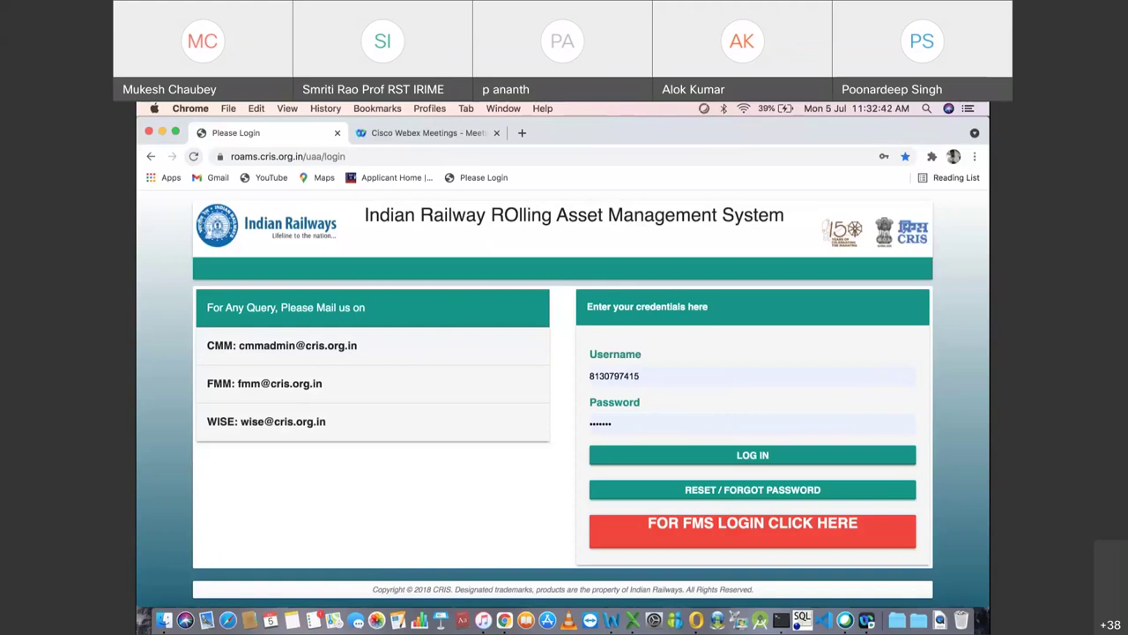
{"action": "left_click", "coordinate": [640, 376]}
{"action": "key", "text": "BackSpace"}
{"action": "key", "text": "BackSpace"}
{"action": "key", "text": "BackSpace"}
{"action": "key", "text": "BackSpace"}
{"action": "key", "text": "BackSpace"}
{"action": "key", "text": "BackSpace"}
{"action": "key", "text": "BackSpace"}
{"action": "key", "text": "BackSpace"}
{"action": "key", "text": "BackSpace"}
{"action": "key", "text": "BackSpace"}
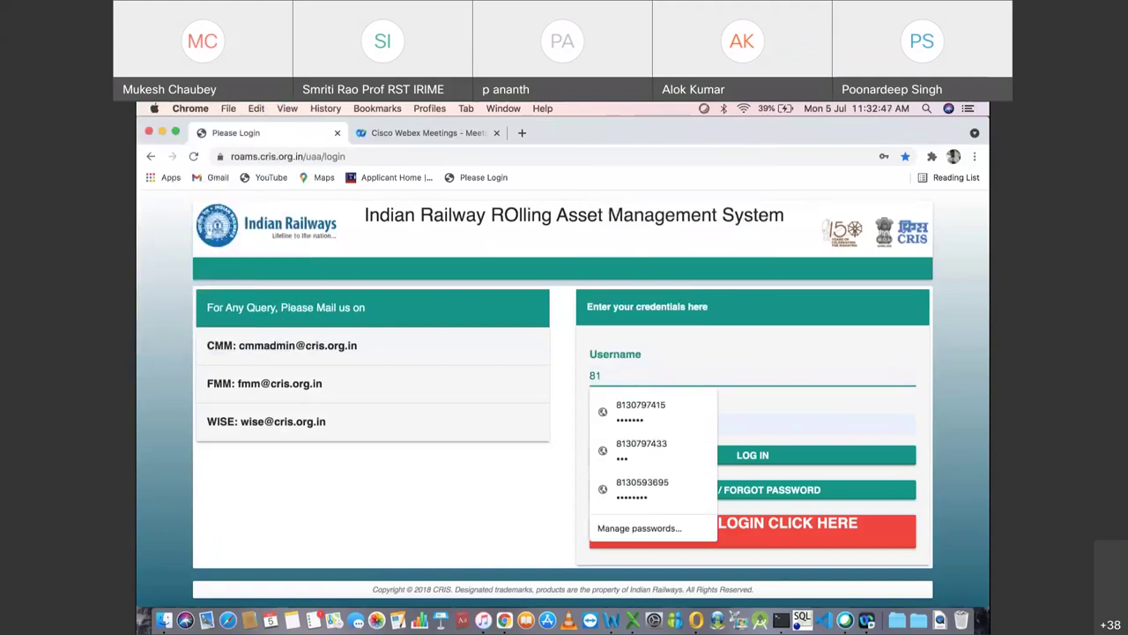
{"action": "type", "text": "i"}
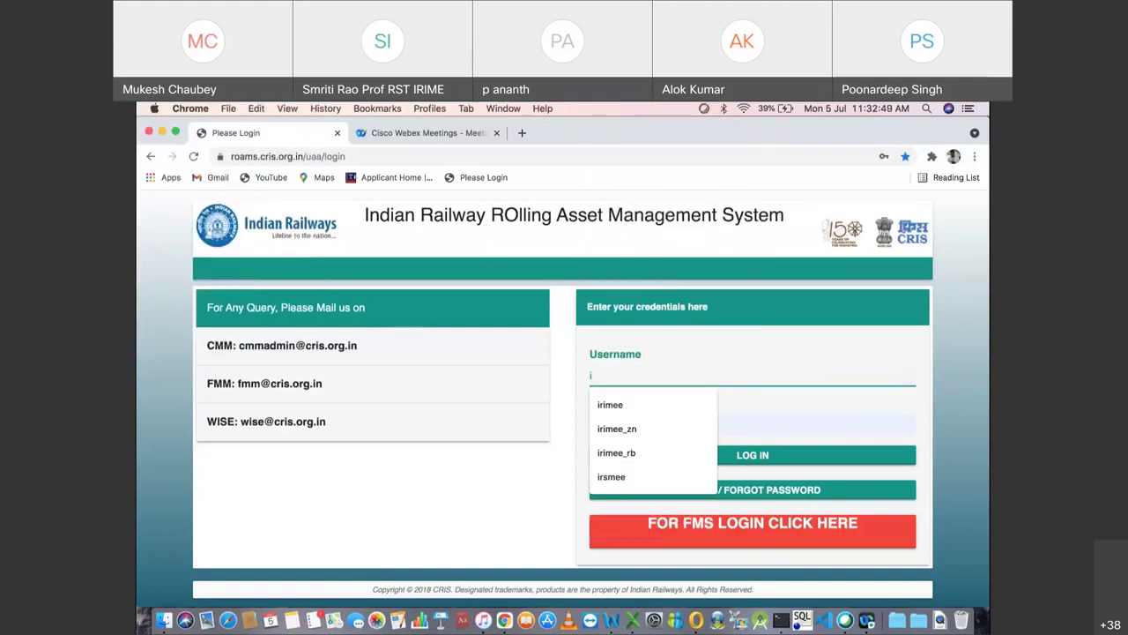
{"action": "type", "text": "r"}
{"action": "key", "text": "Down"}
{"action": "key", "text": "Down"}
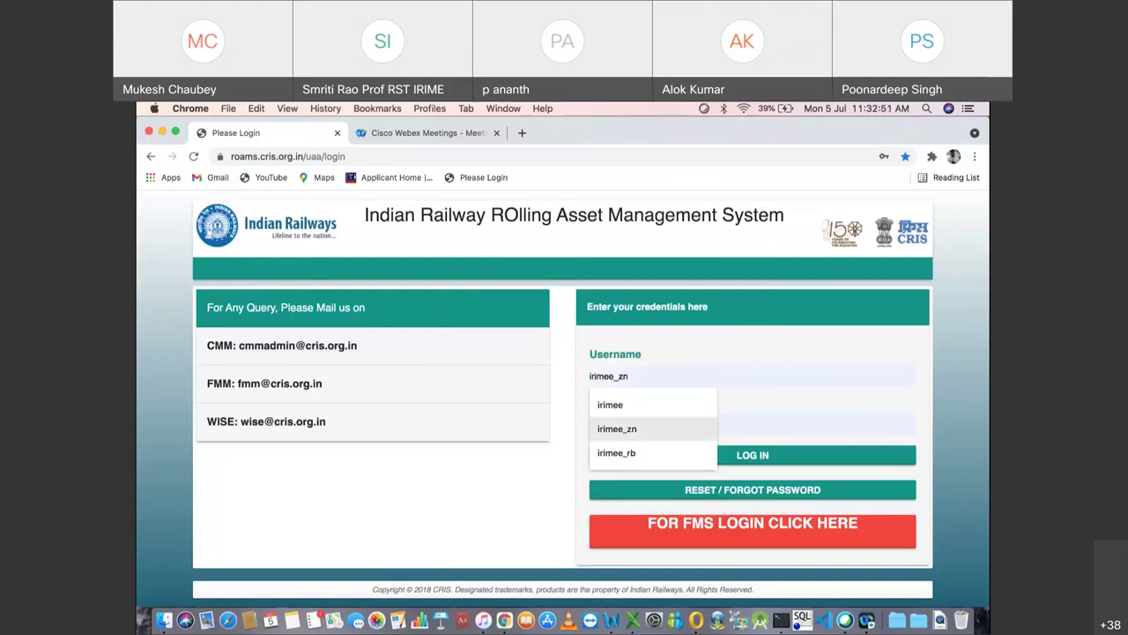
{"action": "key", "text": "Return"}
Step: Enter the account password and log in to the system
{"action": "key", "text": "Tab"}
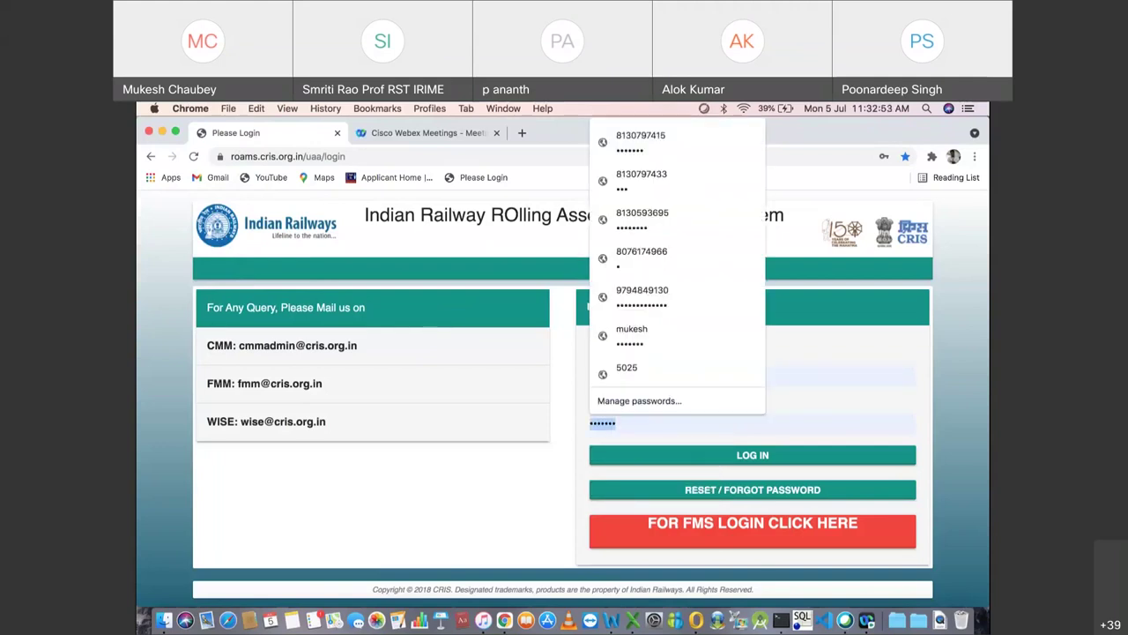
{"action": "type", "text": "••••••••"}
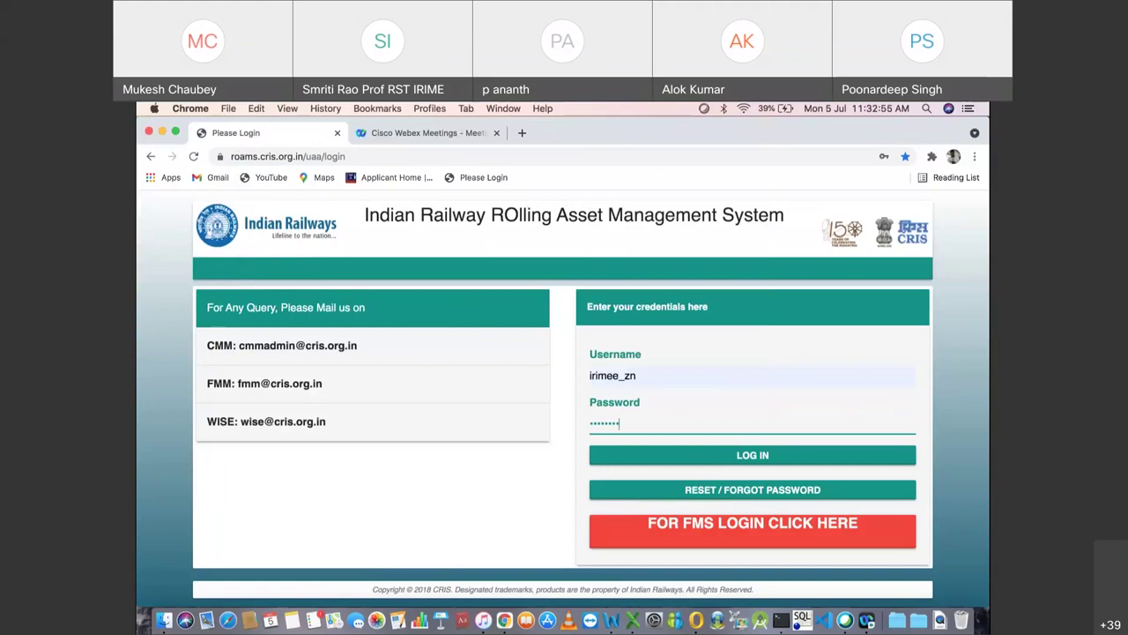
{"action": "key", "text": "Return"}
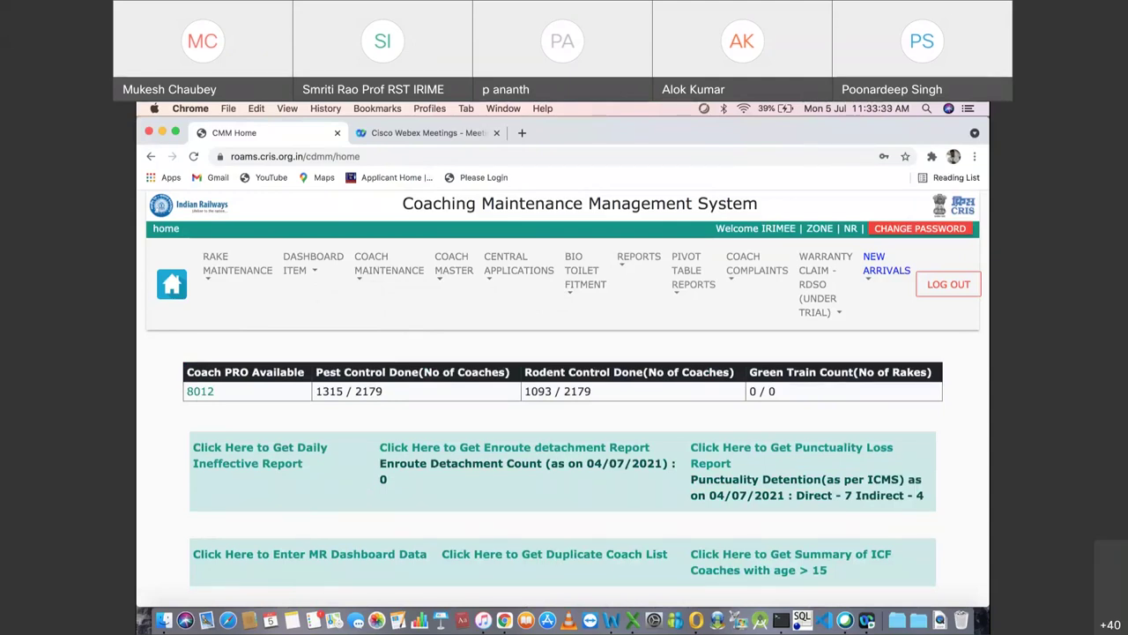
Step: Open the Daily Ineffective Report from the home page and generate its summary for 04/07/2021
{"action": "scroll", "coordinate": [567, 391], "scroll_direction": "down", "scroll_amount": 2}
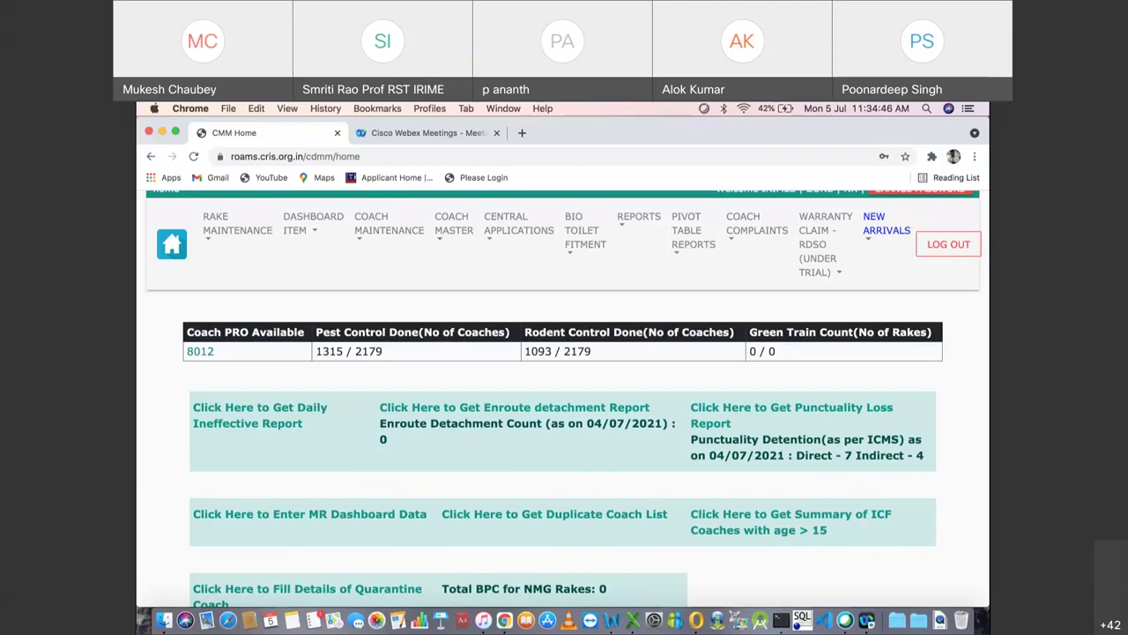
{"action": "scroll", "coordinate": [562, 396], "scroll_direction": "down", "scroll_amount": 2}
{"action": "scroll", "coordinate": [562, 397], "scroll_direction": "down", "scroll_amount": 1}
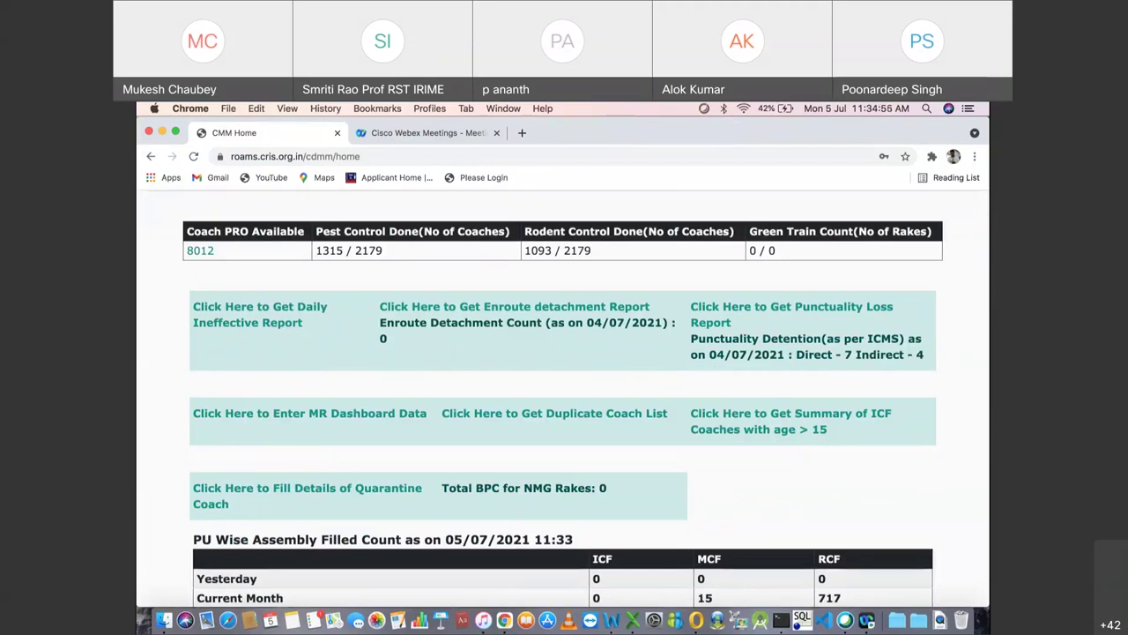
{"action": "left_click", "coordinate": [260, 314]}
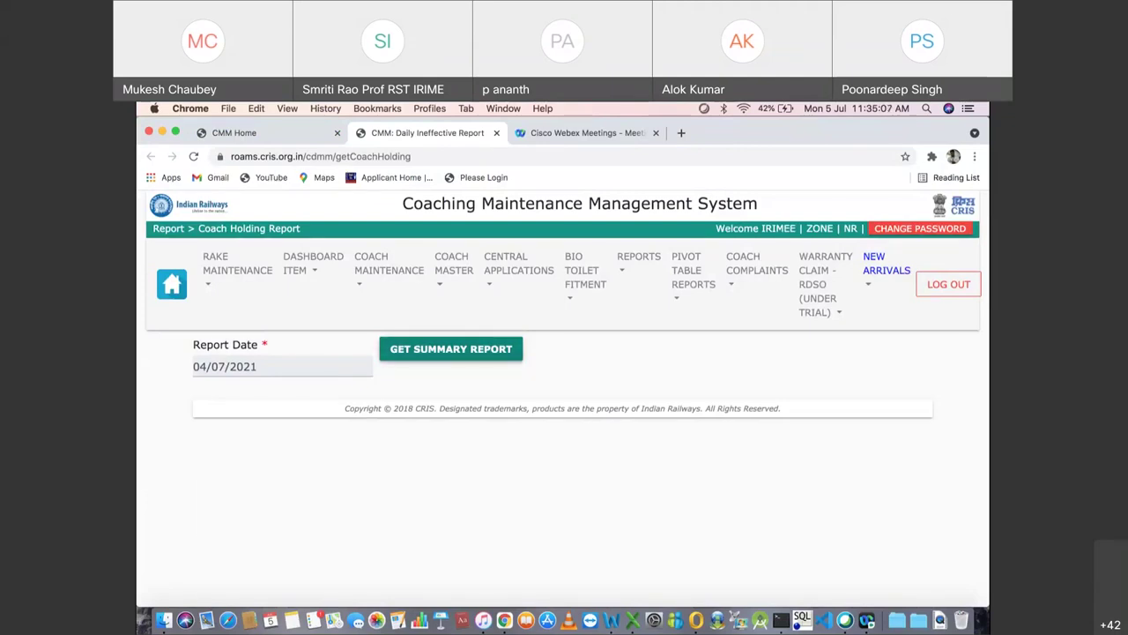
Step: Examine the daily ineffective report's coach holding, workshop, mechanical, electrical and DVS figures for each railway and coach type
{"action": "scroll", "coordinate": [564, 397], "scroll_direction": "down", "scroll_amount": 2}
{"action": "scroll", "coordinate": [564, 396], "scroll_direction": "down", "scroll_amount": 3}
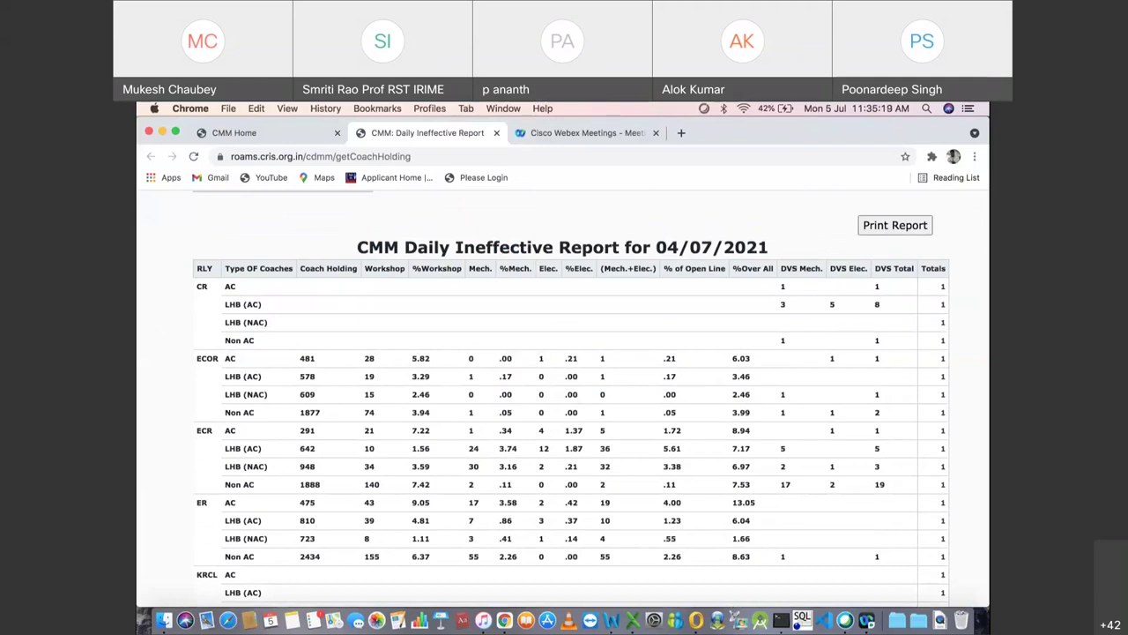
{"action": "scroll", "coordinate": [564, 397], "scroll_direction": "up", "scroll_amount": 2}
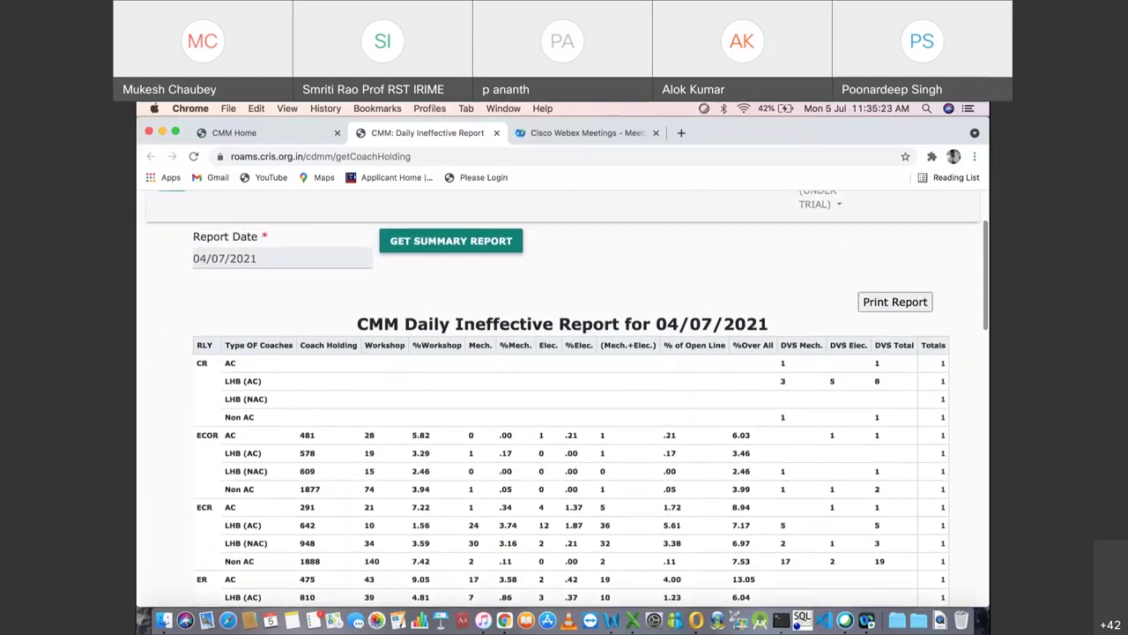
{"action": "scroll", "coordinate": [564, 397], "scroll_direction": "down", "scroll_amount": 1}
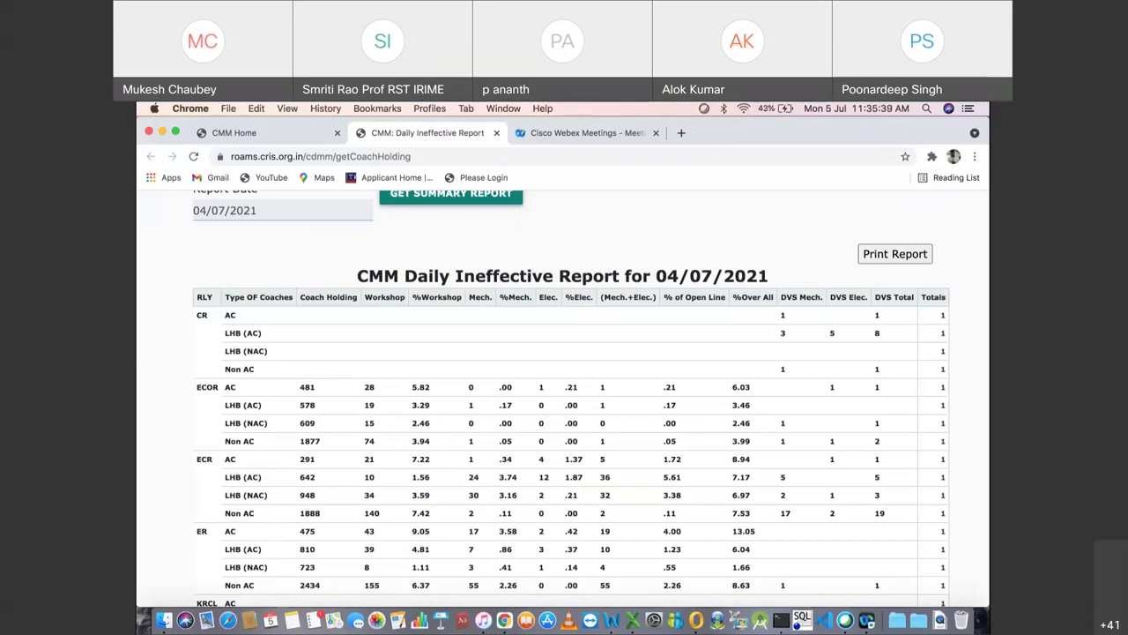
{"action": "scroll", "coordinate": [568, 399], "scroll_direction": "up", "scroll_amount": 1}
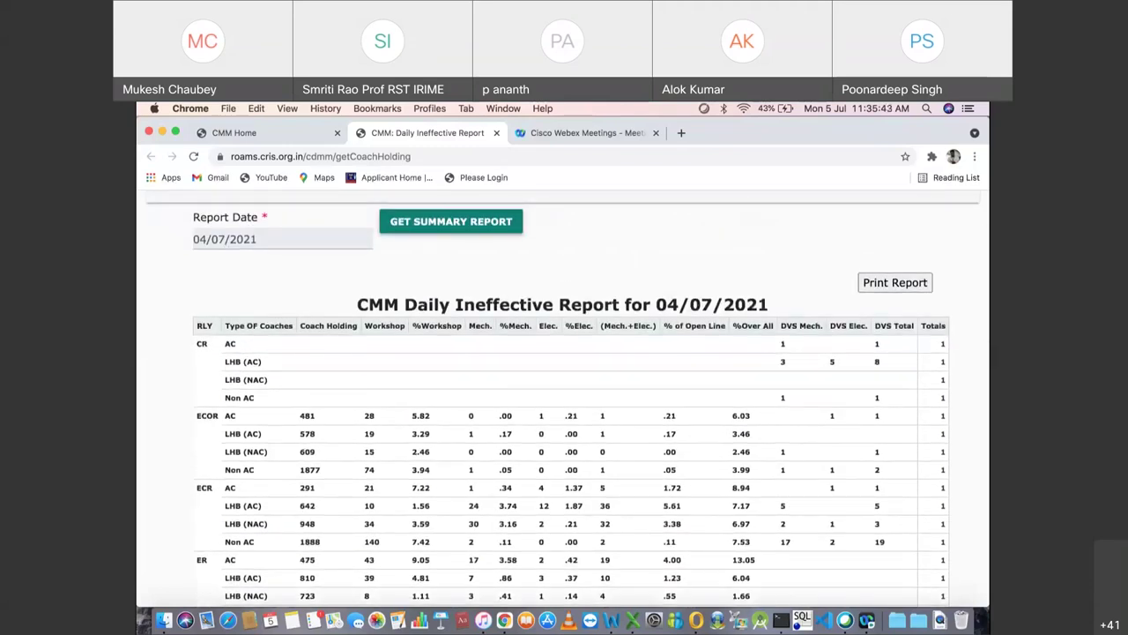
{"action": "scroll", "coordinate": [564, 397], "scroll_direction": "down", "scroll_amount": 3}
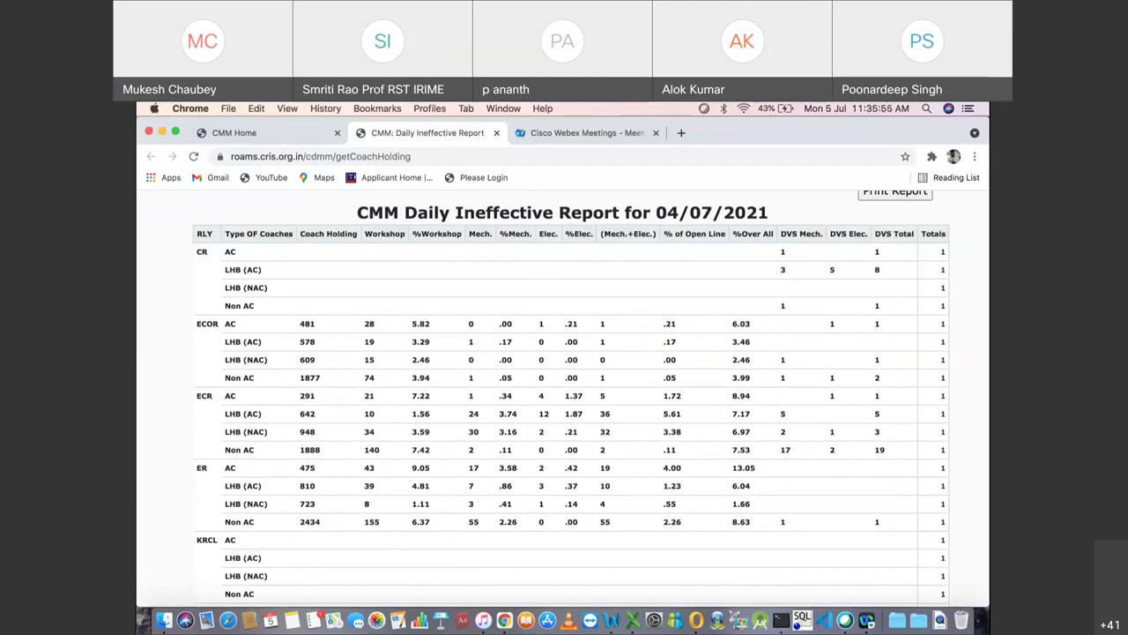
{"action": "scroll", "coordinate": [564, 387], "scroll_direction": "up", "scroll_amount": 1}
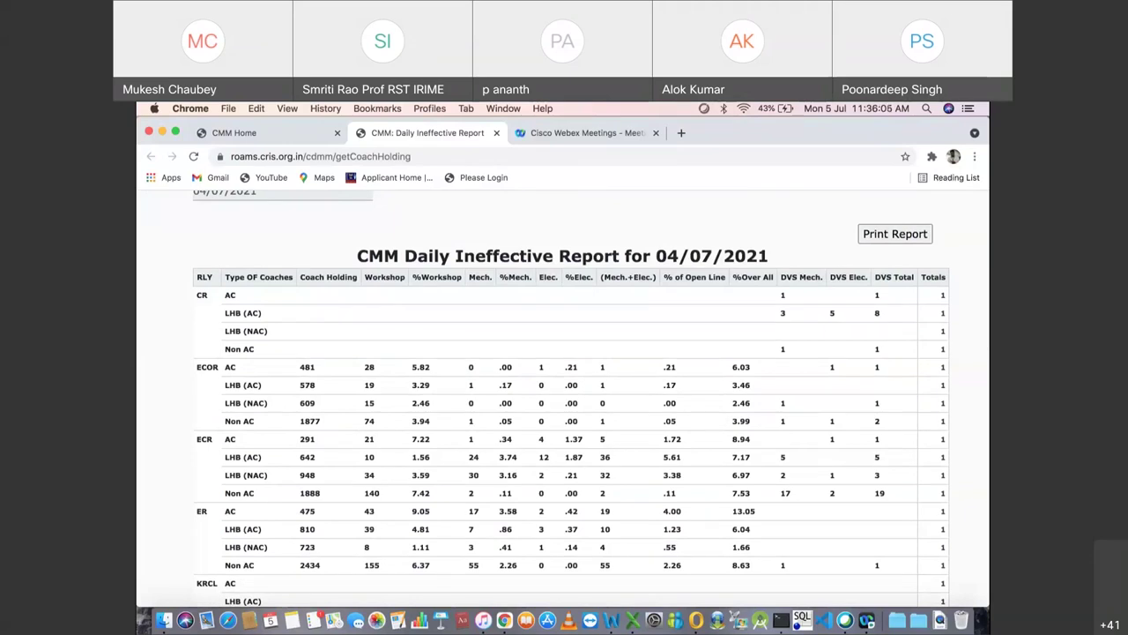
{"action": "scroll", "coordinate": [591, 391], "scroll_direction": "down", "scroll_amount": 1}
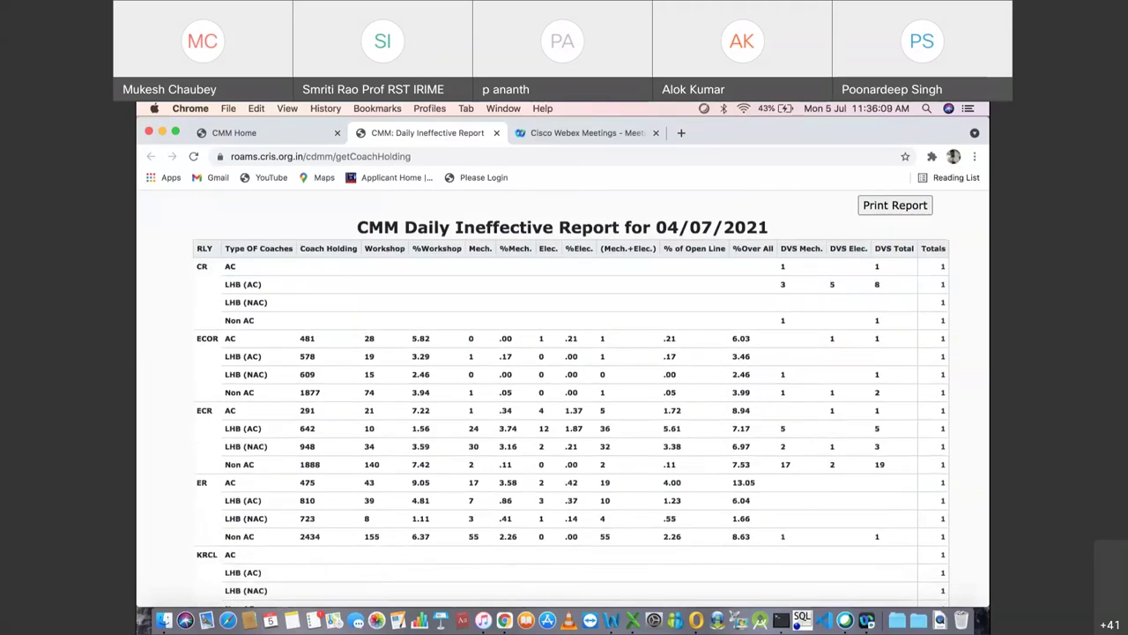
{"action": "scroll", "coordinate": [563, 397], "scroll_direction": "down", "scroll_amount": 2}
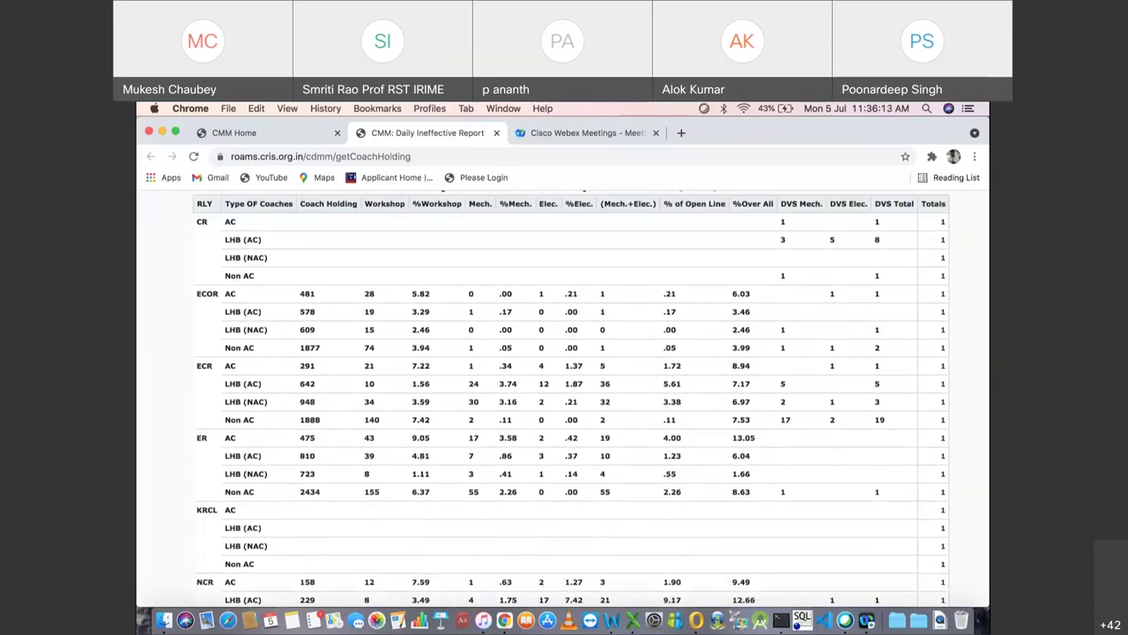
{"action": "scroll", "coordinate": [562, 396], "scroll_direction": "up", "scroll_amount": 2}
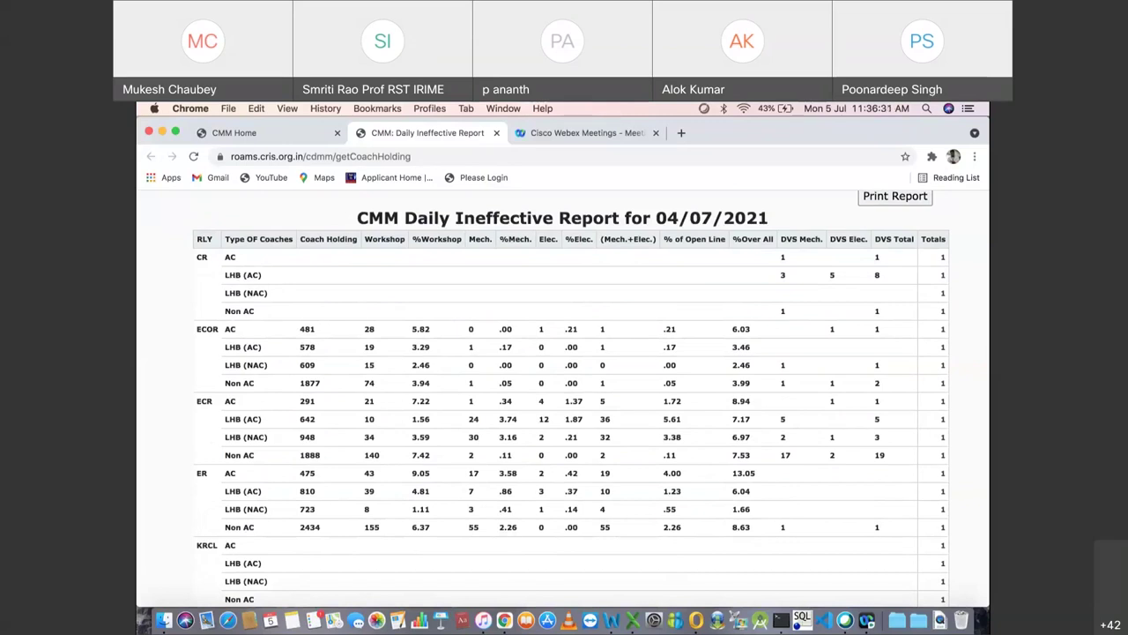
{"action": "scroll", "coordinate": [563, 397], "scroll_direction": "down", "scroll_amount": 2}
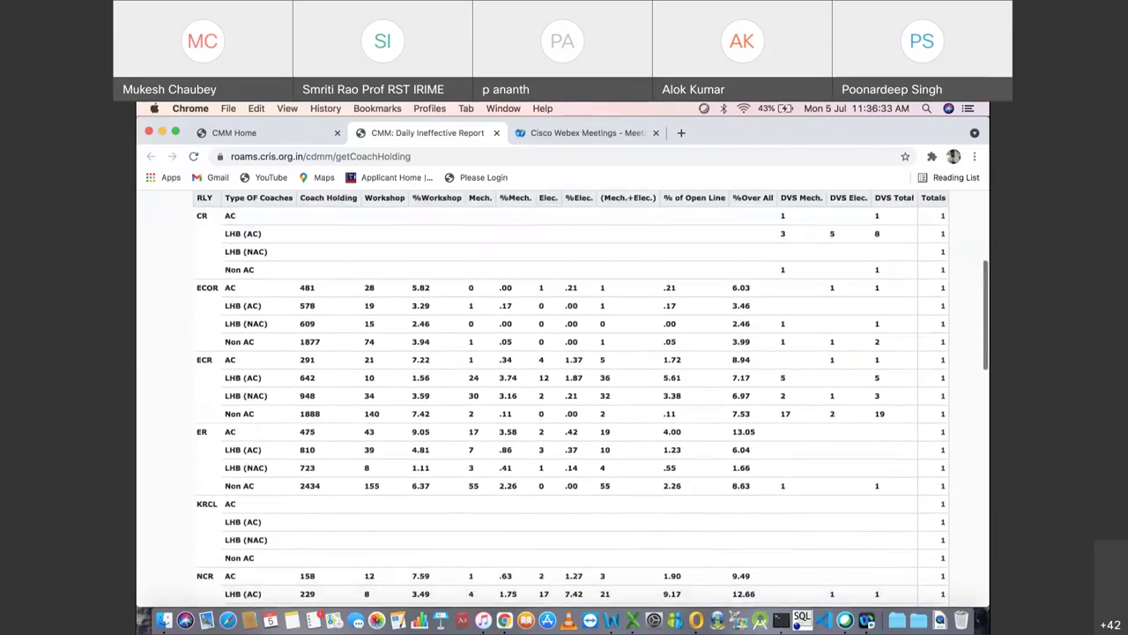
{"action": "scroll", "coordinate": [562, 397], "scroll_direction": "up", "scroll_amount": 3}
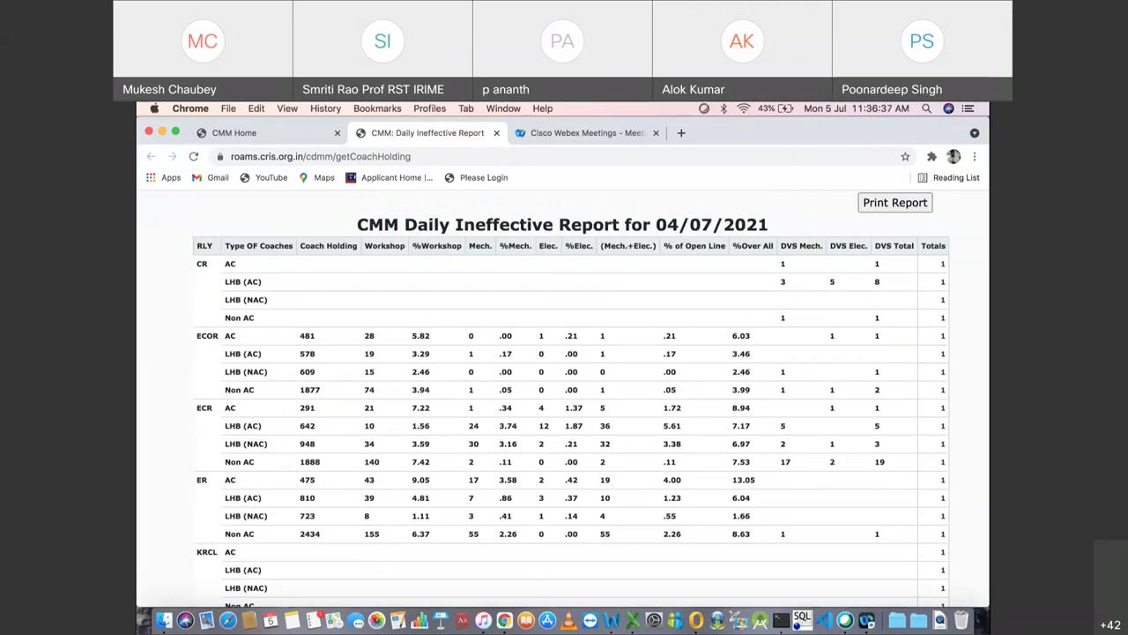
{"action": "scroll", "coordinate": [563, 397], "scroll_direction": "down", "scroll_amount": 1}
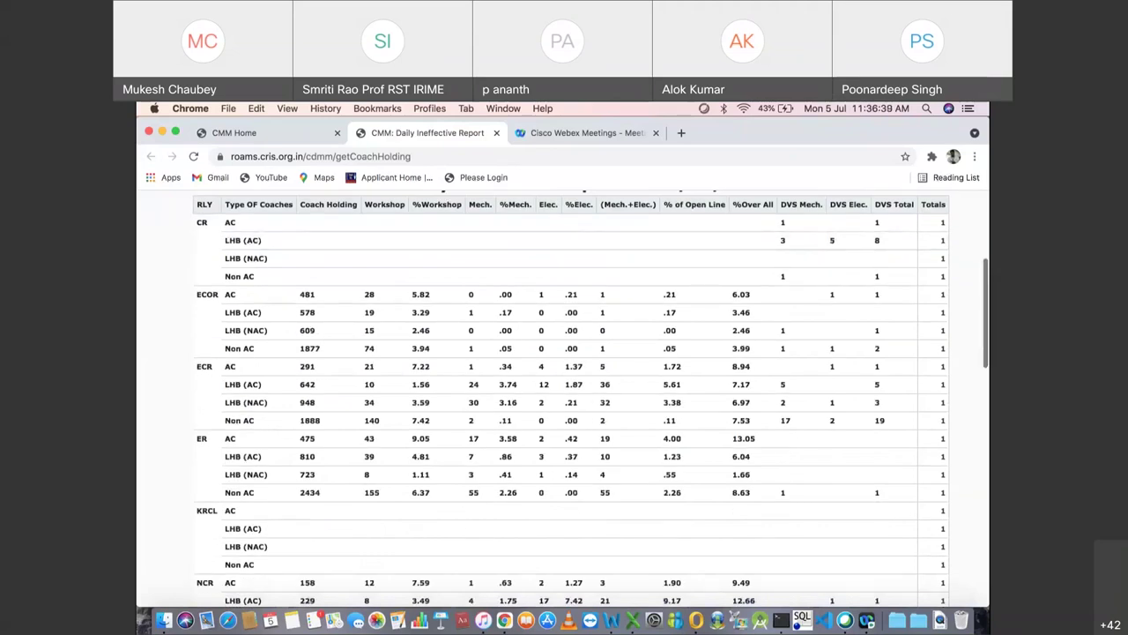
{"action": "scroll", "coordinate": [563, 396], "scroll_direction": "up", "scroll_amount": 2}
{"action": "scroll", "coordinate": [563, 397], "scroll_direction": "down", "scroll_amount": 1}
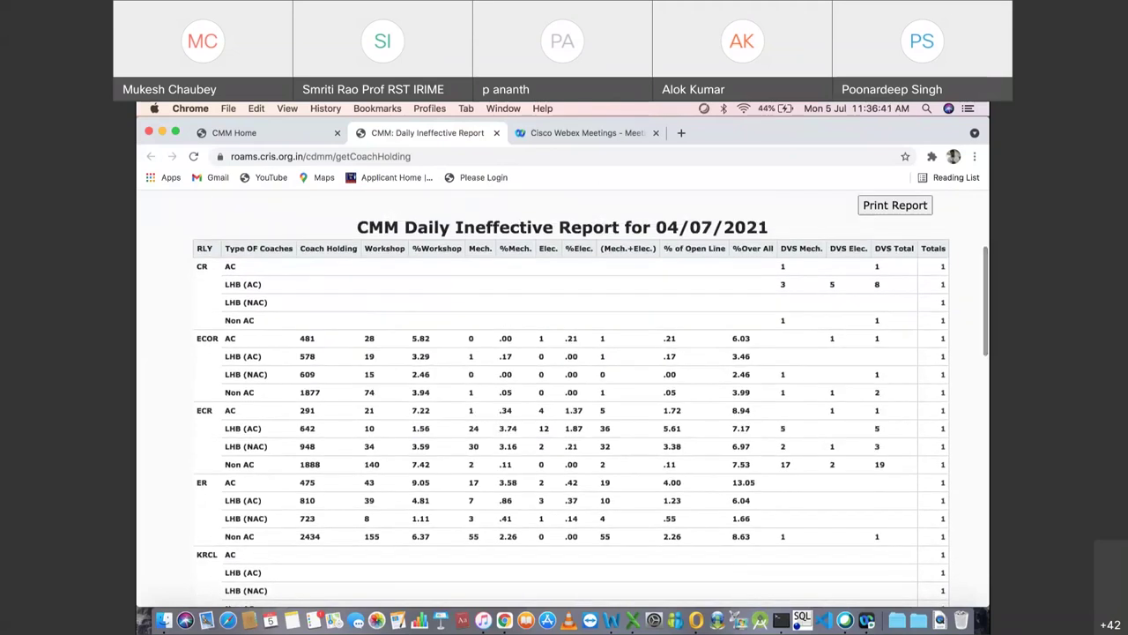
{"action": "scroll", "coordinate": [590, 398], "scroll_direction": "down", "scroll_amount": 1}
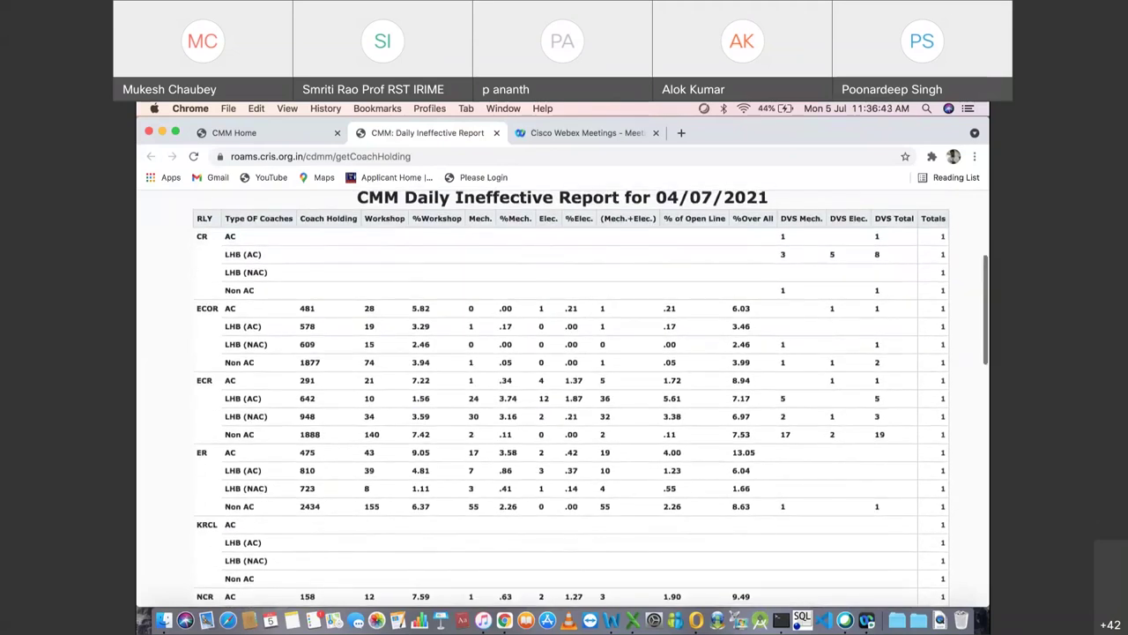
{"action": "scroll", "coordinate": [590, 398], "scroll_direction": "down", "scroll_amount": 3}
{"action": "scroll", "coordinate": [591, 398], "scroll_direction": "up", "scroll_amount": 10}
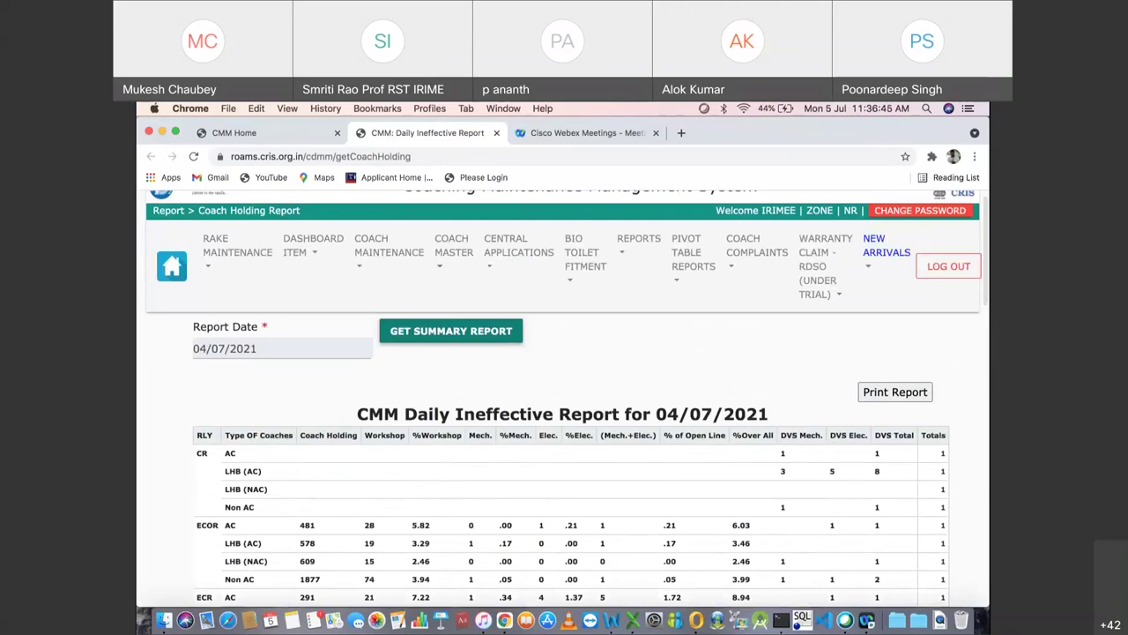
{"action": "scroll", "coordinate": [590, 399], "scroll_direction": "down", "scroll_amount": 4}
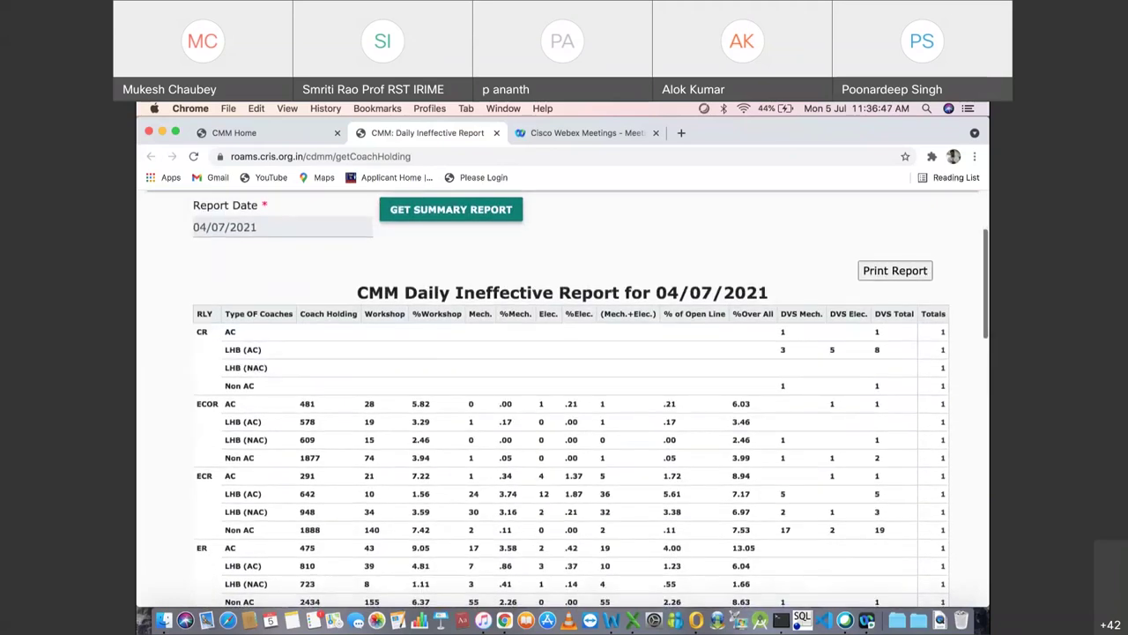
{"action": "scroll", "coordinate": [590, 398], "scroll_direction": "down", "scroll_amount": 2}
{"action": "scroll", "coordinate": [591, 398], "scroll_direction": "up", "scroll_amount": 2}
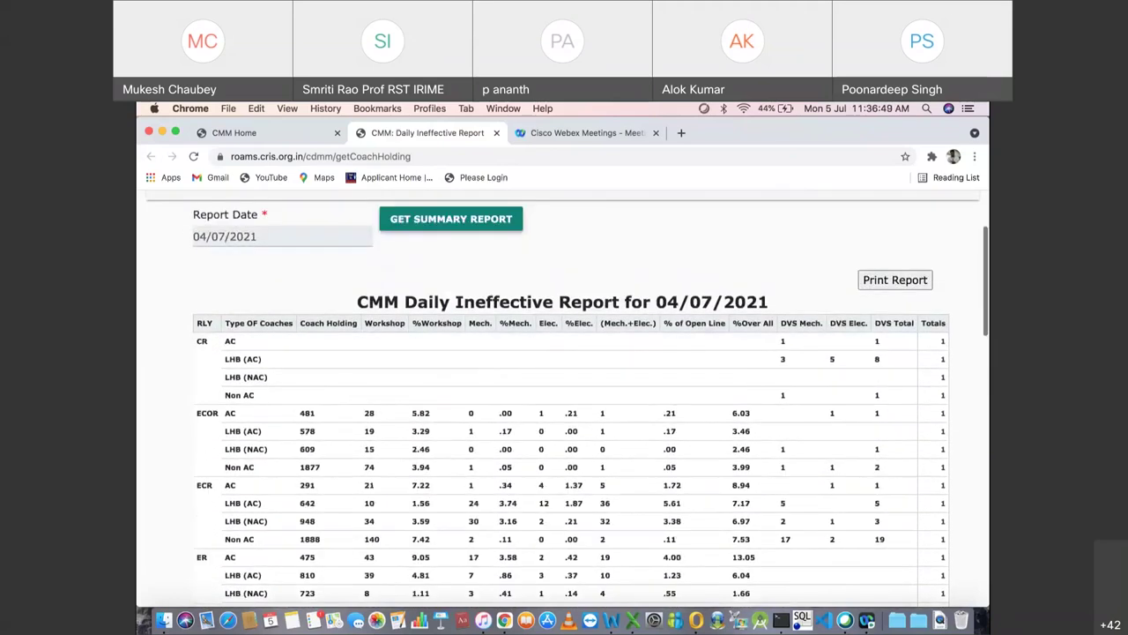
{"action": "scroll", "coordinate": [590, 398], "scroll_direction": "up", "scroll_amount": 2}
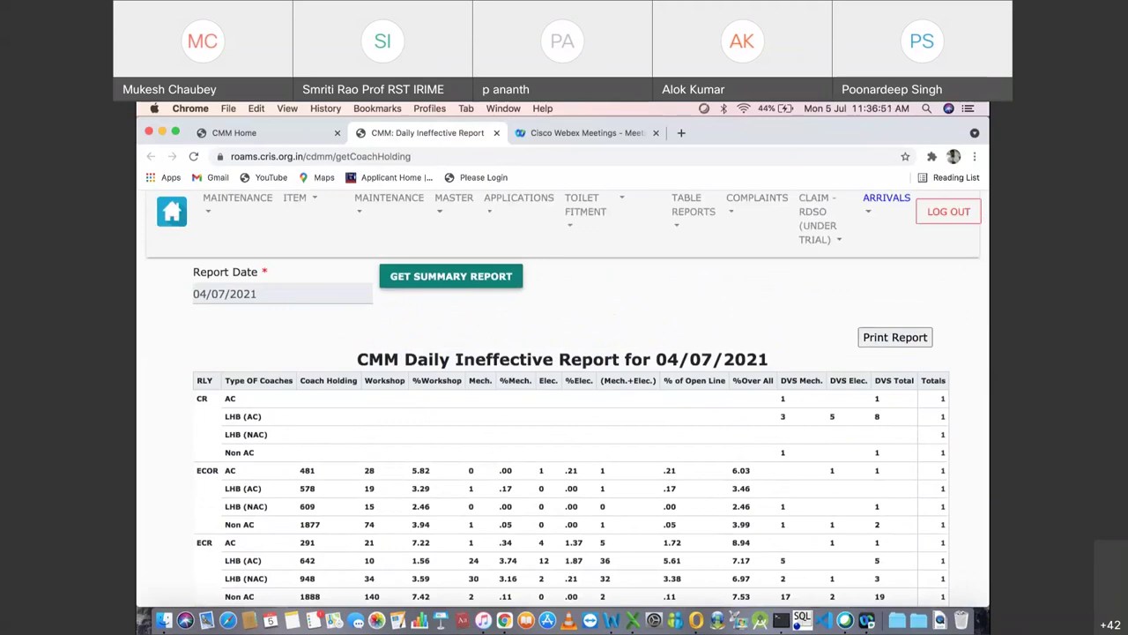
{"action": "scroll", "coordinate": [590, 399], "scroll_direction": "down", "scroll_amount": 4}
{"action": "scroll", "coordinate": [591, 399], "scroll_direction": "up", "scroll_amount": 3}
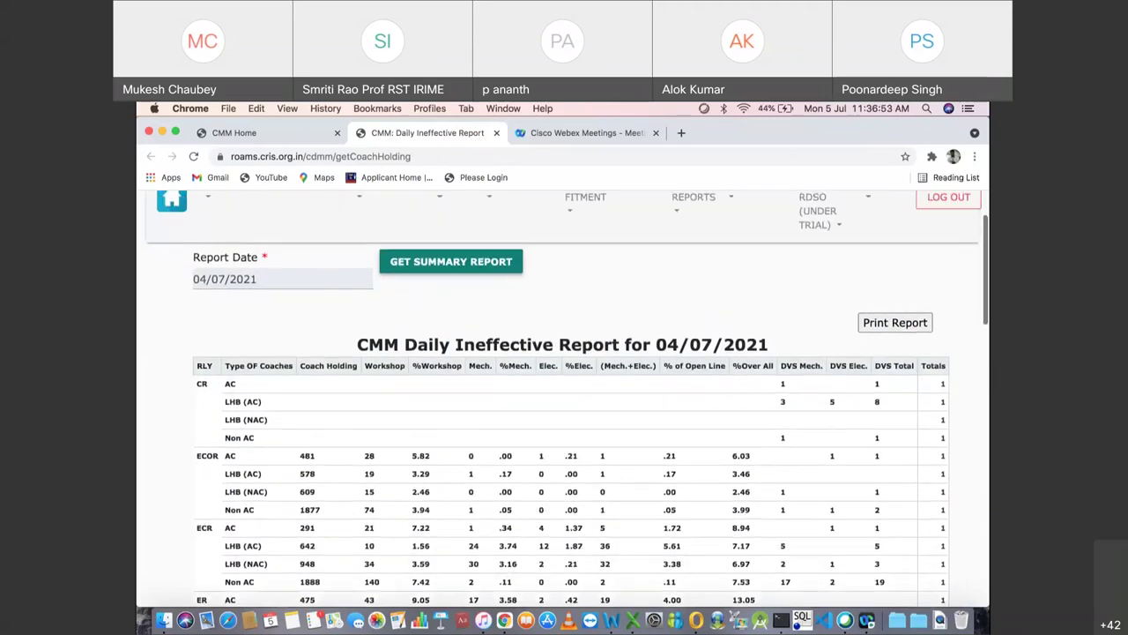
{"action": "scroll", "coordinate": [590, 398], "scroll_direction": "up", "scroll_amount": 1}
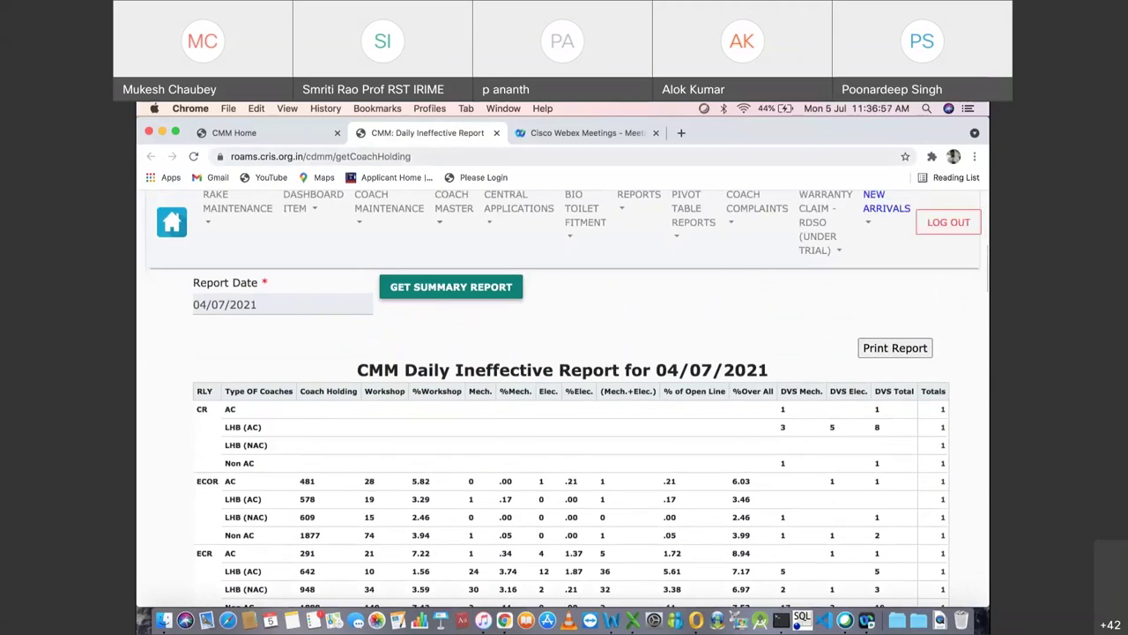
{"action": "scroll", "coordinate": [590, 398], "scroll_direction": "up", "scroll_amount": 2}
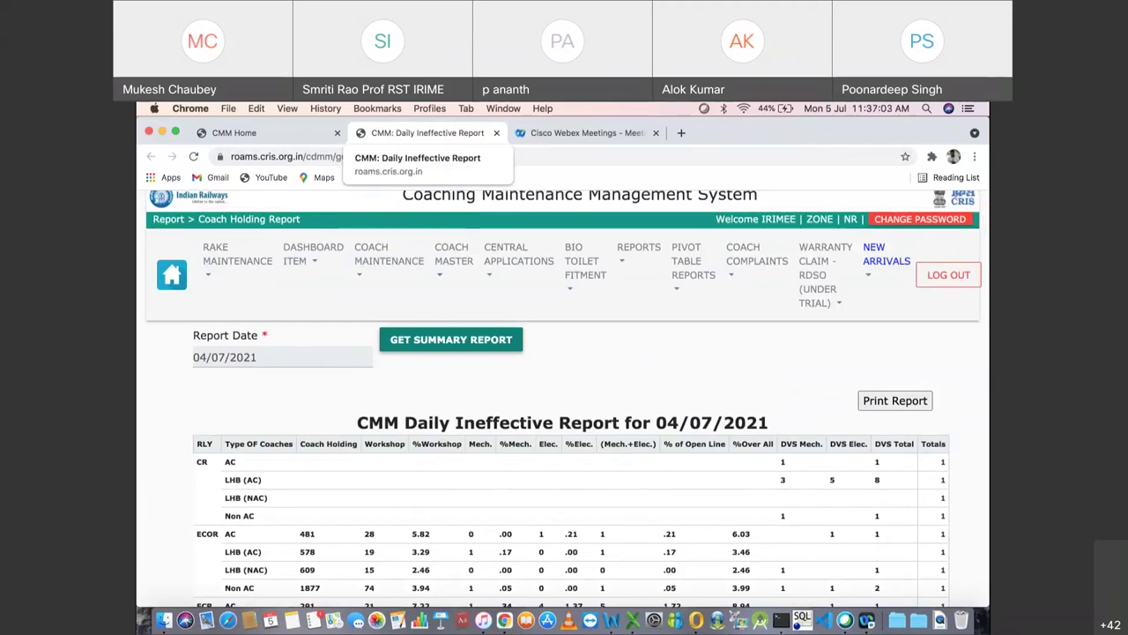
Step: Close the daily ineffective report, then generate the Enroute Detachment summary report for 01/07/2021 to 05/07/2021
{"action": "left_click", "coordinate": [496, 132]}
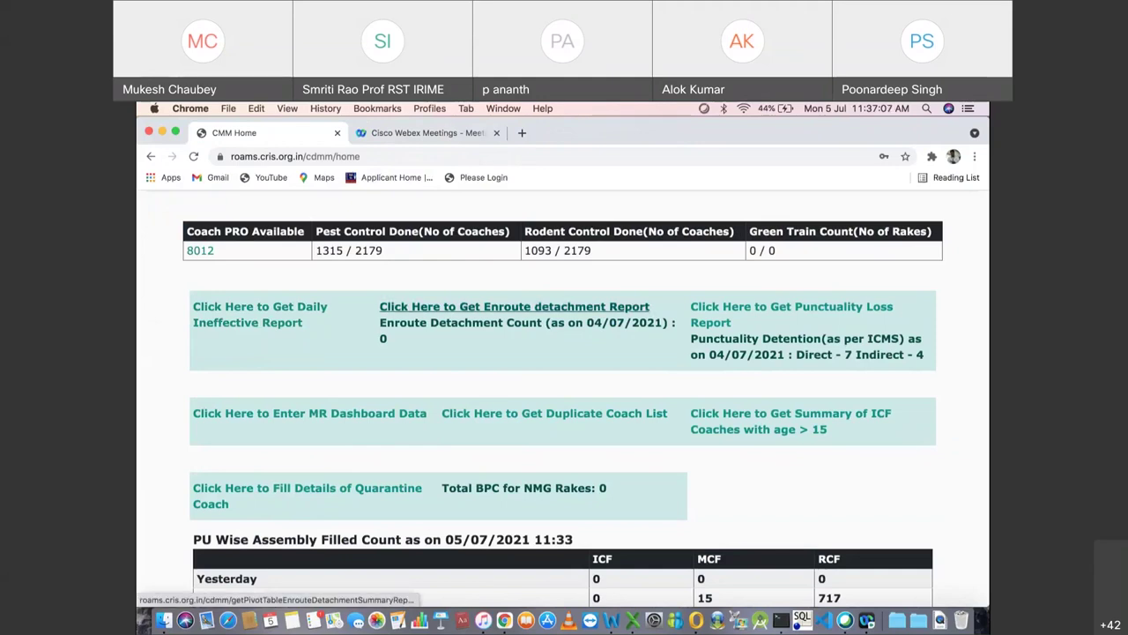
{"action": "left_click", "coordinate": [514, 306]}
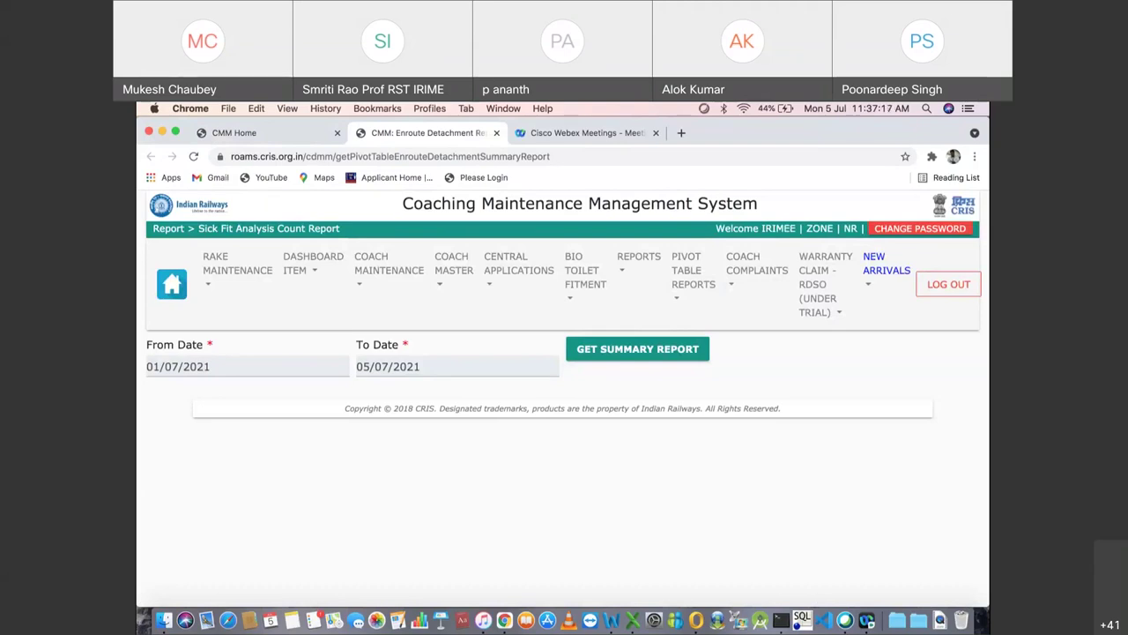
{"action": "left_click", "coordinate": [202, 366]}
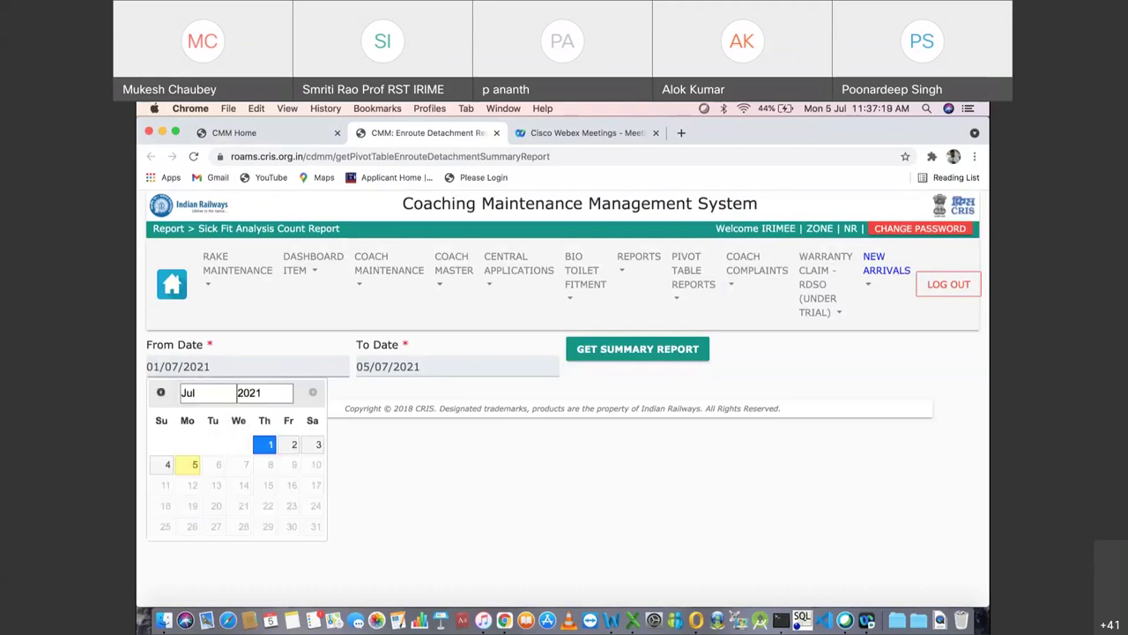
{"action": "left_click", "coordinate": [637, 348]}
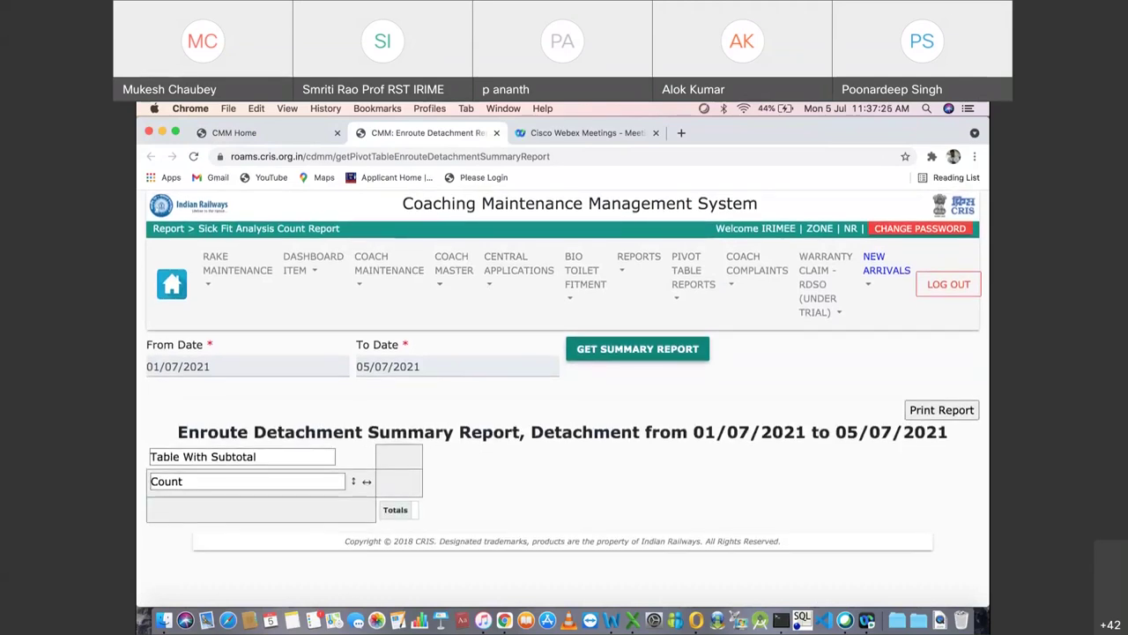
Step: Regenerate the Enroute Detachment summary for 01/07/2019 to 05/07/2021 and open its detail report
{"action": "left_click", "coordinate": [203, 366]}
{"action": "left_click", "coordinate": [261, 394]}
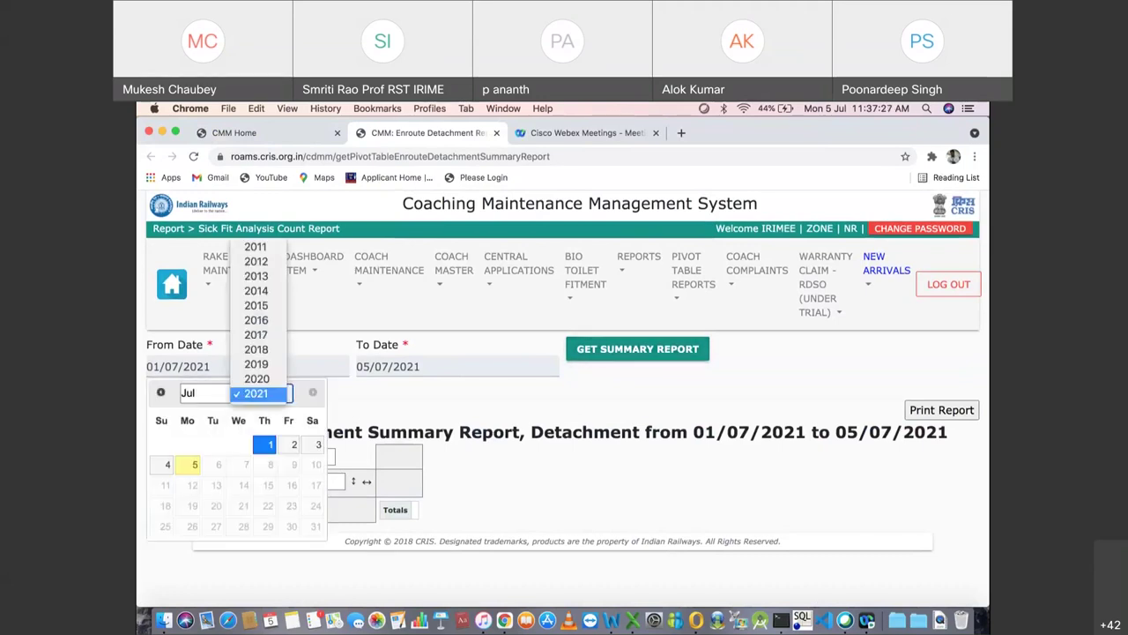
{"action": "key", "text": "Up"}
{"action": "key", "text": "Up"}
{"action": "key", "text": "Return"}
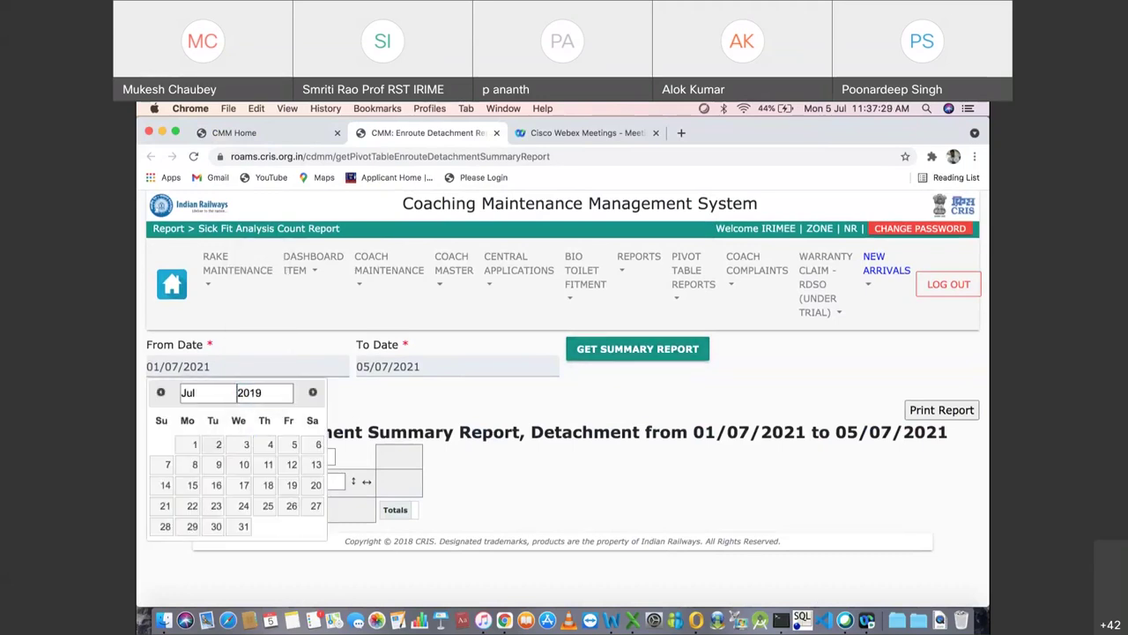
{"action": "key", "text": "Return"}
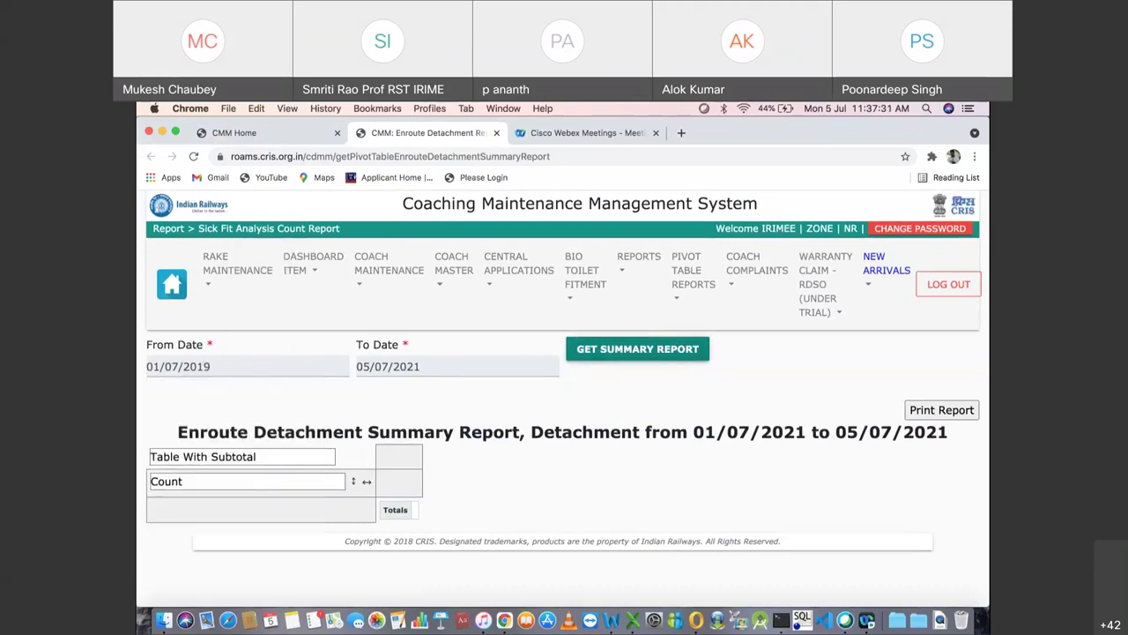
{"action": "scroll", "coordinate": [564, 397], "scroll_direction": "down", "scroll_amount": 5}
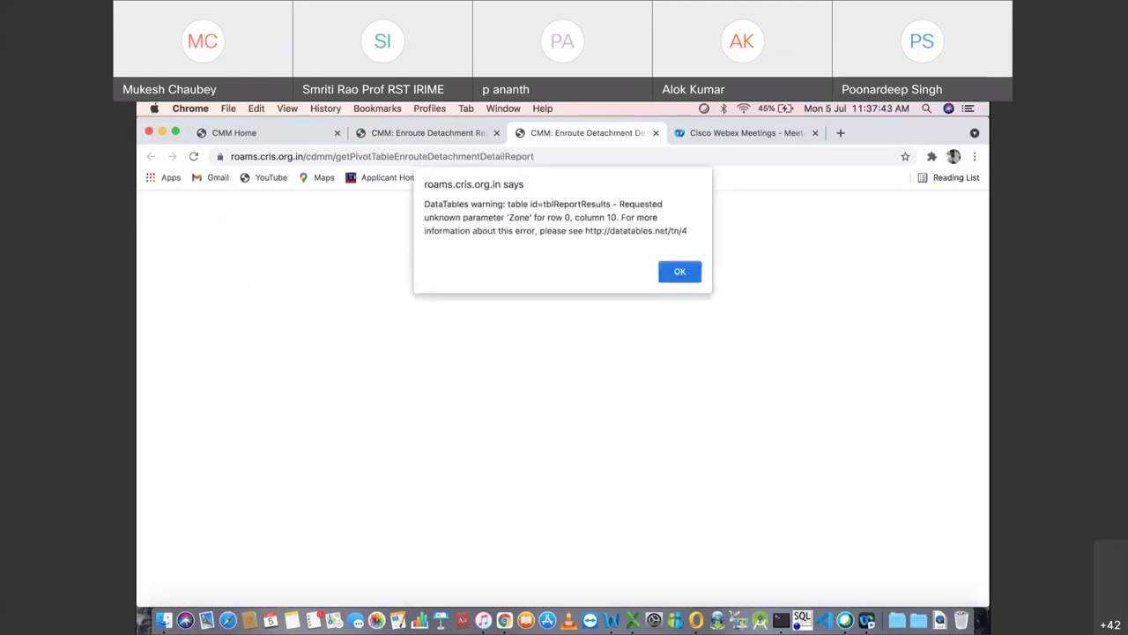
{"action": "key", "text": "Return"}
Step: Examine the first page of detachment entries for owning railway, coach details, PM depot, train number, detachment date and location
{"action": "scroll", "coordinate": [564, 397], "scroll_direction": "down", "scroll_amount": 5}
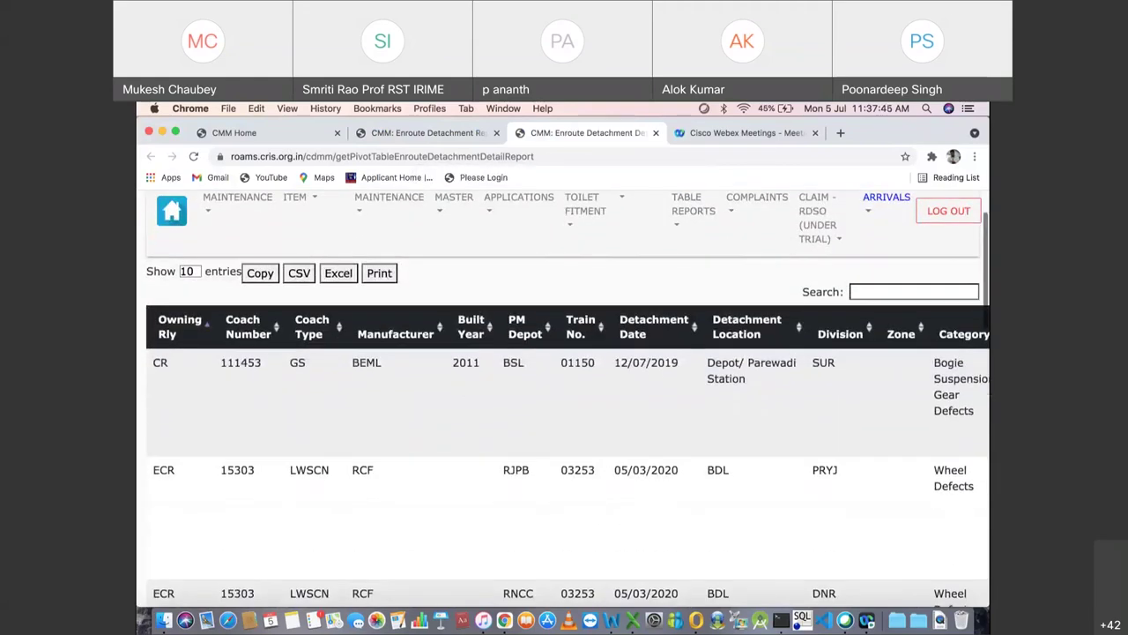
{"action": "scroll", "coordinate": [564, 397], "scroll_direction": "down", "scroll_amount": 5}
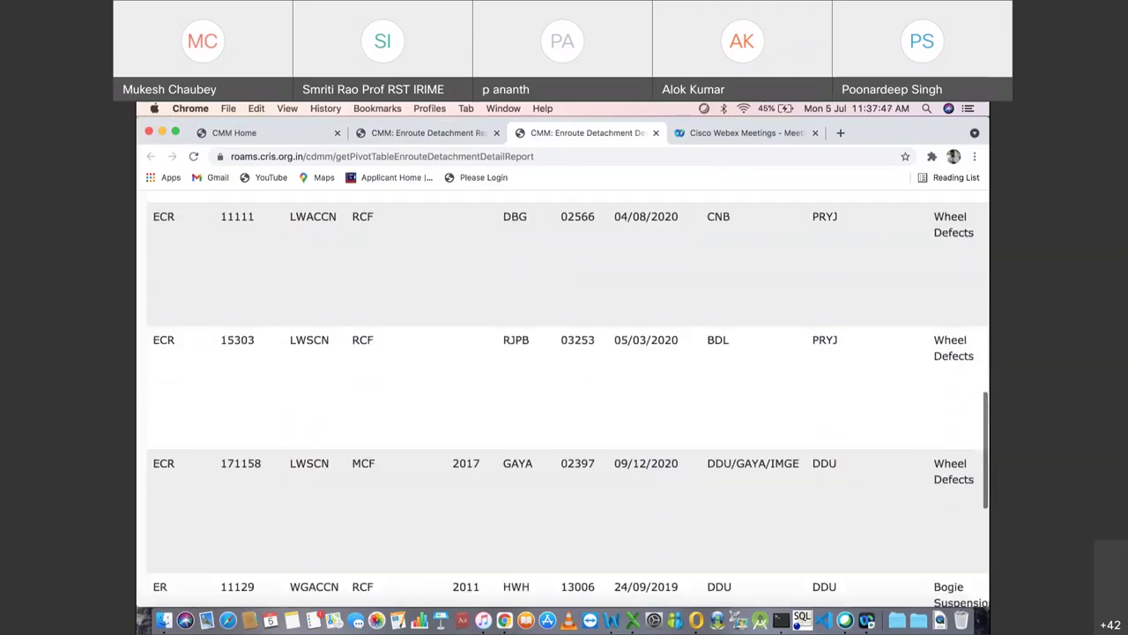
{"action": "scroll", "coordinate": [564, 397], "scroll_direction": "down", "scroll_amount": 2}
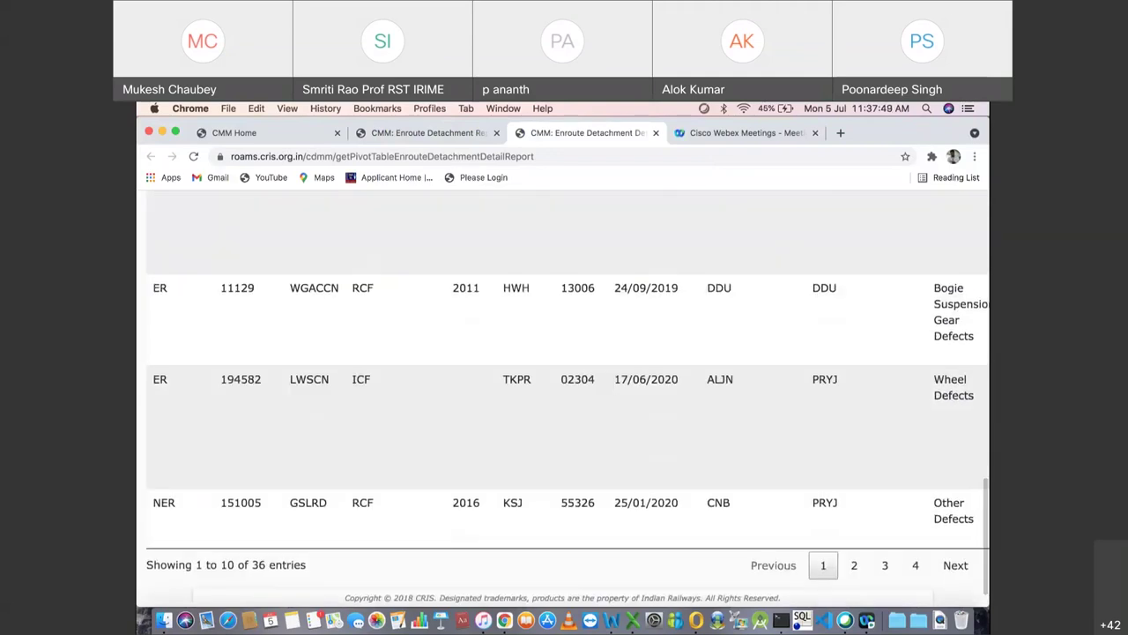
{"action": "scroll", "coordinate": [564, 396], "scroll_direction": "up", "scroll_amount": 10}
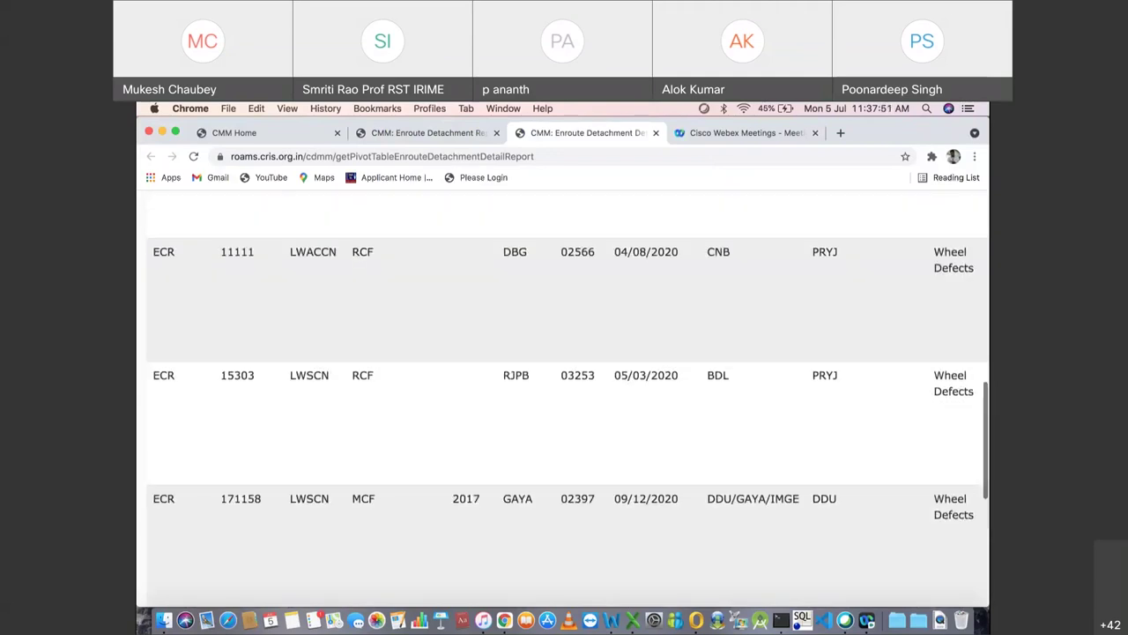
{"action": "scroll", "coordinate": [564, 396], "scroll_direction": "up", "scroll_amount": 5}
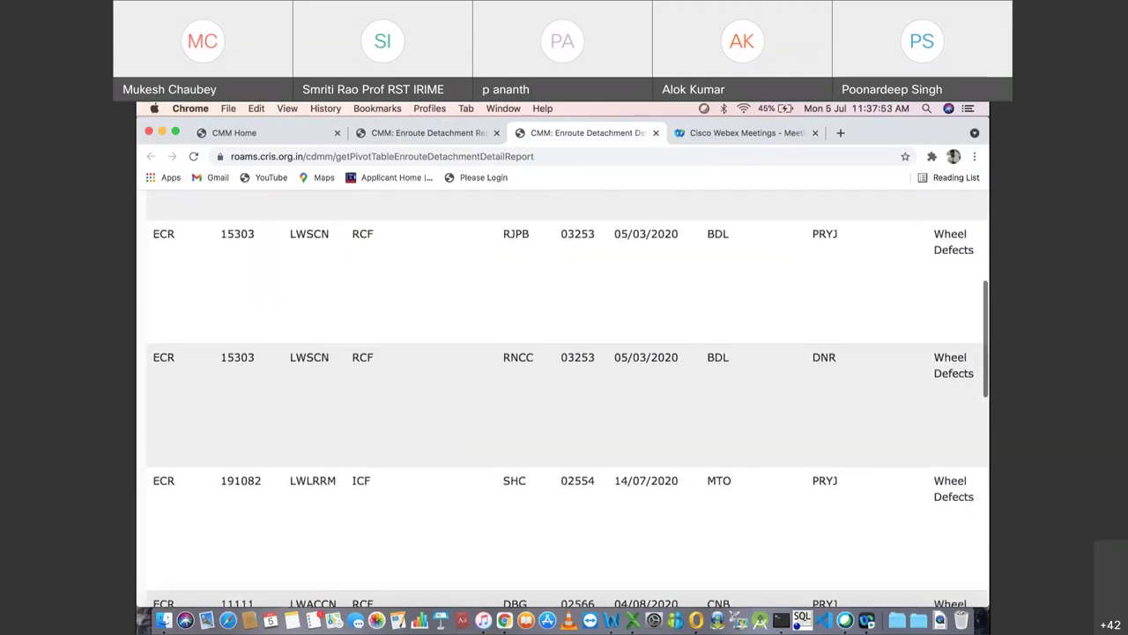
{"action": "scroll", "coordinate": [564, 397], "scroll_direction": "up", "scroll_amount": 3}
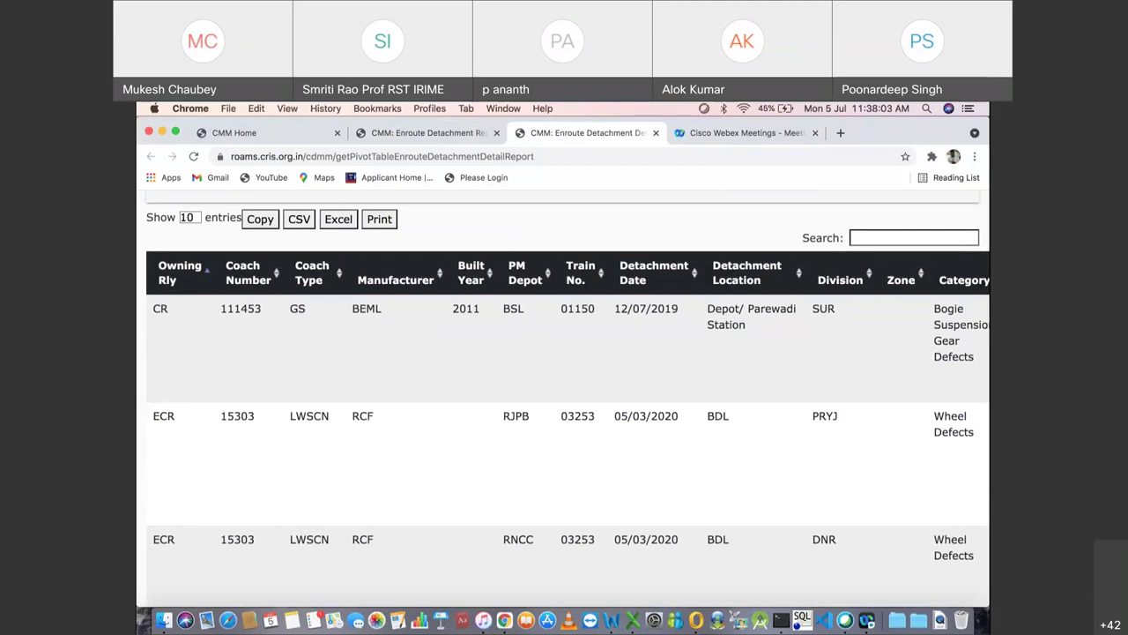
{"action": "scroll", "coordinate": [568, 390], "scroll_direction": "down", "scroll_amount": 1}
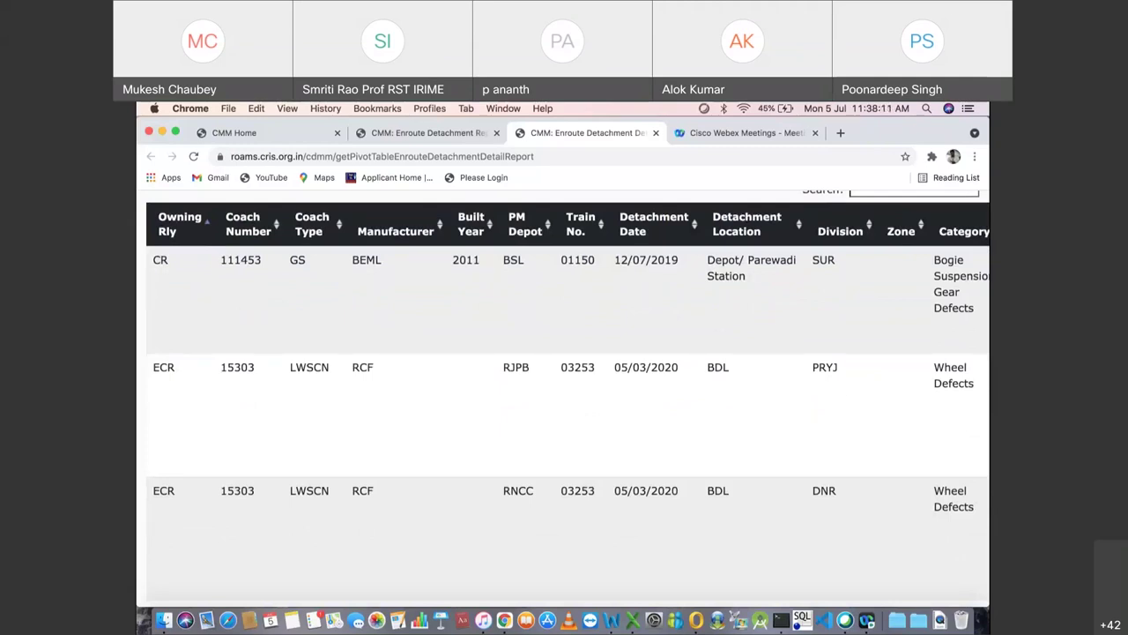
{"action": "scroll", "coordinate": [568, 389], "scroll_direction": "up", "scroll_amount": 1}
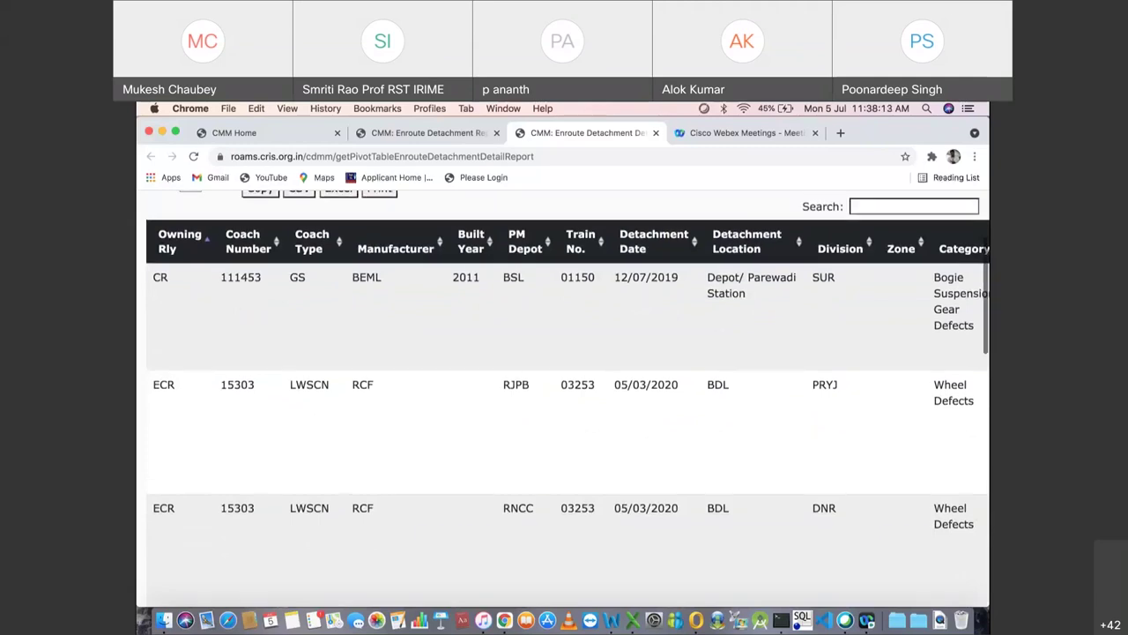
Step: Examine the division, defect category, defect, reason and remarks recorded for the detached coaches on the first page
{"action": "scroll", "coordinate": [564, 398], "scroll_direction": "right", "scroll_amount": 3}
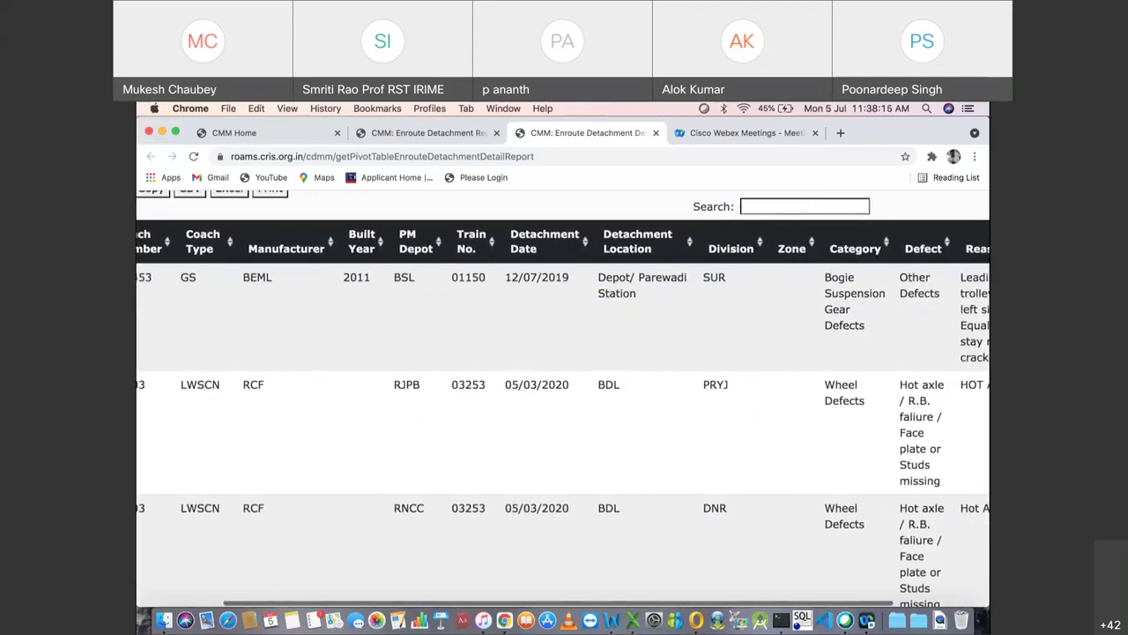
{"action": "scroll", "coordinate": [563, 398], "scroll_direction": "right", "scroll_amount": 3}
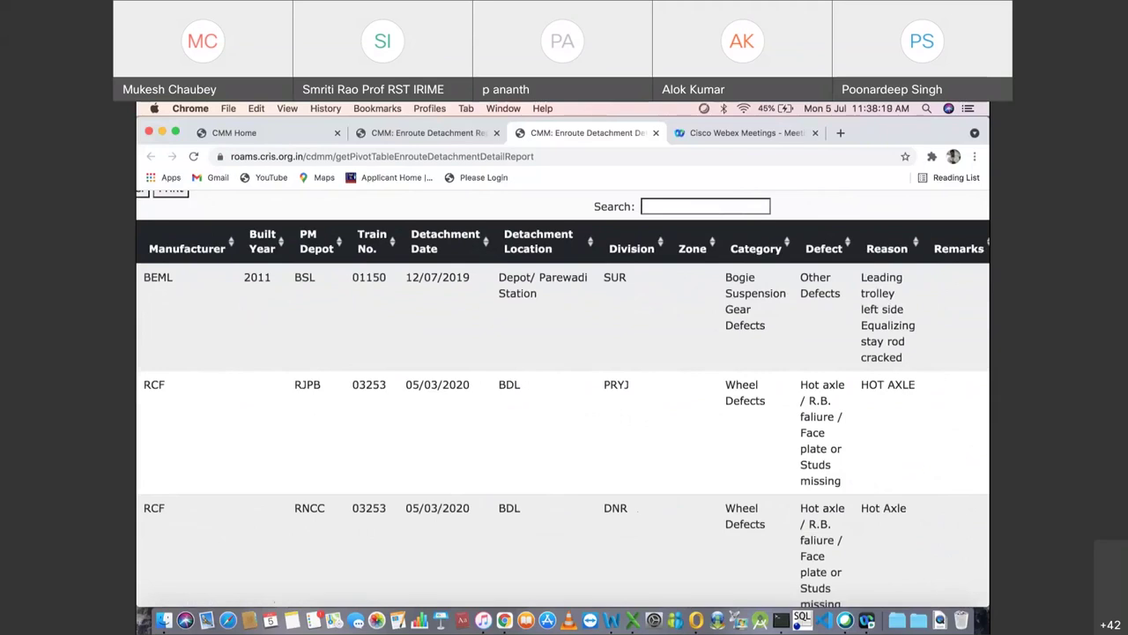
{"action": "scroll", "coordinate": [563, 398], "scroll_direction": "right", "scroll_amount": 1}
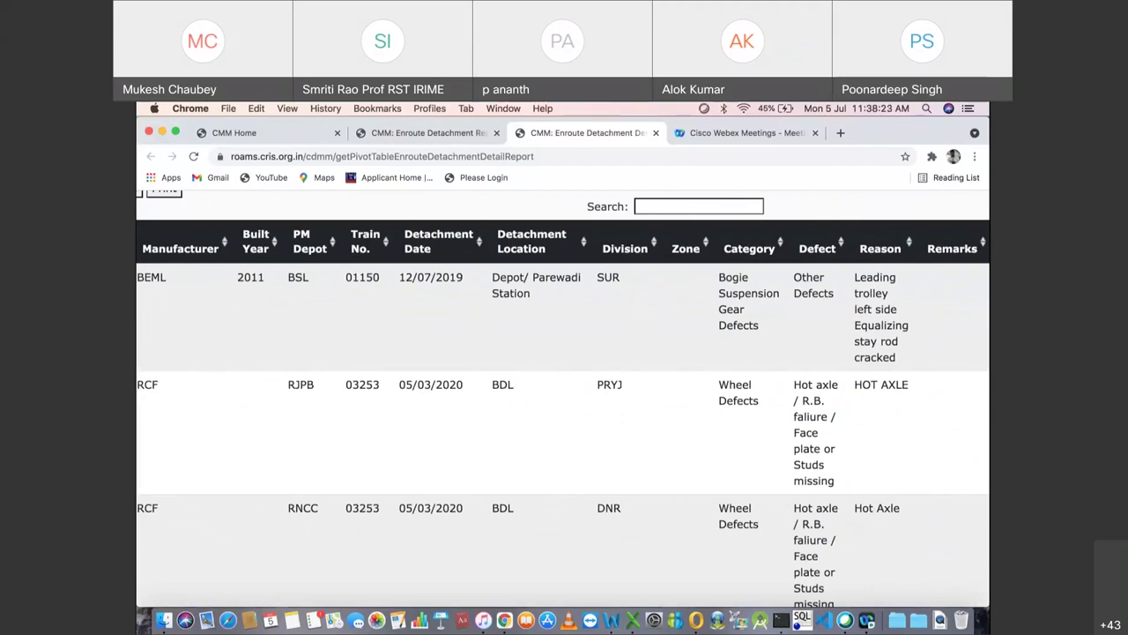
{"action": "scroll", "coordinate": [563, 398], "scroll_direction": "down", "scroll_amount": 1}
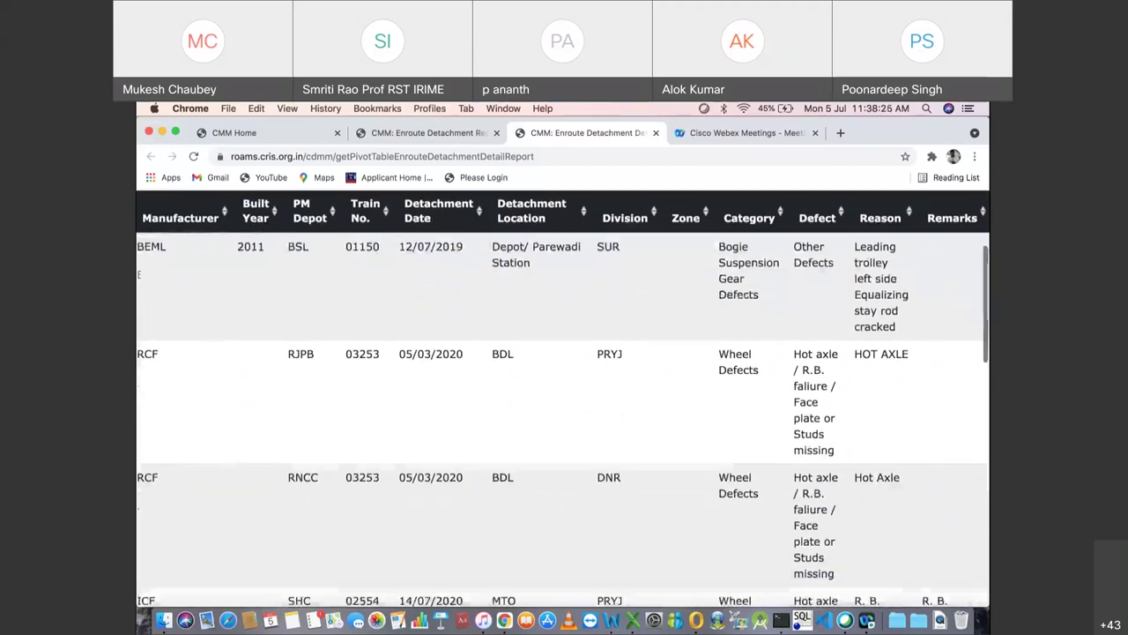
{"action": "scroll", "coordinate": [563, 398], "scroll_direction": "up", "scroll_amount": 1}
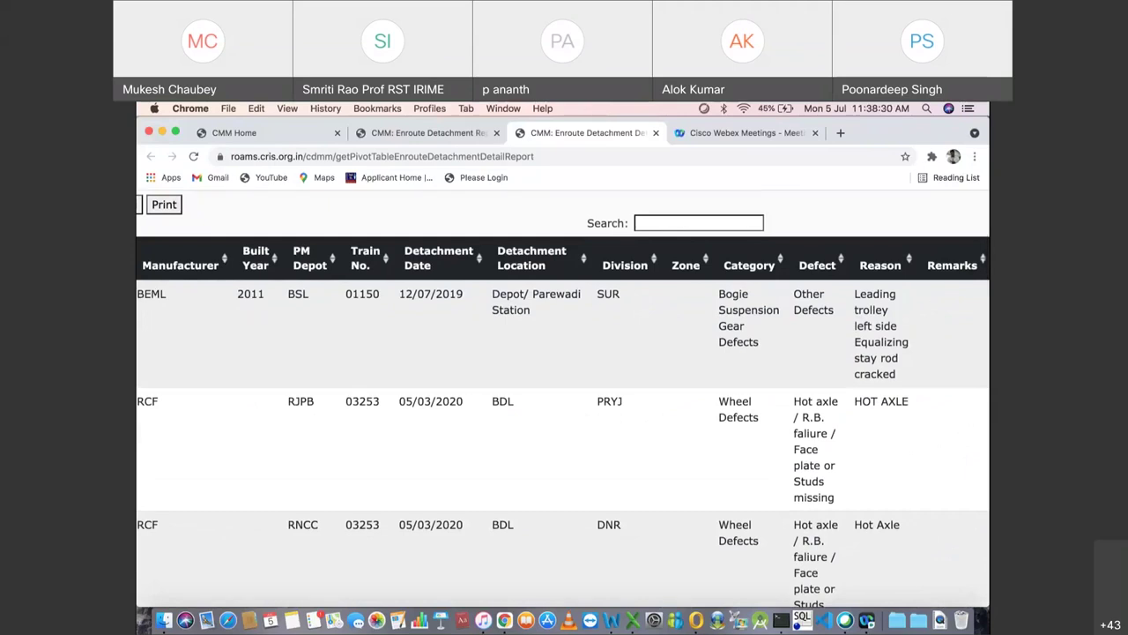
{"action": "scroll", "coordinate": [564, 399], "scroll_direction": "down", "scroll_amount": 1}
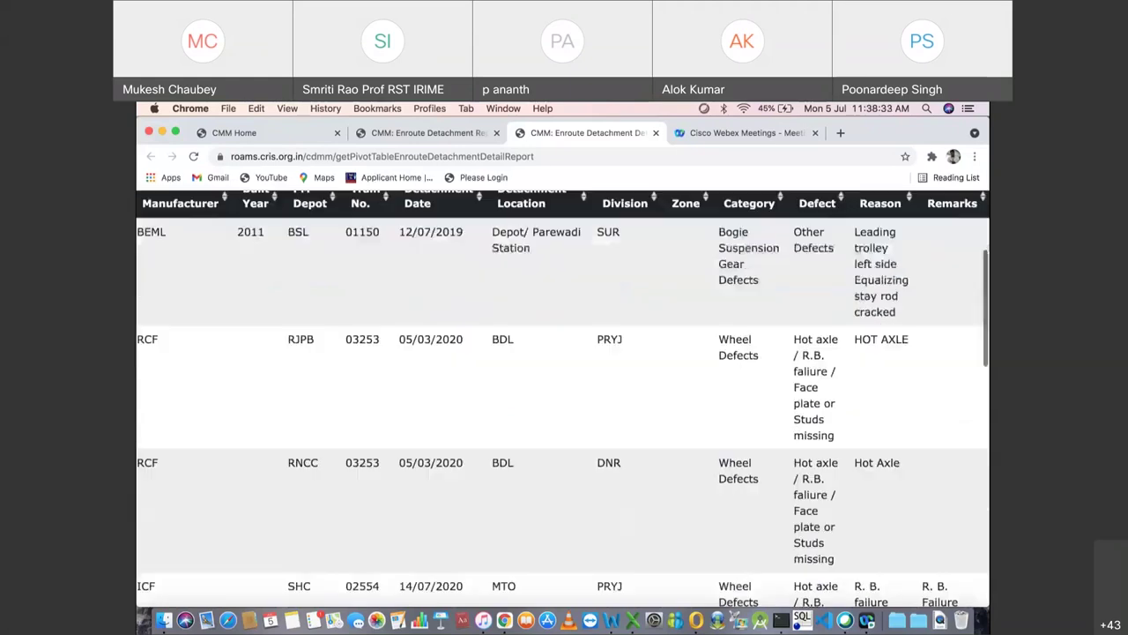
{"action": "scroll", "coordinate": [563, 398], "scroll_direction": "up", "scroll_amount": 1}
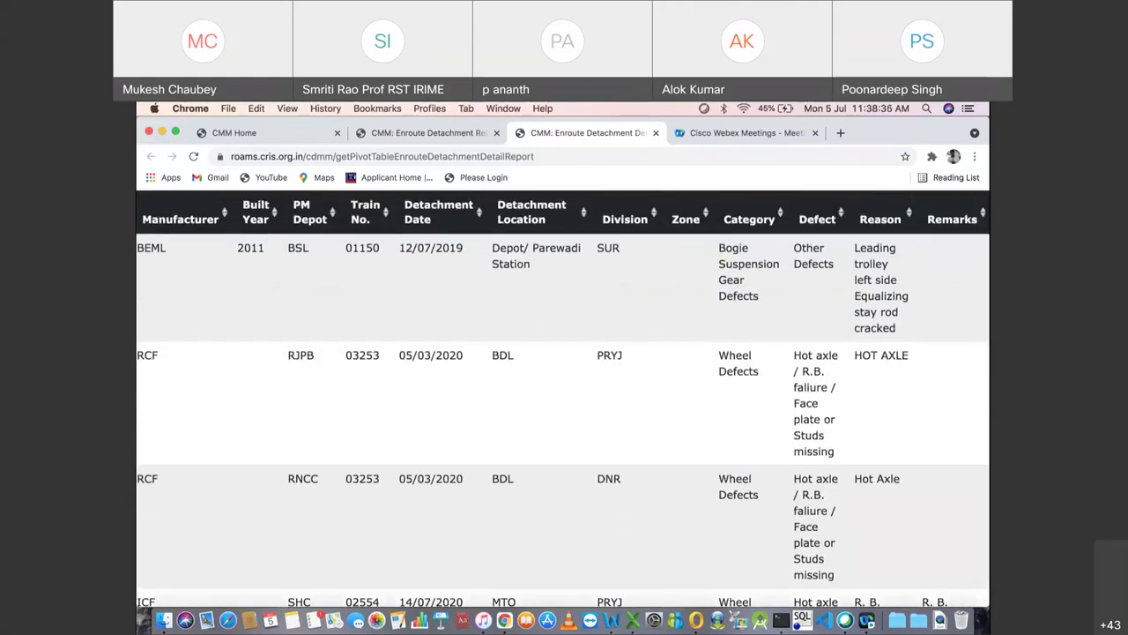
{"action": "scroll", "coordinate": [563, 398], "scroll_direction": "down", "scroll_amount": 2}
{"action": "scroll", "coordinate": [563, 398], "scroll_direction": "down", "scroll_amount": 1}
{"action": "scroll", "coordinate": [563, 398], "scroll_direction": "down", "scroll_amount": 1}
{"action": "scroll", "coordinate": [563, 399], "scroll_direction": "down", "scroll_amount": 3}
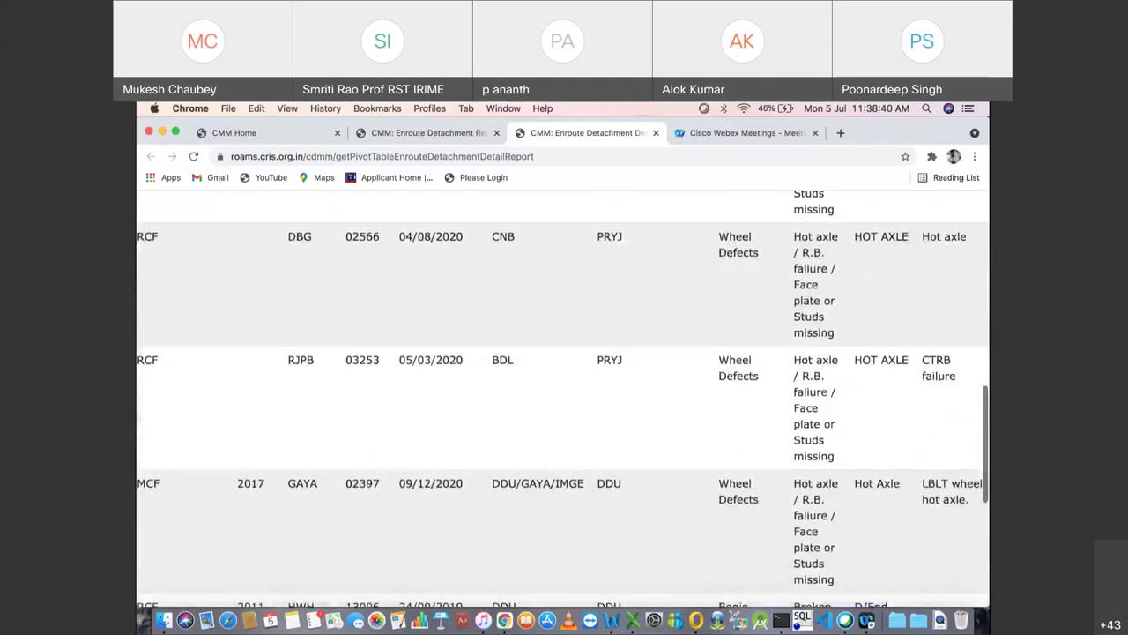
{"action": "scroll", "coordinate": [563, 399], "scroll_direction": "down", "scroll_amount": 1}
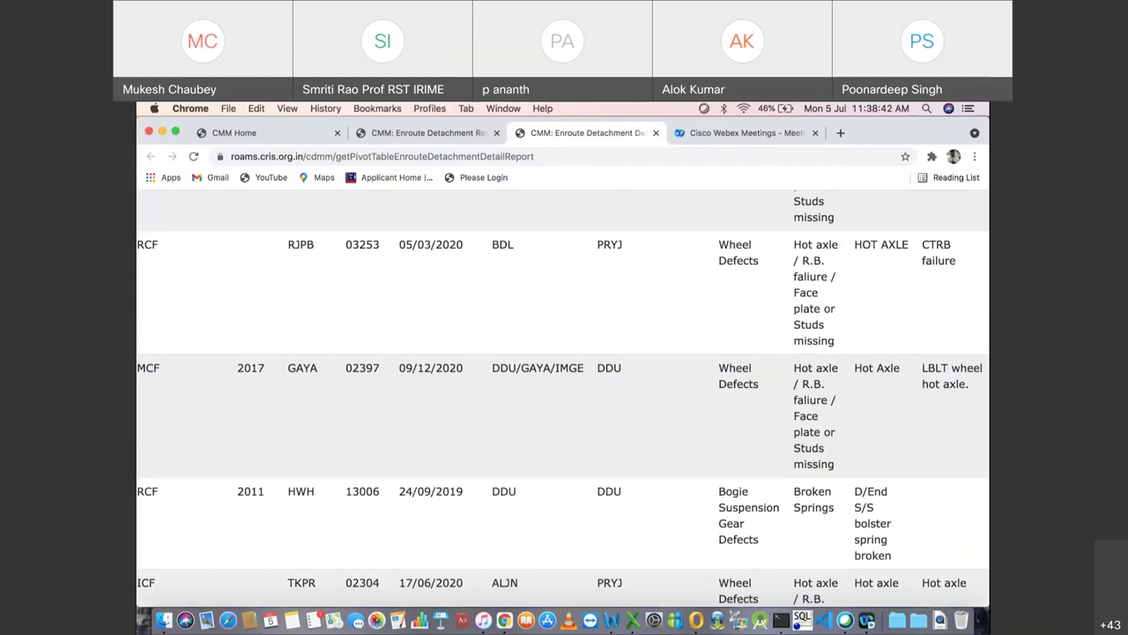
{"action": "scroll", "coordinate": [563, 399], "scroll_direction": "up", "scroll_amount": 8}
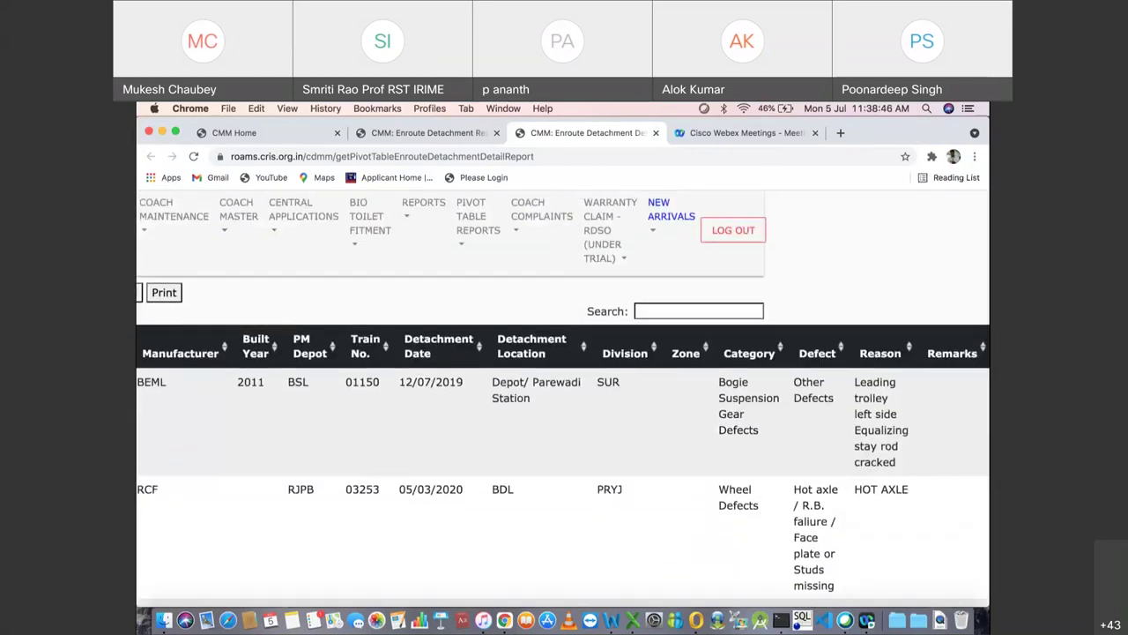
{"action": "scroll", "coordinate": [563, 398], "scroll_direction": "down", "scroll_amount": 4}
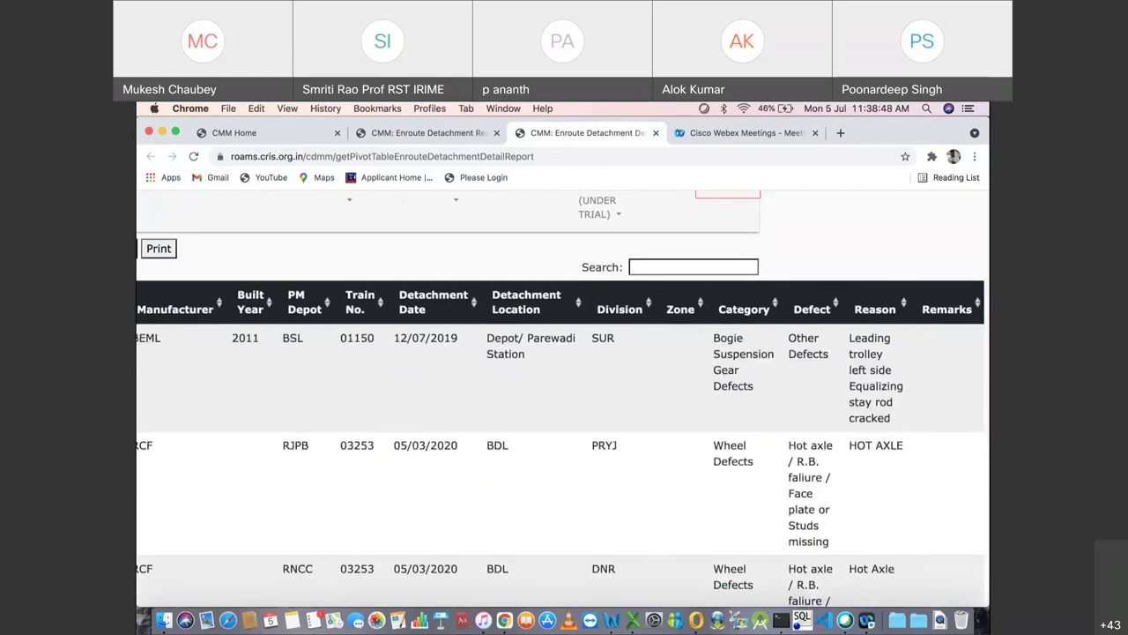
{"action": "scroll", "coordinate": [563, 398], "scroll_direction": "down", "scroll_amount": 9}
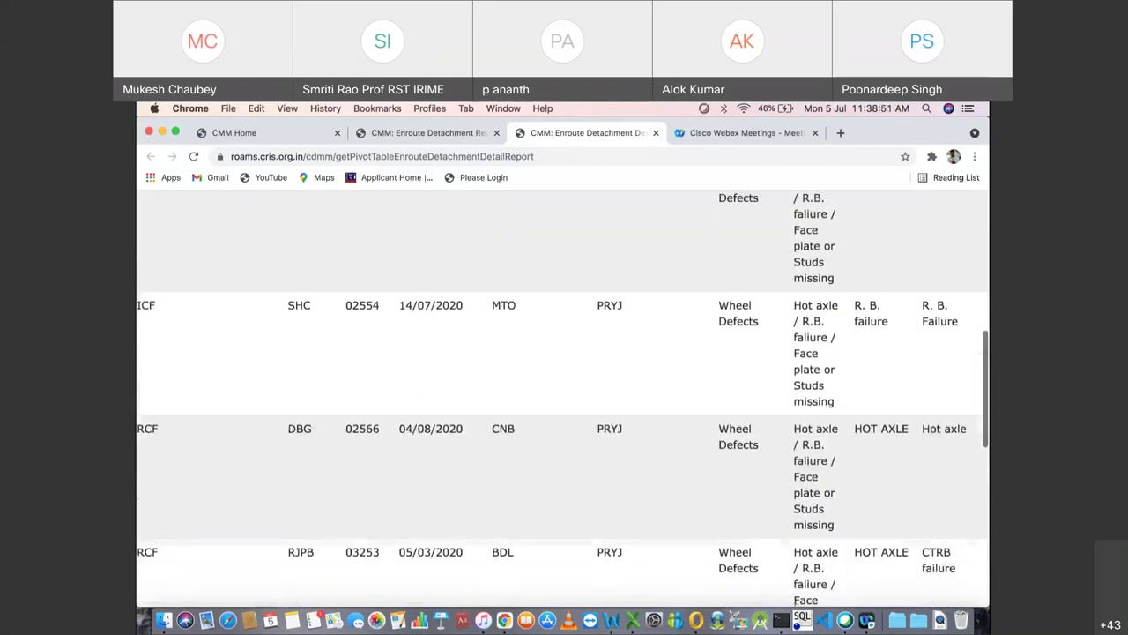
{"action": "scroll", "coordinate": [563, 398], "scroll_direction": "down", "scroll_amount": 5}
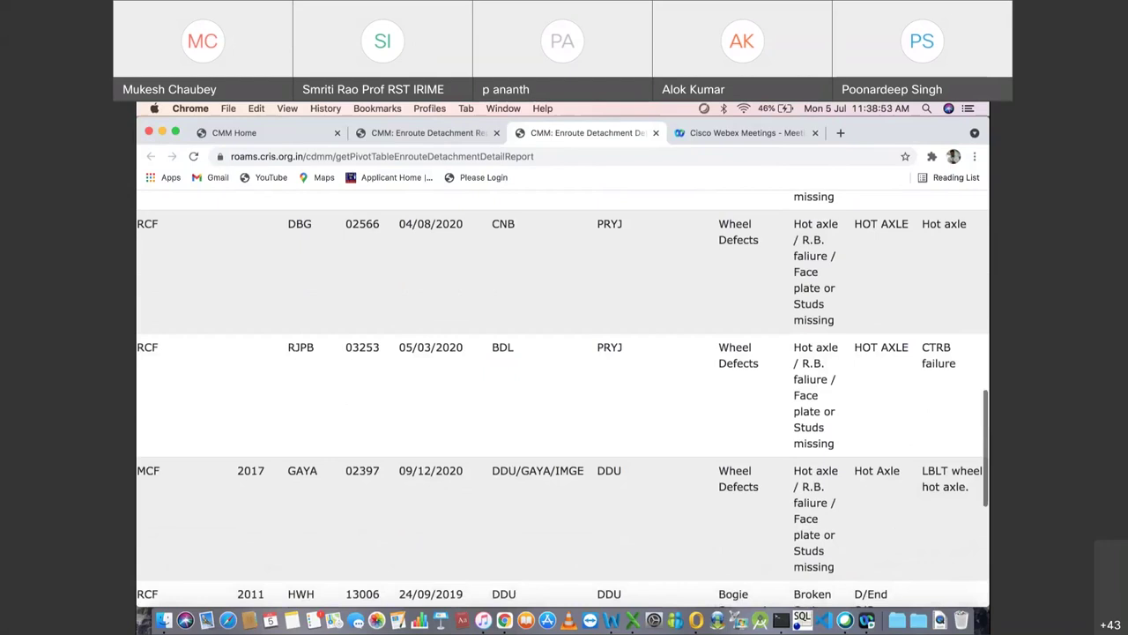
{"action": "scroll", "coordinate": [563, 398], "scroll_direction": "down", "scroll_amount": 1}
Step: Go to page 2 of the detachment detail report and look through its entries
{"action": "scroll", "coordinate": [563, 399], "scroll_direction": "left", "scroll_amount": 5}
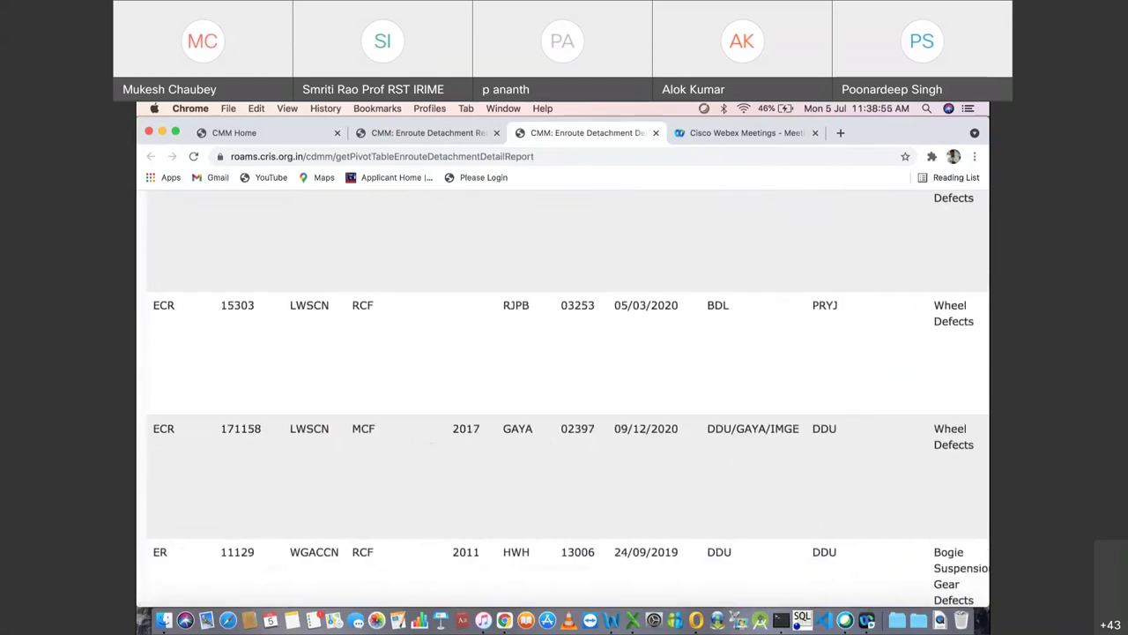
{"action": "scroll", "coordinate": [564, 398], "scroll_direction": "up", "scroll_amount": 14}
{"action": "scroll", "coordinate": [563, 398], "scroll_direction": "up", "scroll_amount": 3}
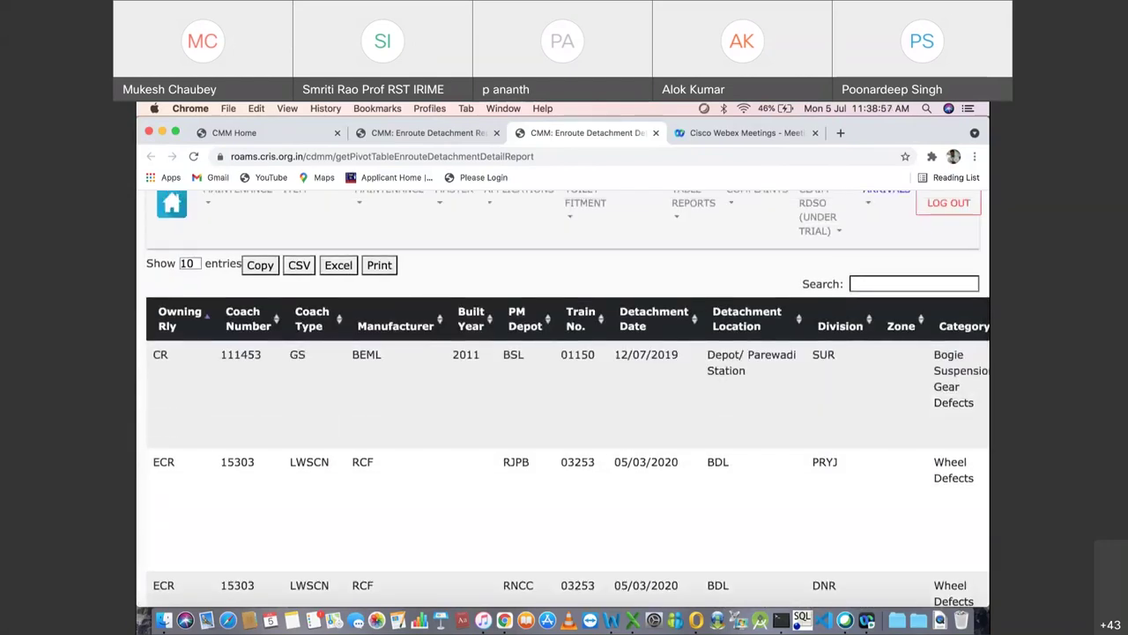
{"action": "scroll", "coordinate": [563, 398], "scroll_direction": "up", "scroll_amount": 2}
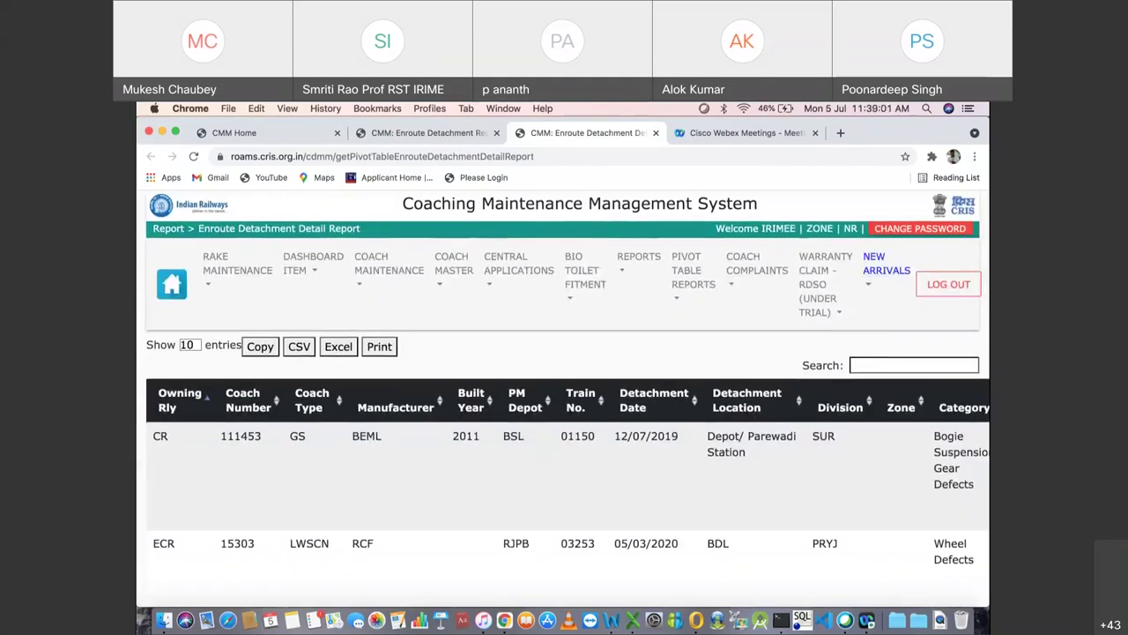
{"action": "scroll", "coordinate": [564, 399], "scroll_direction": "down", "scroll_amount": 12}
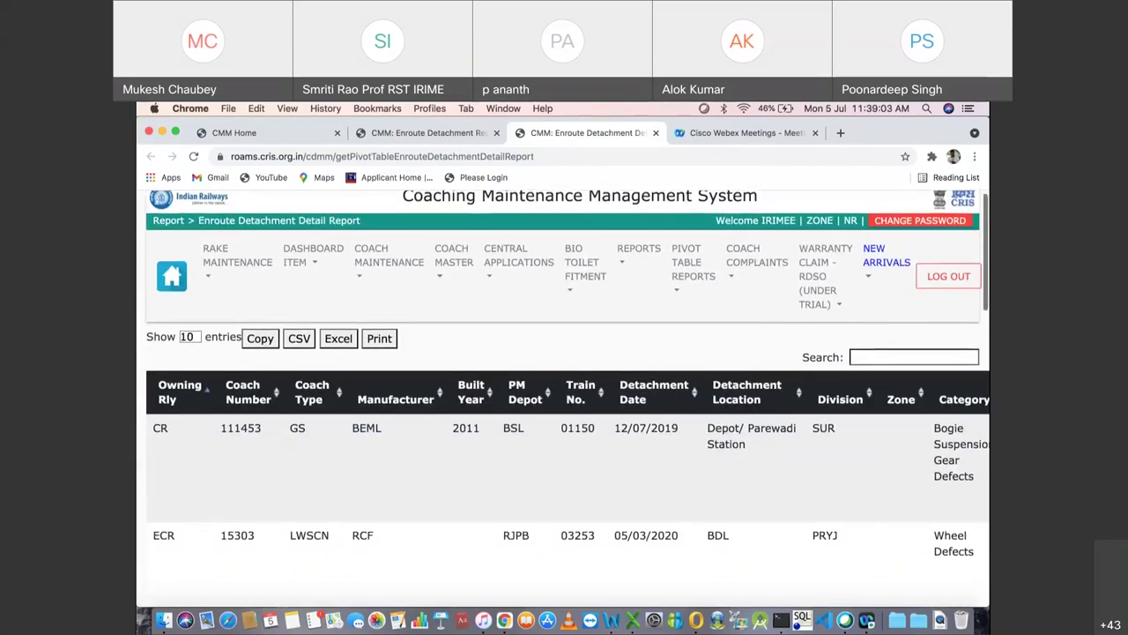
{"action": "scroll", "coordinate": [563, 399], "scroll_direction": "down", "scroll_amount": 12}
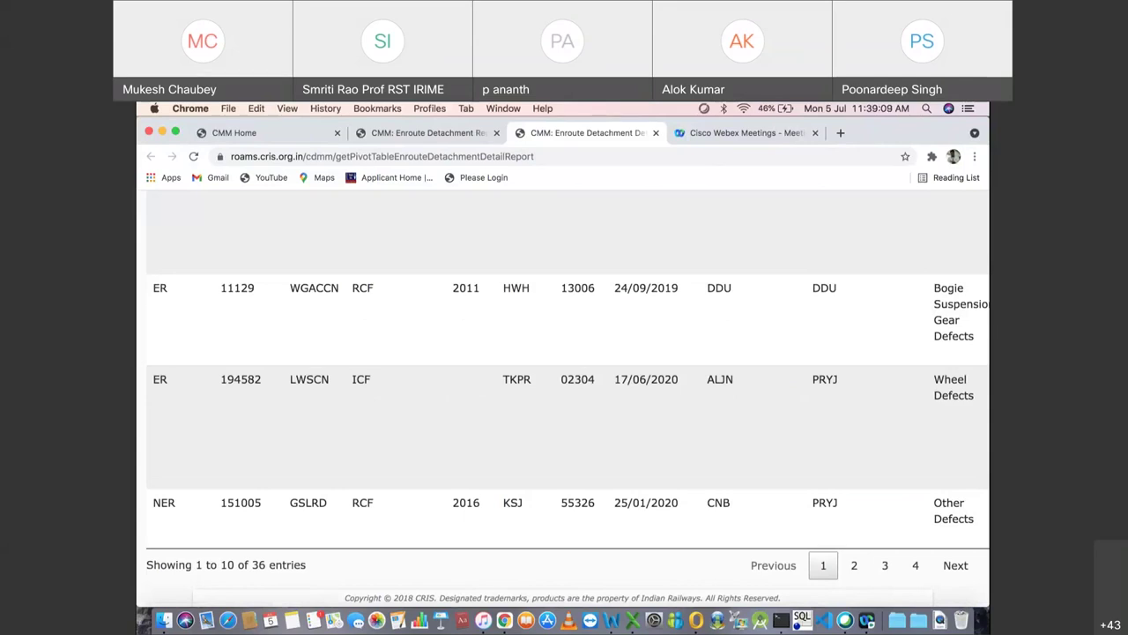
{"action": "left_click", "coordinate": [854, 565]}
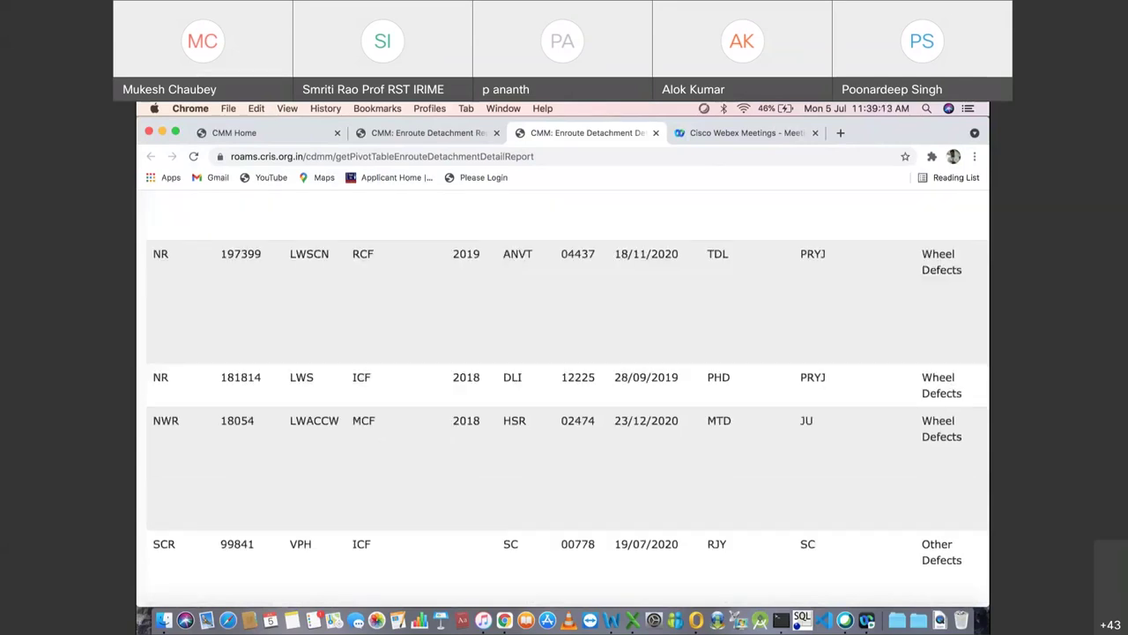
{"action": "scroll", "coordinate": [854, 565], "scroll_direction": "down", "scroll_amount": 2}
{"action": "scroll", "coordinate": [854, 565], "scroll_direction": "up", "scroll_amount": 4}
{"action": "scroll", "coordinate": [564, 397], "scroll_direction": "up", "scroll_amount": 10}
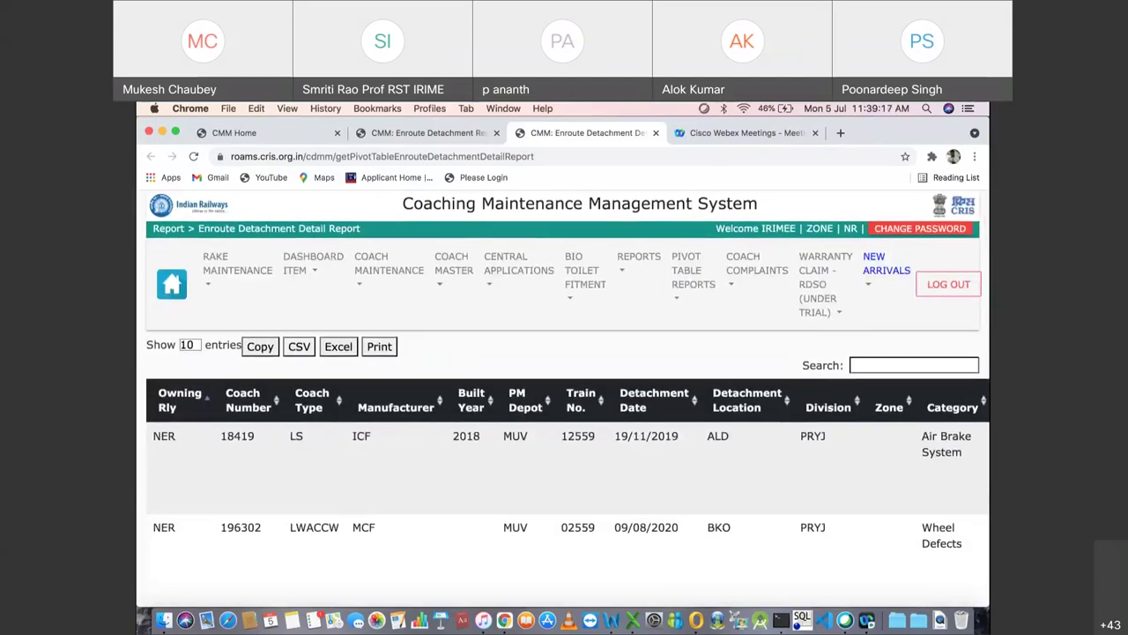
Step: Search the detachment entries for 1841 and view the matching coach's category, defect, reason and remarks
{"action": "left_click", "coordinate": [854, 364]}
{"action": "type", "text": "18"}
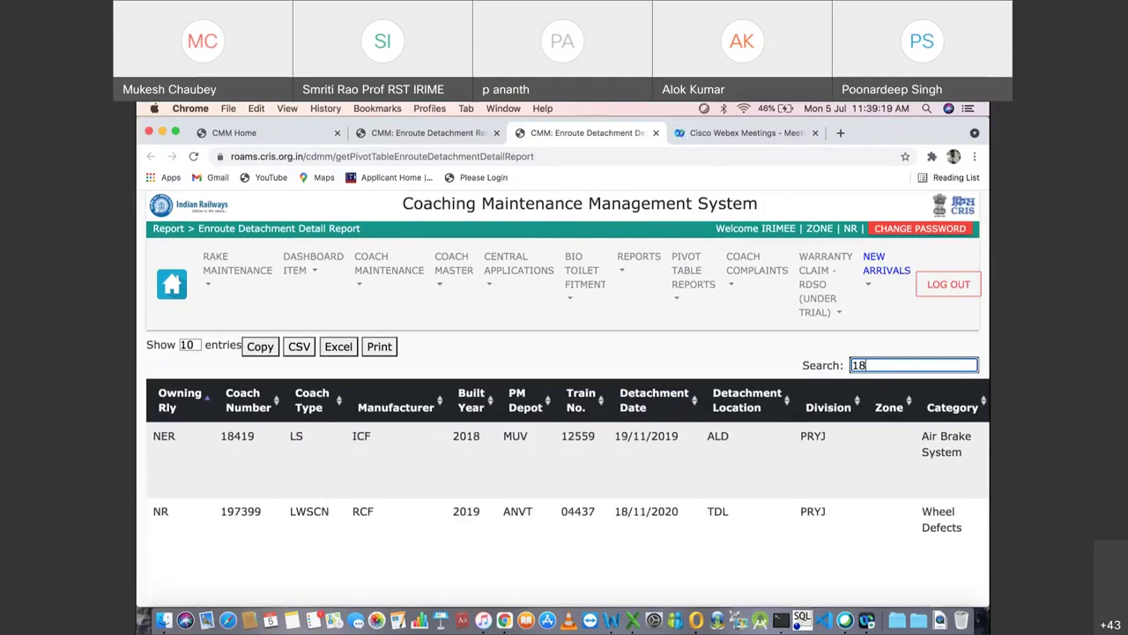
{"action": "type", "text": "41"}
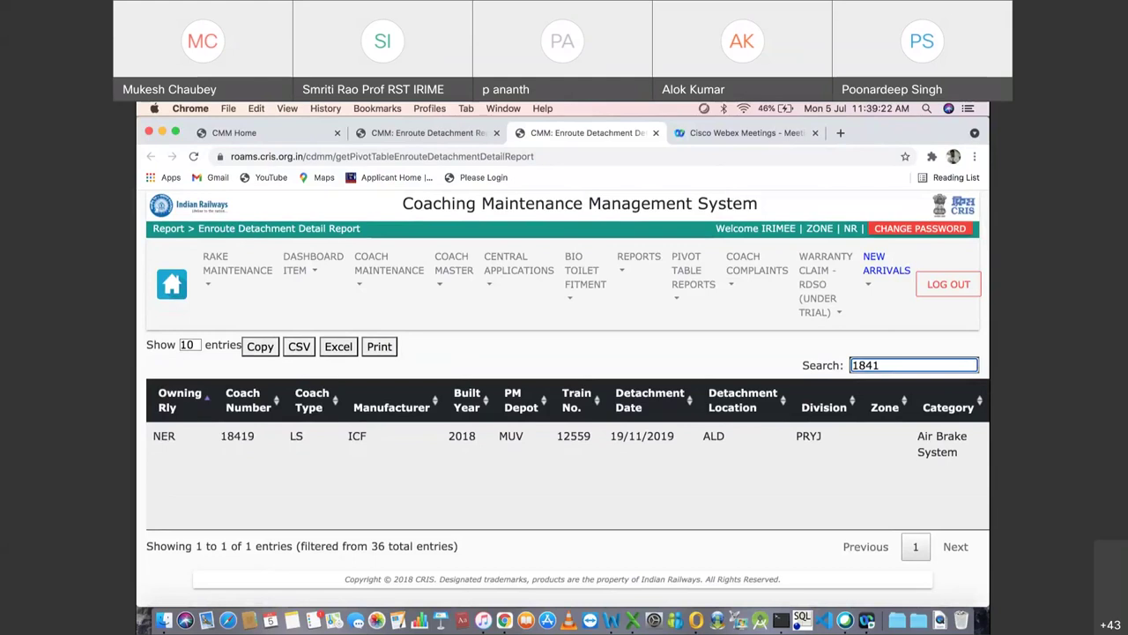
{"action": "scroll", "coordinate": [562, 397], "scroll_direction": "right", "scroll_amount": 5}
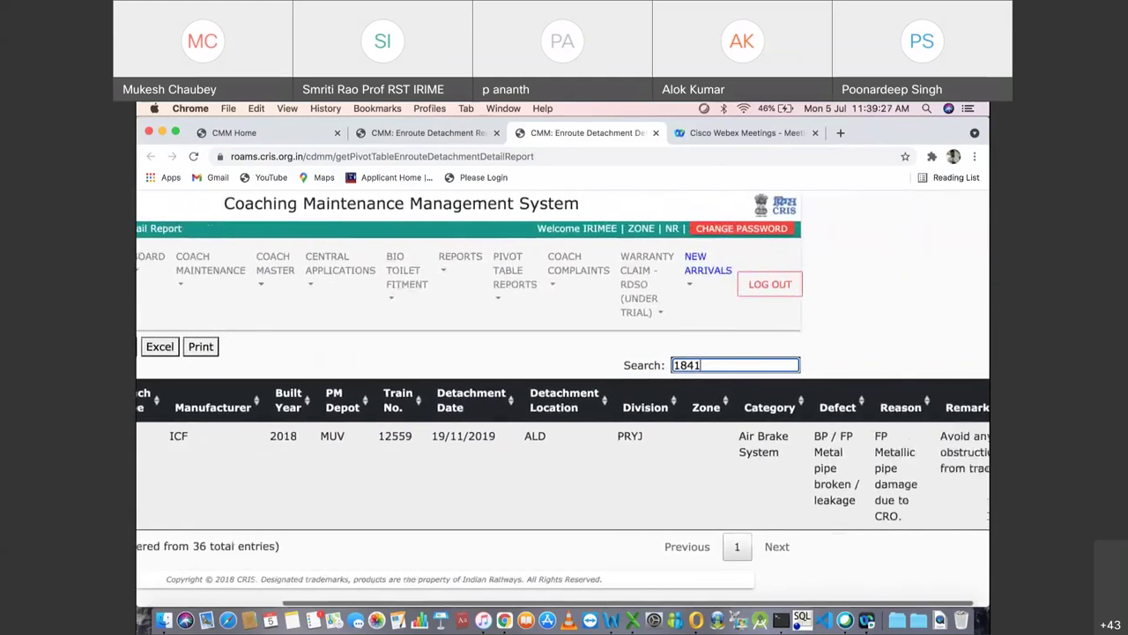
Step: Clear the coach search in the Enroute Detachment Detail Report and look over the unfiltered list of detachment entries
{"action": "scroll", "coordinate": [563, 396], "scroll_direction": "left", "scroll_amount": 4}
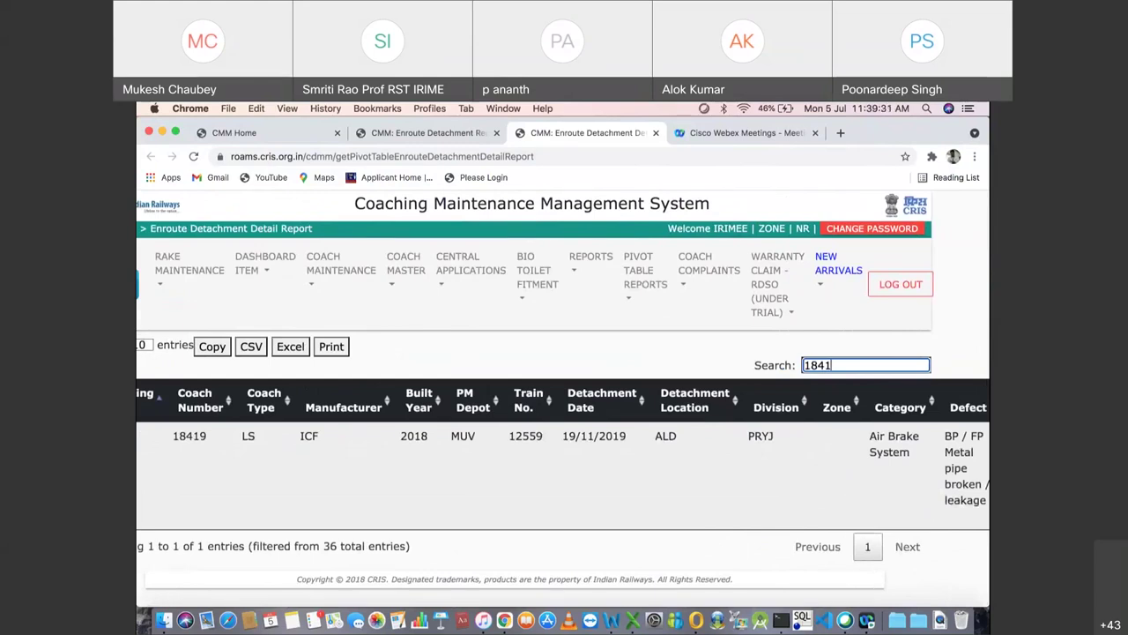
{"action": "key", "text": "BackSpace"}
{"action": "key", "text": "BackSpace"}
{"action": "key", "text": "BackSpace"}
{"action": "key", "text": "BackSpace"}
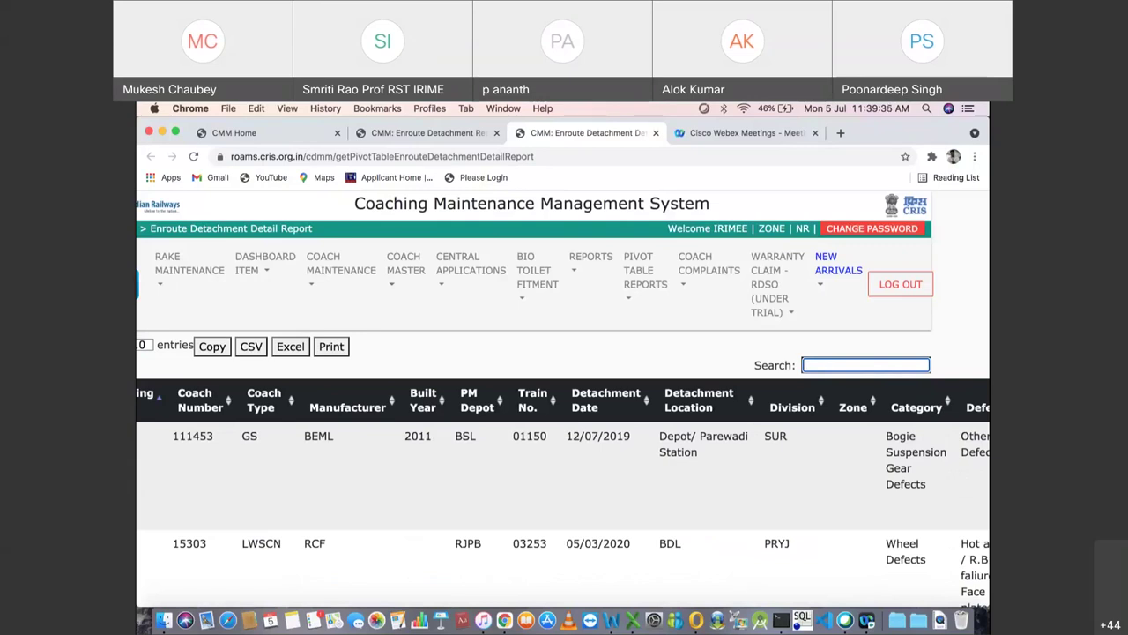
{"action": "scroll", "coordinate": [562, 397], "scroll_direction": "down", "scroll_amount": 2}
{"action": "scroll", "coordinate": [563, 396], "scroll_direction": "left", "scroll_amount": 2}
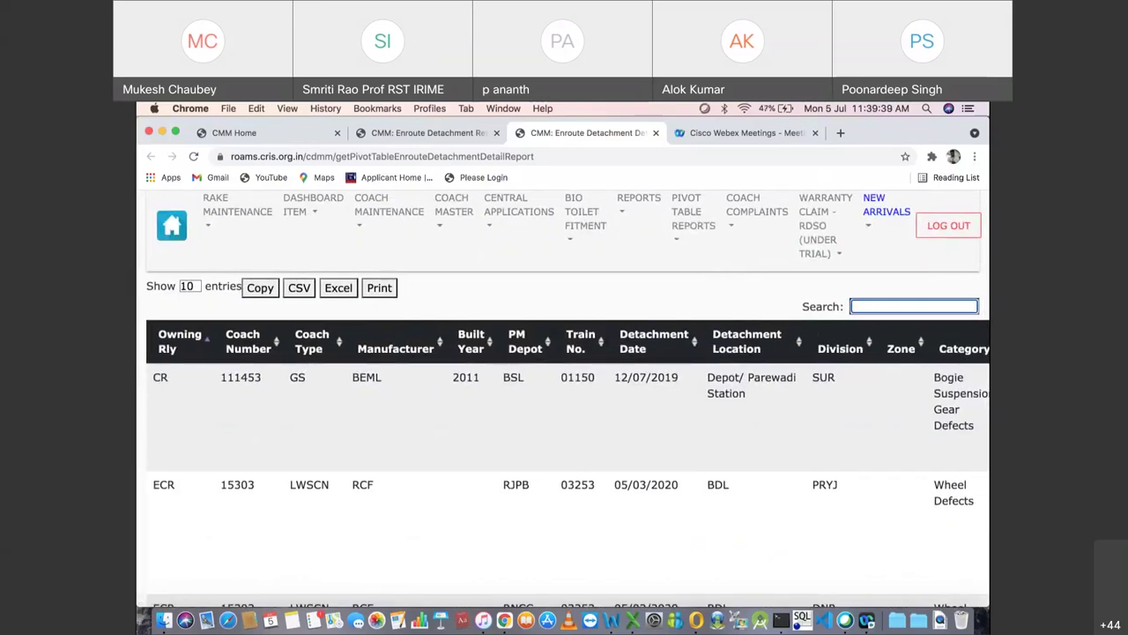
{"action": "scroll", "coordinate": [562, 397], "scroll_direction": "up", "scroll_amount": 2}
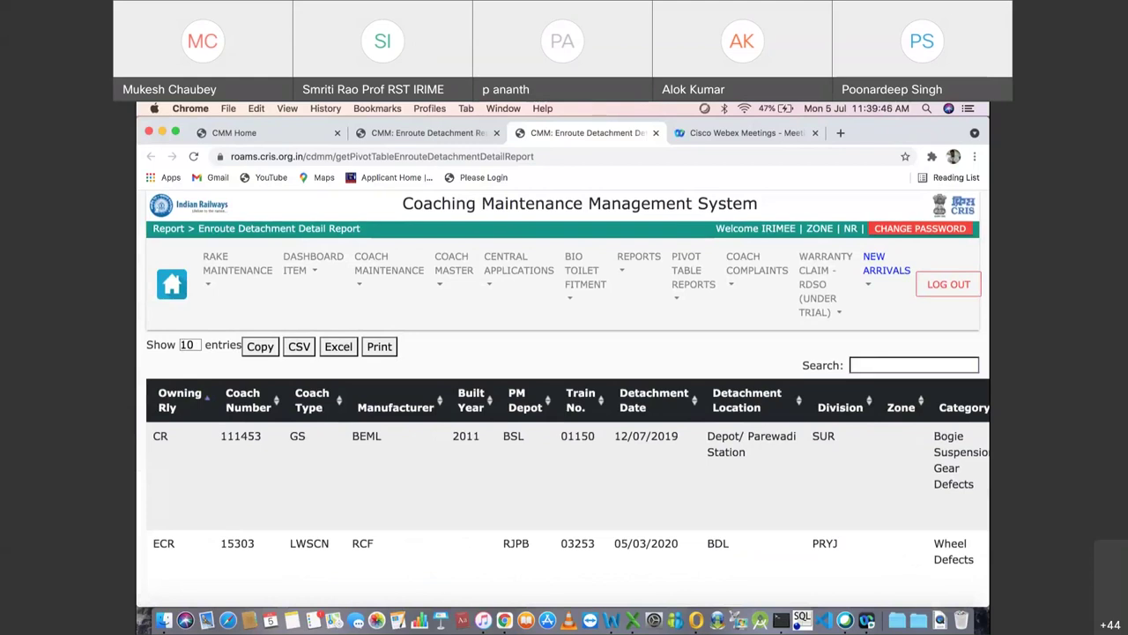
{"action": "scroll", "coordinate": [568, 386], "scroll_direction": "up", "scroll_amount": 1}
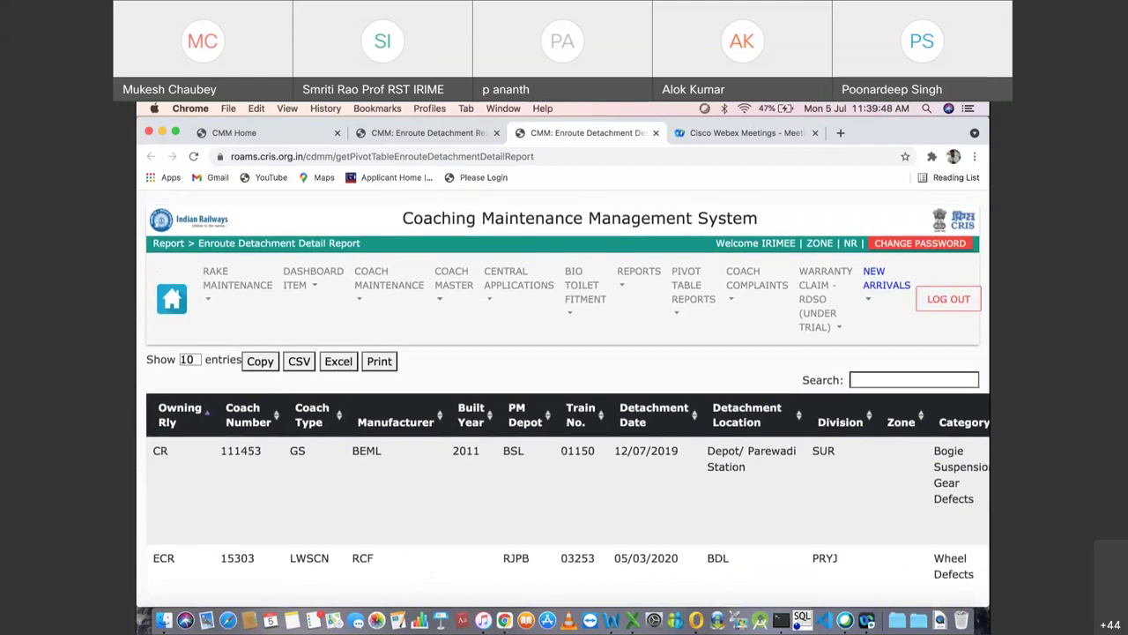
Step: Close the Enroute Detachment Summary Report and return to the CMM home page
{"action": "key", "text": "super+w"}
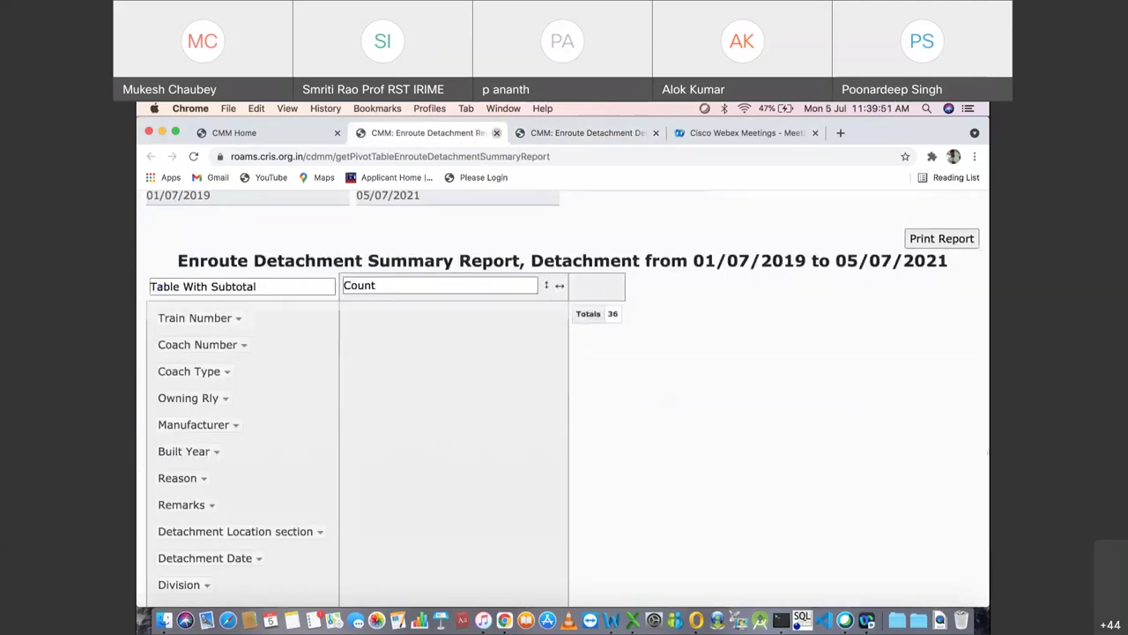
{"action": "key", "text": "super+bracketleft"}
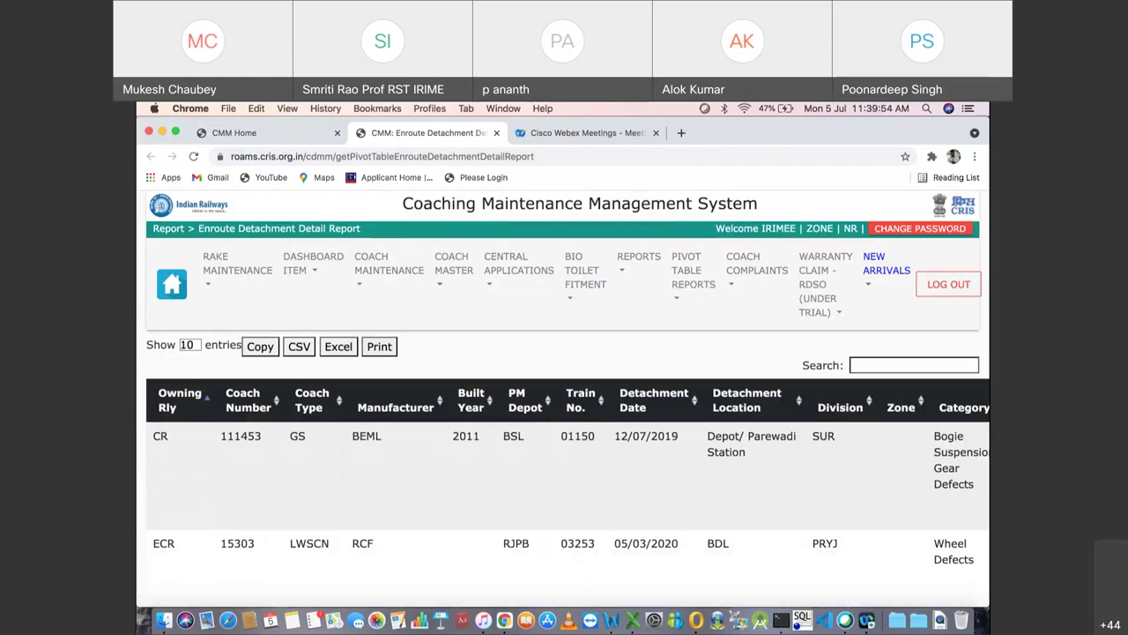
{"action": "key", "text": "super+alt+Left"}
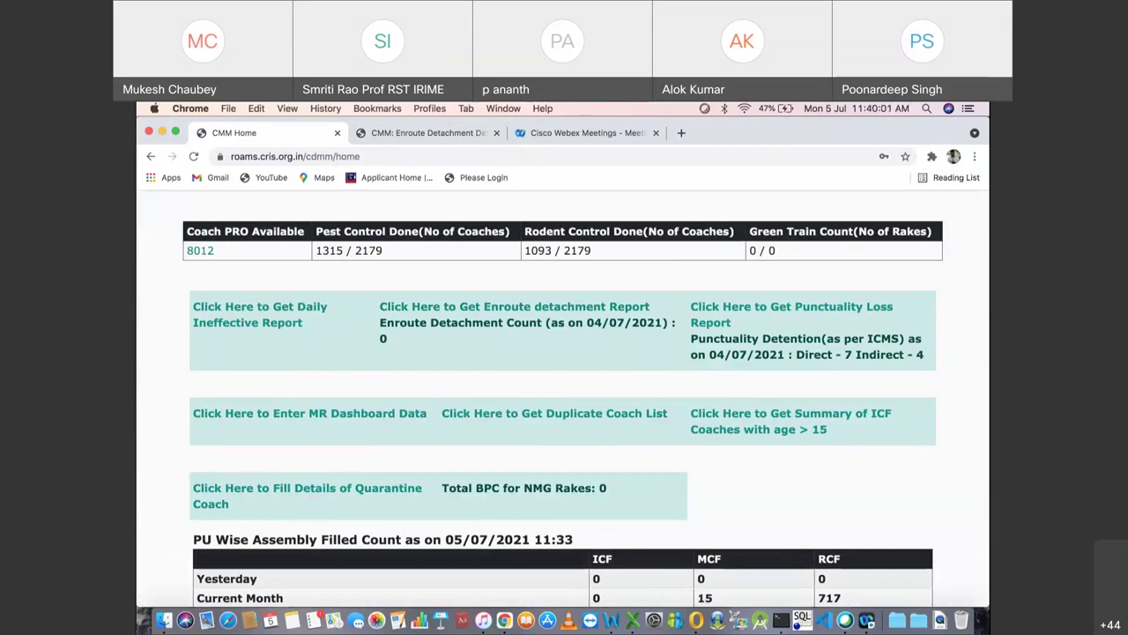
Step: Open the Punctuality Loss Report from the home page and generate its summary for 01/07/2021 to 05/07/2021
{"action": "scroll", "coordinate": [564, 397], "scroll_direction": "down", "scroll_amount": 1}
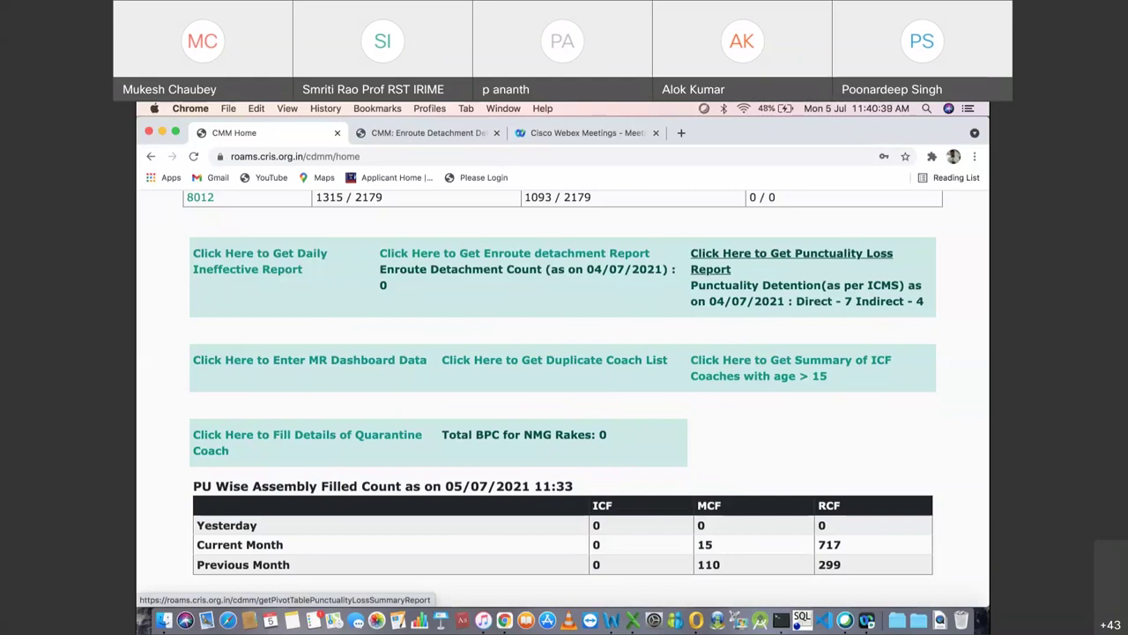
{"action": "left_click", "coordinate": [791, 255]}
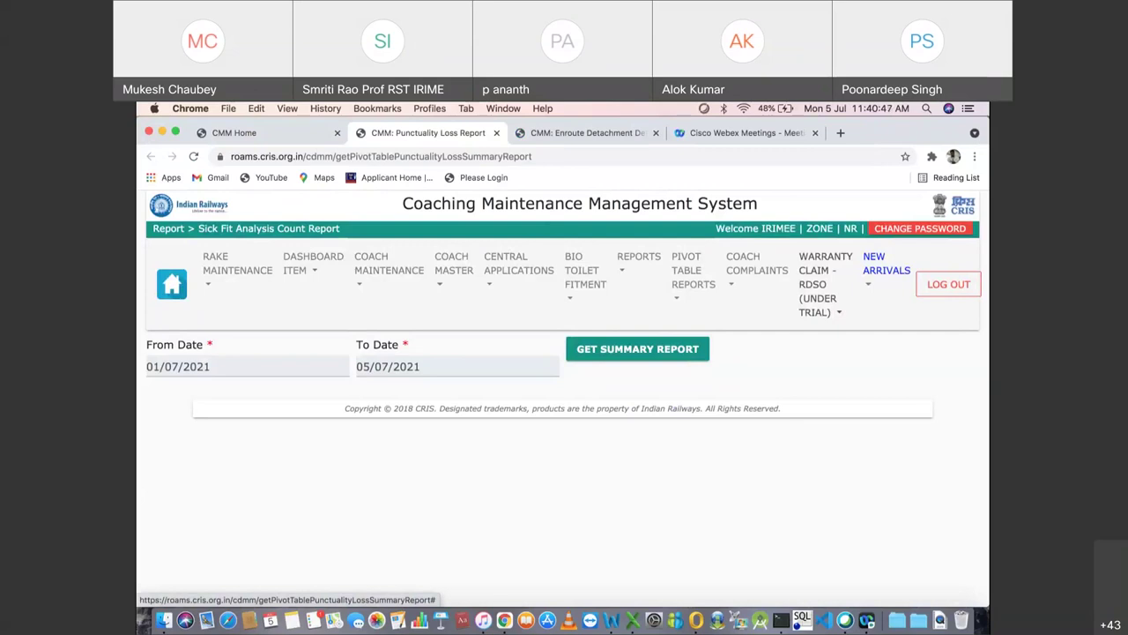
{"action": "left_click", "coordinate": [637, 349]}
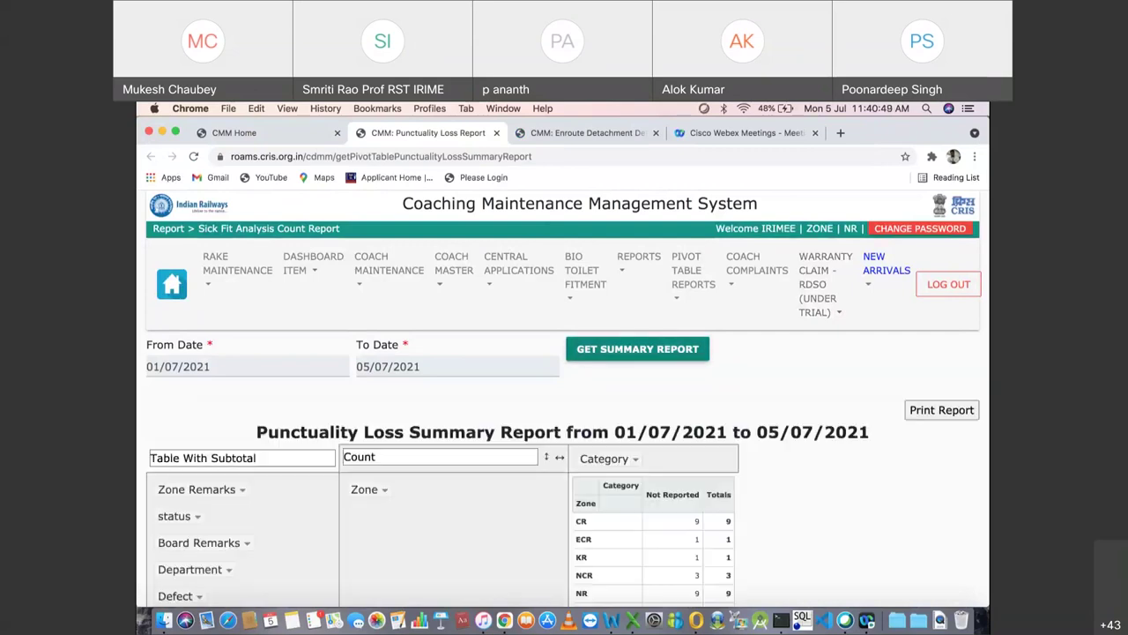
Step: Examine the punctuality loss summary's zone-wise counts by category and the fields available for the pivot table
{"action": "scroll", "coordinate": [564, 397], "scroll_direction": "down", "scroll_amount": 5}
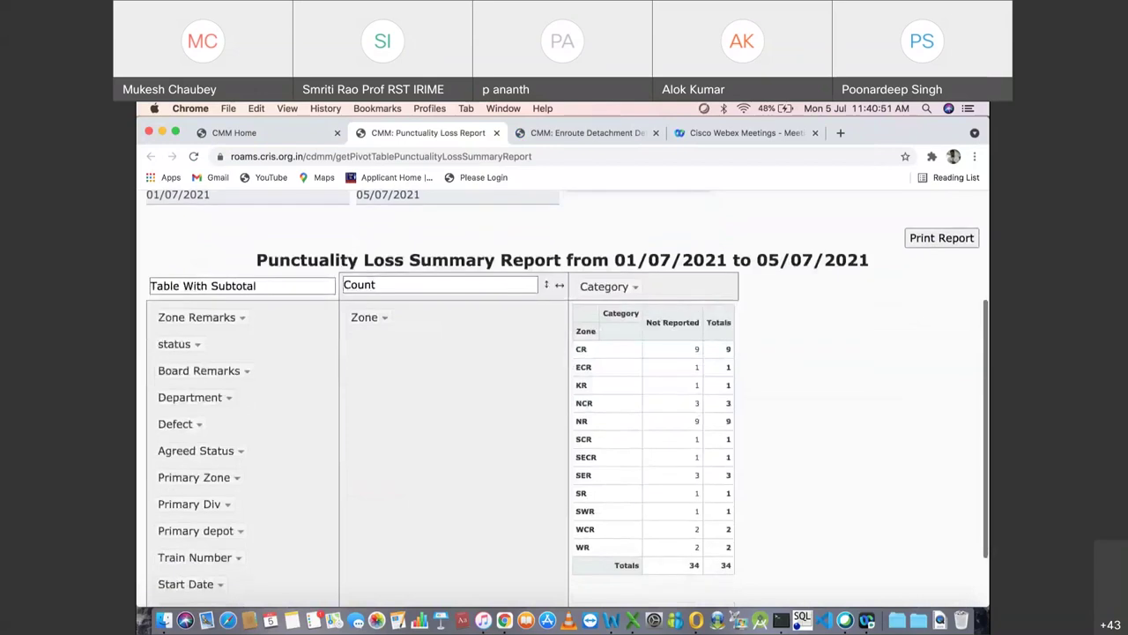
{"action": "scroll", "coordinate": [565, 397], "scroll_direction": "up", "scroll_amount": 2}
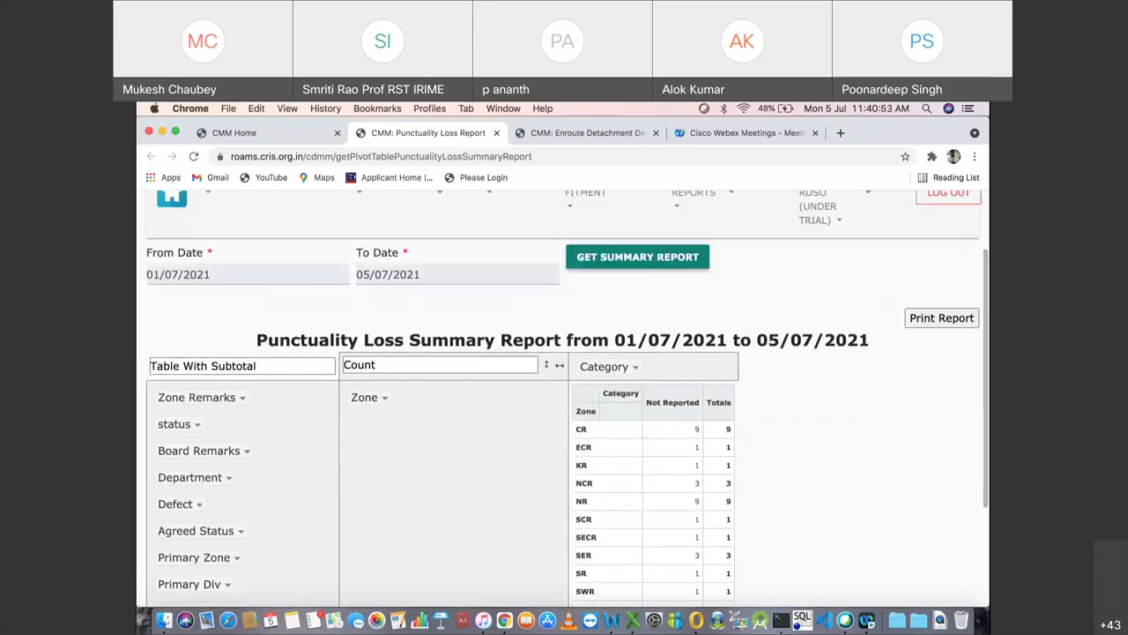
{"action": "scroll", "coordinate": [564, 396], "scroll_direction": "down", "scroll_amount": 1}
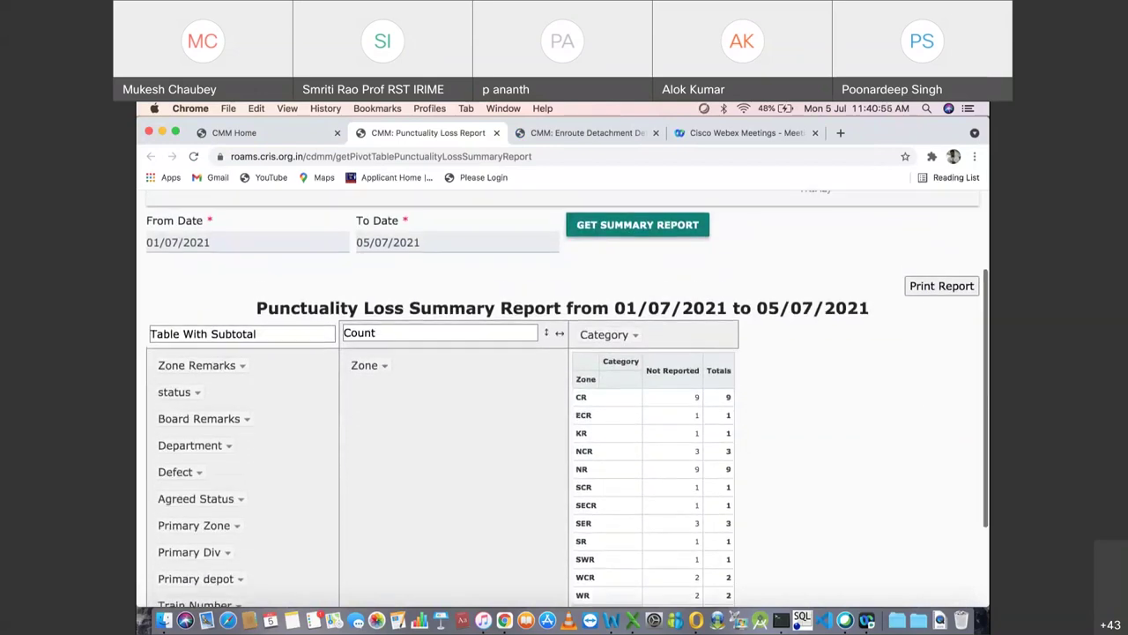
{"action": "scroll", "coordinate": [564, 396], "scroll_direction": "down", "scroll_amount": 3}
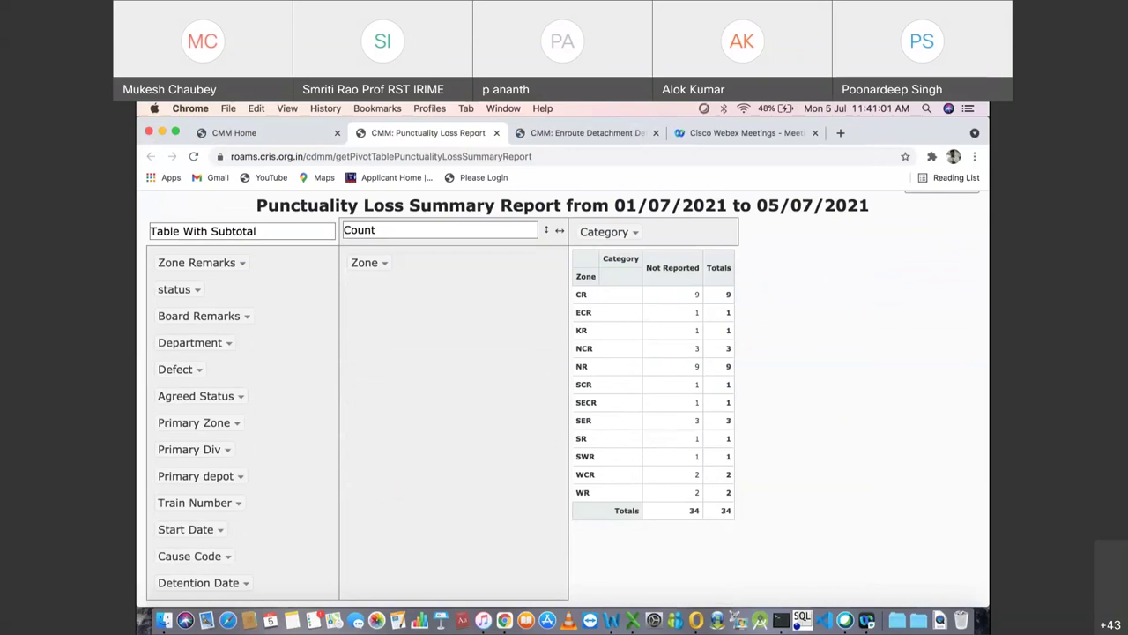
{"action": "scroll", "coordinate": [565, 397], "scroll_direction": "down", "scroll_amount": 1}
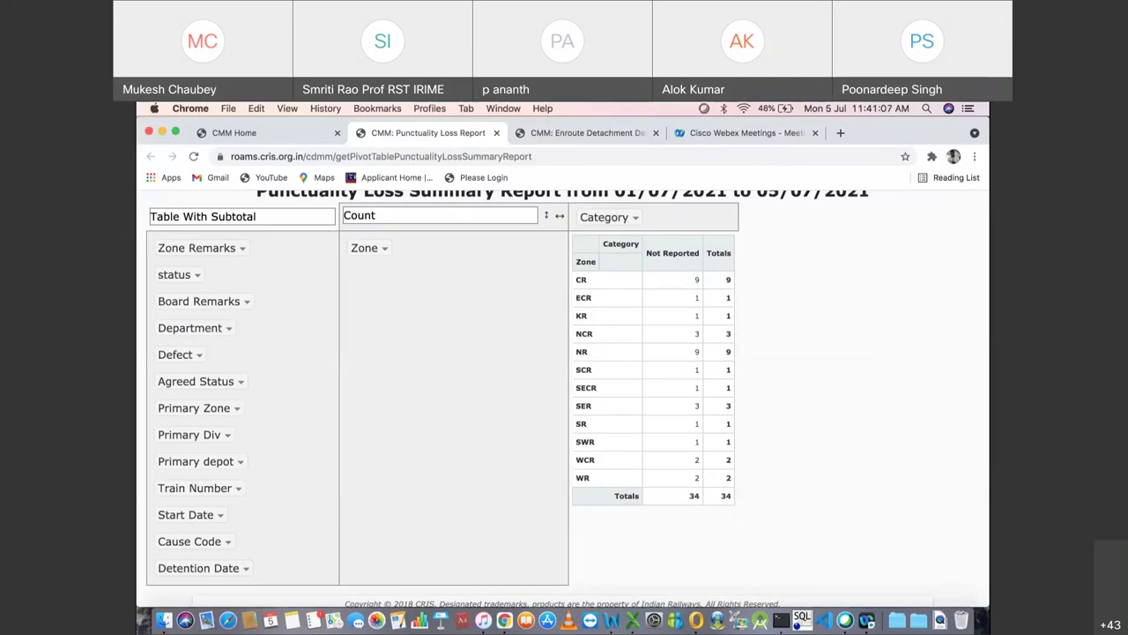
{"action": "scroll", "coordinate": [564, 397], "scroll_direction": "up", "scroll_amount": 3}
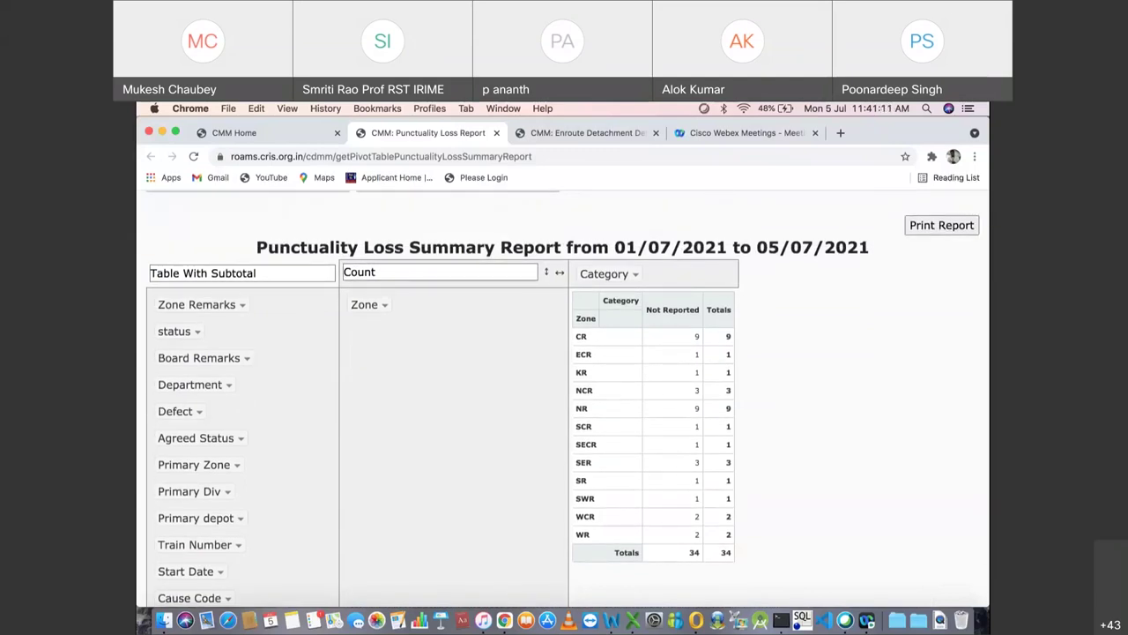
{"action": "scroll", "coordinate": [564, 396], "scroll_direction": "up", "scroll_amount": 2}
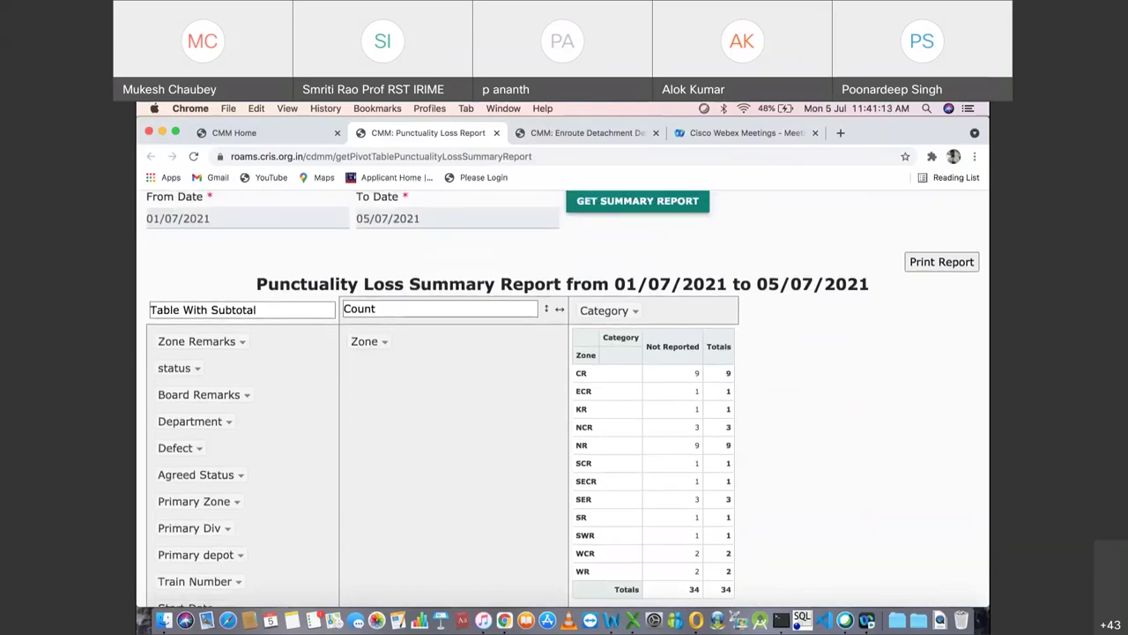
Step: Open the Punctuality Loss Detail Report from the summary table, dismiss the warning, and go back to the summary
{"action": "scroll", "coordinate": [564, 396], "scroll_direction": "down", "scroll_amount": 3}
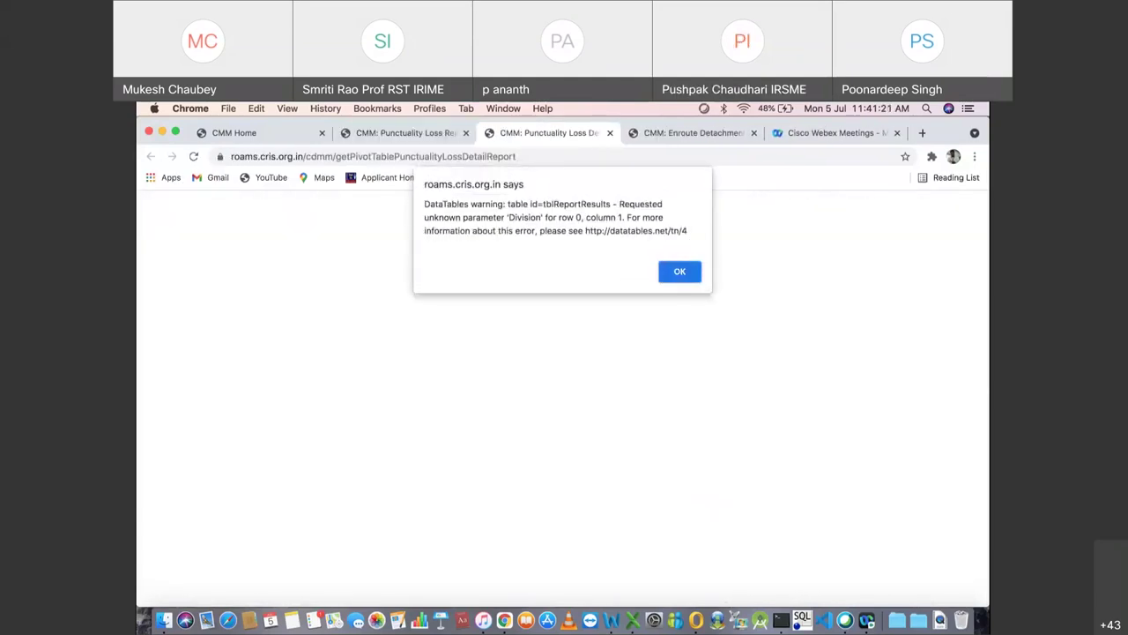
{"action": "key", "text": "Return"}
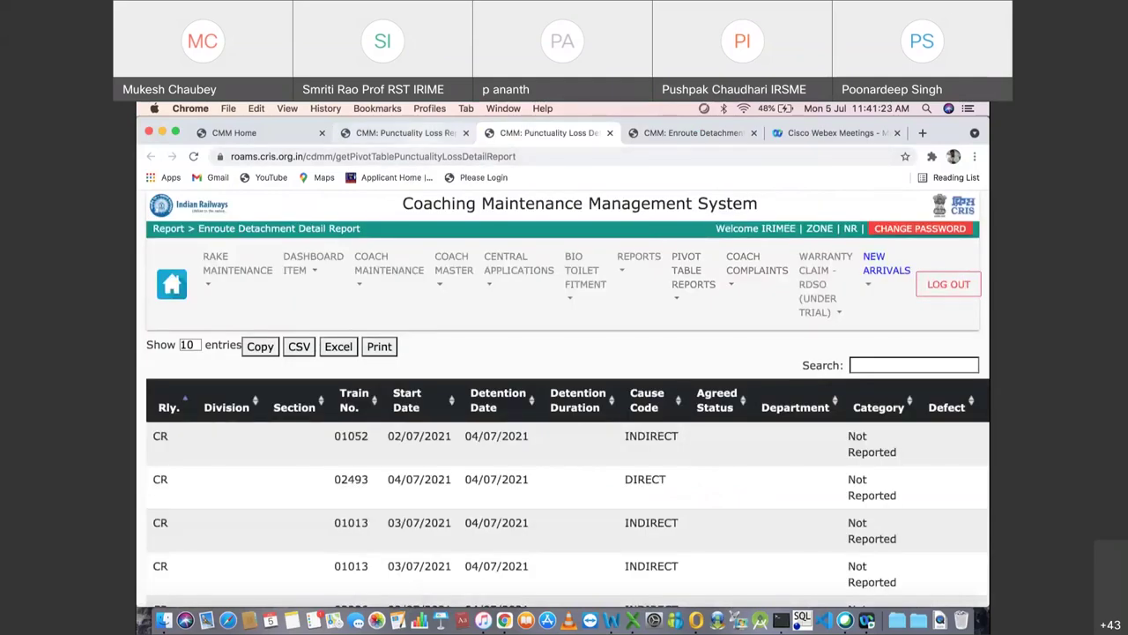
{"action": "key", "text": "ctrl+shift+Tab"}
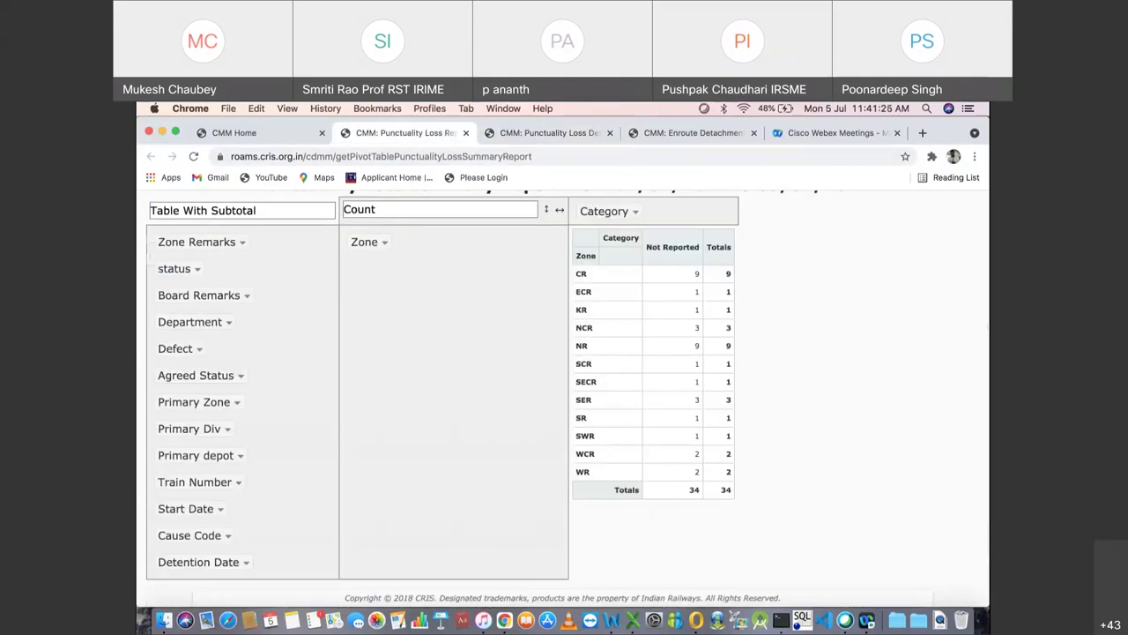
{"action": "scroll", "coordinate": [564, 397], "scroll_direction": "up", "scroll_amount": 2}
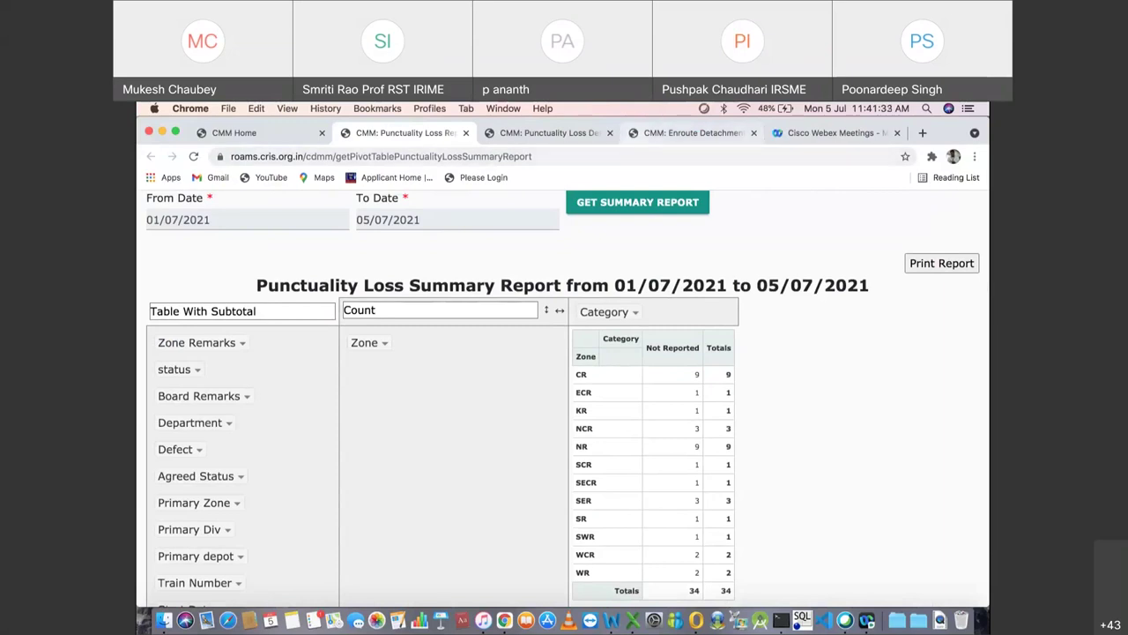
Step: Look through the punctuality loss detail entries for railway, train number, start and detention dates, cause code, category and remarks
{"action": "key", "text": "ctrl+Tab"}
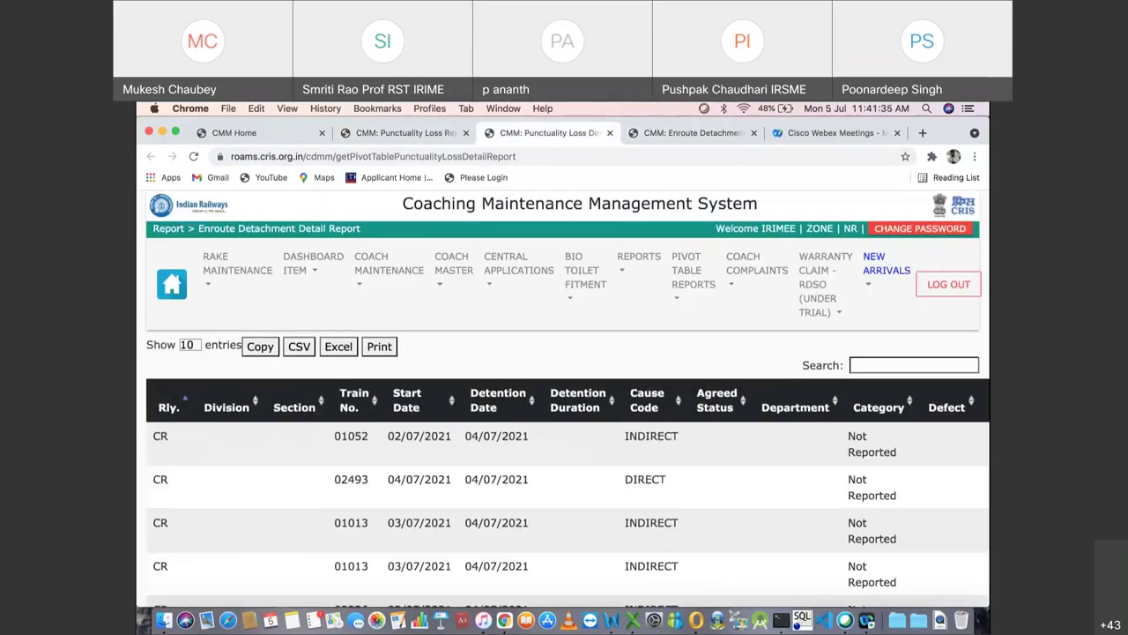
{"action": "scroll", "coordinate": [564, 397], "scroll_direction": "down", "scroll_amount": 2}
{"action": "scroll", "coordinate": [564, 397], "scroll_direction": "right", "scroll_amount": 3}
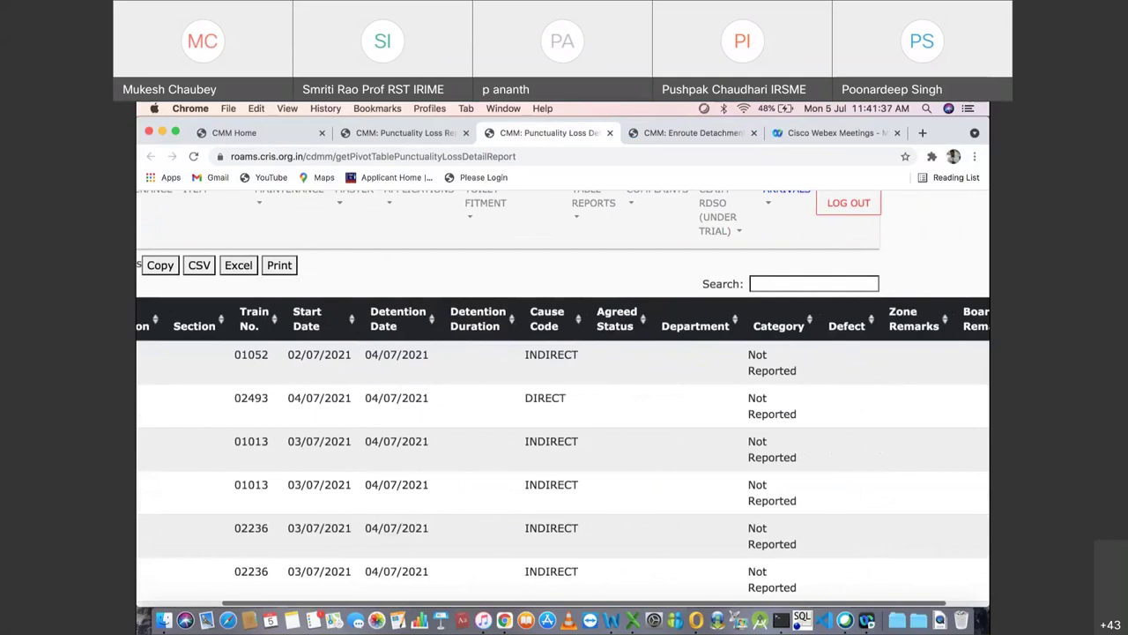
{"action": "scroll", "coordinate": [565, 397], "scroll_direction": "left", "scroll_amount": 3}
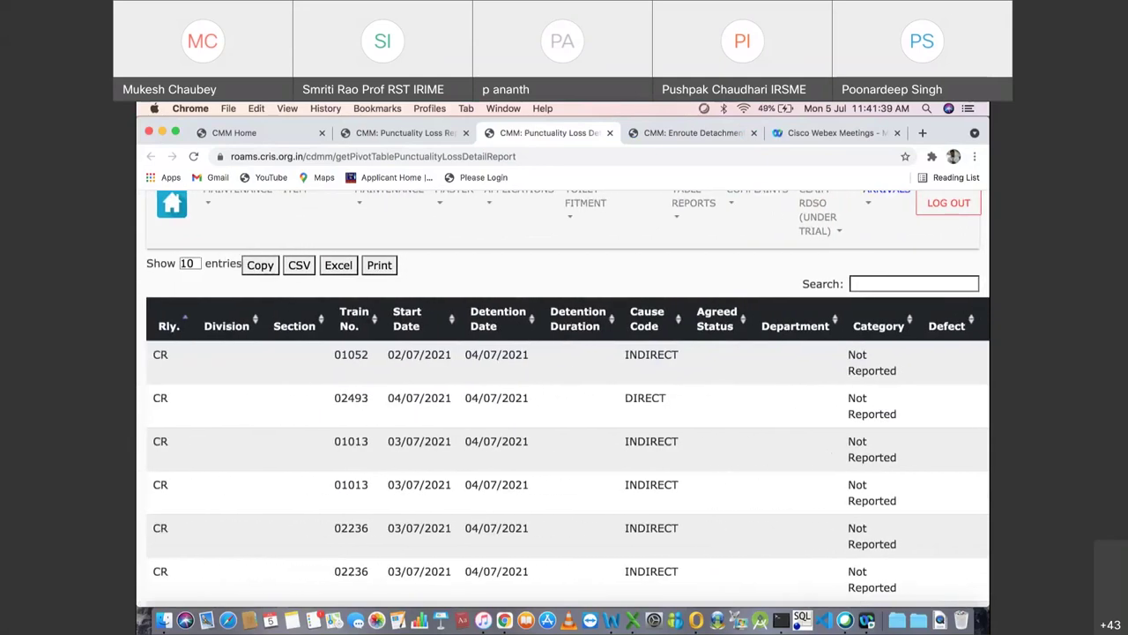
{"action": "scroll", "coordinate": [564, 396], "scroll_direction": "down", "scroll_amount": 5}
{"action": "scroll", "coordinate": [564, 396], "scroll_direction": "up", "scroll_amount": 6}
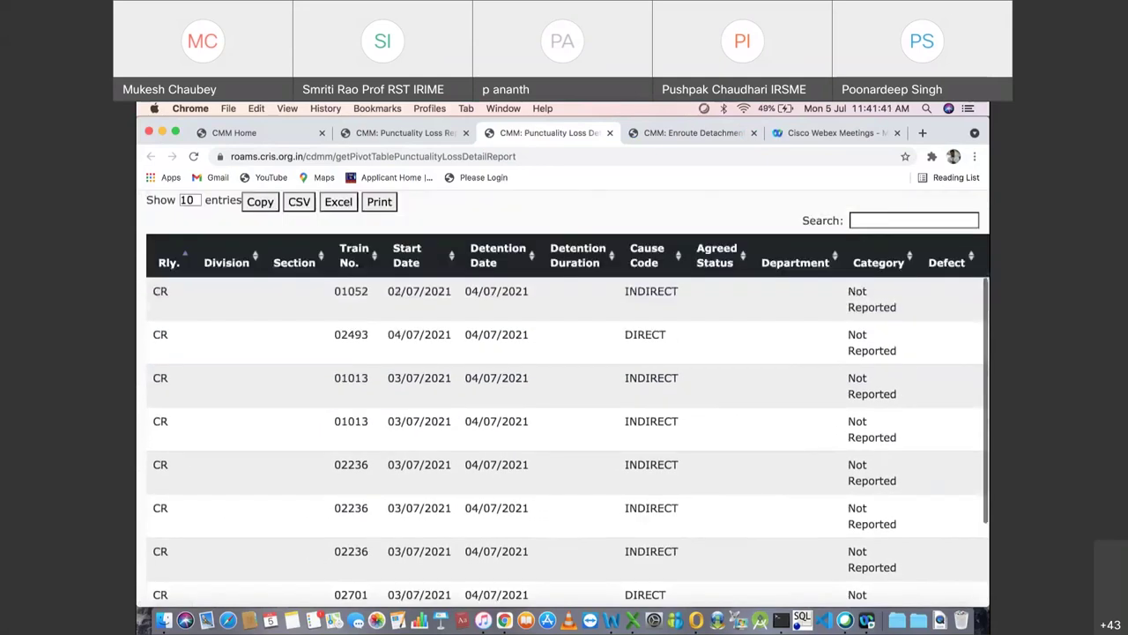
Step: Try to open the Punctuality Loss central application from the summary report page and again from the home page
{"action": "key", "text": "ctrl+shift+Tab"}
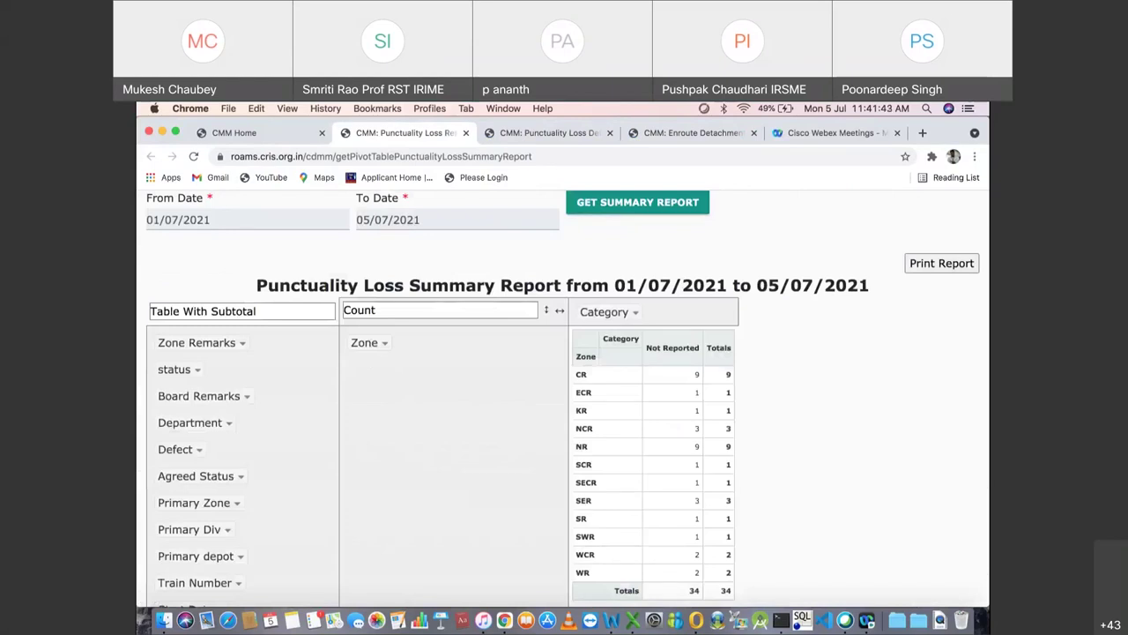
{"action": "scroll", "coordinate": [564, 397], "scroll_direction": "down", "scroll_amount": 2}
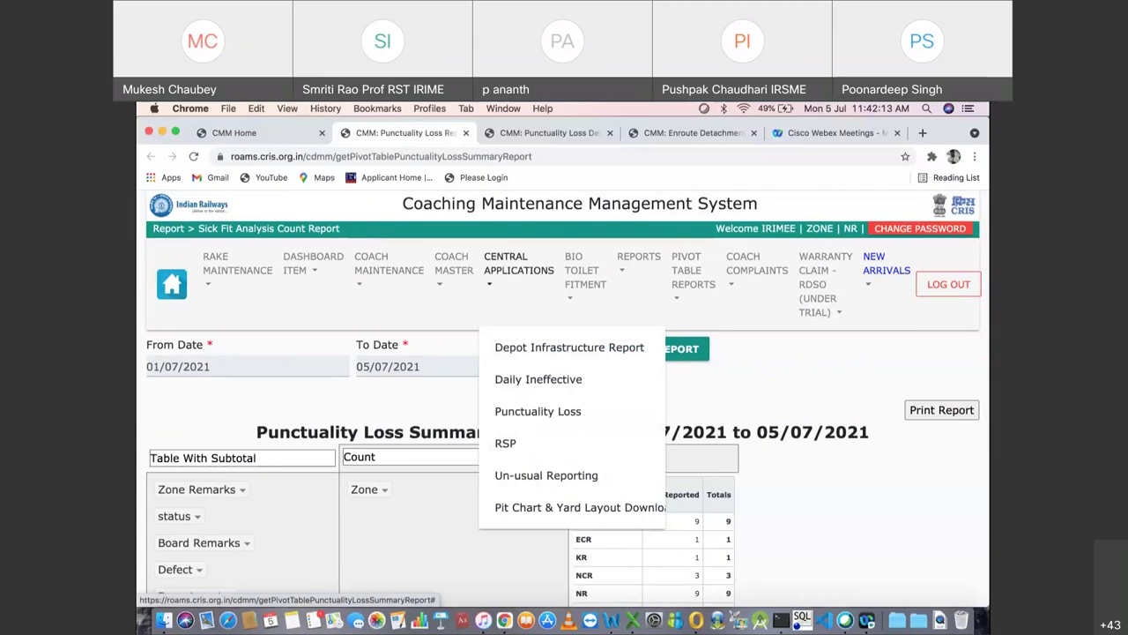
{"action": "left_click", "coordinate": [538, 411]}
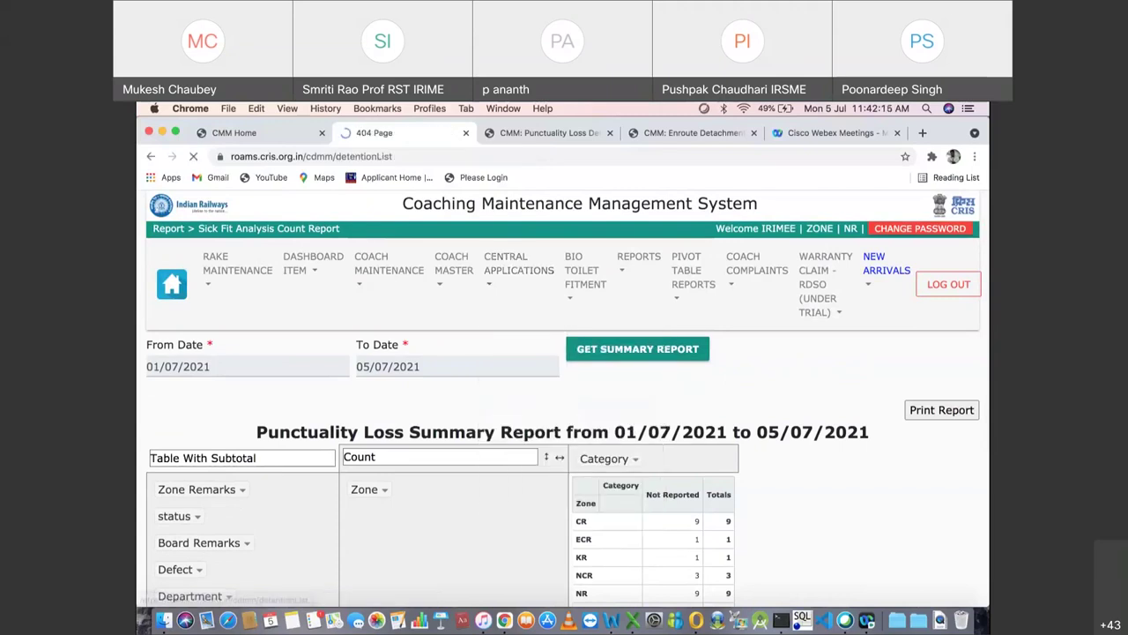
{"action": "left_click", "coordinate": [321, 320]}
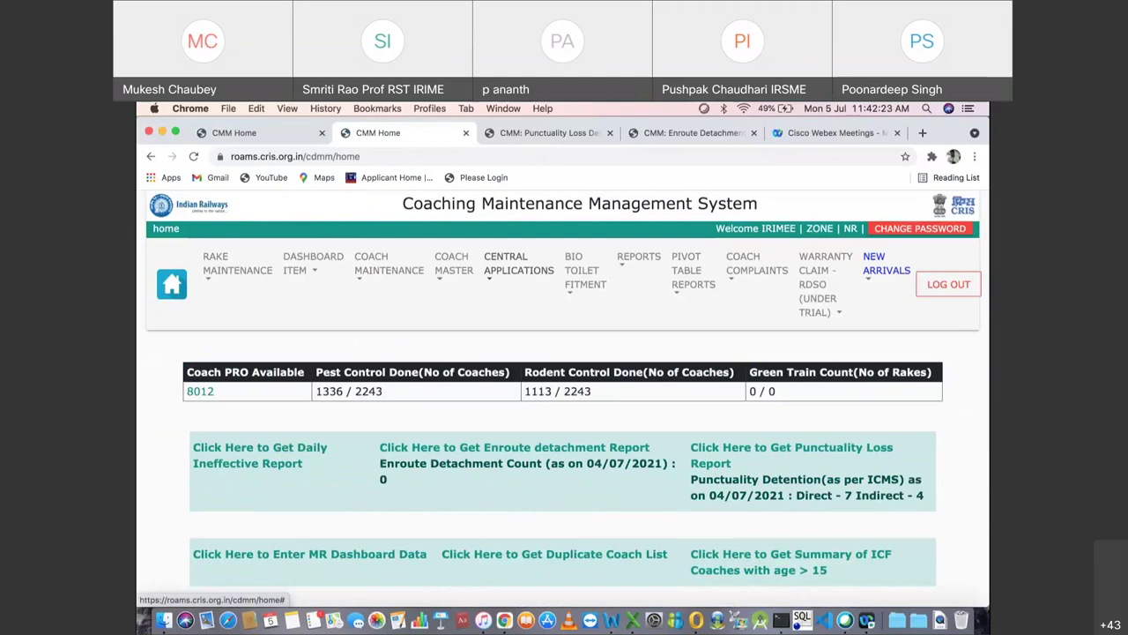
{"action": "left_click", "coordinate": [518, 263]}
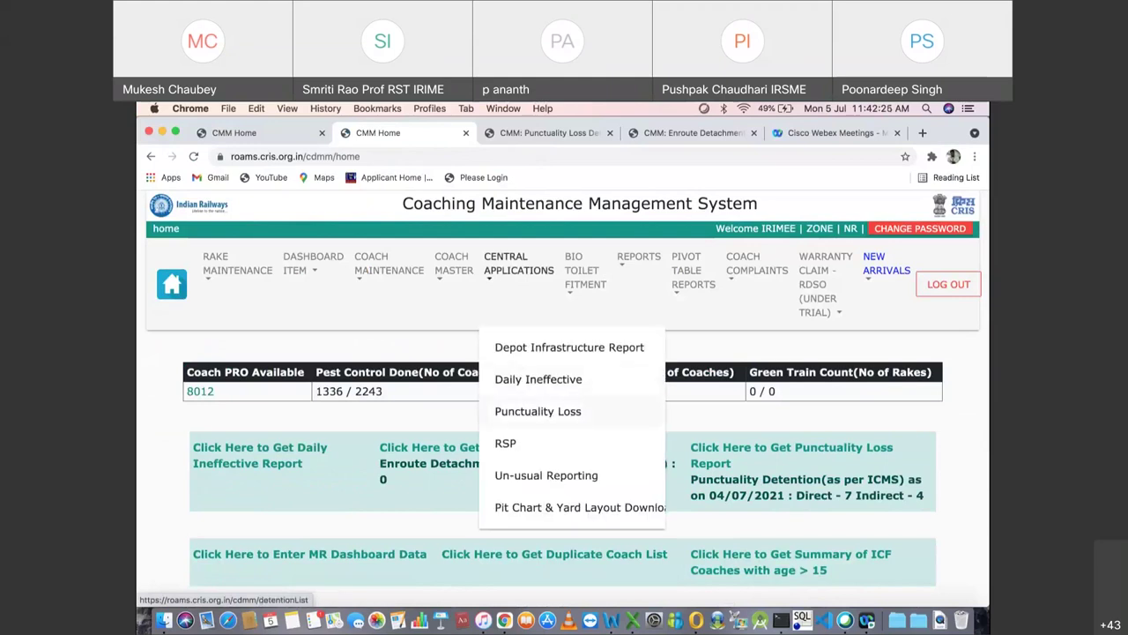
{"action": "left_click", "coordinate": [536, 408]}
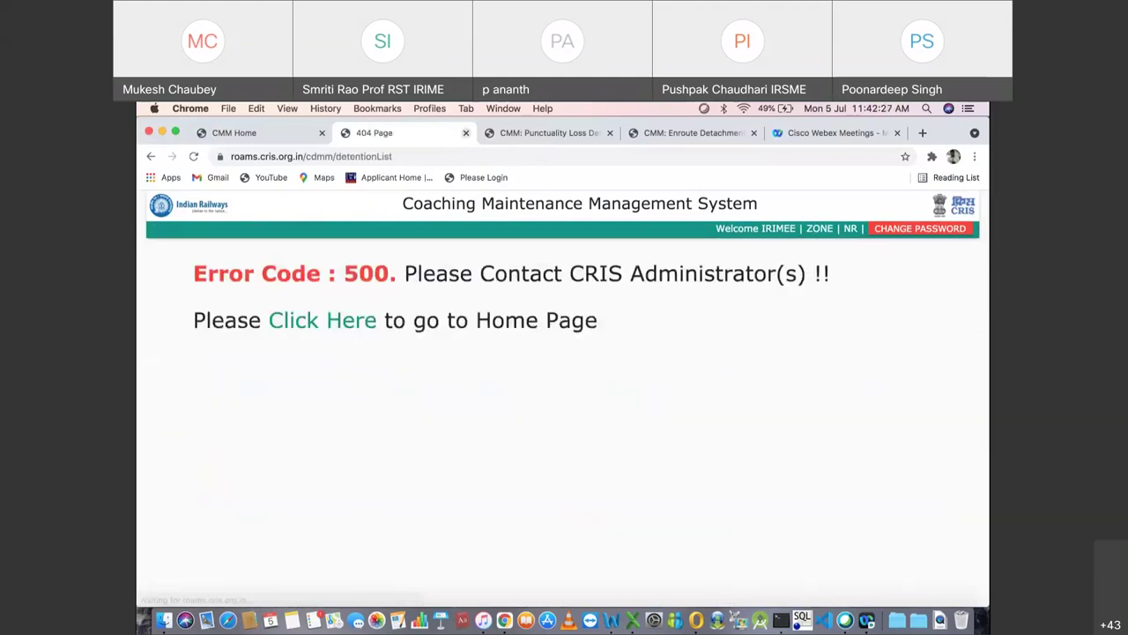
Step: Close the error page and reopen the Punctuality Loss Report from the CMM home page
{"action": "left_click", "coordinate": [465, 133]}
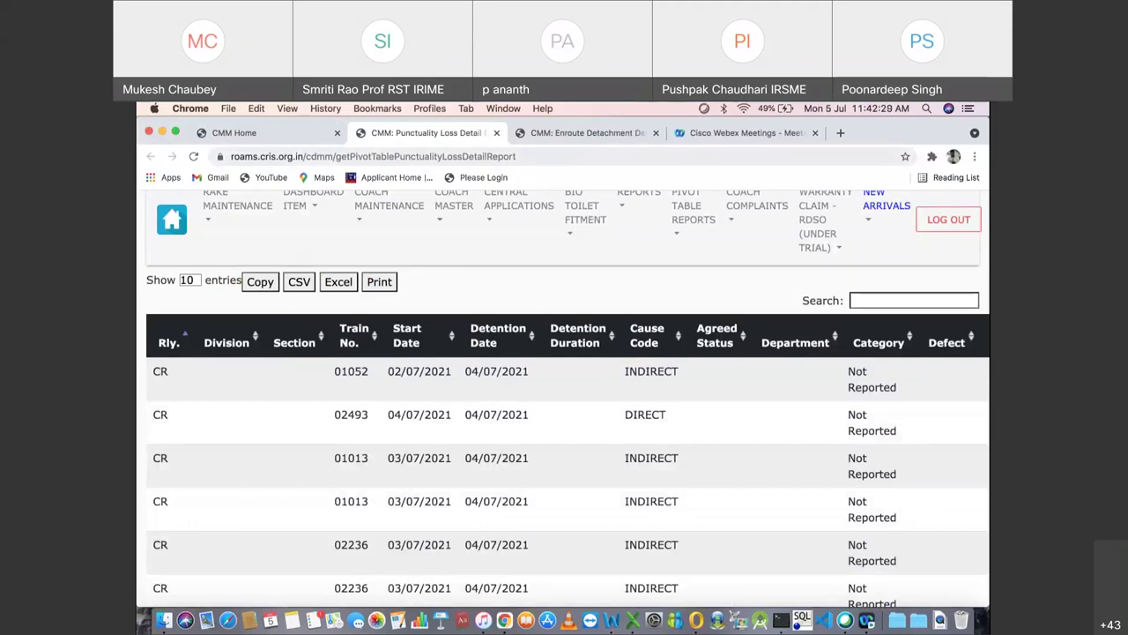
{"action": "left_click", "coordinate": [234, 132]}
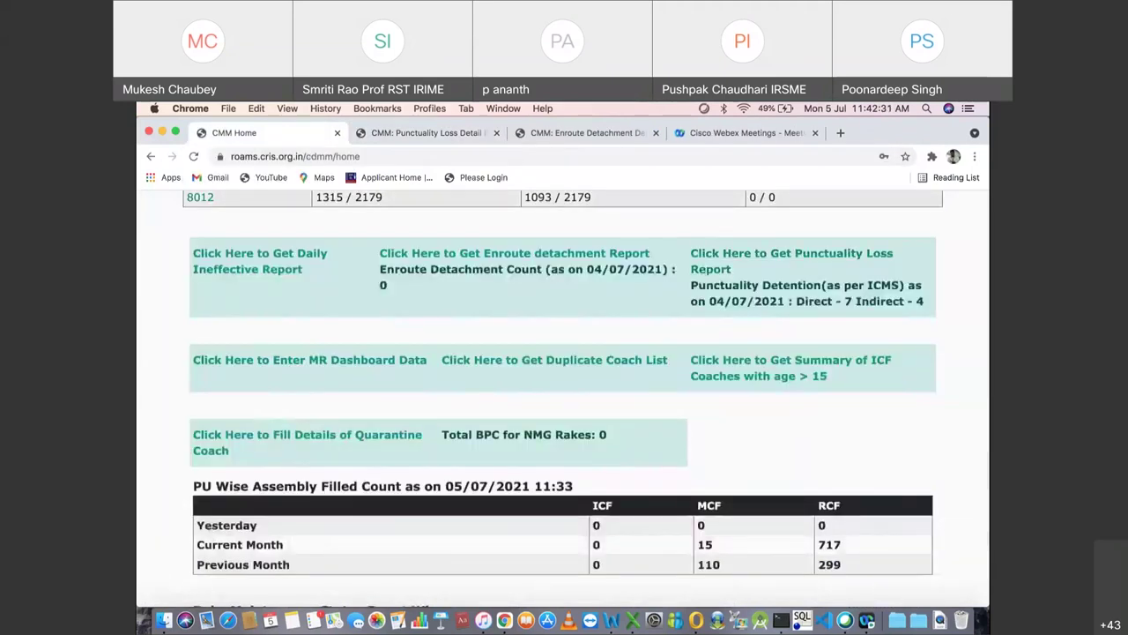
{"action": "left_click", "coordinate": [792, 254]}
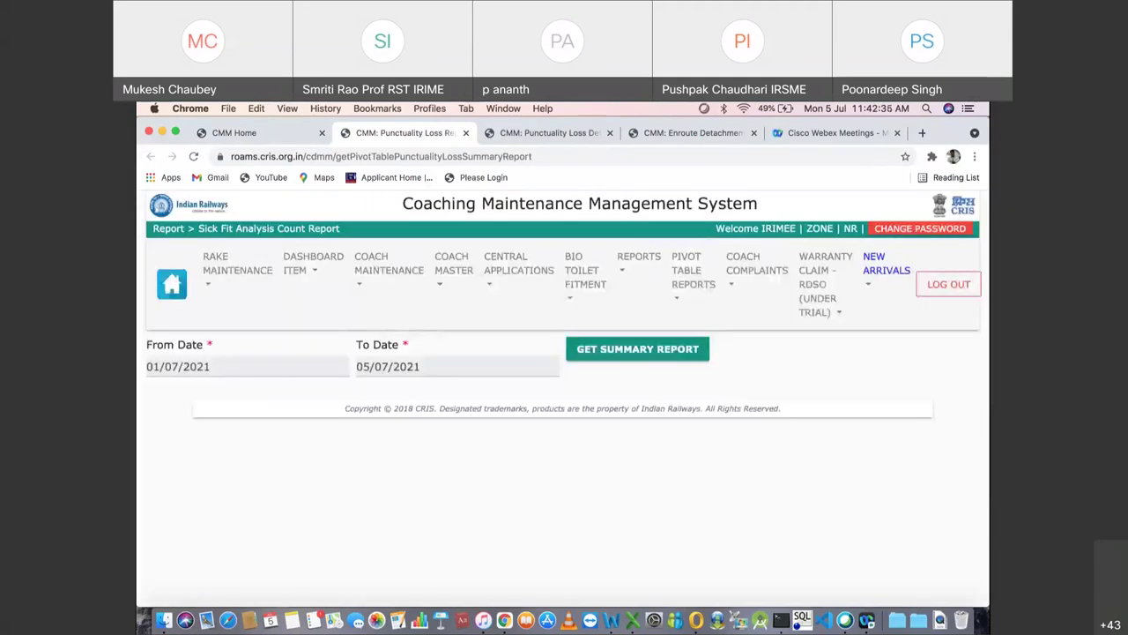
Step: Generate the Punctuality Loss Summary Report for 01/07/2021 to 05/07/2021 and review the zone-wise counts
{"action": "left_click", "coordinate": [637, 348]}
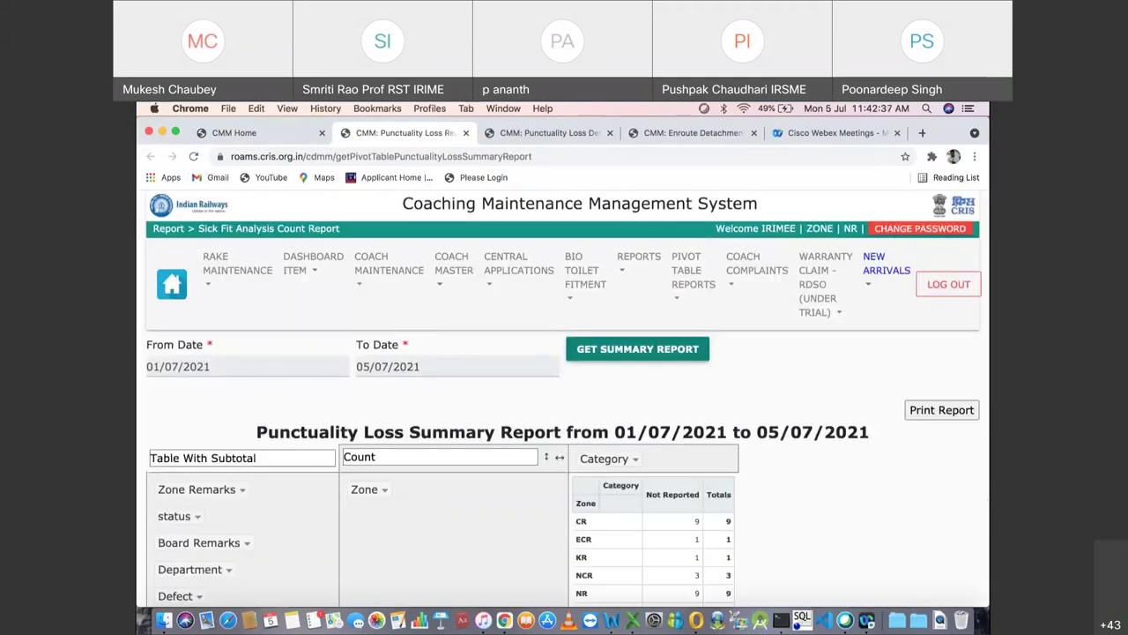
{"action": "scroll", "coordinate": [564, 397], "scroll_direction": "down", "scroll_amount": 4}
{"action": "scroll", "coordinate": [564, 396], "scroll_direction": "down", "scroll_amount": 2}
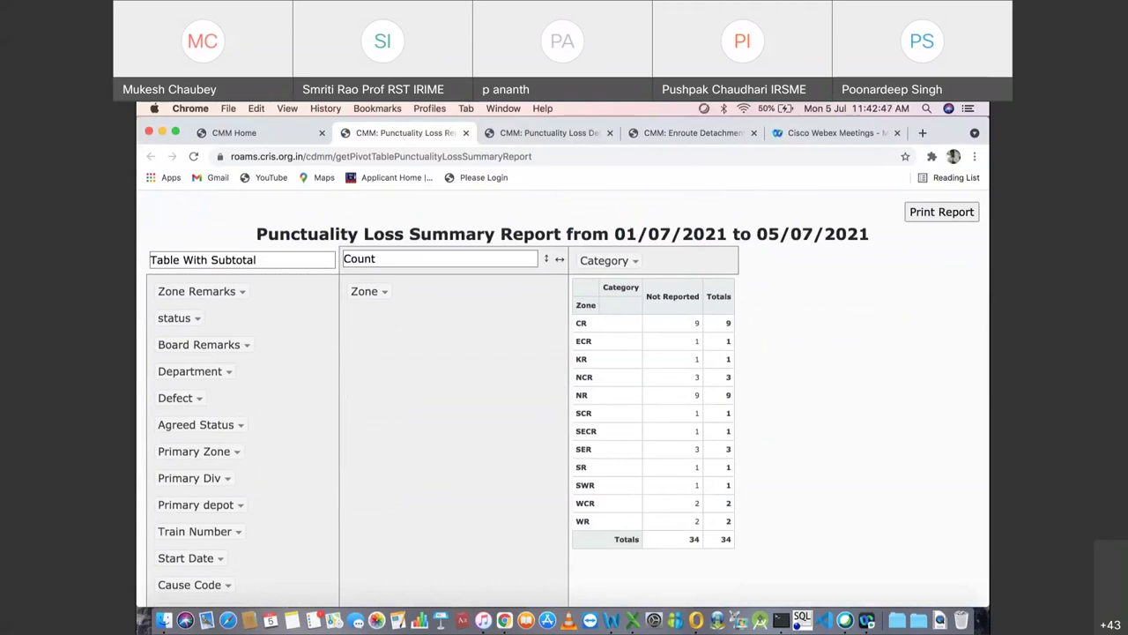
{"action": "scroll", "coordinate": [564, 396], "scroll_direction": "up", "scroll_amount": 2}
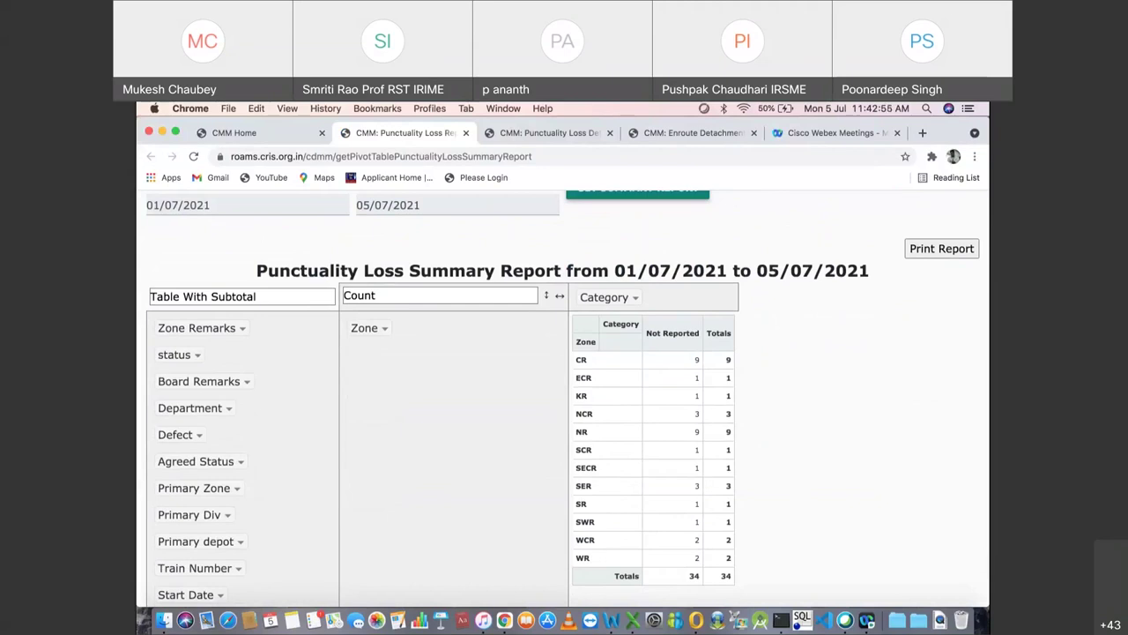
Step: Set the from date to 01/06/2021, regenerate the punctuality loss summary, and review the counts by zone and category
{"action": "left_click", "coordinate": [177, 205]}
{"action": "left_click", "coordinate": [161, 230]}
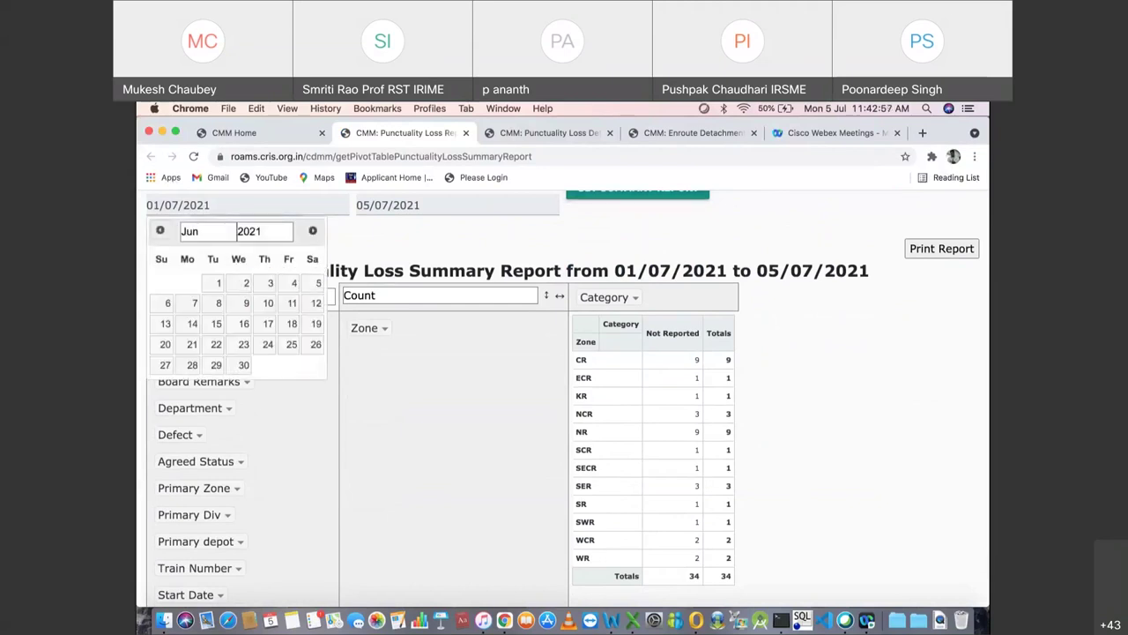
{"action": "left_click", "coordinate": [213, 282]}
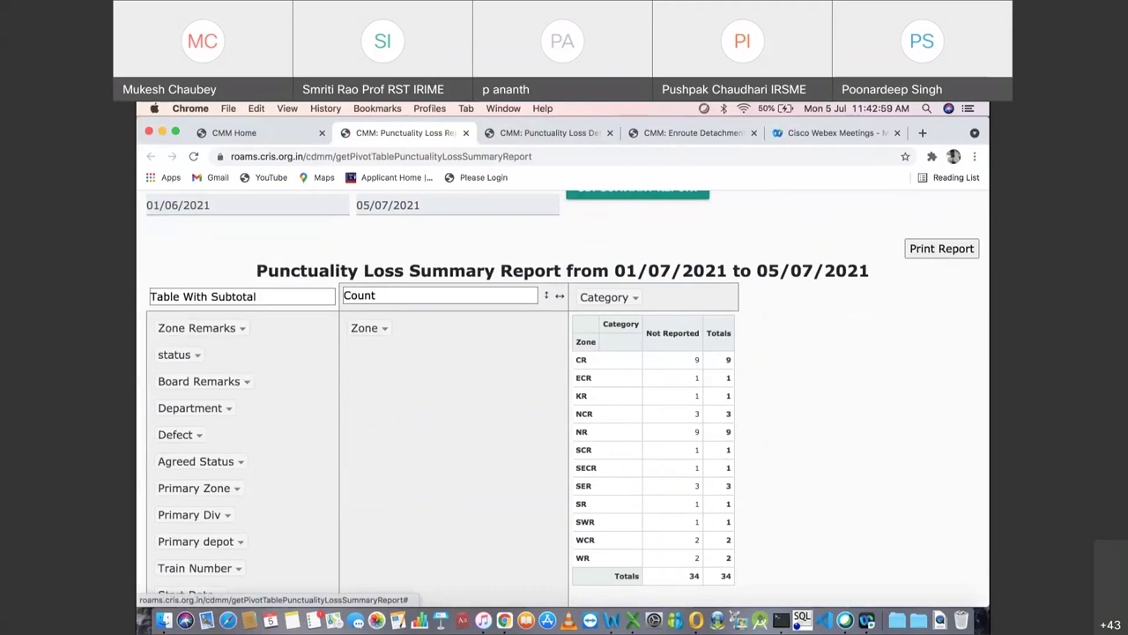
{"action": "scroll", "coordinate": [564, 396], "scroll_direction": "up", "scroll_amount": 3}
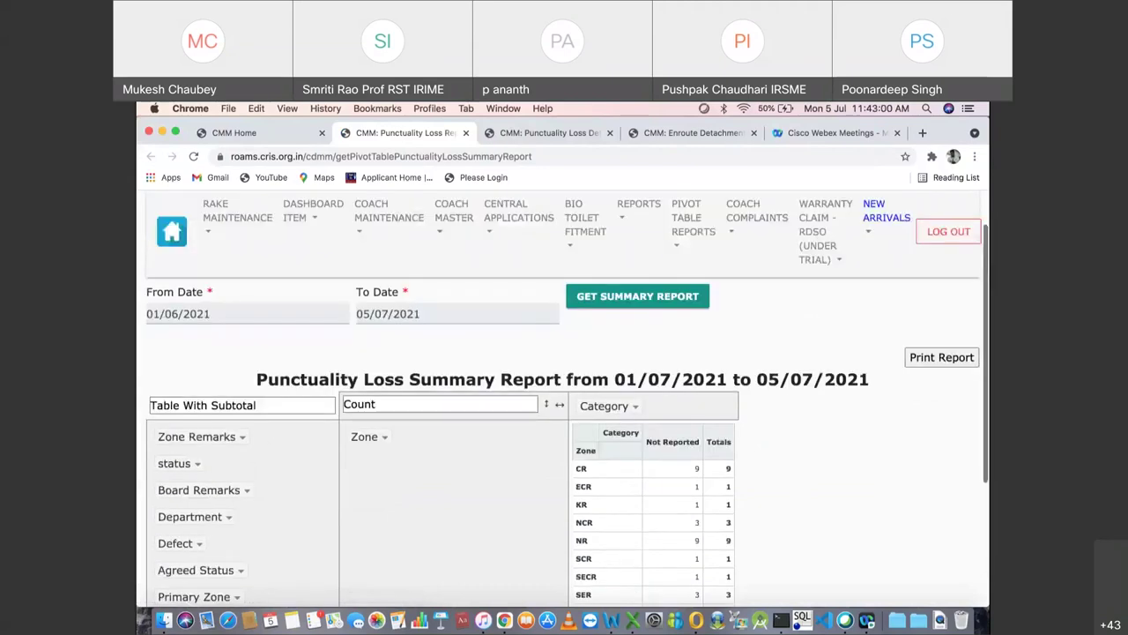
{"action": "scroll", "coordinate": [564, 397], "scroll_direction": "down", "scroll_amount": 5}
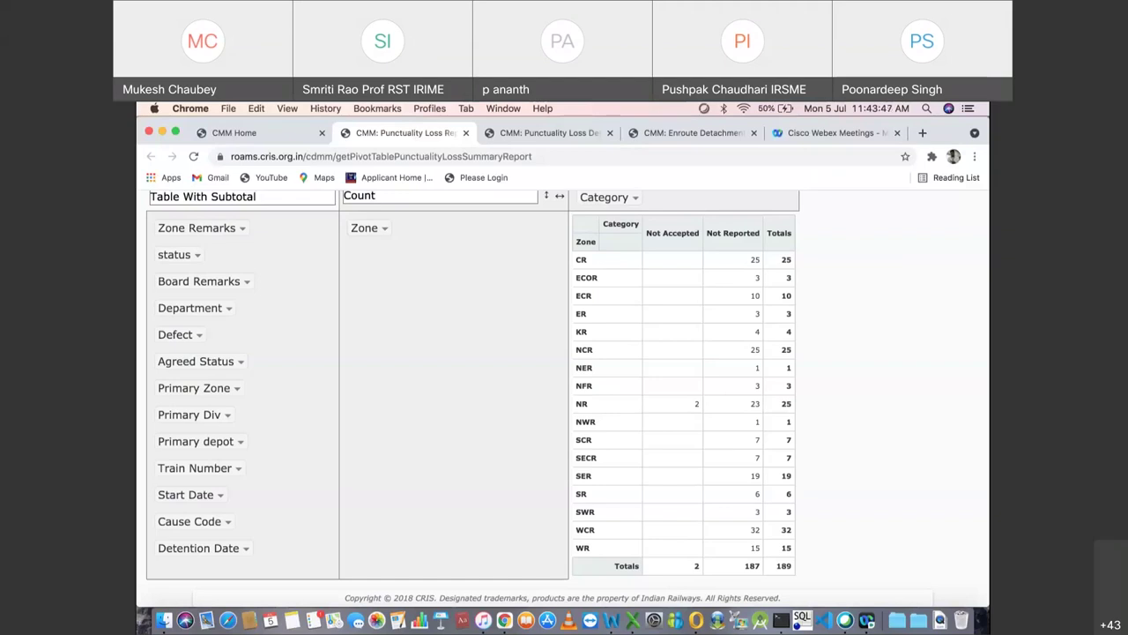
{"action": "scroll", "coordinate": [565, 397], "scroll_direction": "up", "scroll_amount": 3}
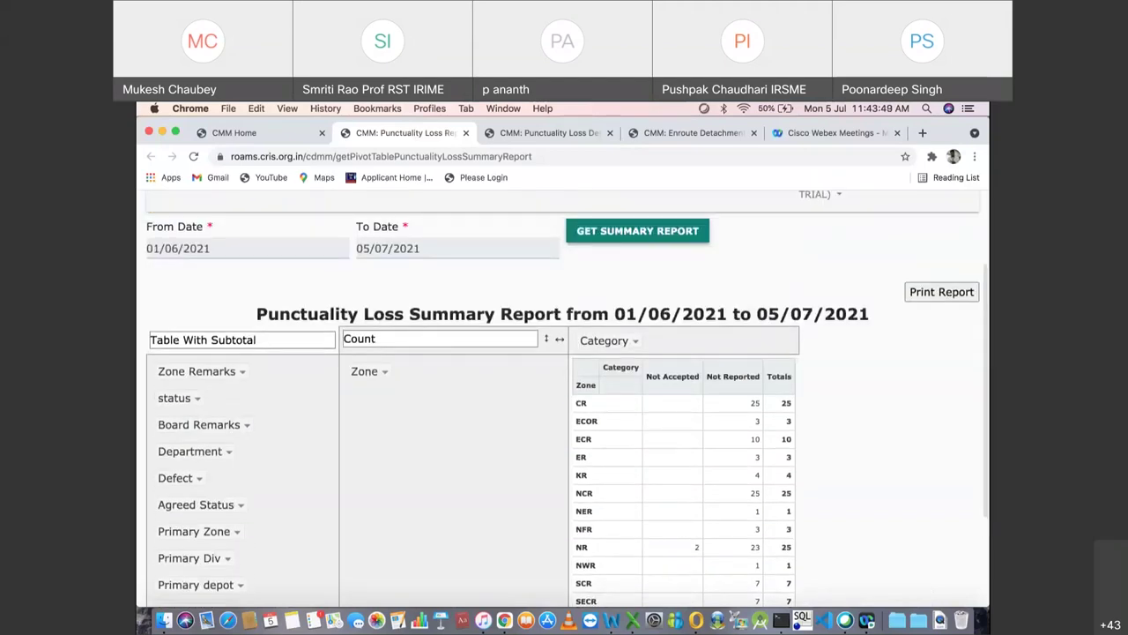
Step: Set the from date to 01/04/2021, regenerate the punctuality loss summary, and review all defect category columns through the totals
{"action": "left_click", "coordinate": [203, 248]}
{"action": "left_click", "coordinate": [160, 273]}
{"action": "left_click", "coordinate": [160, 274]}
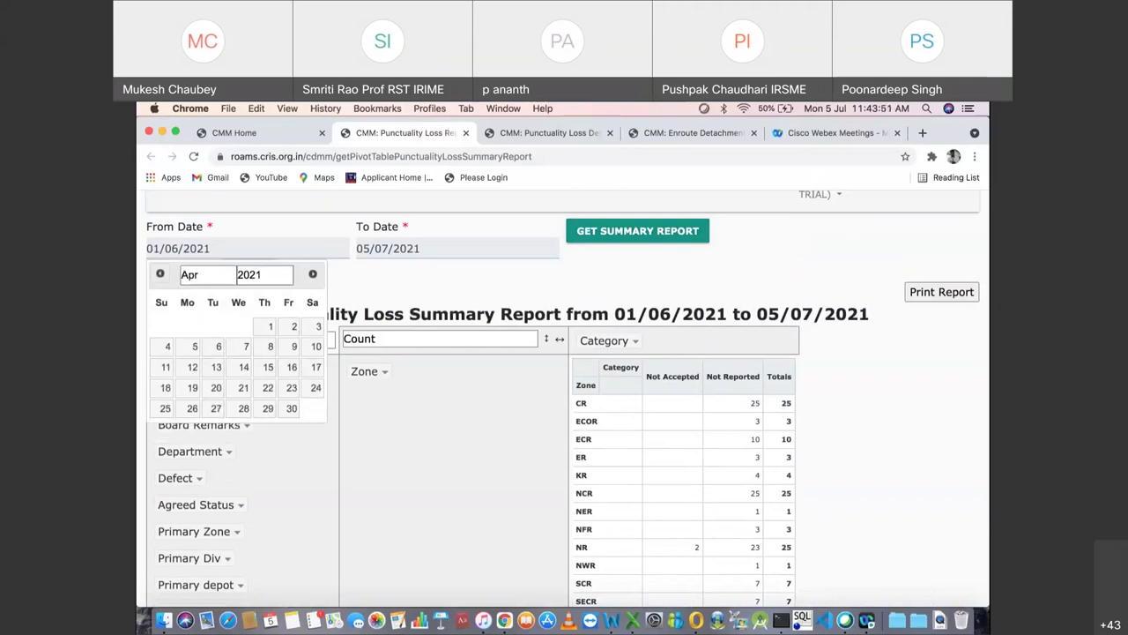
{"action": "left_click", "coordinate": [270, 327]}
{"action": "left_click", "coordinate": [637, 230]}
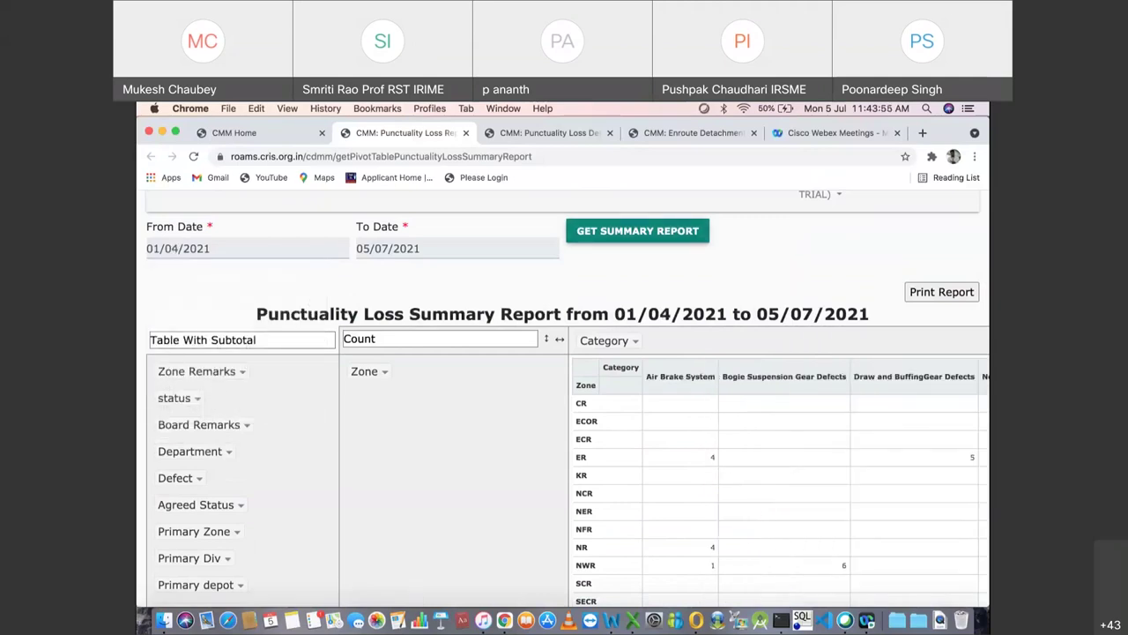
{"action": "scroll", "coordinate": [564, 397], "scroll_direction": "down", "scroll_amount": 3}
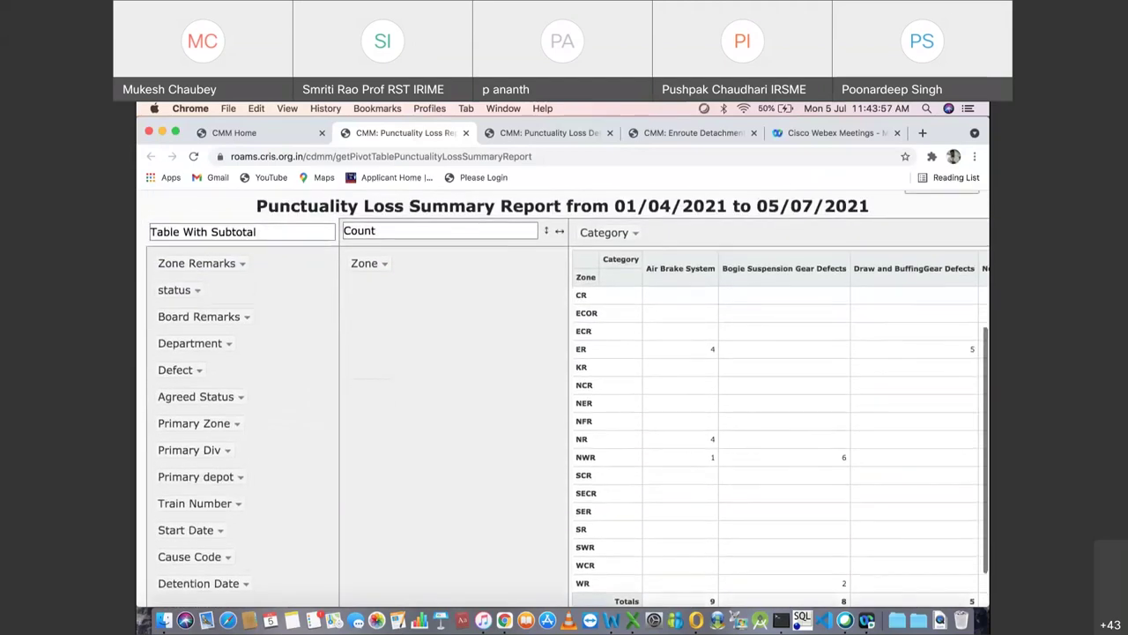
{"action": "scroll", "coordinate": [565, 397], "scroll_direction": "right", "scroll_amount": 4}
{"action": "scroll", "coordinate": [564, 396], "scroll_direction": "right", "scroll_amount": 2}
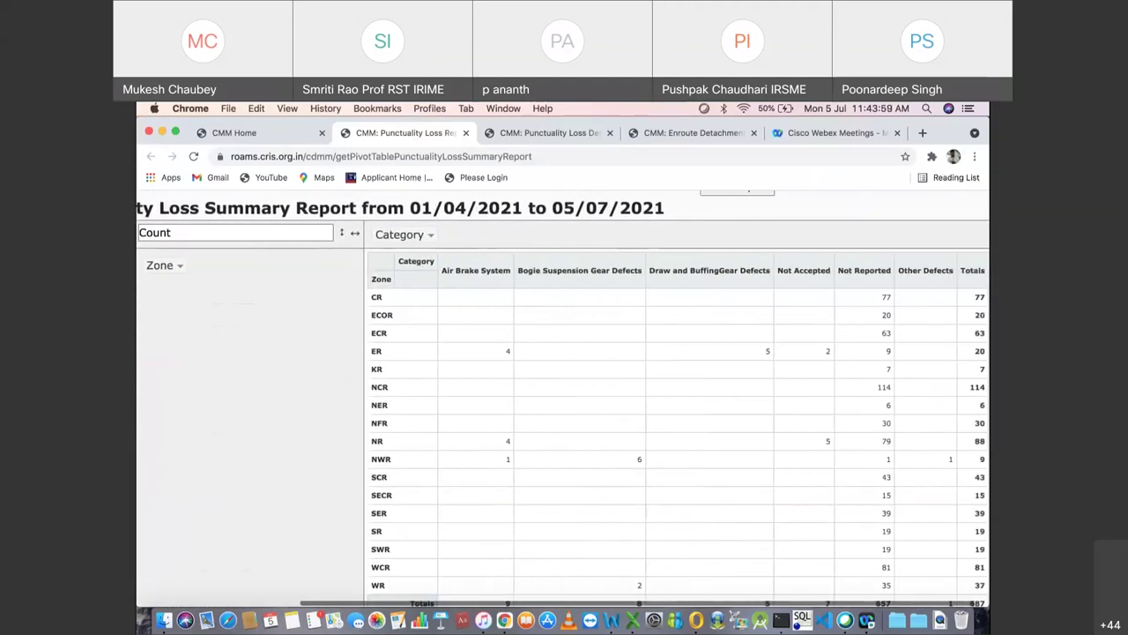
{"action": "scroll", "coordinate": [564, 397], "scroll_direction": "up", "scroll_amount": 1}
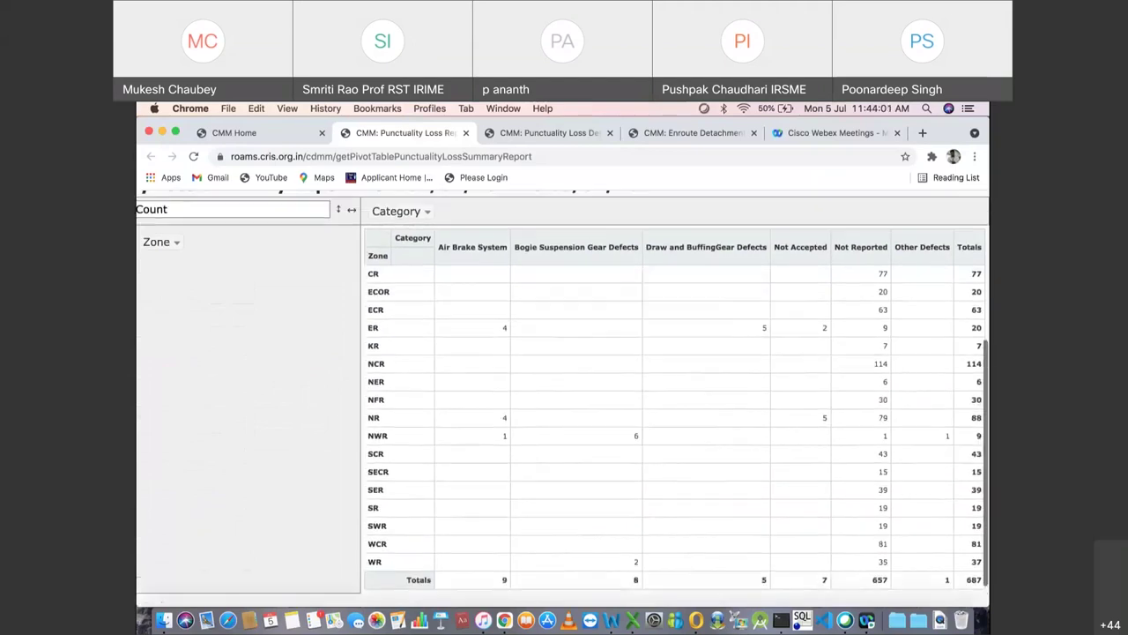
Step: Open the detail report for an Air Brake System count, dismiss the warning, check the category and defect columns, and return to the summary
{"action": "scroll", "coordinate": [564, 396], "scroll_direction": "left", "scroll_amount": 1}
{"action": "scroll", "coordinate": [564, 397], "scroll_direction": "left", "scroll_amount": 1}
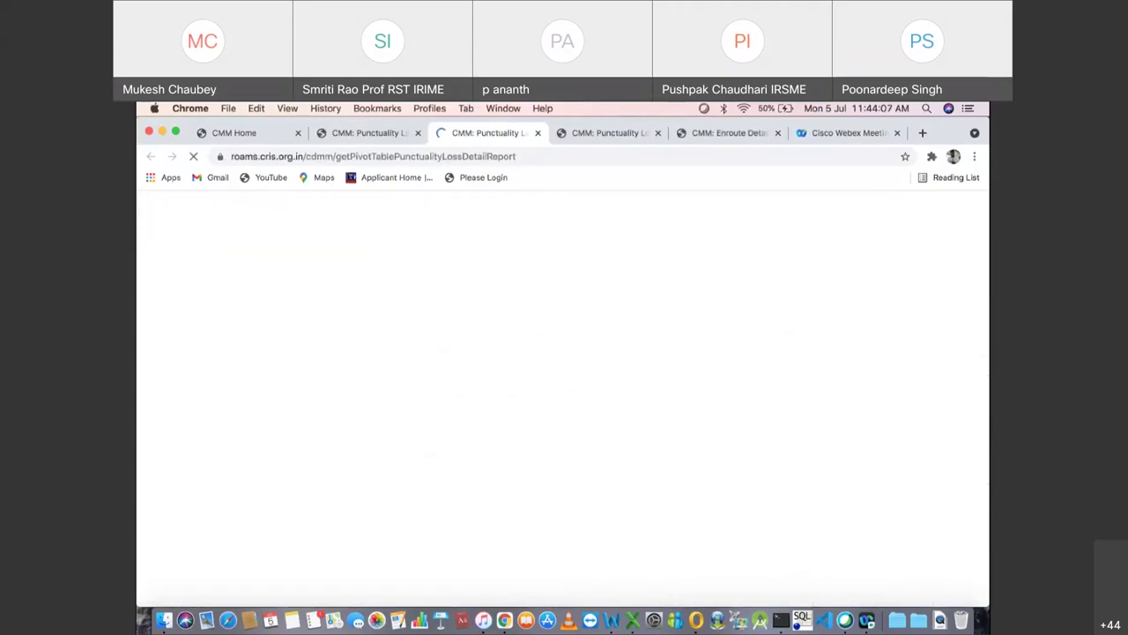
{"action": "key", "text": "Return"}
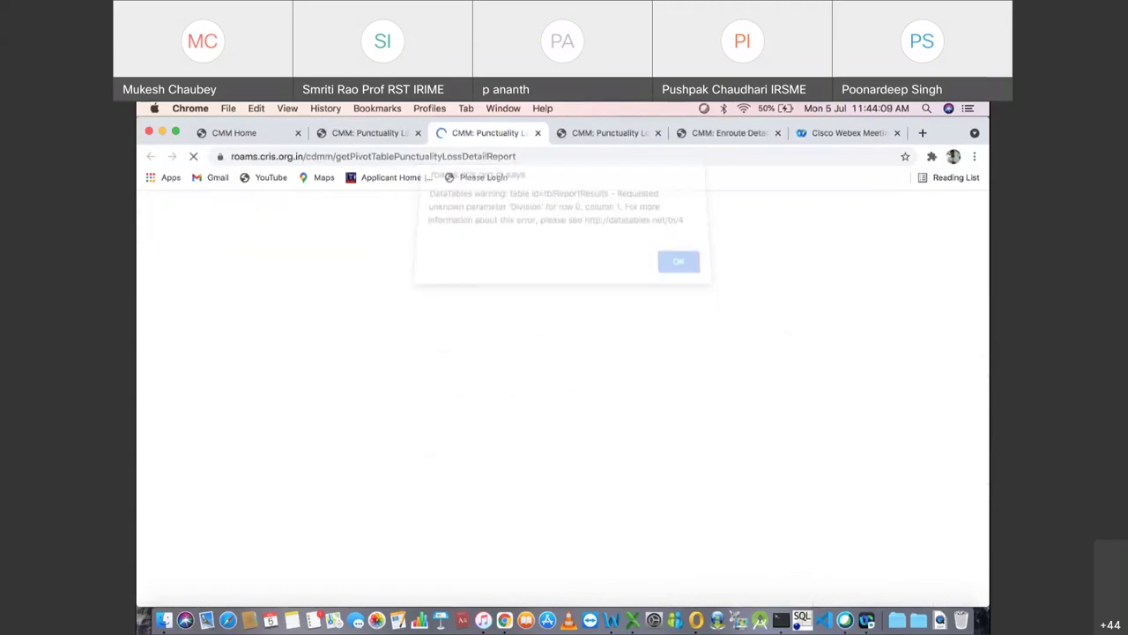
{"action": "scroll", "coordinate": [563, 441], "scroll_direction": "right", "scroll_amount": 3}
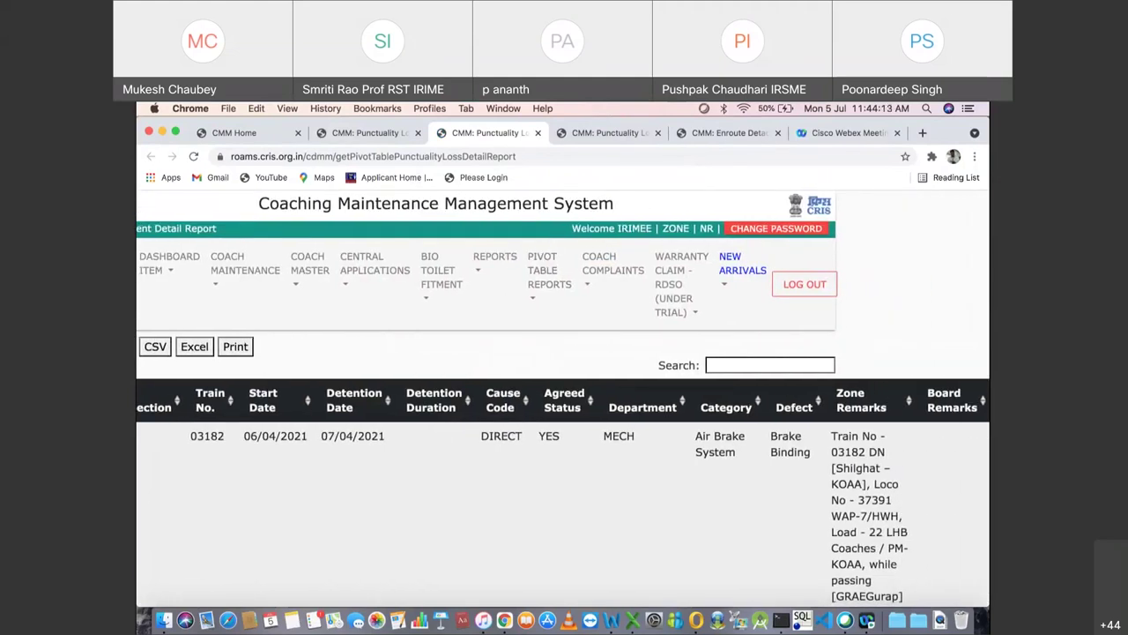
{"action": "key", "text": "ctrl+shift+Tab"}
Step: Add the Defect field below Zone as a row grouping in the punctuality loss pivot table
{"action": "scroll", "coordinate": [562, 397], "scroll_direction": "left", "scroll_amount": 4}
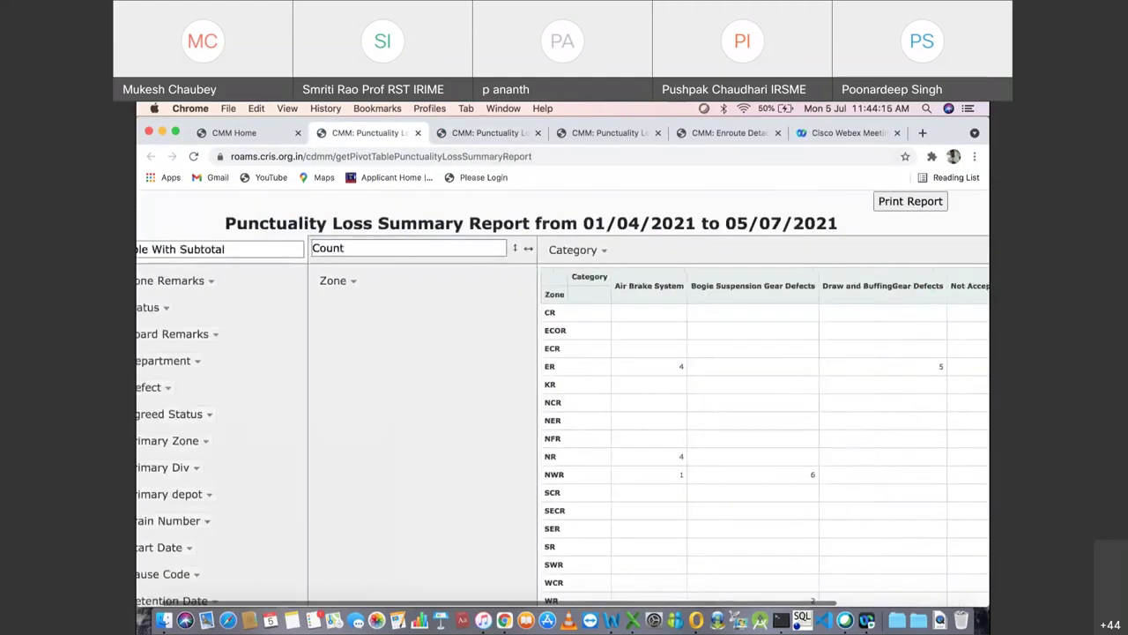
{"action": "left_click_drag", "start_coordinate": [174, 387], "coordinate": [374, 339]}
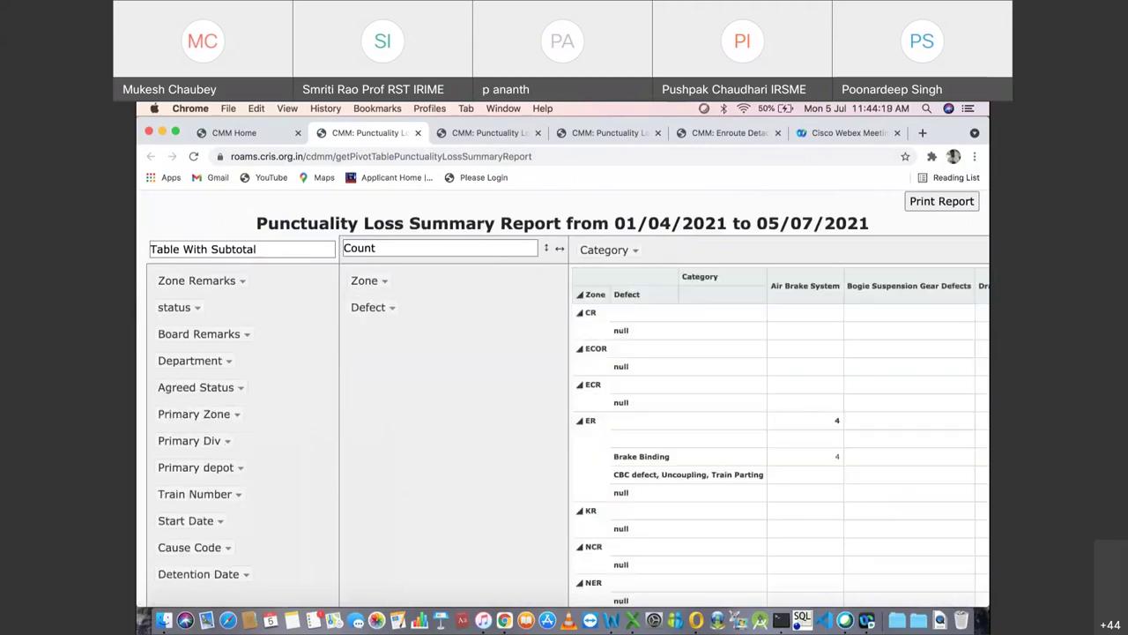
{"action": "scroll", "coordinate": [564, 396], "scroll_direction": "down", "scroll_amount": 2}
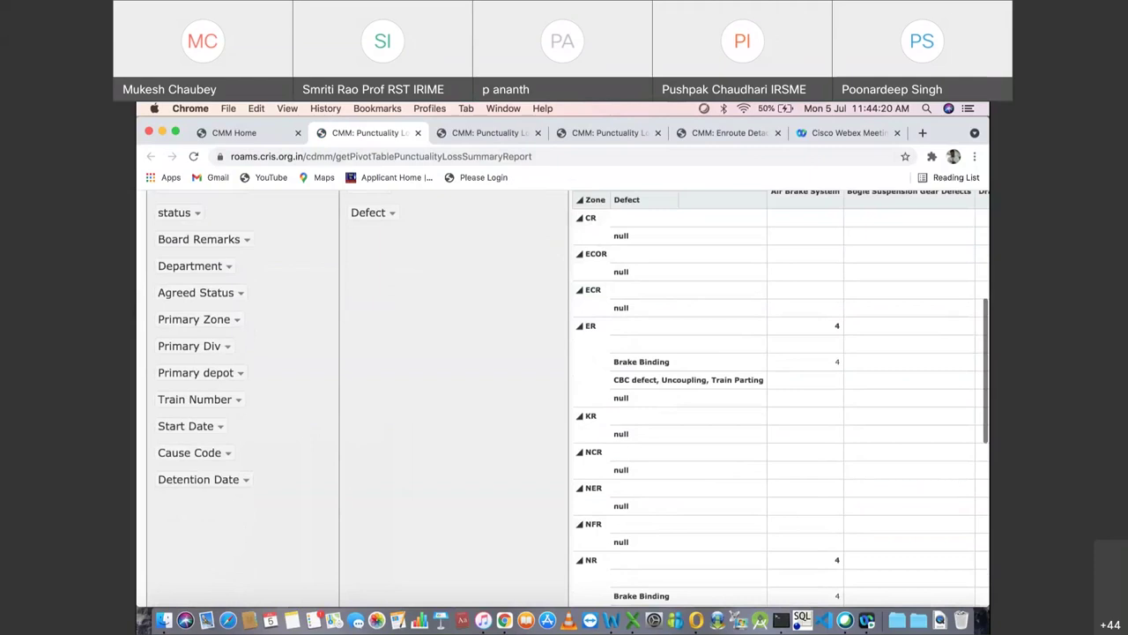
{"action": "scroll", "coordinate": [365, 212], "scroll_direction": "down", "scroll_amount": 1}
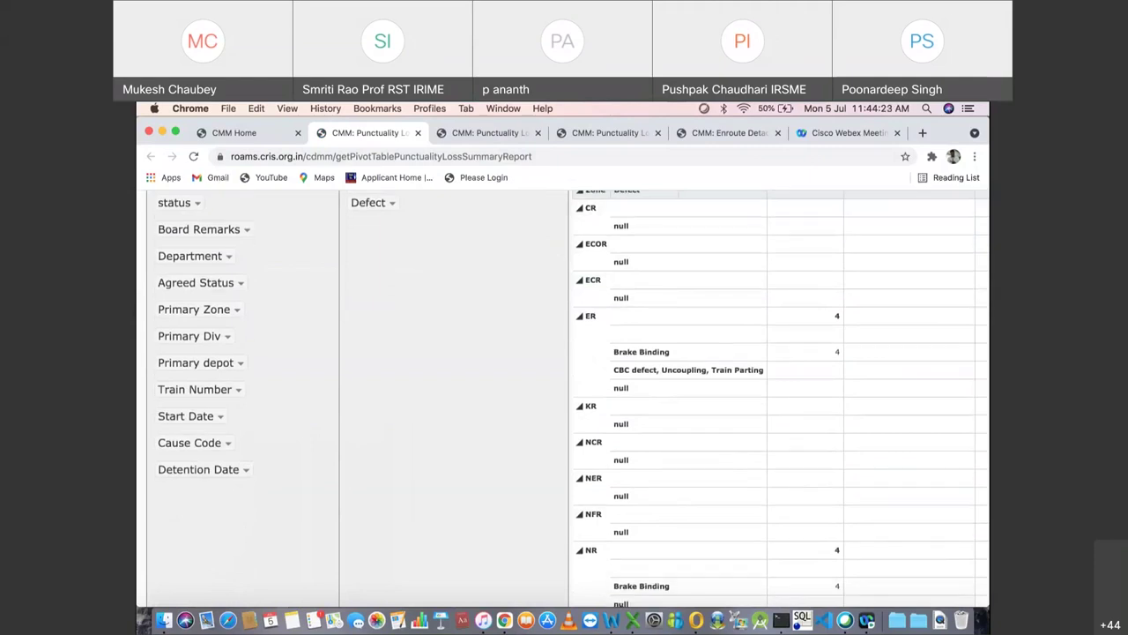
{"action": "scroll", "coordinate": [564, 397], "scroll_direction": "up", "scroll_amount": 2}
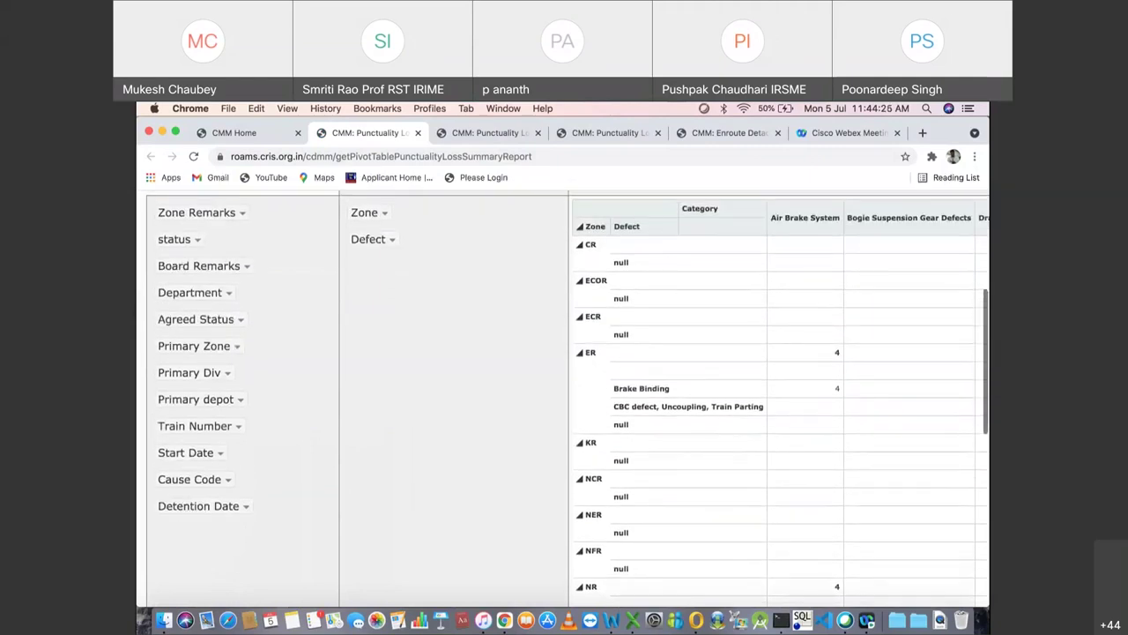
{"action": "scroll", "coordinate": [565, 397], "scroll_direction": "up", "scroll_amount": 1}
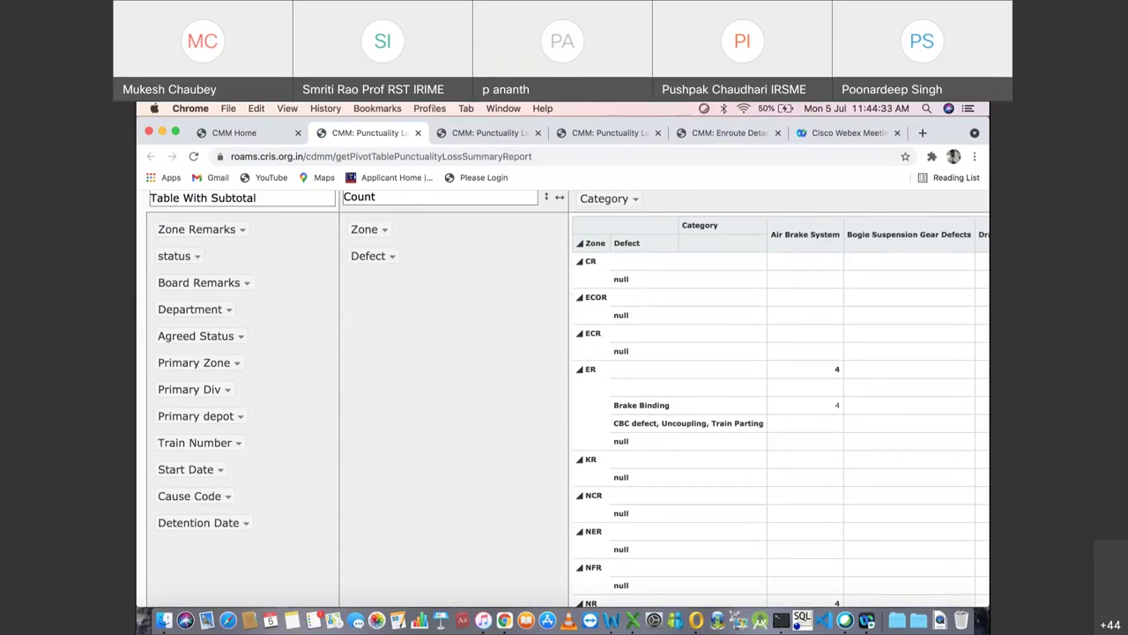
Step: Examine the defect-wise breakdown for every zone across all category columns and the totals in the pivot table
{"action": "scroll", "coordinate": [564, 396], "scroll_direction": "right", "scroll_amount": 5}
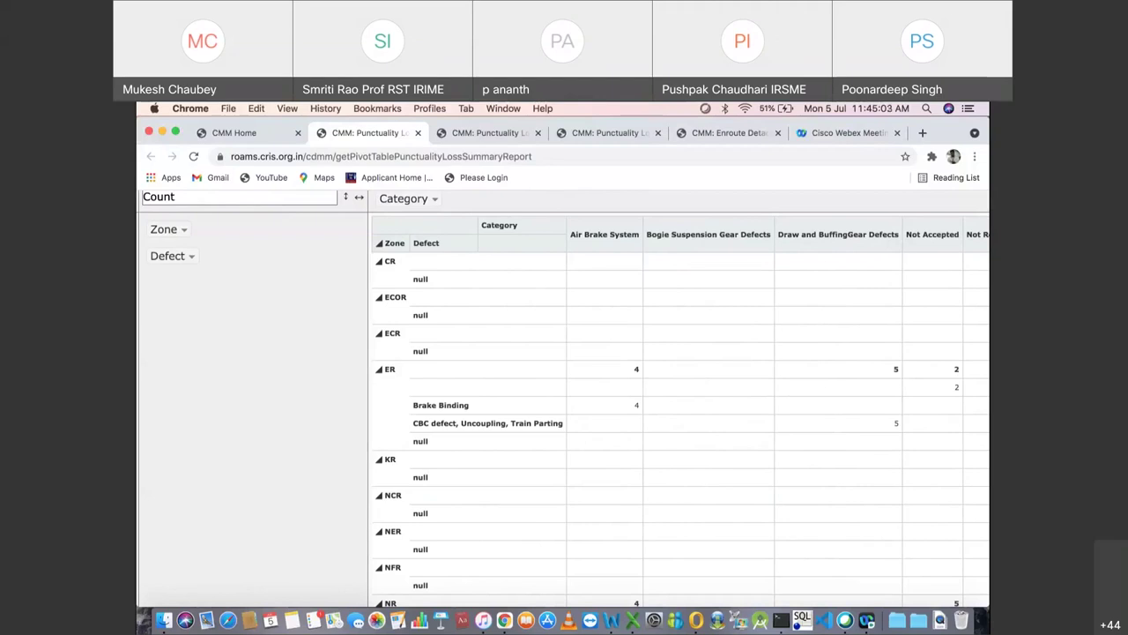
{"action": "scroll", "coordinate": [608, 396], "scroll_direction": "right", "scroll_amount": 3}
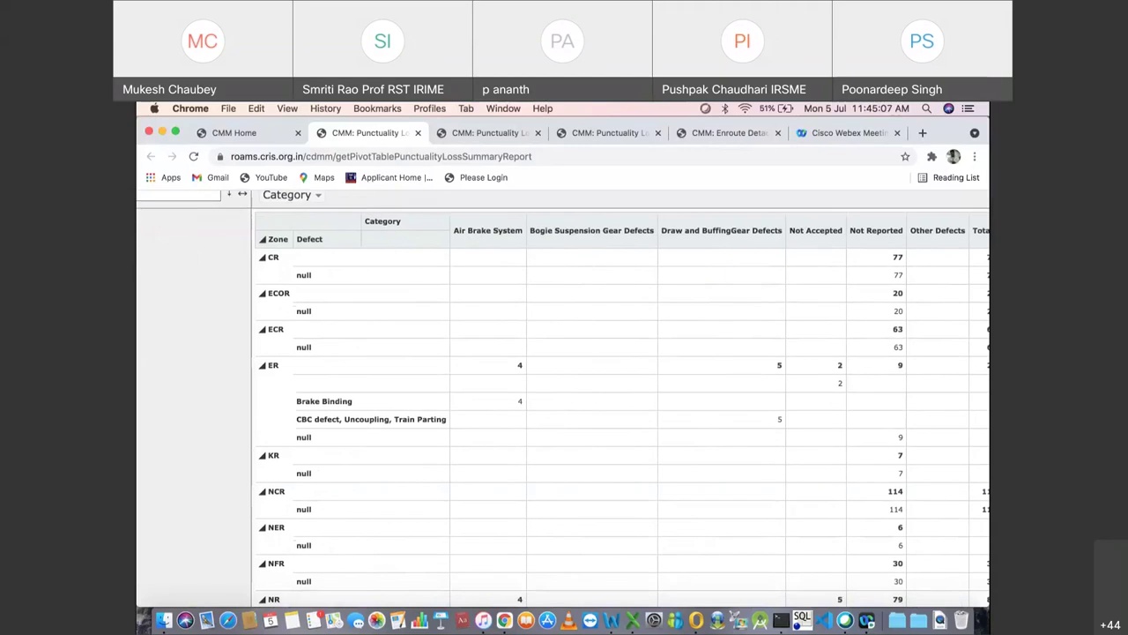
{"action": "scroll", "coordinate": [622, 396], "scroll_direction": "down", "scroll_amount": 5}
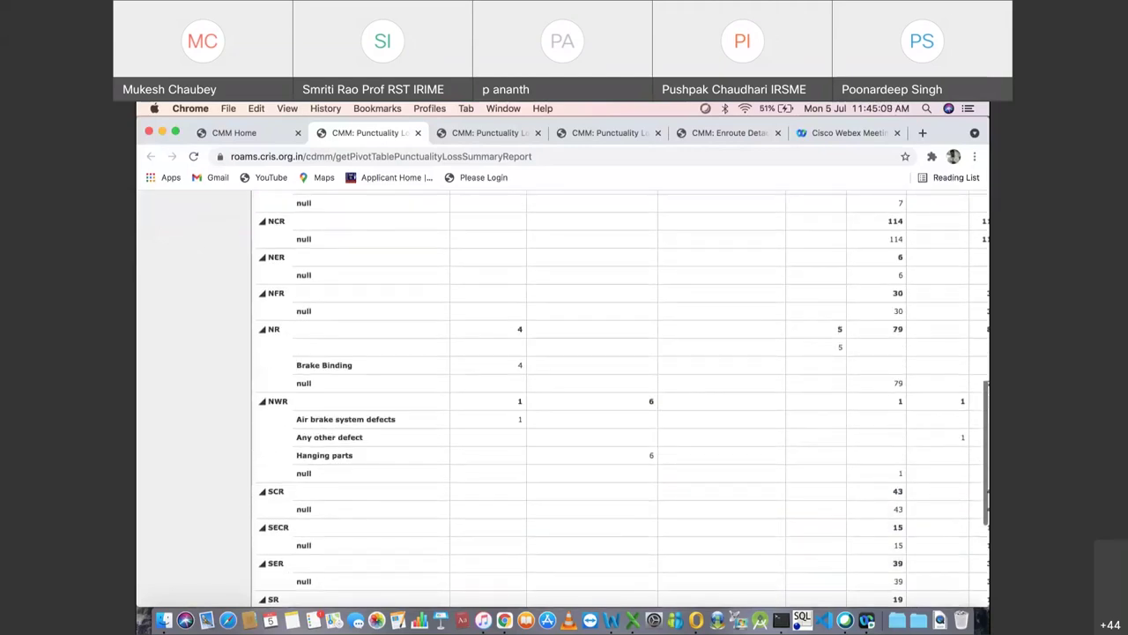
{"action": "scroll", "coordinate": [621, 396], "scroll_direction": "down", "scroll_amount": 4}
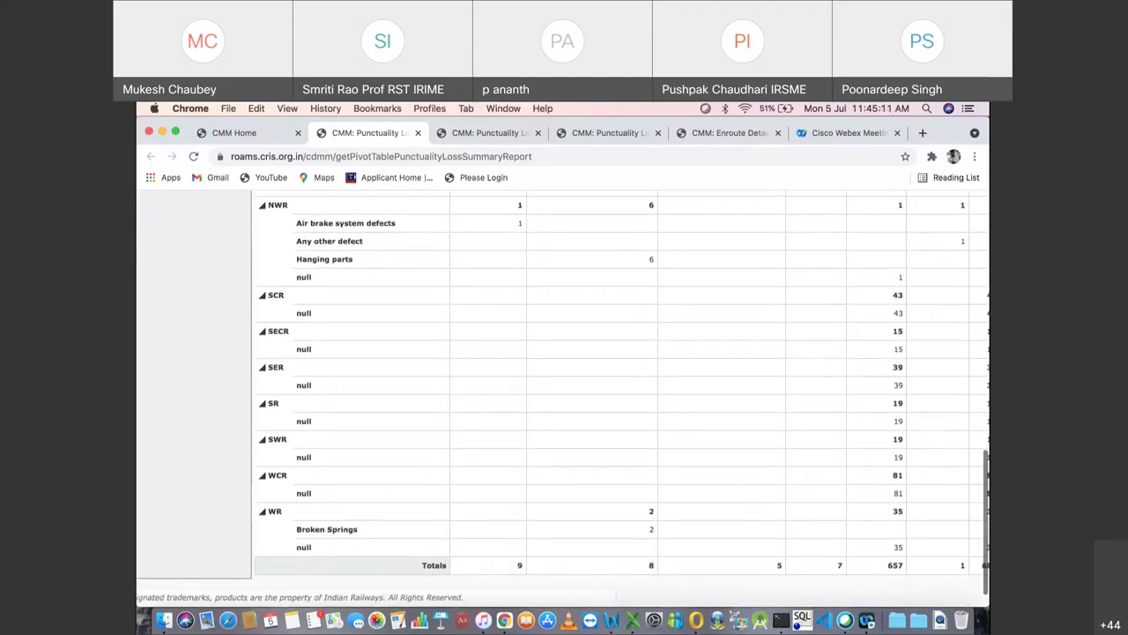
{"action": "scroll", "coordinate": [621, 397], "scroll_direction": "up", "scroll_amount": 8}
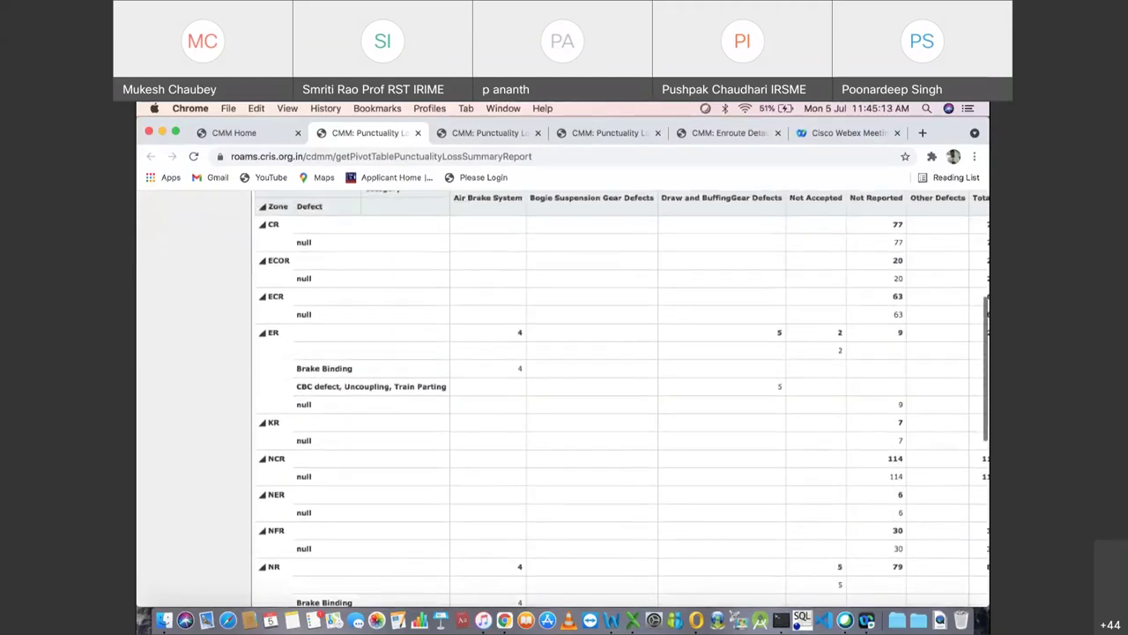
{"action": "scroll", "coordinate": [621, 397], "scroll_direction": "up", "scroll_amount": 2}
{"action": "scroll", "coordinate": [621, 396], "scroll_direction": "right", "scroll_amount": 1}
{"action": "scroll", "coordinate": [621, 396], "scroll_direction": "left", "scroll_amount": 1}
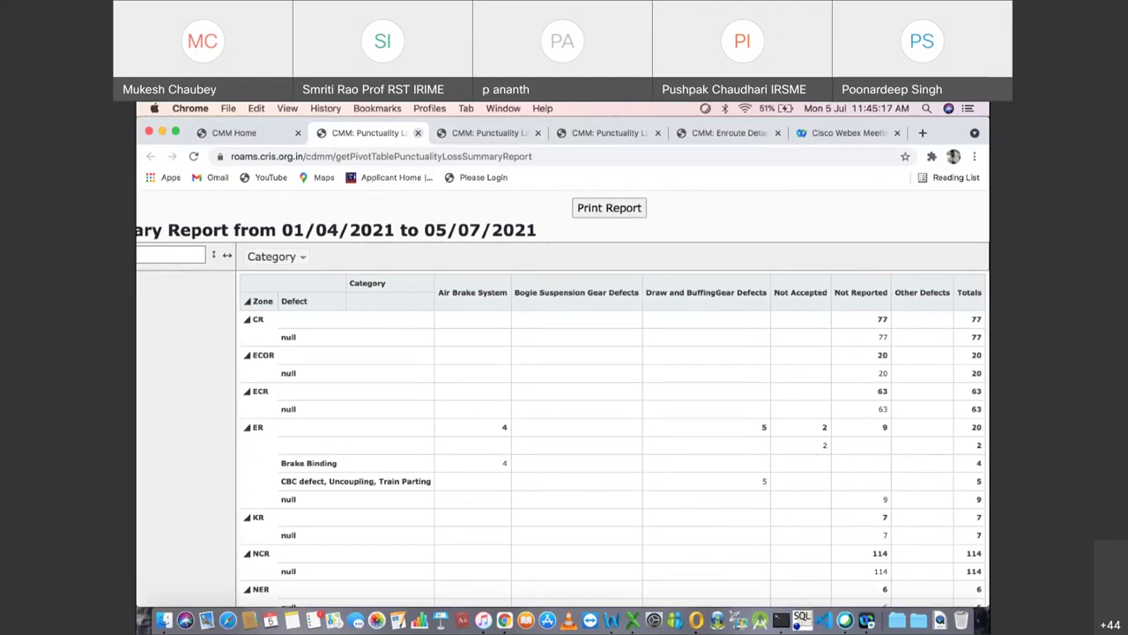
Step: Close the punctuality loss summary report and both detail reports, and return to the CMM home page
{"action": "key", "text": "ctrl+w"}
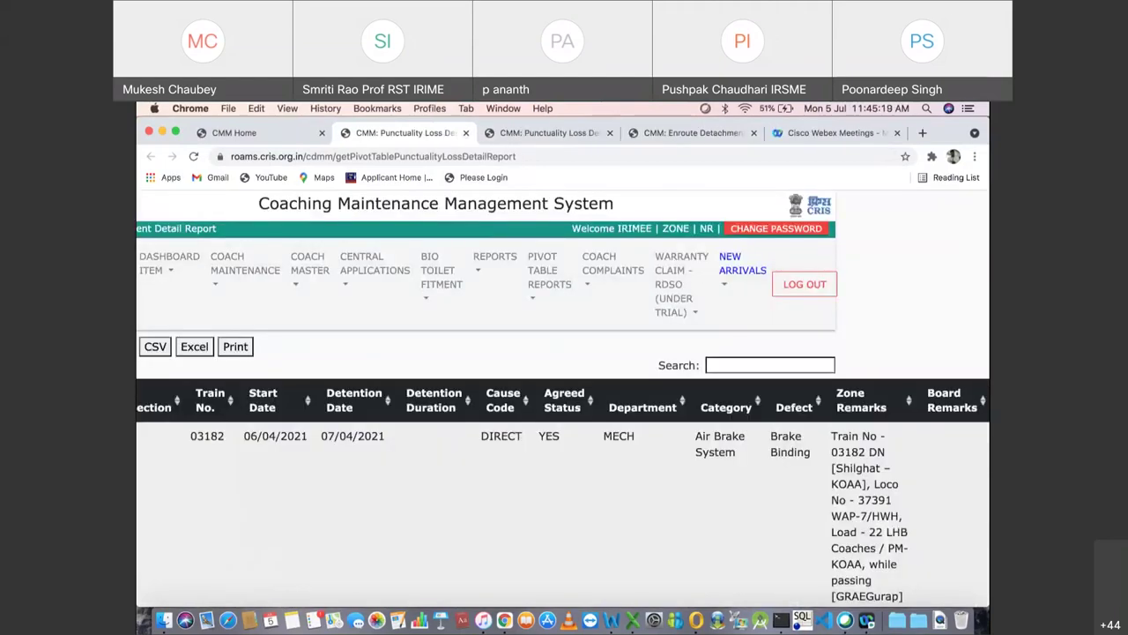
{"action": "key", "text": "ctrl+w"}
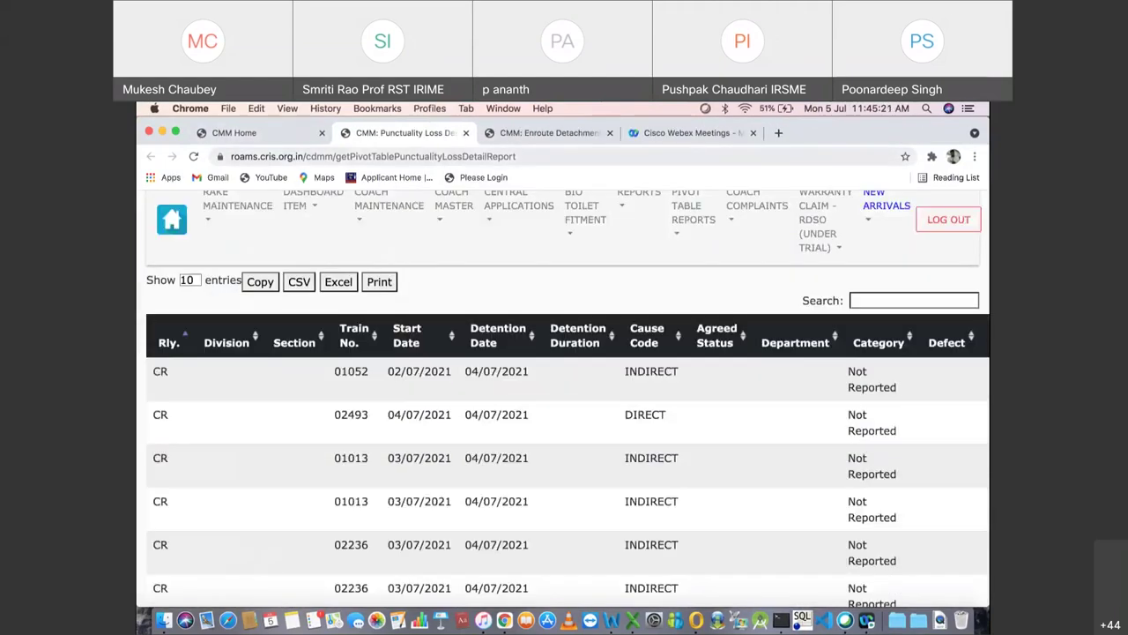
{"action": "key", "text": "ctrl+w"}
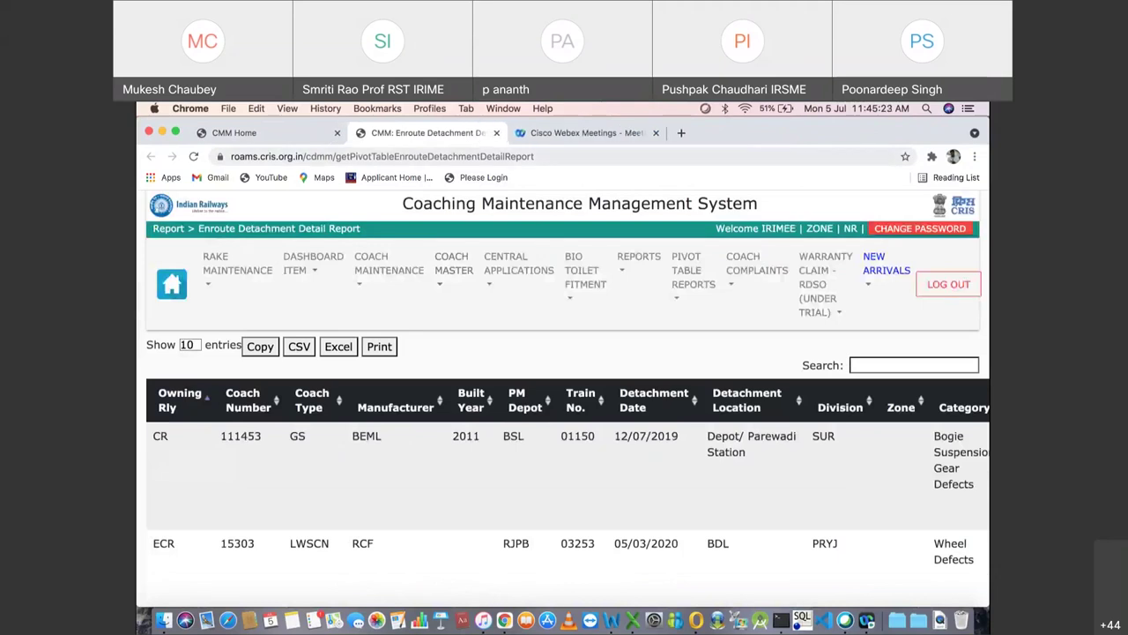
{"action": "key", "text": "ctrl+shift+Tab"}
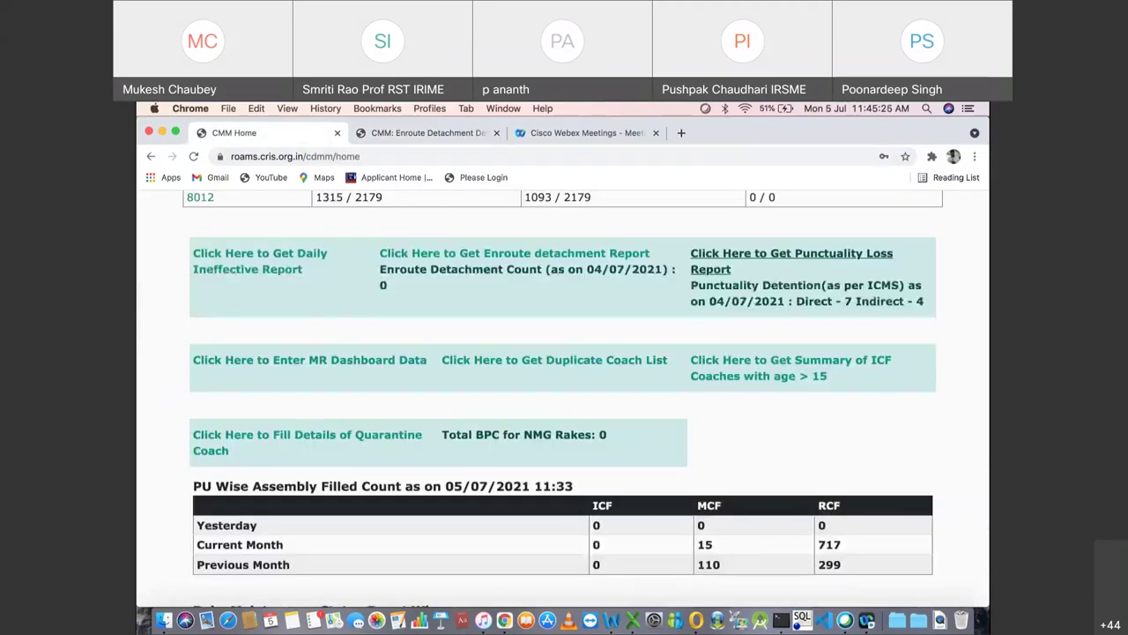
Step: Look over the home page's report links, PU-wise assembly filled count and depot-wise rake maintenance status
{"action": "scroll", "coordinate": [564, 397], "scroll_direction": "down", "scroll_amount": 2}
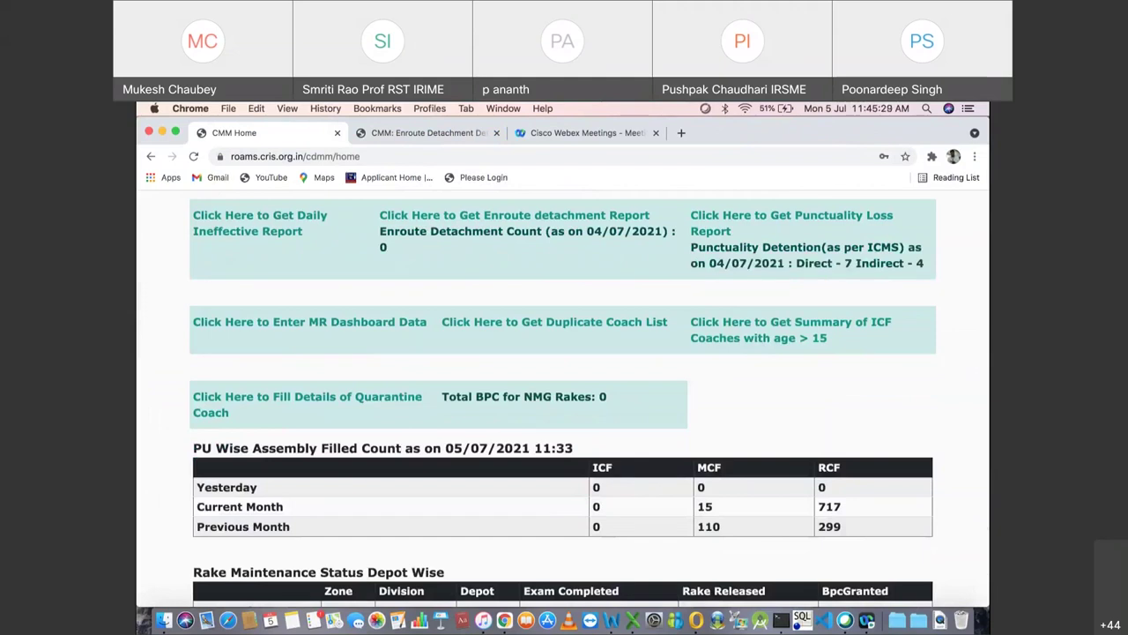
{"action": "scroll", "coordinate": [775, 318], "scroll_direction": "down", "scroll_amount": 2}
{"action": "scroll", "coordinate": [776, 317], "scroll_direction": "up", "scroll_amount": 1}
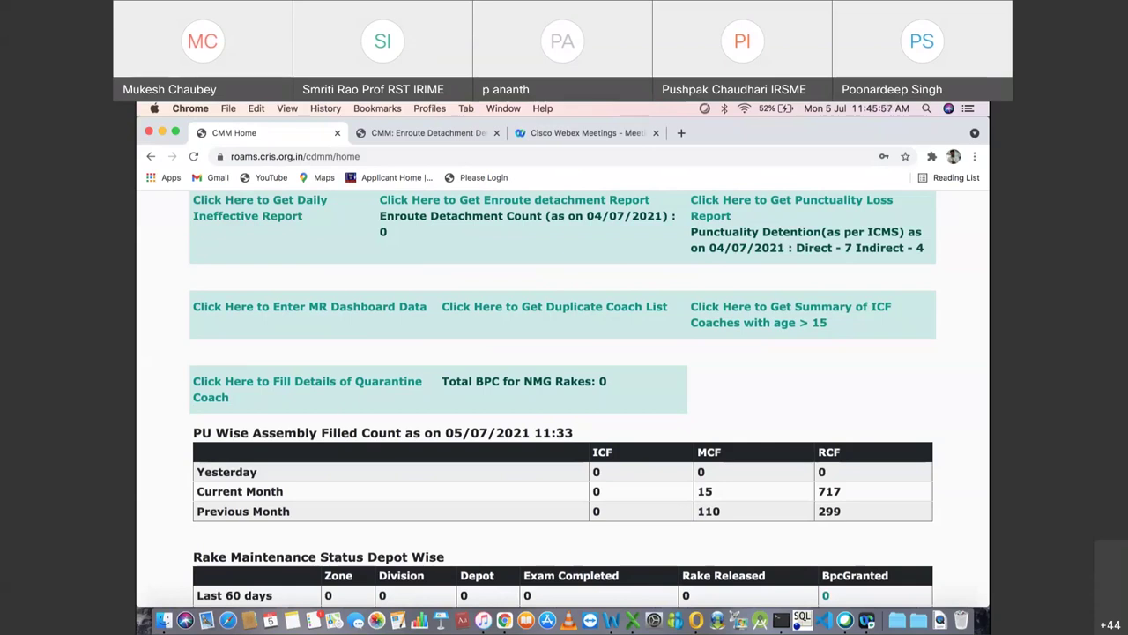
{"action": "scroll", "coordinate": [562, 396], "scroll_direction": "down", "scroll_amount": 2}
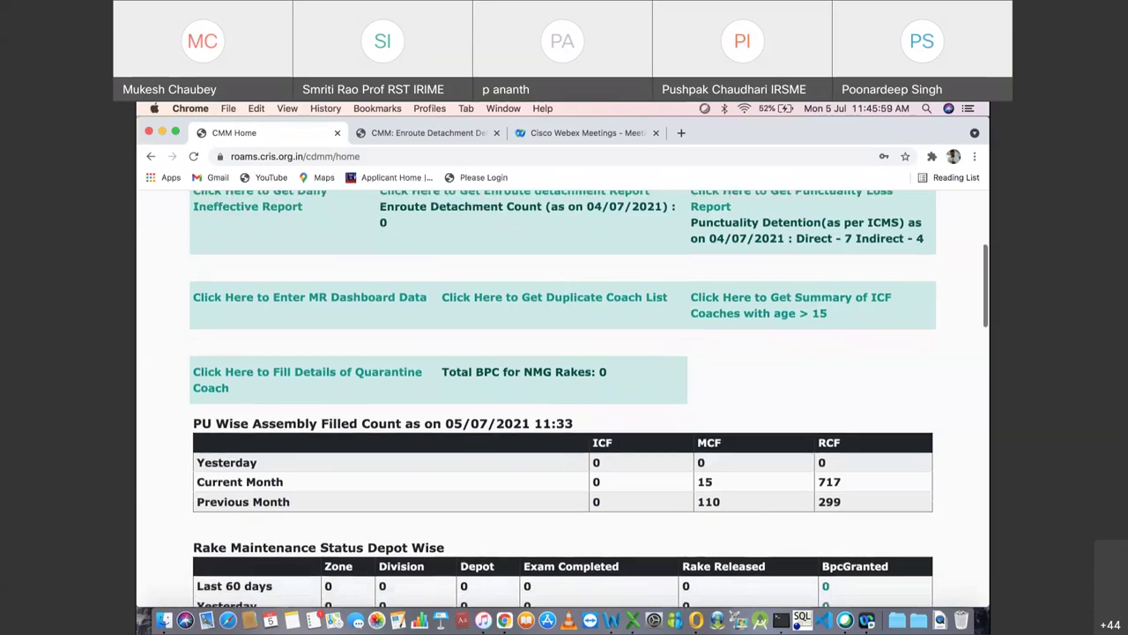
Step: View the duplicate coach list from the home page, and close it to return to the home page
{"action": "scroll", "coordinate": [563, 397], "scroll_direction": "up", "scroll_amount": 2}
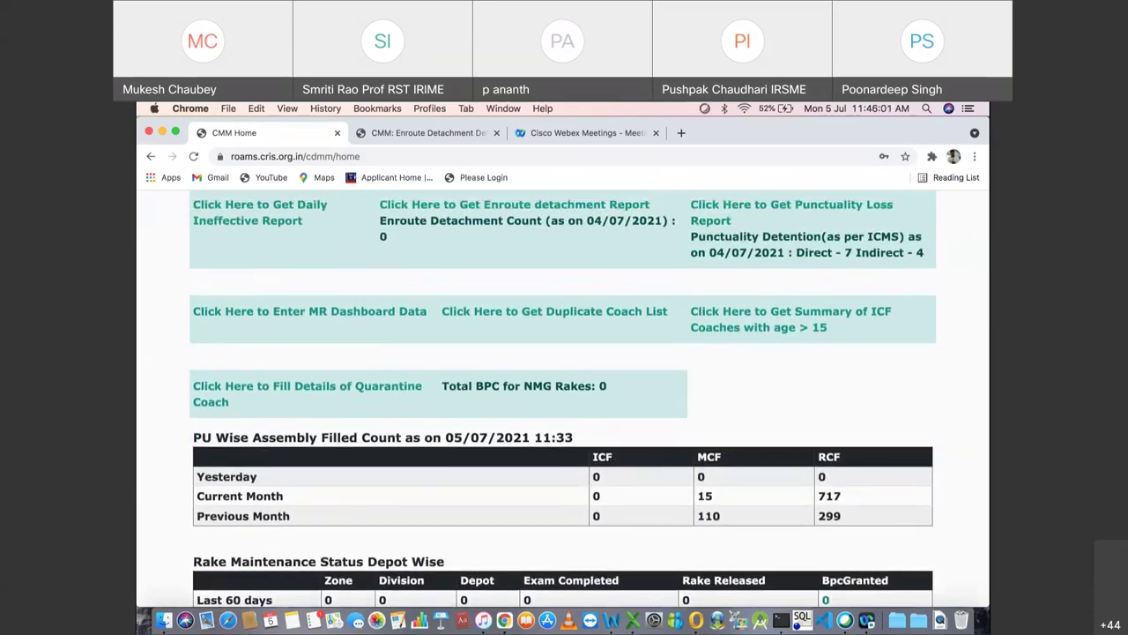
{"action": "scroll", "coordinate": [563, 397], "scroll_direction": "down", "scroll_amount": 1}
{"action": "scroll", "coordinate": [555, 327], "scroll_direction": "up", "scroll_amount": 2}
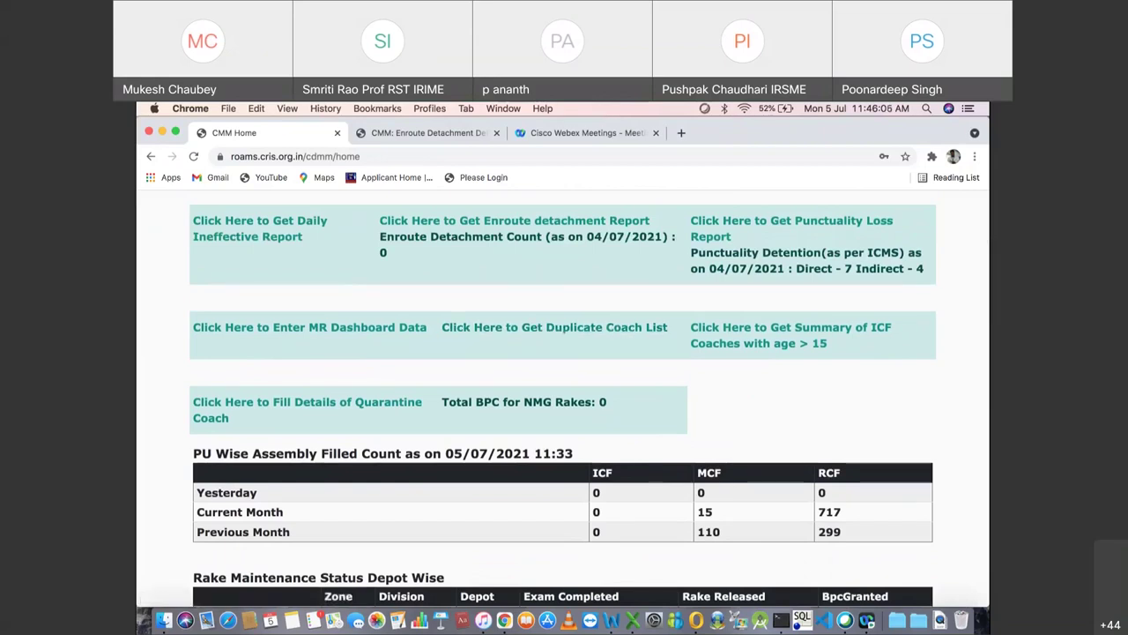
{"action": "left_click", "coordinate": [554, 327]}
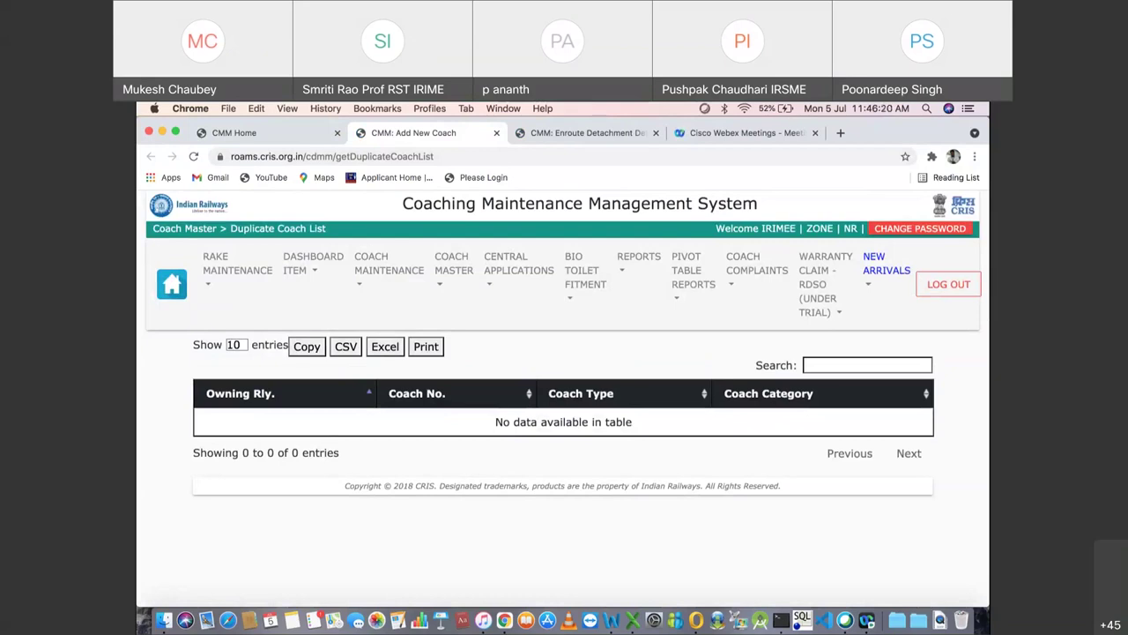
{"action": "key", "text": "super+w"}
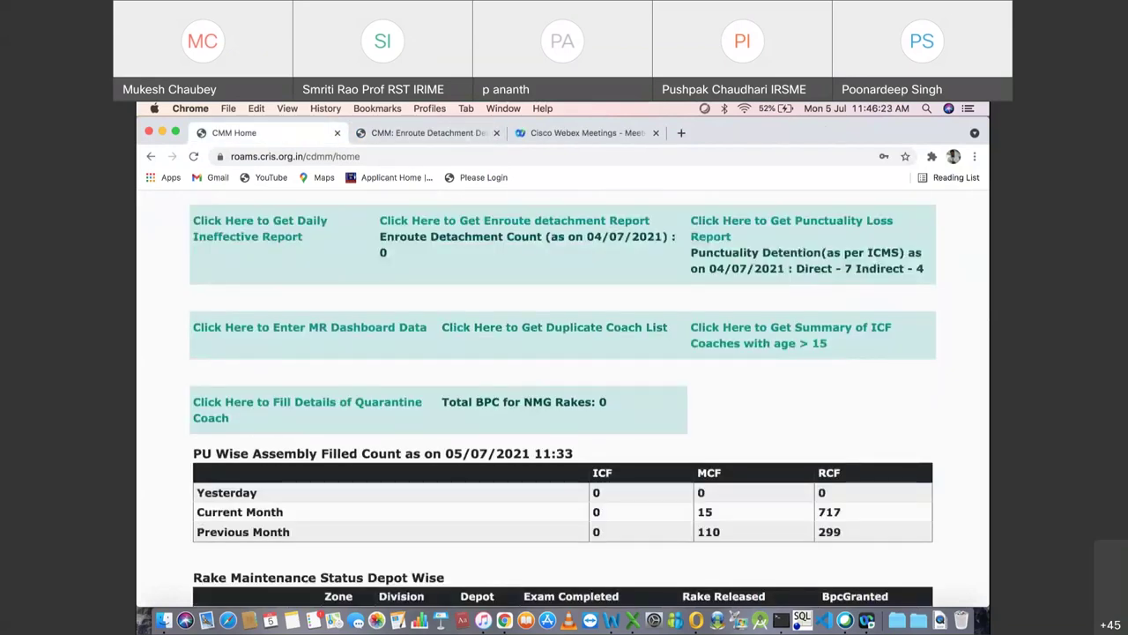
Step: Sign in again with the account password and reopen the Coaching Maintenance Management System home page
{"action": "scroll", "coordinate": [564, 396], "scroll_direction": "left", "scroll_amount": 5}
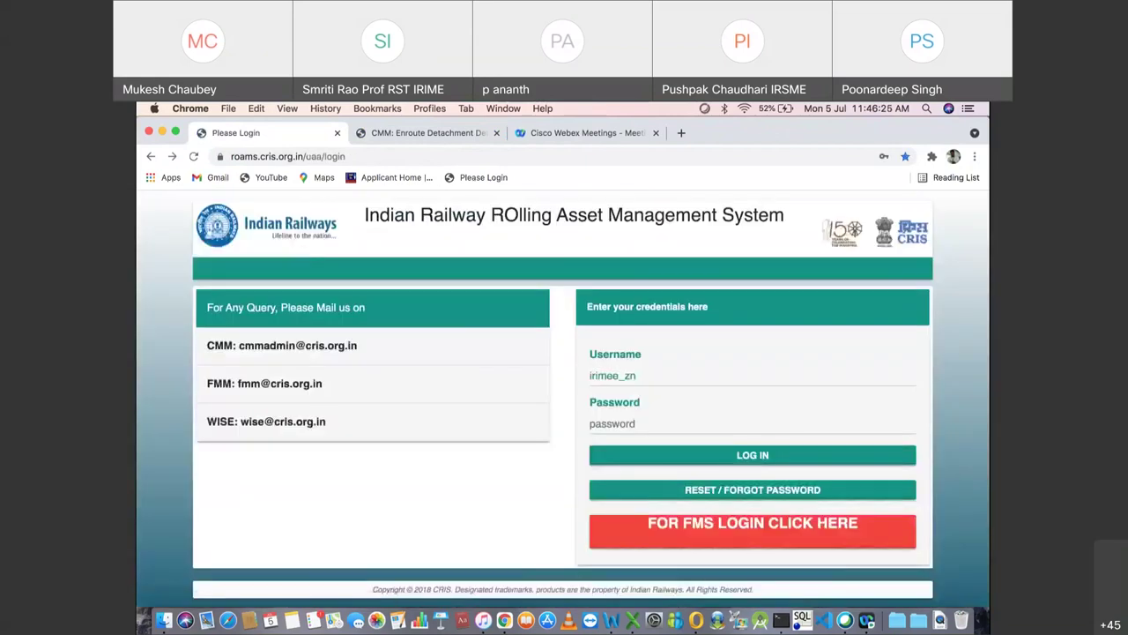
{"action": "left_click", "coordinate": [661, 423]}
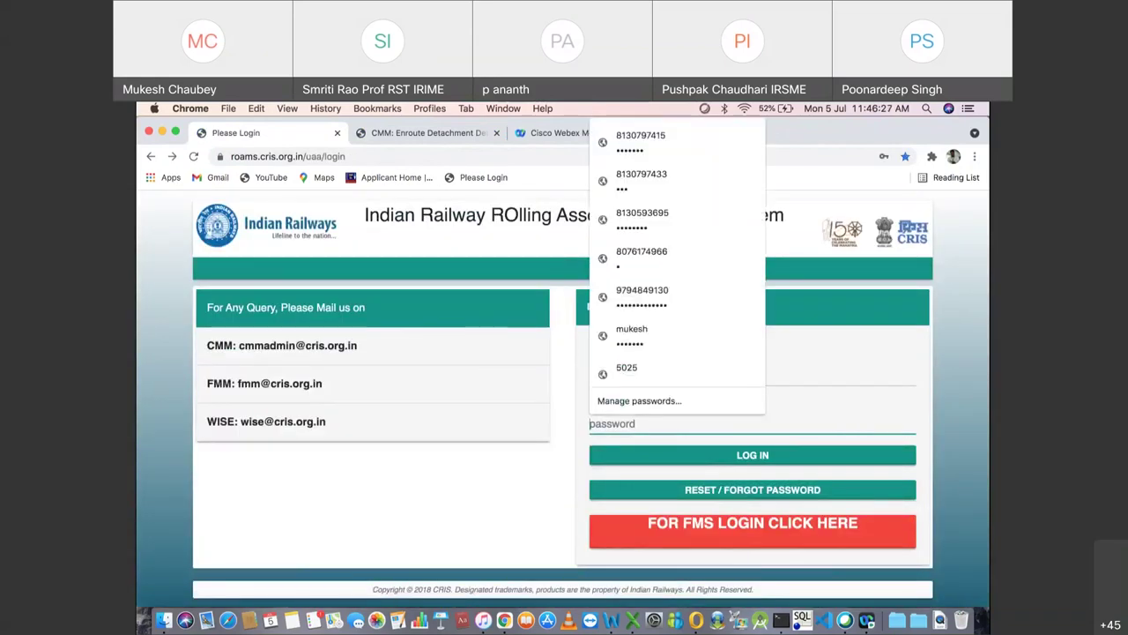
{"action": "type", "text": "********"}
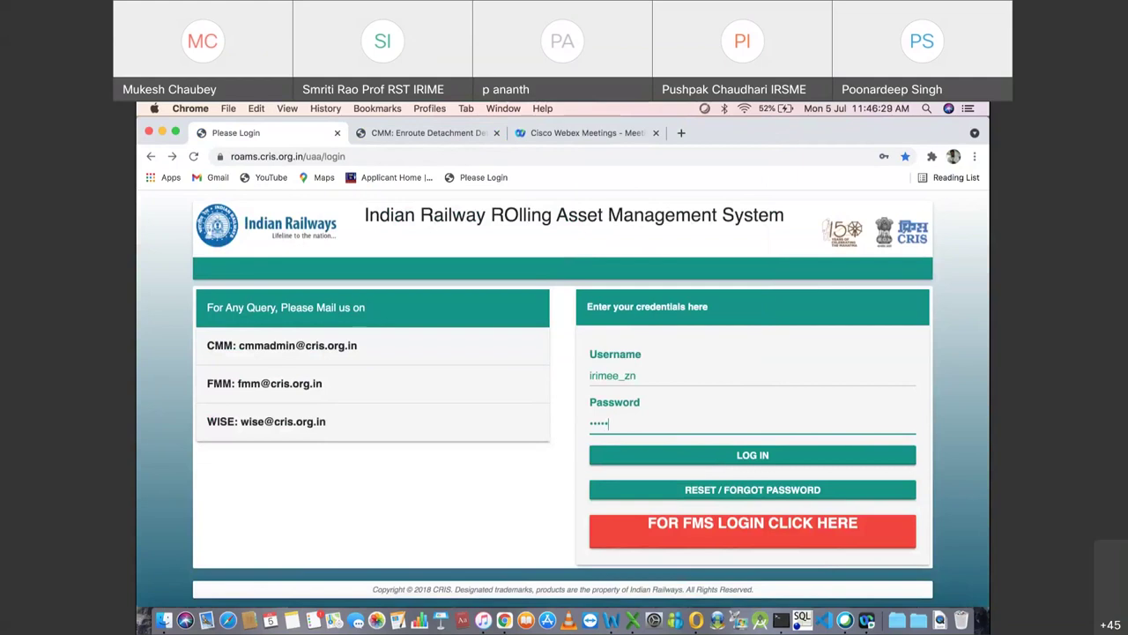
{"action": "key", "text": "Return"}
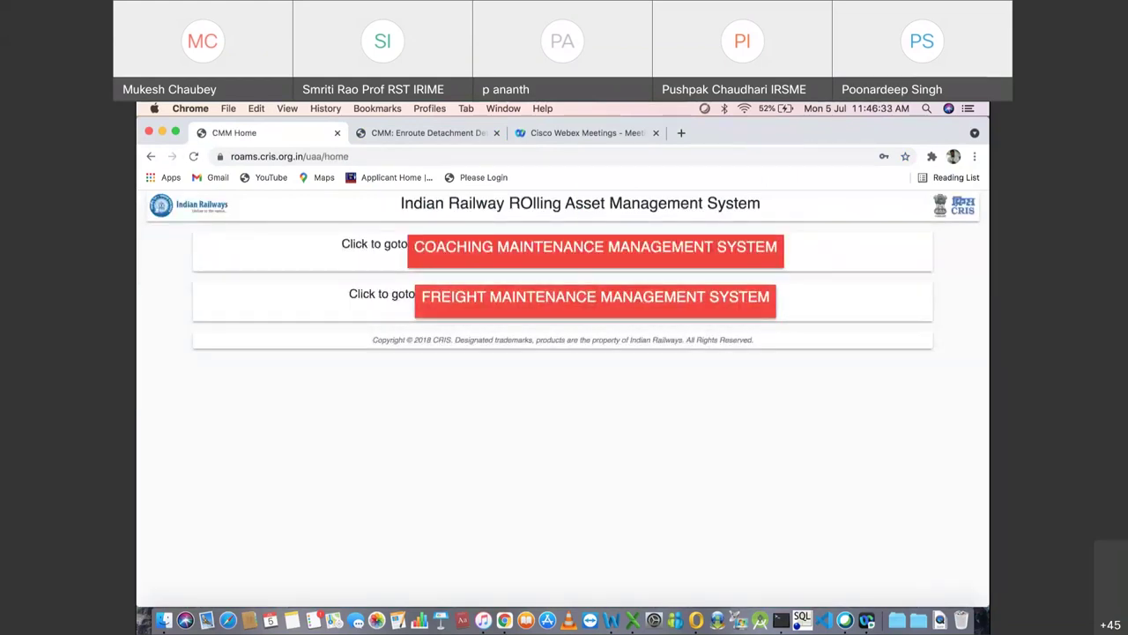
{"action": "left_click", "coordinate": [595, 248]}
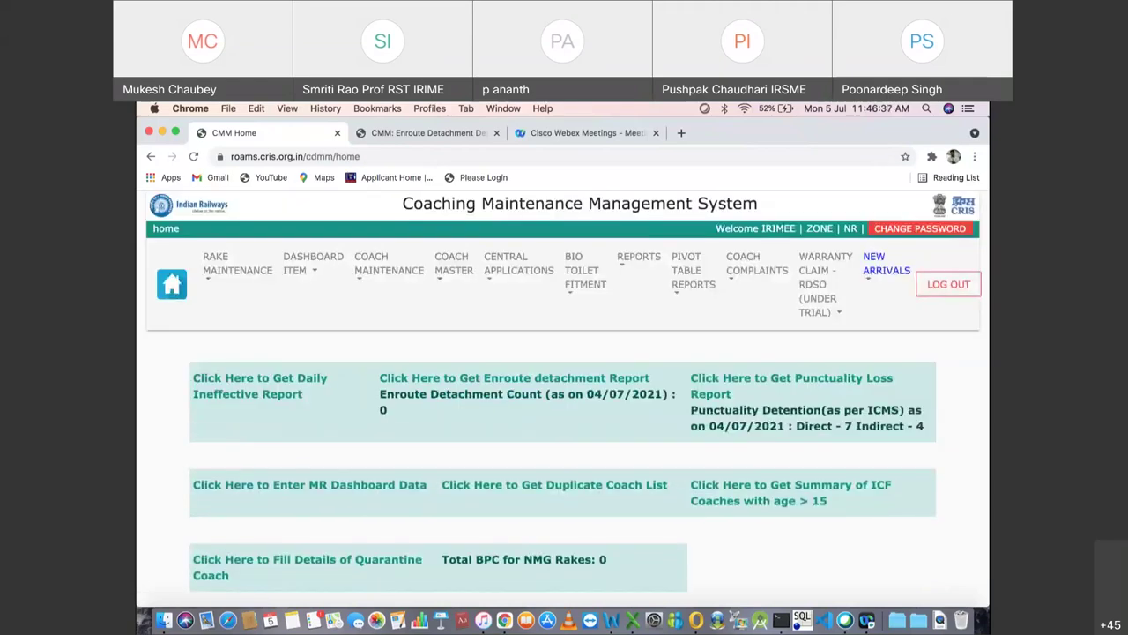
Step: Open the MR Dashboard data entry form from the home page
{"action": "scroll", "coordinate": [567, 400], "scroll_direction": "down", "scroll_amount": 3}
{"action": "scroll", "coordinate": [308, 332], "scroll_direction": "down", "scroll_amount": 1}
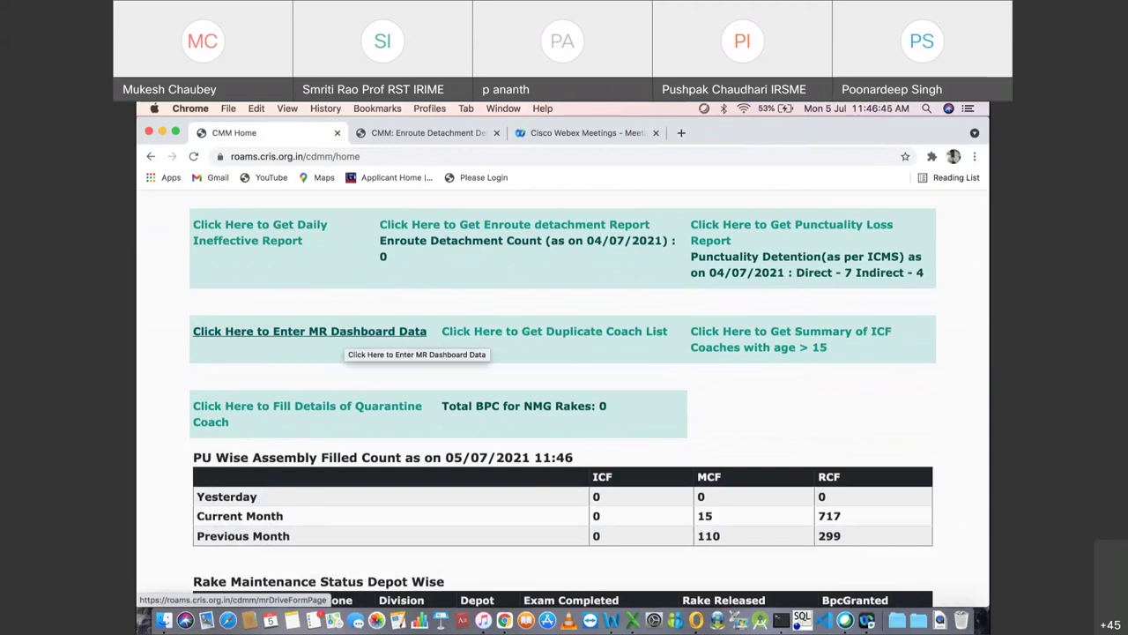
{"action": "left_click", "coordinate": [346, 331]}
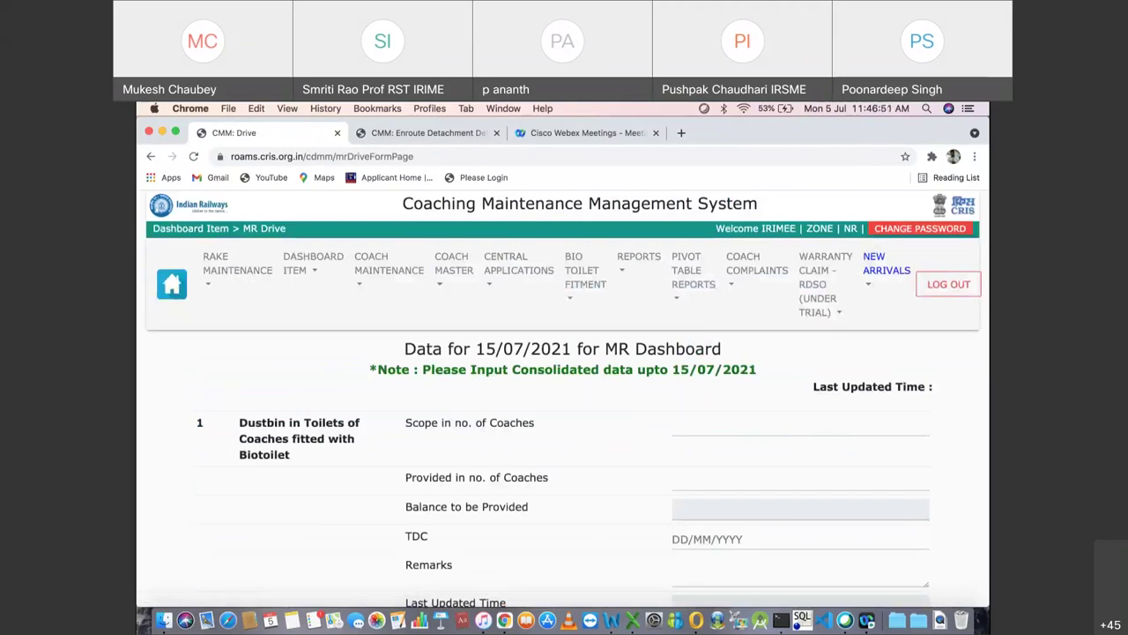
Step: Examine the MR Dashboard form's items and their entry fields, from biotoilet coach dustbins through Project Swarn coach upgradation
{"action": "scroll", "coordinate": [564, 395], "scroll_direction": "down", "scroll_amount": 3}
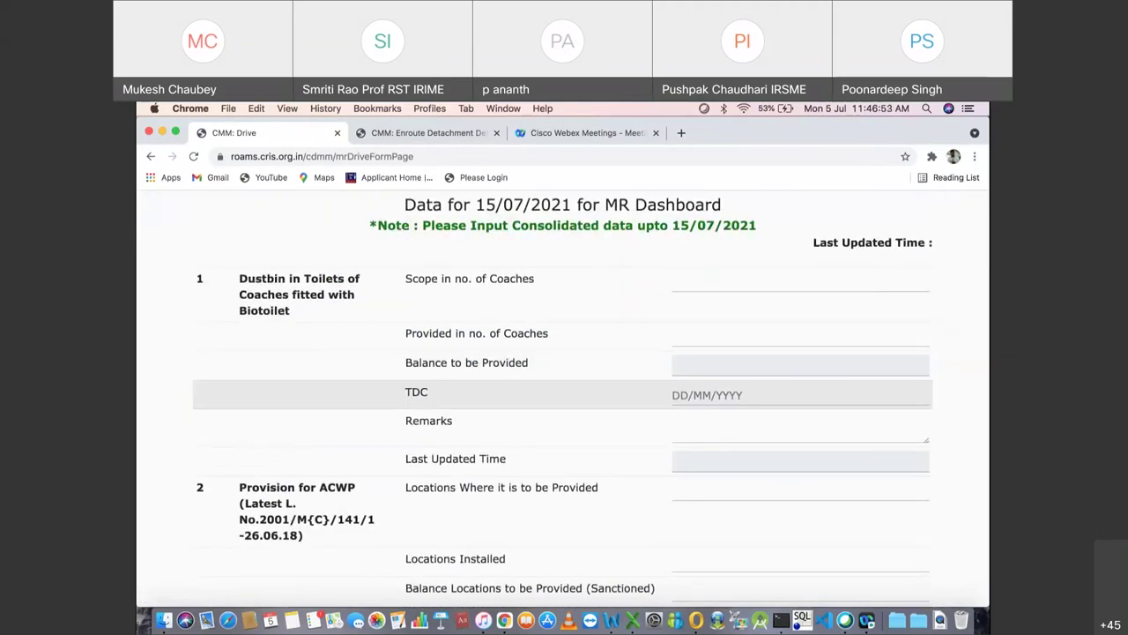
{"action": "scroll", "coordinate": [564, 401], "scroll_direction": "down", "scroll_amount": 2}
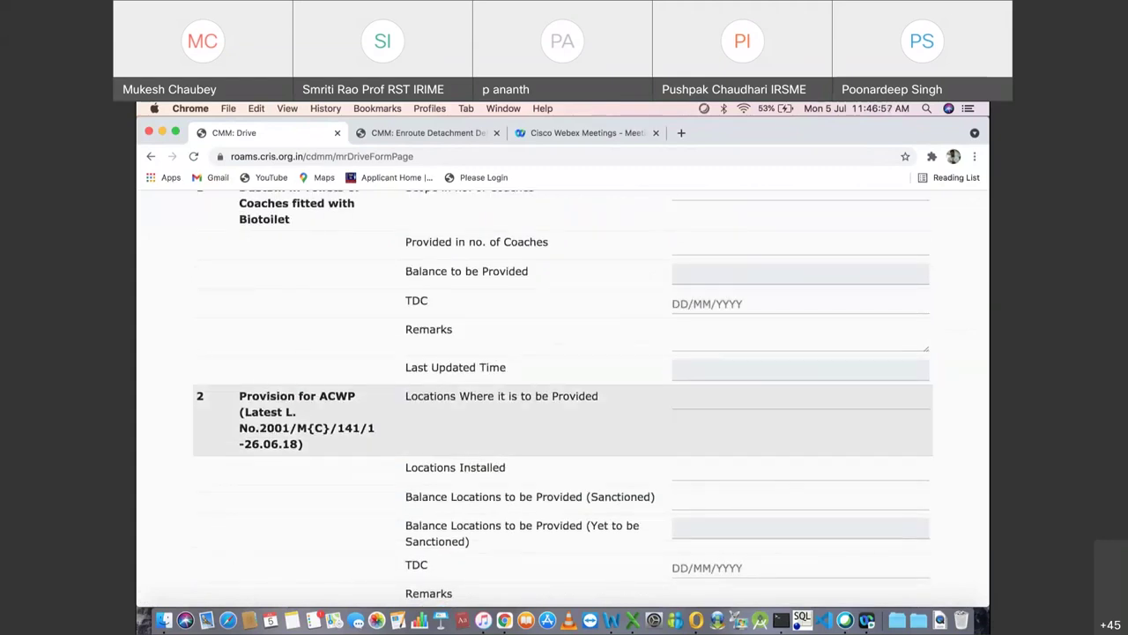
{"action": "scroll", "coordinate": [564, 394], "scroll_direction": "down", "scroll_amount": 5}
{"action": "scroll", "coordinate": [564, 399], "scroll_direction": "down", "scroll_amount": 10}
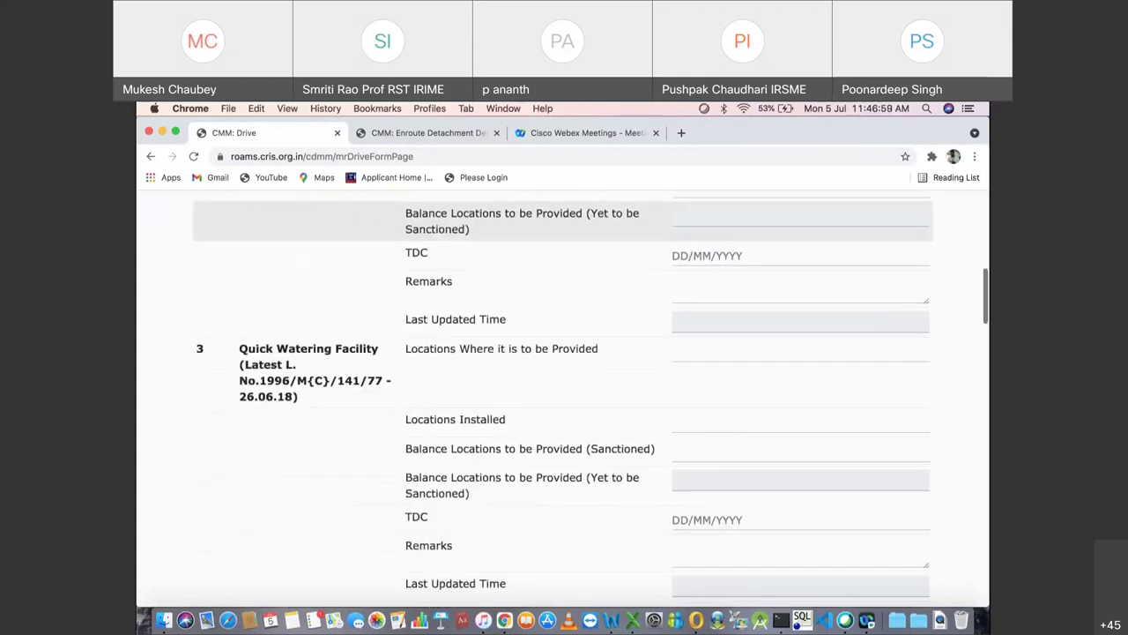
{"action": "scroll", "coordinate": [564, 399], "scroll_direction": "down", "scroll_amount": 7}
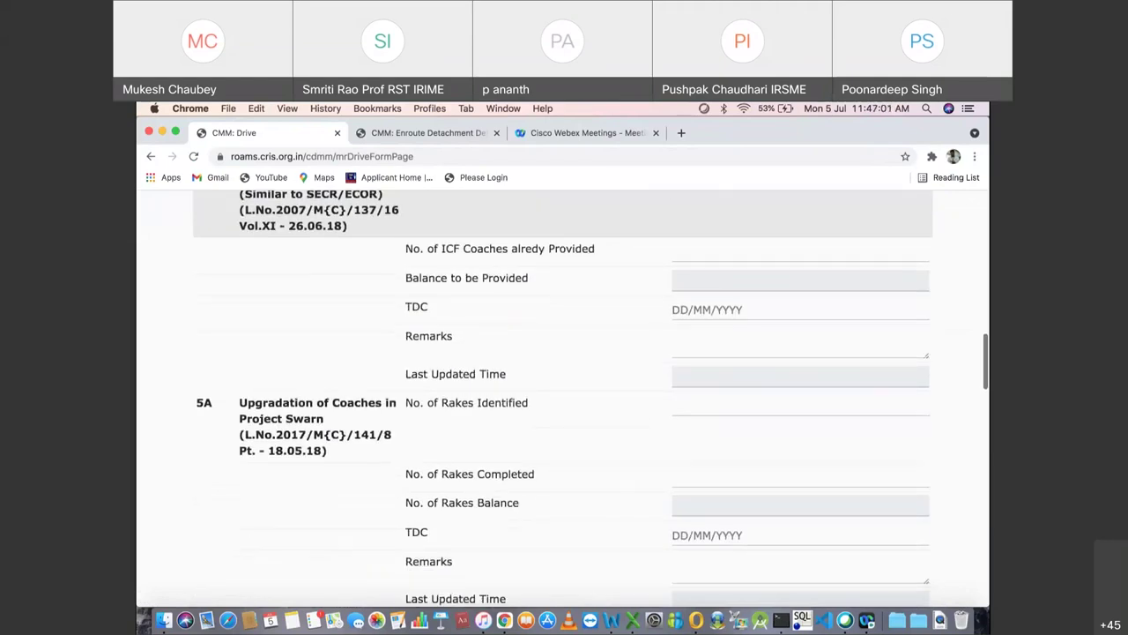
{"action": "scroll", "coordinate": [564, 400], "scroll_direction": "up", "scroll_amount": 20}
{"action": "scroll", "coordinate": [564, 399], "scroll_direction": "up", "scroll_amount": 5}
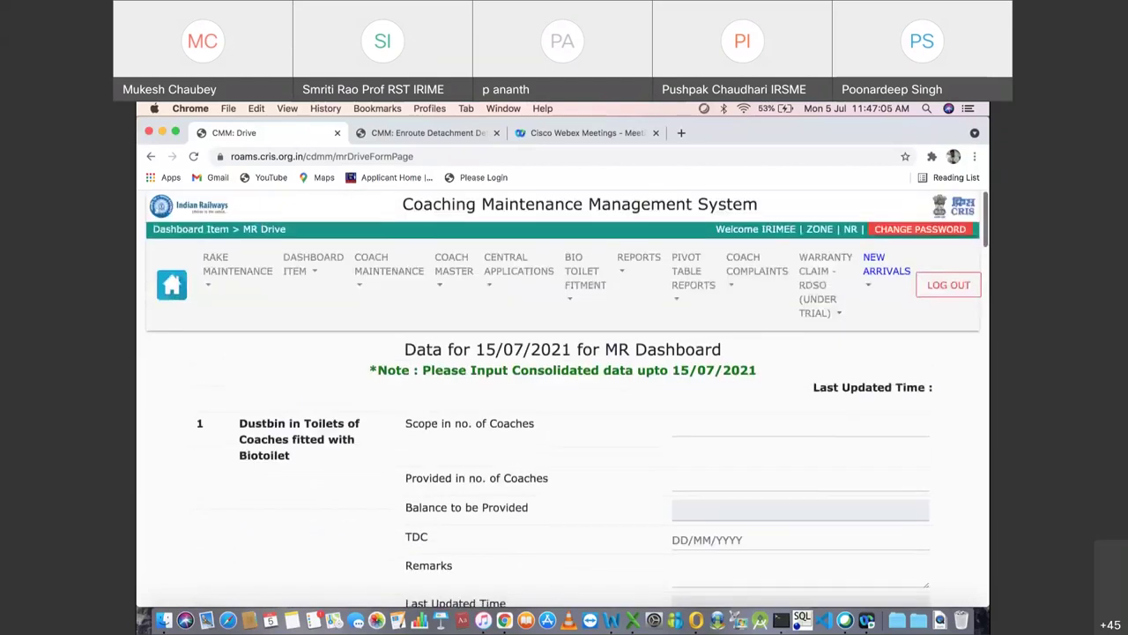
{"action": "scroll", "coordinate": [564, 399], "scroll_direction": "down", "scroll_amount": 6}
{"action": "scroll", "coordinate": [564, 400], "scroll_direction": "down", "scroll_amount": 1}
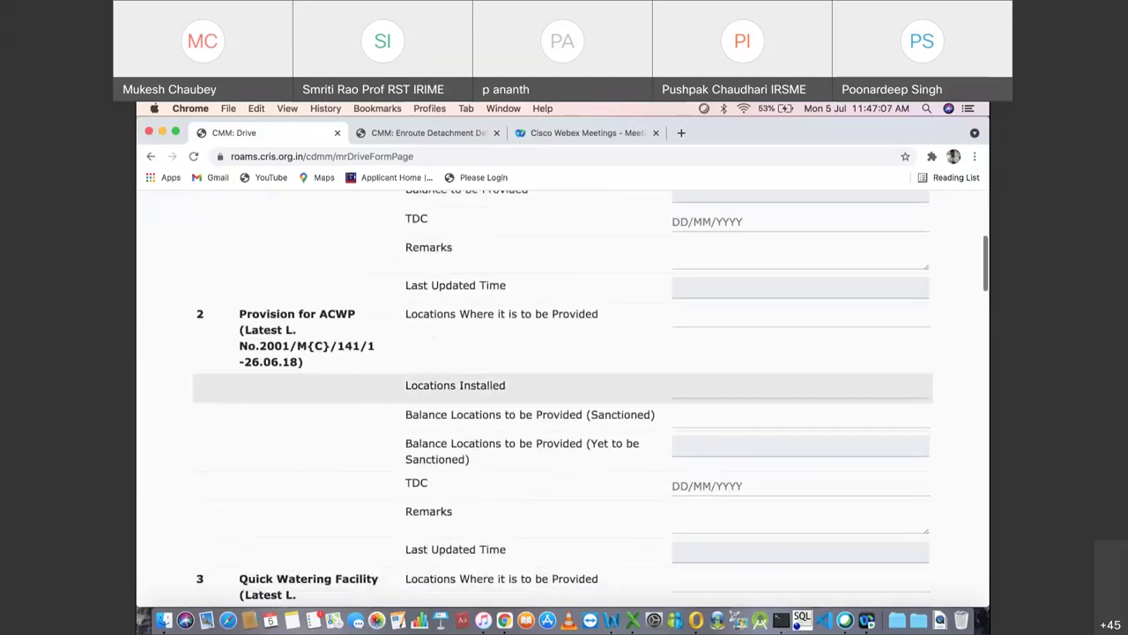
{"action": "scroll", "coordinate": [565, 399], "scroll_direction": "up", "scroll_amount": 5}
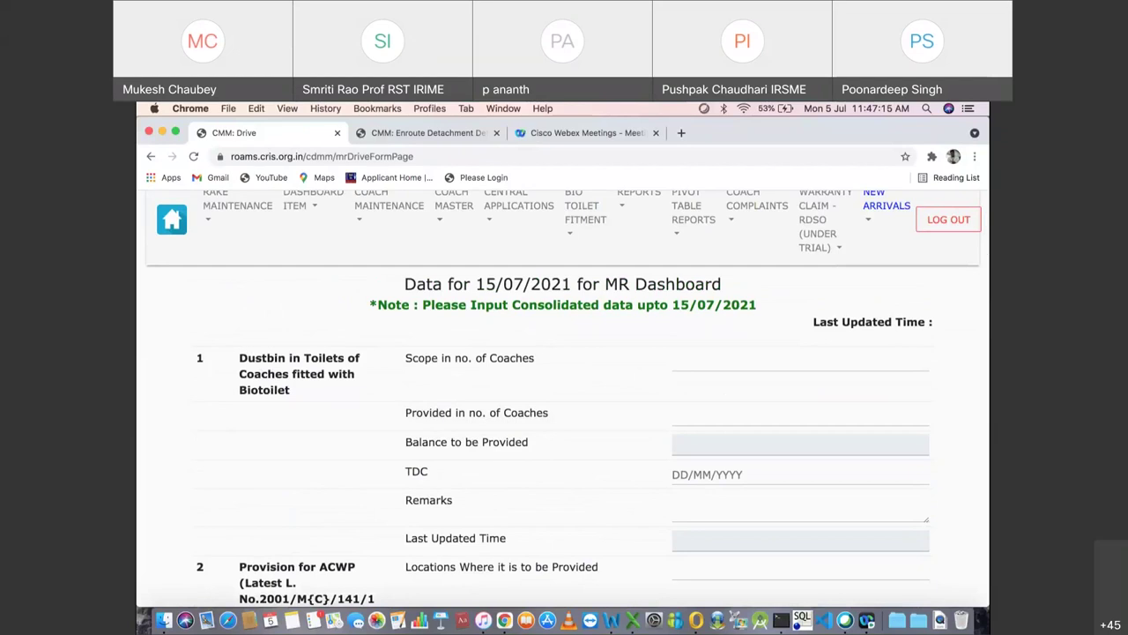
{"action": "scroll", "coordinate": [564, 413], "scroll_direction": "down", "scroll_amount": 2}
{"action": "scroll", "coordinate": [564, 399], "scroll_direction": "down", "scroll_amount": 6}
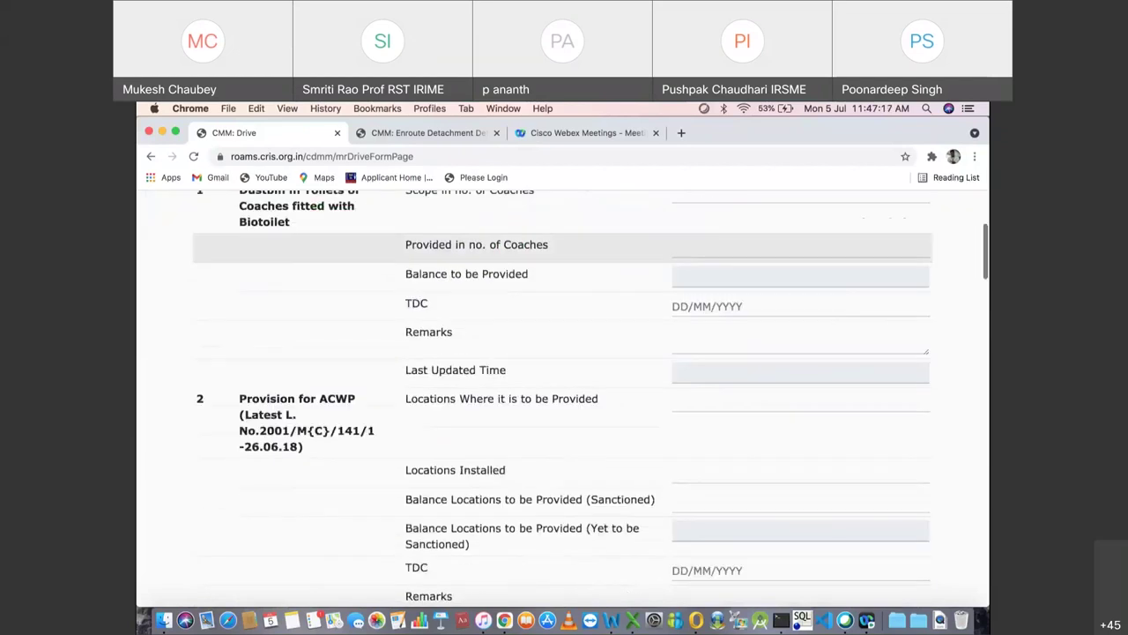
{"action": "scroll", "coordinate": [564, 399], "scroll_direction": "down", "scroll_amount": 13}
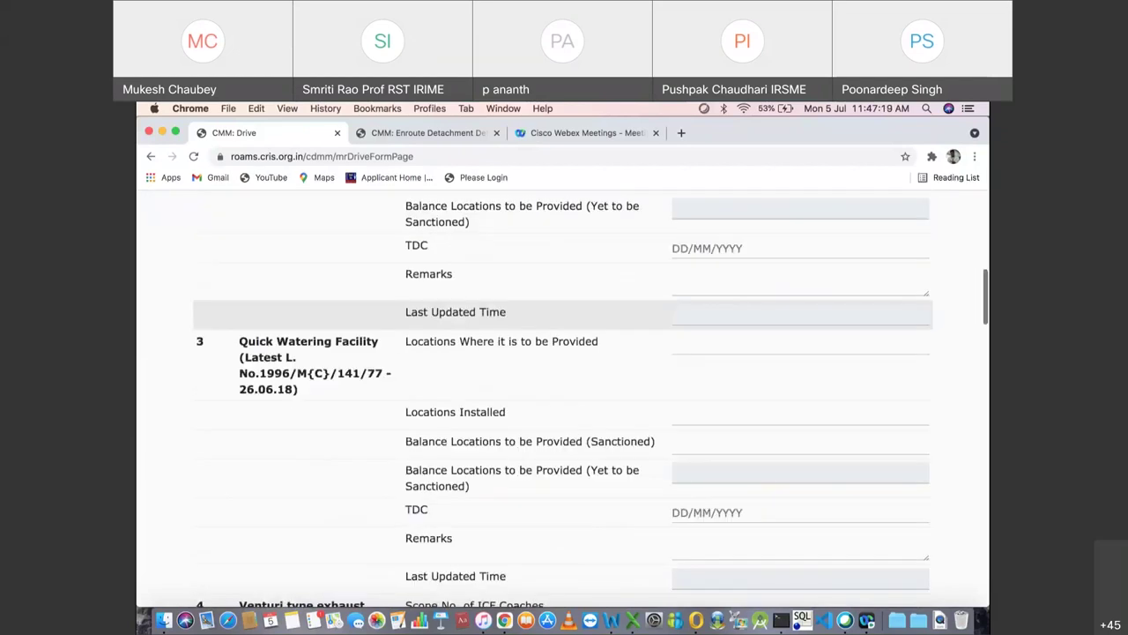
{"action": "scroll", "coordinate": [564, 423], "scroll_direction": "up", "scroll_amount": 12}
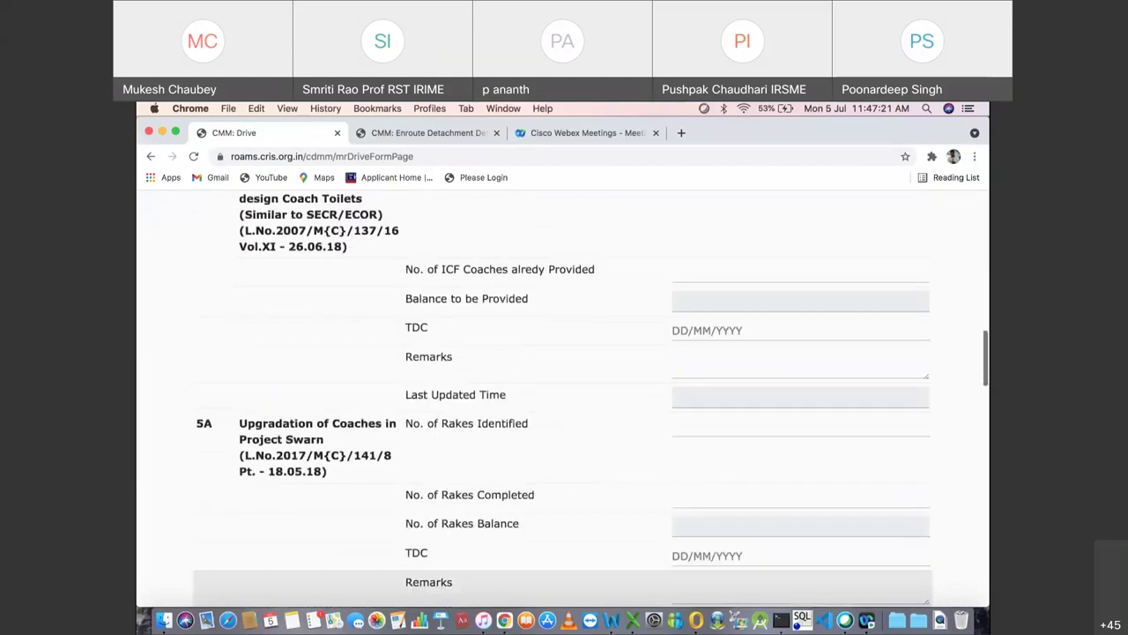
{"action": "scroll", "coordinate": [564, 398], "scroll_direction": "up", "scroll_amount": 10}
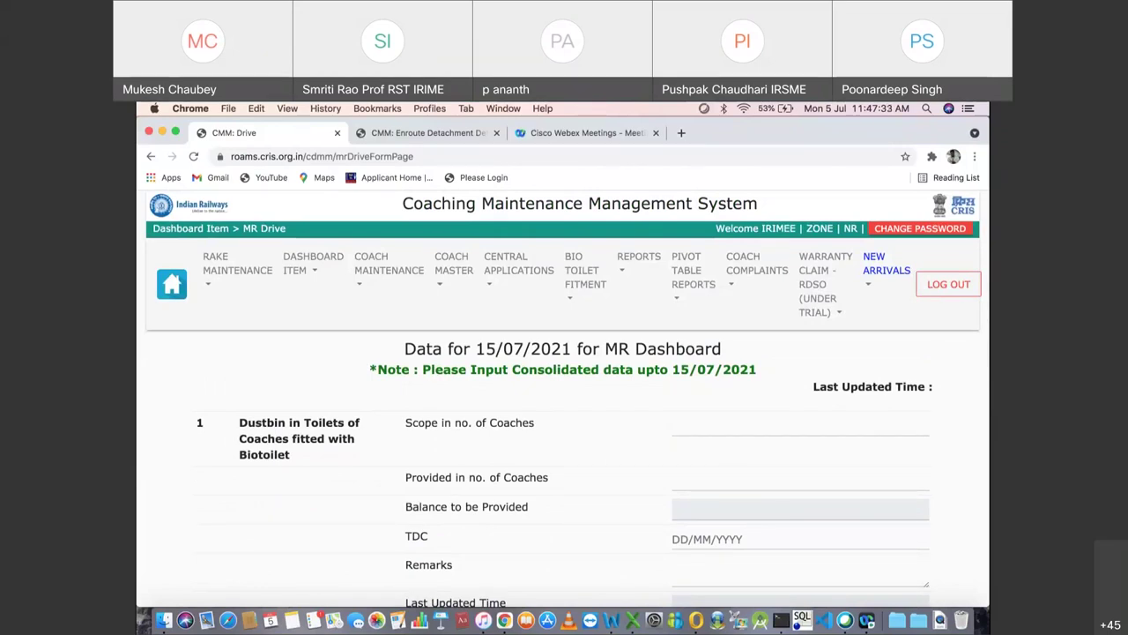
{"action": "scroll", "coordinate": [518, 274], "scroll_direction": "down", "scroll_amount": 1}
{"action": "scroll", "coordinate": [518, 273], "scroll_direction": "up", "scroll_amount": 1}
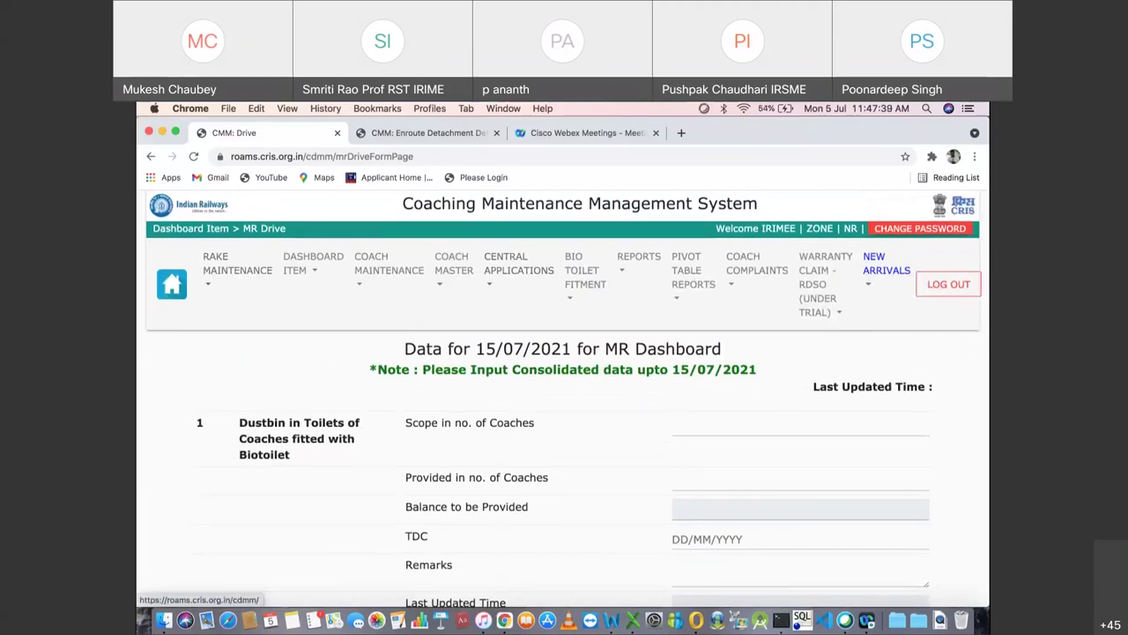
Step: Return to the home page and open the summary of ICF coaches with age > 15
{"action": "left_click", "coordinate": [172, 282]}
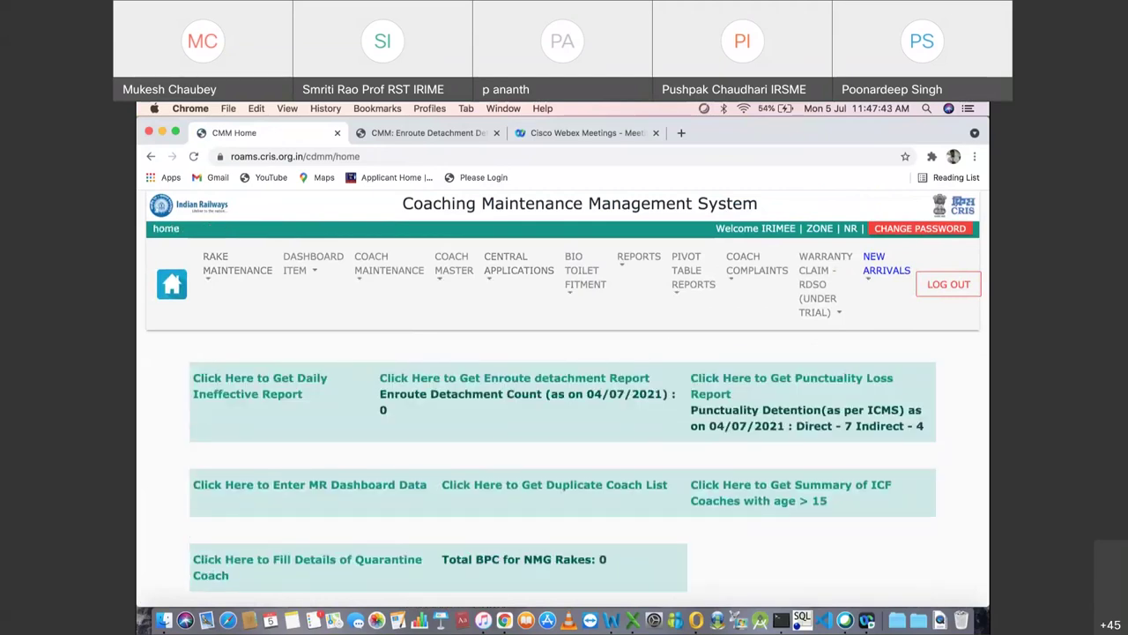
{"action": "scroll", "coordinate": [563, 400], "scroll_direction": "down", "scroll_amount": 4}
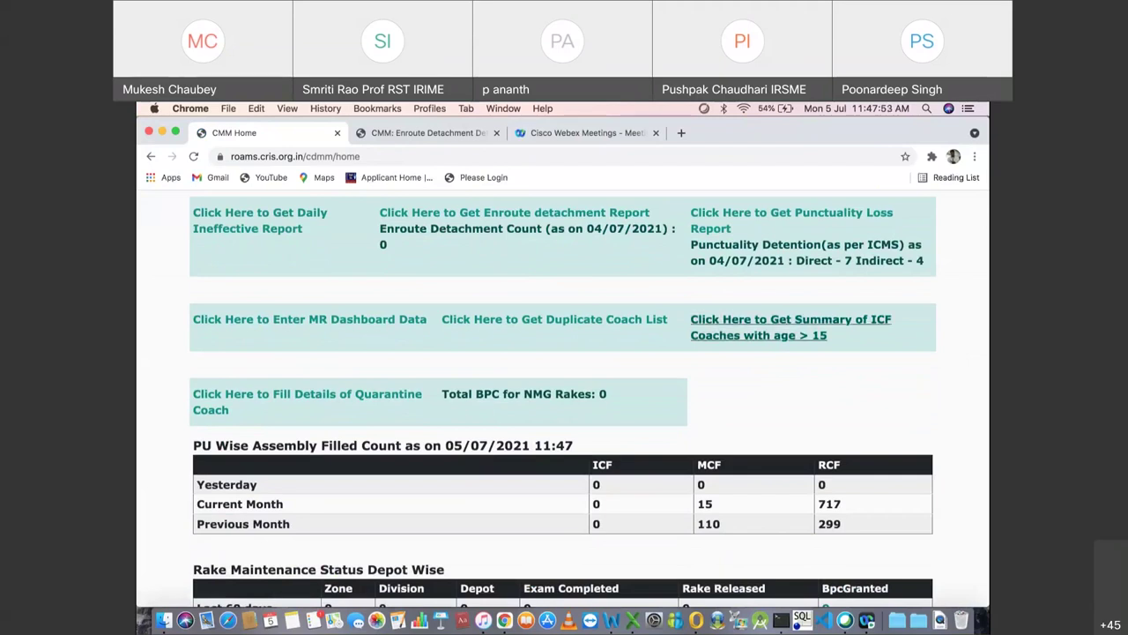
{"action": "left_click", "coordinate": [775, 322]}
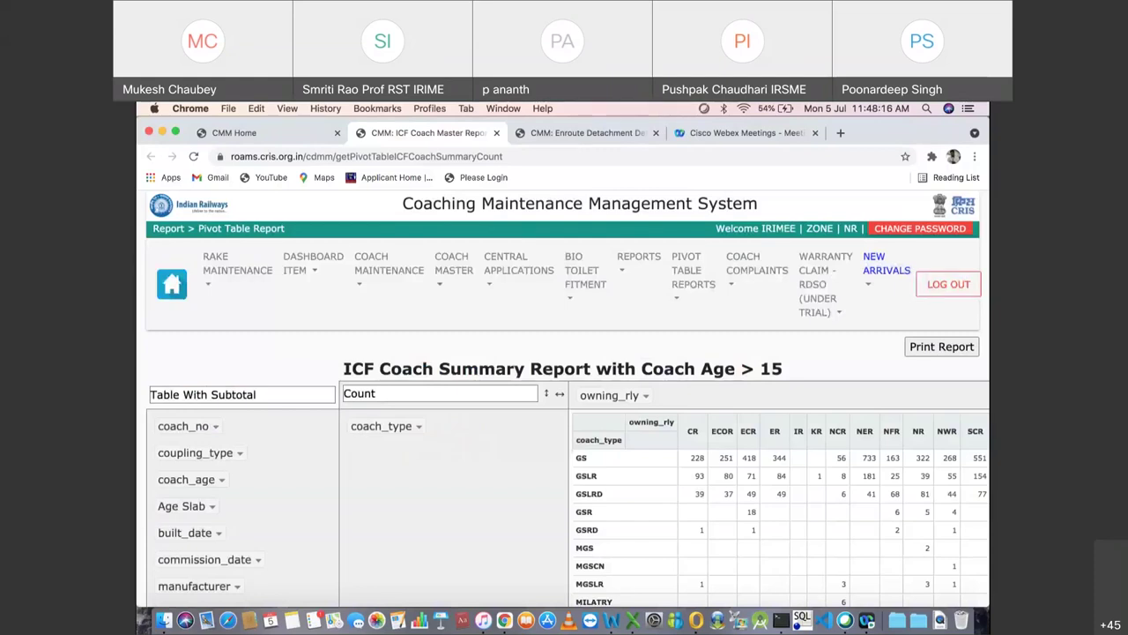
Step: Examine the coach type counts per owning railway and the totals in the ICF coach summary pivot table
{"action": "scroll", "coordinate": [564, 396], "scroll_direction": "down", "scroll_amount": 5}
{"action": "scroll", "coordinate": [564, 397], "scroll_direction": "right", "scroll_amount": 3}
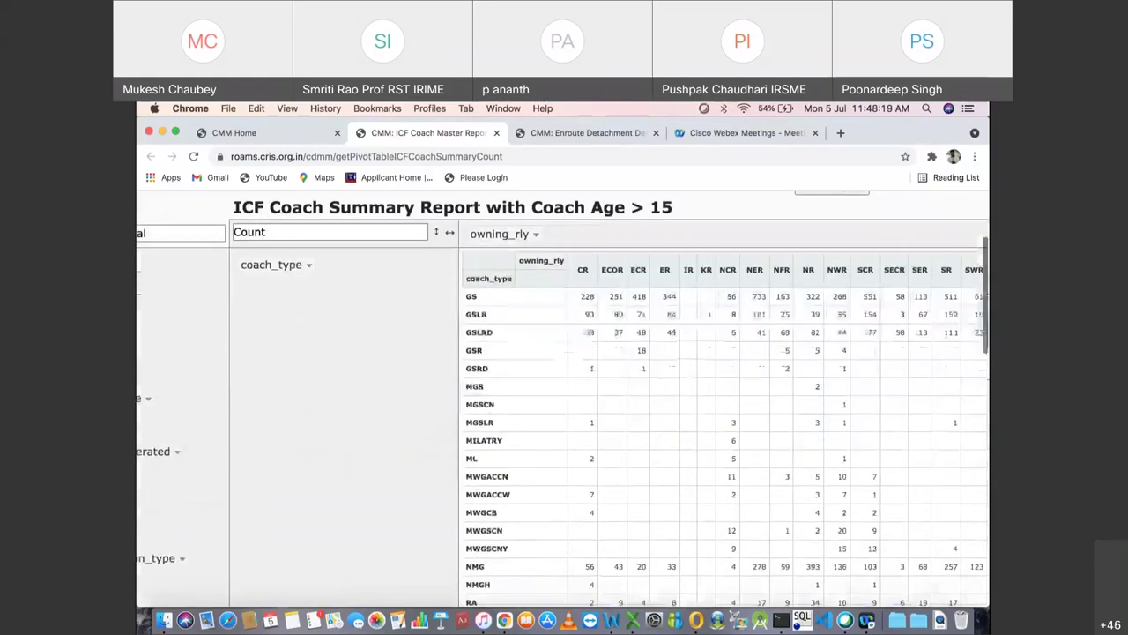
{"action": "scroll", "coordinate": [564, 397], "scroll_direction": "right", "scroll_amount": 3}
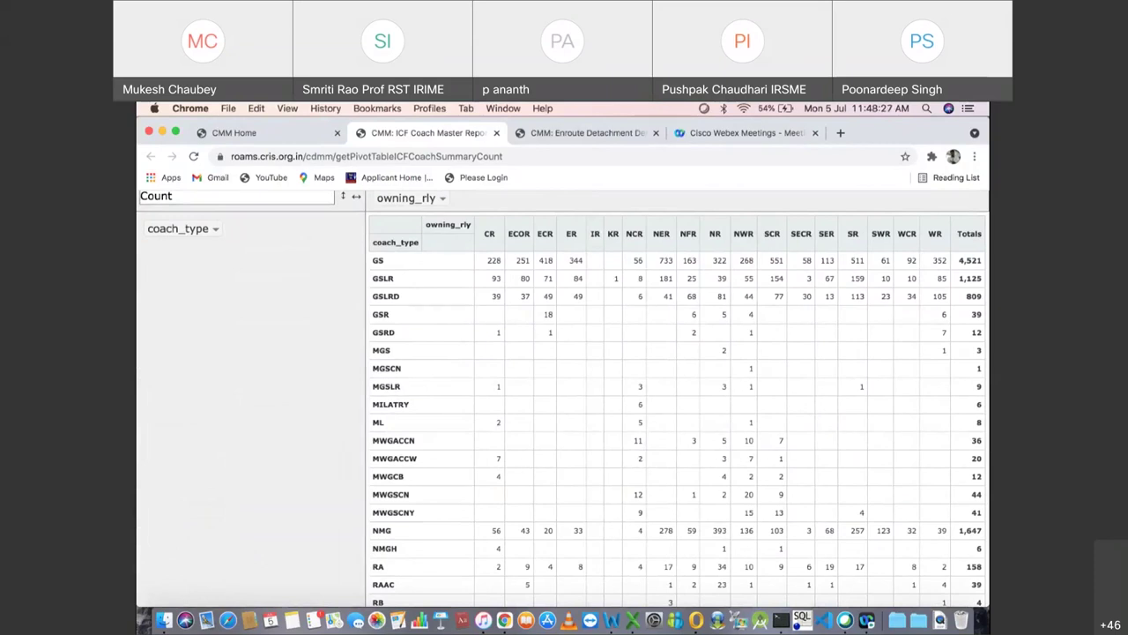
{"action": "scroll", "coordinate": [677, 396], "scroll_direction": "down", "scroll_amount": 5}
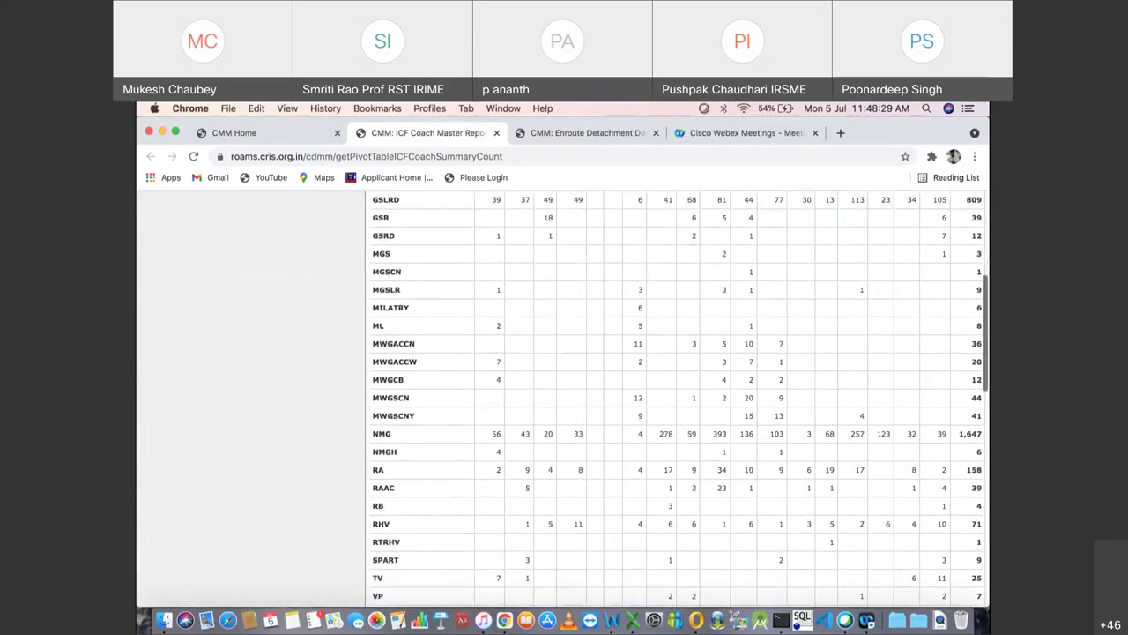
{"action": "scroll", "coordinate": [677, 397], "scroll_direction": "up", "scroll_amount": 5}
{"action": "scroll", "coordinate": [676, 397], "scroll_direction": "up", "scroll_amount": 1}
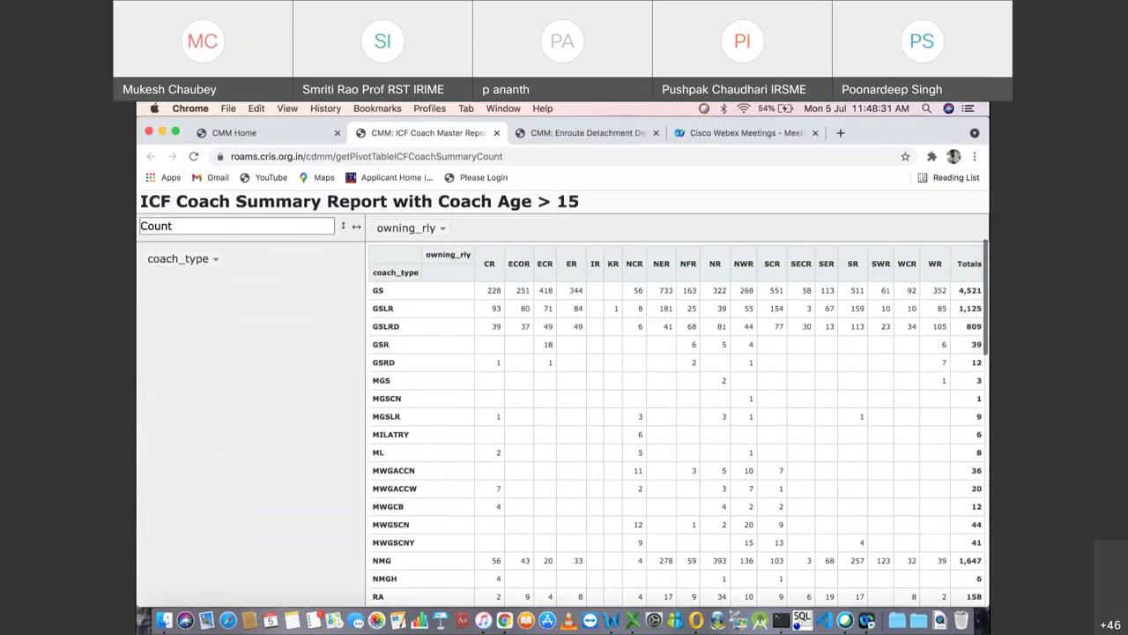
{"action": "scroll", "coordinate": [677, 397], "scroll_direction": "left", "scroll_amount": 4}
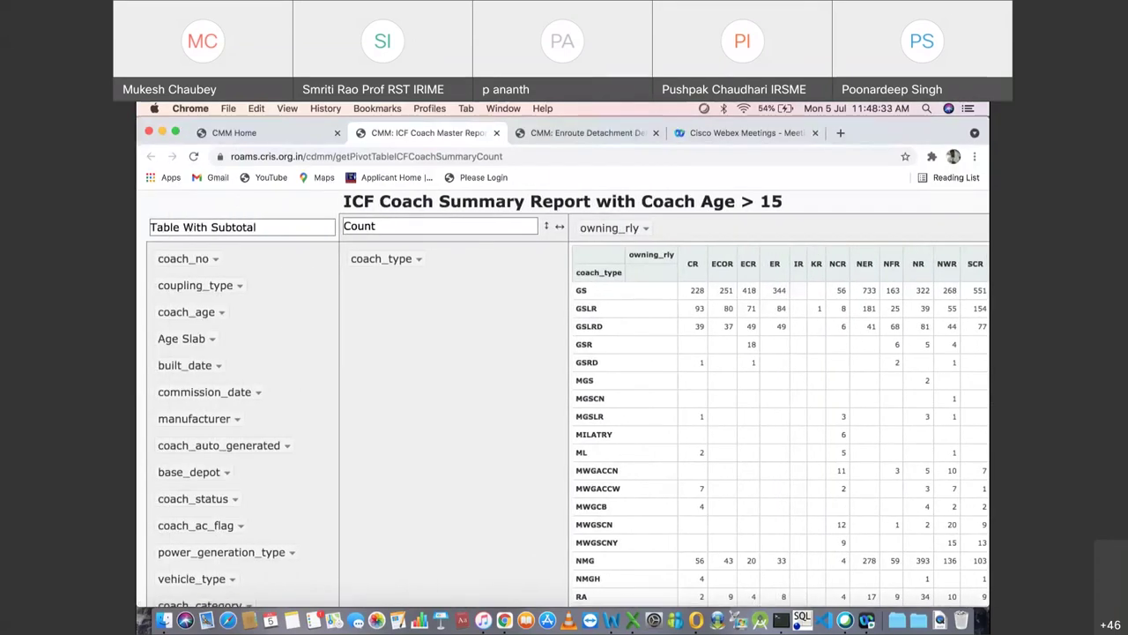
Step: Remove coach_type from the pivot table's row grouping and review the detail report of CR coaches
{"action": "left_click_drag", "start_coordinate": [381, 258], "coordinate": [227, 290]}
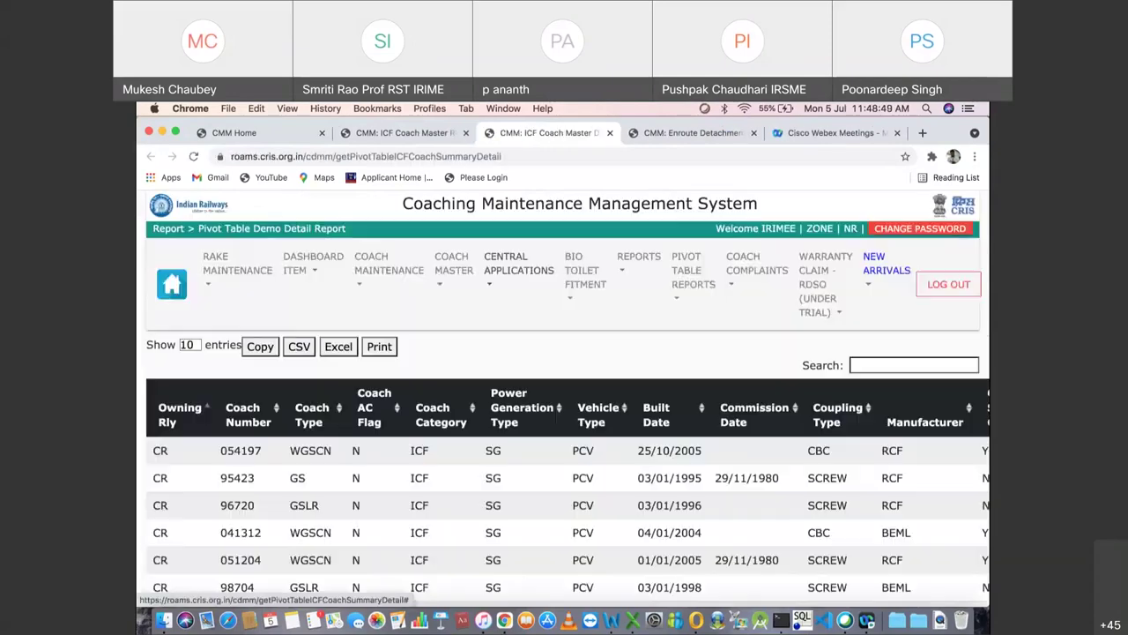
{"action": "scroll", "coordinate": [564, 397], "scroll_direction": "down", "scroll_amount": 4}
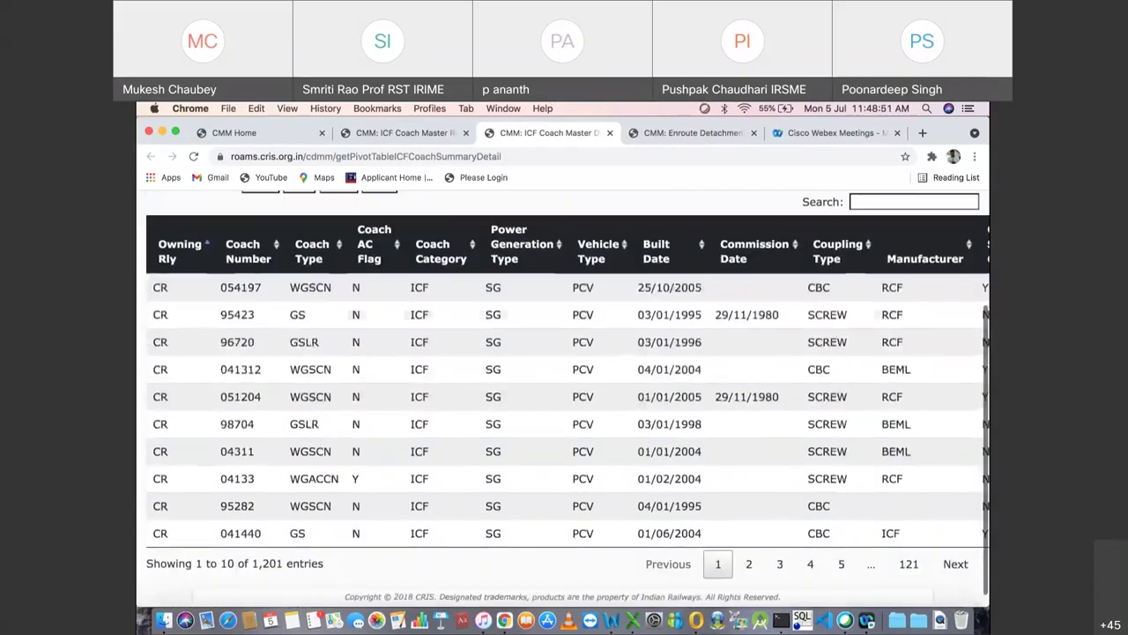
{"action": "scroll", "coordinate": [564, 397], "scroll_direction": "right", "scroll_amount": 1}
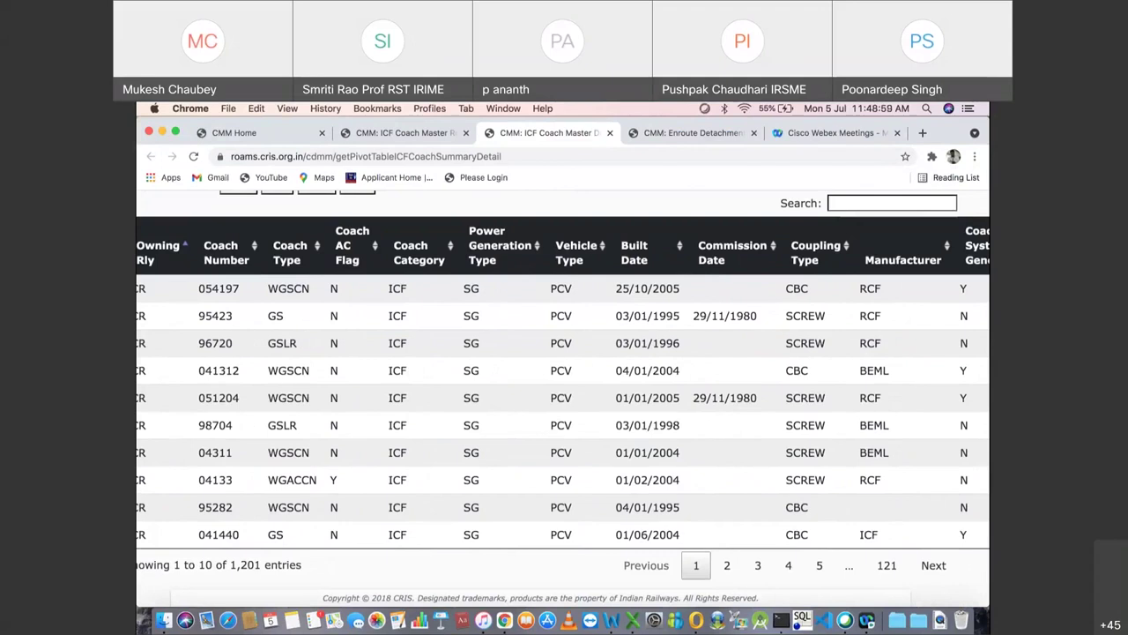
{"action": "scroll", "coordinate": [563, 389], "scroll_direction": "left", "scroll_amount": 2}
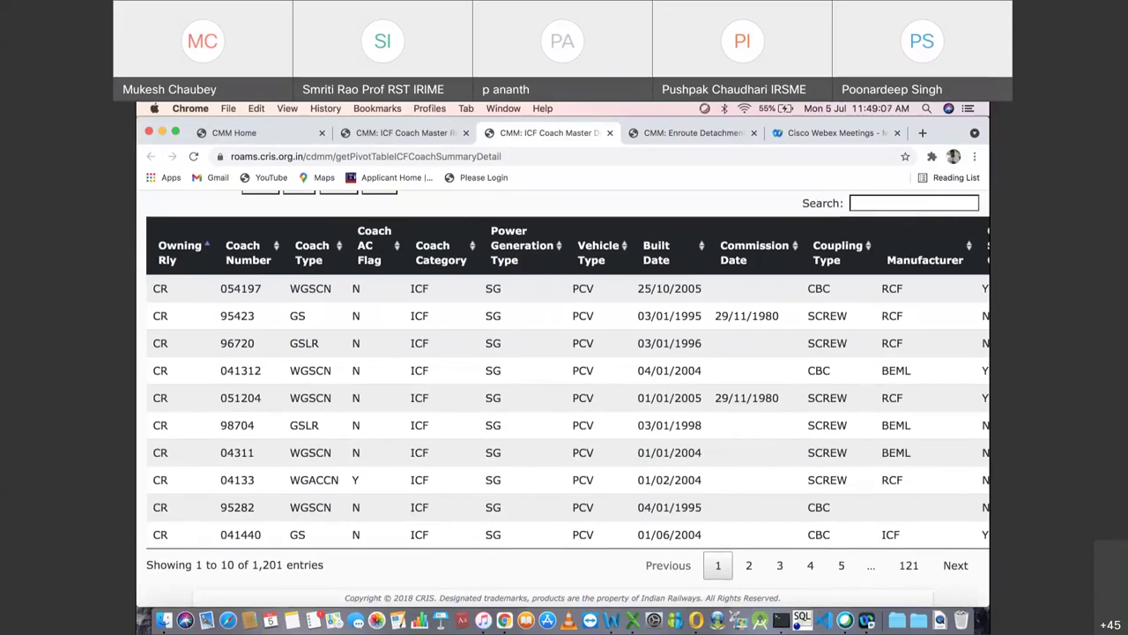
Step: Finish reviewing the CR coach detail report, close the open report pages and return to the CMM home page
{"action": "scroll", "coordinate": [562, 396], "scroll_direction": "right", "scroll_amount": 3}
{"action": "scroll", "coordinate": [562, 397], "scroll_direction": "left", "scroll_amount": 3}
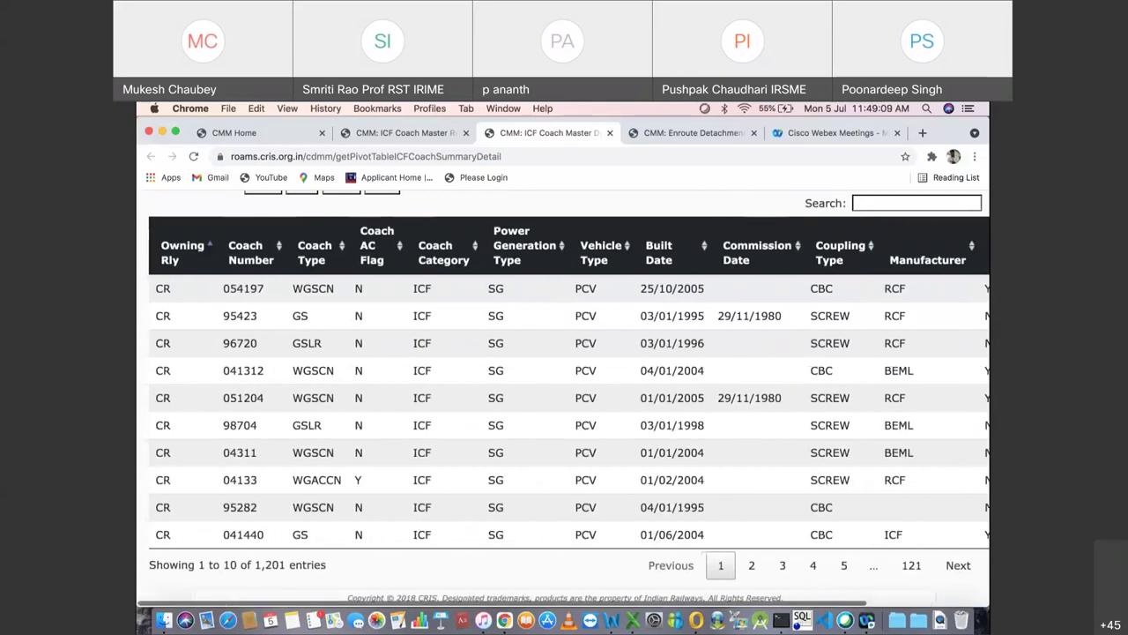
{"action": "scroll", "coordinate": [562, 396], "scroll_direction": "up", "scroll_amount": 4}
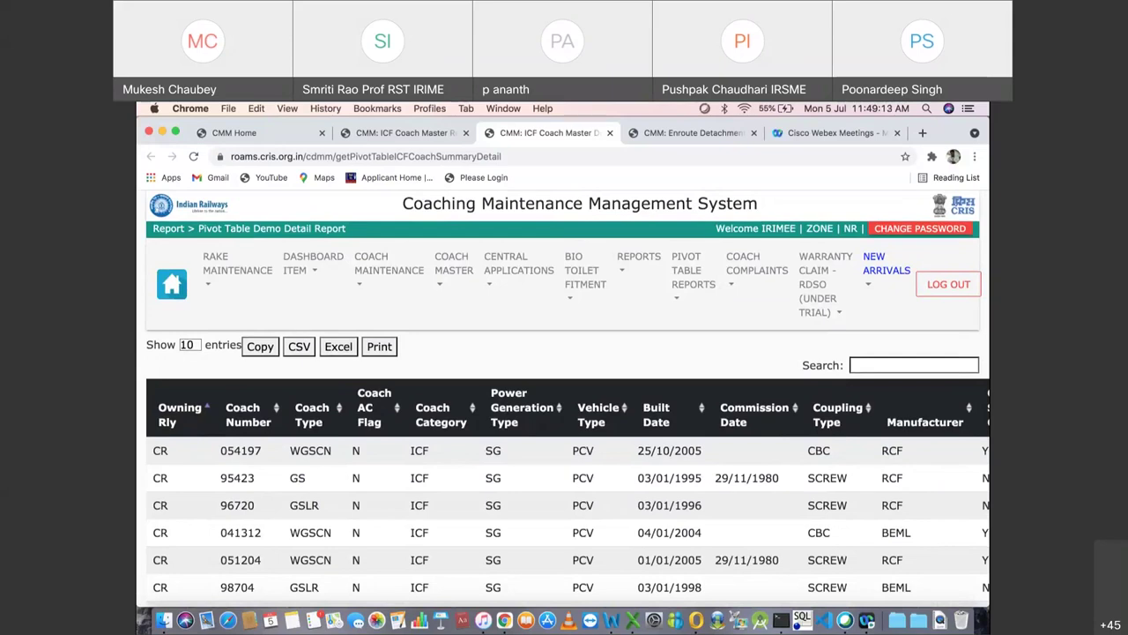
{"action": "scroll", "coordinate": [563, 397], "scroll_direction": "down", "scroll_amount": 3}
{"action": "scroll", "coordinate": [562, 397], "scroll_direction": "up", "scroll_amount": 3}
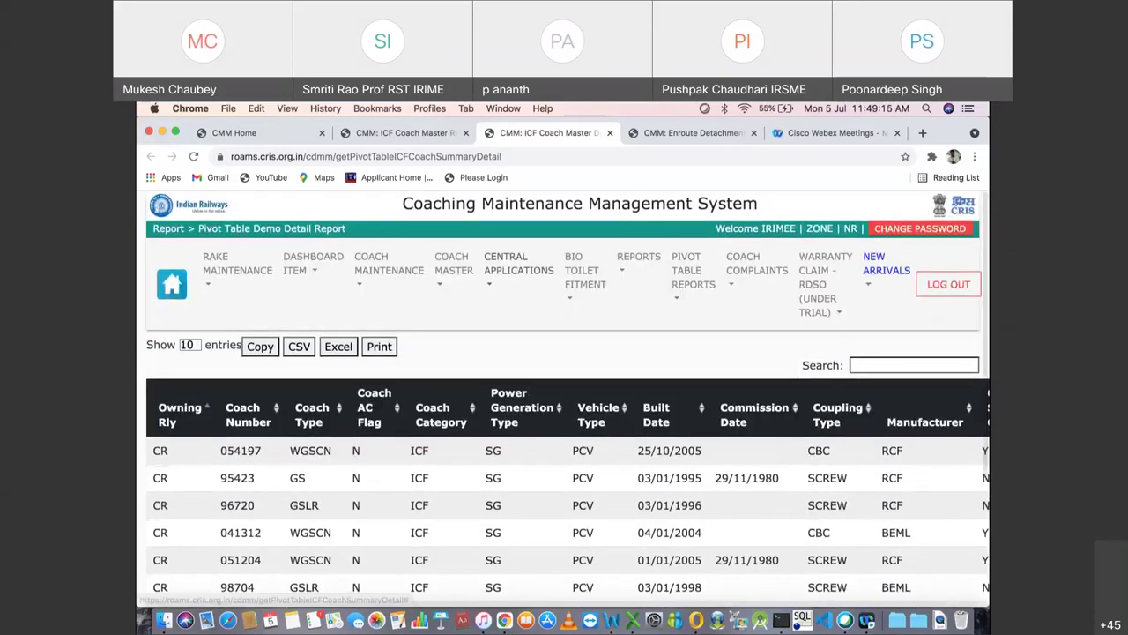
{"action": "left_click", "coordinate": [609, 132]}
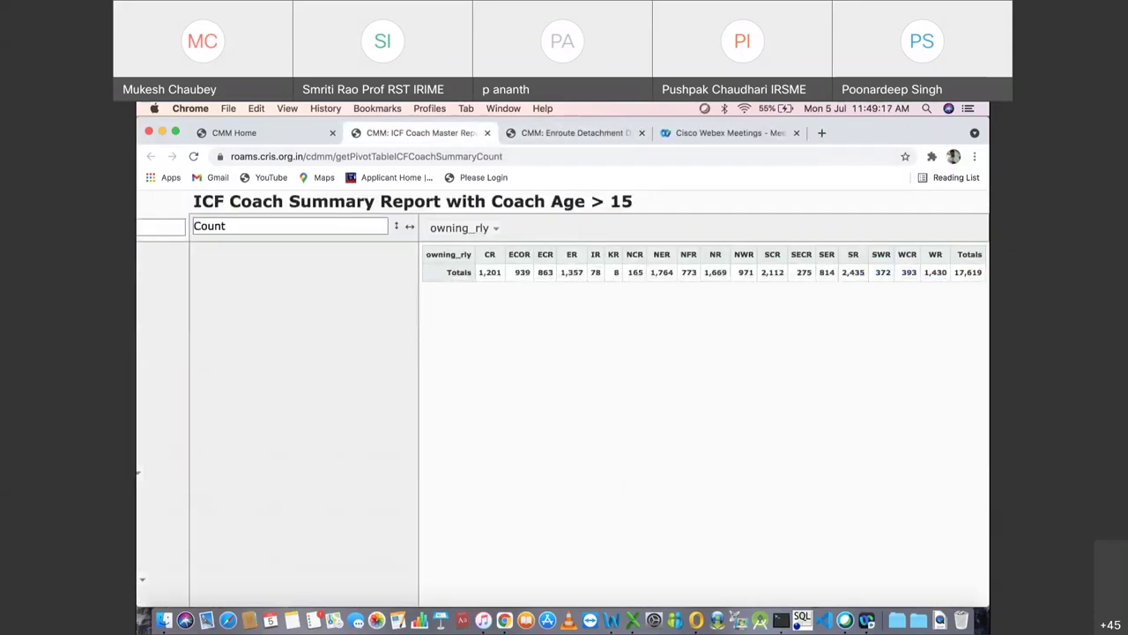
{"action": "scroll", "coordinate": [563, 396], "scroll_direction": "up", "scroll_amount": 1}
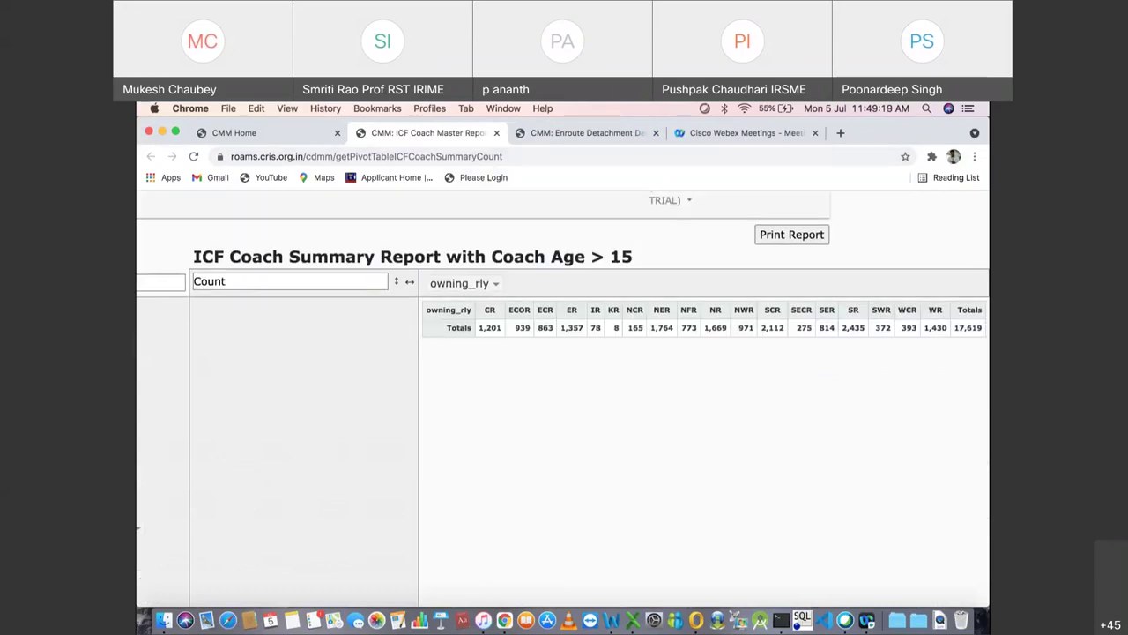
{"action": "left_click", "coordinate": [496, 133]}
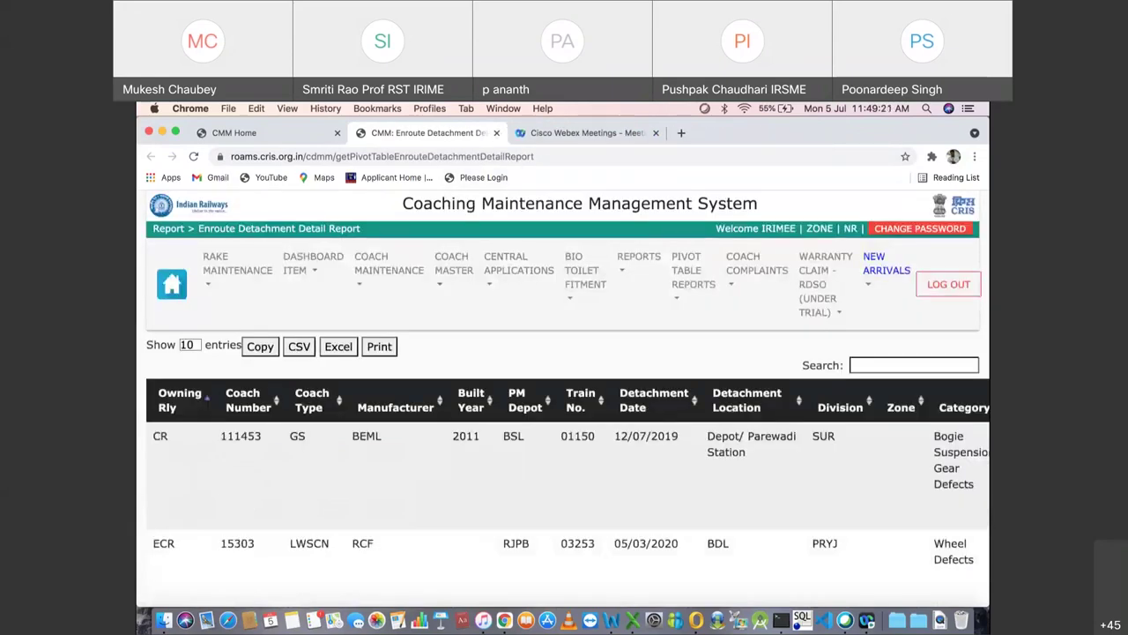
{"action": "left_click", "coordinate": [497, 132]}
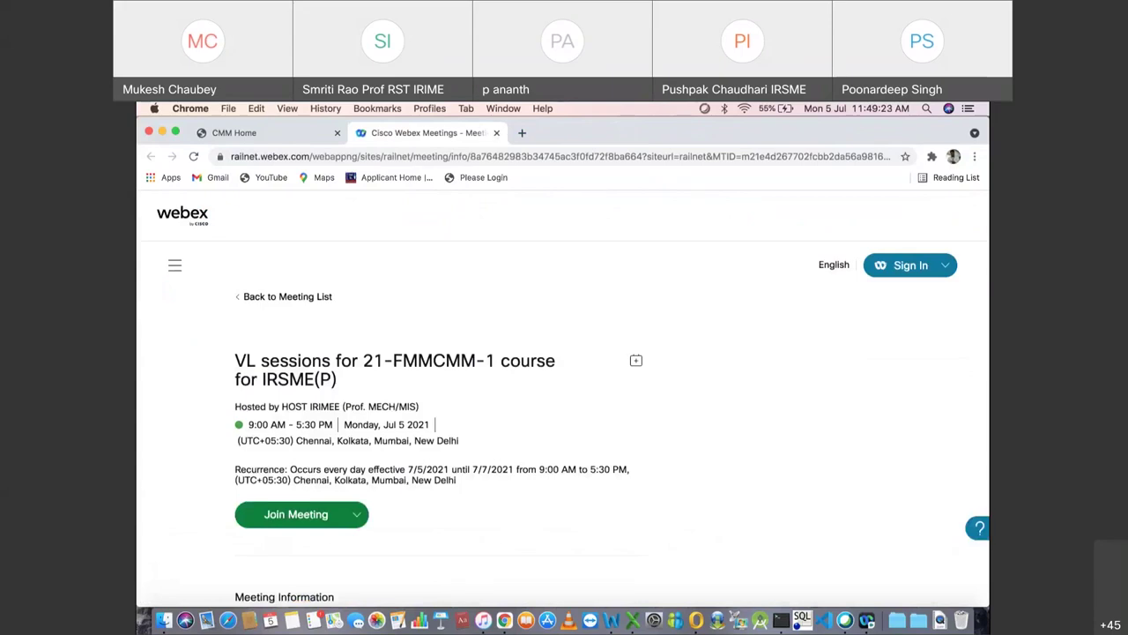
{"action": "left_click", "coordinate": [247, 132]}
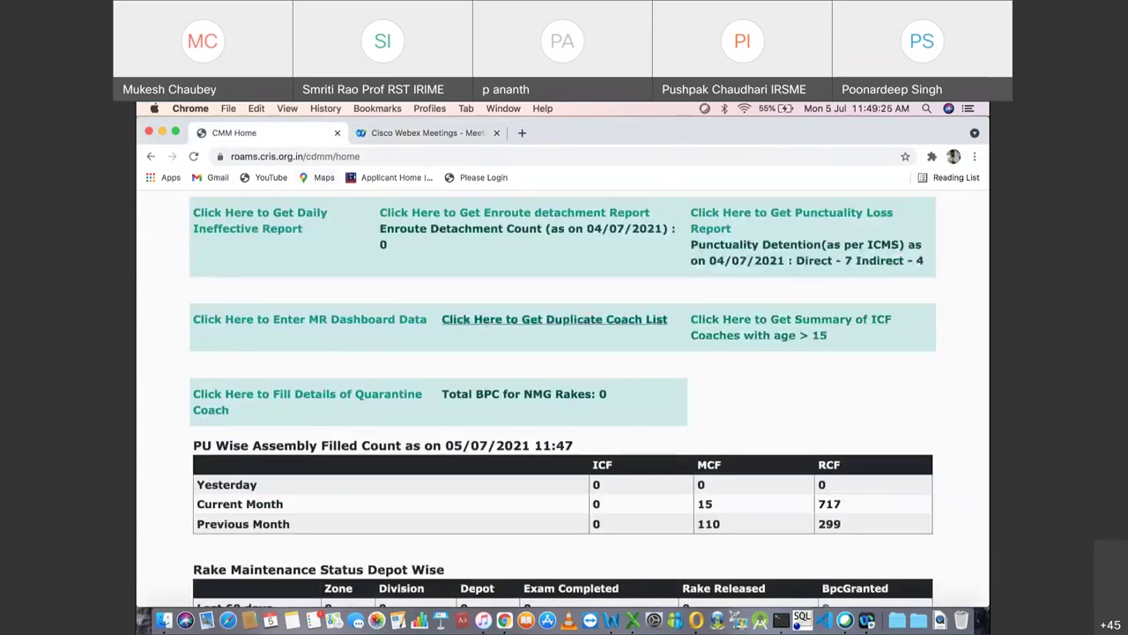
Step: Open the quarantine coach details list from the home page and review the listed coaches
{"action": "scroll", "coordinate": [564, 397], "scroll_direction": "down", "scroll_amount": 2}
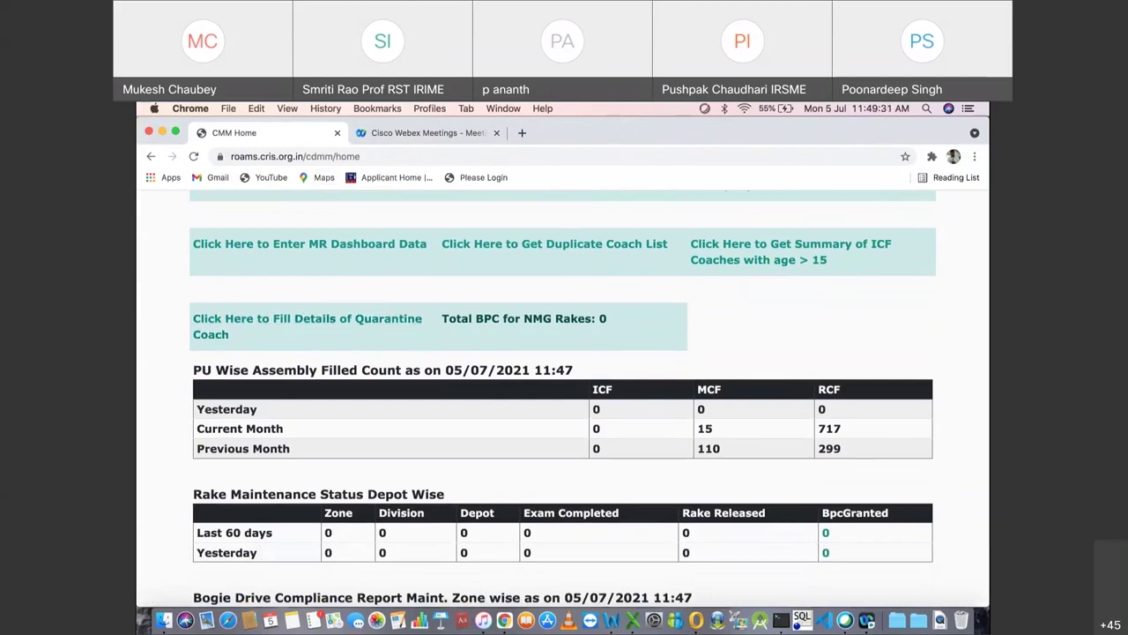
{"action": "left_click", "coordinate": [308, 319]}
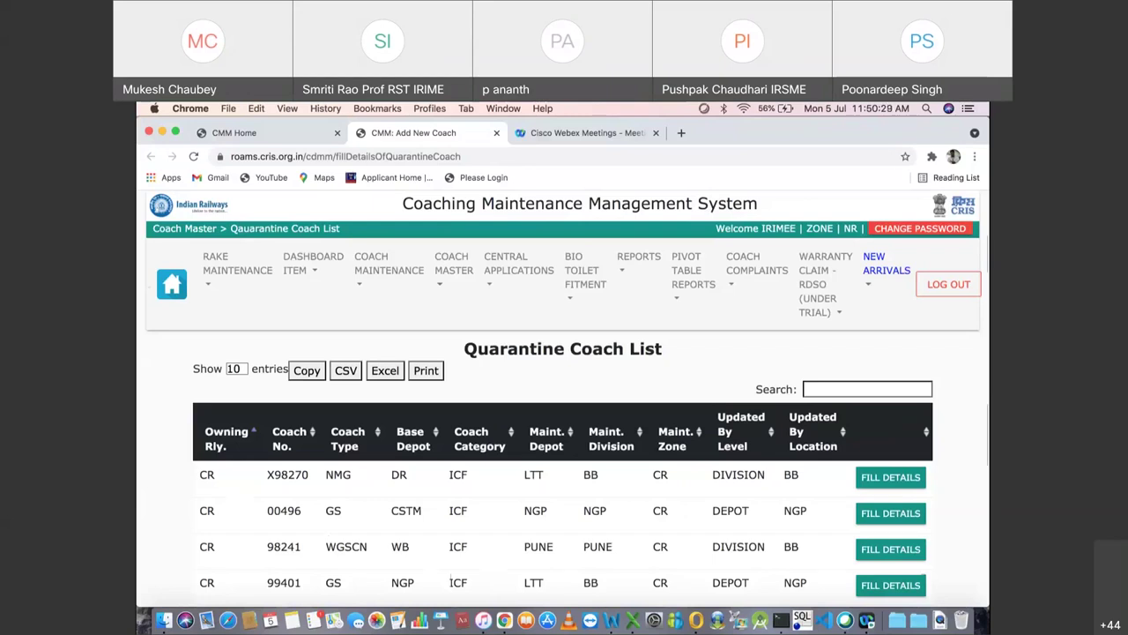
{"action": "scroll", "coordinate": [564, 397], "scroll_direction": "down", "scroll_amount": 5}
{"action": "scroll", "coordinate": [564, 397], "scroll_direction": "down", "scroll_amount": 1}
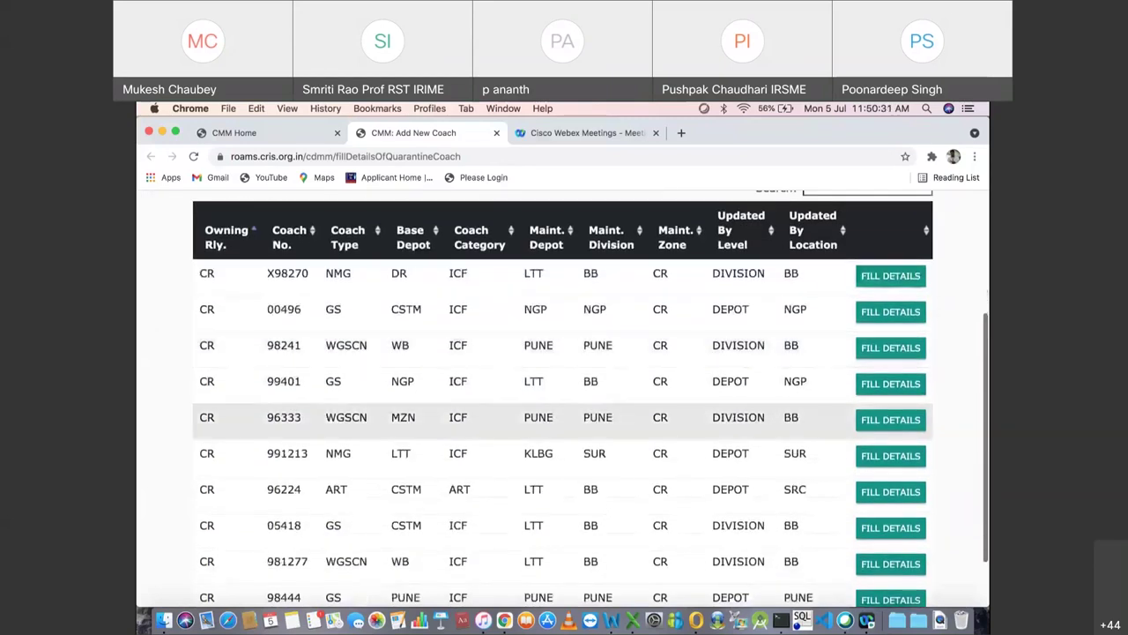
{"action": "scroll", "coordinate": [564, 397], "scroll_direction": "down", "scroll_amount": 2}
{"action": "scroll", "coordinate": [564, 396], "scroll_direction": "up", "scroll_amount": 3}
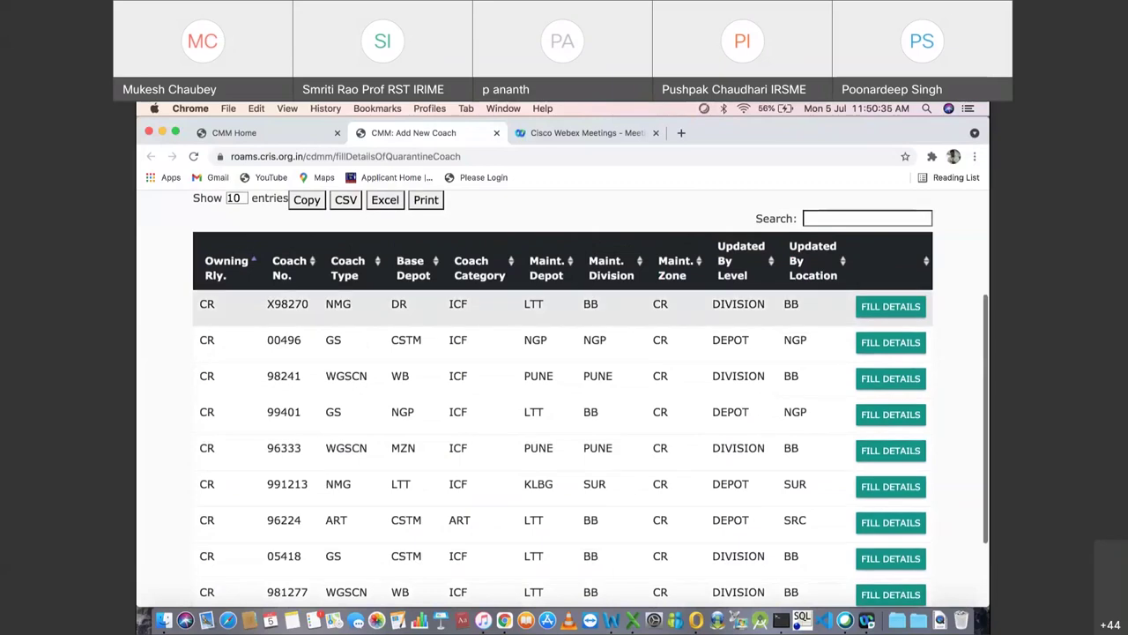
{"action": "scroll", "coordinate": [564, 396], "scroll_direction": "down", "scroll_amount": 2}
{"action": "scroll", "coordinate": [565, 396], "scroll_direction": "down", "scroll_amount": 1}
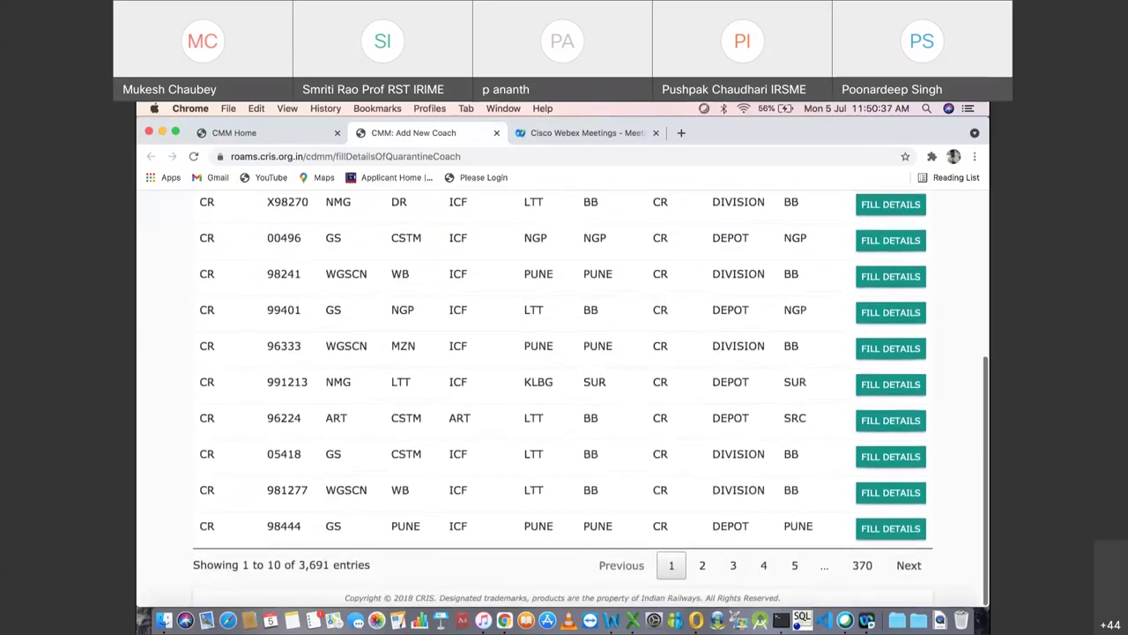
Step: Examine the date, text and number fields in the quarantine field details form of CR coach X98270, then close it without saving
{"action": "left_click", "coordinate": [890, 204]}
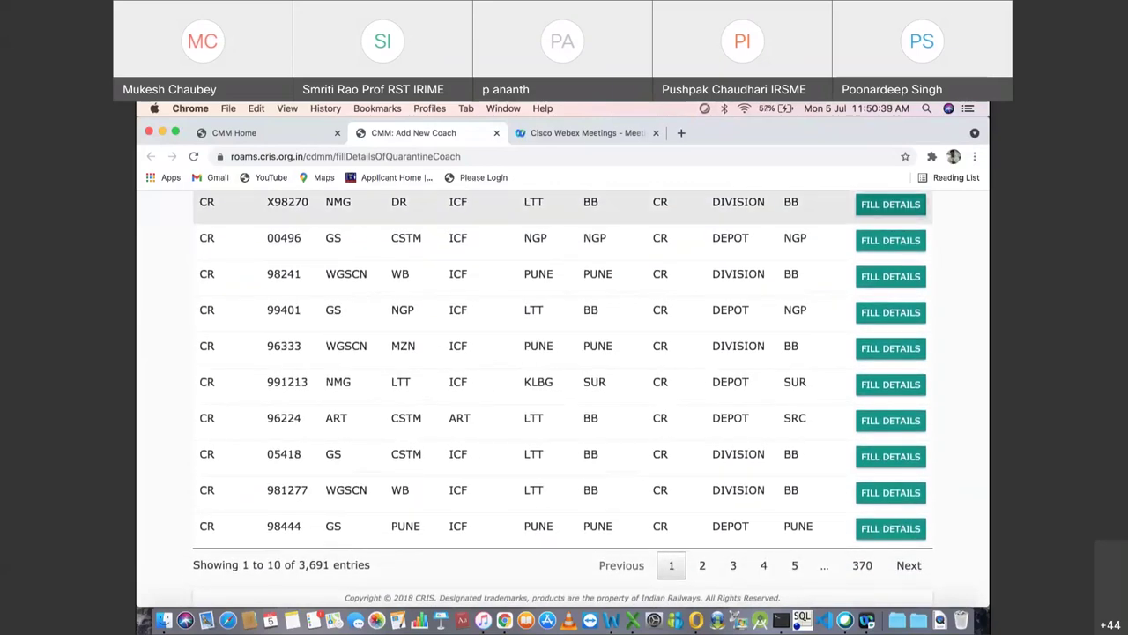
{"action": "scroll", "coordinate": [564, 396], "scroll_direction": "down", "scroll_amount": 3}
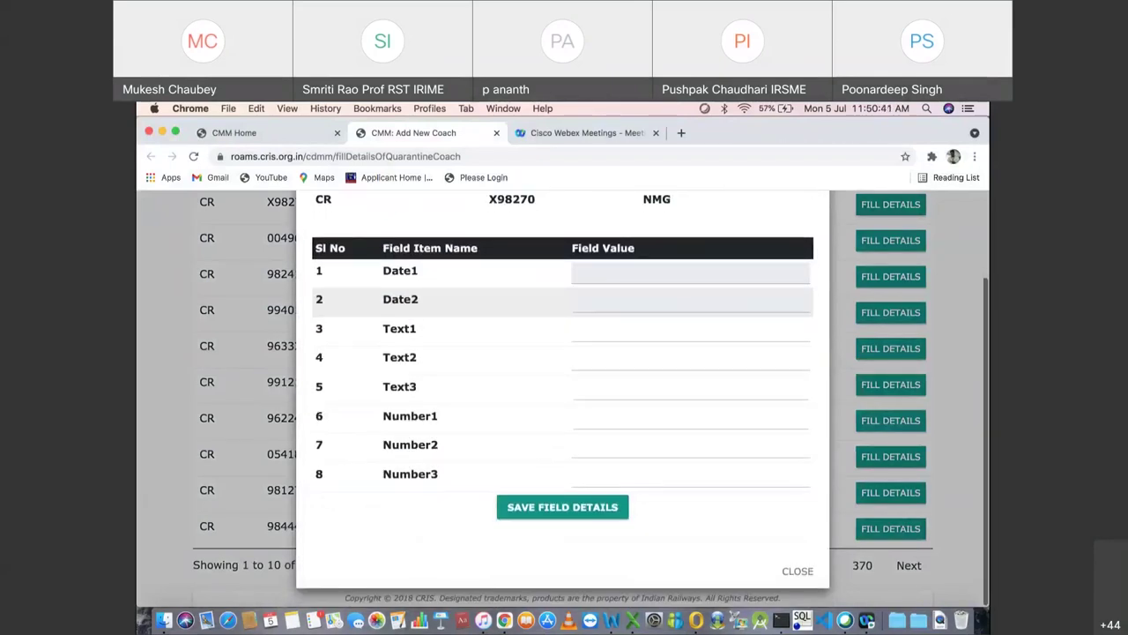
{"action": "scroll", "coordinate": [564, 397], "scroll_direction": "up", "scroll_amount": 2}
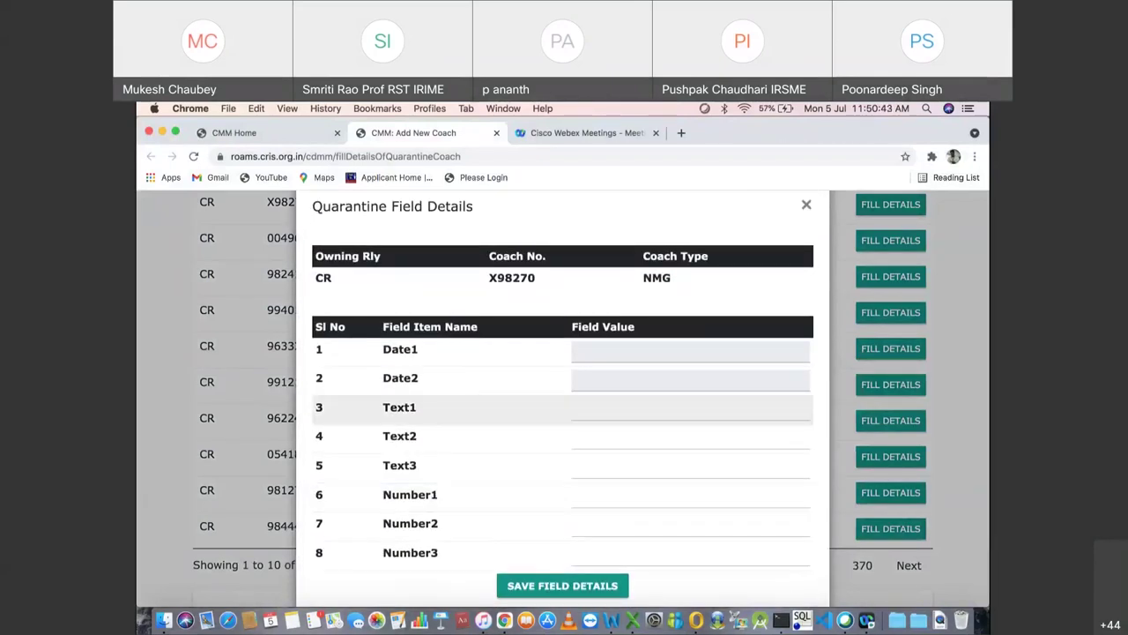
{"action": "scroll", "coordinate": [565, 397], "scroll_direction": "up", "scroll_amount": 1}
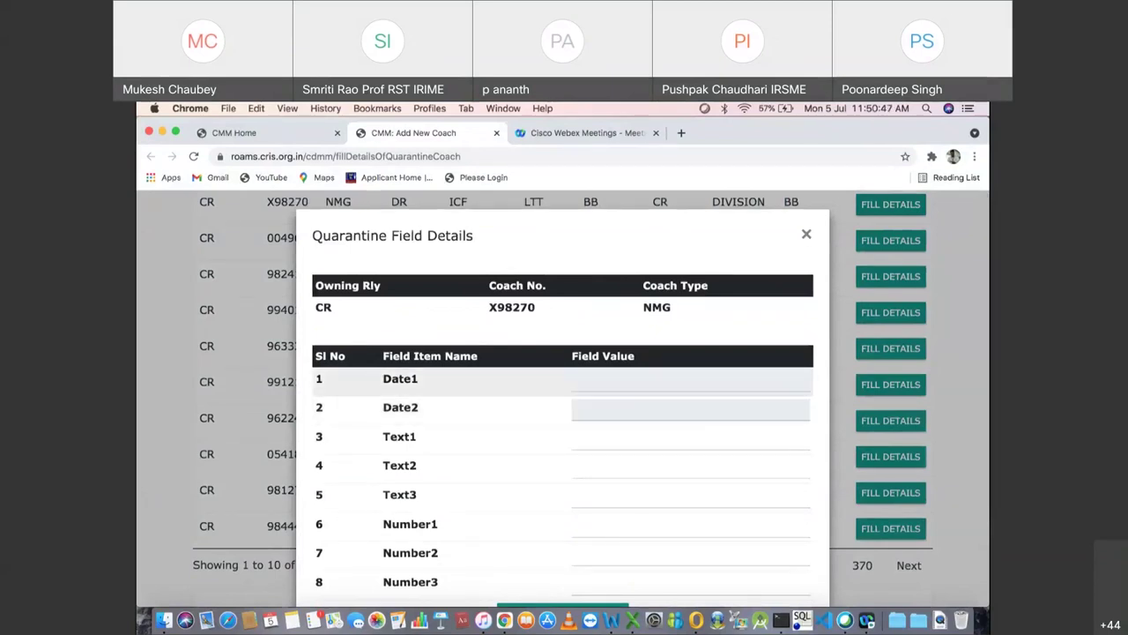
{"action": "left_click", "coordinate": [690, 380]}
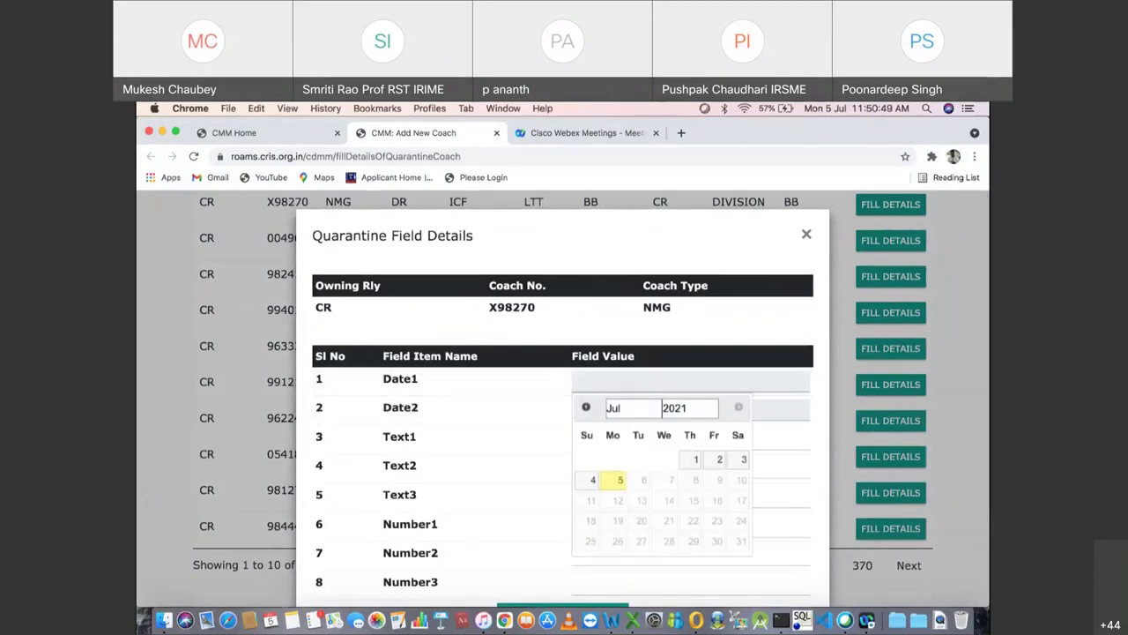
{"action": "key", "text": "Escape"}
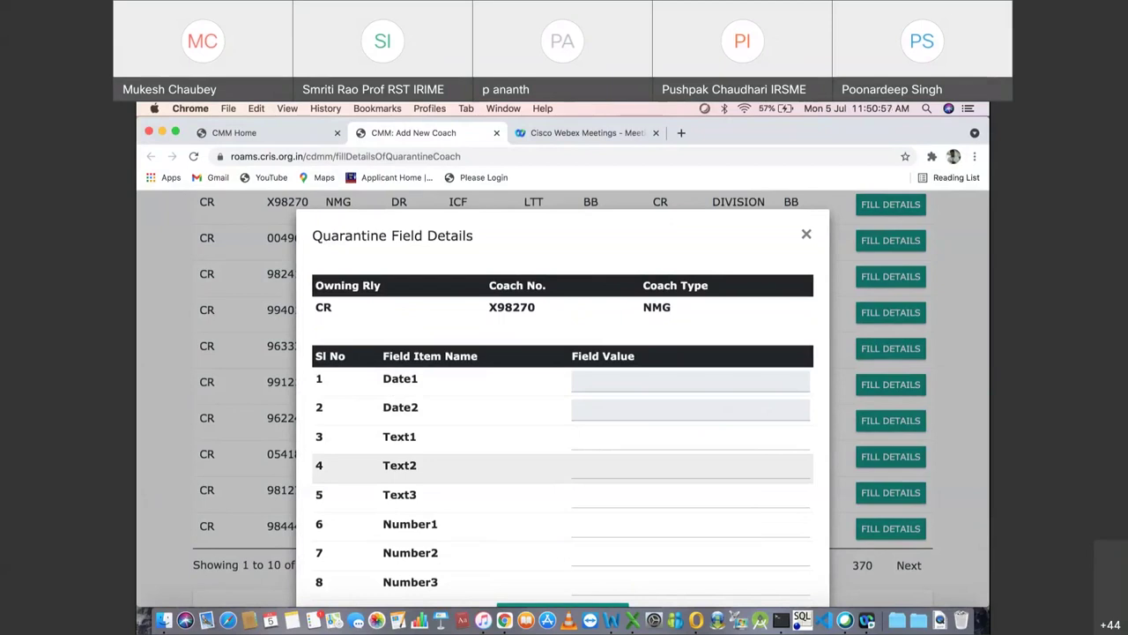
{"action": "scroll", "coordinate": [563, 464], "scroll_direction": "down", "scroll_amount": 3}
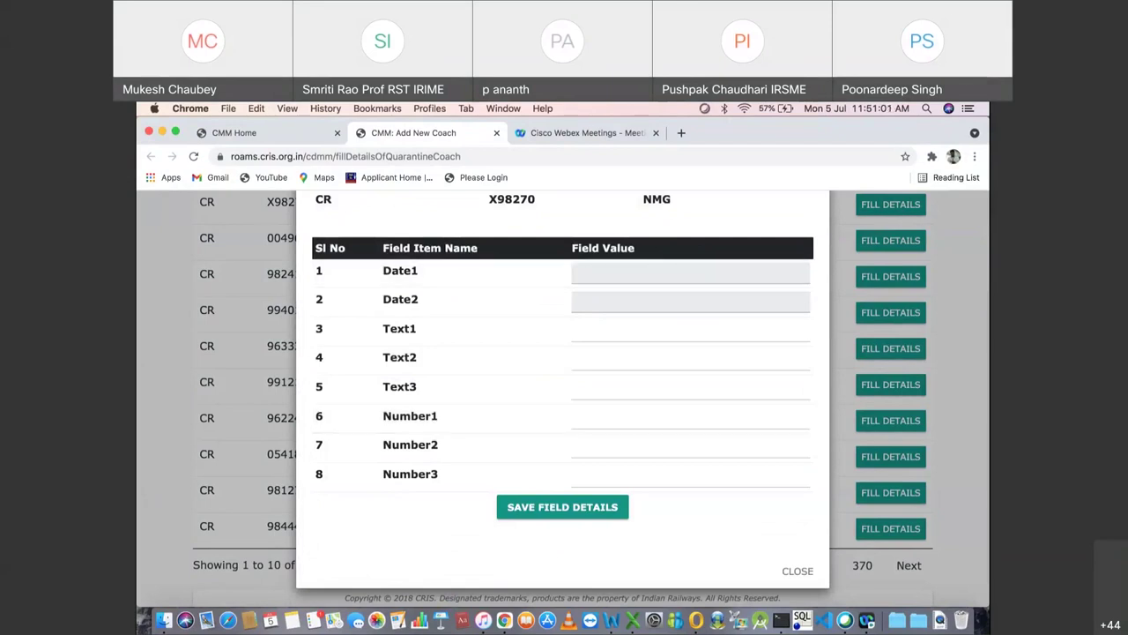
{"action": "scroll", "coordinate": [563, 397], "scroll_direction": "up", "scroll_amount": 3}
{"action": "key", "text": "Escape"}
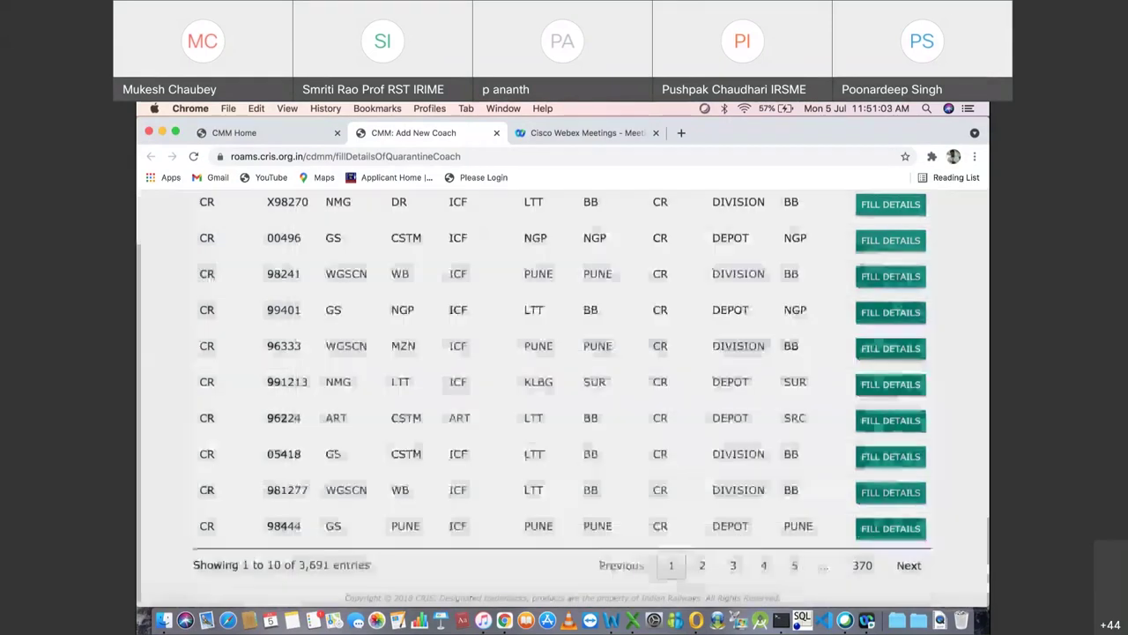
Step: Return to the home page and open the SCR coach list from the Quarantine Coach Status Count table
{"action": "scroll", "coordinate": [593, 291], "scroll_direction": "up", "scroll_amount": 5}
{"action": "scroll", "coordinate": [172, 284], "scroll_direction": "down", "scroll_amount": 1}
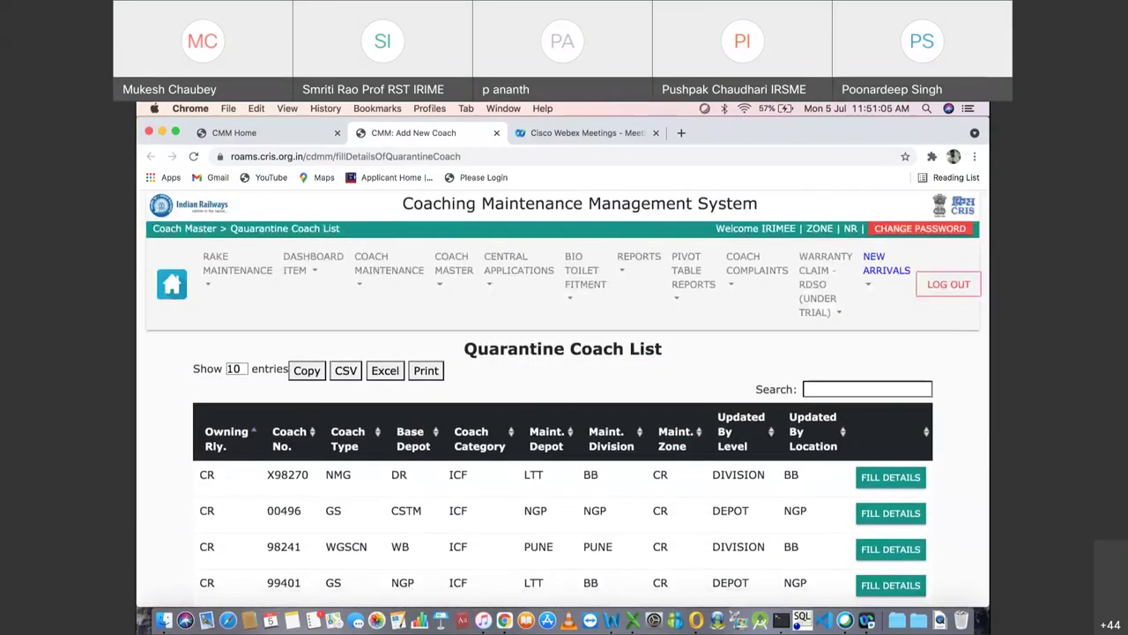
{"action": "left_click", "coordinate": [172, 284]}
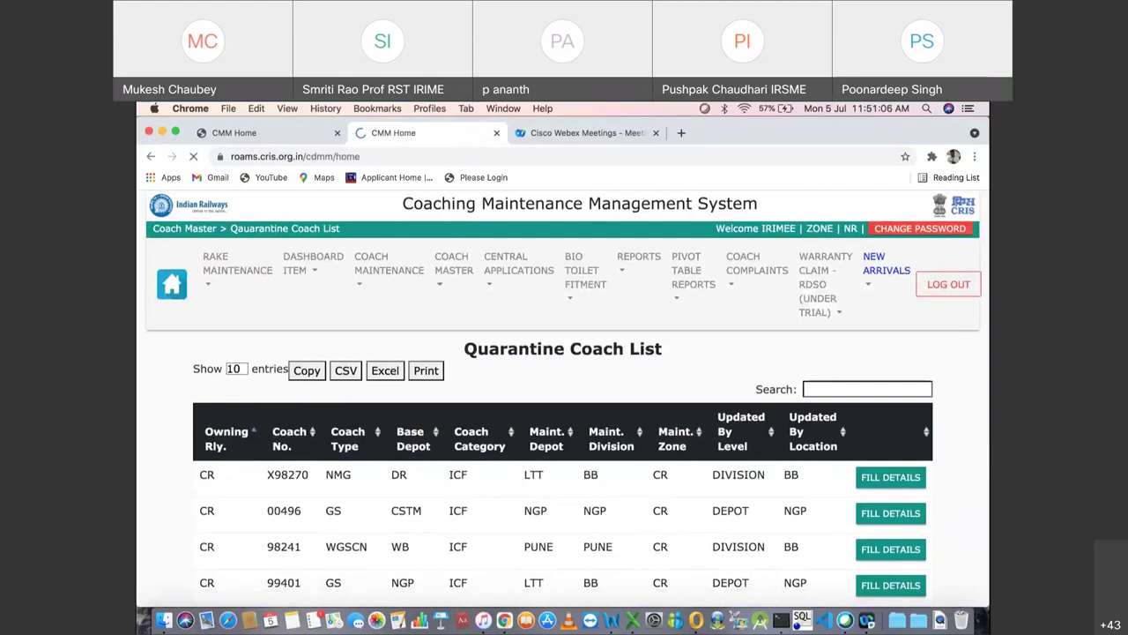
{"action": "scroll", "coordinate": [562, 397], "scroll_direction": "down", "scroll_amount": 5}
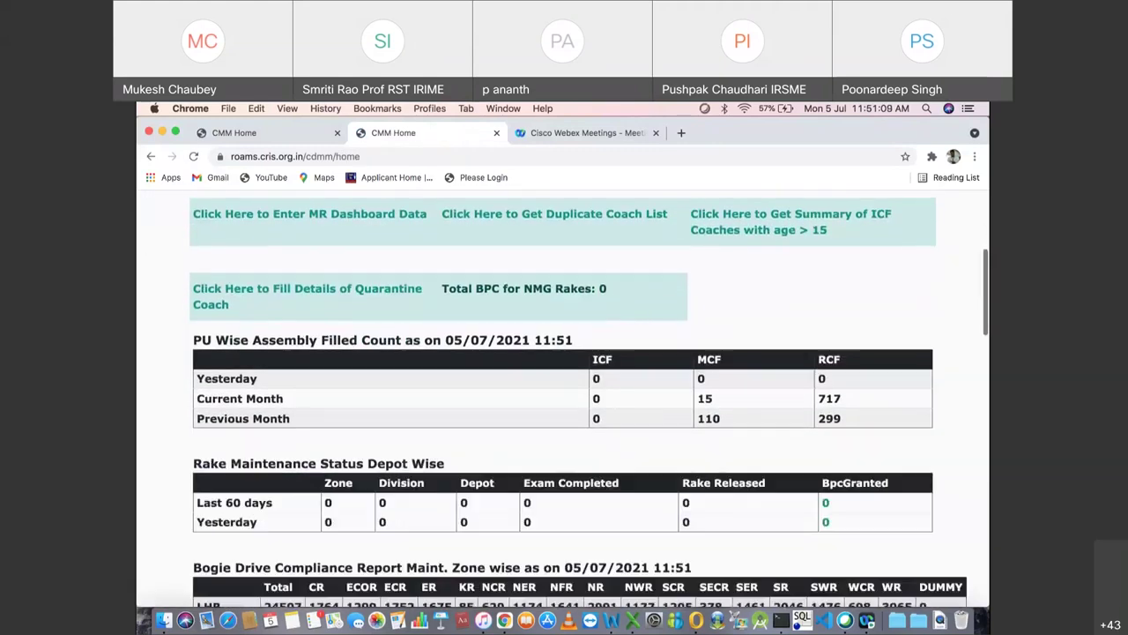
{"action": "scroll", "coordinate": [562, 397], "scroll_direction": "down", "scroll_amount": 4}
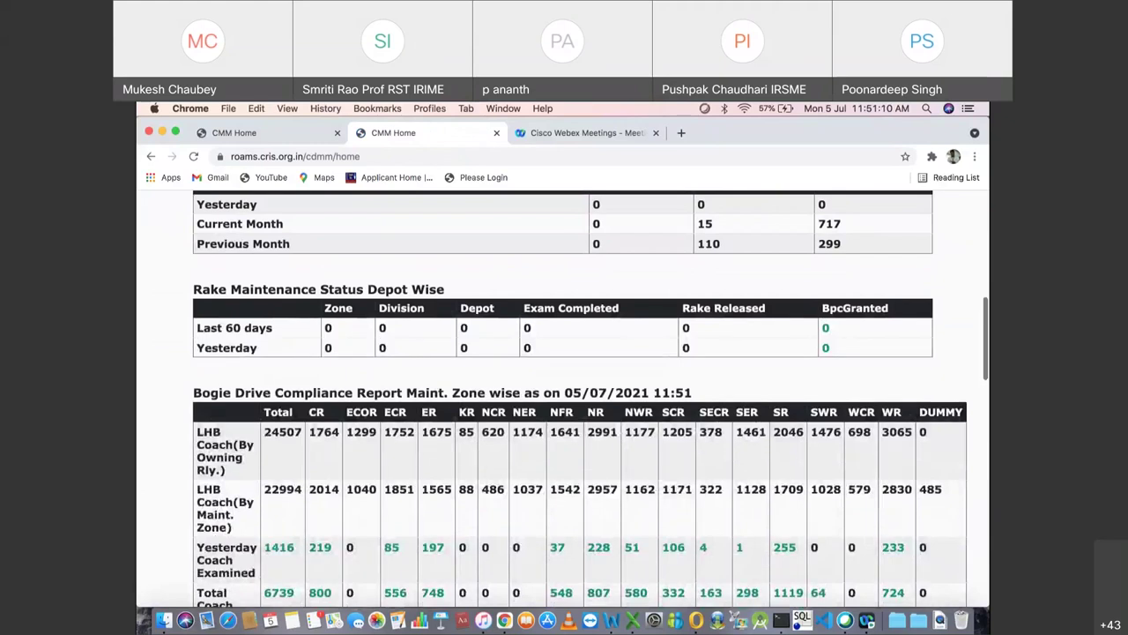
{"action": "scroll", "coordinate": [562, 397], "scroll_direction": "down", "scroll_amount": 10}
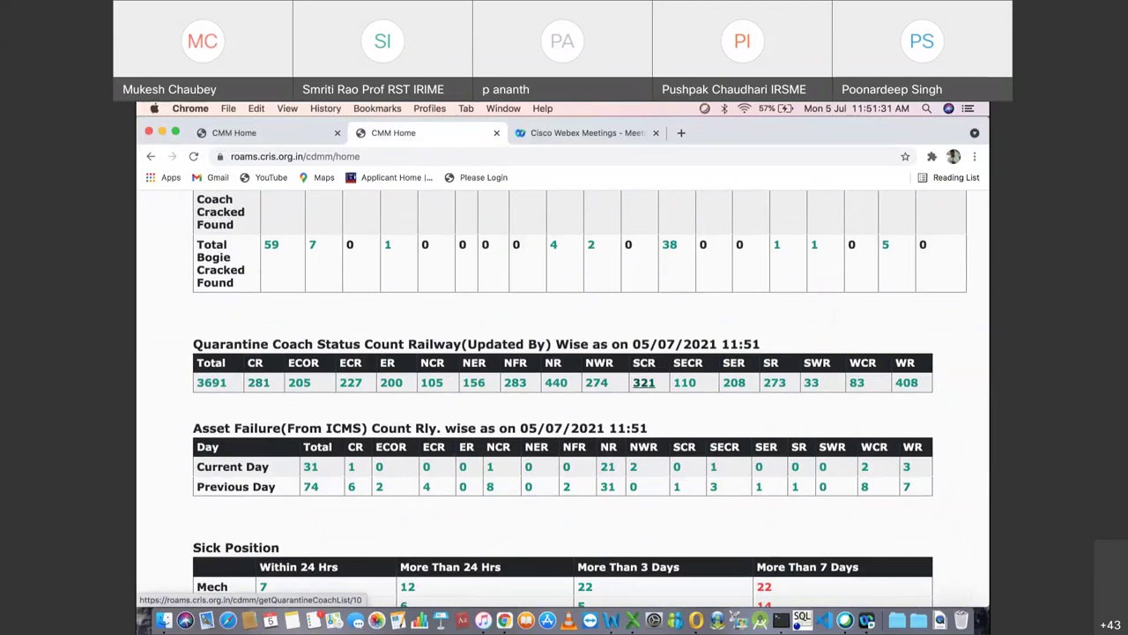
{"action": "left_click", "coordinate": [644, 383]}
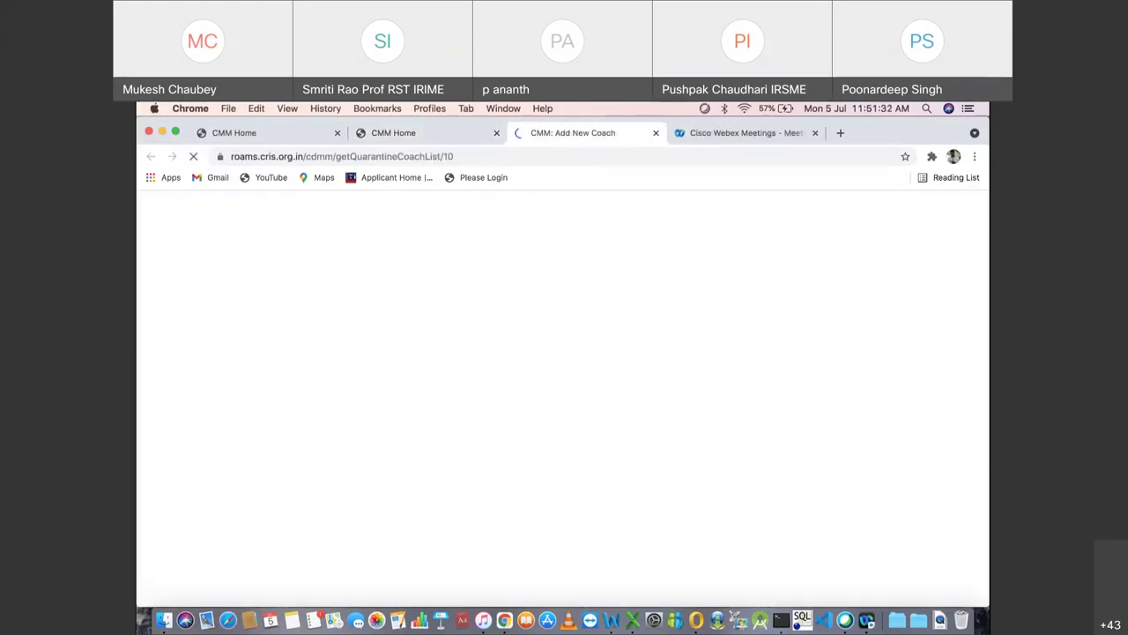
Step: Review the depot, division, zone and updated-by columns of the SCR quarantine coach list and close the list
{"action": "scroll", "coordinate": [564, 397], "scroll_direction": "down", "scroll_amount": 5}
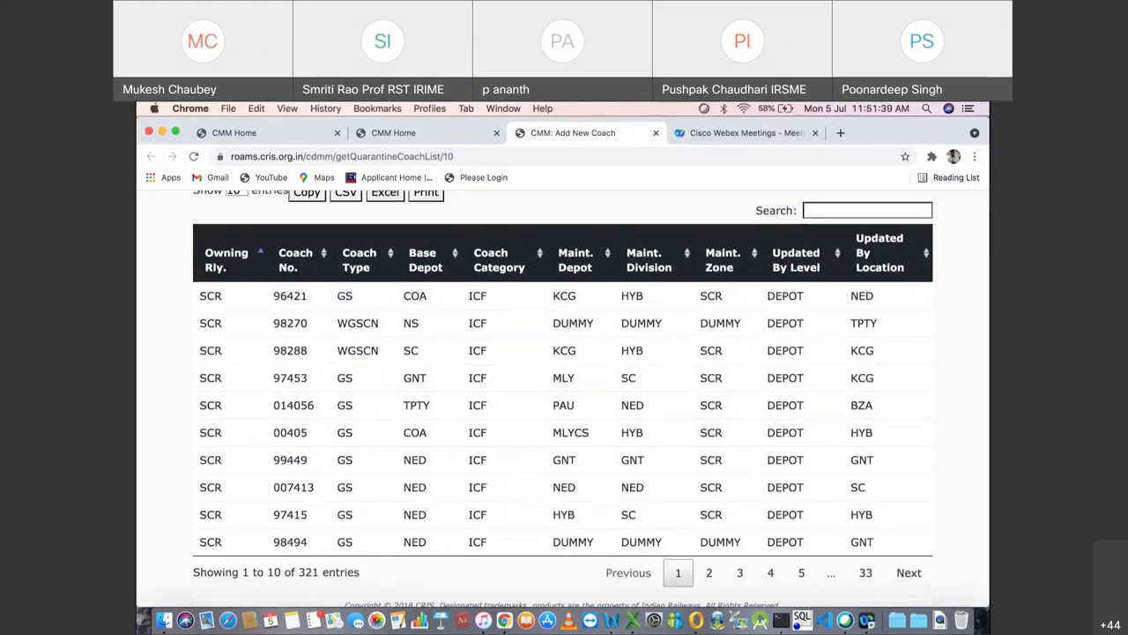
{"action": "scroll", "coordinate": [564, 396], "scroll_direction": "down", "scroll_amount": 1}
{"action": "scroll", "coordinate": [564, 397], "scroll_direction": "up", "scroll_amount": 2}
{"action": "scroll", "coordinate": [564, 397], "scroll_direction": "down", "scroll_amount": 2}
{"action": "scroll", "coordinate": [564, 397], "scroll_direction": "up", "scroll_amount": 3}
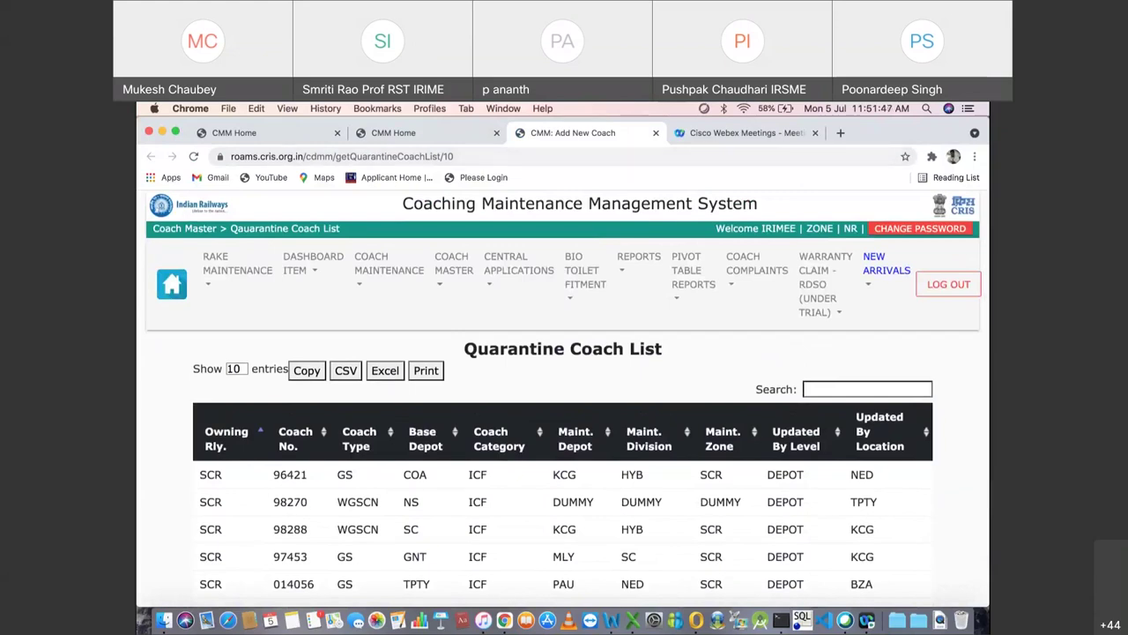
{"action": "scroll", "coordinate": [564, 397], "scroll_direction": "down", "scroll_amount": 4}
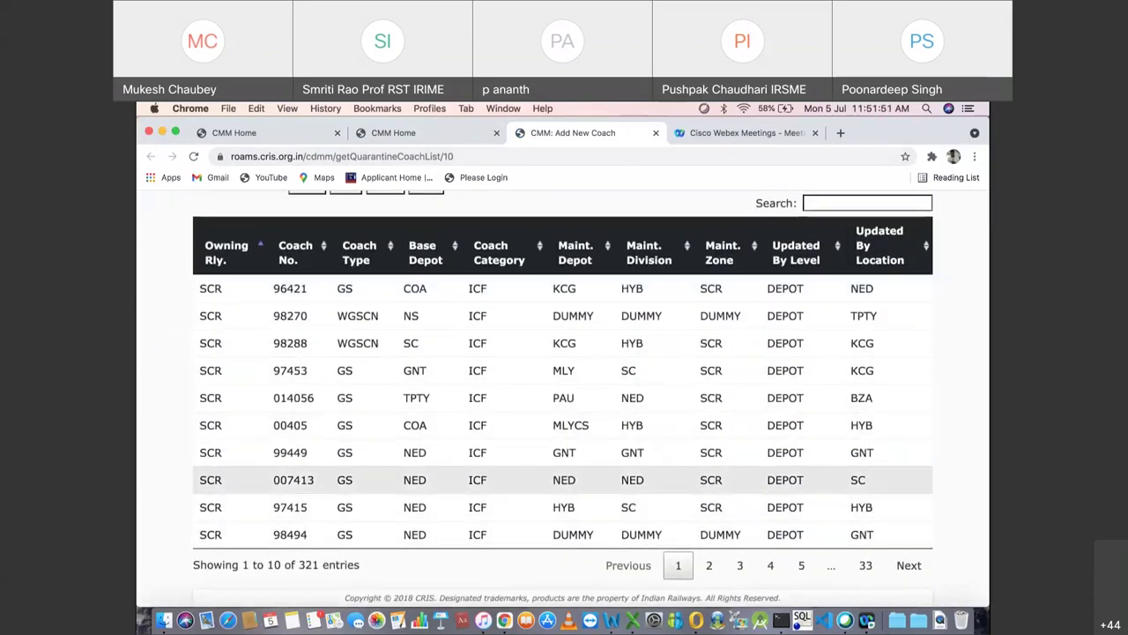
{"action": "scroll", "coordinate": [564, 397], "scroll_direction": "up", "scroll_amount": 3}
{"action": "left_click", "coordinate": [656, 132]}
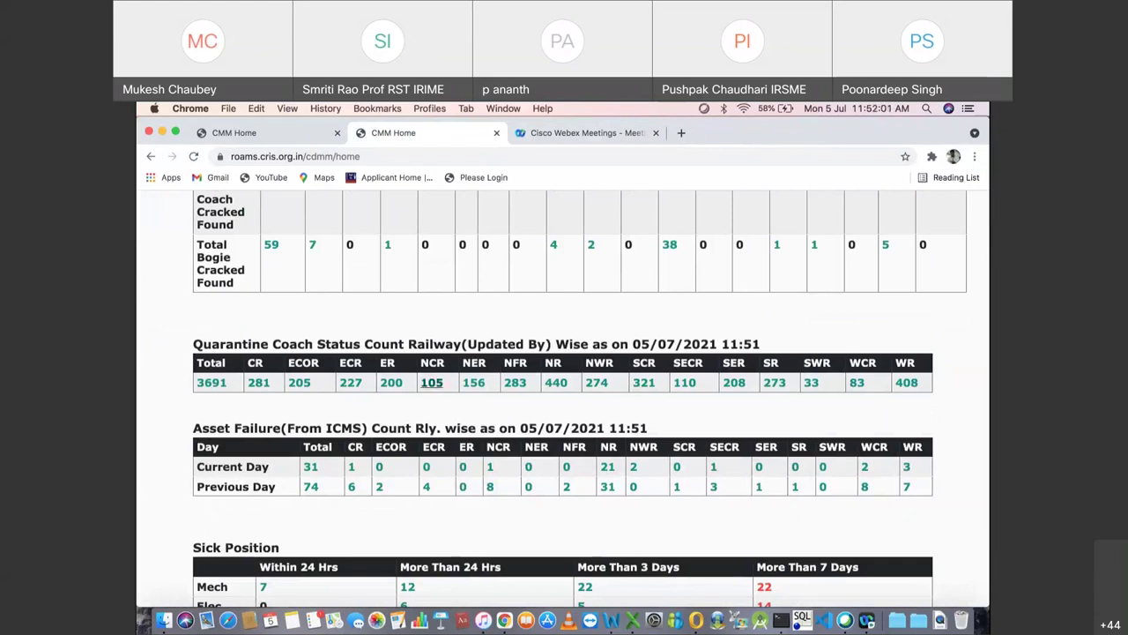
Step: Review the home page sections from the quarantine and asset failure counts up to the MR Dashboard, duplicate coach and ICF coach links
{"action": "scroll", "coordinate": [565, 396], "scroll_direction": "up", "scroll_amount": 5}
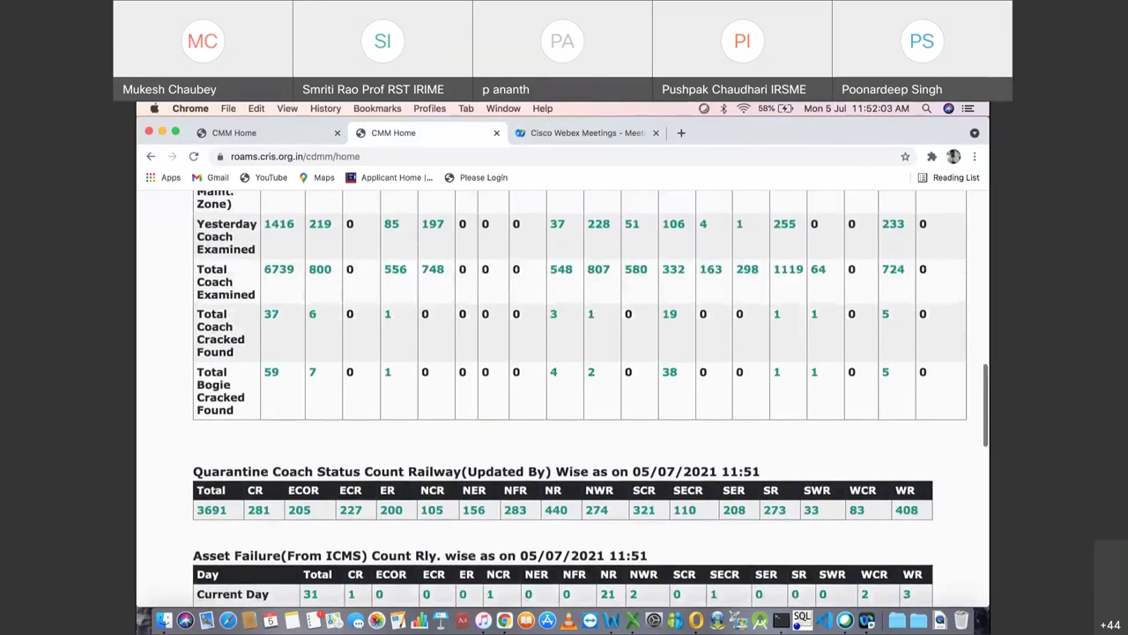
{"action": "scroll", "coordinate": [564, 396], "scroll_direction": "up", "scroll_amount": 6}
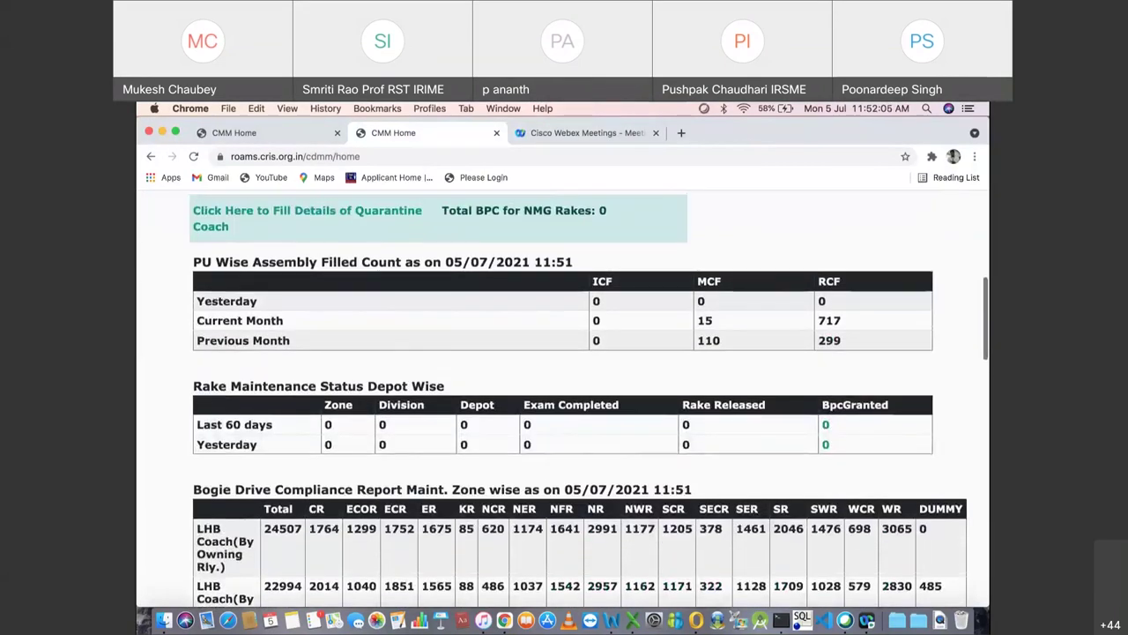
{"action": "scroll", "coordinate": [564, 396], "scroll_direction": "up", "scroll_amount": 2}
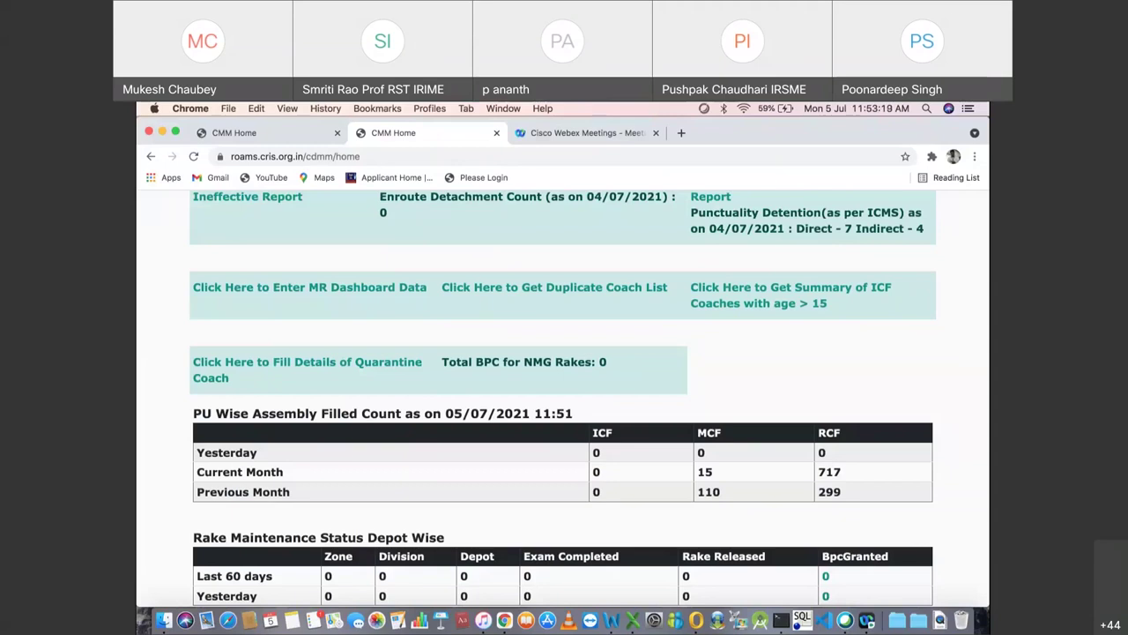
{"action": "scroll", "coordinate": [565, 397], "scroll_direction": "down", "scroll_amount": 10}
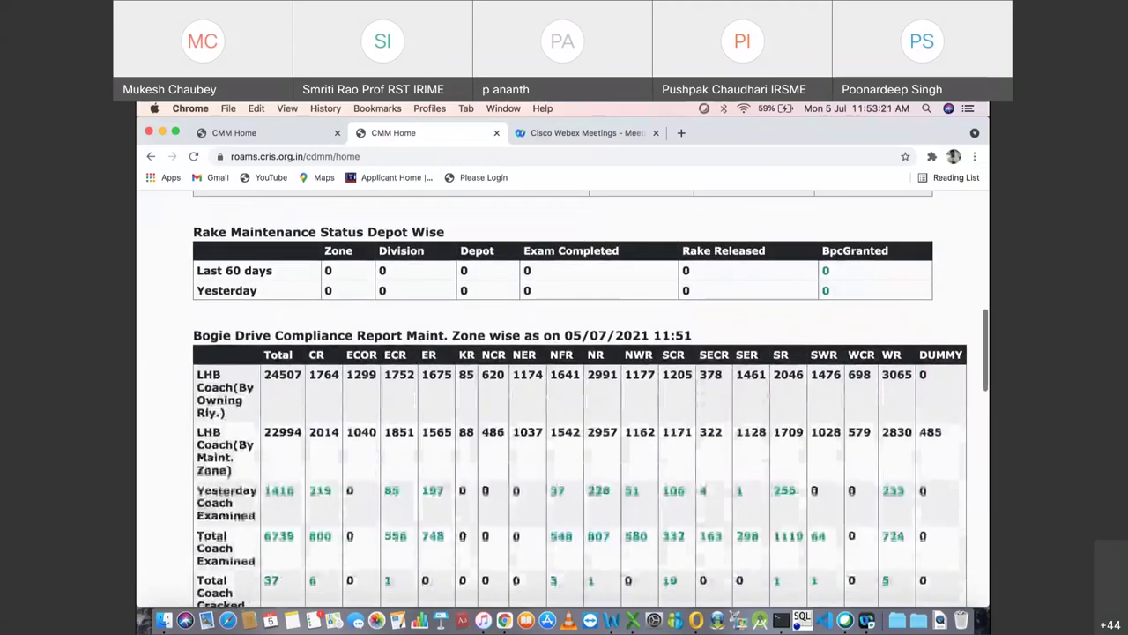
{"action": "scroll", "coordinate": [564, 397], "scroll_direction": "down", "scroll_amount": 1}
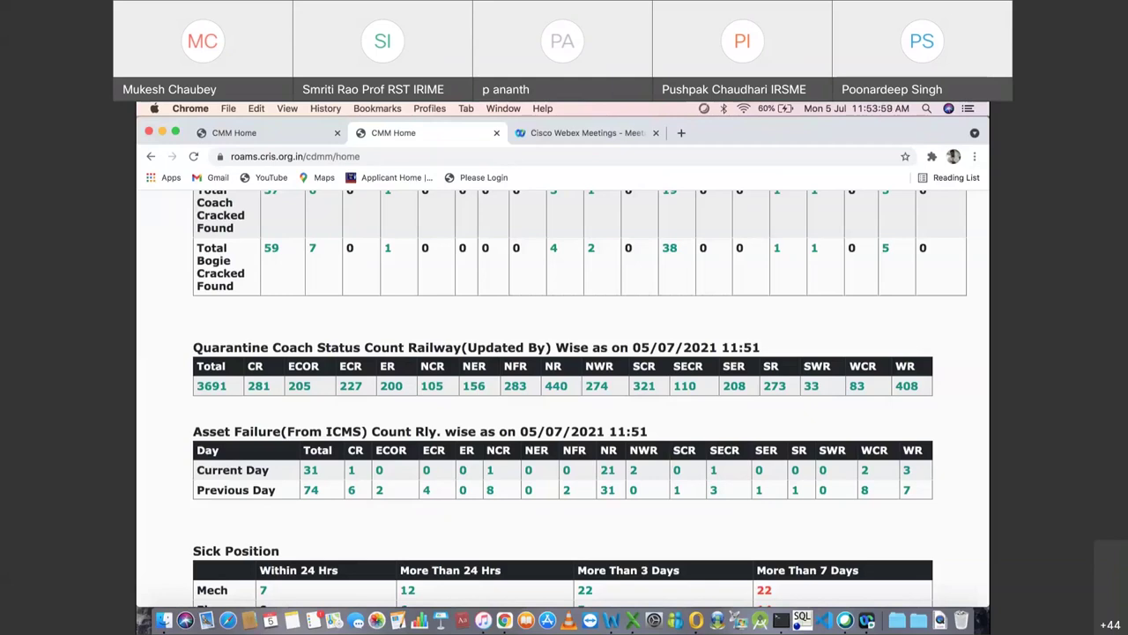
{"action": "scroll", "coordinate": [580, 398], "scroll_direction": "up", "scroll_amount": 2}
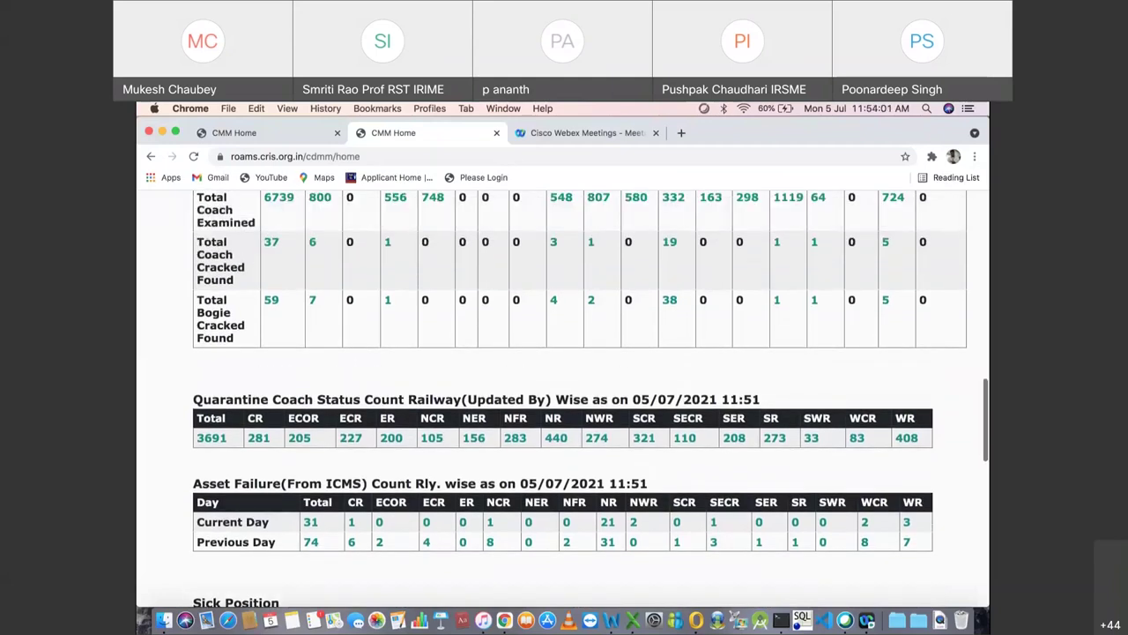
{"action": "scroll", "coordinate": [580, 399], "scroll_direction": "up", "scroll_amount": 2}
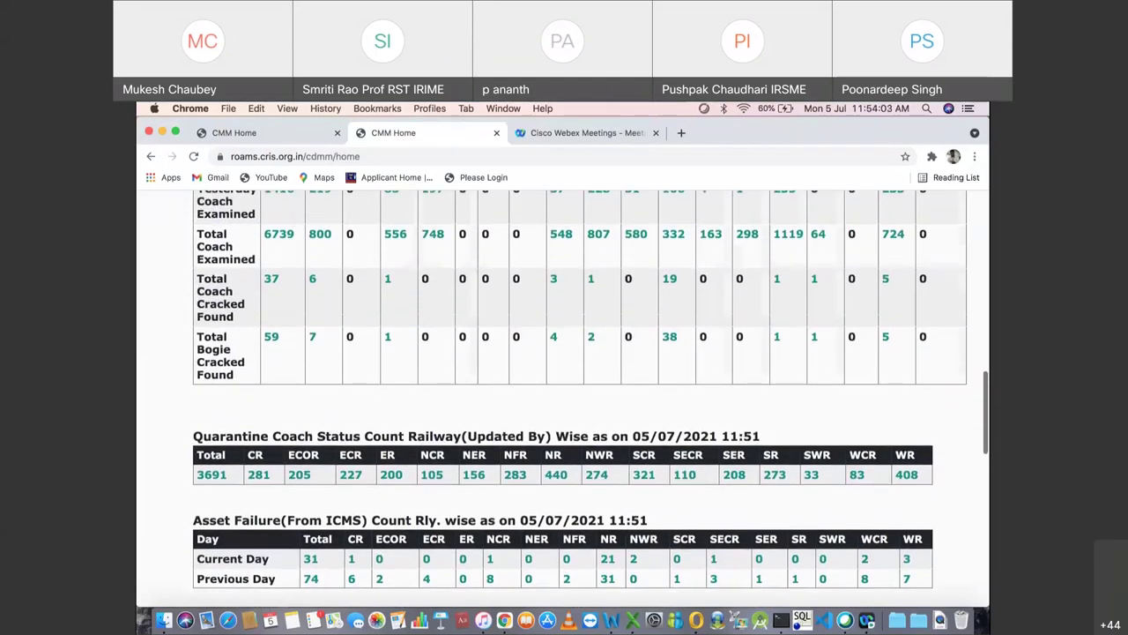
{"action": "scroll", "coordinate": [580, 398], "scroll_direction": "up", "scroll_amount": 5}
{"action": "scroll", "coordinate": [580, 398], "scroll_direction": "up", "scroll_amount": 3}
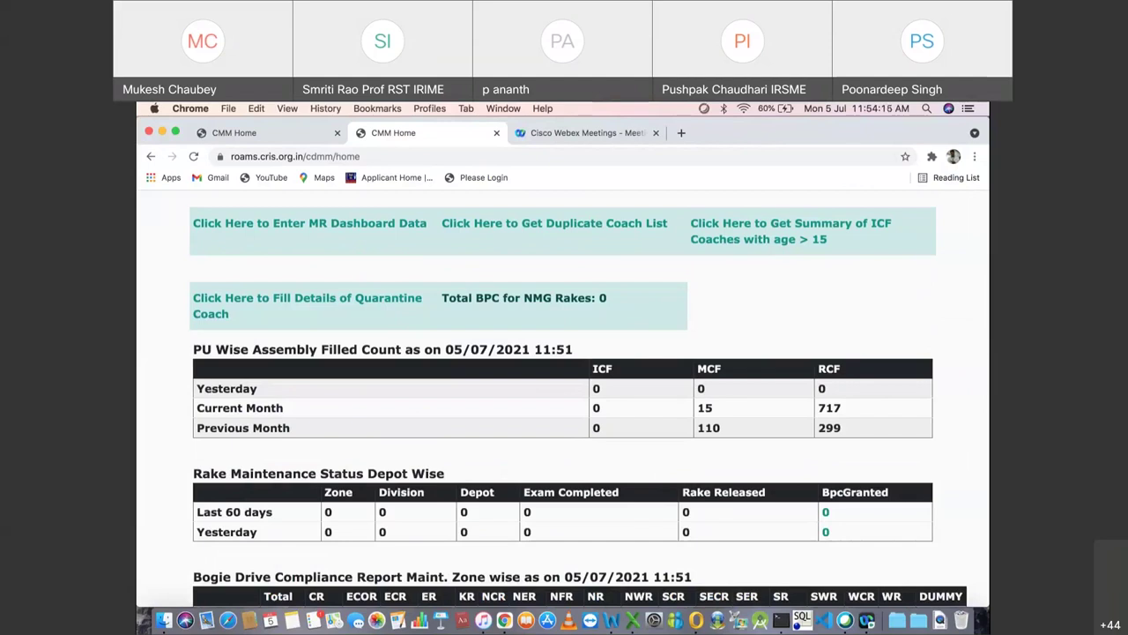
{"action": "scroll", "coordinate": [563, 397], "scroll_direction": "up", "scroll_amount": 3}
{"action": "scroll", "coordinate": [563, 396], "scroll_direction": "down", "scroll_amount": 3}
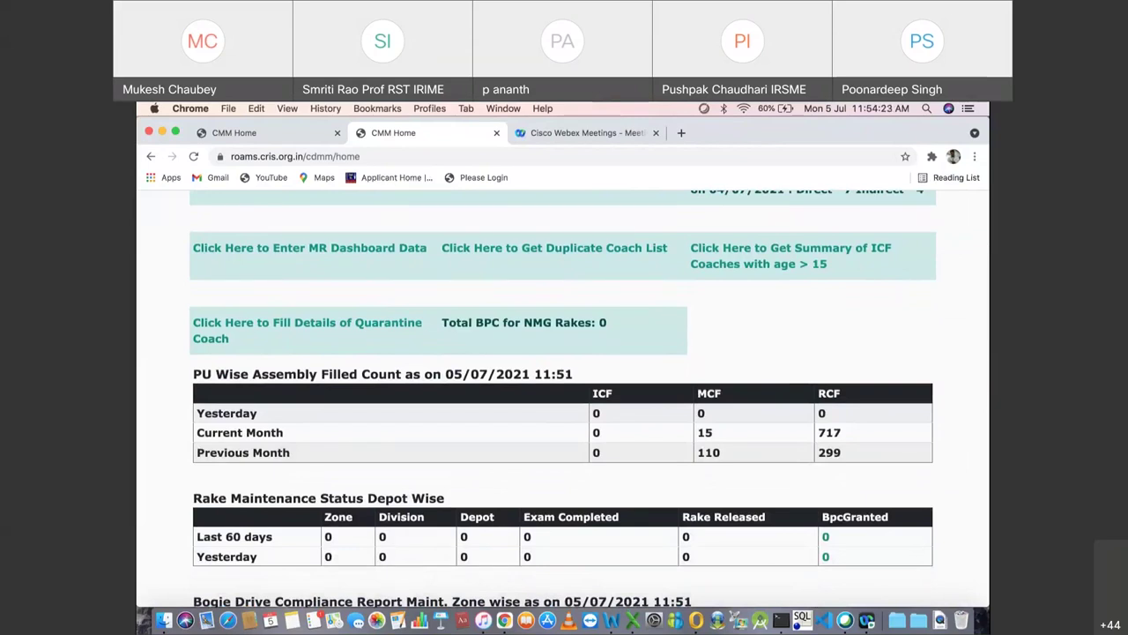
Step: Examine the PU Wise Assembly Filled Count and Rake Maintenance Status Depot Wise tables on the home page
{"action": "scroll", "coordinate": [360, 189], "scroll_direction": "down", "scroll_amount": 5}
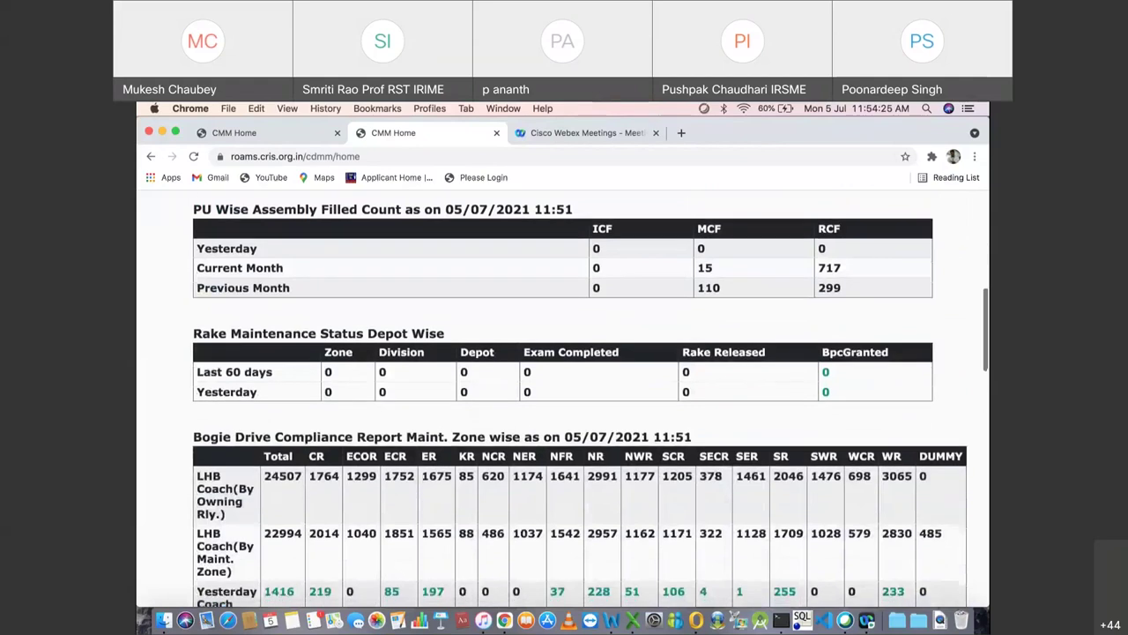
{"action": "scroll", "coordinate": [359, 188], "scroll_direction": "down", "scroll_amount": 1}
{"action": "scroll", "coordinate": [578, 357], "scroll_direction": "up", "scroll_amount": 2}
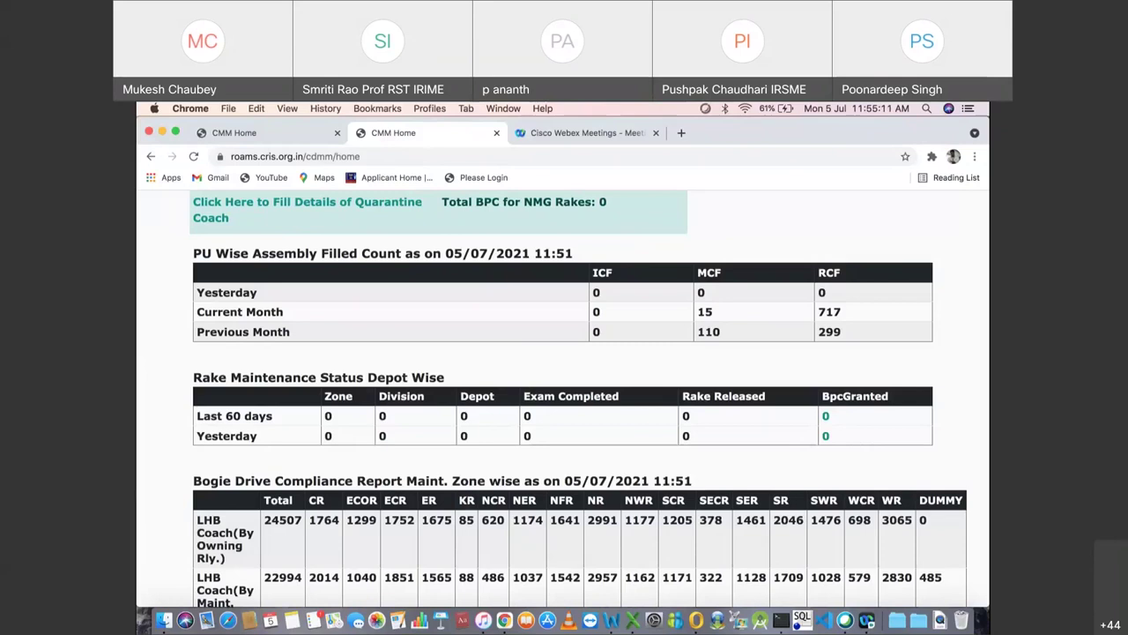
{"action": "scroll", "coordinate": [565, 397], "scroll_direction": "down", "scroll_amount": 2}
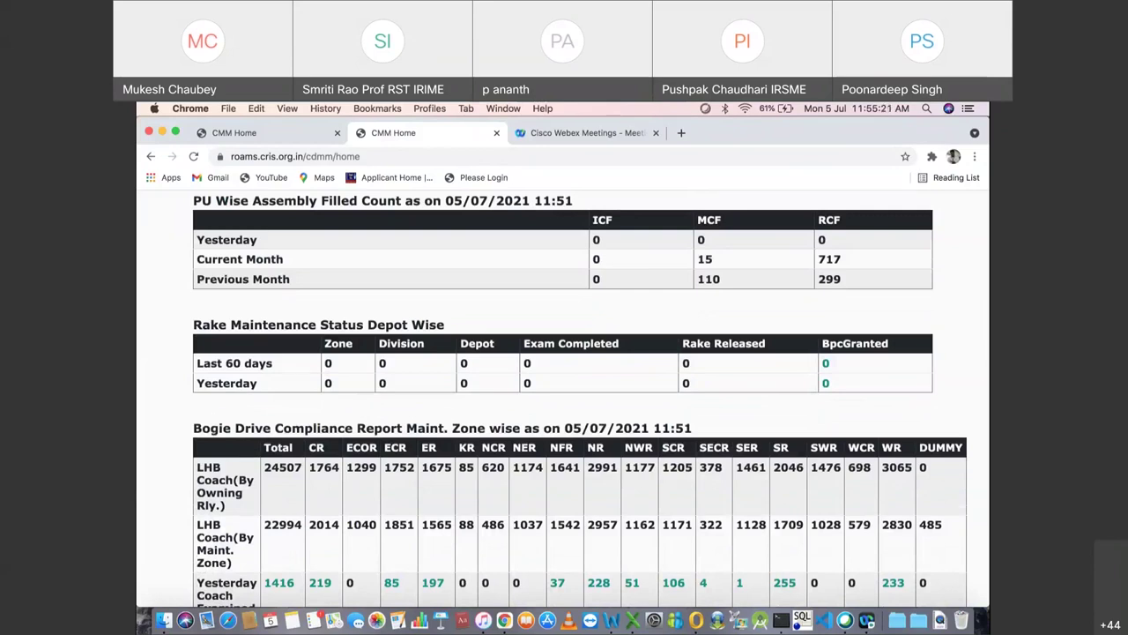
{"action": "scroll", "coordinate": [563, 362], "scroll_direction": "down", "scroll_amount": 2}
{"action": "scroll", "coordinate": [562, 397], "scroll_direction": "up", "scroll_amount": 3}
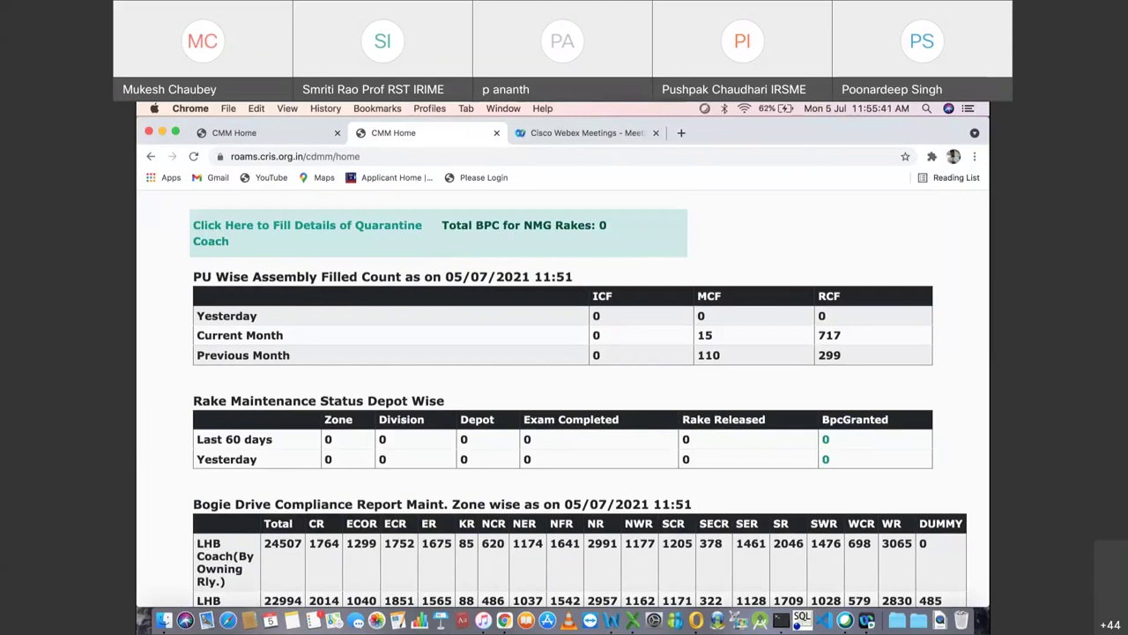
{"action": "scroll", "coordinate": [564, 397], "scroll_direction": "down", "scroll_amount": 1}
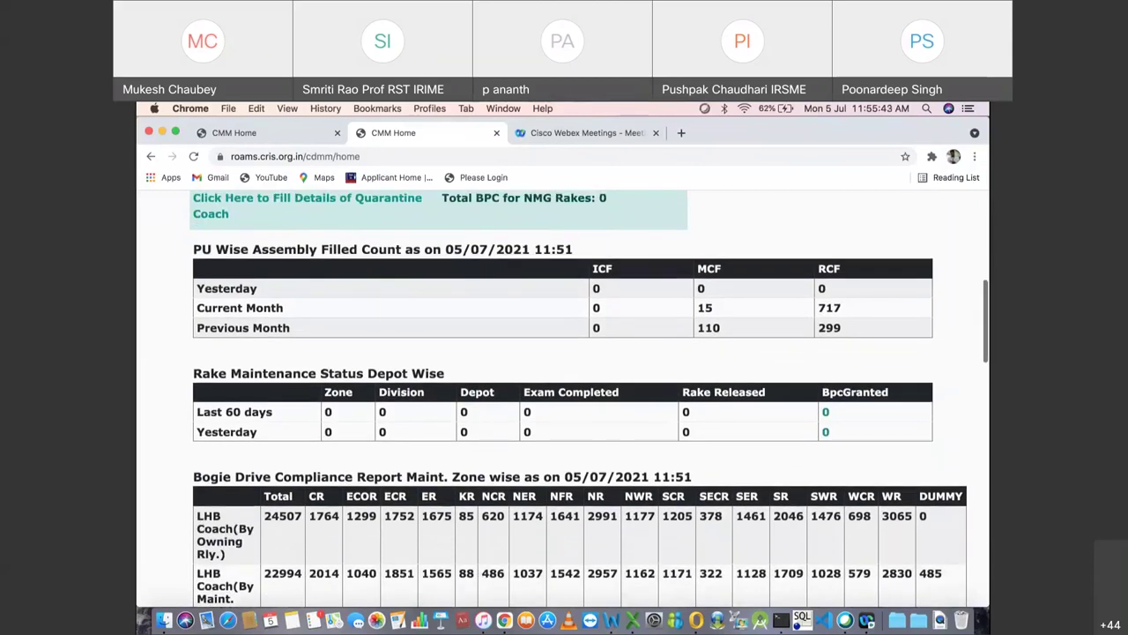
{"action": "scroll", "coordinate": [578, 399], "scroll_direction": "down", "scroll_amount": 4}
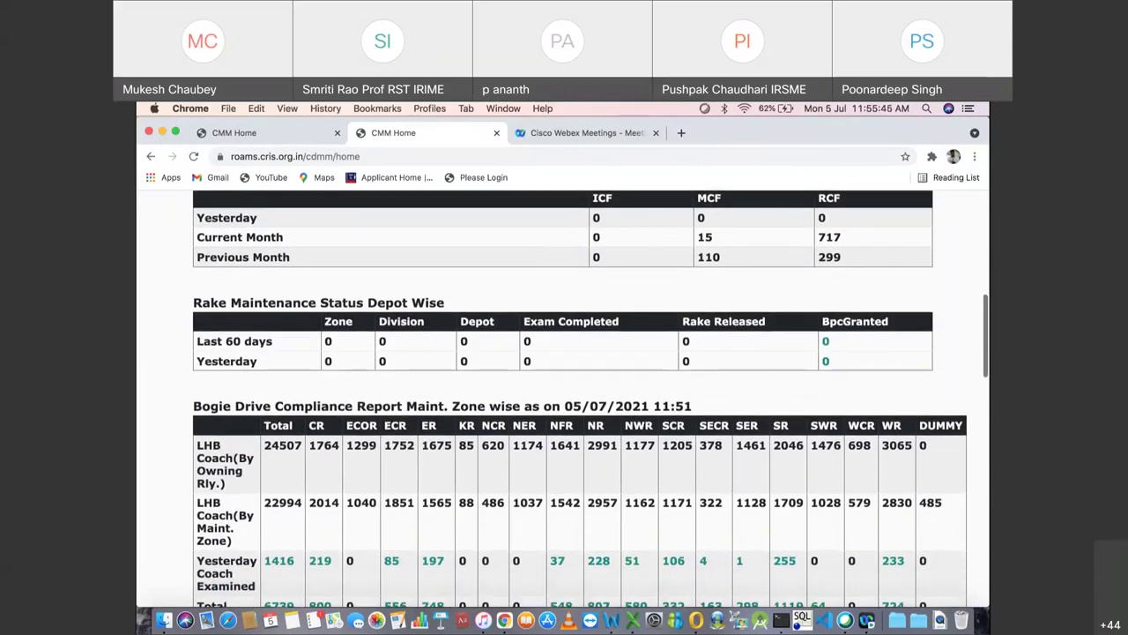
{"action": "scroll", "coordinate": [578, 400], "scroll_direction": "down", "scroll_amount": 1}
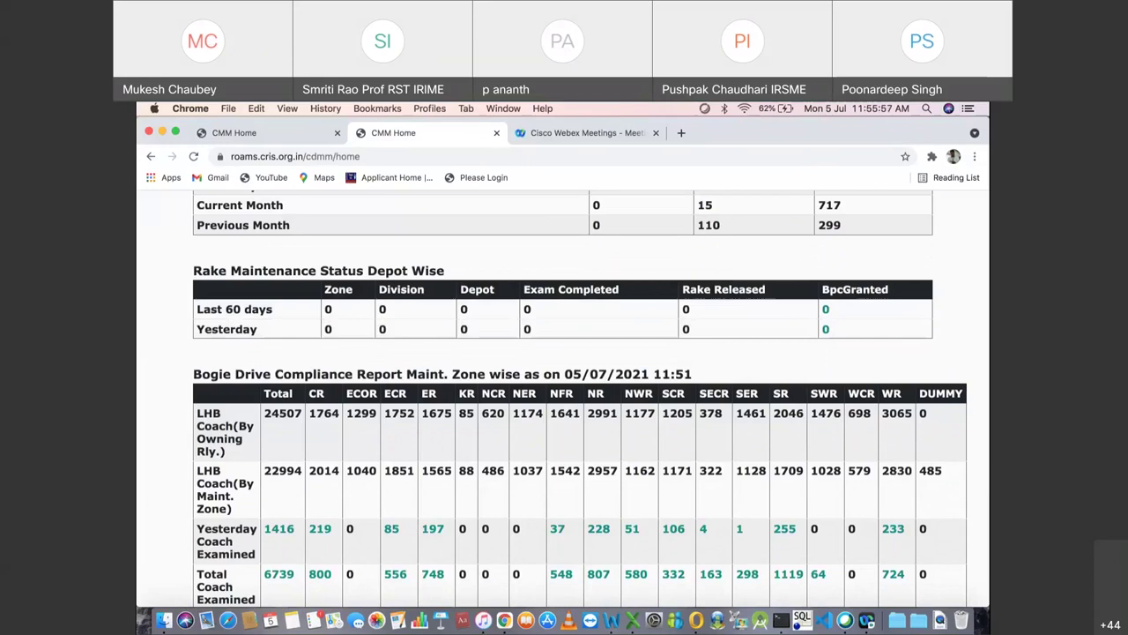
Step: Examine the Bogie Drive Compliance Report table, from LHB coaches by owning railway and maintenance zone to examined coaches and cracked bogies
{"action": "scroll", "coordinate": [564, 396], "scroll_direction": "down", "scroll_amount": 2}
{"action": "scroll", "coordinate": [564, 396], "scroll_direction": "up", "scroll_amount": 1}
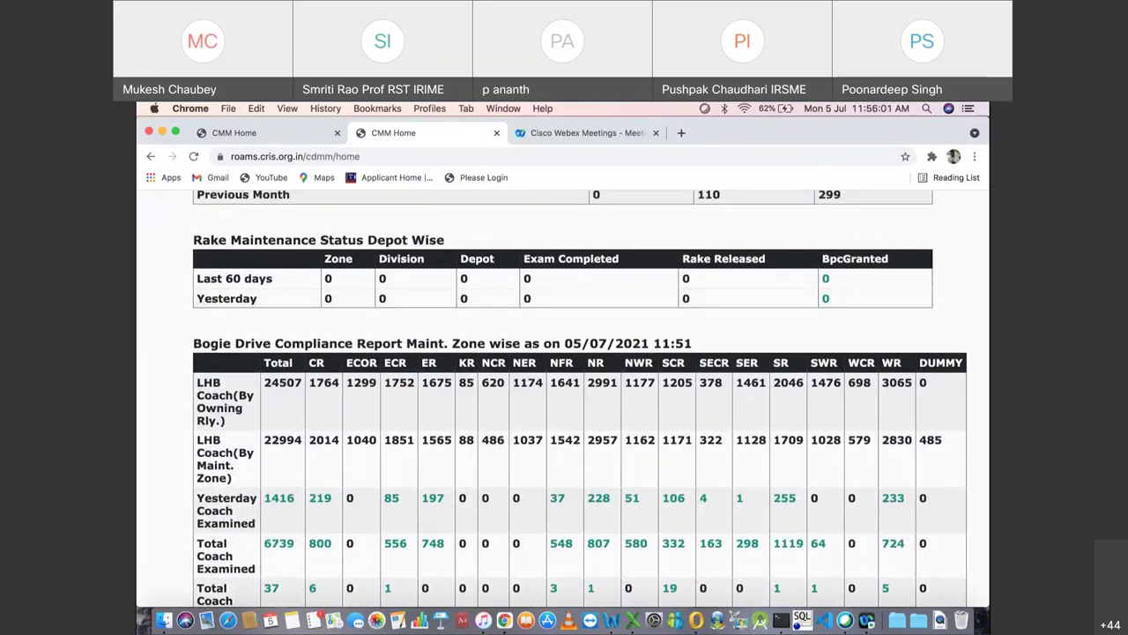
{"action": "scroll", "coordinate": [564, 397], "scroll_direction": "down", "scroll_amount": 4}
{"action": "scroll", "coordinate": [564, 396], "scroll_direction": "down", "scroll_amount": 1}
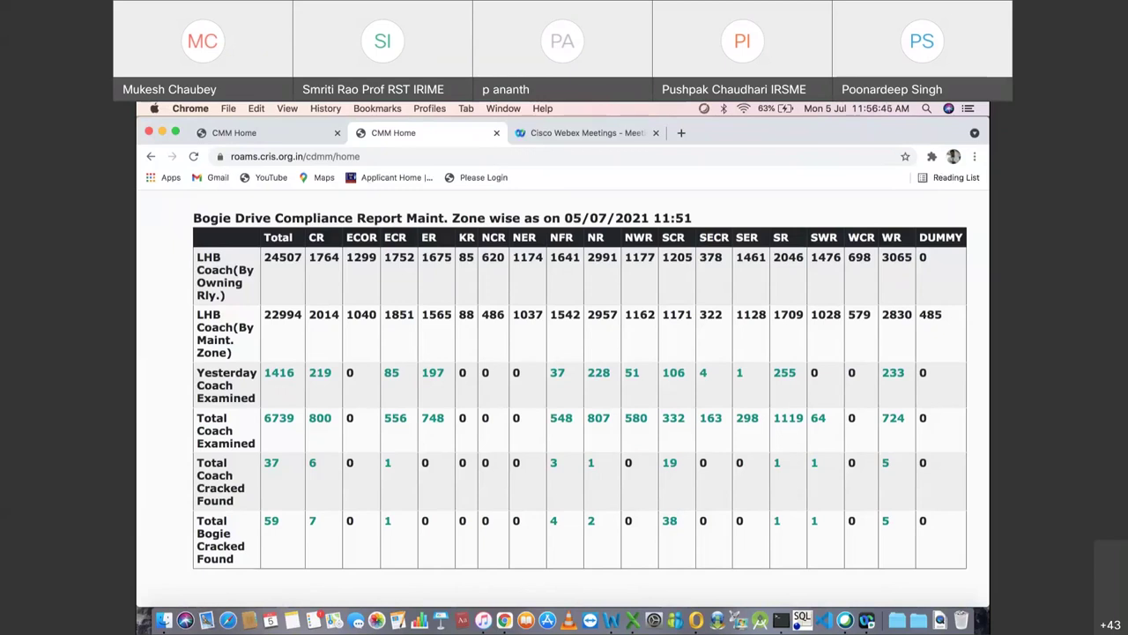
{"action": "scroll", "coordinate": [580, 379], "scroll_direction": "down", "scroll_amount": 2}
{"action": "scroll", "coordinate": [580, 379], "scroll_direction": "up", "scroll_amount": 2}
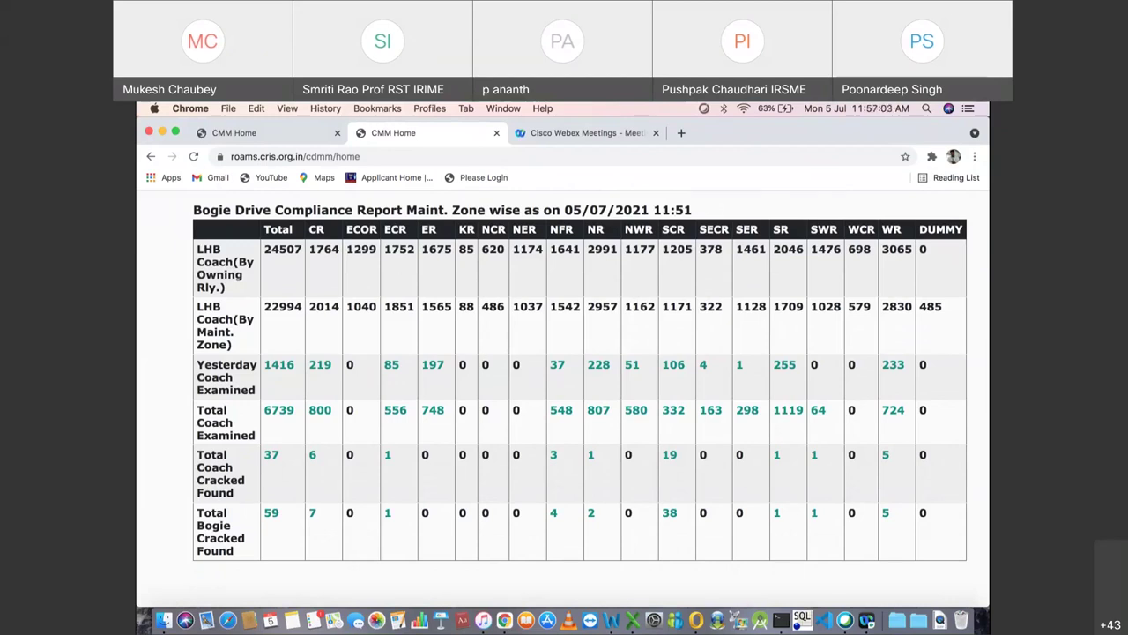
{"action": "scroll", "coordinate": [580, 388], "scroll_direction": "up", "scroll_amount": 1}
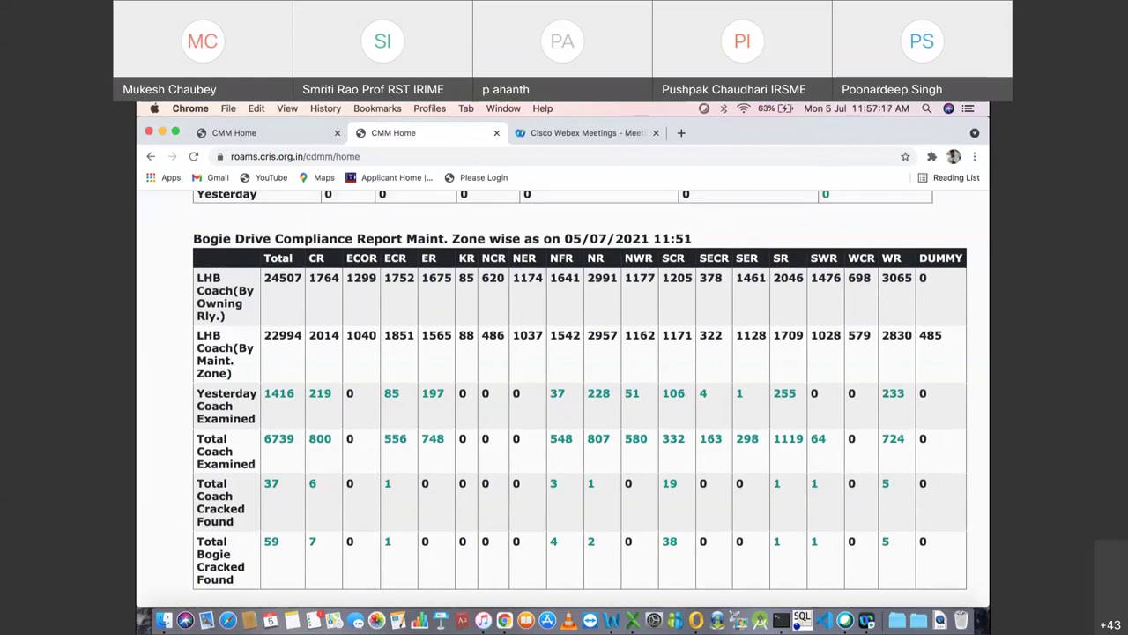
{"action": "scroll", "coordinate": [579, 382], "scroll_direction": "down", "scroll_amount": 2}
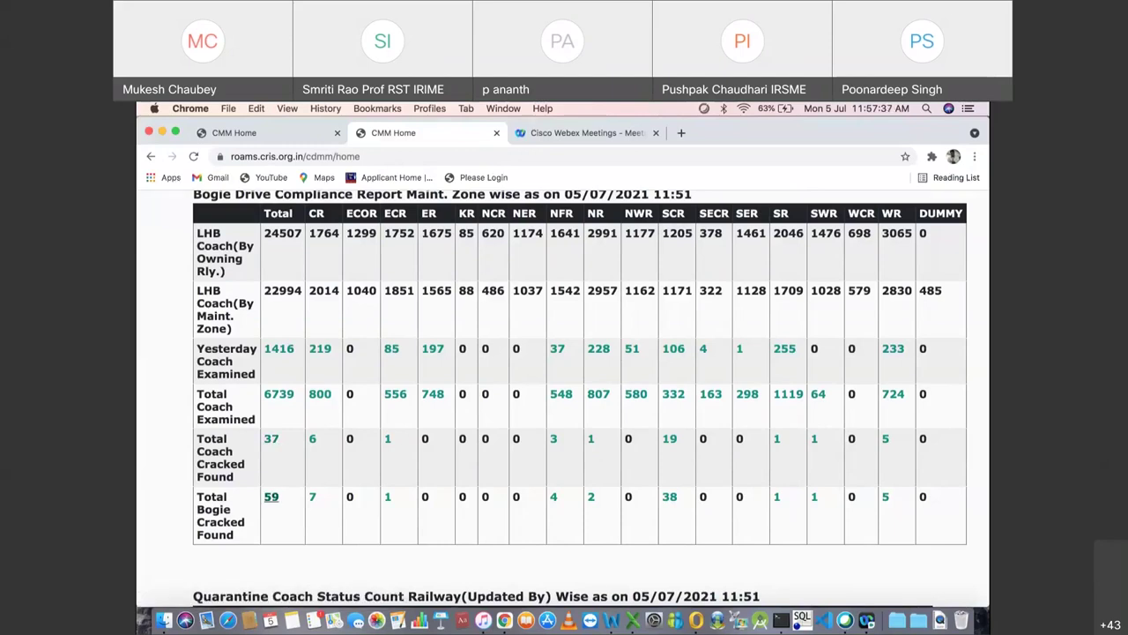
Step: Open the Bogie Drive Report from the overall Total Bogie Cracked Found count, recheck the home page compliance table and return to the report
{"action": "left_click", "coordinate": [271, 497]}
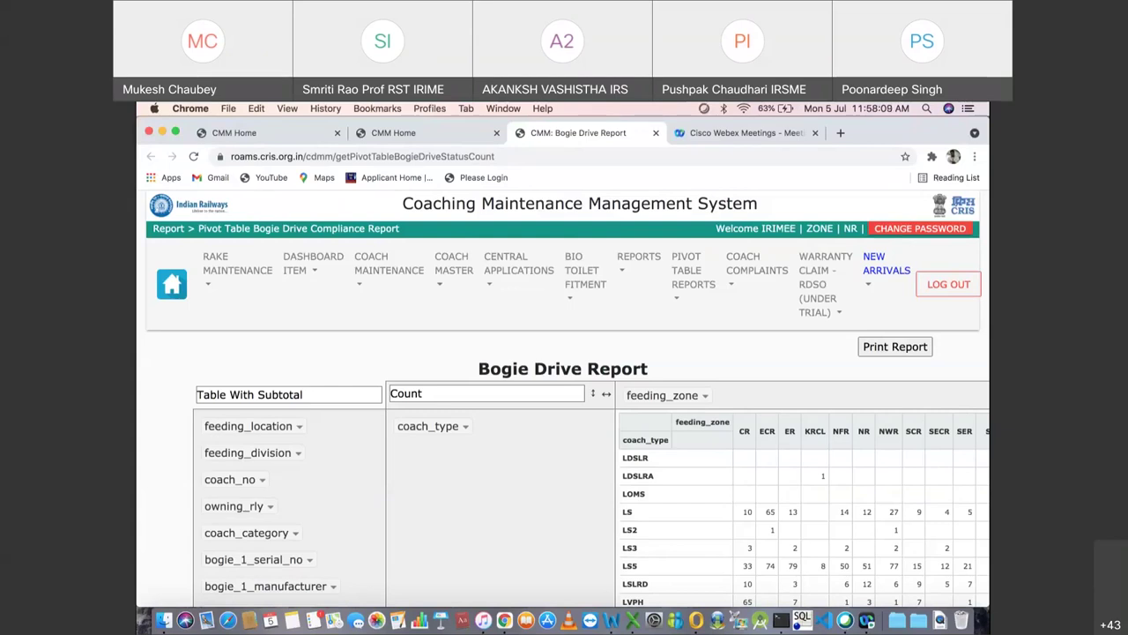
{"action": "key", "text": "super+1"}
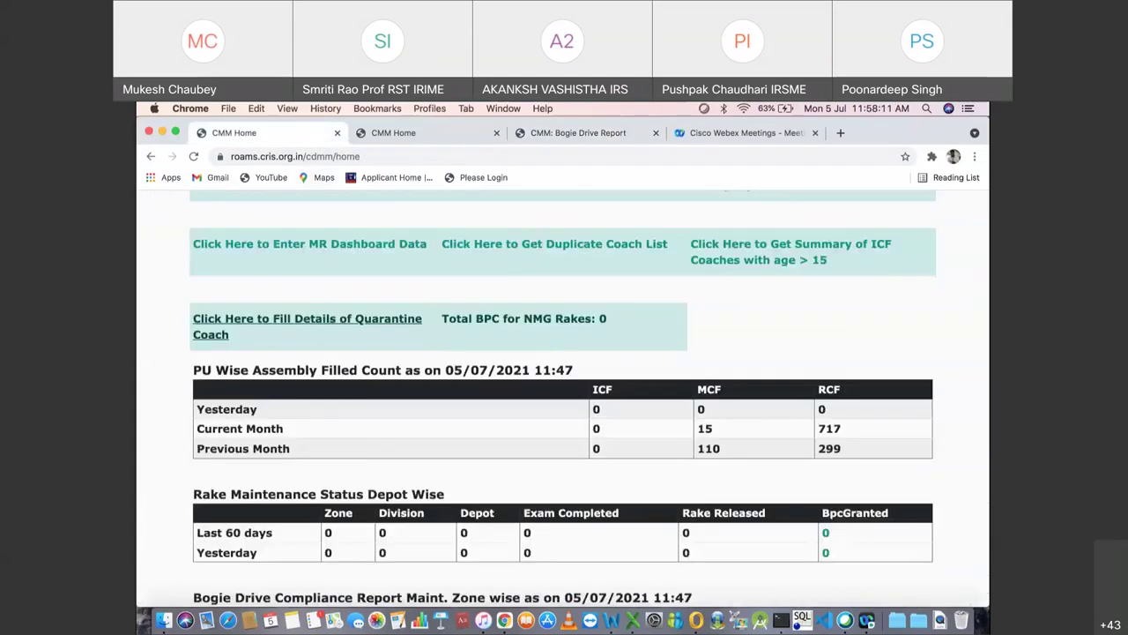
{"action": "scroll", "coordinate": [565, 396], "scroll_direction": "down", "scroll_amount": 5}
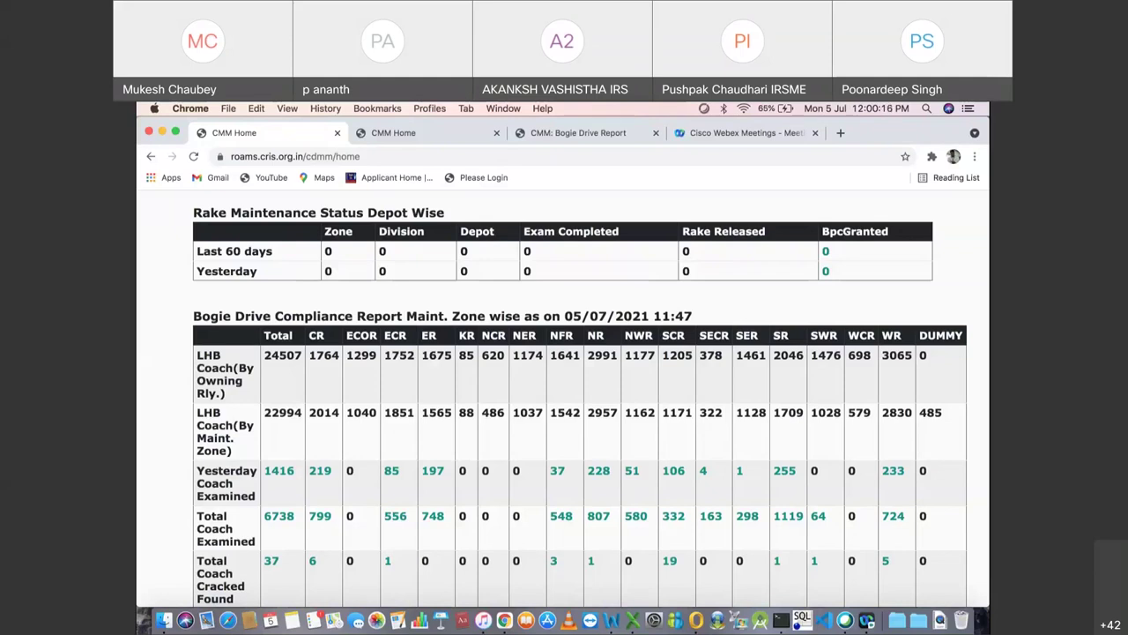
{"action": "left_click", "coordinate": [414, 132]}
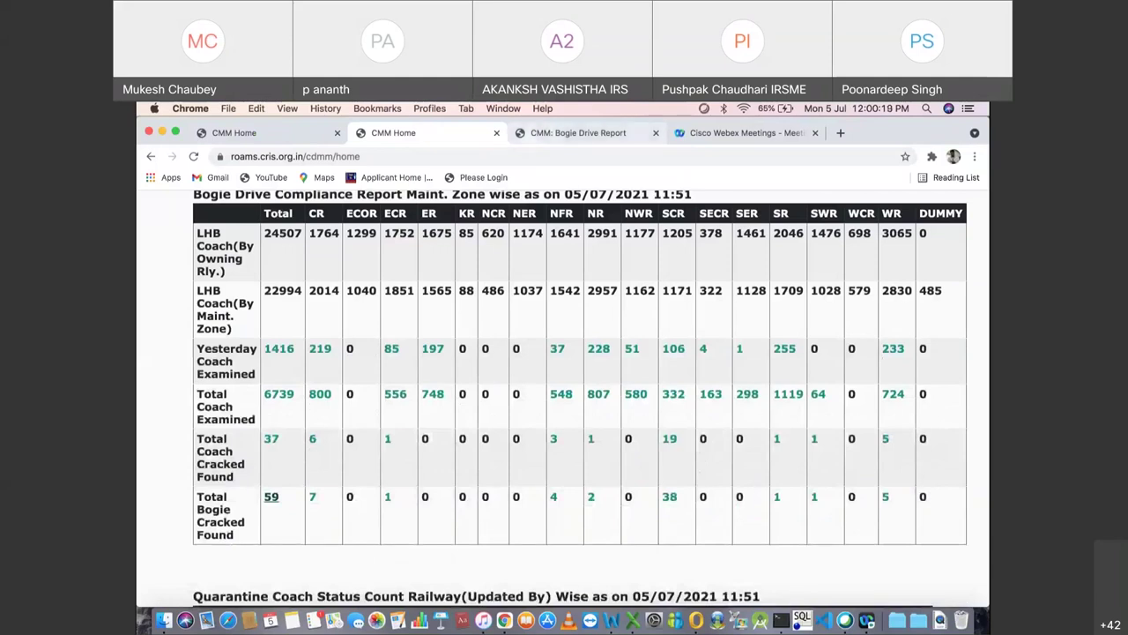
{"action": "key", "text": "ctrl+Tab"}
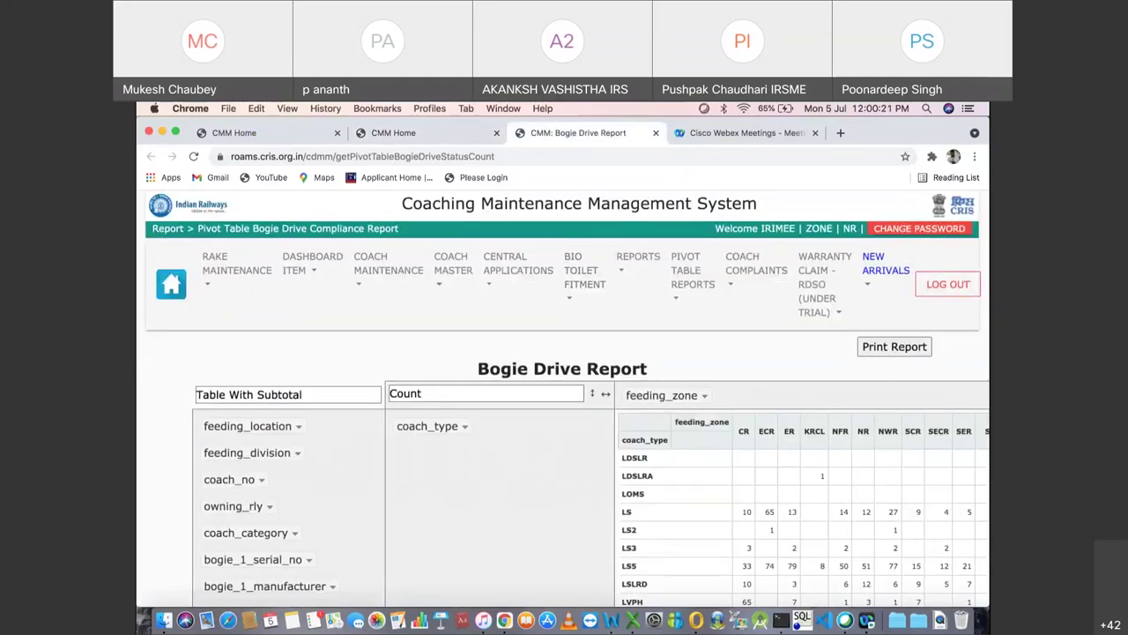
Step: Review the Bogie Drive Report pivot table of coach types by feeding zone, including its row and column totals
{"action": "scroll", "coordinate": [564, 441], "scroll_direction": "right", "scroll_amount": 3}
{"action": "scroll", "coordinate": [564, 441], "scroll_direction": "down", "scroll_amount": 2}
{"action": "scroll", "coordinate": [564, 397], "scroll_direction": "down", "scroll_amount": 5}
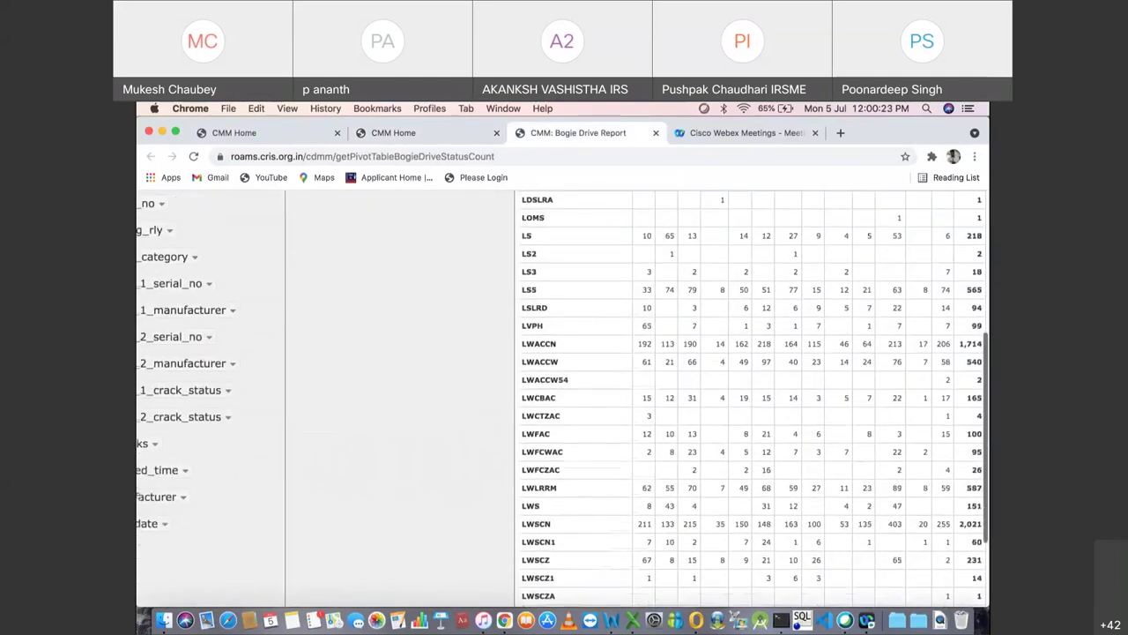
{"action": "scroll", "coordinate": [565, 396], "scroll_direction": "up", "scroll_amount": 3}
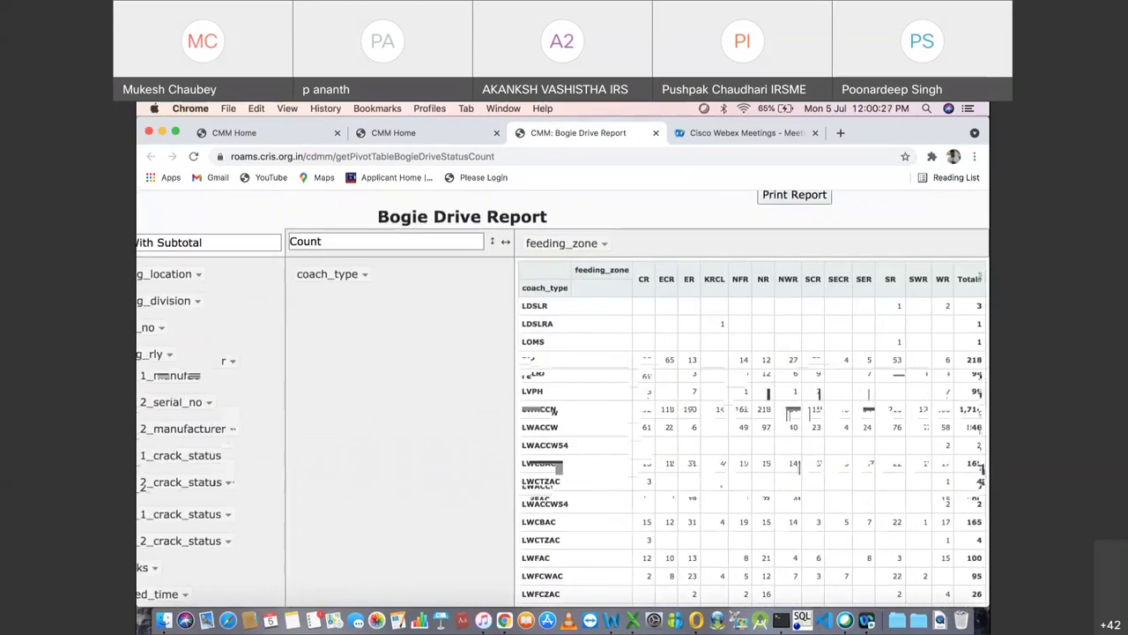
{"action": "scroll", "coordinate": [564, 397], "scroll_direction": "down", "scroll_amount": 2}
{"action": "scroll", "coordinate": [564, 396], "scroll_direction": "up", "scroll_amount": 1}
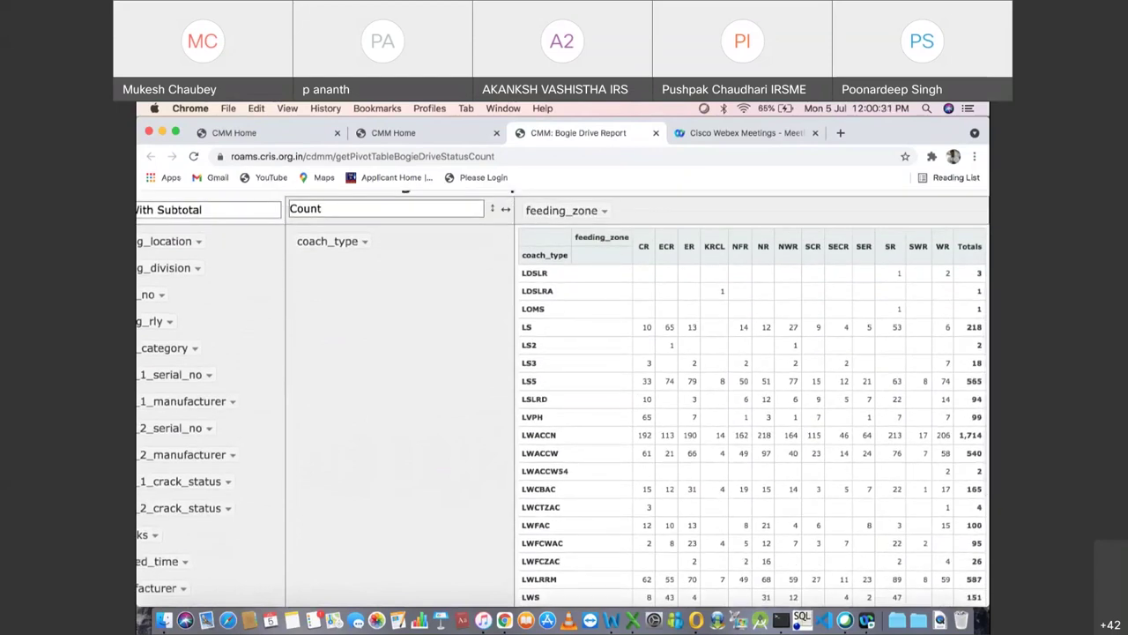
{"action": "scroll", "coordinate": [564, 396], "scroll_direction": "down", "scroll_amount": 3}
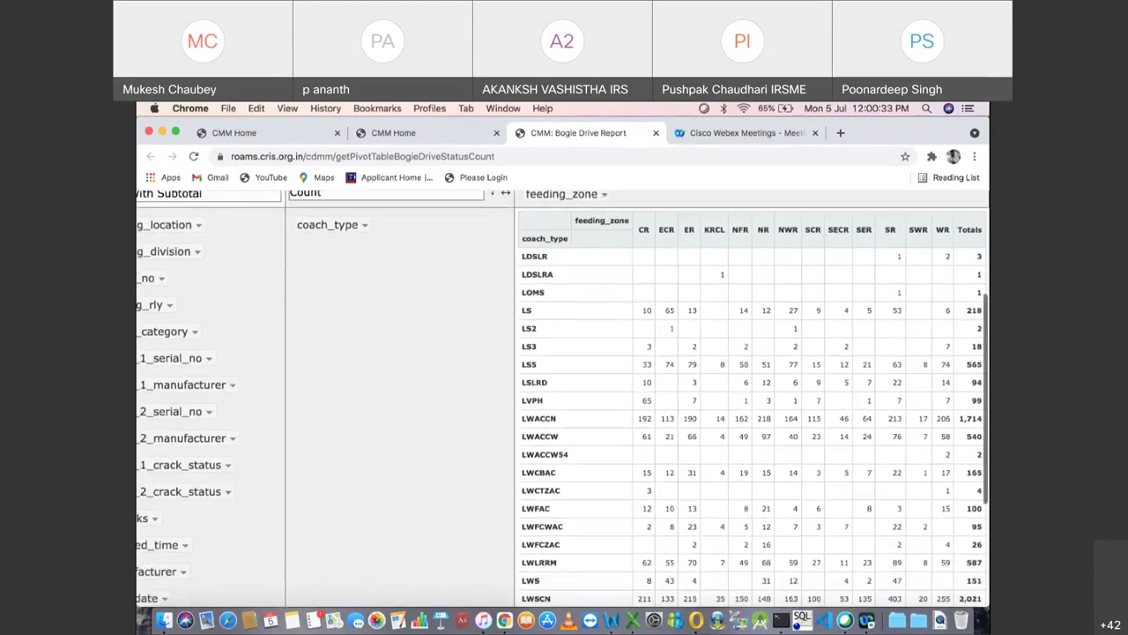
{"action": "scroll", "coordinate": [564, 396], "scroll_direction": "down", "scroll_amount": 3}
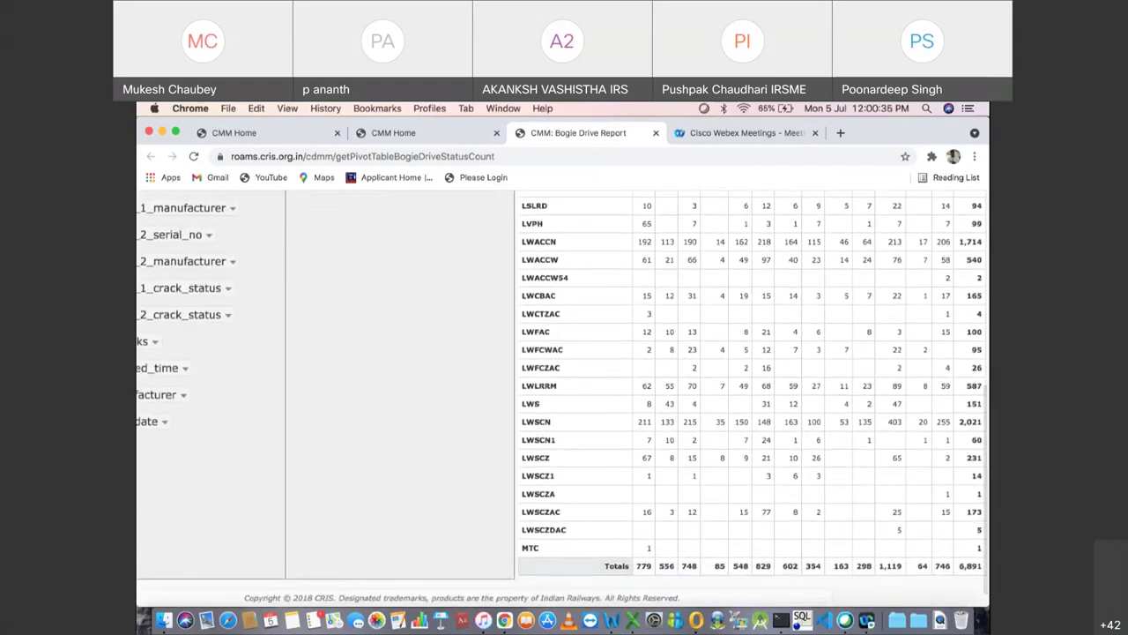
{"action": "scroll", "coordinate": [564, 397], "scroll_direction": "up", "scroll_amount": 5}
{"action": "scroll", "coordinate": [564, 397], "scroll_direction": "up", "scroll_amount": 3}
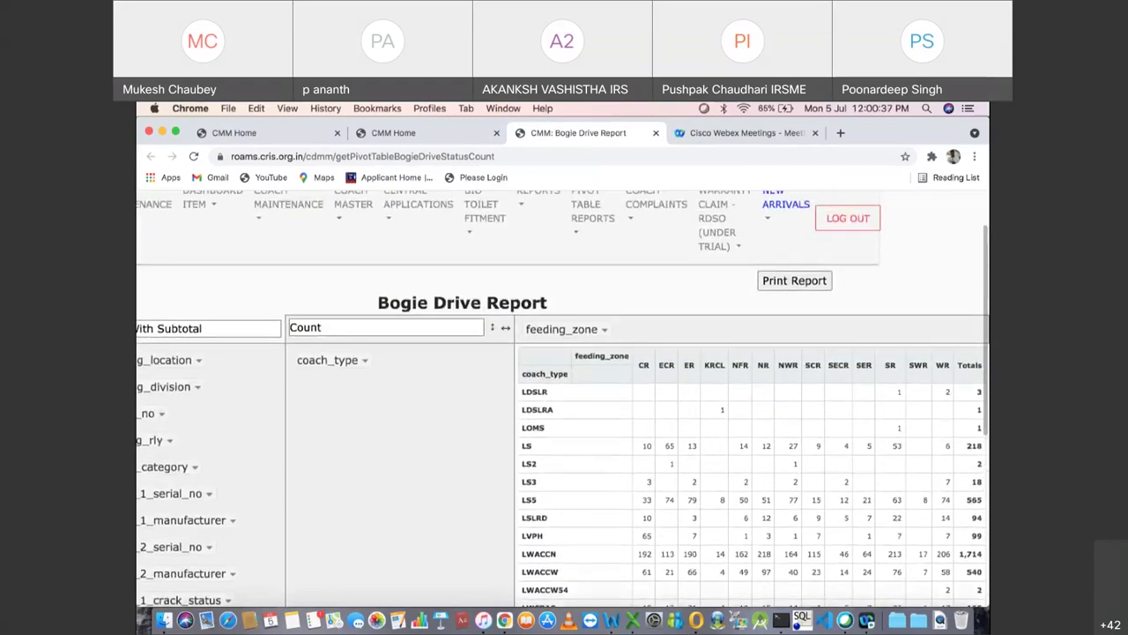
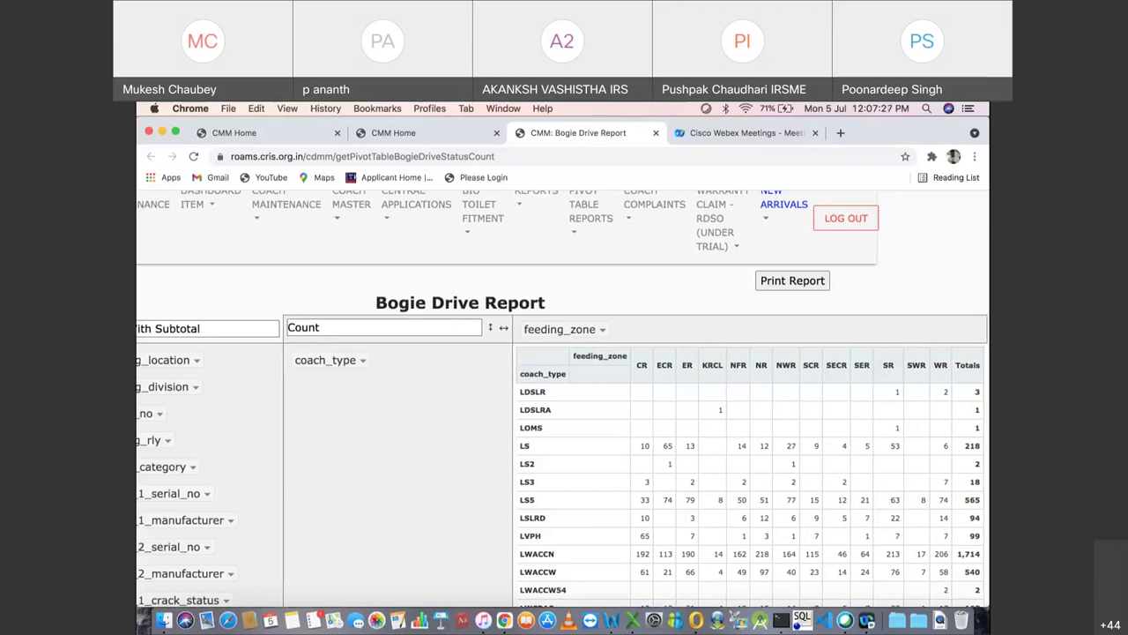
{"action": "scroll", "coordinate": [562, 400], "scroll_direction": "down", "scroll_amount": 5}
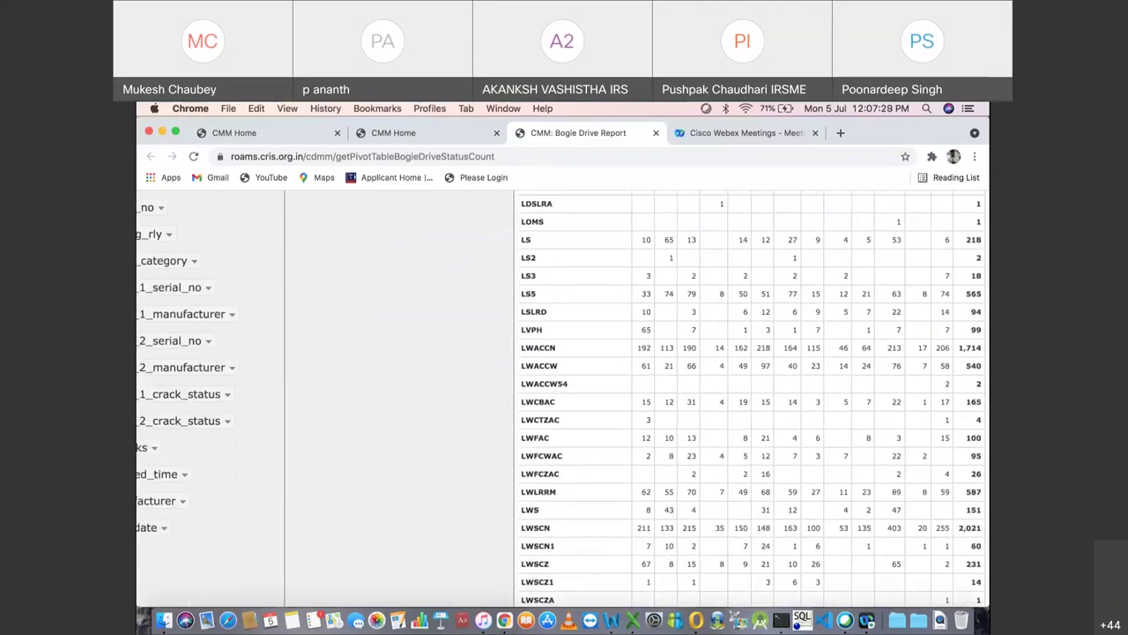
{"action": "scroll", "coordinate": [749, 397], "scroll_direction": "up", "scroll_amount": 2}
{"action": "scroll", "coordinate": [749, 397], "scroll_direction": "up", "scroll_amount": 2}
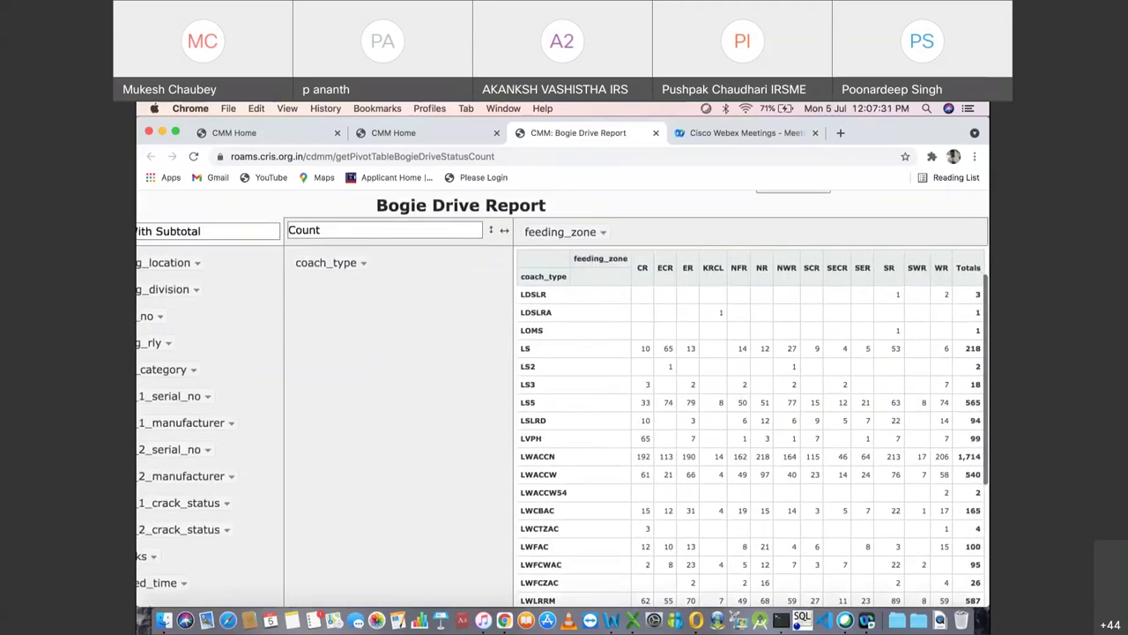
Step: Open the coach-wise detail list for LS coaches in feeding zone CR from the pivot table and look through its rows
{"action": "scroll", "coordinate": [749, 396], "scroll_direction": "down", "scroll_amount": 5}
{"action": "scroll", "coordinate": [749, 397], "scroll_direction": "down", "scroll_amount": 1}
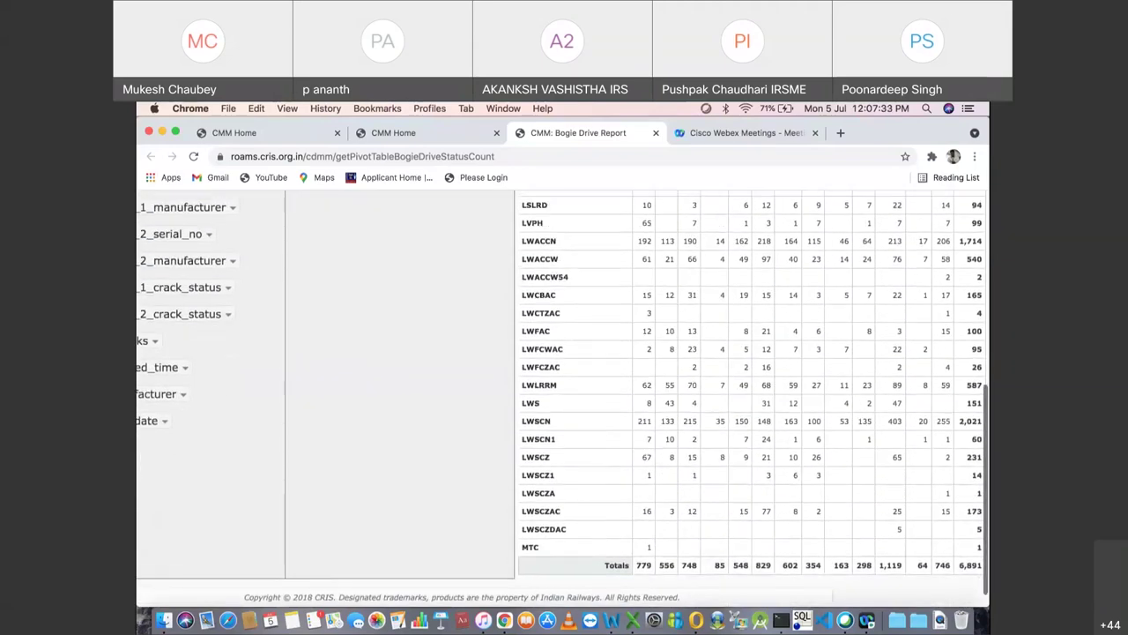
{"action": "scroll", "coordinate": [750, 397], "scroll_direction": "up", "scroll_amount": 3}
{"action": "scroll", "coordinate": [749, 396], "scroll_direction": "up", "scroll_amount": 1}
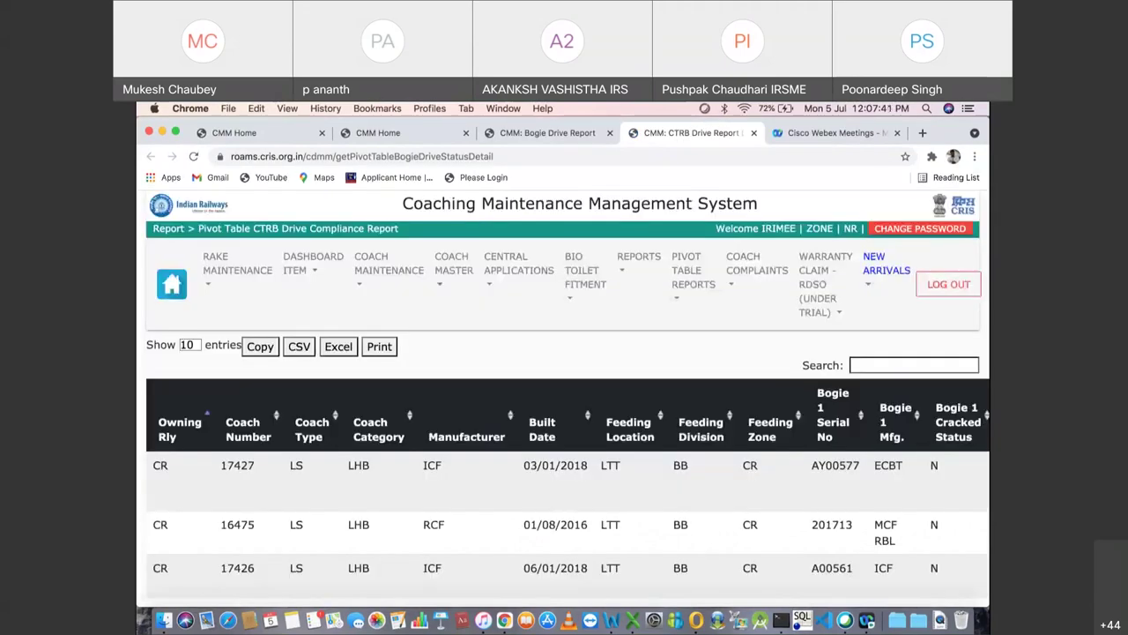
{"action": "scroll", "coordinate": [564, 397], "scroll_direction": "down", "scroll_amount": 5}
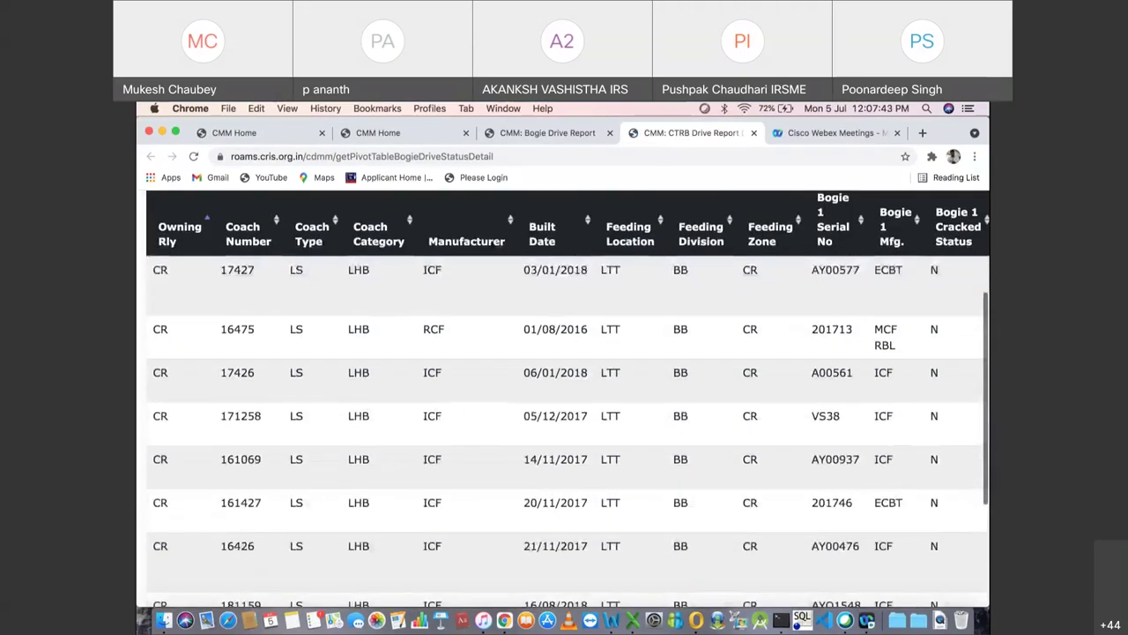
{"action": "scroll", "coordinate": [564, 397], "scroll_direction": "down", "scroll_amount": 4}
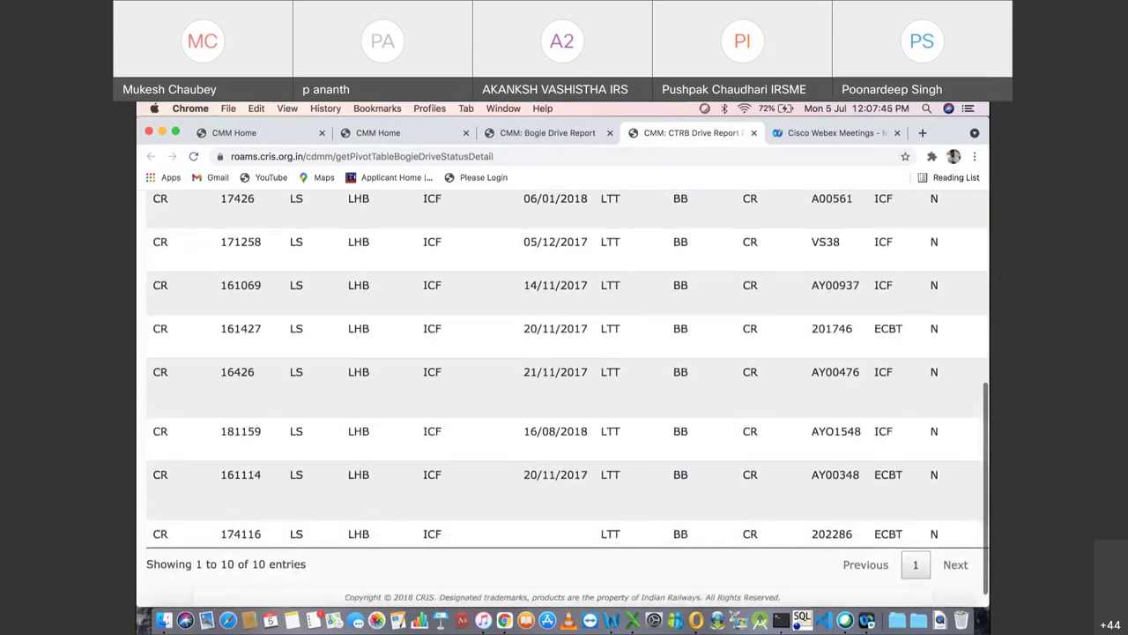
{"action": "scroll", "coordinate": [565, 396], "scroll_direction": "up", "scroll_amount": 2}
{"action": "scroll", "coordinate": [564, 396], "scroll_direction": "down", "scroll_amount": 1}
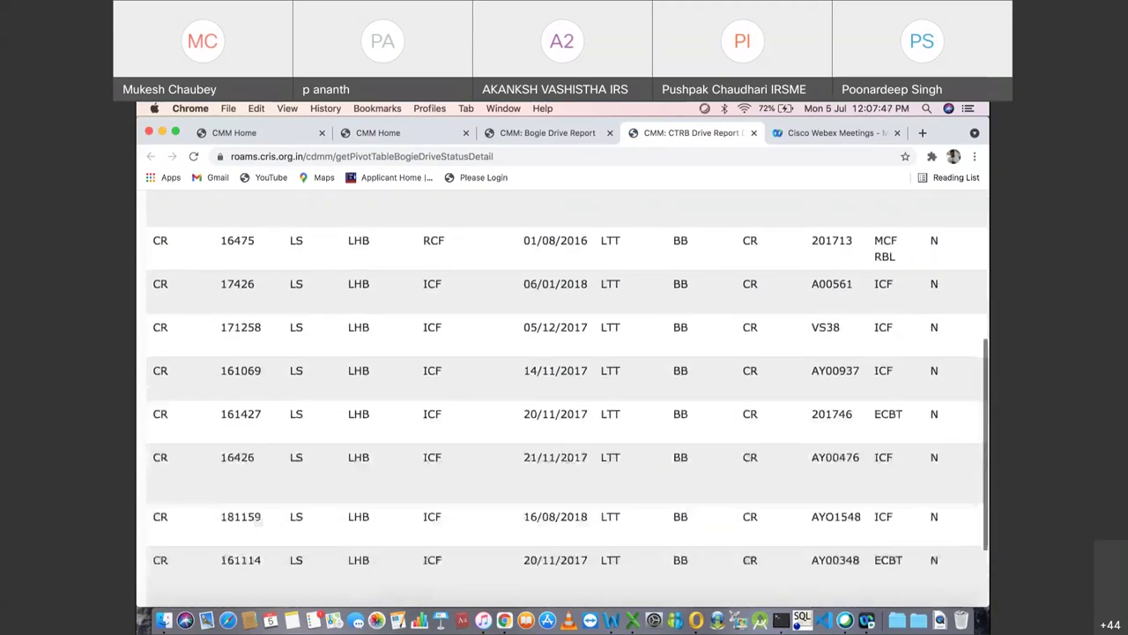
{"action": "scroll", "coordinate": [564, 396], "scroll_direction": "up", "scroll_amount": 1}
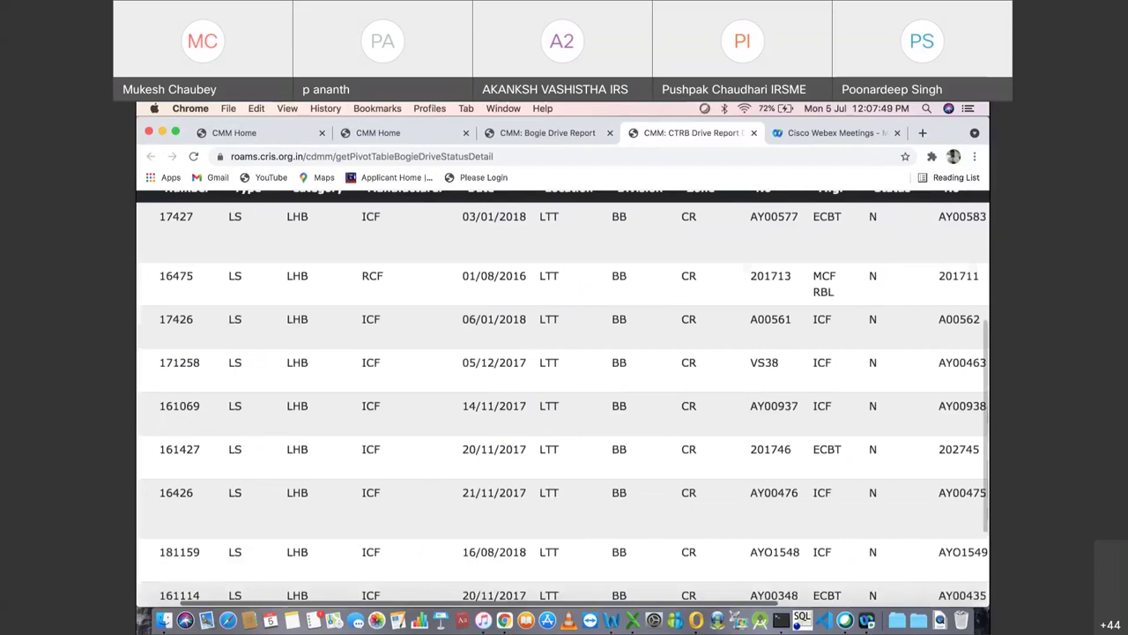
Step: Examine the detail list's Bogie 1 and Bogie 2 serial number, manufacturer and cracked status columns, plus remarks and updated date
{"action": "scroll", "coordinate": [564, 397], "scroll_direction": "right", "scroll_amount": 2}
{"action": "scroll", "coordinate": [564, 397], "scroll_direction": "up", "scroll_amount": 1}
{"action": "scroll", "coordinate": [564, 397], "scroll_direction": "right", "scroll_amount": 2}
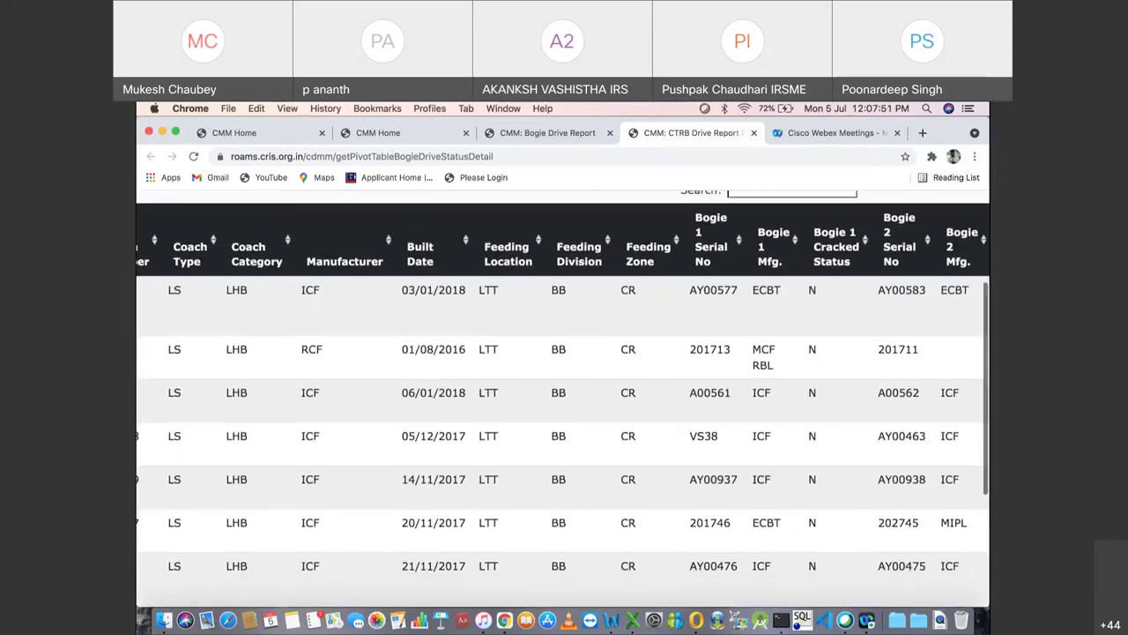
{"action": "scroll", "coordinate": [564, 397], "scroll_direction": "down", "scroll_amount": 1}
{"action": "scroll", "coordinate": [564, 397], "scroll_direction": "up", "scroll_amount": 1}
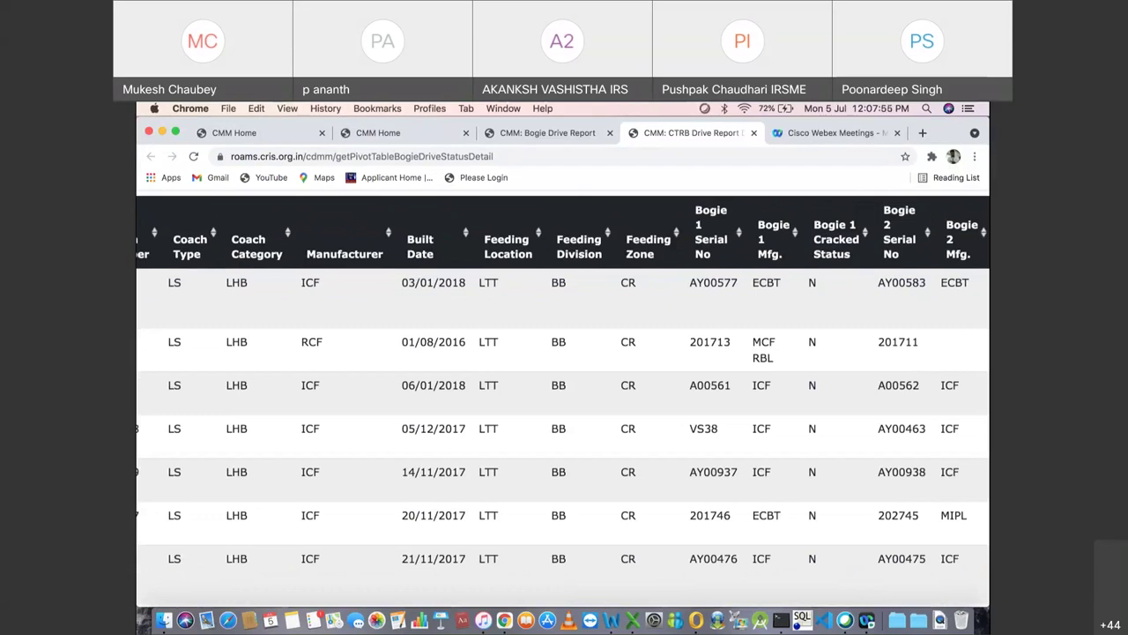
{"action": "scroll", "coordinate": [564, 383], "scroll_direction": "down", "scroll_amount": 3}
{"action": "scroll", "coordinate": [564, 383], "scroll_direction": "up", "scroll_amount": 3}
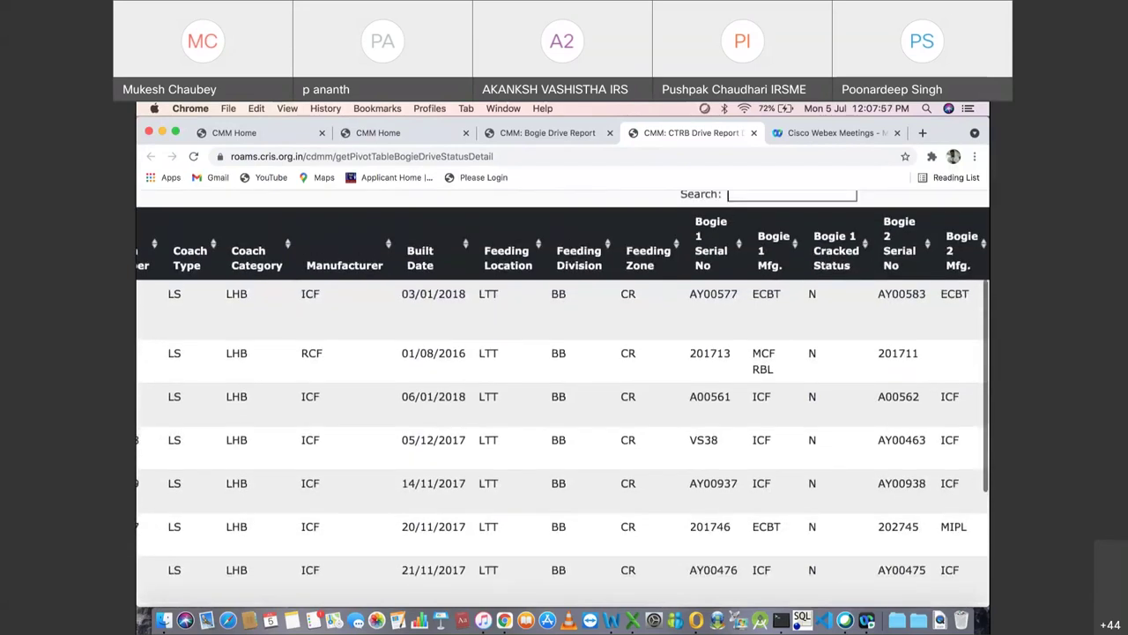
{"action": "scroll", "coordinate": [564, 396], "scroll_direction": "right", "scroll_amount": 5}
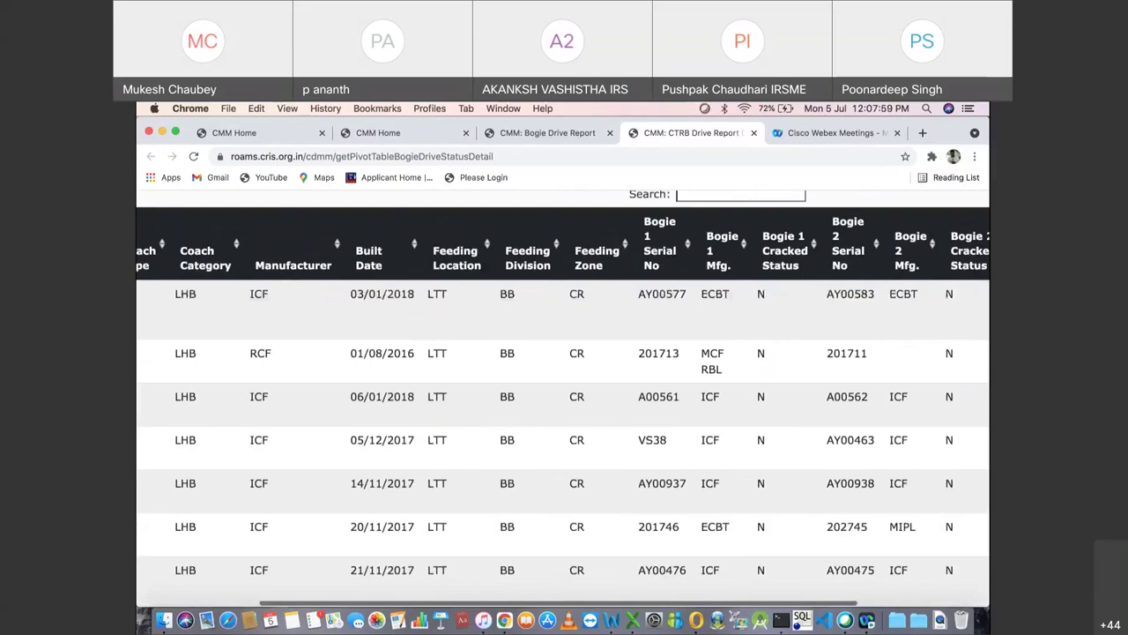
{"action": "scroll", "coordinate": [564, 397], "scroll_direction": "right", "scroll_amount": 3}
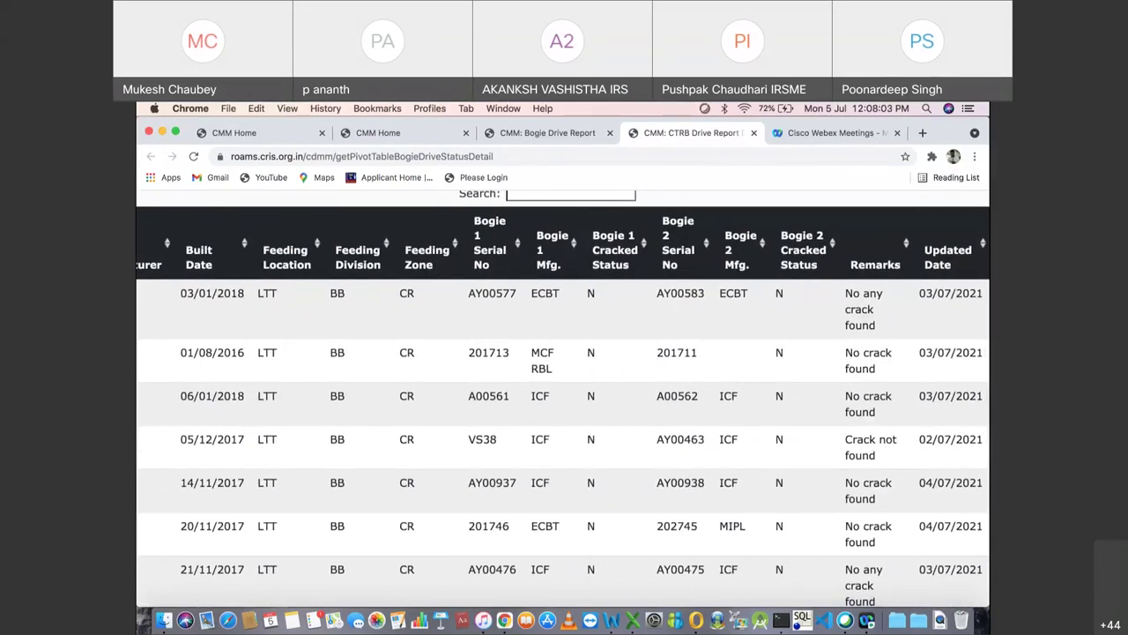
{"action": "scroll", "coordinate": [564, 397], "scroll_direction": "down", "scroll_amount": 5}
{"action": "scroll", "coordinate": [564, 396], "scroll_direction": "down", "scroll_amount": 2}
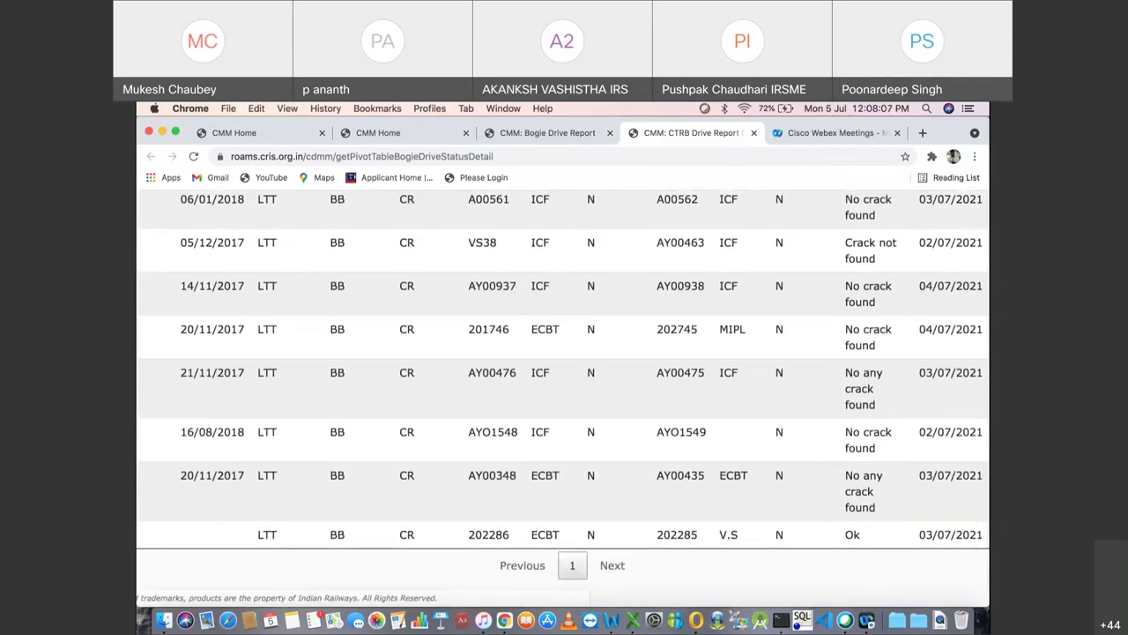
{"action": "scroll", "coordinate": [564, 396], "scroll_direction": "up", "scroll_amount": 4}
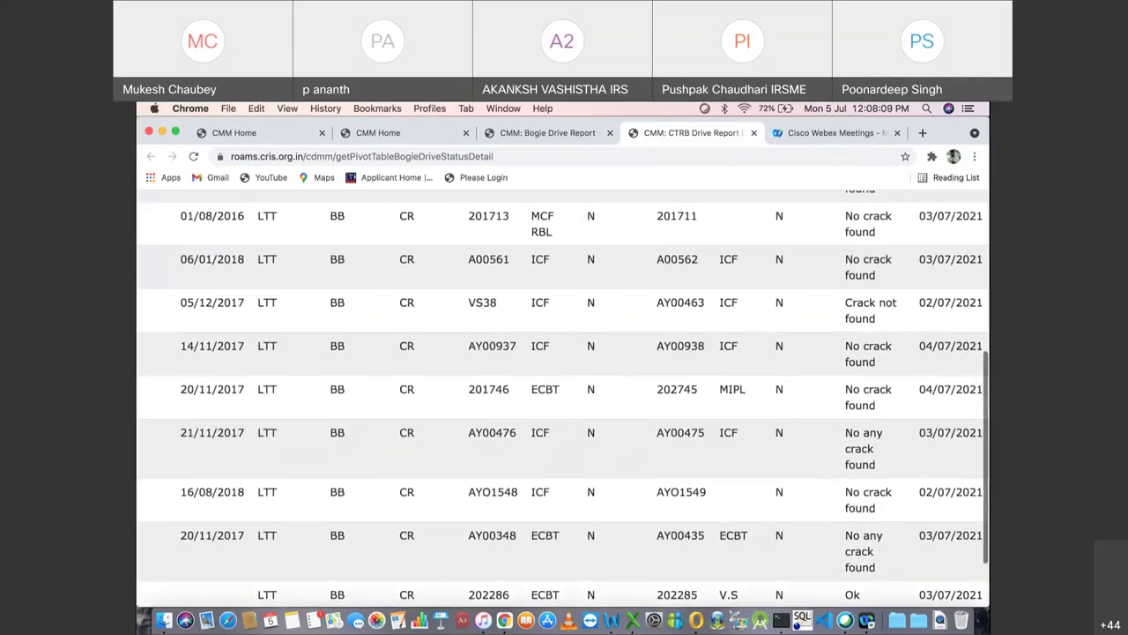
{"action": "scroll", "coordinate": [564, 397], "scroll_direction": "up", "scroll_amount": 1}
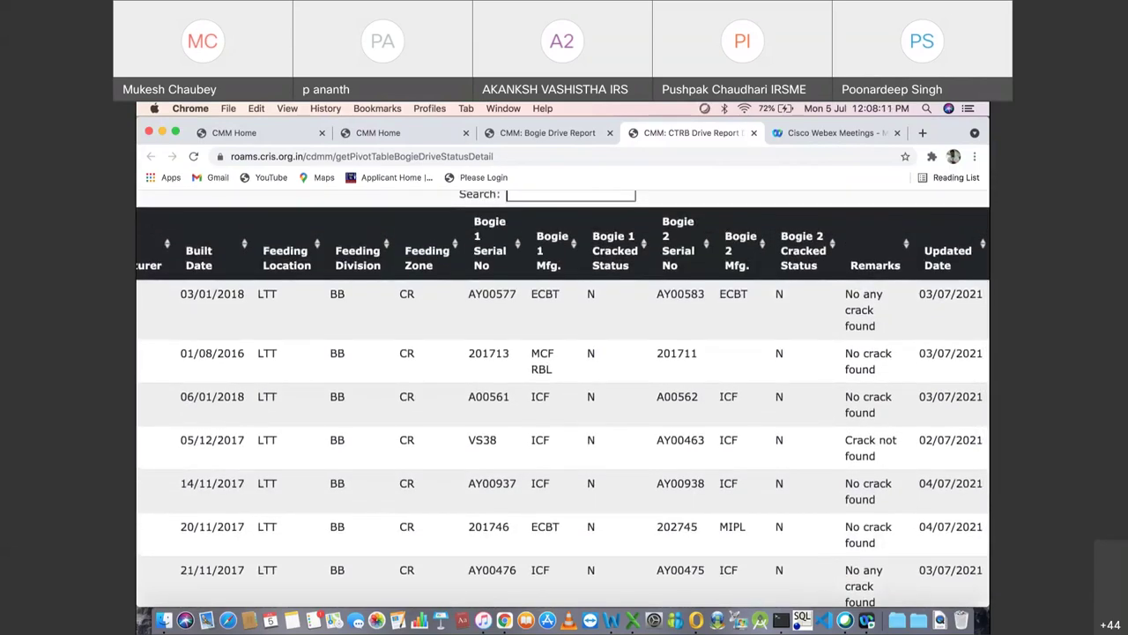
{"action": "scroll", "coordinate": [564, 397], "scroll_direction": "left", "scroll_amount": 8}
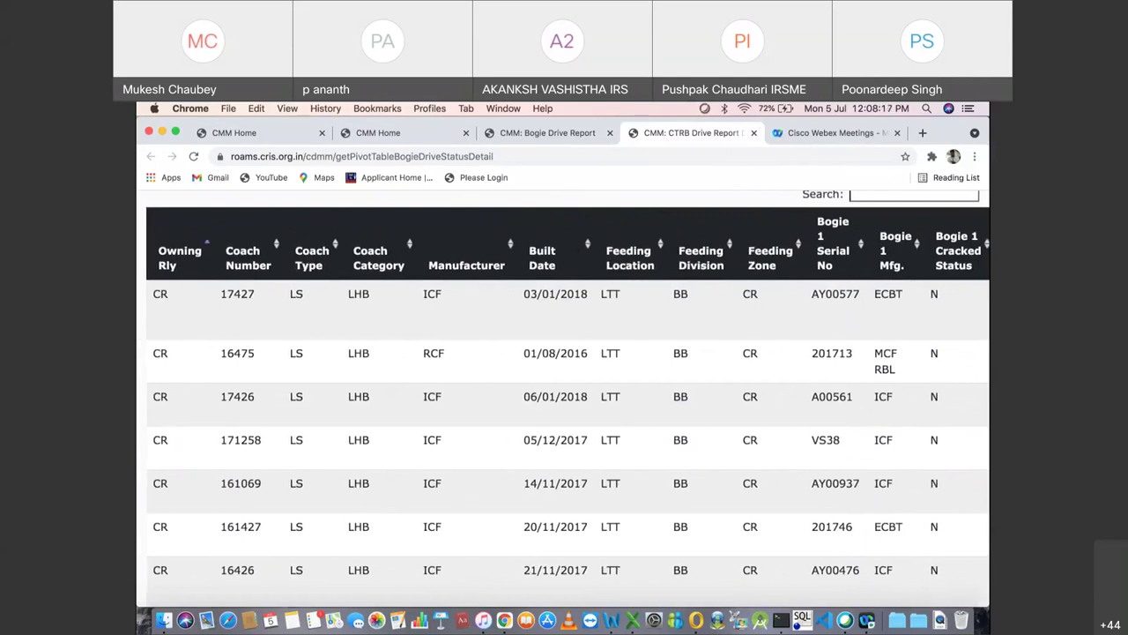
Step: Close the coach-wise bogie drive detail list and return to the CMM home page
{"action": "scroll", "coordinate": [564, 396], "scroll_direction": "up", "scroll_amount": 4}
{"action": "scroll", "coordinate": [564, 396], "scroll_direction": "up", "scroll_amount": 1}
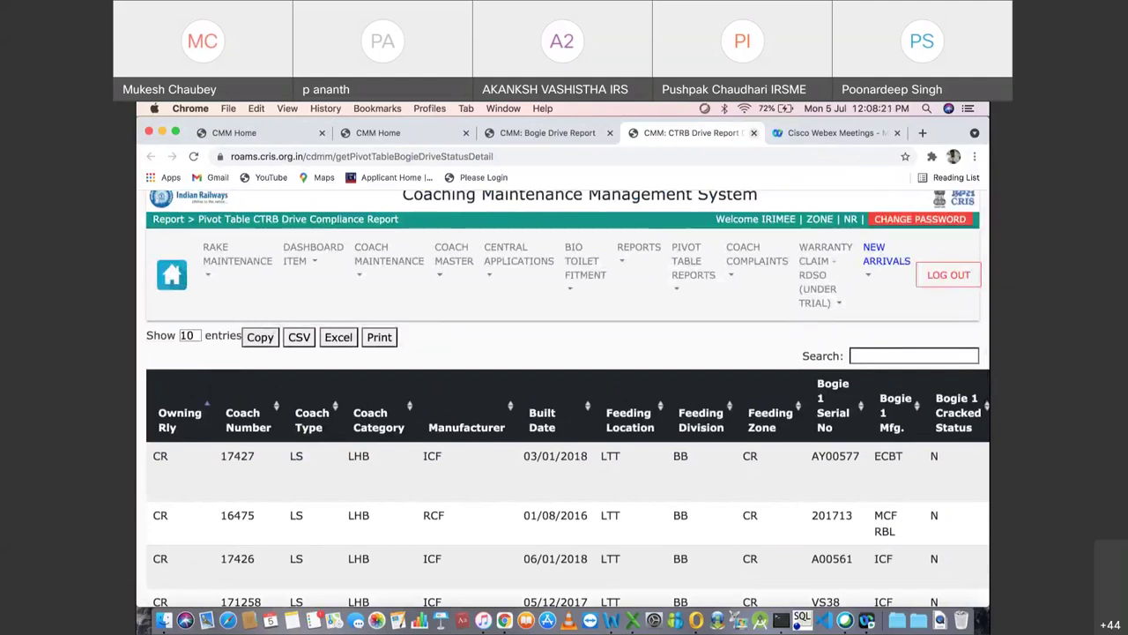
{"action": "left_click", "coordinate": [753, 132]}
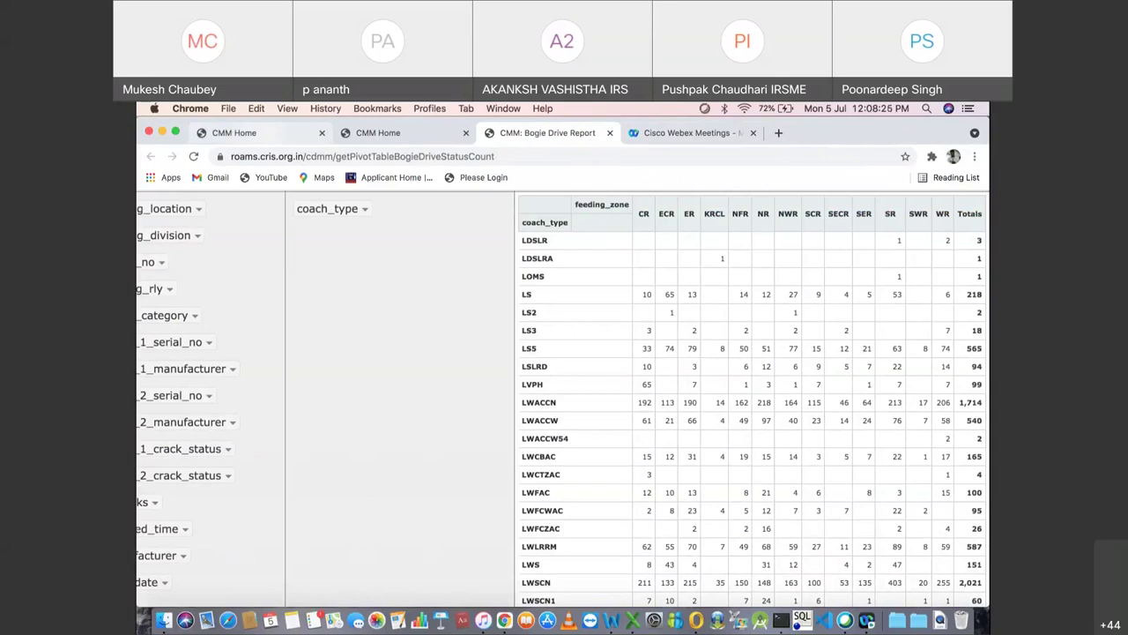
{"action": "key", "text": "ctrl+1"}
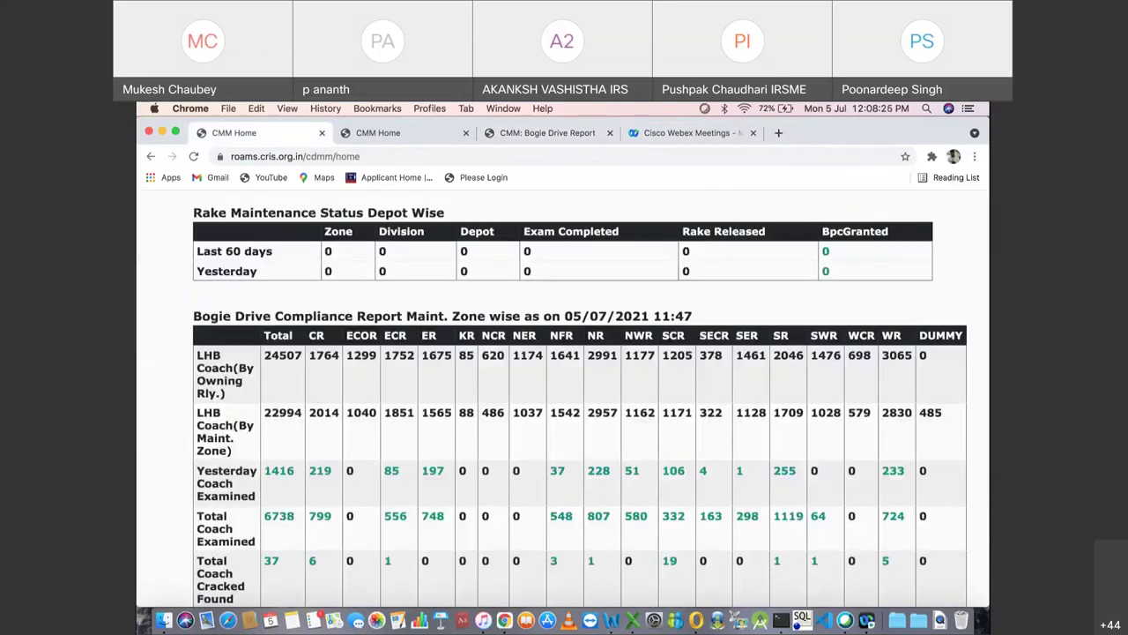
Step: Examine the Quarantine Coach Status, Asset Failure, Sick Position and IOH Booked Position tables on the home page
{"action": "scroll", "coordinate": [564, 397], "scroll_direction": "down", "scroll_amount": 5}
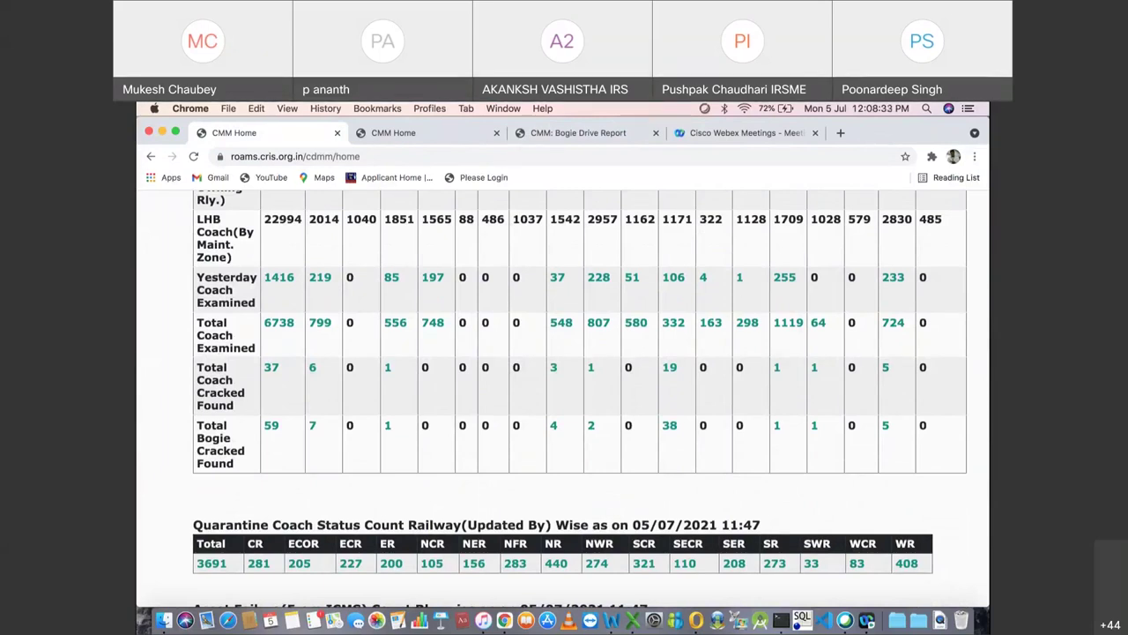
{"action": "scroll", "coordinate": [564, 396], "scroll_direction": "down", "scroll_amount": 3}
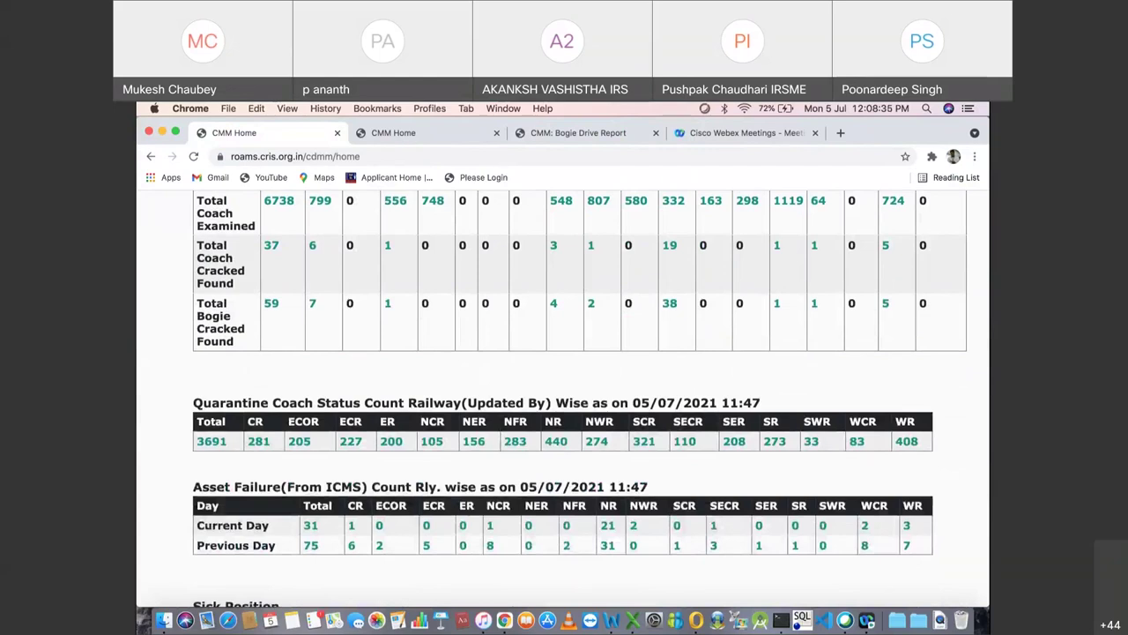
{"action": "scroll", "coordinate": [677, 369], "scroll_direction": "down", "scroll_amount": 4}
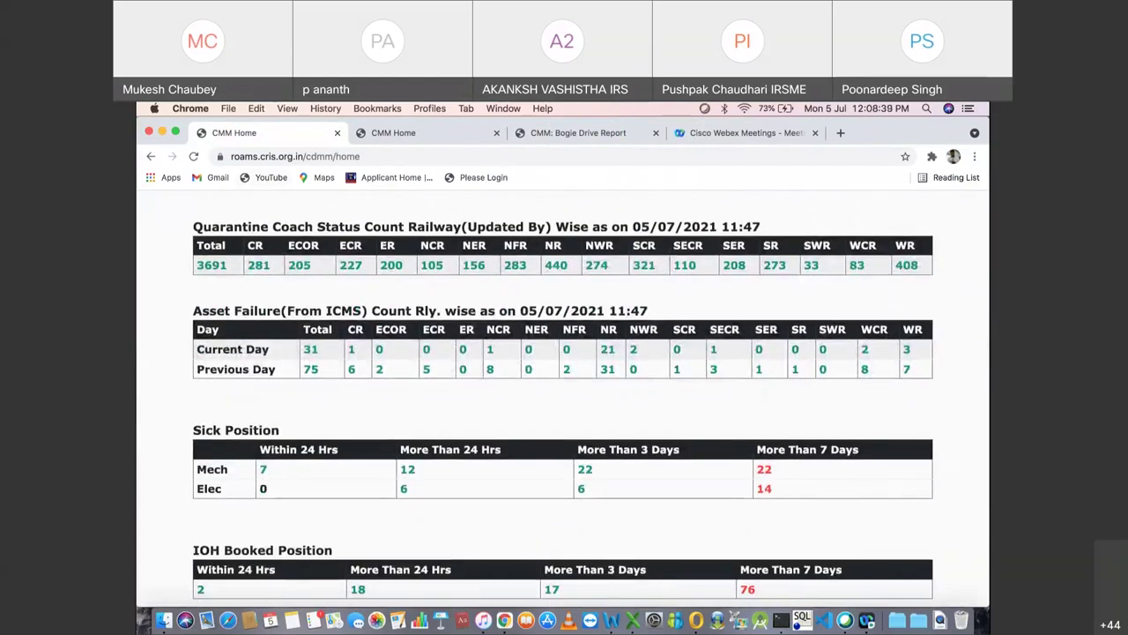
{"action": "scroll", "coordinate": [564, 388], "scroll_direction": "down", "scroll_amount": 1}
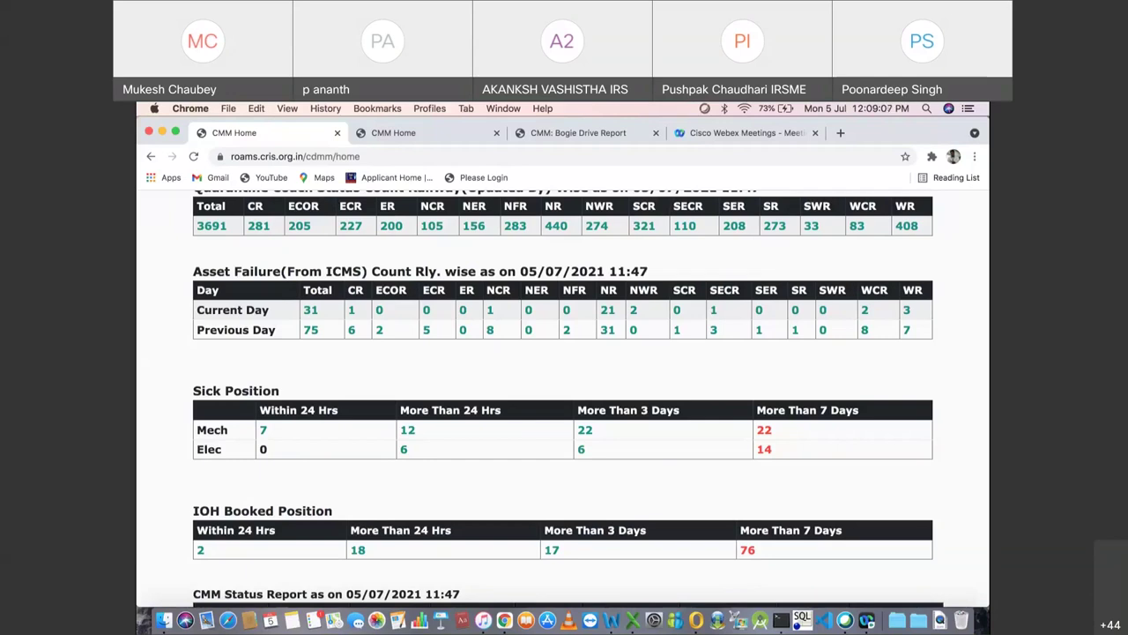
{"action": "scroll", "coordinate": [562, 397], "scroll_direction": "up", "scroll_amount": 3}
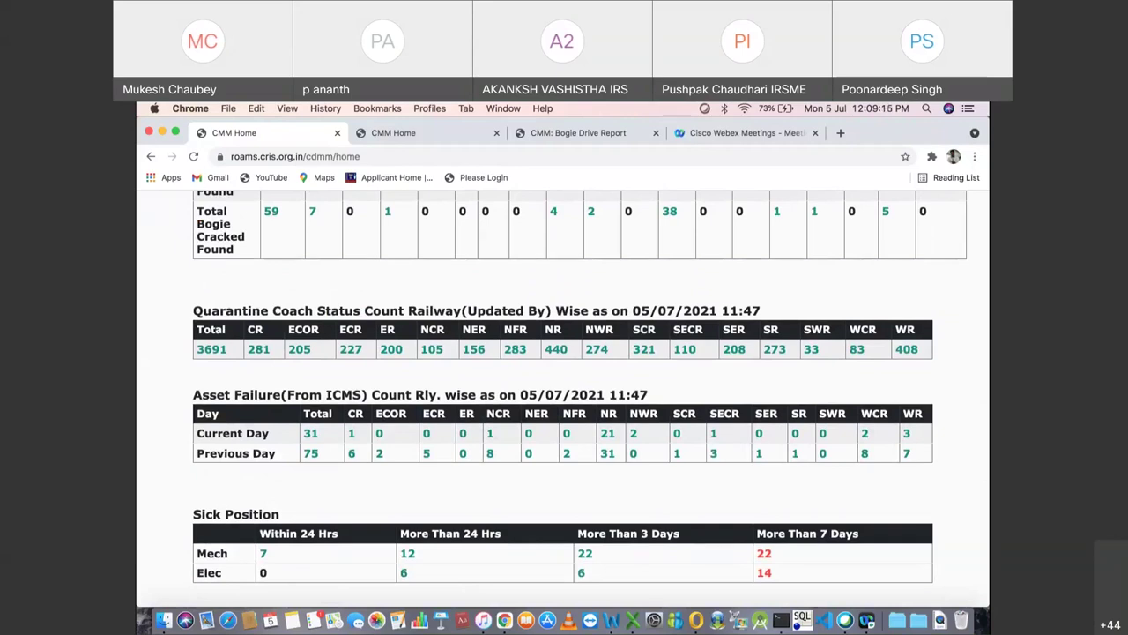
Step: Open Un-usual Reporting from the central applications and look through the list of already marked unusual cases
{"action": "scroll", "coordinate": [563, 397], "scroll_direction": "up", "scroll_amount": 2}
{"action": "scroll", "coordinate": [562, 397], "scroll_direction": "up", "scroll_amount": 15}
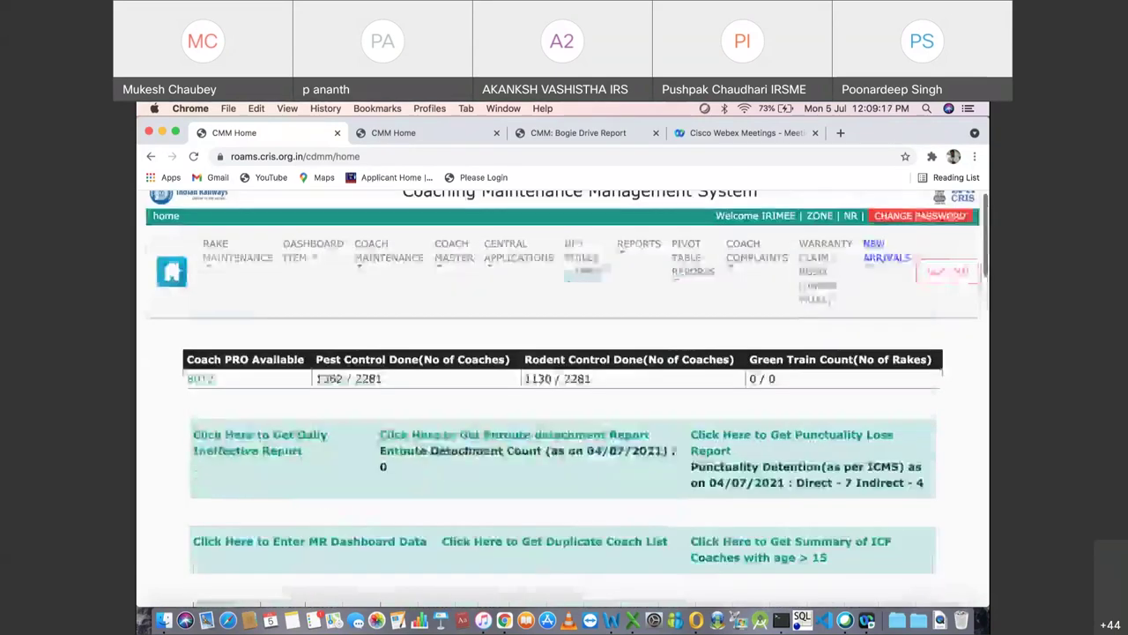
{"action": "left_click", "coordinate": [518, 262]}
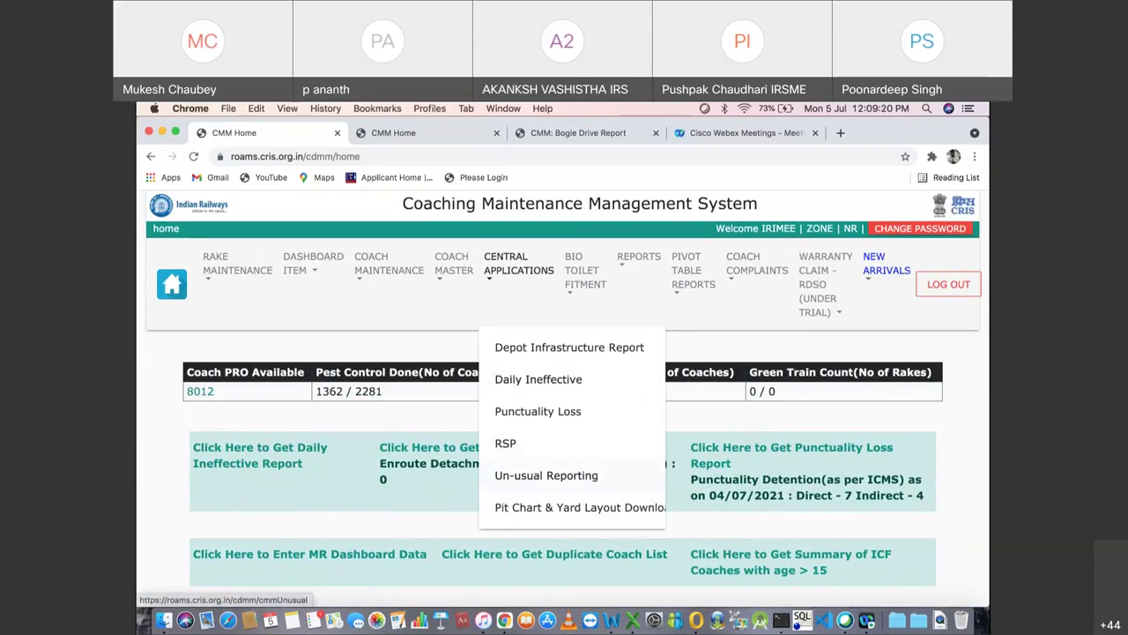
{"action": "left_click", "coordinate": [545, 475]}
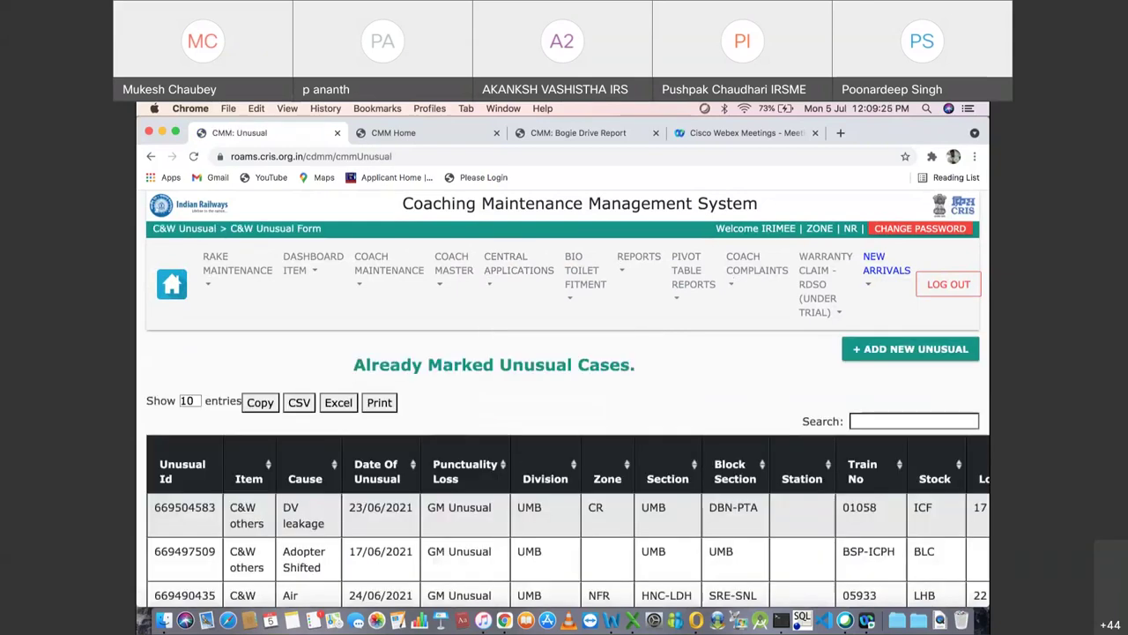
{"action": "scroll", "coordinate": [565, 397], "scroll_direction": "down", "scroll_amount": 5}
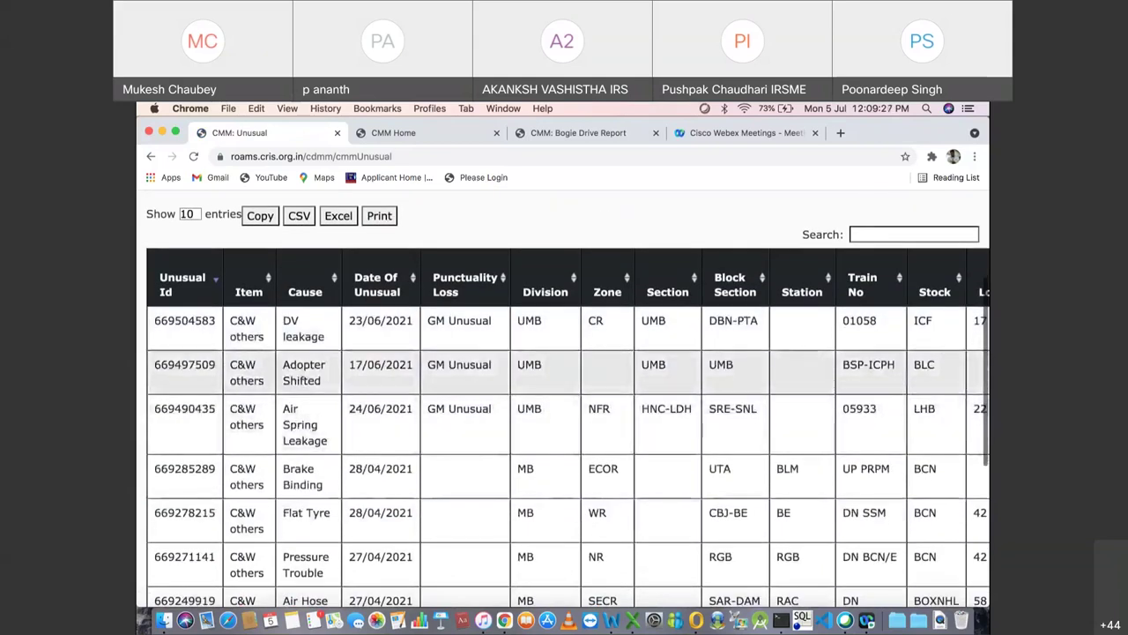
{"action": "scroll", "coordinate": [569, 396], "scroll_direction": "down", "scroll_amount": 3}
{"action": "scroll", "coordinate": [569, 397], "scroll_direction": "up", "scroll_amount": 1}
{"action": "scroll", "coordinate": [568, 397], "scroll_direction": "up", "scroll_amount": 2}
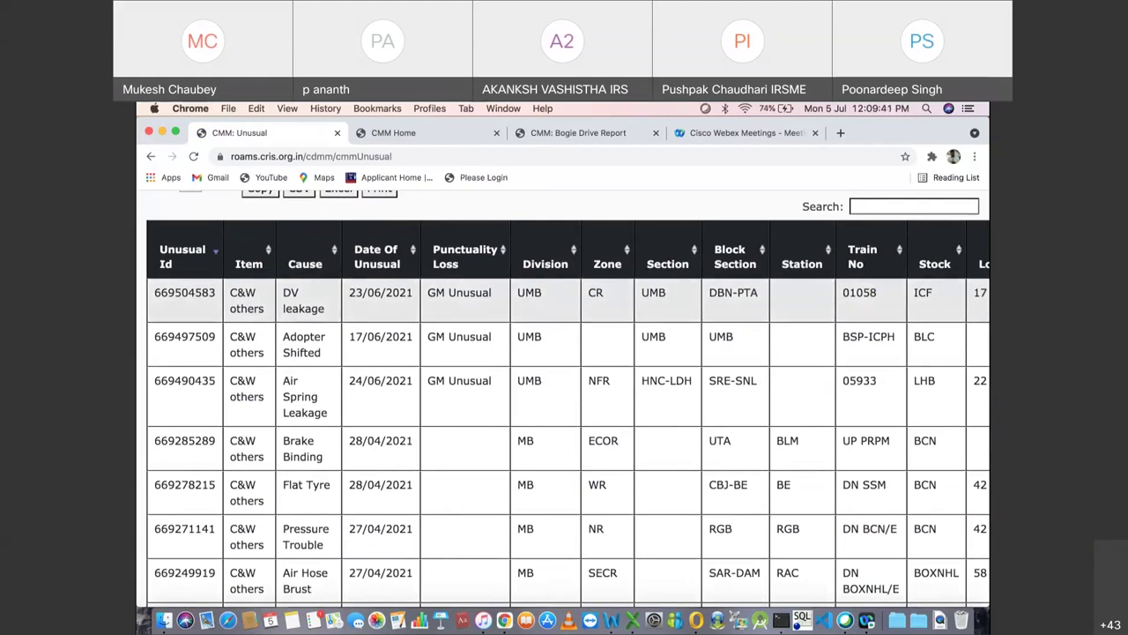
Step: Select the DV leakage case dated 23/06/2021 among the already marked unusual cases and bring up its report details
{"action": "scroll", "coordinate": [568, 396], "scroll_direction": "down", "scroll_amount": 1}
{"action": "left_click", "coordinate": [459, 252]}
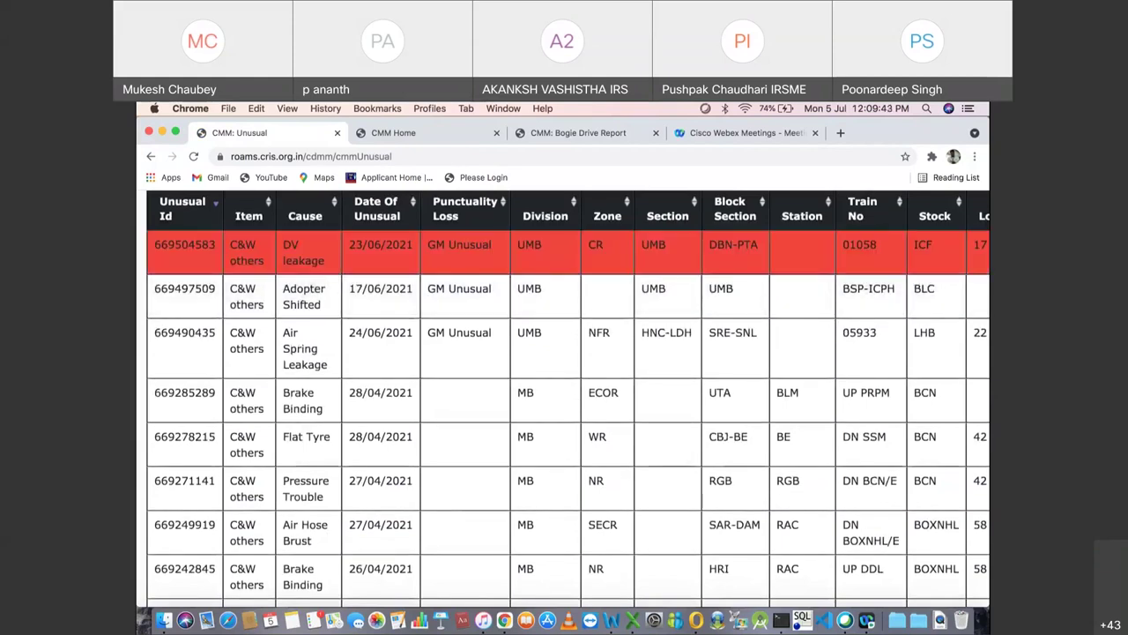
{"action": "scroll", "coordinate": [986, 284], "scroll_direction": "down", "scroll_amount": 10}
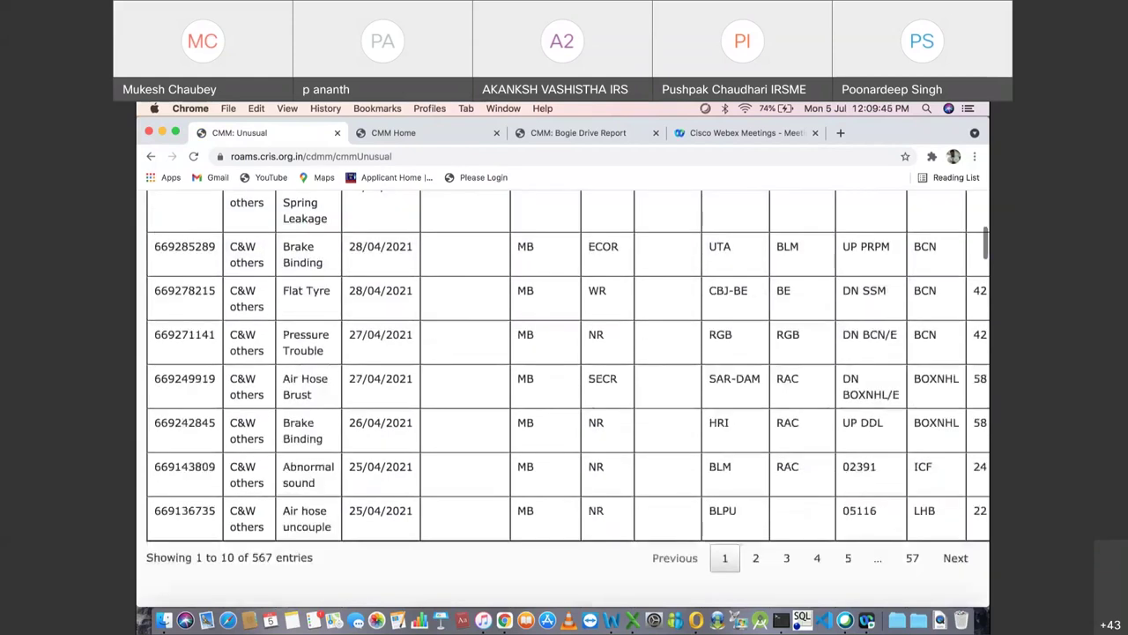
{"action": "scroll", "coordinate": [569, 400], "scroll_direction": "down", "scroll_amount": 15}
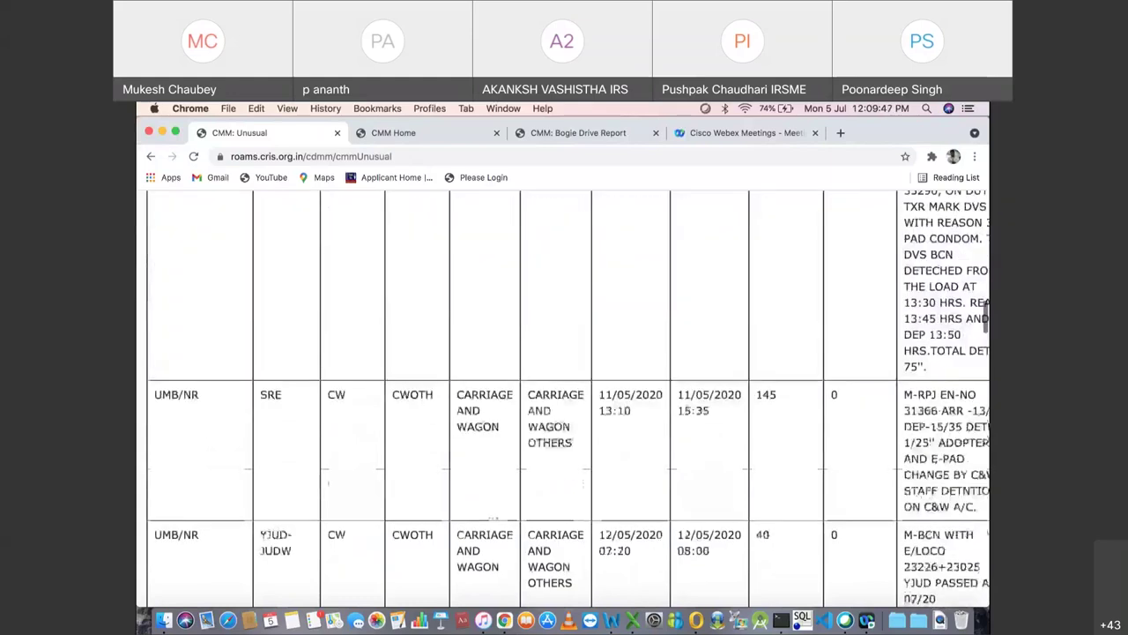
{"action": "scroll", "coordinate": [569, 400], "scroll_direction": "down", "scroll_amount": 15}
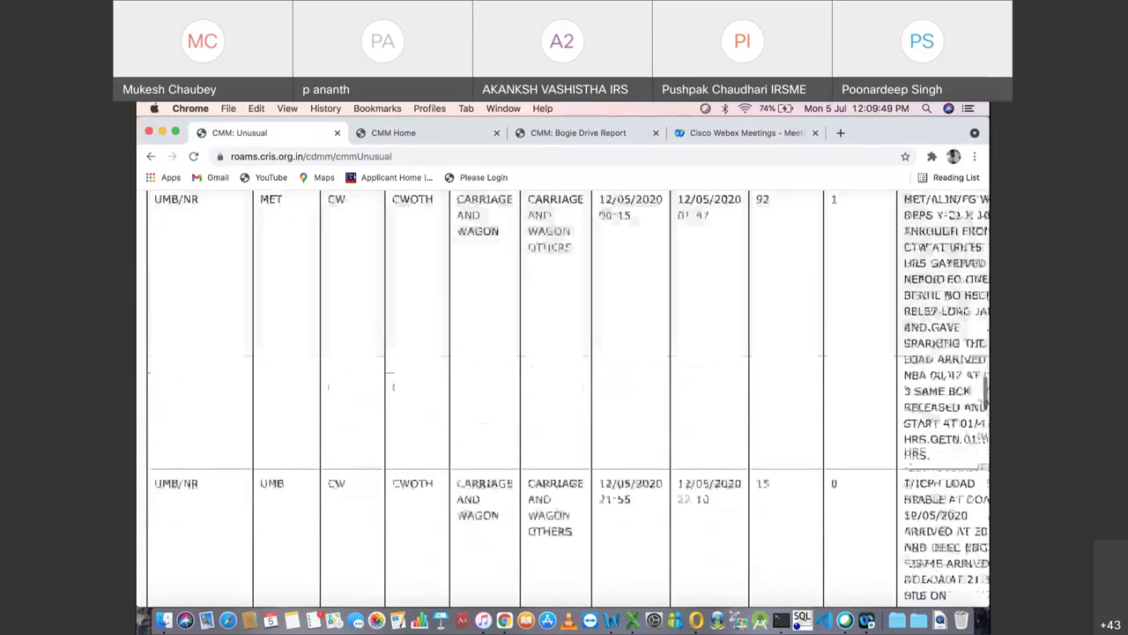
{"action": "scroll", "coordinate": [568, 400], "scroll_direction": "down", "scroll_amount": 15}
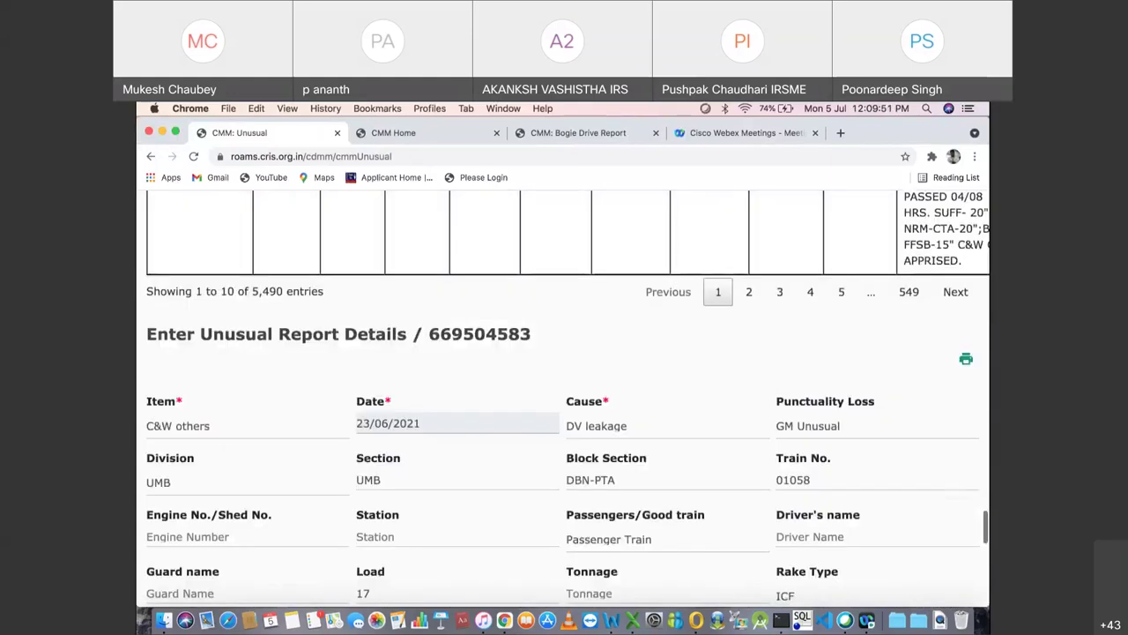
Step: Examine the DV leakage case's report fields, from item, date and coach details to action taken, brief description and report upload
{"action": "scroll", "coordinate": [568, 401], "scroll_direction": "up", "scroll_amount": 5}
{"action": "scroll", "coordinate": [568, 400], "scroll_direction": "up", "scroll_amount": 1}
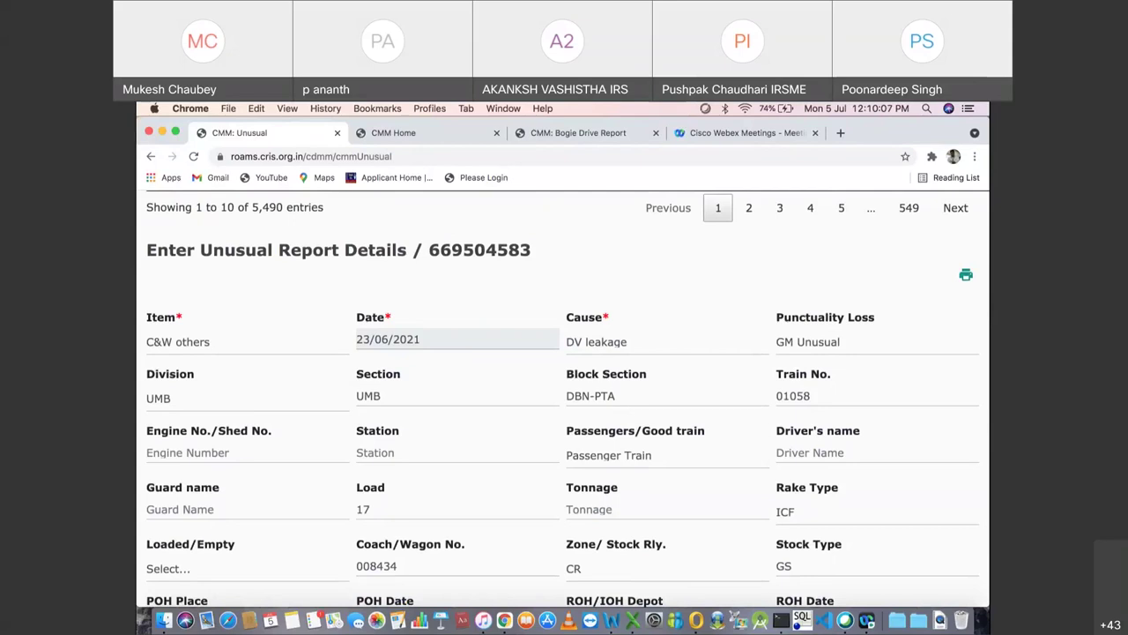
{"action": "scroll", "coordinate": [564, 390], "scroll_direction": "down", "scroll_amount": 2}
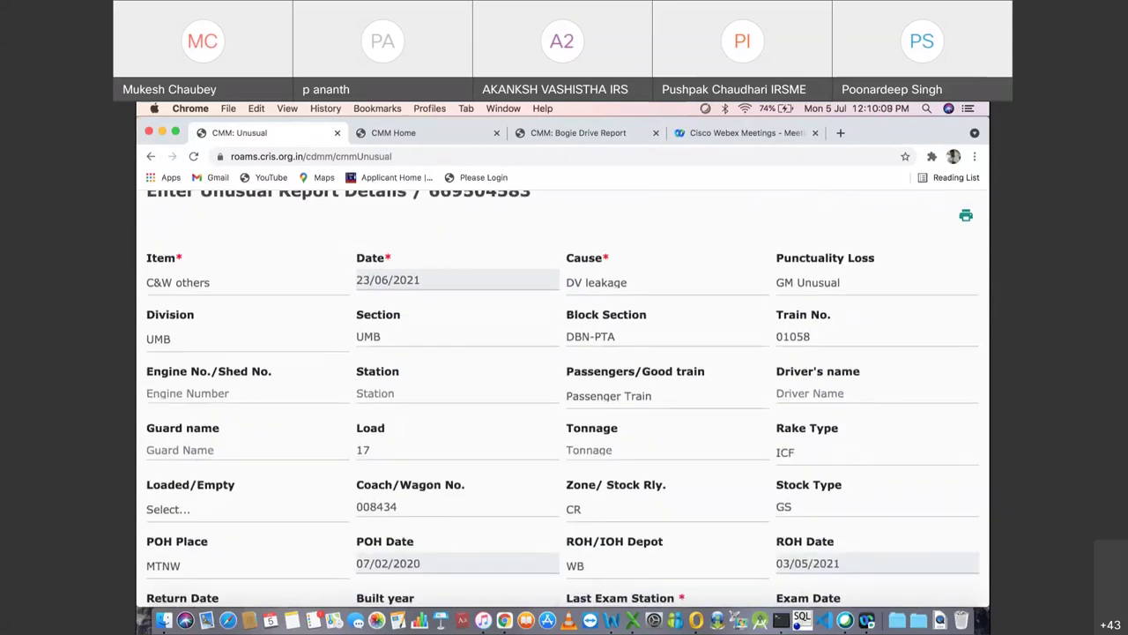
{"action": "scroll", "coordinate": [564, 390], "scroll_direction": "down", "scroll_amount": 3}
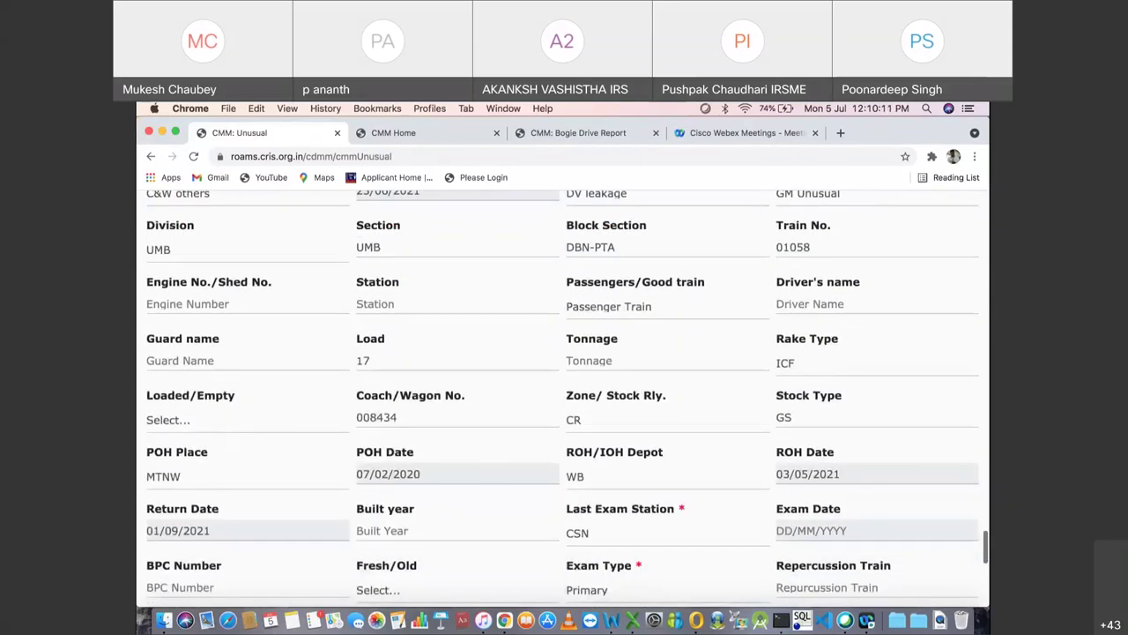
{"action": "scroll", "coordinate": [565, 390], "scroll_direction": "down", "scroll_amount": 7}
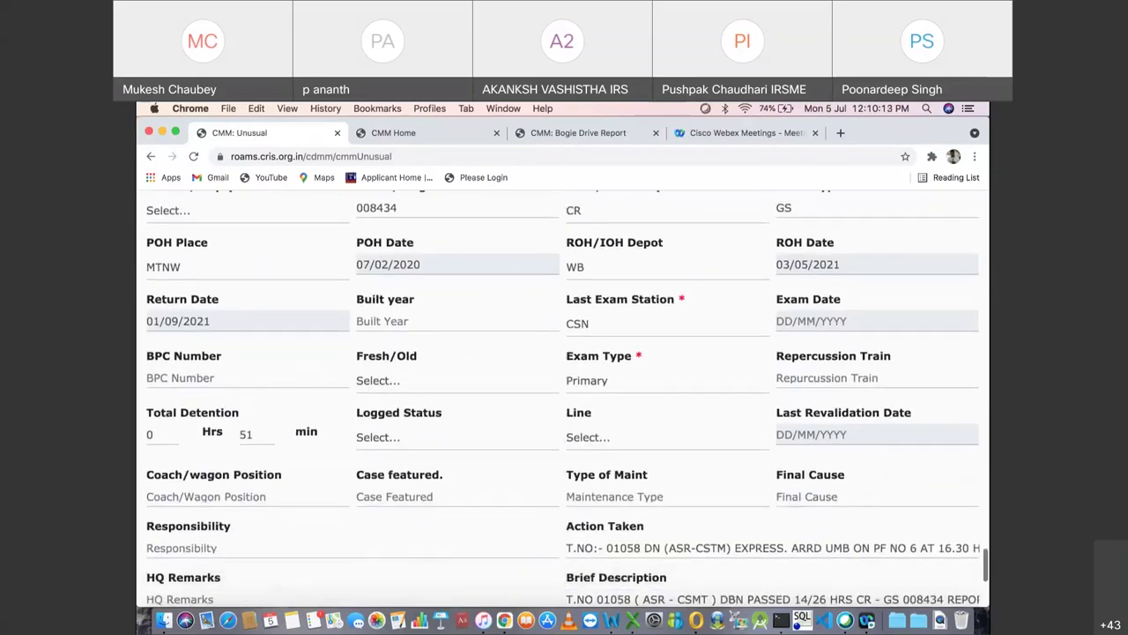
{"action": "scroll", "coordinate": [564, 391], "scroll_direction": "up", "scroll_amount": 3}
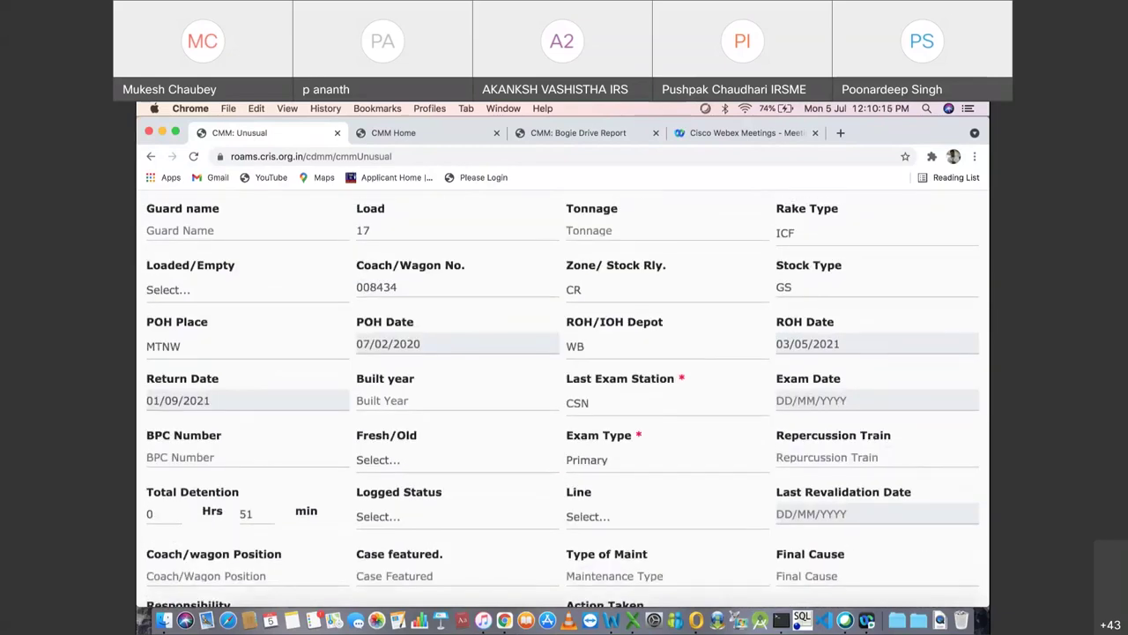
{"action": "scroll", "coordinate": [564, 390], "scroll_direction": "down", "scroll_amount": 8}
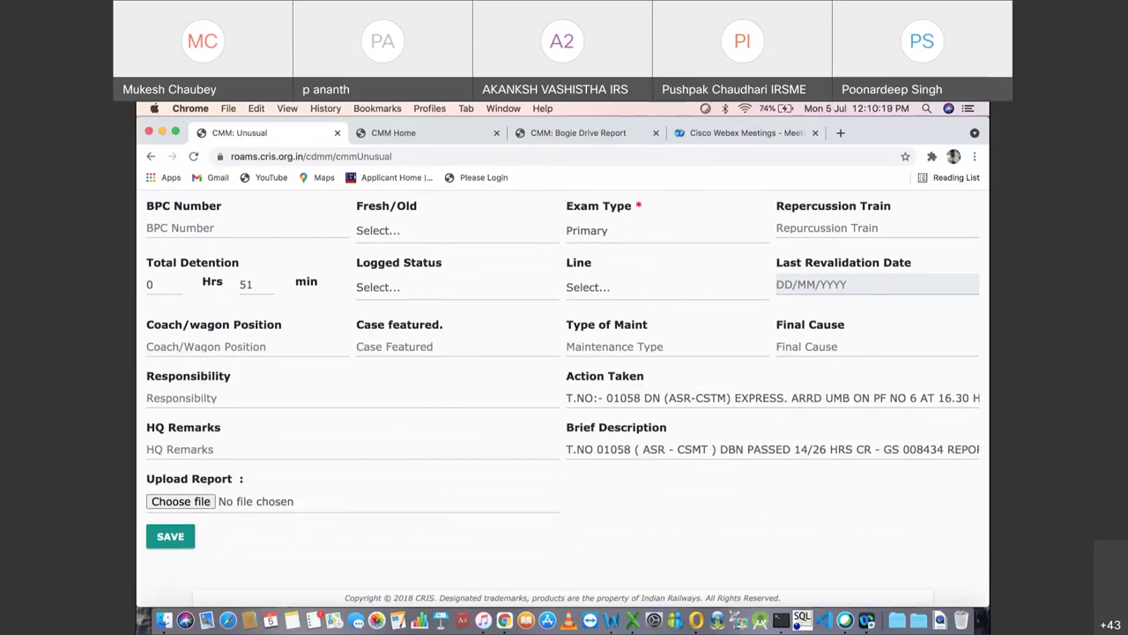
{"action": "scroll", "coordinate": [564, 390], "scroll_direction": "up", "scroll_amount": 1}
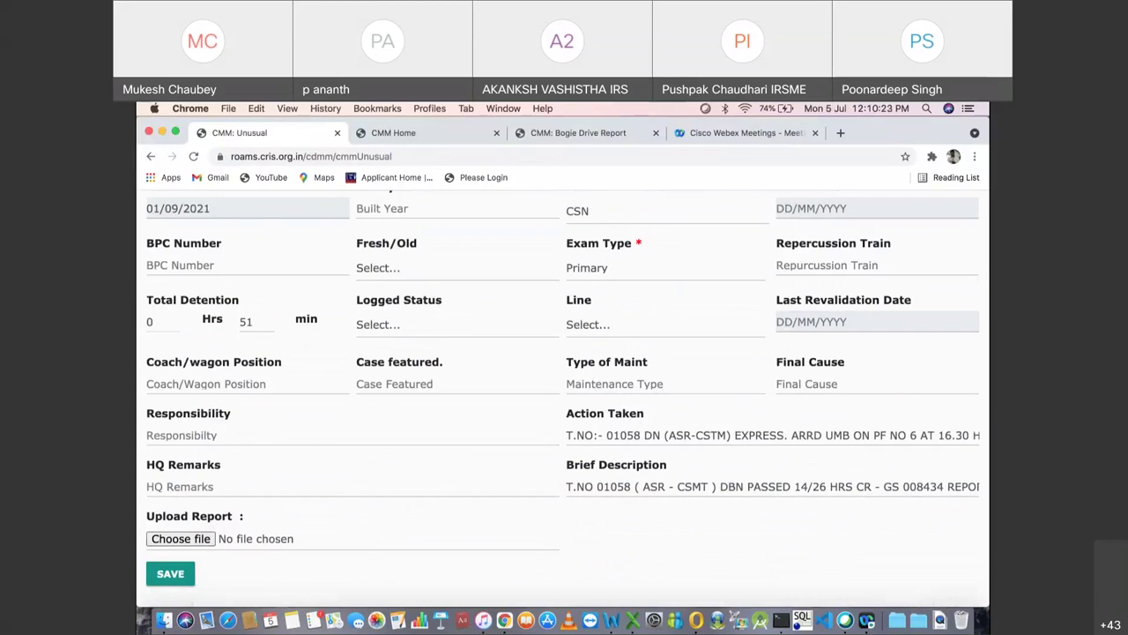
{"action": "scroll", "coordinate": [564, 397], "scroll_direction": "up", "scroll_amount": 4}
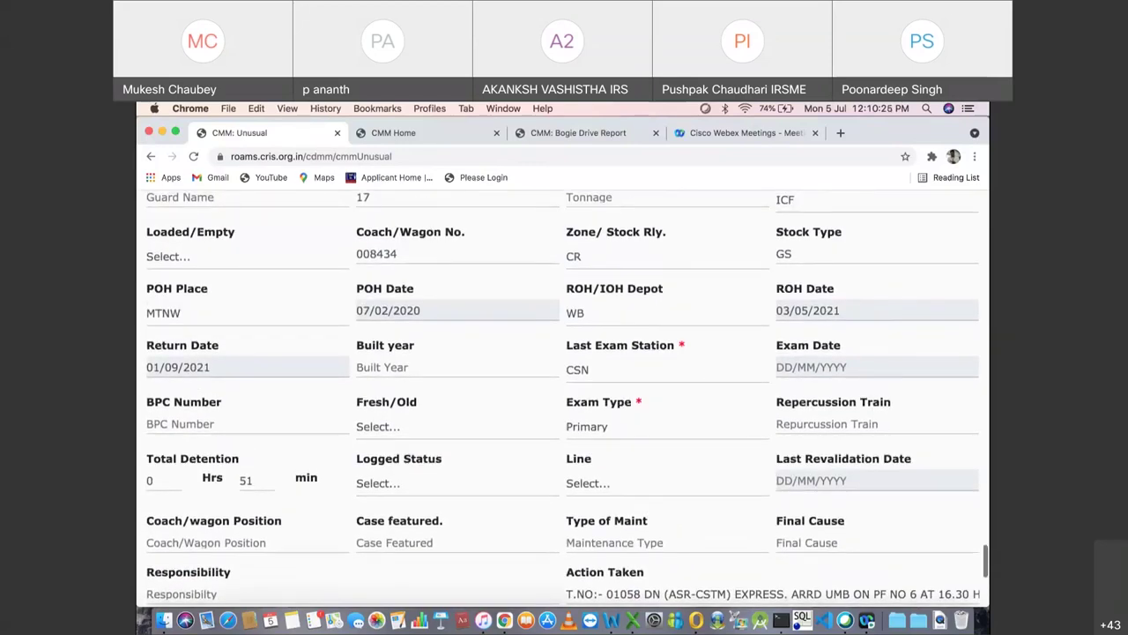
Step: Return to the already marked unusual cases and view the report details of the Air Spring Leakage case dated 24/06/2021
{"action": "scroll", "coordinate": [564, 397], "scroll_direction": "up", "scroll_amount": 10}
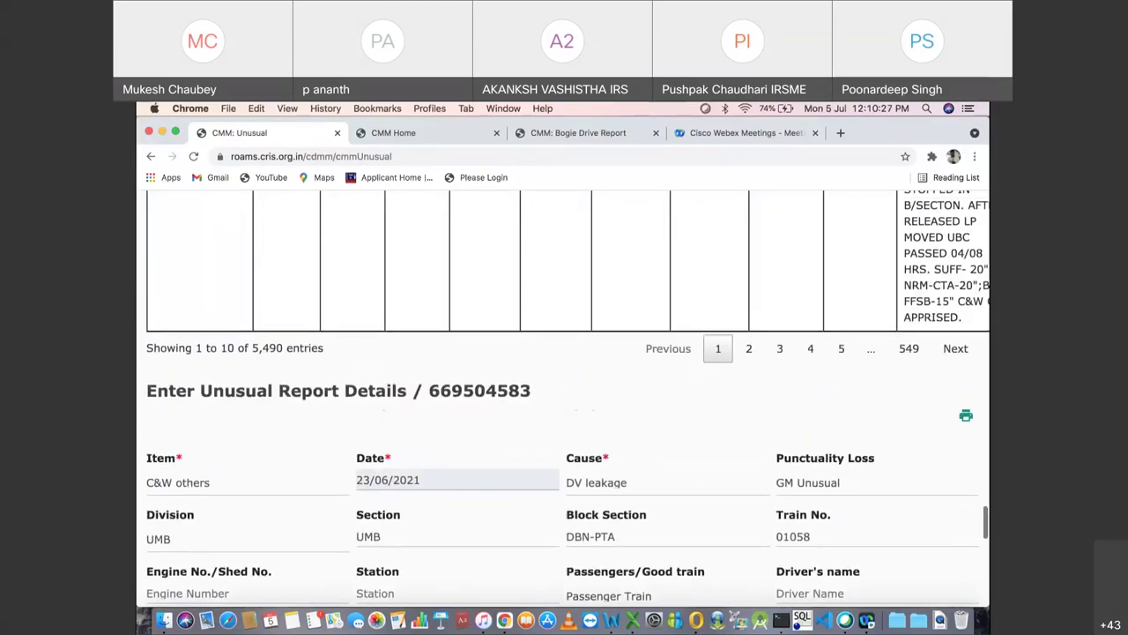
{"action": "scroll", "coordinate": [564, 396], "scroll_direction": "up", "scroll_amount": 6}
{"action": "scroll", "coordinate": [564, 397], "scroll_direction": "up", "scroll_amount": 8}
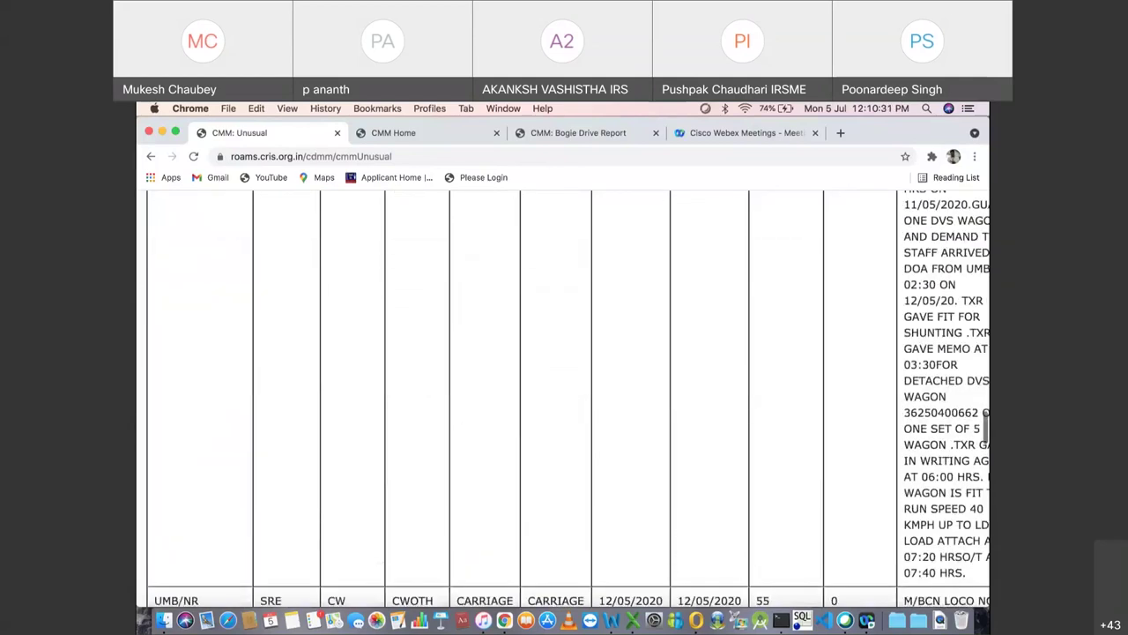
{"action": "scroll", "coordinate": [564, 396], "scroll_direction": "down", "scroll_amount": 10}
{"action": "scroll", "coordinate": [564, 397], "scroll_direction": "up", "scroll_amount": 20}
{"action": "scroll", "coordinate": [564, 396], "scroll_direction": "down", "scroll_amount": 2}
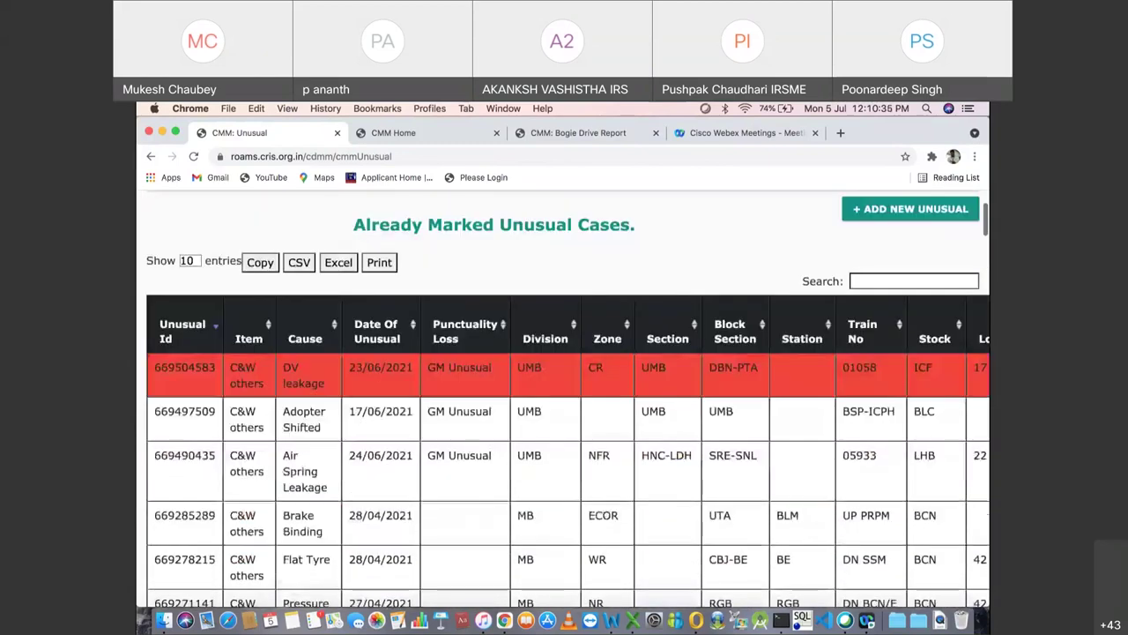
{"action": "scroll", "coordinate": [564, 397], "scroll_direction": "down", "scroll_amount": 20}
{"action": "scroll", "coordinate": [564, 396], "scroll_direction": "up", "scroll_amount": 20}
{"action": "scroll", "coordinate": [564, 396], "scroll_direction": "down", "scroll_amount": 1}
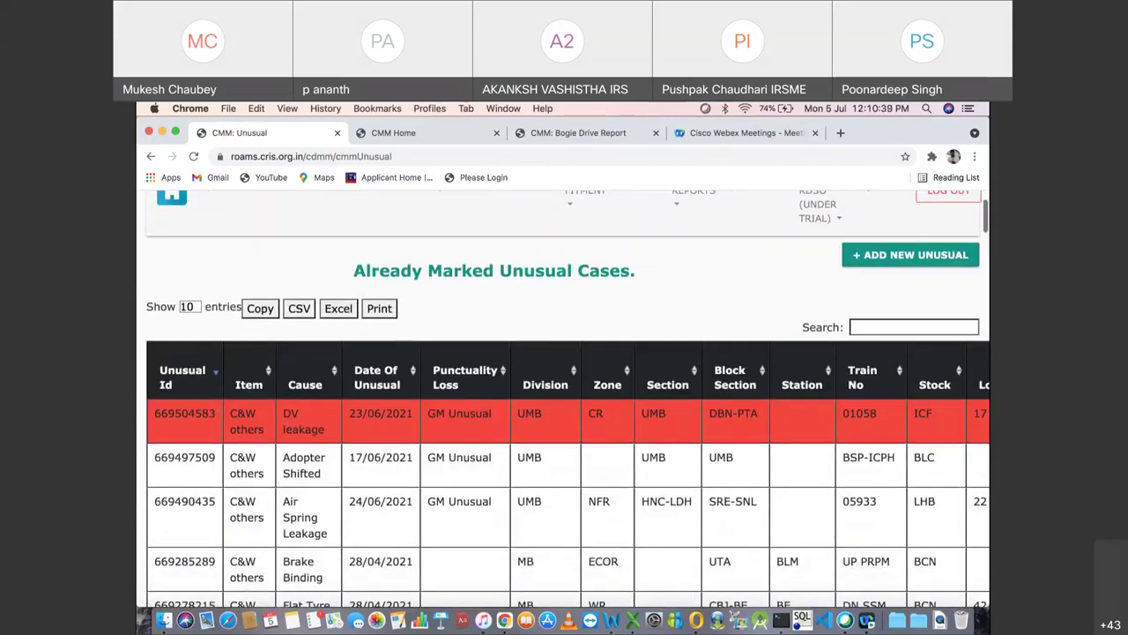
{"action": "scroll", "coordinate": [564, 397], "scroll_direction": "down", "scroll_amount": 2}
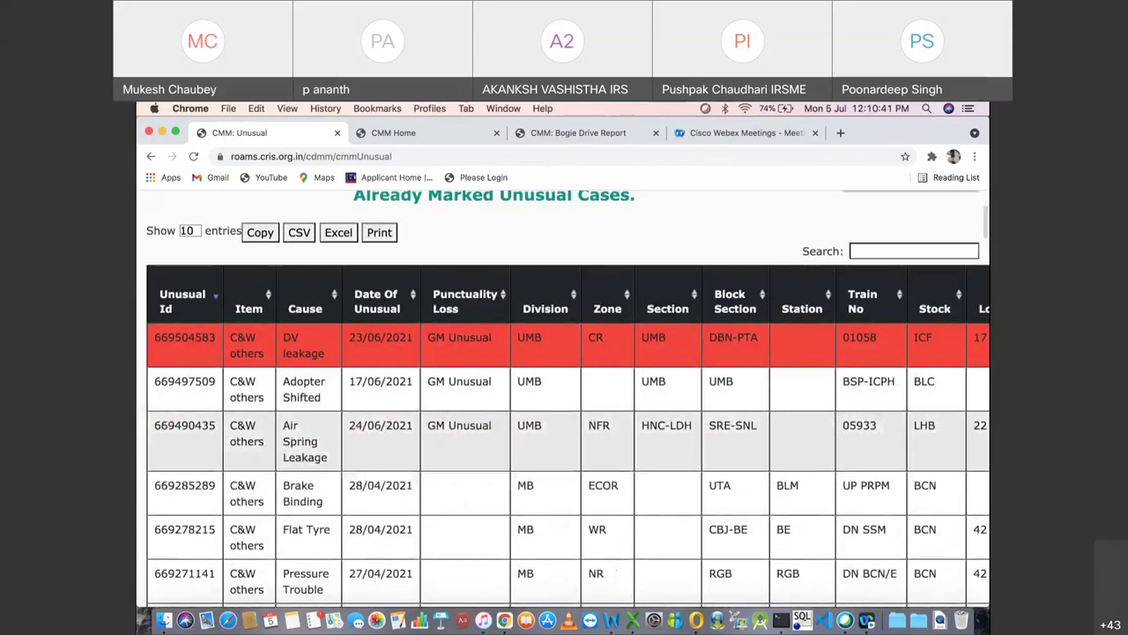
{"action": "scroll", "coordinate": [564, 397], "scroll_direction": "down", "scroll_amount": 20}
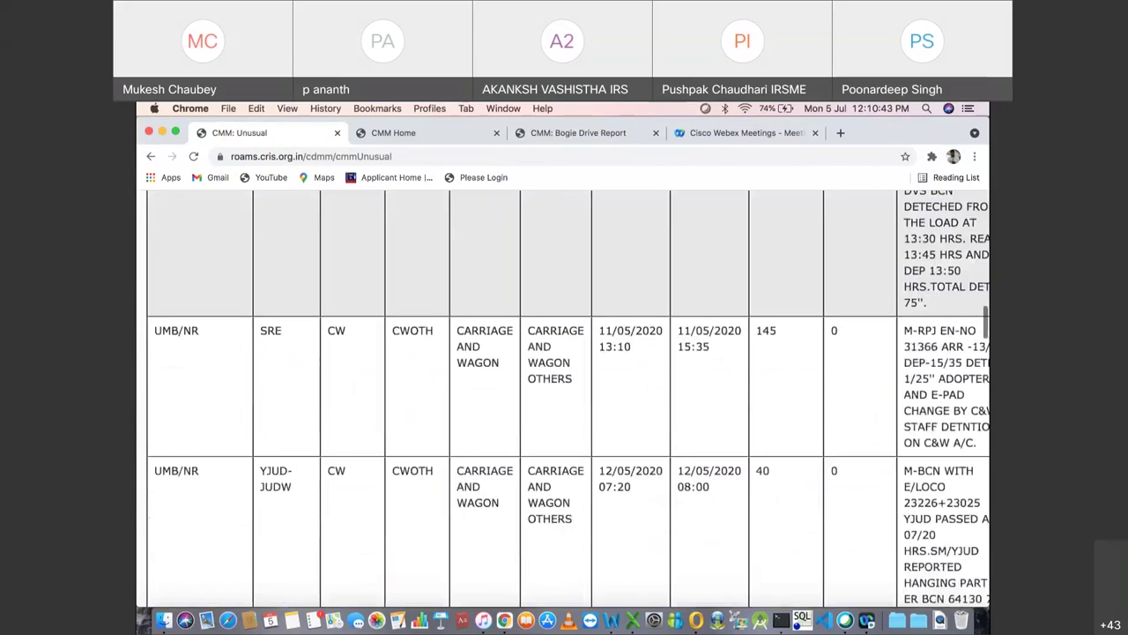
{"action": "scroll", "coordinate": [564, 397], "scroll_direction": "down", "scroll_amount": 15}
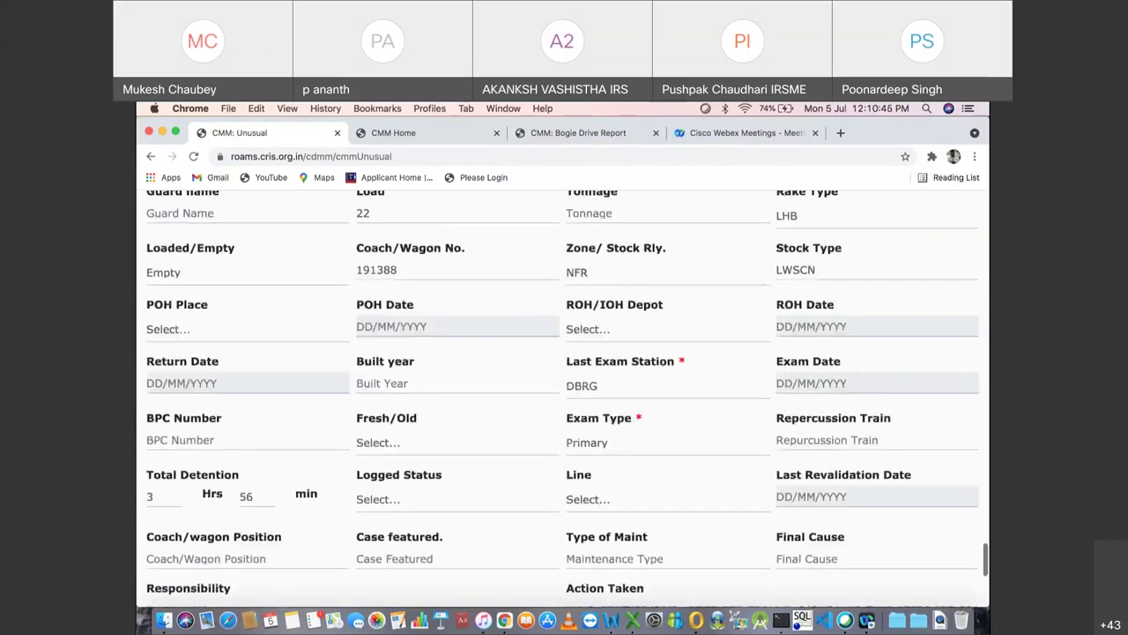
{"action": "scroll", "coordinate": [564, 397], "scroll_direction": "up", "scroll_amount": 9}
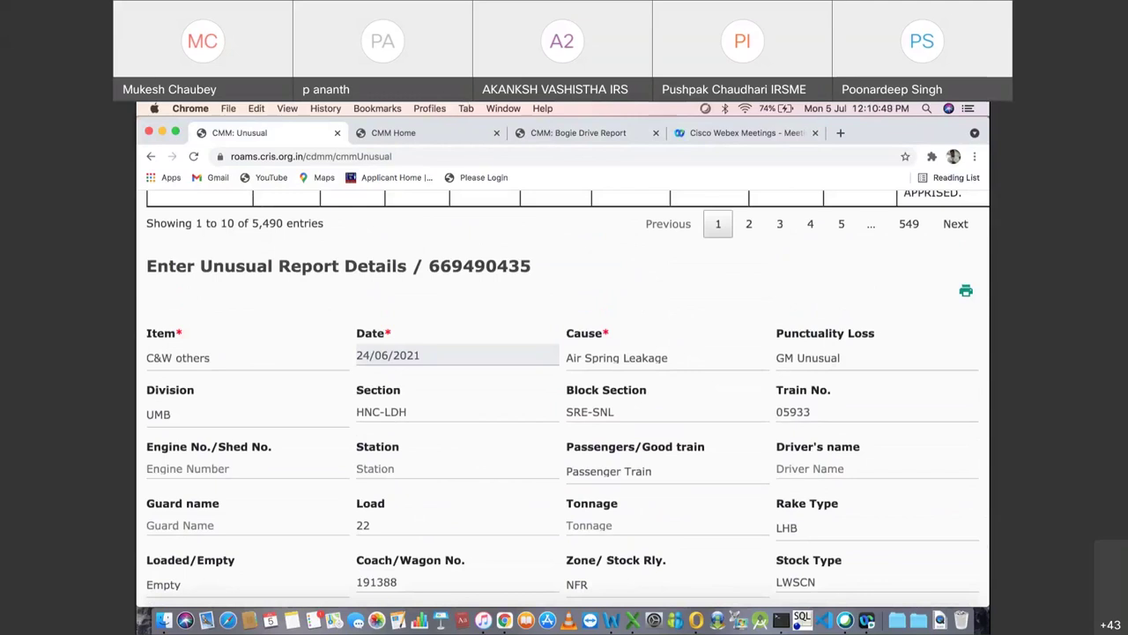
Step: Leave Un-usual Reporting for the CMM home page and switch to the other open copy of the home page
{"action": "scroll", "coordinate": [569, 397], "scroll_direction": "up", "scroll_amount": 10}
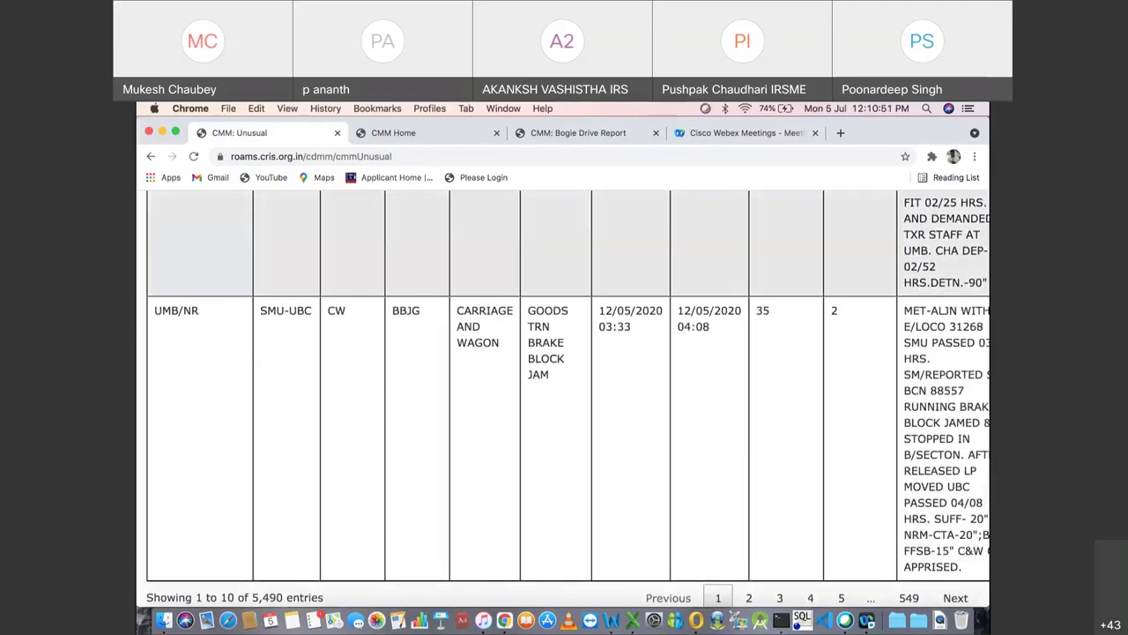
{"action": "scroll", "coordinate": [568, 397], "scroll_direction": "up", "scroll_amount": 4}
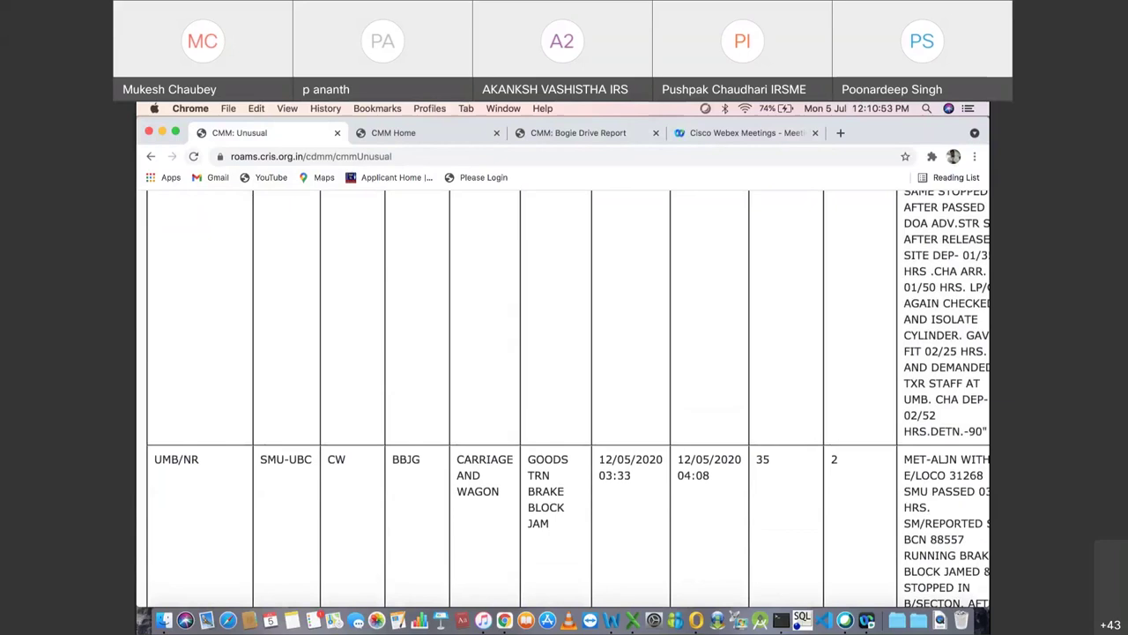
{"action": "scroll", "coordinate": [568, 397], "scroll_direction": "up", "scroll_amount": 20}
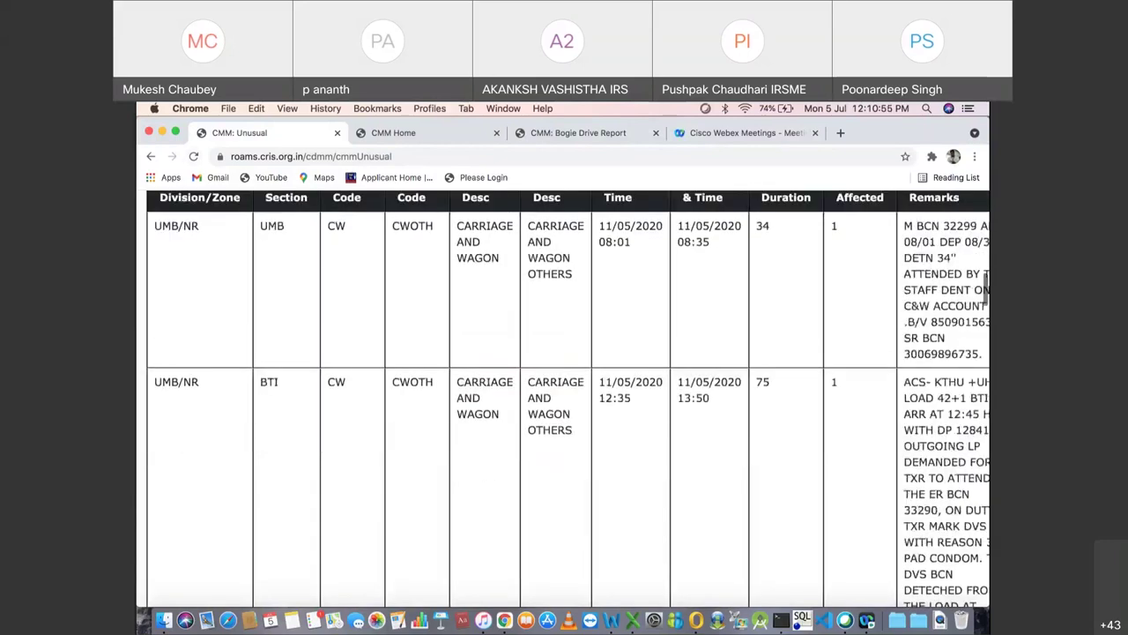
{"action": "left_click", "coordinate": [172, 287]}
{"action": "key", "text": "super+2"}
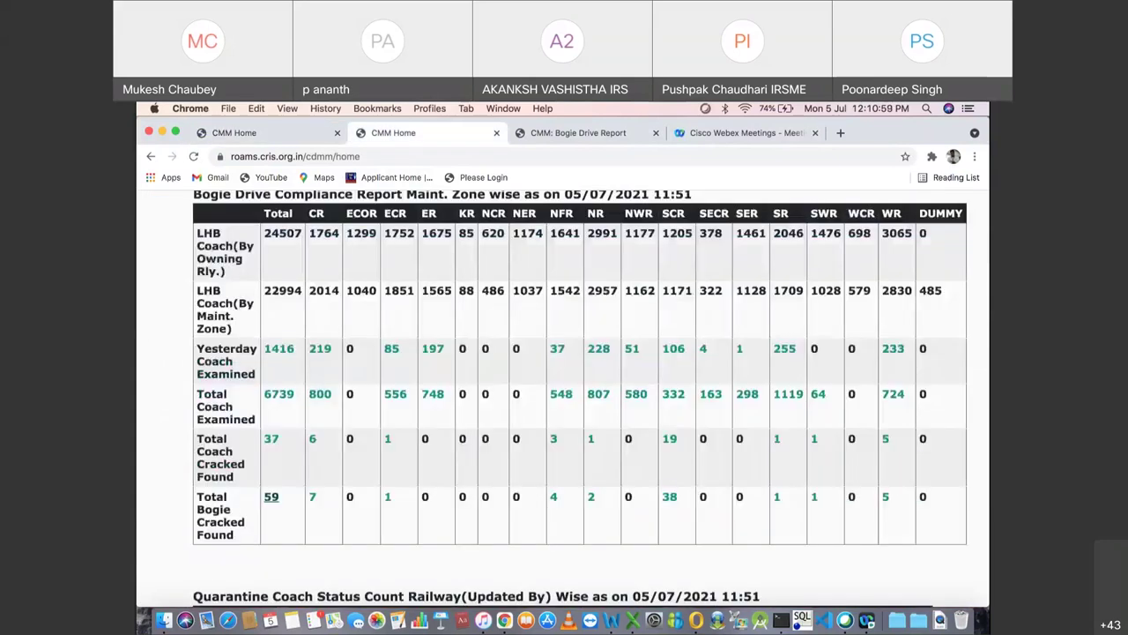
Step: Review the home page's quarantine, asset failure and sick position tables, and display the applications offered under Central Applications
{"action": "scroll", "coordinate": [562, 370], "scroll_direction": "down", "scroll_amount": 8}
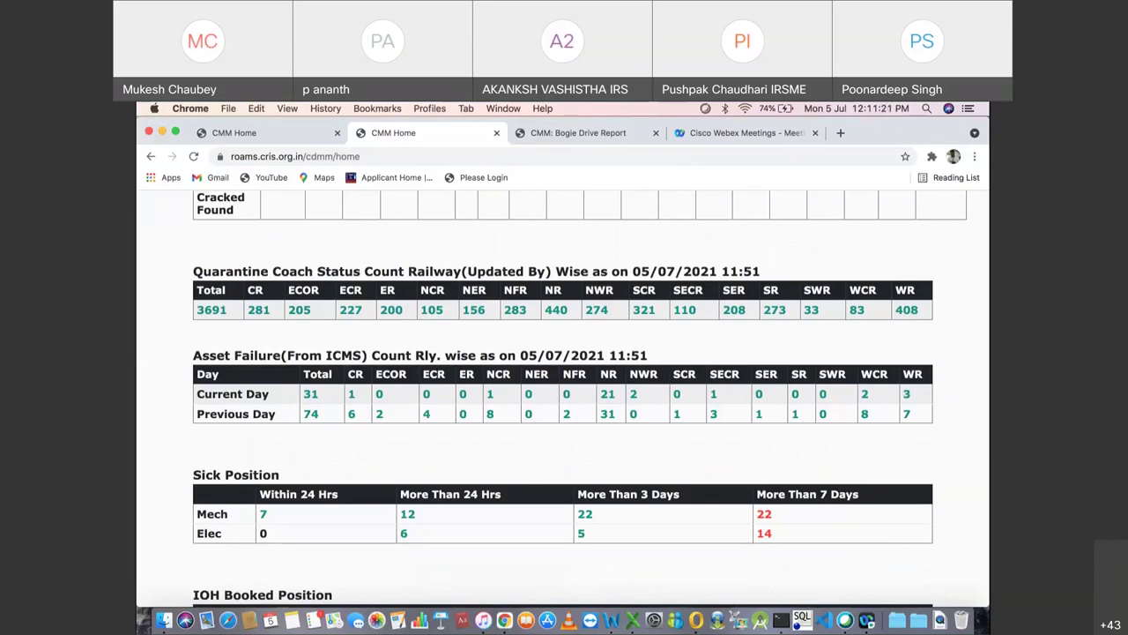
{"action": "scroll", "coordinate": [588, 392], "scroll_direction": "down", "scroll_amount": 1}
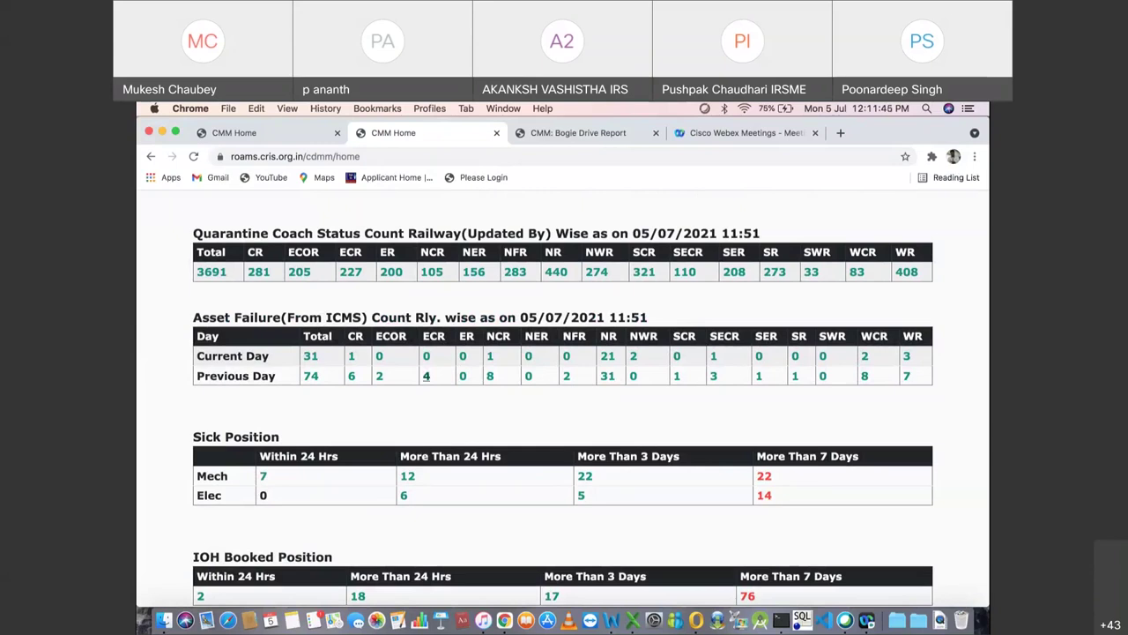
{"action": "scroll", "coordinate": [563, 371], "scroll_direction": "up", "scroll_amount": 5}
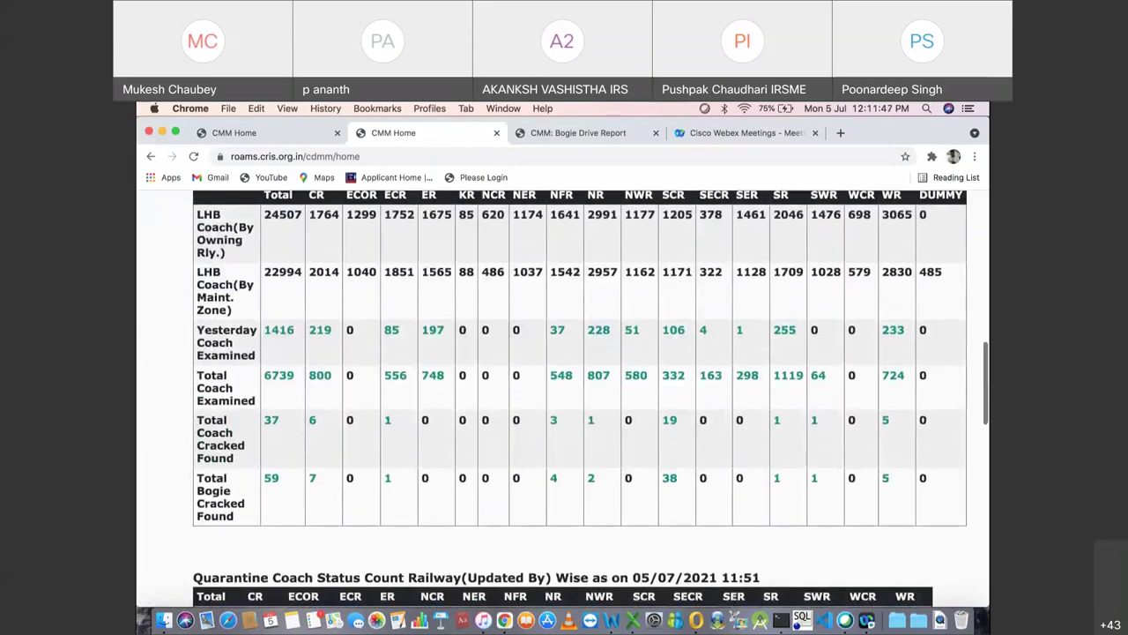
{"action": "scroll", "coordinate": [562, 370], "scroll_direction": "up", "scroll_amount": 10}
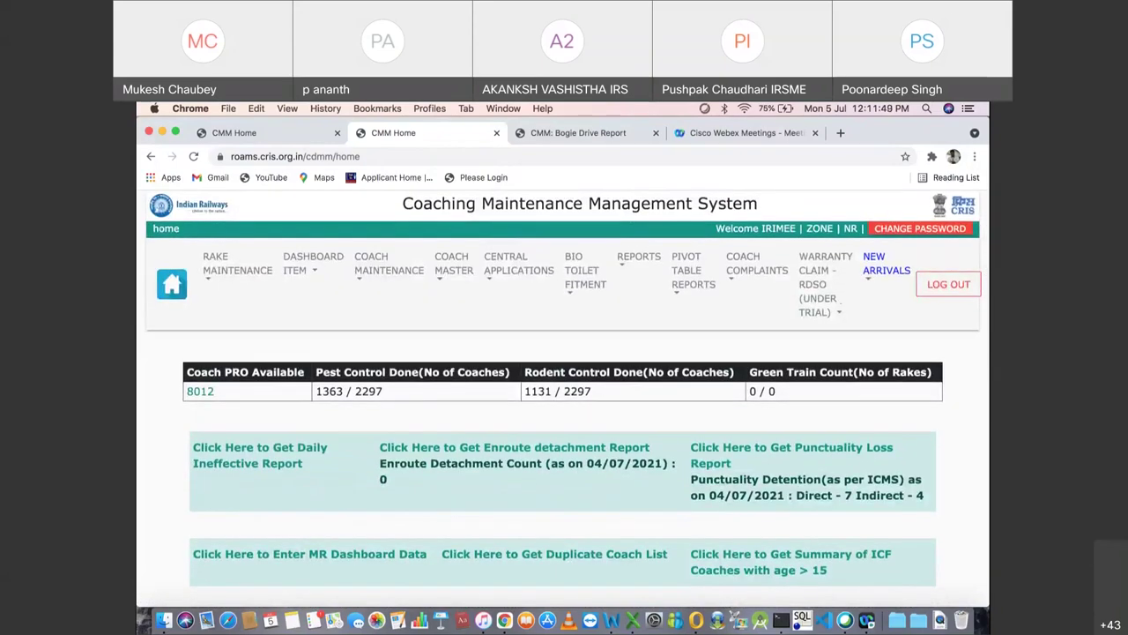
{"action": "left_click", "coordinate": [519, 264]}
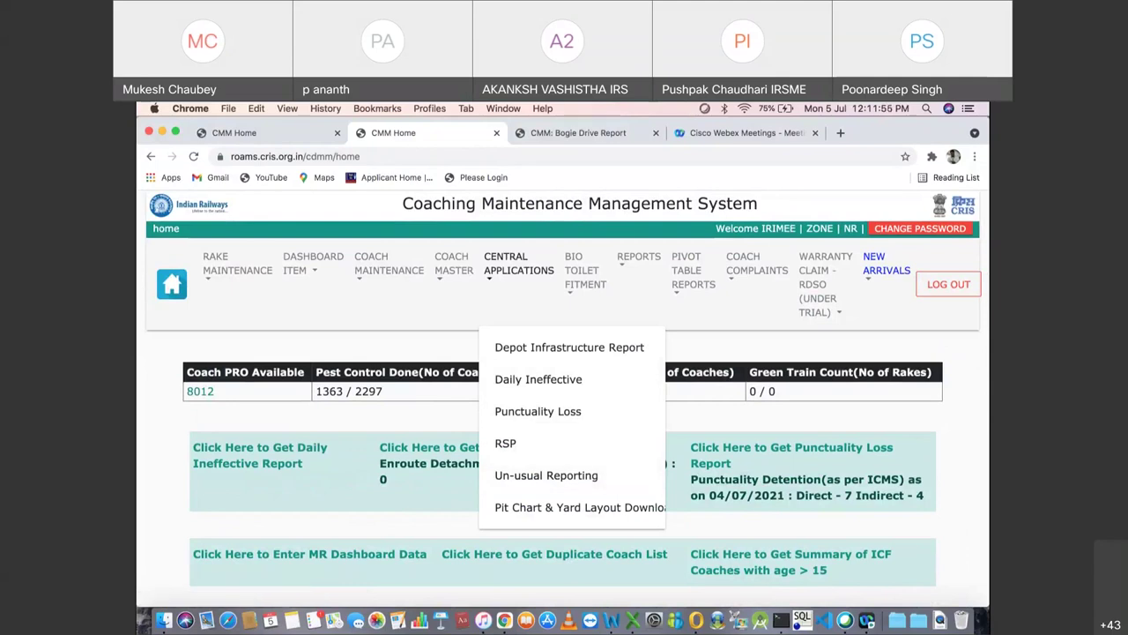
{"action": "scroll", "coordinate": [563, 397], "scroll_direction": "down", "scroll_amount": 1}
{"action": "scroll", "coordinate": [562, 396], "scroll_direction": "down", "scroll_amount": 5}
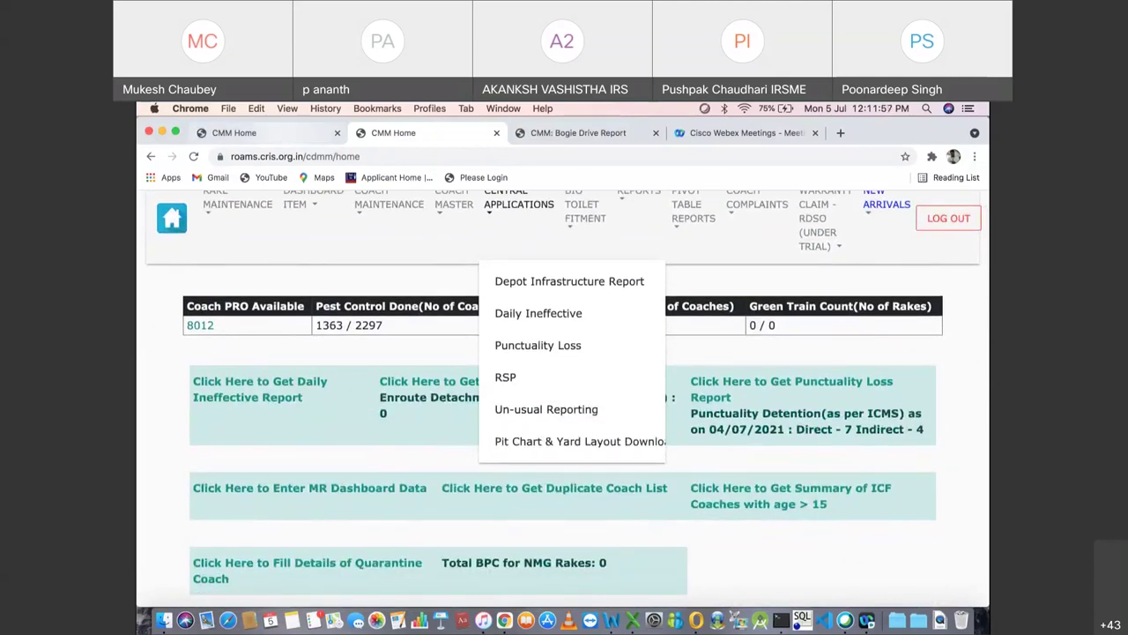
Step: Switch back to the reloaded CMM home page and examine its asset failure, sick position and IOH booked position tables
{"action": "left_click", "coordinate": [265, 132]}
{"action": "scroll", "coordinate": [562, 397], "scroll_direction": "down", "scroll_amount": 15}
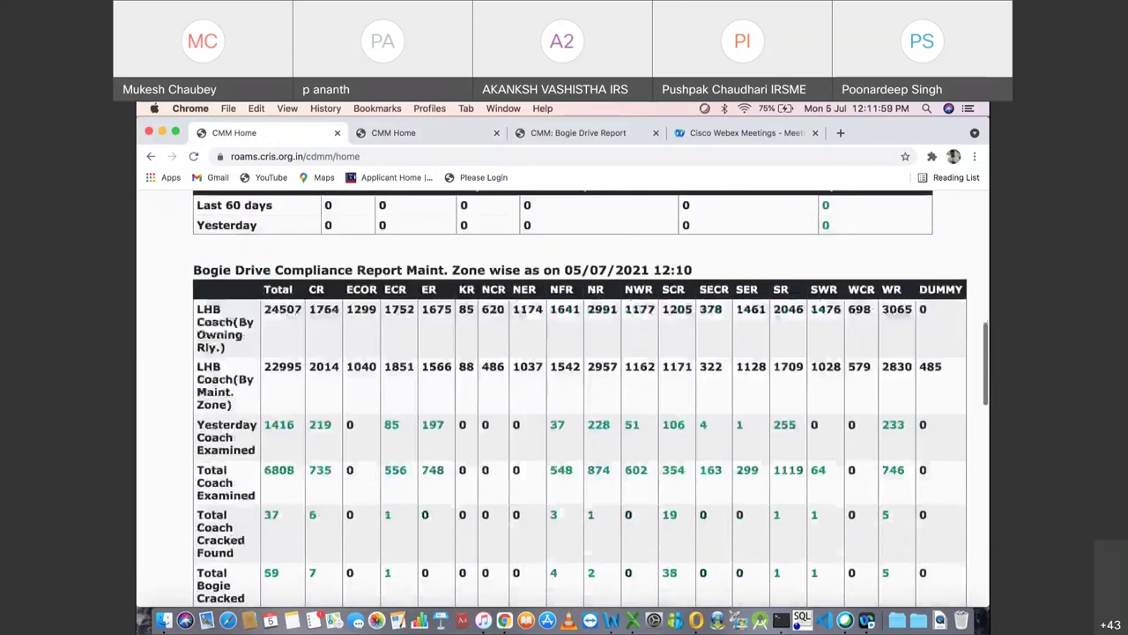
{"action": "scroll", "coordinate": [562, 396], "scroll_direction": "down", "scroll_amount": 5}
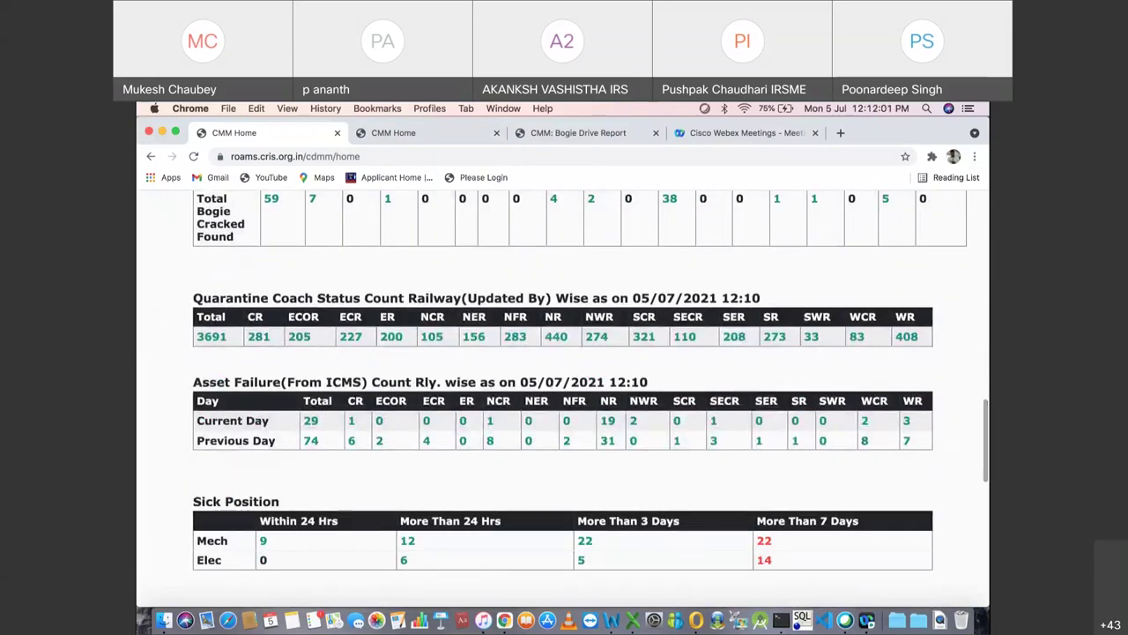
{"action": "scroll", "coordinate": [562, 396], "scroll_direction": "down", "scroll_amount": 1}
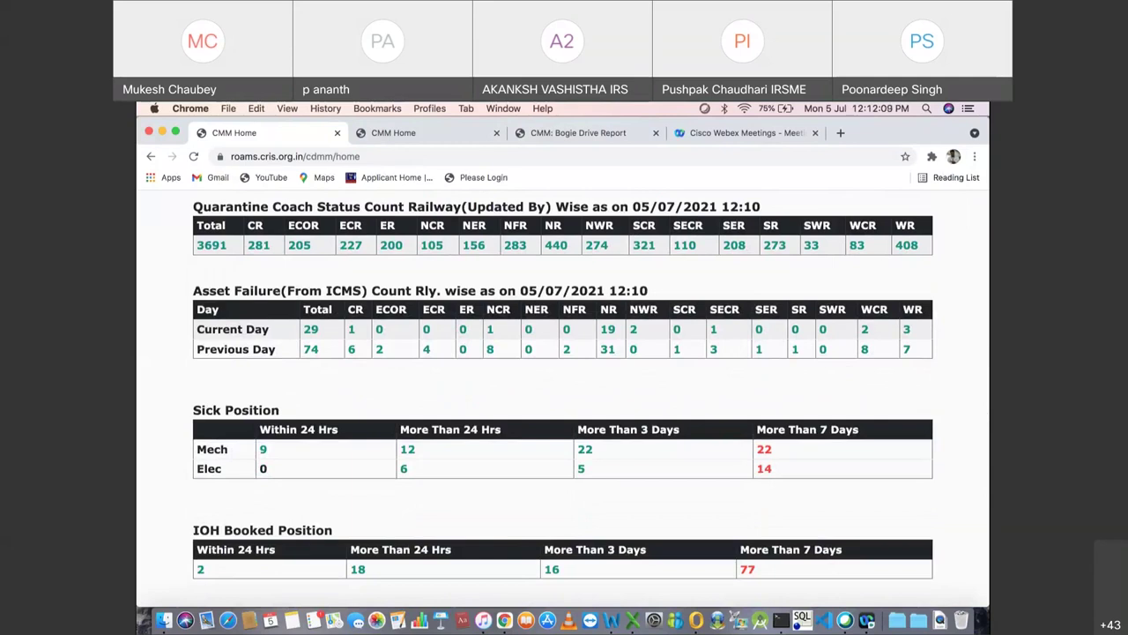
{"action": "scroll", "coordinate": [589, 392], "scroll_direction": "down", "scroll_amount": 2}
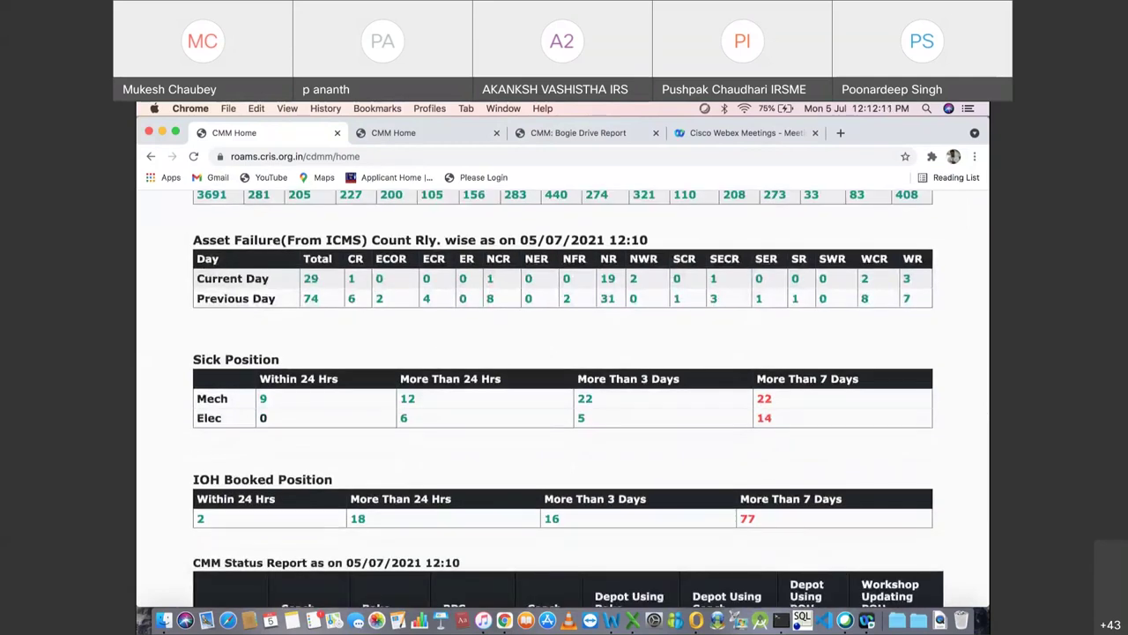
Step: View the list of mechanical coaches sick for more than 7 days from the Sick Position table and review it
{"action": "scroll", "coordinate": [569, 401], "scroll_direction": "down", "scroll_amount": 3}
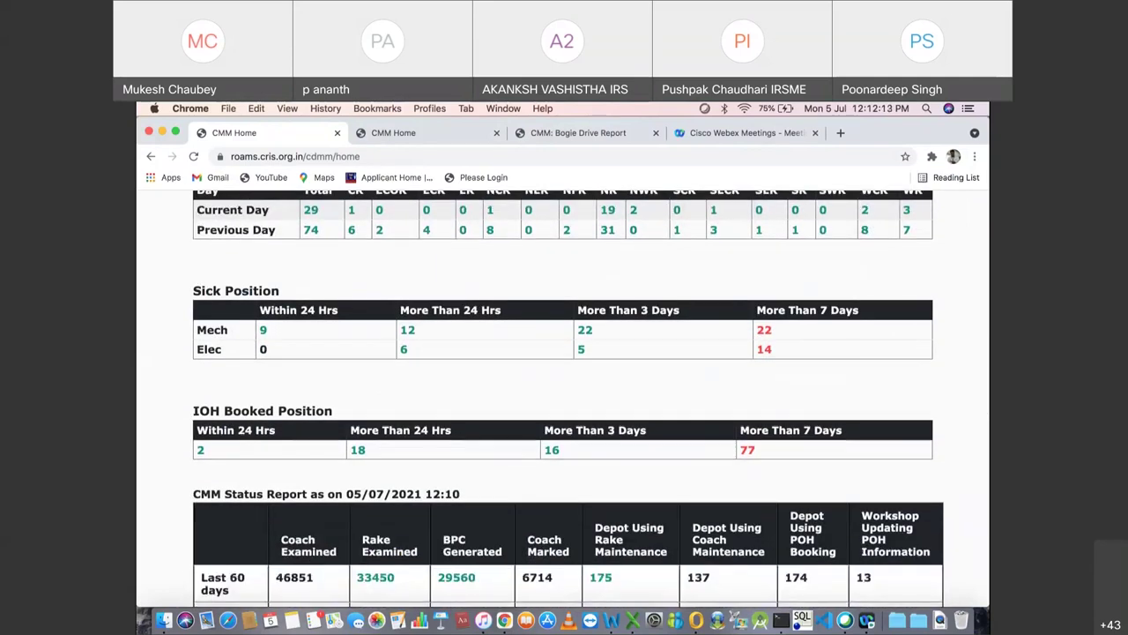
{"action": "scroll", "coordinate": [568, 392], "scroll_direction": "down", "scroll_amount": 2}
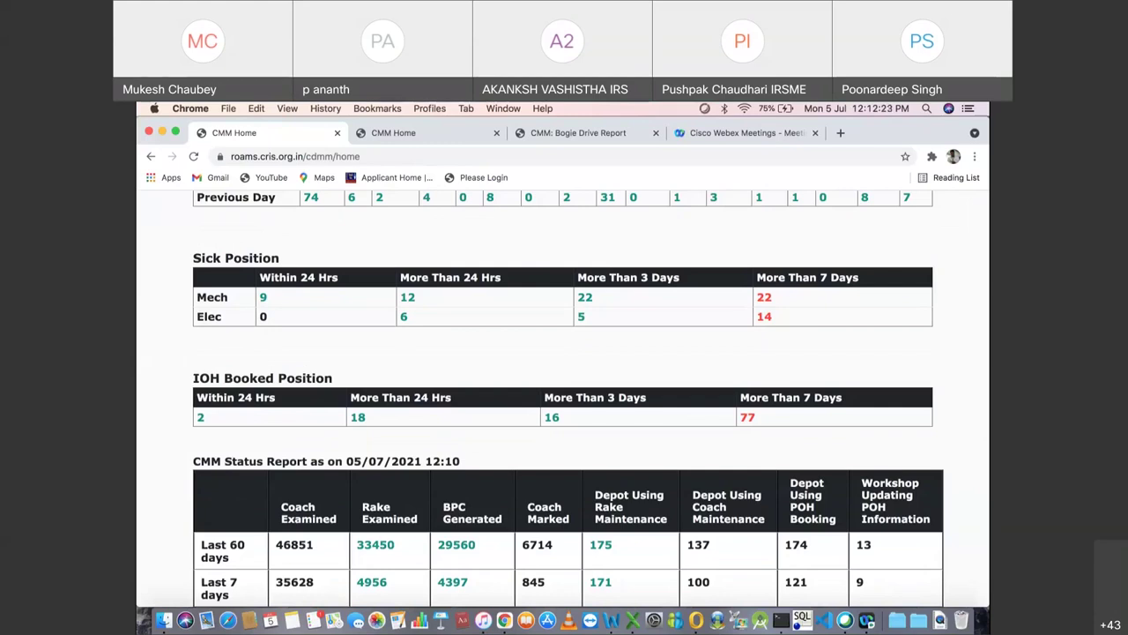
{"action": "scroll", "coordinate": [564, 318], "scroll_direction": "up", "scroll_amount": 1}
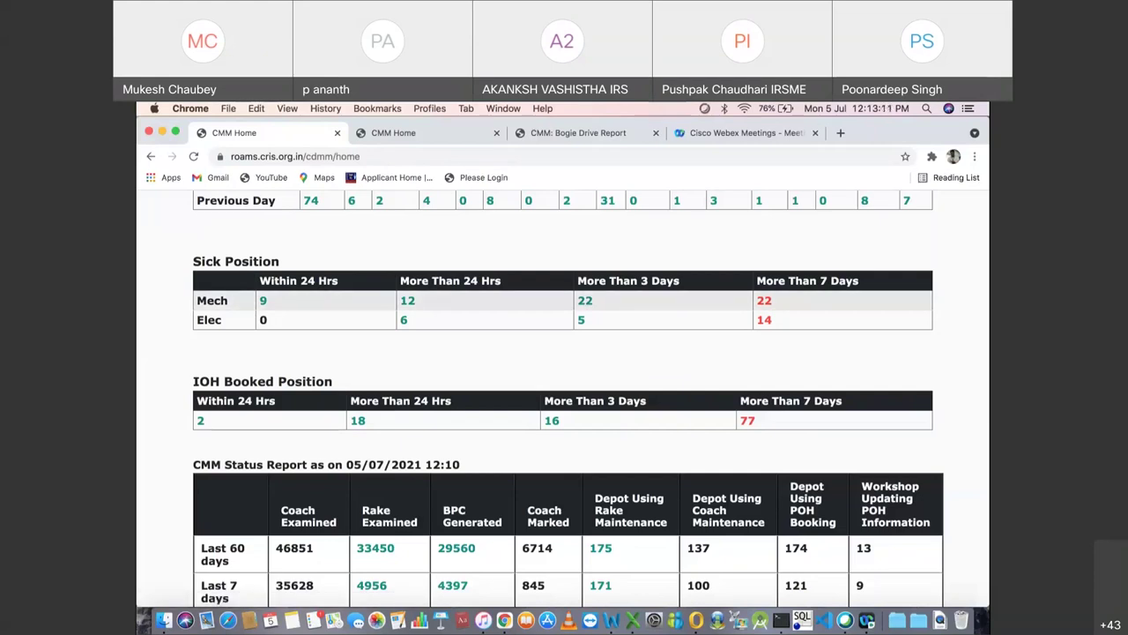
{"action": "scroll", "coordinate": [562, 388], "scroll_direction": "down", "scroll_amount": 1}
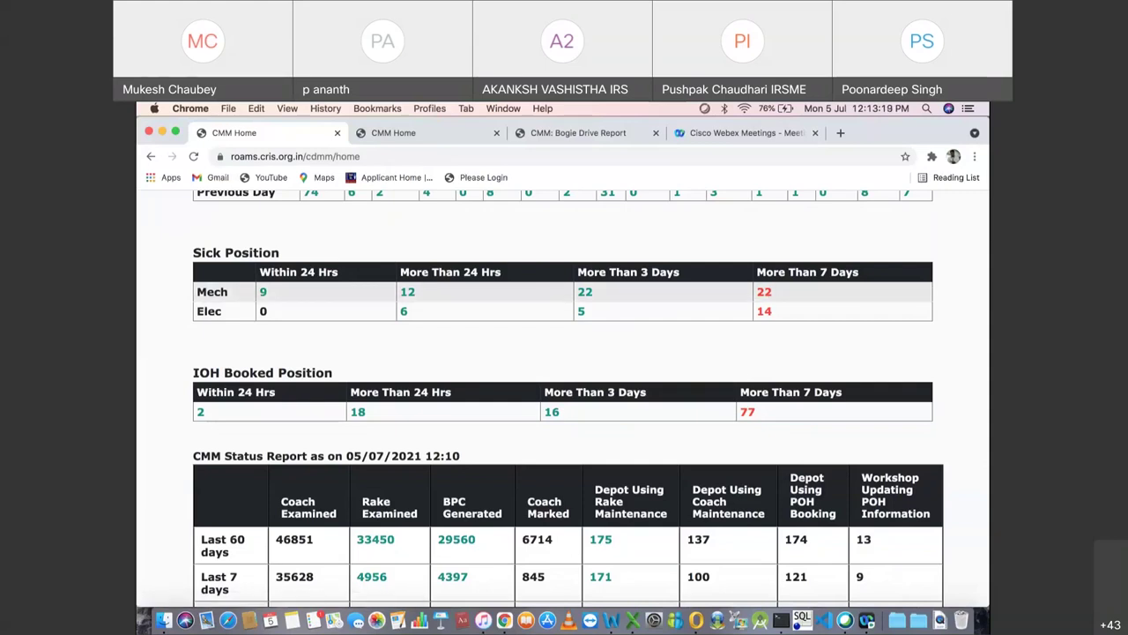
{"action": "left_click", "coordinate": [263, 292]}
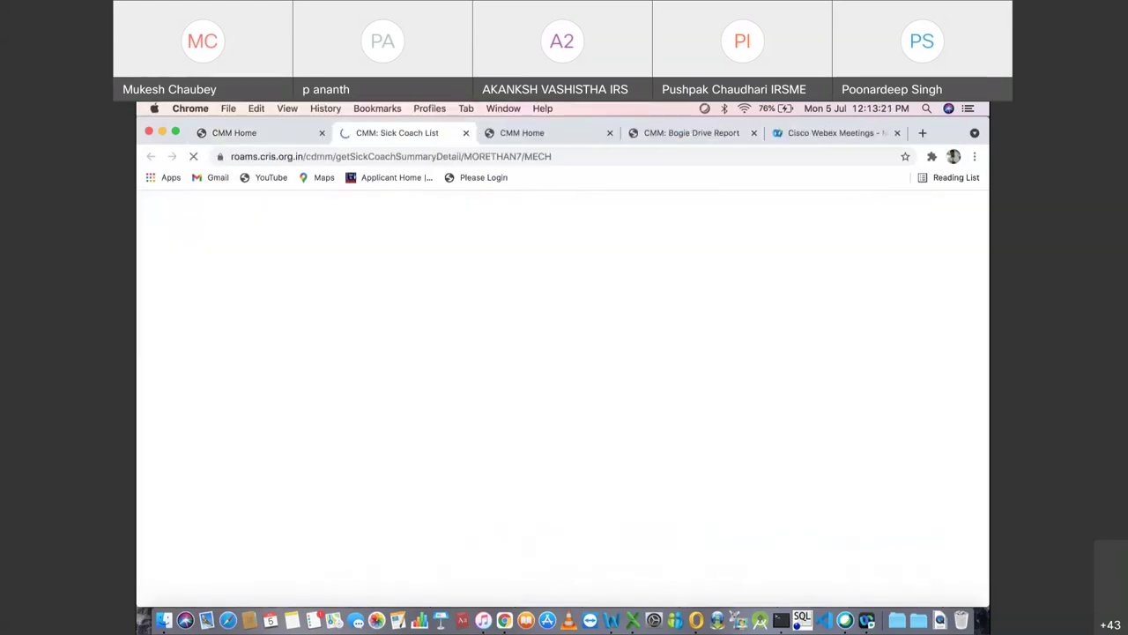
{"action": "scroll", "coordinate": [564, 402], "scroll_direction": "down", "scroll_amount": 5}
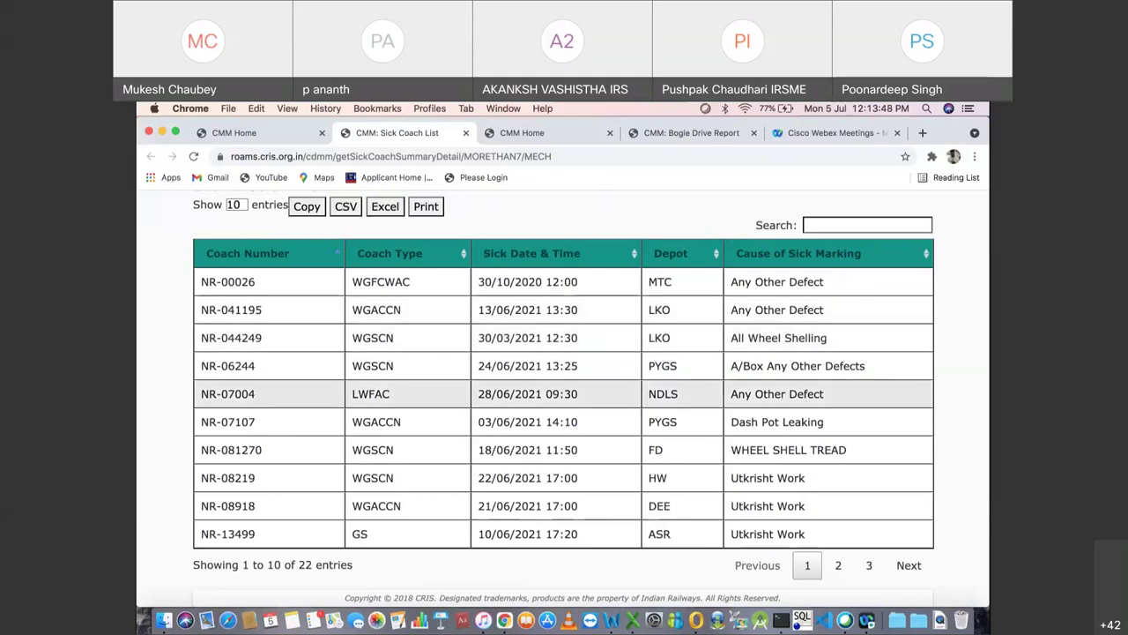
{"action": "scroll", "coordinate": [564, 397], "scroll_direction": "up", "scroll_amount": 2}
Step: Return to the home page, view the electrical coaches sick for more than 7 days, and close both sick coach lists
{"action": "left_click", "coordinate": [234, 133]}
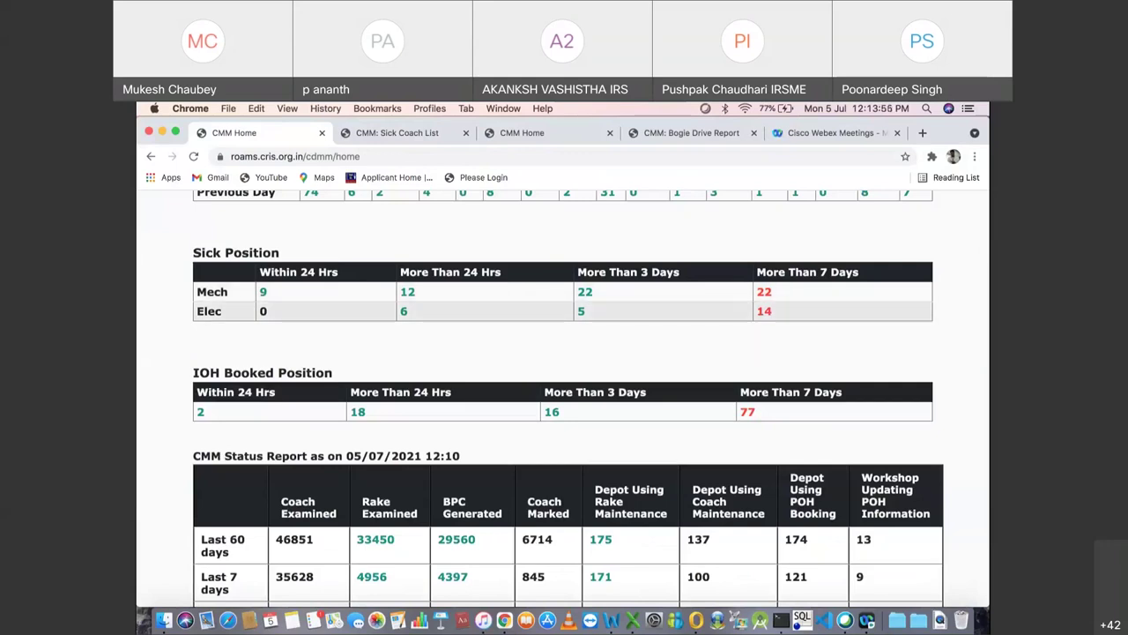
{"action": "left_click", "coordinate": [763, 311]}
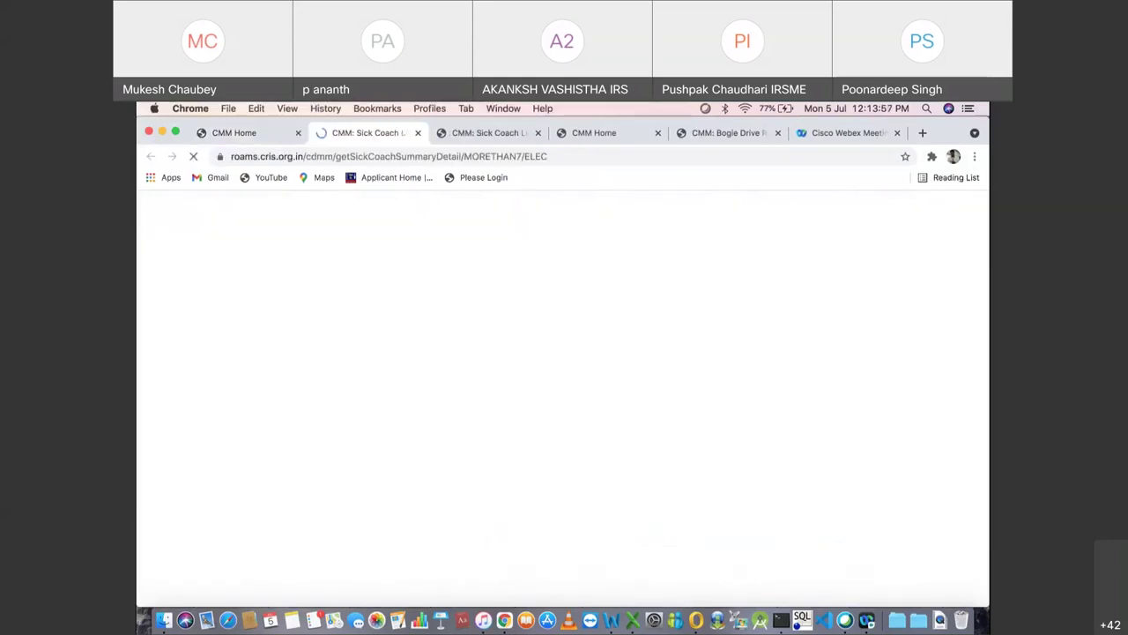
{"action": "scroll", "coordinate": [565, 396], "scroll_direction": "down", "scroll_amount": 4}
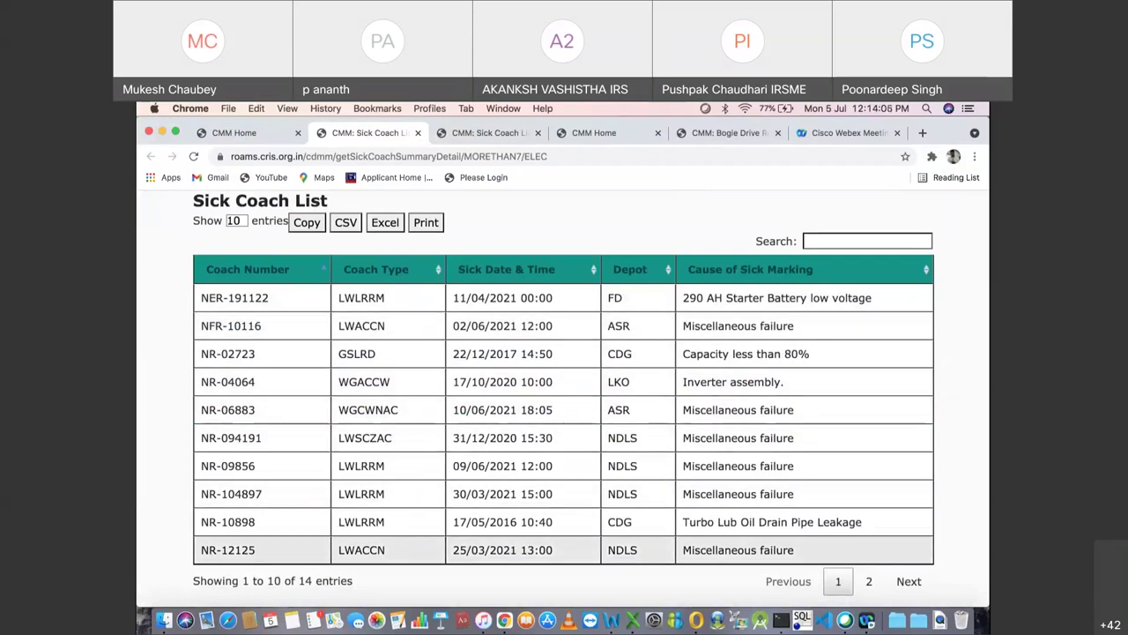
{"action": "scroll", "coordinate": [564, 546], "scroll_direction": "down", "scroll_amount": 1}
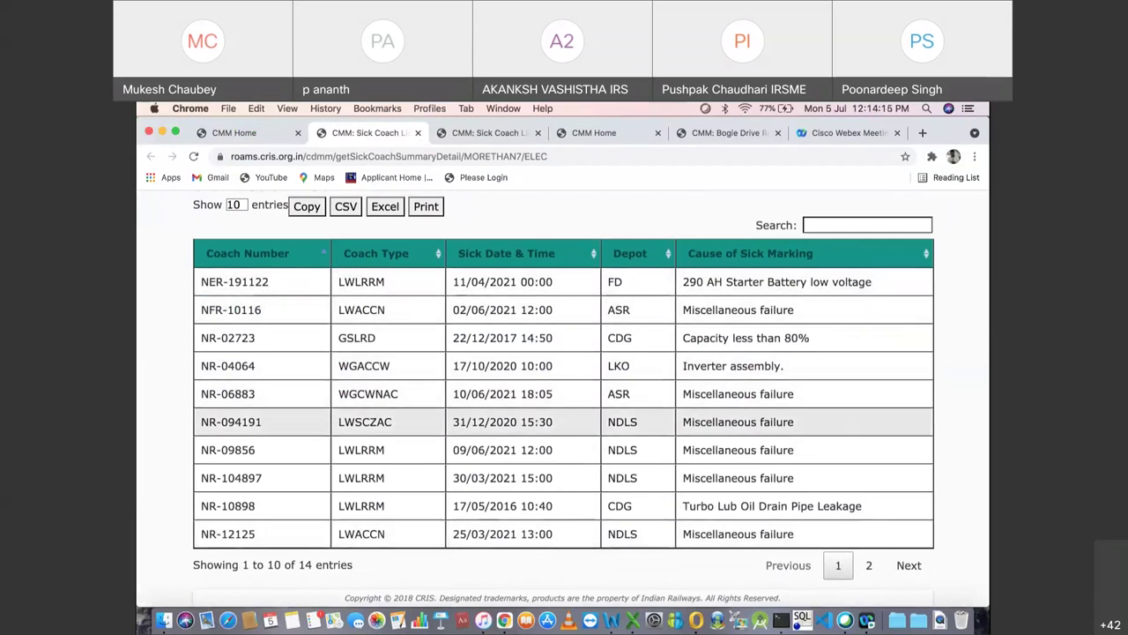
{"action": "scroll", "coordinate": [564, 422], "scroll_direction": "up", "scroll_amount": 3}
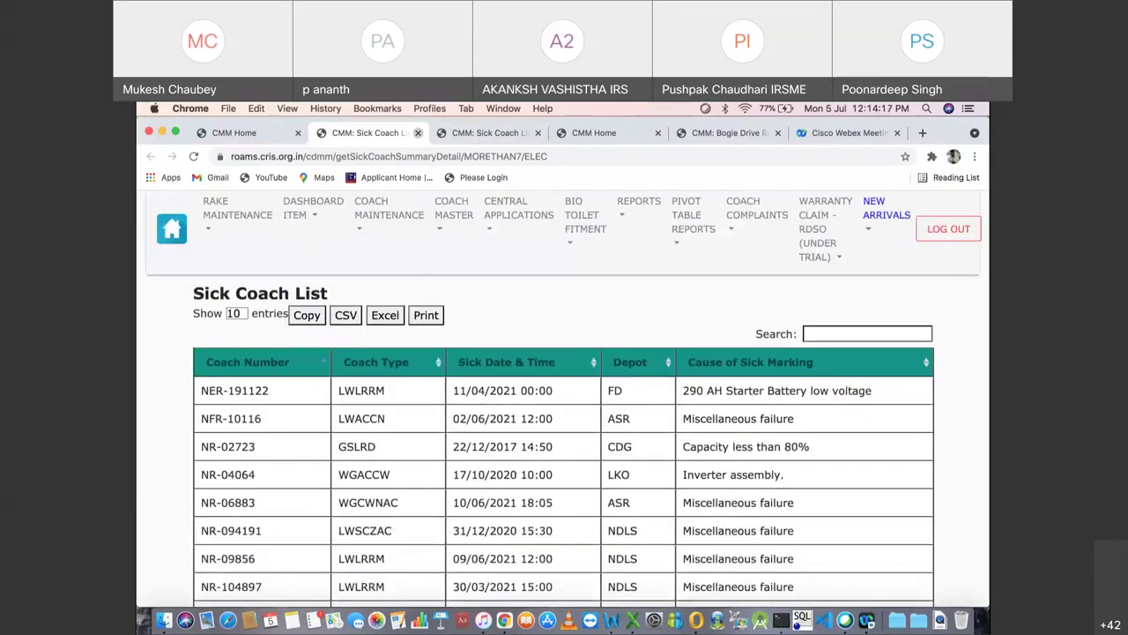
{"action": "left_click", "coordinate": [418, 133]}
{"action": "left_click", "coordinate": [417, 132]}
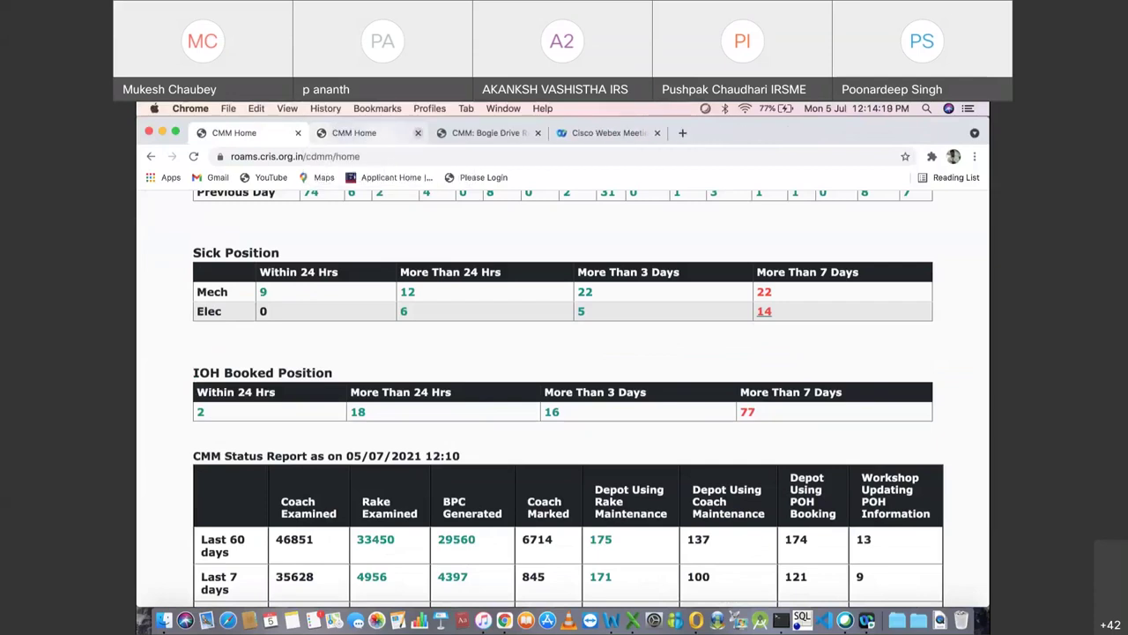
Step: Review the IOH booked coach list for more than 7 days, then close it and the duplicate home page
{"action": "scroll", "coordinate": [617, 352], "scroll_direction": "down", "scroll_amount": 1}
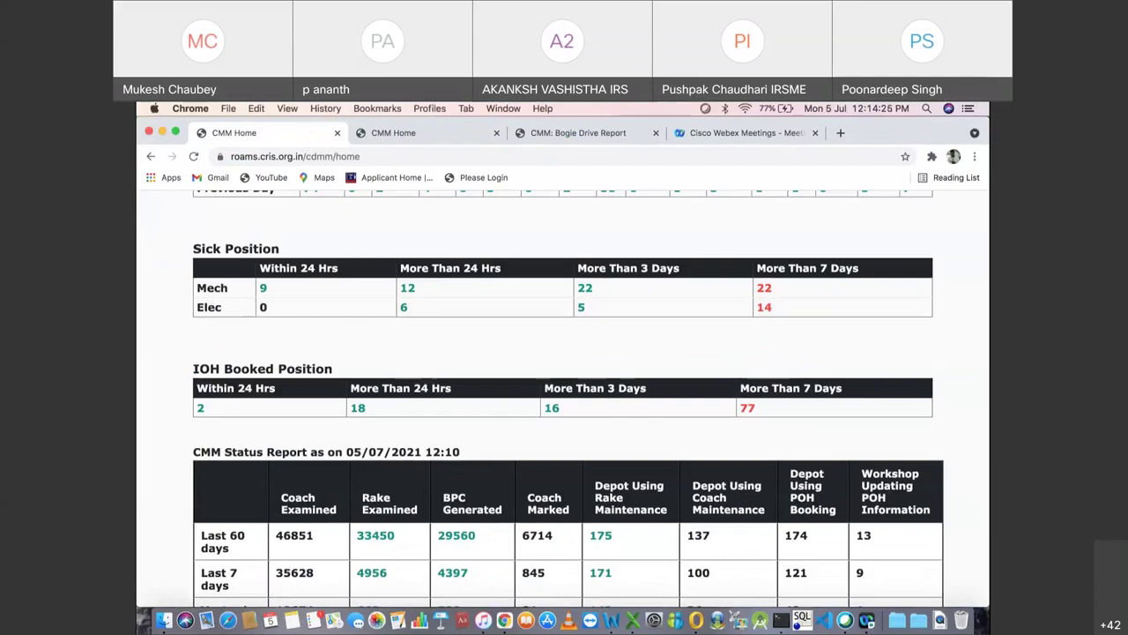
{"action": "scroll", "coordinate": [564, 397], "scroll_direction": "down", "scroll_amount": 2}
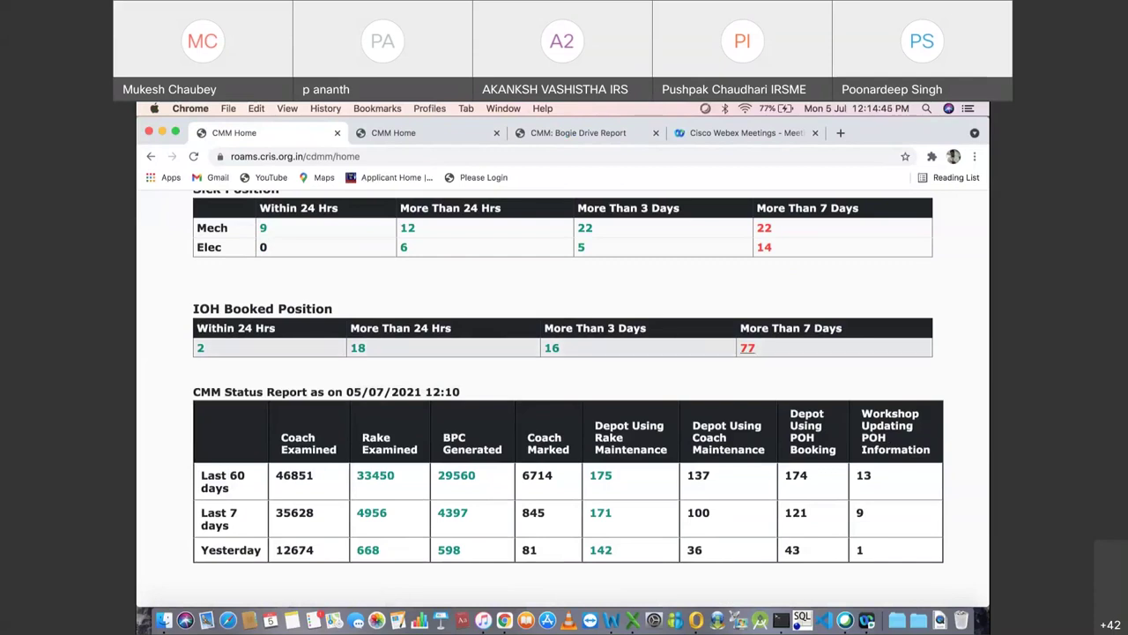
{"action": "left_click", "coordinate": [748, 347]}
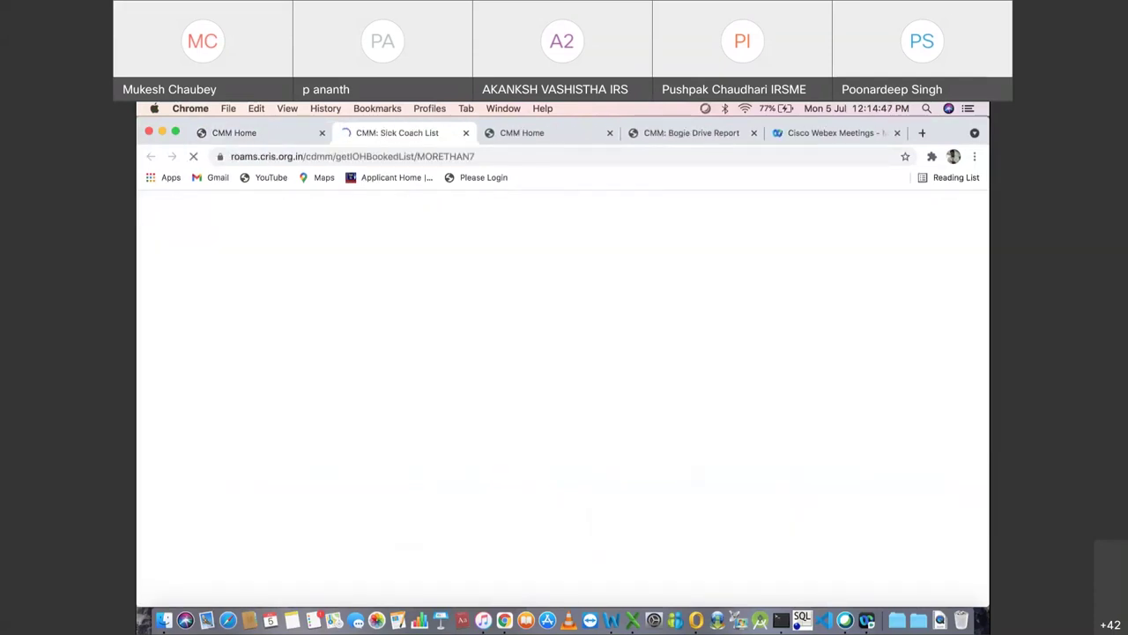
{"action": "scroll", "coordinate": [564, 396], "scroll_direction": "down", "scroll_amount": 3}
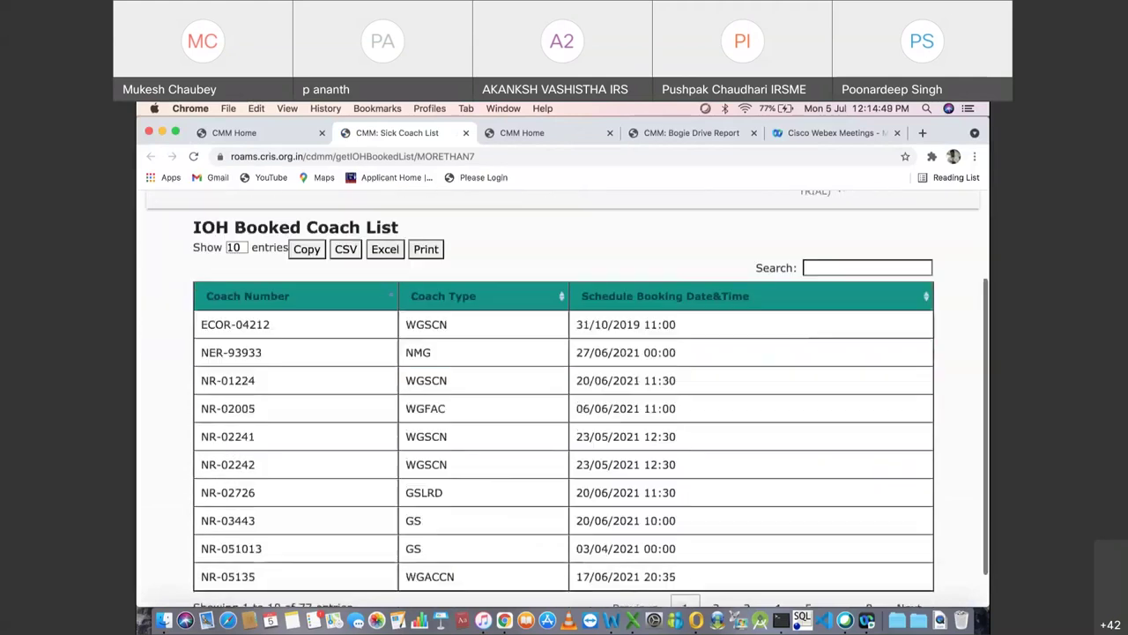
{"action": "scroll", "coordinate": [564, 398], "scroll_direction": "down", "scroll_amount": 1}
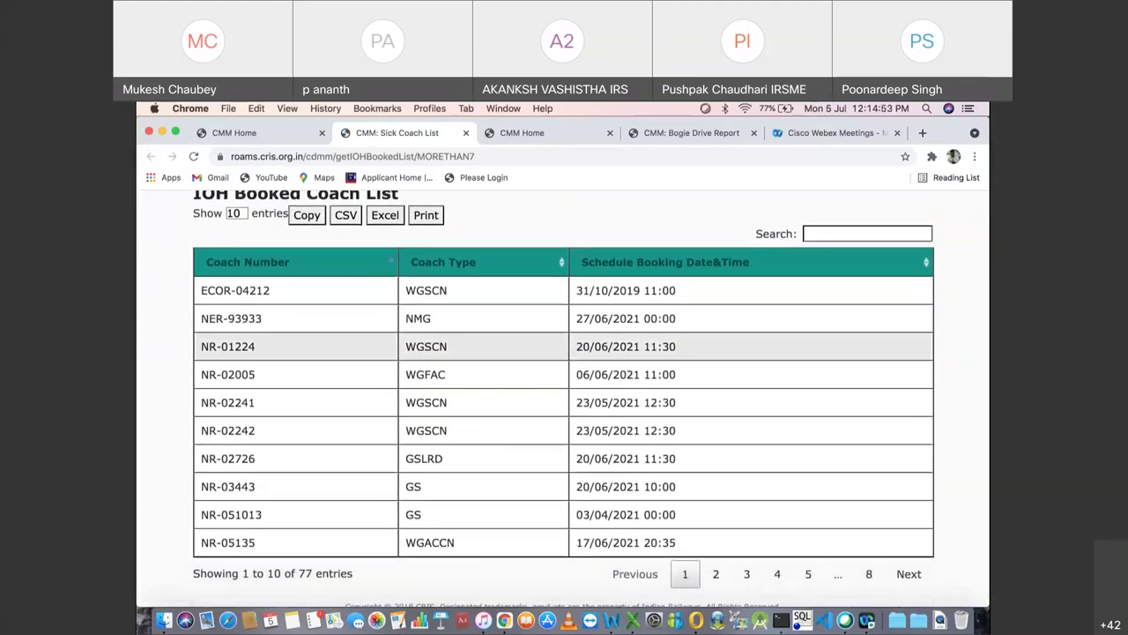
{"action": "scroll", "coordinate": [564, 397], "scroll_direction": "up", "scroll_amount": 2}
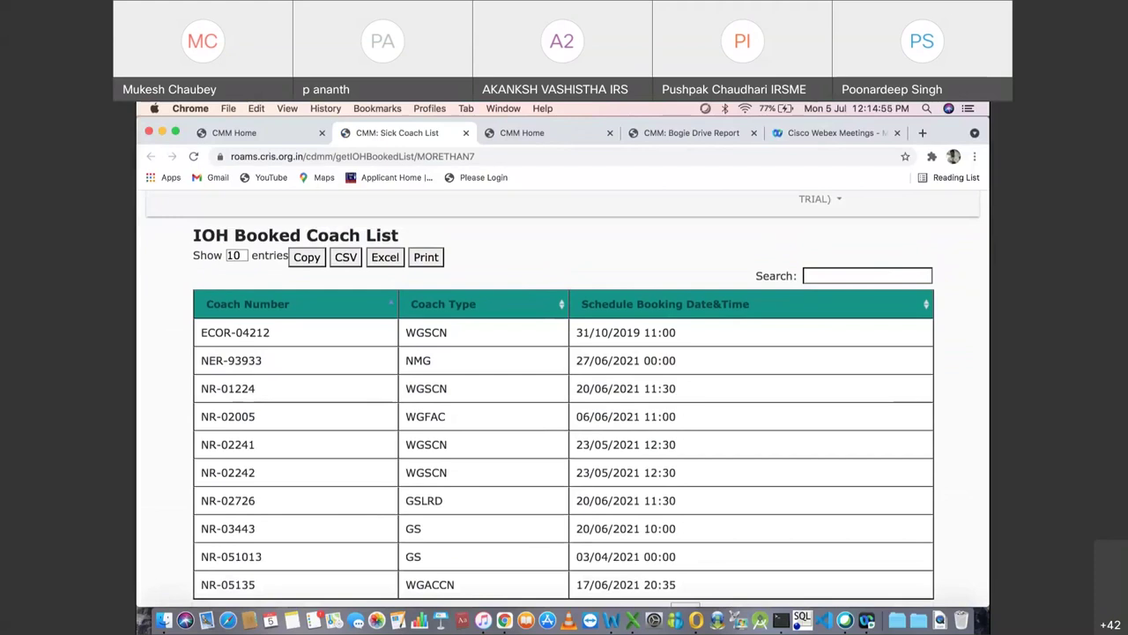
{"action": "scroll", "coordinate": [564, 449], "scroll_direction": "down", "scroll_amount": 2}
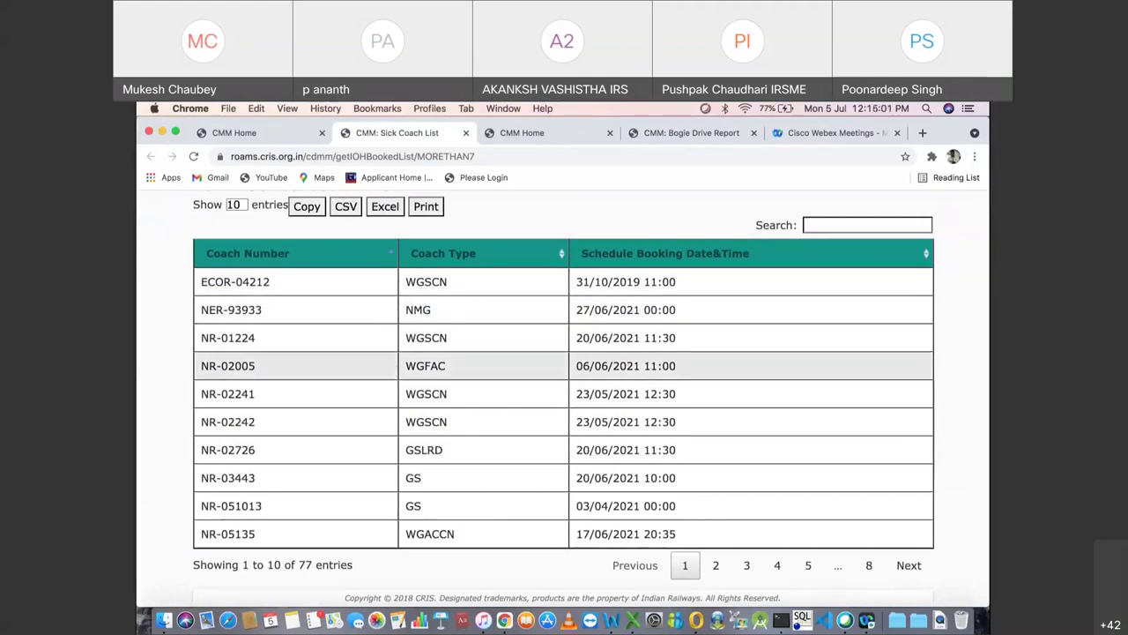
{"action": "scroll", "coordinate": [564, 369], "scroll_direction": "up", "scroll_amount": 1}
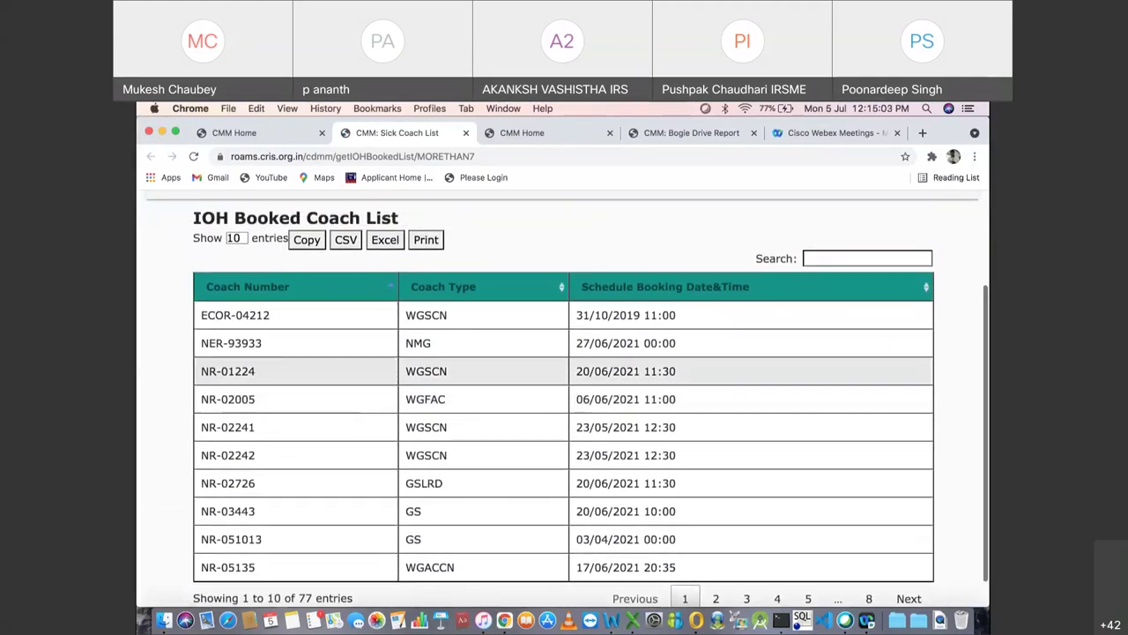
{"action": "scroll", "coordinate": [564, 397], "scroll_direction": "up", "scroll_amount": 3}
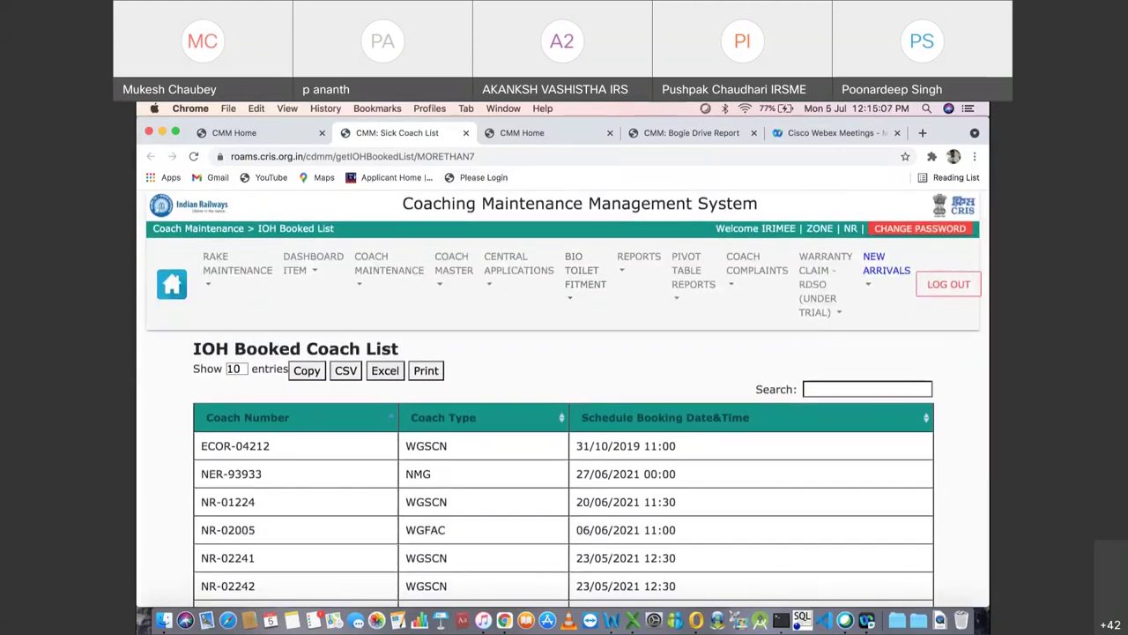
{"action": "left_click", "coordinate": [465, 133]}
{"action": "left_click", "coordinate": [465, 132]}
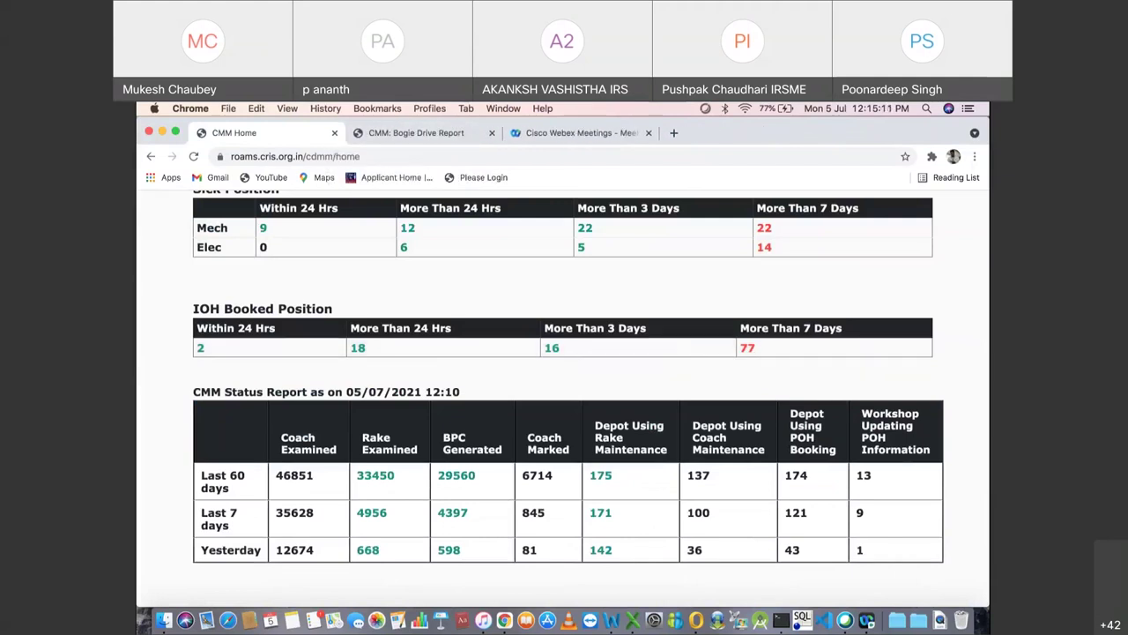
Step: Examine the CMM Status Report table's examination, BPC and depot usage figures for the last 60 days, last 7 days and yesterday
{"action": "scroll", "coordinate": [564, 397], "scroll_direction": "up", "scroll_amount": 2}
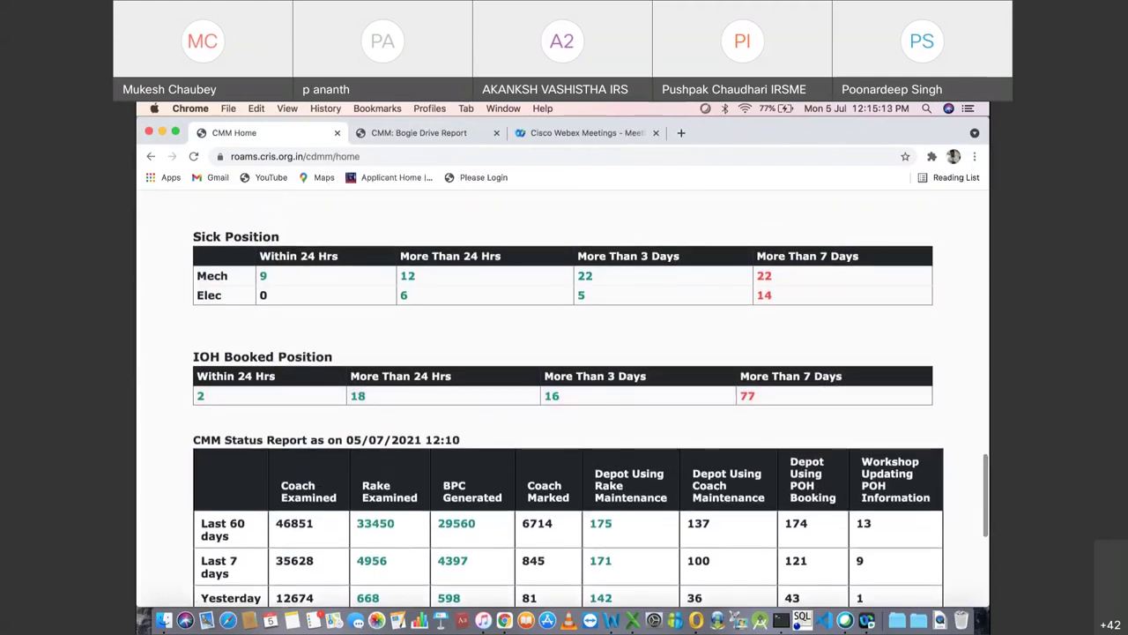
{"action": "scroll", "coordinate": [564, 397], "scroll_direction": "down", "scroll_amount": 3}
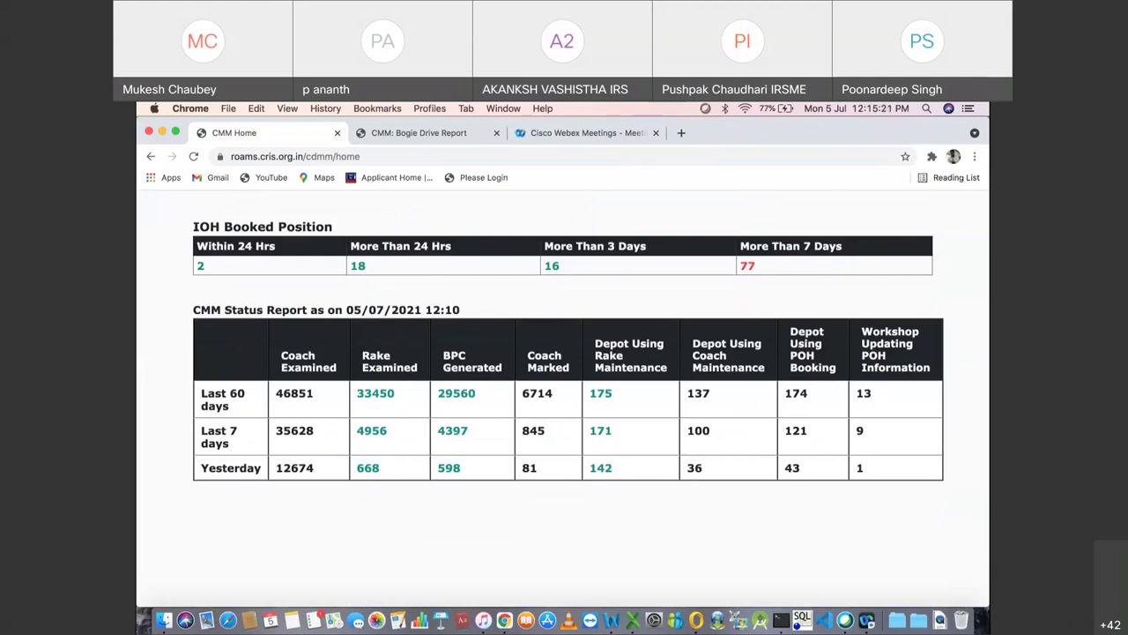
{"action": "scroll", "coordinate": [564, 379], "scroll_direction": "down", "scroll_amount": 2}
{"action": "scroll", "coordinate": [564, 379], "scroll_direction": "up", "scroll_amount": 2}
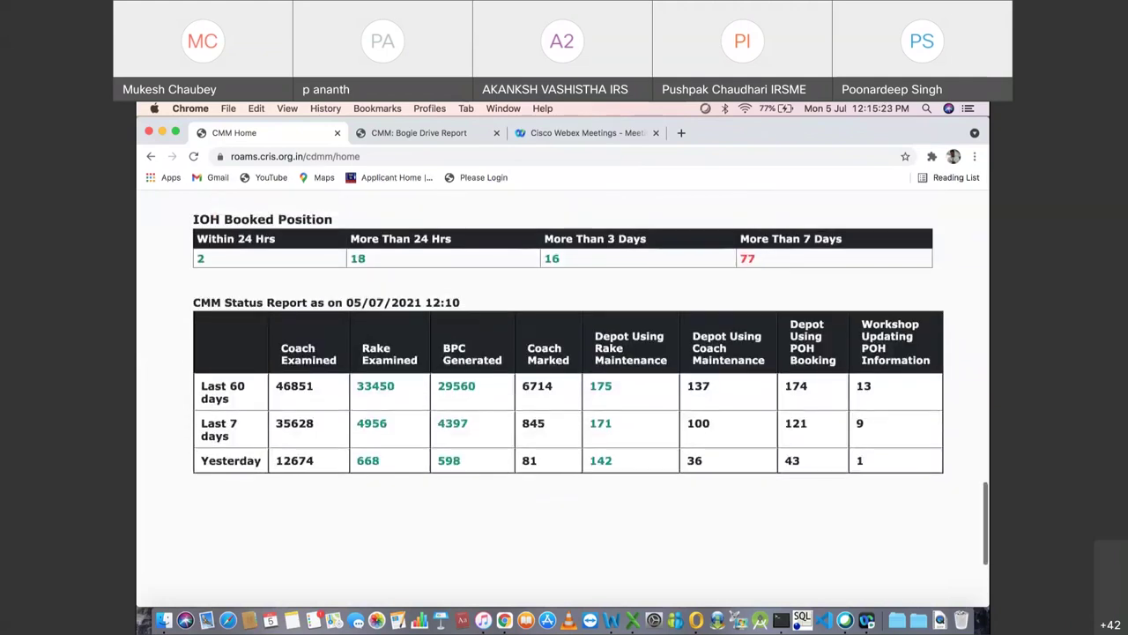
{"action": "scroll", "coordinate": [564, 379], "scroll_direction": "down", "scroll_amount": 1}
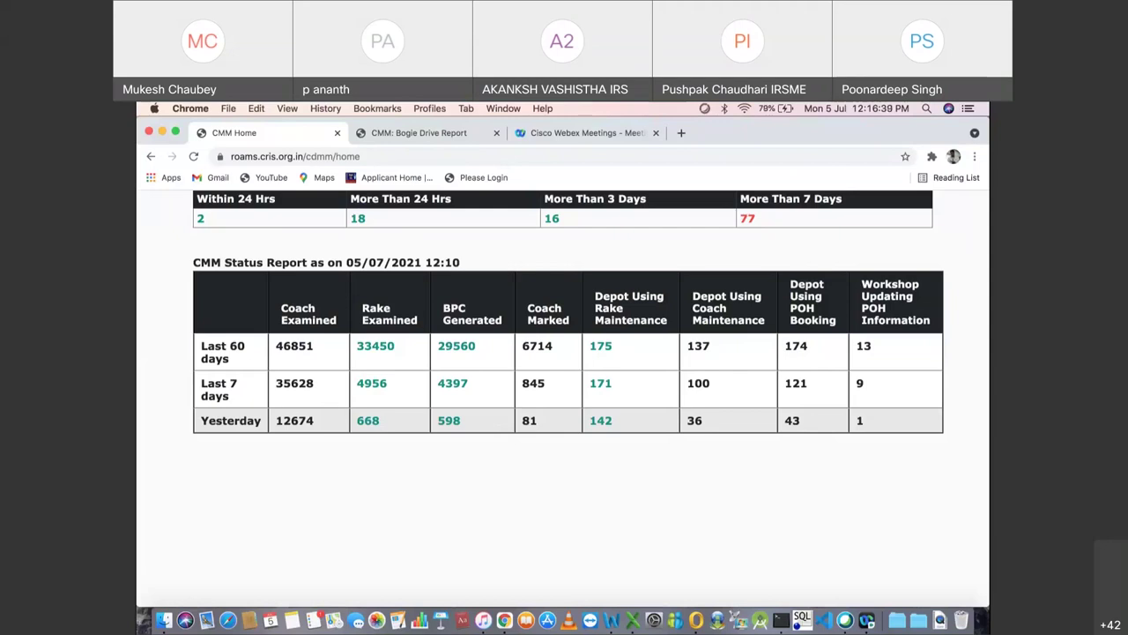
{"action": "scroll", "coordinate": [568, 352], "scroll_direction": "down", "scroll_amount": 1}
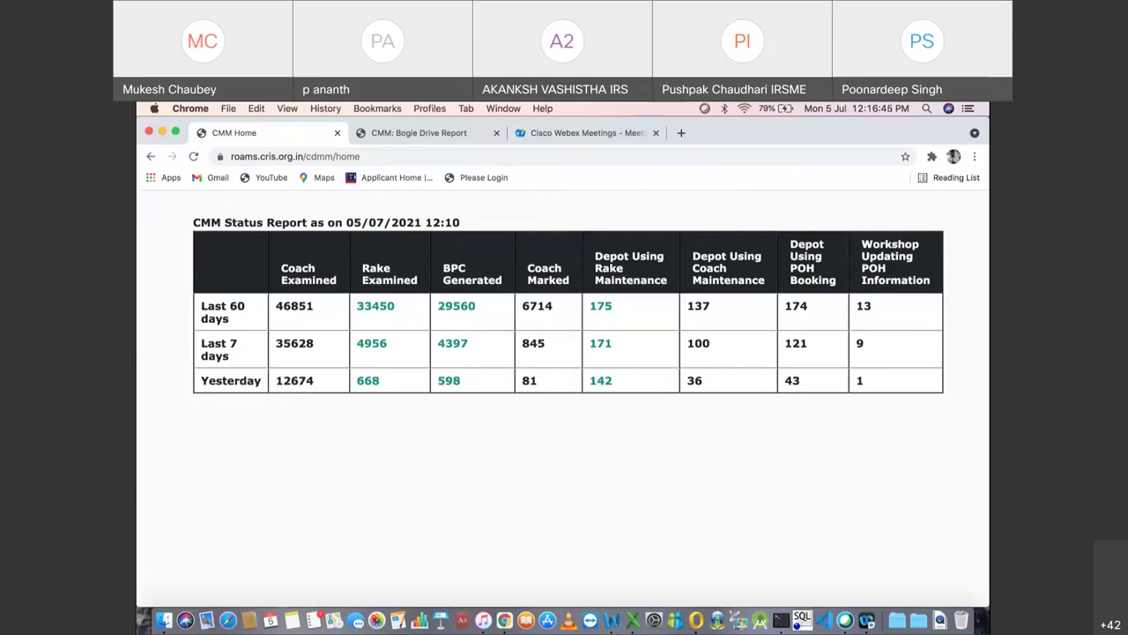
{"action": "scroll", "coordinate": [564, 379], "scroll_direction": "up", "scroll_amount": 2}
{"action": "scroll", "coordinate": [564, 379], "scroll_direction": "down", "scroll_amount": 2}
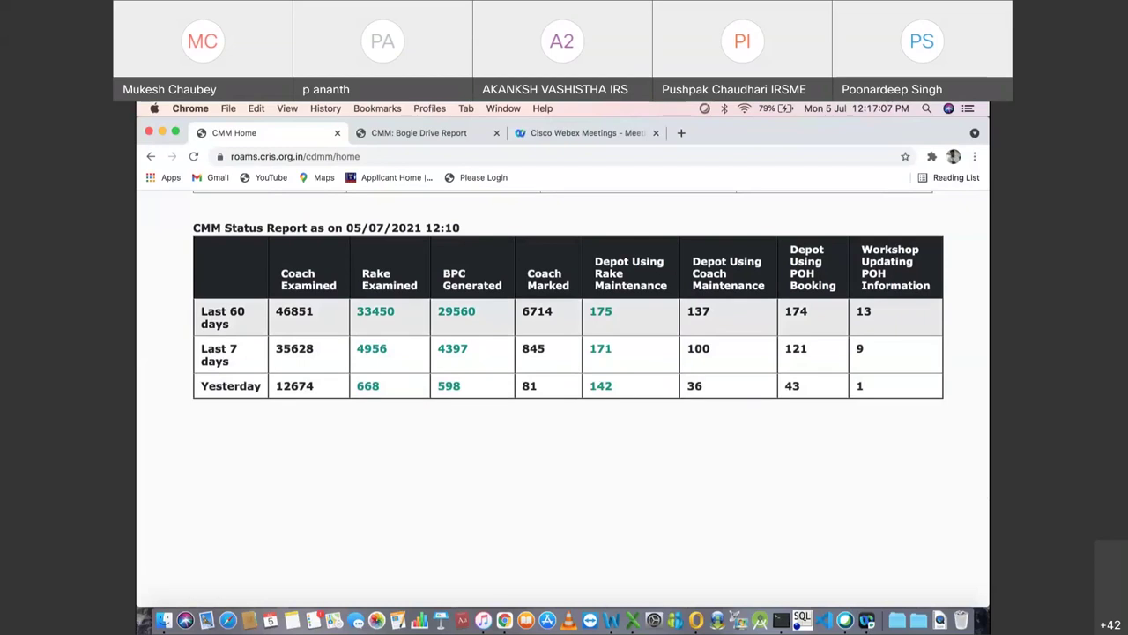
{"action": "scroll", "coordinate": [569, 300], "scroll_direction": "down", "scroll_amount": 1}
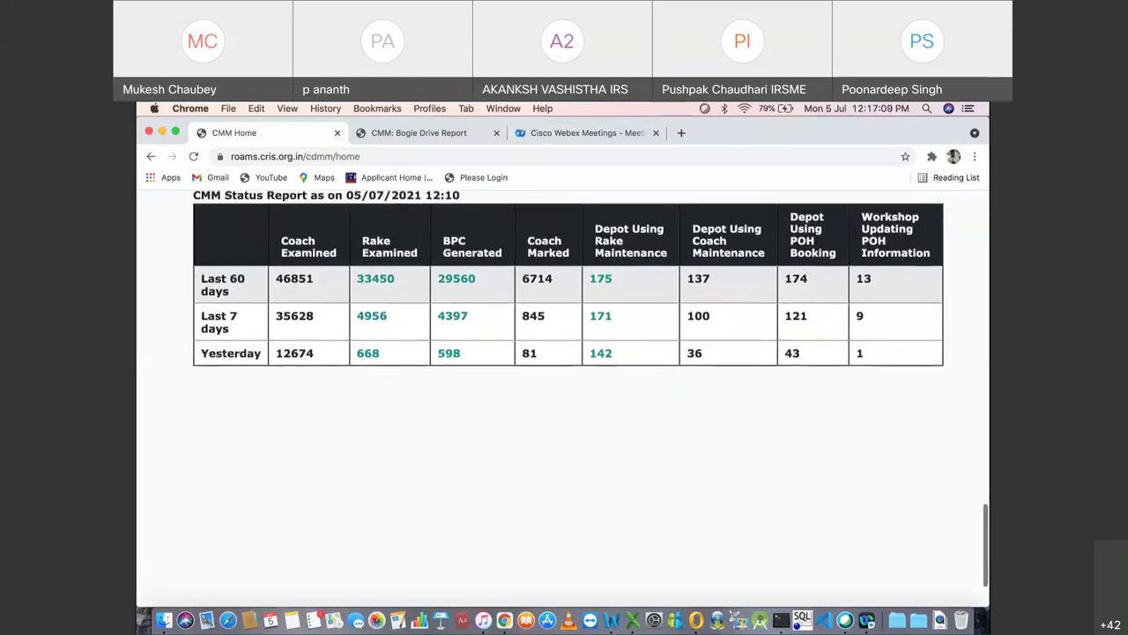
{"action": "scroll", "coordinate": [569, 299], "scroll_direction": "up", "scroll_amount": 3}
{"action": "scroll", "coordinate": [569, 300], "scroll_direction": "down", "scroll_amount": 3}
Step: Return to the main navigation of the home page and open the Rake Maintenance/Examination records
{"action": "scroll", "coordinate": [564, 388], "scroll_direction": "up", "scroll_amount": 15}
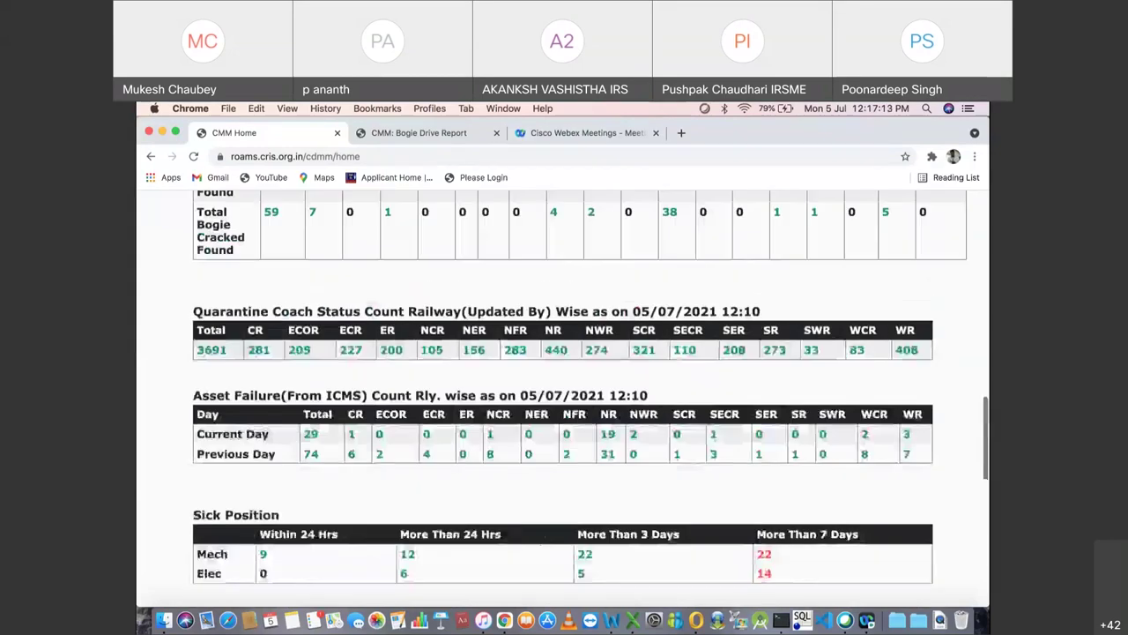
{"action": "scroll", "coordinate": [564, 388], "scroll_direction": "up", "scroll_amount": 10}
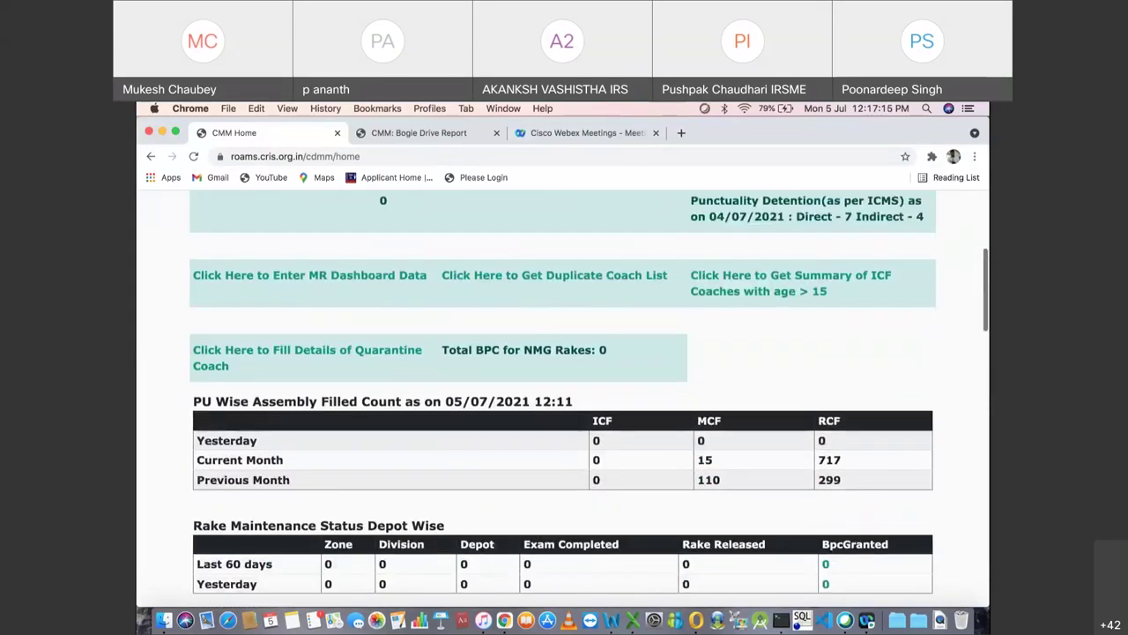
{"action": "scroll", "coordinate": [564, 387], "scroll_direction": "up", "scroll_amount": 1}
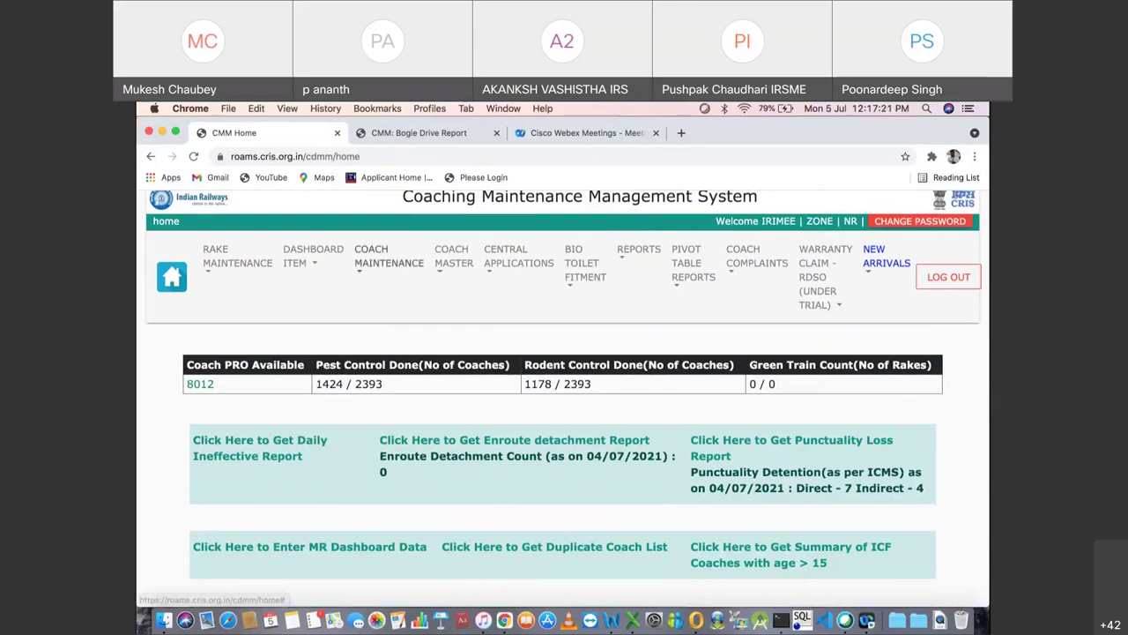
{"action": "left_click", "coordinate": [237, 262]}
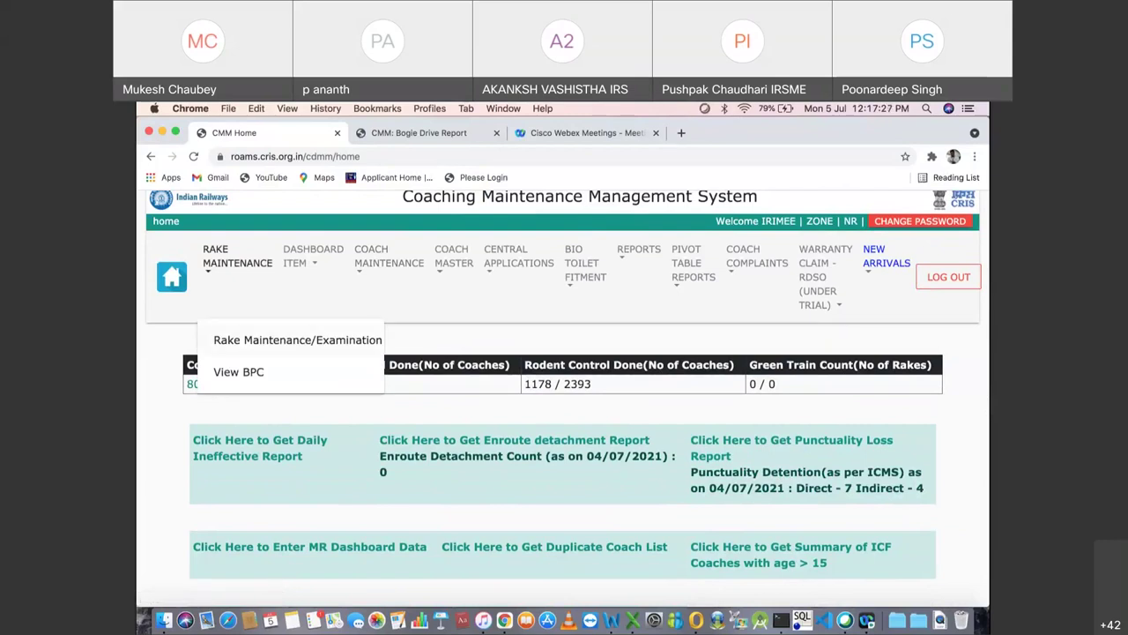
{"action": "left_click", "coordinate": [297, 339]}
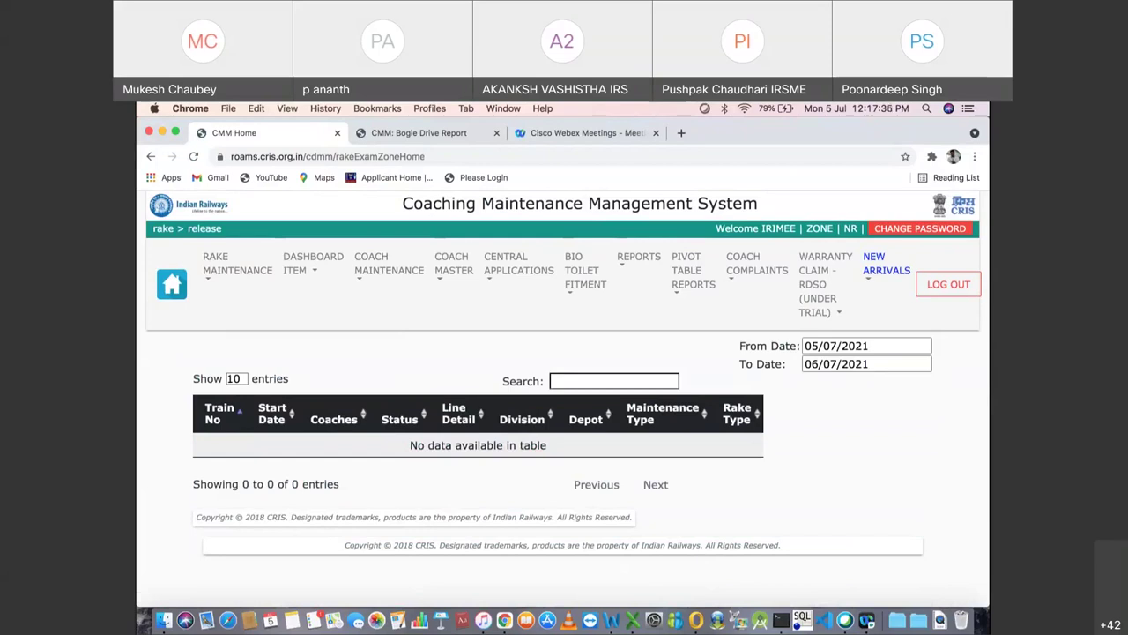
Step: Set the From Date of the rake examination records to 01/07/2021, entering it again after it resets
{"action": "left_click", "coordinate": [866, 346]}
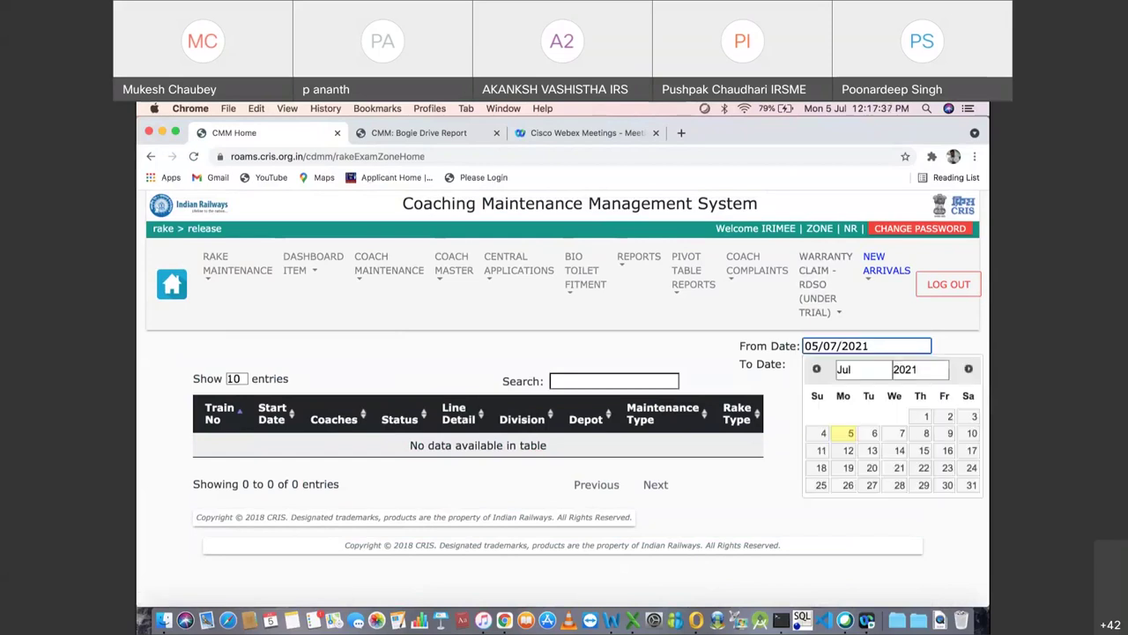
{"action": "left_click", "coordinate": [927, 416]}
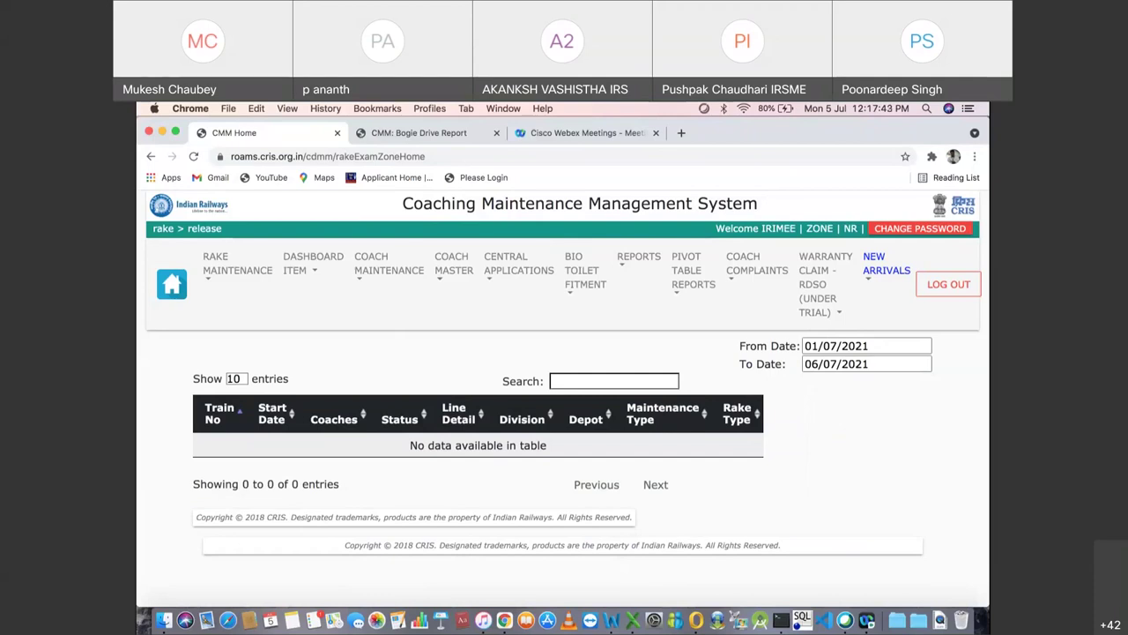
{"action": "scroll", "coordinate": [566, 388], "scroll_direction": "down", "scroll_amount": 1}
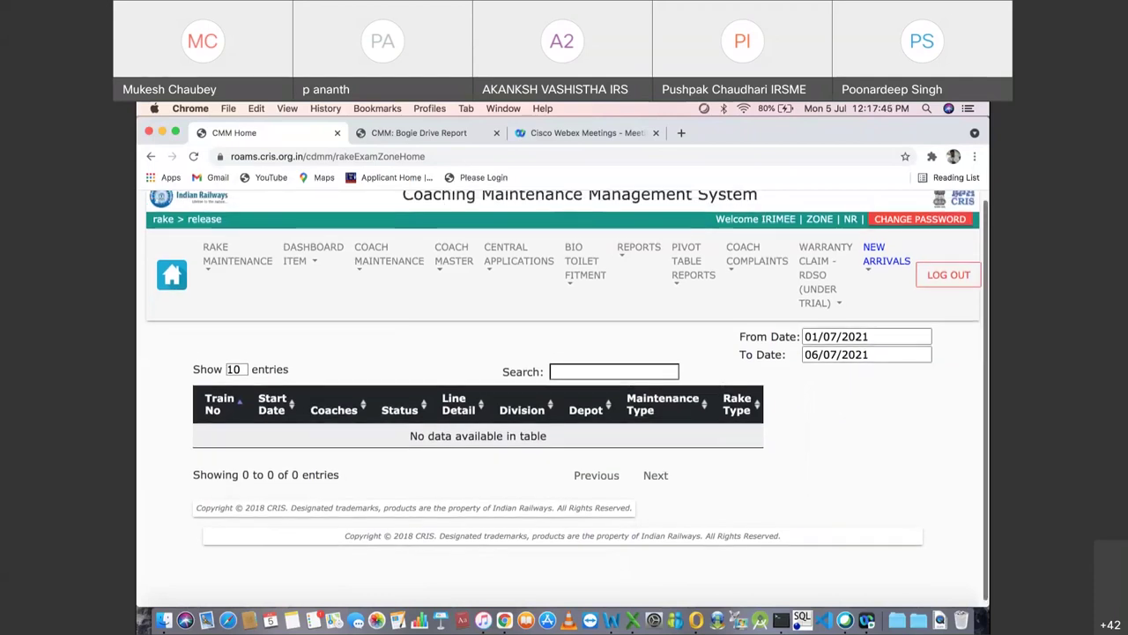
{"action": "scroll", "coordinate": [566, 388], "scroll_direction": "up", "scroll_amount": 1}
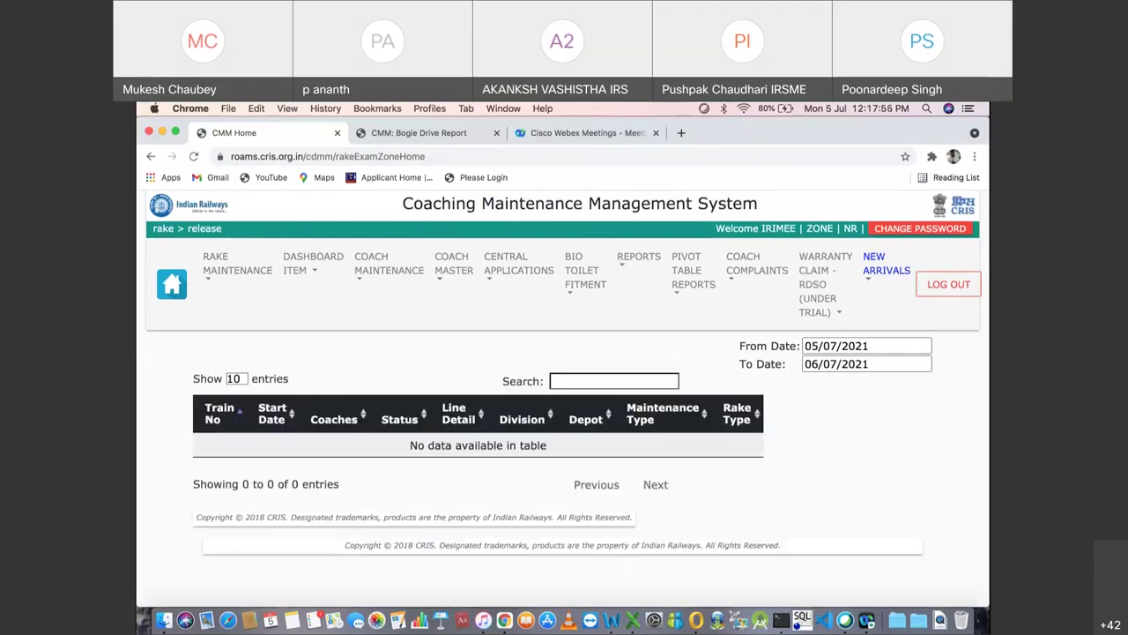
{"action": "left_click", "coordinate": [867, 346]}
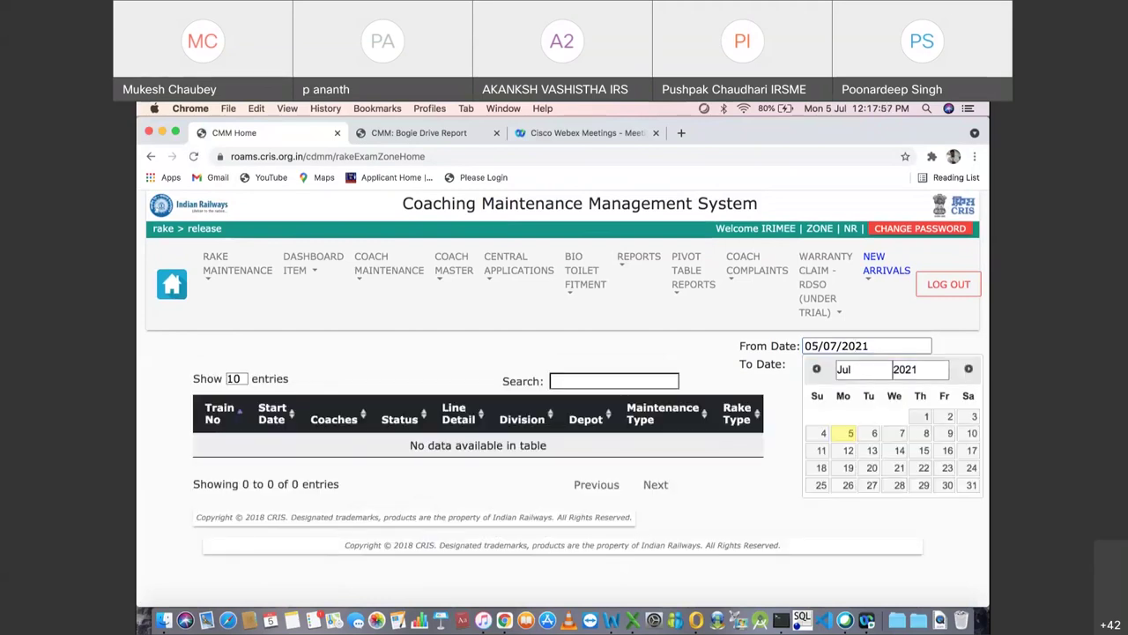
{"action": "left_click", "coordinate": [926, 416]}
Step: Move the From Date of the rake examination records back to 01/06/2021
{"action": "left_click", "coordinate": [866, 346]}
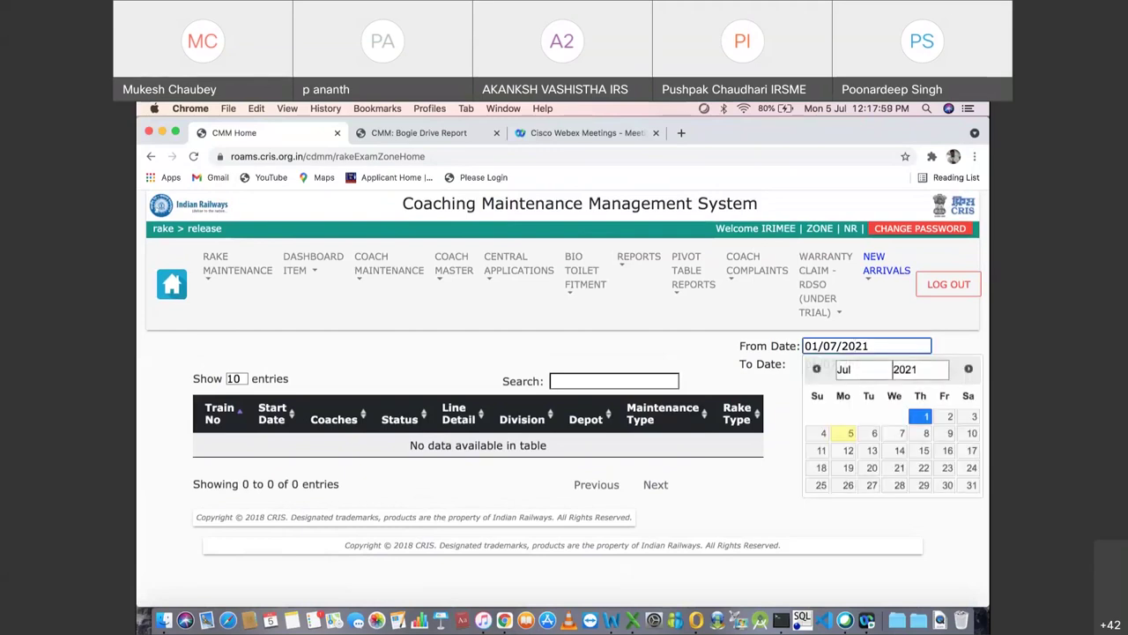
{"action": "left_click", "coordinate": [816, 368]}
{"action": "left_click", "coordinate": [869, 416]}
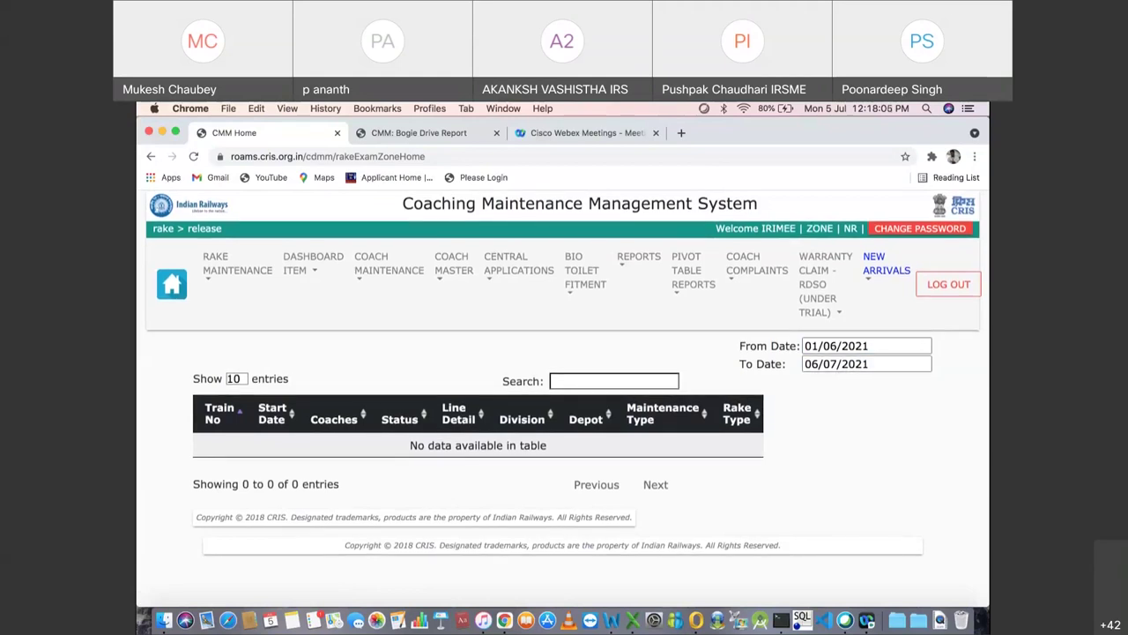
Step: Open the View BPC list under rake maintenance and examine its train, status, maintenance type, depot, division and zone columns
{"action": "left_click", "coordinate": [238, 265]}
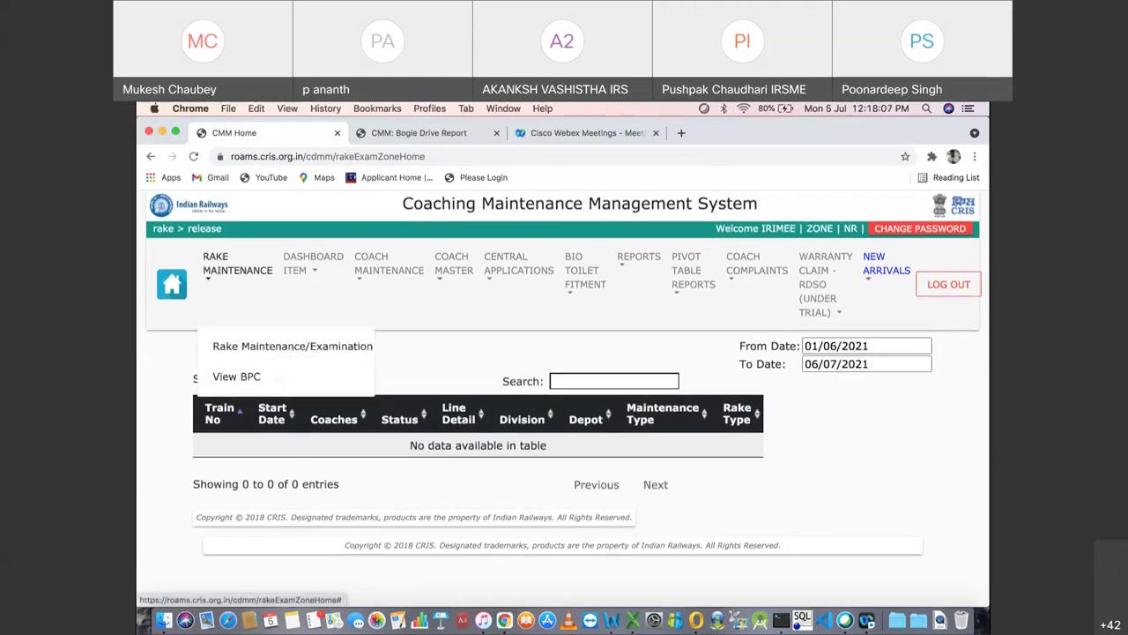
{"action": "left_click", "coordinate": [238, 379]}
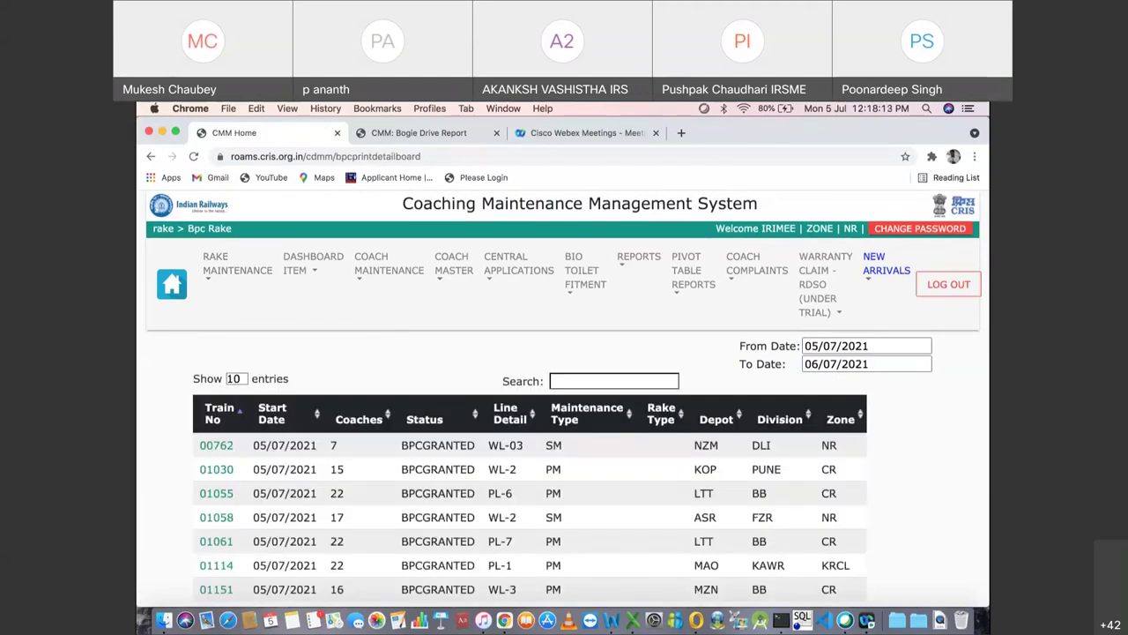
{"action": "scroll", "coordinate": [564, 396], "scroll_direction": "down", "scroll_amount": 1}
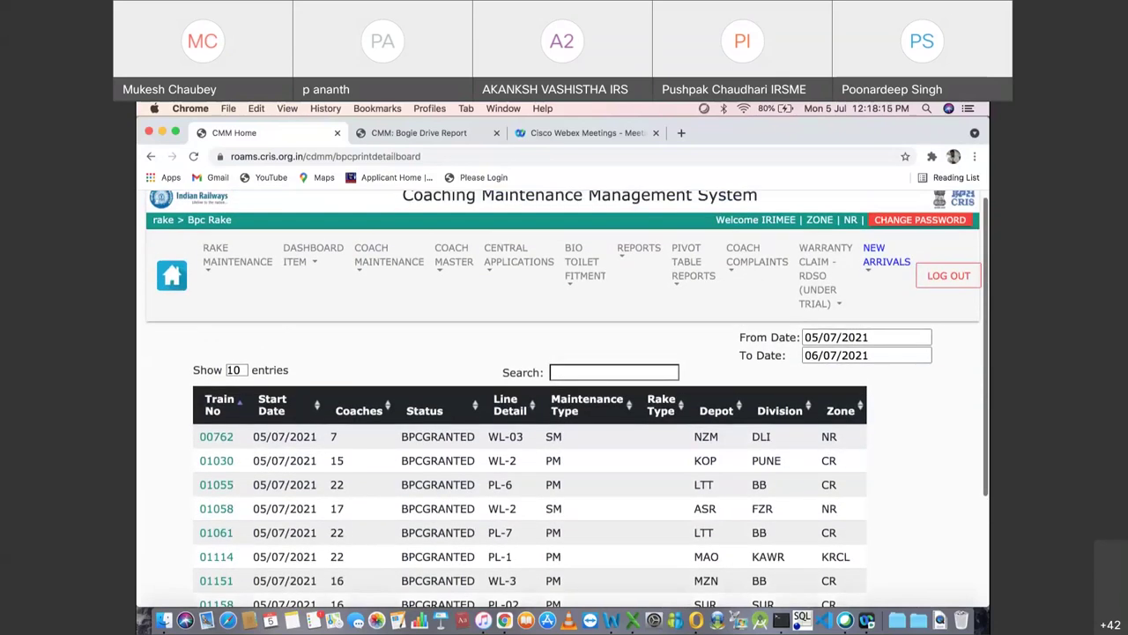
{"action": "scroll", "coordinate": [564, 396], "scroll_direction": "down", "scroll_amount": 5}
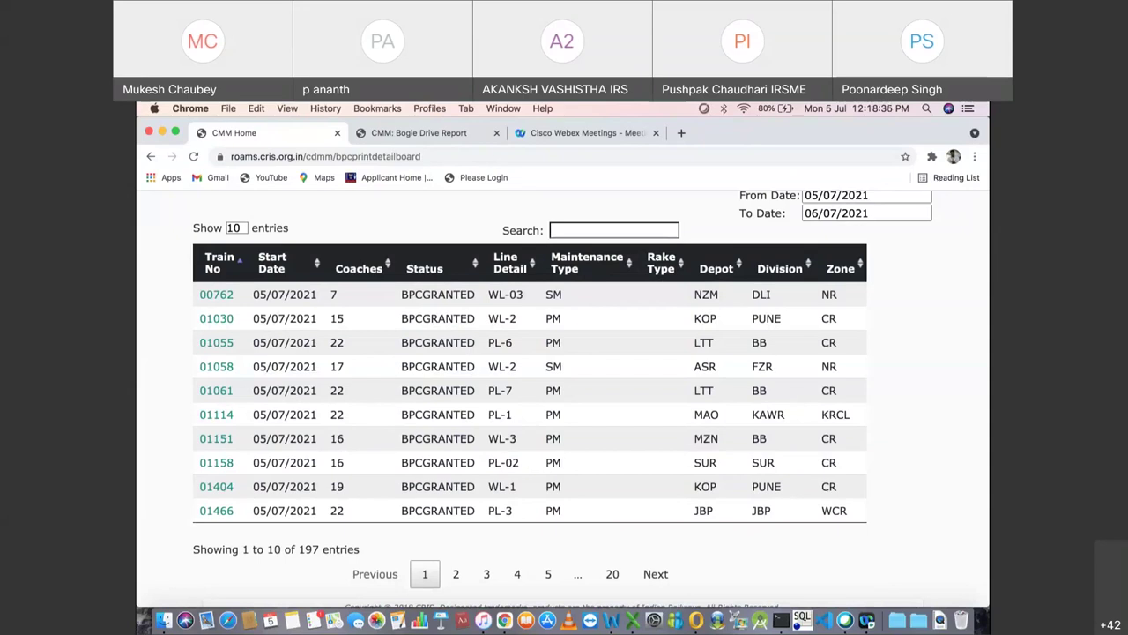
{"action": "scroll", "coordinate": [564, 396], "scroll_direction": "up", "scroll_amount": 2}
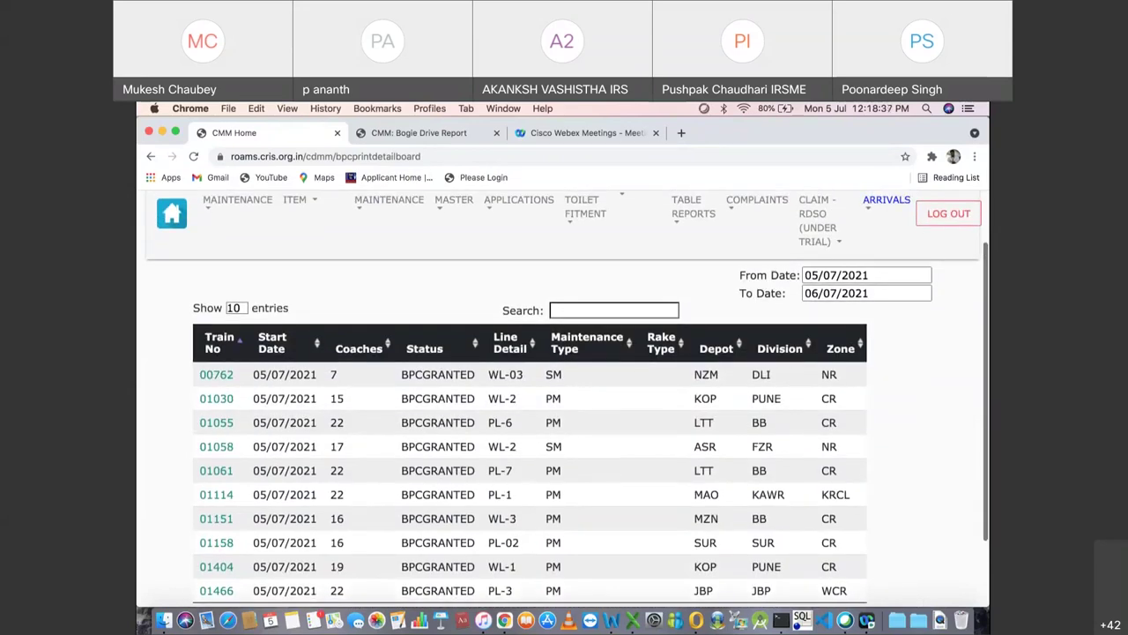
{"action": "scroll", "coordinate": [564, 397], "scroll_direction": "down", "scroll_amount": 2}
{"action": "scroll", "coordinate": [565, 397], "scroll_direction": "up", "scroll_amount": 2}
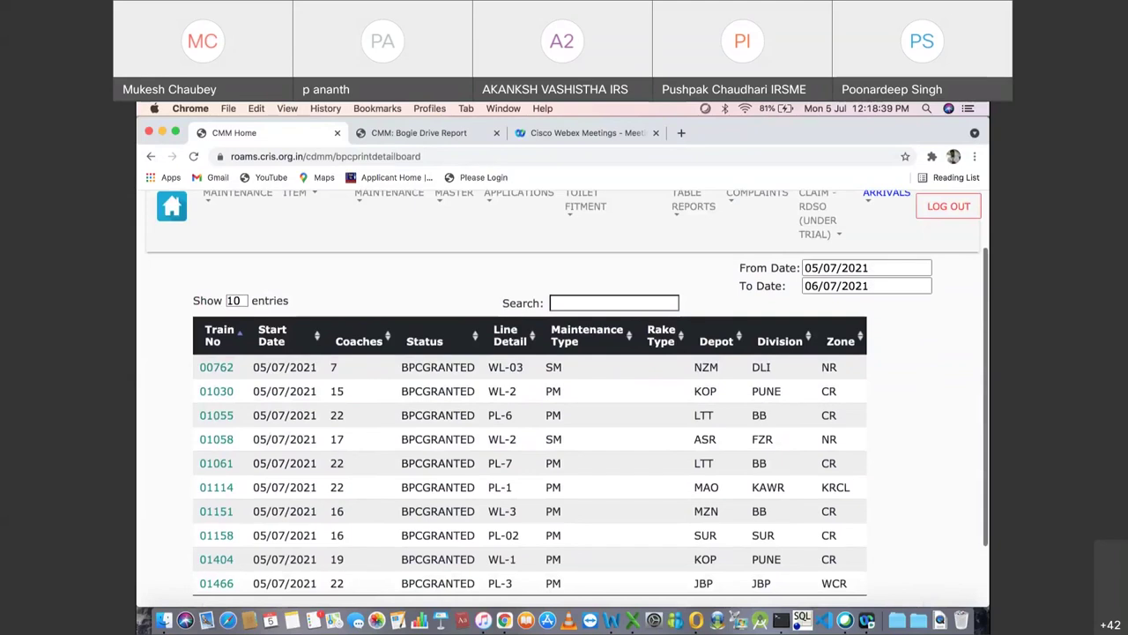
{"action": "scroll", "coordinate": [564, 397], "scroll_direction": "down", "scroll_amount": 1}
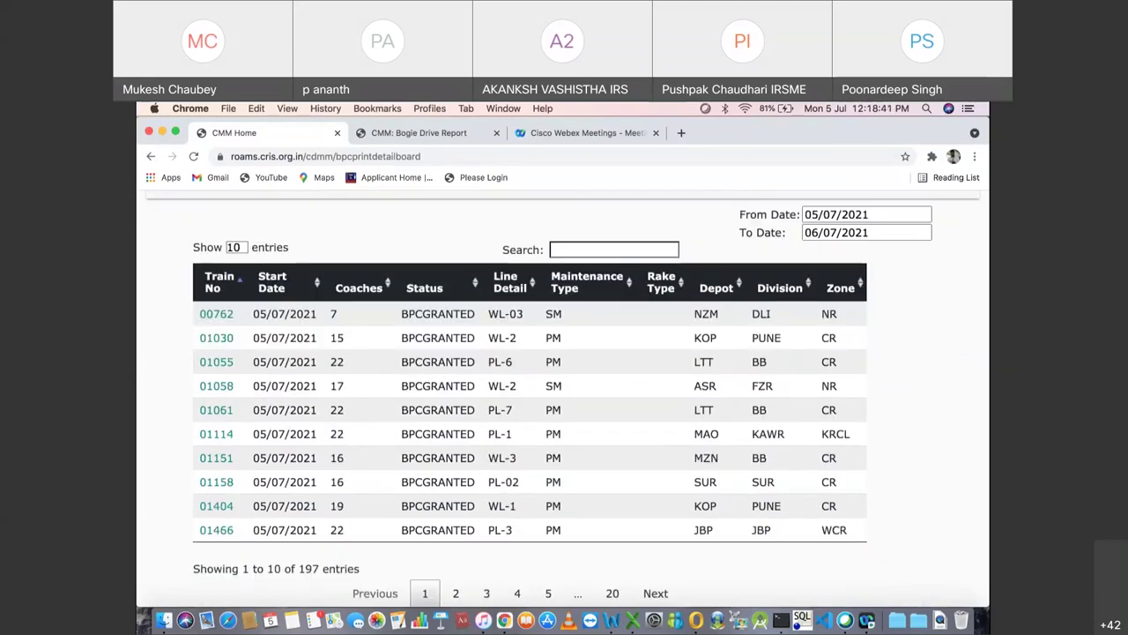
{"action": "scroll", "coordinate": [564, 396], "scroll_direction": "up", "scroll_amount": 2}
{"action": "scroll", "coordinate": [564, 397], "scroll_direction": "down", "scroll_amount": 1}
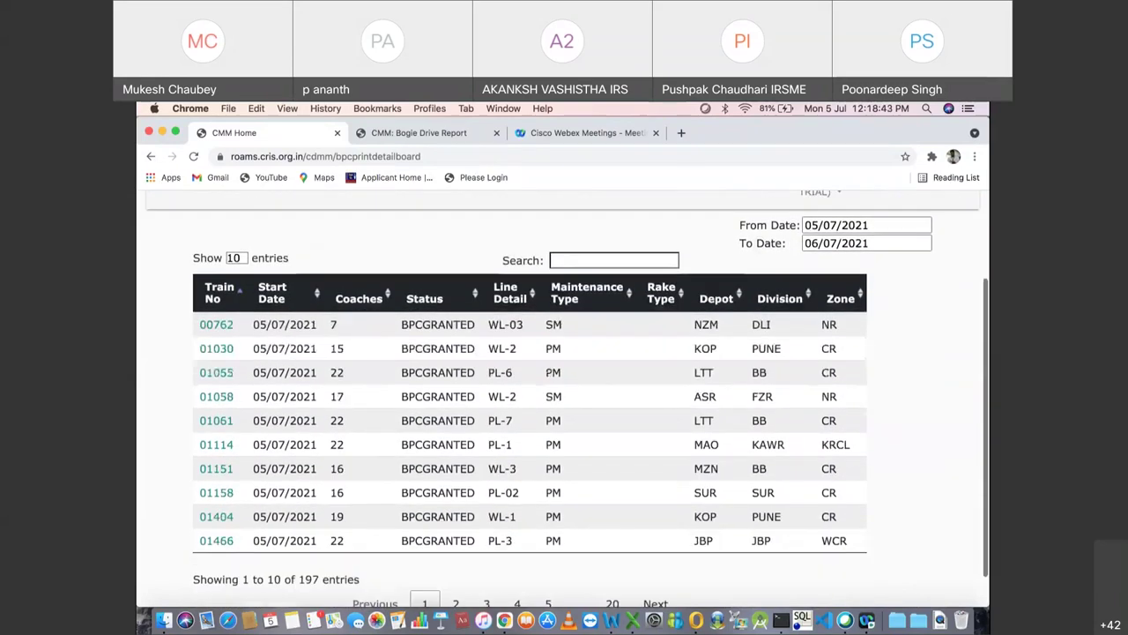
{"action": "scroll", "coordinate": [564, 397], "scroll_direction": "up", "scroll_amount": 1}
{"action": "scroll", "coordinate": [564, 396], "scroll_direction": "down", "scroll_amount": 1}
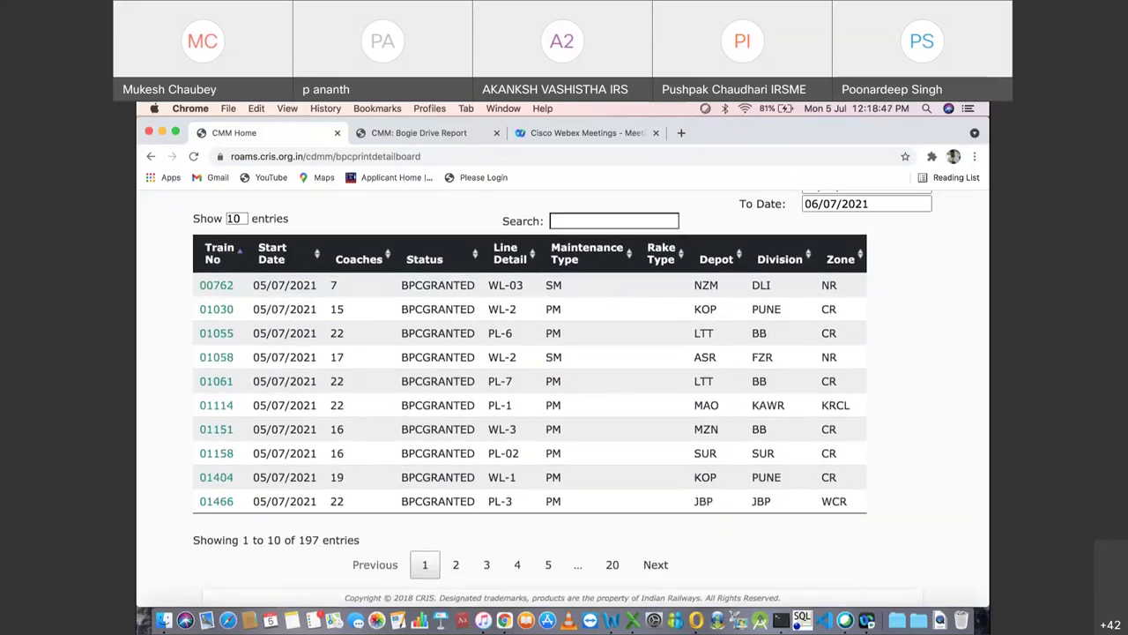
Step: Set the From Date of the BPC list to 01/07/2021 and review the listed trains
{"action": "left_click", "coordinate": [614, 220]}
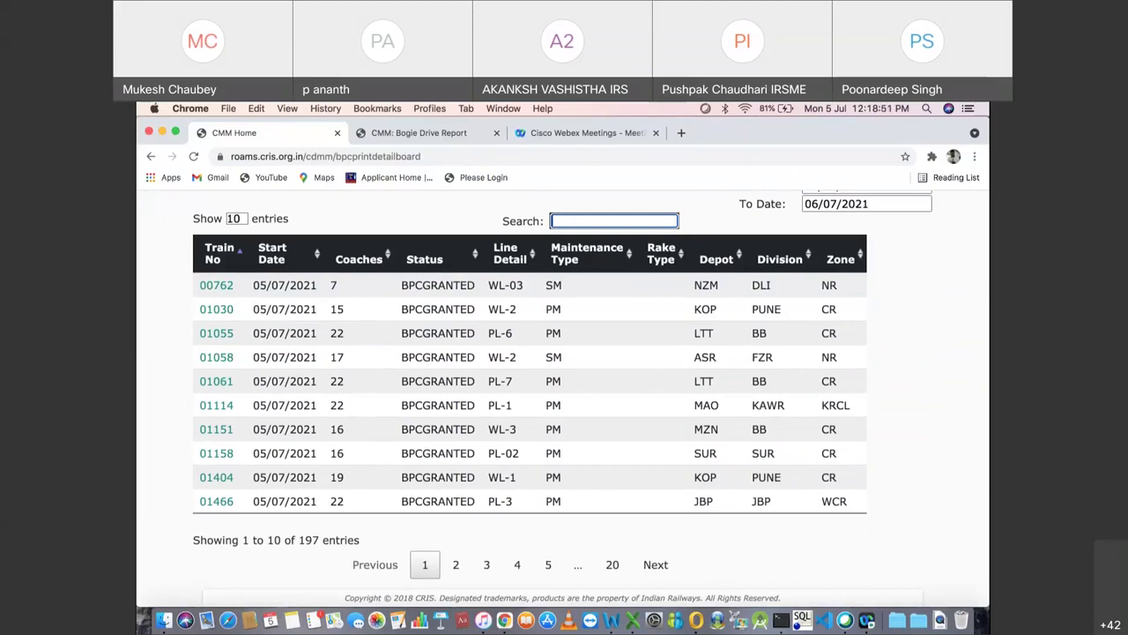
{"action": "scroll", "coordinate": [564, 397], "scroll_direction": "up", "scroll_amount": 2}
{"action": "left_click", "coordinate": [867, 250]}
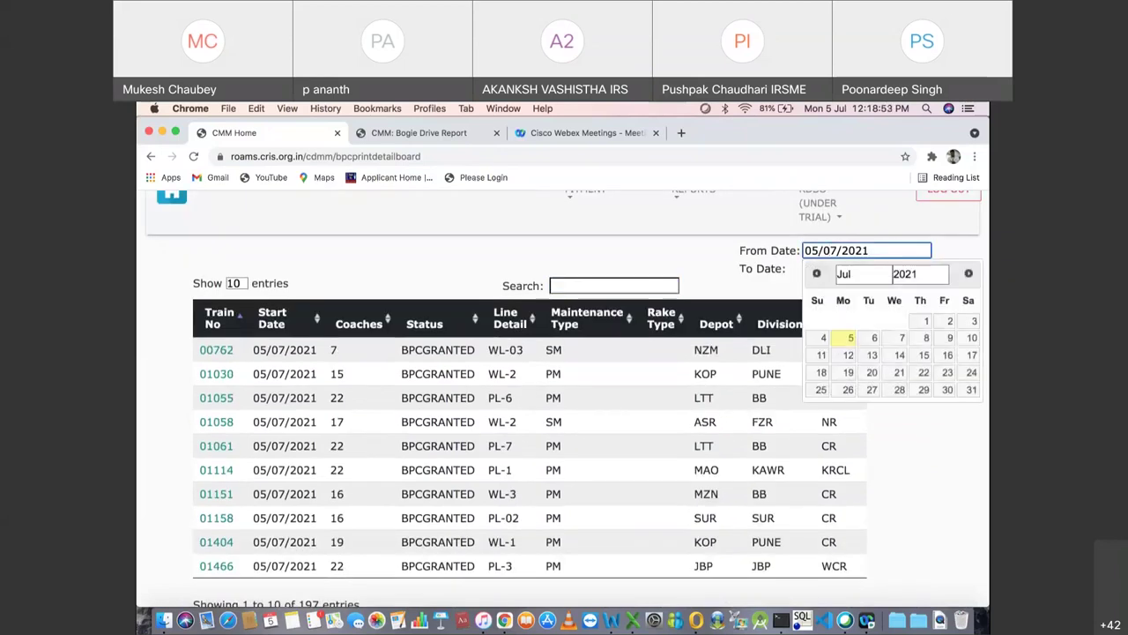
{"action": "left_click", "coordinate": [926, 321]}
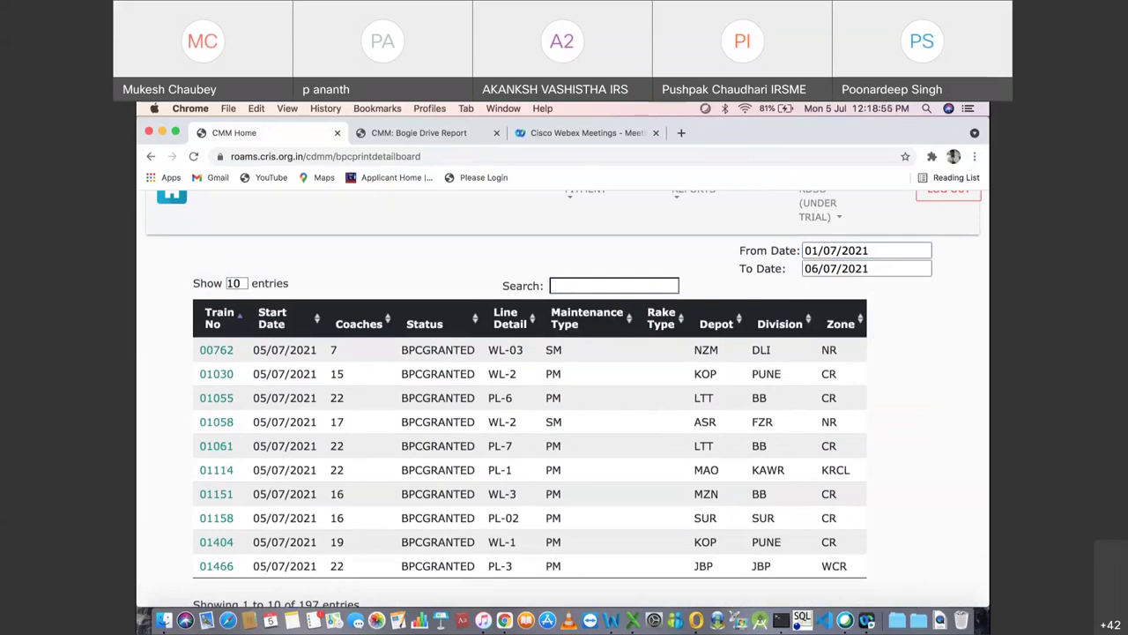
{"action": "scroll", "coordinate": [564, 397], "scroll_direction": "down", "scroll_amount": 2}
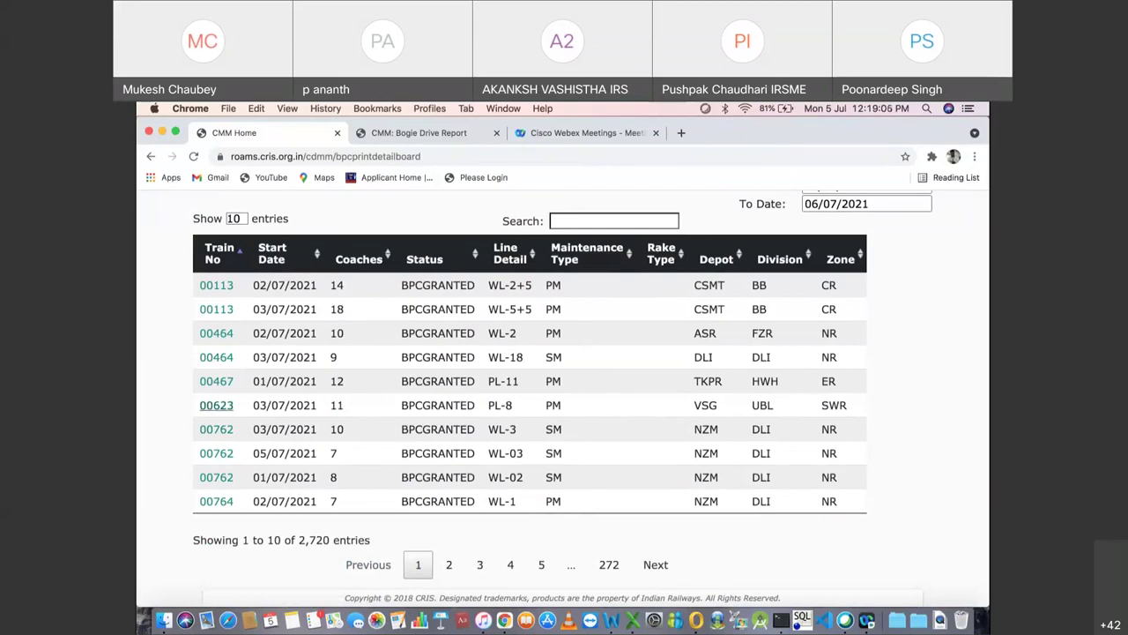
{"action": "scroll", "coordinate": [564, 388], "scroll_direction": "up", "scroll_amount": 2}
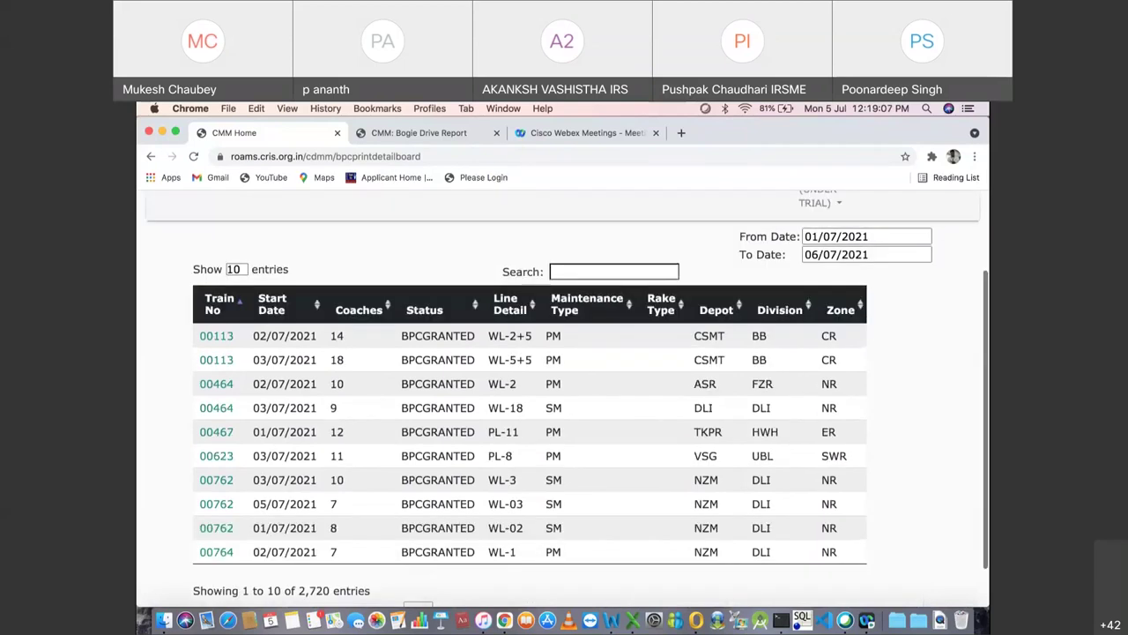
Step: Search the BPC list for train 02951 and open its certificate with start date 04/07/2021
{"action": "left_click", "coordinate": [615, 272]}
{"action": "type", "text": "02"}
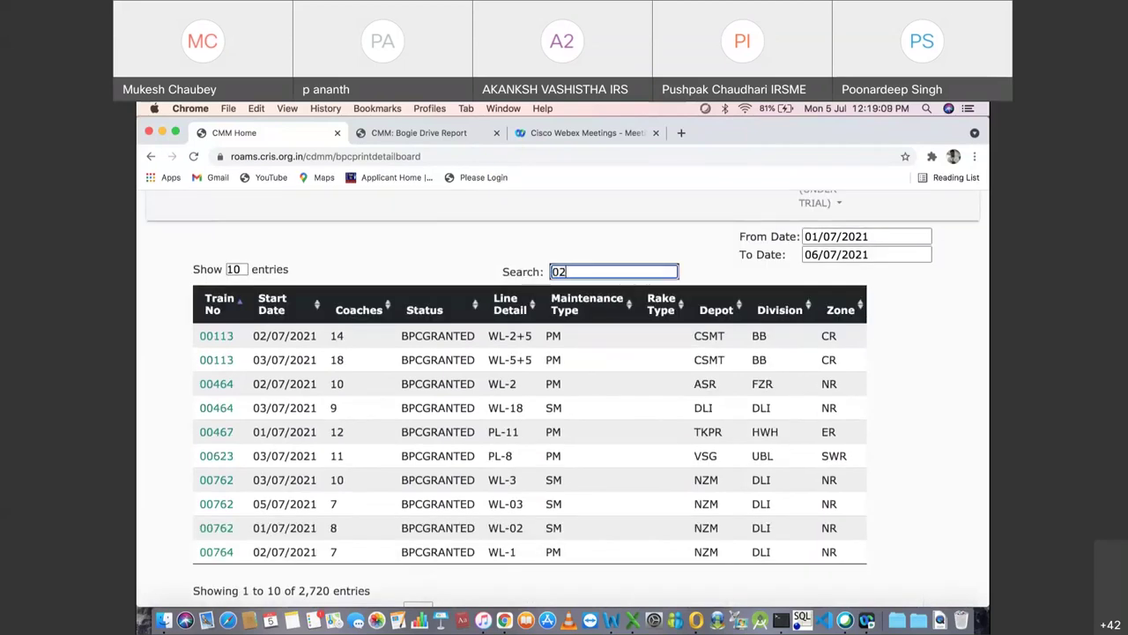
{"action": "type", "text": "951"}
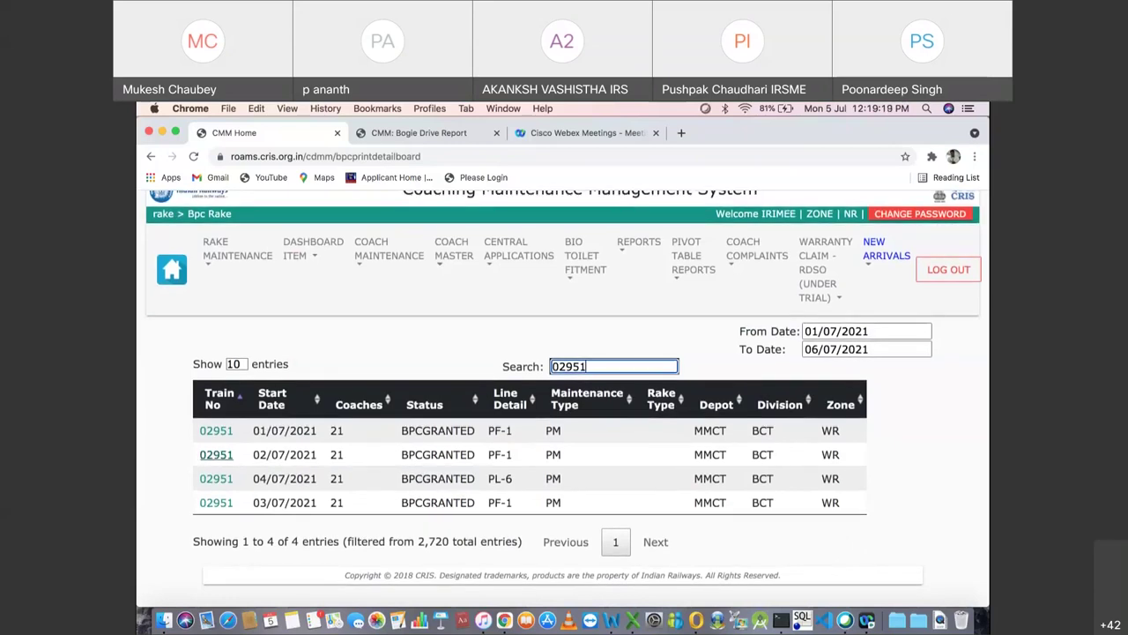
{"action": "left_click", "coordinate": [216, 478]}
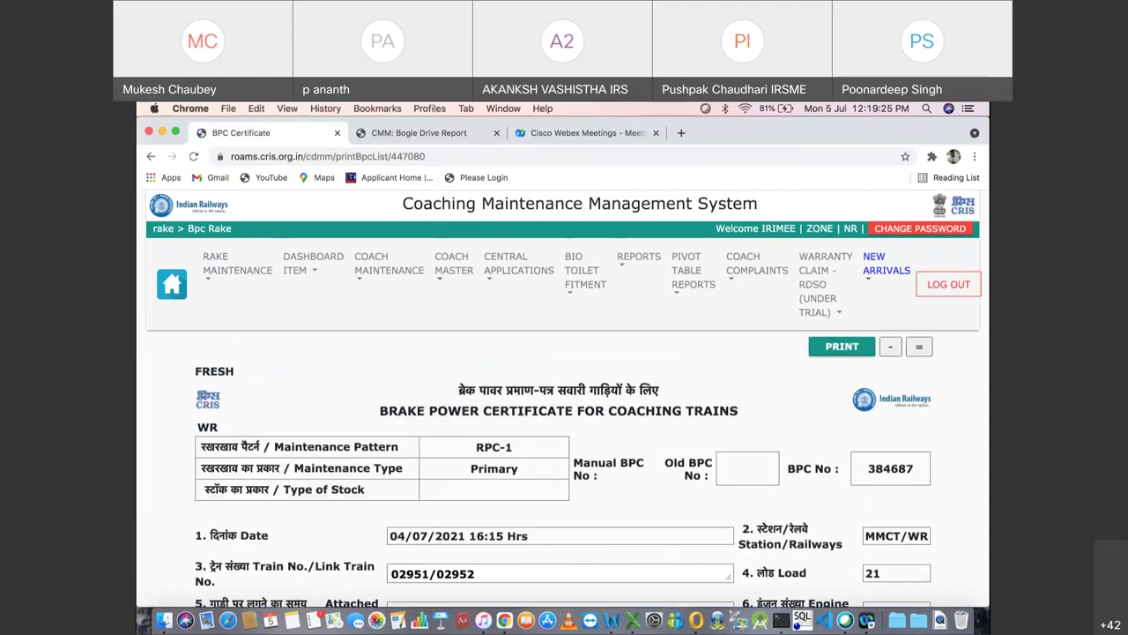
Step: Examine the Brake Power Certificate's maintenance pattern, date, train number, load, brake cylinder and air pressure details
{"action": "scroll", "coordinate": [565, 397], "scroll_direction": "down", "scroll_amount": 3}
{"action": "scroll", "coordinate": [564, 397], "scroll_direction": "down", "scroll_amount": 2}
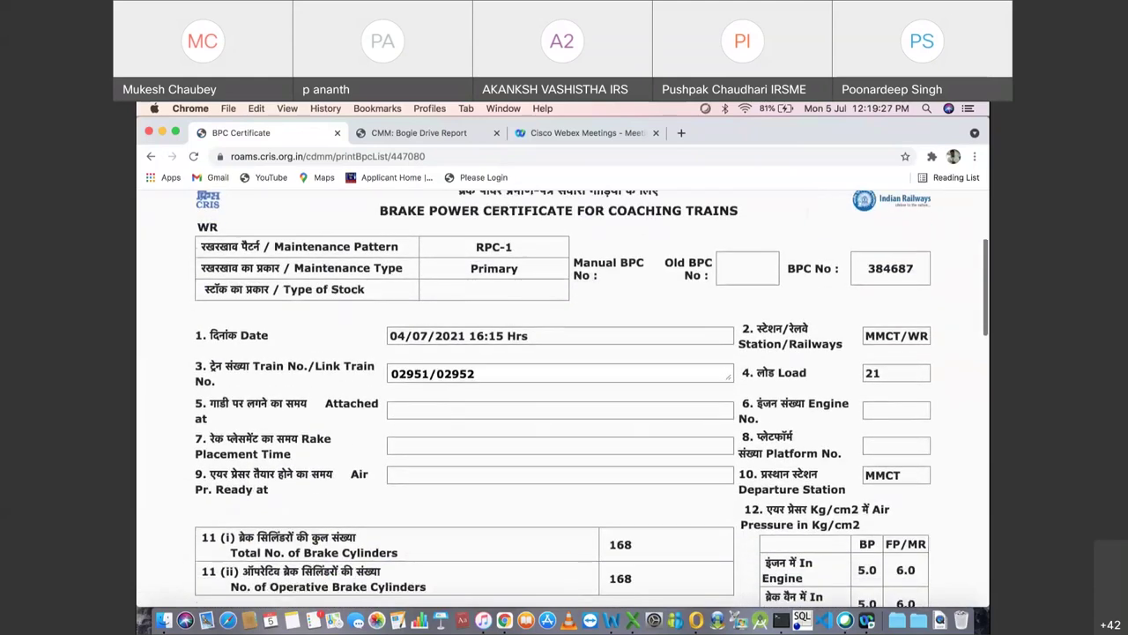
{"action": "scroll", "coordinate": [564, 397], "scroll_direction": "up", "scroll_amount": 3}
{"action": "scroll", "coordinate": [564, 397], "scroll_direction": "down", "scroll_amount": 2}
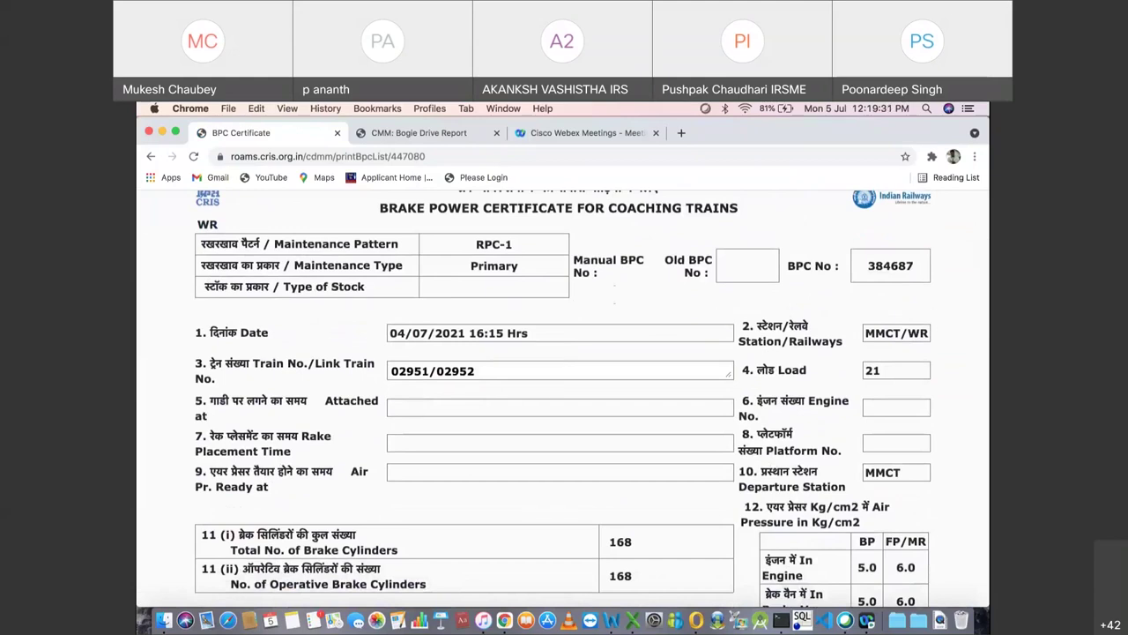
{"action": "scroll", "coordinate": [564, 396], "scroll_direction": "down", "scroll_amount": 5}
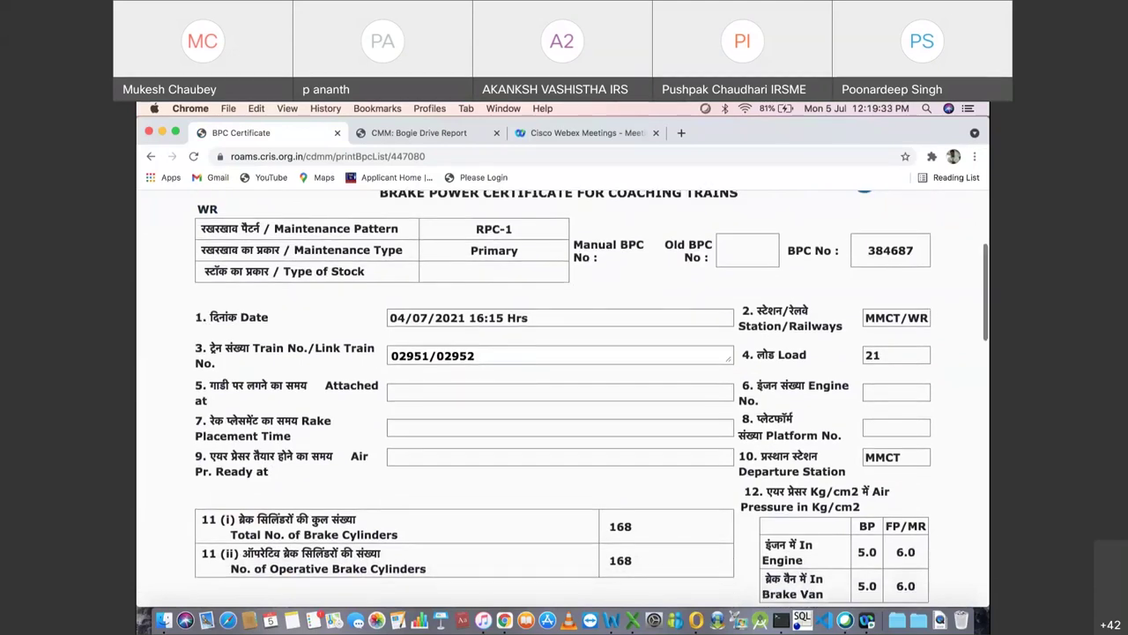
{"action": "scroll", "coordinate": [564, 396], "scroll_direction": "up", "scroll_amount": 6}
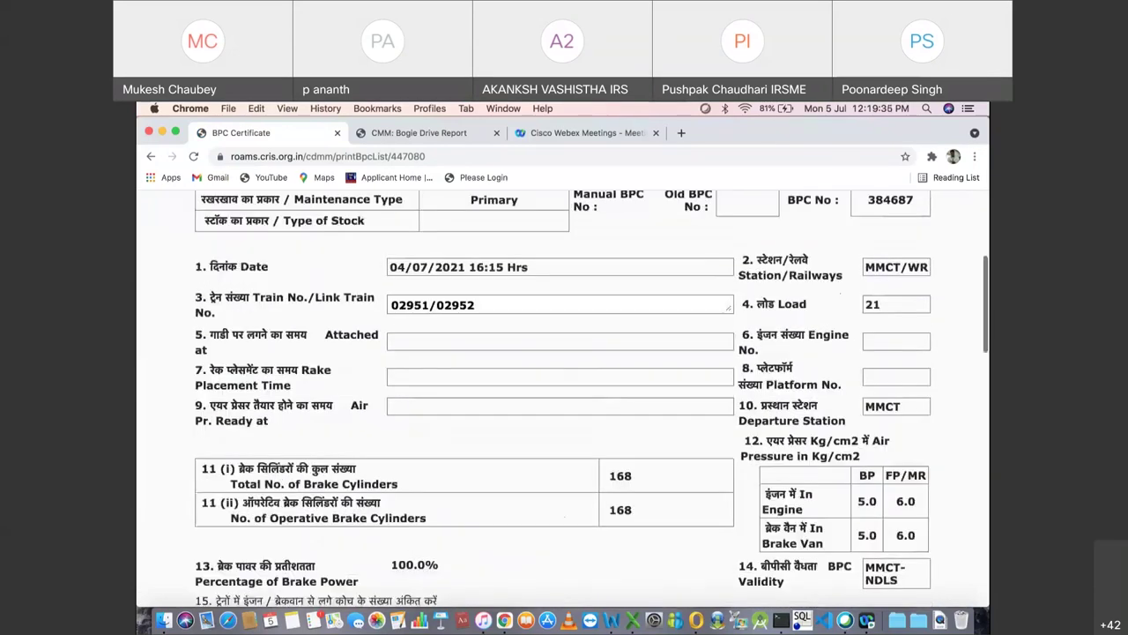
{"action": "scroll", "coordinate": [564, 397], "scroll_direction": "down", "scroll_amount": 2}
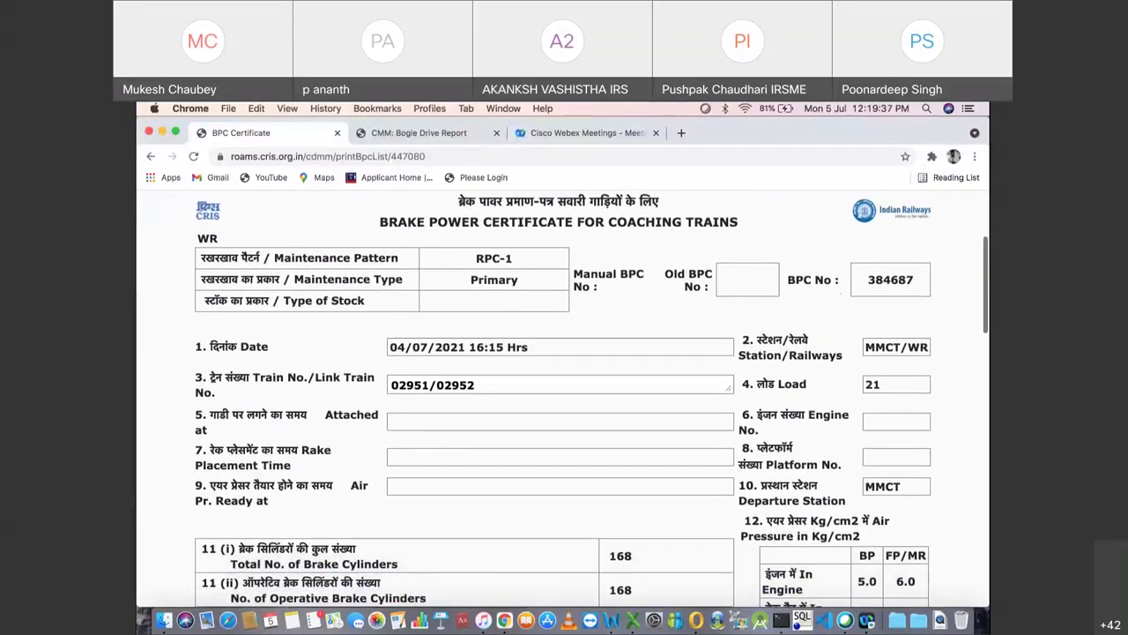
{"action": "scroll", "coordinate": [564, 397], "scroll_direction": "up", "scroll_amount": 2}
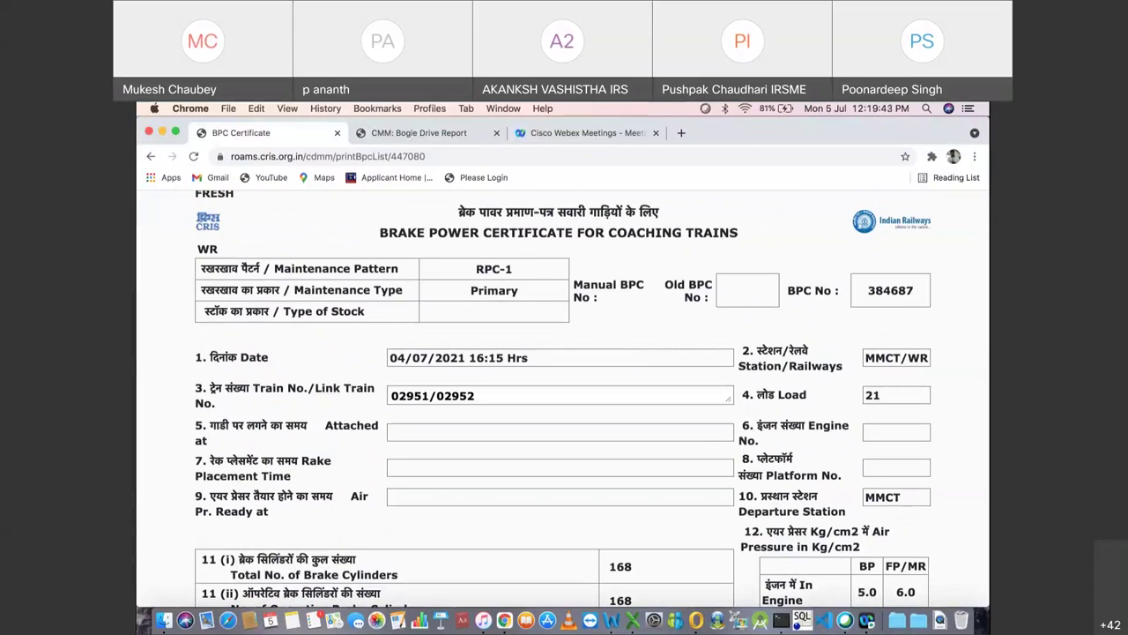
Step: Examine the certificate's brake cylinder counts, air pressure, brake power percentage, BPC validity and individual coach numbers
{"action": "scroll", "coordinate": [591, 392], "scroll_direction": "down", "scroll_amount": 1}
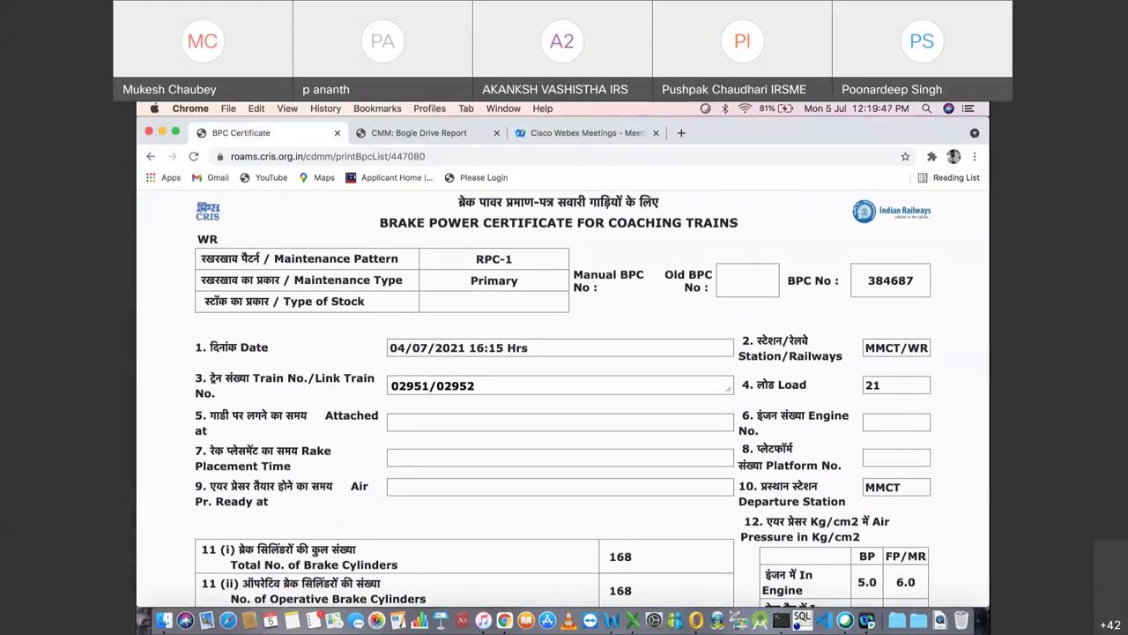
{"action": "scroll", "coordinate": [591, 391], "scroll_direction": "down", "scroll_amount": 3}
{"action": "scroll", "coordinate": [592, 391], "scroll_direction": "up", "scroll_amount": 2}
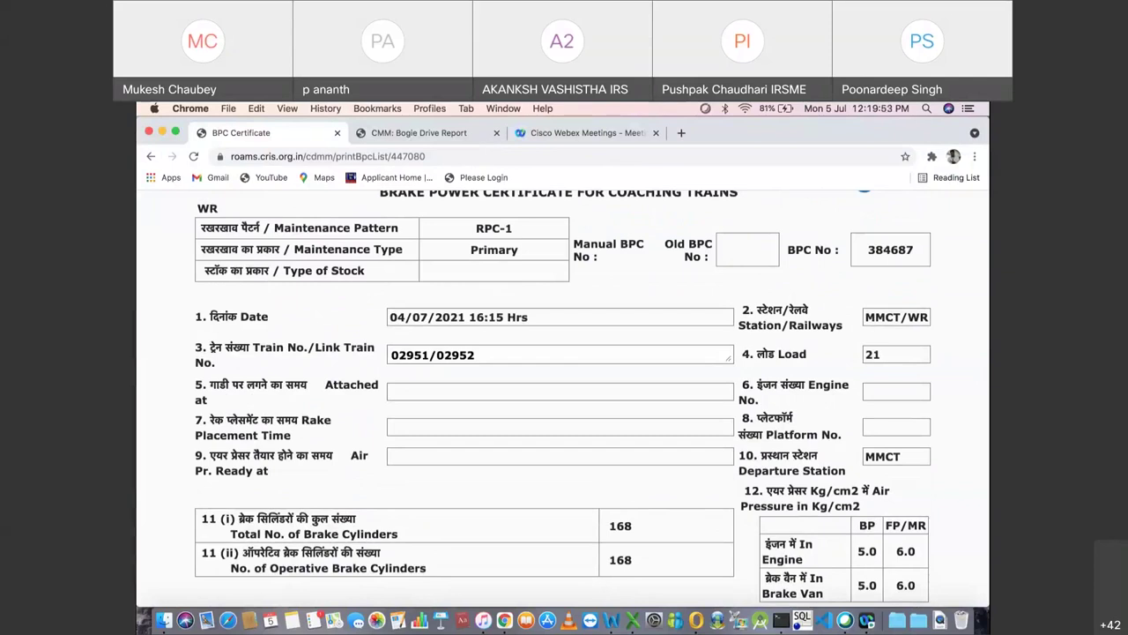
{"action": "scroll", "coordinate": [562, 389], "scroll_direction": "down", "scroll_amount": 2}
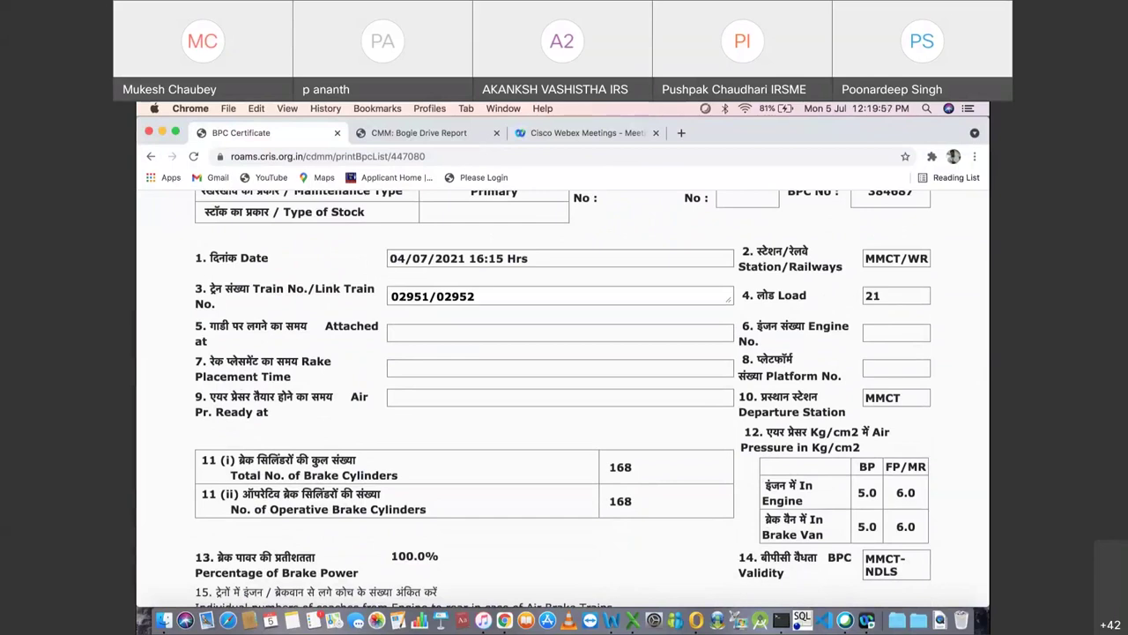
{"action": "scroll", "coordinate": [562, 396], "scroll_direction": "down", "scroll_amount": 4}
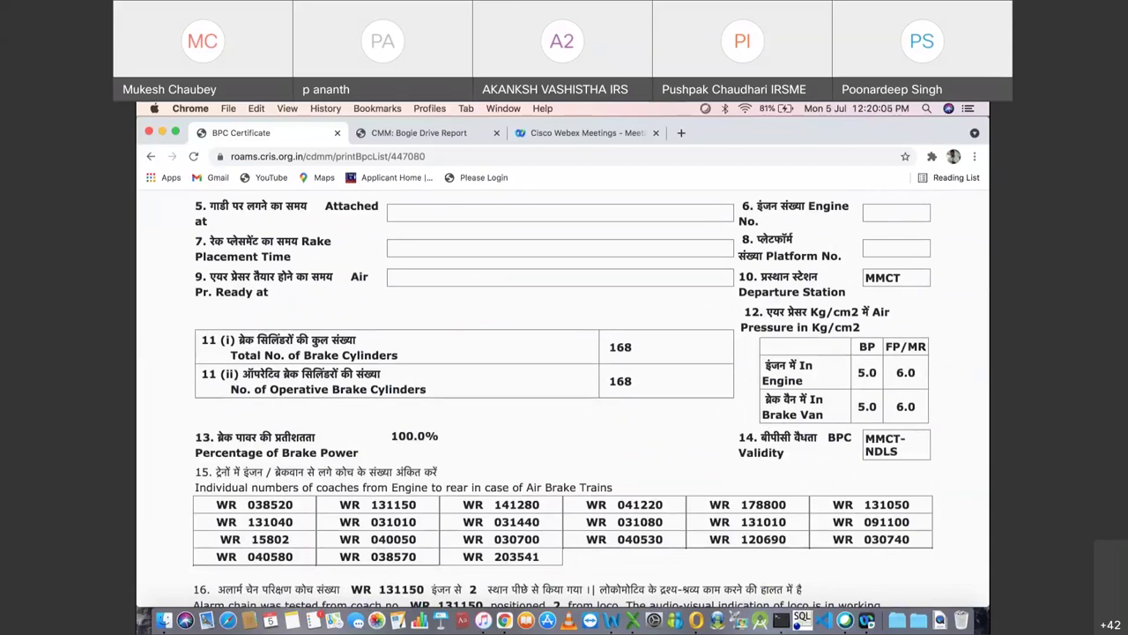
{"action": "scroll", "coordinate": [564, 391], "scroll_direction": "up", "scroll_amount": 2}
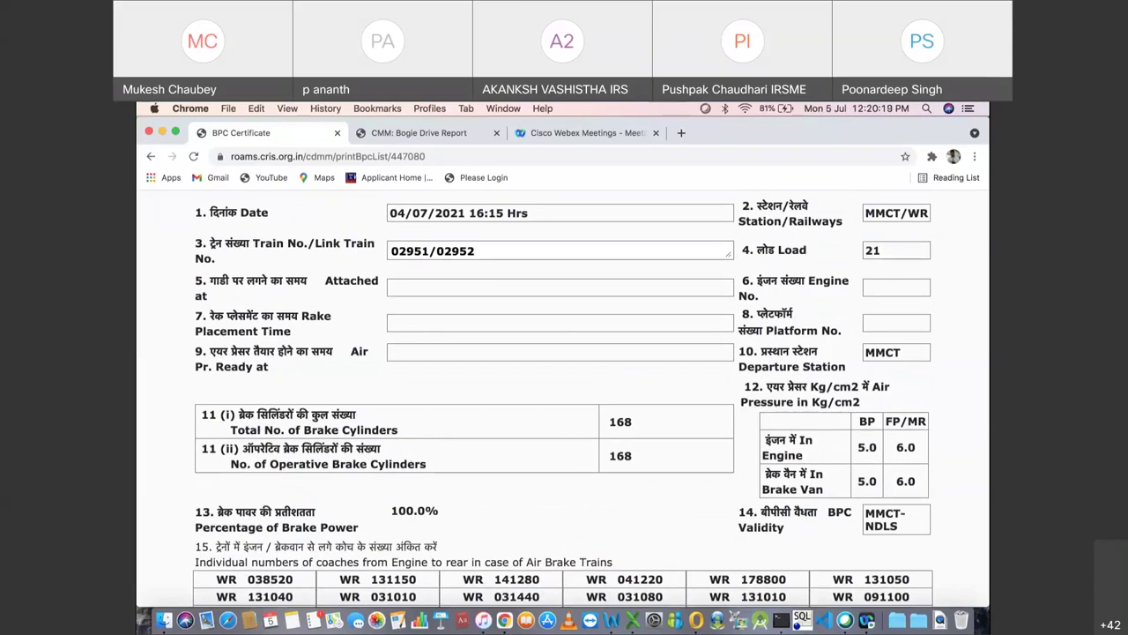
{"action": "scroll", "coordinate": [564, 388], "scroll_direction": "down", "scroll_amount": 2}
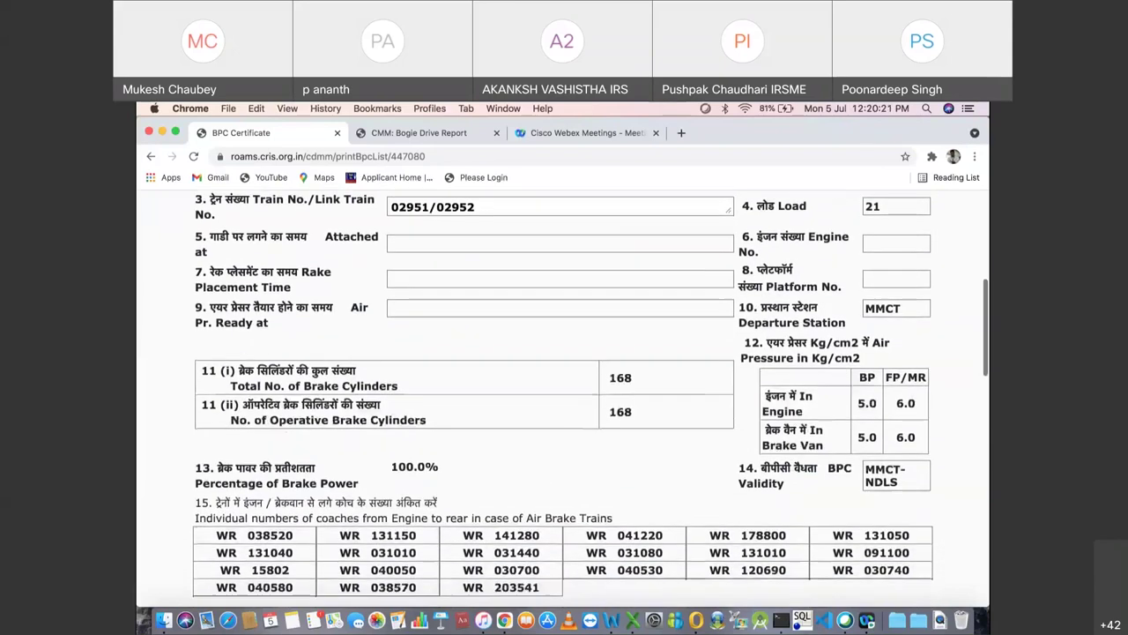
{"action": "scroll", "coordinate": [564, 388], "scroll_direction": "down", "scroll_amount": 1}
{"action": "scroll", "coordinate": [564, 388], "scroll_direction": "up", "scroll_amount": 1}
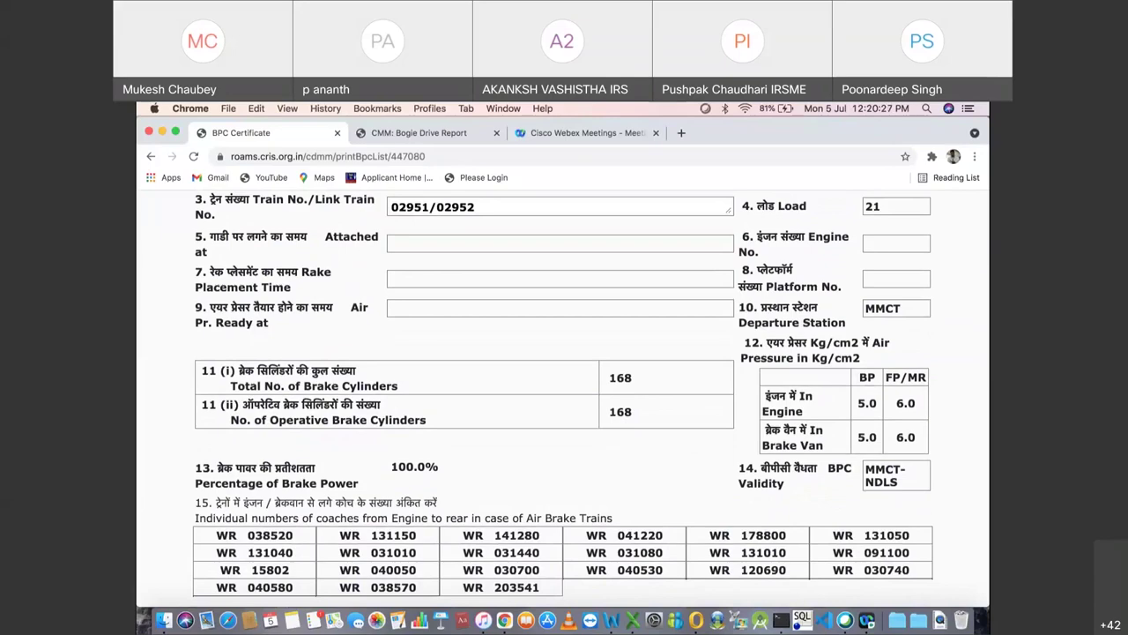
Step: Review the certificate's alarm chain test, fire extinguisher and wooden wedge quantities, signature fields and enroute endorsement section
{"action": "scroll", "coordinate": [564, 387], "scroll_direction": "down", "scroll_amount": 5}
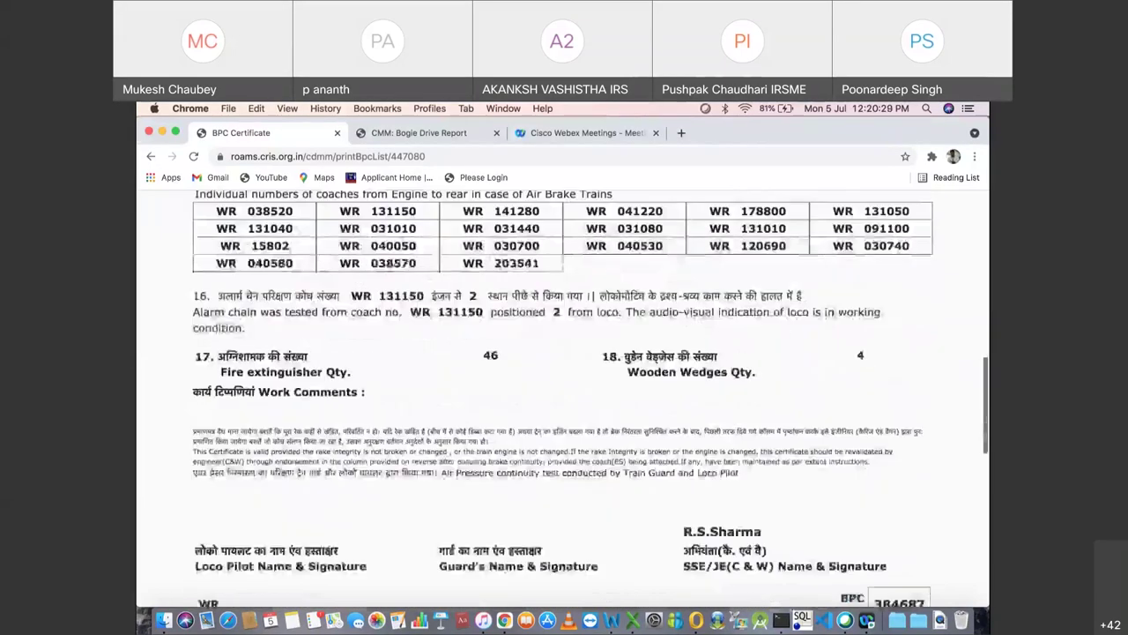
{"action": "scroll", "coordinate": [564, 397], "scroll_direction": "down", "scroll_amount": 3}
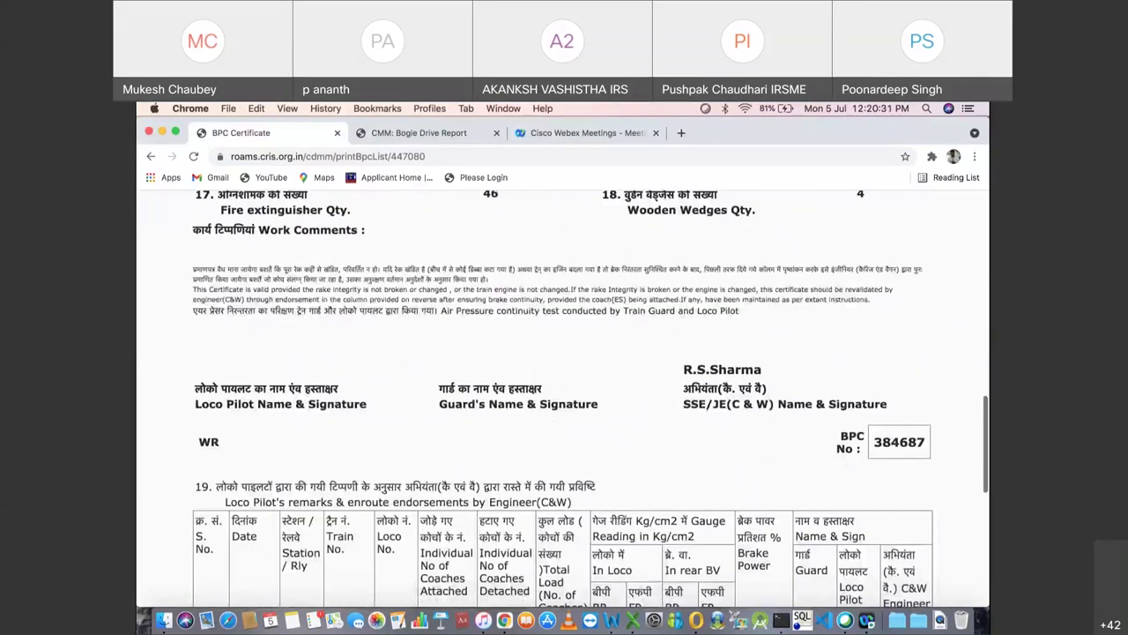
{"action": "scroll", "coordinate": [564, 396], "scroll_direction": "up", "scroll_amount": 6}
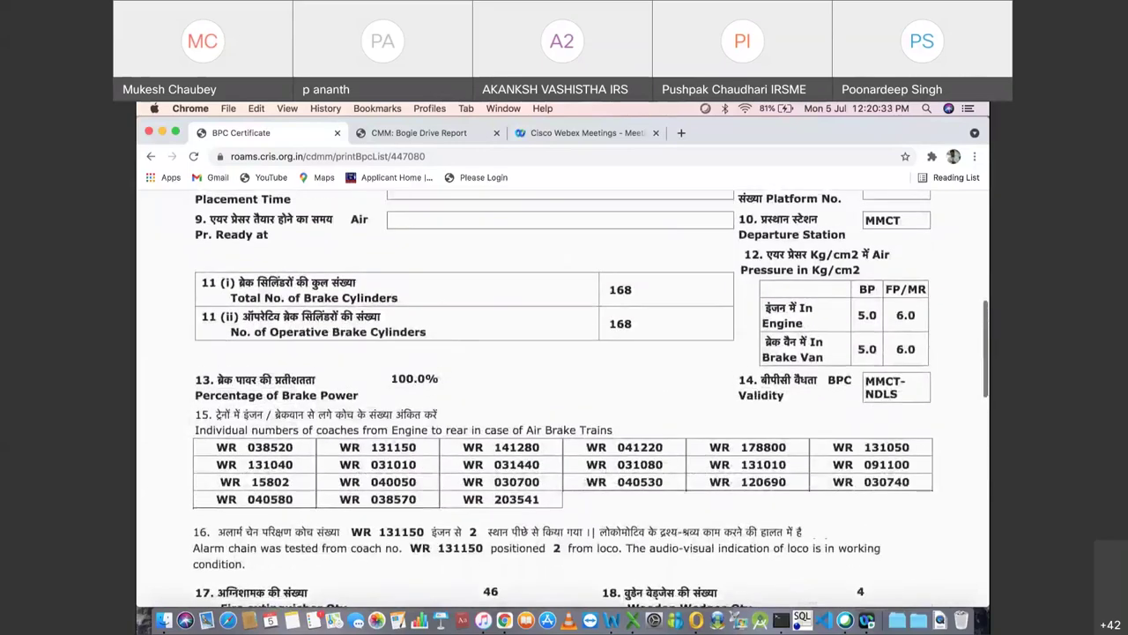
{"action": "scroll", "coordinate": [564, 397], "scroll_direction": "up", "scroll_amount": 2}
{"action": "scroll", "coordinate": [564, 396], "scroll_direction": "down", "scroll_amount": 3}
{"action": "scroll", "coordinate": [564, 397], "scroll_direction": "up", "scroll_amount": 1}
Step: Return to the home page and open the MR Dashboard data entry form from the dashboard items
{"action": "scroll", "coordinate": [564, 396], "scroll_direction": "up", "scroll_amount": 6}
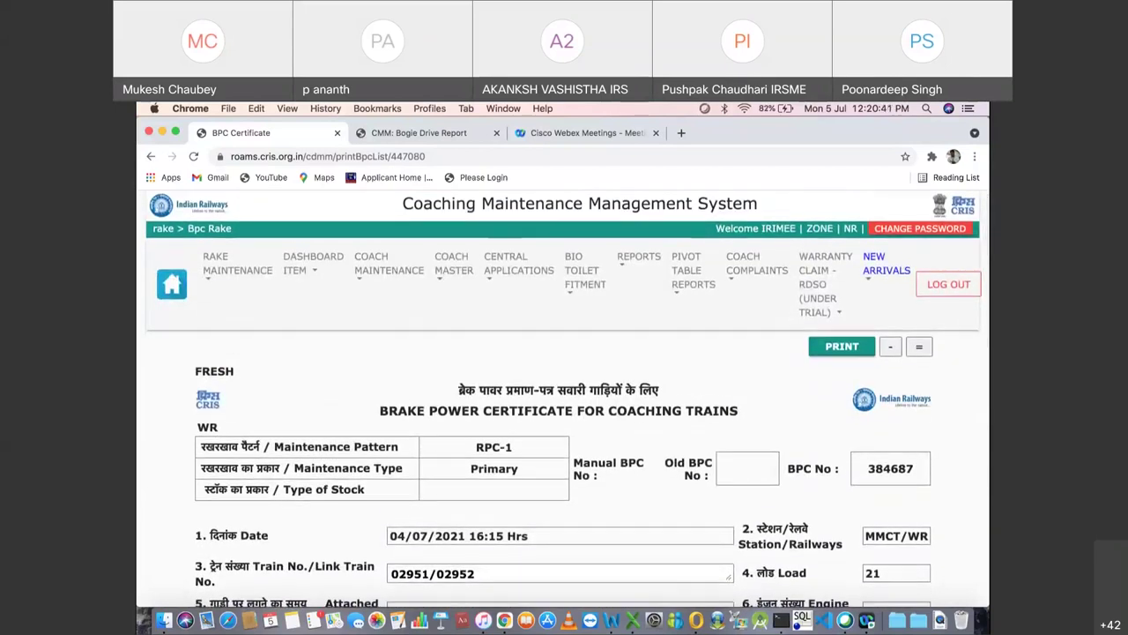
{"action": "left_click", "coordinate": [172, 283]}
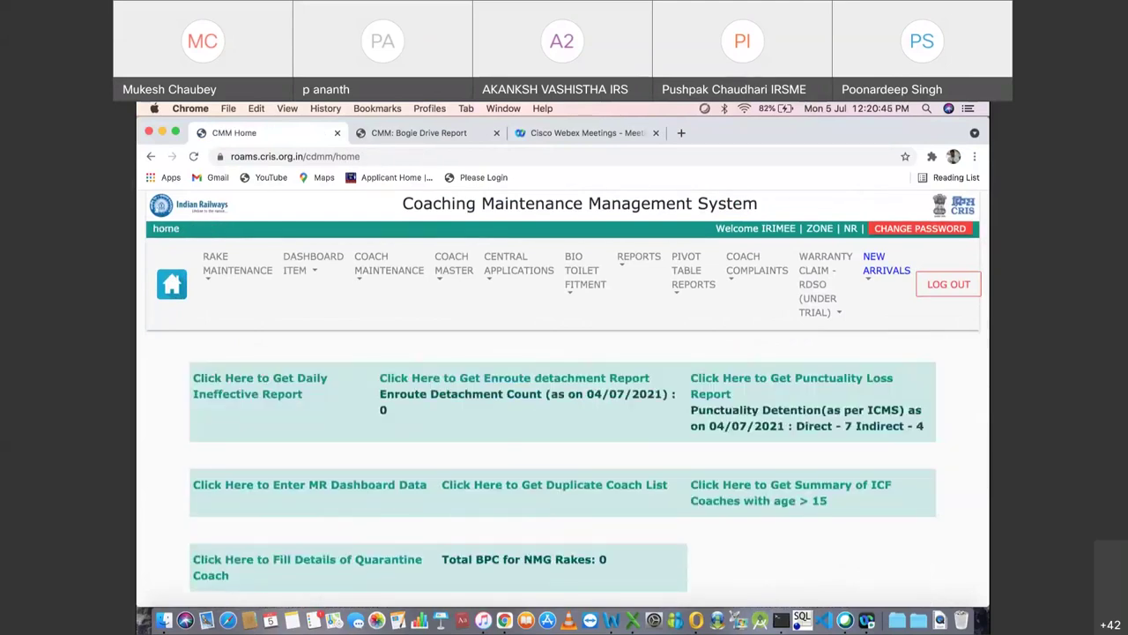
{"action": "left_click", "coordinate": [304, 263]}
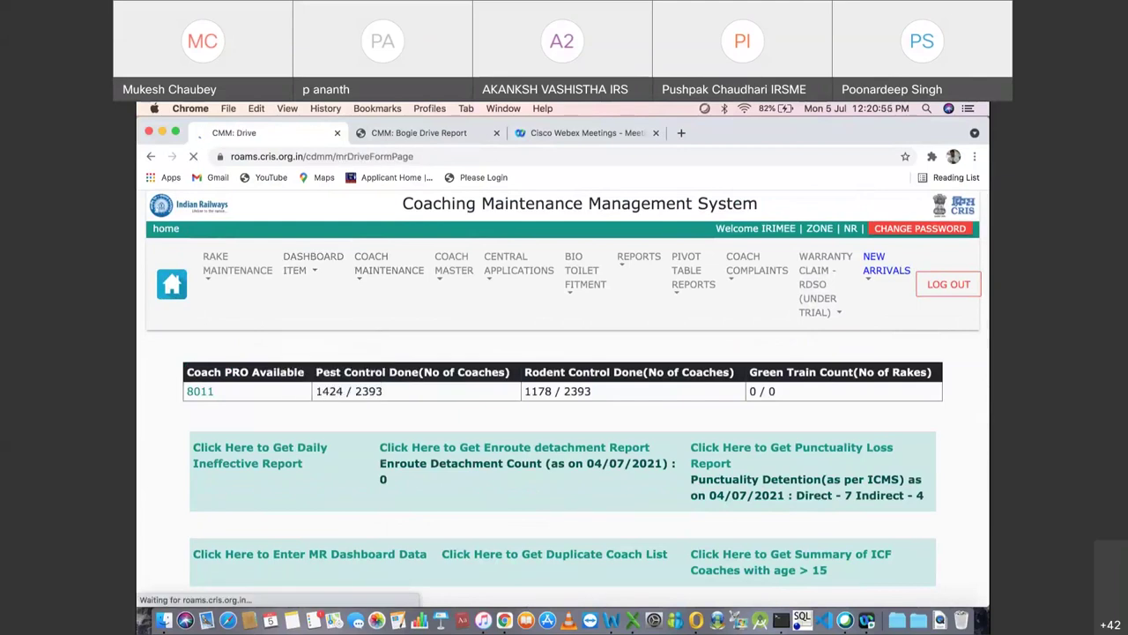
{"action": "scroll", "coordinate": [564, 387], "scroll_direction": "down", "scroll_amount": 5}
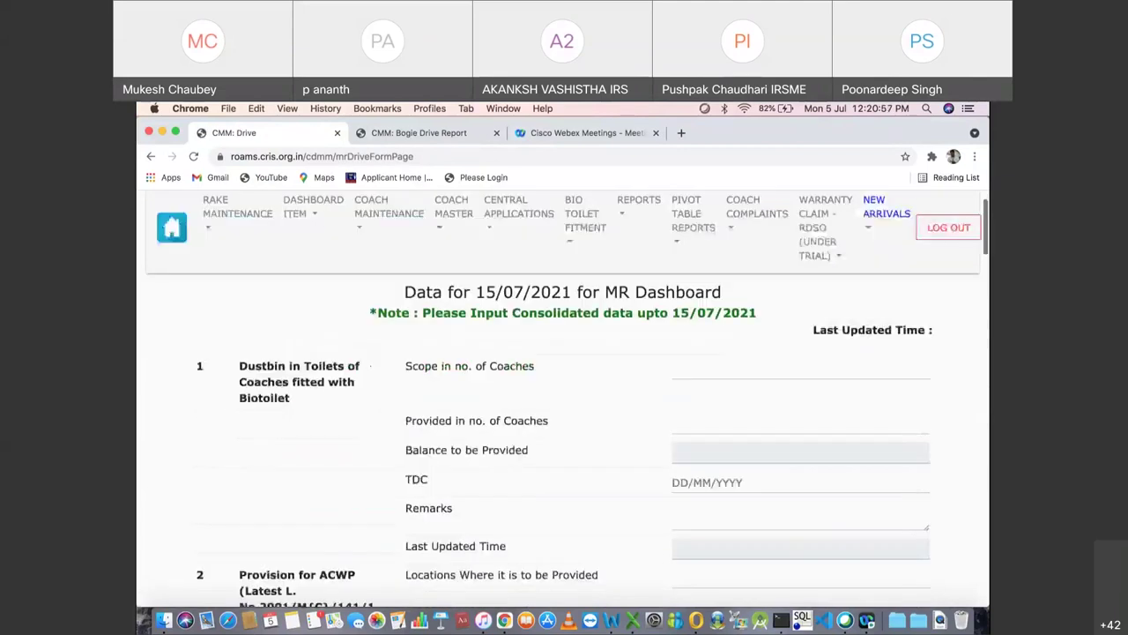
Step: Examine the MR Dashboard entry form's fields from Dustbin in Toilets through Upgradation of Coaches in Project Swarn
{"action": "scroll", "coordinate": [565, 387], "scroll_direction": "up", "scroll_amount": 5}
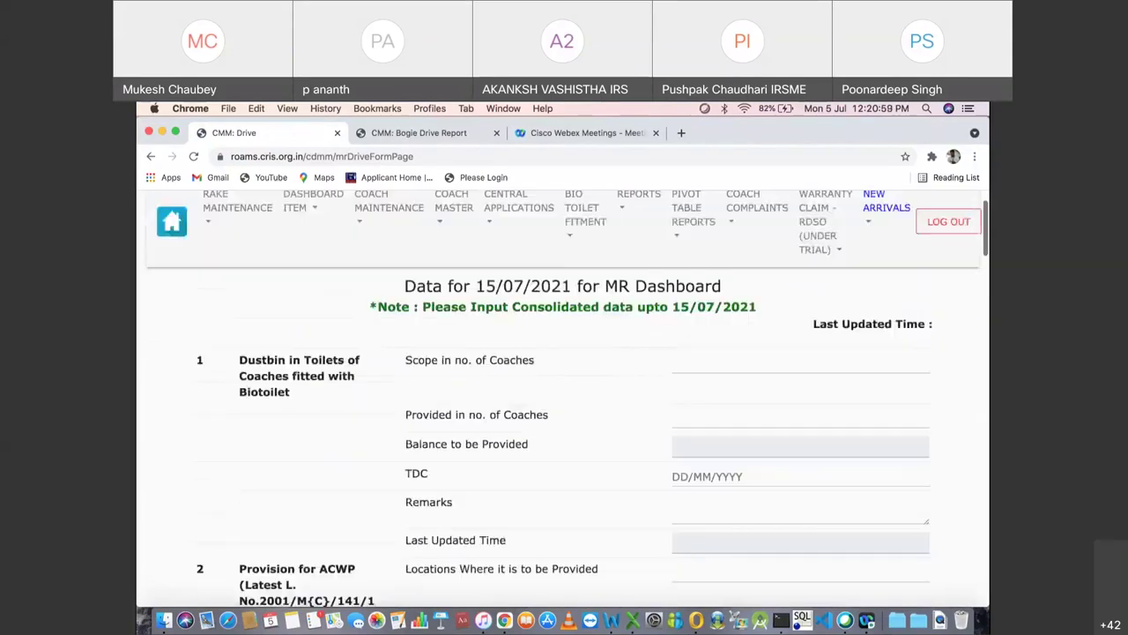
{"action": "scroll", "coordinate": [564, 388], "scroll_direction": "down", "scroll_amount": 2}
{"action": "scroll", "coordinate": [564, 458], "scroll_direction": "down", "scroll_amount": 3}
{"action": "scroll", "coordinate": [565, 458], "scroll_direction": "up", "scroll_amount": 3}
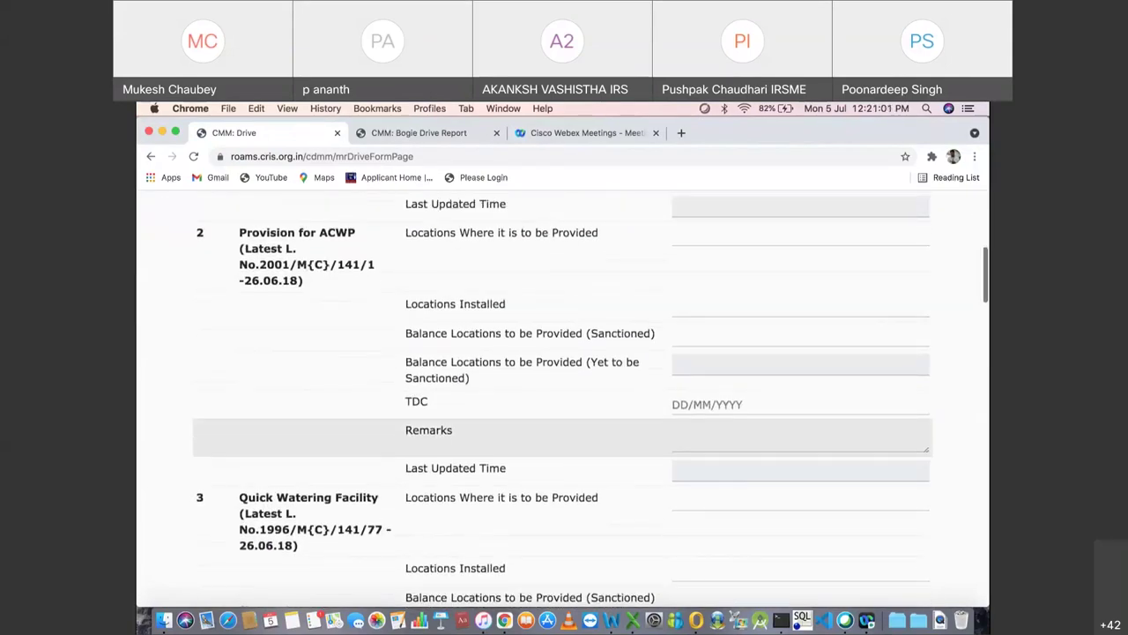
{"action": "scroll", "coordinate": [564, 396], "scroll_direction": "up", "scroll_amount": 2}
{"action": "scroll", "coordinate": [564, 396], "scroll_direction": "down", "scroll_amount": 1}
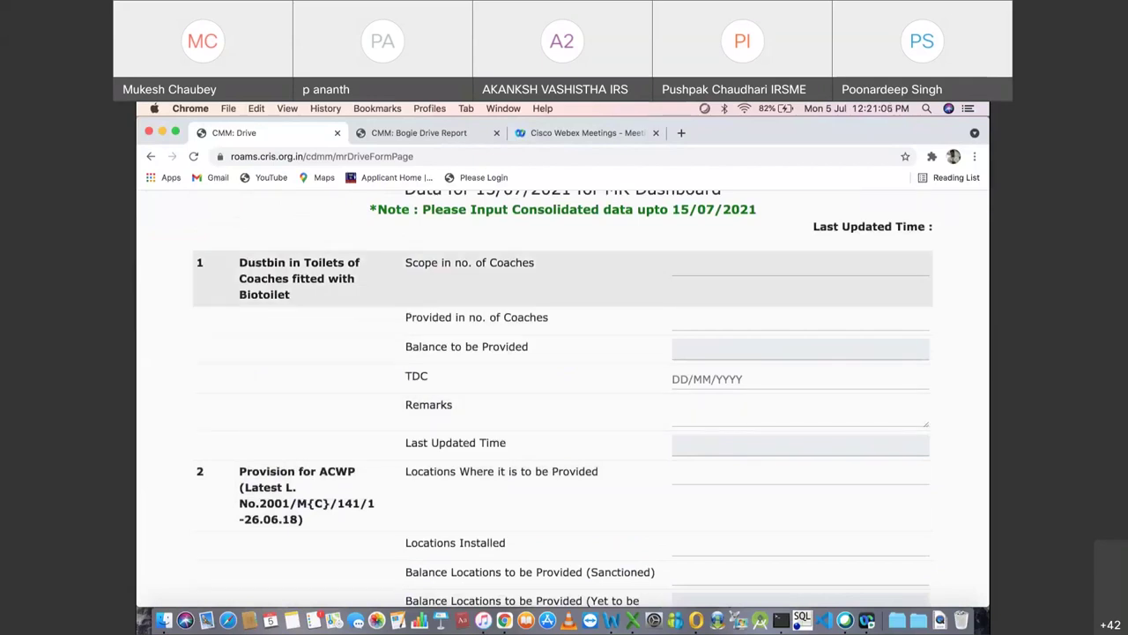
{"action": "scroll", "coordinate": [565, 396], "scroll_direction": "down", "scroll_amount": 3}
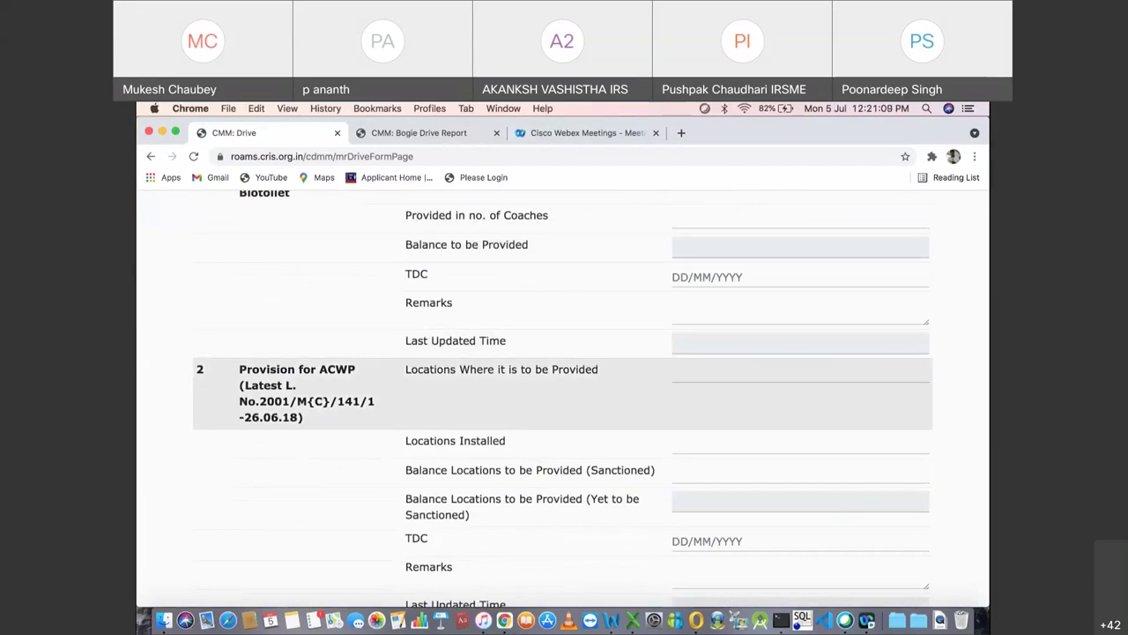
{"action": "scroll", "coordinate": [564, 397], "scroll_direction": "down", "scroll_amount": 6}
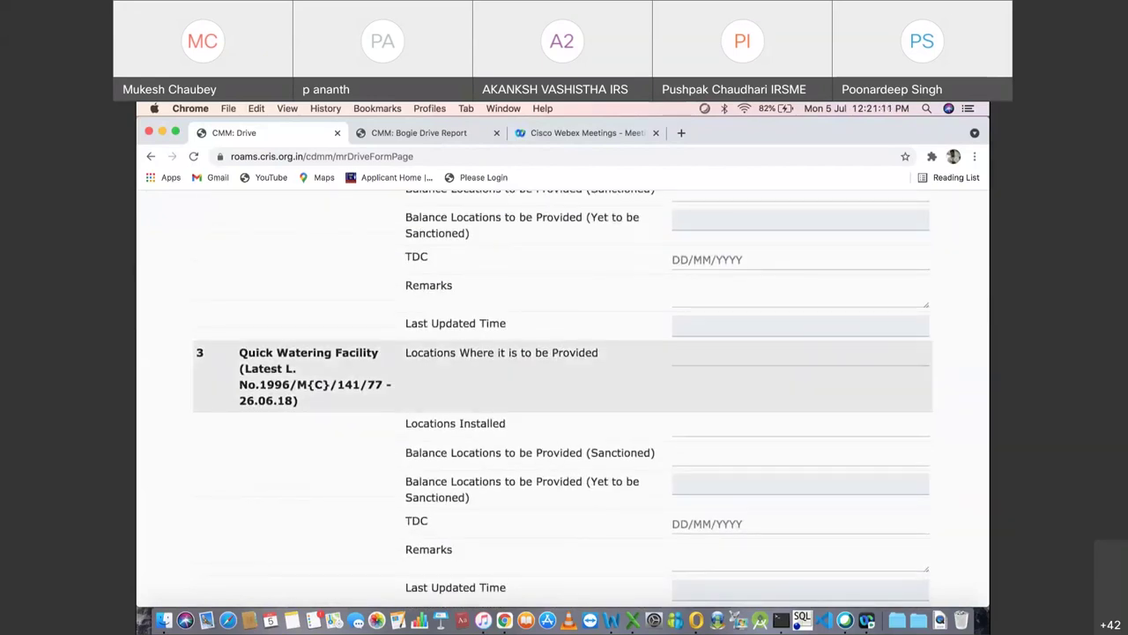
{"action": "scroll", "coordinate": [564, 397], "scroll_direction": "down", "scroll_amount": 6}
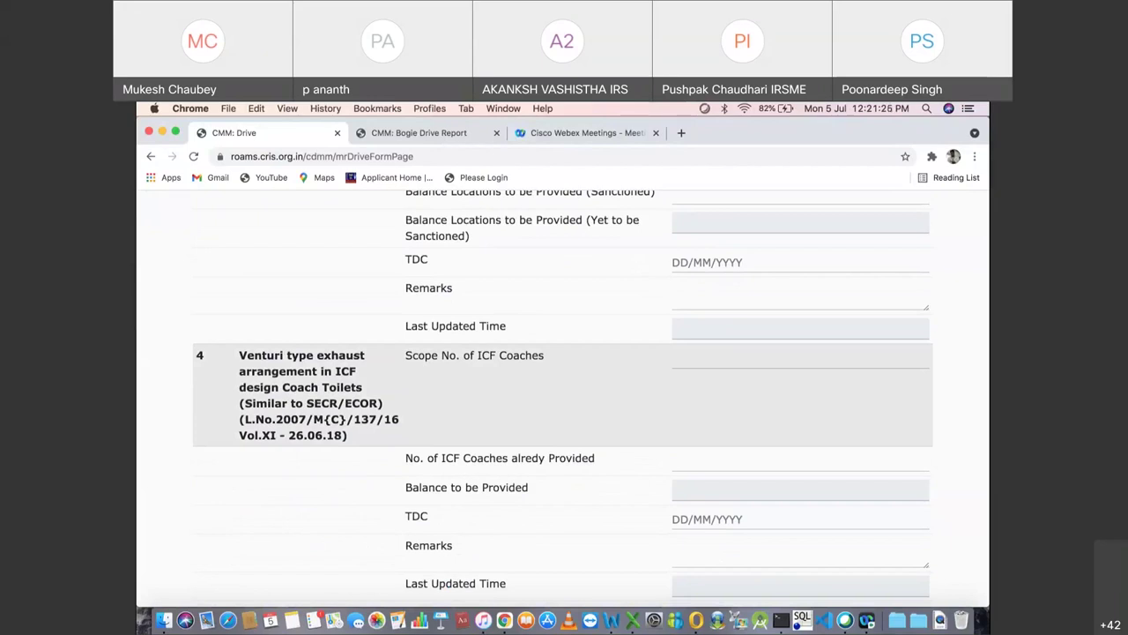
{"action": "scroll", "coordinate": [564, 414], "scroll_direction": "down", "scroll_amount": 3}
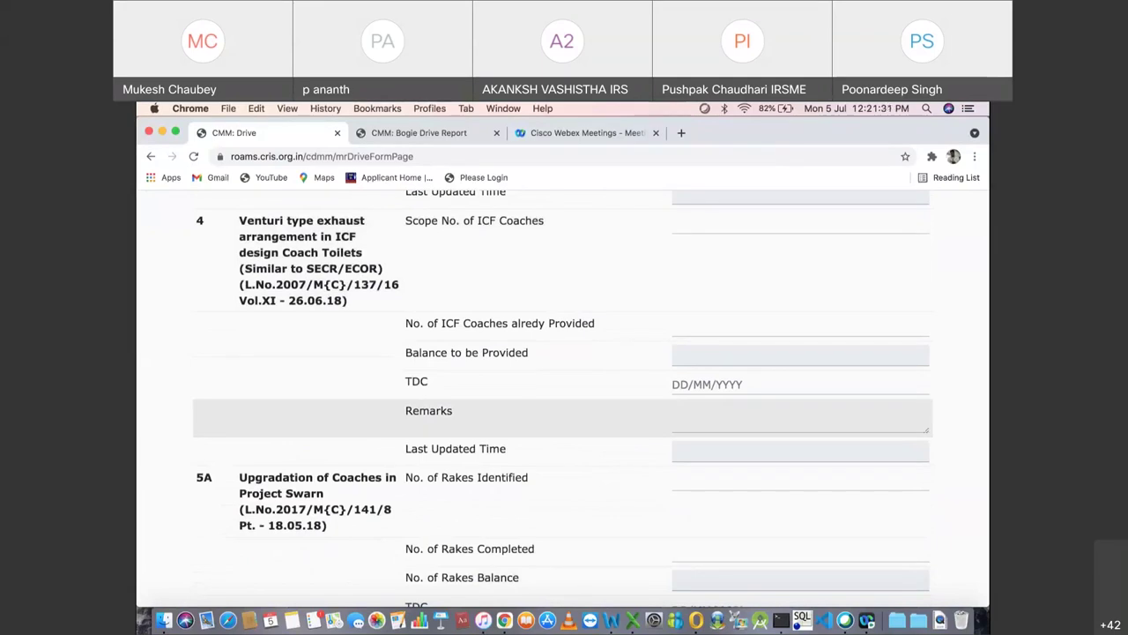
{"action": "scroll", "coordinate": [564, 432], "scroll_direction": "down", "scroll_amount": 2}
{"action": "scroll", "coordinate": [564, 432], "scroll_direction": "up", "scroll_amount": 3}
{"action": "scroll", "coordinate": [564, 432], "scroll_direction": "up", "scroll_amount": 10}
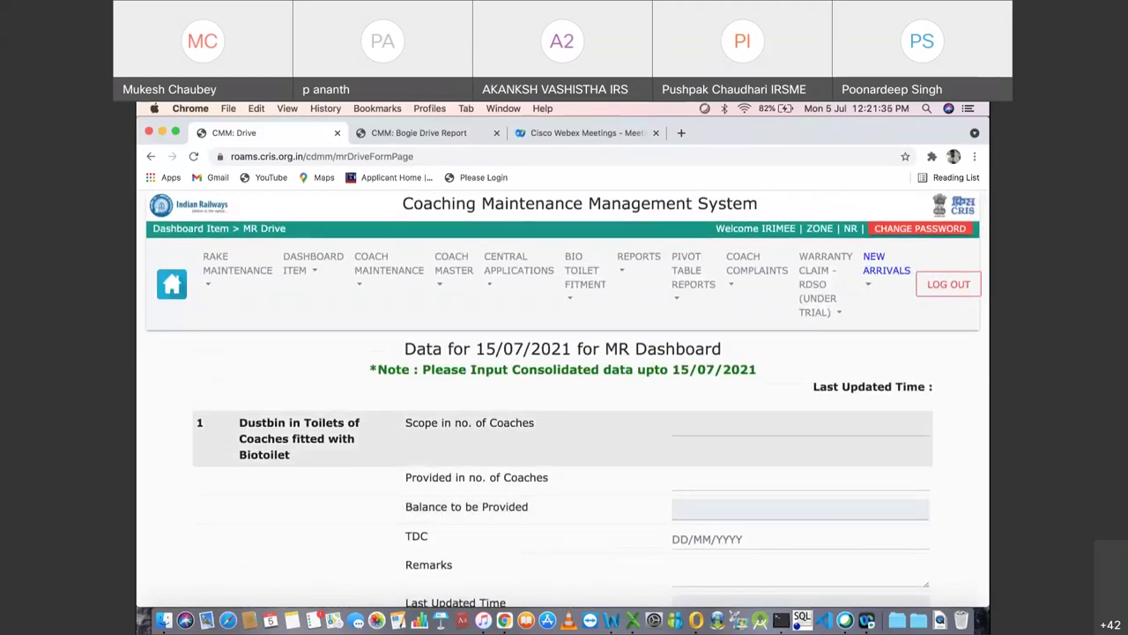
Step: Open the Drive Report and look through all its items for the 01/07/2021 MR Dashboard
{"action": "left_click", "coordinate": [313, 262]}
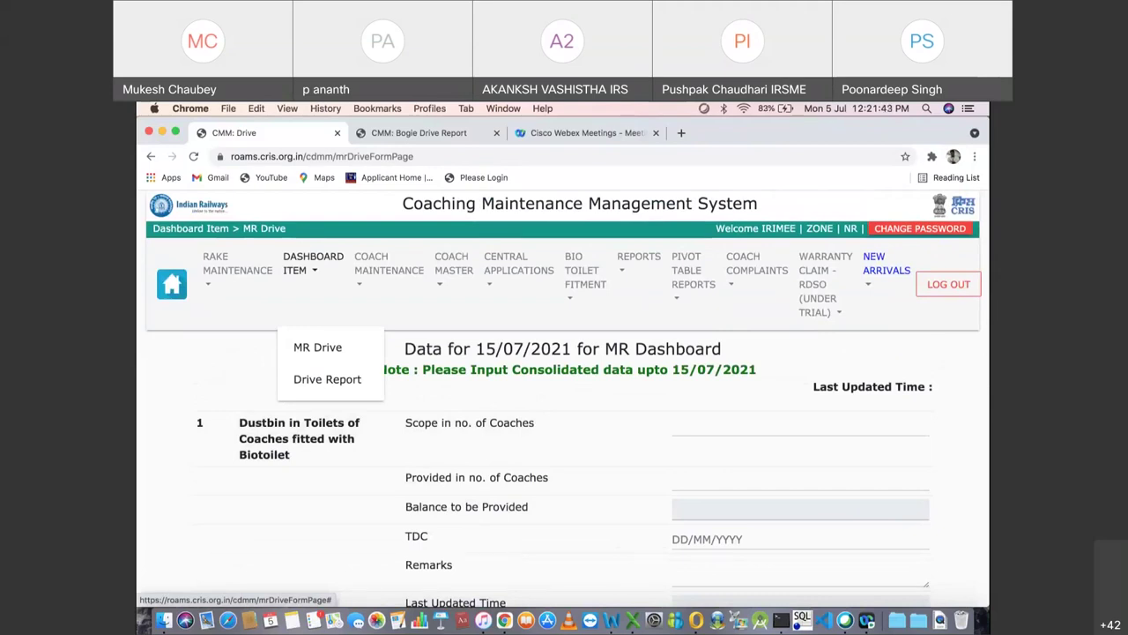
{"action": "left_click", "coordinate": [327, 379]}
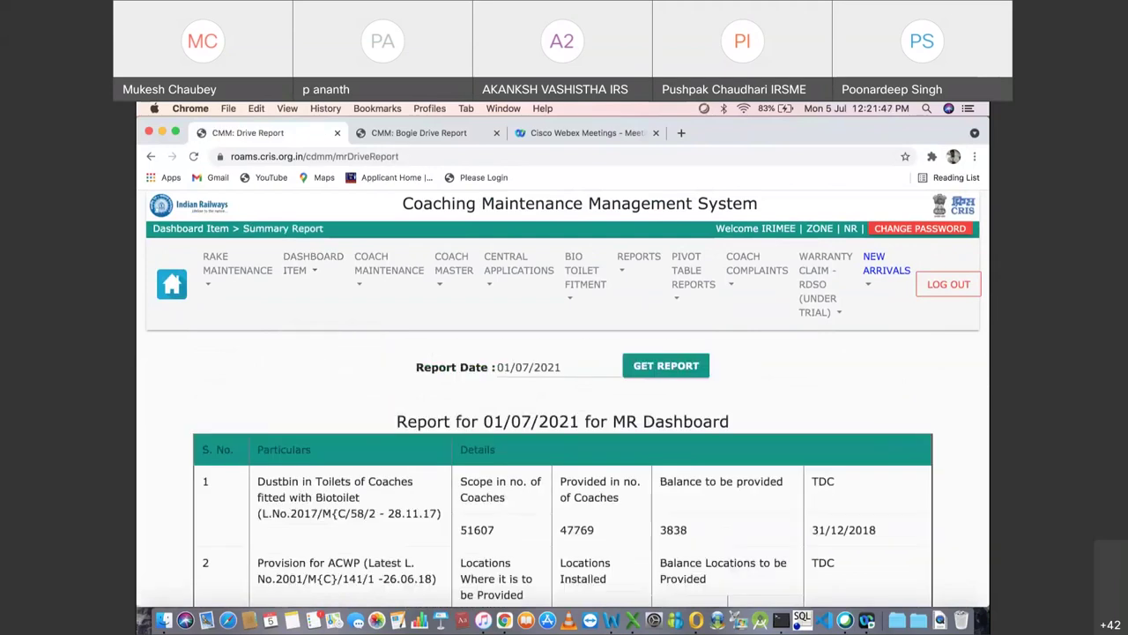
{"action": "scroll", "coordinate": [567, 396], "scroll_direction": "down", "scroll_amount": 2}
{"action": "scroll", "coordinate": [567, 397], "scroll_direction": "up", "scroll_amount": 2}
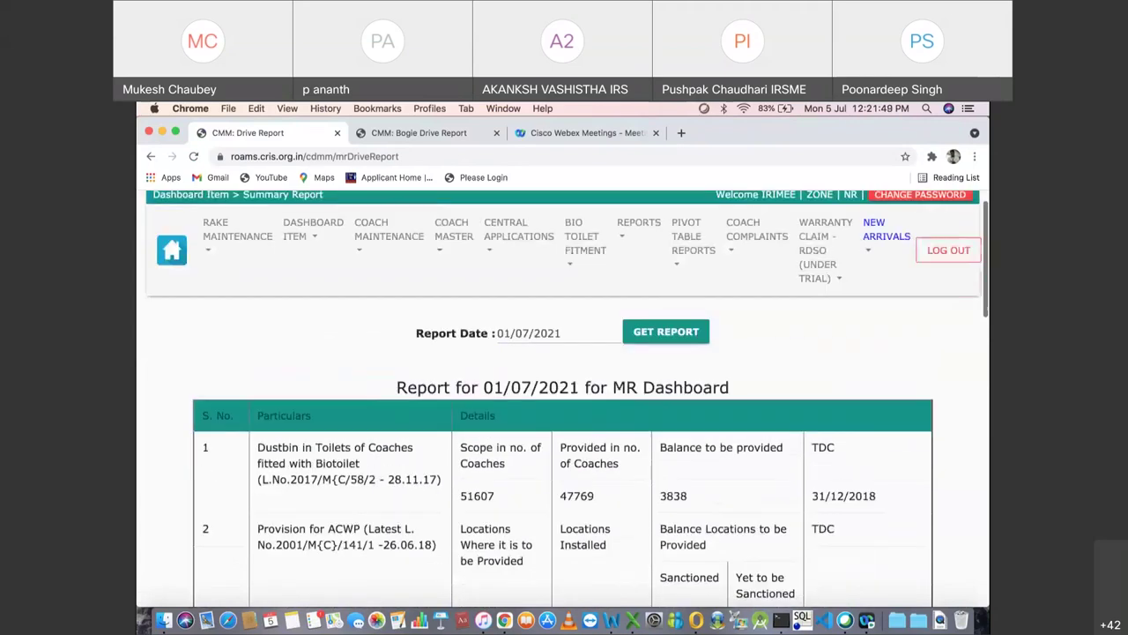
{"action": "scroll", "coordinate": [567, 396], "scroll_direction": "down", "scroll_amount": 5}
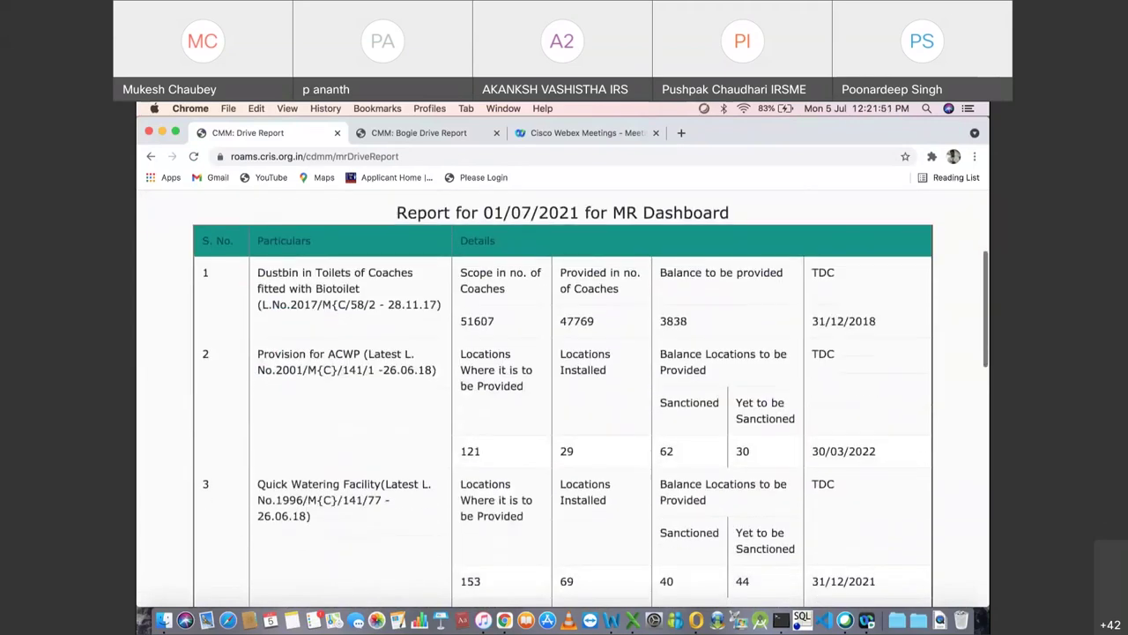
{"action": "scroll", "coordinate": [566, 396], "scroll_direction": "down", "scroll_amount": 5}
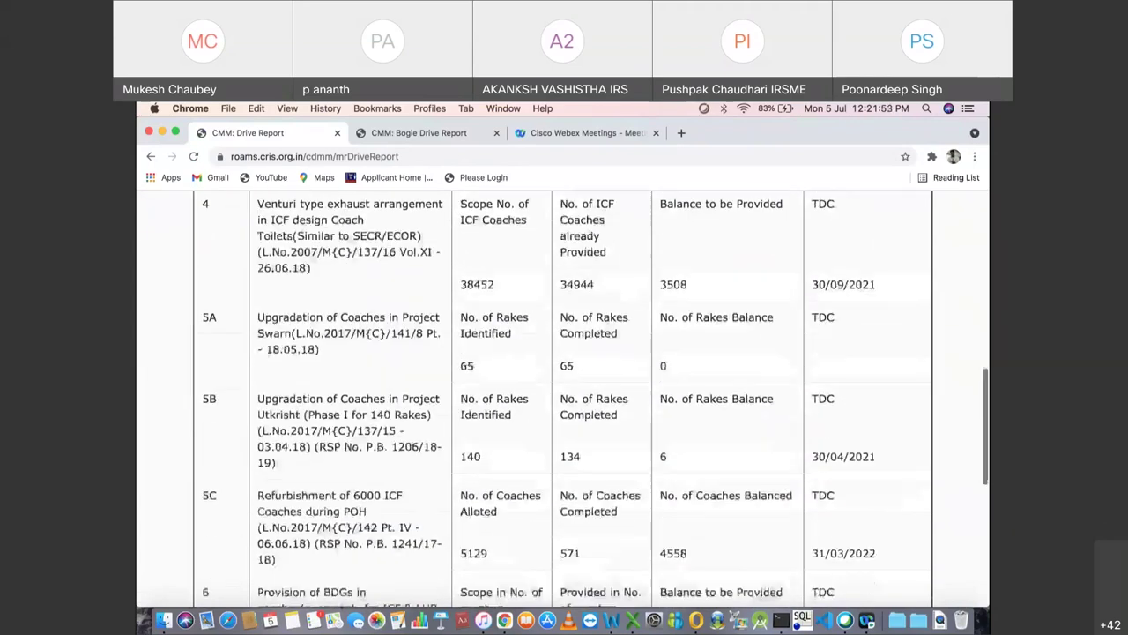
{"action": "scroll", "coordinate": [567, 397], "scroll_direction": "up", "scroll_amount": 5}
{"action": "scroll", "coordinate": [566, 396], "scroll_direction": "up", "scroll_amount": 5}
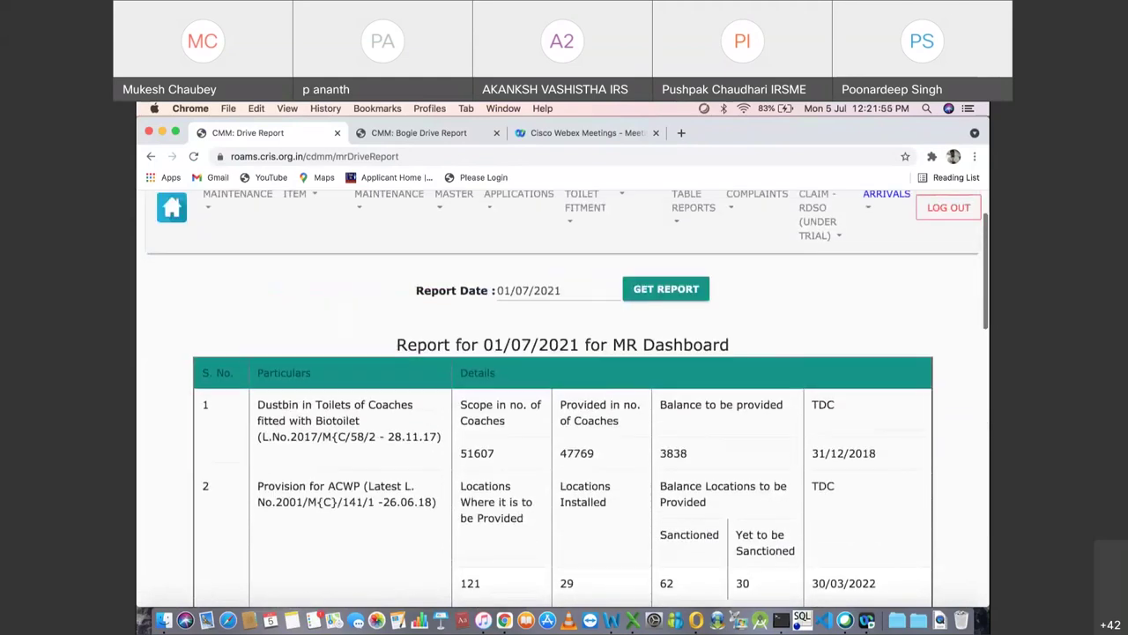
{"action": "scroll", "coordinate": [567, 397], "scroll_direction": "down", "scroll_amount": 1}
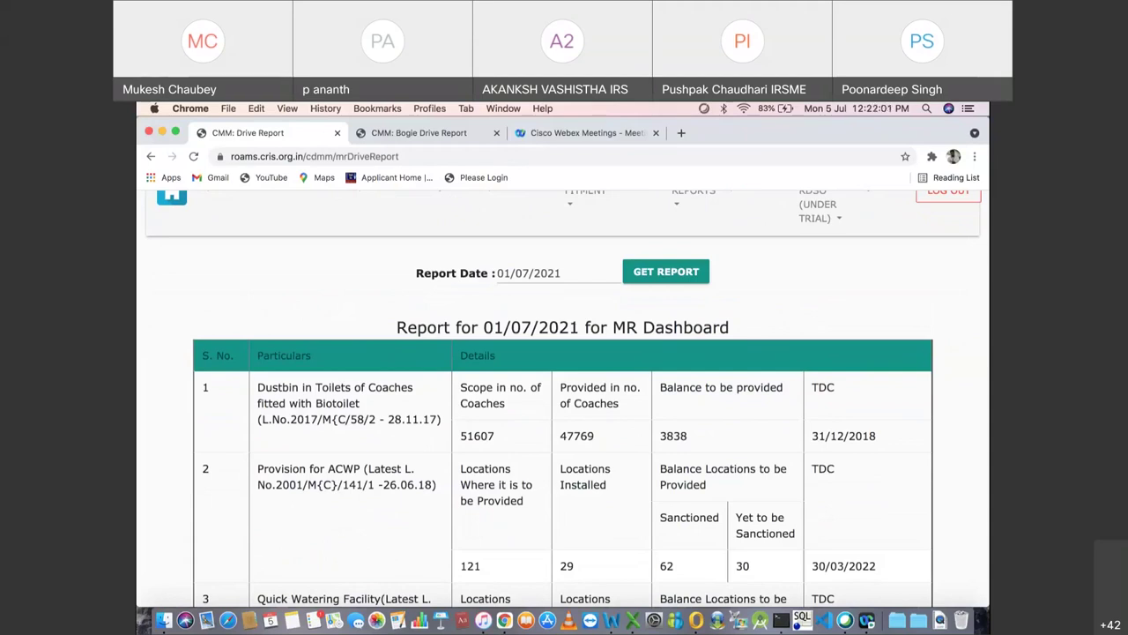
{"action": "scroll", "coordinate": [562, 397], "scroll_direction": "down", "scroll_amount": 15}
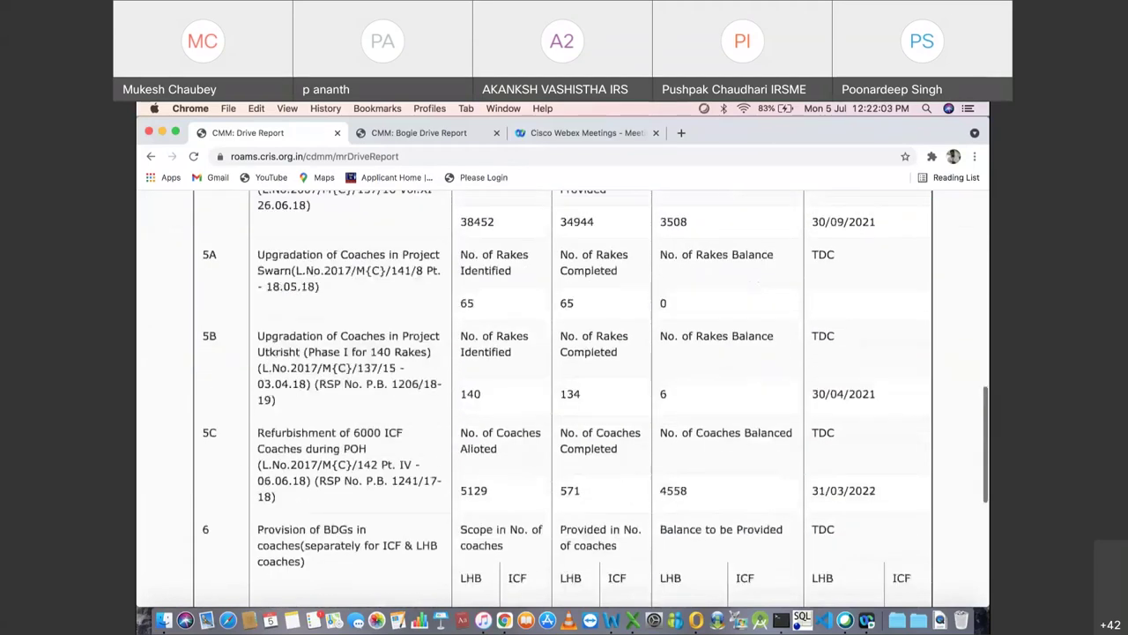
{"action": "scroll", "coordinate": [562, 397], "scroll_direction": "down", "scroll_amount": 4}
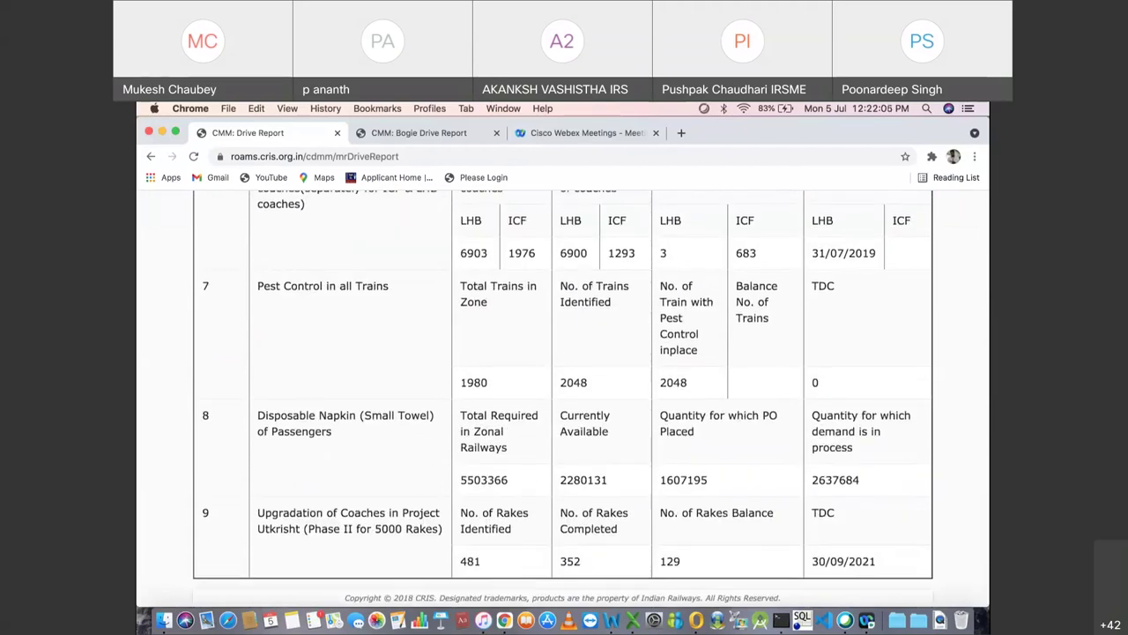
{"action": "scroll", "coordinate": [563, 397], "scroll_direction": "up", "scroll_amount": 15}
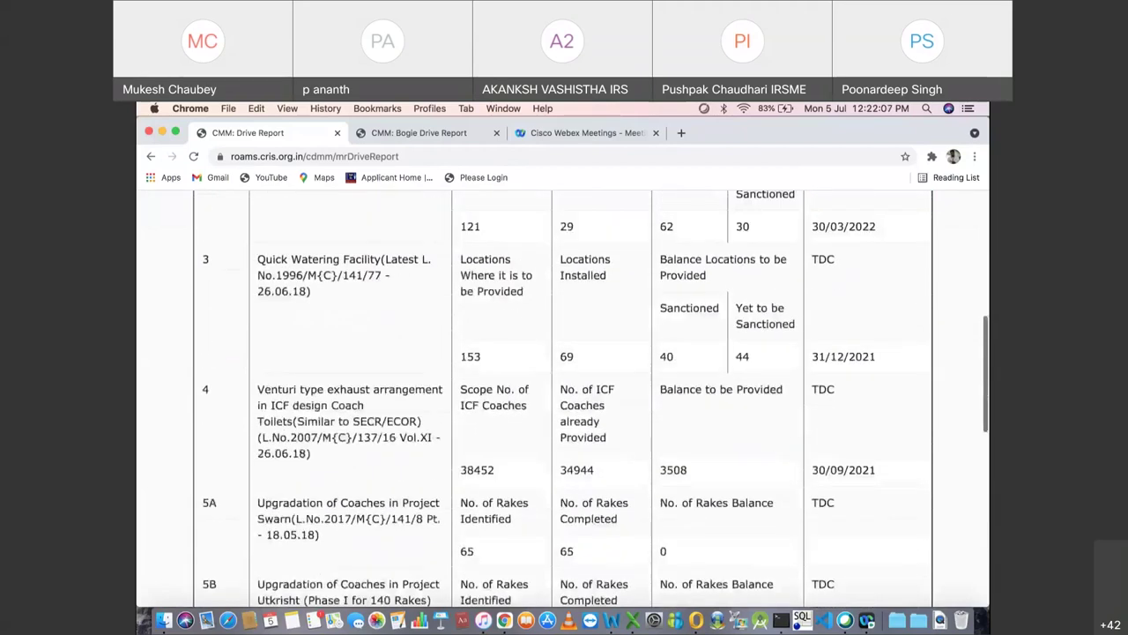
{"action": "scroll", "coordinate": [563, 397], "scroll_direction": "up", "scroll_amount": 5}
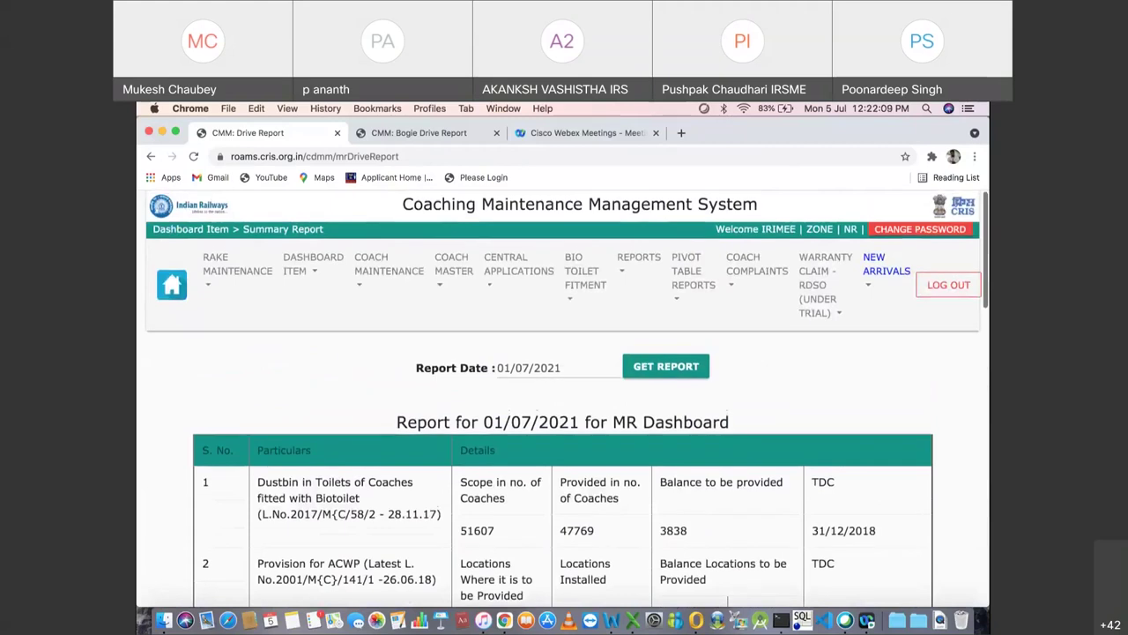
Step: Open the Coach PRO list under coach maintenance and look through its first page of coaches
{"action": "left_click", "coordinate": [389, 262]}
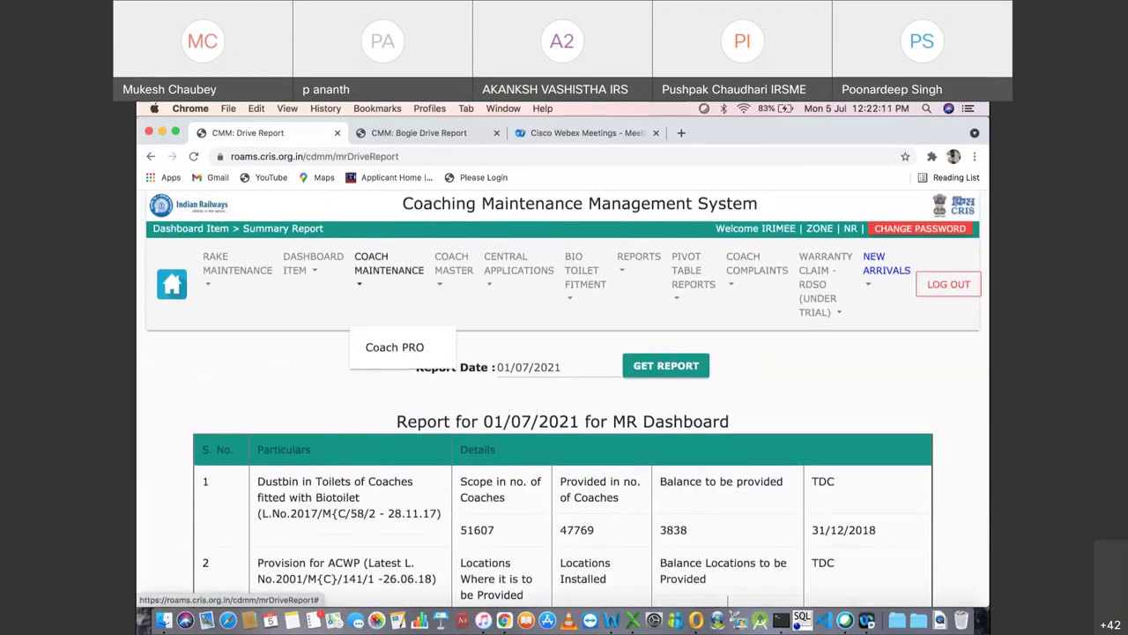
{"action": "left_click", "coordinate": [394, 347]}
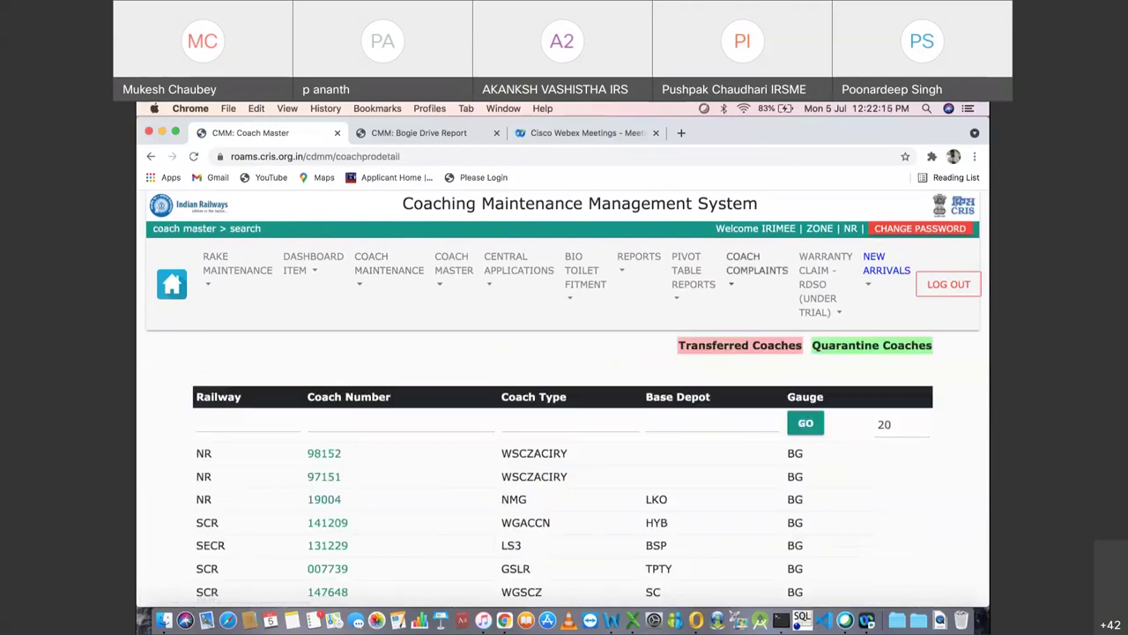
{"action": "scroll", "coordinate": [564, 396], "scroll_direction": "down", "scroll_amount": 5}
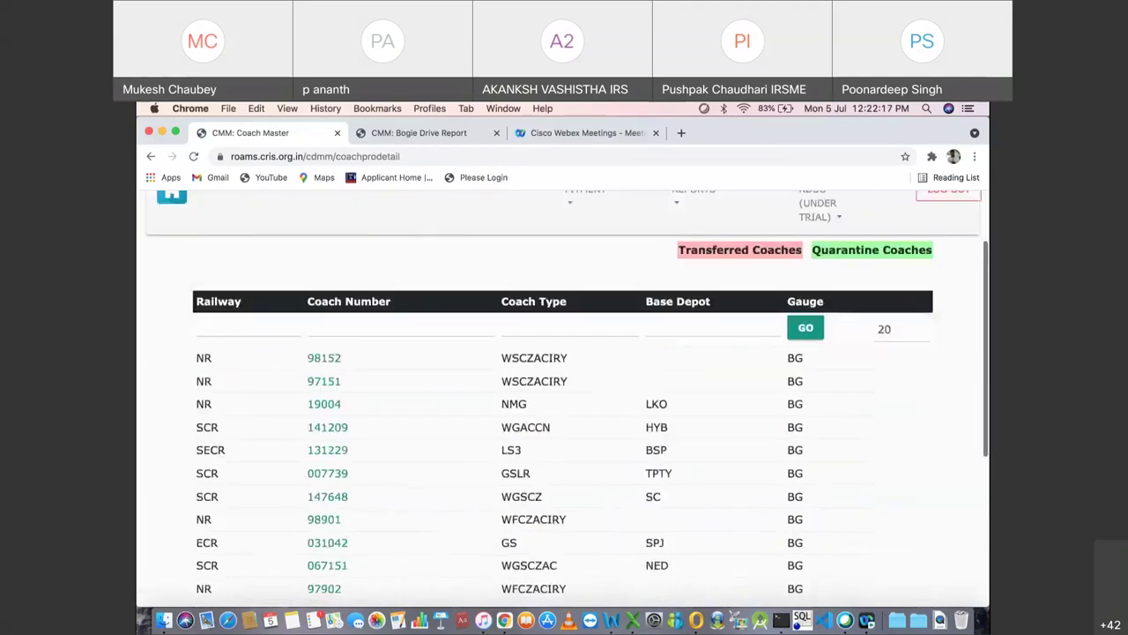
{"action": "scroll", "coordinate": [564, 397], "scroll_direction": "down", "scroll_amount": 5}
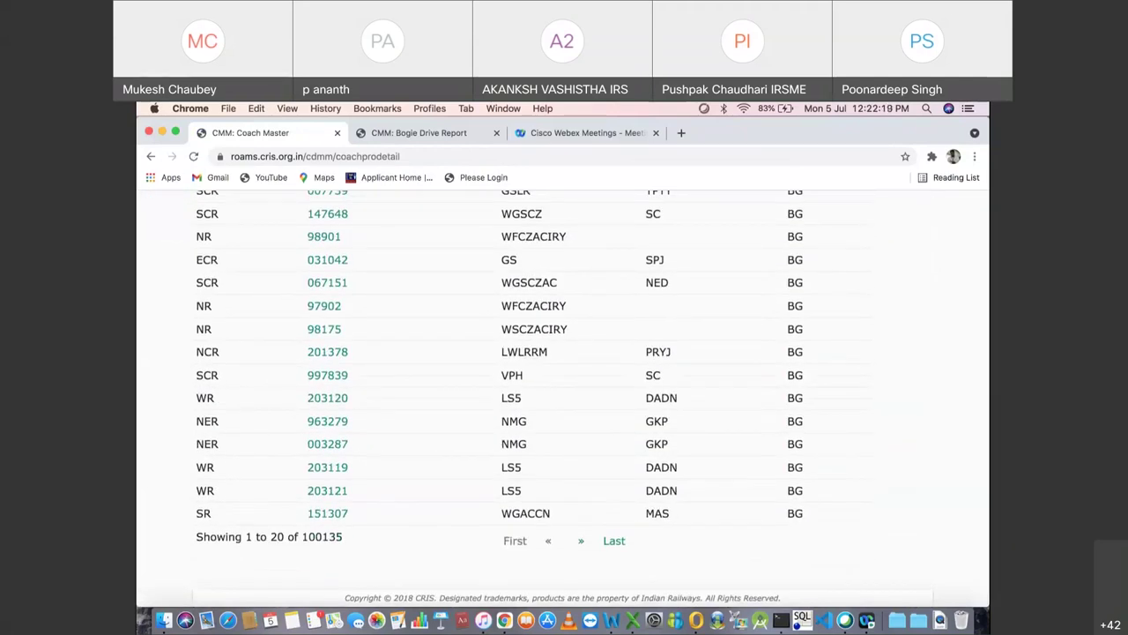
{"action": "scroll", "coordinate": [564, 397], "scroll_direction": "up", "scroll_amount": 4}
{"action": "scroll", "coordinate": [327, 495], "scroll_direction": "up", "scroll_amount": 5}
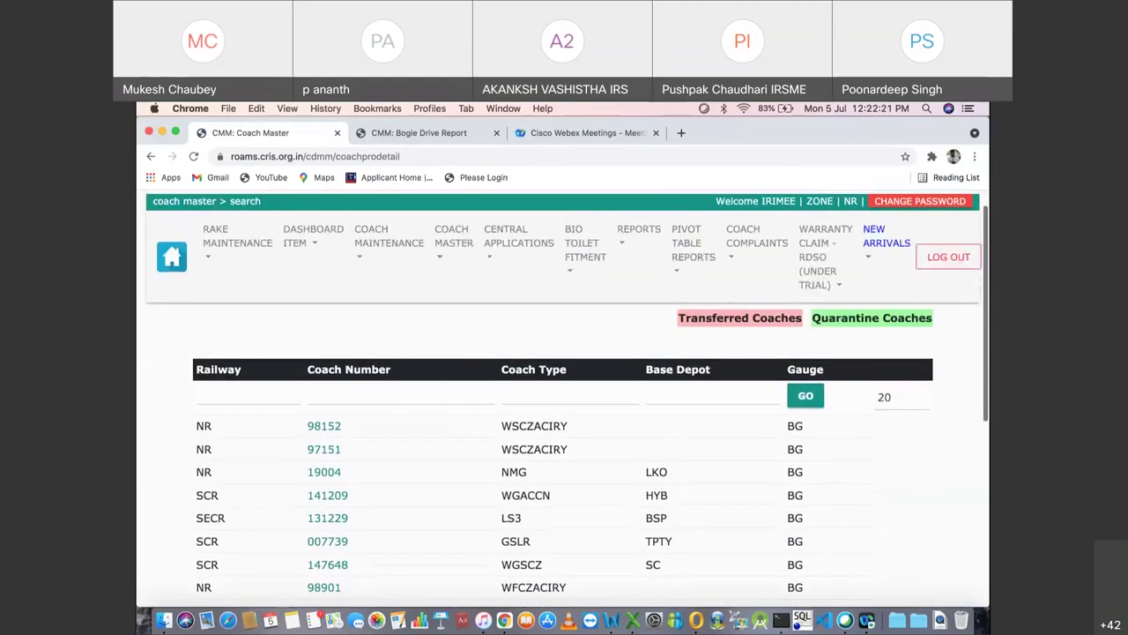
Step: Open the PRO detail record of coach 141209 and review its Coach Master Details and Coach Pro Detail sections
{"action": "left_click", "coordinate": [327, 495]}
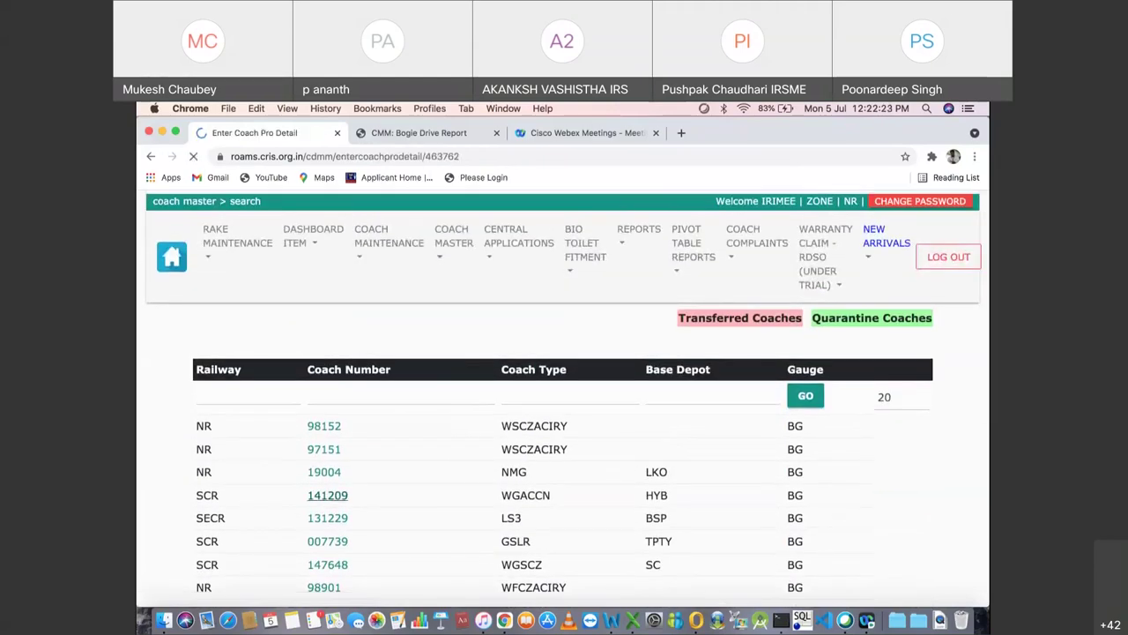
{"action": "scroll", "coordinate": [564, 396], "scroll_direction": "down", "scroll_amount": 3}
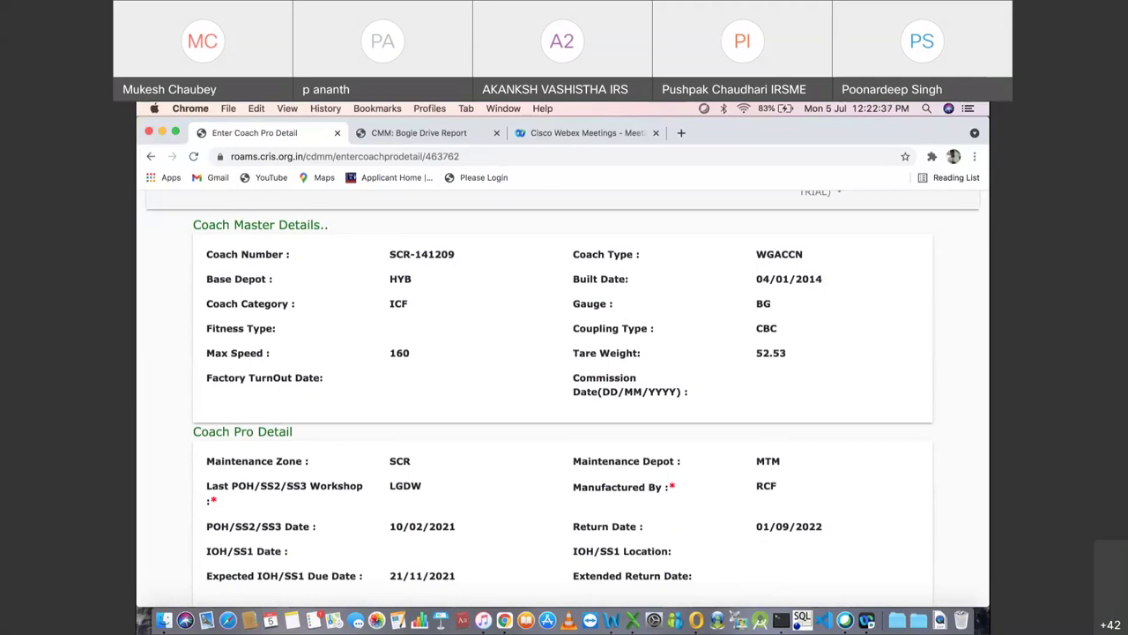
{"action": "scroll", "coordinate": [562, 397], "scroll_direction": "up", "scroll_amount": 3}
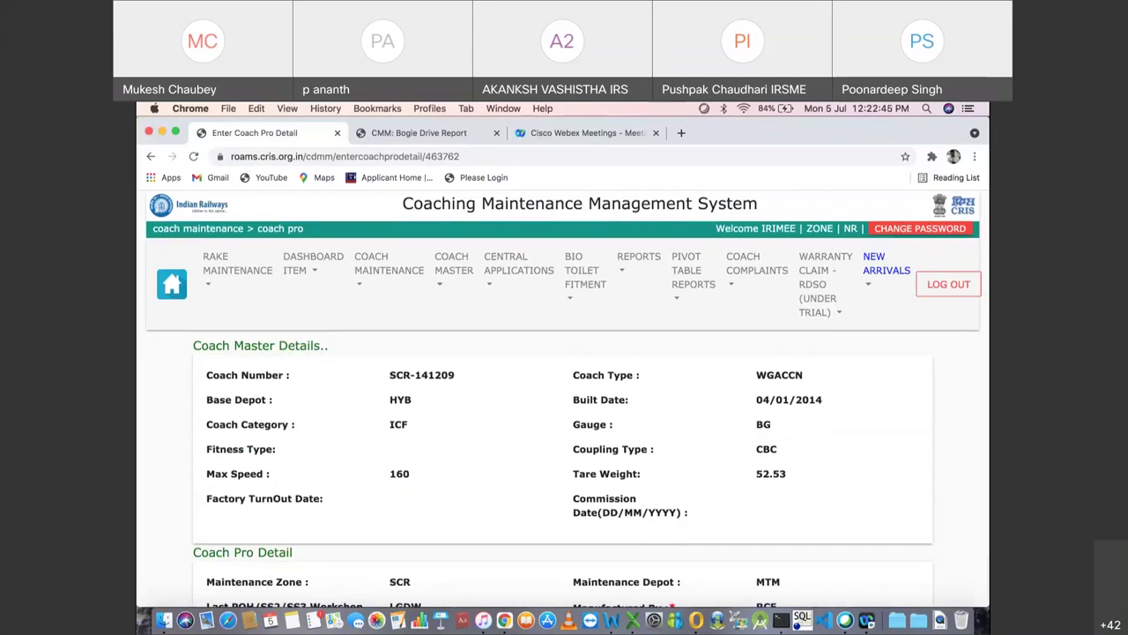
{"action": "scroll", "coordinate": [562, 396], "scroll_direction": "down", "scroll_amount": 3}
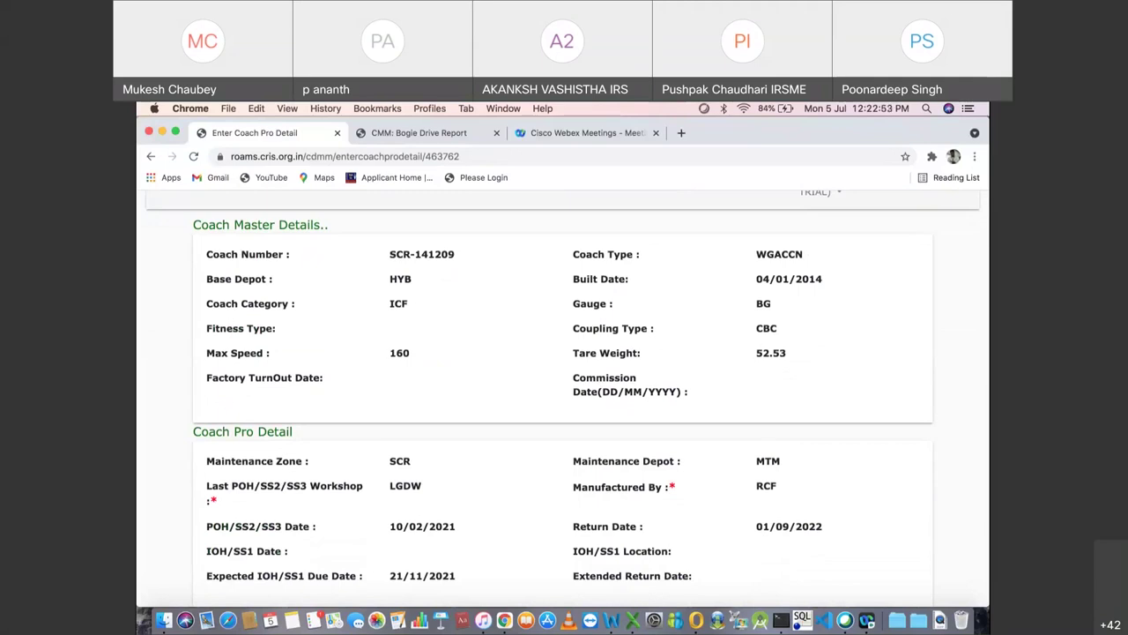
{"action": "scroll", "coordinate": [451, 264], "scroll_direction": "up", "scroll_amount": 3}
Step: Open the Coach Master search page with the assembly details and view its coach list
{"action": "mouse_move", "coordinate": [451, 264]}
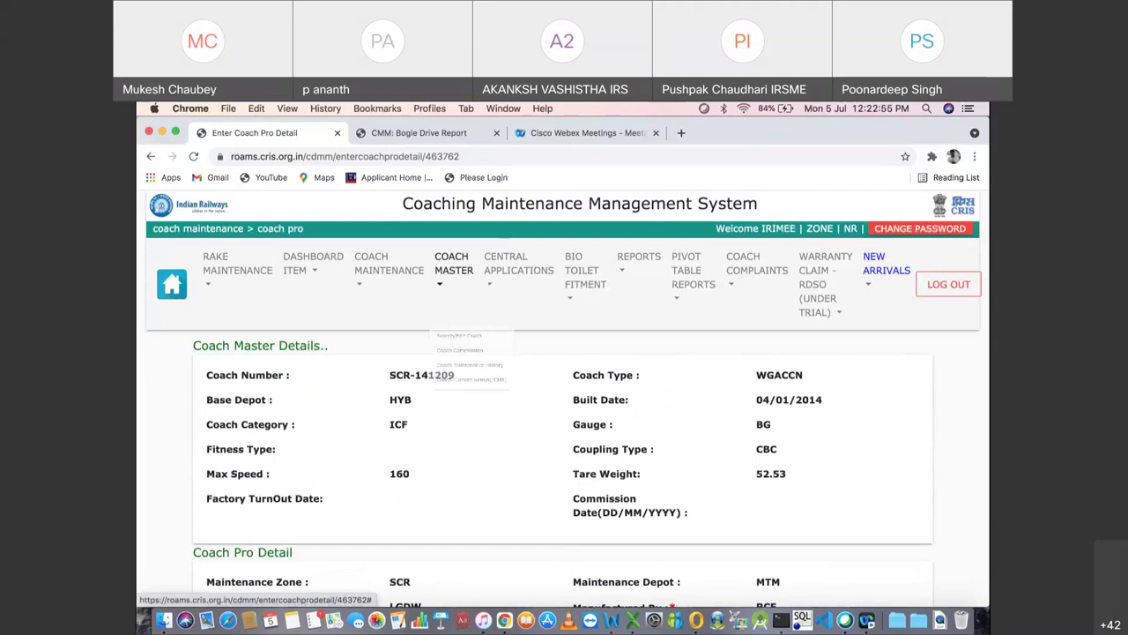
{"action": "left_click", "coordinate": [475, 345]}
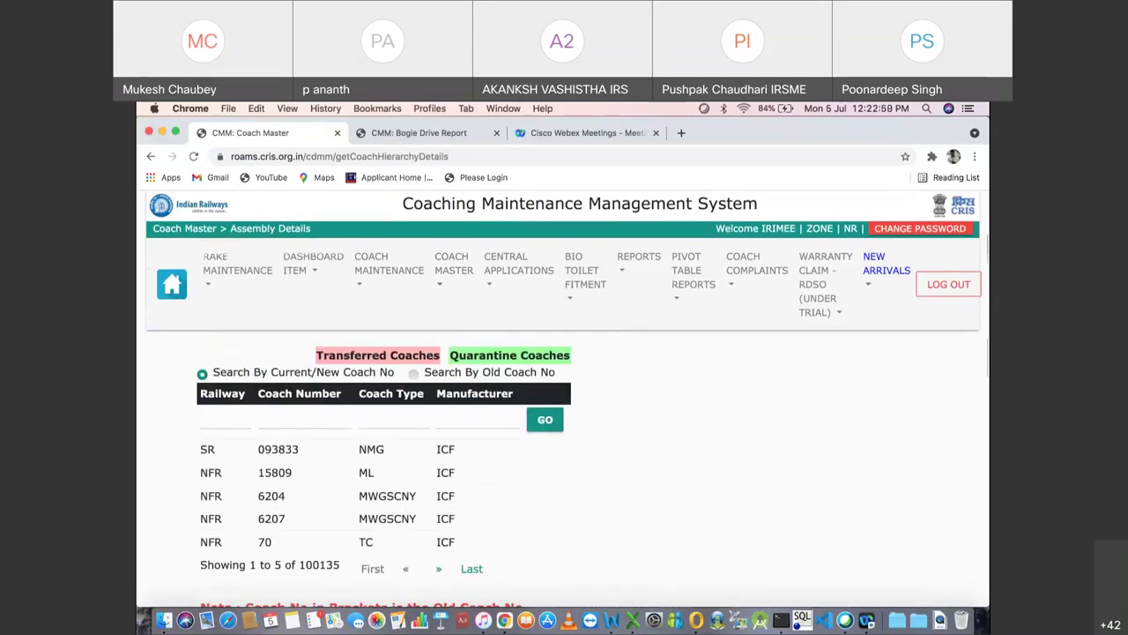
{"action": "scroll", "coordinate": [564, 396], "scroll_direction": "down", "scroll_amount": 2}
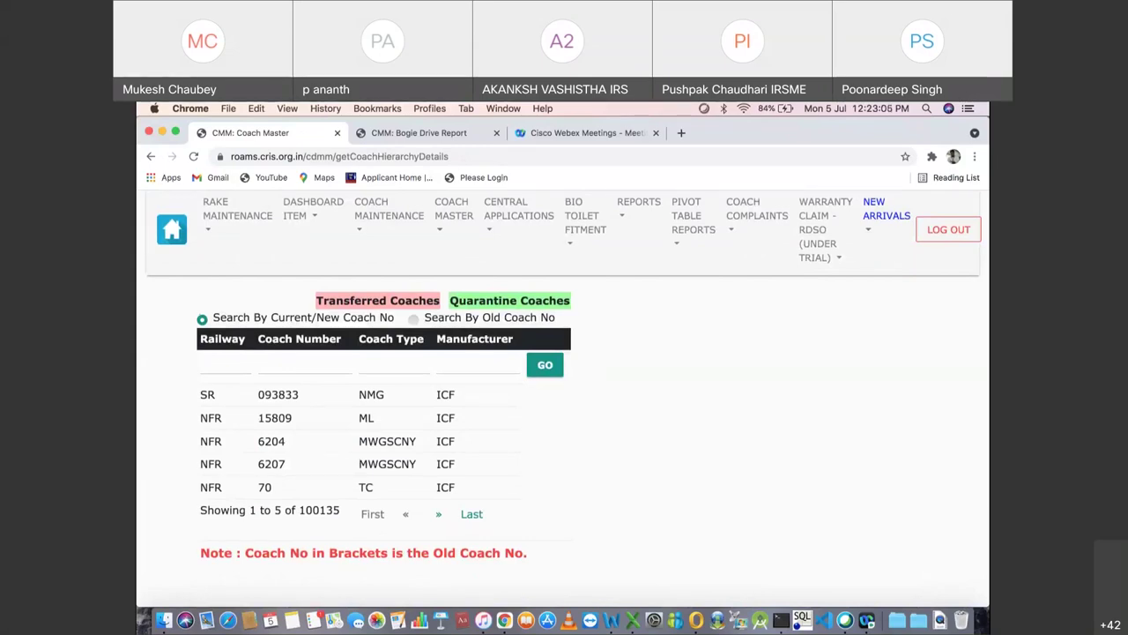
Step: Check the coach number search field, and open the details of NFR coach 15809 from the list
{"action": "left_click", "coordinate": [304, 364]}
{"action": "scroll", "coordinate": [564, 396], "scroll_direction": "down", "scroll_amount": 2}
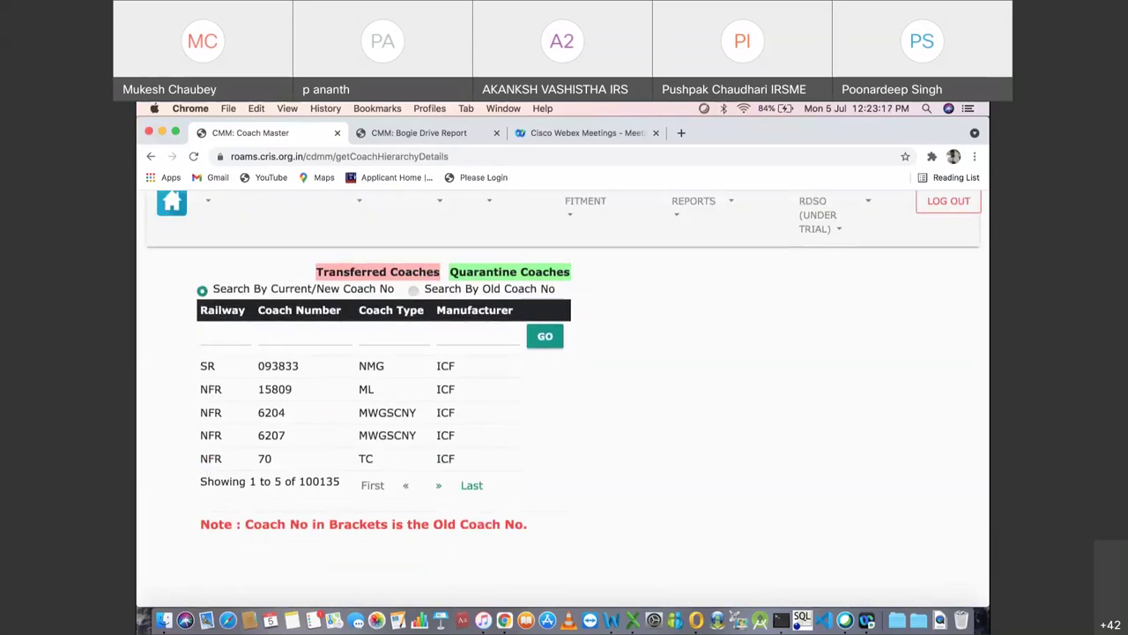
{"action": "left_click", "coordinate": [304, 335]}
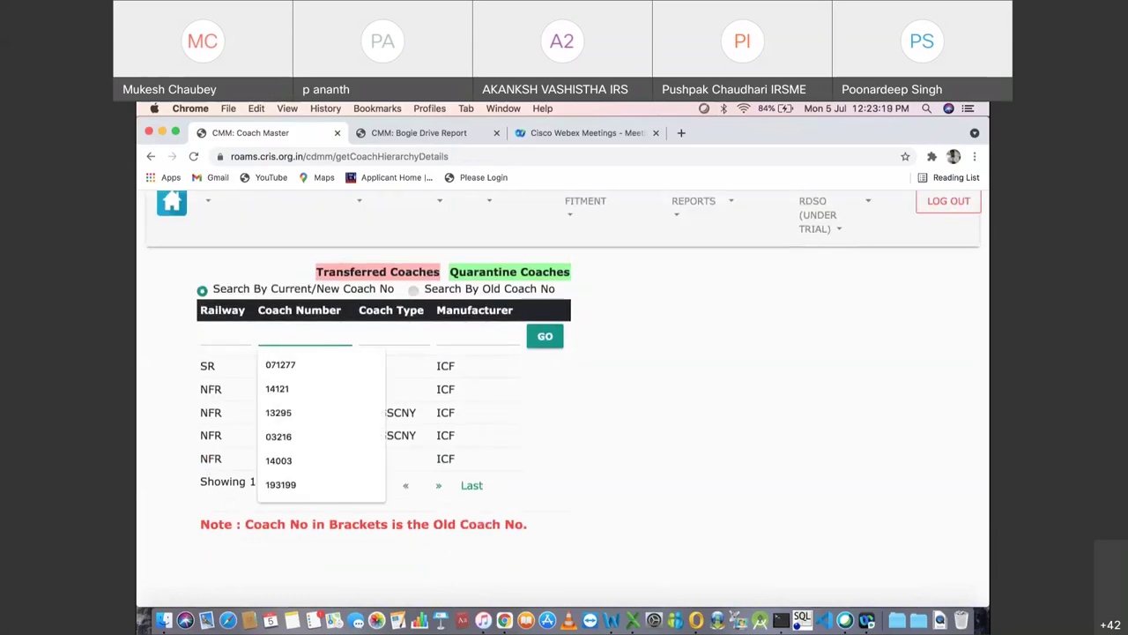
{"action": "key", "text": "Escape"}
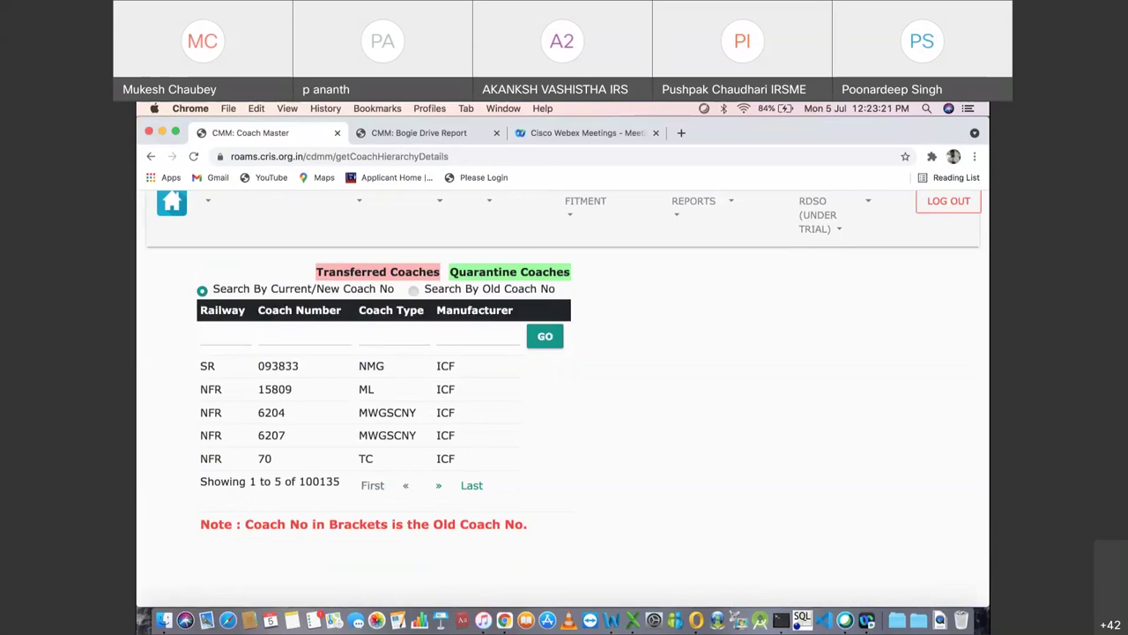
{"action": "left_click", "coordinate": [275, 389]}
{"action": "scroll", "coordinate": [564, 396], "scroll_direction": "down", "scroll_amount": 5}
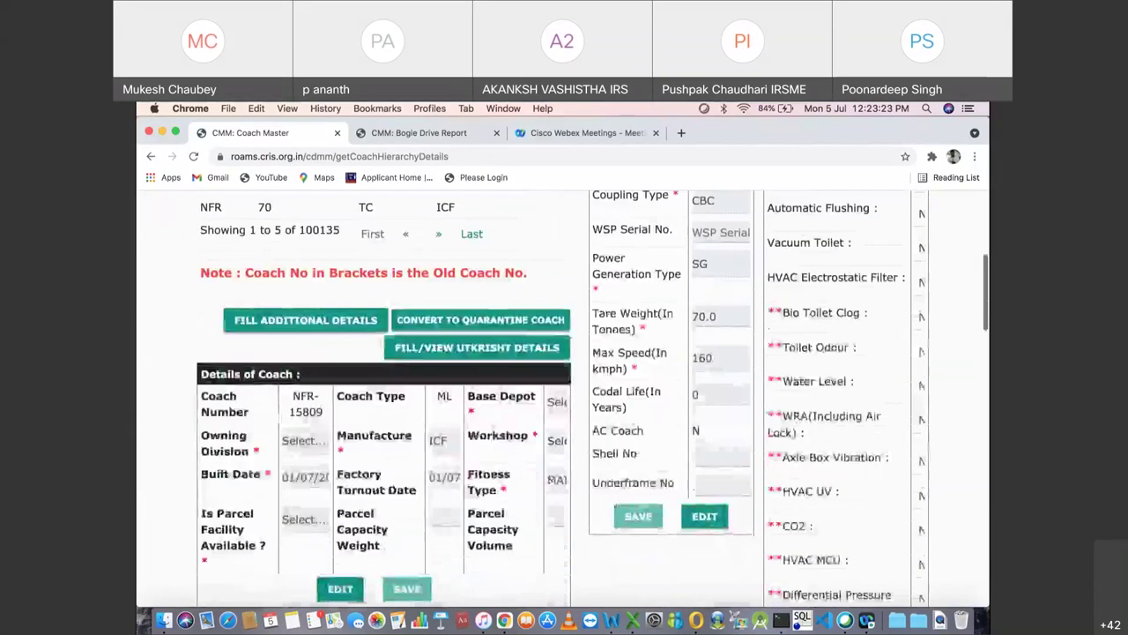
Step: Examine coach NFR-15809's master record, including its coach details, fitment status and the bogie items assembly list with air springs and bogies
{"action": "scroll", "coordinate": [564, 396], "scroll_direction": "down", "scroll_amount": 7}
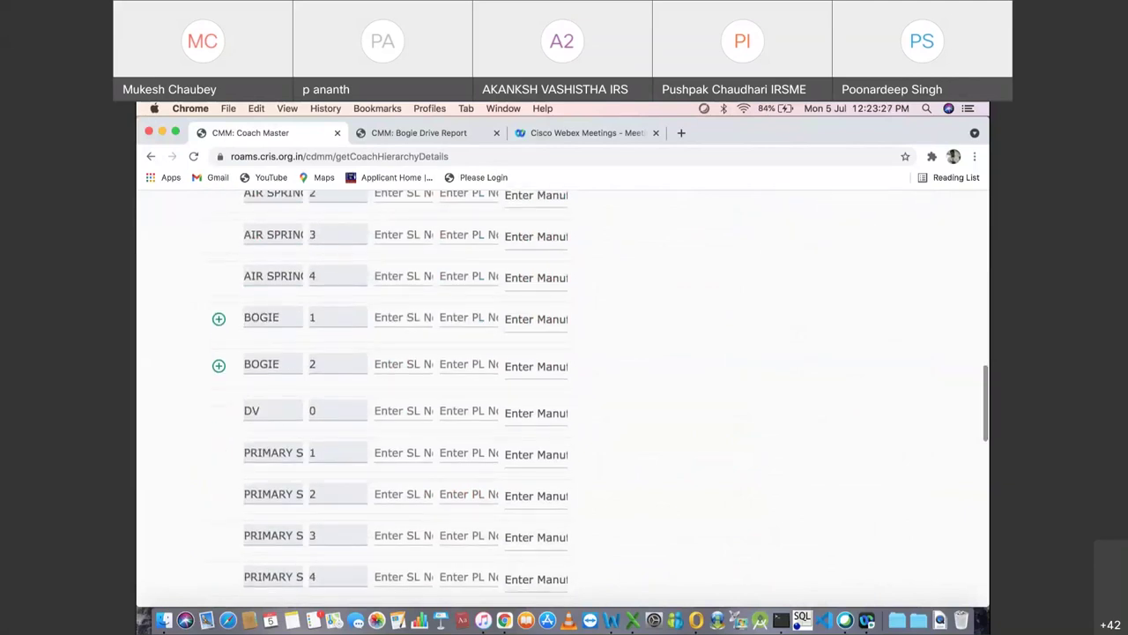
{"action": "scroll", "coordinate": [564, 396], "scroll_direction": "up", "scroll_amount": 8}
{"action": "scroll", "coordinate": [564, 397], "scroll_direction": "up", "scroll_amount": 4}
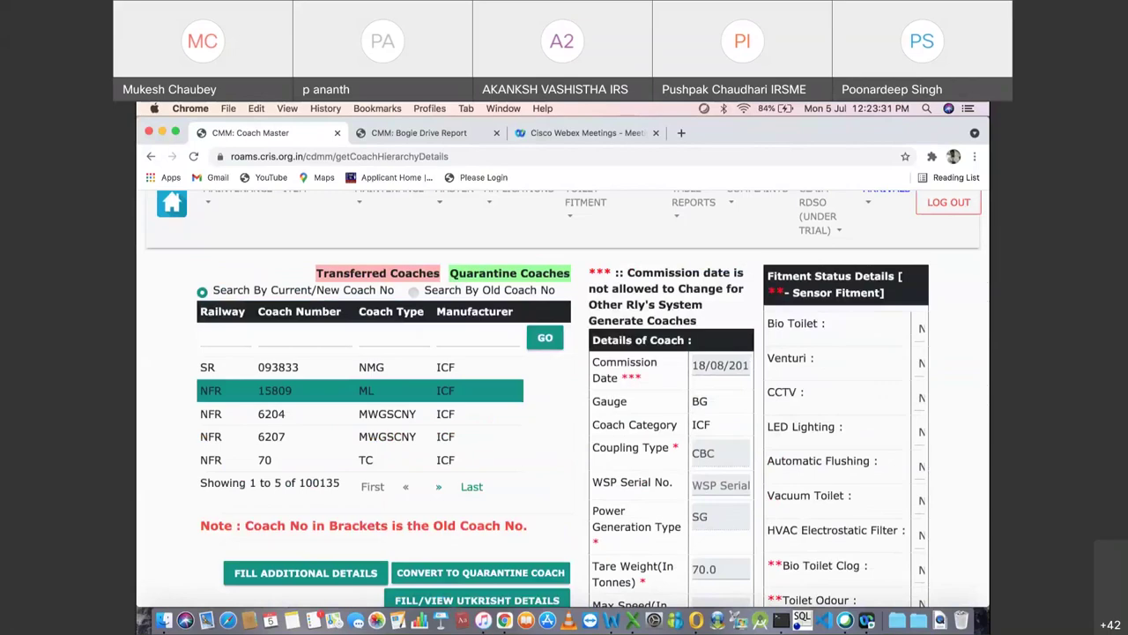
{"action": "scroll", "coordinate": [564, 397], "scroll_direction": "down", "scroll_amount": 7}
{"action": "scroll", "coordinate": [564, 397], "scroll_direction": "down", "scroll_amount": 4}
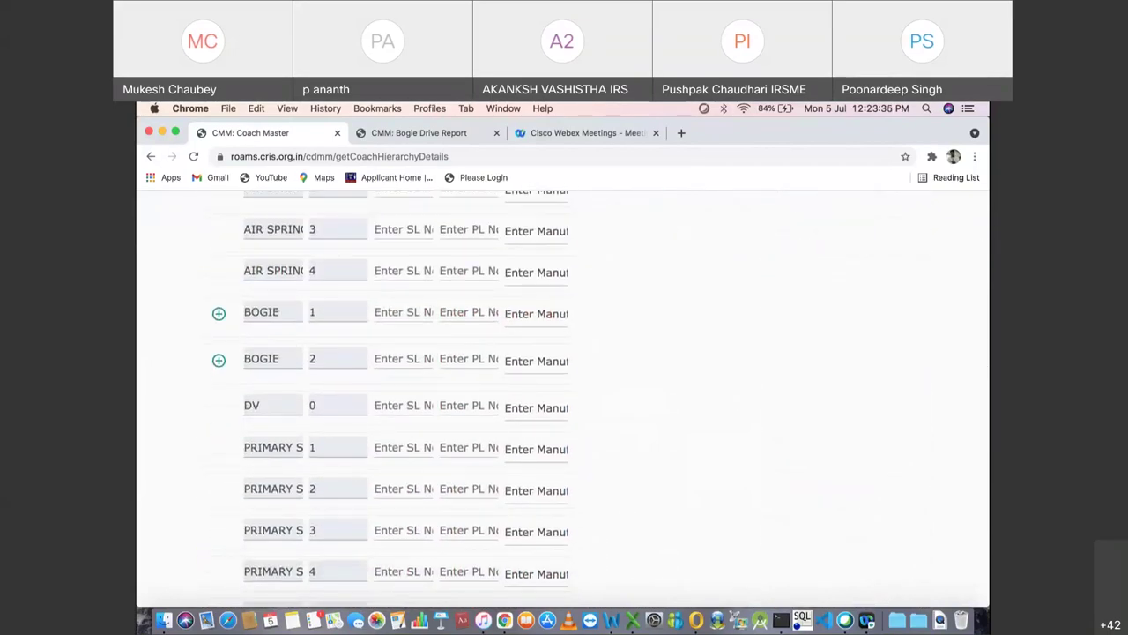
{"action": "scroll", "coordinate": [564, 396], "scroll_direction": "down", "scroll_amount": 1}
{"action": "scroll", "coordinate": [564, 397], "scroll_direction": "up", "scroll_amount": 5}
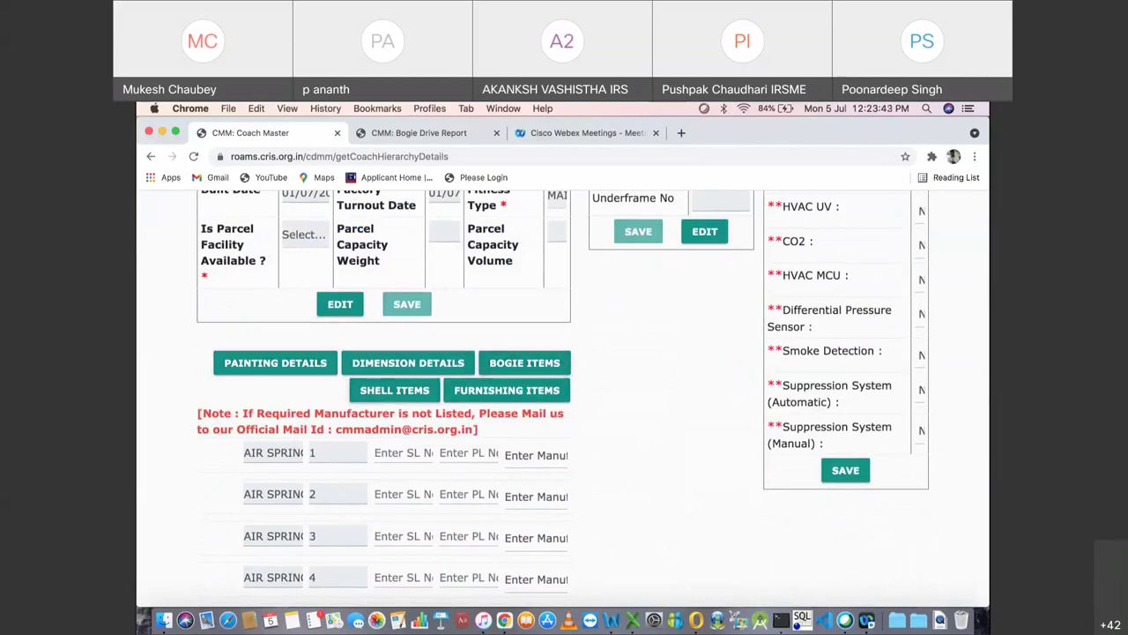
{"action": "scroll", "coordinate": [397, 414], "scroll_direction": "down", "scroll_amount": 1}
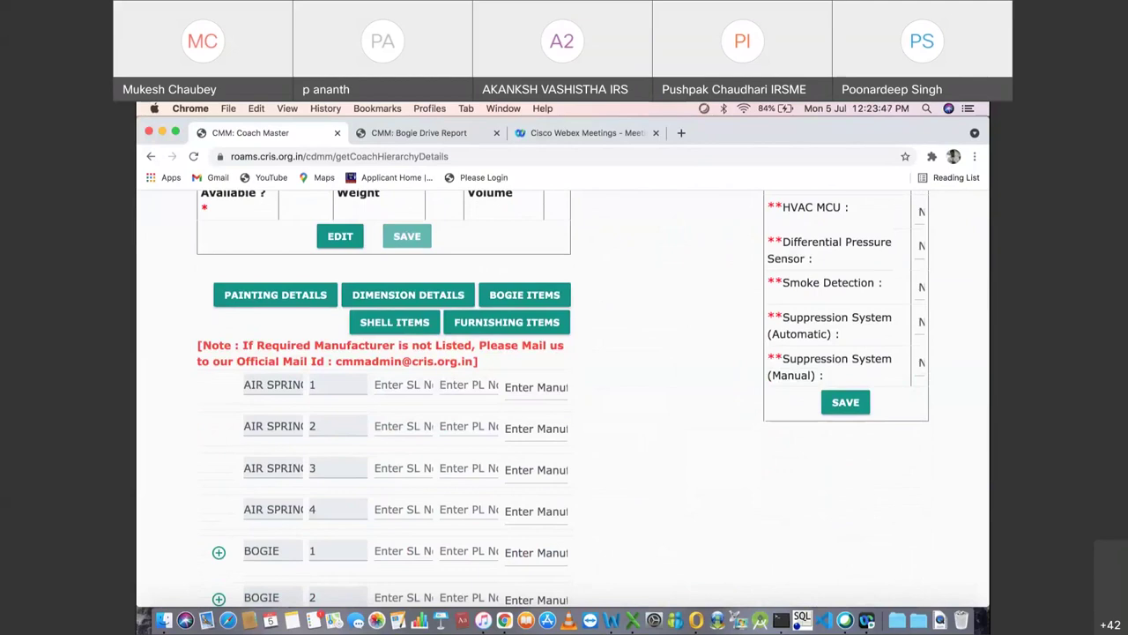
{"action": "scroll", "coordinate": [397, 397], "scroll_direction": "down", "scroll_amount": 5}
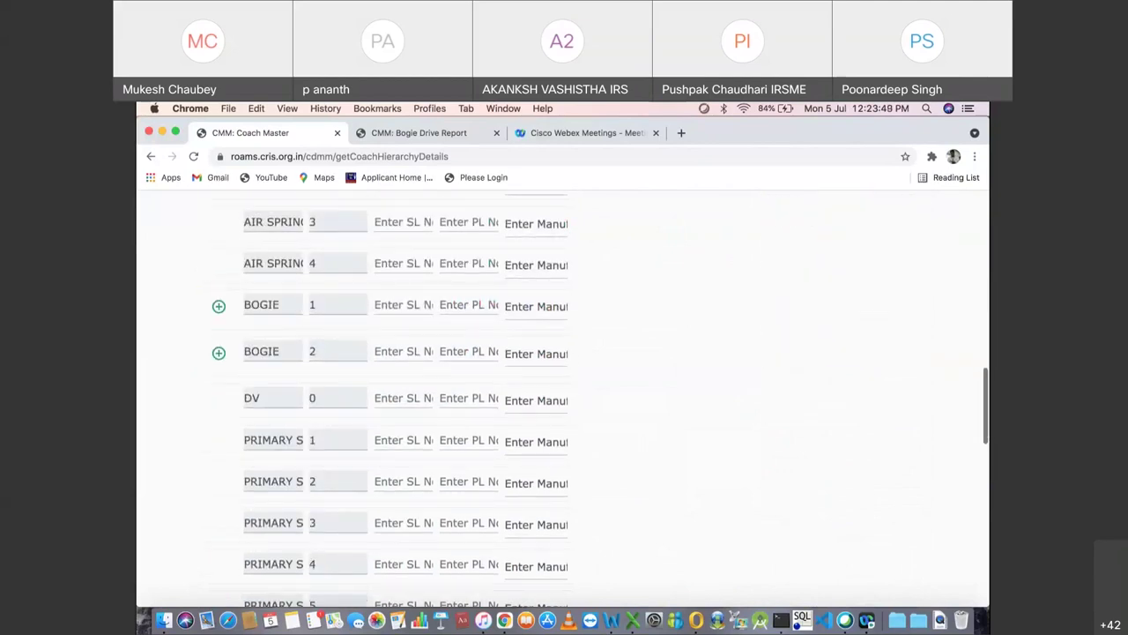
{"action": "scroll", "coordinate": [564, 397], "scroll_direction": "up", "scroll_amount": 15}
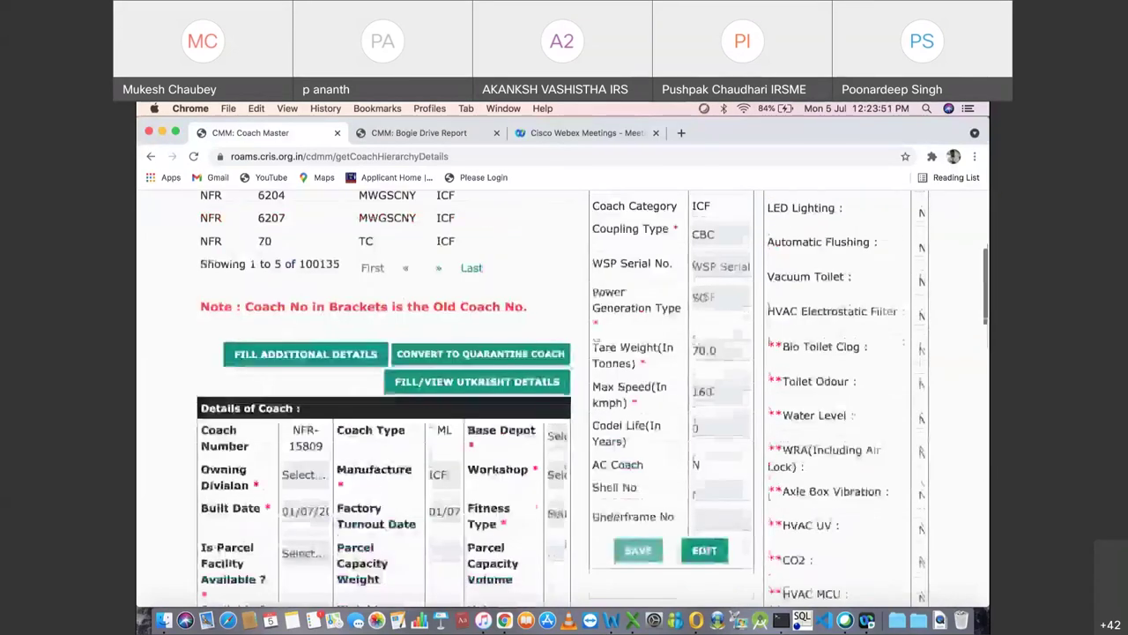
{"action": "scroll", "coordinate": [564, 397], "scroll_direction": "up", "scroll_amount": 2}
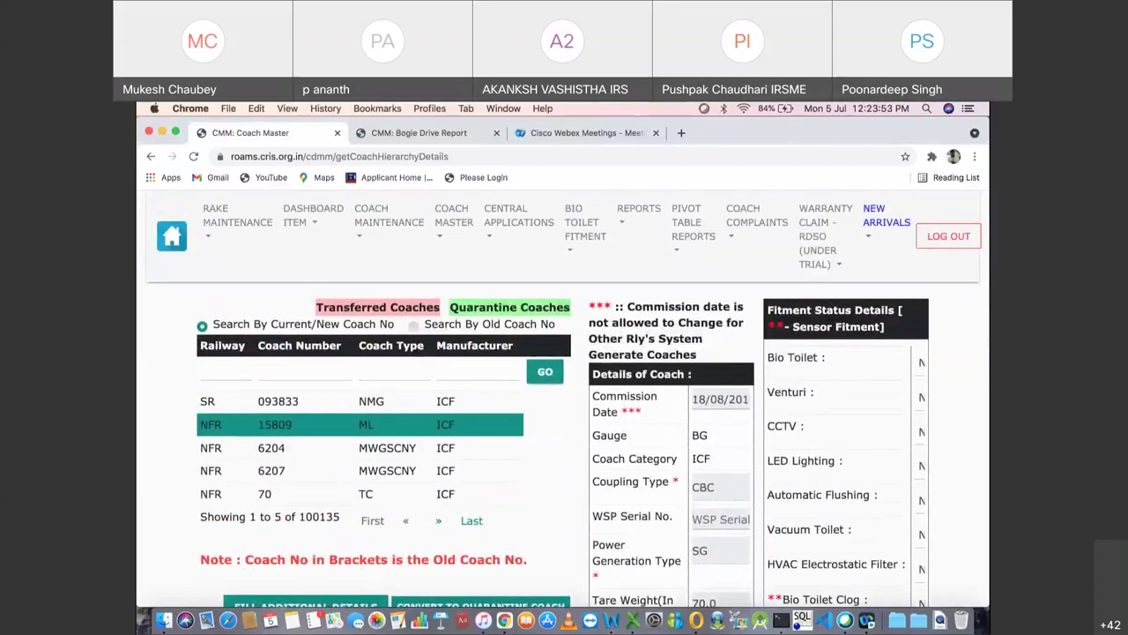
Step: View the Coach Commission list under the coach master module, and open the Coach Maintenance History page
{"action": "mouse_move", "coordinate": [453, 215]}
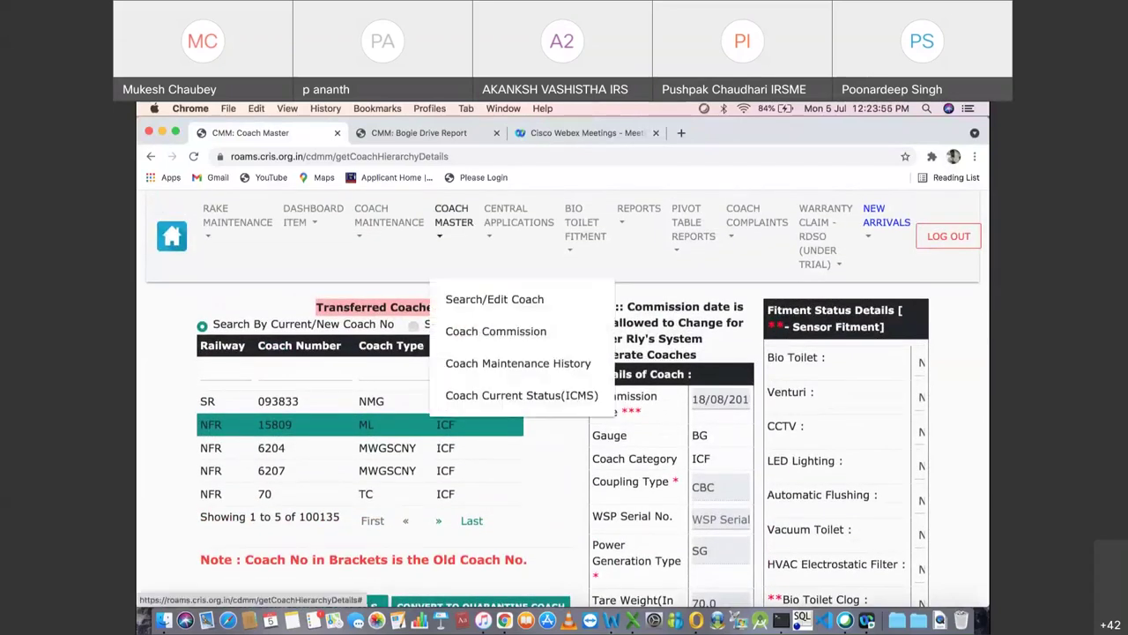
{"action": "left_click", "coordinate": [495, 330]}
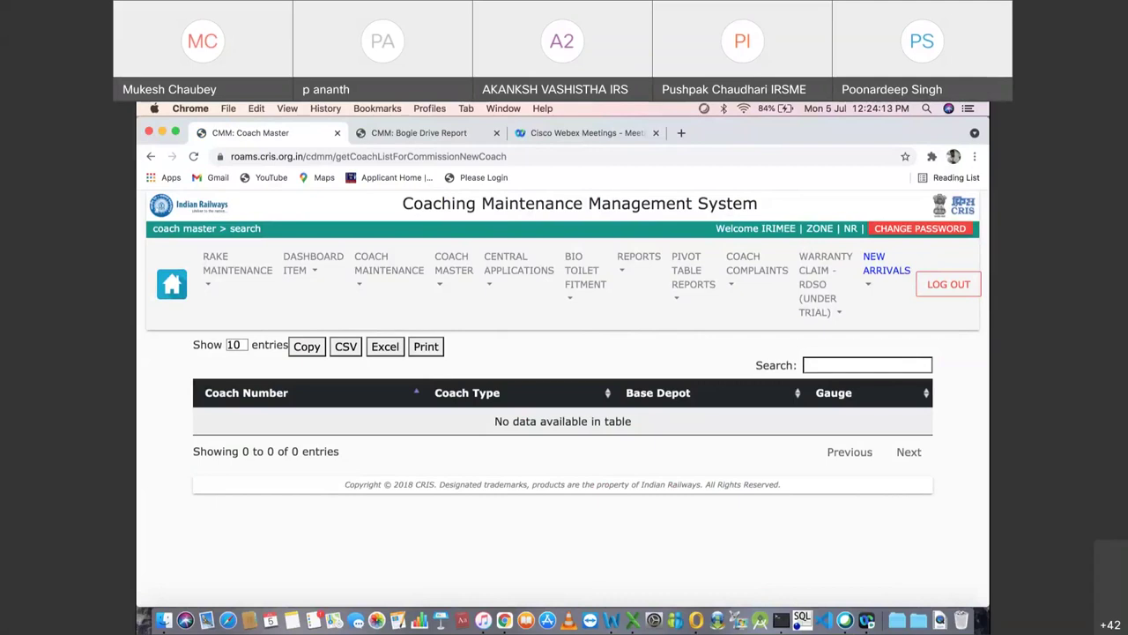
{"action": "left_click", "coordinate": [454, 263]}
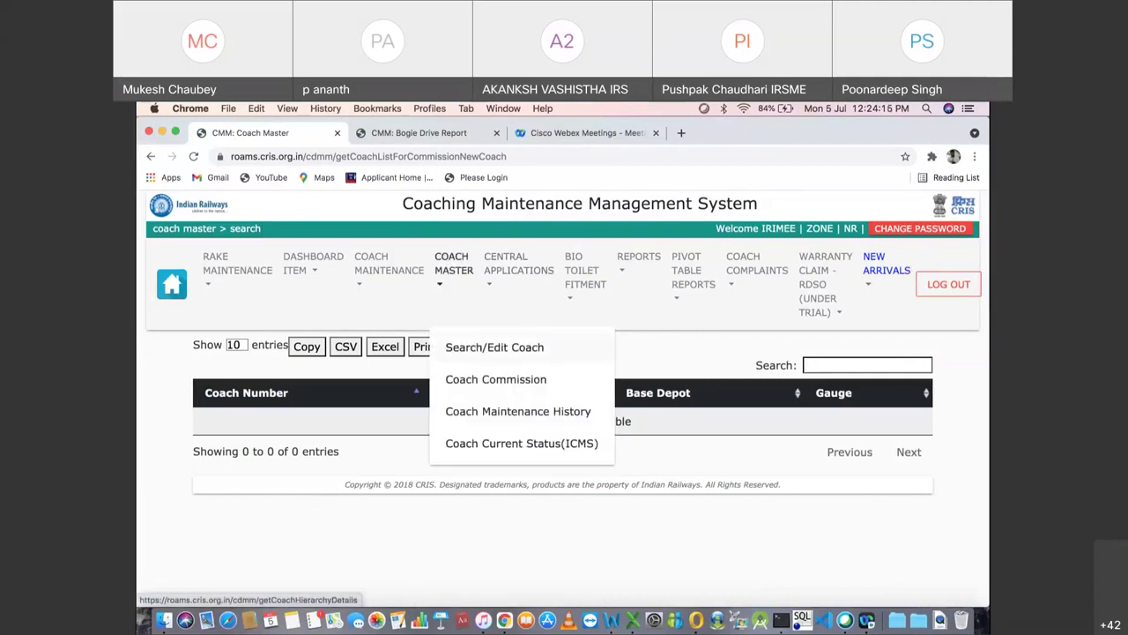
{"action": "left_click", "coordinate": [517, 411]}
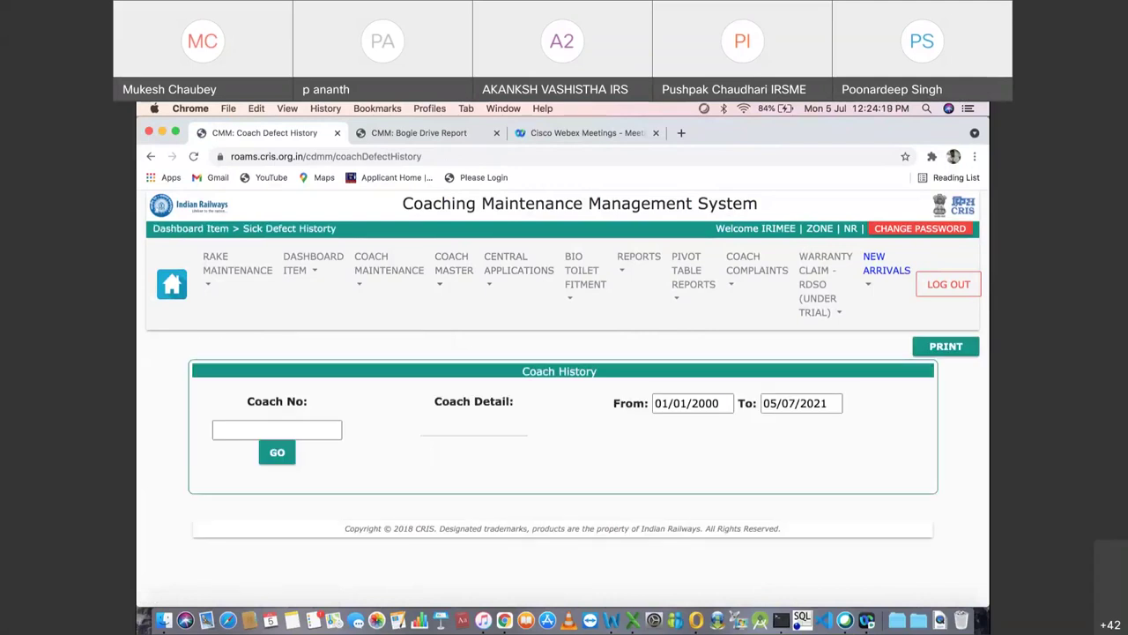
Step: Load the history of coach number 071277, choosing SECR-071277 as the coach detail
{"action": "left_click", "coordinate": [277, 429]}
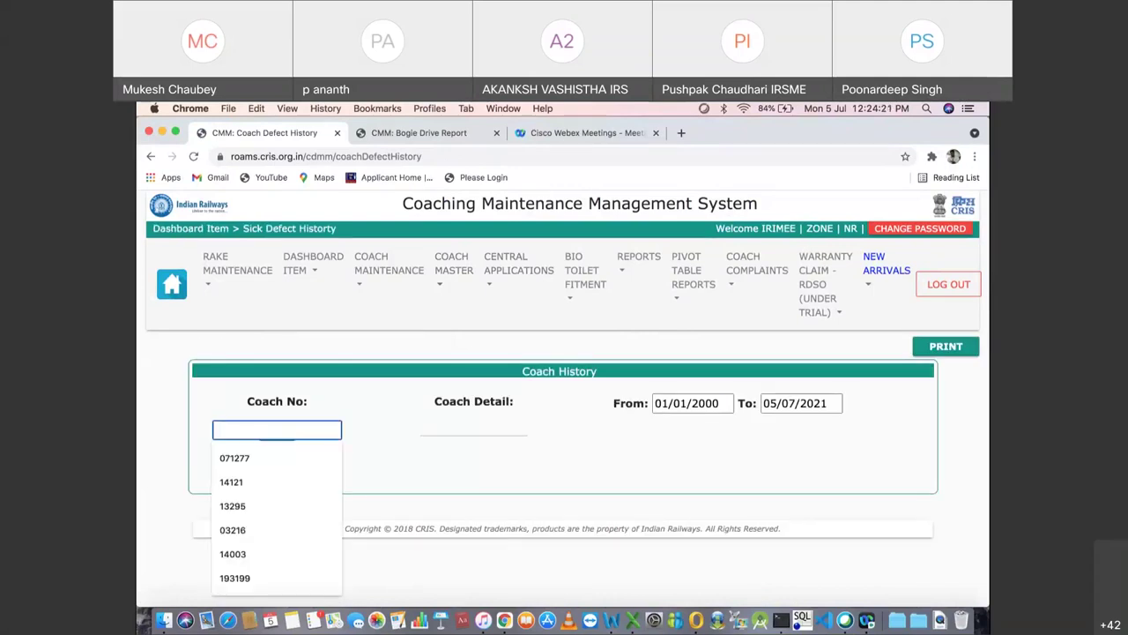
{"action": "key", "text": "Down"}
{"action": "key", "text": "Return"}
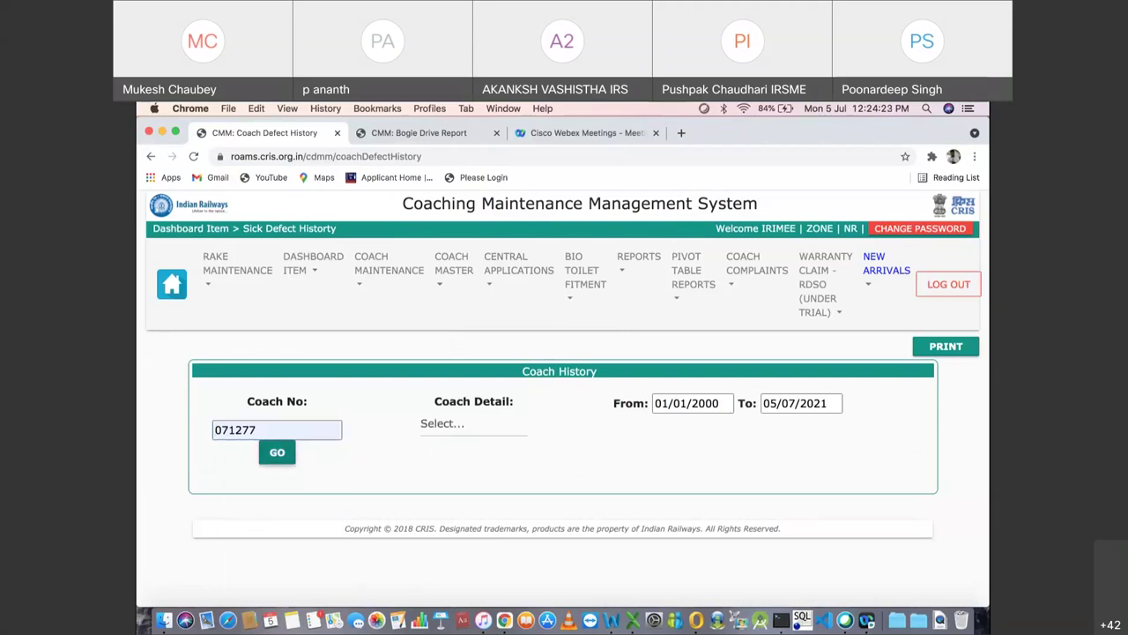
{"action": "key", "text": "Tab"}
{"action": "key", "text": "Tab"}
{"action": "key", "text": "space"}
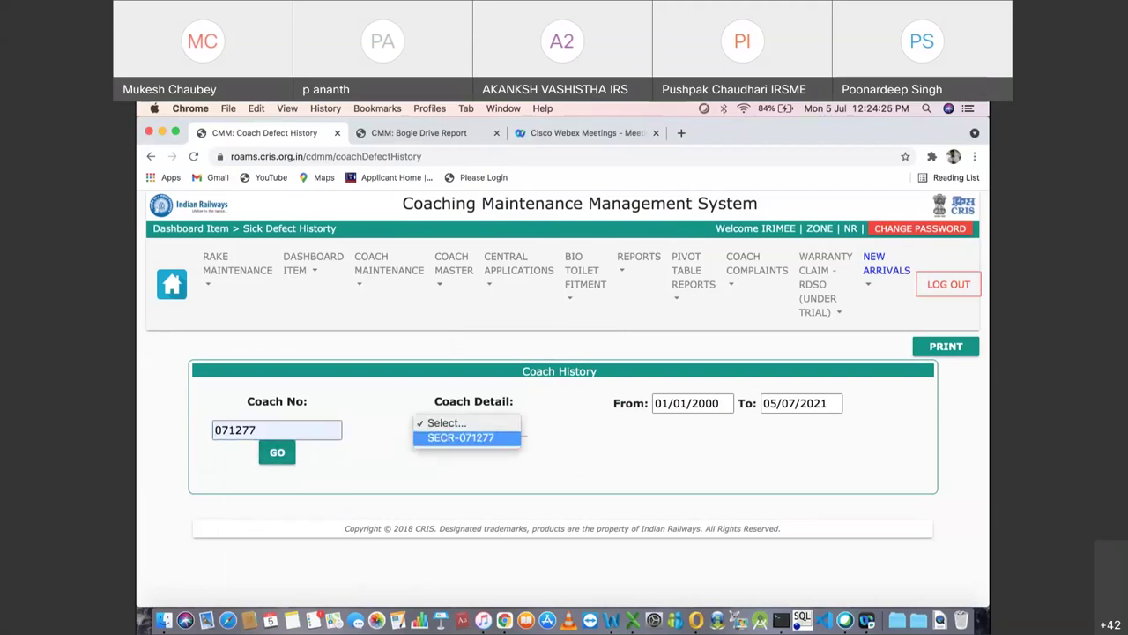
{"action": "key", "text": "Return"}
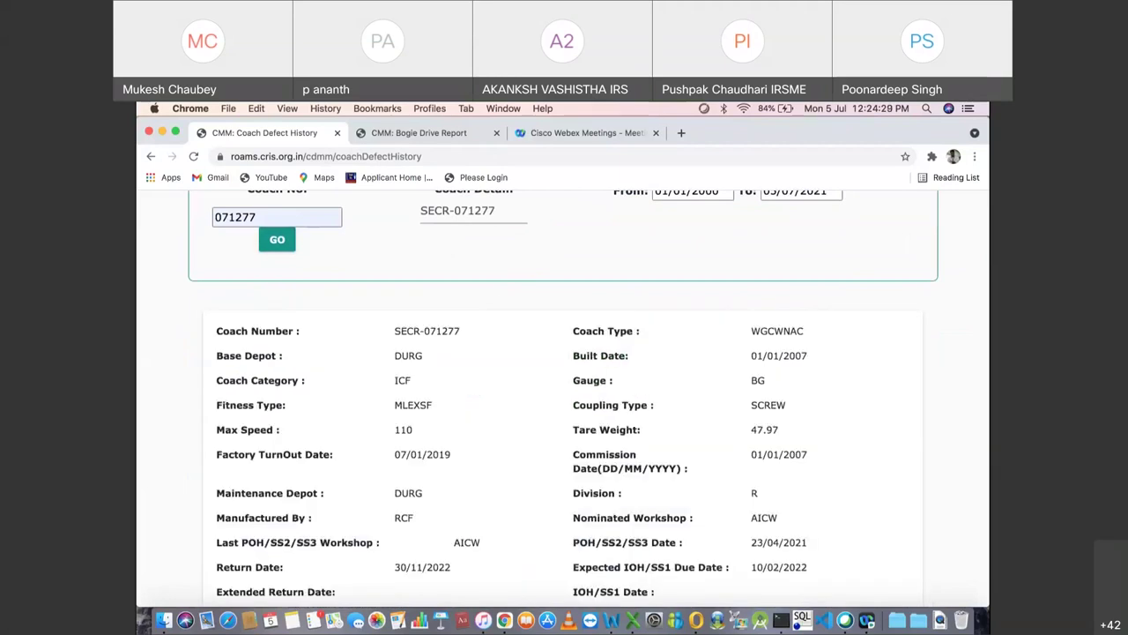
Step: Review the coach's general particulars, its latest ICMS and CMM status, and its Schedule (IOH/POH) and Sick defect History tables
{"action": "scroll", "coordinate": [564, 396], "scroll_direction": "down", "scroll_amount": 2}
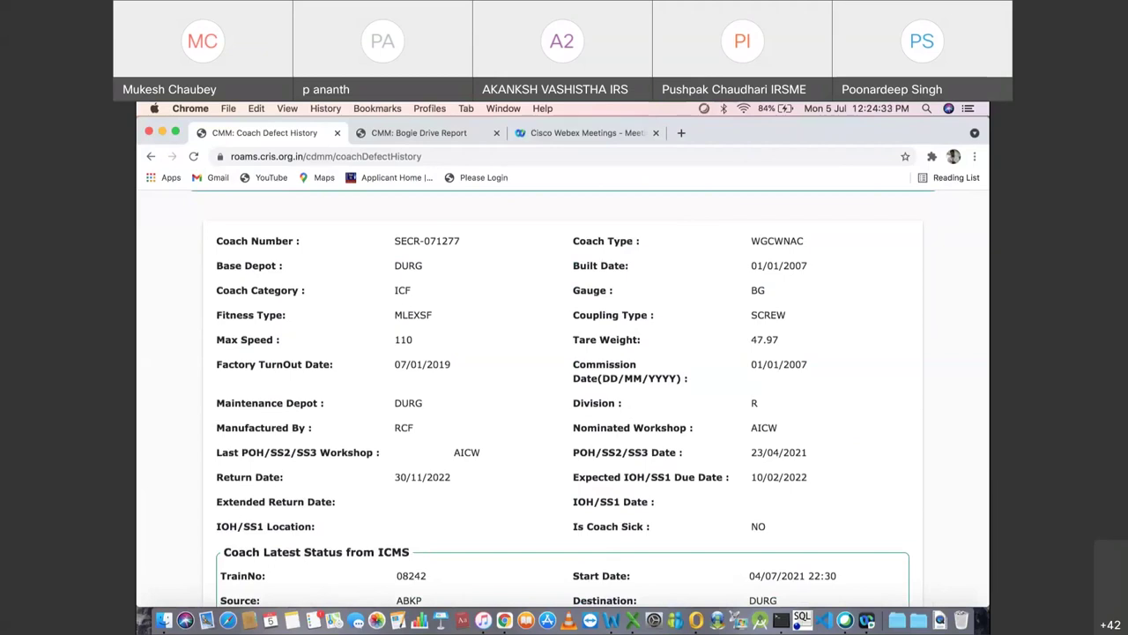
{"action": "scroll", "coordinate": [564, 397], "scroll_direction": "down", "scroll_amount": 5}
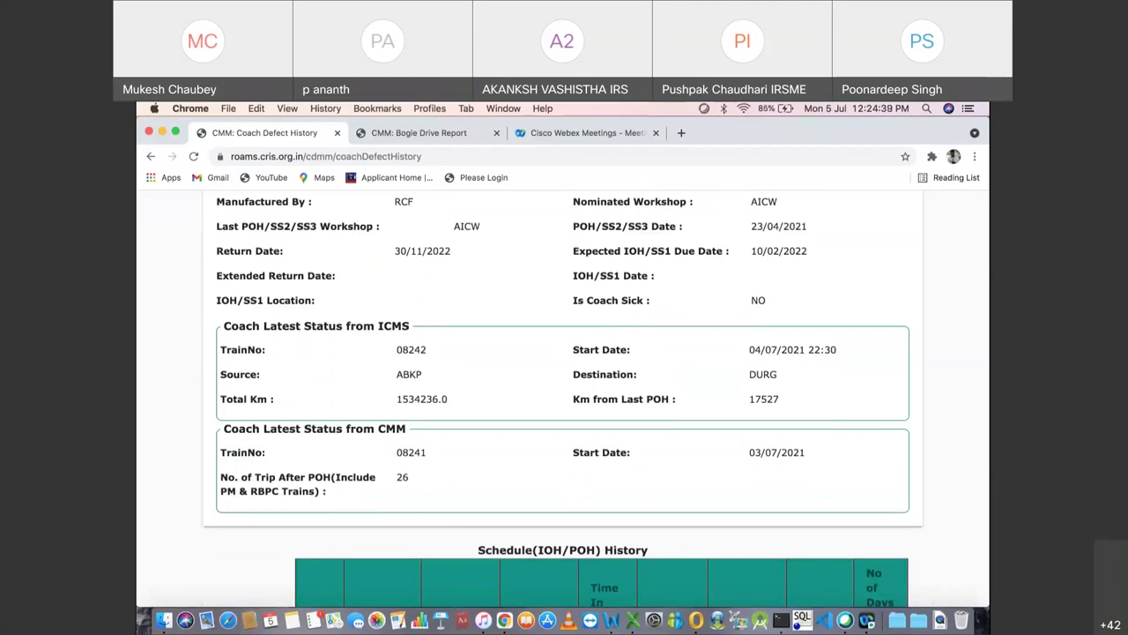
{"action": "scroll", "coordinate": [564, 397], "scroll_direction": "down", "scroll_amount": 2}
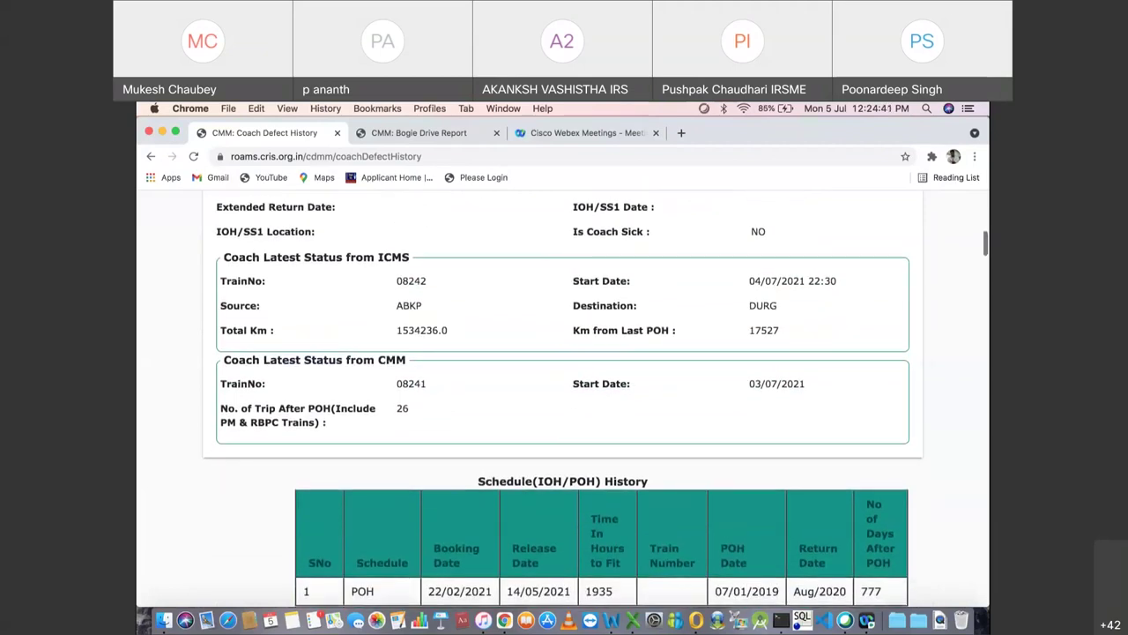
{"action": "scroll", "coordinate": [564, 397], "scroll_direction": "up", "scroll_amount": 1}
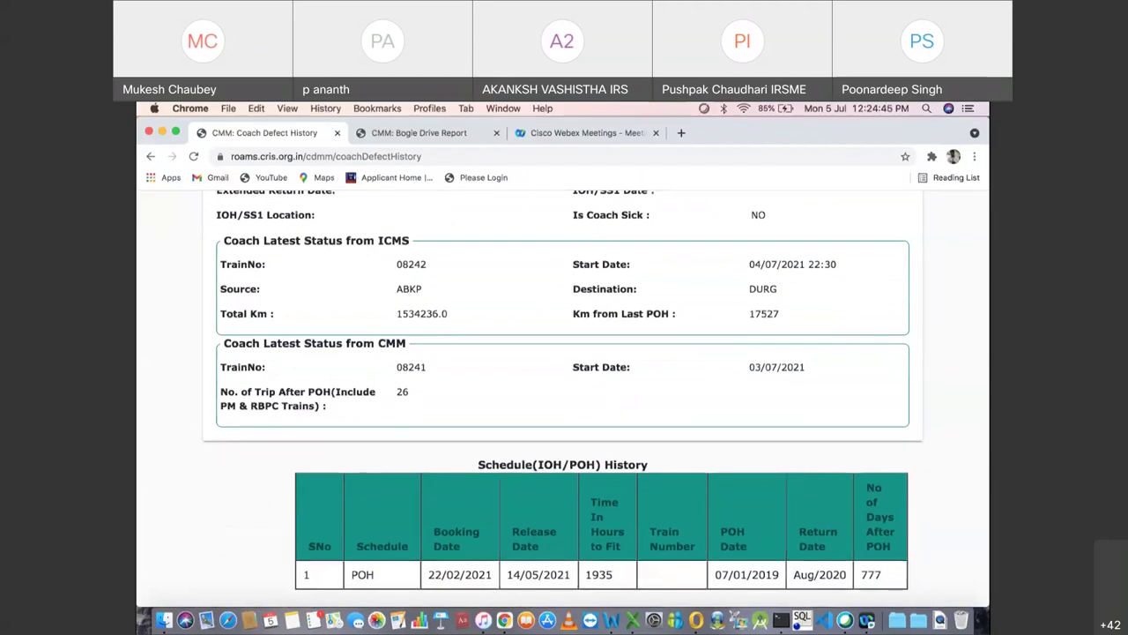
{"action": "scroll", "coordinate": [565, 397], "scroll_direction": "down", "scroll_amount": 2}
{"action": "scroll", "coordinate": [564, 396], "scroll_direction": "down", "scroll_amount": 2}
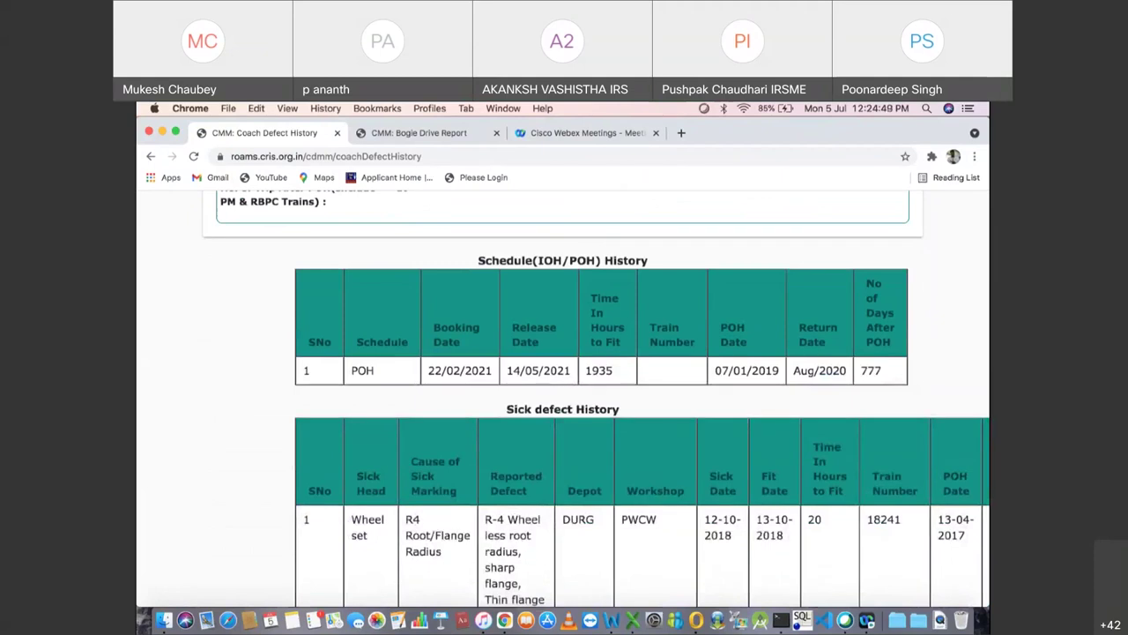
{"action": "scroll", "coordinate": [564, 397], "scroll_direction": "down", "scroll_amount": 1}
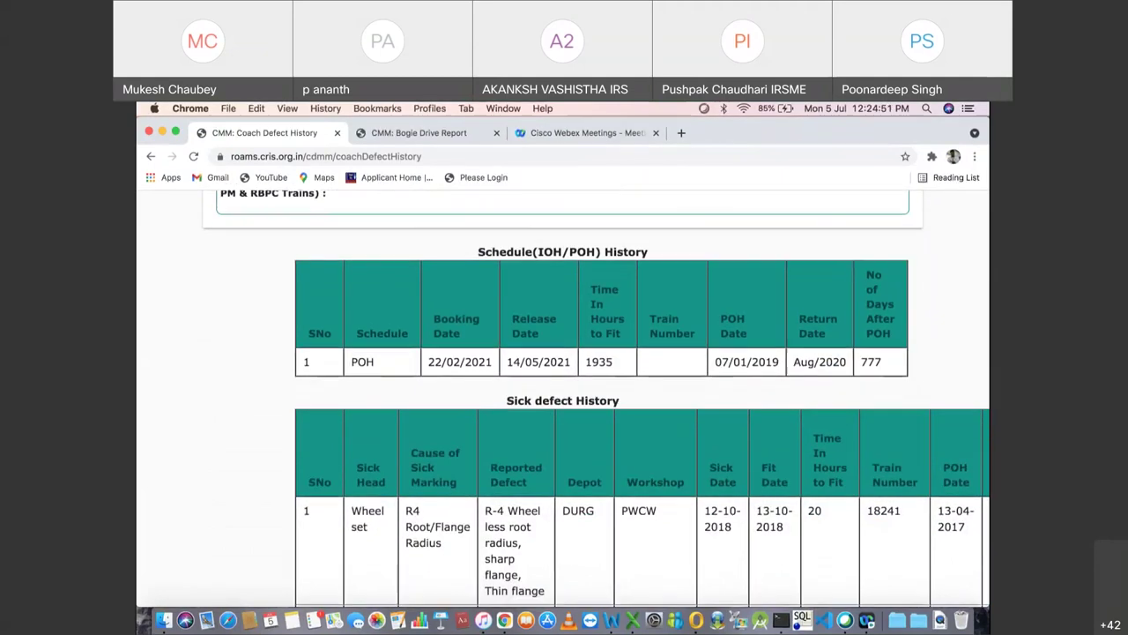
{"action": "scroll", "coordinate": [564, 397], "scroll_direction": "down", "scroll_amount": 4}
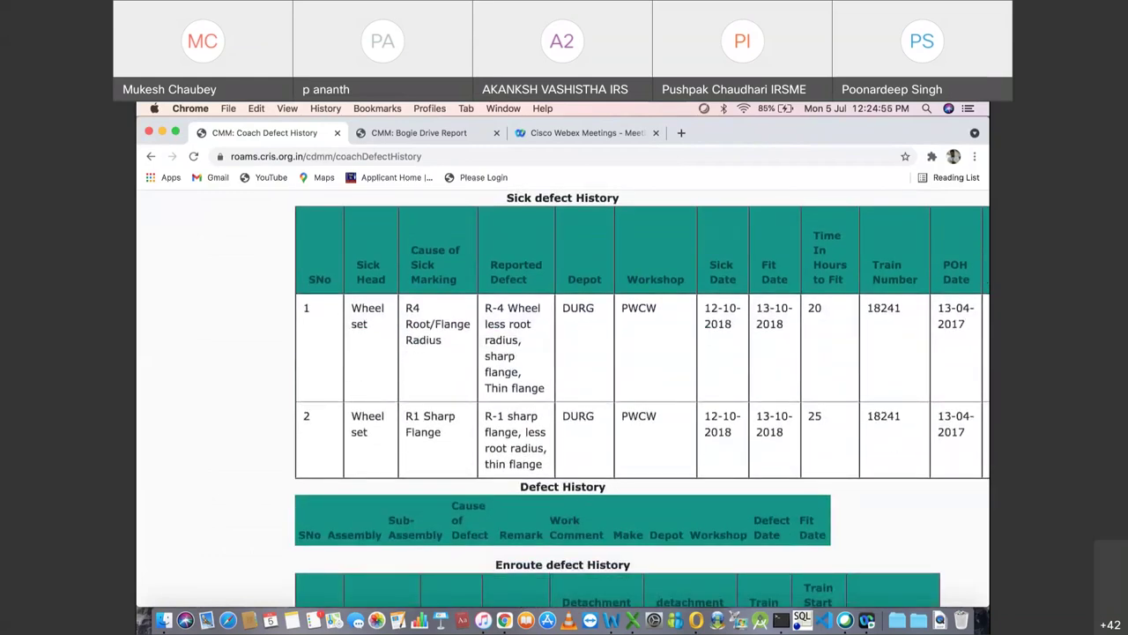
{"action": "scroll", "coordinate": [565, 396], "scroll_direction": "down", "scroll_amount": 2}
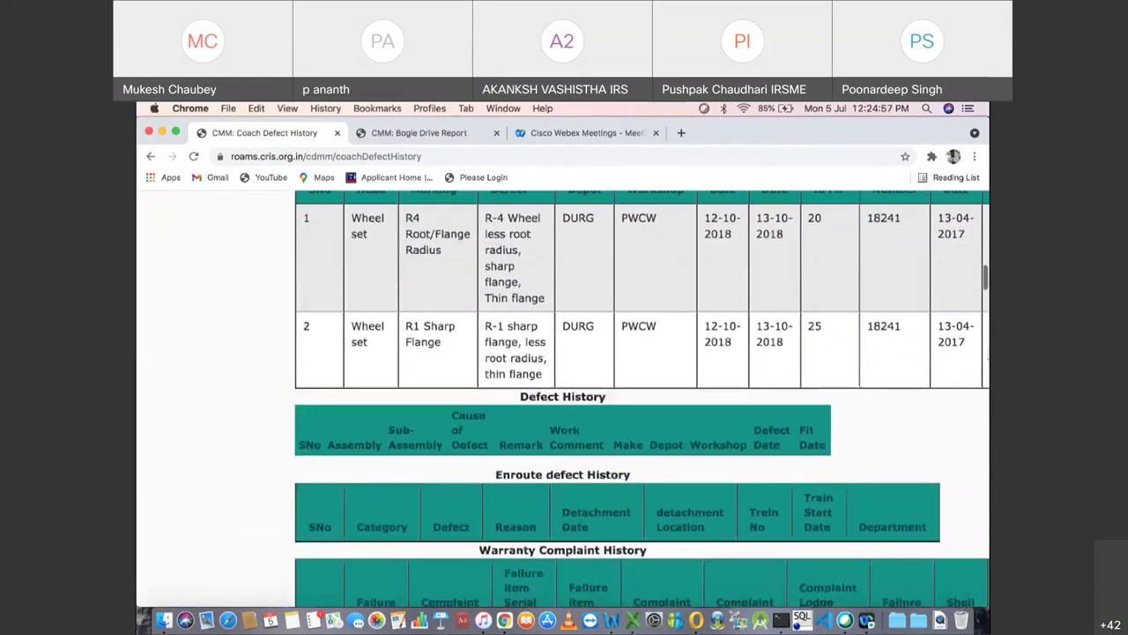
{"action": "scroll", "coordinate": [564, 396], "scroll_direction": "down", "scroll_amount": 2}
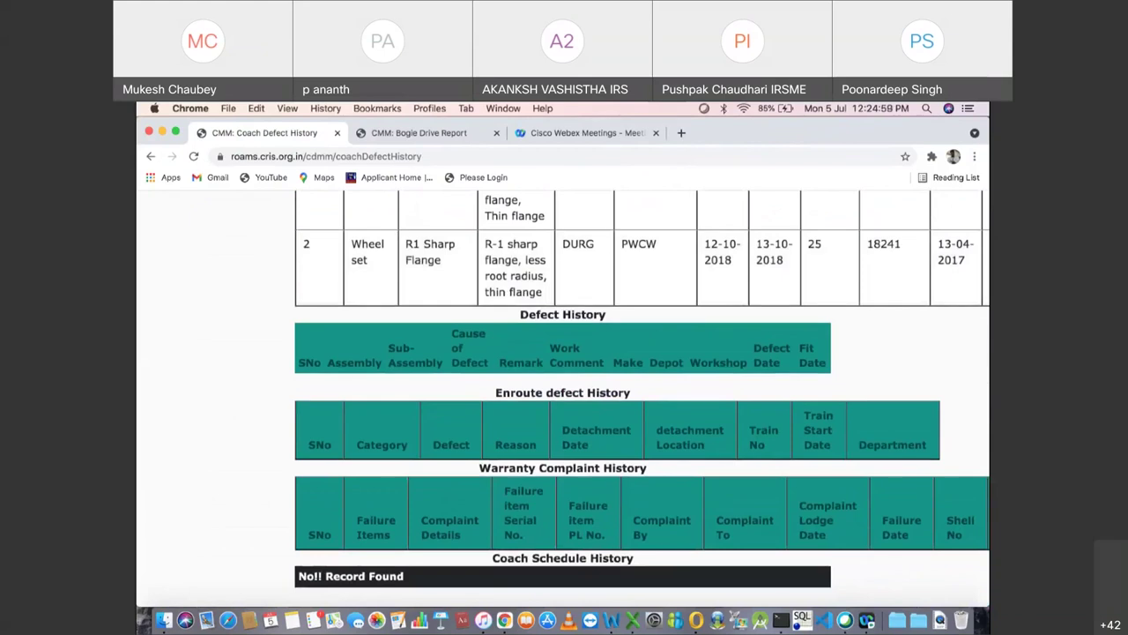
Step: Examine the remaining history sections, from latest schedule, pest and rodent control to coach movement, number change and conversion details, and return toward the schedule history
{"action": "scroll", "coordinate": [564, 396], "scroll_direction": "down", "scroll_amount": 4}
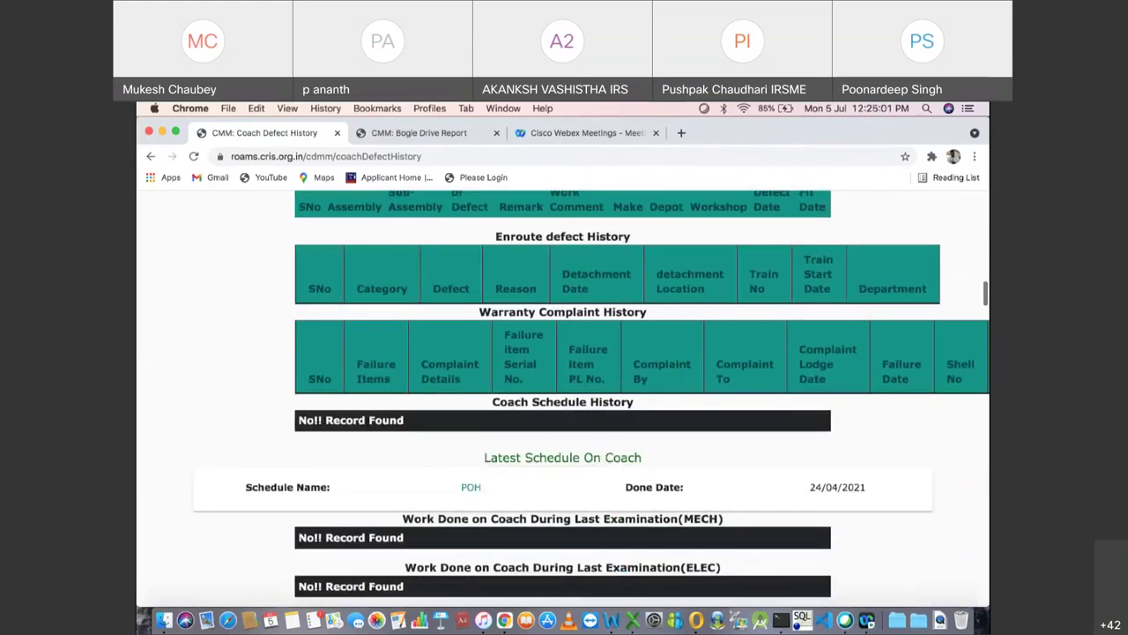
{"action": "scroll", "coordinate": [564, 396], "scroll_direction": "down", "scroll_amount": 4}
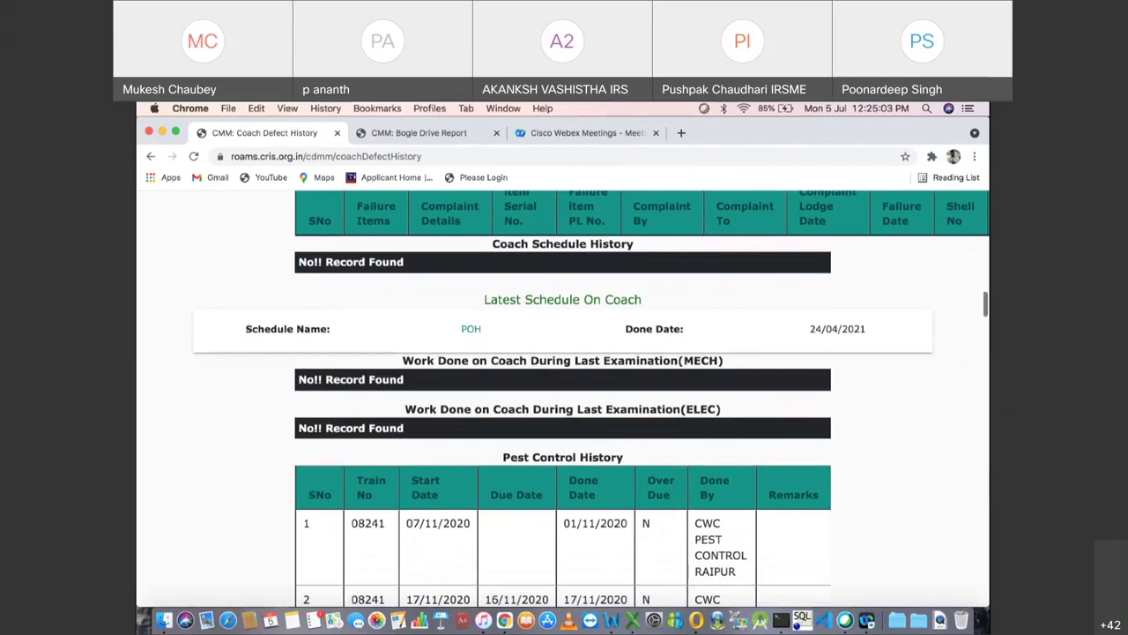
{"action": "scroll", "coordinate": [564, 397], "scroll_direction": "down", "scroll_amount": 3}
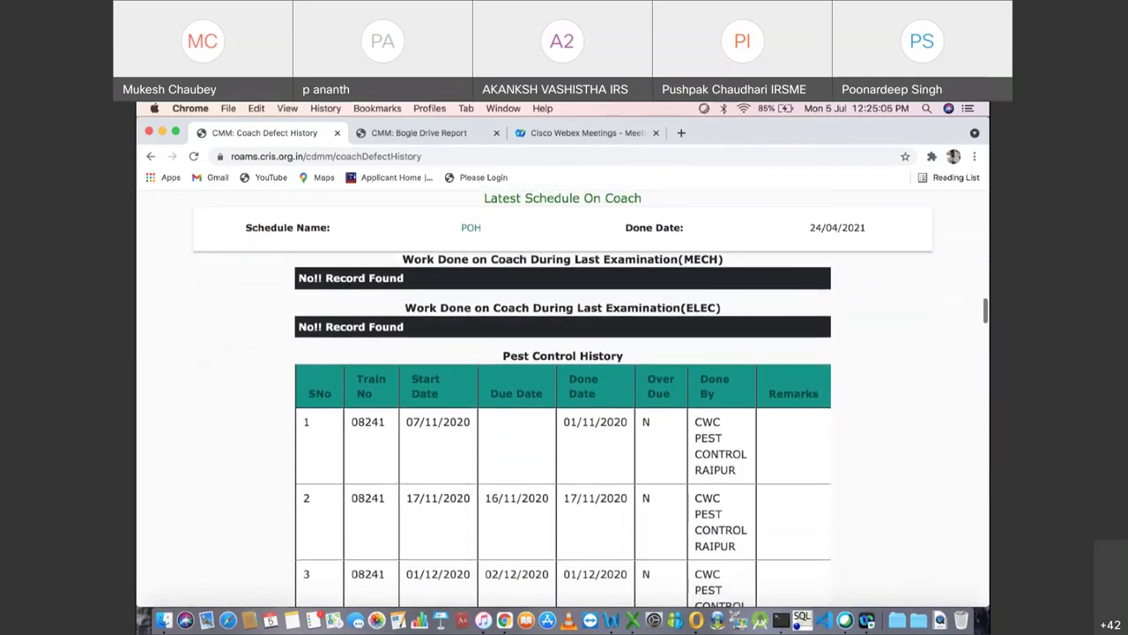
{"action": "scroll", "coordinate": [564, 397], "scroll_direction": "down", "scroll_amount": 2}
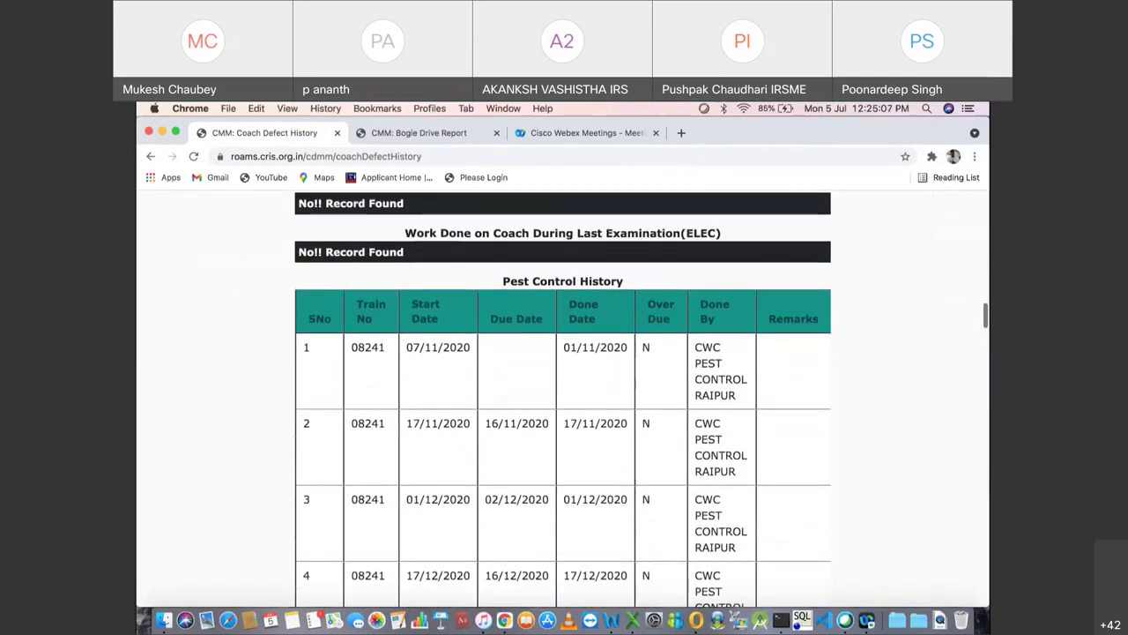
{"action": "scroll", "coordinate": [564, 397], "scroll_direction": "down", "scroll_amount": 1}
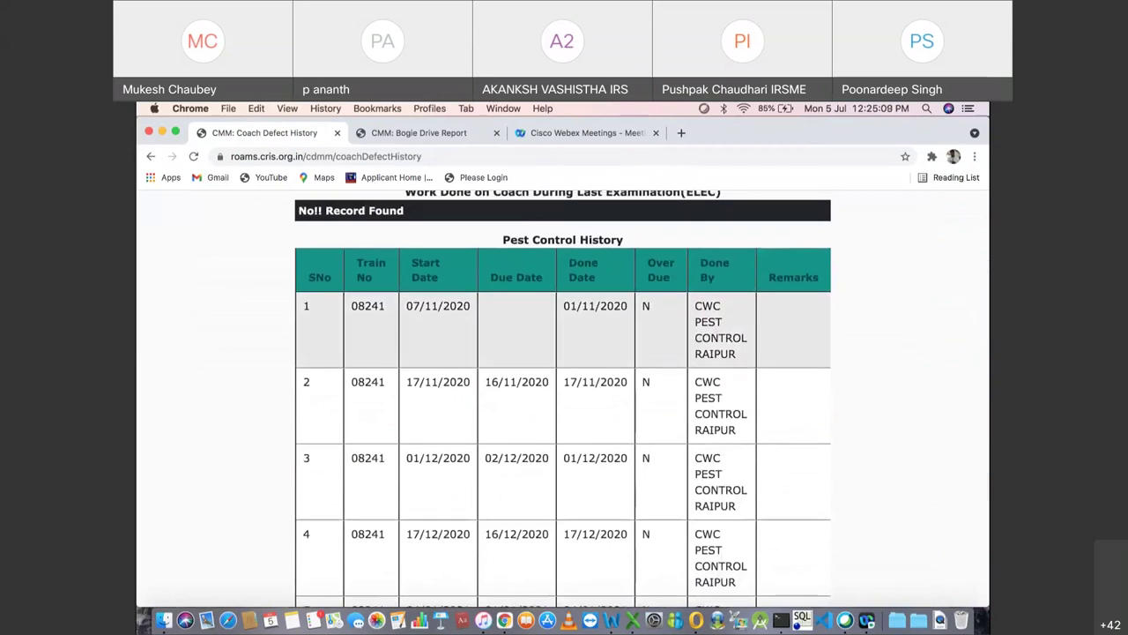
{"action": "scroll", "coordinate": [564, 397], "scroll_direction": "down", "scroll_amount": 10}
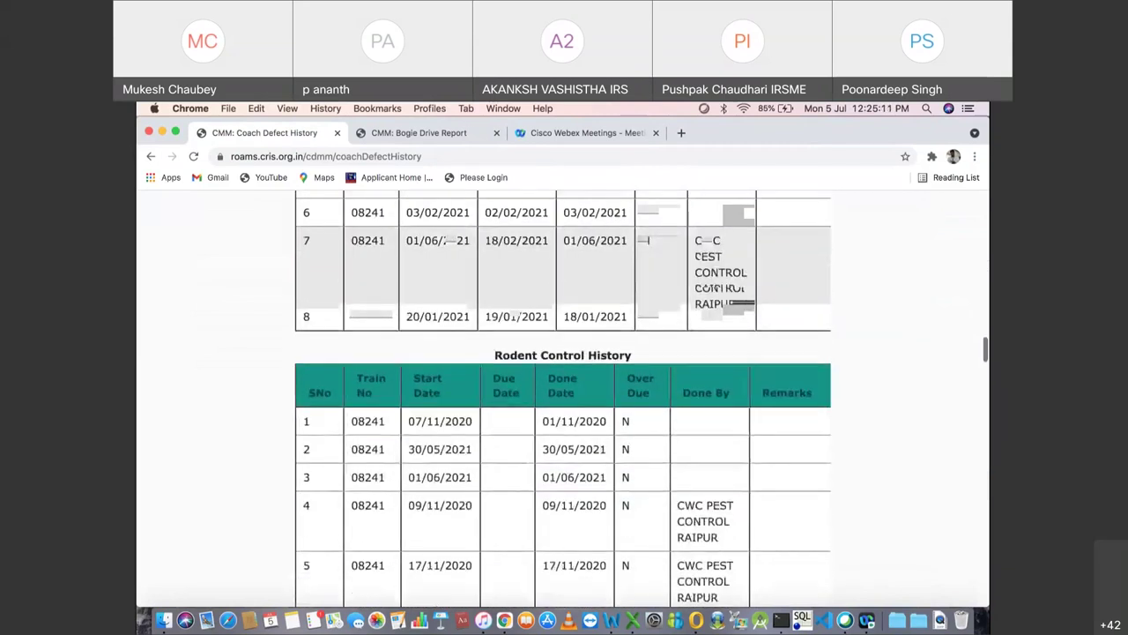
{"action": "scroll", "coordinate": [564, 397], "scroll_direction": "down", "scroll_amount": 15}
{"action": "scroll", "coordinate": [564, 396], "scroll_direction": "down", "scroll_amount": 20}
{"action": "scroll", "coordinate": [564, 363], "scroll_direction": "down", "scroll_amount": 20}
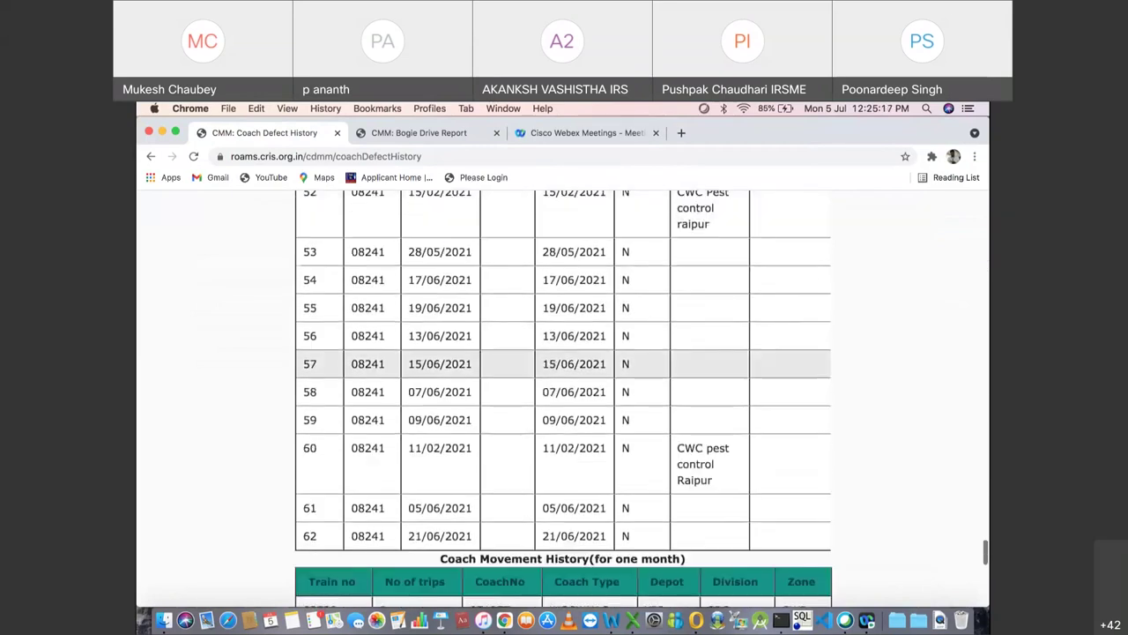
{"action": "scroll", "coordinate": [564, 370], "scroll_direction": "down", "scroll_amount": 20}
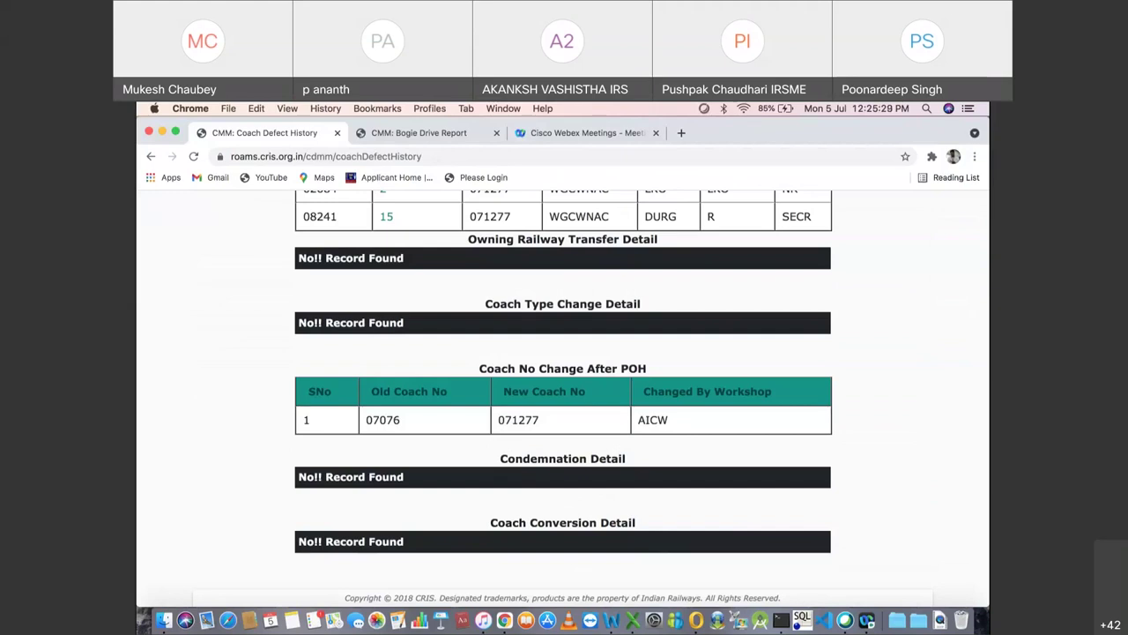
{"action": "scroll", "coordinate": [562, 397], "scroll_direction": "up", "scroll_amount": 15}
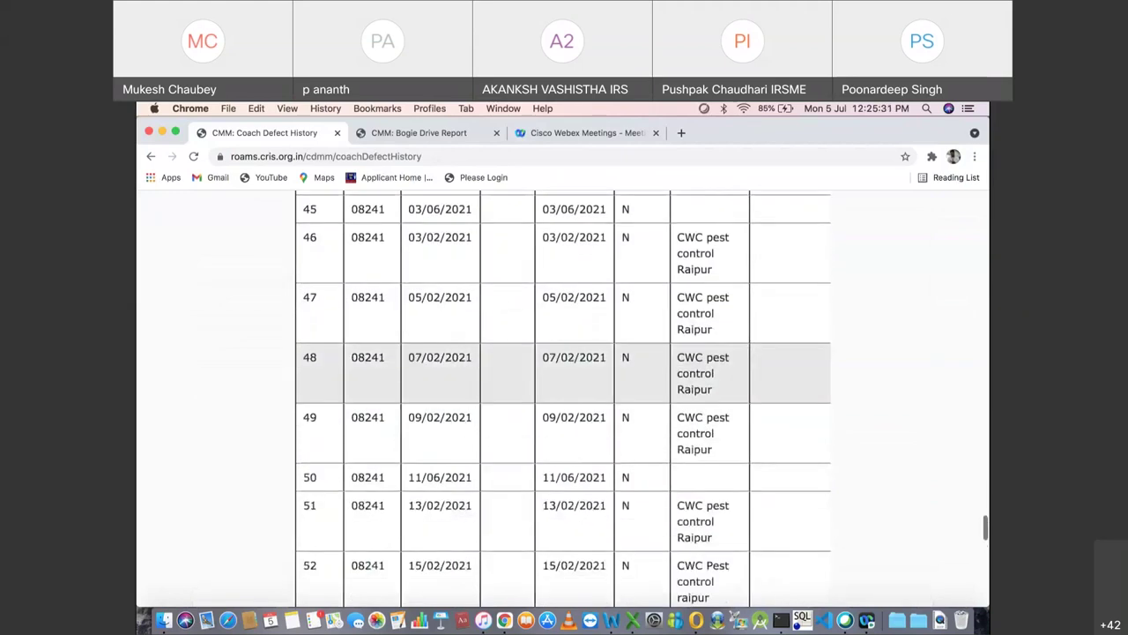
{"action": "scroll", "coordinate": [562, 397], "scroll_direction": "up", "scroll_amount": 20}
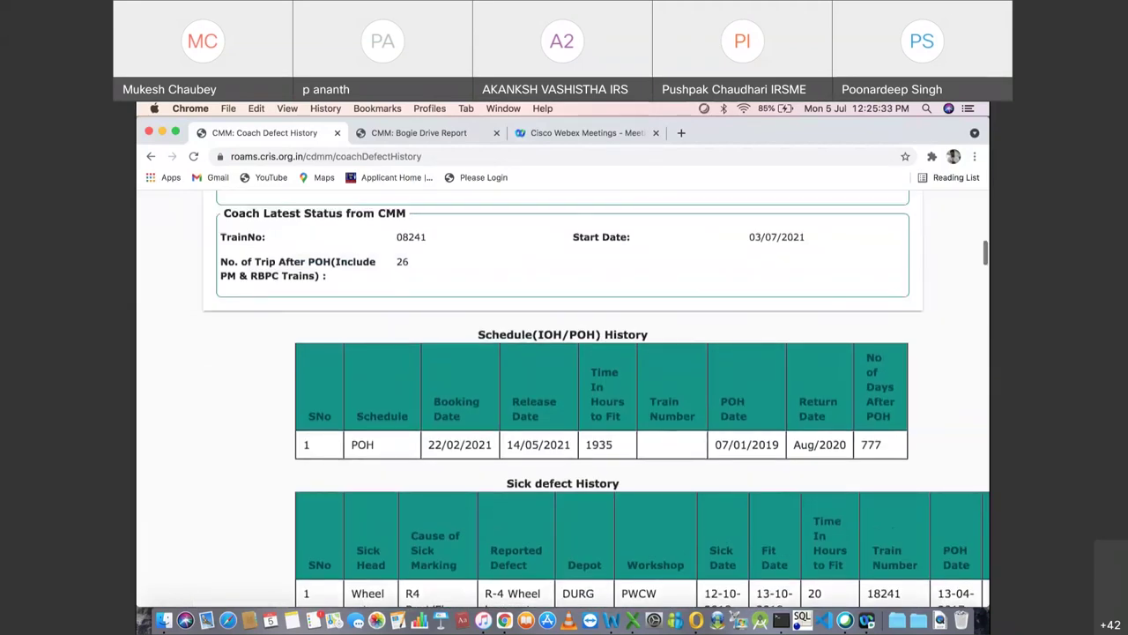
{"action": "scroll", "coordinate": [562, 397], "scroll_direction": "up", "scroll_amount": 3}
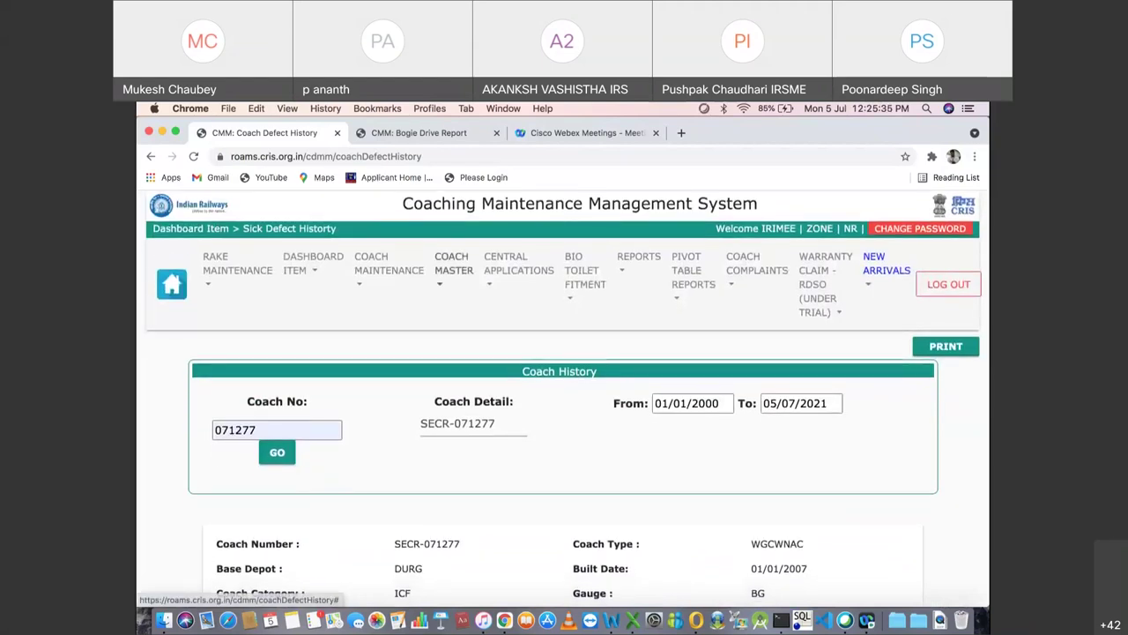
{"action": "mouse_move", "coordinate": [453, 262]}
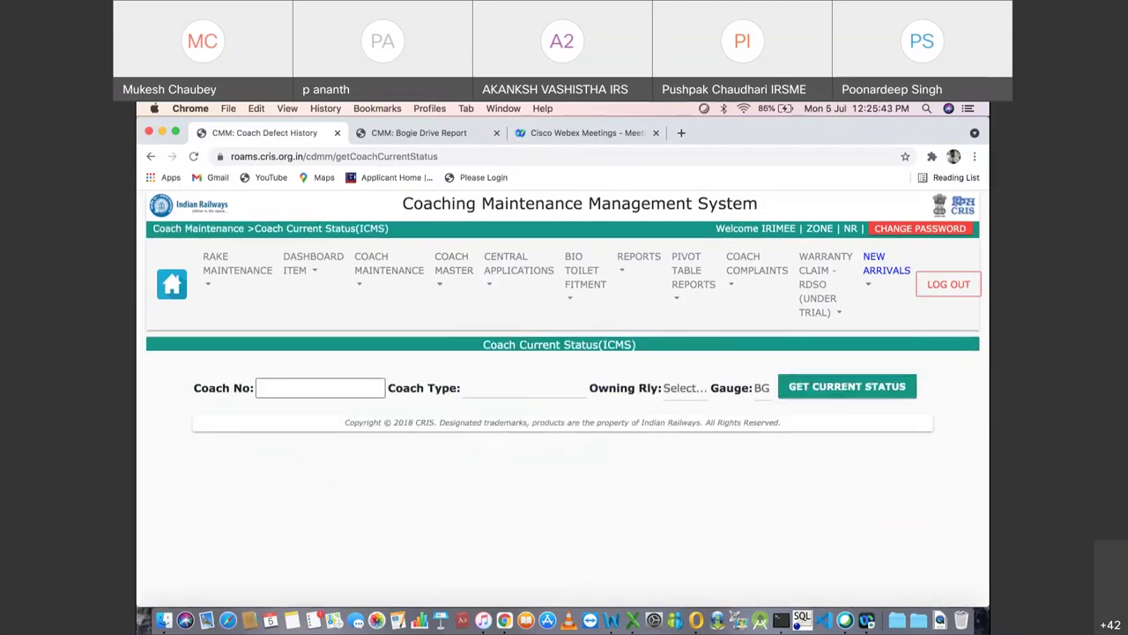
{"action": "left_click", "coordinate": [320, 388]}
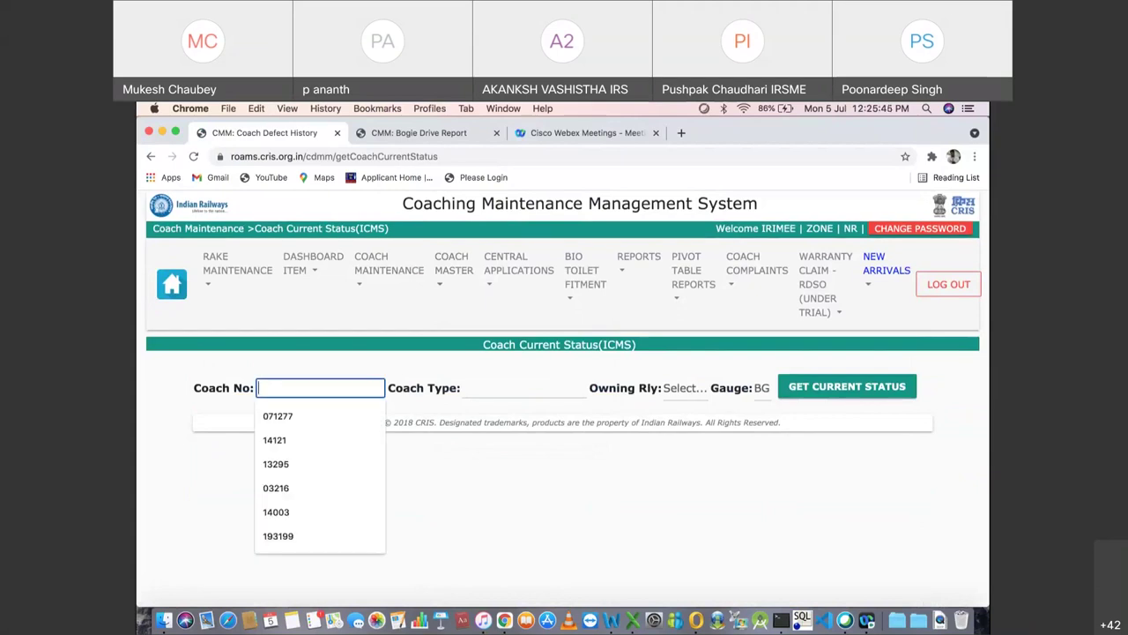
{"action": "key", "text": "Down"}
{"action": "key", "text": "Return"}
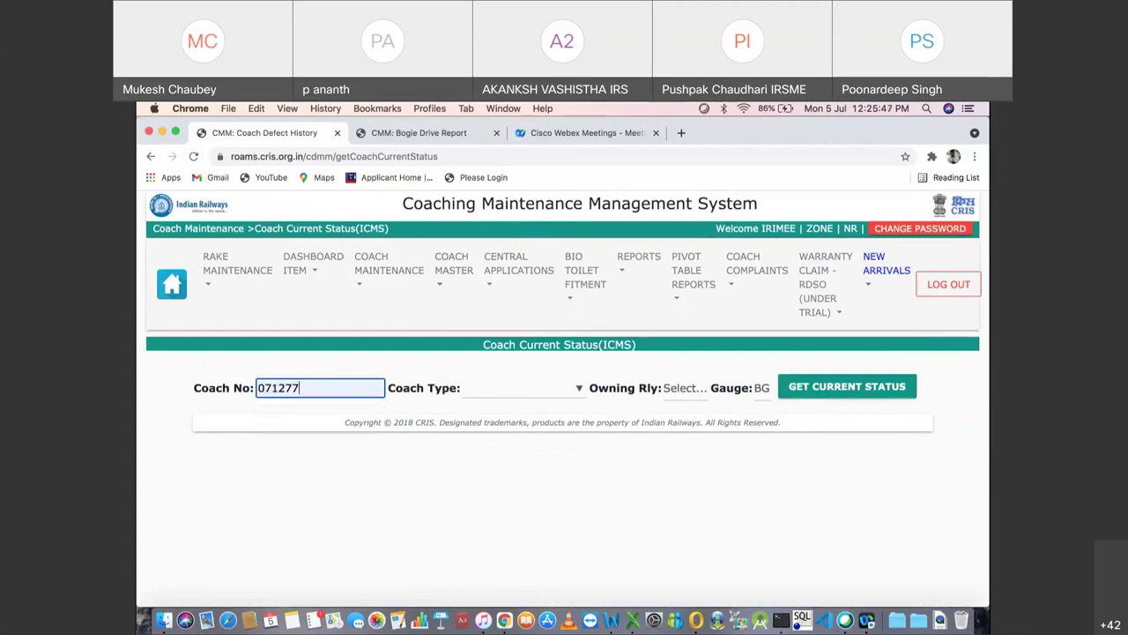
{"action": "left_click", "coordinate": [524, 388]}
{"action": "key", "text": "Escape"}
Step: Open the Coach Master assembly details and copy coach number 193727 from the coach list
{"action": "mouse_move", "coordinate": [389, 265]}
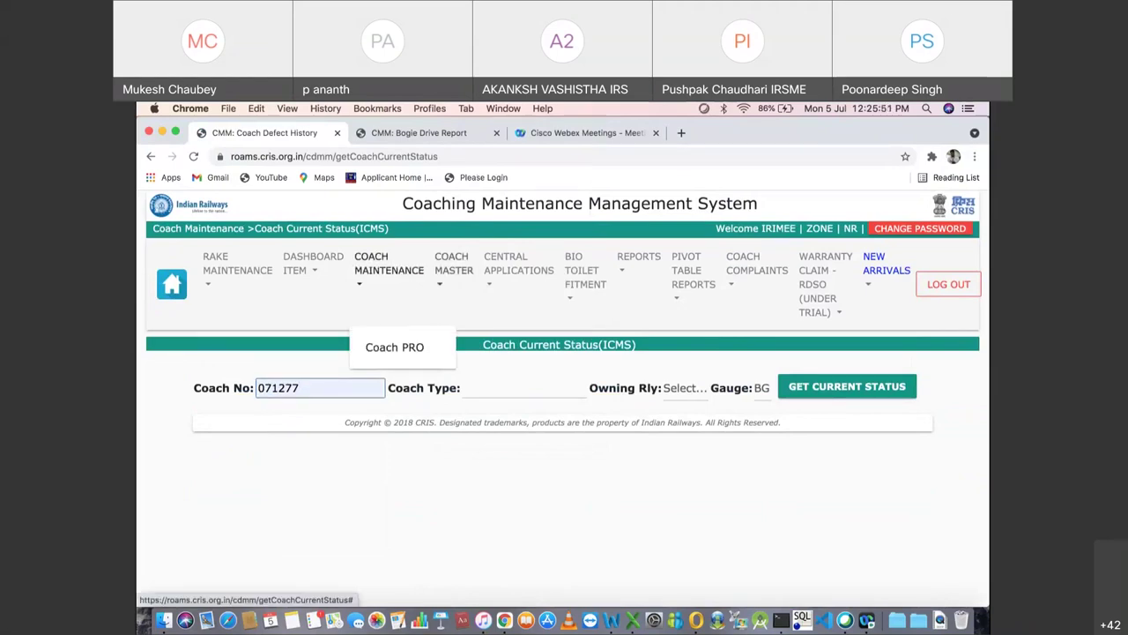
{"action": "left_click", "coordinate": [494, 347]}
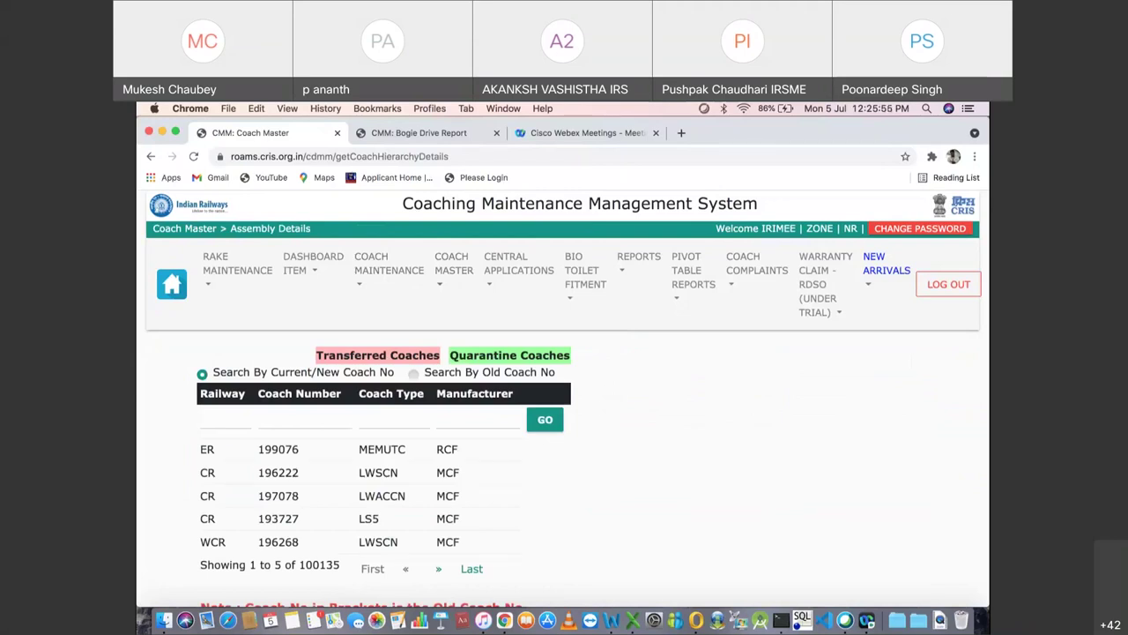
{"action": "double_click", "coordinate": [278, 448]}
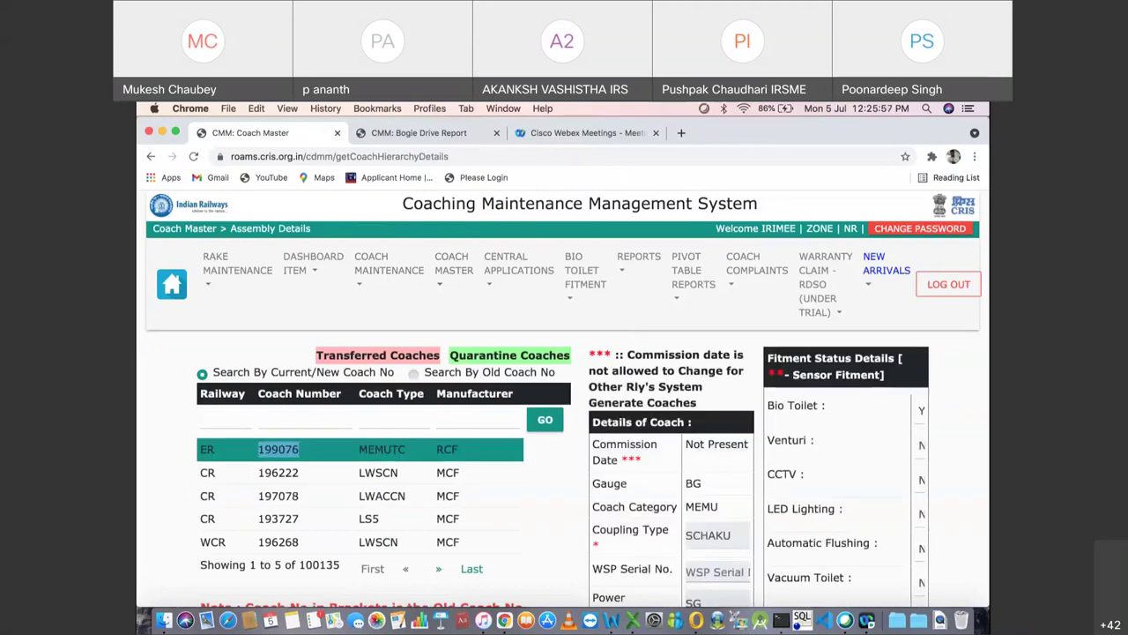
{"action": "double_click", "coordinate": [277, 518]}
{"action": "right_click", "coordinate": [270, 519]}
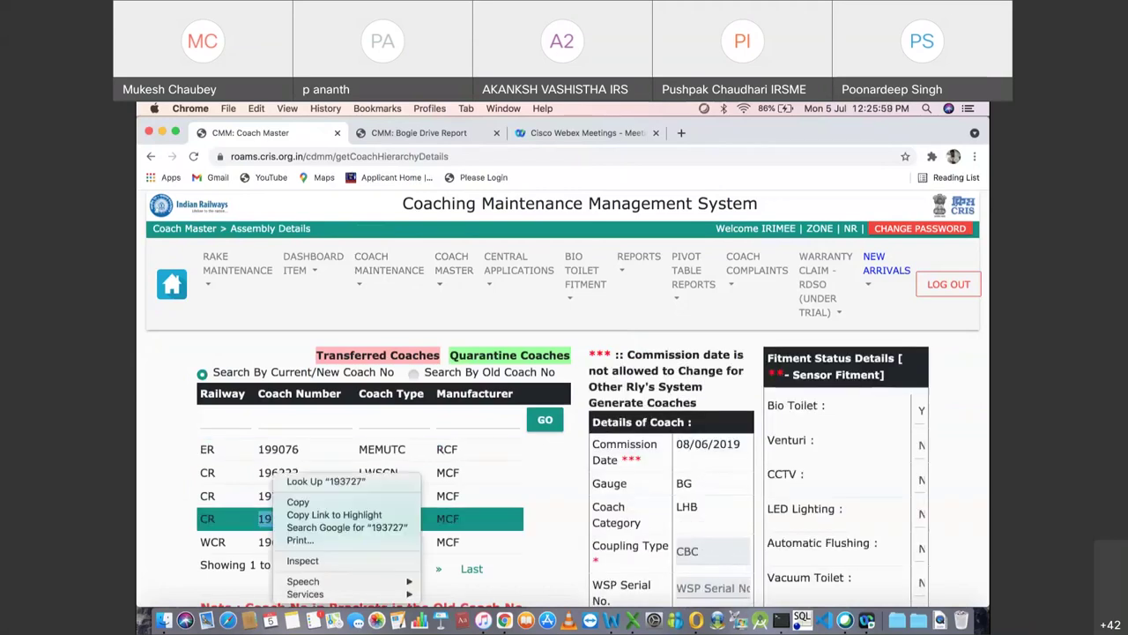
{"action": "left_click", "coordinate": [291, 502]}
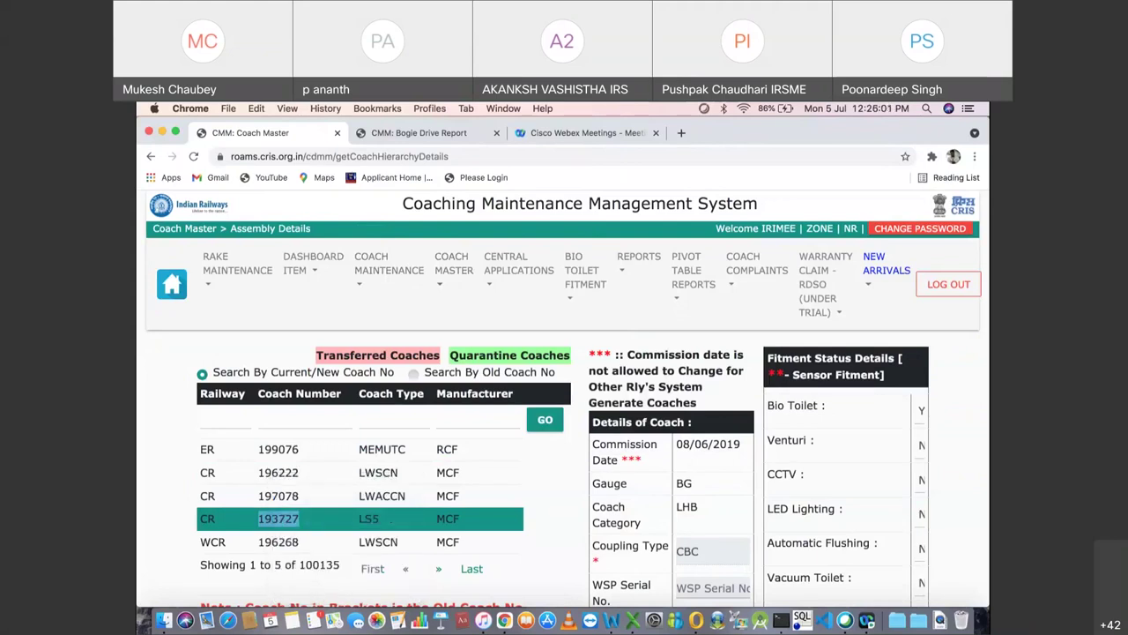
Step: Open the Coach Current Status (ICMS) page and enter coach number 193727 with coach type LS5
{"action": "mouse_move", "coordinate": [453, 262]}
{"action": "left_click", "coordinate": [516, 441]}
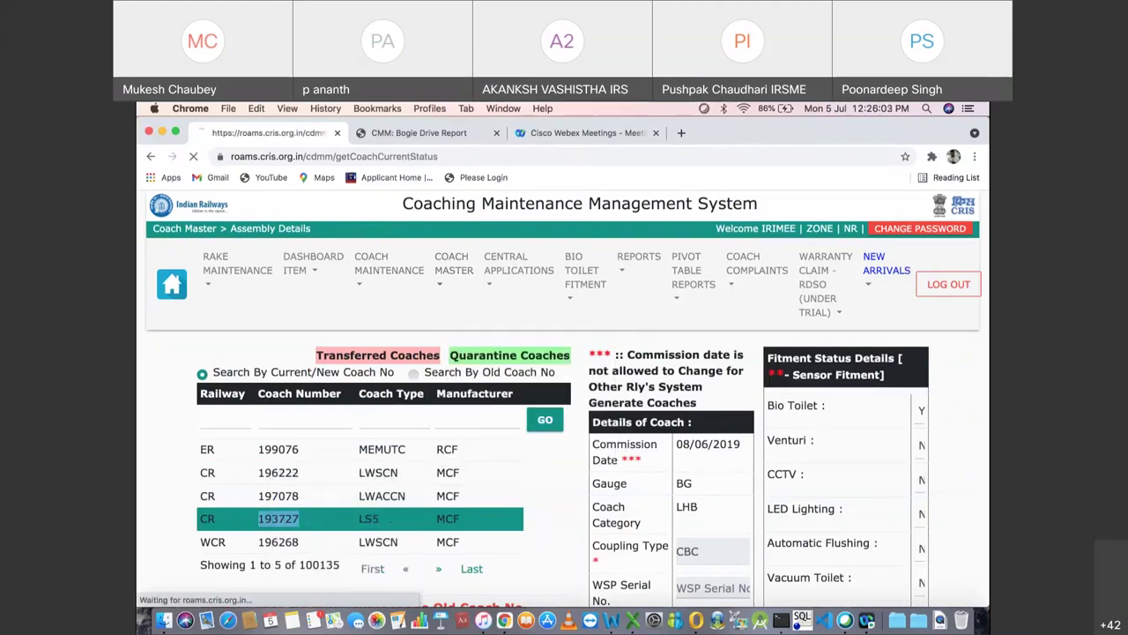
{"action": "left_click", "coordinate": [310, 388]}
{"action": "right_click", "coordinate": [311, 388]}
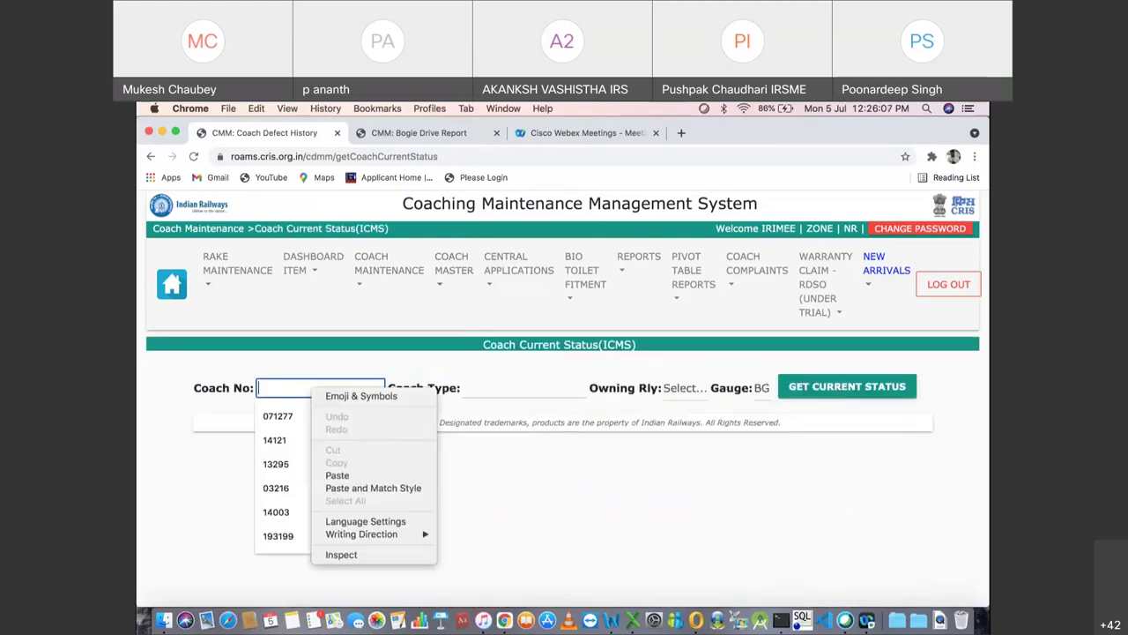
{"action": "left_click", "coordinate": [339, 475]}
{"action": "left_click", "coordinate": [463, 388]}
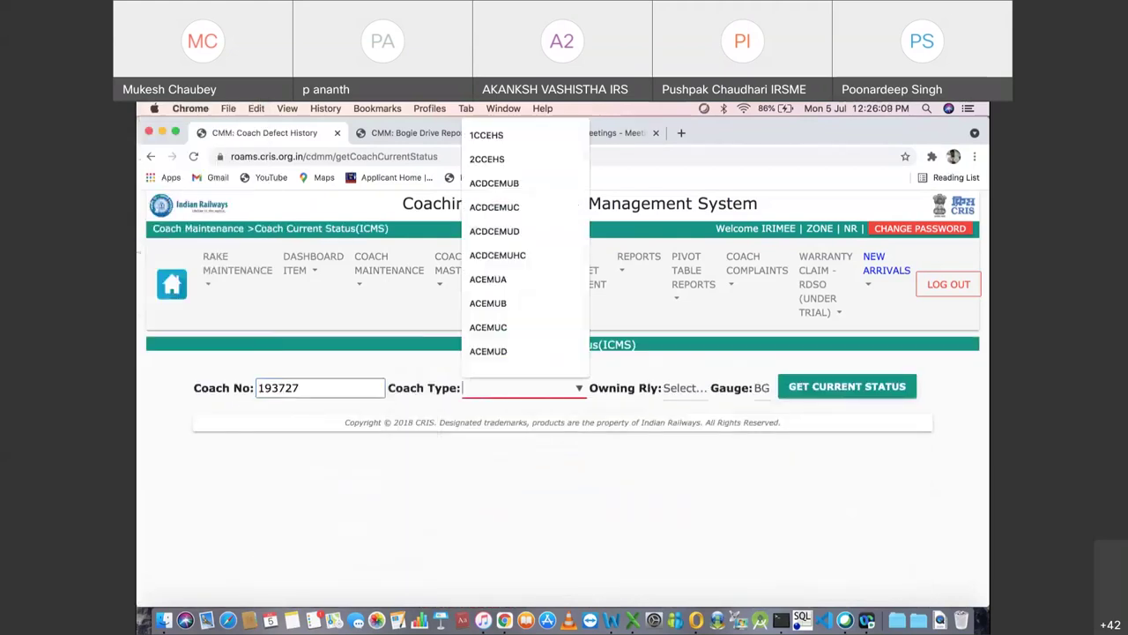
{"action": "type", "text": "ls5"}
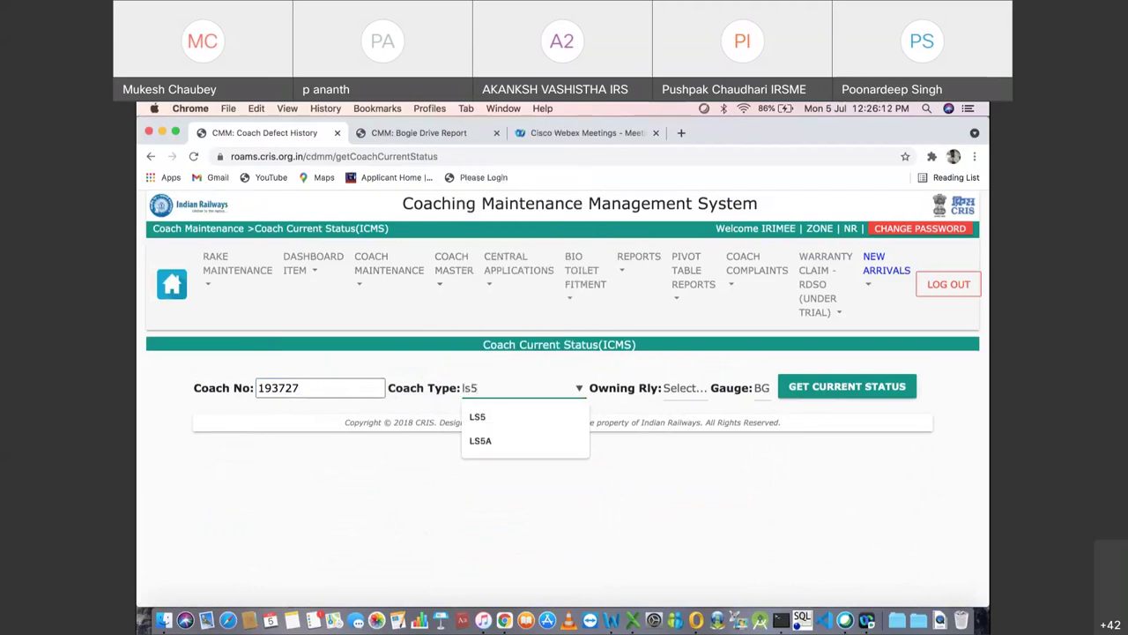
{"action": "key", "text": "Down"}
{"action": "key", "text": "Return"}
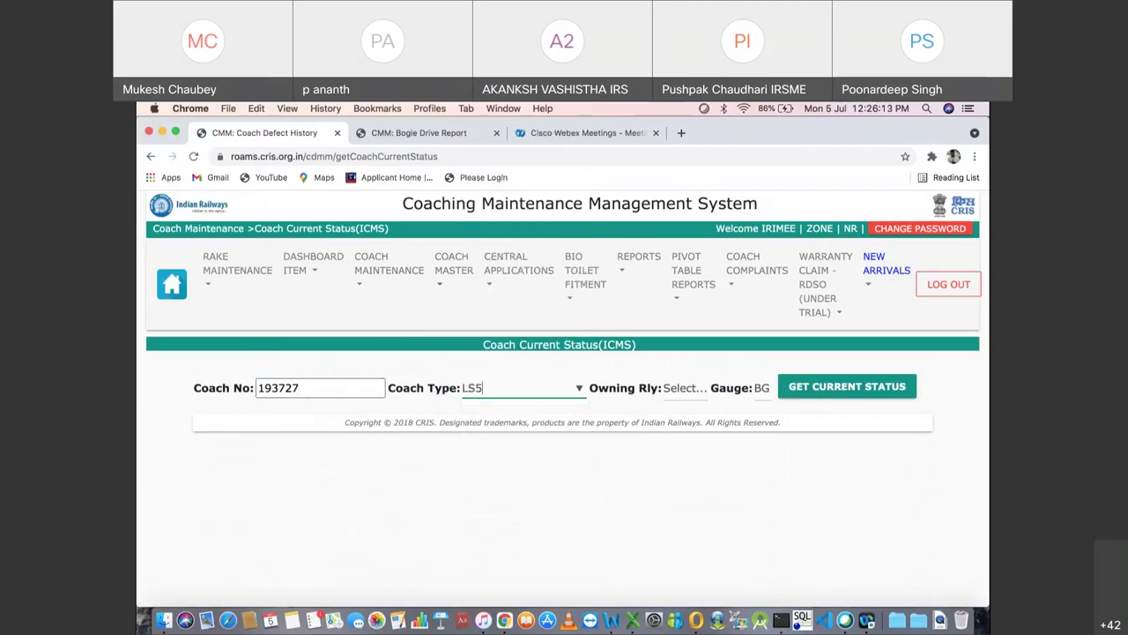
Step: Set the owning railway to CR, get the coach's current status and review its PRO and current status details
{"action": "key", "text": "Tab"}
{"action": "key", "text": "space"}
{"action": "key", "text": "Down"}
{"action": "key", "text": "Return"}
{"action": "key", "text": "Tab"}
{"action": "key", "text": "Tab"}
{"action": "key", "text": "Return"}
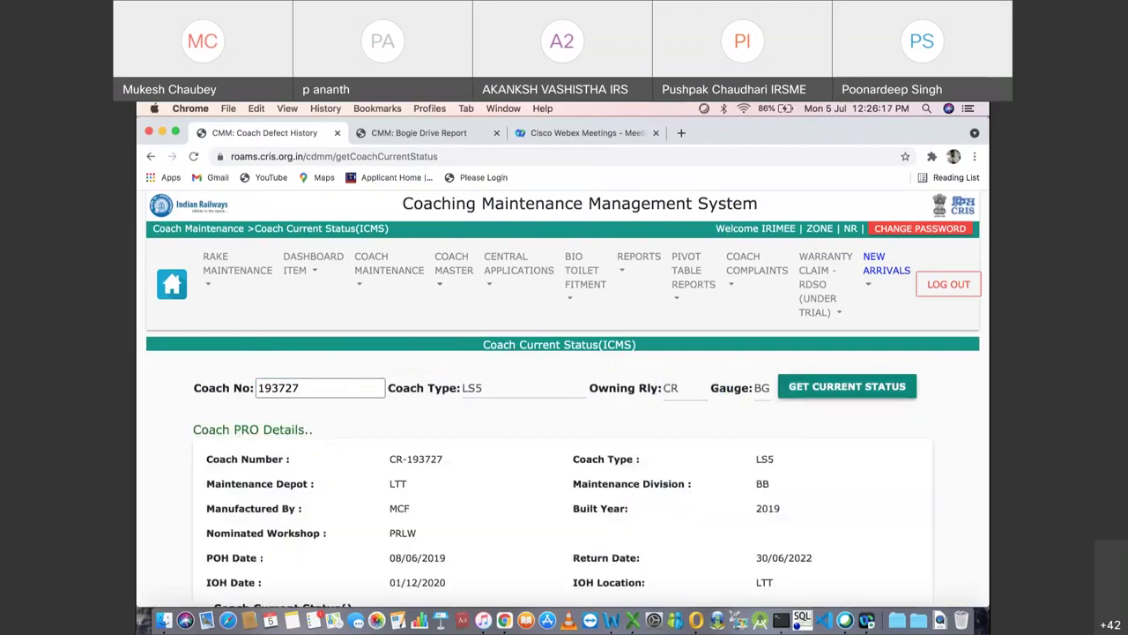
{"action": "scroll", "coordinate": [564, 396], "scroll_direction": "down", "scroll_amount": 5}
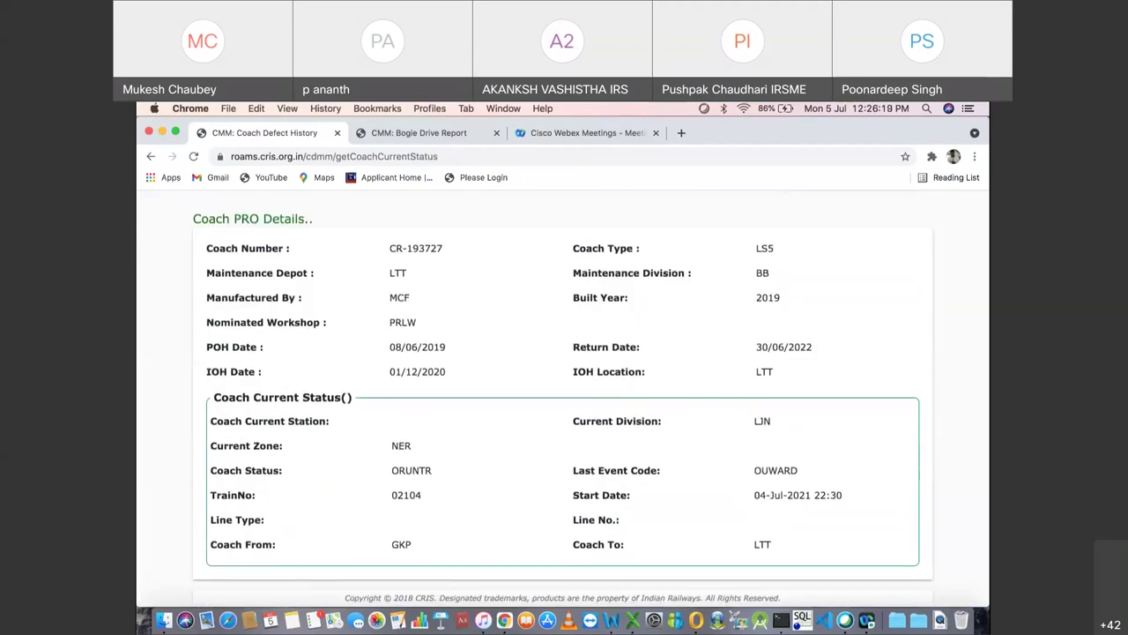
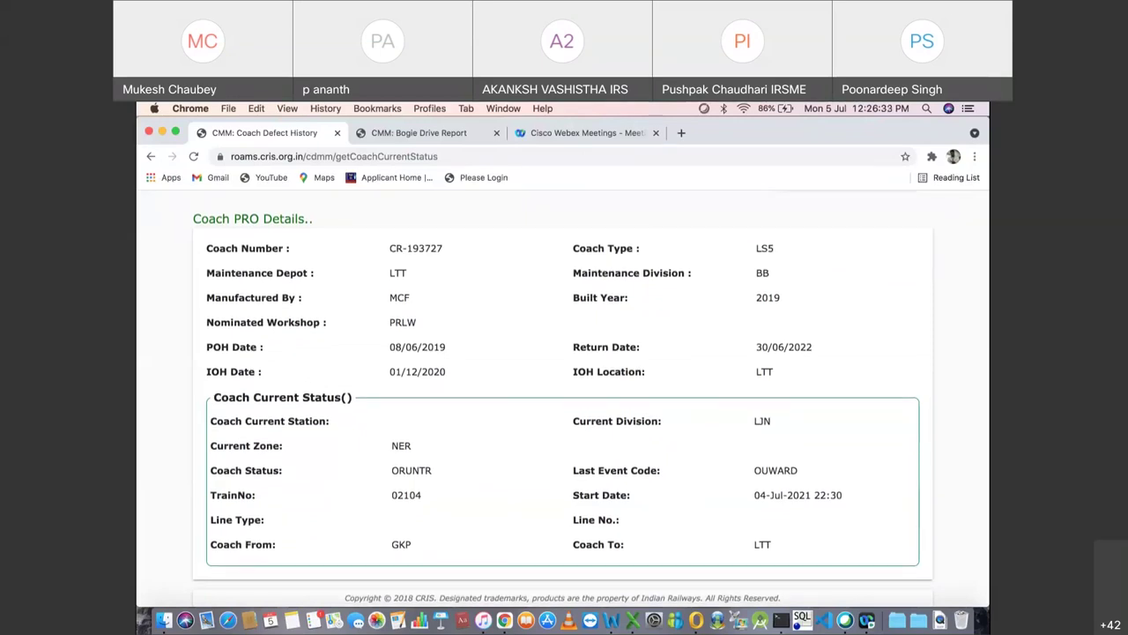
{"action": "scroll", "coordinate": [562, 396], "scroll_direction": "up", "scroll_amount": 5}
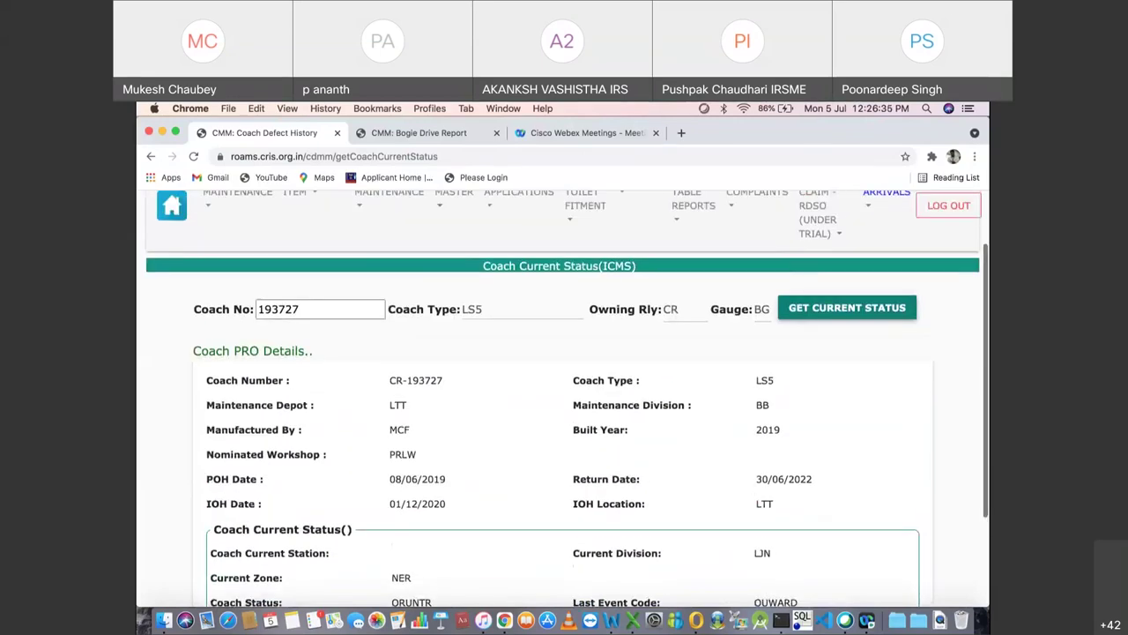
Step: Open the Depot Infrastructure Report and examine the depots' pit line, stabling line, covered accommodation and lighting columns
{"action": "left_click", "coordinate": [518, 262]}
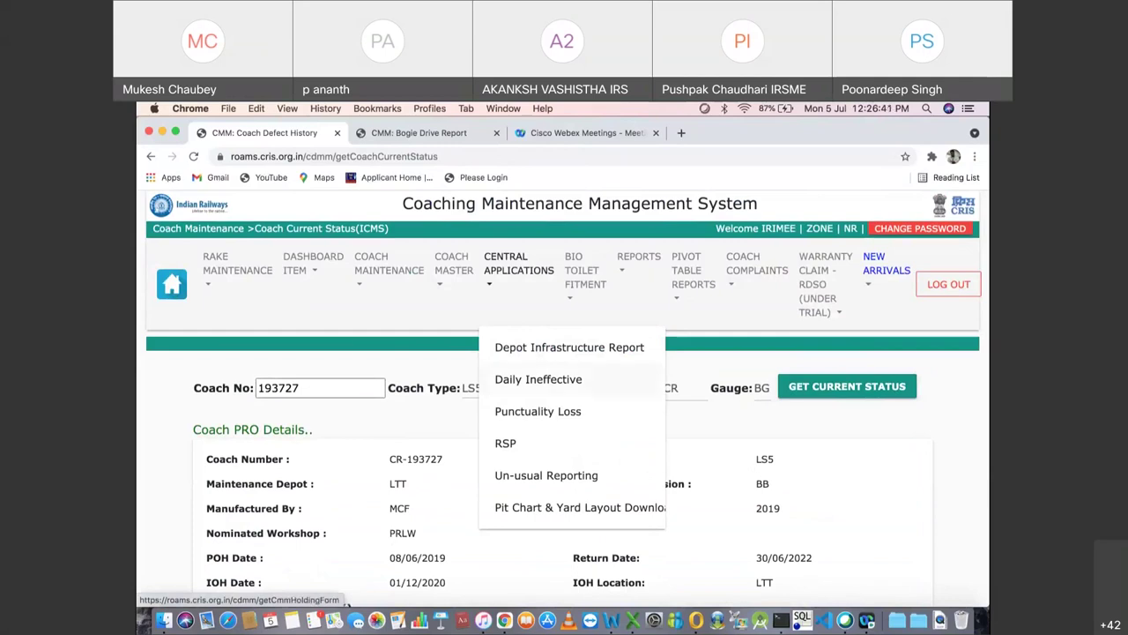
{"action": "left_click", "coordinate": [570, 346]}
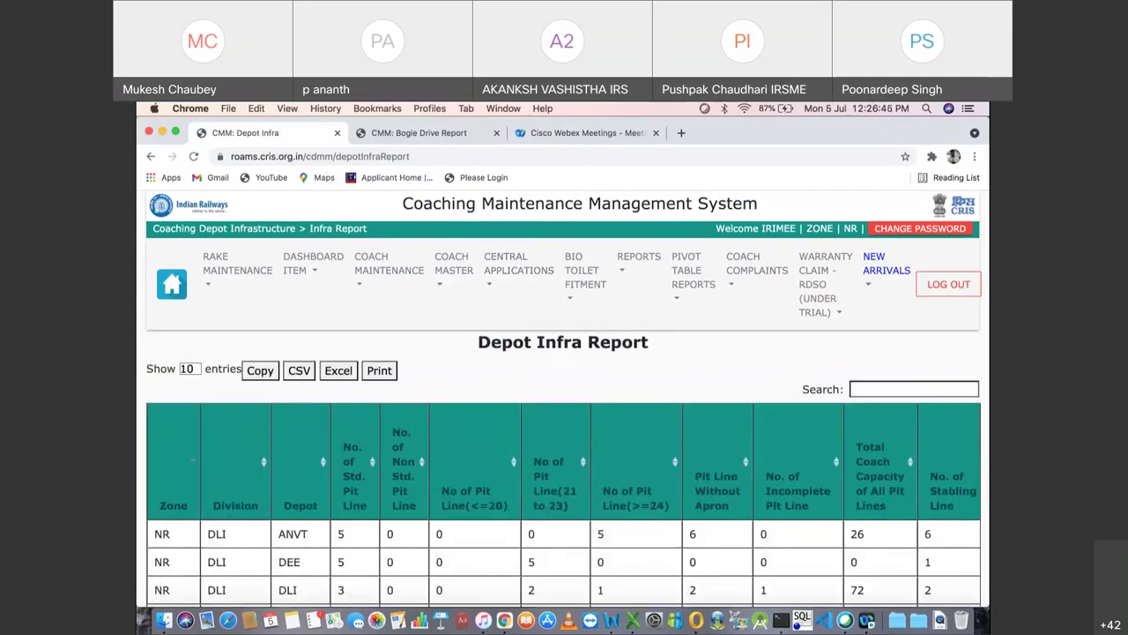
{"action": "scroll", "coordinate": [565, 396], "scroll_direction": "down", "scroll_amount": 3}
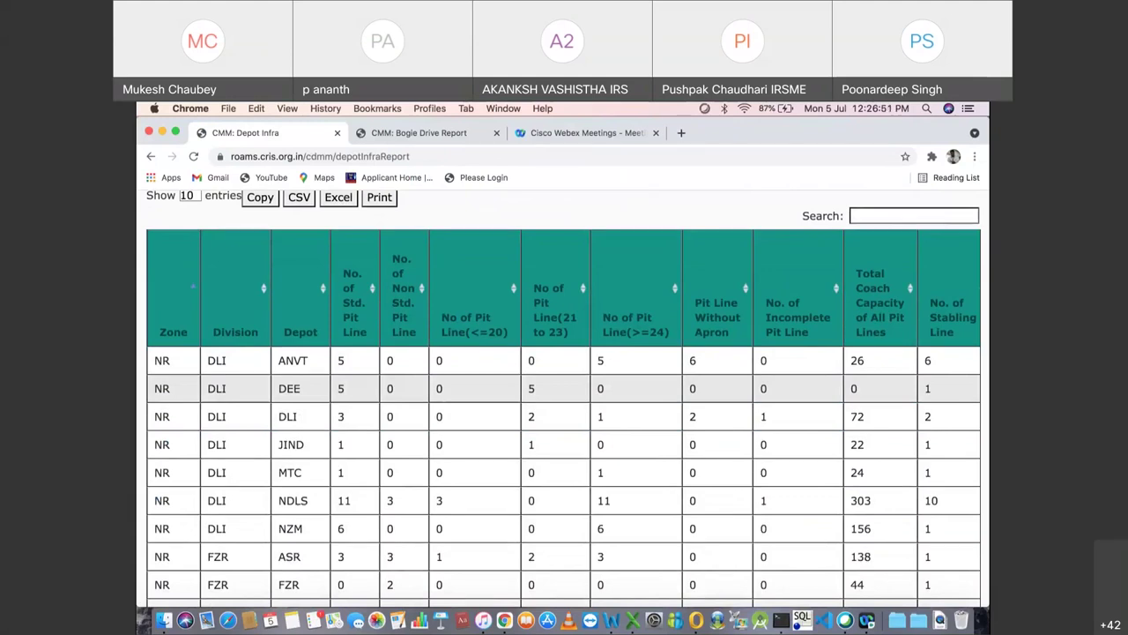
{"action": "scroll", "coordinate": [565, 397], "scroll_direction": "down", "scroll_amount": 2}
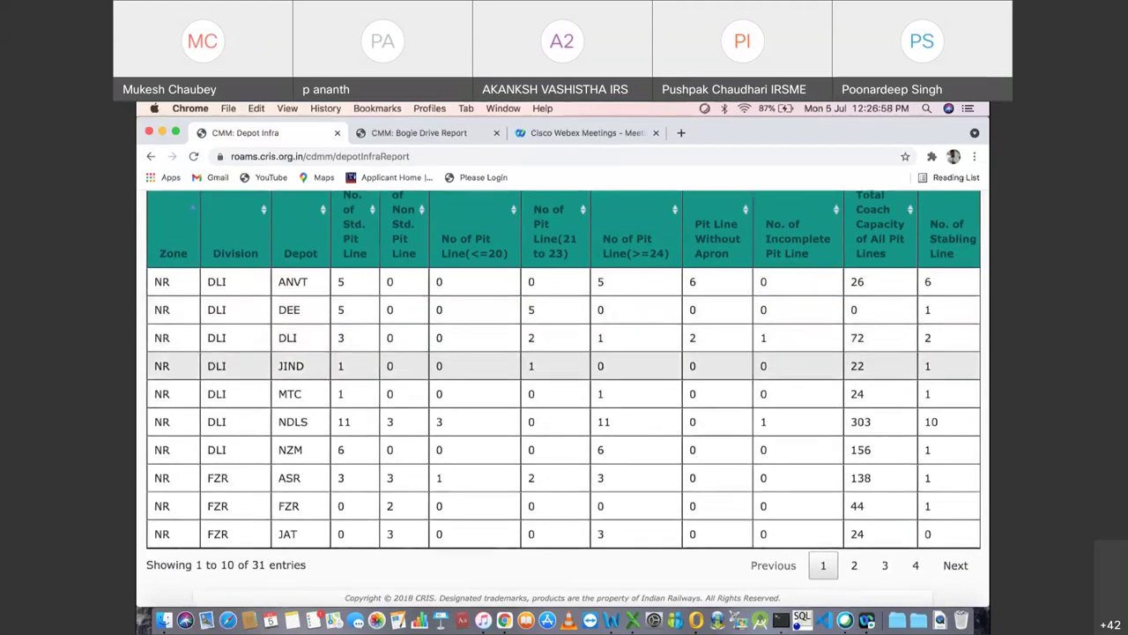
{"action": "scroll", "coordinate": [564, 397], "scroll_direction": "up", "scroll_amount": 2}
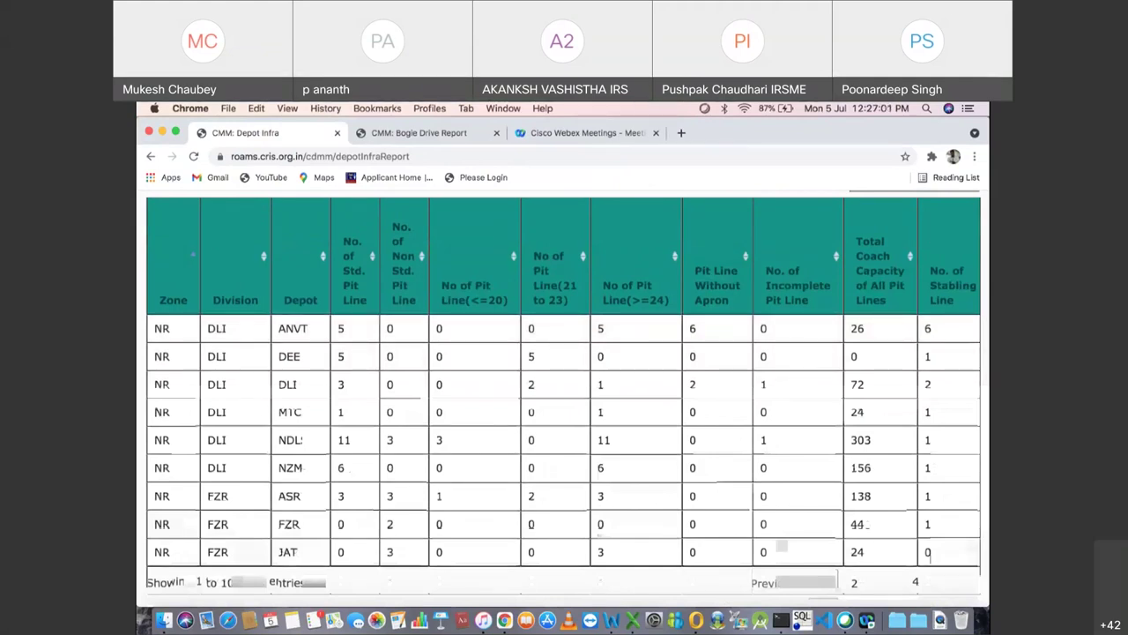
{"action": "scroll", "coordinate": [564, 397], "scroll_direction": "right", "scroll_amount": 5}
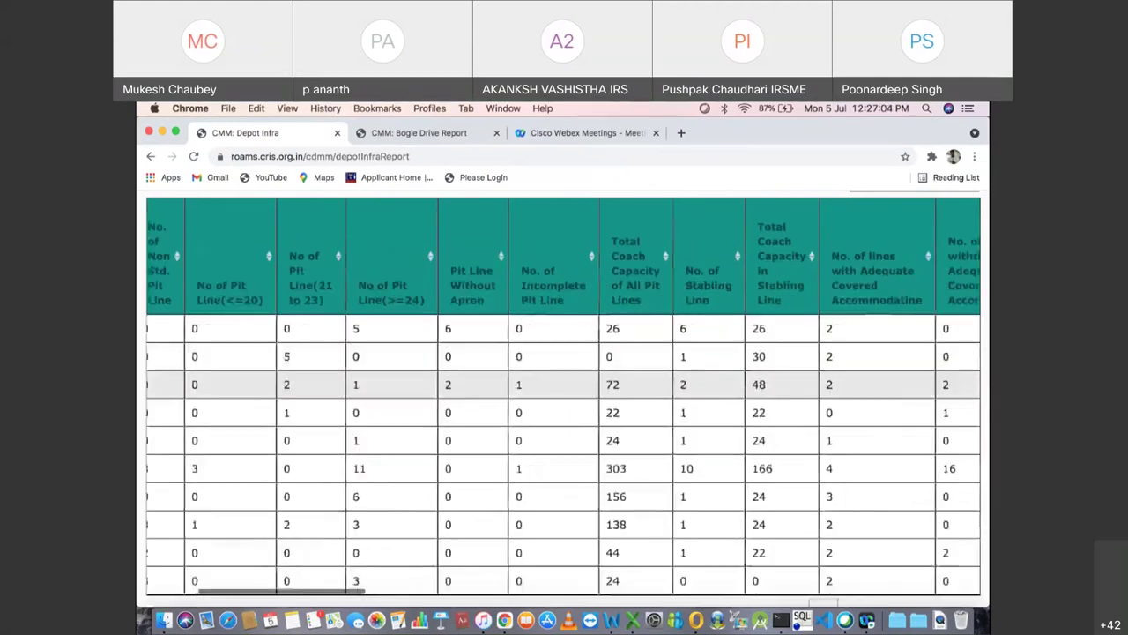
{"action": "scroll", "coordinate": [564, 397], "scroll_direction": "right", "scroll_amount": 4}
{"action": "scroll", "coordinate": [564, 396], "scroll_direction": "down", "scroll_amount": 1}
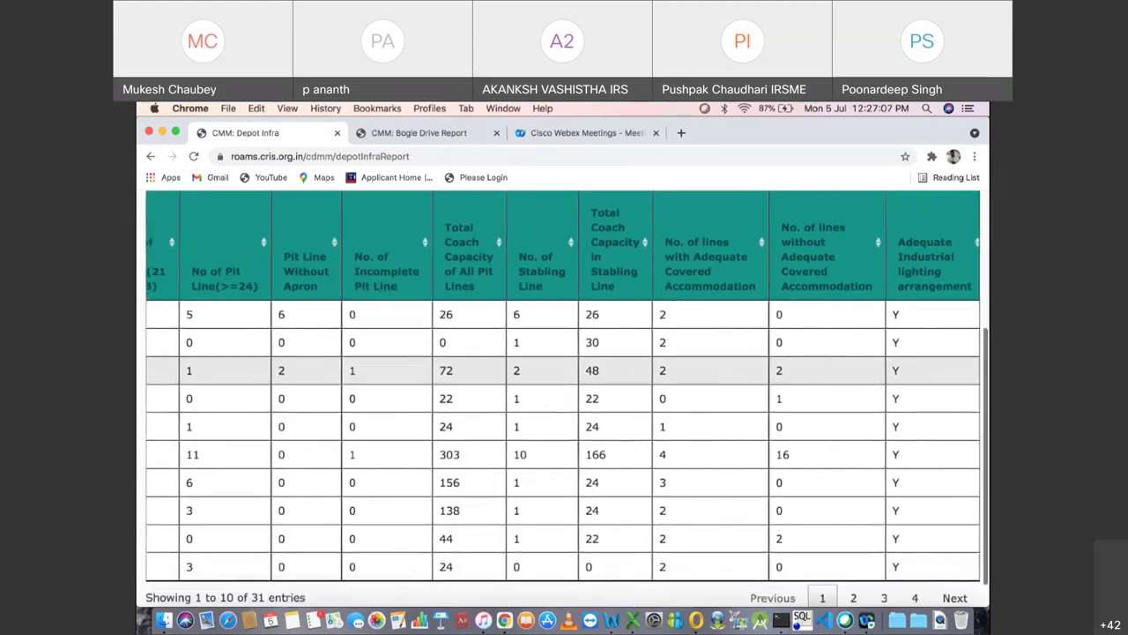
{"action": "scroll", "coordinate": [565, 397], "scroll_direction": "down", "scroll_amount": 1}
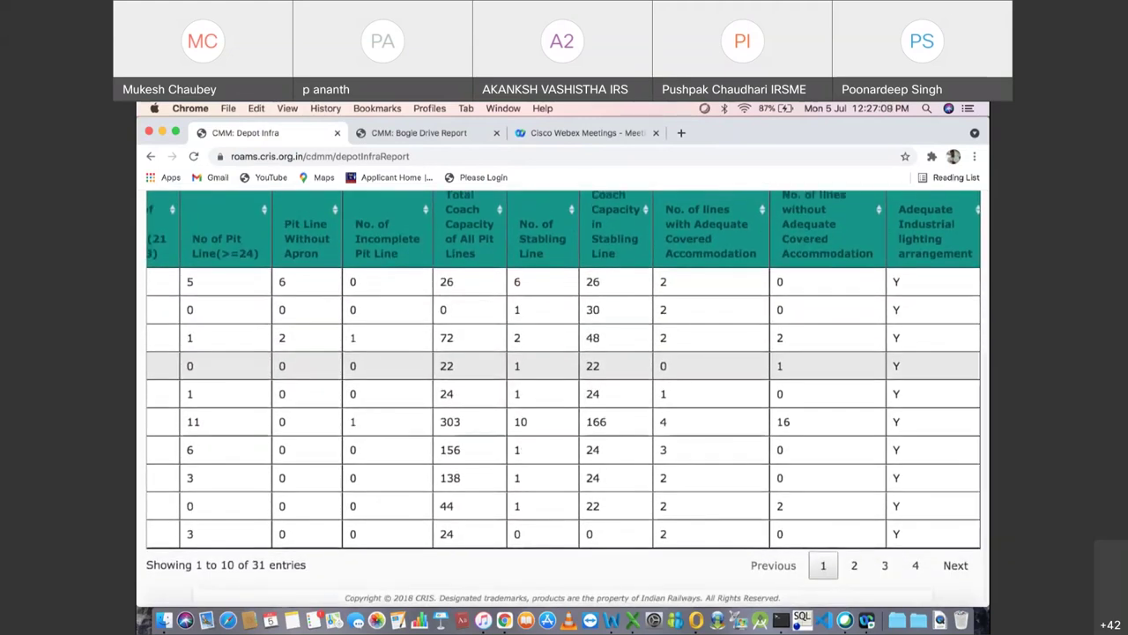
{"action": "scroll", "coordinate": [564, 396], "scroll_direction": "up", "scroll_amount": 5}
{"action": "scroll", "coordinate": [564, 397], "scroll_direction": "left", "scroll_amount": 5}
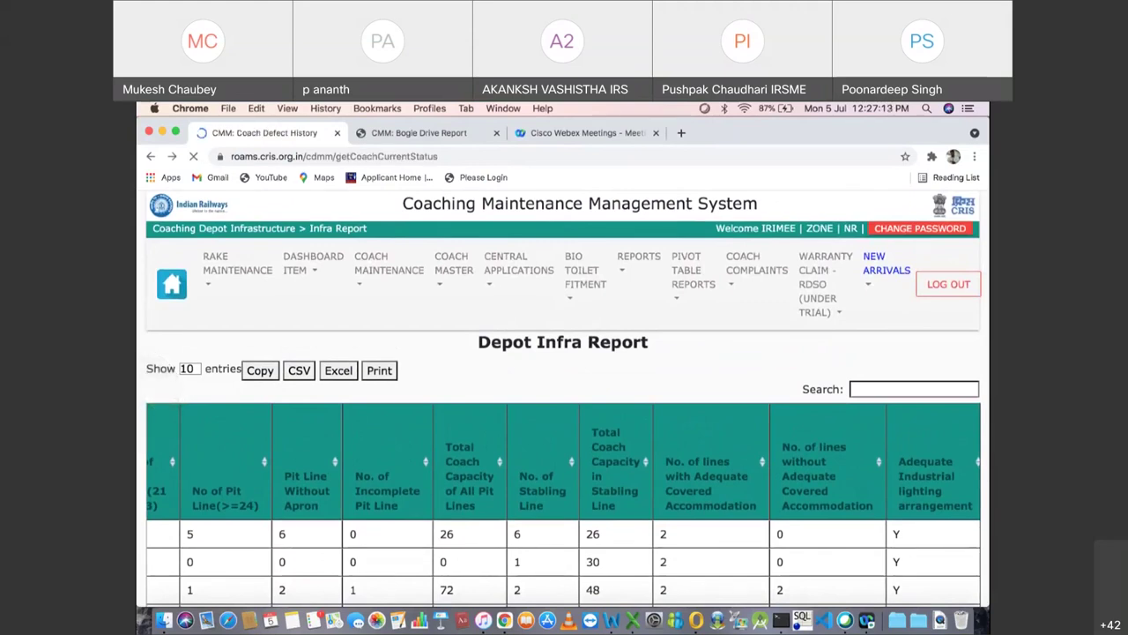
Step: Open the Daily Ineffective page and review the position entry form and the Current & Previous 5 Days Details table
{"action": "mouse_move", "coordinate": [518, 270]}
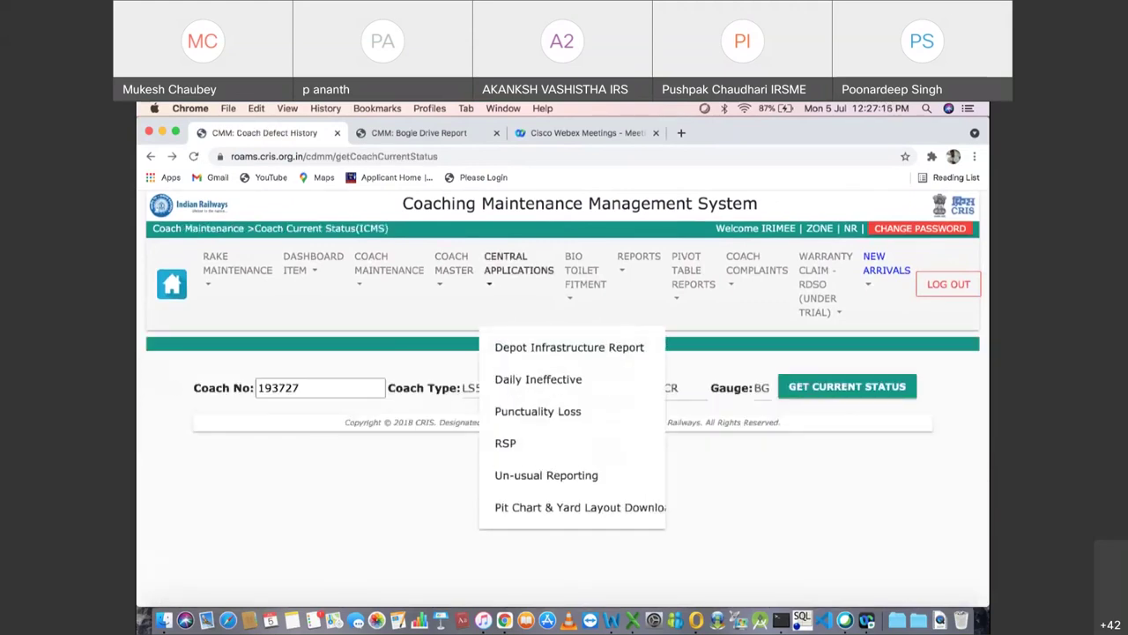
{"action": "left_click", "coordinate": [555, 344]}
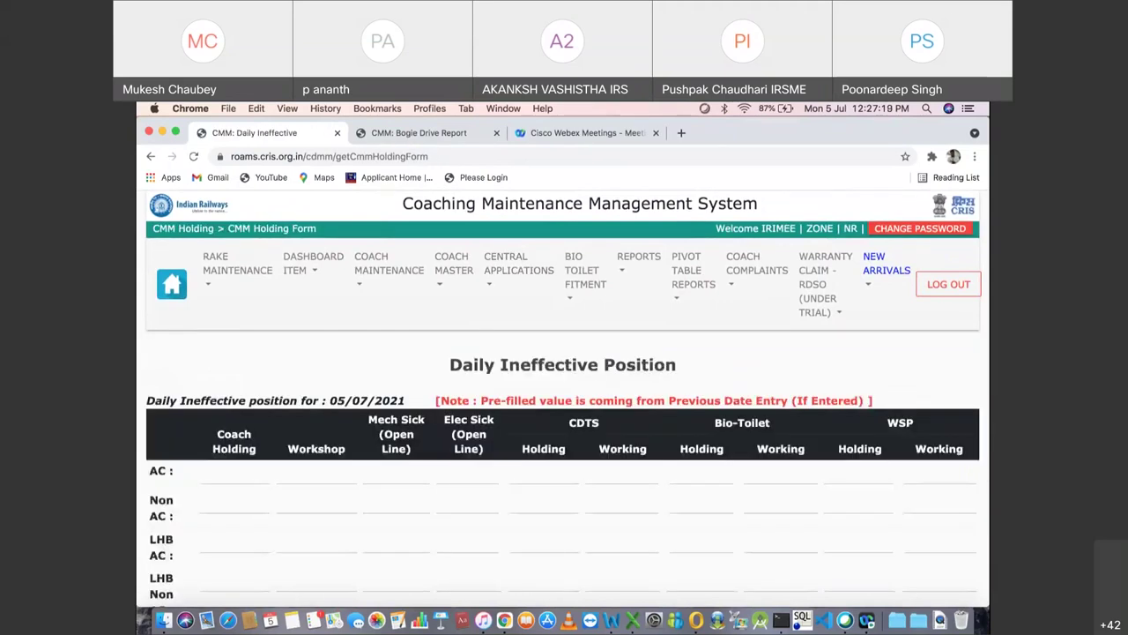
{"action": "scroll", "coordinate": [564, 396], "scroll_direction": "down", "scroll_amount": 10}
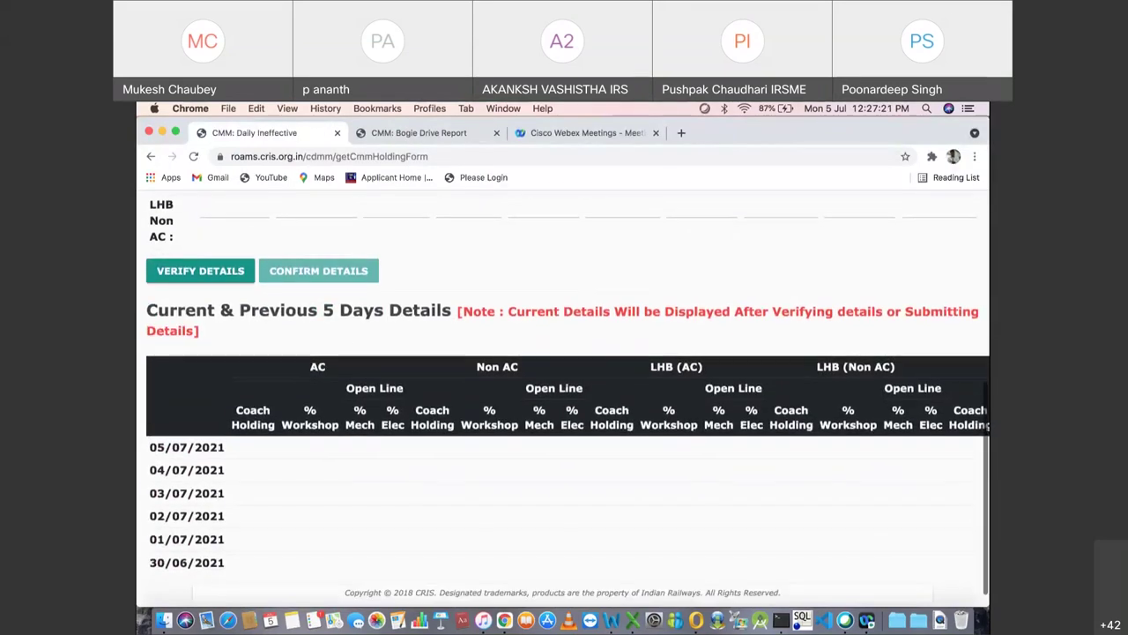
{"action": "scroll", "coordinate": [564, 396], "scroll_direction": "up", "scroll_amount": 10}
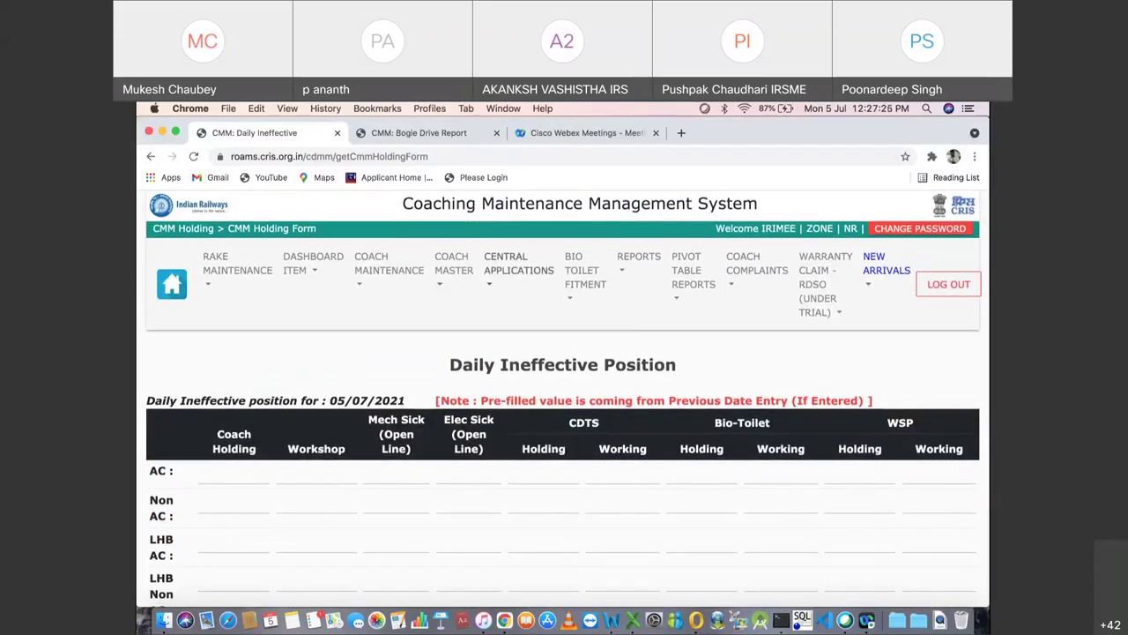
Step: Try to open the Punctuality Loss page and, after returning to the home page, the RSP page of the central applications
{"action": "left_click", "coordinate": [518, 263]}
{"action": "left_click", "coordinate": [536, 408]}
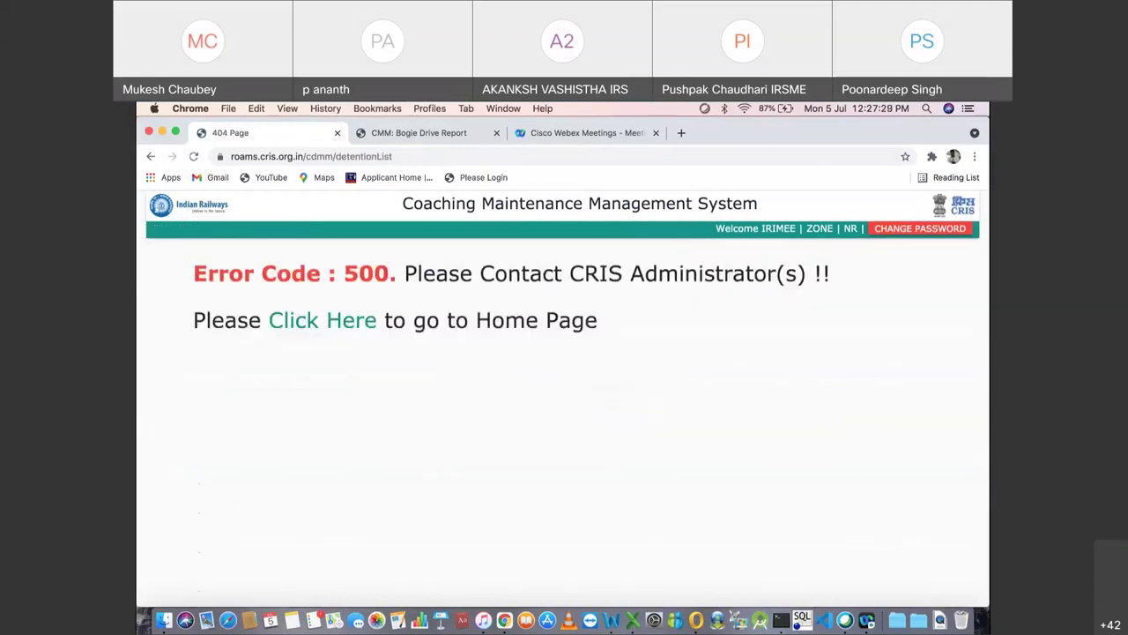
{"action": "left_click", "coordinate": [323, 320]}
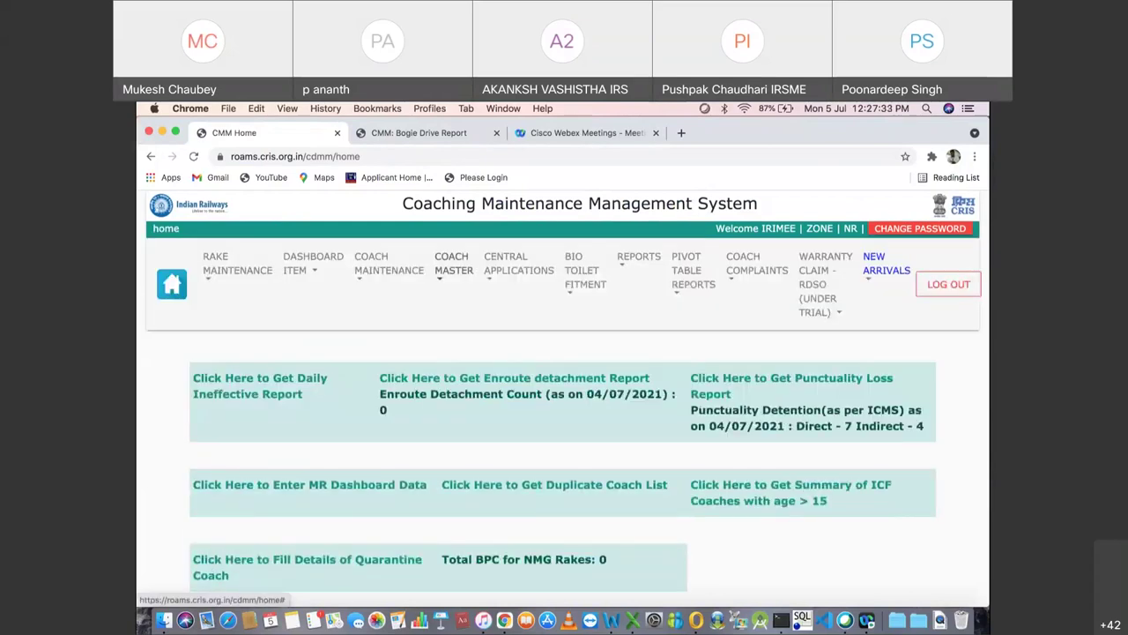
{"action": "mouse_move", "coordinate": [518, 263]}
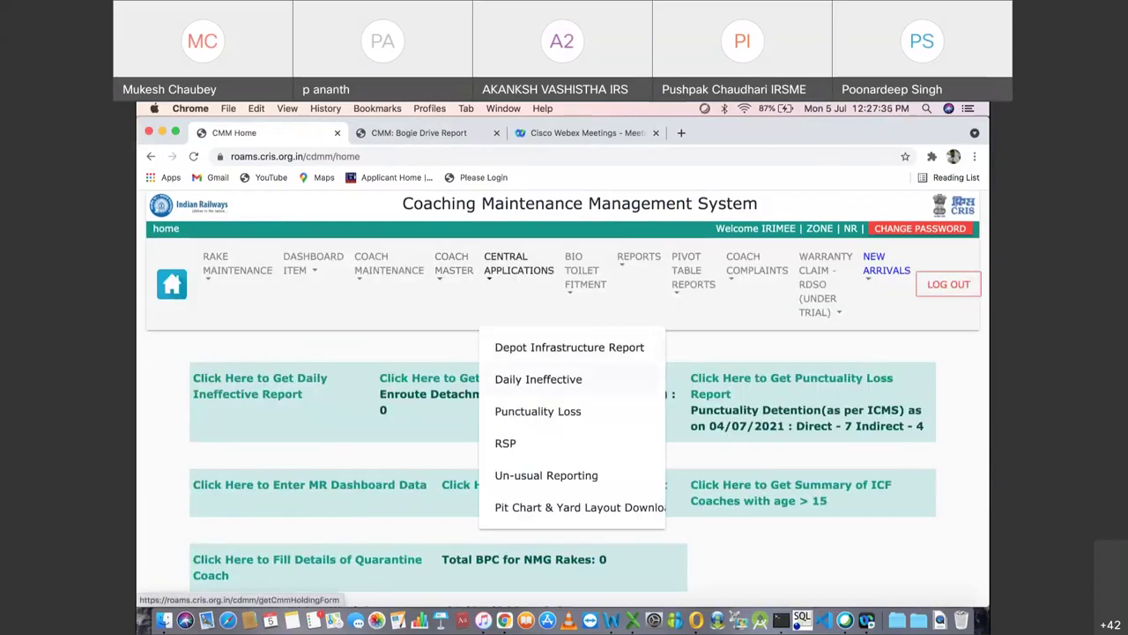
{"action": "left_click", "coordinate": [505, 443]}
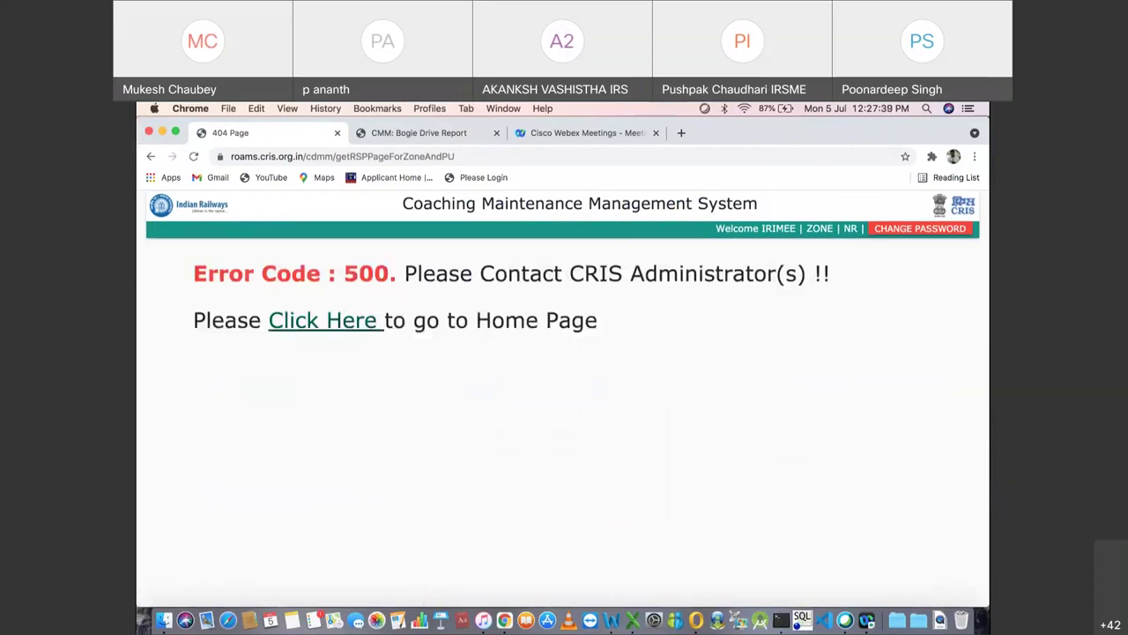
Step: Return to the home page, open the Un-usual Reporting page and review the Already Marked Unusual Cases table
{"action": "left_click", "coordinate": [322, 320]}
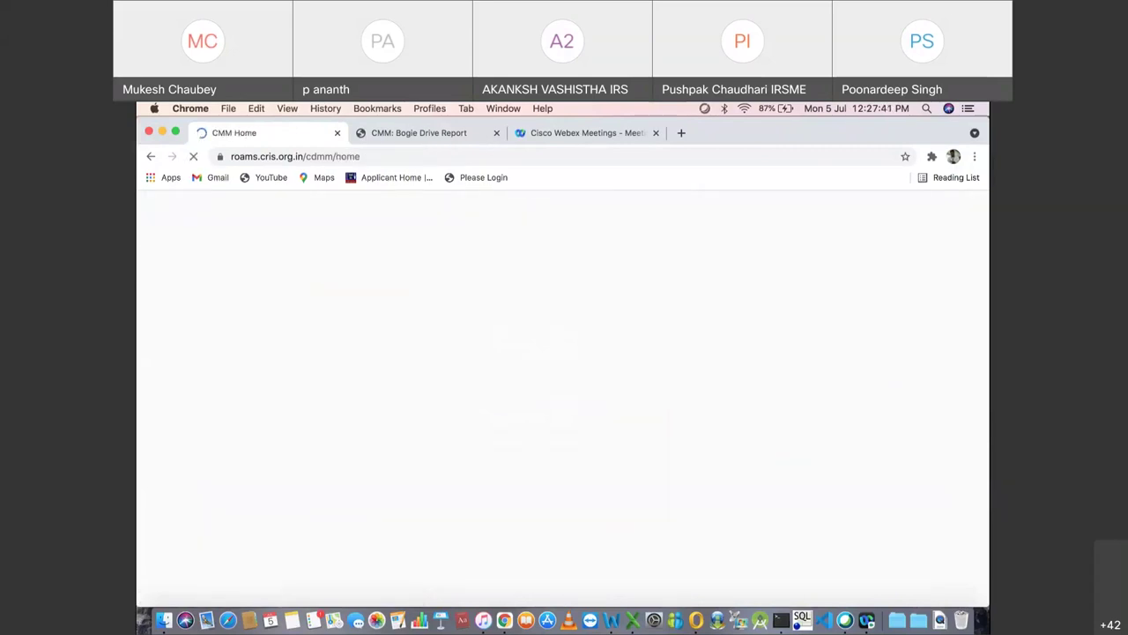
{"action": "mouse_move", "coordinate": [519, 270]}
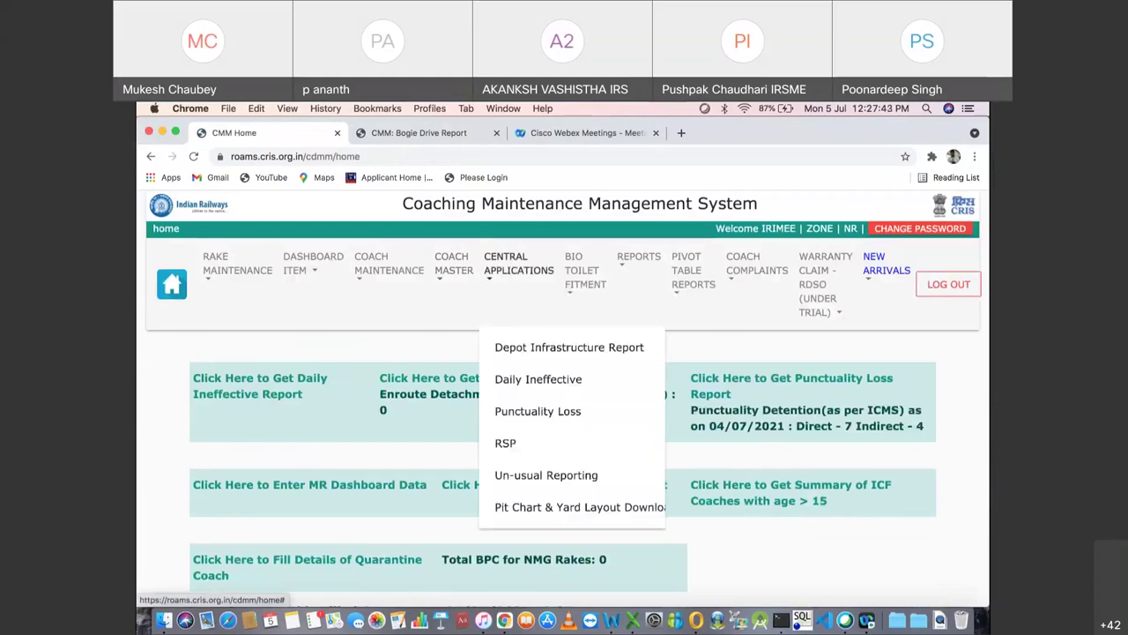
{"action": "scroll", "coordinate": [538, 343], "scroll_direction": "down", "scroll_amount": 1}
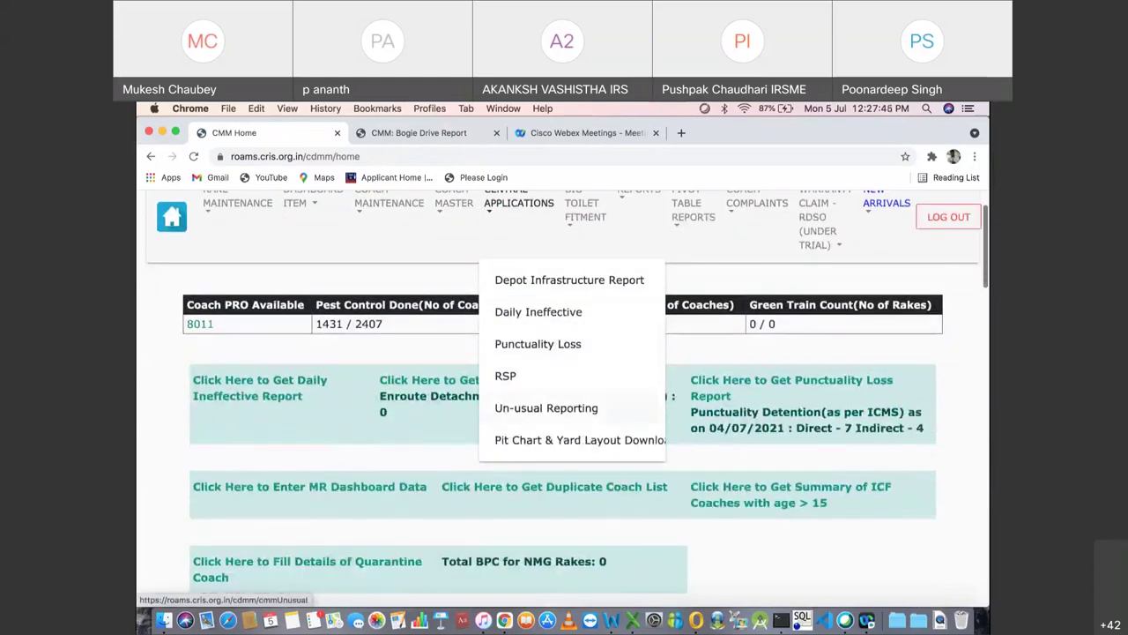
{"action": "left_click", "coordinate": [577, 408]}
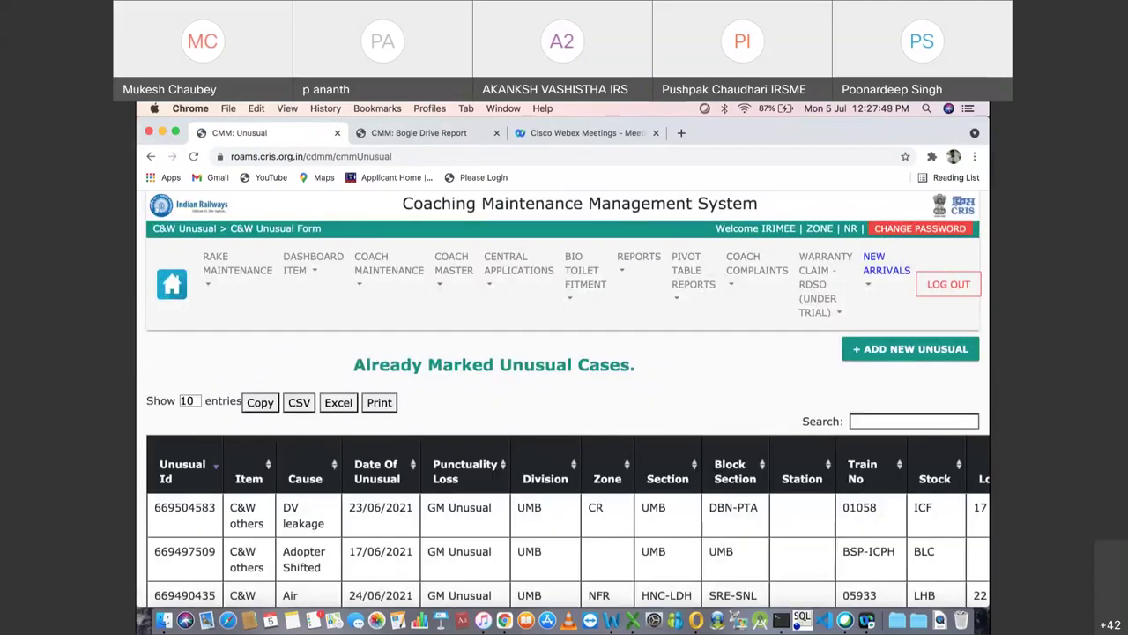
{"action": "scroll", "coordinate": [564, 397], "scroll_direction": "down", "scroll_amount": 5}
{"action": "scroll", "coordinate": [564, 397], "scroll_direction": "up", "scroll_amount": 3}
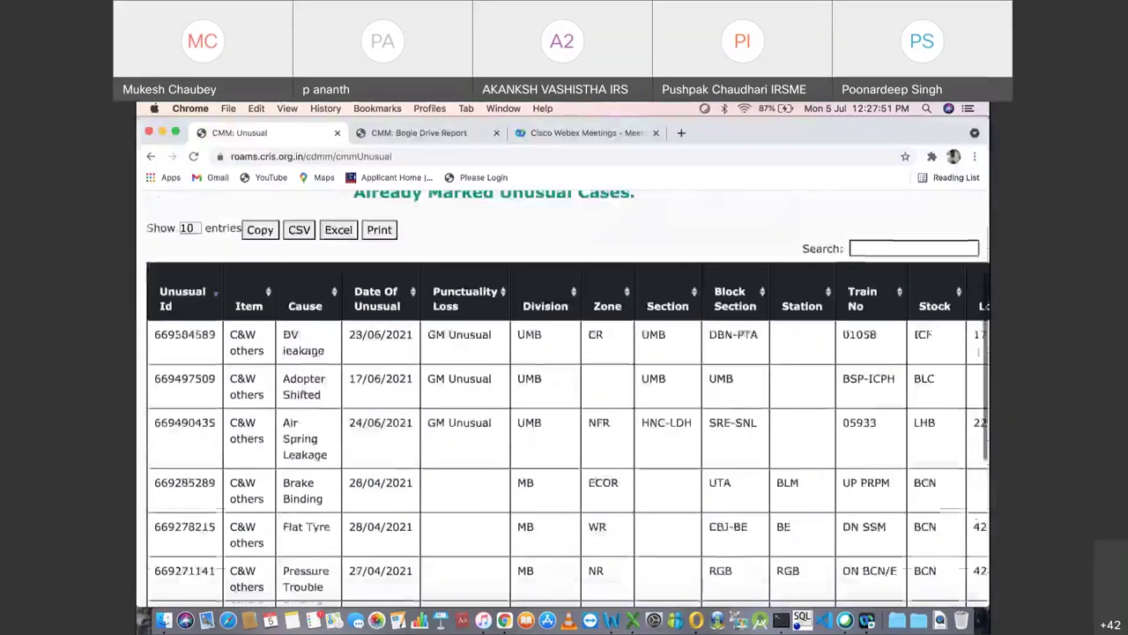
{"action": "scroll", "coordinate": [565, 396], "scroll_direction": "up", "scroll_amount": 3}
{"action": "scroll", "coordinate": [564, 396], "scroll_direction": "down", "scroll_amount": 2}
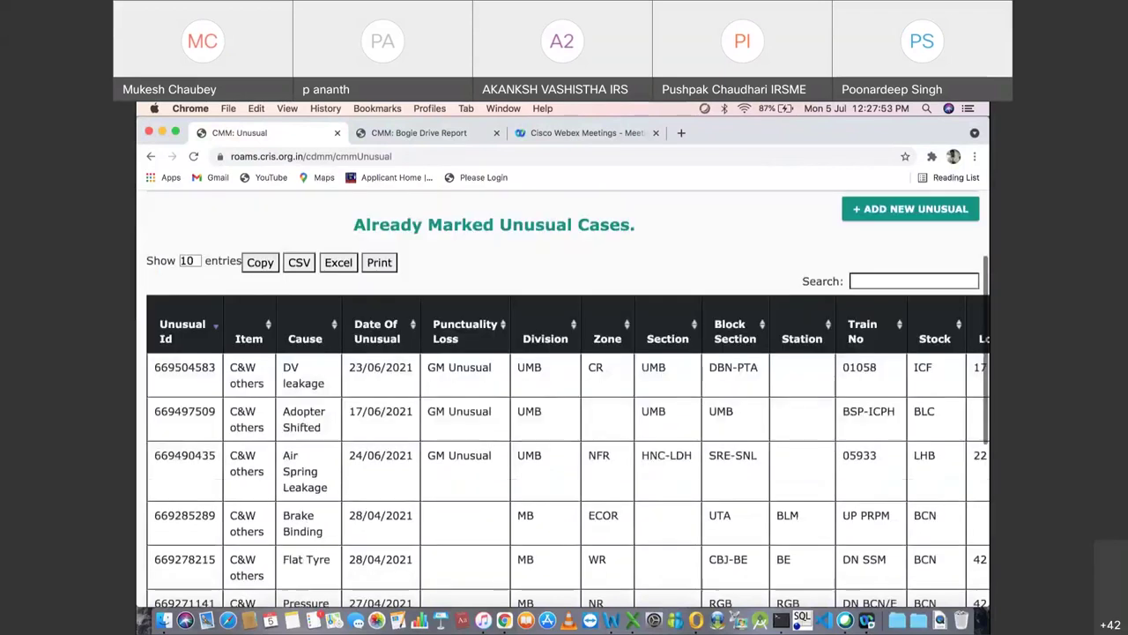
{"action": "scroll", "coordinate": [564, 397], "scroll_direction": "up", "scroll_amount": 3}
{"action": "scroll", "coordinate": [518, 255], "scroll_direction": "up", "scroll_amount": 1}
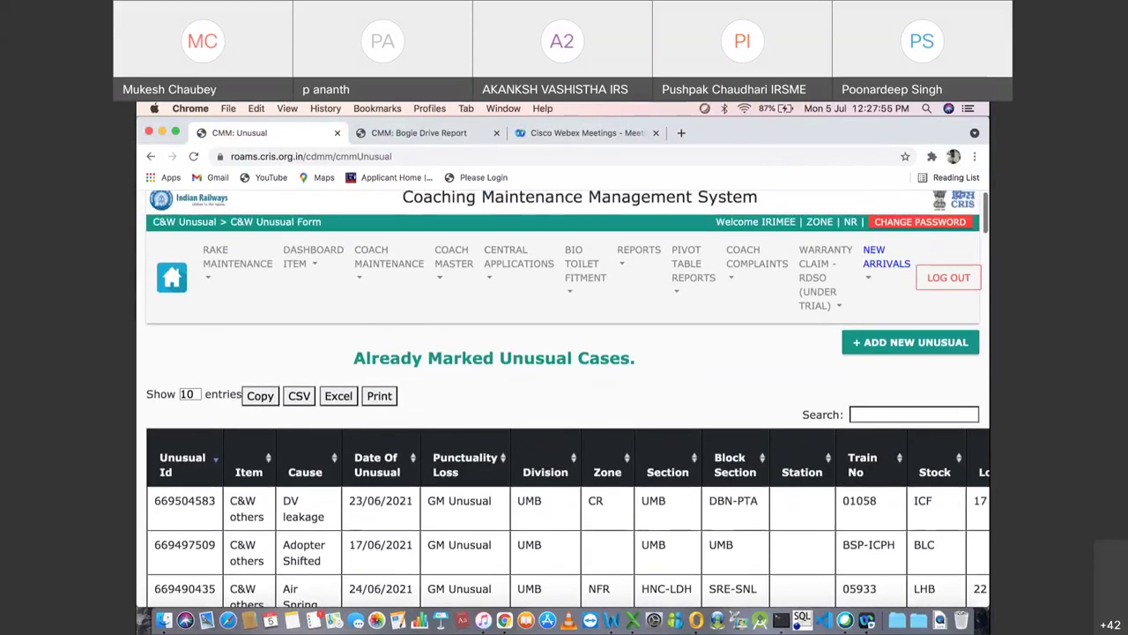
Step: Open the Pit Chart & Yard Layout Download page and examine which depots have a pit chart and yard layout to download
{"action": "left_click", "coordinate": [518, 256]}
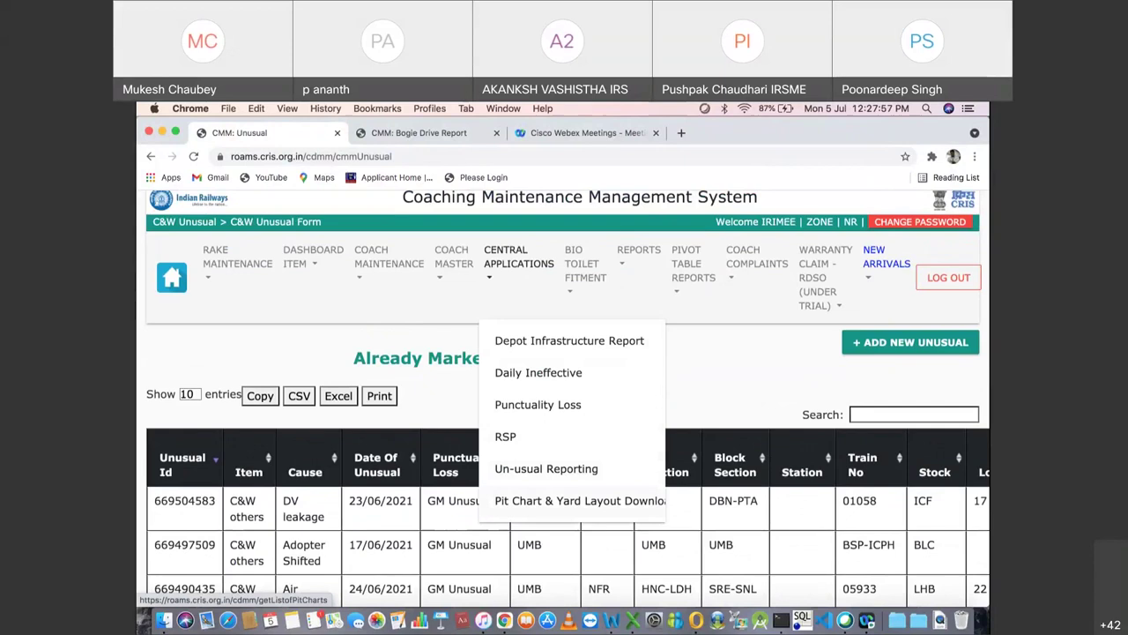
{"action": "left_click", "coordinate": [564, 500]}
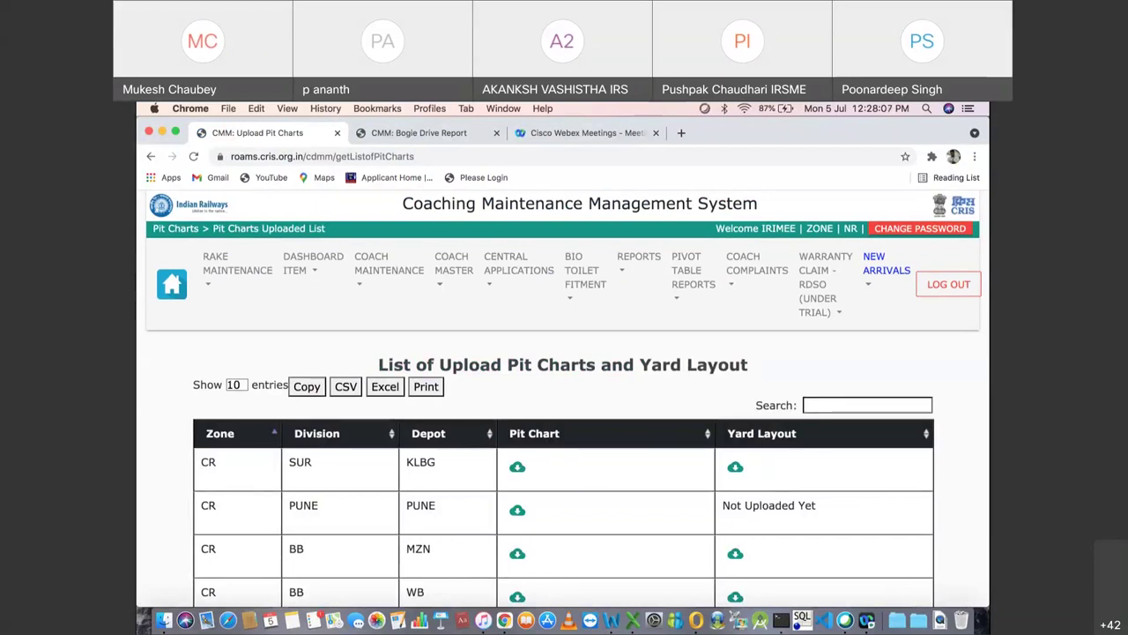
{"action": "left_click", "coordinate": [518, 270]}
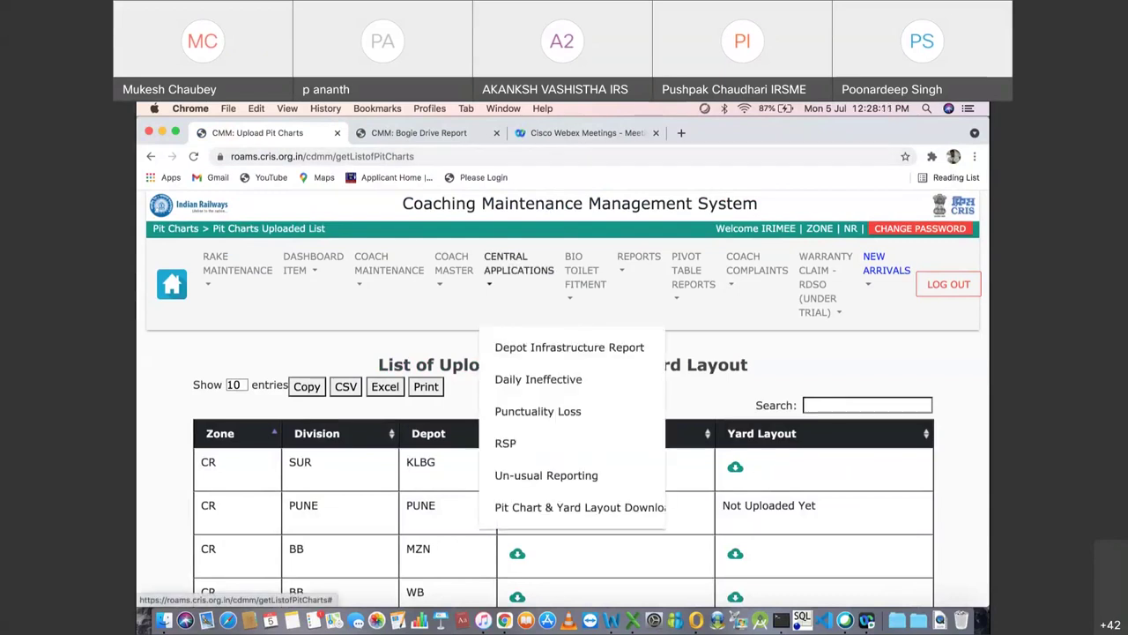
{"action": "scroll", "coordinate": [567, 398], "scroll_direction": "down", "scroll_amount": 3}
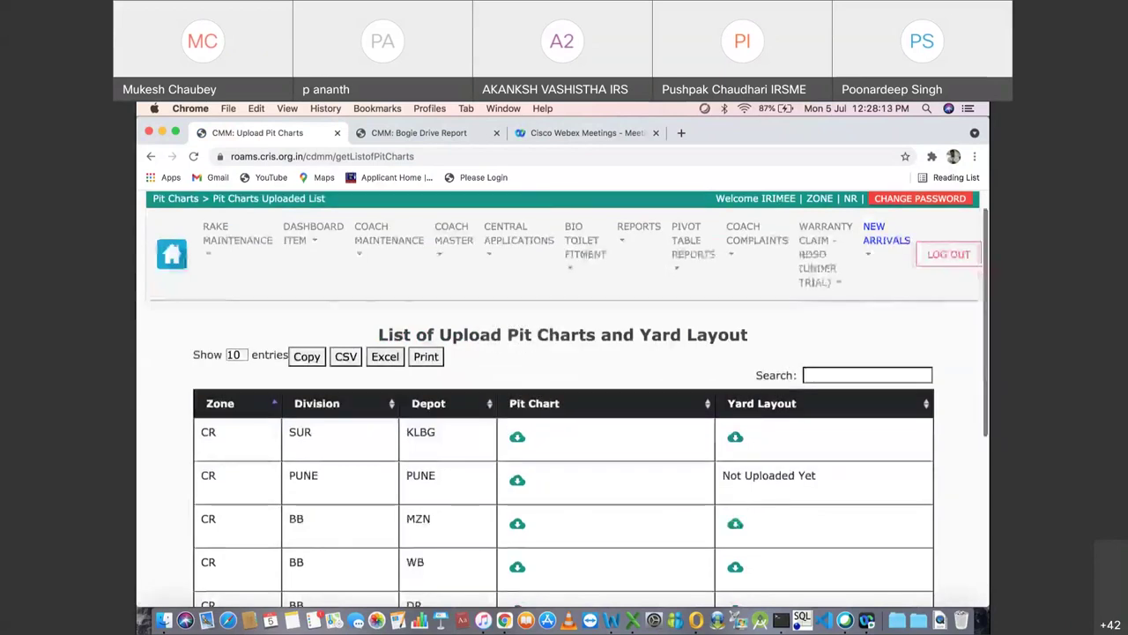
{"action": "scroll", "coordinate": [564, 397], "scroll_direction": "down", "scroll_amount": 1}
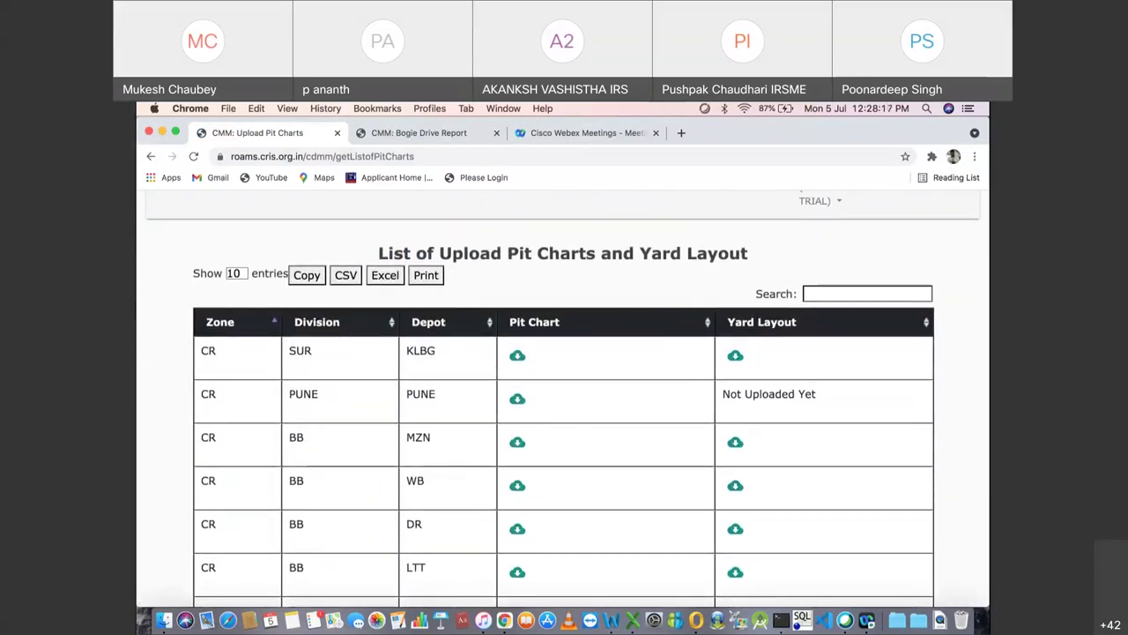
{"action": "scroll", "coordinate": [564, 397], "scroll_direction": "down", "scroll_amount": 2}
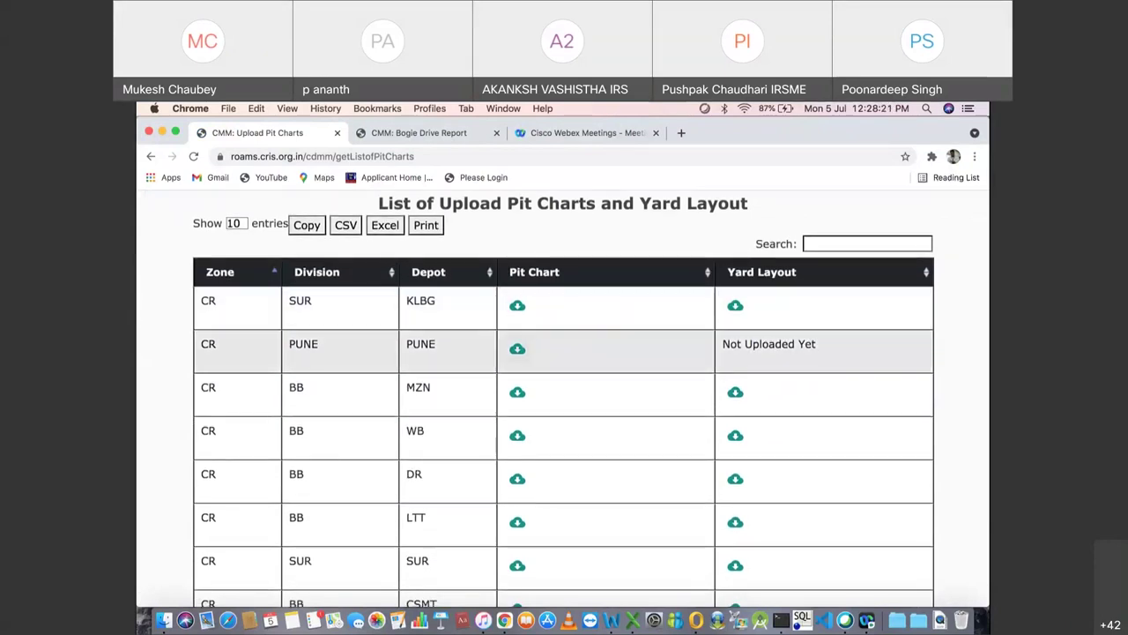
{"action": "scroll", "coordinate": [564, 397], "scroll_direction": "down", "scroll_amount": 5}
{"action": "scroll", "coordinate": [564, 441], "scroll_direction": "up", "scroll_amount": 3}
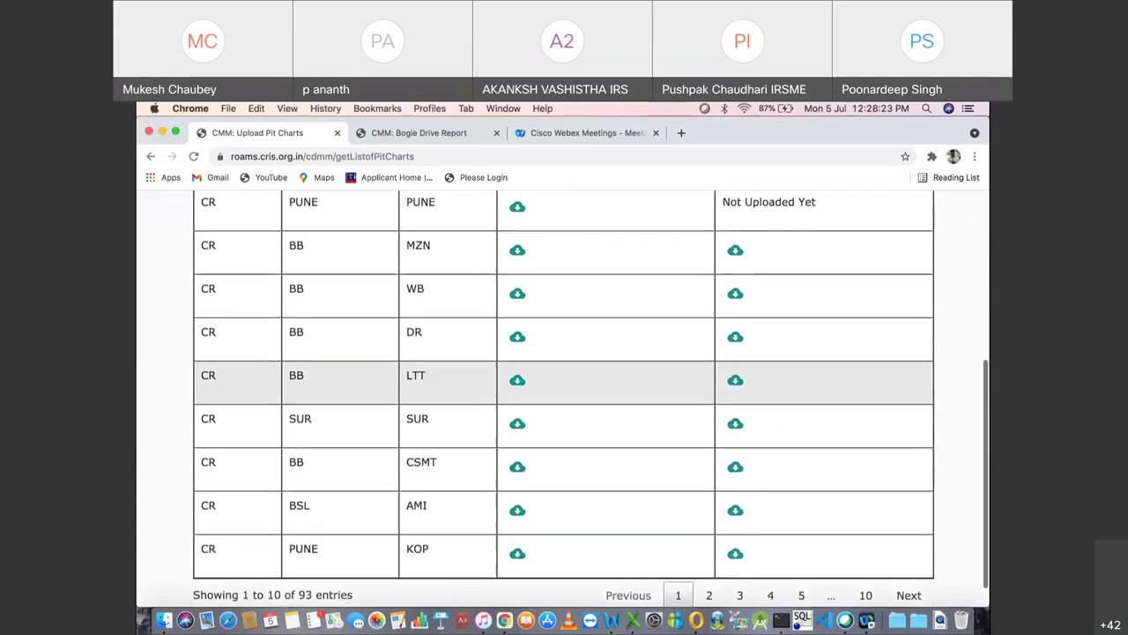
{"action": "scroll", "coordinate": [564, 396], "scroll_direction": "up", "scroll_amount": 2}
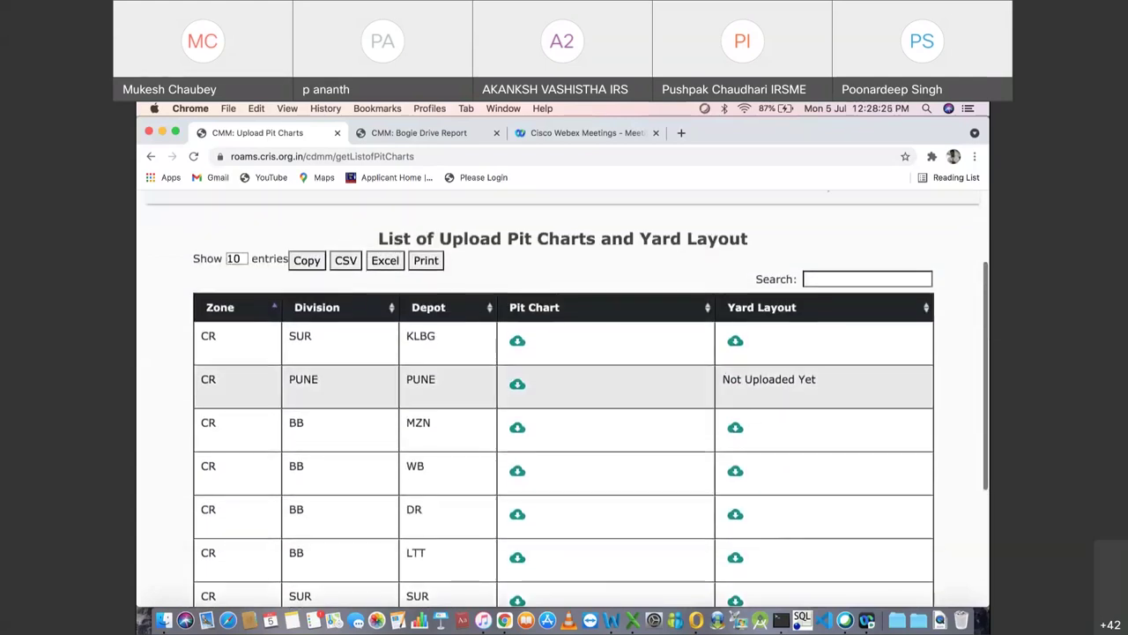
{"action": "scroll", "coordinate": [564, 393], "scroll_direction": "up", "scroll_amount": 1}
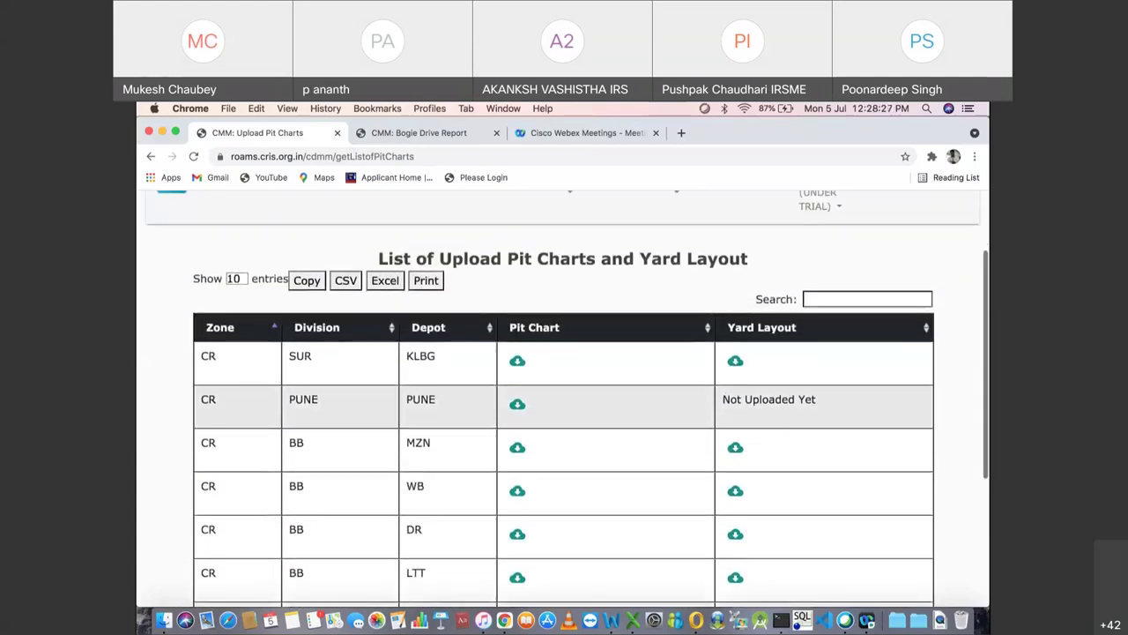
{"action": "scroll", "coordinate": [564, 393], "scroll_direction": "down", "scroll_amount": 1}
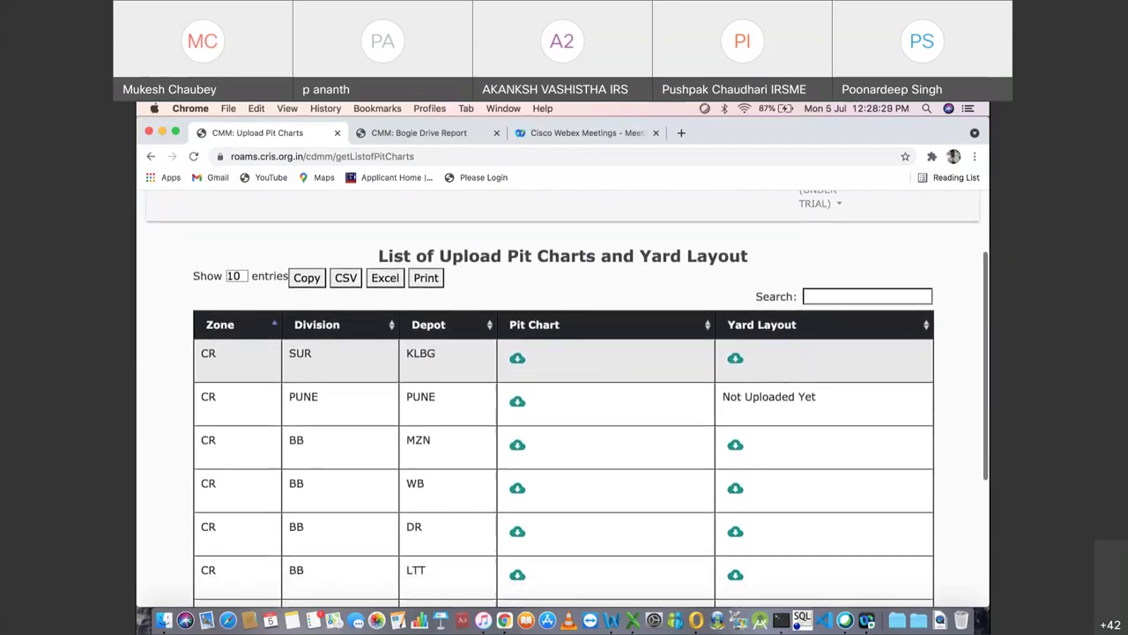
{"action": "scroll", "coordinate": [564, 397], "scroll_direction": "up", "scroll_amount": 1}
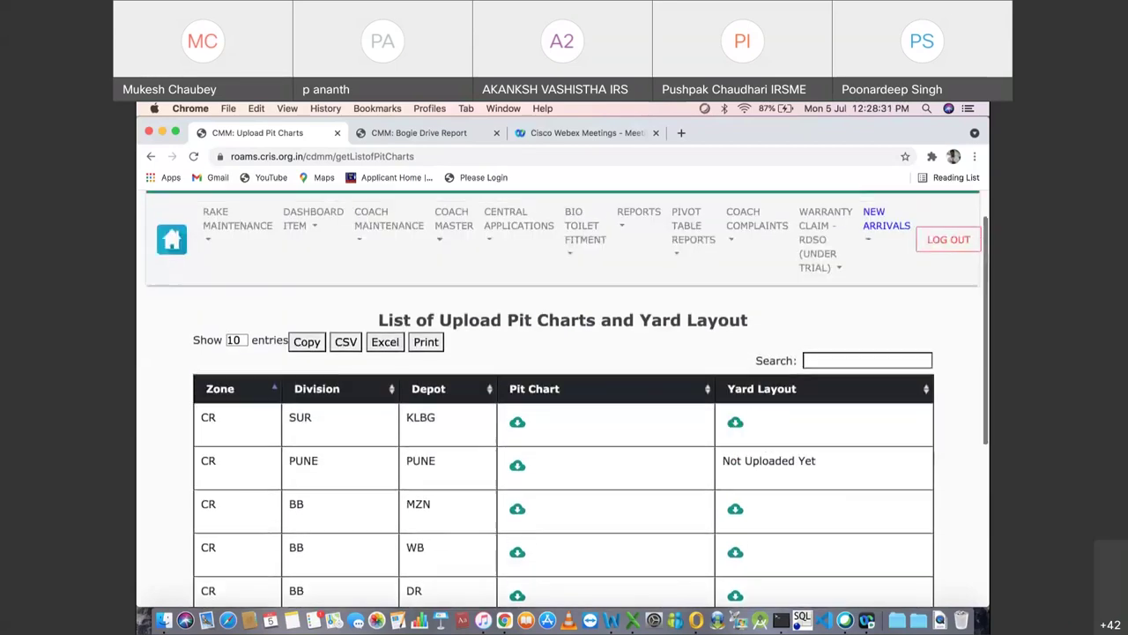
{"action": "scroll", "coordinate": [564, 397], "scroll_direction": "down", "scroll_amount": 2}
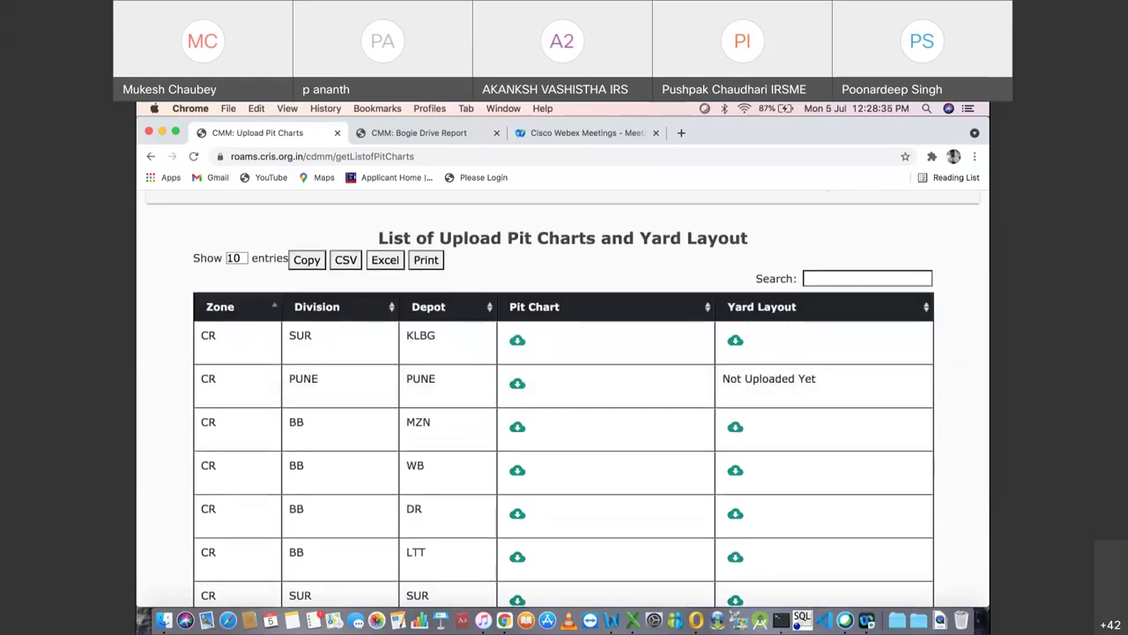
{"action": "scroll", "coordinate": [564, 397], "scroll_direction": "down", "scroll_amount": 2}
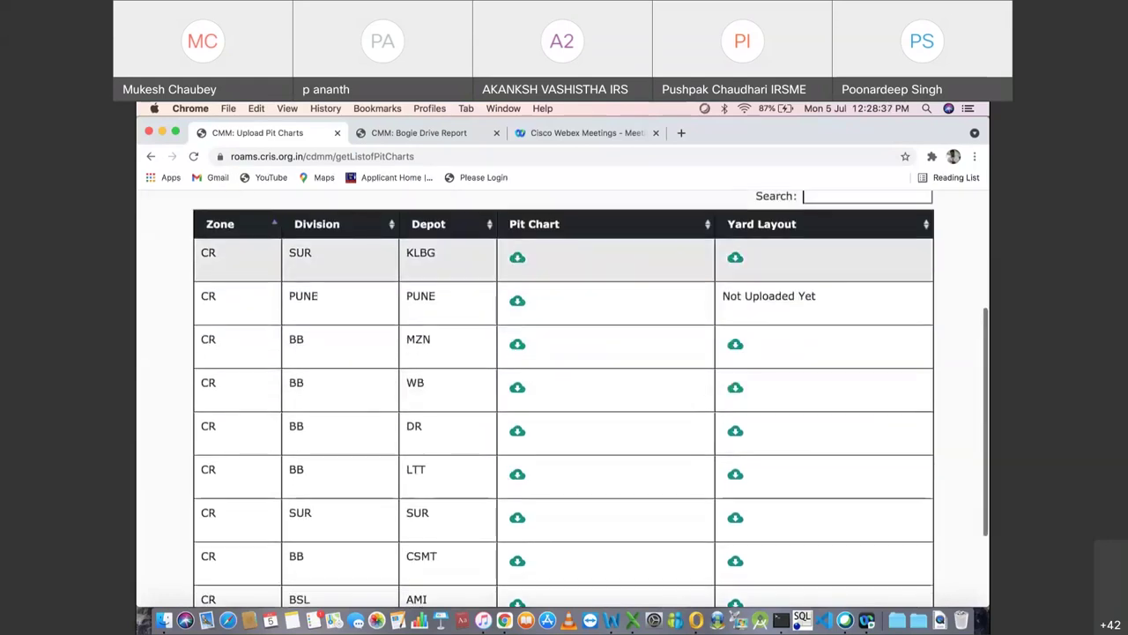
{"action": "scroll", "coordinate": [564, 352], "scroll_direction": "up", "scroll_amount": 5}
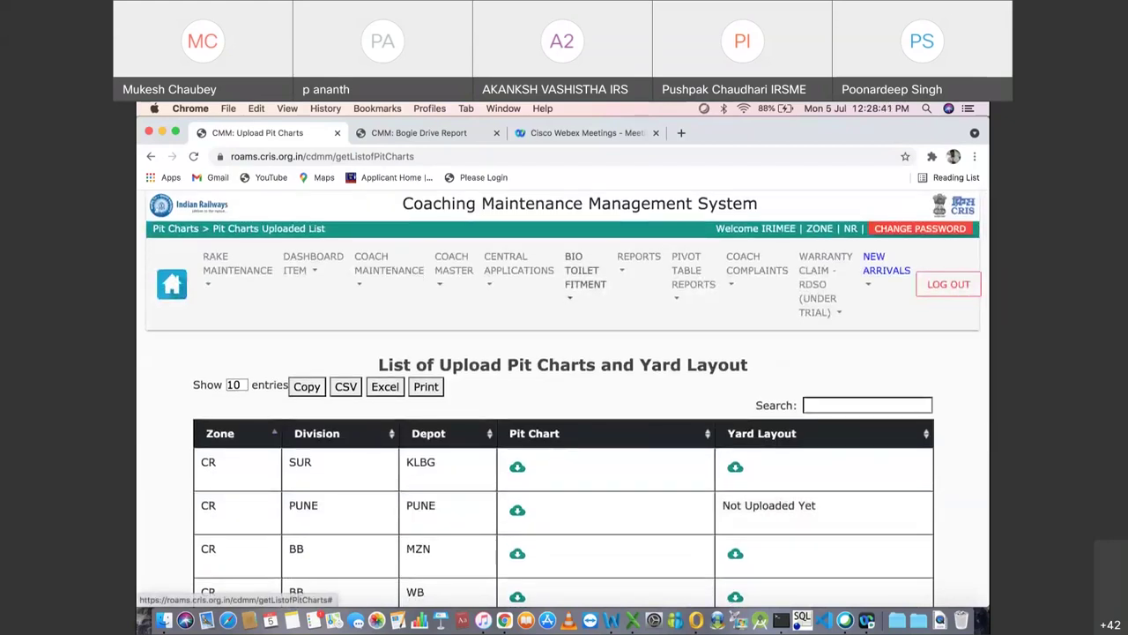
Step: Open the Bio Toilet Fitment Form, review the coaches' fitment status and select Partial for SWR coach 104113
{"action": "left_click", "coordinate": [585, 269]}
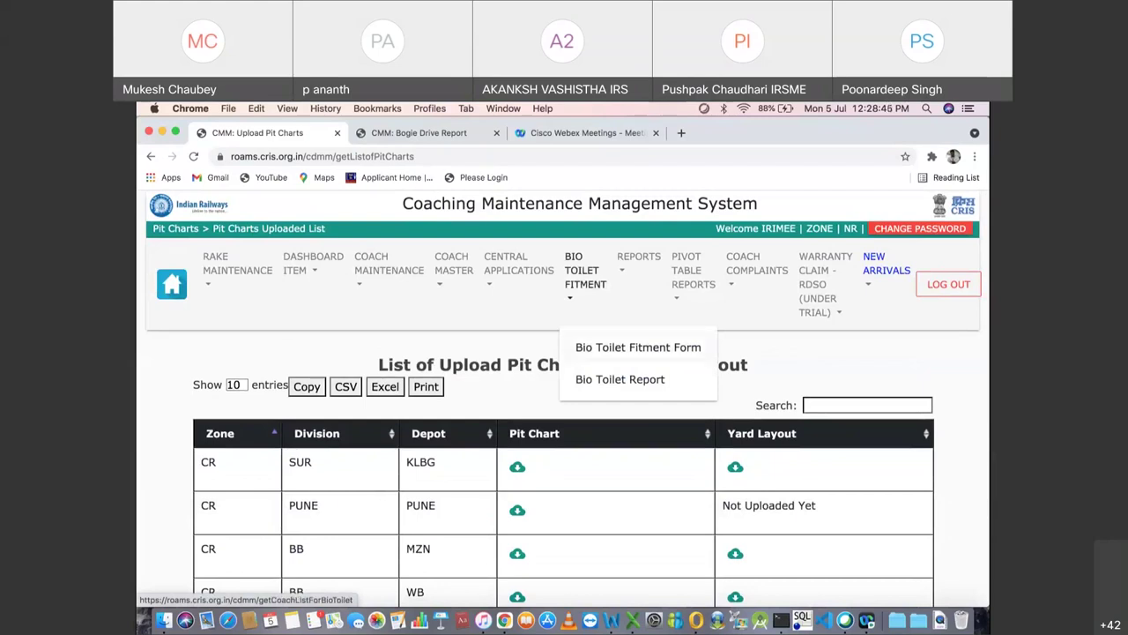
{"action": "left_click", "coordinate": [638, 347]}
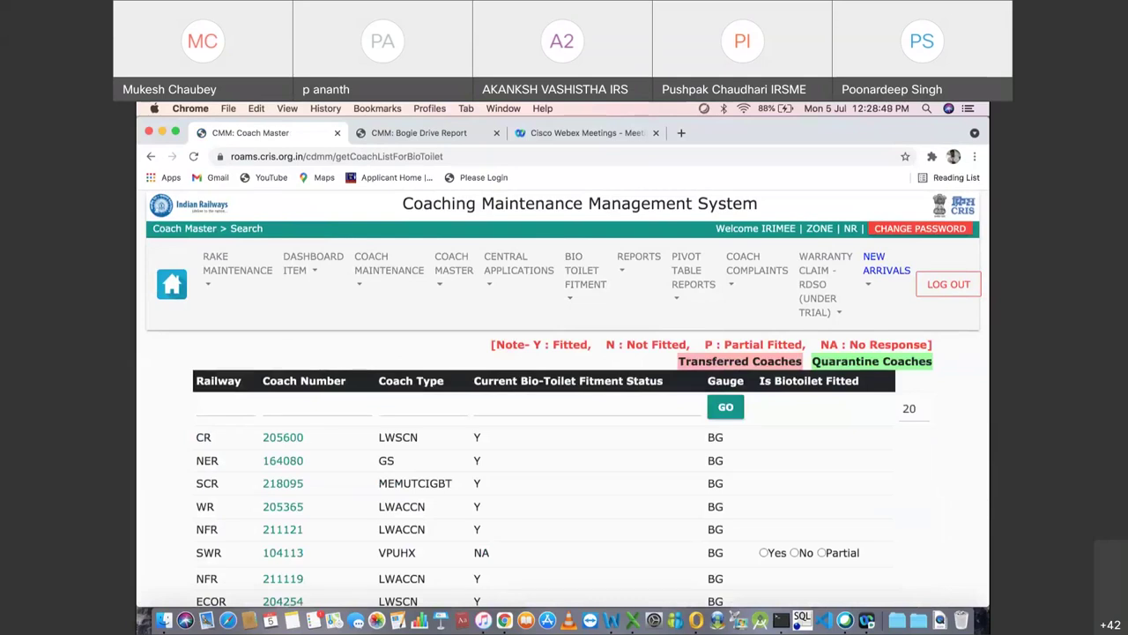
{"action": "scroll", "coordinate": [565, 396], "scroll_direction": "down", "scroll_amount": 3}
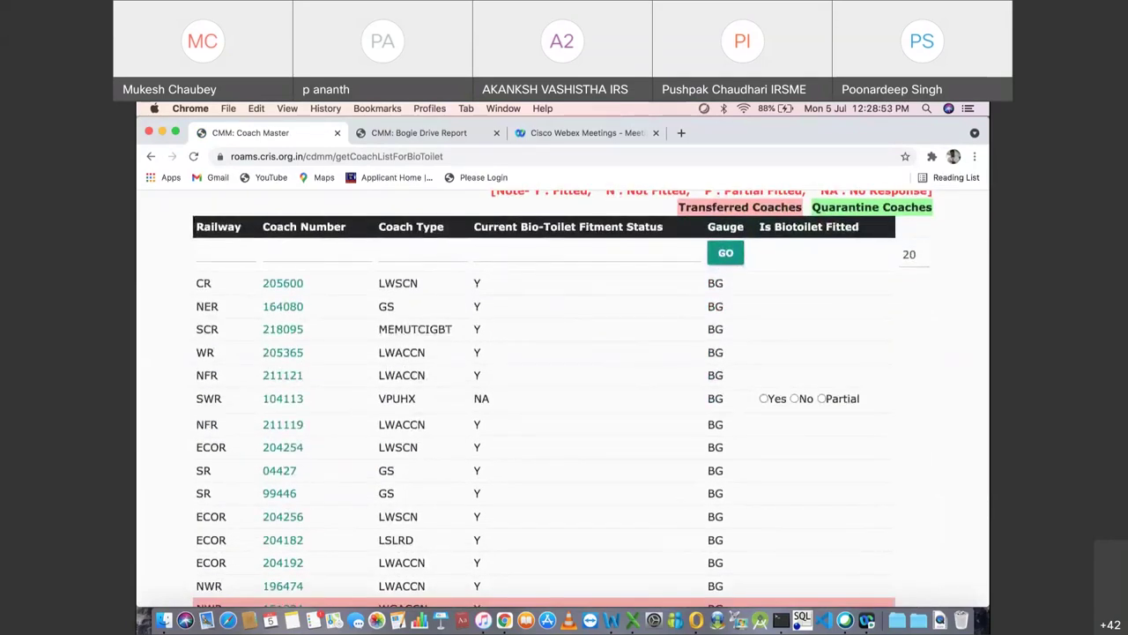
{"action": "scroll", "coordinate": [564, 397], "scroll_direction": "down", "scroll_amount": 1}
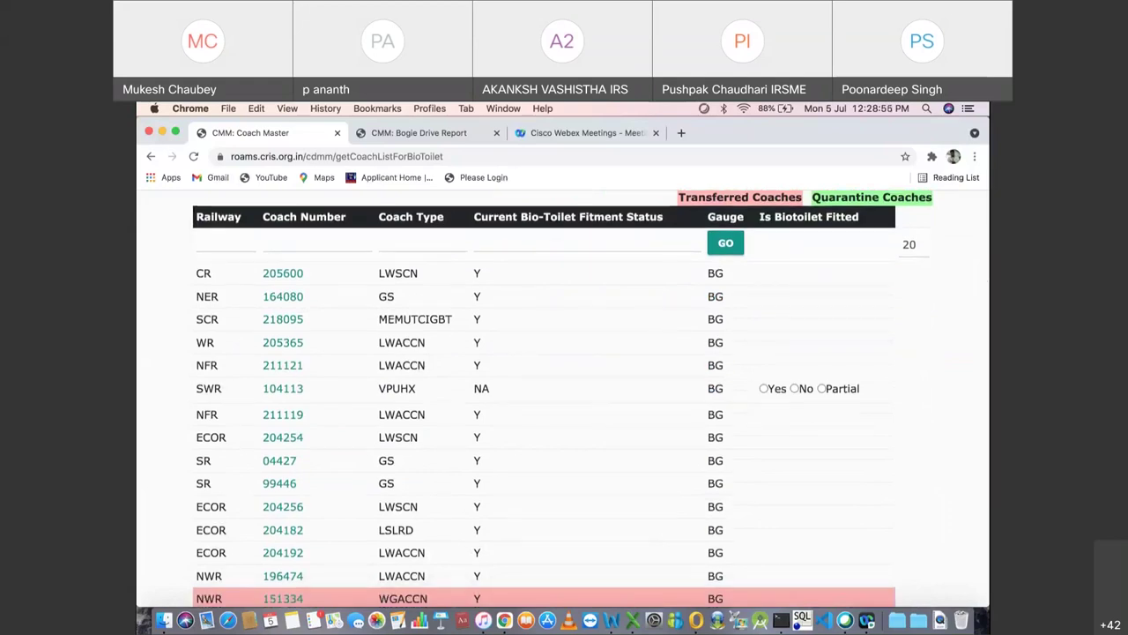
{"action": "scroll", "coordinate": [564, 397], "scroll_direction": "up", "scroll_amount": 1}
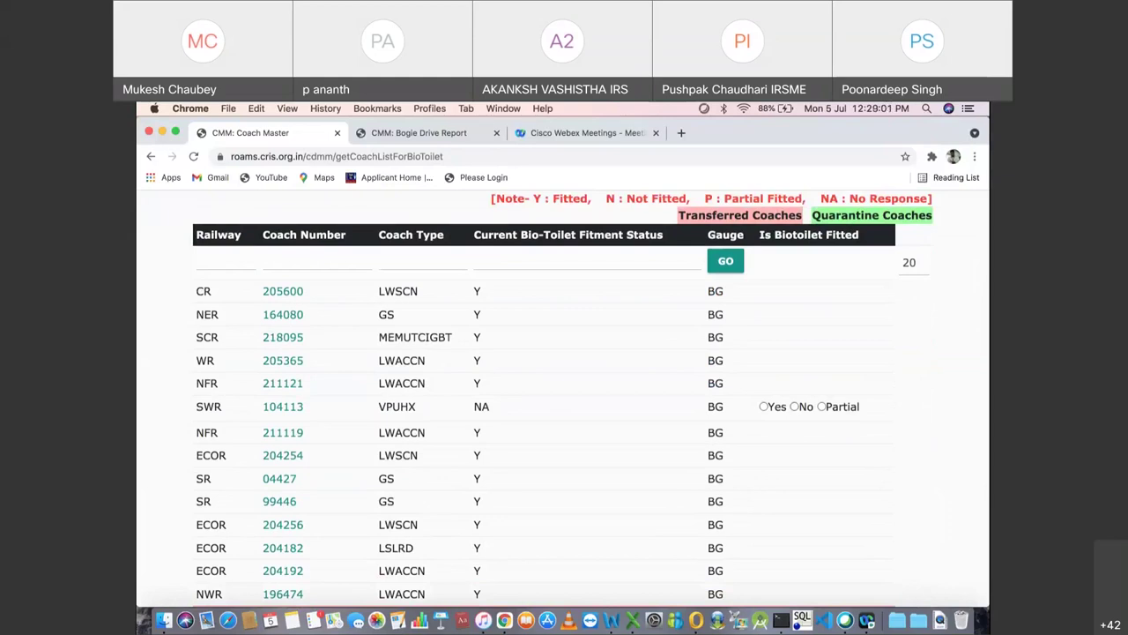
{"action": "scroll", "coordinate": [564, 397], "scroll_direction": "up", "scroll_amount": 2}
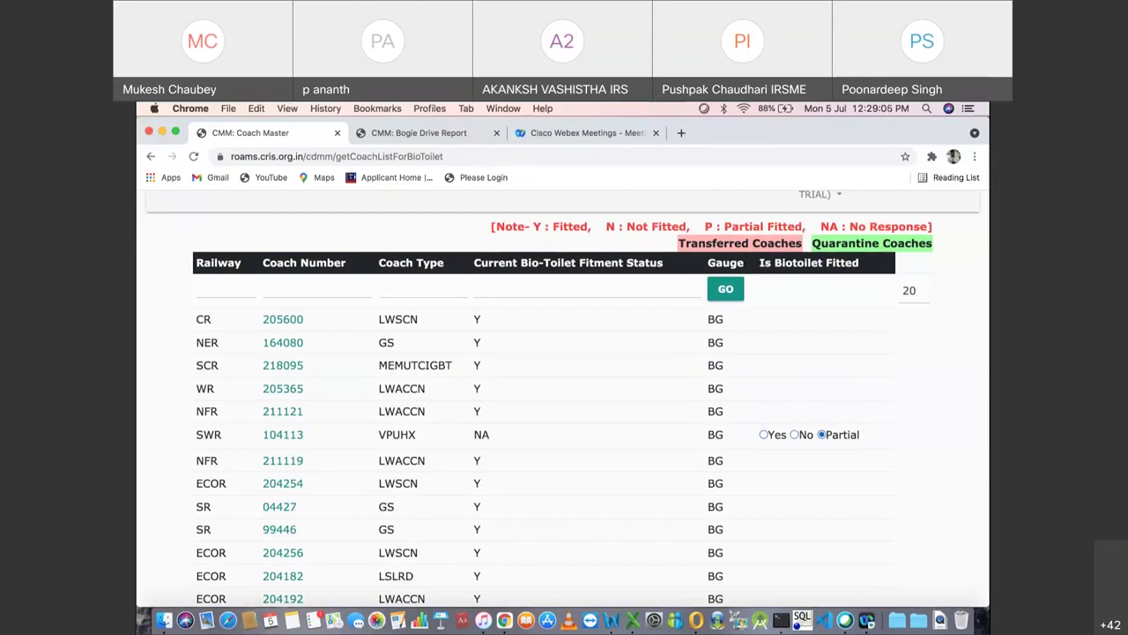
{"action": "scroll", "coordinate": [564, 396], "scroll_direction": "up", "scroll_amount": 3}
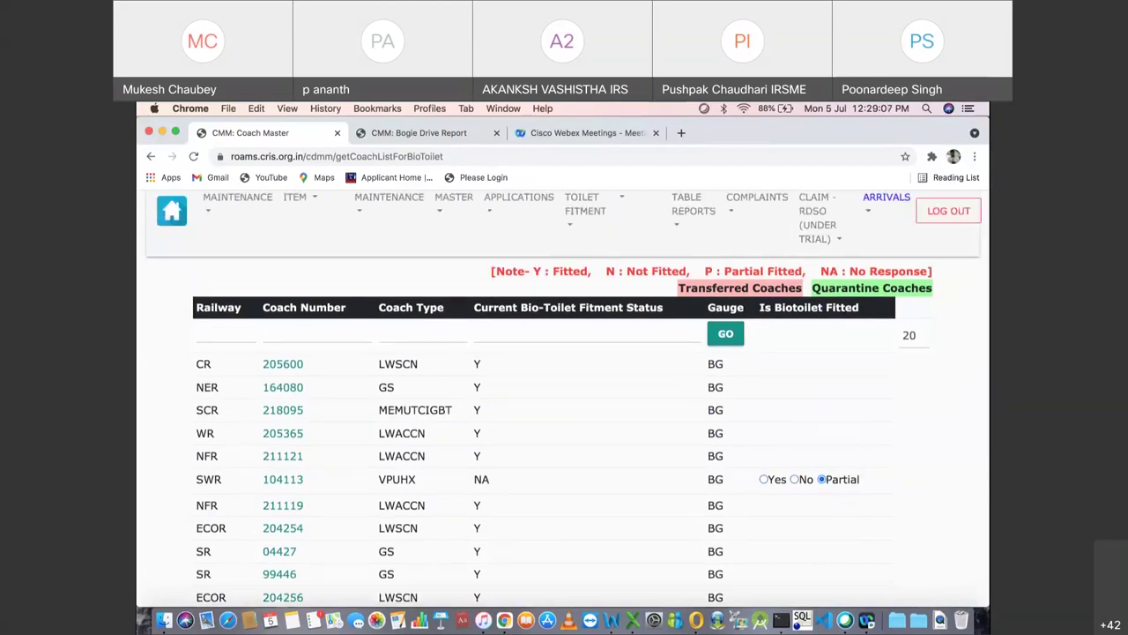
{"action": "scroll", "coordinate": [564, 397], "scroll_direction": "down", "scroll_amount": 6}
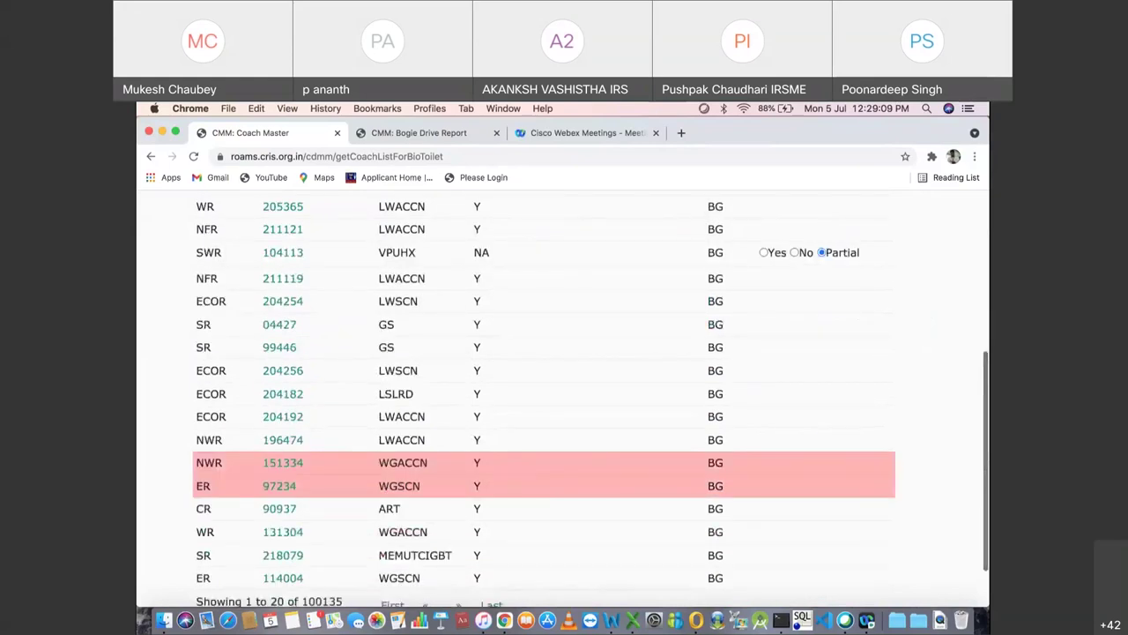
{"action": "scroll", "coordinate": [564, 397], "scroll_direction": "up", "scroll_amount": 10}
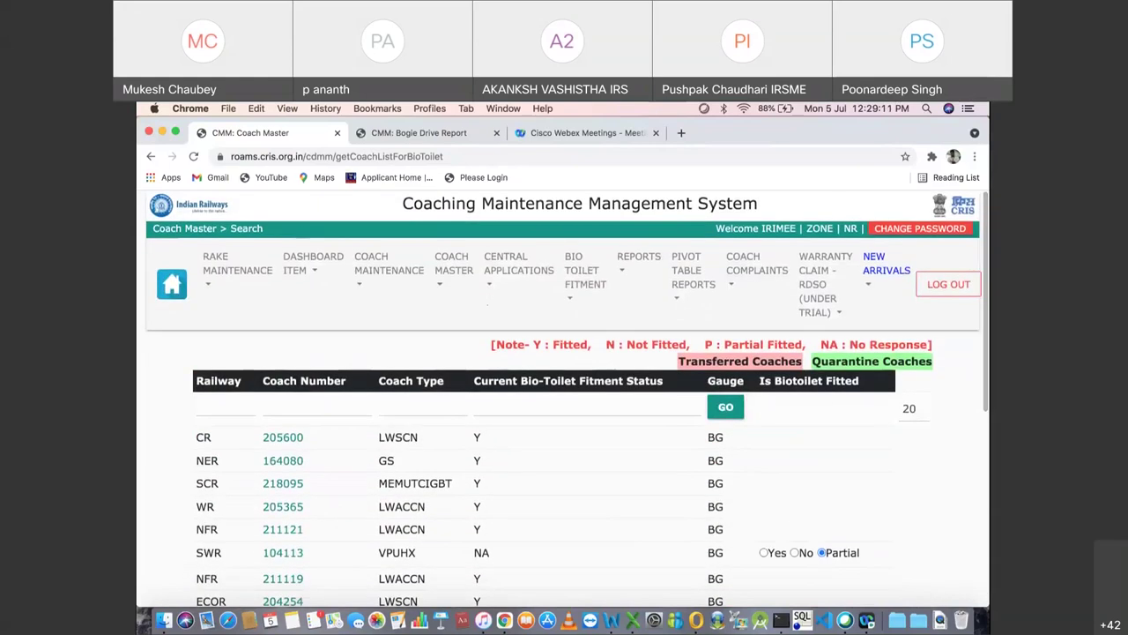
Step: Open the Bio Toilet Report and examine the zone-wise coach counts in the Bio-Toilet Summary Report
{"action": "mouse_move", "coordinate": [585, 269]}
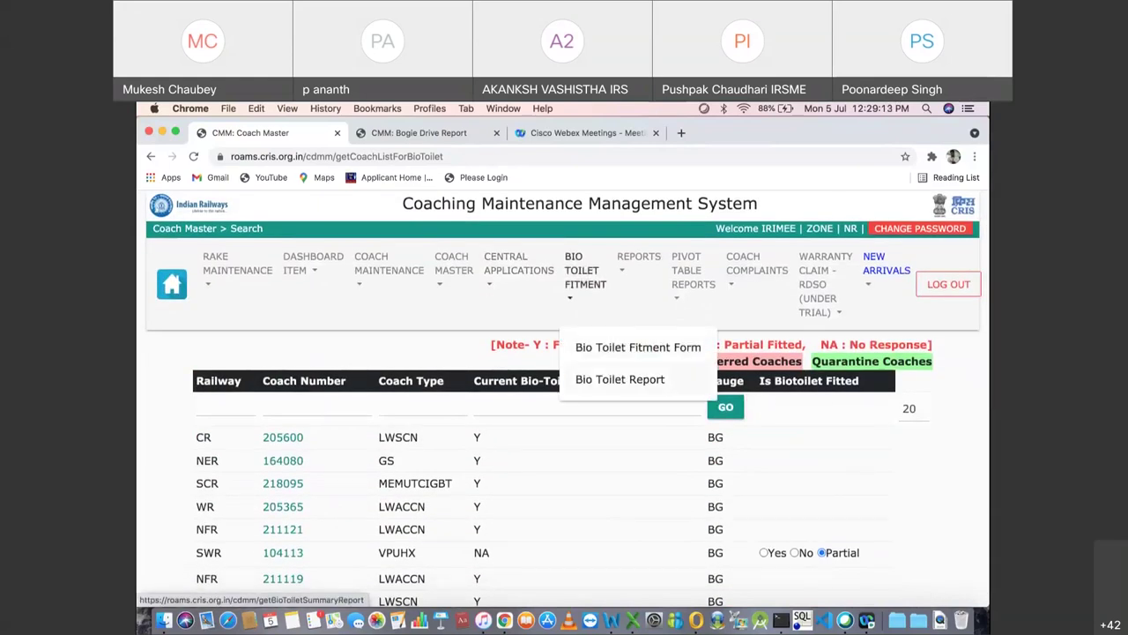
{"action": "left_click", "coordinate": [620, 378]}
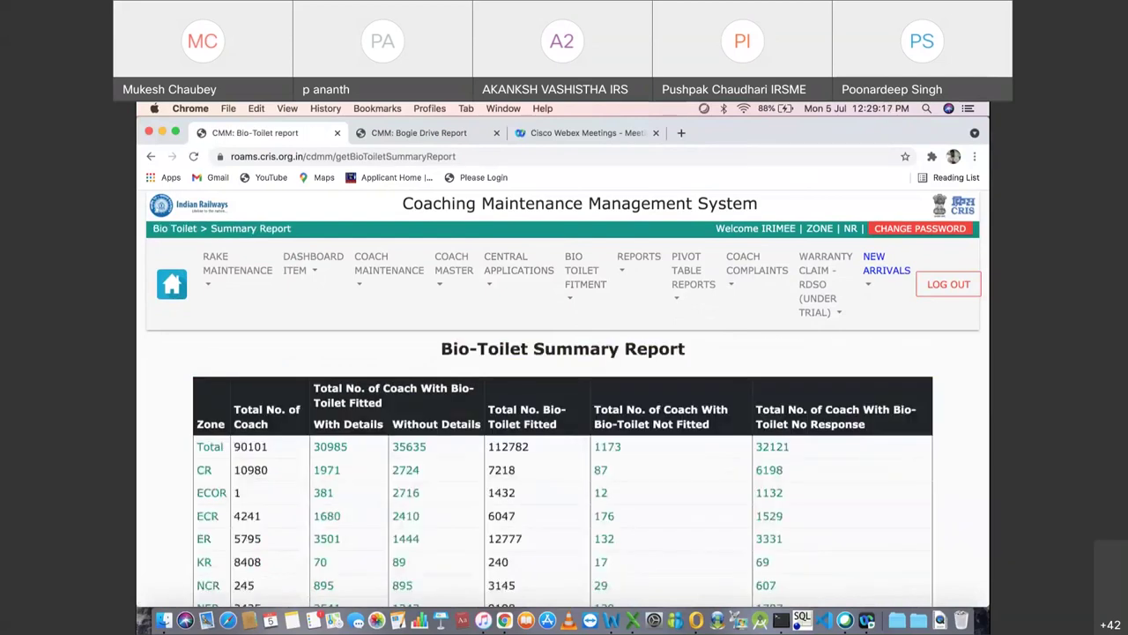
{"action": "scroll", "coordinate": [564, 397], "scroll_direction": "down", "scroll_amount": 3}
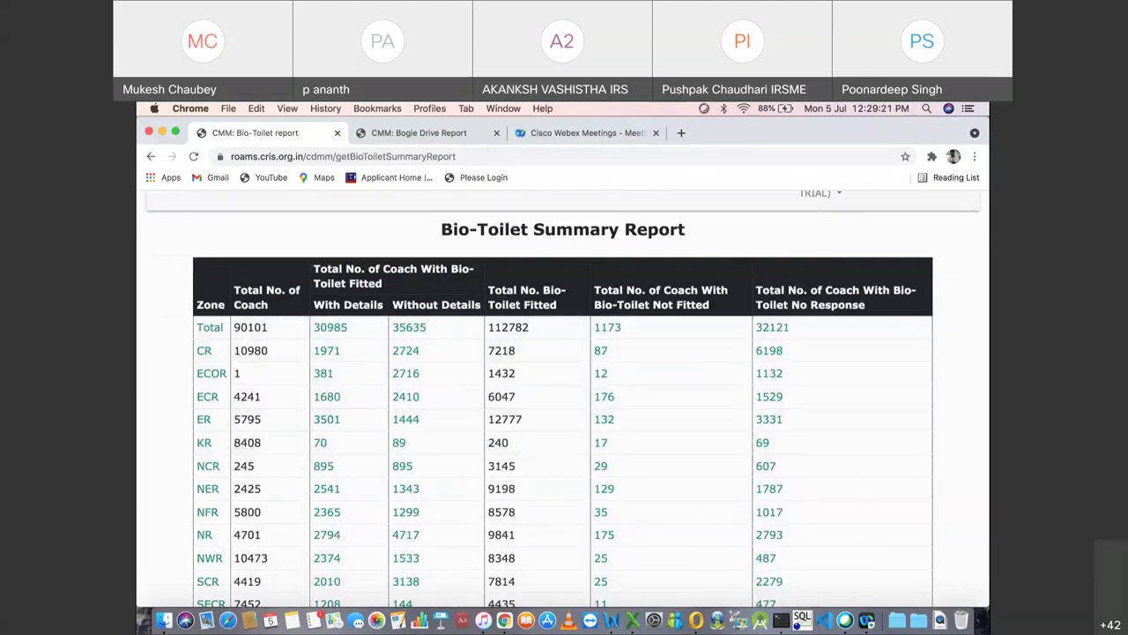
{"action": "scroll", "coordinate": [565, 423], "scroll_direction": "down", "scroll_amount": 2}
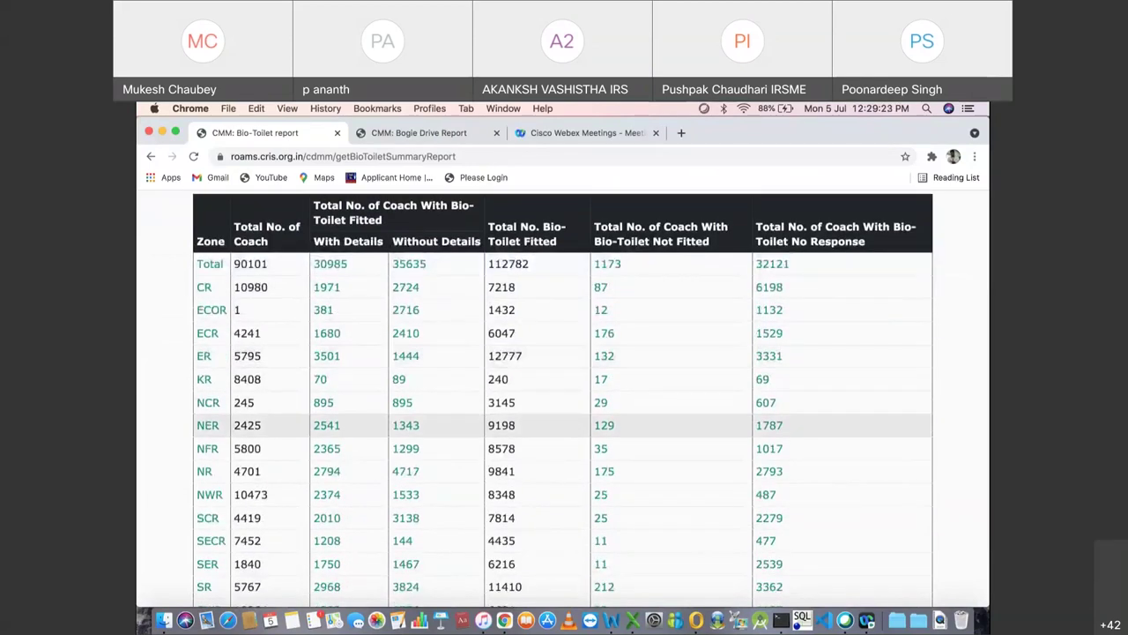
{"action": "scroll", "coordinate": [564, 423], "scroll_direction": "down", "scroll_amount": 2}
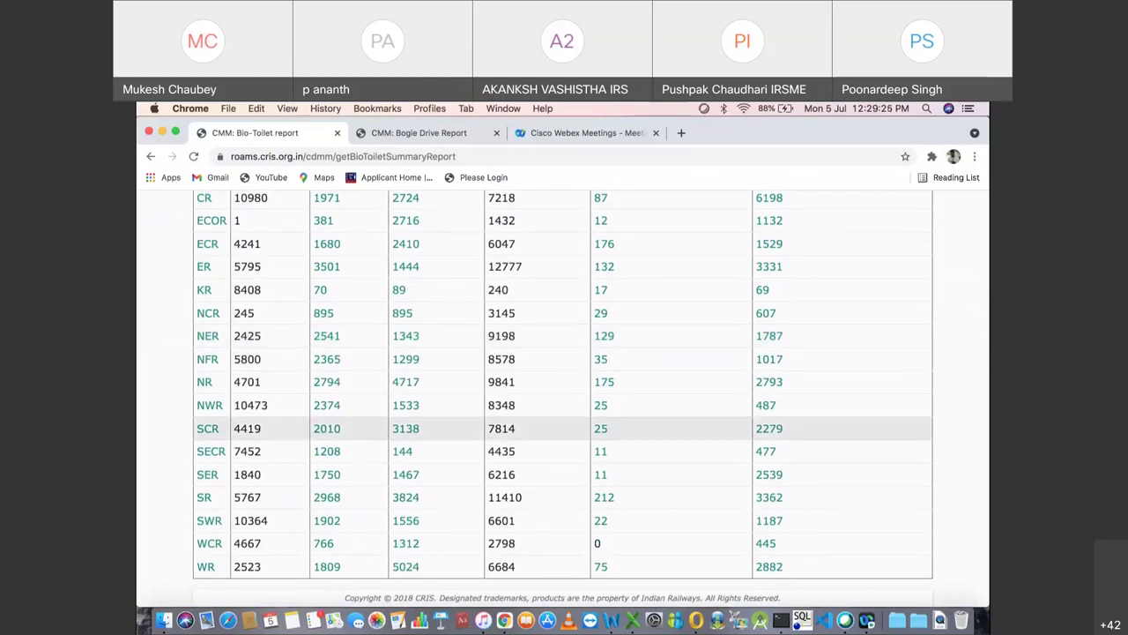
Step: Open the Coach PRO Details report and review the listed coaches' POH, IOH and return dates
{"action": "scroll", "coordinate": [762, 529], "scroll_direction": "up", "scroll_amount": 5}
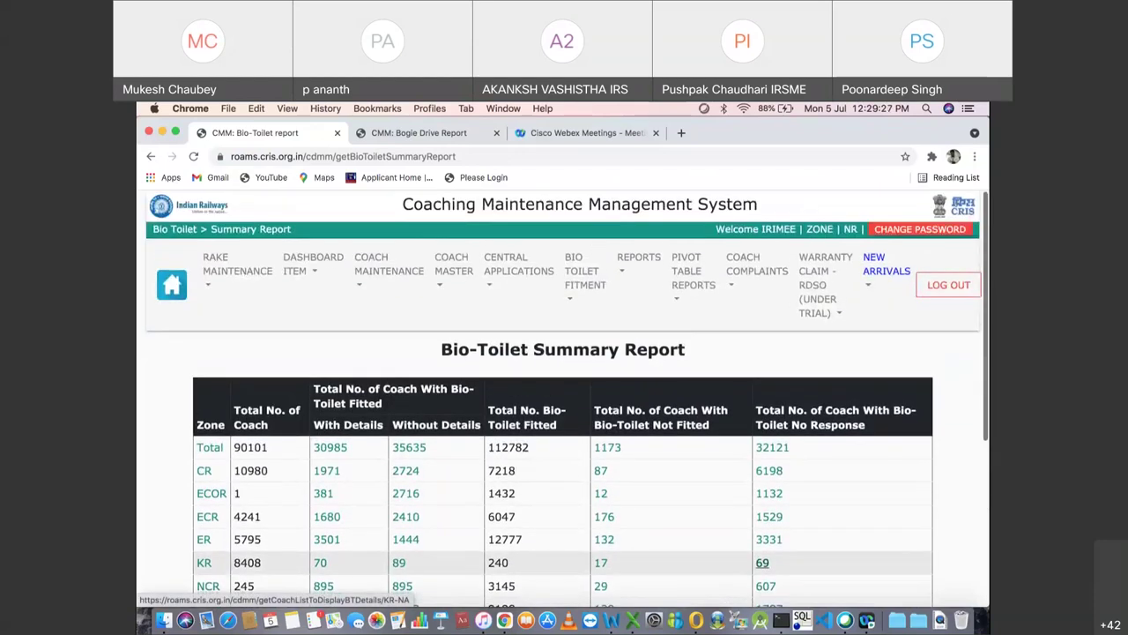
{"action": "left_click", "coordinate": [638, 258]}
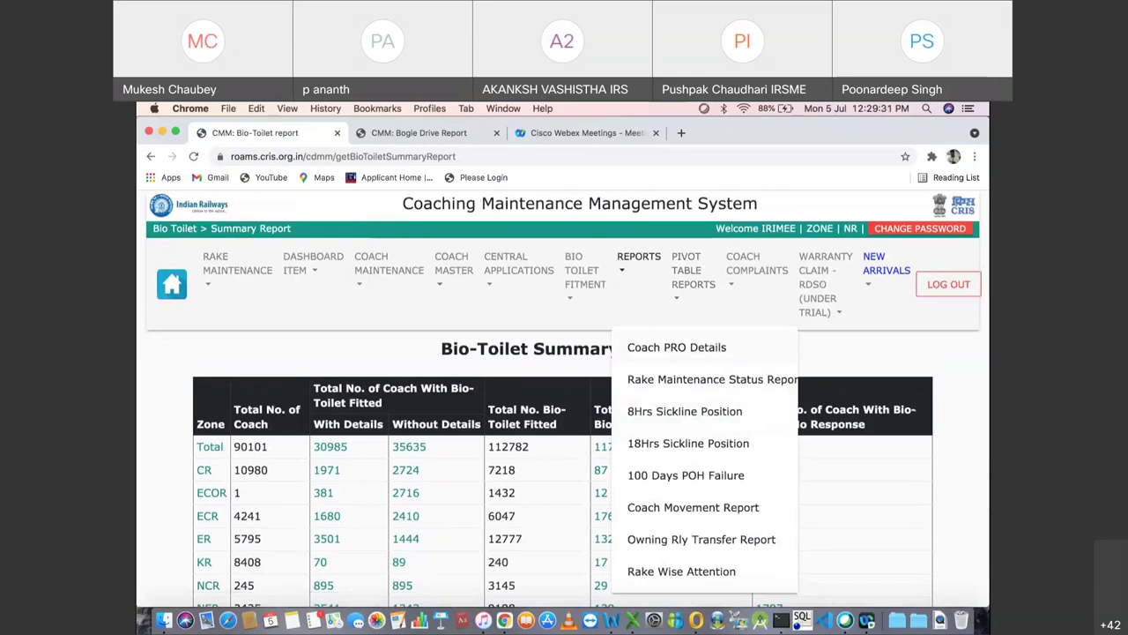
{"action": "left_click", "coordinate": [677, 347]}
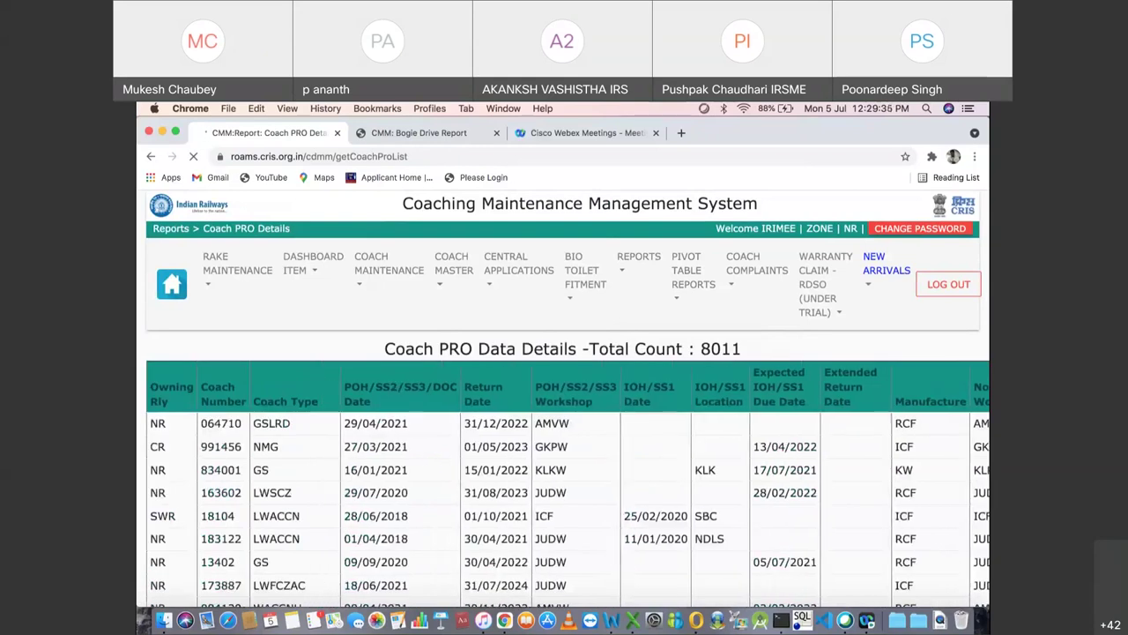
{"action": "scroll", "coordinate": [568, 397], "scroll_direction": "down", "scroll_amount": 5}
{"action": "scroll", "coordinate": [569, 397], "scroll_direction": "up", "scroll_amount": 5}
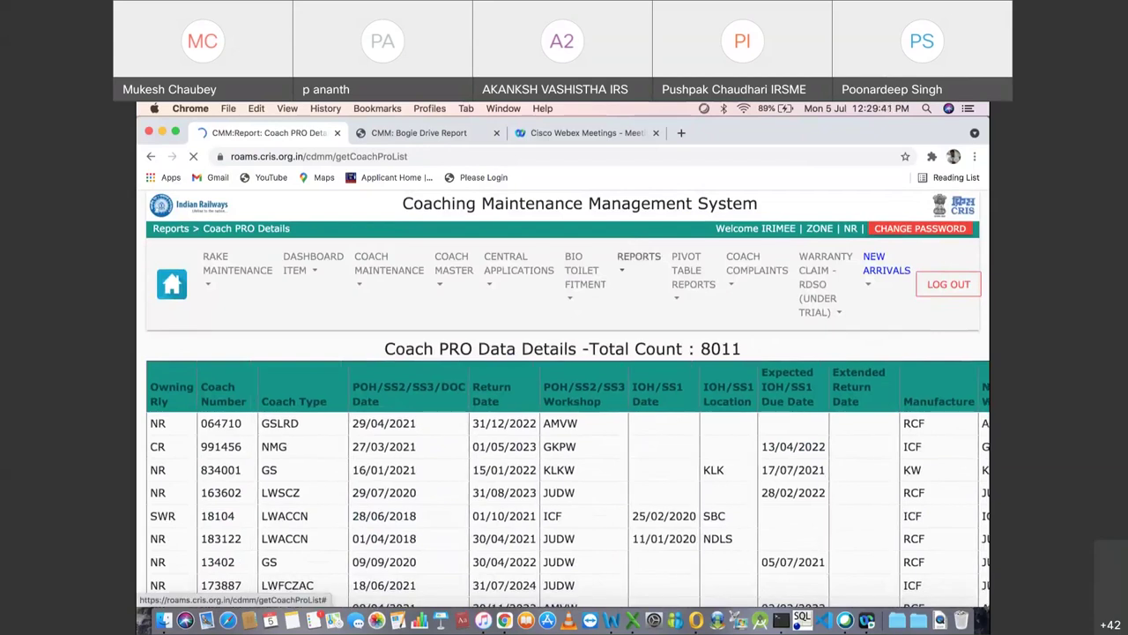
Step: Open the 8Hrs Sickline Position report and examine its summary by duration and the coach-wise Sick Position table
{"action": "left_click", "coordinate": [638, 257]}
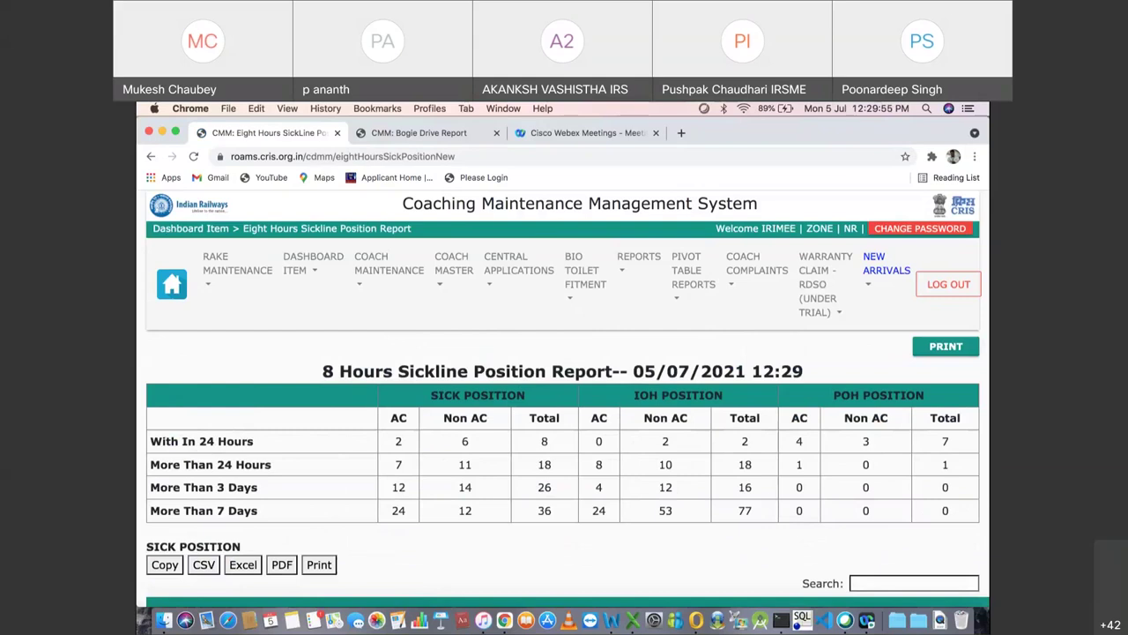
{"action": "scroll", "coordinate": [564, 388], "scroll_direction": "down", "scroll_amount": 2}
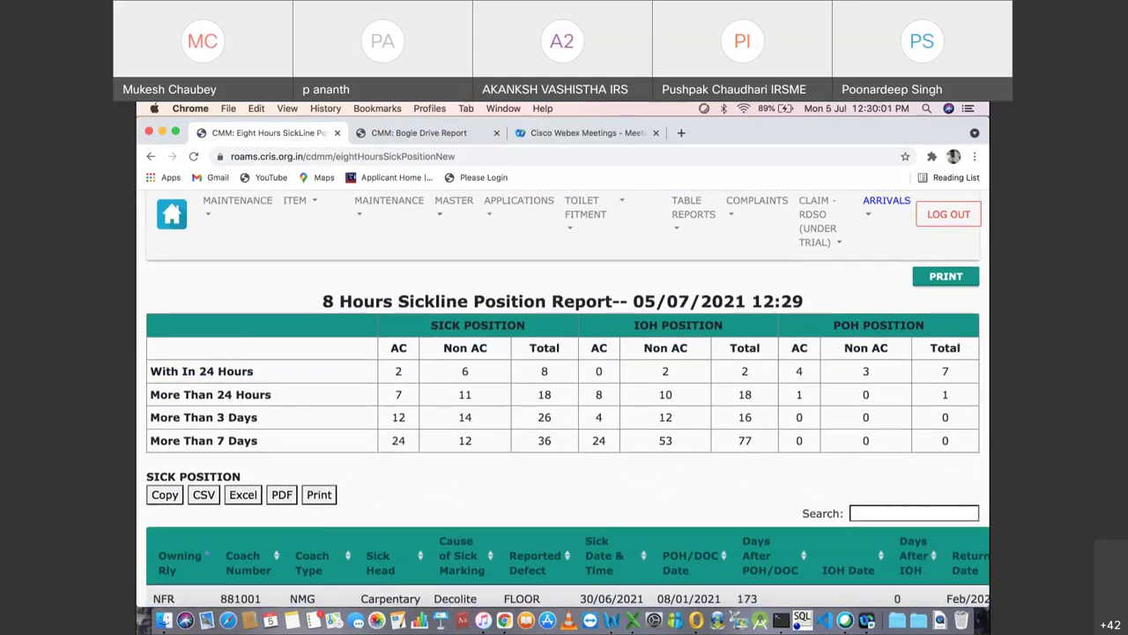
{"action": "scroll", "coordinate": [564, 396], "scroll_direction": "down", "scroll_amount": 2}
{"action": "scroll", "coordinate": [565, 397], "scroll_direction": "down", "scroll_amount": 3}
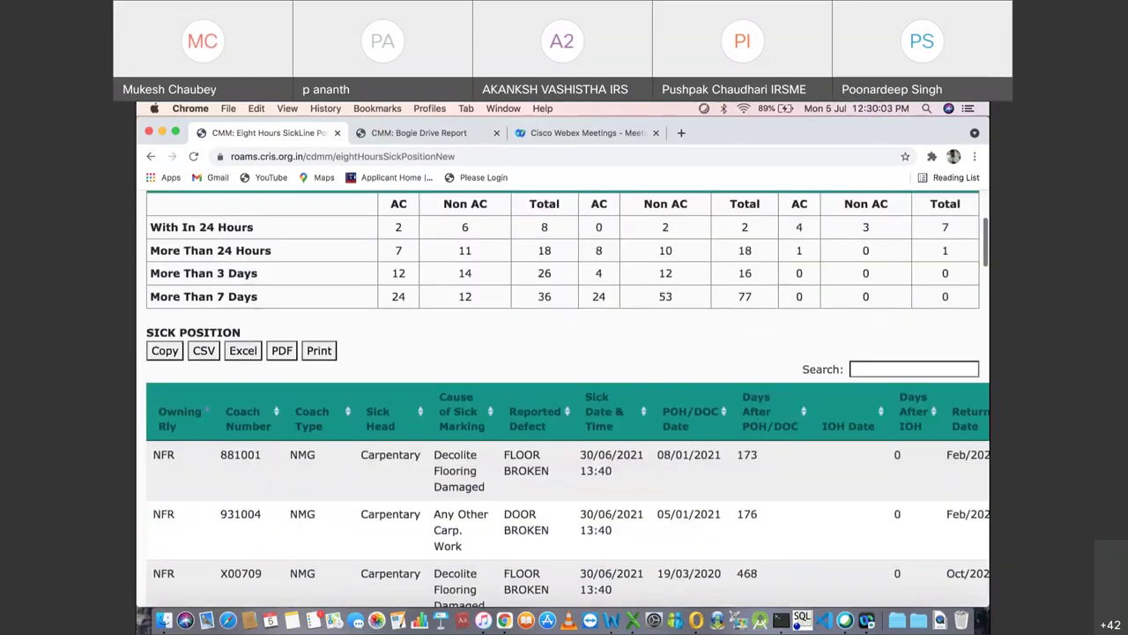
{"action": "scroll", "coordinate": [565, 397], "scroll_direction": "down", "scroll_amount": 10}
{"action": "scroll", "coordinate": [564, 397], "scroll_direction": "up", "scroll_amount": 6}
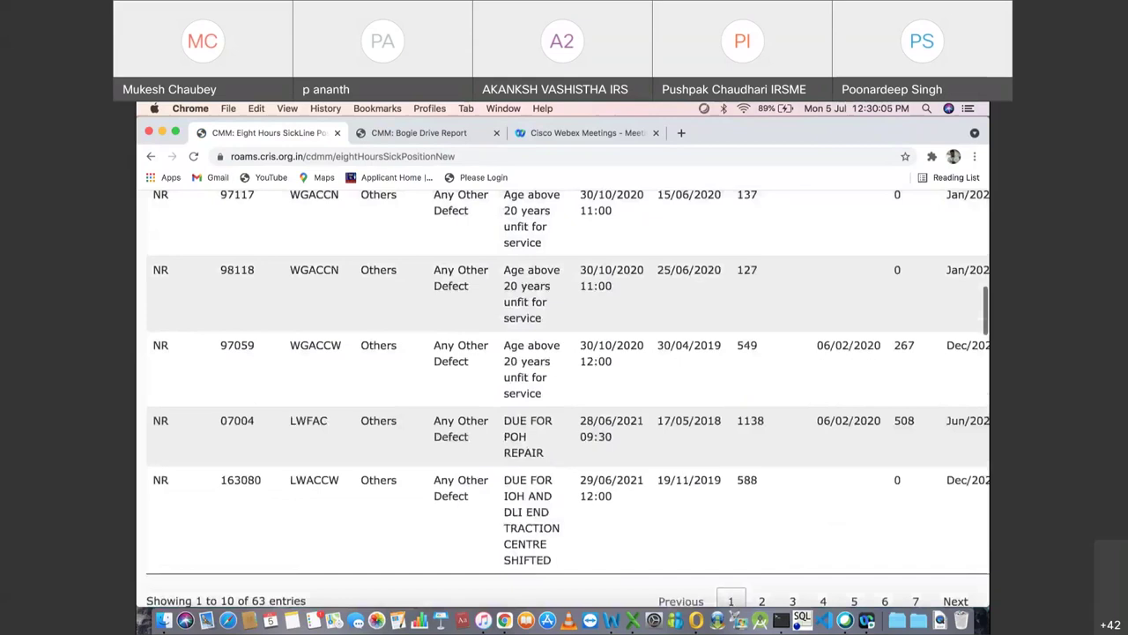
{"action": "scroll", "coordinate": [564, 397], "scroll_direction": "up", "scroll_amount": 5}
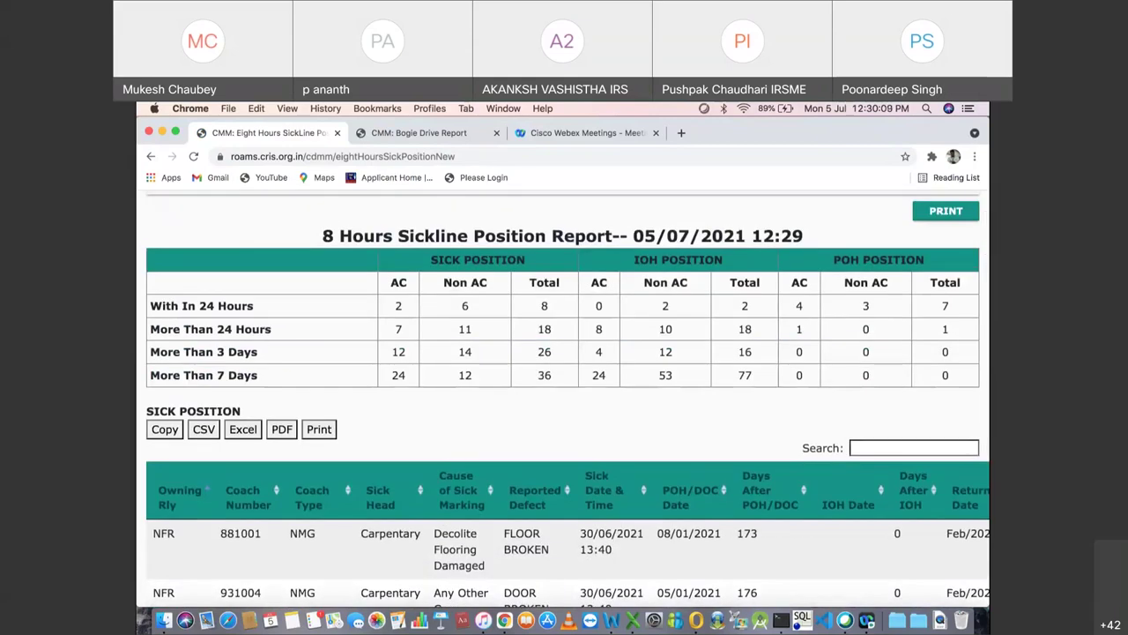
{"action": "scroll", "coordinate": [564, 396], "scroll_direction": "down", "scroll_amount": 5}
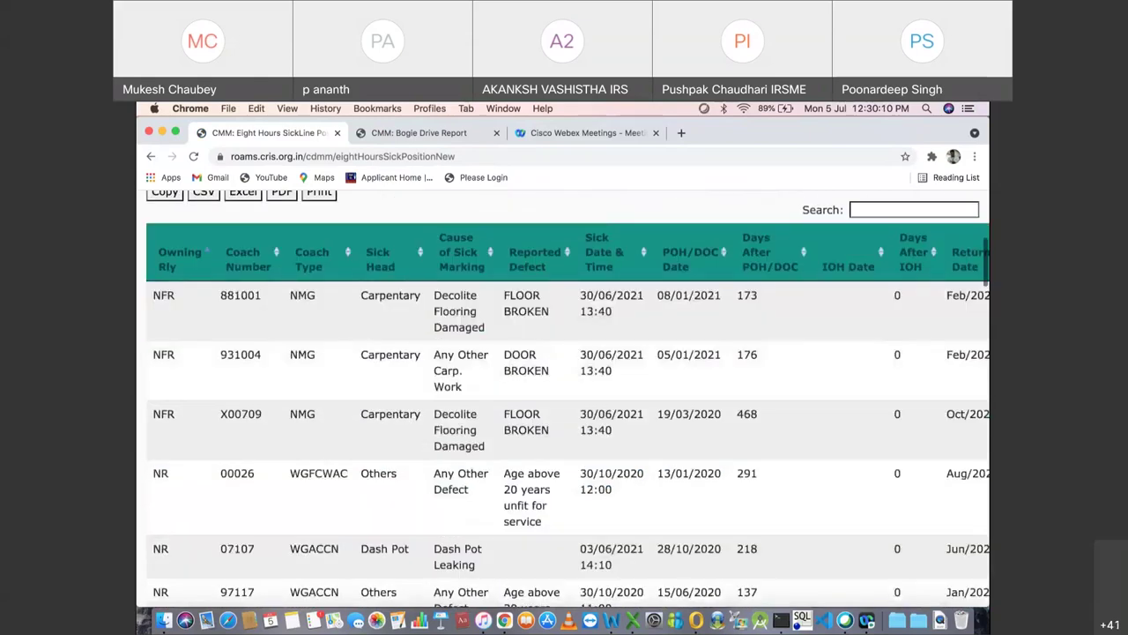
{"action": "scroll", "coordinate": [564, 396], "scroll_direction": "down", "scroll_amount": 15}
{"action": "scroll", "coordinate": [565, 397], "scroll_direction": "up", "scroll_amount": 16}
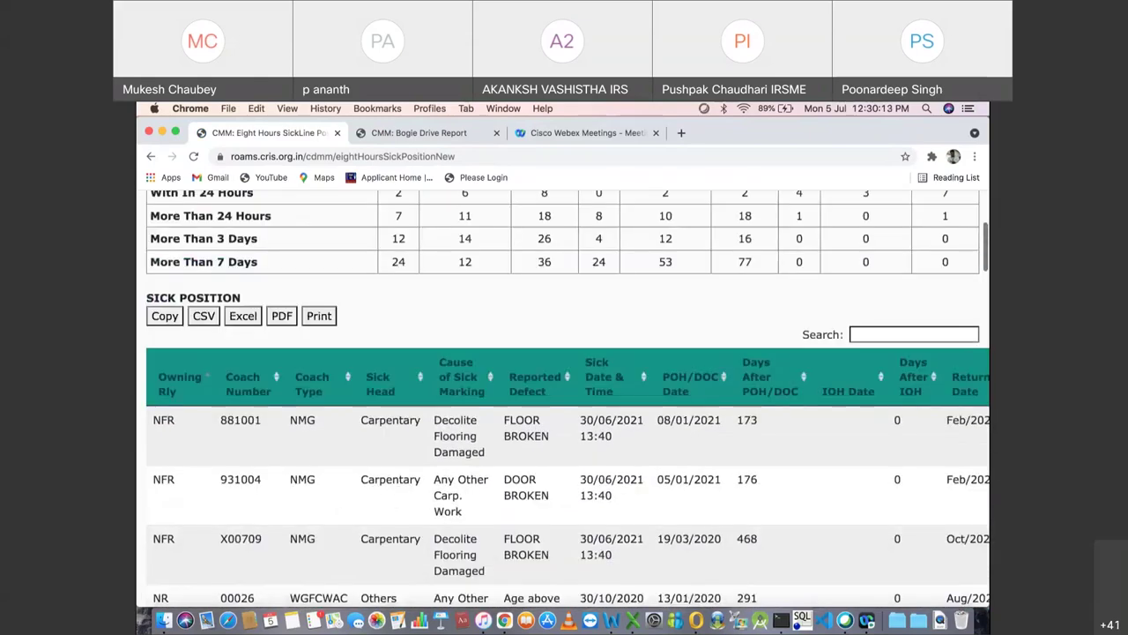
{"action": "scroll", "coordinate": [564, 397], "scroll_direction": "up", "scroll_amount": 3}
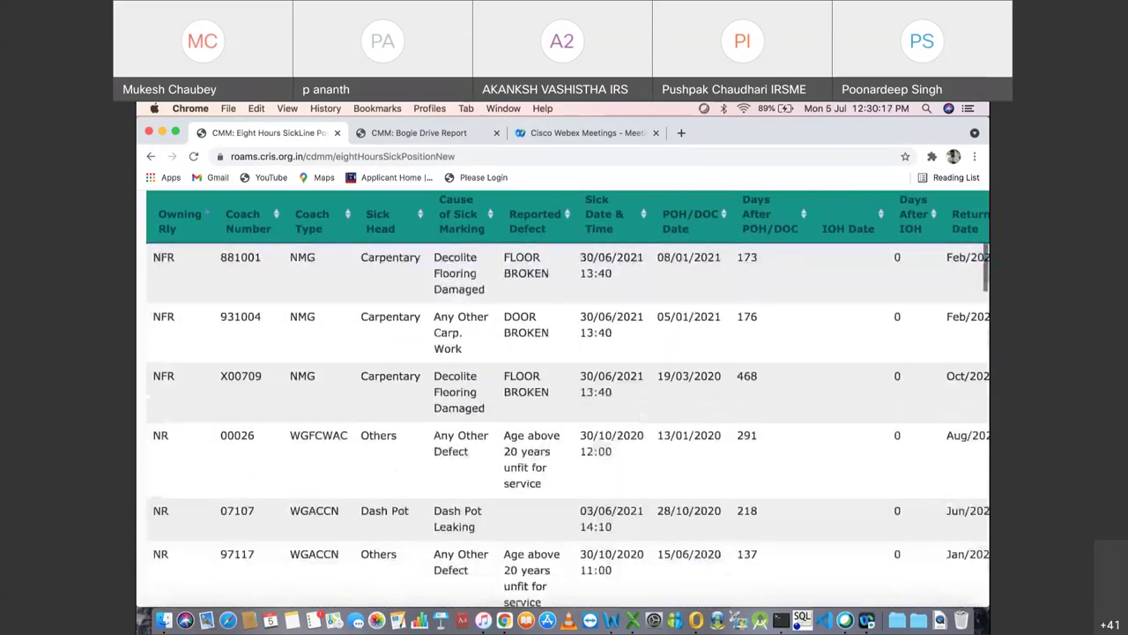
Step: Examine the sick coaches' return date, workshop, maintenance depot, train number and department, including the electrical department's entries
{"action": "scroll", "coordinate": [564, 396], "scroll_direction": "right", "scroll_amount": 2}
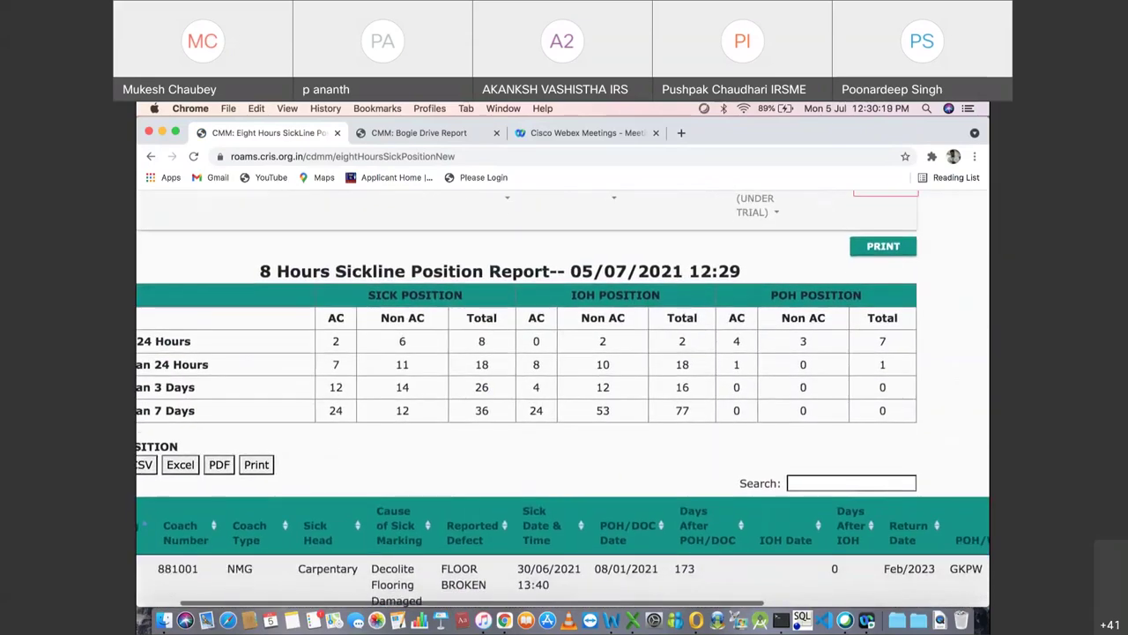
{"action": "scroll", "coordinate": [564, 397], "scroll_direction": "down", "scroll_amount": 7}
{"action": "scroll", "coordinate": [564, 397], "scroll_direction": "down", "scroll_amount": 1}
{"action": "scroll", "coordinate": [564, 396], "scroll_direction": "right", "scroll_amount": 5}
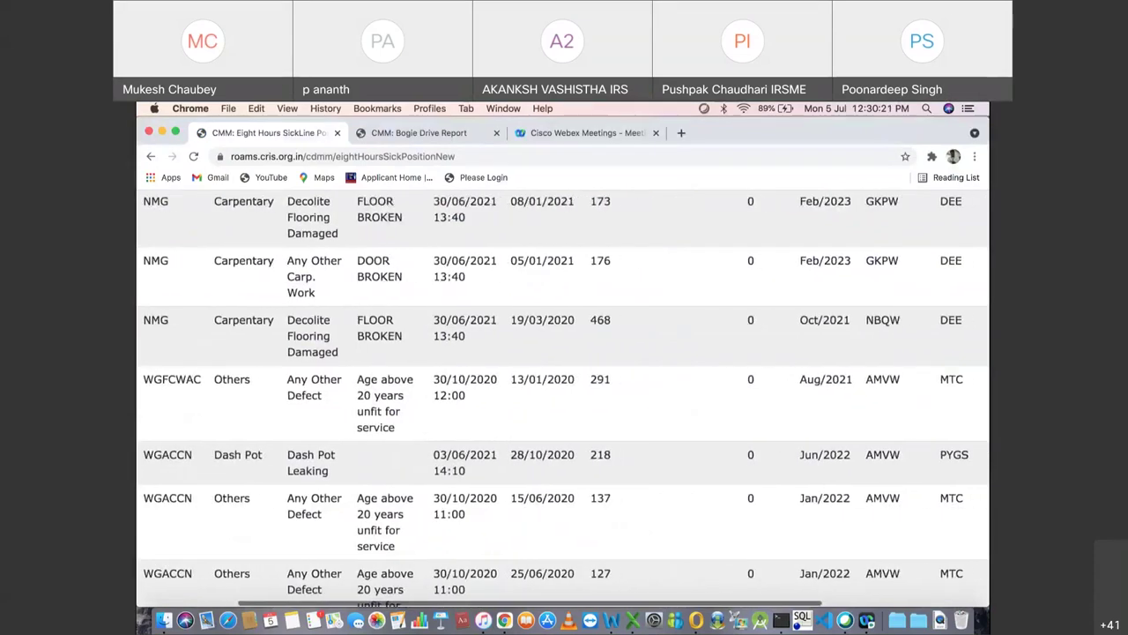
{"action": "scroll", "coordinate": [564, 396], "scroll_direction": "right", "scroll_amount": 3}
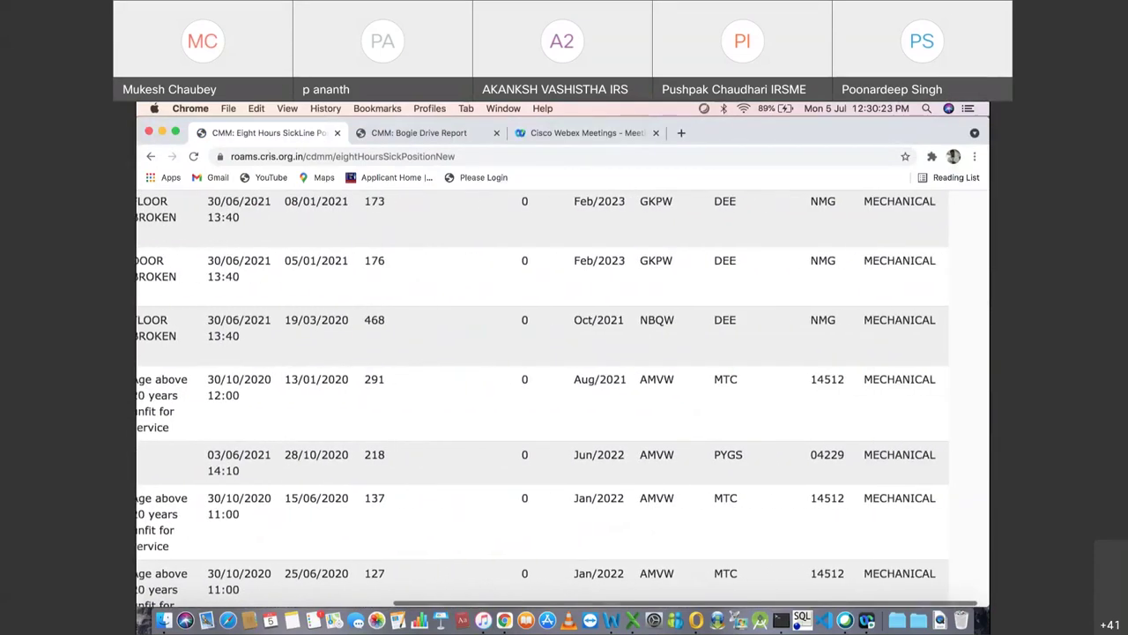
{"action": "scroll", "coordinate": [564, 397], "scroll_direction": "down", "scroll_amount": 5}
{"action": "scroll", "coordinate": [564, 397], "scroll_direction": "down", "scroll_amount": 12}
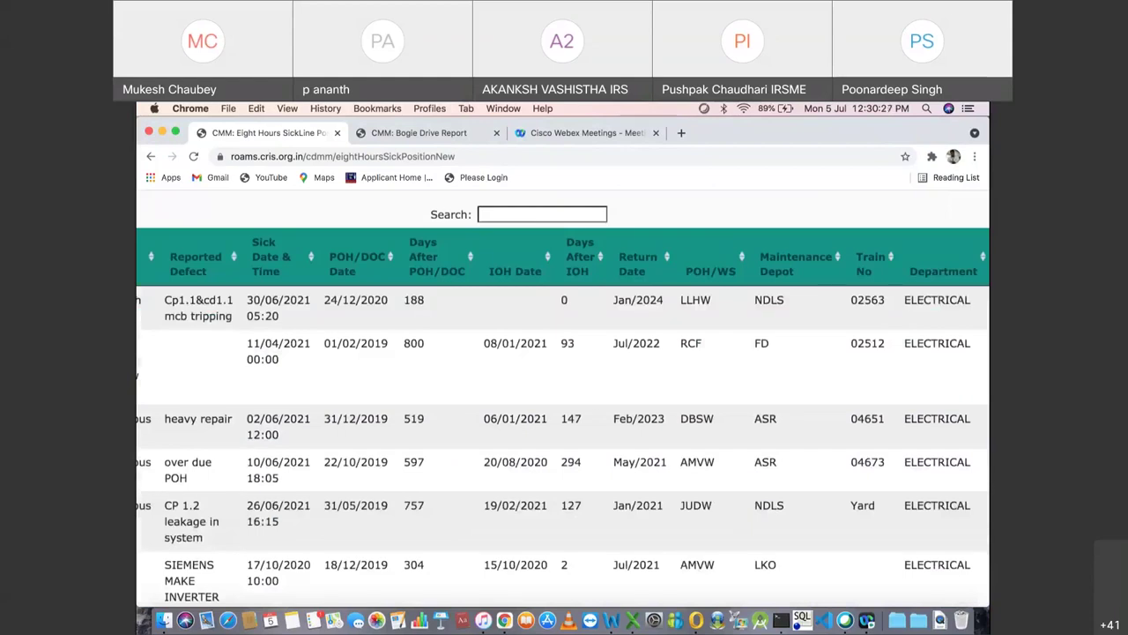
{"action": "scroll", "coordinate": [564, 397], "scroll_direction": "down", "scroll_amount": 10}
{"action": "scroll", "coordinate": [564, 397], "scroll_direction": "up", "scroll_amount": 3}
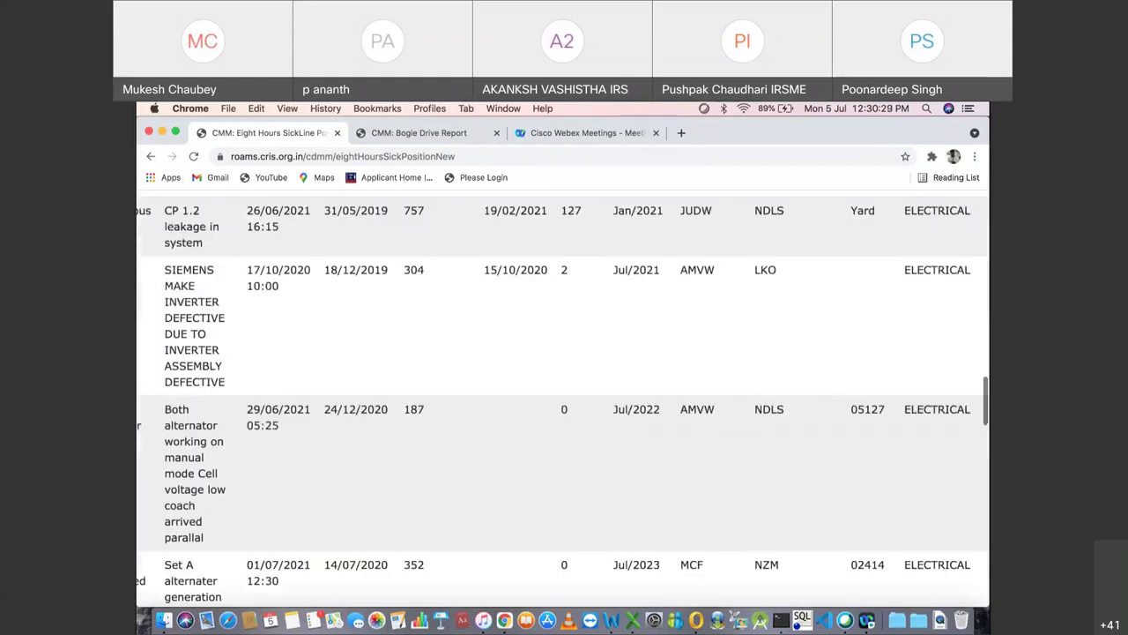
{"action": "scroll", "coordinate": [565, 396], "scroll_direction": "up", "scroll_amount": 20}
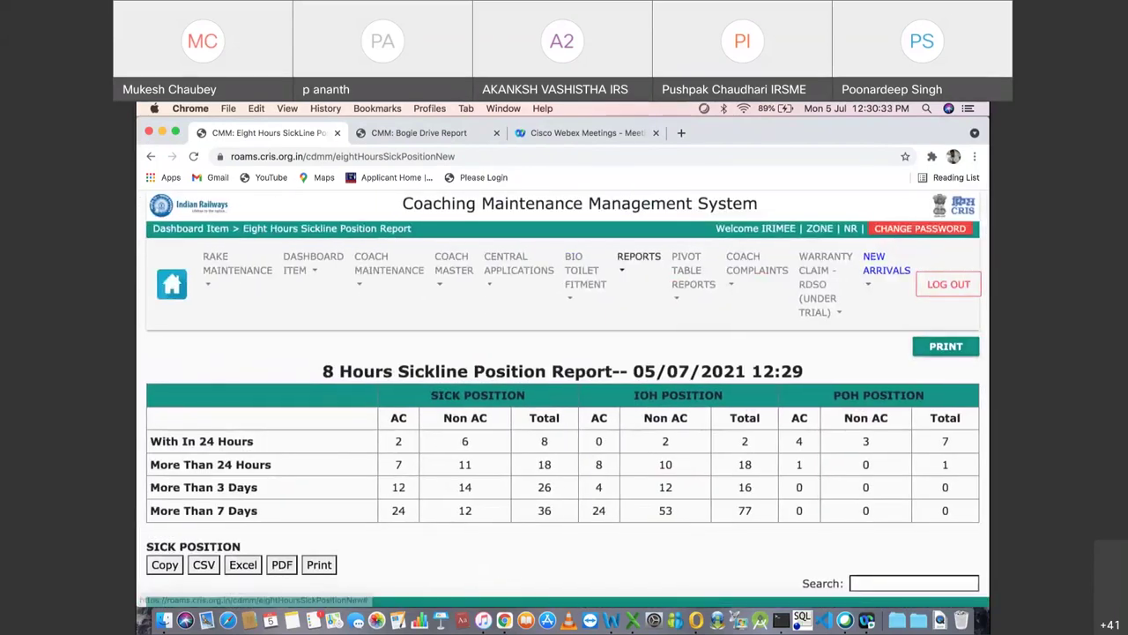
Step: Open the Rake Maintenance Status Report and review the depot-wise exam completed, rake released and BPC granted figures
{"action": "mouse_move", "coordinate": [638, 262]}
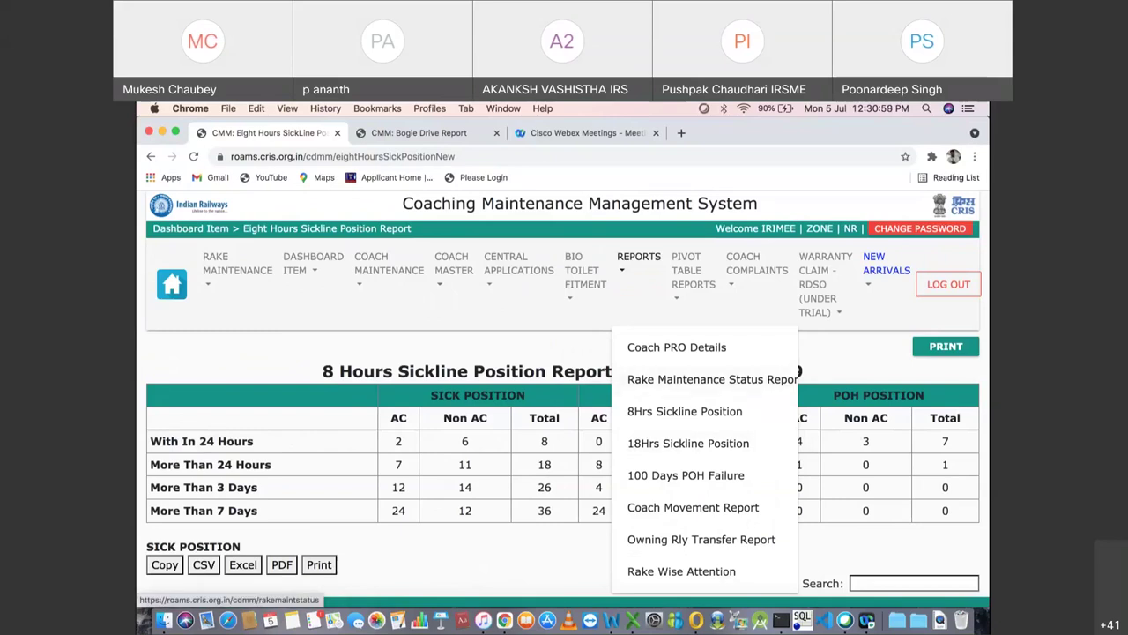
{"action": "left_click", "coordinate": [696, 379]}
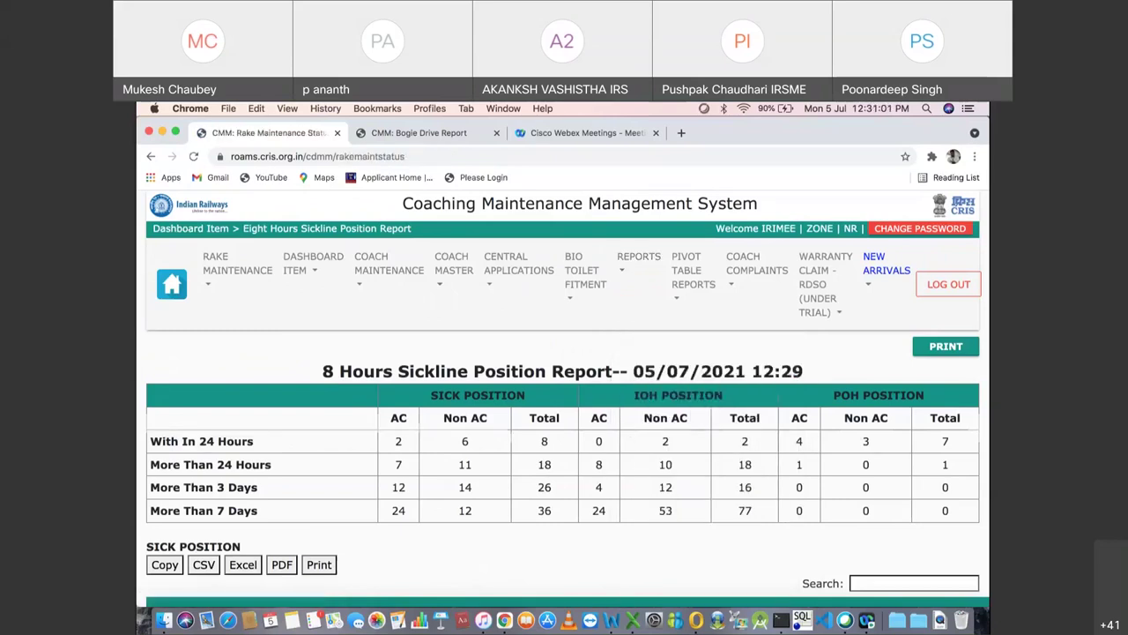
{"action": "scroll", "coordinate": [564, 397], "scroll_direction": "down", "scroll_amount": 5}
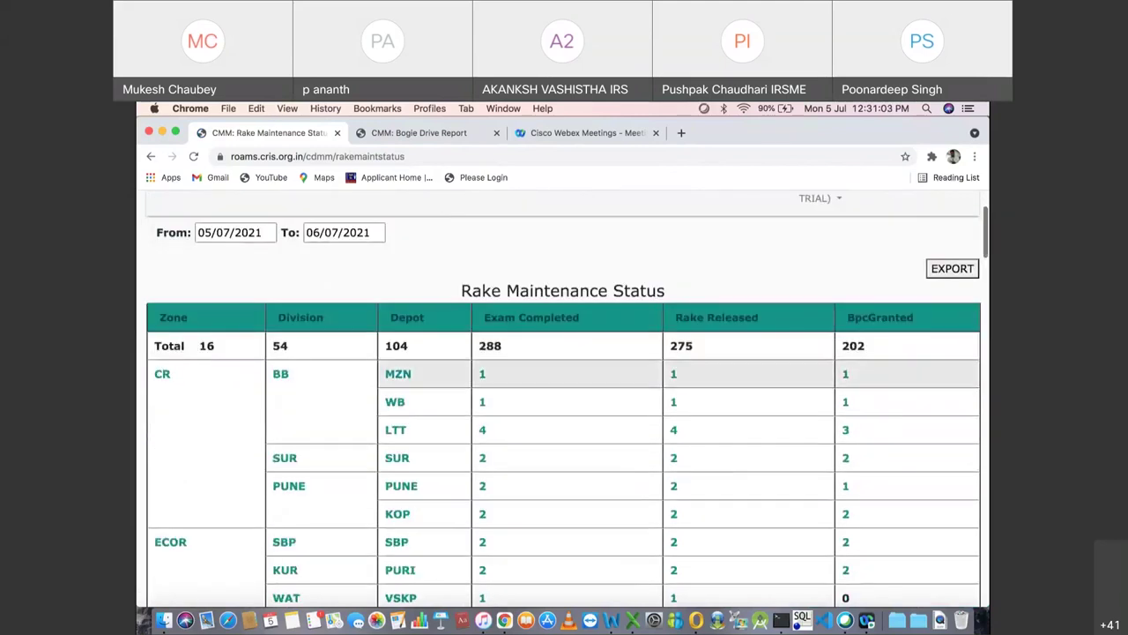
{"action": "scroll", "coordinate": [564, 388], "scroll_direction": "up", "scroll_amount": 1}
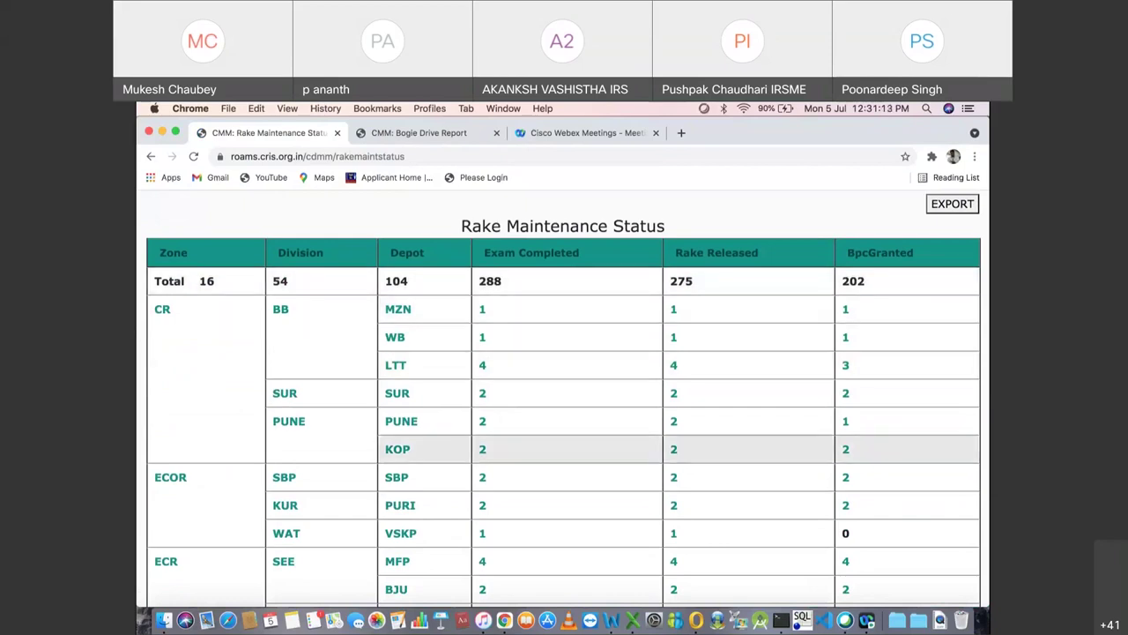
{"action": "scroll", "coordinate": [564, 449], "scroll_direction": "down", "scroll_amount": 3}
{"action": "scroll", "coordinate": [482, 348], "scroll_direction": "up", "scroll_amount": 4}
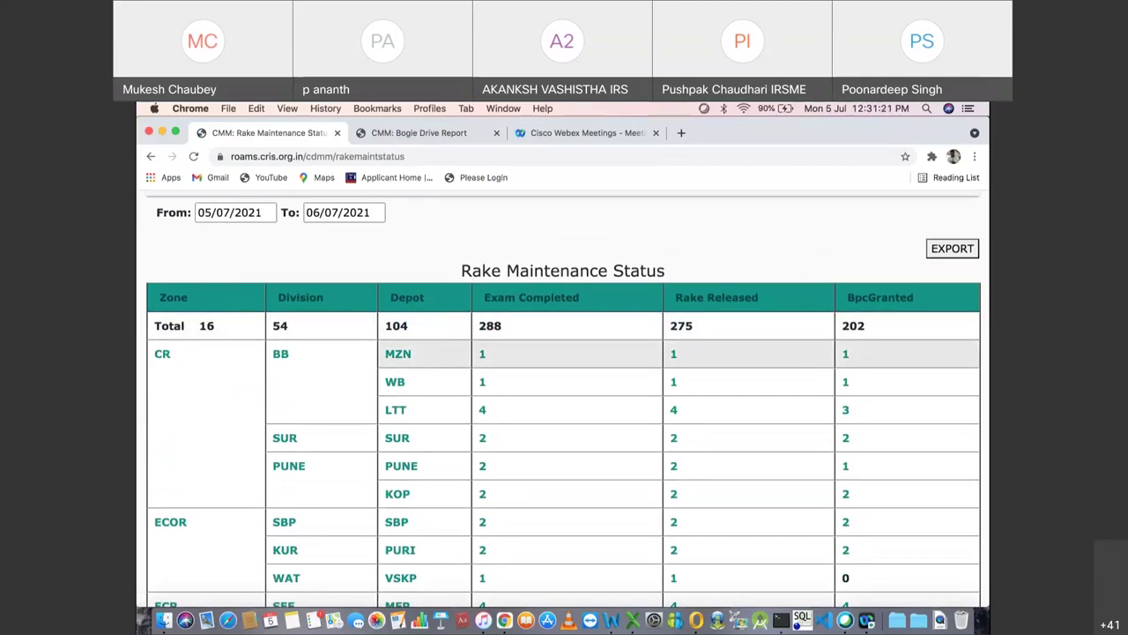
Step: Open train 01151 from the MZN depot's completed exams, review its maintenance timings and rake consist, and return to the status report
{"action": "left_click", "coordinate": [482, 353]}
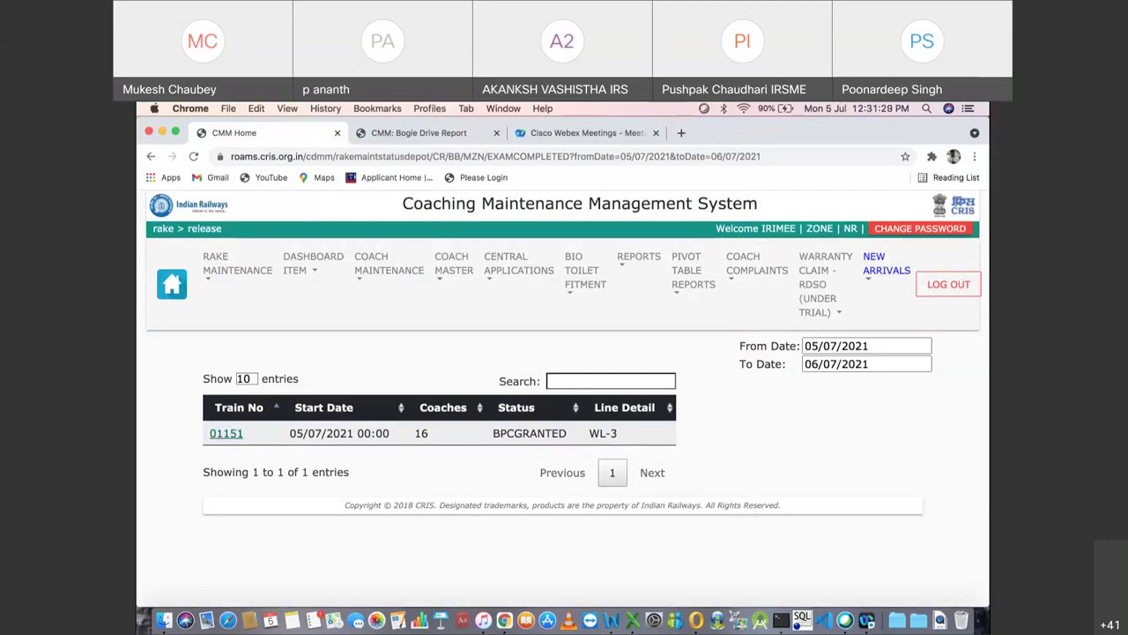
{"action": "left_click", "coordinate": [226, 432]}
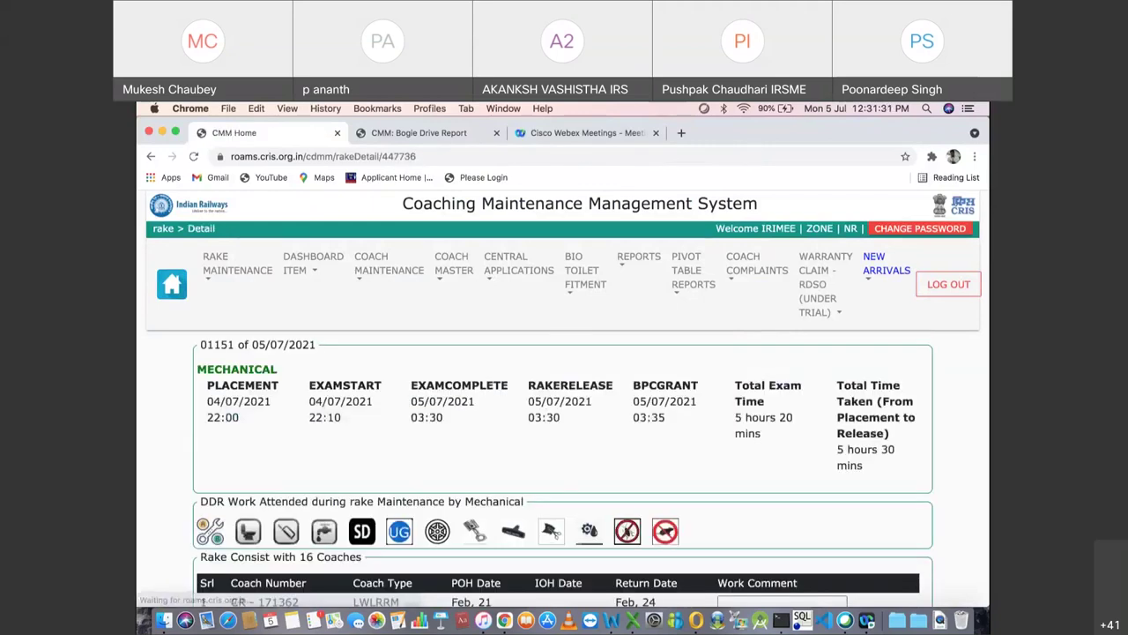
{"action": "scroll", "coordinate": [564, 379], "scroll_direction": "down", "scroll_amount": 8}
{"action": "scroll", "coordinate": [565, 396], "scroll_direction": "up", "scroll_amount": 8}
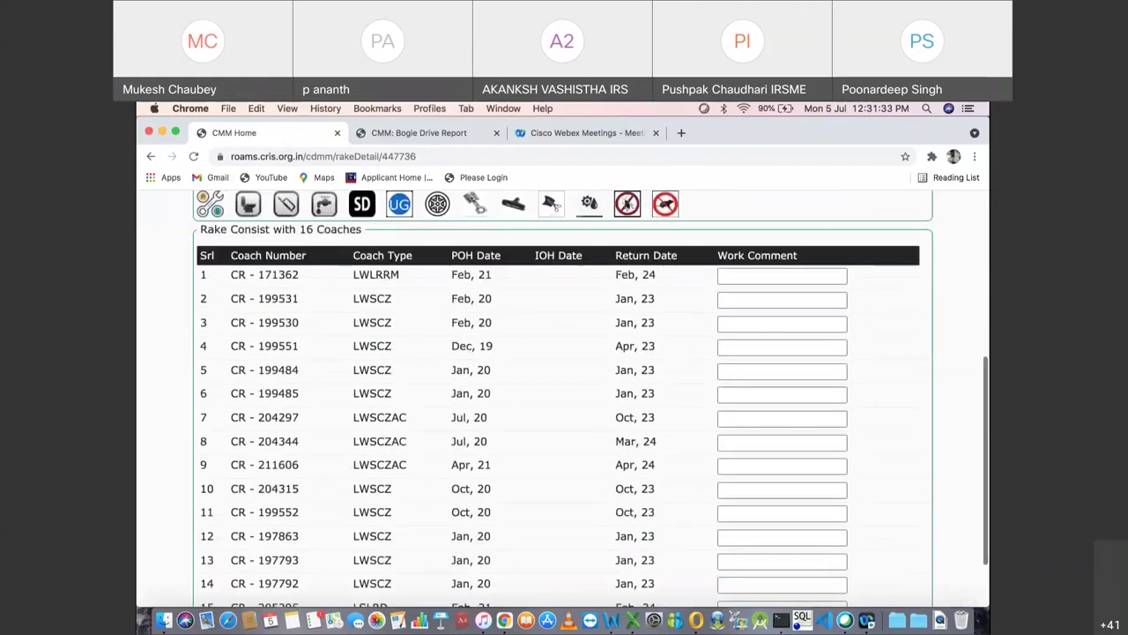
{"action": "scroll", "coordinate": [564, 397], "scroll_direction": "down", "scroll_amount": 5}
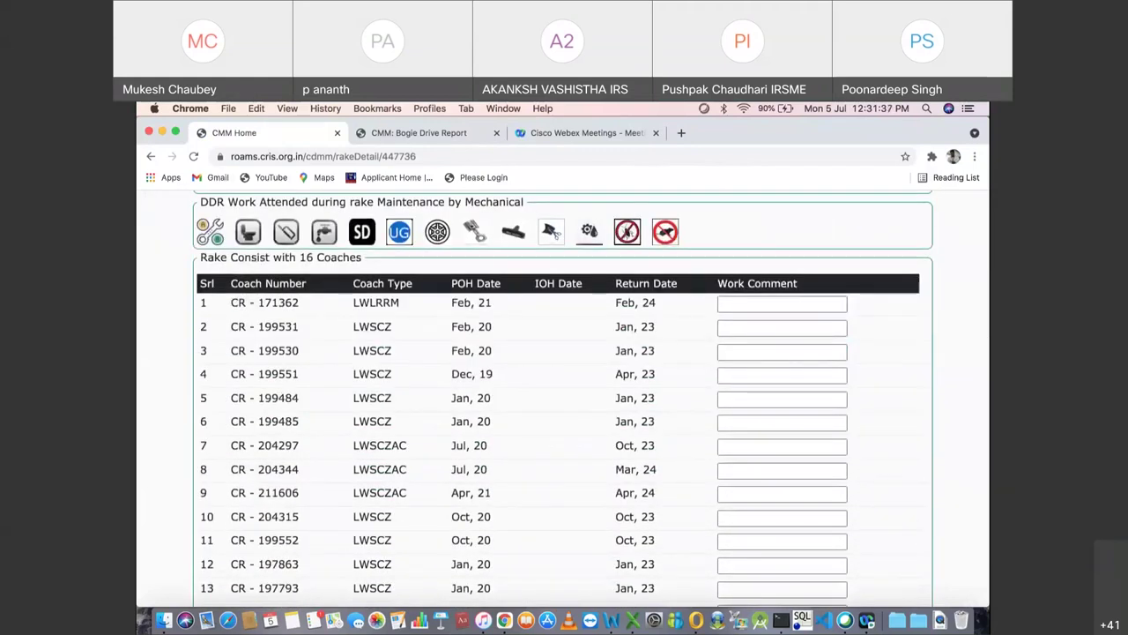
{"action": "scroll", "coordinate": [564, 396], "scroll_direction": "down", "scroll_amount": 3}
{"action": "scroll", "coordinate": [564, 397], "scroll_direction": "up", "scroll_amount": 8}
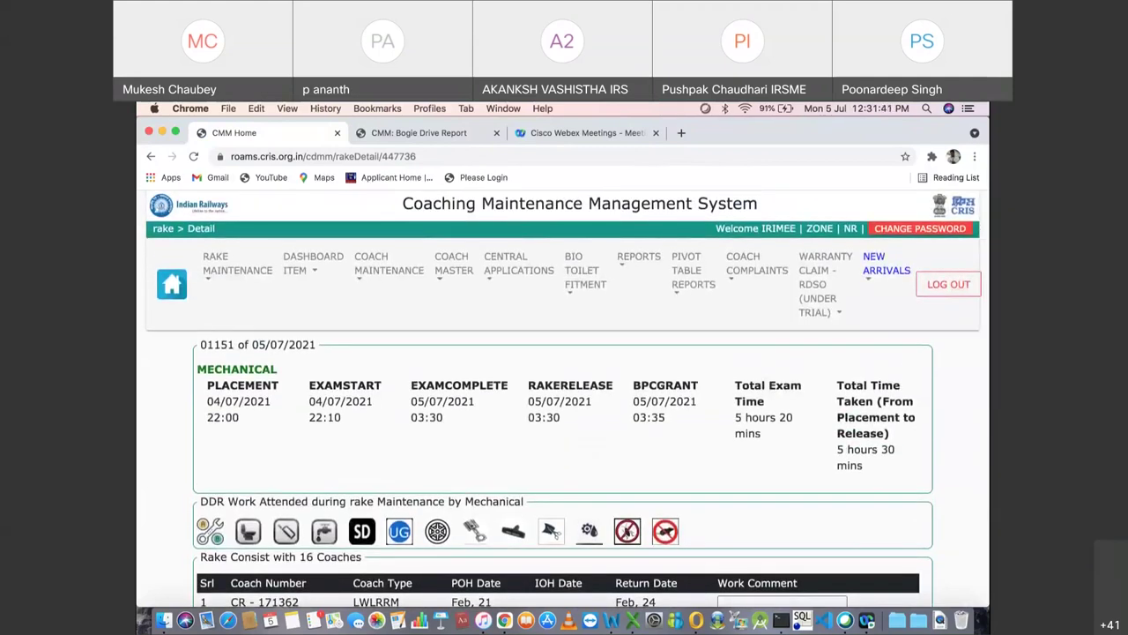
{"action": "left_click", "coordinate": [151, 156]}
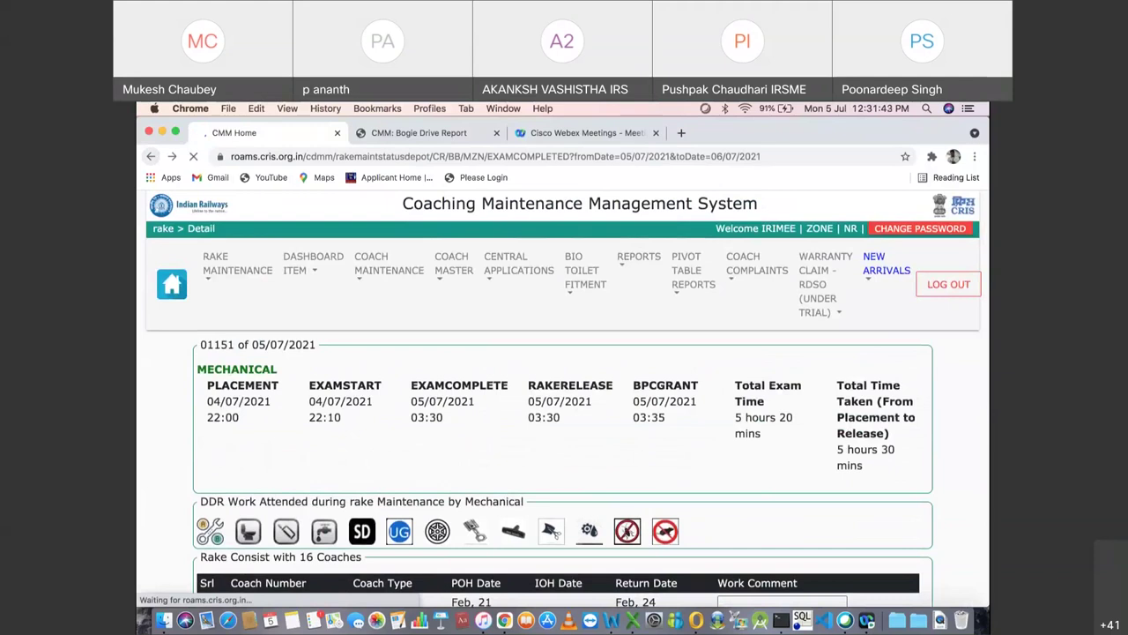
{"action": "key", "text": "super+bracketleft"}
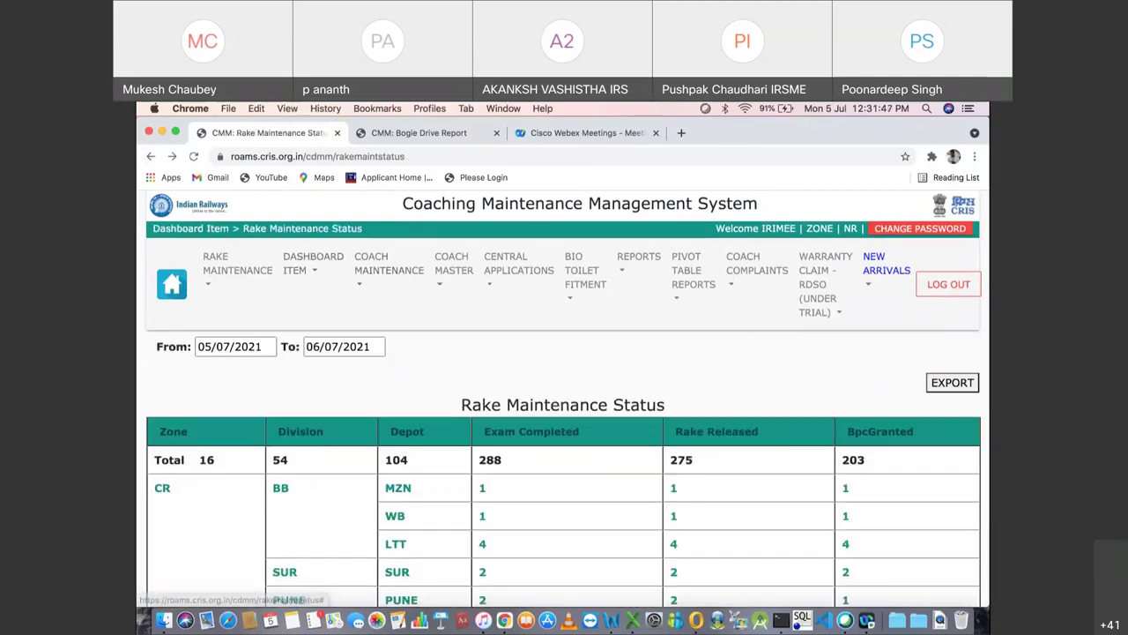
Step: Open the 100 Days POH Failure report and request its summary for 01/07/2021 to 05/07/2021
{"action": "left_click", "coordinate": [638, 262]}
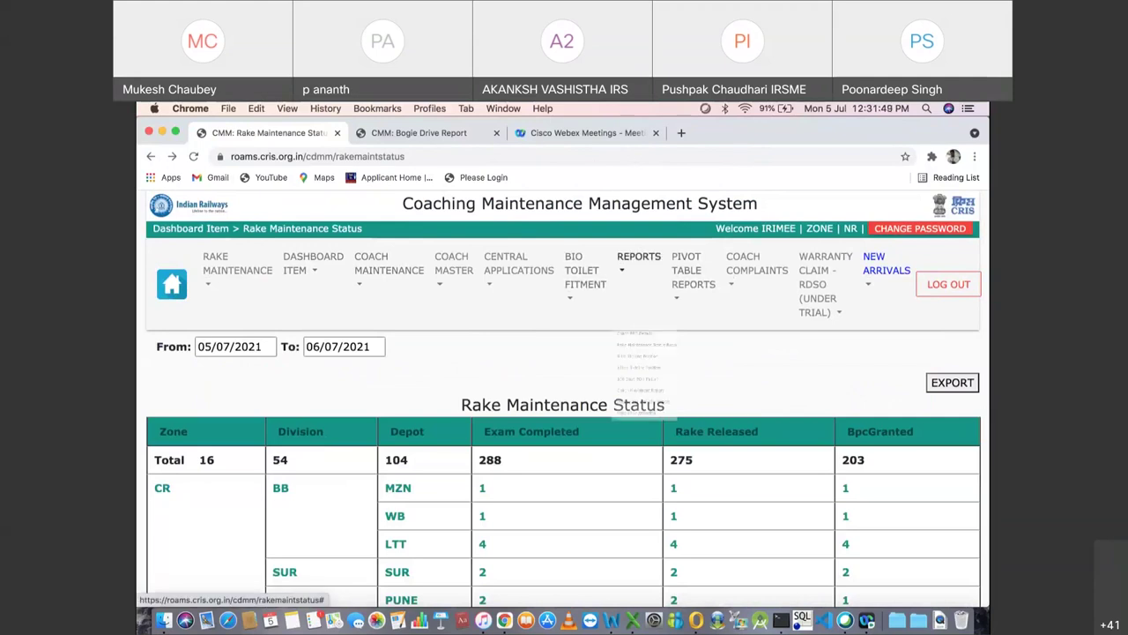
{"action": "scroll", "coordinate": [696, 370], "scroll_direction": "down", "scroll_amount": 3}
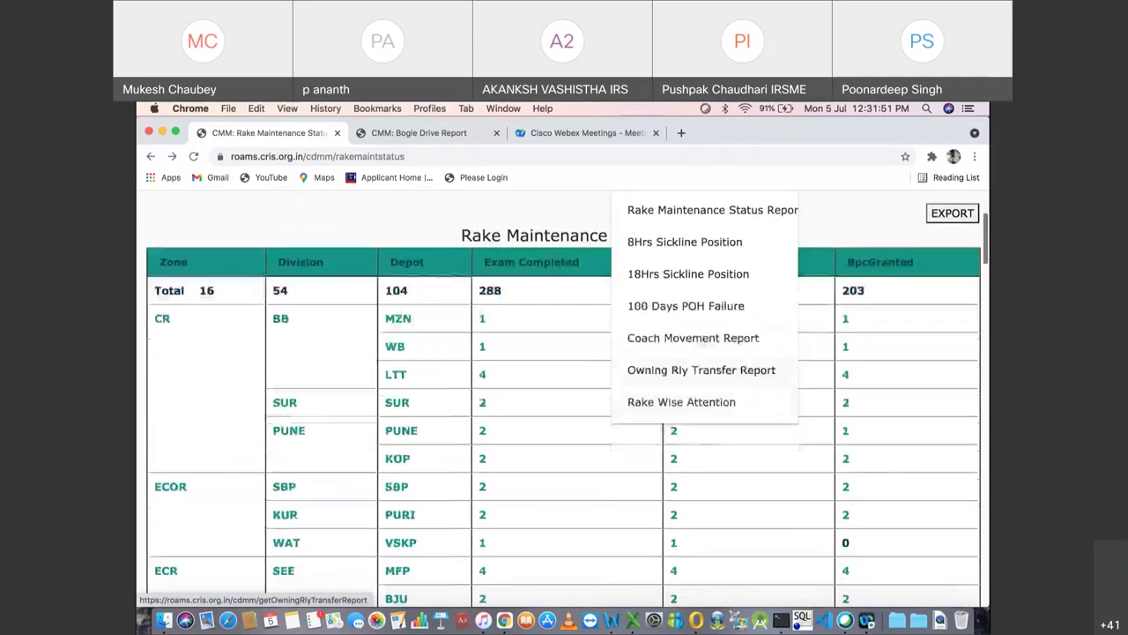
{"action": "left_click", "coordinate": [686, 306]}
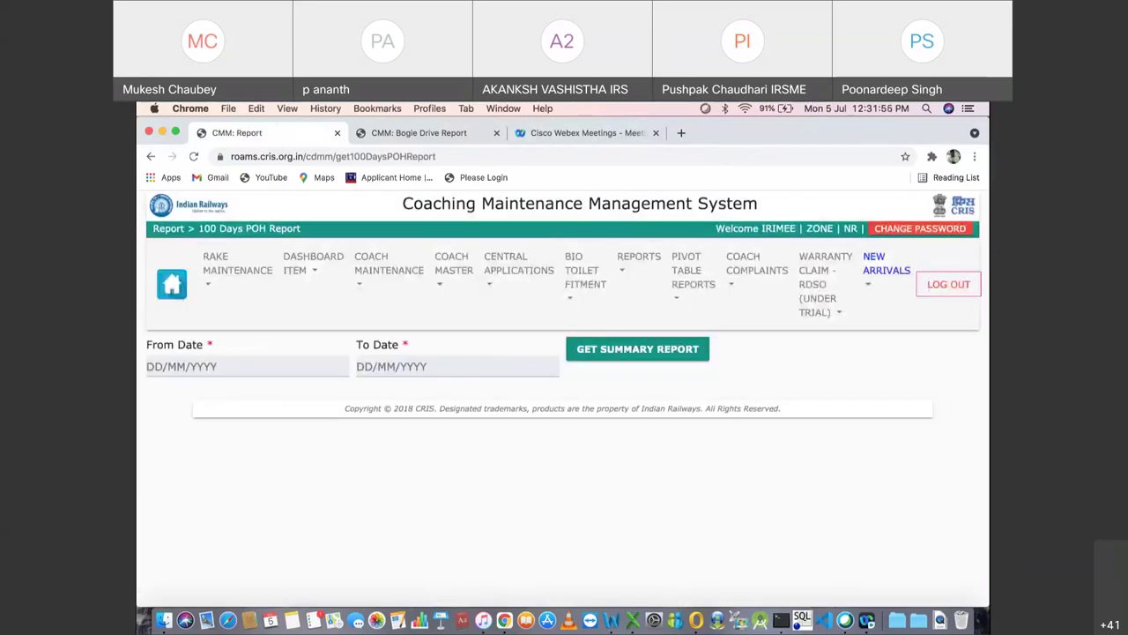
{"action": "left_click", "coordinate": [247, 365]}
{"action": "left_click", "coordinate": [271, 444]}
{"action": "left_click", "coordinate": [423, 366]}
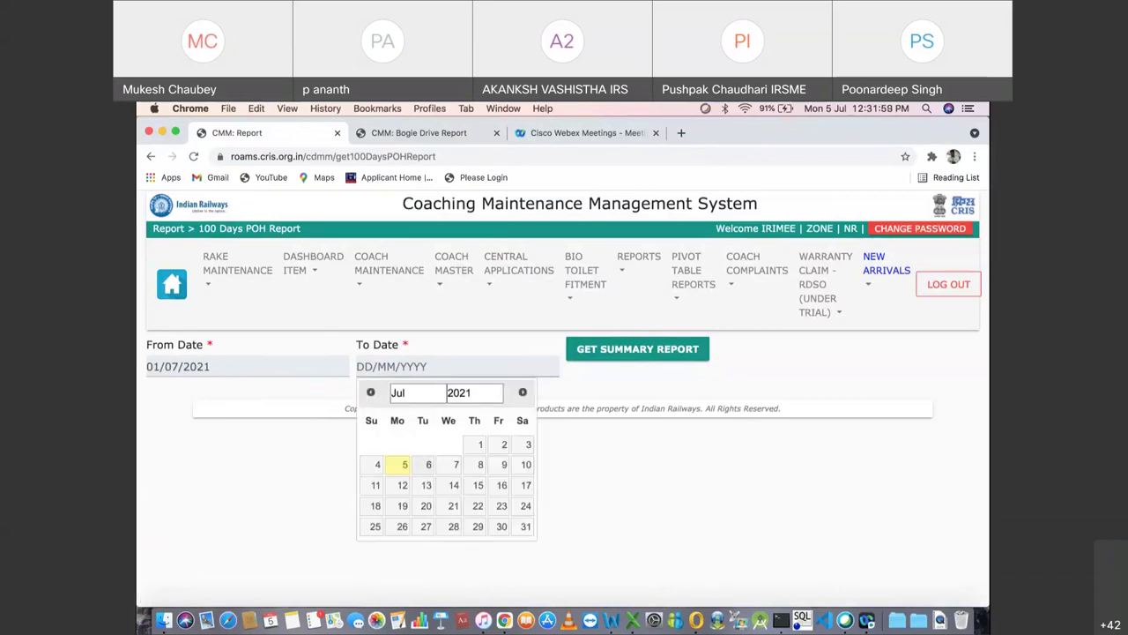
{"action": "left_click", "coordinate": [398, 465]}
{"action": "left_click", "coordinate": [637, 348]}
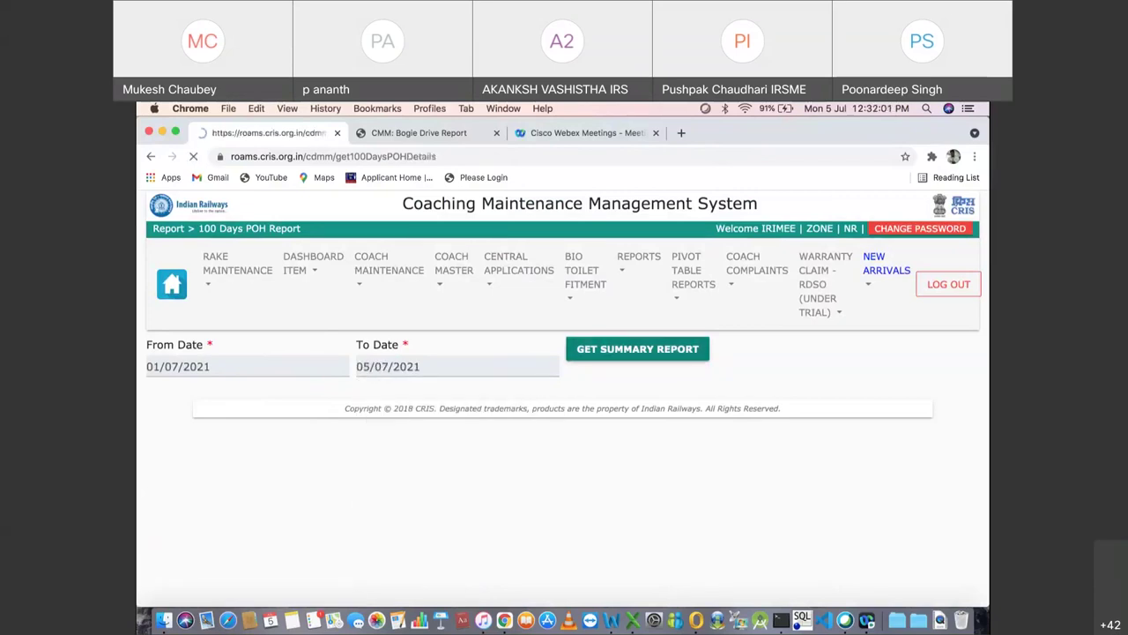
Step: Examine the 100 Days POH Failure details for both tables, including defects, work done, days after POH, train number, maintenance depot, workshop and department
{"action": "scroll", "coordinate": [564, 397], "scroll_direction": "down", "scroll_amount": 4}
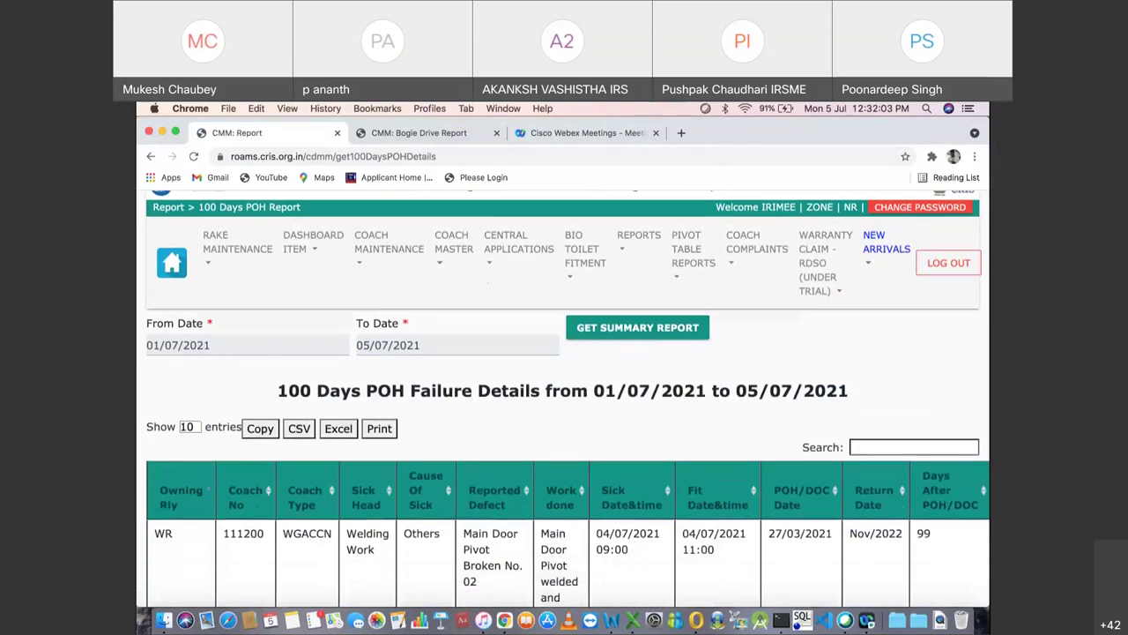
{"action": "scroll", "coordinate": [564, 397], "scroll_direction": "down", "scroll_amount": 3}
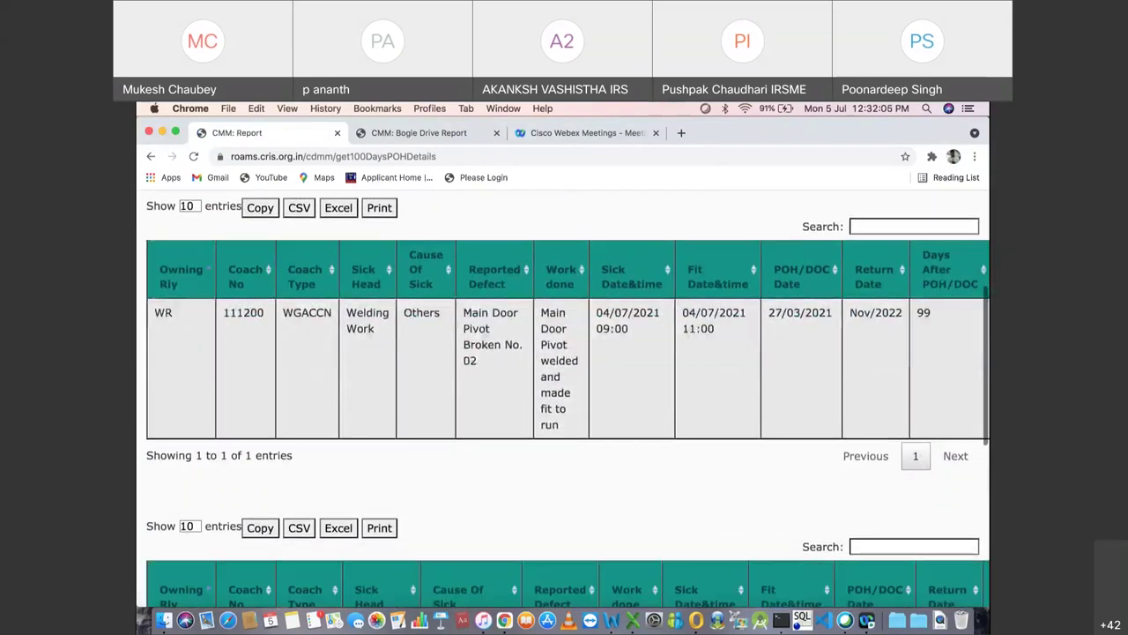
{"action": "scroll", "coordinate": [564, 397], "scroll_direction": "up", "scroll_amount": 2}
{"action": "scroll", "coordinate": [564, 397], "scroll_direction": "right", "scroll_amount": 10}
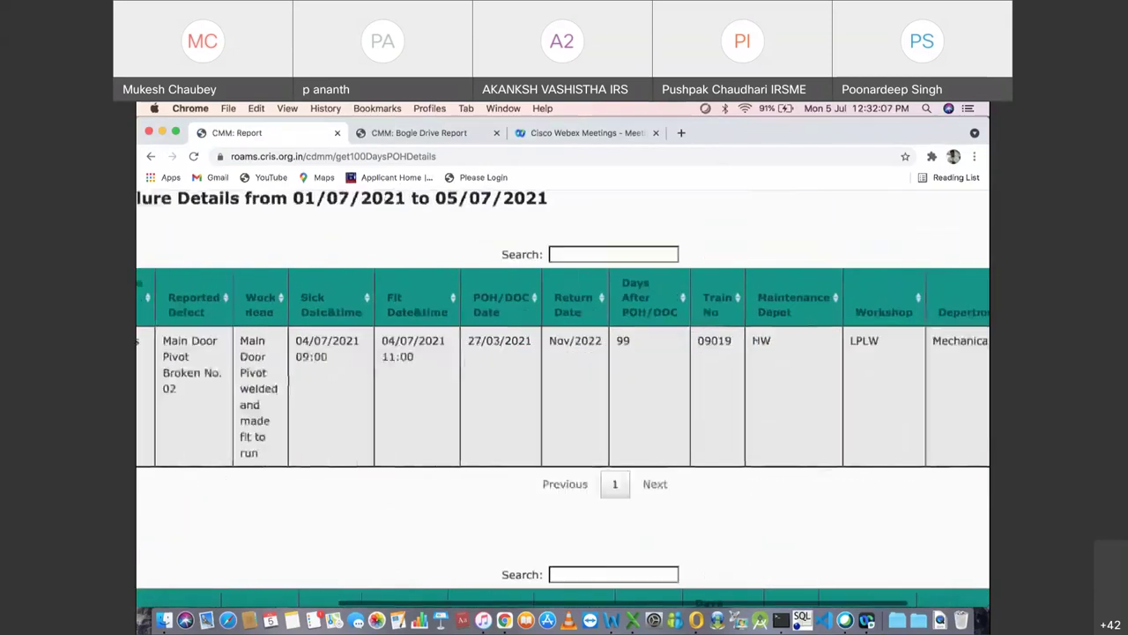
{"action": "scroll", "coordinate": [565, 396], "scroll_direction": "down", "scroll_amount": 9}
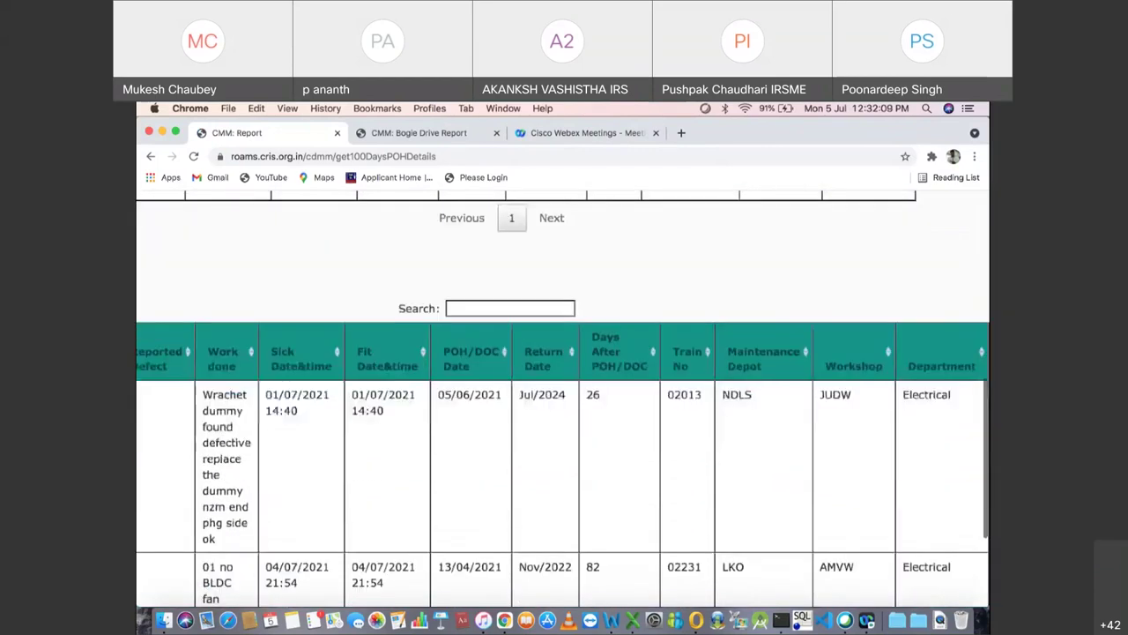
{"action": "scroll", "coordinate": [564, 396], "scroll_direction": "left", "scroll_amount": 10}
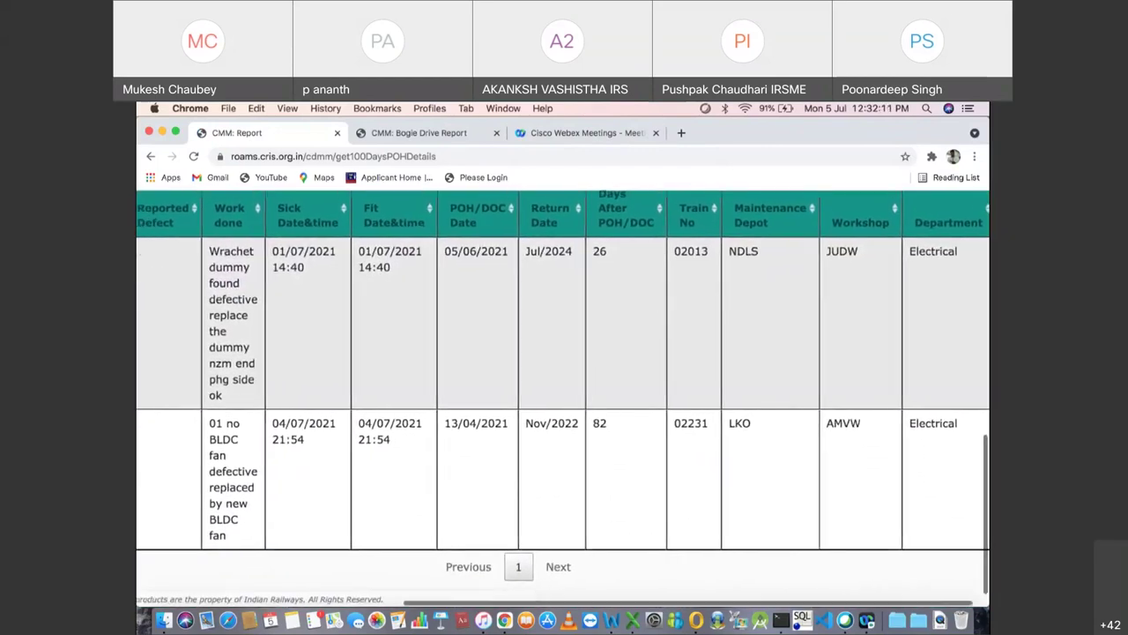
{"action": "scroll", "coordinate": [564, 370], "scroll_direction": "right", "scroll_amount": 10}
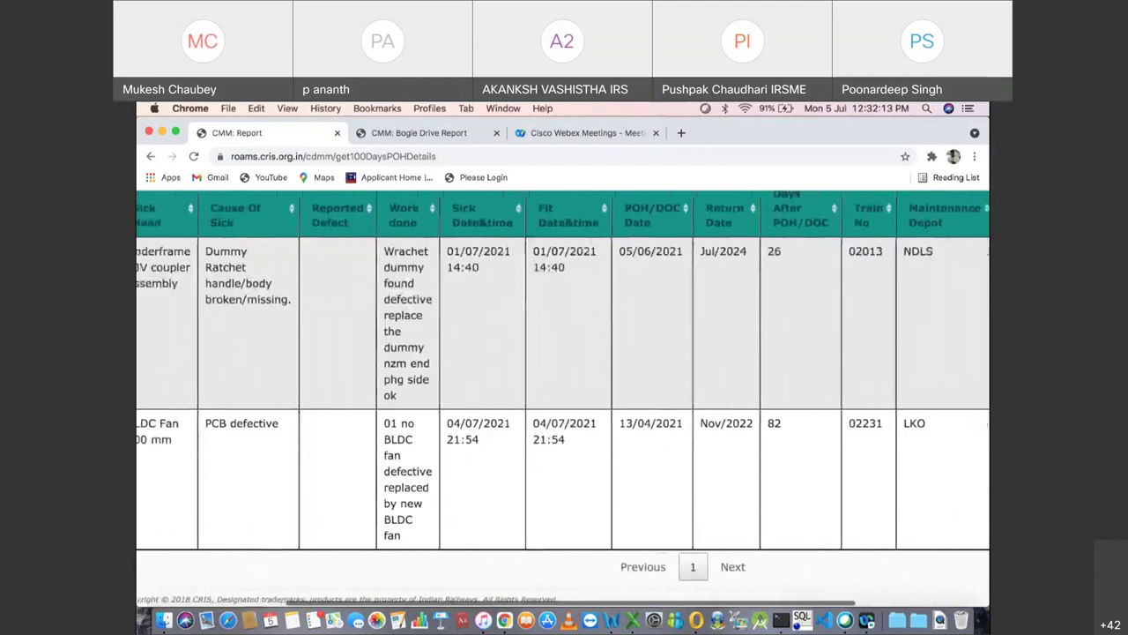
{"action": "scroll", "coordinate": [564, 370], "scroll_direction": "left", "scroll_amount": 15}
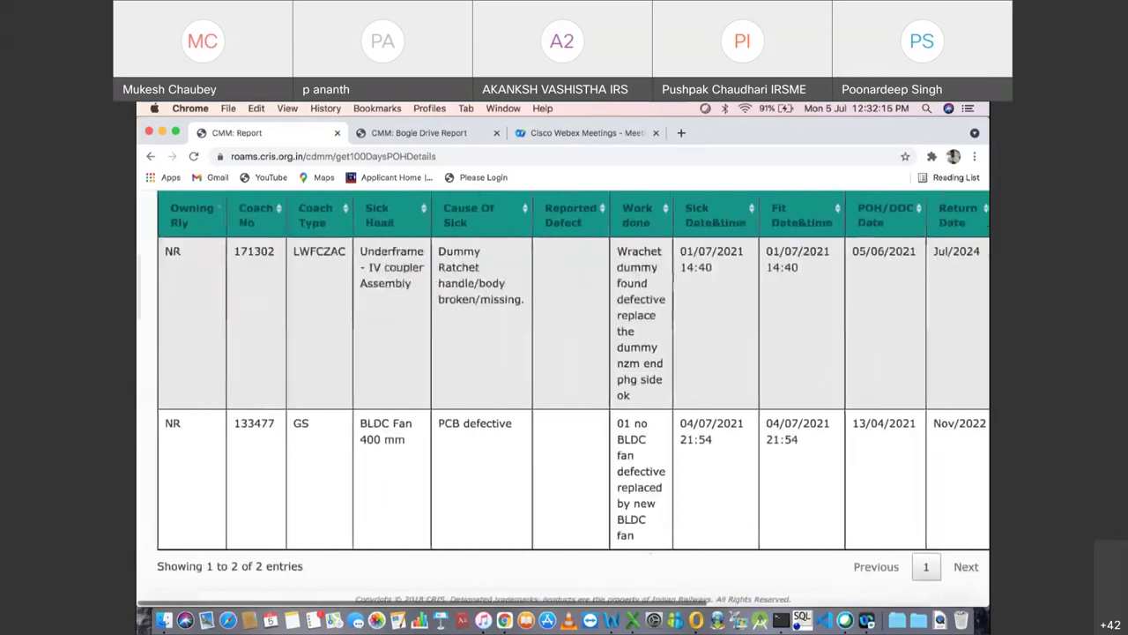
{"action": "scroll", "coordinate": [565, 370], "scroll_direction": "up", "scroll_amount": 3}
{"action": "scroll", "coordinate": [564, 396], "scroll_direction": "up", "scroll_amount": 10}
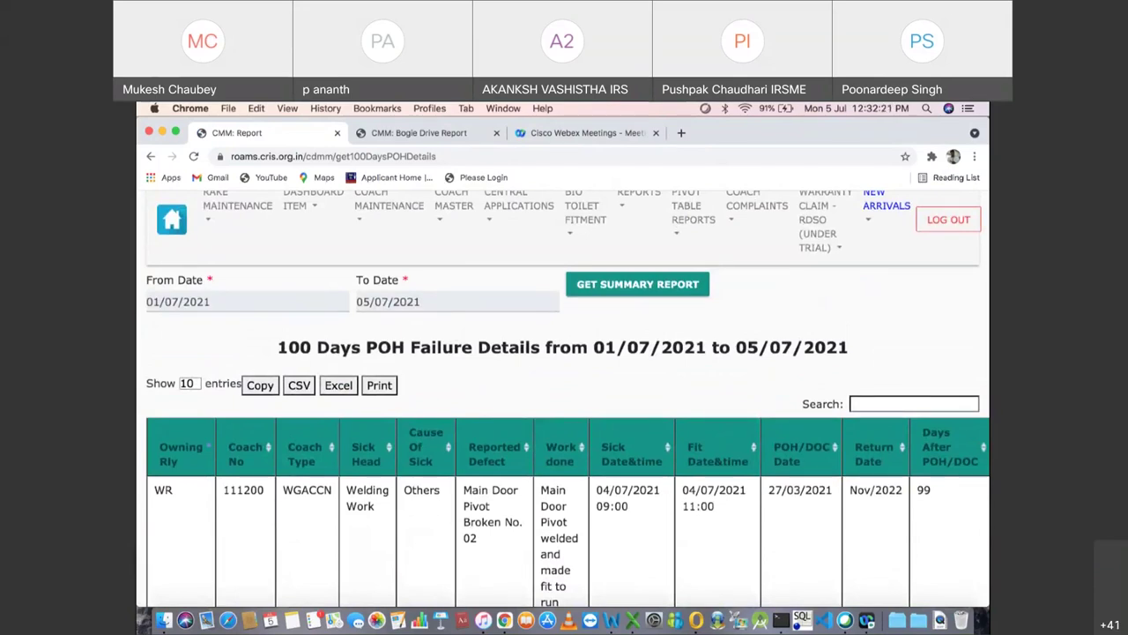
{"action": "scroll", "coordinate": [564, 397], "scroll_direction": "right", "scroll_amount": 10}
{"action": "scroll", "coordinate": [564, 396], "scroll_direction": "left", "scroll_amount": 10}
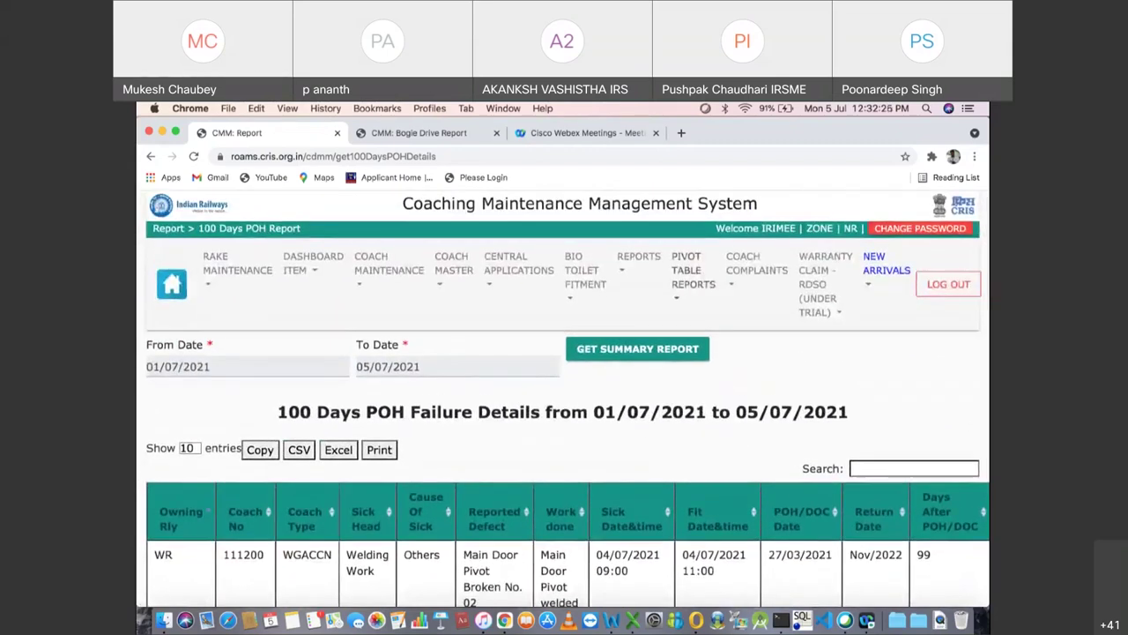
Step: Open the Coach Movement Report for SCR coach 141209 and review its train, depot, division, zone and kilometre history
{"action": "left_click", "coordinate": [638, 261]}
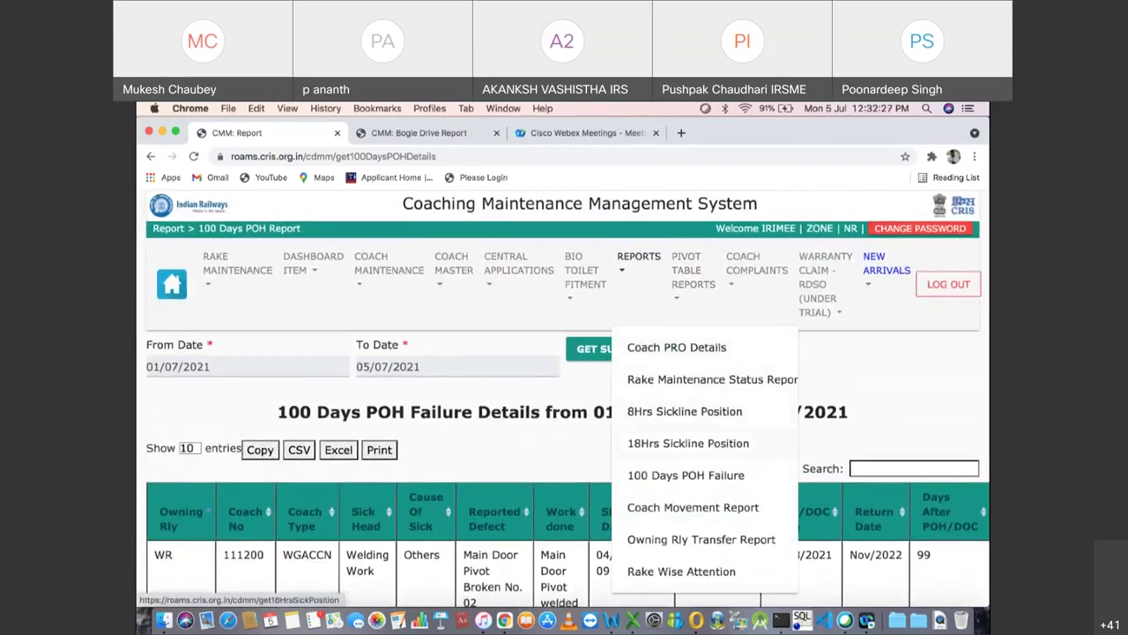
{"action": "left_click", "coordinate": [693, 507]}
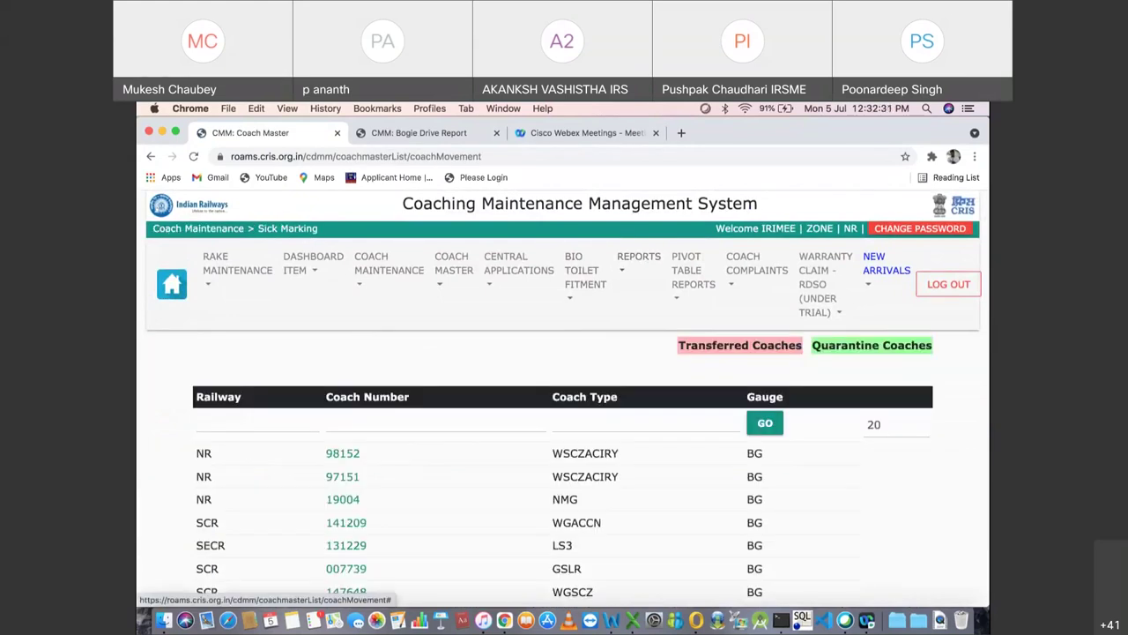
{"action": "left_click", "coordinate": [345, 523]}
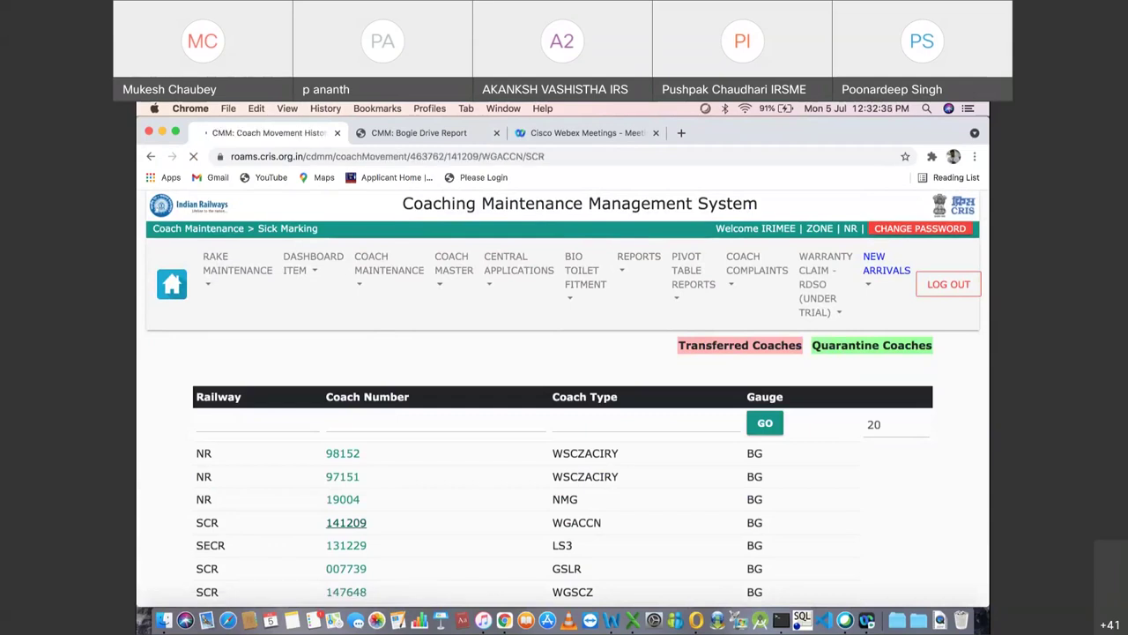
{"action": "scroll", "coordinate": [564, 397], "scroll_direction": "down", "scroll_amount": 5}
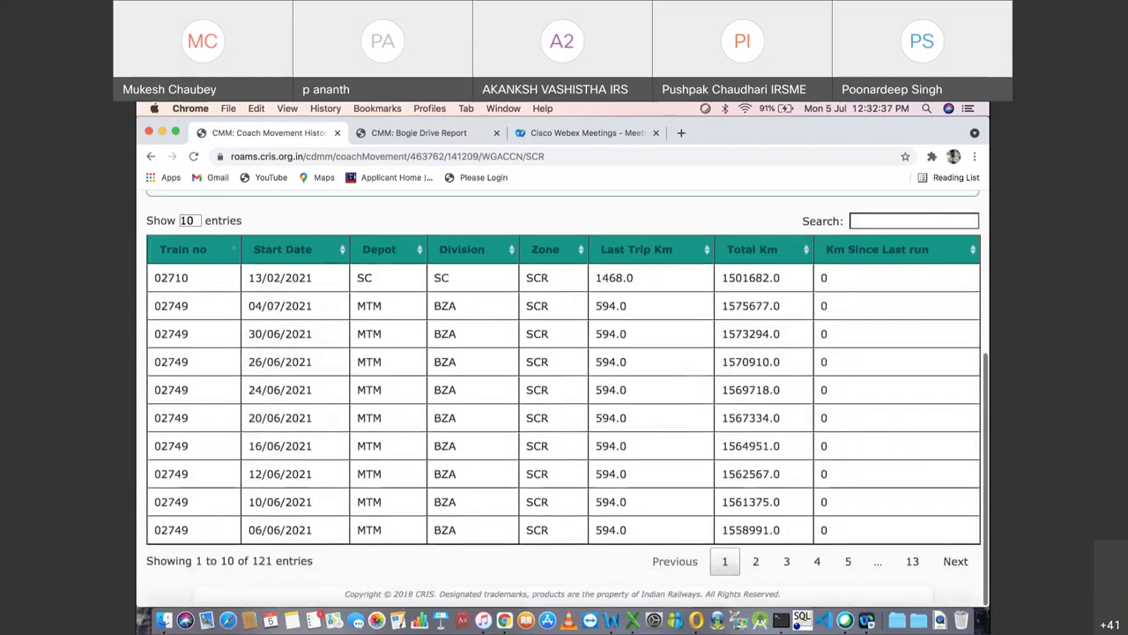
{"action": "scroll", "coordinate": [564, 441], "scroll_direction": "up", "scroll_amount": 2}
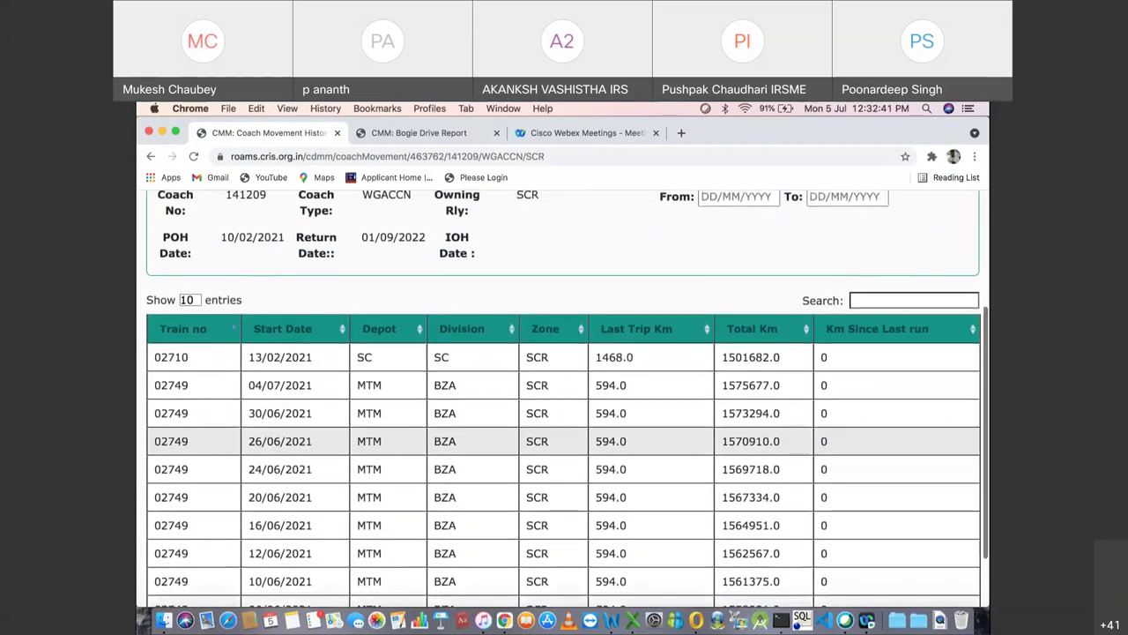
{"action": "scroll", "coordinate": [564, 428], "scroll_direction": "down", "scroll_amount": 2}
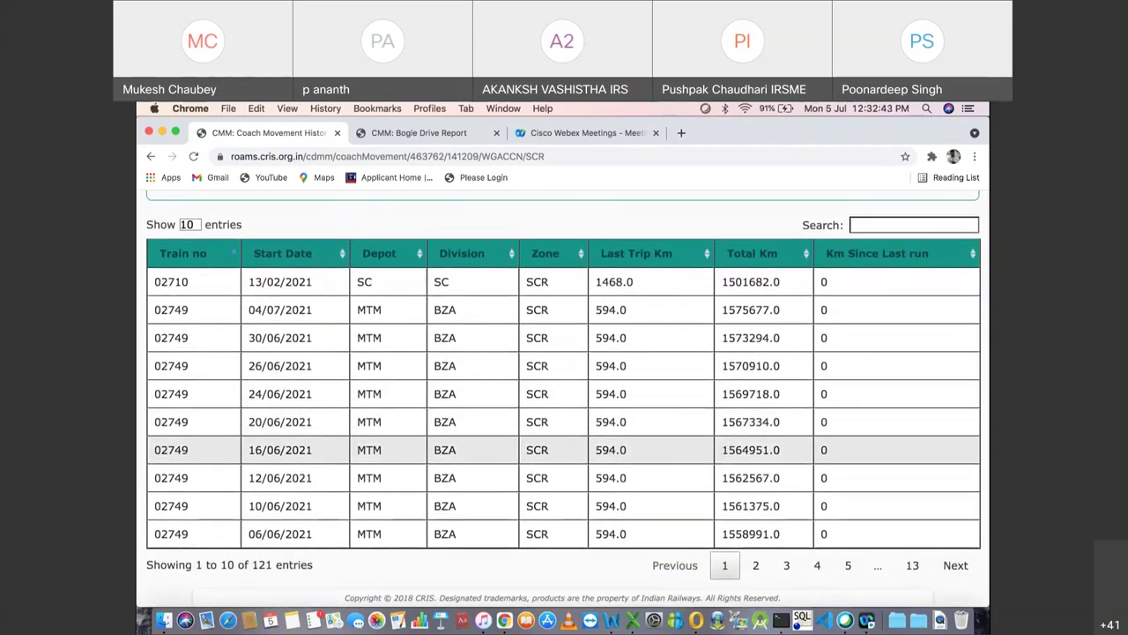
{"action": "scroll", "coordinate": [564, 440], "scroll_direction": "up", "scroll_amount": 7}
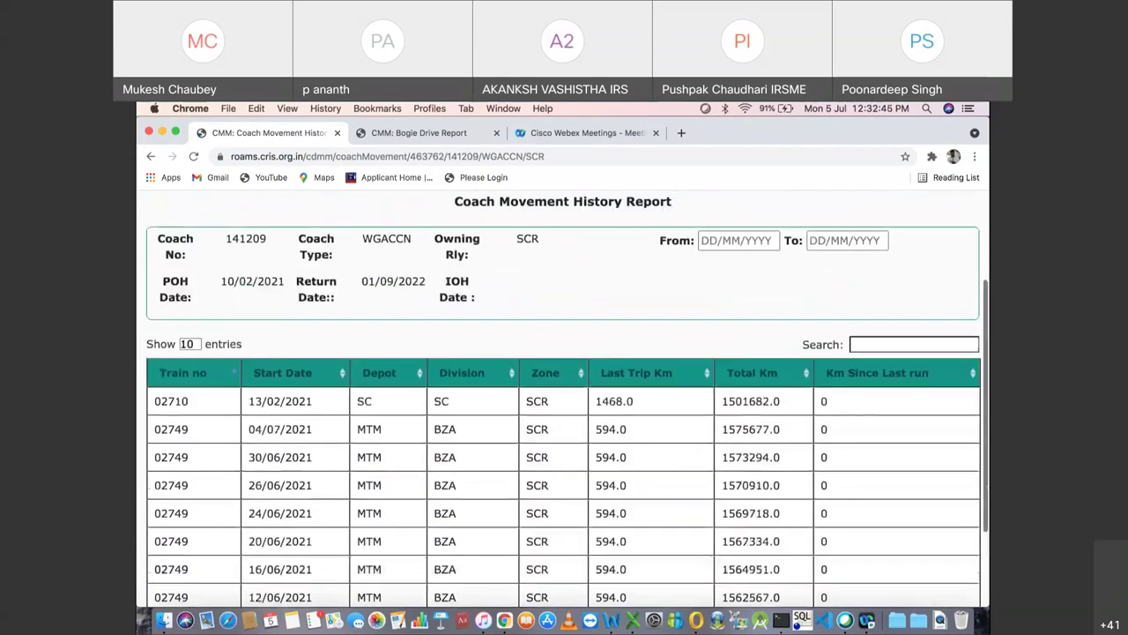
{"action": "scroll", "coordinate": [565, 529], "scroll_direction": "down", "scroll_amount": 7}
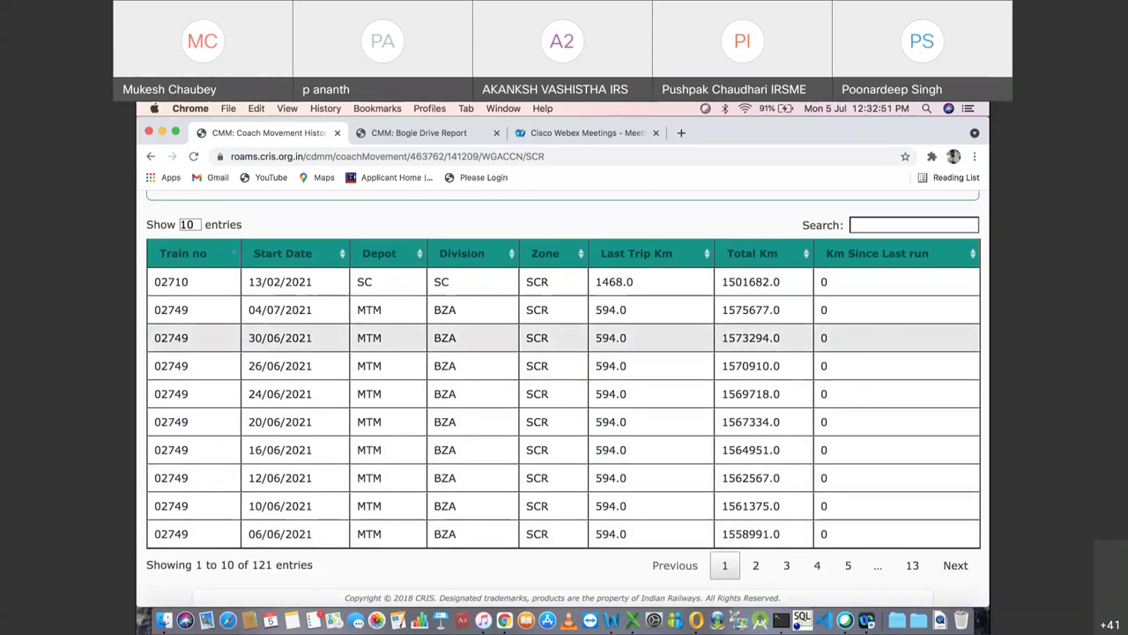
{"action": "scroll", "coordinate": [564, 353], "scroll_direction": "up", "scroll_amount": 7}
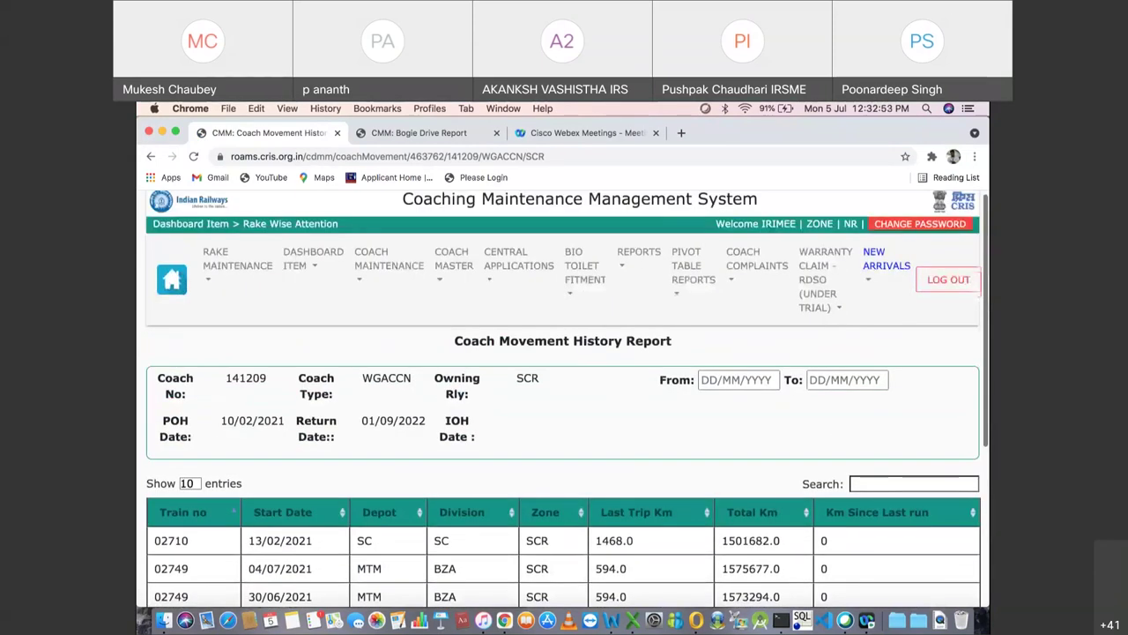
Step: Open the Owning Rly Transfer Report and review the board letter references, old and new railways, coach numbers and transfer dates
{"action": "left_click", "coordinate": [638, 252]}
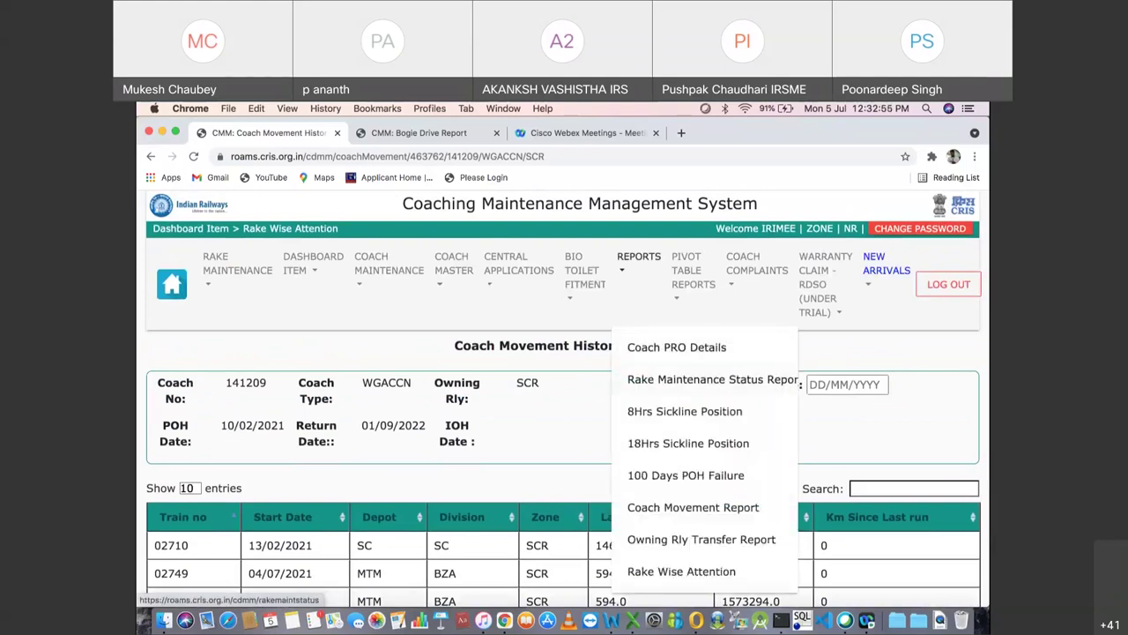
{"action": "left_click", "coordinate": [702, 538]}
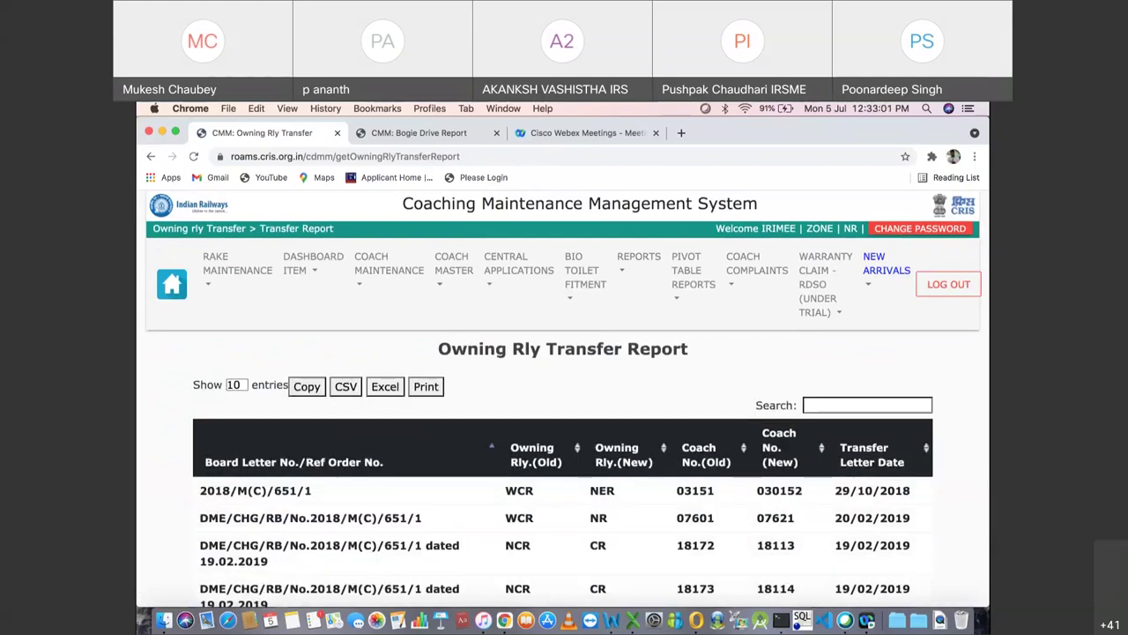
{"action": "scroll", "coordinate": [564, 397], "scroll_direction": "down", "scroll_amount": 5}
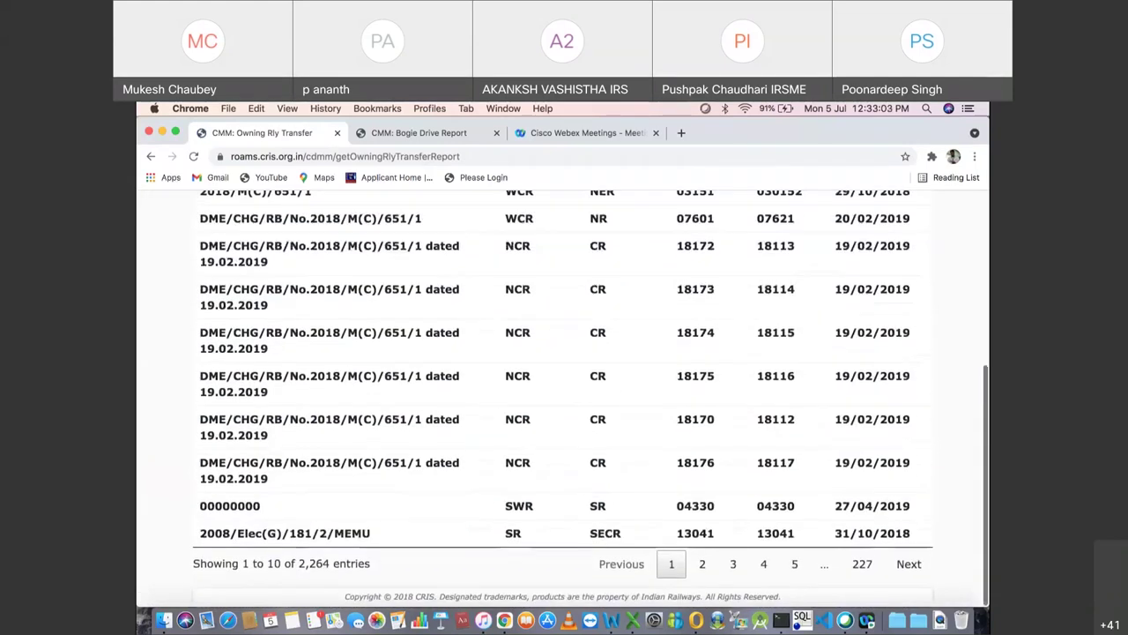
{"action": "scroll", "coordinate": [564, 397], "scroll_direction": "up", "scroll_amount": 5}
{"action": "left_click", "coordinate": [868, 381]}
{"action": "scroll", "coordinate": [564, 397], "scroll_direction": "down", "scroll_amount": 3}
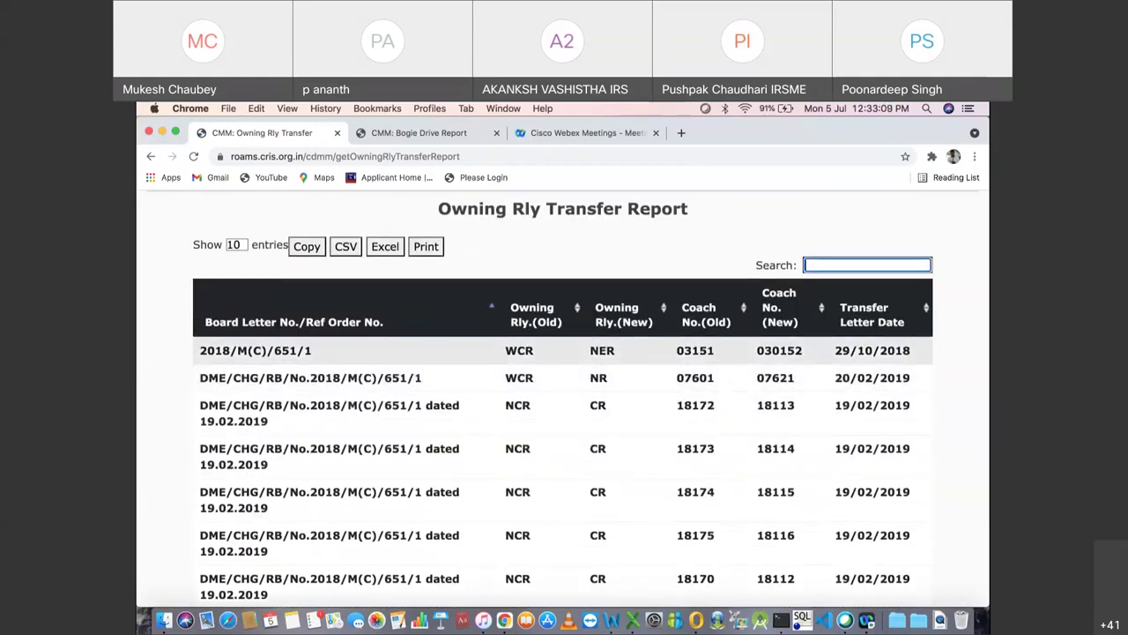
{"action": "scroll", "coordinate": [565, 344], "scroll_direction": "down", "scroll_amount": 2}
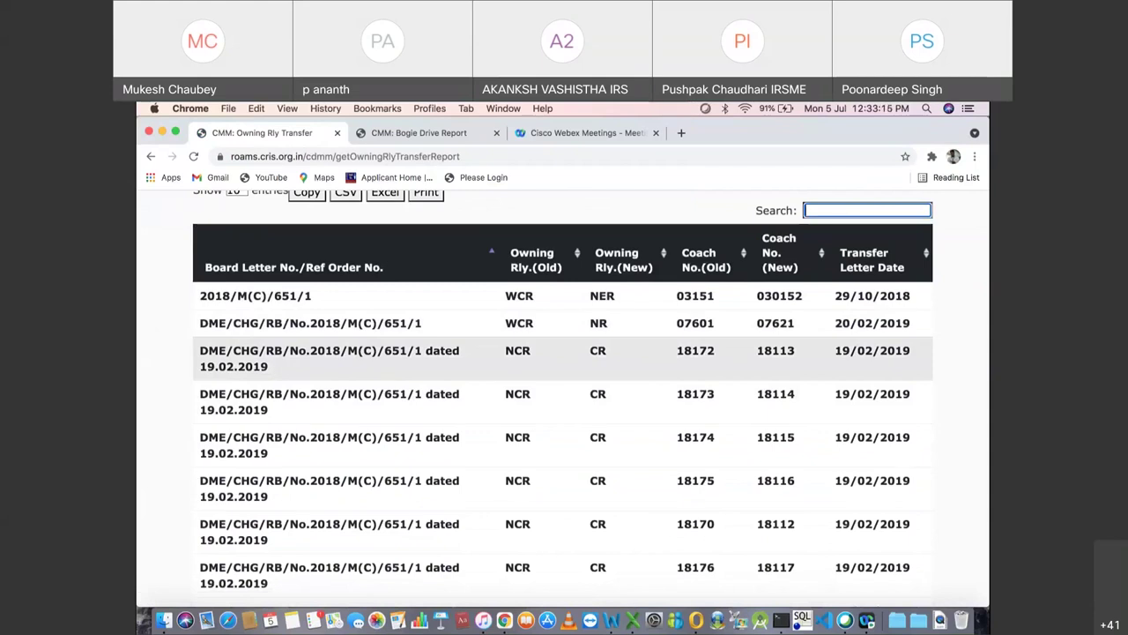
{"action": "scroll", "coordinate": [564, 397], "scroll_direction": "up", "scroll_amount": 5}
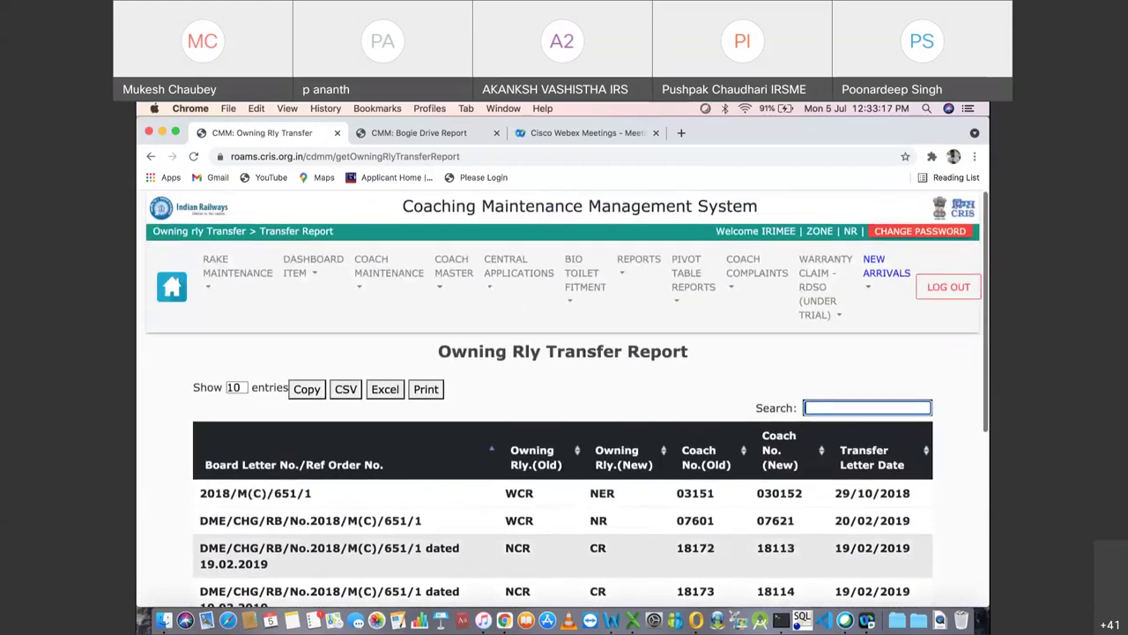
Step: Open the Rake Wise Attention report and get the details for train 02951 starting on 04/07/2021
{"action": "left_click", "coordinate": [638, 256]}
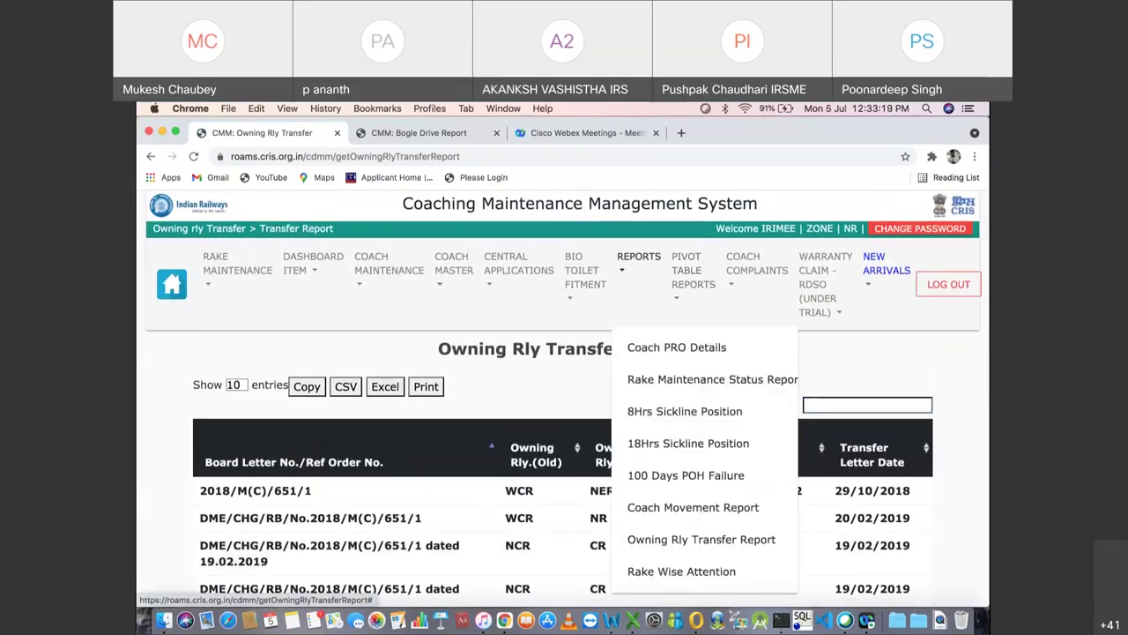
{"action": "left_click", "coordinate": [681, 572]}
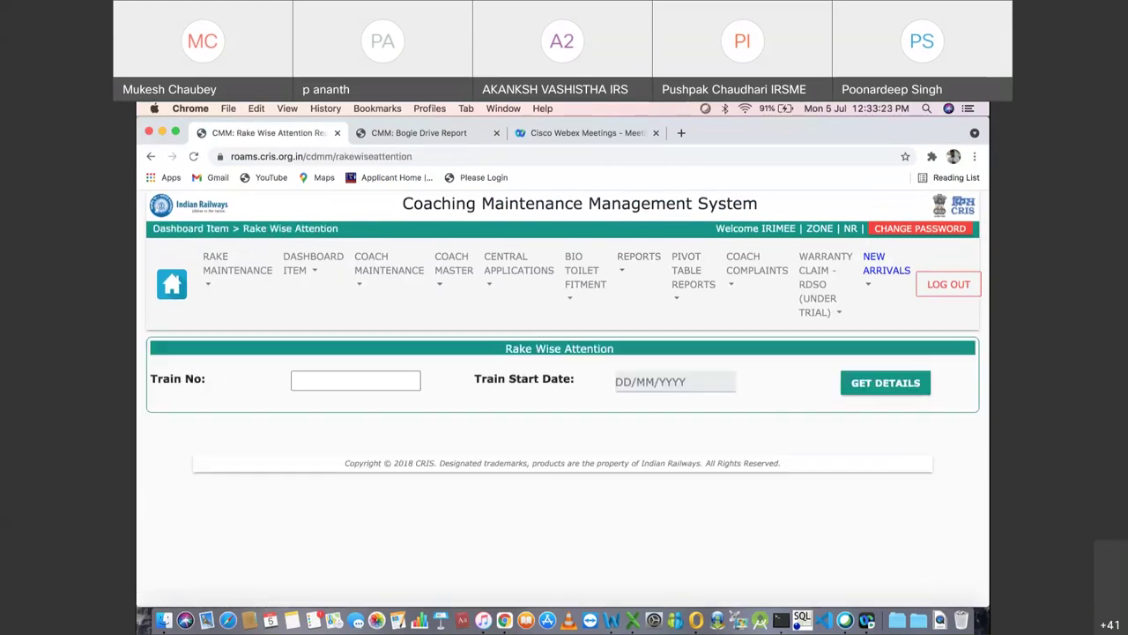
{"action": "left_click", "coordinate": [355, 380]}
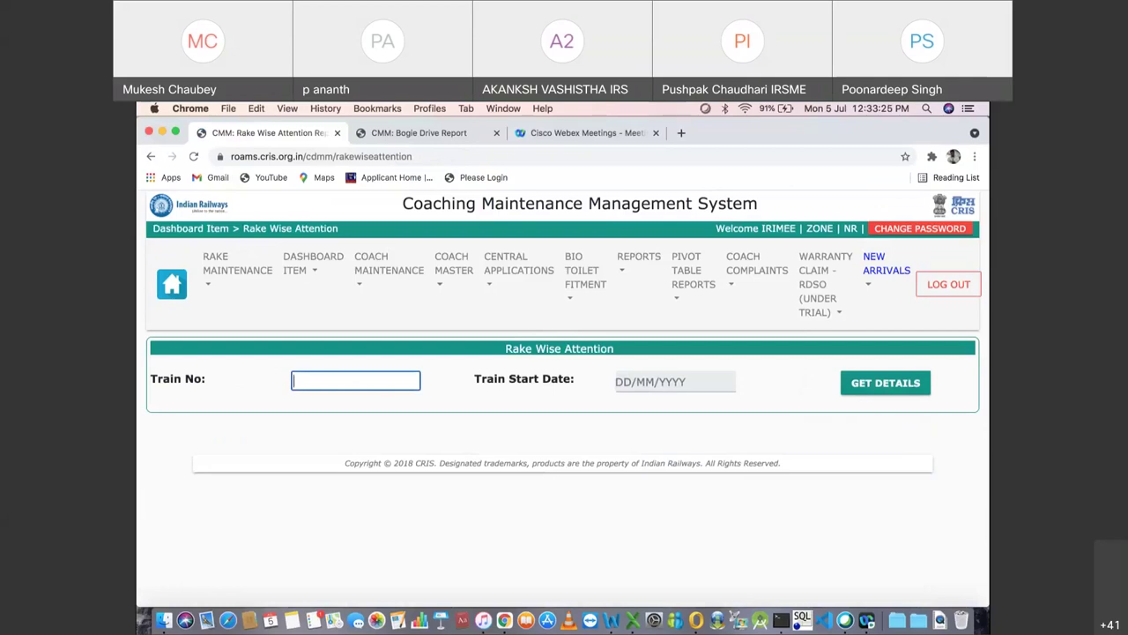
{"action": "type", "text": "02951"}
{"action": "key", "text": "Tab"}
{"action": "left_click", "coordinate": [637, 478]}
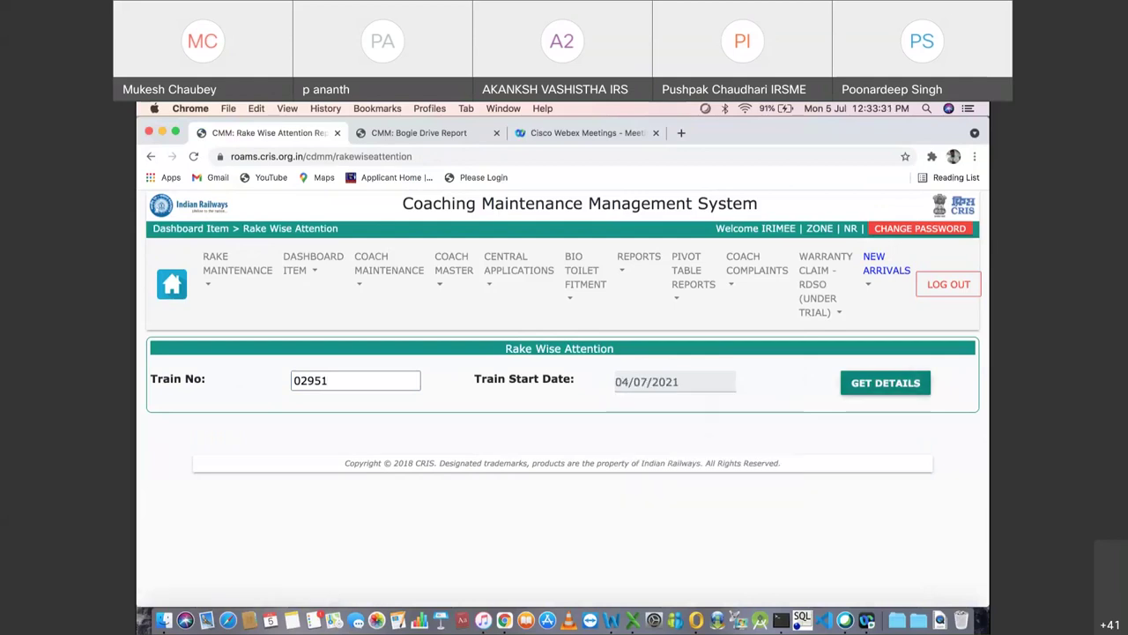
{"action": "key", "text": "Return"}
Step: Examine the rake's maintenance timings, supervisors and gangs, and the coach-wise POH, IOH and return dates with their side defects
{"action": "scroll", "coordinate": [564, 401], "scroll_direction": "down", "scroll_amount": 5}
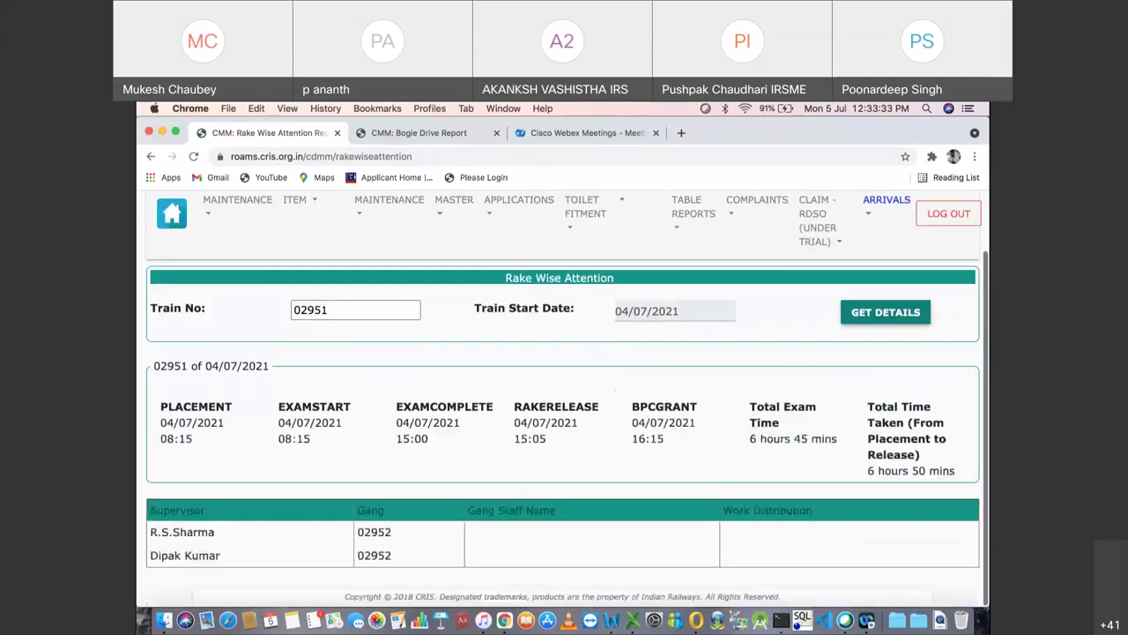
{"action": "scroll", "coordinate": [564, 472], "scroll_direction": "down", "scroll_amount": 1}
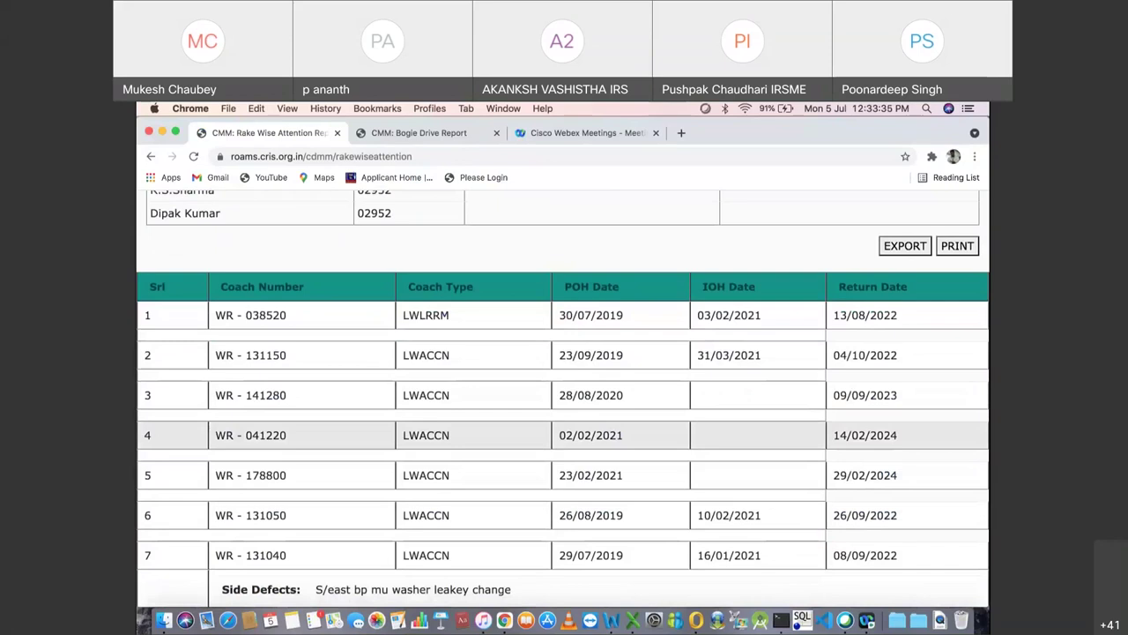
{"action": "scroll", "coordinate": [564, 434], "scroll_direction": "down", "scroll_amount": 3}
{"action": "scroll", "coordinate": [564, 435], "scroll_direction": "up", "scroll_amount": 10}
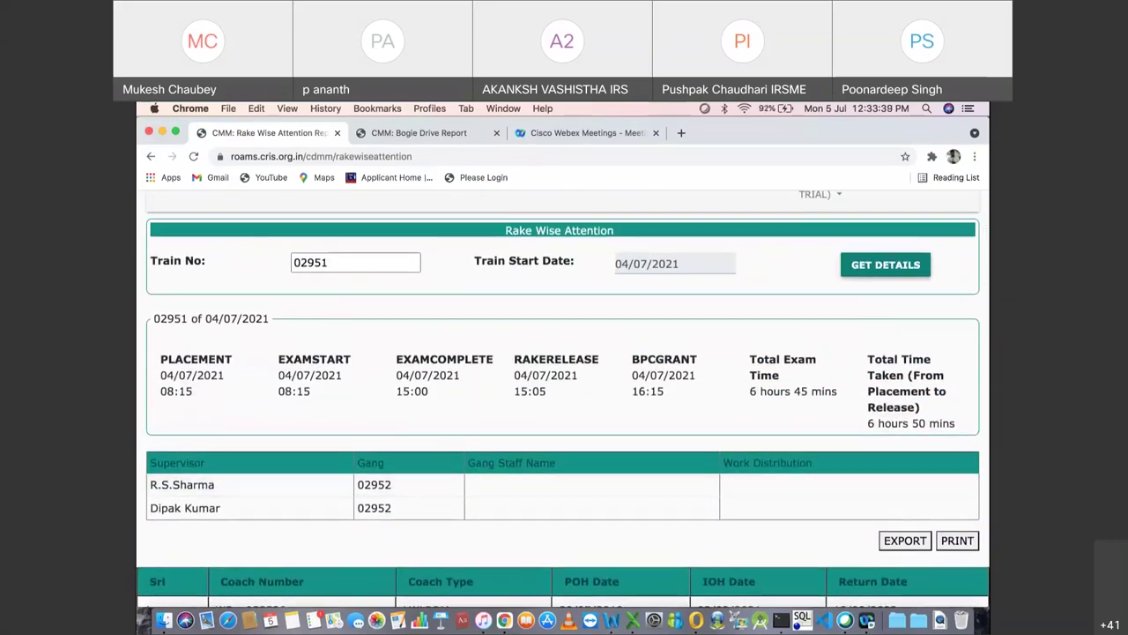
{"action": "scroll", "coordinate": [564, 434], "scroll_direction": "down", "scroll_amount": 8}
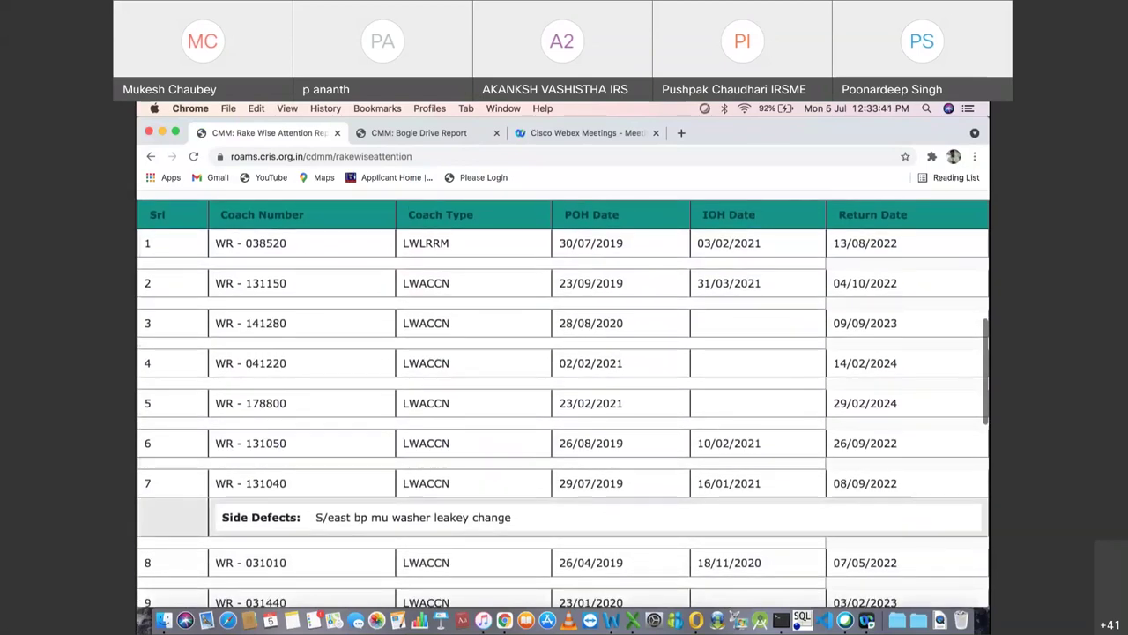
{"action": "scroll", "coordinate": [564, 400], "scroll_direction": "down", "scroll_amount": 5}
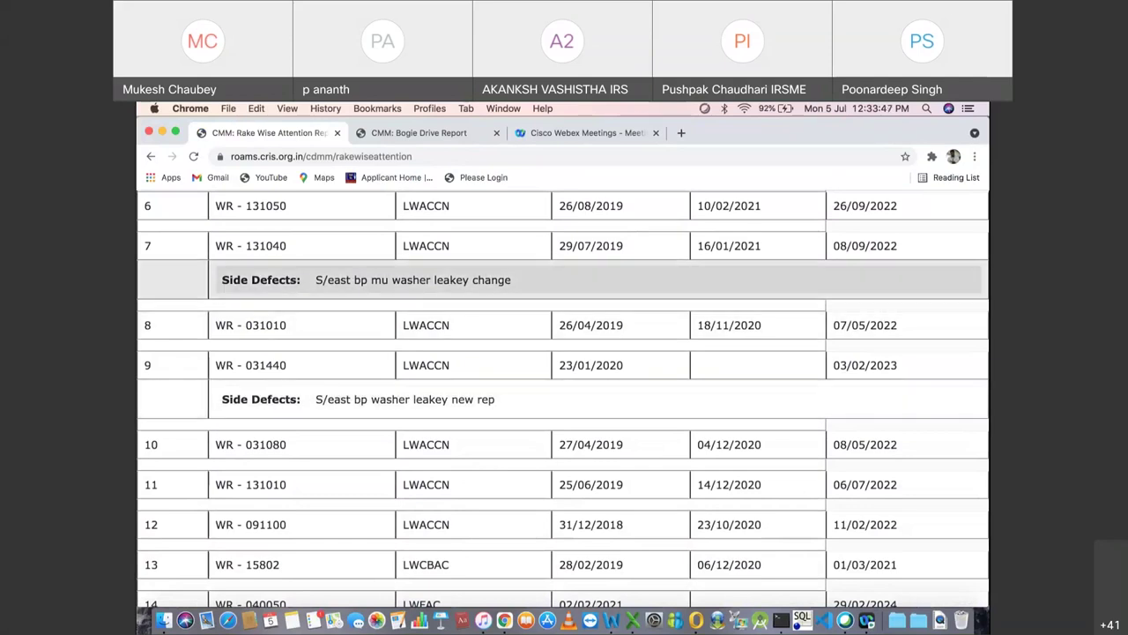
{"action": "scroll", "coordinate": [564, 399], "scroll_direction": "down", "scroll_amount": 7}
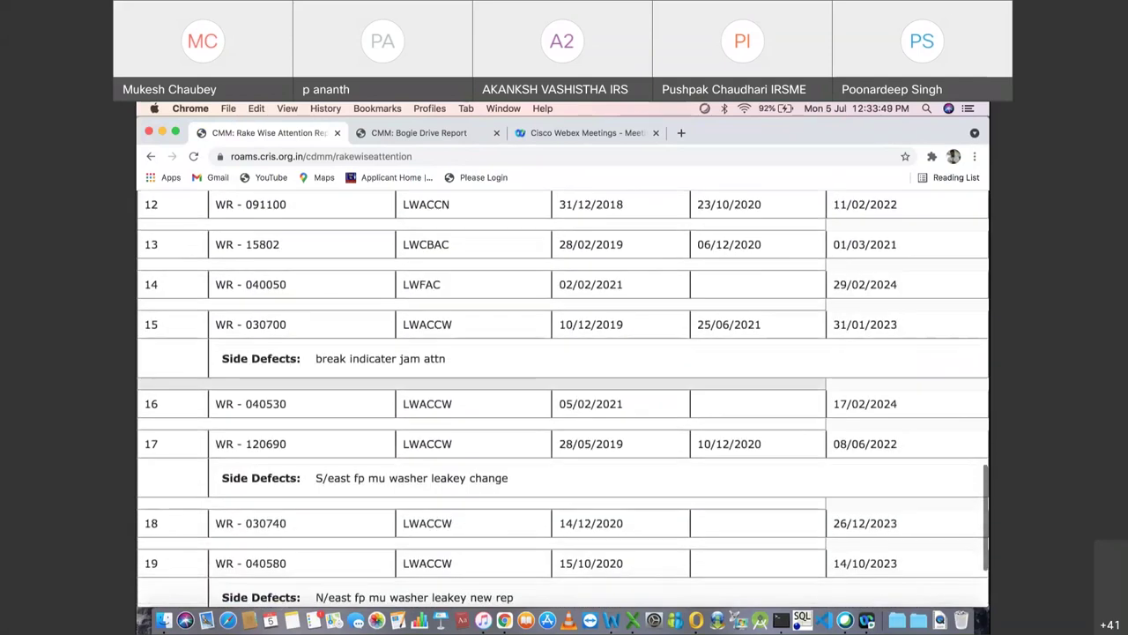
{"action": "scroll", "coordinate": [564, 365], "scroll_direction": "down", "scroll_amount": 2}
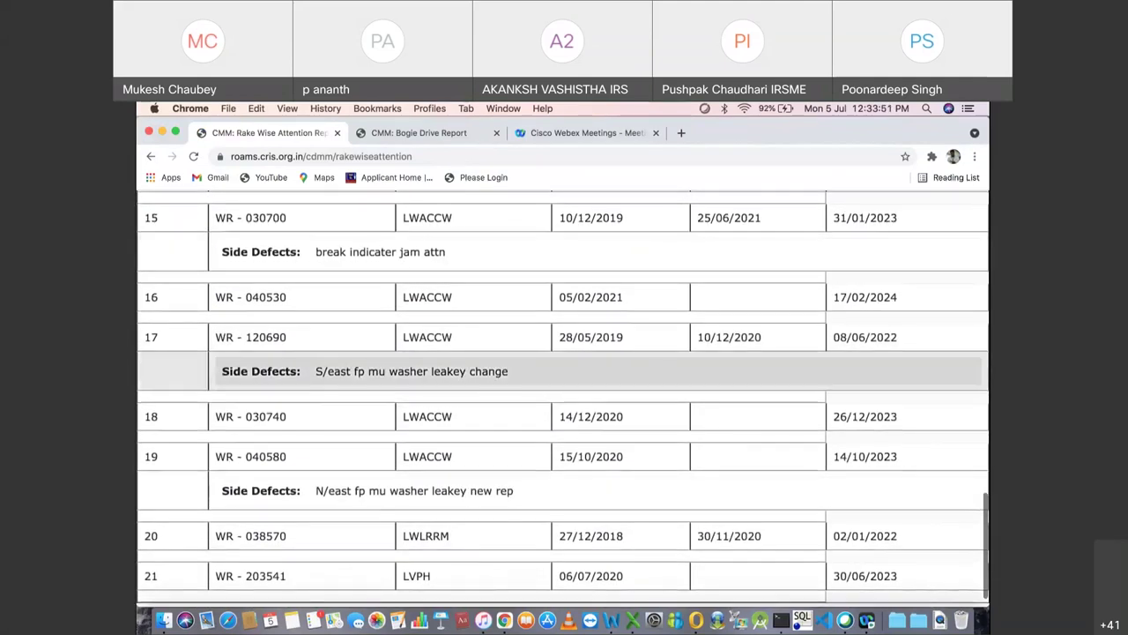
Step: Leave the rake-wise details for train 02951 and open the POH Arising pivot table report
{"action": "scroll", "coordinate": [564, 371], "scroll_direction": "down", "scroll_amount": 1}
{"action": "scroll", "coordinate": [564, 371], "scroll_direction": "up", "scroll_amount": 5}
{"action": "scroll", "coordinate": [564, 400], "scroll_direction": "up", "scroll_amount": 15}
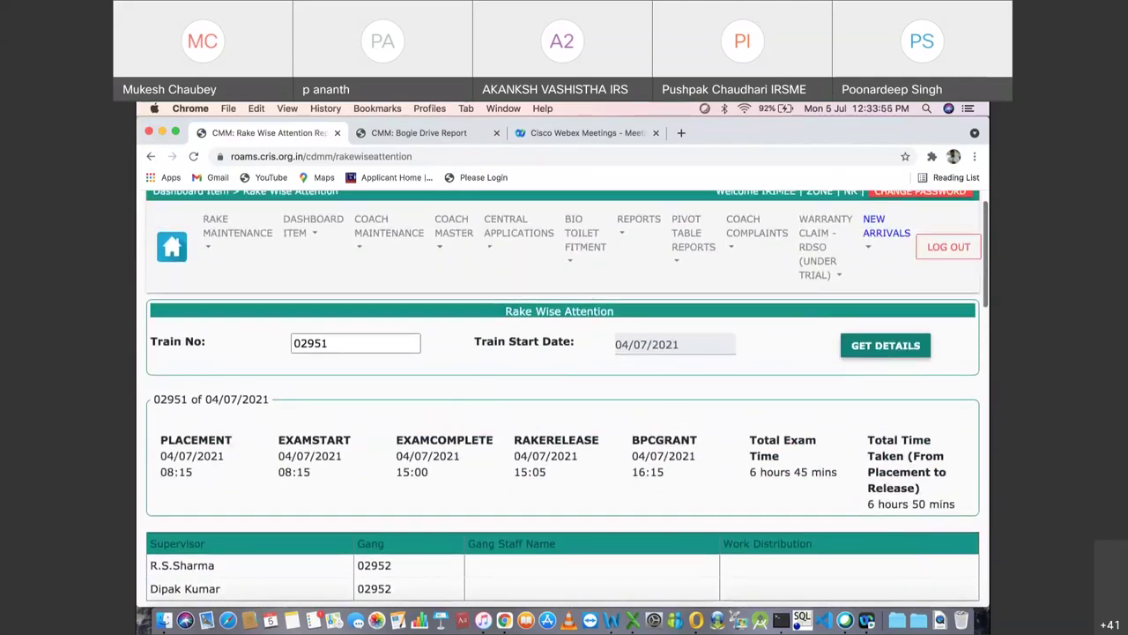
{"action": "scroll", "coordinate": [564, 399], "scroll_direction": "down", "scroll_amount": 2}
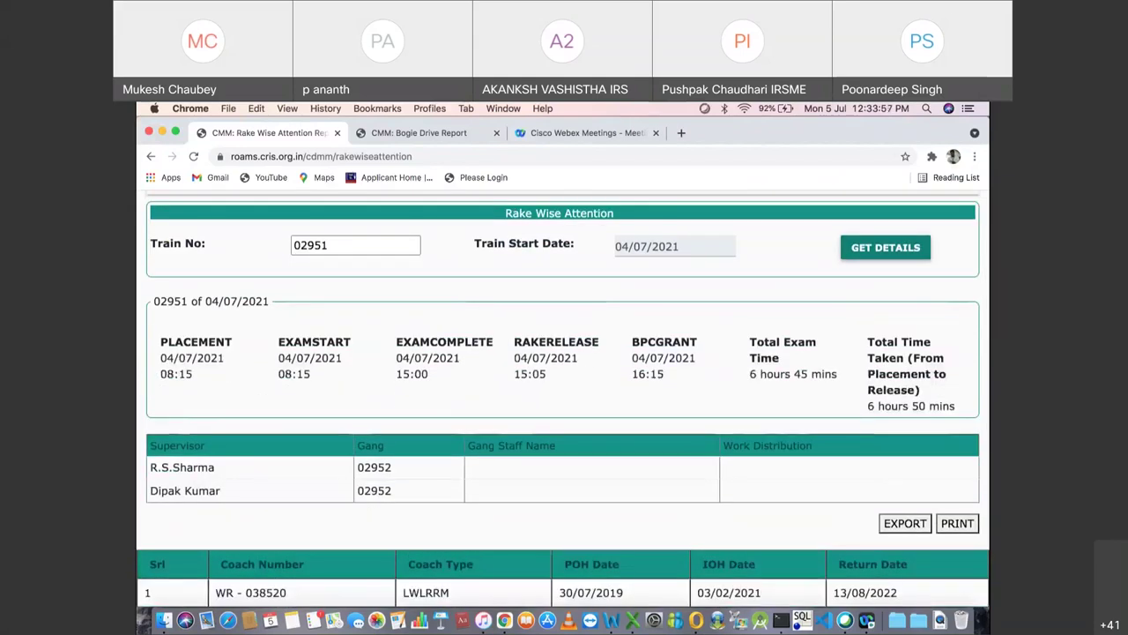
{"action": "scroll", "coordinate": [564, 399], "scroll_direction": "up", "scroll_amount": 3}
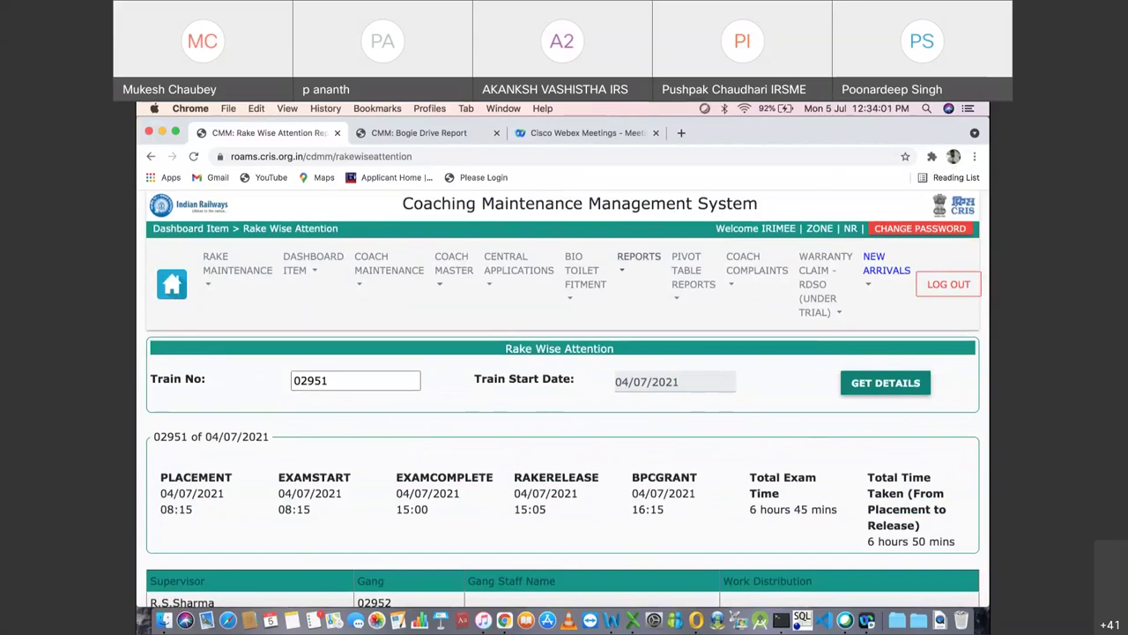
{"action": "left_click", "coordinate": [694, 270]}
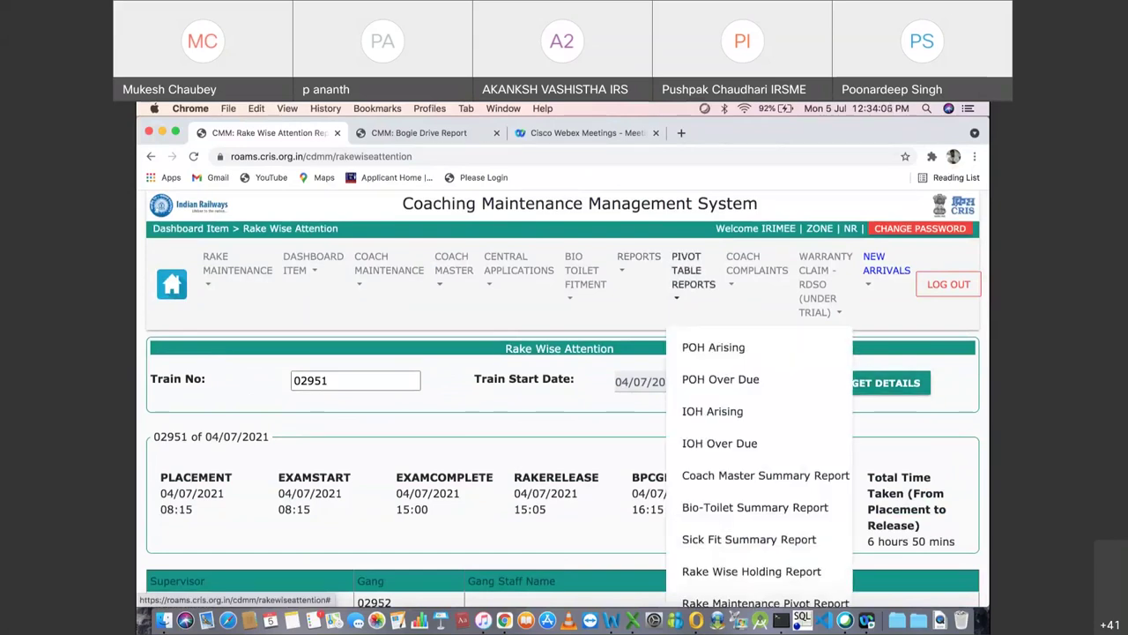
{"action": "left_click", "coordinate": [713, 346]}
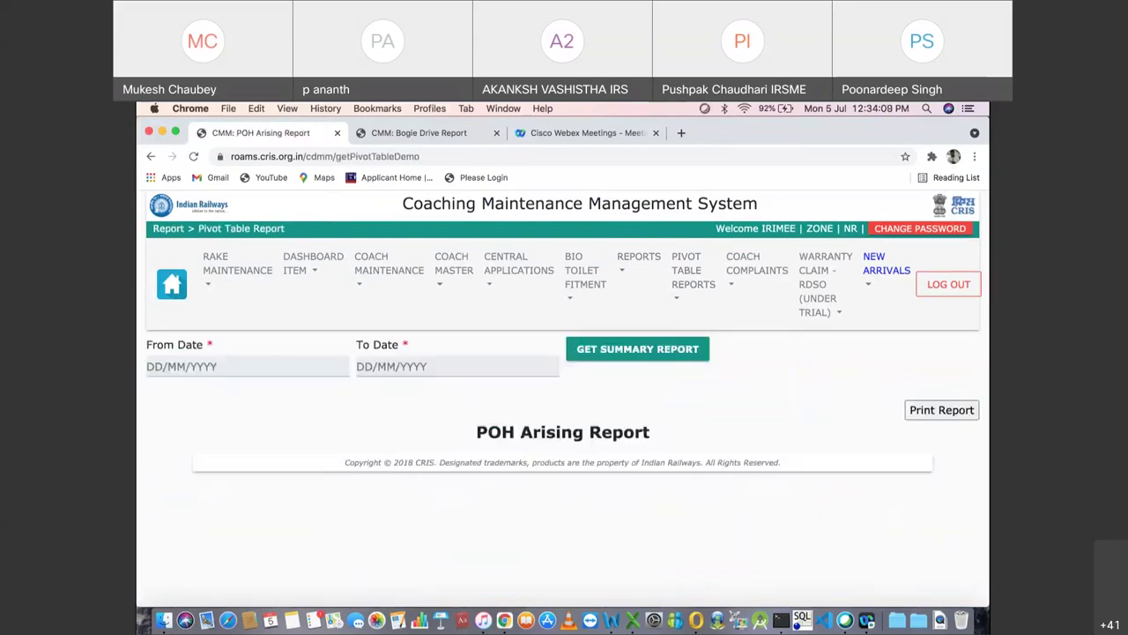
Step: Generate the POH Arising summary report for 01/07/2021 to 31/07/2021
{"action": "left_click", "coordinate": [247, 365]}
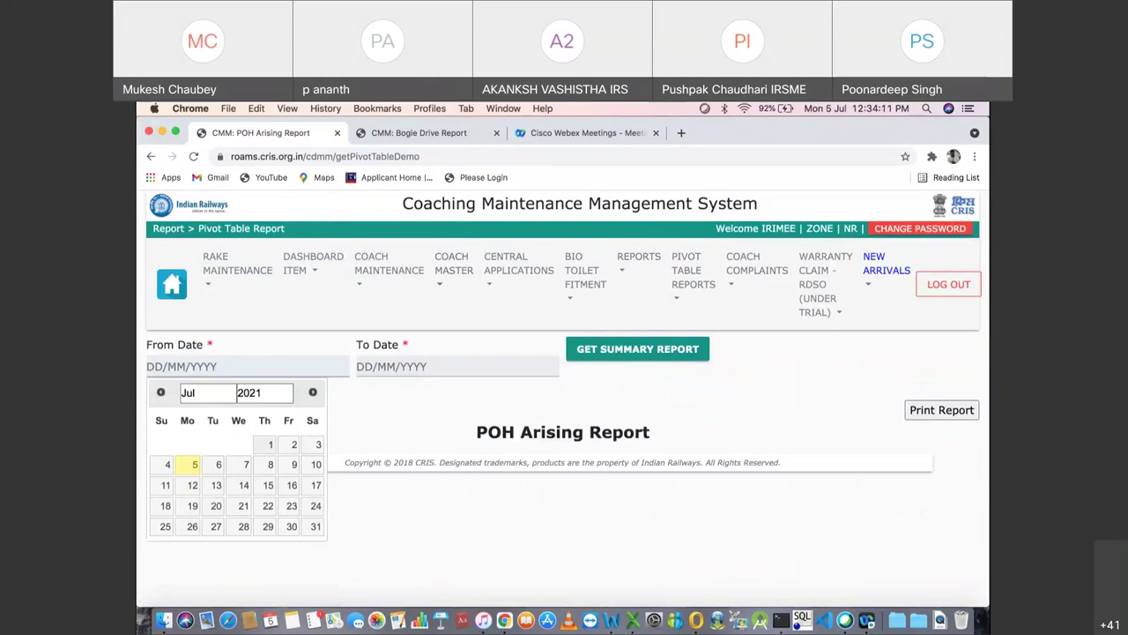
{"action": "left_click", "coordinate": [270, 444]}
{"action": "left_click", "coordinate": [457, 366]}
{"action": "left_click", "coordinate": [405, 464]}
{"action": "left_click", "coordinate": [457, 366]}
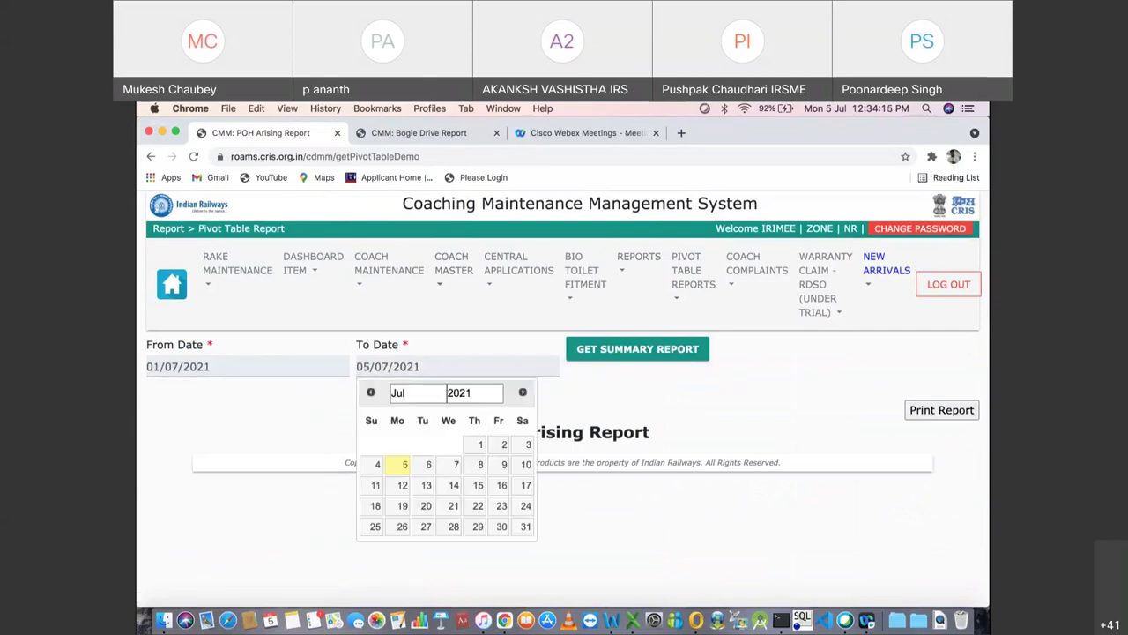
{"action": "left_click", "coordinate": [526, 526]}
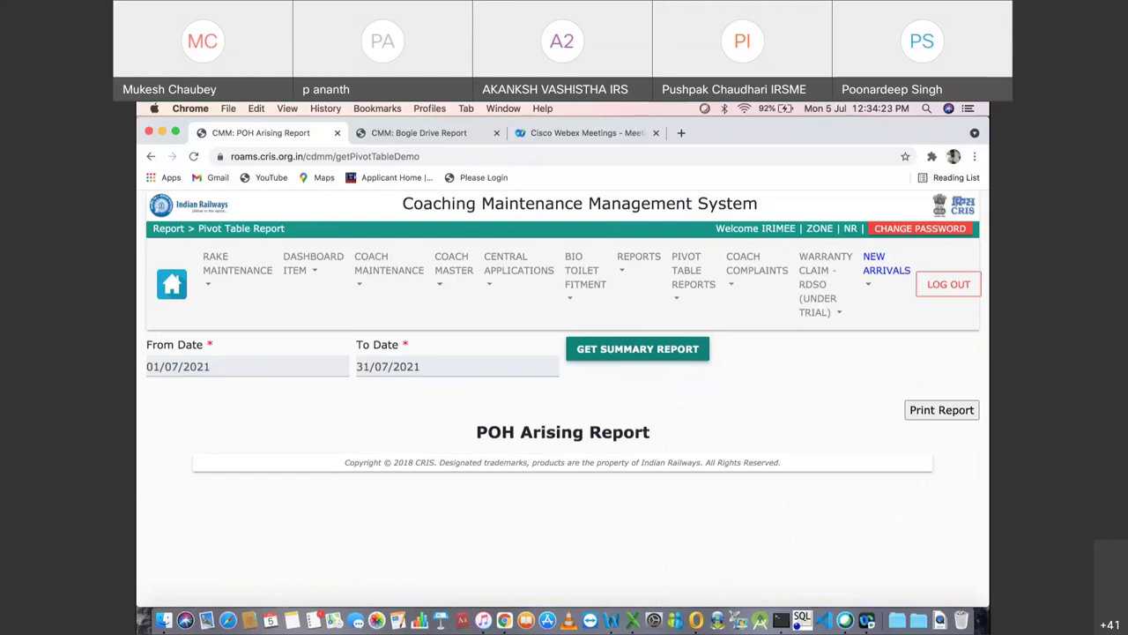
{"action": "scroll", "coordinate": [564, 397], "scroll_direction": "down", "scroll_amount": 3}
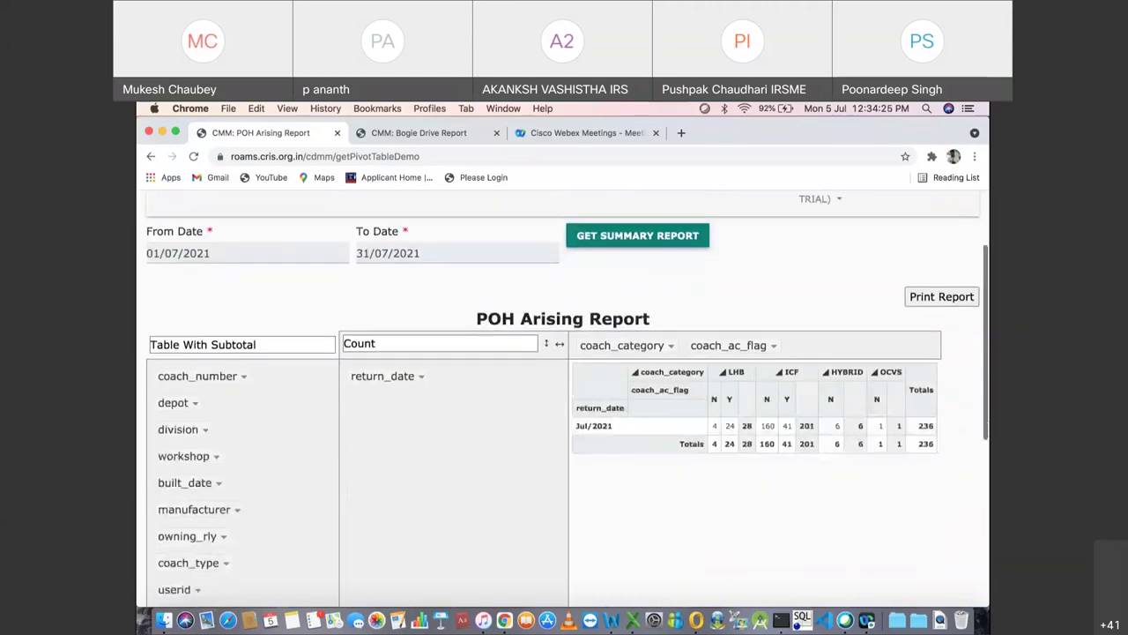
Step: Extend the POH Arising report's To Date to 31/10/2021 and get the summary report again
{"action": "left_click", "coordinate": [388, 253]}
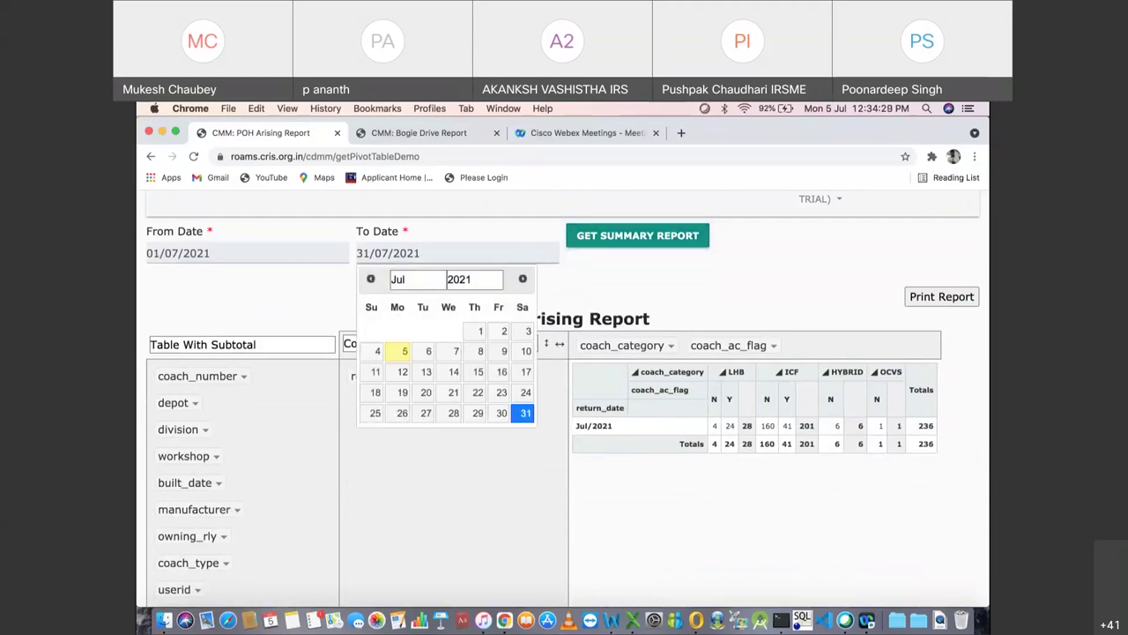
{"action": "left_click", "coordinate": [522, 279]}
{"action": "left_click", "coordinate": [523, 278]}
{"action": "left_click", "coordinate": [522, 278]}
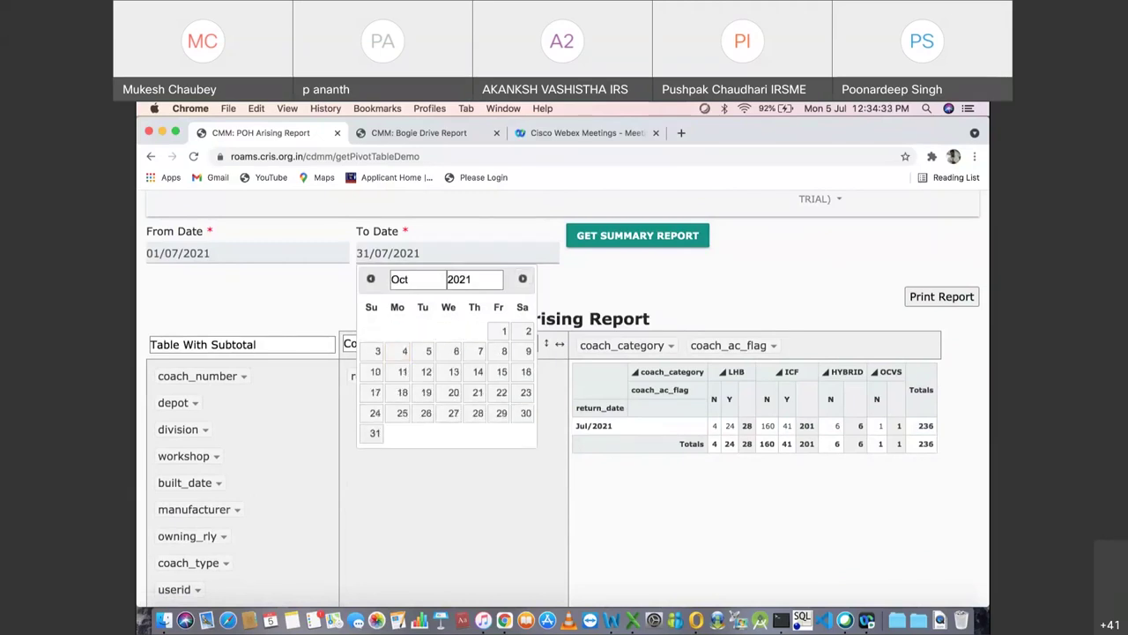
{"action": "left_click", "coordinate": [375, 432]}
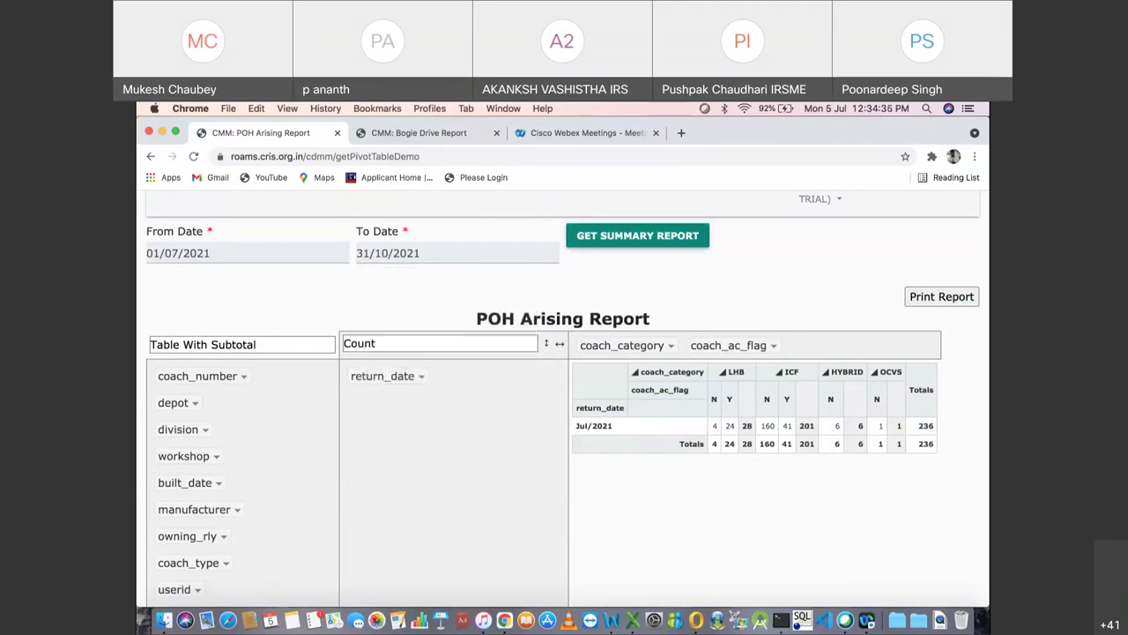
{"action": "scroll", "coordinate": [563, 388], "scroll_direction": "down", "scroll_amount": 3}
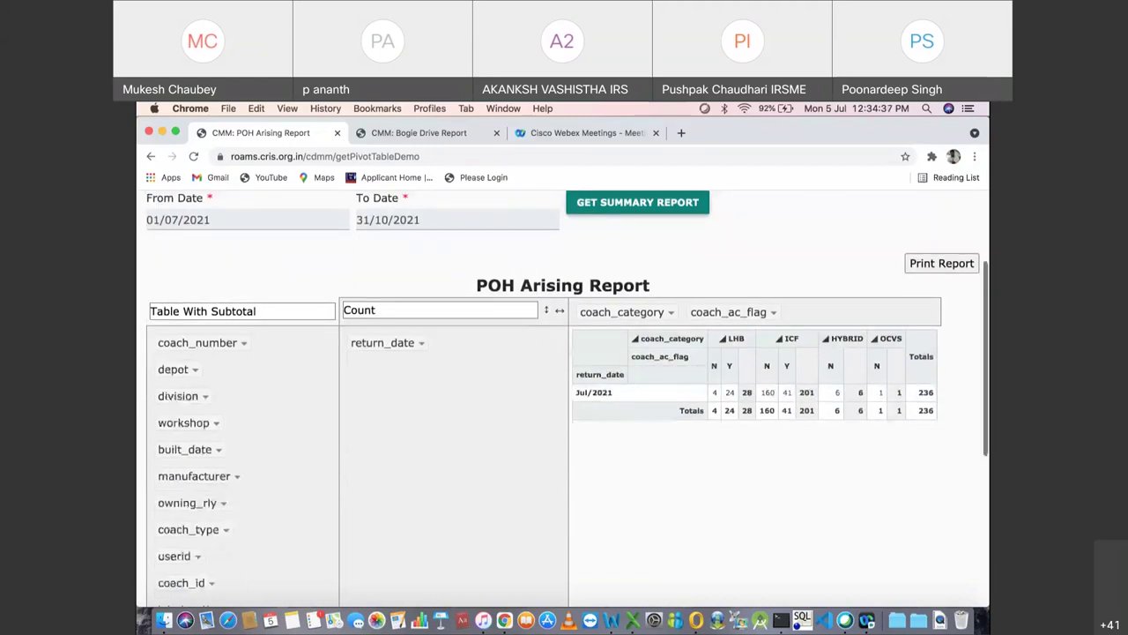
{"action": "scroll", "coordinate": [562, 388], "scroll_direction": "up", "scroll_amount": 6}
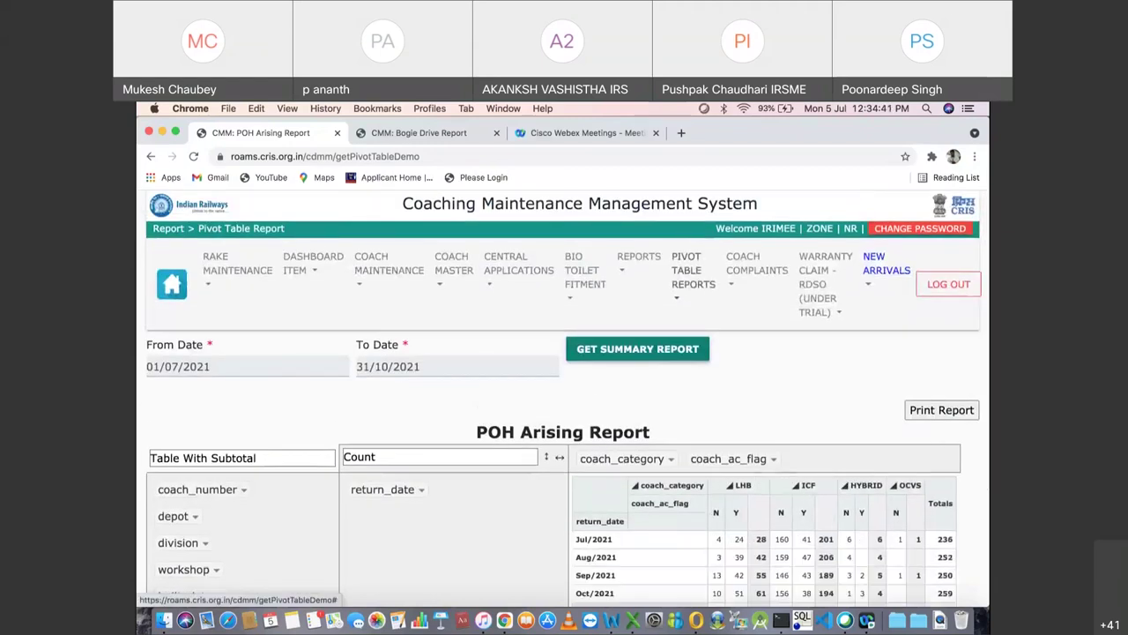
{"action": "scroll", "coordinate": [562, 388], "scroll_direction": "down", "scroll_amount": 2}
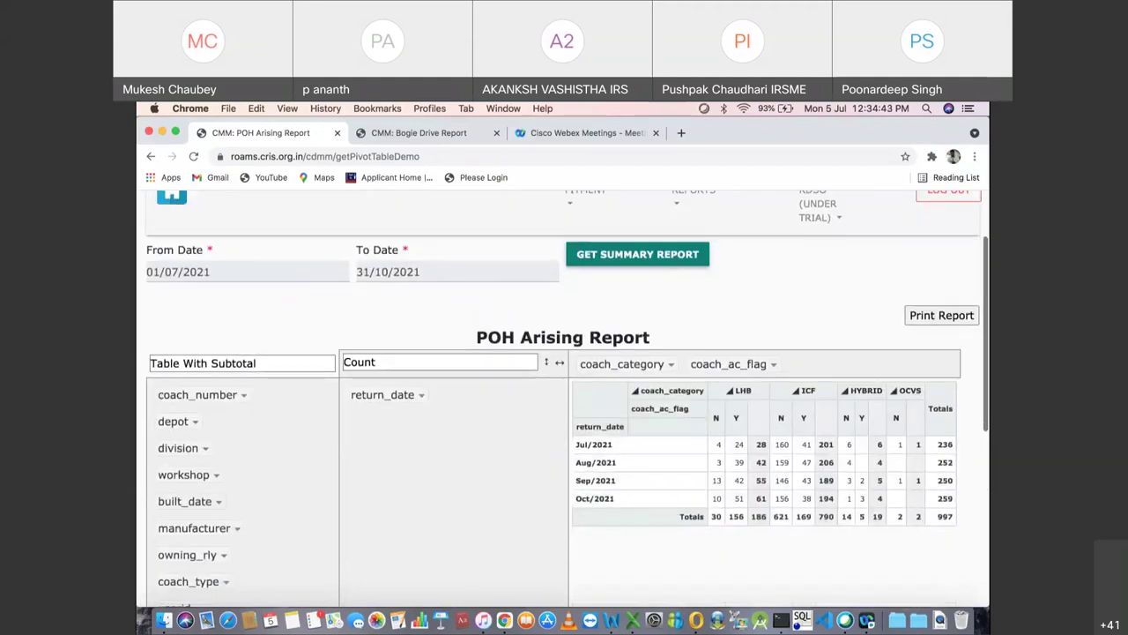
{"action": "left_click", "coordinate": [388, 271]}
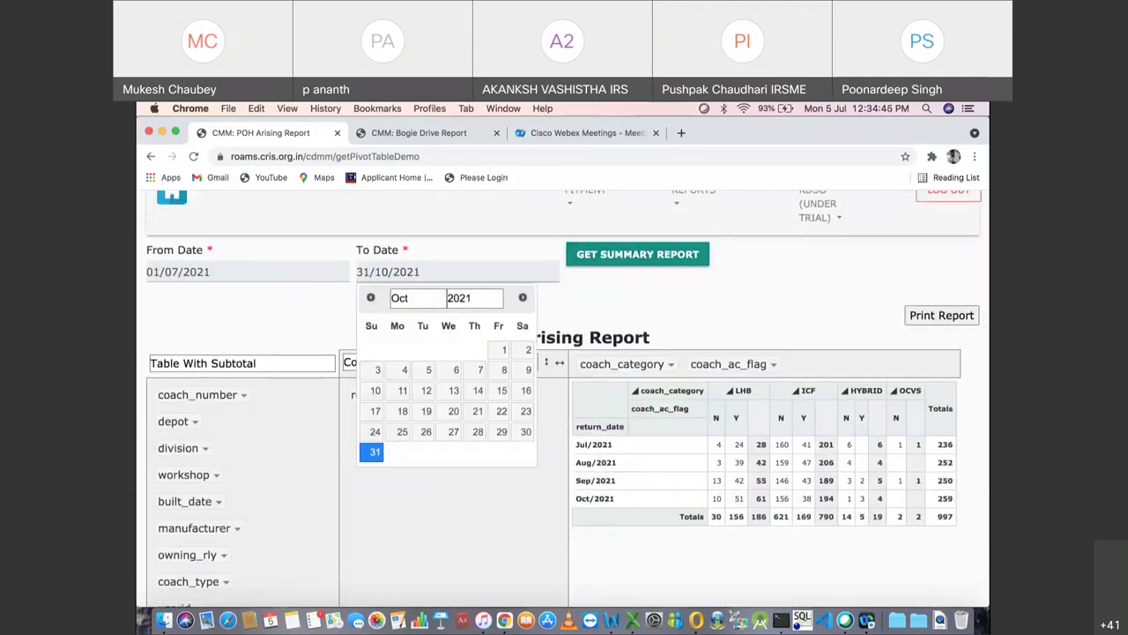
{"action": "left_click", "coordinate": [474, 298]}
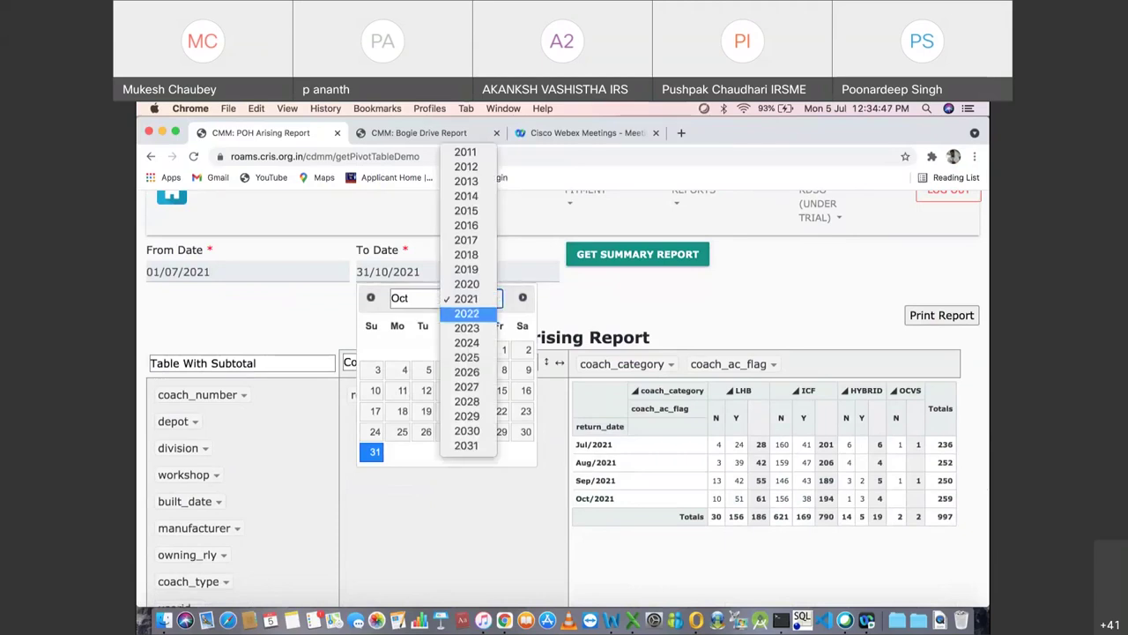
{"action": "left_click", "coordinate": [474, 325]}
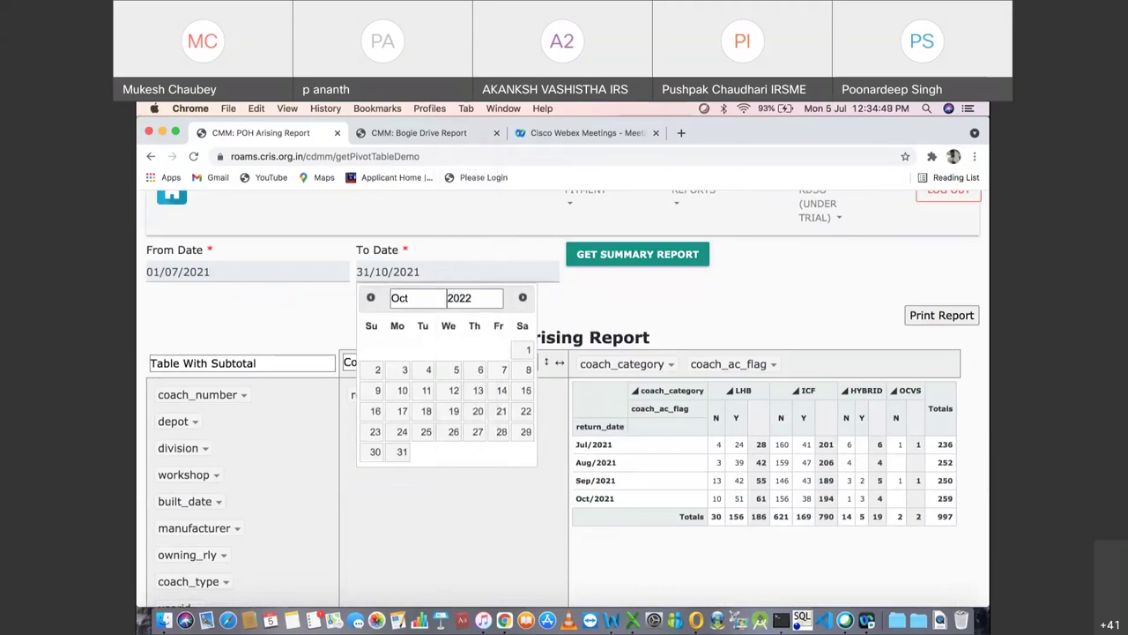
{"action": "left_click", "coordinate": [417, 297]}
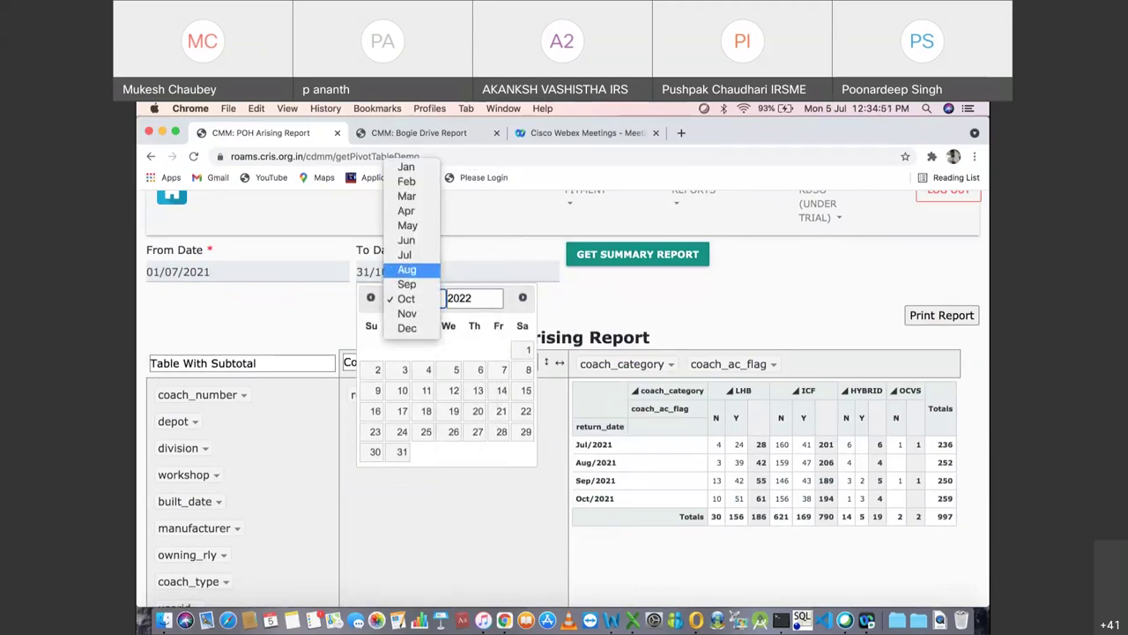
{"action": "left_click", "coordinate": [407, 239]}
{"action": "key", "text": "Escape"}
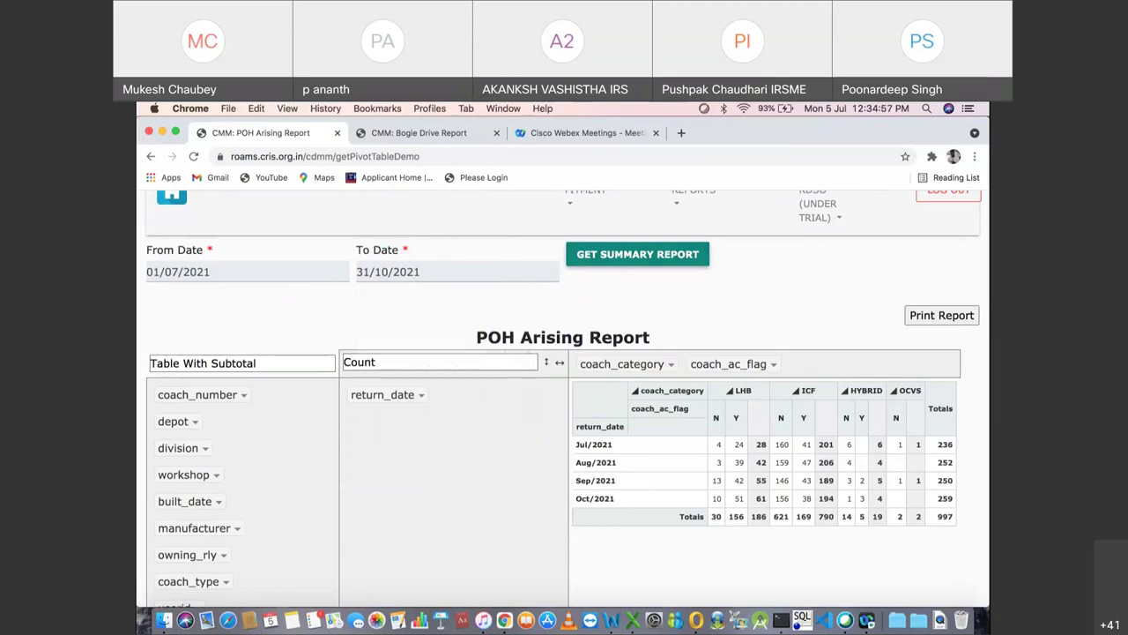
Step: Set the POH Arising report's To Date to 01/06/2022 and regenerate the summary report
{"action": "left_click", "coordinate": [388, 272]}
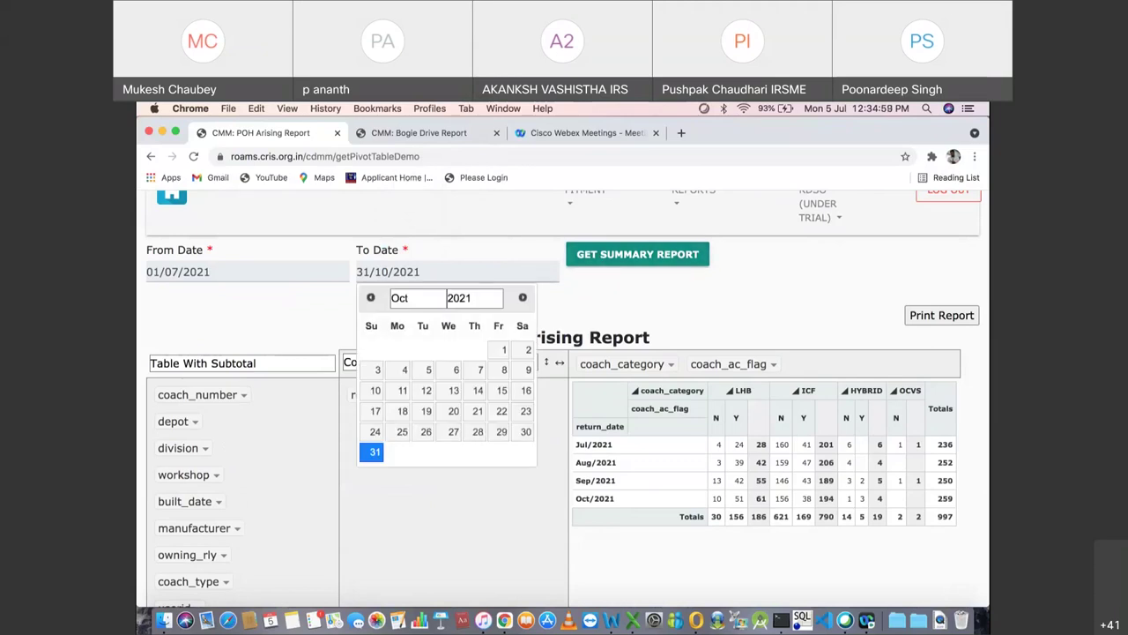
{"action": "left_click", "coordinate": [418, 298]}
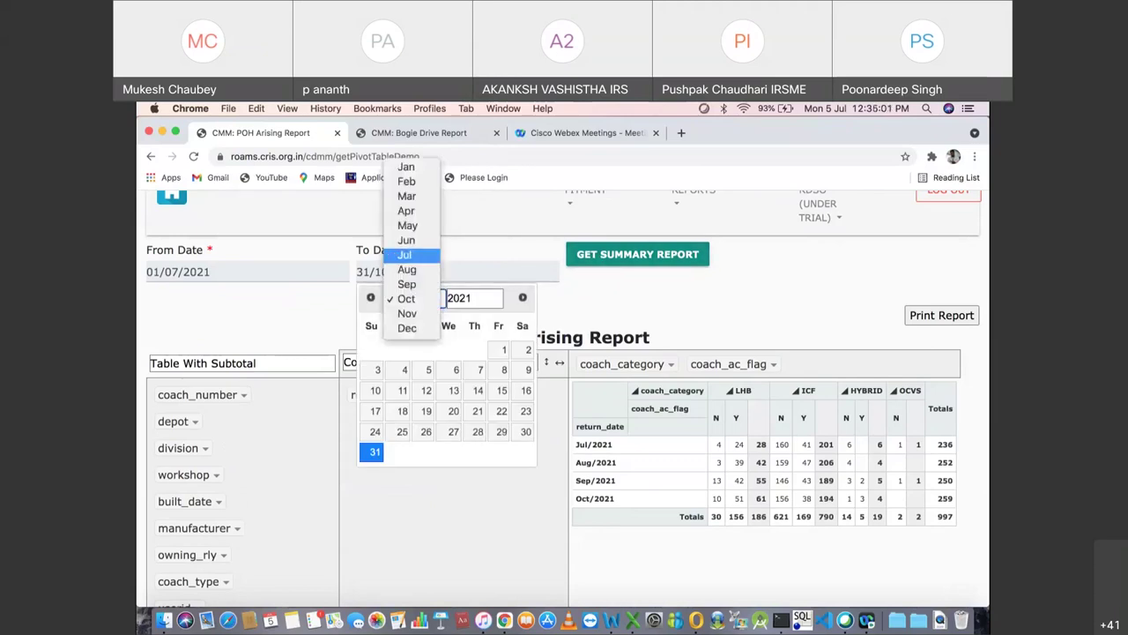
{"action": "key", "text": "Return"}
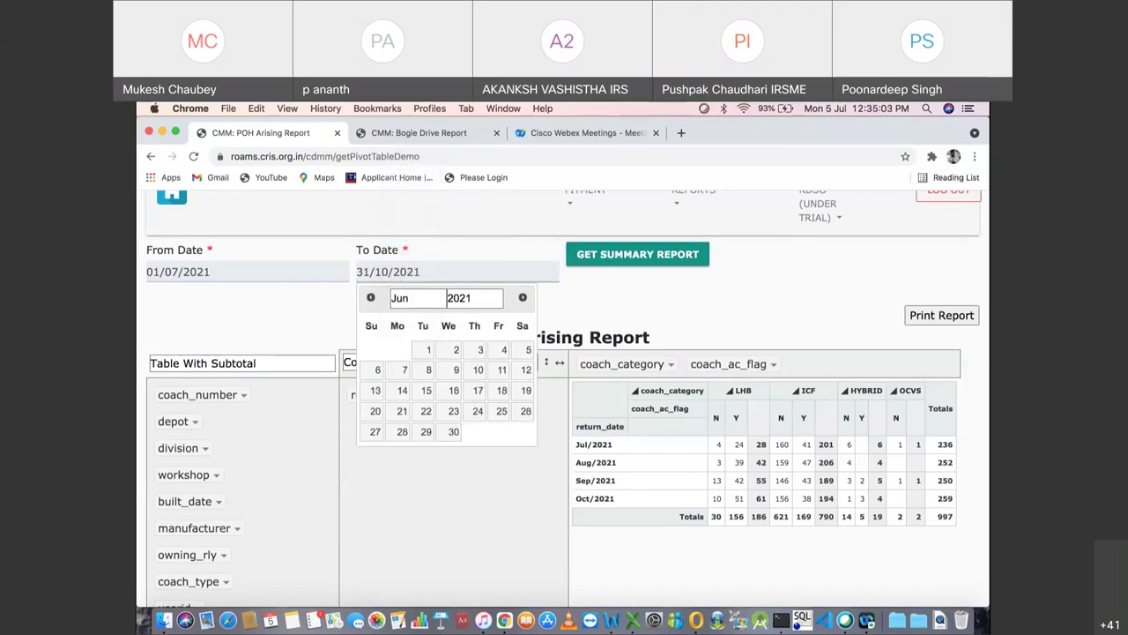
{"action": "key", "text": "space"}
{"action": "key", "text": "Down"}
{"action": "key", "text": "Return"}
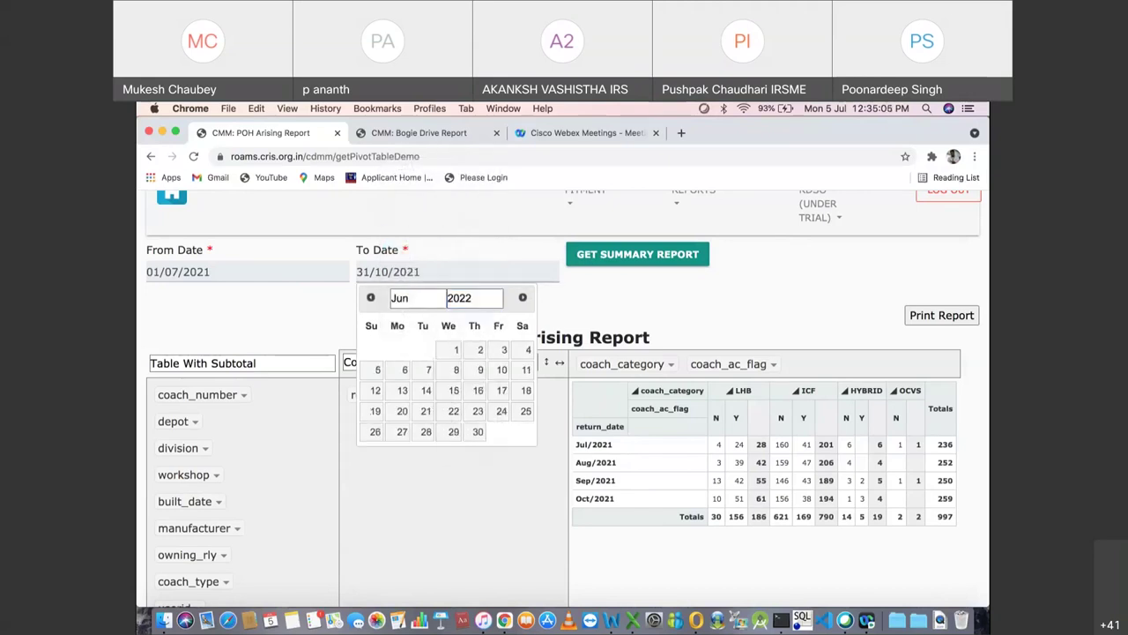
{"action": "left_click", "coordinate": [455, 349]}
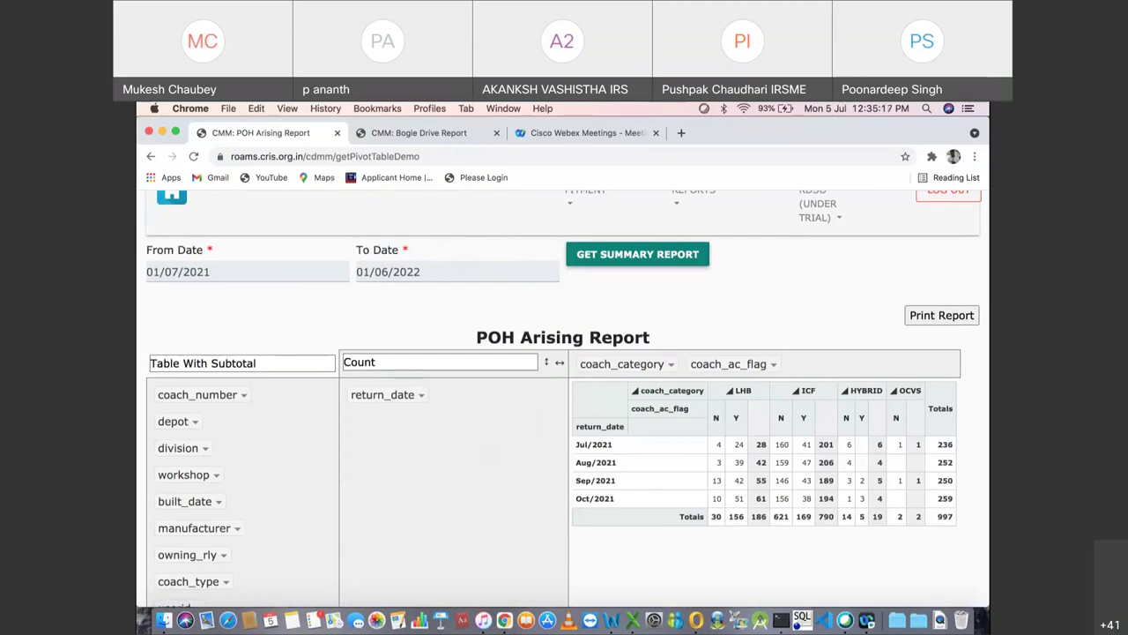
Step: Examine the month-wise POH arising counts for each coach category and AC flag, including the totals
{"action": "scroll", "coordinate": [564, 397], "scroll_direction": "down", "scroll_amount": 2}
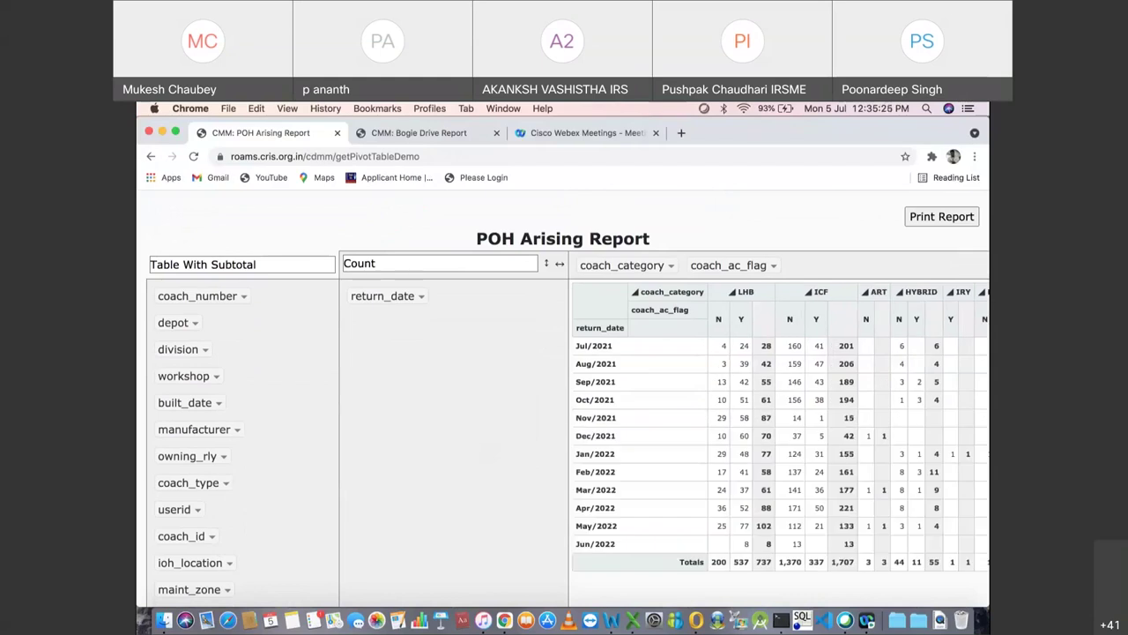
{"action": "scroll", "coordinate": [564, 396], "scroll_direction": "up", "scroll_amount": 2}
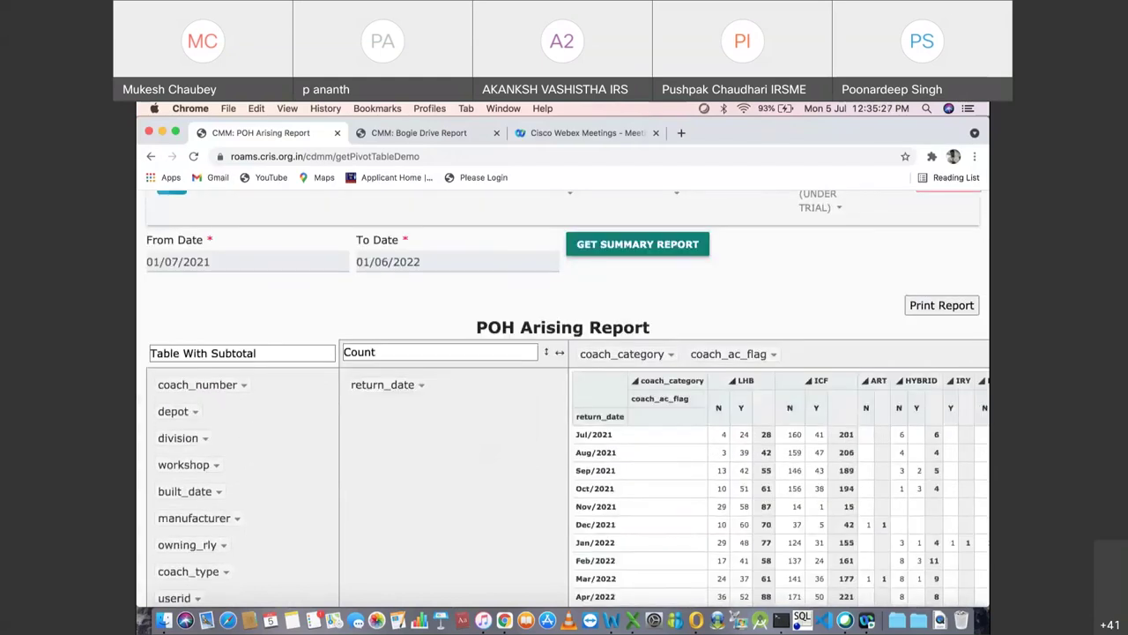
{"action": "scroll", "coordinate": [564, 397], "scroll_direction": "right", "scroll_amount": 3}
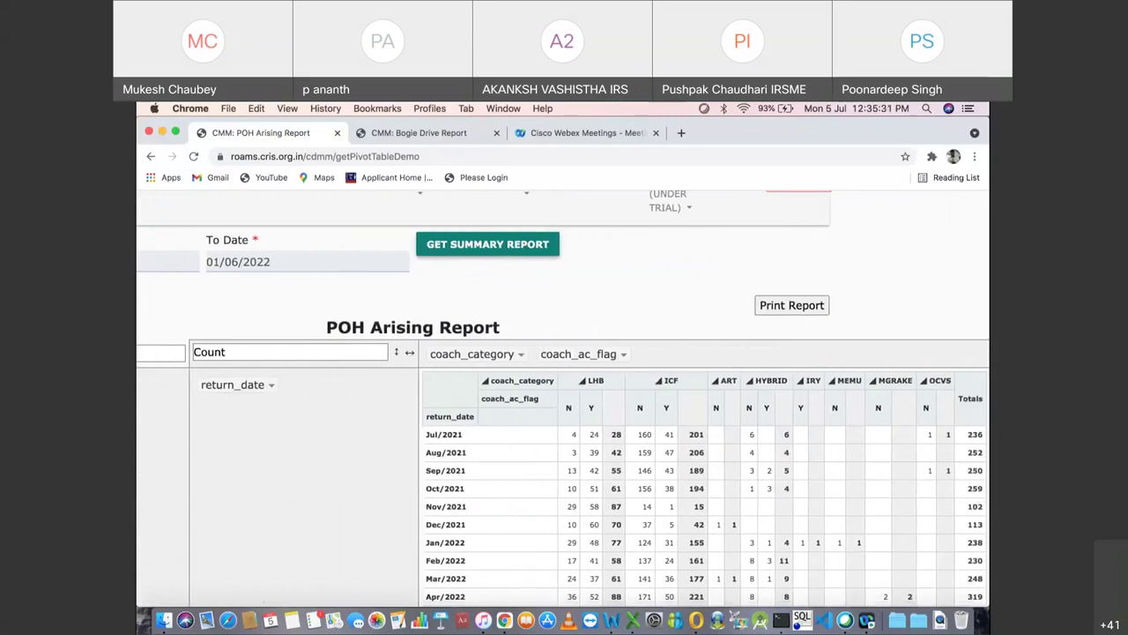
{"action": "scroll", "coordinate": [564, 396], "scroll_direction": "down", "scroll_amount": 3}
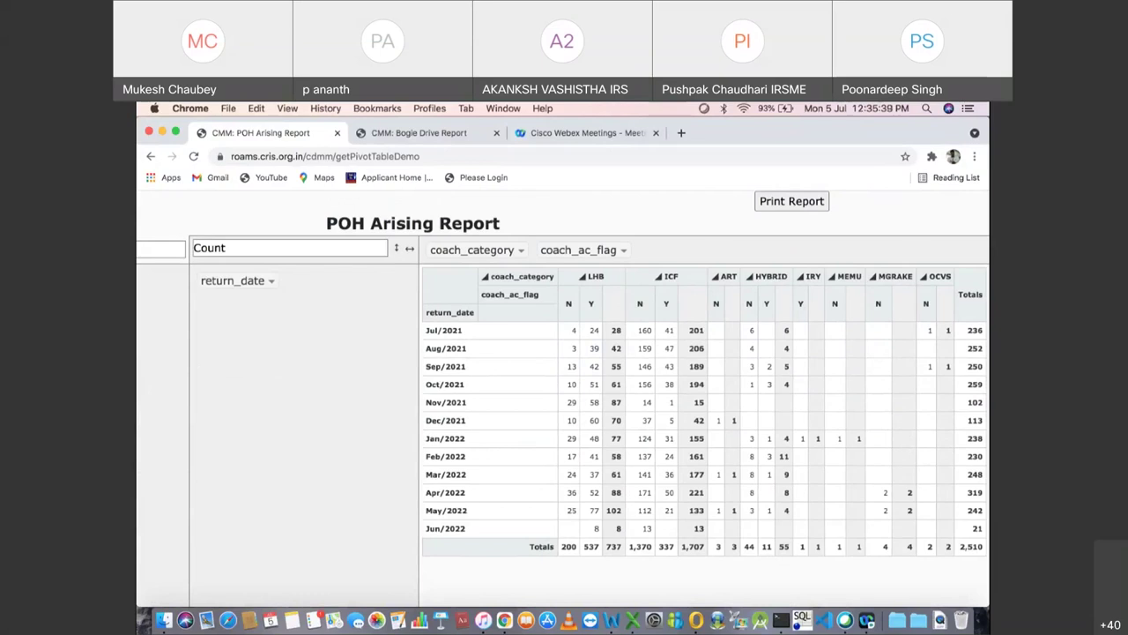
{"action": "scroll", "coordinate": [562, 388], "scroll_direction": "up", "scroll_amount": 3}
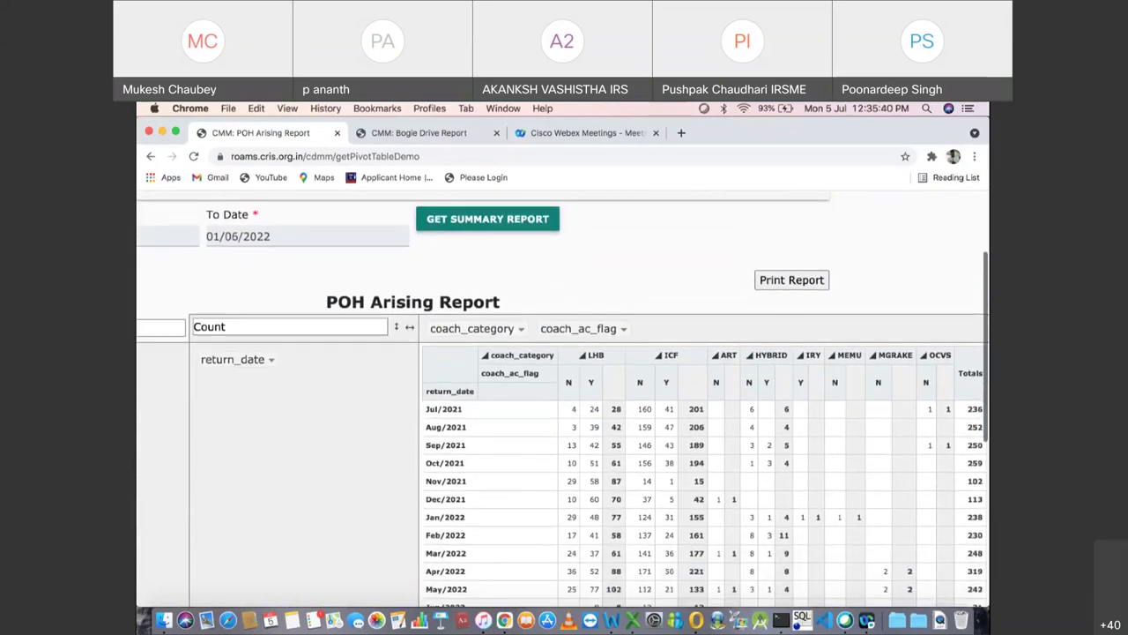
{"action": "scroll", "coordinate": [562, 397], "scroll_direction": "up", "scroll_amount": 5}
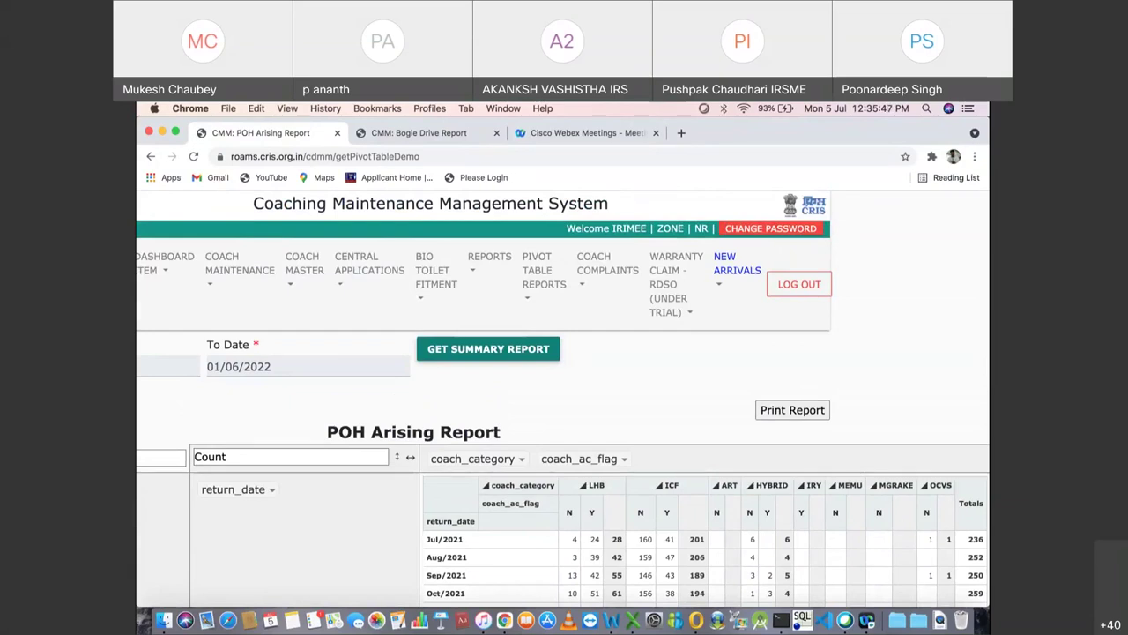
Step: Open the POH Over Due pivot table report and review its monthly counts and totals by coach category
{"action": "left_click", "coordinate": [543, 278]}
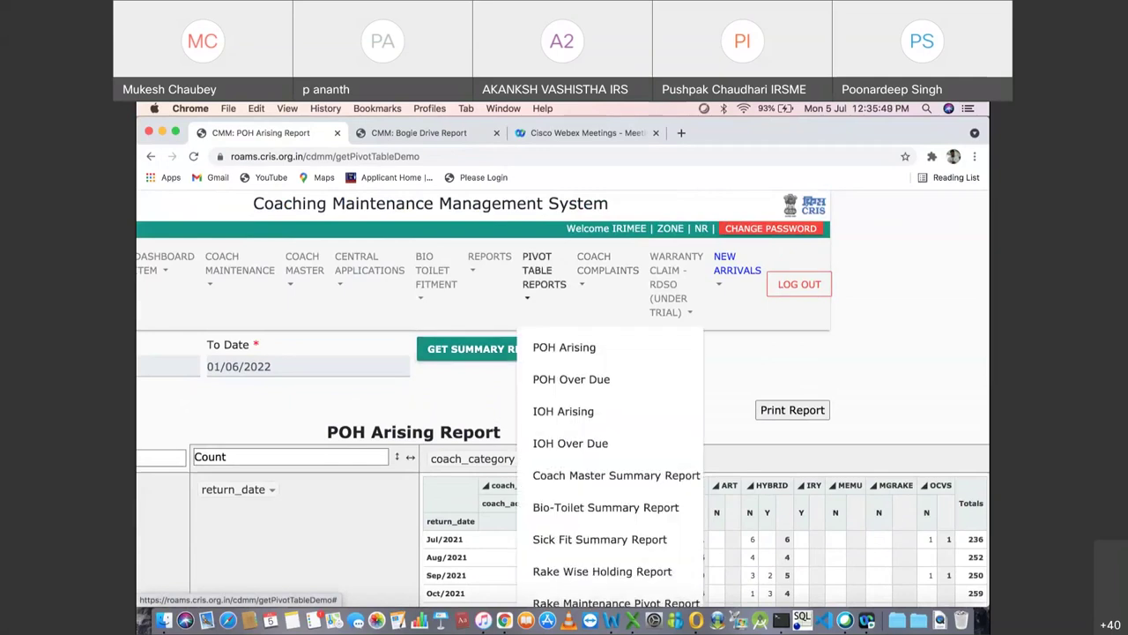
{"action": "left_click", "coordinate": [571, 379]}
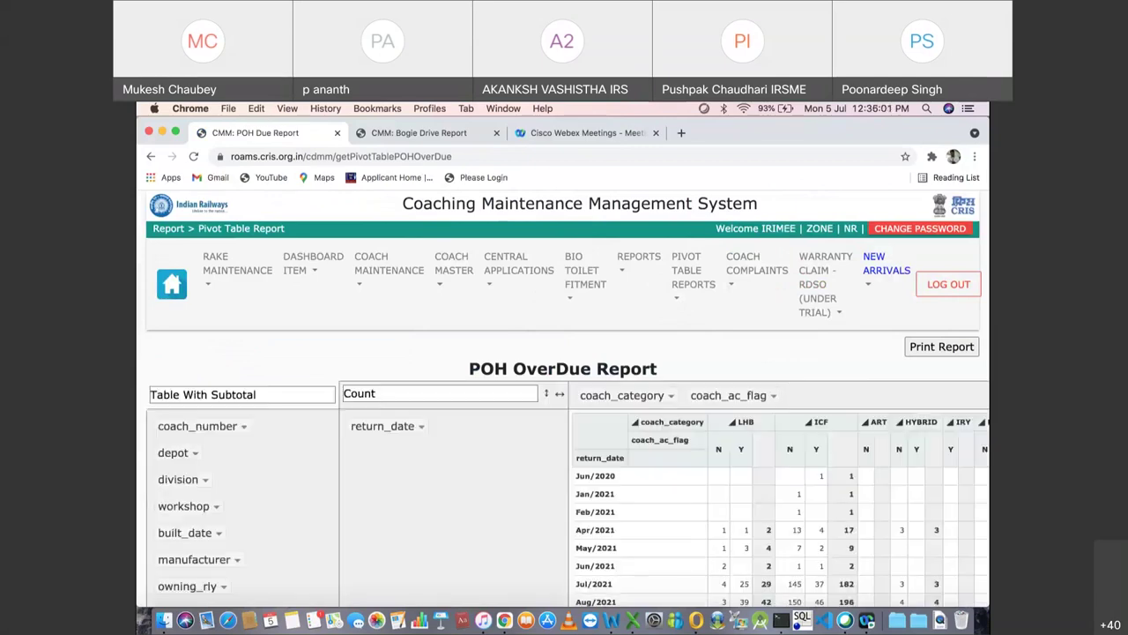
{"action": "scroll", "coordinate": [564, 397], "scroll_direction": "down", "scroll_amount": 2}
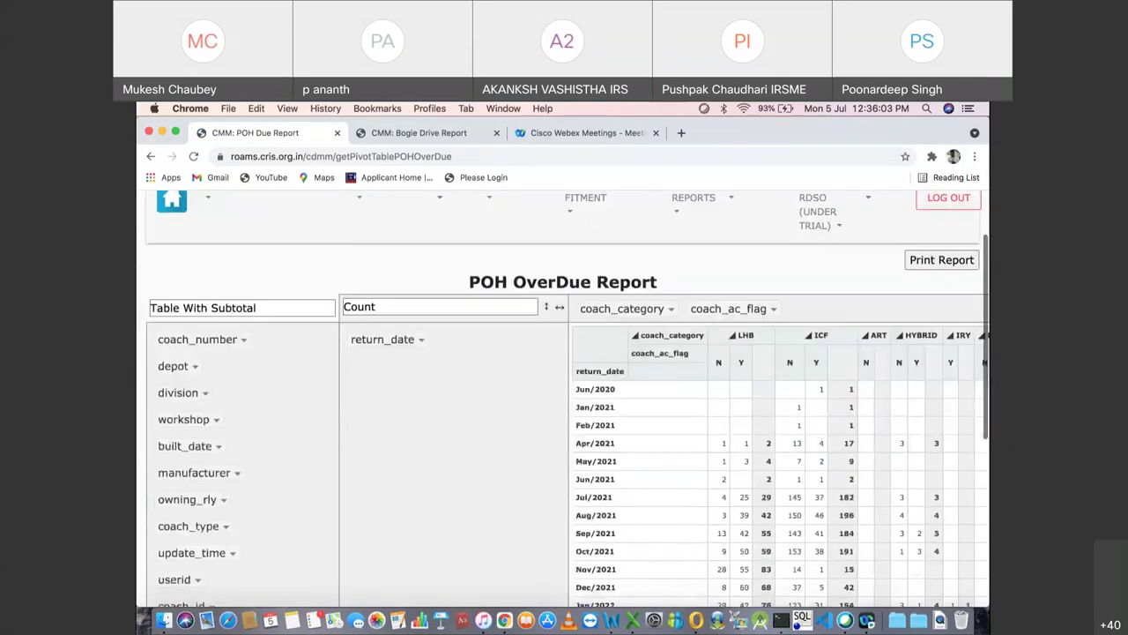
{"action": "scroll", "coordinate": [564, 397], "scroll_direction": "down", "scroll_amount": 6}
{"action": "scroll", "coordinate": [564, 397], "scroll_direction": "right", "scroll_amount": 3}
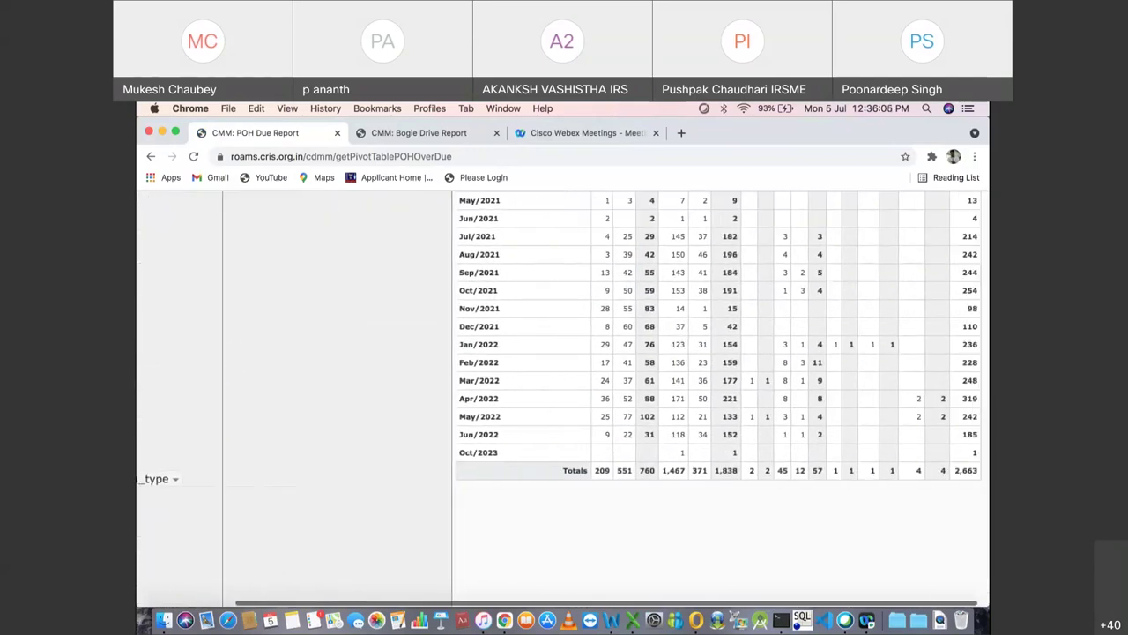
Step: Recheck the POH OverDue report's month-wise counts from the column headings down to the totals row
{"action": "scroll", "coordinate": [564, 397], "scroll_direction": "up", "scroll_amount": 5}
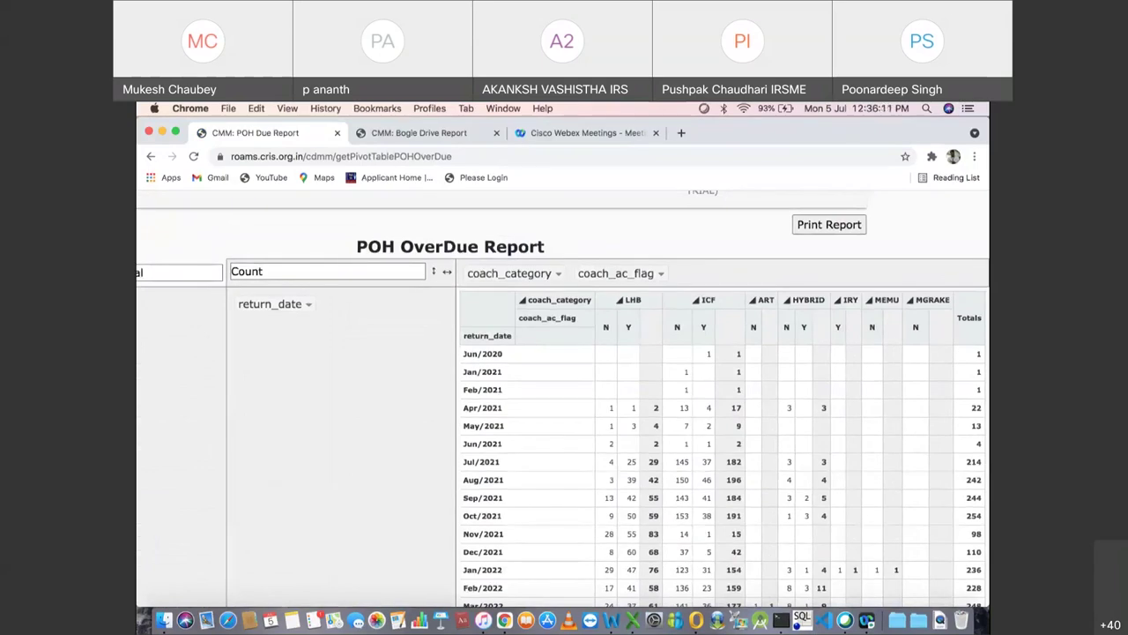
{"action": "scroll", "coordinate": [564, 396], "scroll_direction": "up", "scroll_amount": 3}
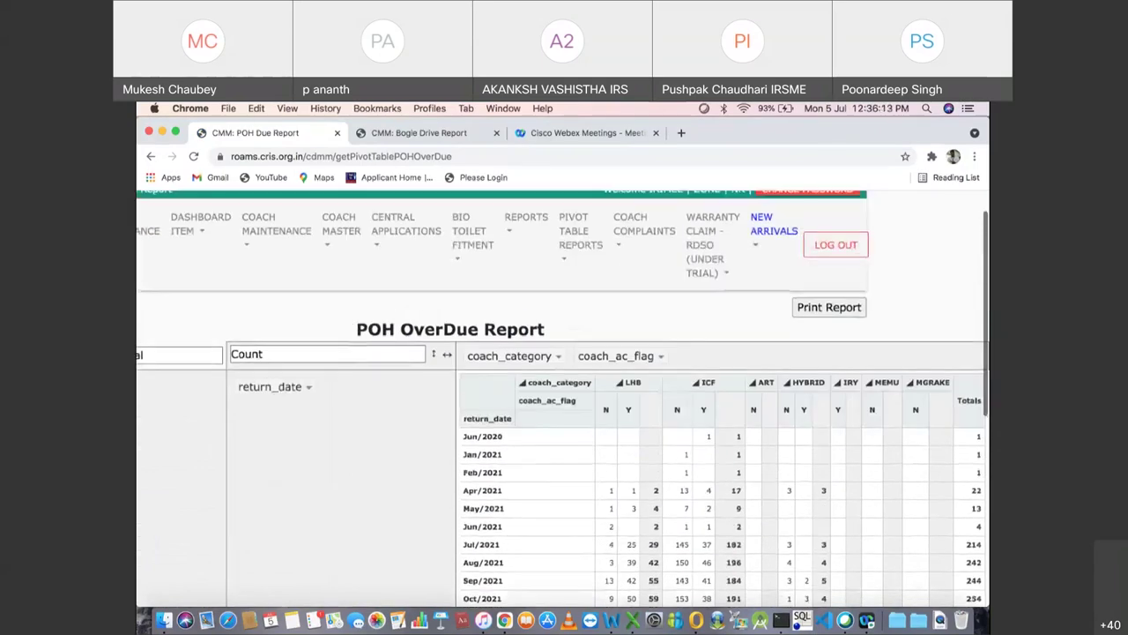
{"action": "scroll", "coordinate": [564, 396], "scroll_direction": "down", "scroll_amount": 6}
{"action": "scroll", "coordinate": [564, 397], "scroll_direction": "down", "scroll_amount": 1}
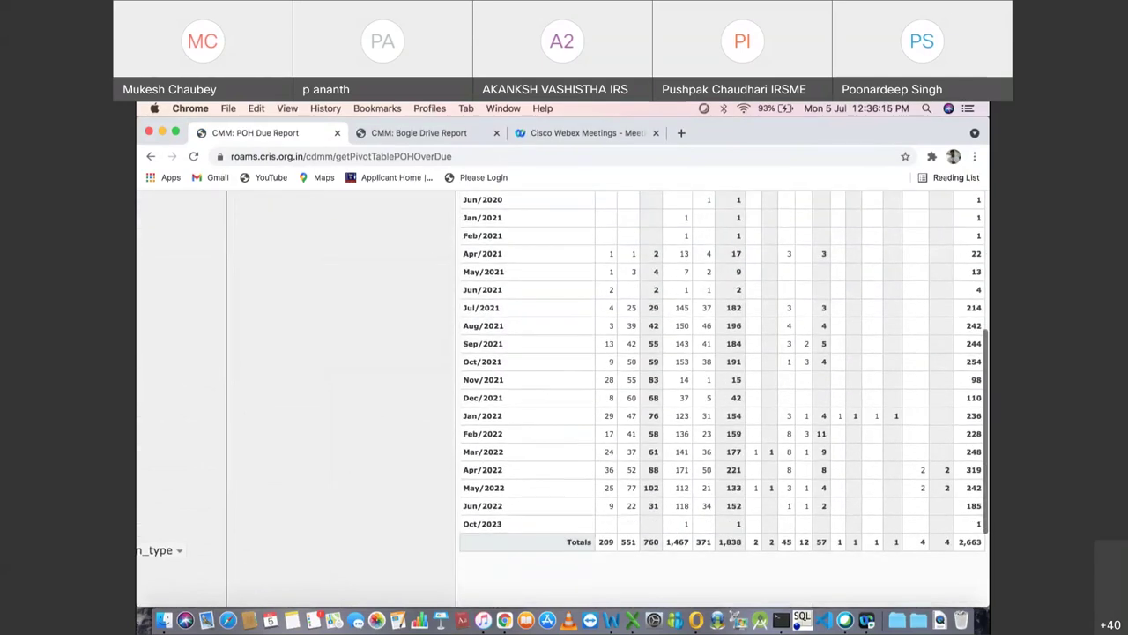
{"action": "scroll", "coordinate": [564, 396], "scroll_direction": "up", "scroll_amount": 6}
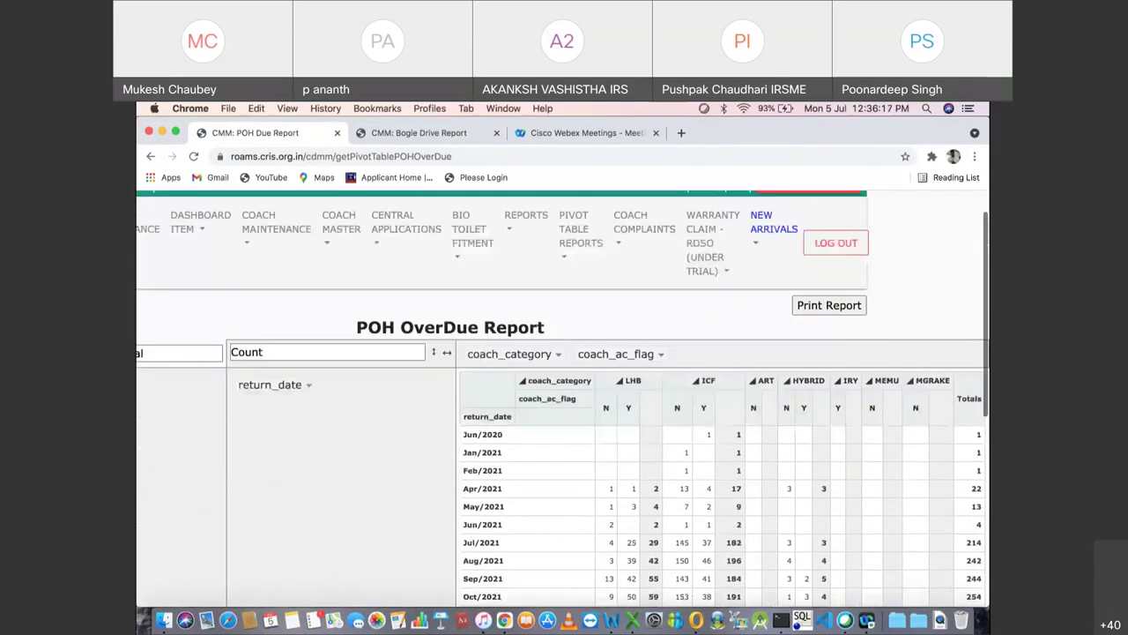
Step: Open the IOH Arising pivot table report and review its month-wise counts by coach category and AC flag
{"action": "left_click", "coordinate": [581, 270]}
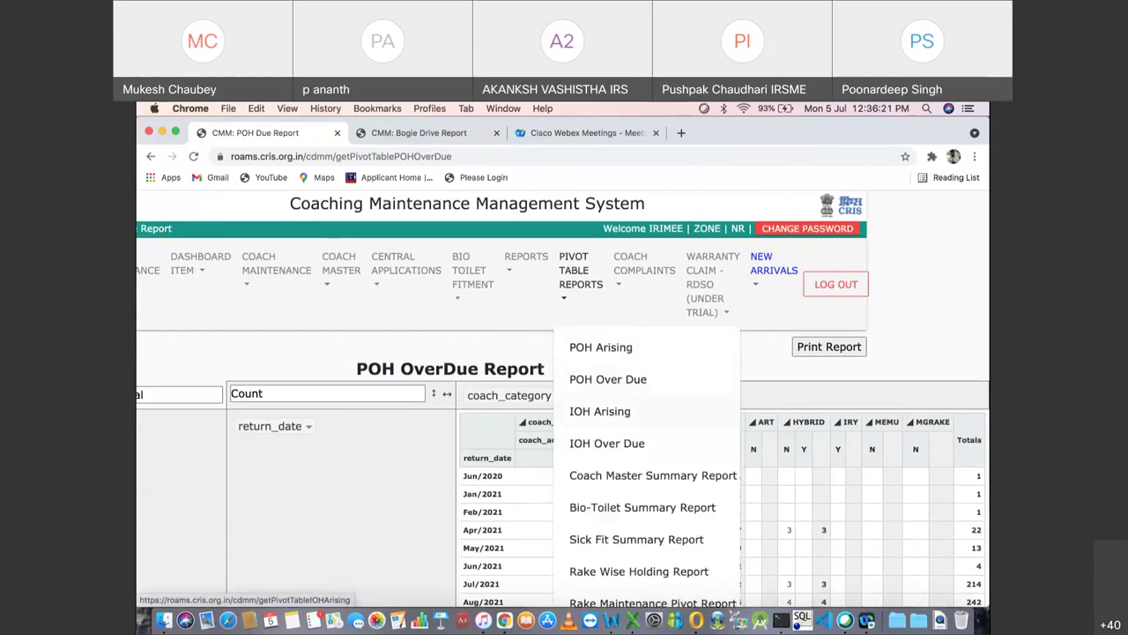
{"action": "left_click", "coordinate": [599, 411]}
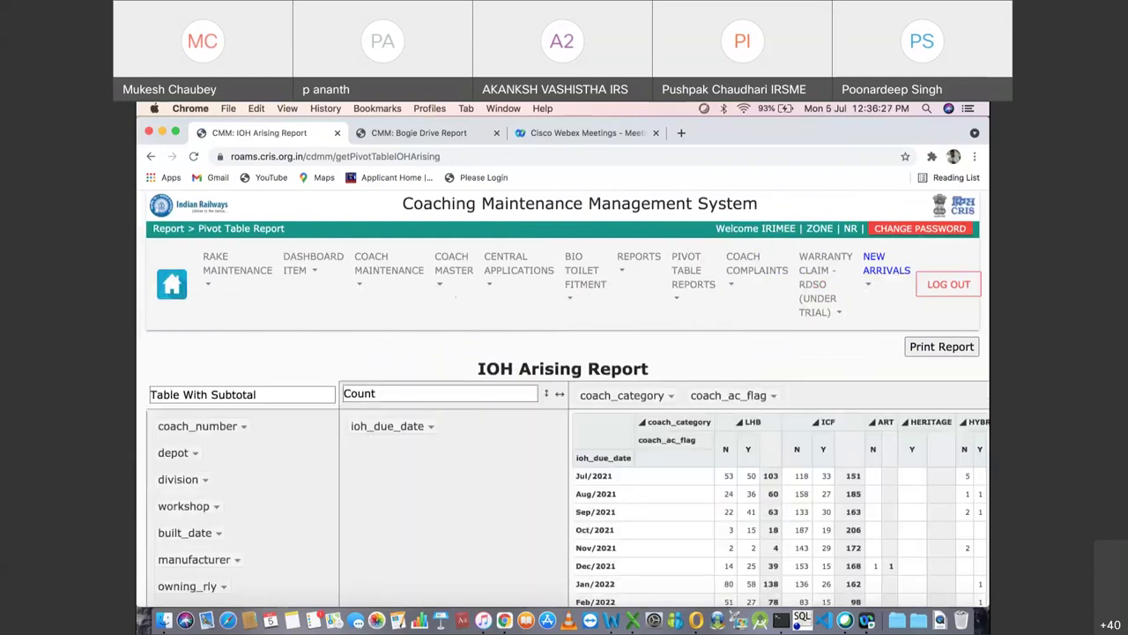
{"action": "scroll", "coordinate": [564, 397], "scroll_direction": "down", "scroll_amount": 5}
{"action": "scroll", "coordinate": [565, 397], "scroll_direction": "up", "scroll_amount": 3}
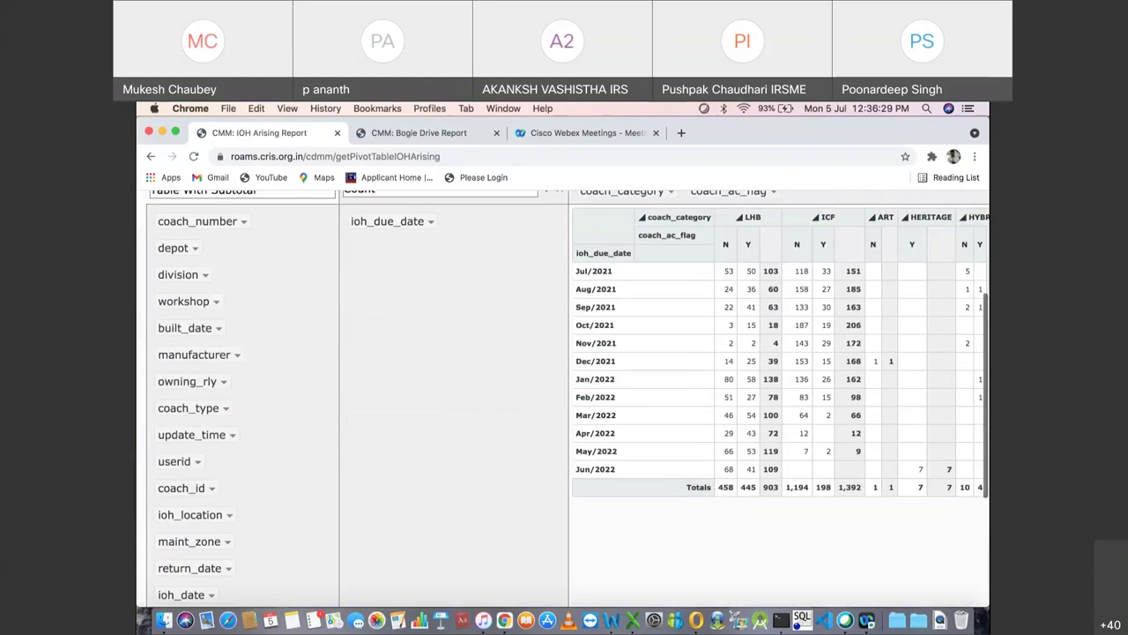
{"action": "scroll", "coordinate": [564, 396], "scroll_direction": "up", "scroll_amount": 3}
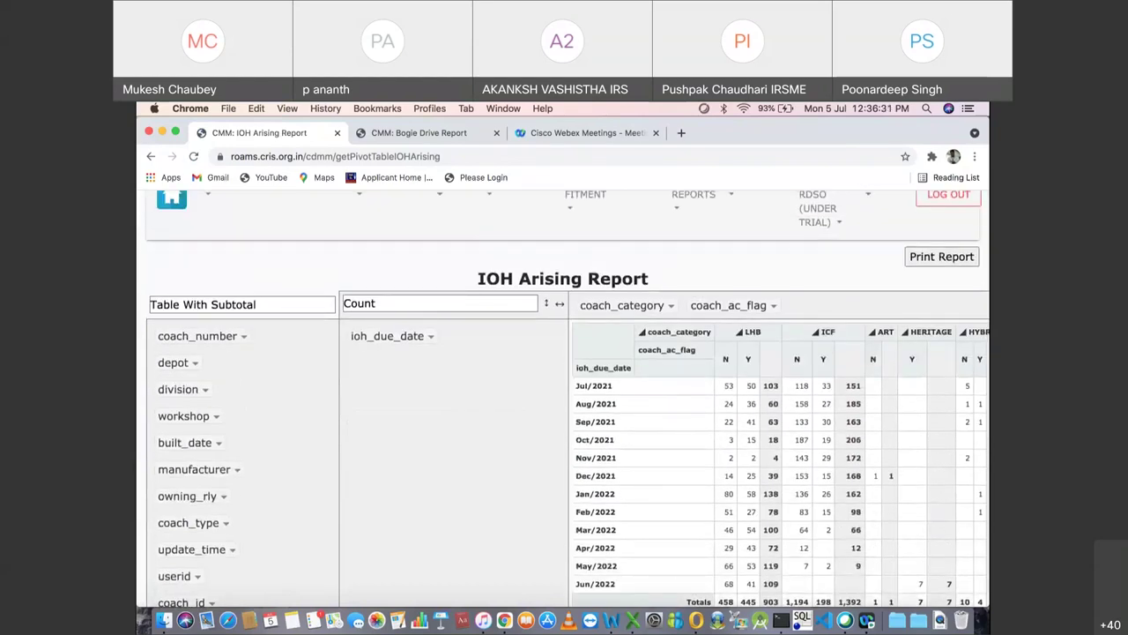
{"action": "scroll", "coordinate": [564, 397], "scroll_direction": "up", "scroll_amount": 1}
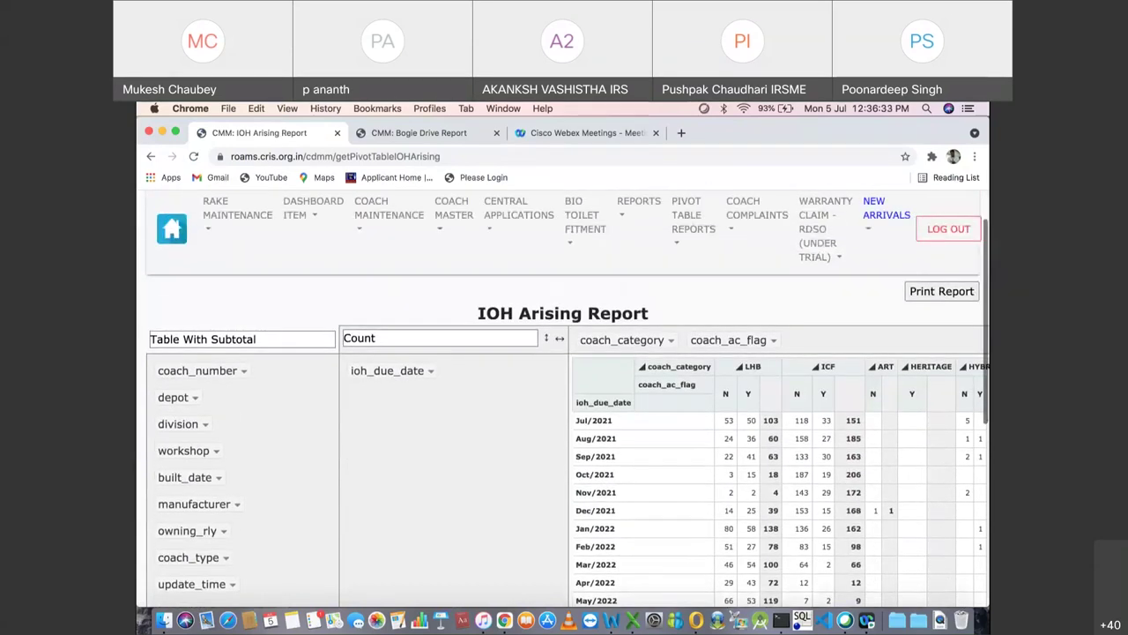
{"action": "scroll", "coordinate": [564, 397], "scroll_direction": "right", "scroll_amount": 2}
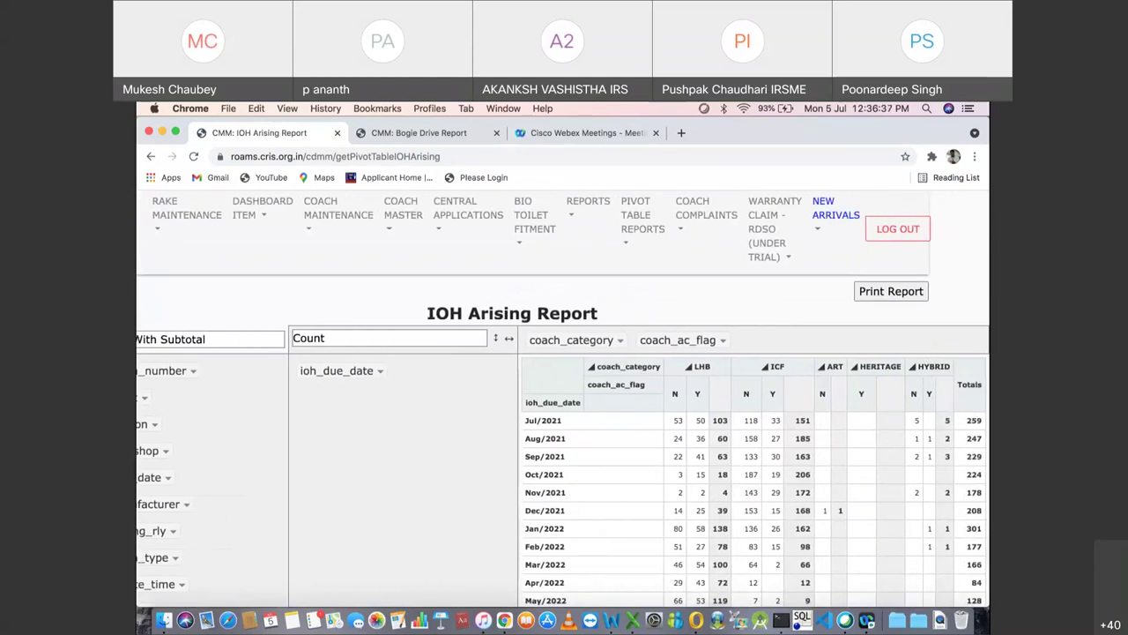
Step: Open the IOH Over Due pivot table report and review its monthly counts and totals by coach category
{"action": "scroll", "coordinate": [643, 269], "scroll_direction": "up", "scroll_amount": 2}
{"action": "left_click", "coordinate": [643, 269]}
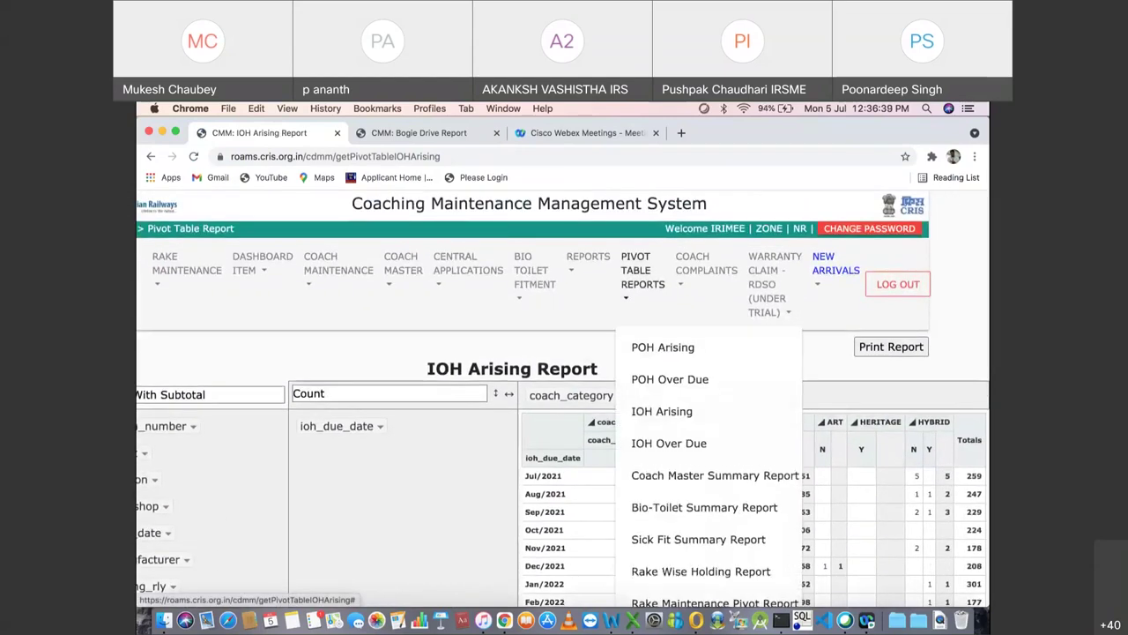
{"action": "left_click", "coordinate": [668, 443]}
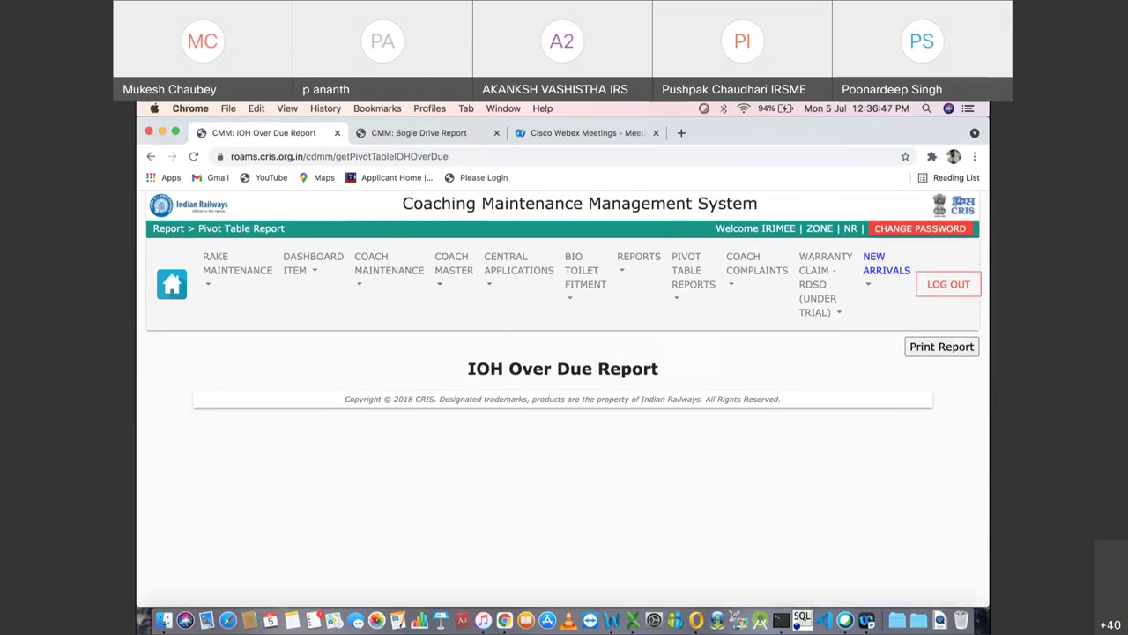
{"action": "scroll", "coordinate": [565, 397], "scroll_direction": "down", "scroll_amount": 2}
{"action": "scroll", "coordinate": [564, 397], "scroll_direction": "down", "scroll_amount": 3}
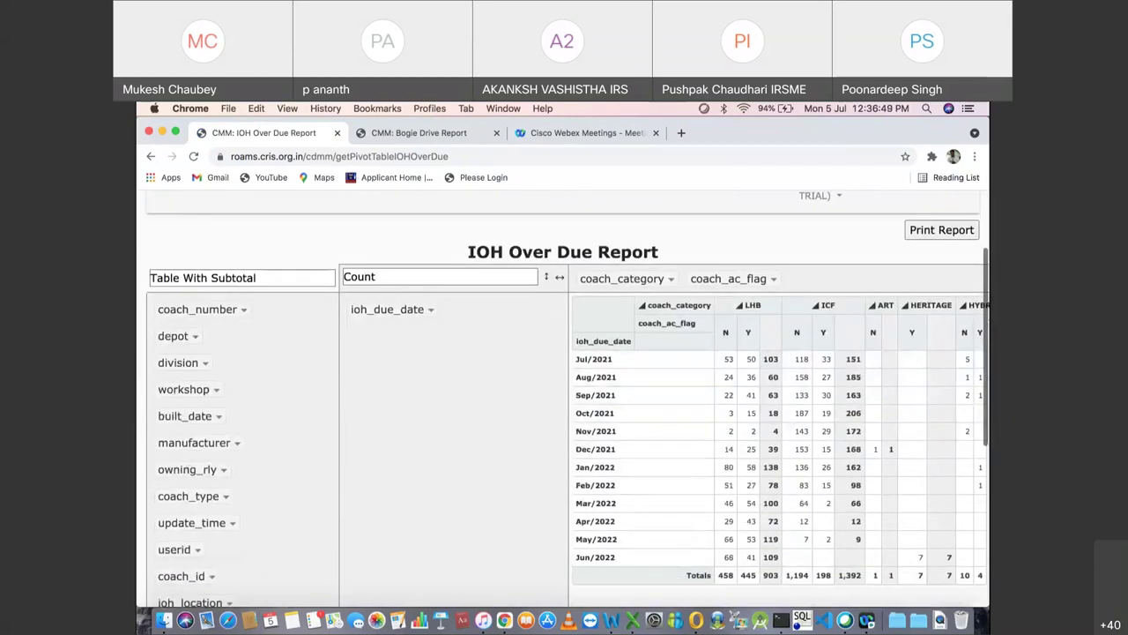
{"action": "scroll", "coordinate": [564, 397], "scroll_direction": "right", "scroll_amount": 2}
{"action": "scroll", "coordinate": [564, 397], "scroll_direction": "up", "scroll_amount": 1}
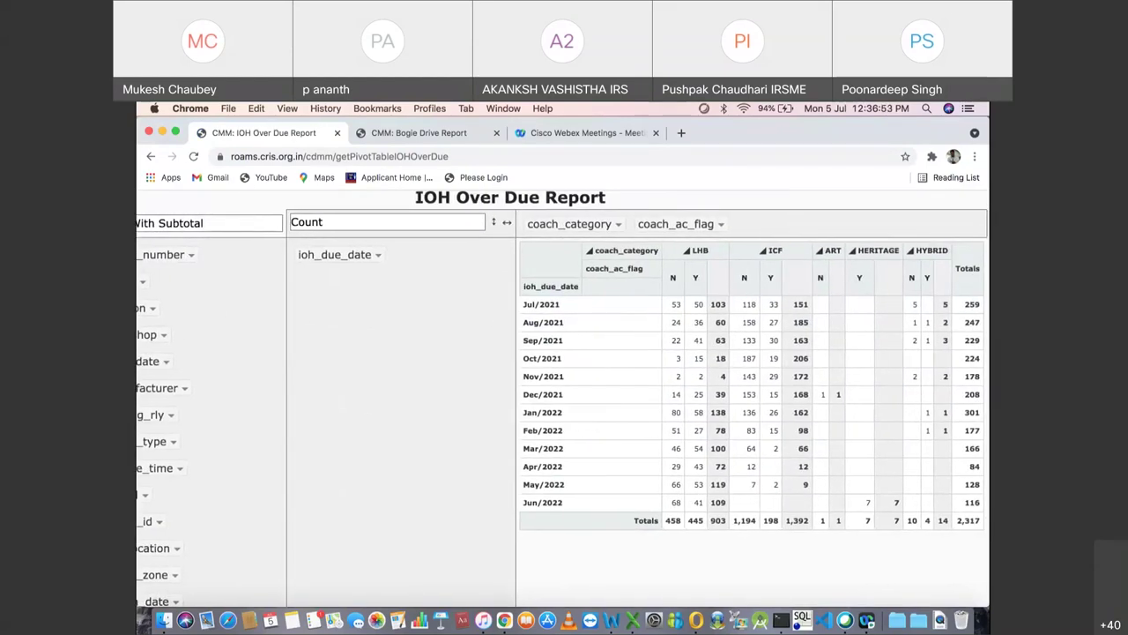
Step: Open the coach detail list behind an LHB count in the IOH Over Due report, look through its records and close it
{"action": "scroll", "coordinate": [564, 396], "scroll_direction": "up", "scroll_amount": 2}
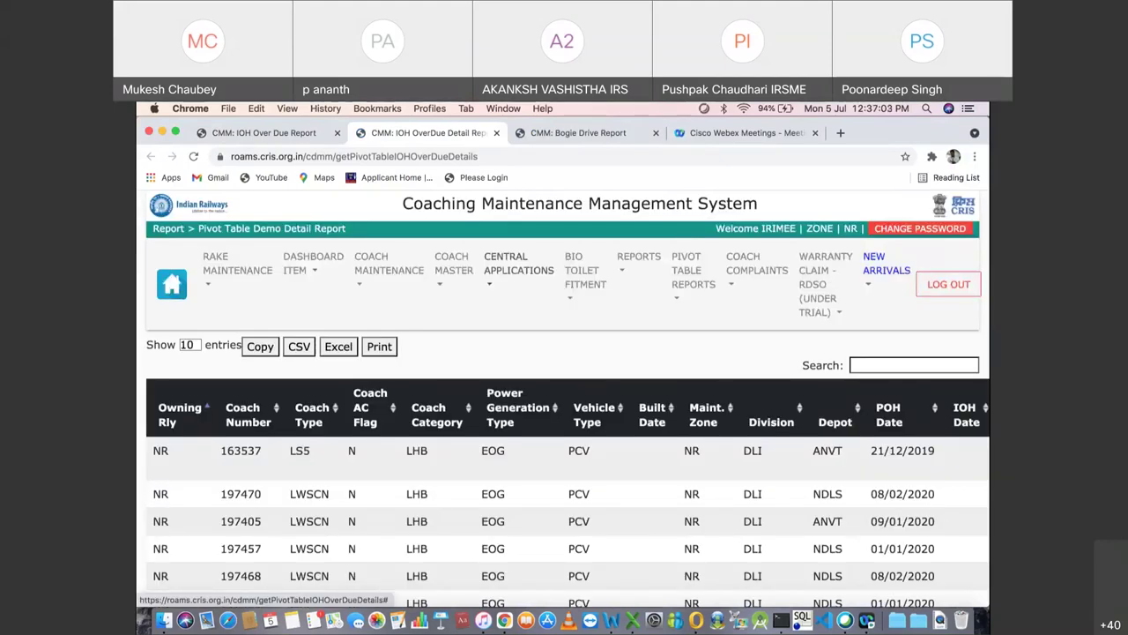
{"action": "scroll", "coordinate": [568, 399], "scroll_direction": "down", "scroll_amount": 5}
{"action": "scroll", "coordinate": [568, 400], "scroll_direction": "up", "scroll_amount": 2}
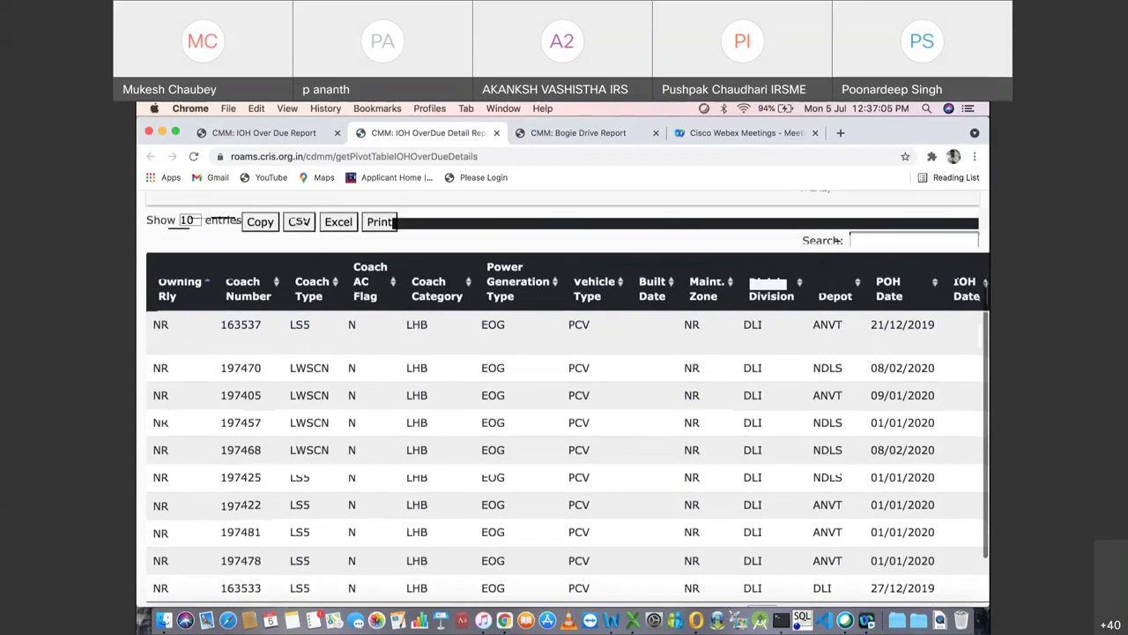
{"action": "scroll", "coordinate": [568, 399], "scroll_direction": "up", "scroll_amount": 3}
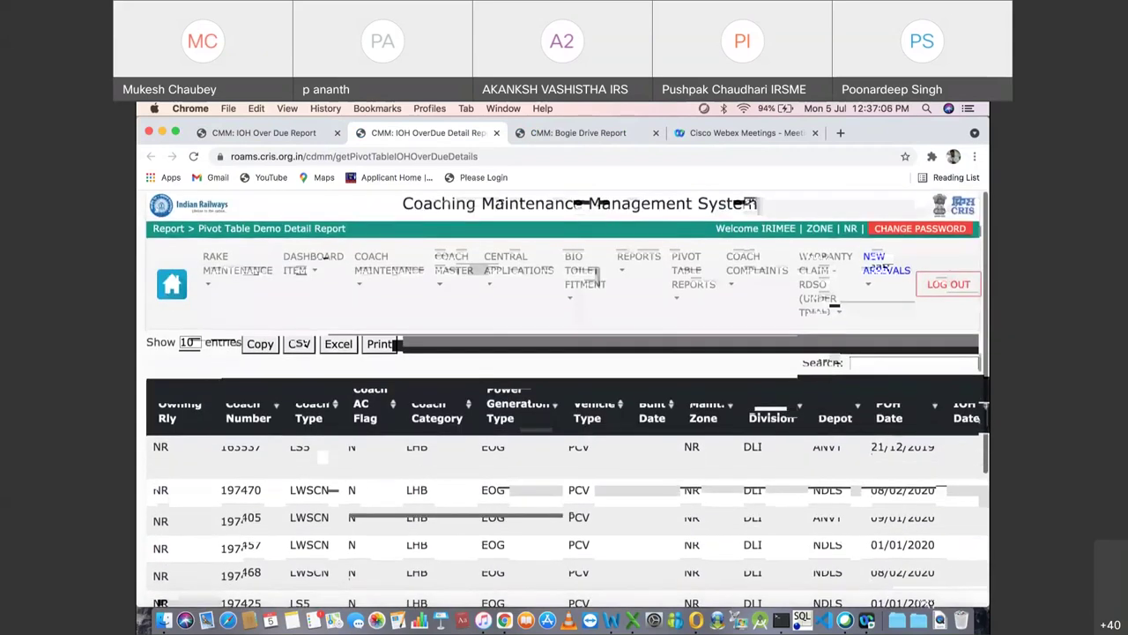
{"action": "left_click", "coordinate": [496, 132]}
{"action": "scroll", "coordinate": [563, 399], "scroll_direction": "up", "scroll_amount": 2}
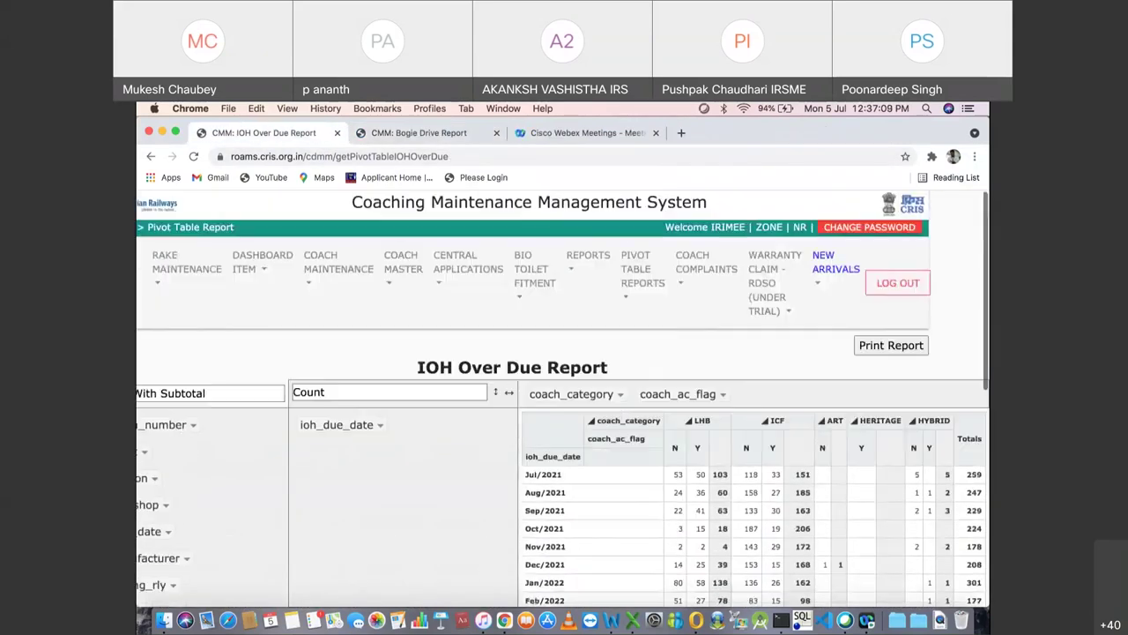
Step: Load the Coach Master Summary Report pivot table and close the leftover Bogie Drive Report page
{"action": "left_click", "coordinate": [642, 270]}
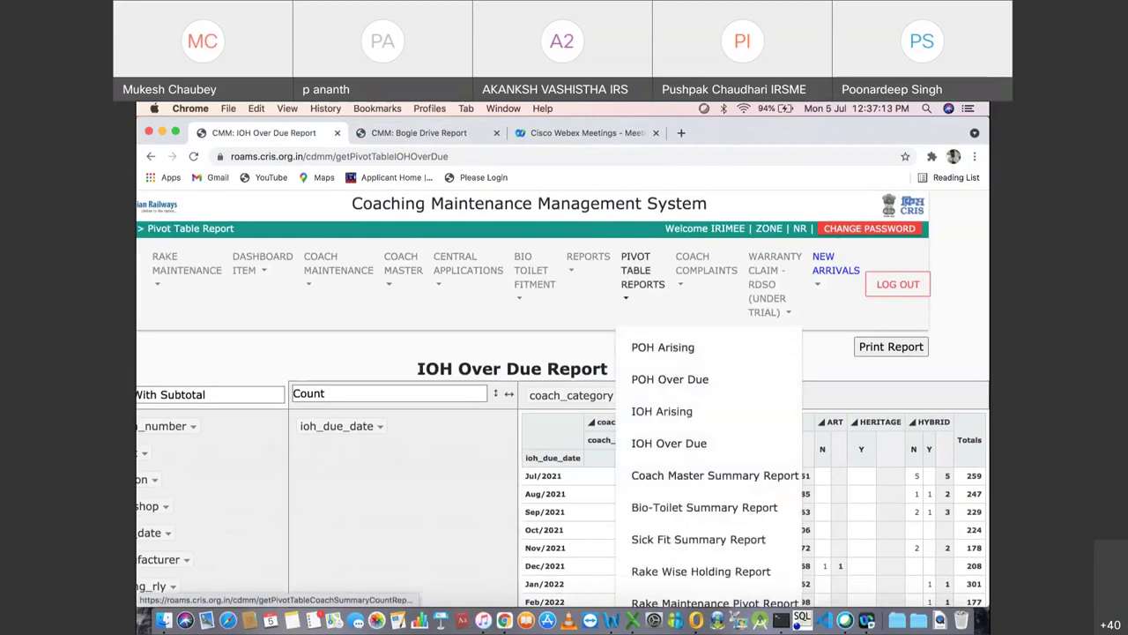
{"action": "left_click", "coordinate": [715, 475]}
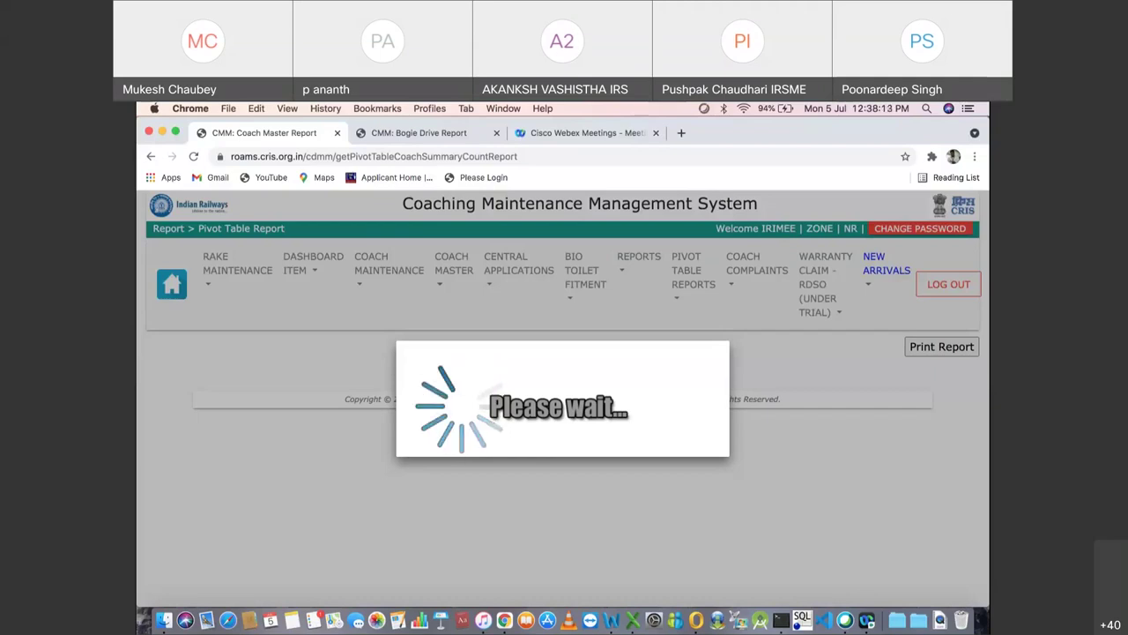
{"action": "left_click", "coordinate": [496, 133]}
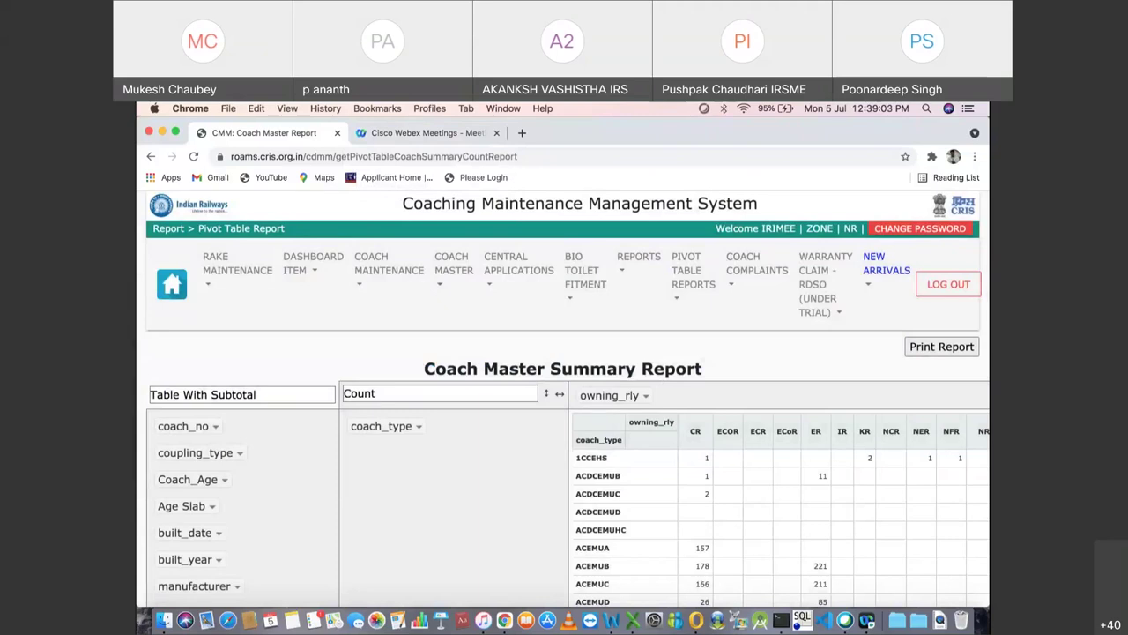
Step: Examine the Coach Master Summary Report's coach counts by coach type and owning railway, including the row totals and unused fields
{"action": "scroll", "coordinate": [562, 397], "scroll_direction": "right", "scroll_amount": 5}
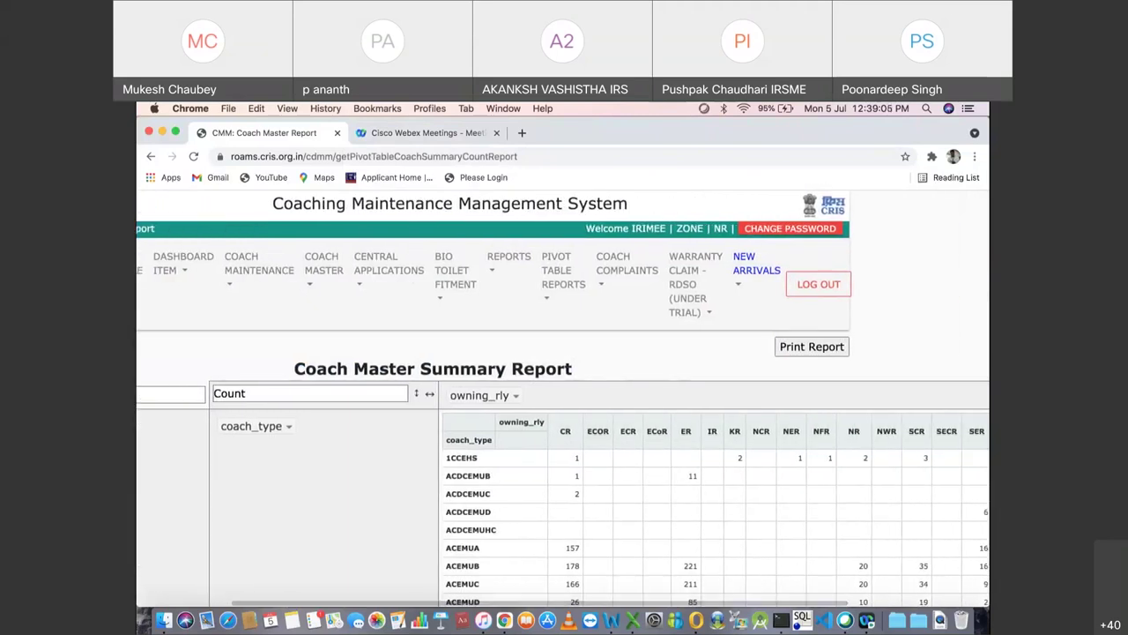
{"action": "scroll", "coordinate": [562, 397], "scroll_direction": "down", "scroll_amount": 5}
{"action": "scroll", "coordinate": [562, 397], "scroll_direction": "right", "scroll_amount": 2}
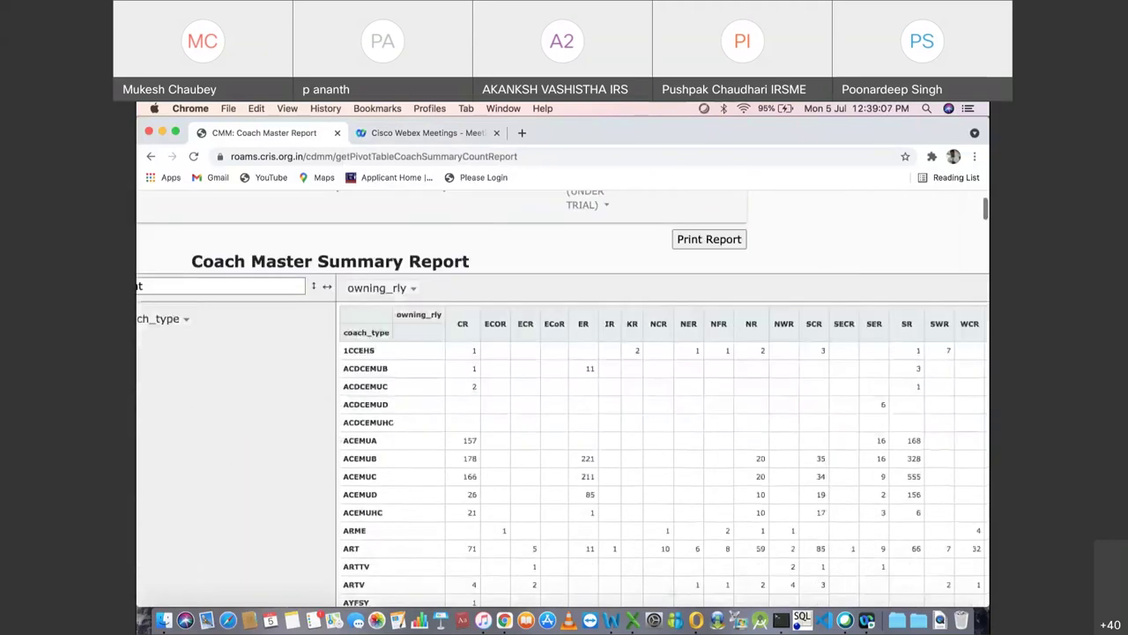
{"action": "scroll", "coordinate": [562, 397], "scroll_direction": "down", "scroll_amount": 10}
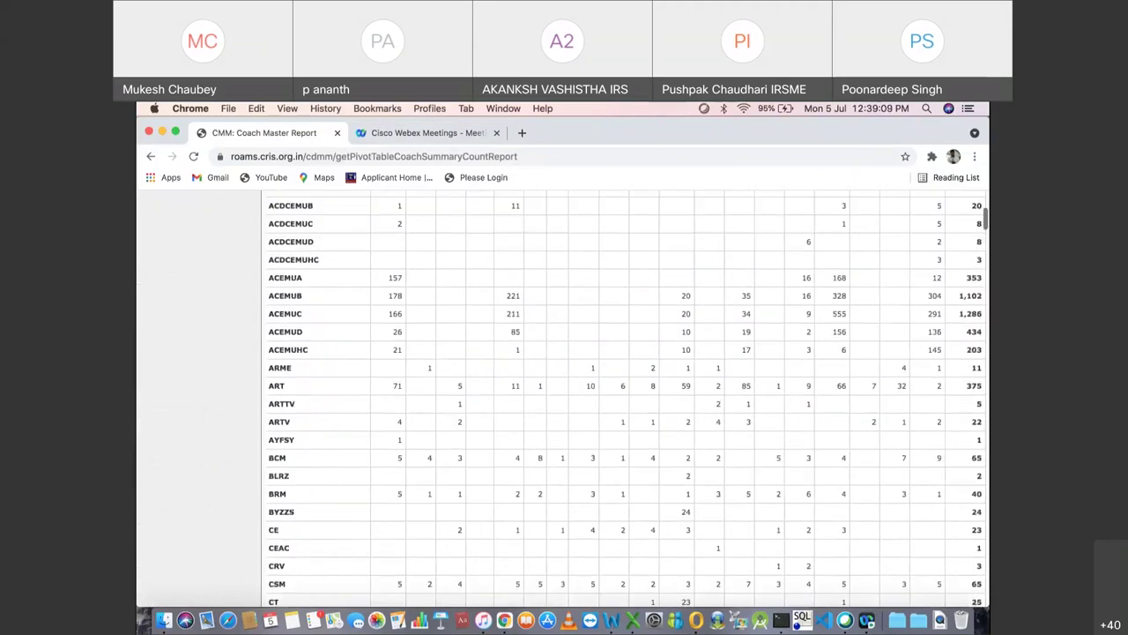
{"action": "scroll", "coordinate": [626, 399], "scroll_direction": "down", "scroll_amount": 12}
{"action": "scroll", "coordinate": [626, 399], "scroll_direction": "down", "scroll_amount": 2}
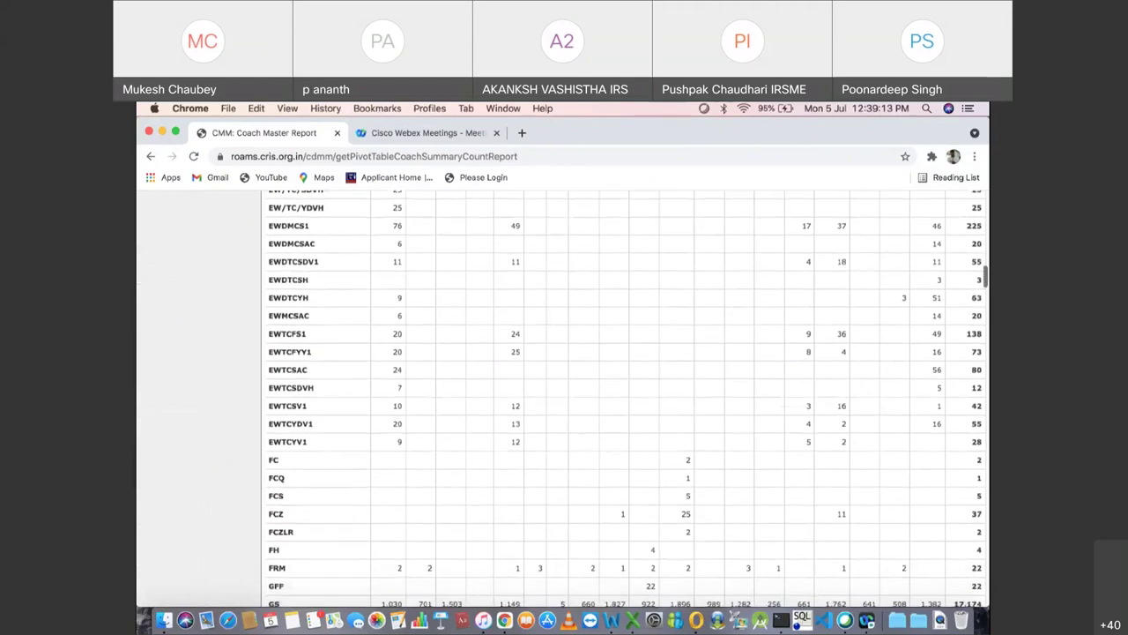
{"action": "scroll", "coordinate": [627, 399], "scroll_direction": "up", "scroll_amount": 2}
{"action": "scroll", "coordinate": [627, 399], "scroll_direction": "left", "scroll_amount": 6}
{"action": "scroll", "coordinate": [626, 399], "scroll_direction": "up", "scroll_amount": 8}
{"action": "scroll", "coordinate": [627, 399], "scroll_direction": "up", "scroll_amount": 15}
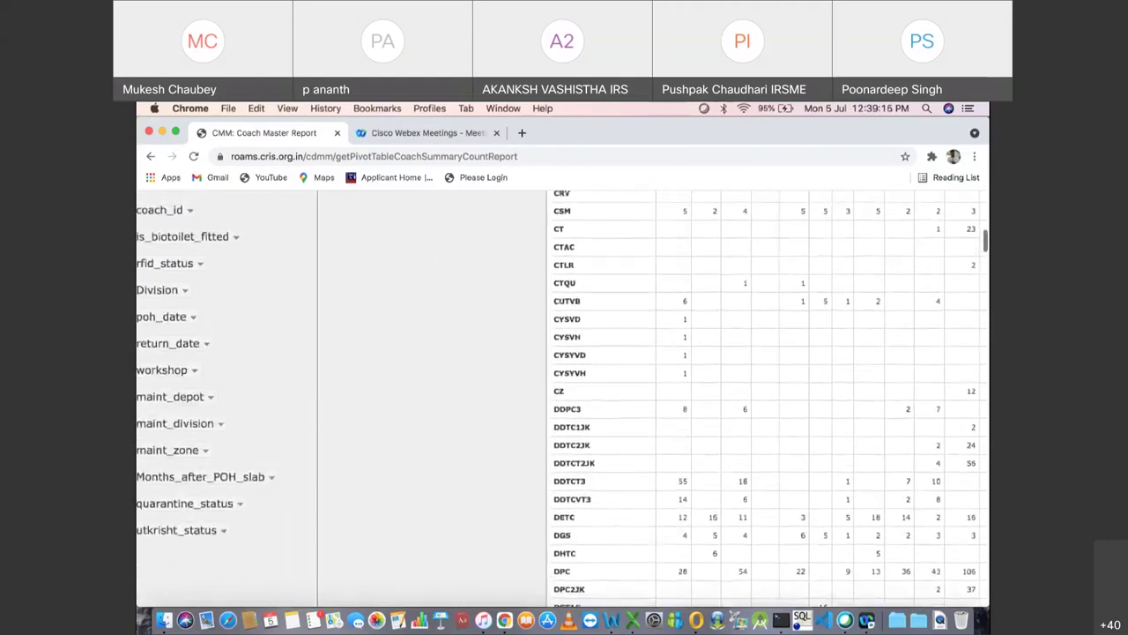
{"action": "scroll", "coordinate": [563, 356], "scroll_direction": "up", "scroll_amount": 1}
{"action": "scroll", "coordinate": [563, 356], "scroll_direction": "left", "scroll_amount": 1}
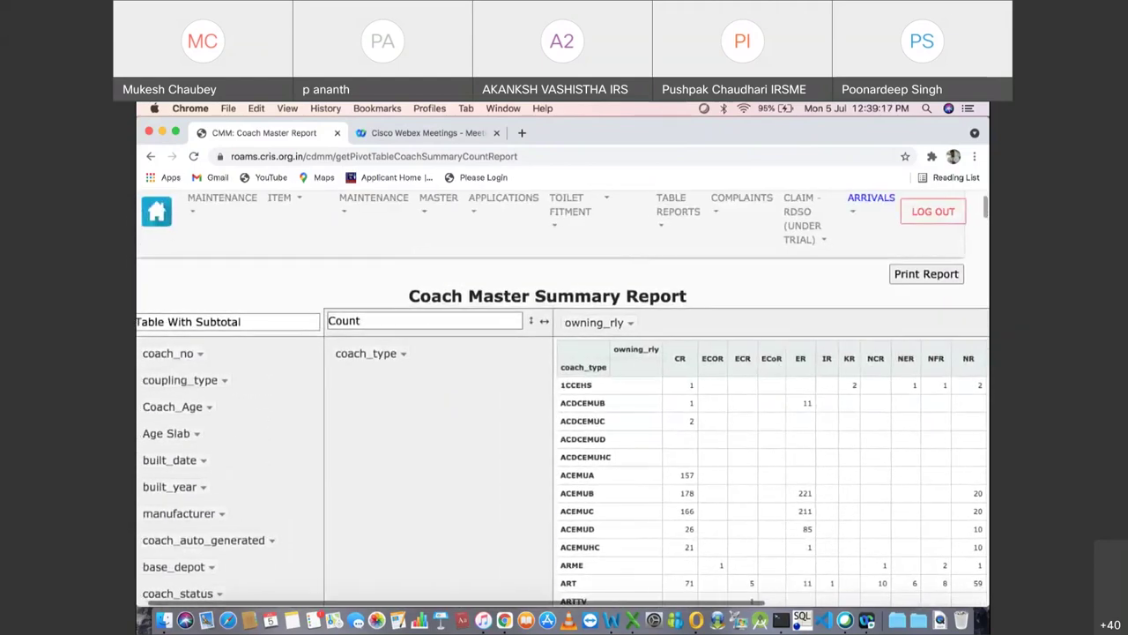
Step: Remove coach_type from the pivot rows and review the coach totals for each owning railway
{"action": "left_click_drag", "start_coordinate": [367, 352], "coordinate": [173, 353]}
{"action": "scroll", "coordinate": [563, 397], "scroll_direction": "right", "scroll_amount": 5}
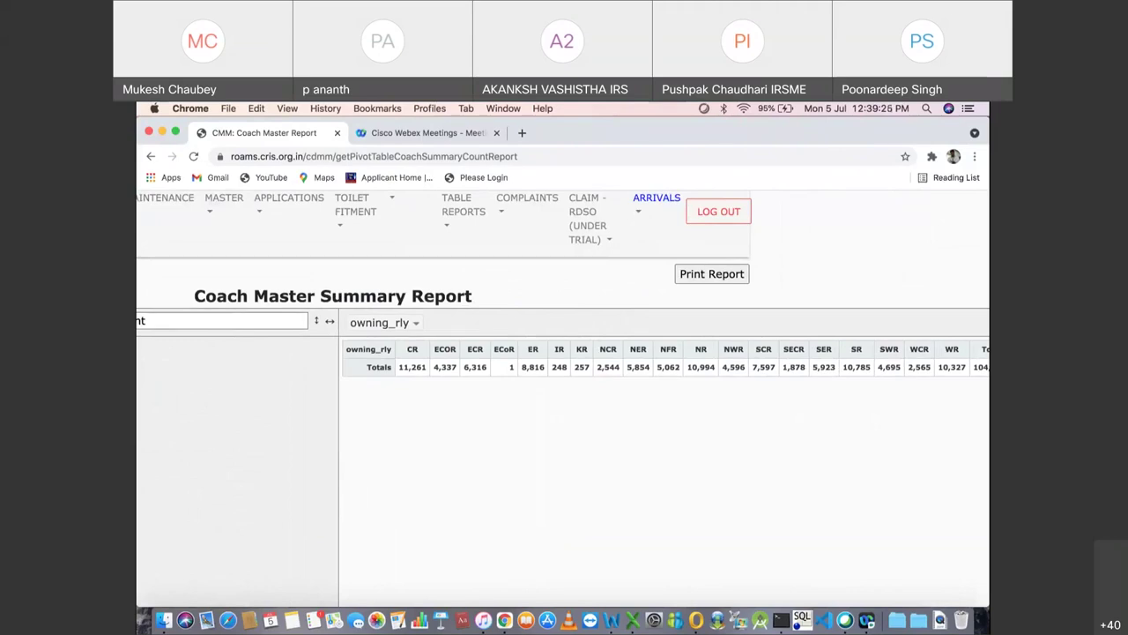
{"action": "scroll", "coordinate": [562, 397], "scroll_direction": "right", "scroll_amount": 1}
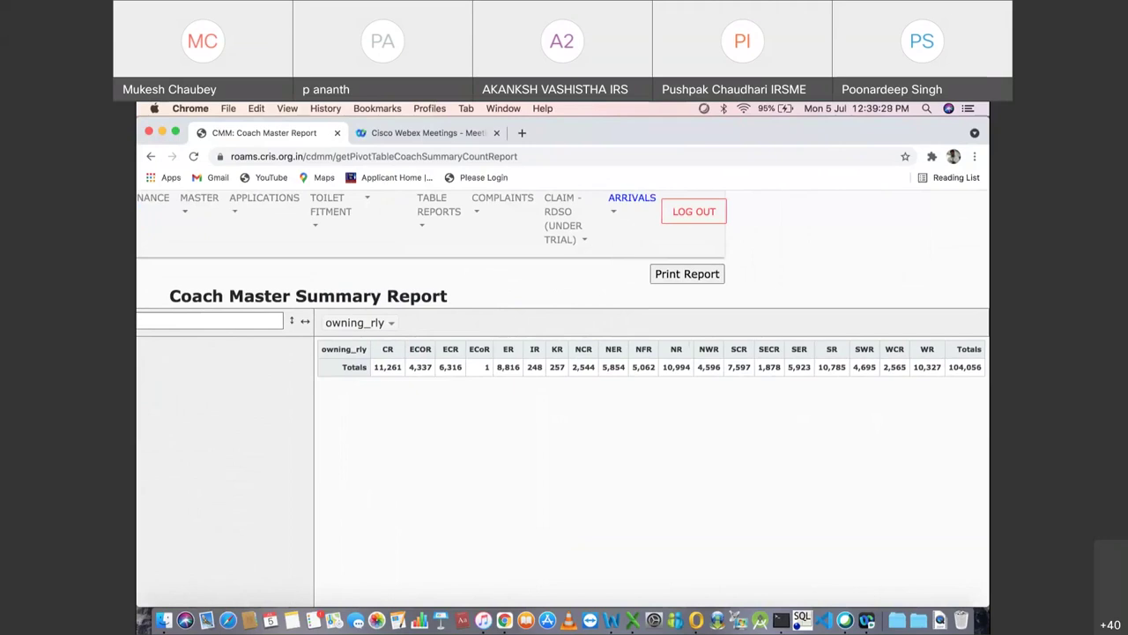
Step: Look through the unused pivot fields available for the Coach Master Summary Report, from coach_type to workshop
{"action": "scroll", "coordinate": [563, 397], "scroll_direction": "left", "scroll_amount": 10}
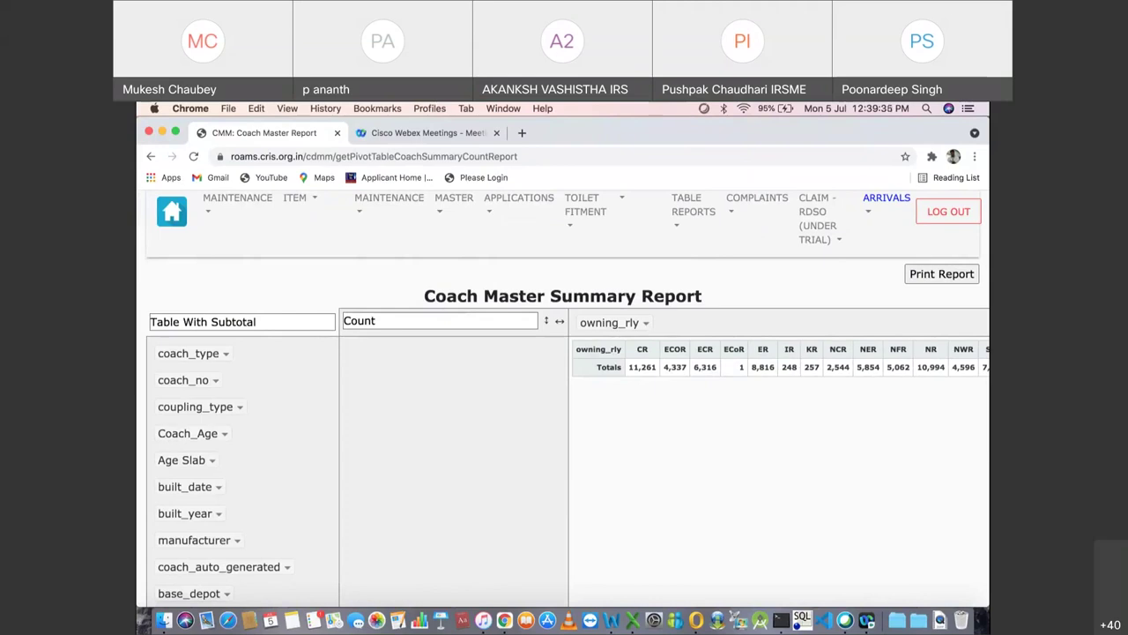
{"action": "scroll", "coordinate": [564, 396], "scroll_direction": "down", "scroll_amount": 4}
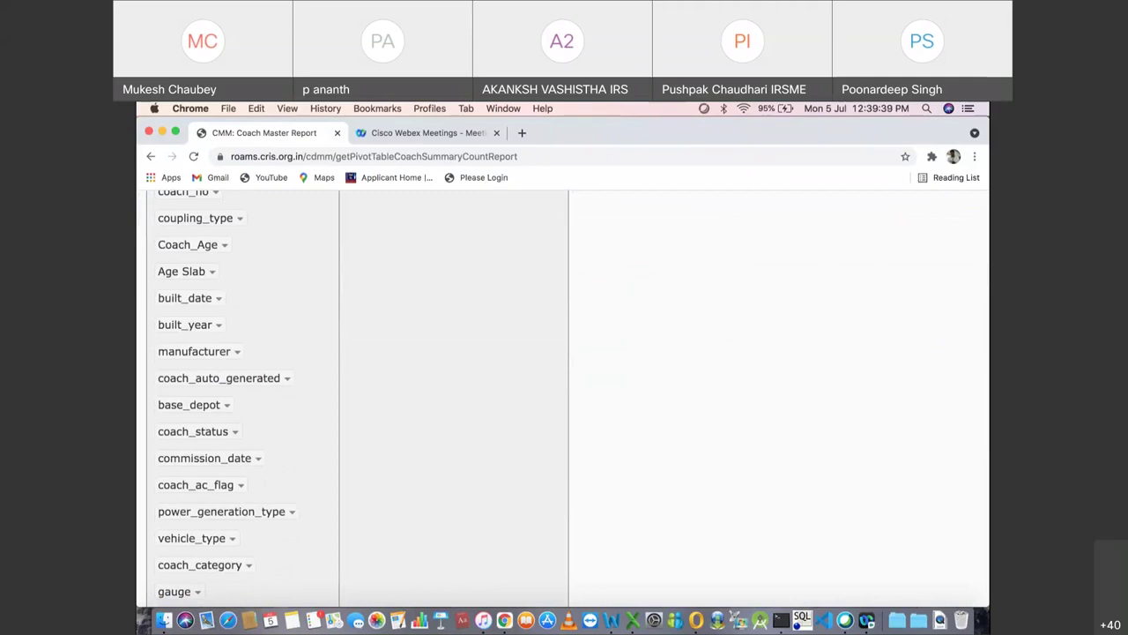
{"action": "scroll", "coordinate": [564, 397], "scroll_direction": "down", "scroll_amount": 4}
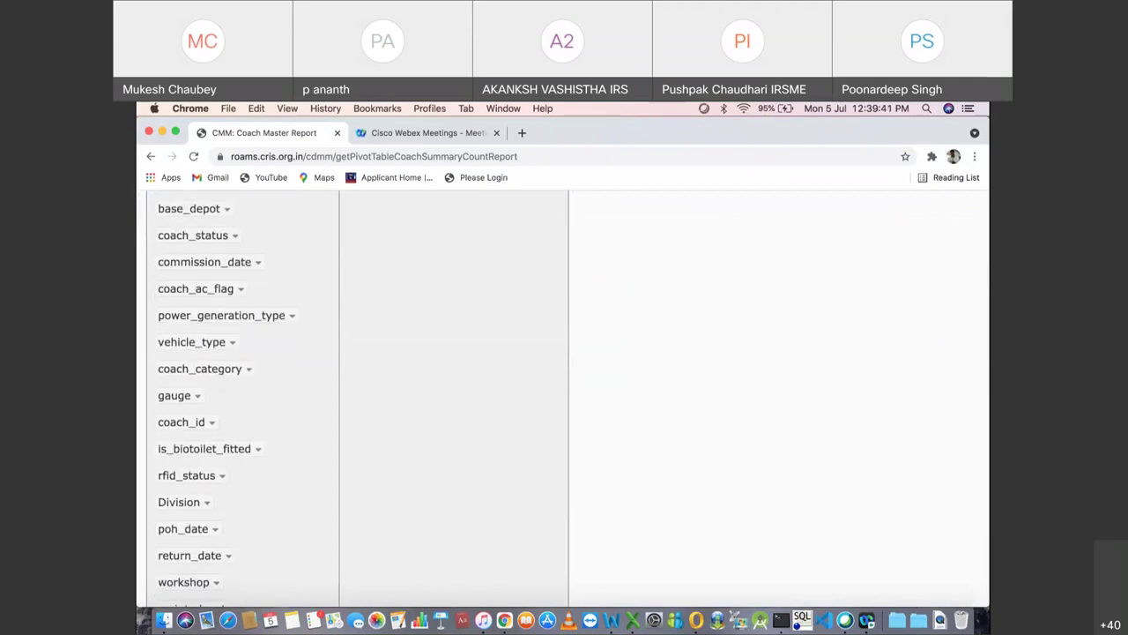
{"action": "scroll", "coordinate": [564, 397], "scroll_direction": "up", "scroll_amount": 8}
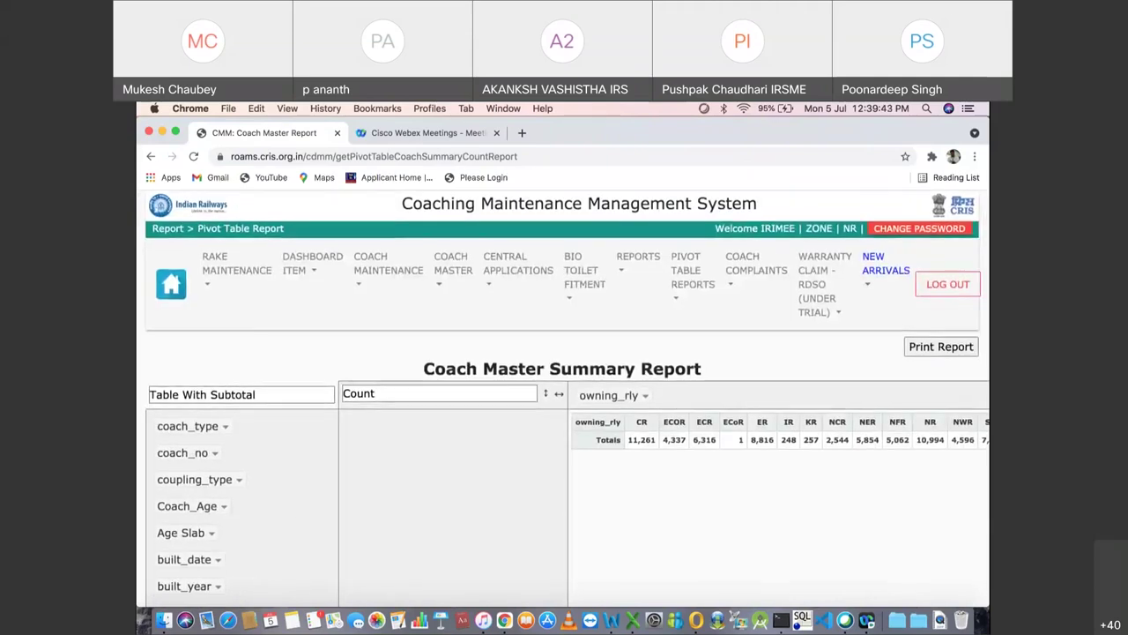
Step: Open the detail list behind the ECOR coach total and examine its coach records
{"action": "scroll", "coordinate": [564, 396], "scroll_direction": "right", "scroll_amount": 5}
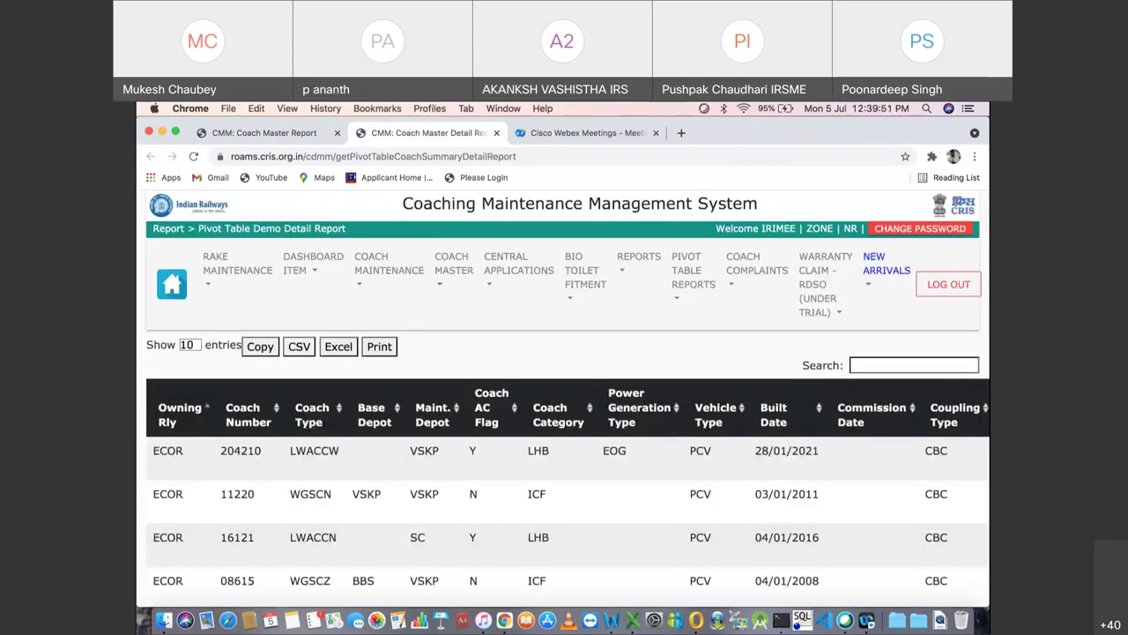
{"action": "scroll", "coordinate": [564, 396], "scroll_direction": "down", "scroll_amount": 5}
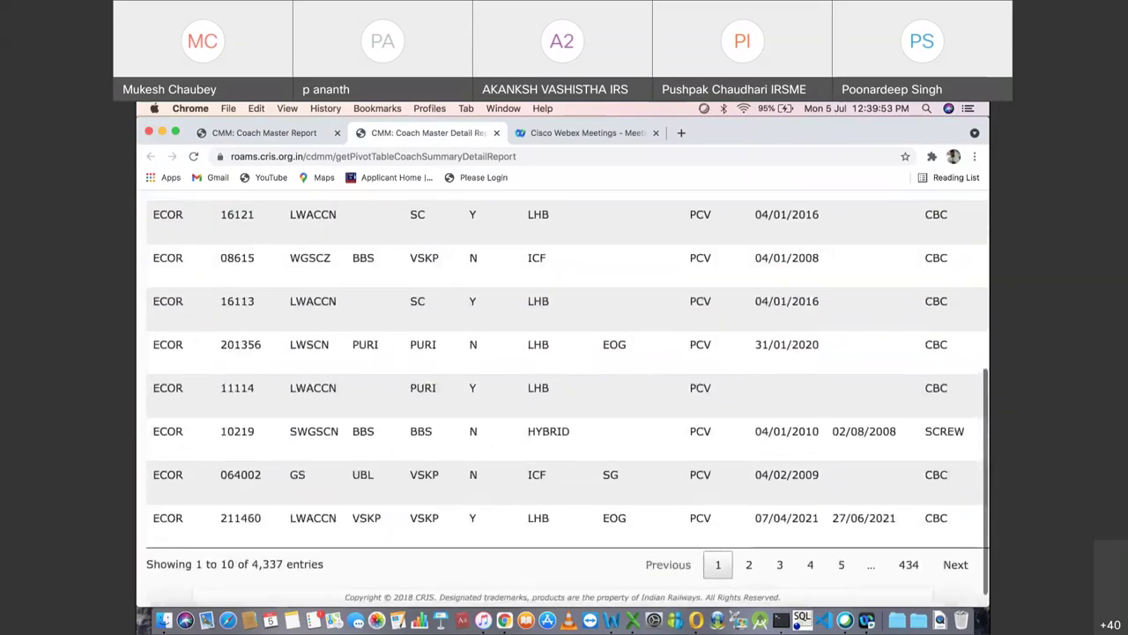
Step: Examine the remaining columns of the ECOR coach detail list, from owning railway to return date, and close the list
{"action": "scroll", "coordinate": [564, 396], "scroll_direction": "up", "scroll_amount": 5}
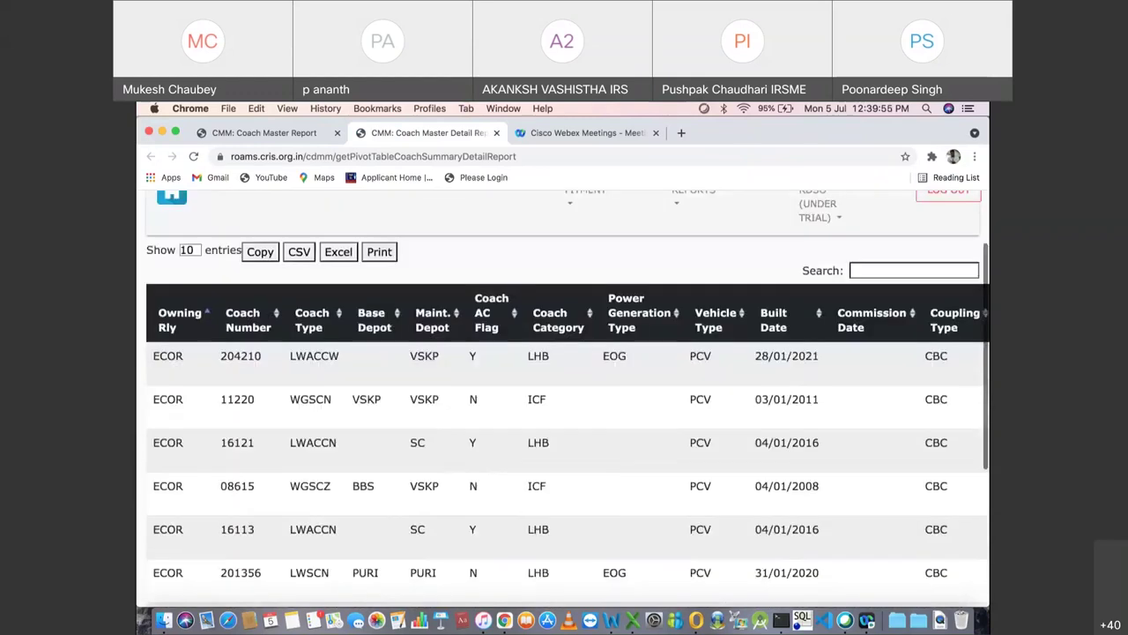
{"action": "scroll", "coordinate": [565, 396], "scroll_direction": "right", "scroll_amount": 3}
{"action": "scroll", "coordinate": [564, 397], "scroll_direction": "right", "scroll_amount": 3}
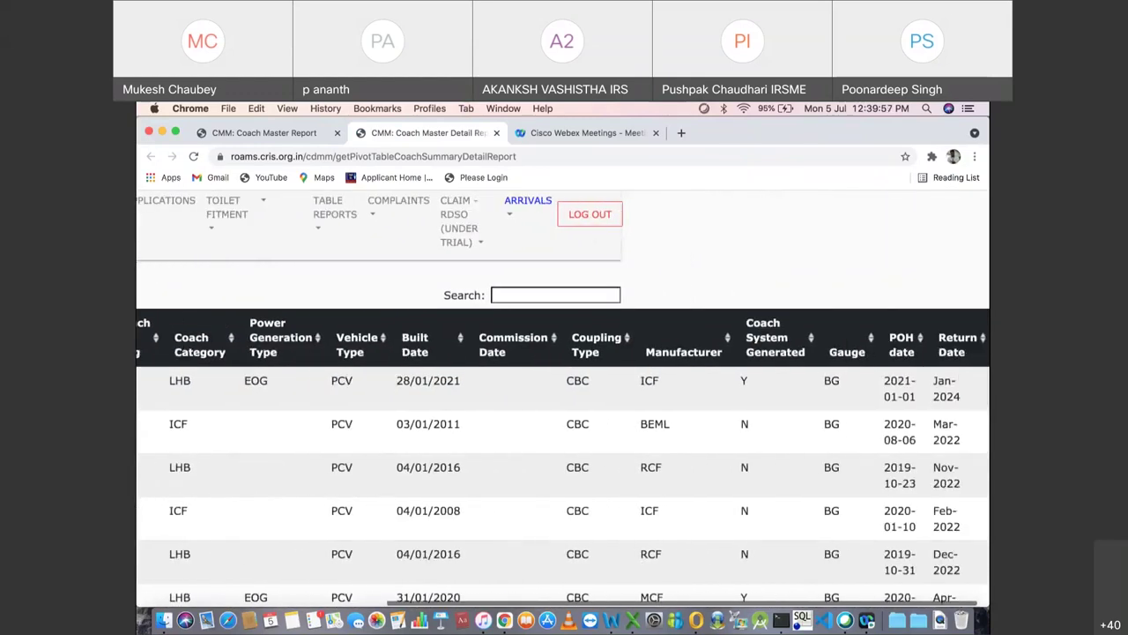
{"action": "scroll", "coordinate": [564, 397], "scroll_direction": "left", "scroll_amount": 5}
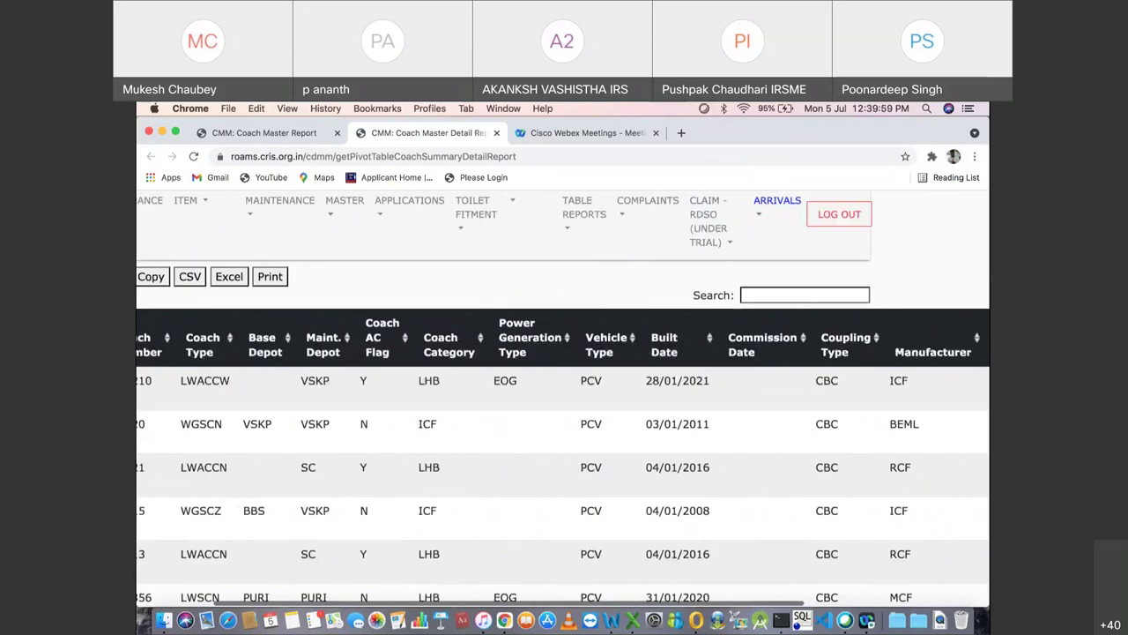
{"action": "scroll", "coordinate": [564, 397], "scroll_direction": "right", "scroll_amount": 1}
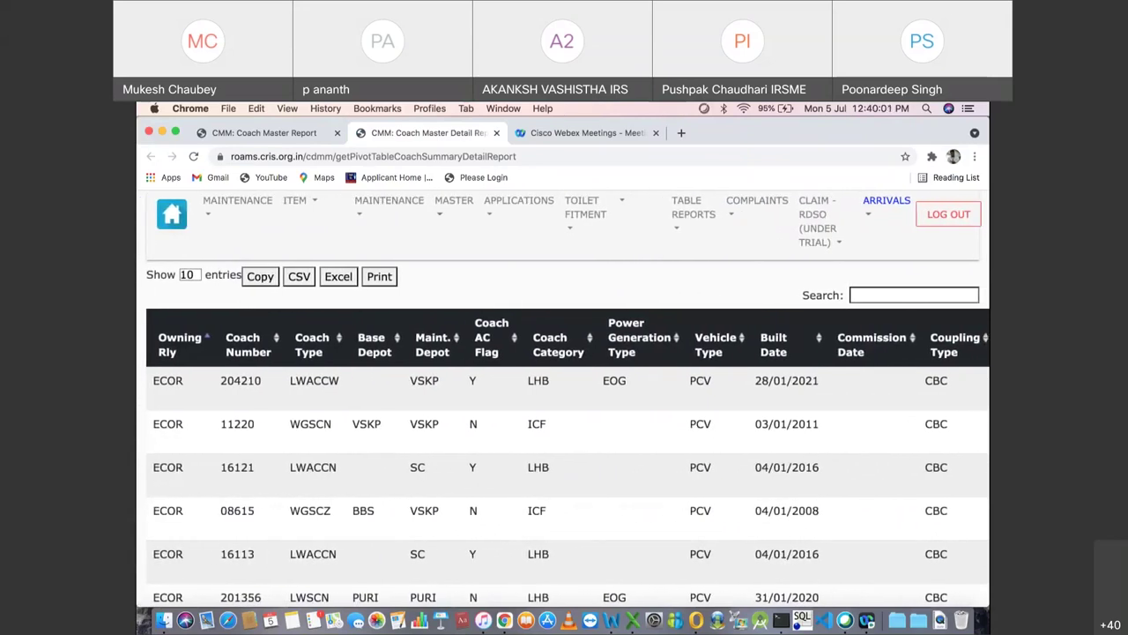
{"action": "key", "text": "super+w"}
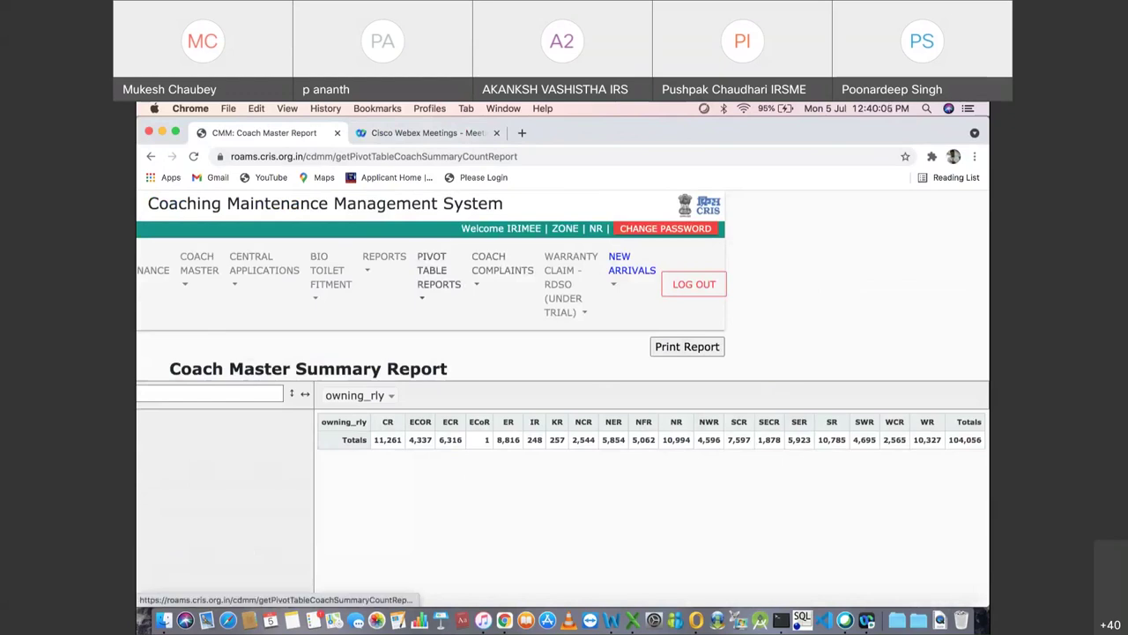
Step: Generate the Bio-Toilet Summary Report for the period from 01/04/2021 to 05/07/2021
{"action": "left_click", "coordinate": [438, 269]}
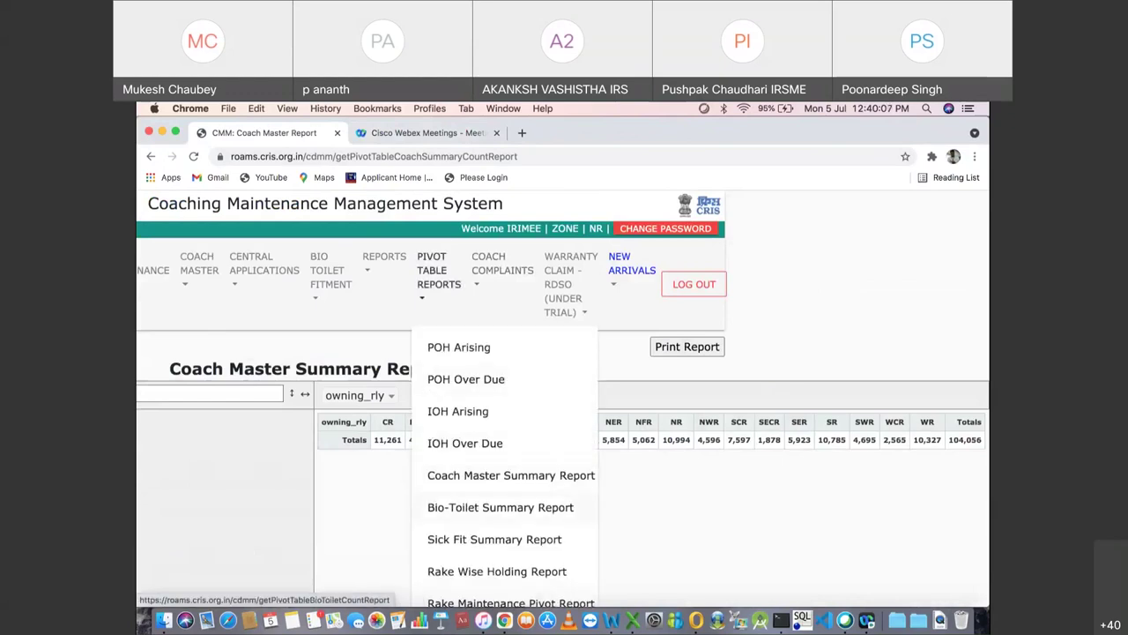
{"action": "left_click", "coordinate": [500, 507]}
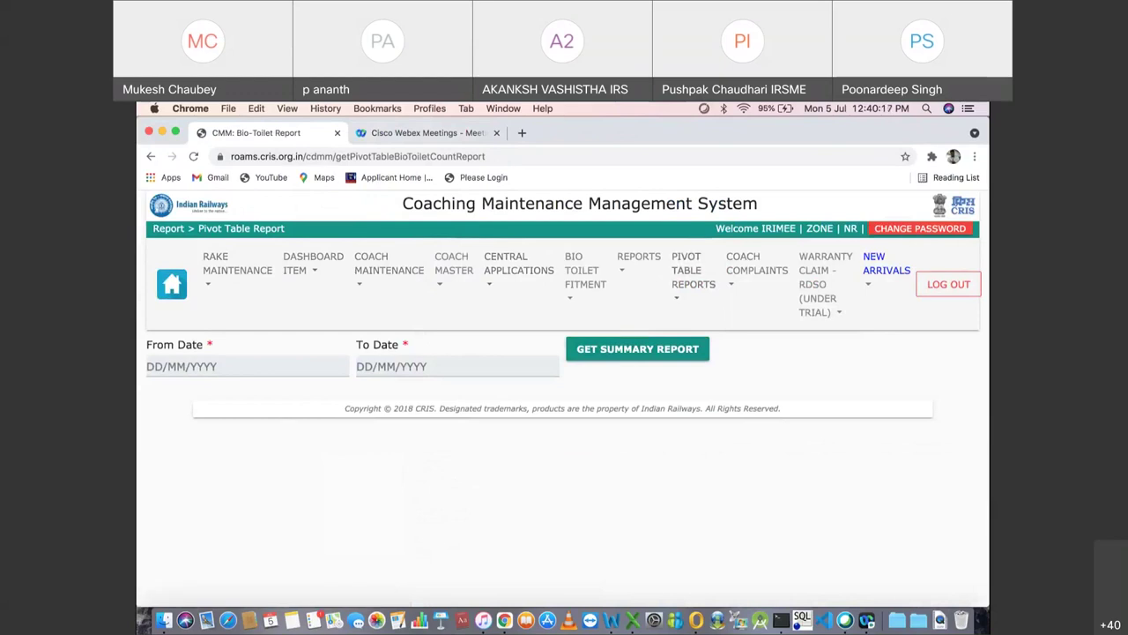
{"action": "left_click", "coordinate": [247, 366]}
{"action": "left_click", "coordinate": [161, 392]}
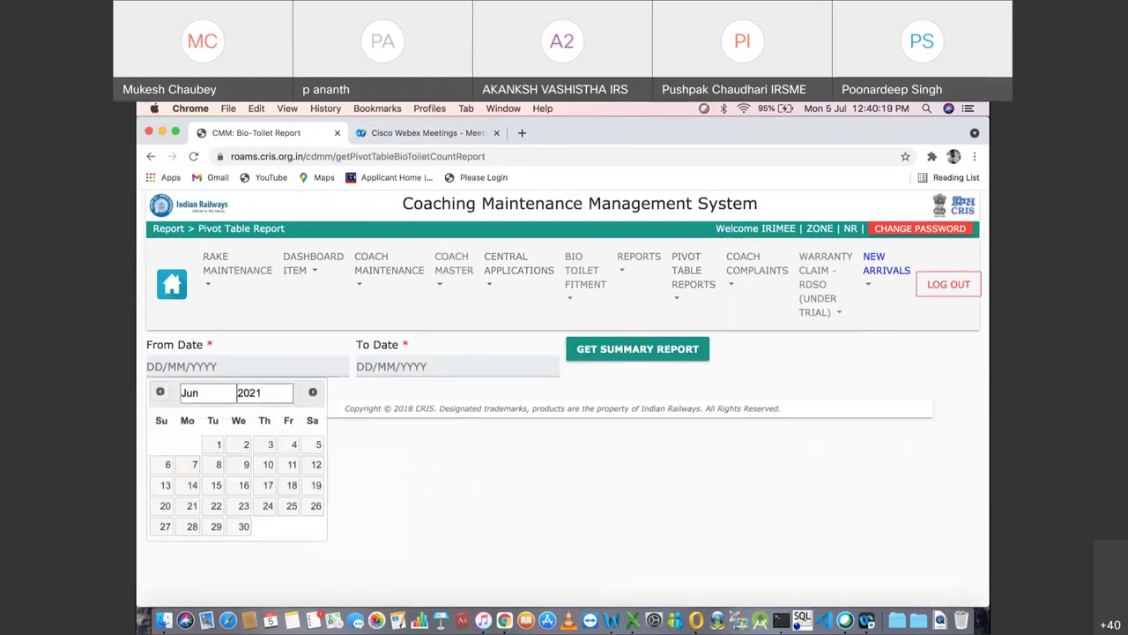
{"action": "left_click", "coordinate": [161, 392]}
{"action": "left_click", "coordinate": [161, 391]}
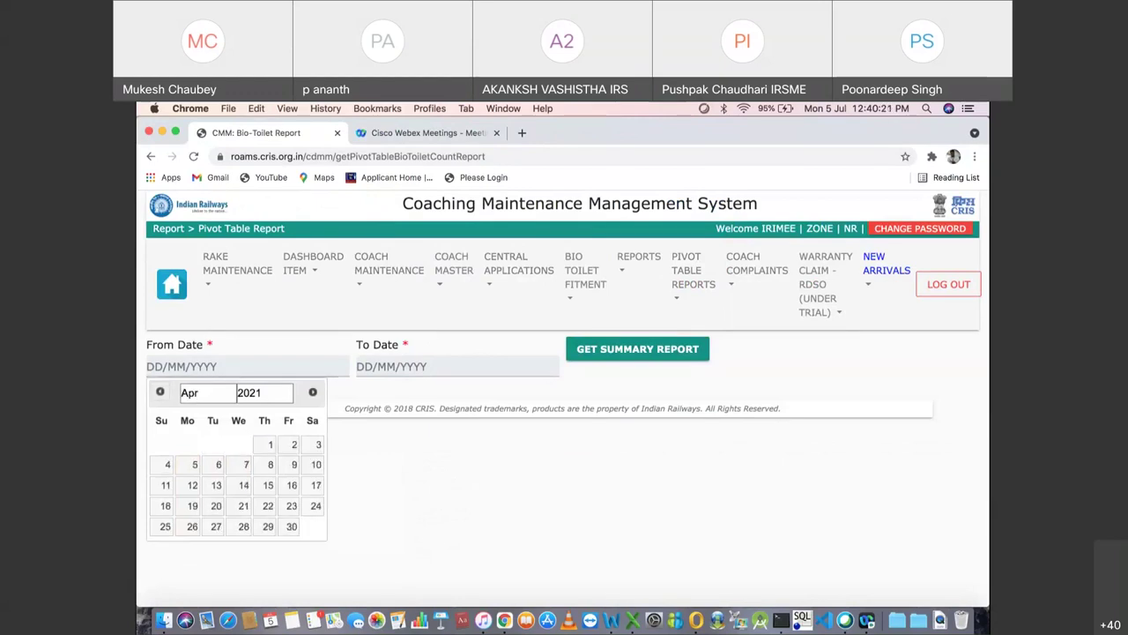
{"action": "left_click", "coordinate": [269, 444]}
{"action": "left_click", "coordinate": [456, 366]}
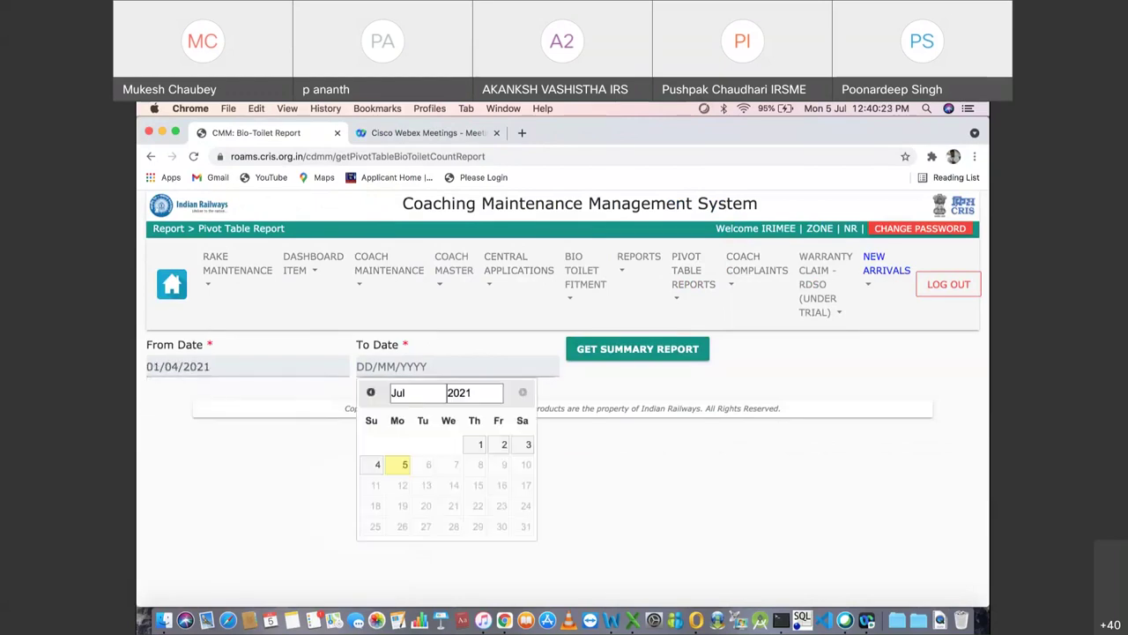
{"action": "left_click", "coordinate": [397, 464]}
{"action": "left_click", "coordinate": [637, 349]}
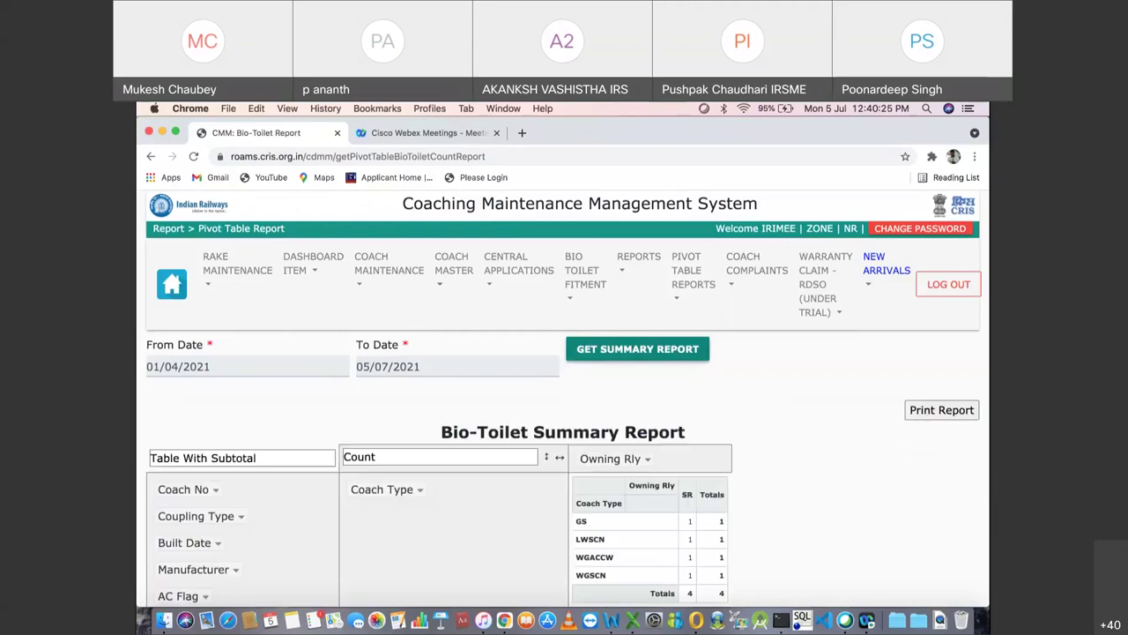
Step: Review the Bio-Toilet Summary Report's counts by coach type and owning railway, along with its unused pivot fields
{"action": "scroll", "coordinate": [564, 397], "scroll_direction": "down", "scroll_amount": 3}
{"action": "scroll", "coordinate": [564, 396], "scroll_direction": "down", "scroll_amount": 3}
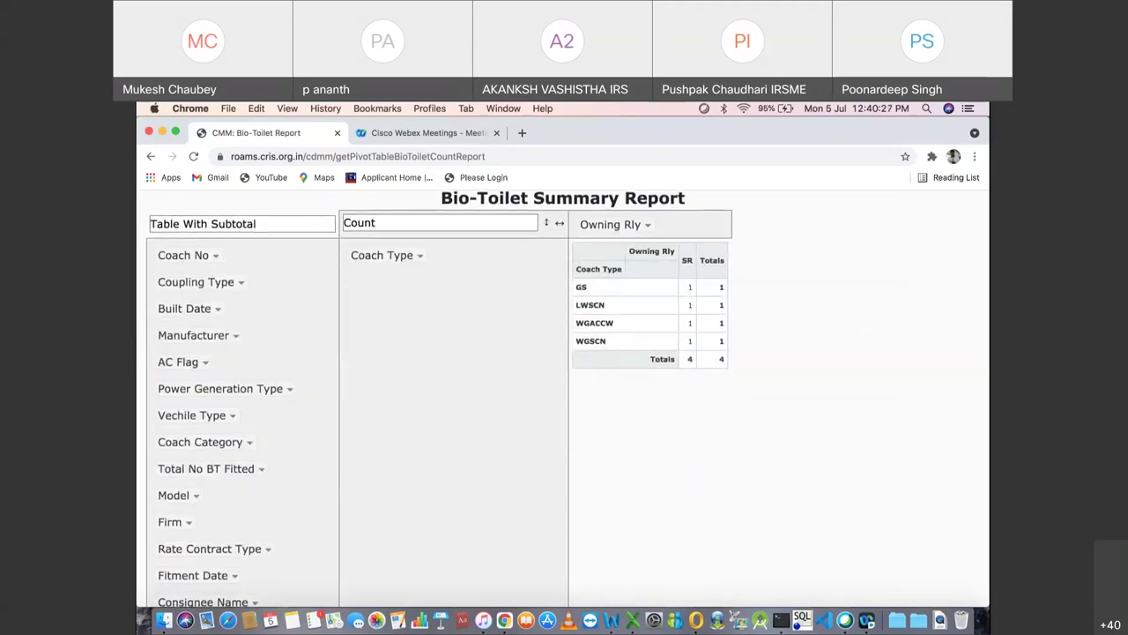
{"action": "scroll", "coordinate": [564, 396], "scroll_direction": "down", "scroll_amount": 1}
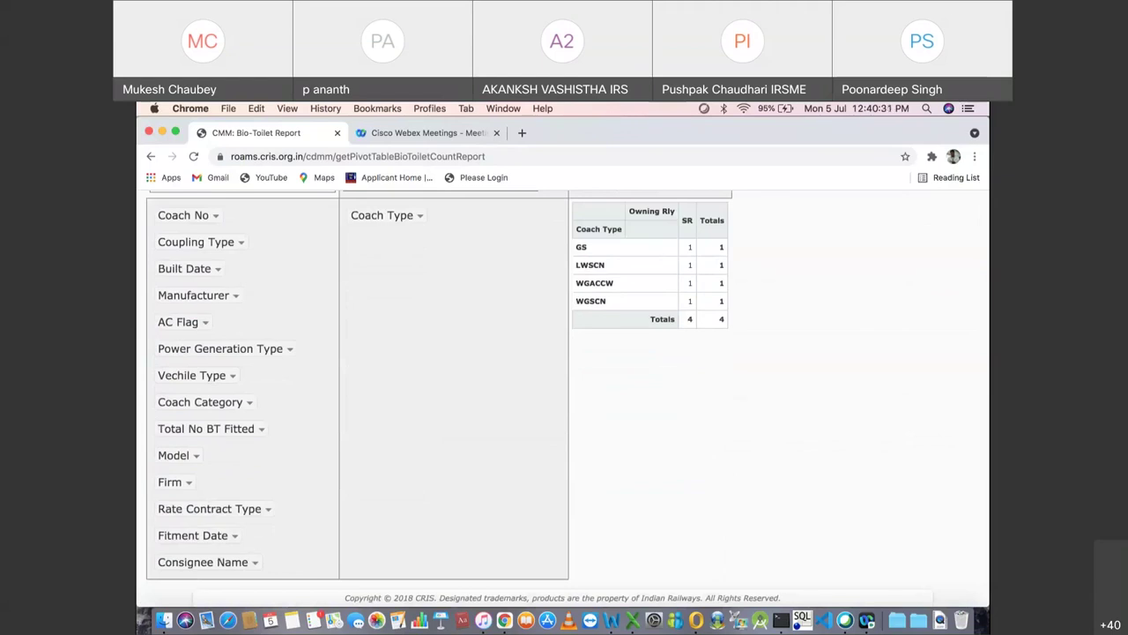
{"action": "scroll", "coordinate": [564, 397], "scroll_direction": "up", "scroll_amount": 3}
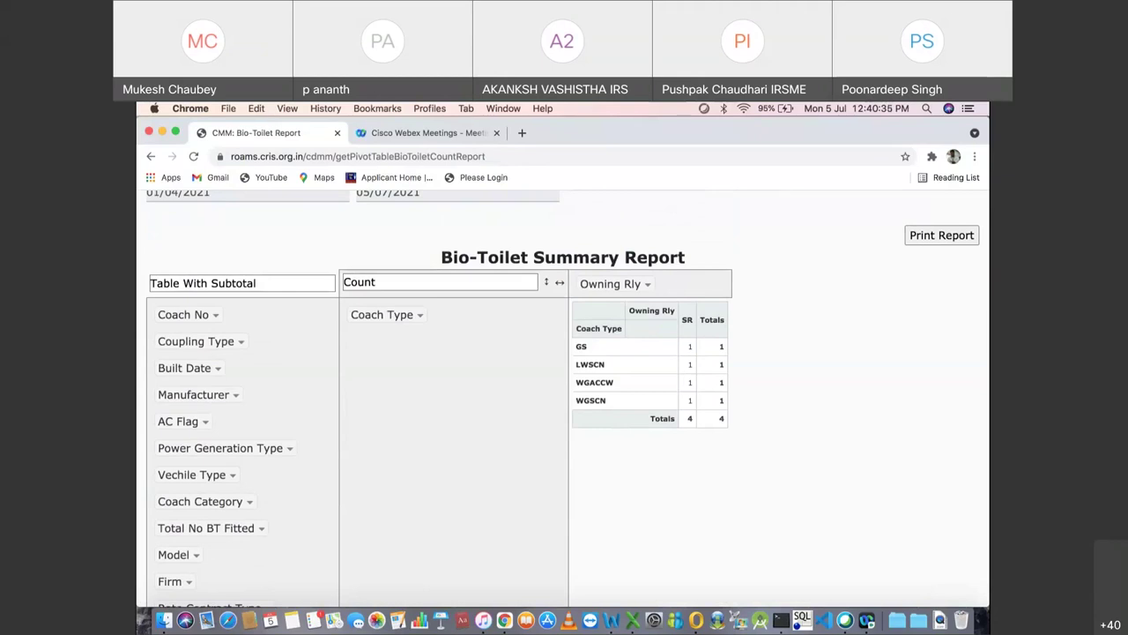
{"action": "scroll", "coordinate": [564, 397], "scroll_direction": "up", "scroll_amount": 2}
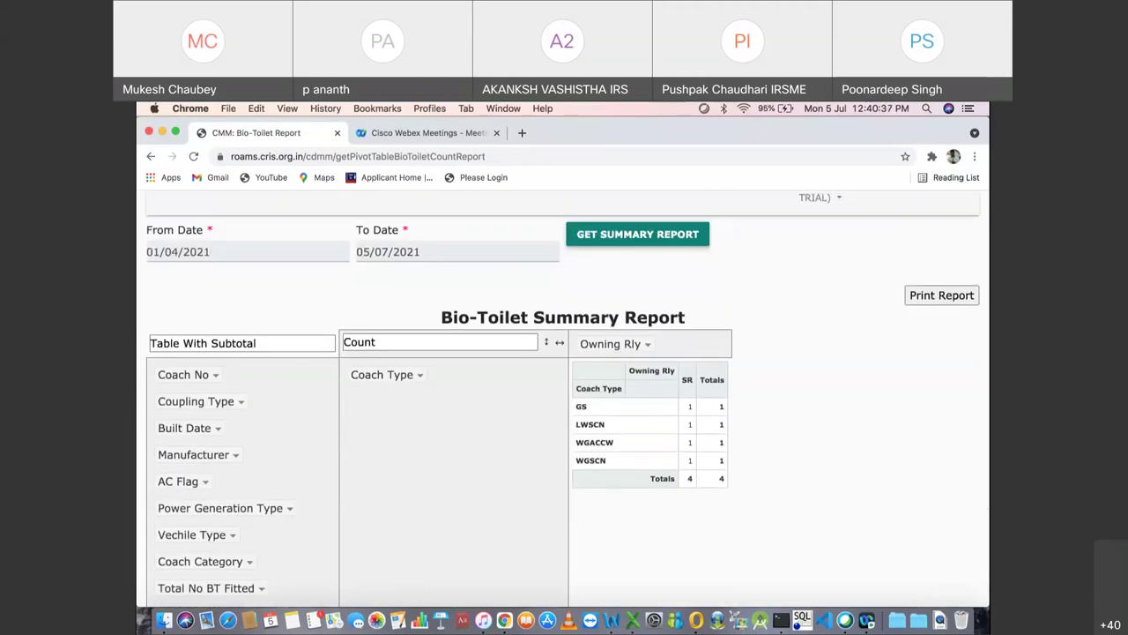
Step: Open the Sick Fit Summary Report and set its period from 01/07/2021 to 05/07/2021
{"action": "scroll", "coordinate": [564, 397], "scroll_direction": "up", "scroll_amount": 4}
{"action": "left_click", "coordinate": [693, 270]}
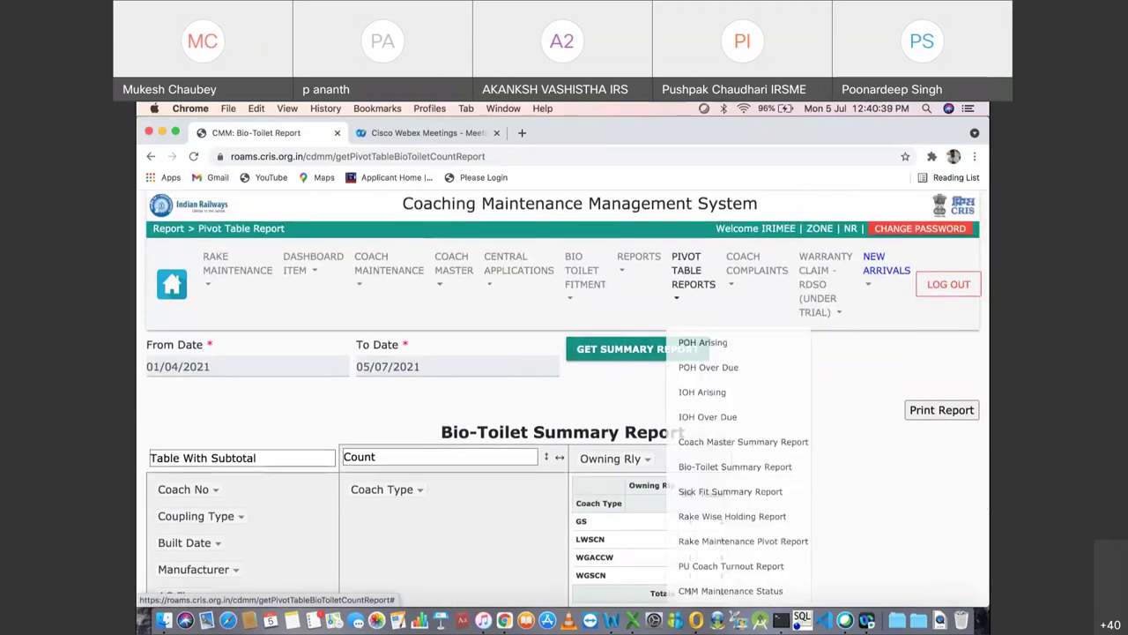
{"action": "scroll", "coordinate": [750, 370], "scroll_direction": "down", "scroll_amount": 5}
{"action": "left_click", "coordinate": [750, 367]}
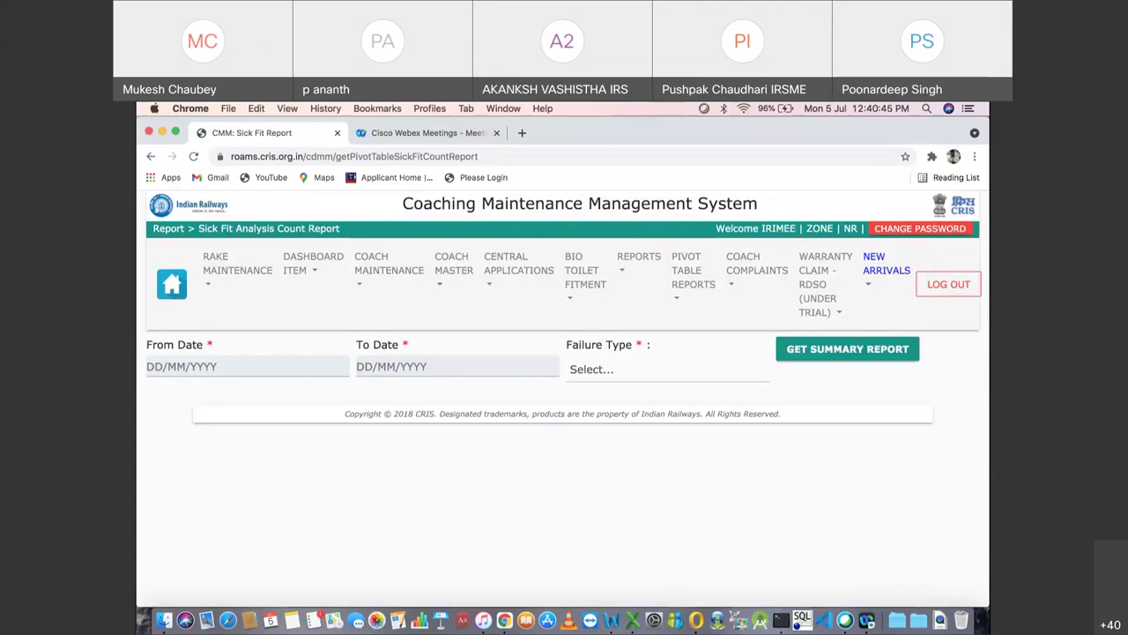
{"action": "left_click", "coordinate": [247, 366]}
{"action": "left_click", "coordinate": [270, 445]}
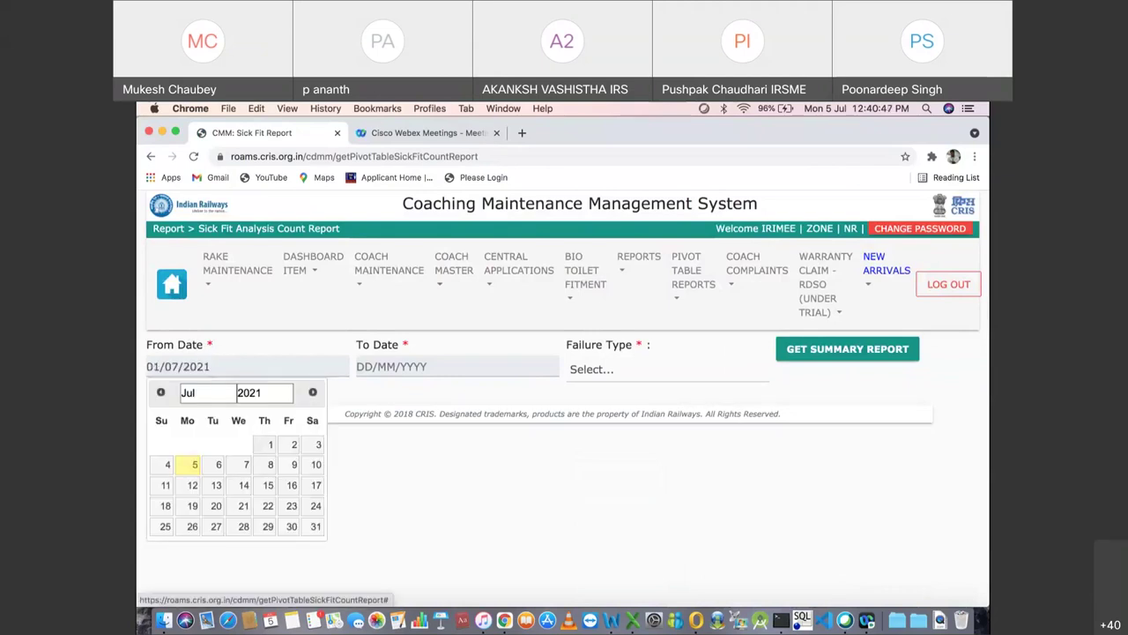
{"action": "left_click", "coordinate": [456, 366]}
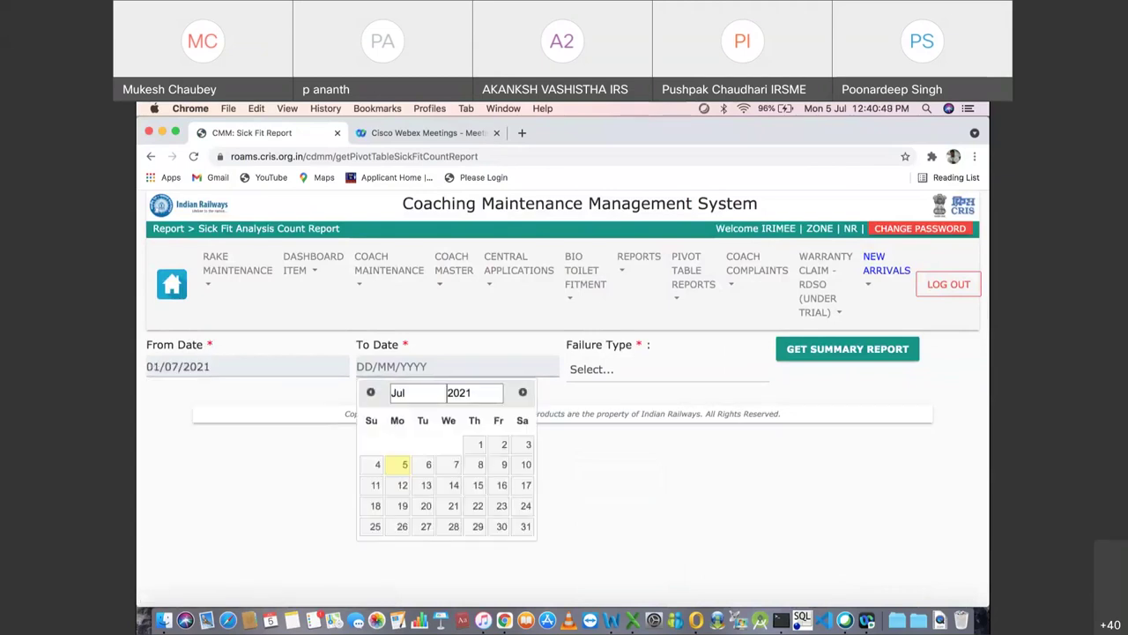
{"action": "left_click", "coordinate": [397, 464]}
Step: Set the failure type to Sick & Fit Detail and generate the summary report
{"action": "left_click", "coordinate": [667, 368]}
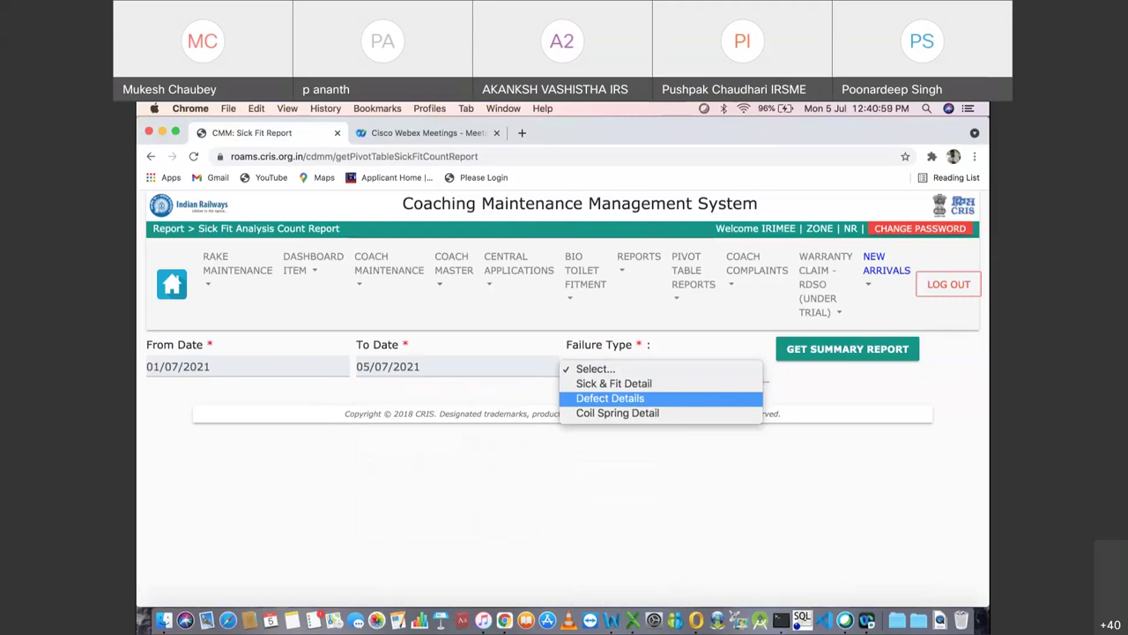
{"action": "left_click", "coordinate": [613, 384]}
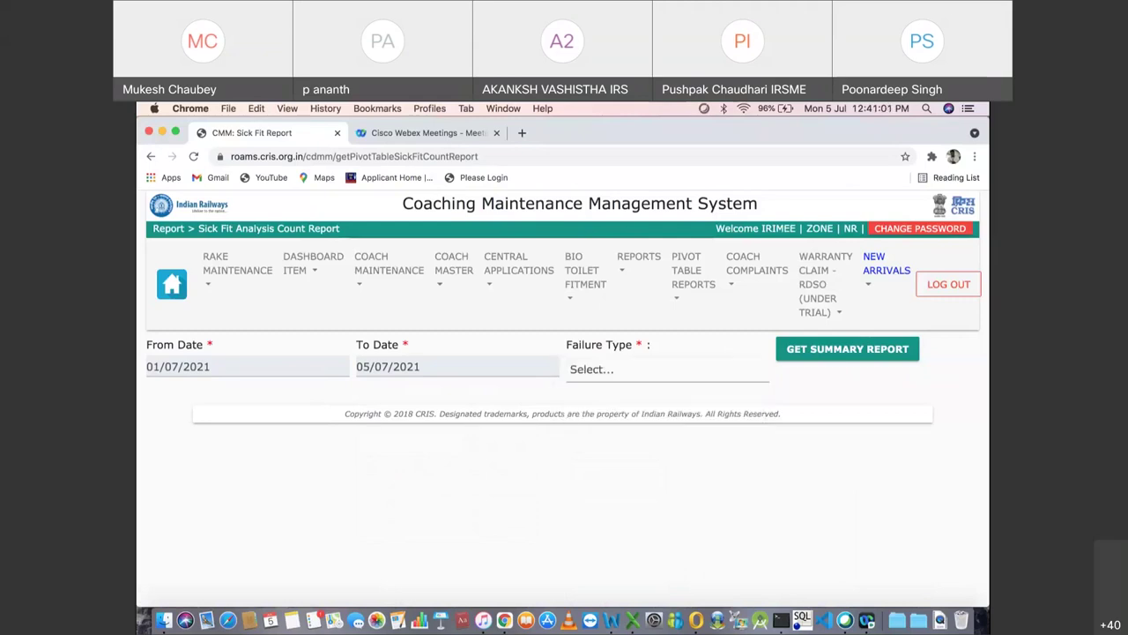
{"action": "left_click", "coordinate": [847, 349]}
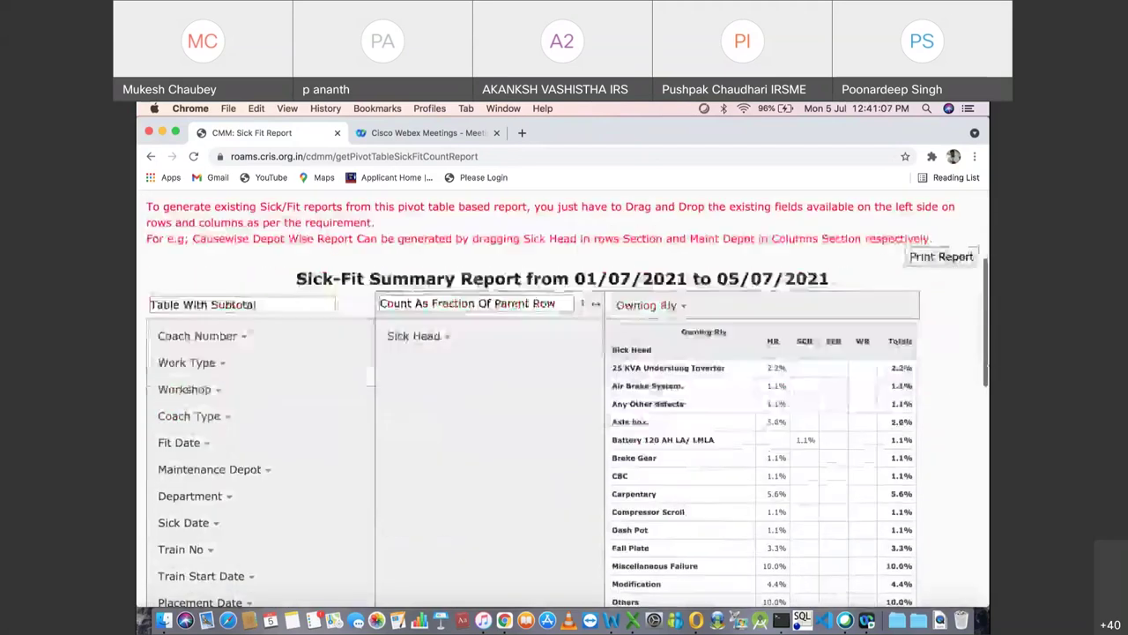
Step: Remove Sick Head from the rows and Owning Rly from the columns of the Sick-Fit Summary Report pivot
{"action": "scroll", "coordinate": [564, 397], "scroll_direction": "down", "scroll_amount": 2}
{"action": "scroll", "coordinate": [564, 397], "scroll_direction": "up", "scroll_amount": 5}
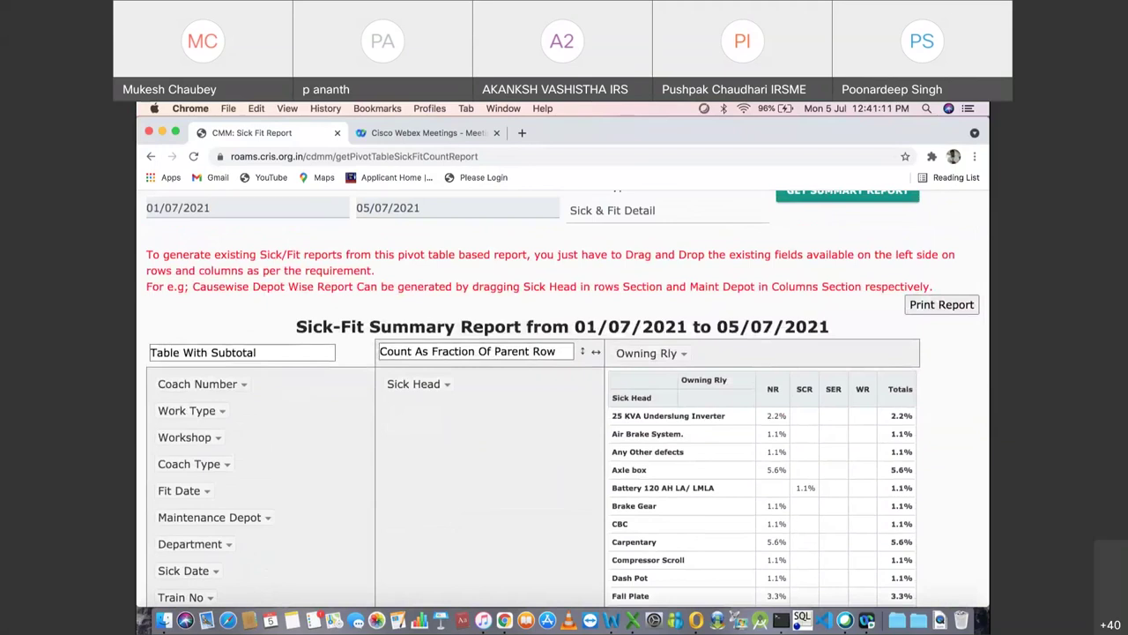
{"action": "scroll", "coordinate": [564, 397], "scroll_direction": "down", "scroll_amount": 1}
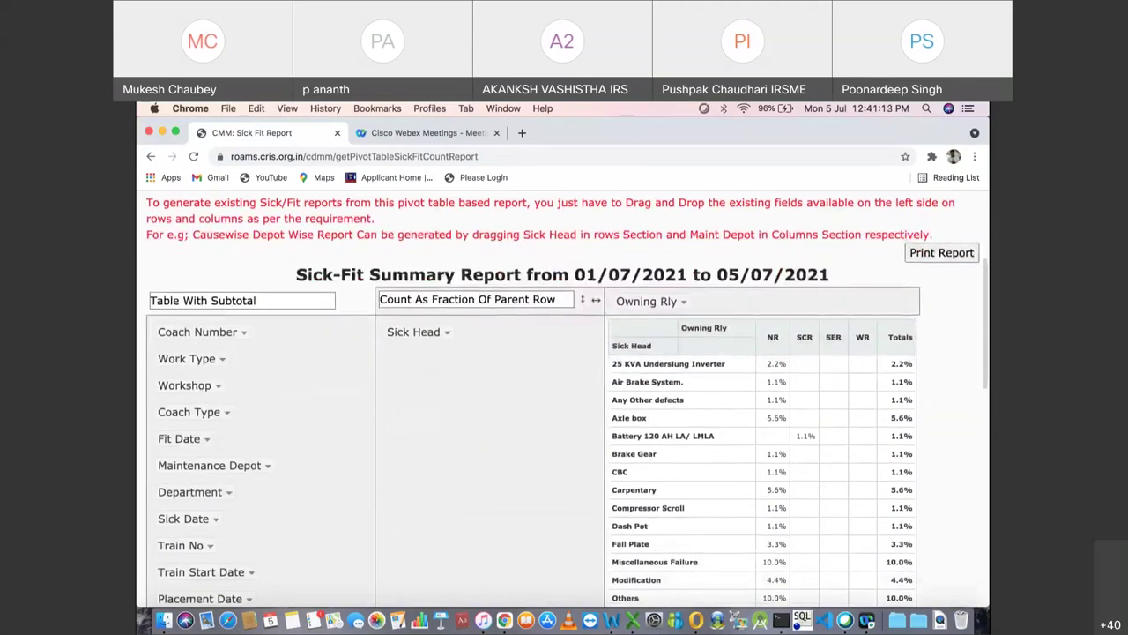
{"action": "left_click_drag", "start_coordinate": [413, 331], "coordinate": [184, 358]}
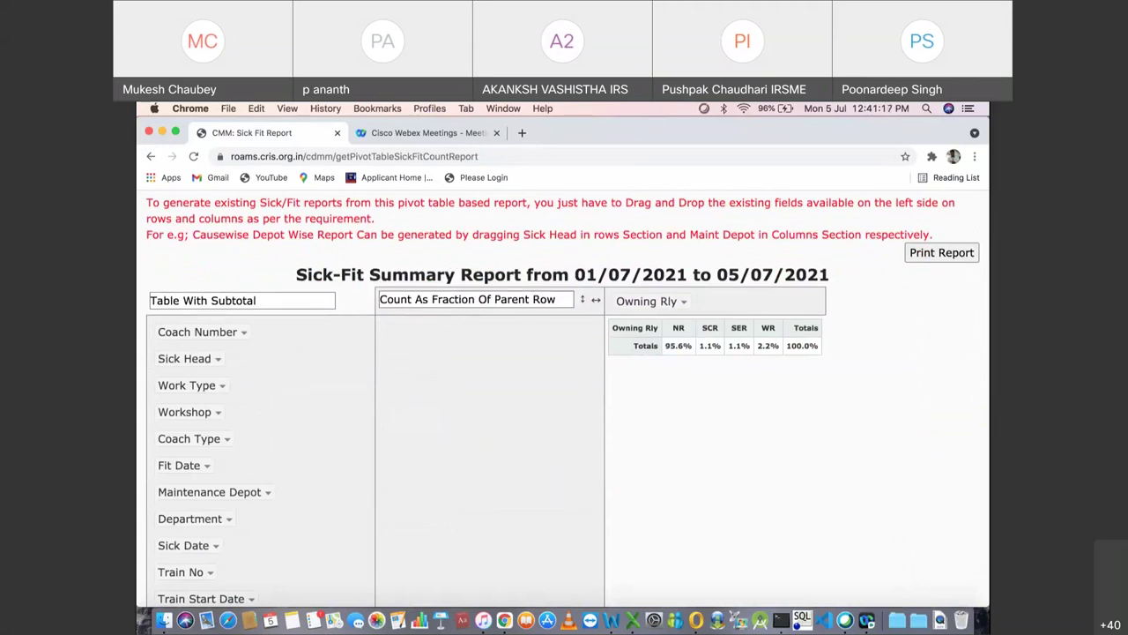
{"action": "scroll", "coordinate": [564, 397], "scroll_direction": "down", "scroll_amount": 1}
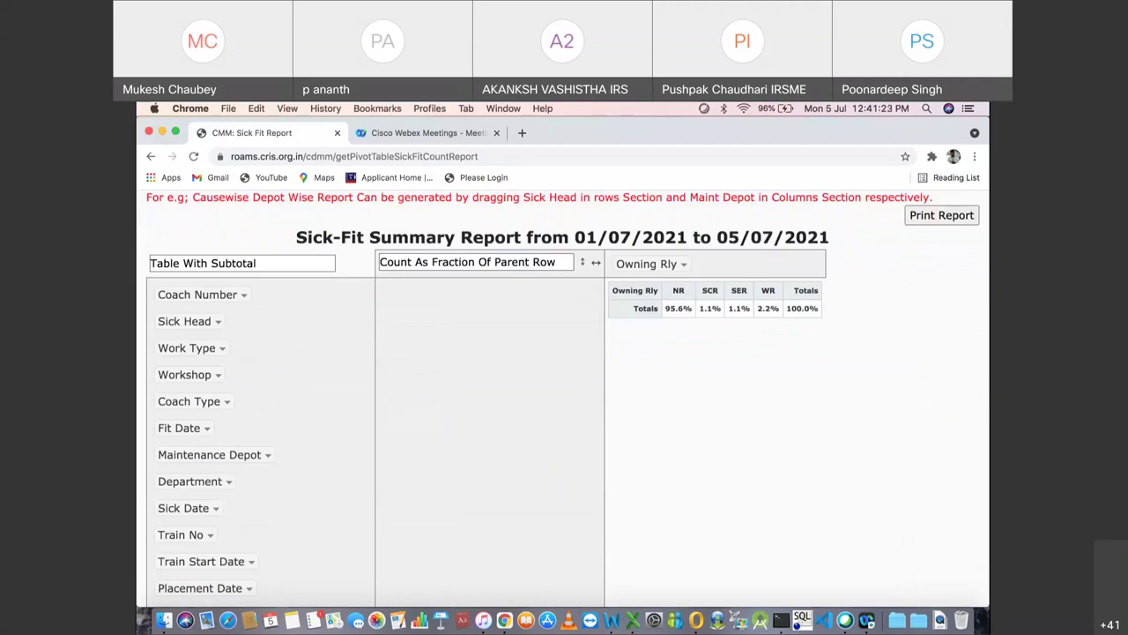
{"action": "scroll", "coordinate": [564, 397], "scroll_direction": "up", "scroll_amount": 1}
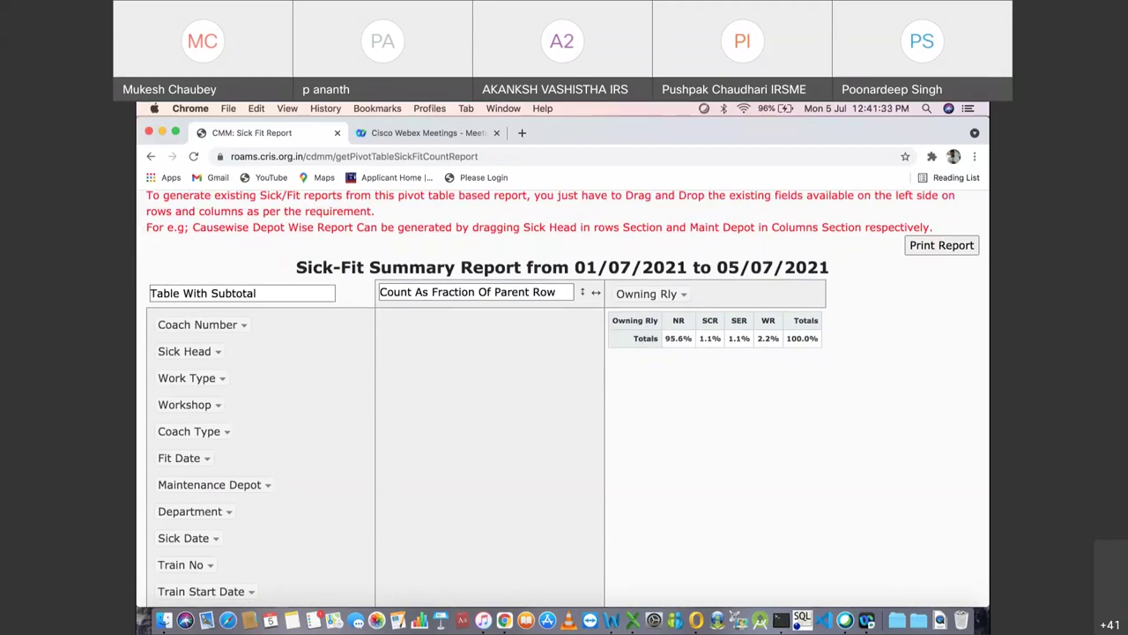
{"action": "left_click_drag", "start_coordinate": [646, 293], "coordinate": [282, 388]}
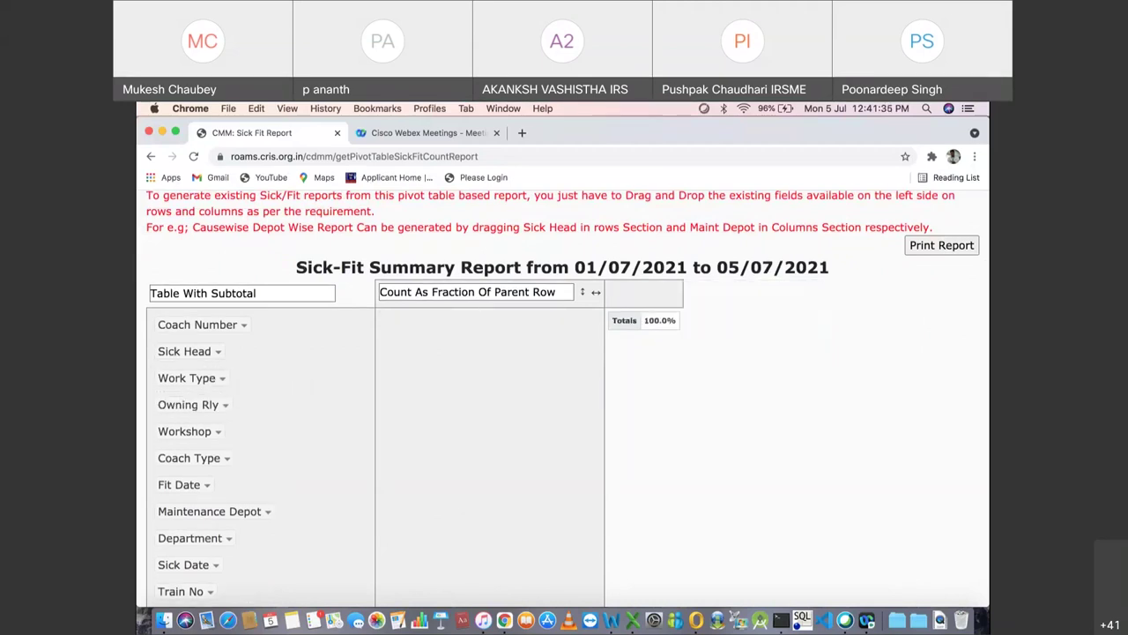
Step: Add Maintenance Zone and, below it, Maintenance Division to the pivot rows of the Sick-Fit Summary Report
{"action": "scroll", "coordinate": [564, 396], "scroll_direction": "down", "scroll_amount": 1}
{"action": "scroll", "coordinate": [565, 397], "scroll_direction": "down", "scroll_amount": 7}
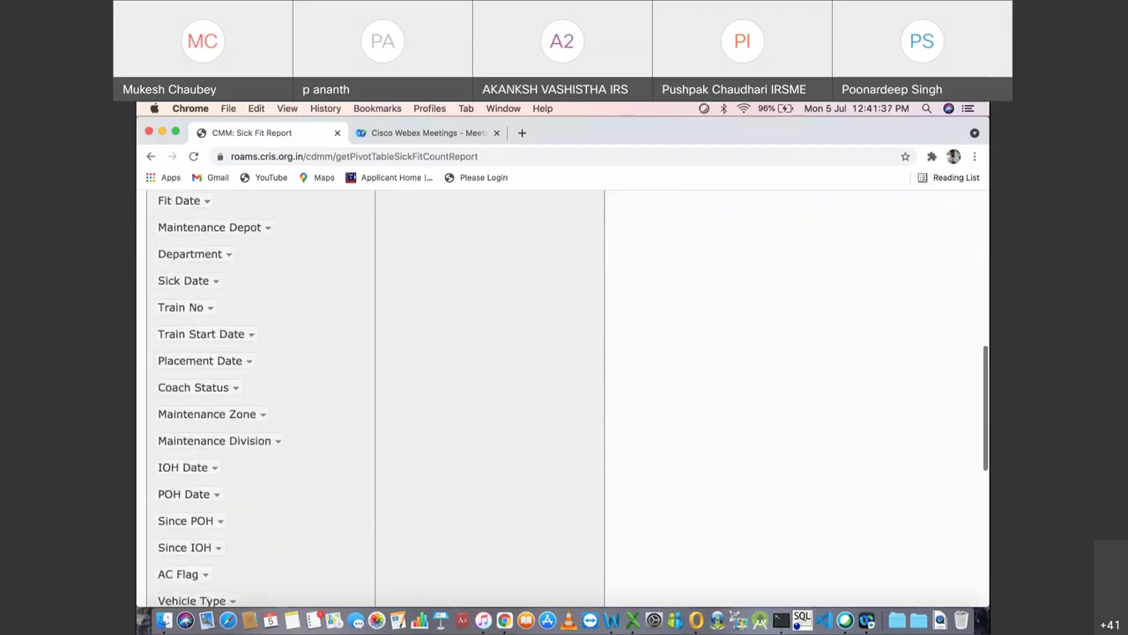
{"action": "scroll", "coordinate": [564, 397], "scroll_direction": "down", "scroll_amount": 9}
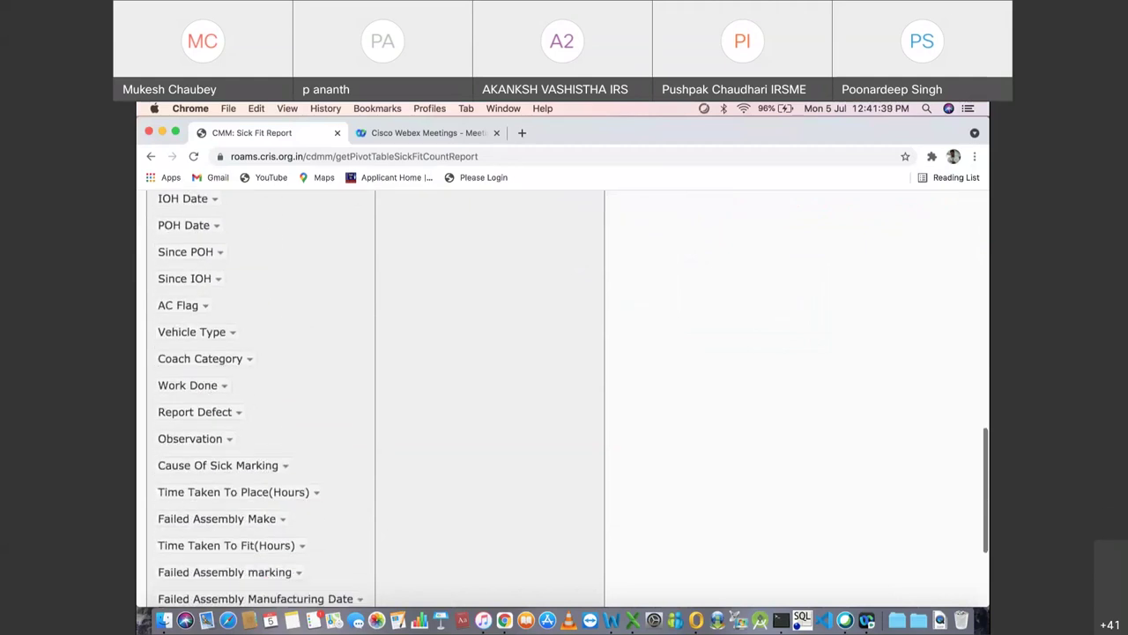
{"action": "scroll", "coordinate": [564, 397], "scroll_direction": "up", "scroll_amount": 4}
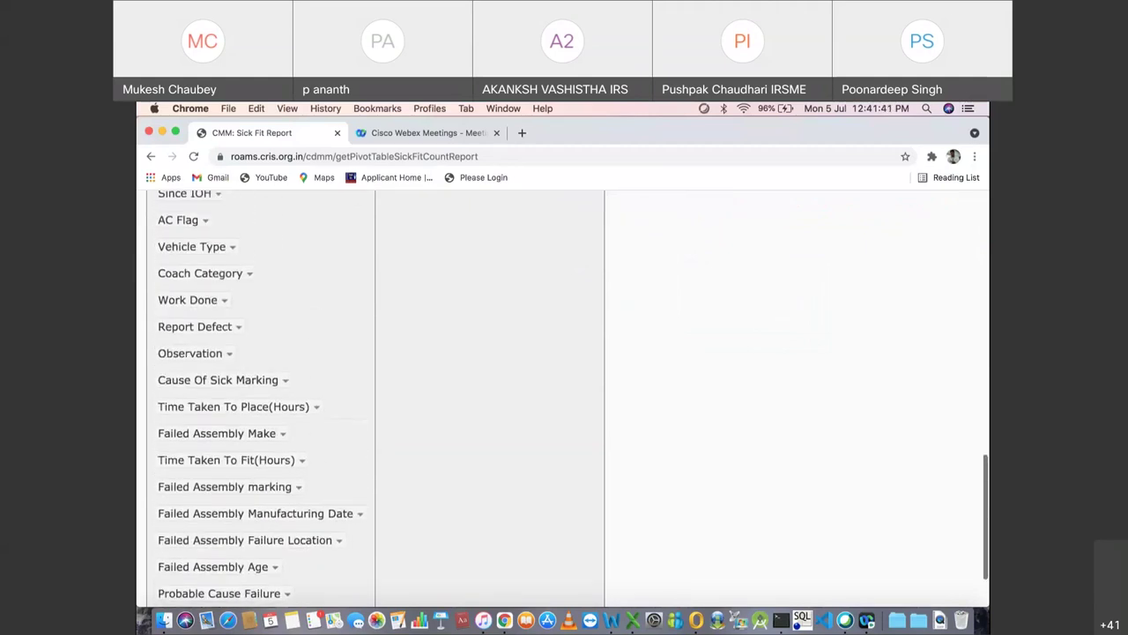
{"action": "scroll", "coordinate": [564, 396], "scroll_direction": "up", "scroll_amount": 5}
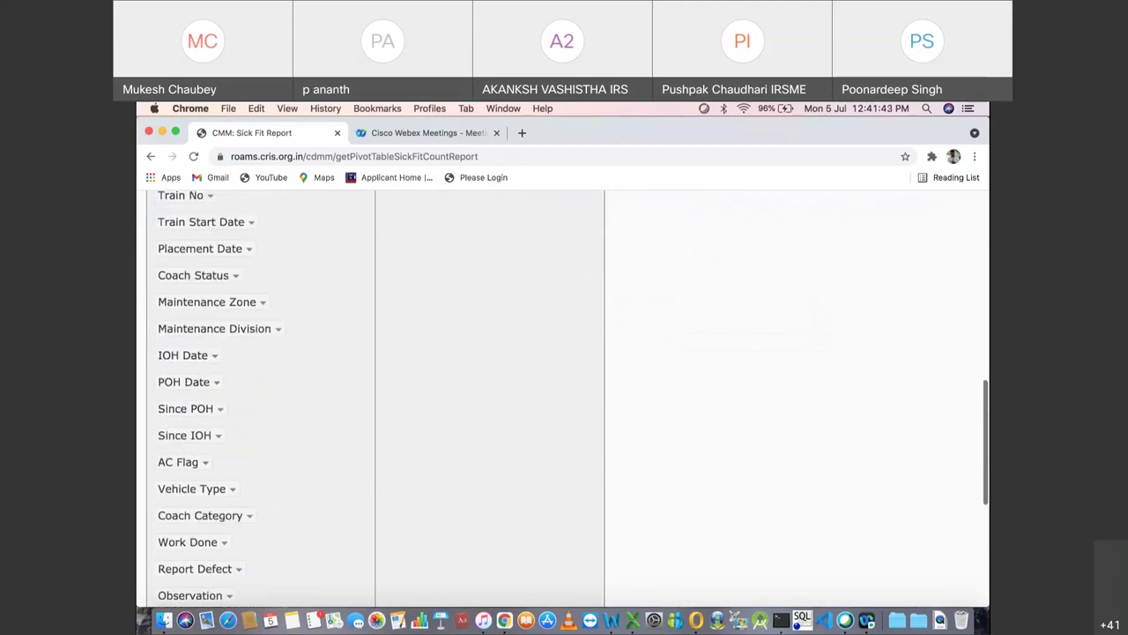
{"action": "left_click_drag", "start_coordinate": [243, 301], "coordinate": [479, 274]}
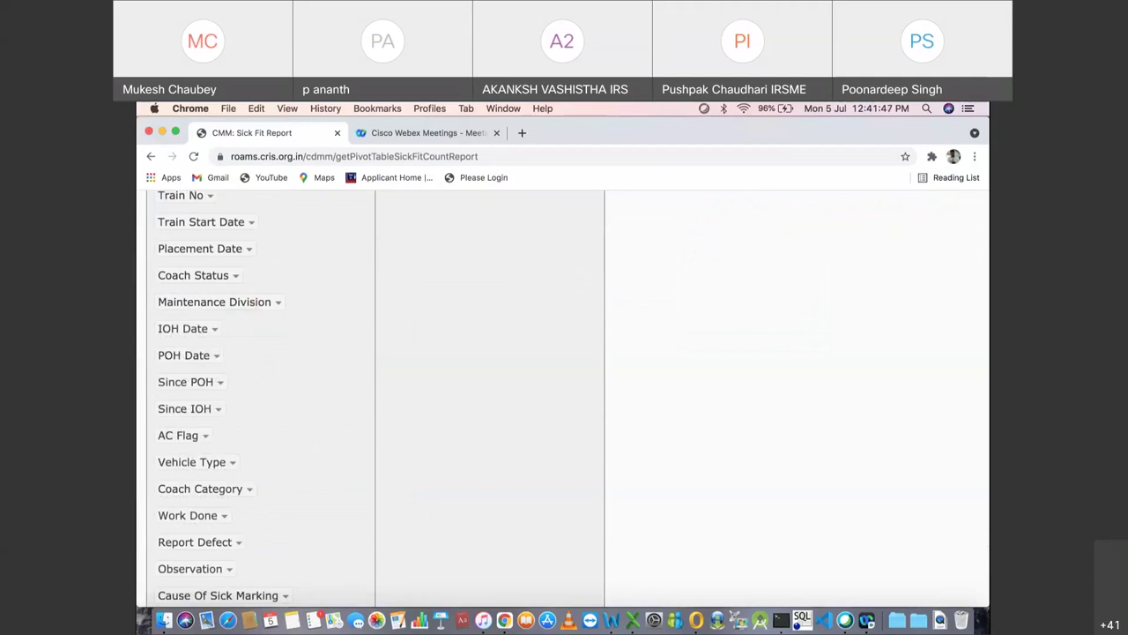
{"action": "left_click_drag", "start_coordinate": [214, 302], "coordinate": [459, 264]}
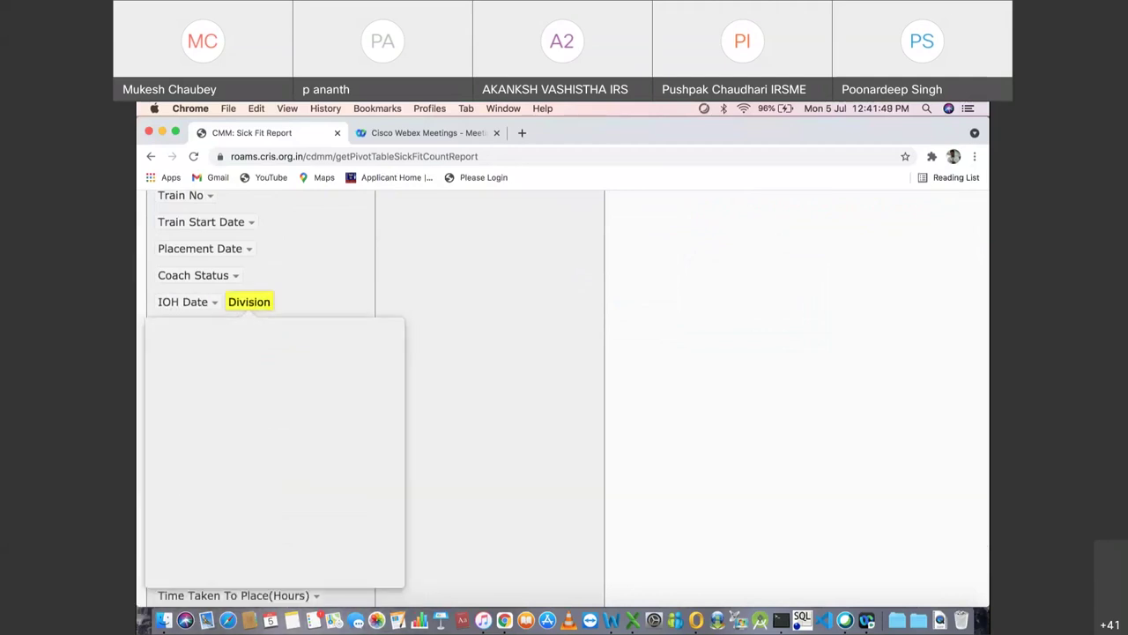
{"action": "scroll", "coordinate": [256, 397], "scroll_direction": "up", "scroll_amount": 3}
{"action": "scroll", "coordinate": [564, 396], "scroll_direction": "up", "scroll_amount": 8}
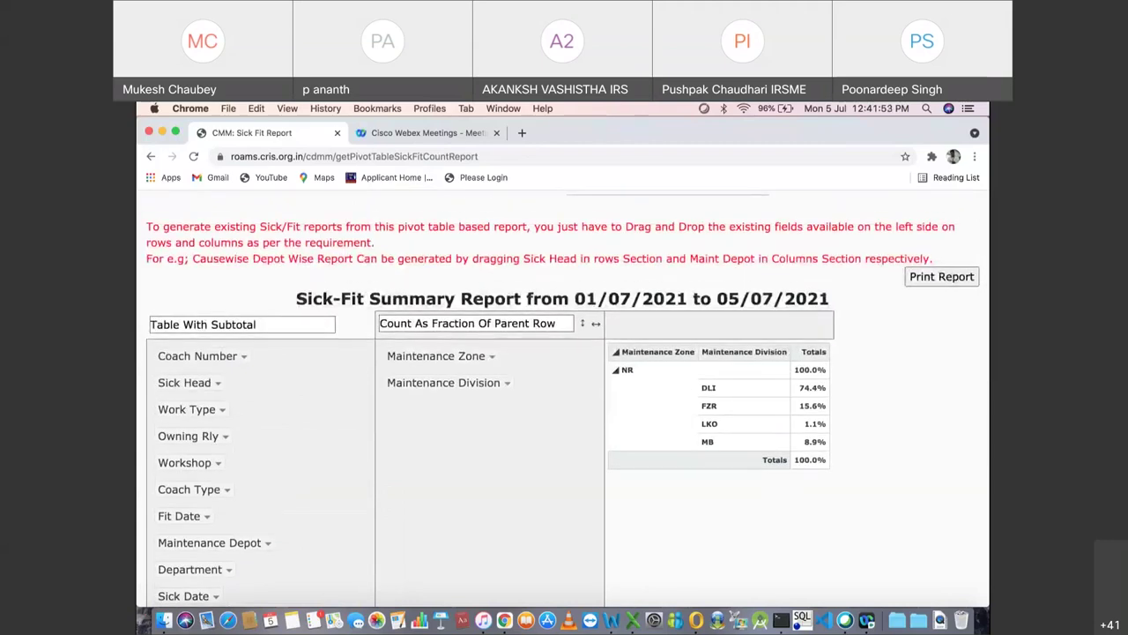
Step: Move Maintenance Zone from the pivot rows to the columns and remove Maintenance Division from the rows
{"action": "left_click_drag", "start_coordinate": [420, 355], "coordinate": [617, 331]}
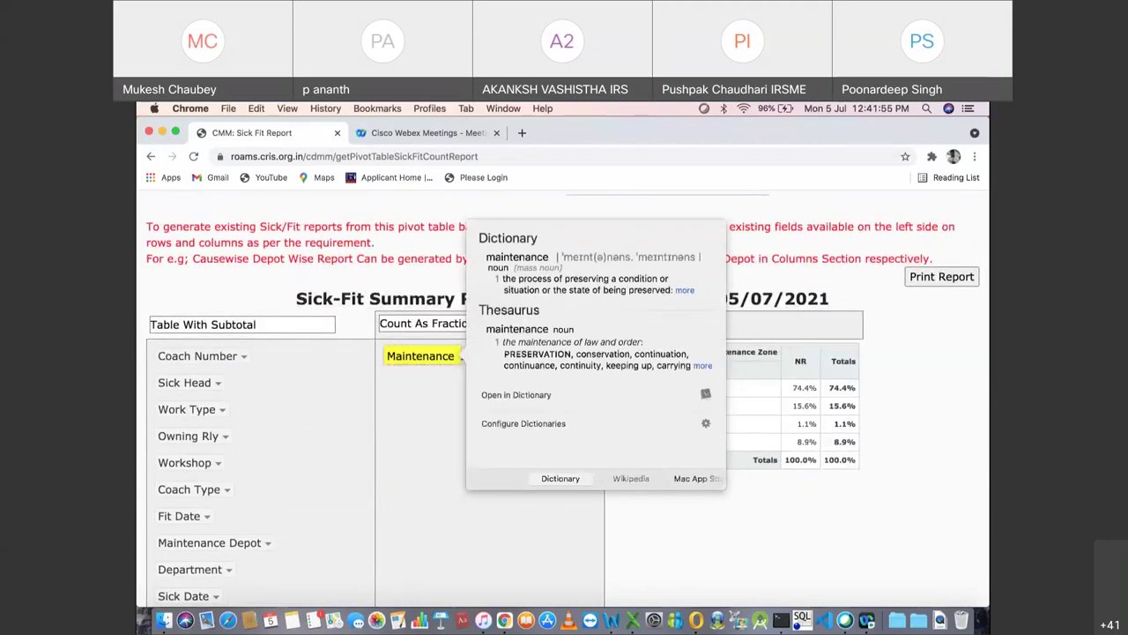
{"action": "key", "text": "Escape"}
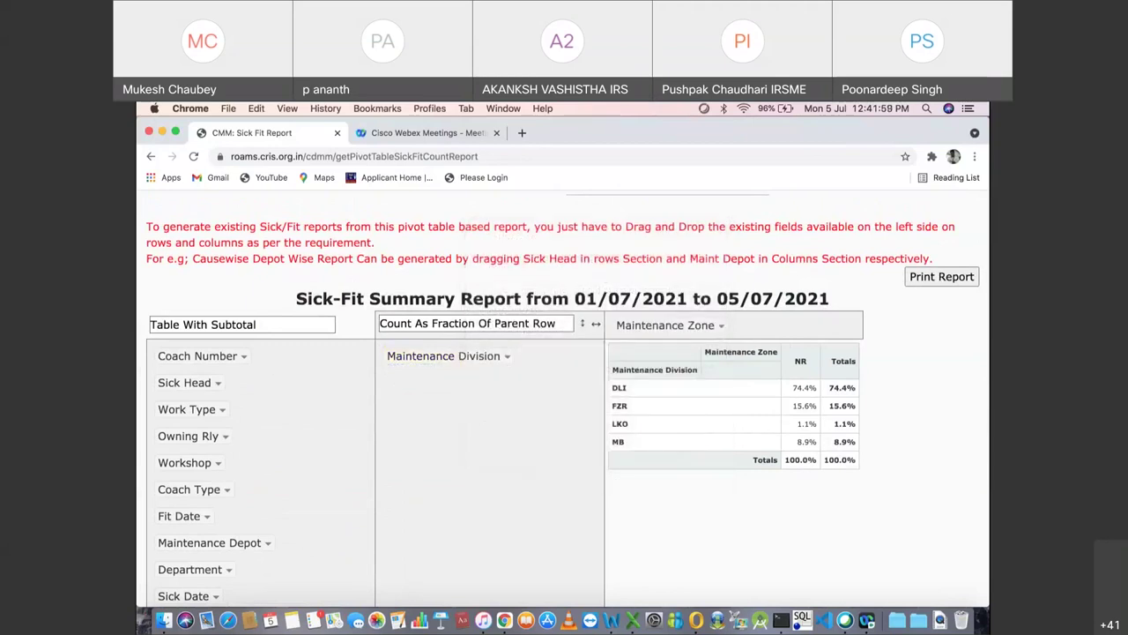
{"action": "left_click_drag", "start_coordinate": [443, 355], "coordinate": [214, 382]}
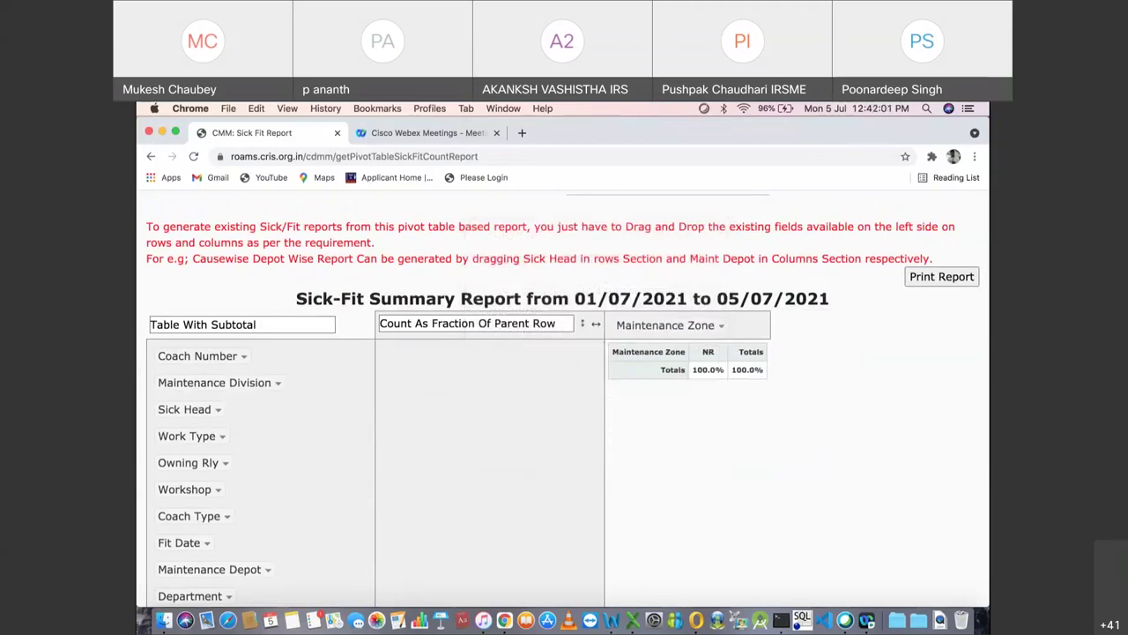
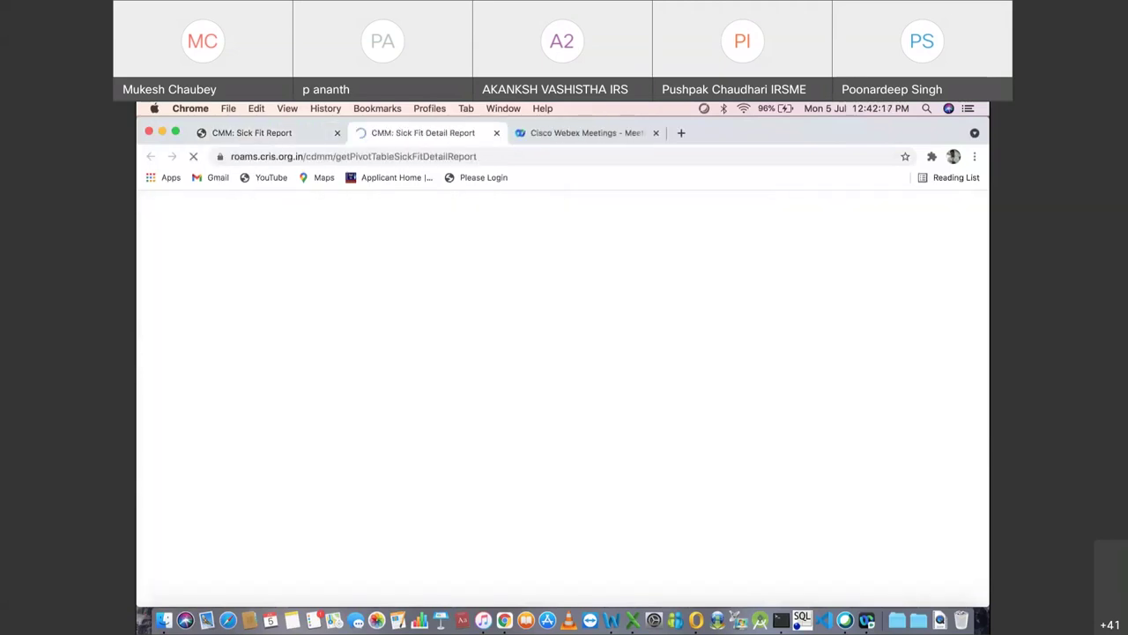
Step: Look through the sick-fit detail report's coach records and close it to return to the pivot summary
{"action": "scroll", "coordinate": [564, 397], "scroll_direction": "down", "scroll_amount": 10}
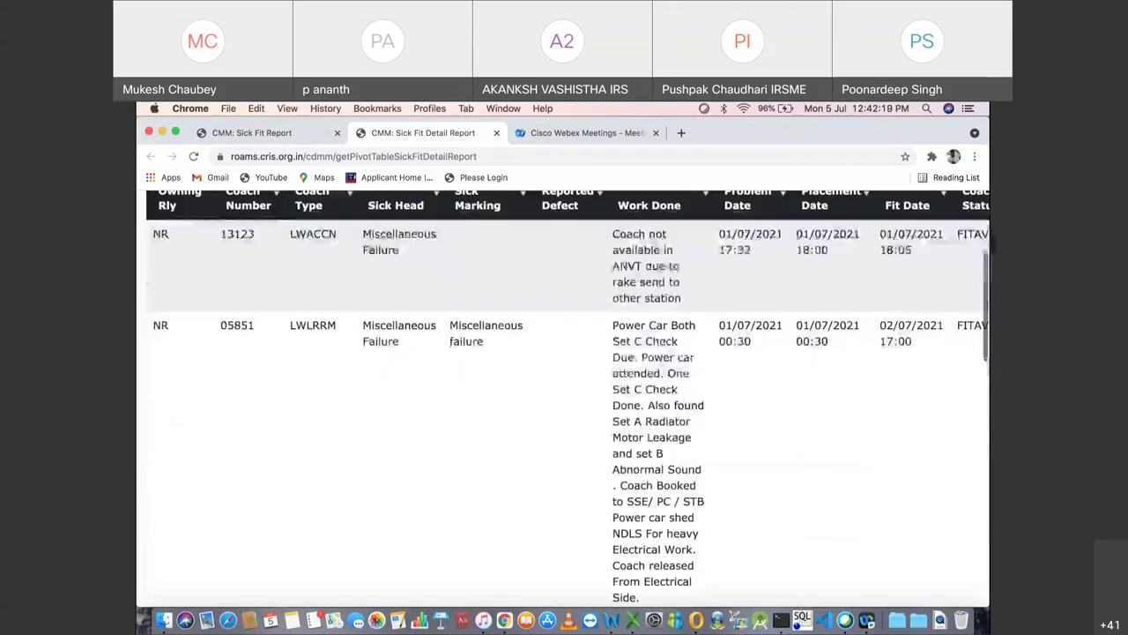
{"action": "scroll", "coordinate": [564, 397], "scroll_direction": "down", "scroll_amount": 5}
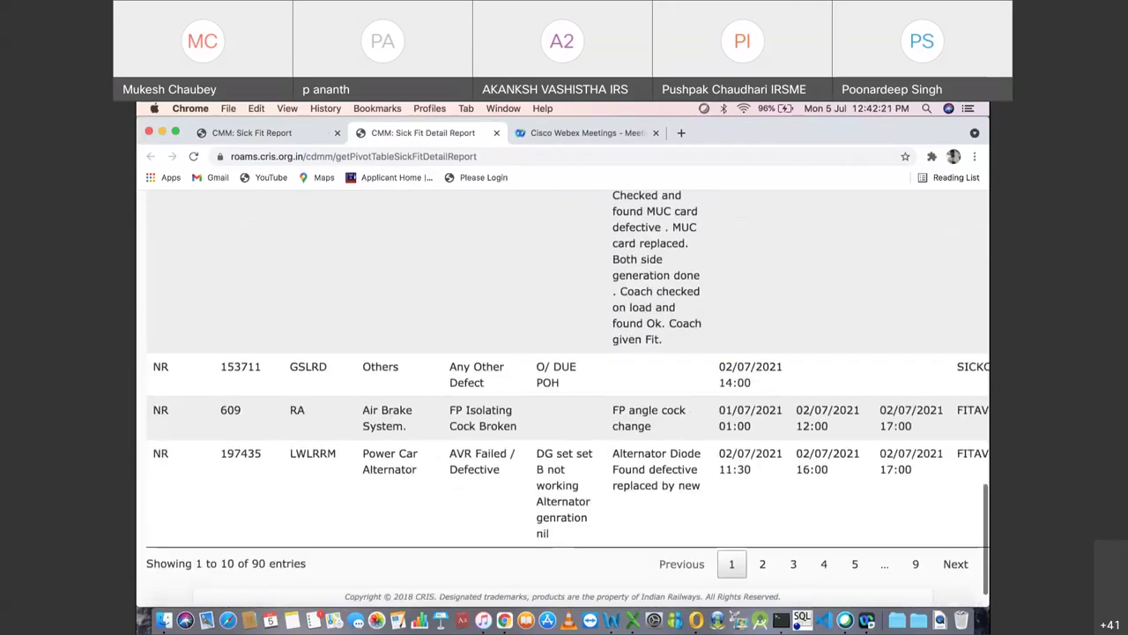
{"action": "scroll", "coordinate": [564, 397], "scroll_direction": "up", "scroll_amount": 15}
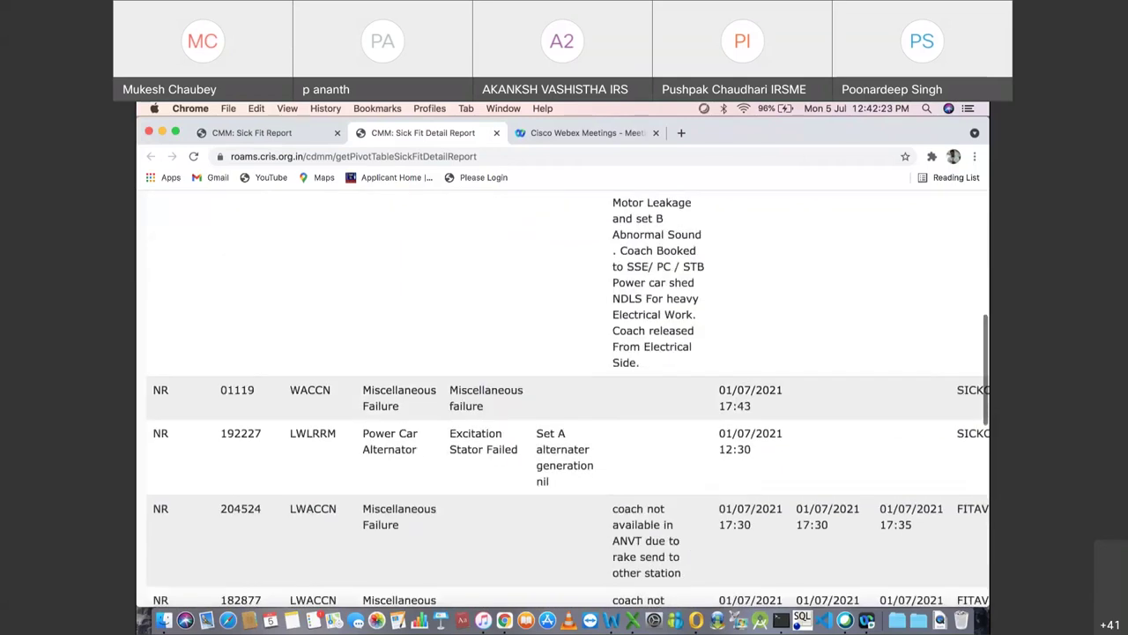
{"action": "key", "text": "super+w"}
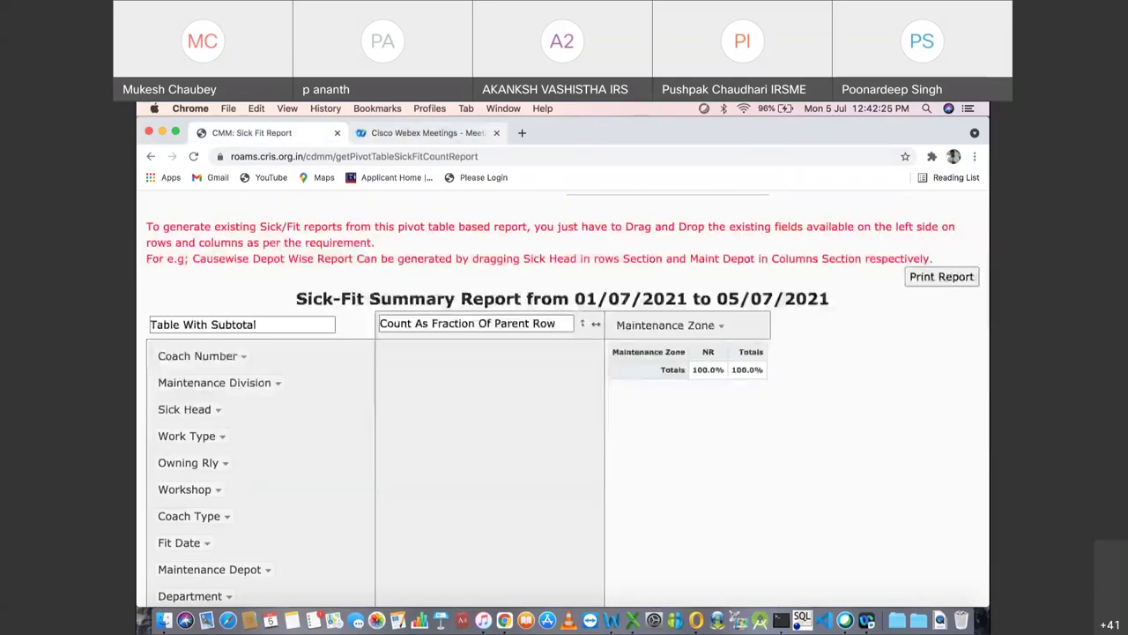
Step: Add Department to the pivot rows of the Sick-Fit Summary Report
{"action": "scroll", "coordinate": [564, 397], "scroll_direction": "up", "scroll_amount": 2}
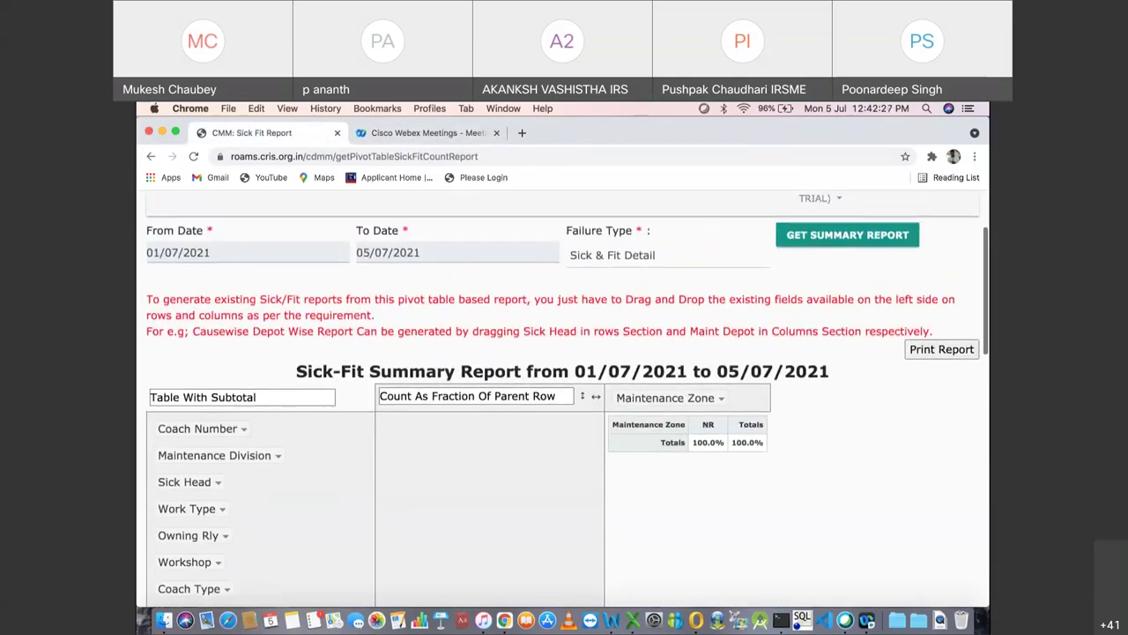
{"action": "scroll", "coordinate": [564, 397], "scroll_direction": "down", "scroll_amount": 5}
{"action": "scroll", "coordinate": [564, 396], "scroll_direction": "down", "scroll_amount": 3}
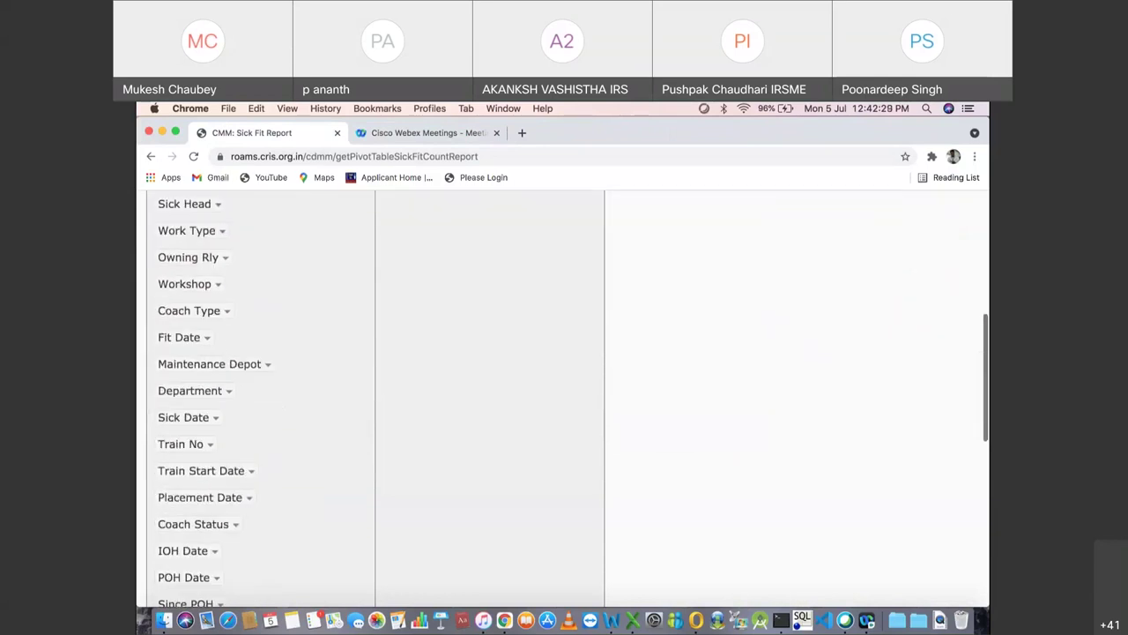
{"action": "left_click_drag", "start_coordinate": [190, 391], "coordinate": [397, 277]}
{"action": "scroll", "coordinate": [564, 397], "scroll_direction": "up", "scroll_amount": 1}
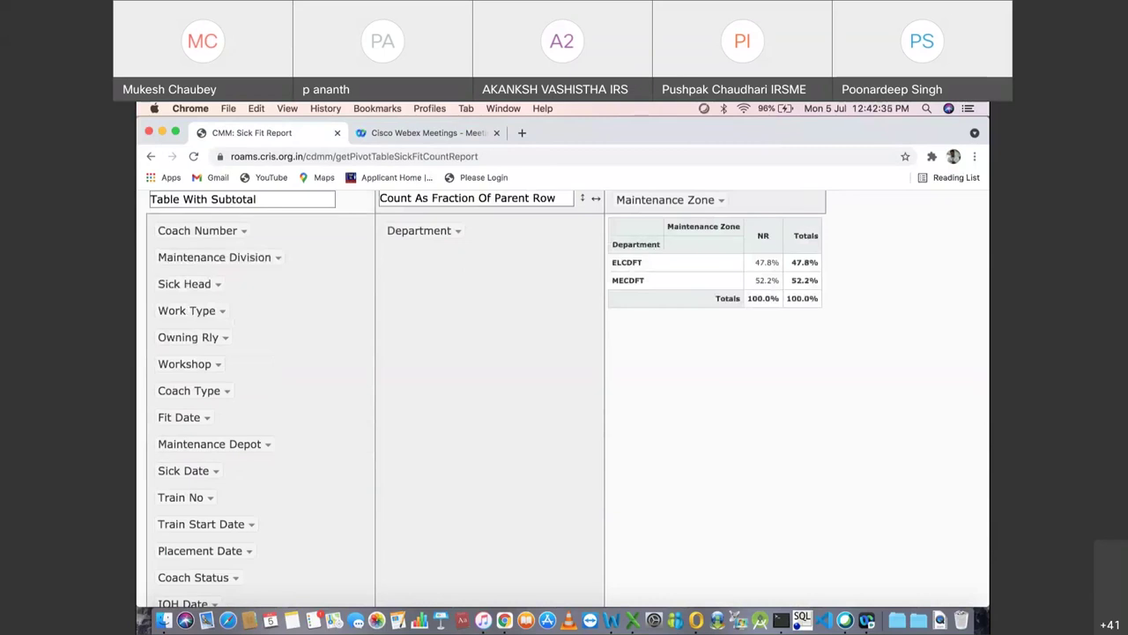
{"action": "scroll", "coordinate": [564, 397], "scroll_direction": "up", "scroll_amount": 1}
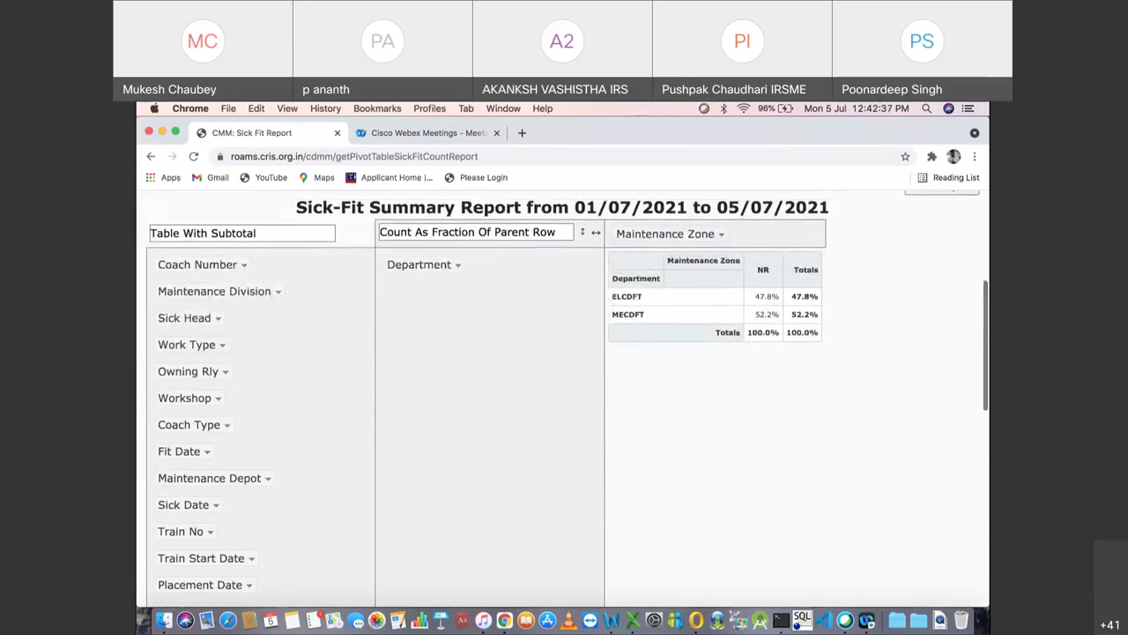
Step: Set the failure type to Coil Spring Detail and regenerate the summary report
{"action": "scroll", "coordinate": [564, 397], "scroll_direction": "up", "scroll_amount": 5}
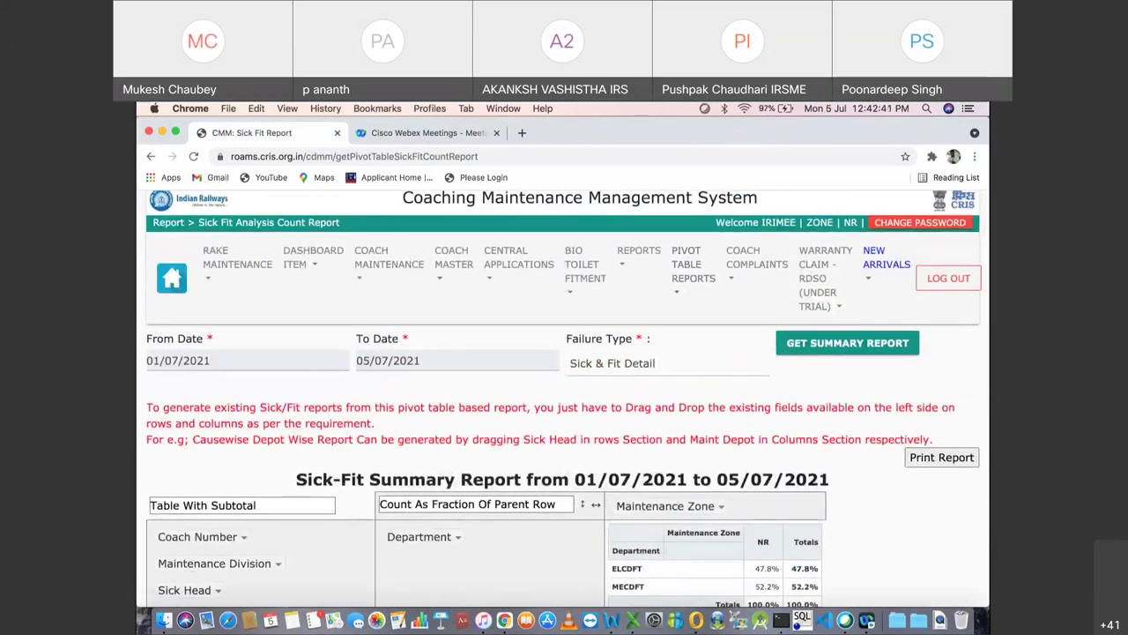
{"action": "left_click", "coordinate": [667, 362]}
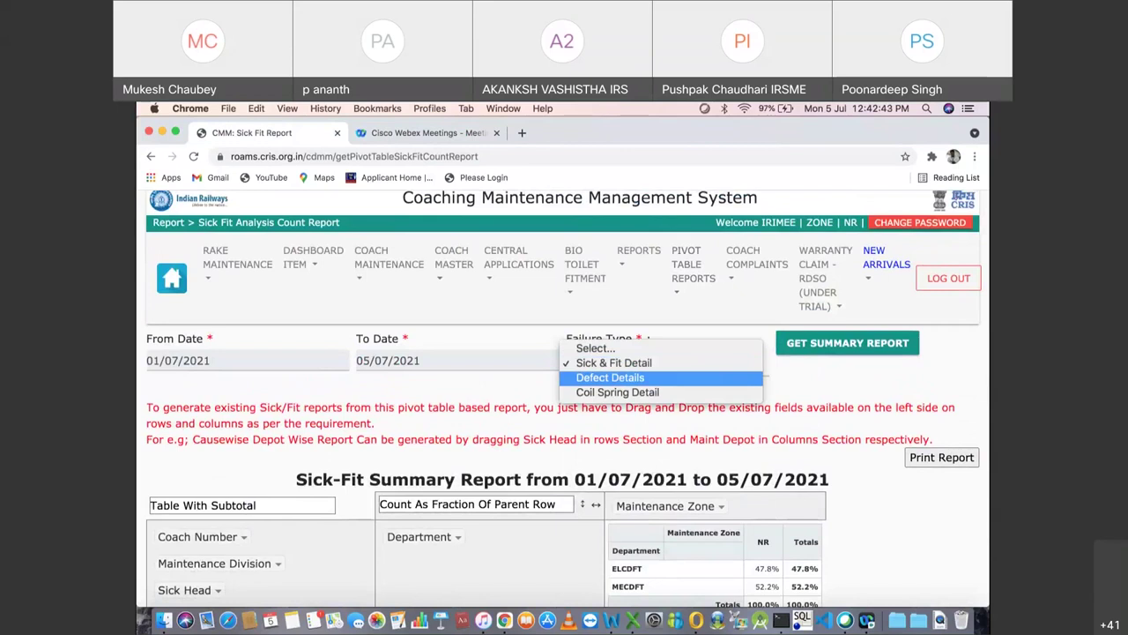
{"action": "key", "text": "Return"}
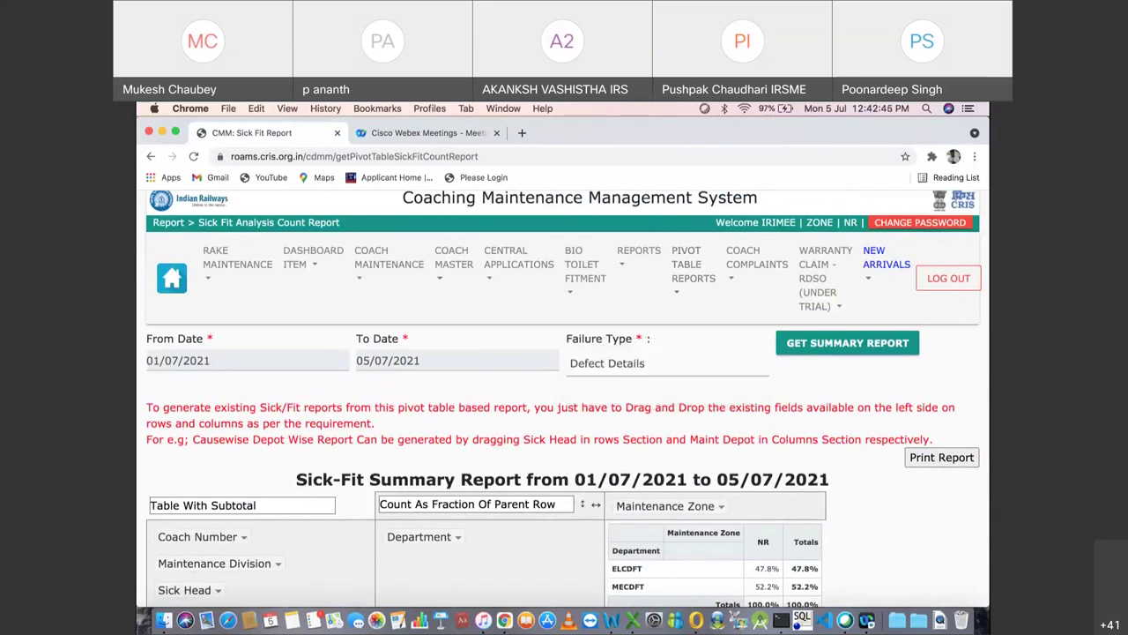
{"action": "key", "text": "space"}
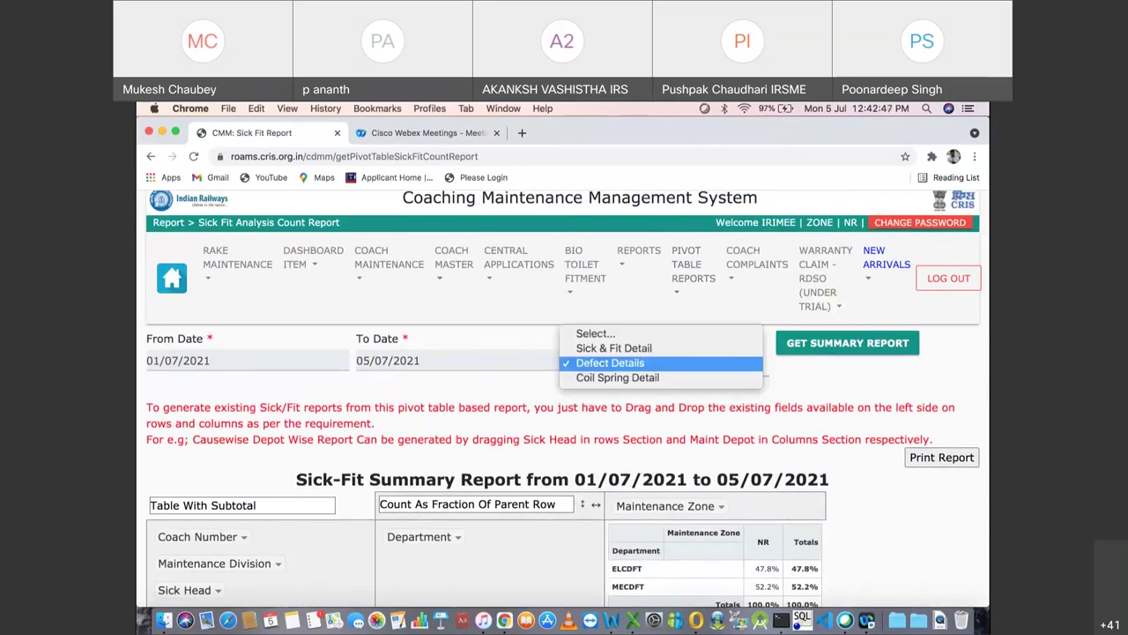
{"action": "key", "text": "Down"}
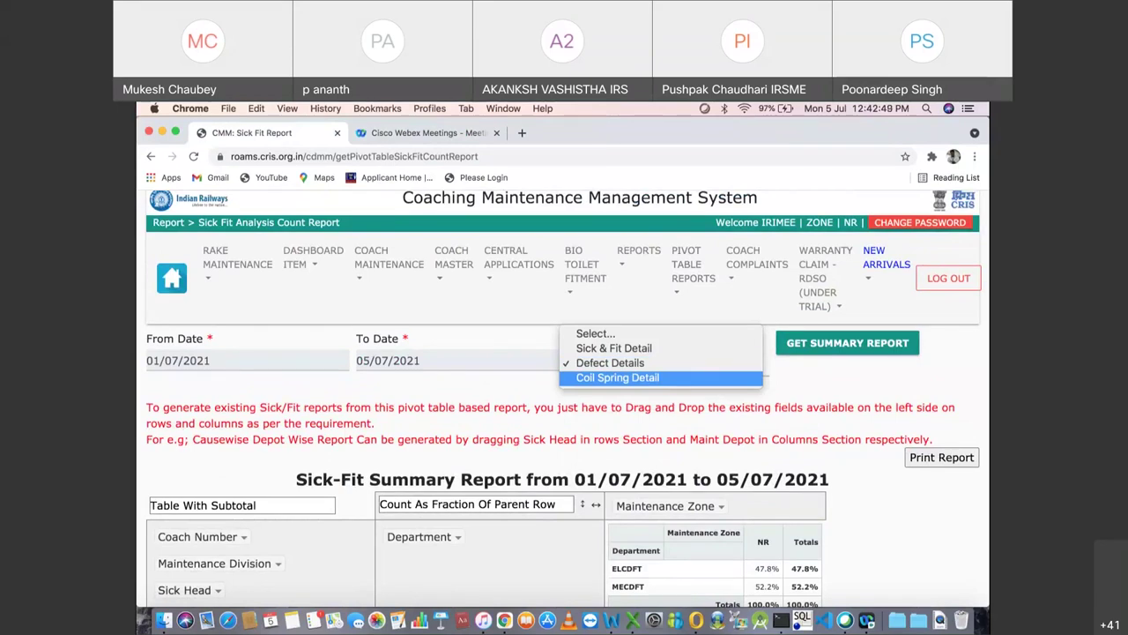
{"action": "key", "text": "Return"}
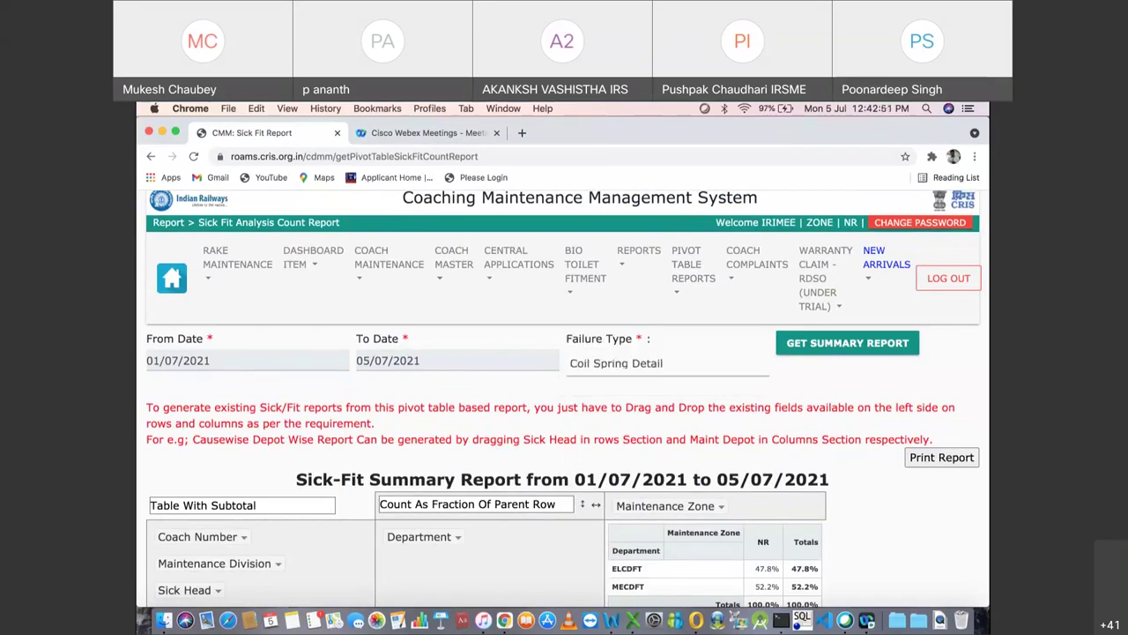
{"action": "key", "text": "Tab"}
{"action": "key", "text": "Return"}
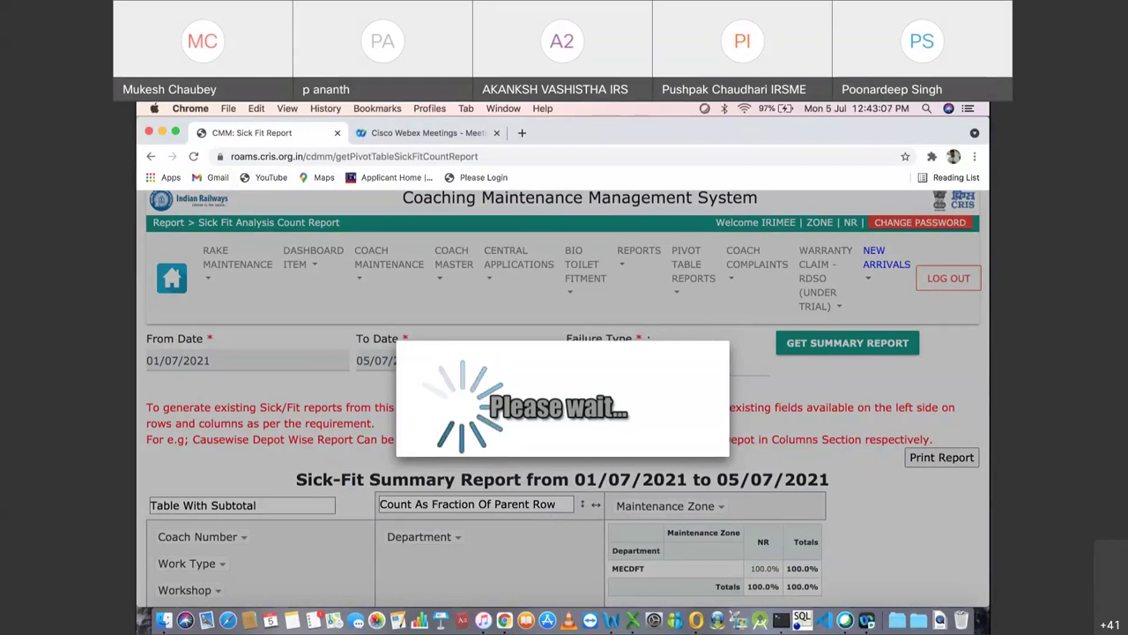
Step: Add Sick Head below Department in the pivot rows of the coil spring summary
{"action": "scroll", "coordinate": [564, 397], "scroll_direction": "down", "scroll_amount": 5}
{"action": "scroll", "coordinate": [564, 397], "scroll_direction": "up", "scroll_amount": 2}
{"action": "scroll", "coordinate": [564, 396], "scroll_direction": "up", "scroll_amount": 2}
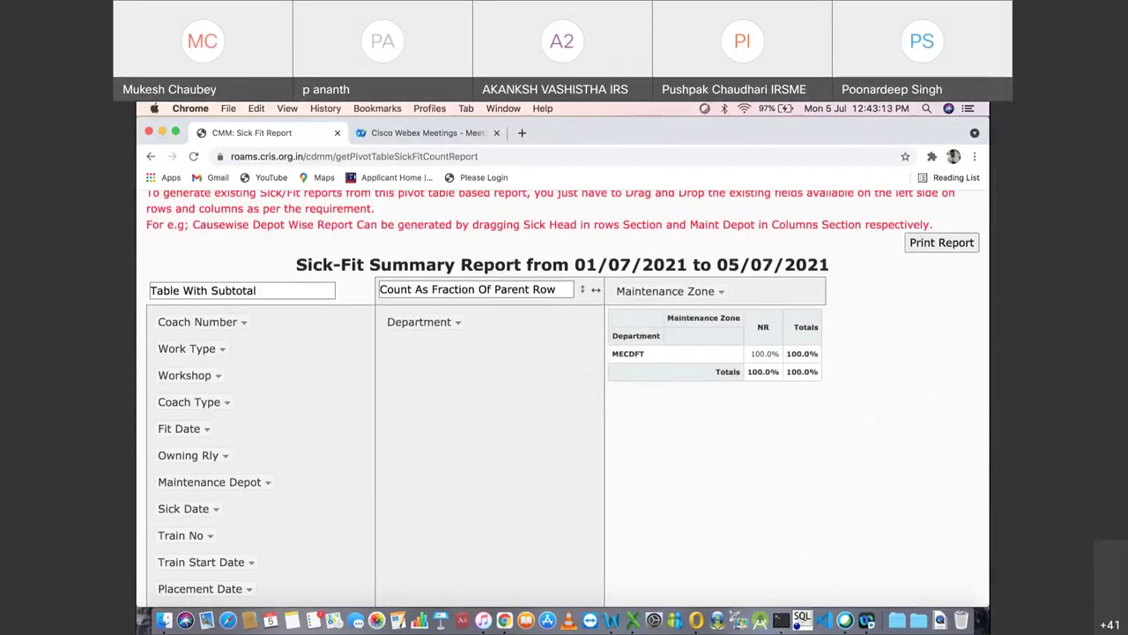
{"action": "scroll", "coordinate": [565, 397], "scroll_direction": "up", "scroll_amount": 1}
{"action": "scroll", "coordinate": [564, 397], "scroll_direction": "down", "scroll_amount": 2}
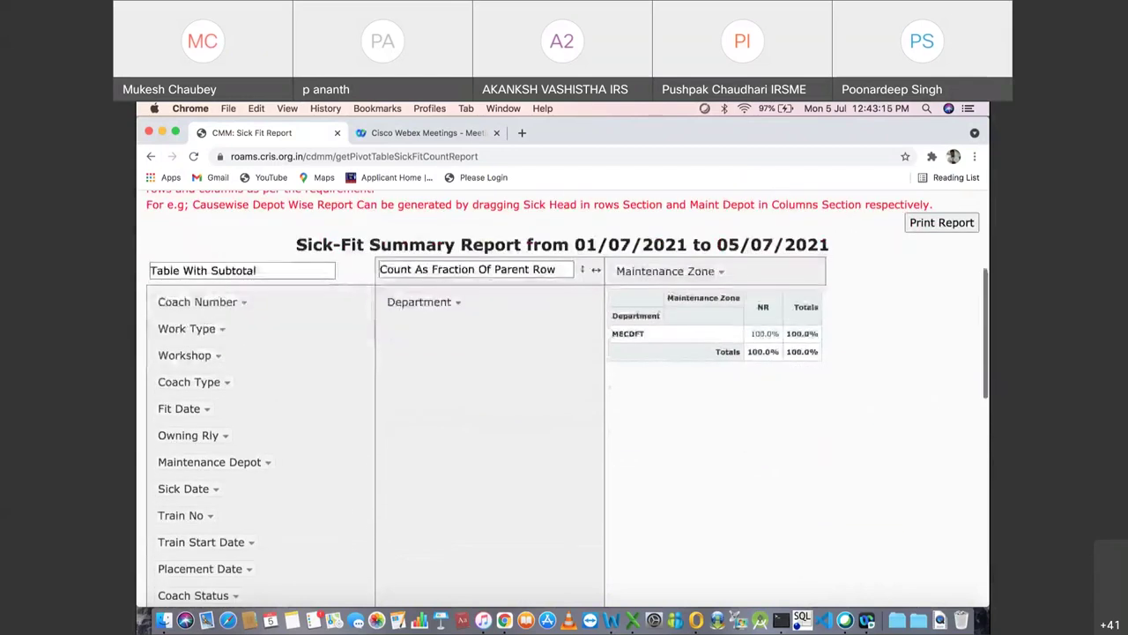
{"action": "scroll", "coordinate": [564, 396], "scroll_direction": "down", "scroll_amount": 3}
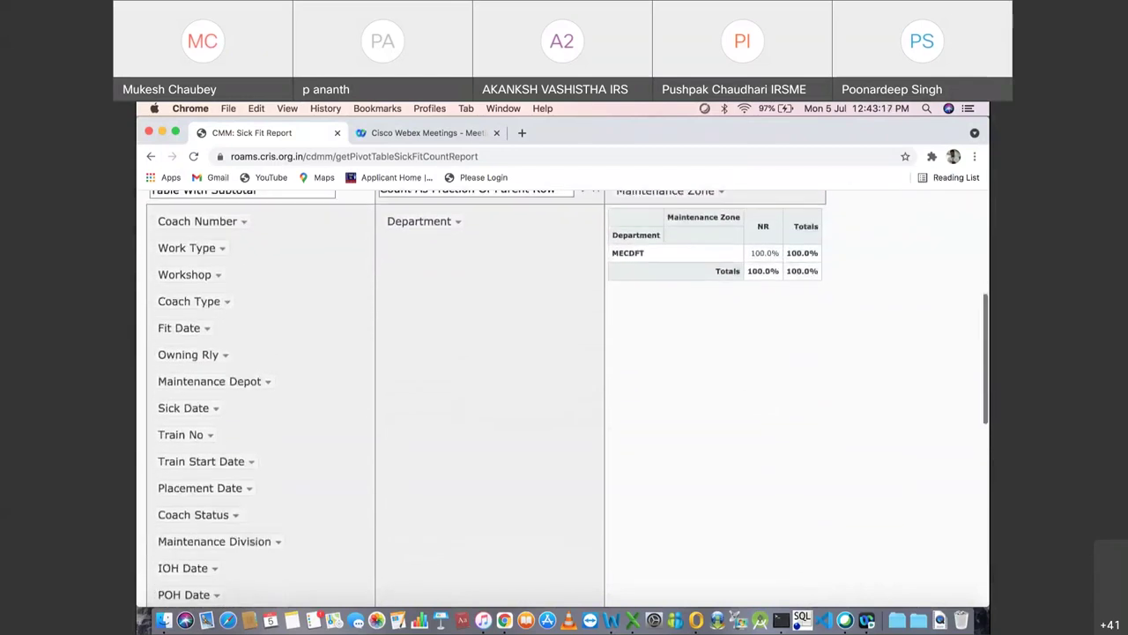
{"action": "scroll", "coordinate": [564, 396], "scroll_direction": "down", "scroll_amount": 8}
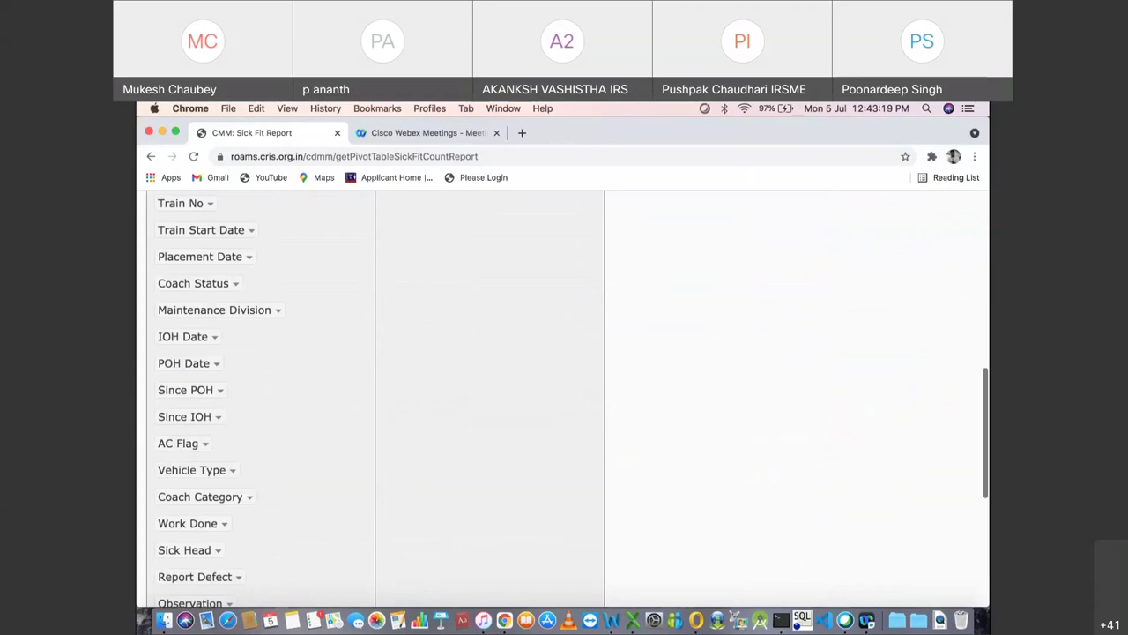
{"action": "left_click_drag", "start_coordinate": [324, 445], "coordinate": [436, 310]}
{"action": "scroll", "coordinate": [564, 397], "scroll_direction": "up", "scroll_amount": 5}
{"action": "scroll", "coordinate": [564, 397], "scroll_direction": "up", "scroll_amount": 1}
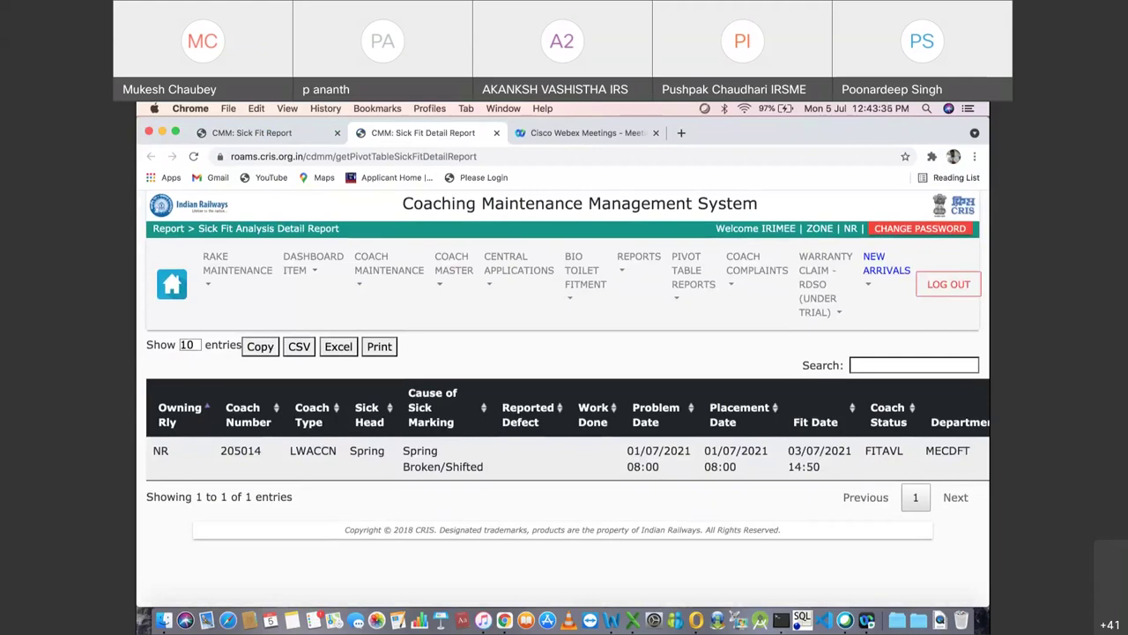
Step: Examine all columns of the coil spring failure's detail record, from owning railway to AC flag, and close the detail report
{"action": "scroll", "coordinate": [563, 390], "scroll_direction": "right", "scroll_amount": 5}
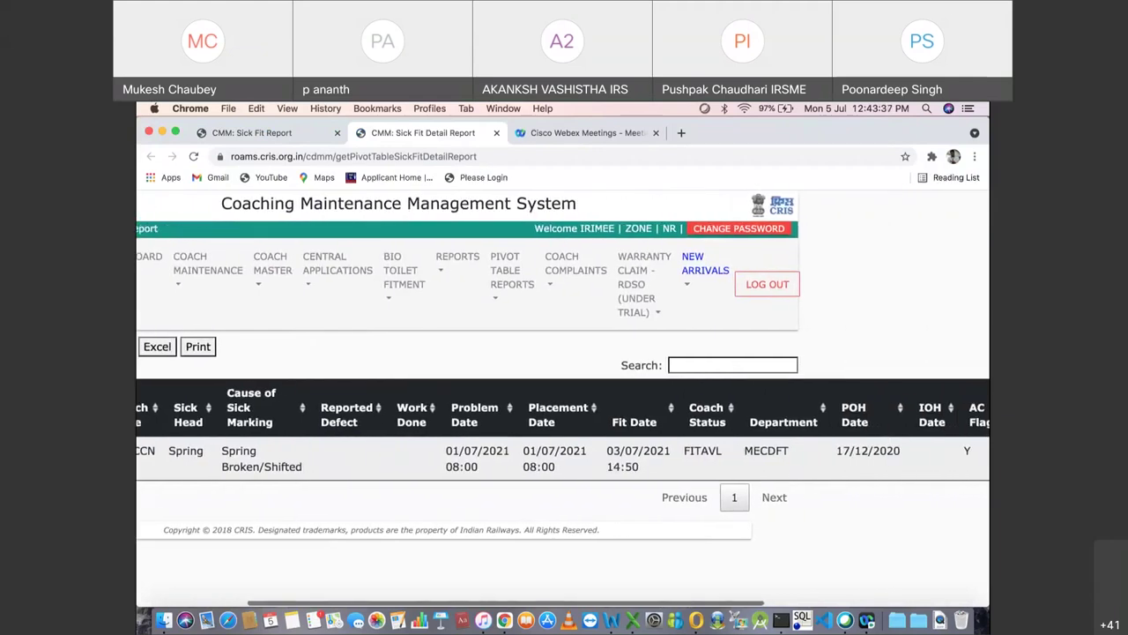
{"action": "scroll", "coordinate": [562, 389], "scroll_direction": "left", "scroll_amount": 5}
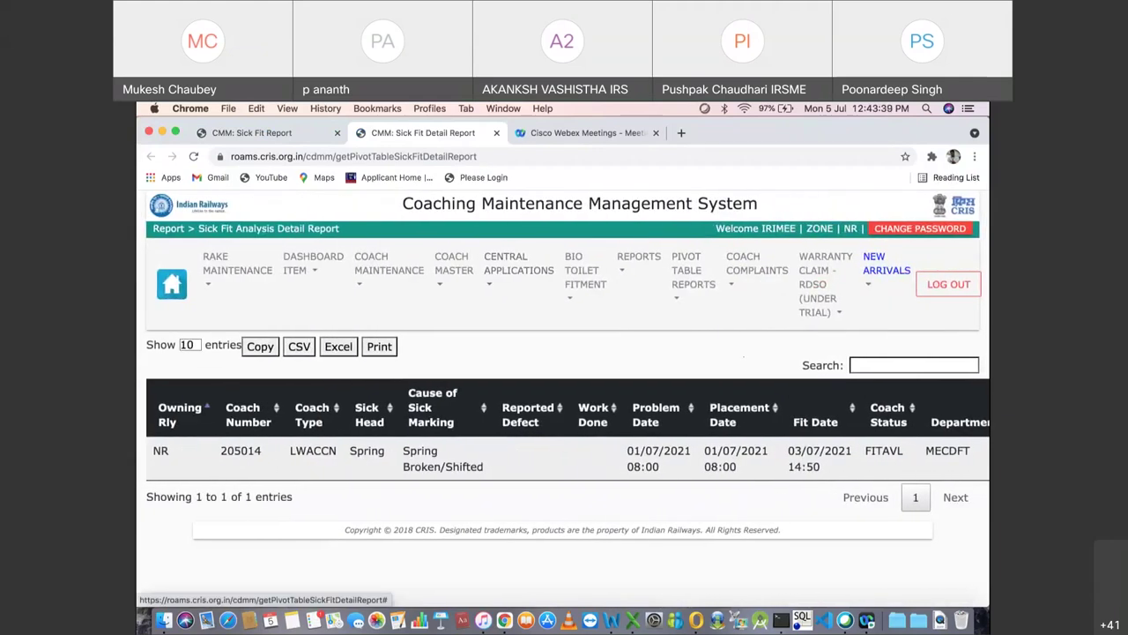
{"action": "left_click", "coordinate": [496, 132]}
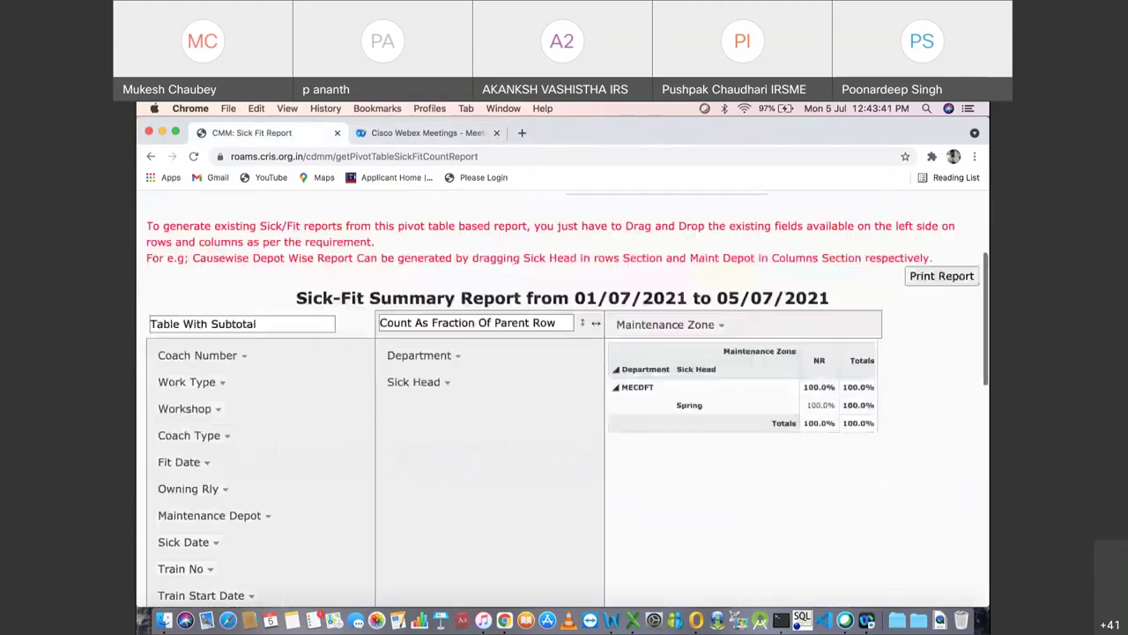
Step: Open the Rake Wise Holding Report and look through its coach type counts per train
{"action": "scroll", "coordinate": [564, 397], "scroll_direction": "up", "scroll_amount": 3}
{"action": "mouse_move", "coordinate": [687, 265]}
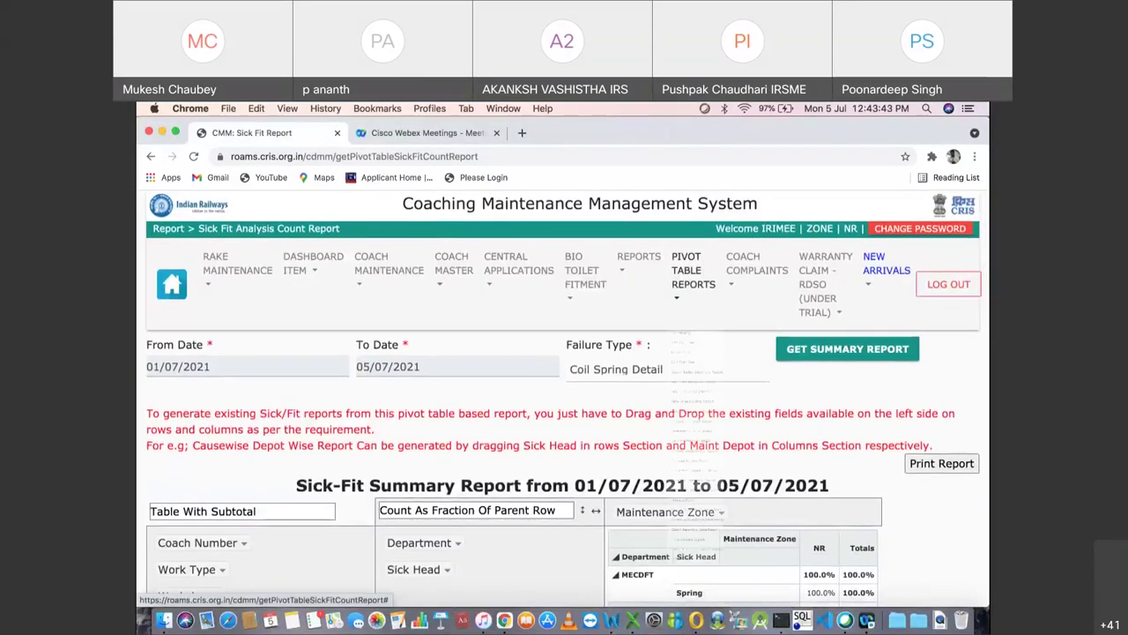
{"action": "scroll", "coordinate": [718, 265], "scroll_direction": "down", "scroll_amount": 2}
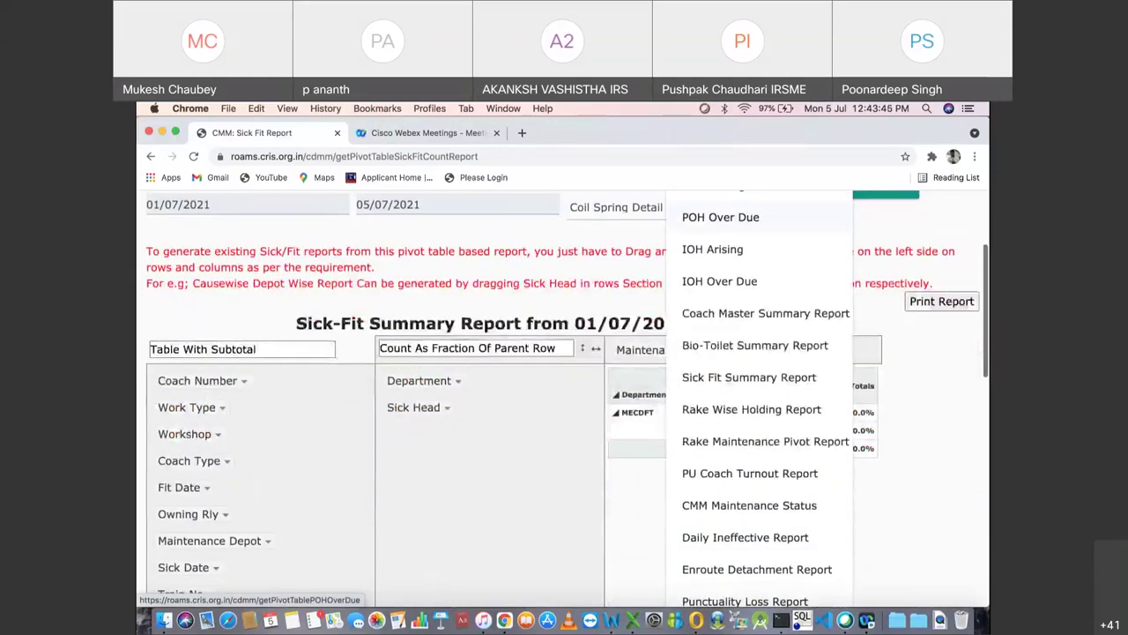
{"action": "left_click", "coordinate": [751, 408]}
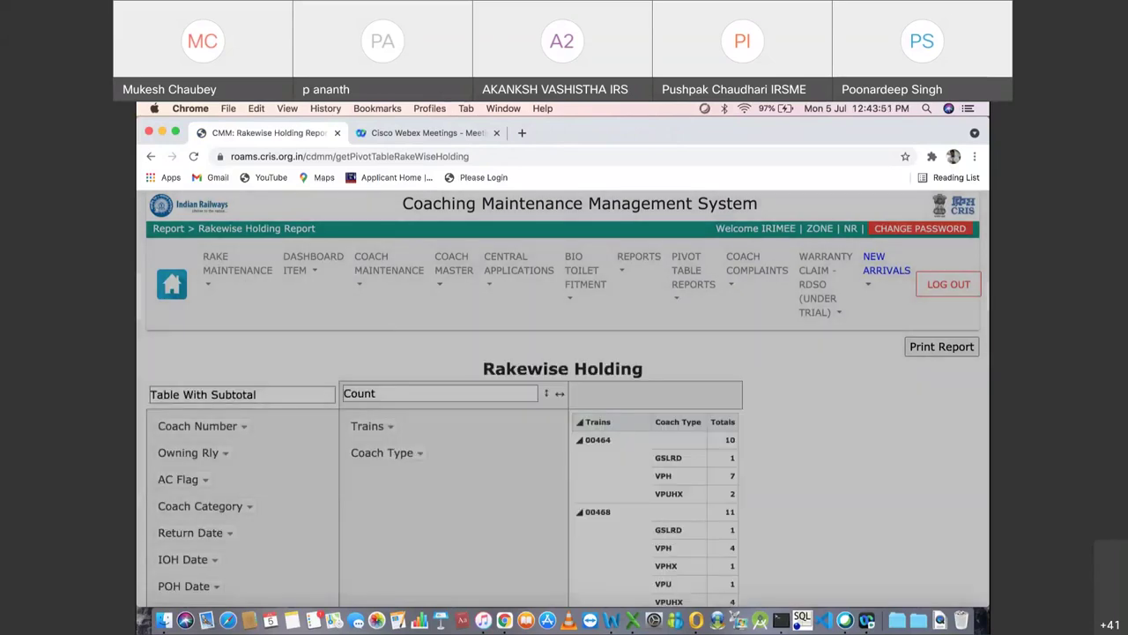
{"action": "scroll", "coordinate": [564, 397], "scroll_direction": "down", "scroll_amount": 2}
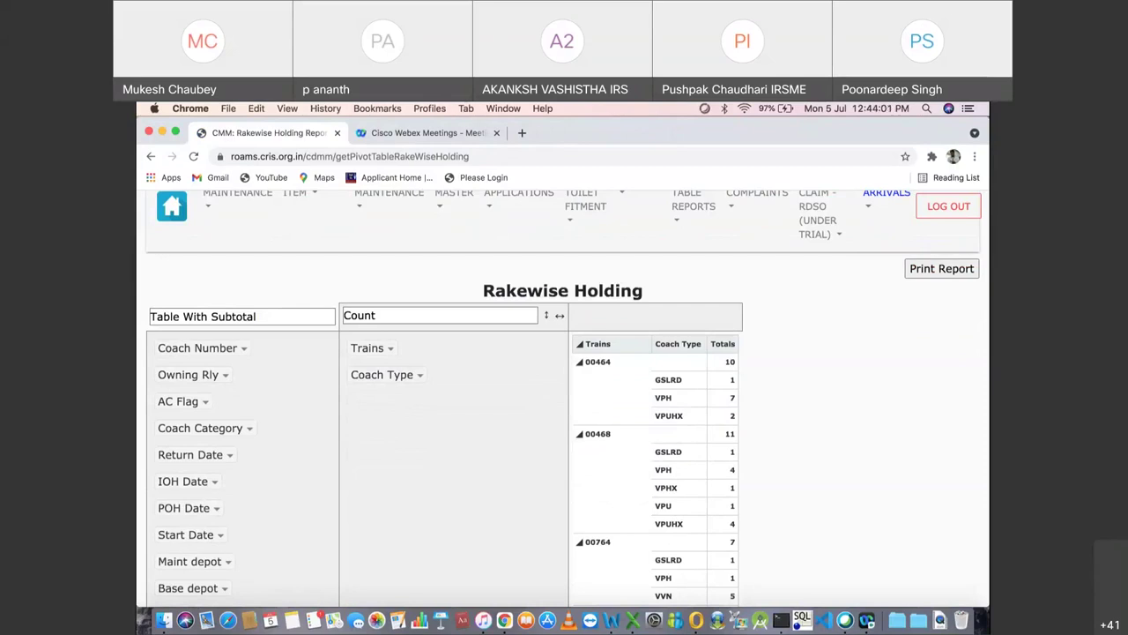
{"action": "scroll", "coordinate": [565, 396], "scroll_direction": "down", "scroll_amount": 4}
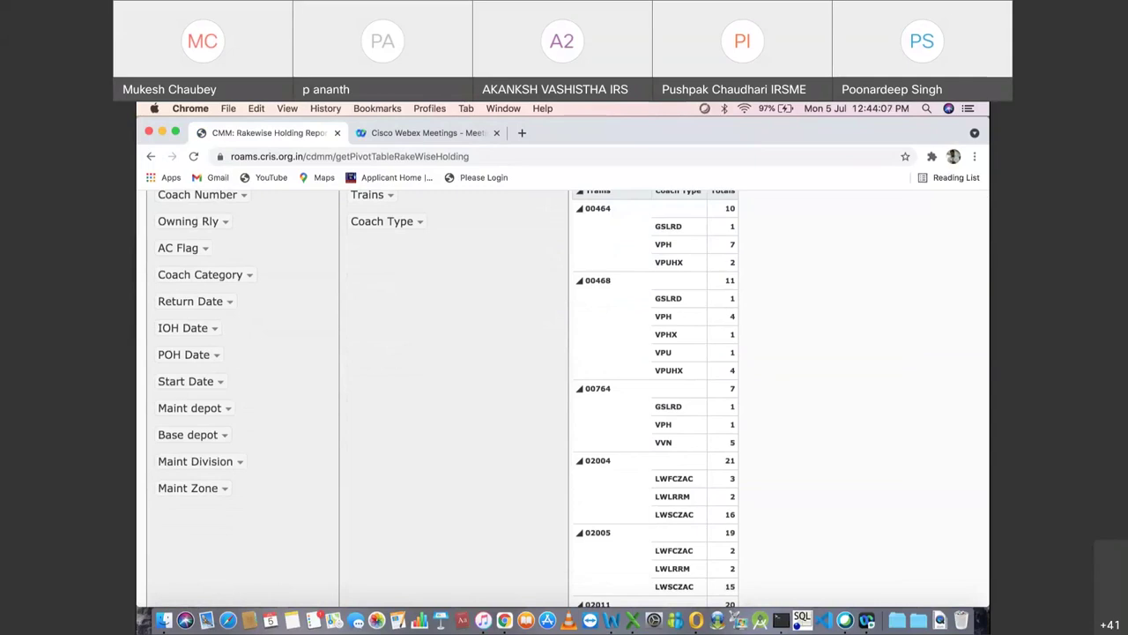
{"action": "scroll", "coordinate": [564, 397], "scroll_direction": "down", "scroll_amount": 10}
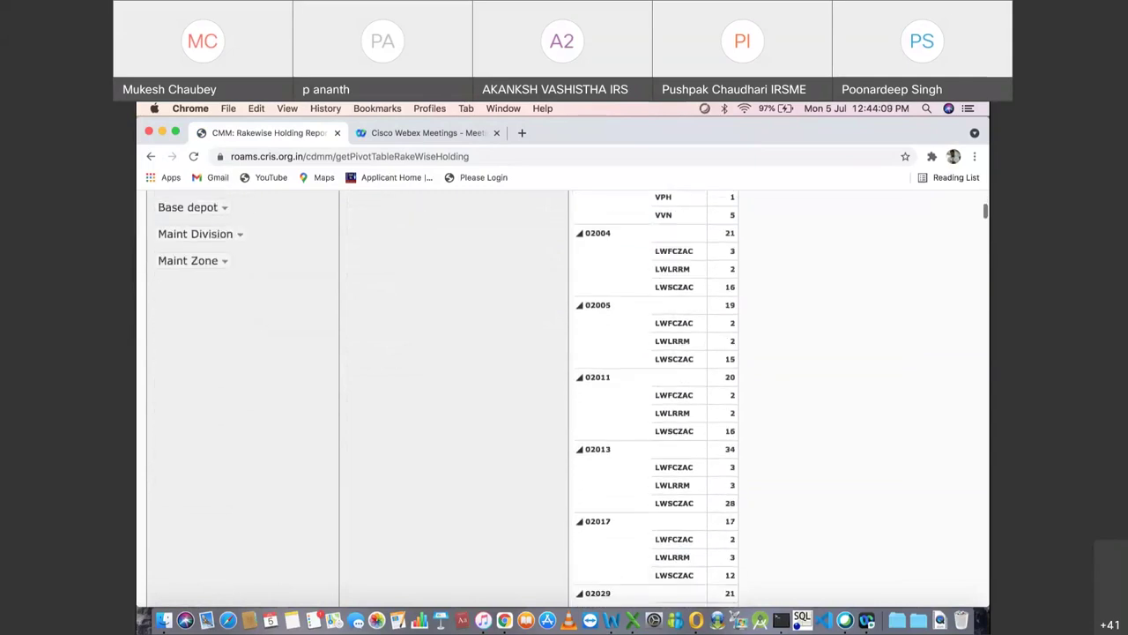
{"action": "scroll", "coordinate": [656, 397], "scroll_direction": "down", "scroll_amount": 5}
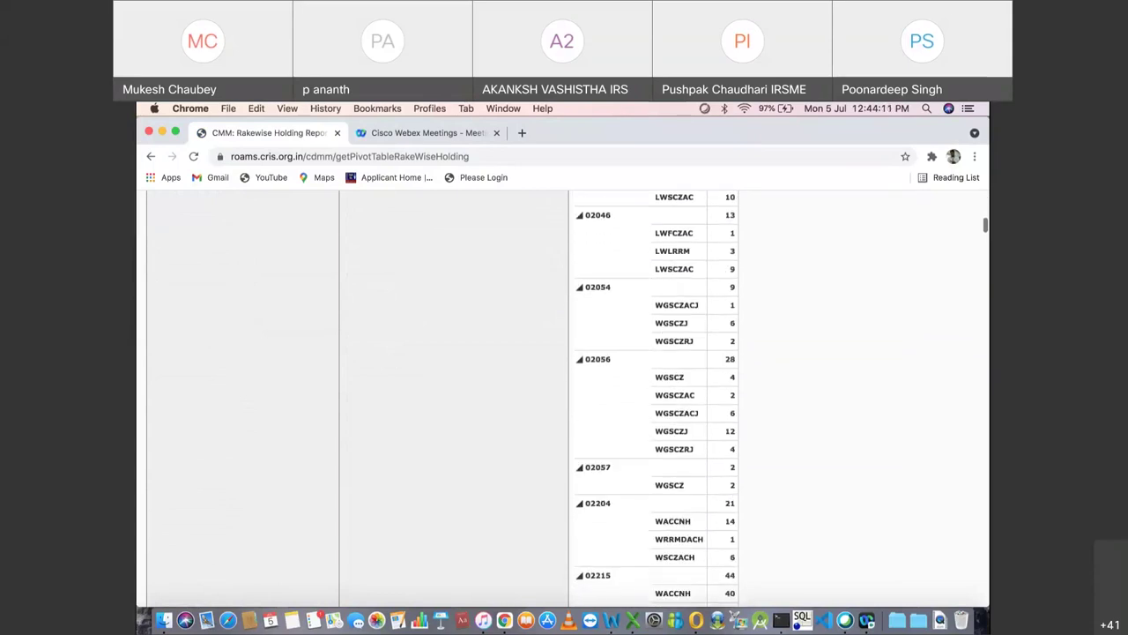
{"action": "scroll", "coordinate": [564, 396], "scroll_direction": "up", "scroll_amount": 15}
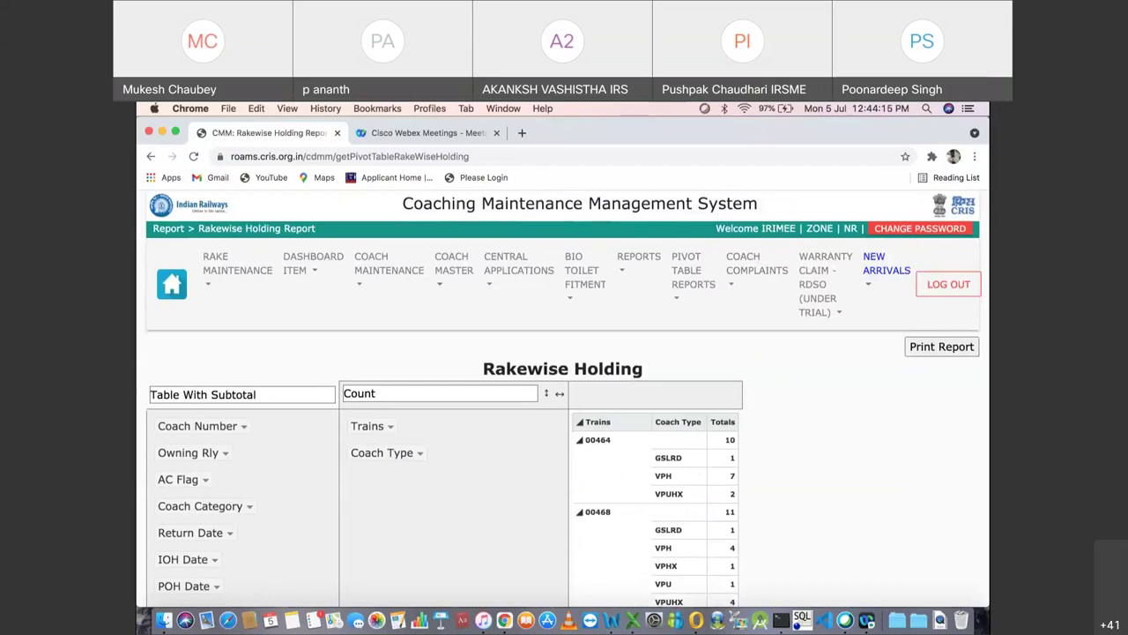
Step: Open the Rake Maintenance Pivot Report and generate its summary from 01/07/2021 to 05/07/2021
{"action": "left_click", "coordinate": [693, 270]}
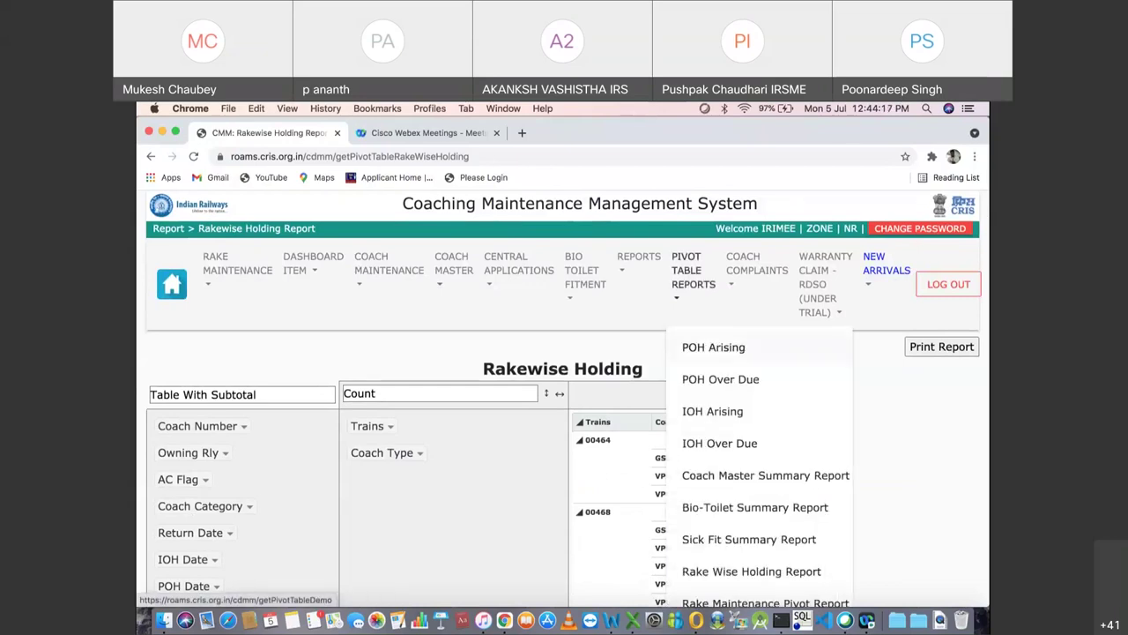
{"action": "scroll", "coordinate": [749, 396], "scroll_direction": "down", "scroll_amount": 4}
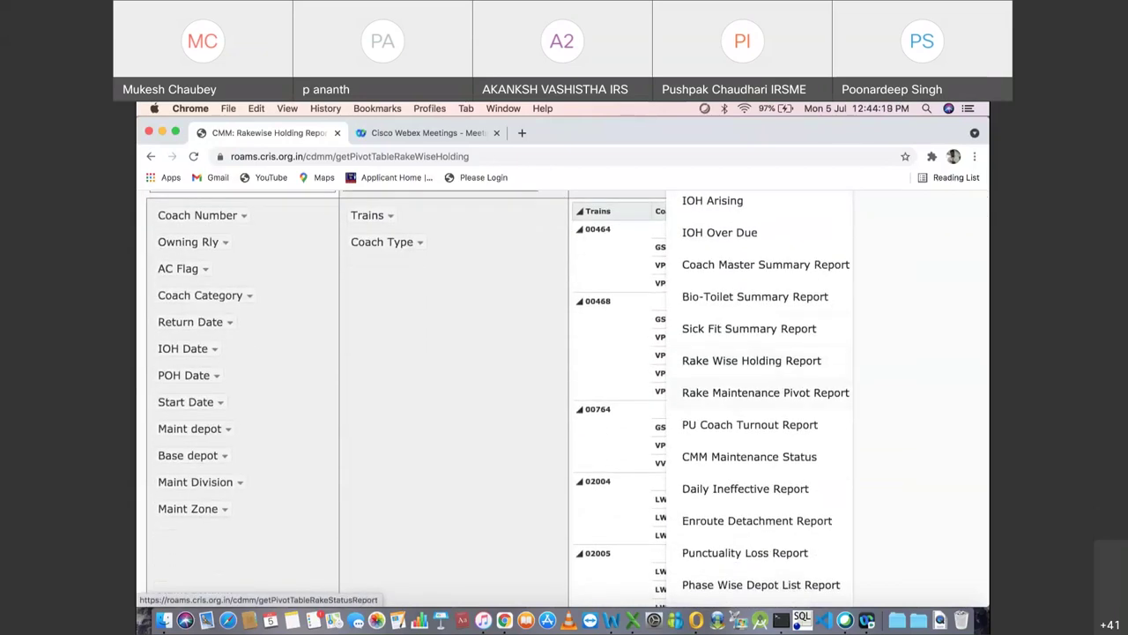
{"action": "left_click", "coordinate": [766, 393]}
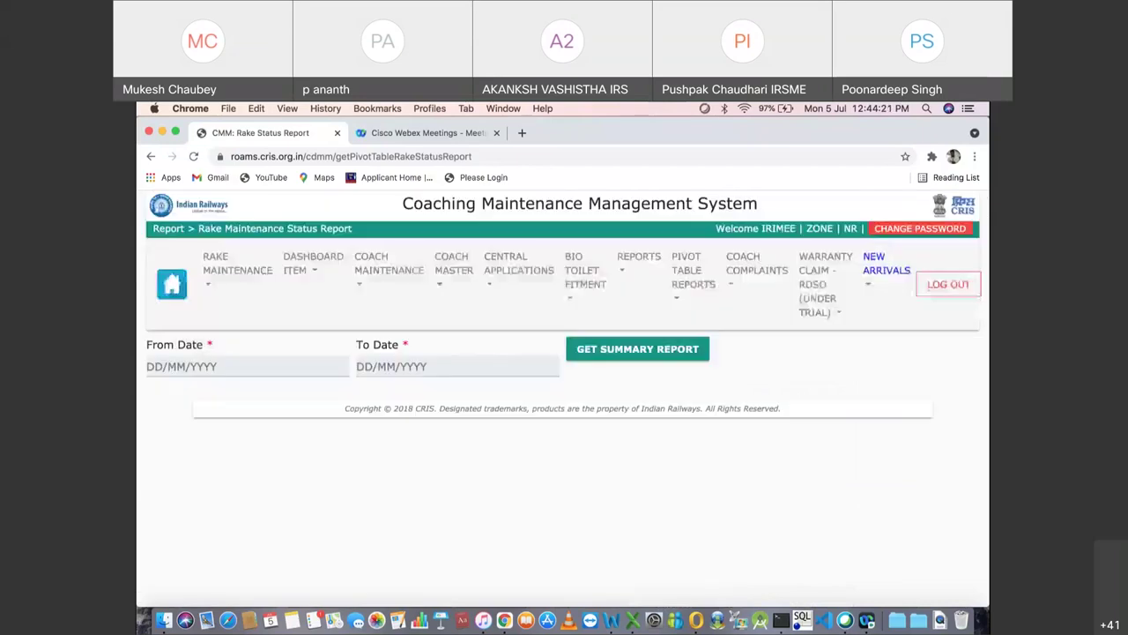
{"action": "left_click", "coordinate": [247, 366]}
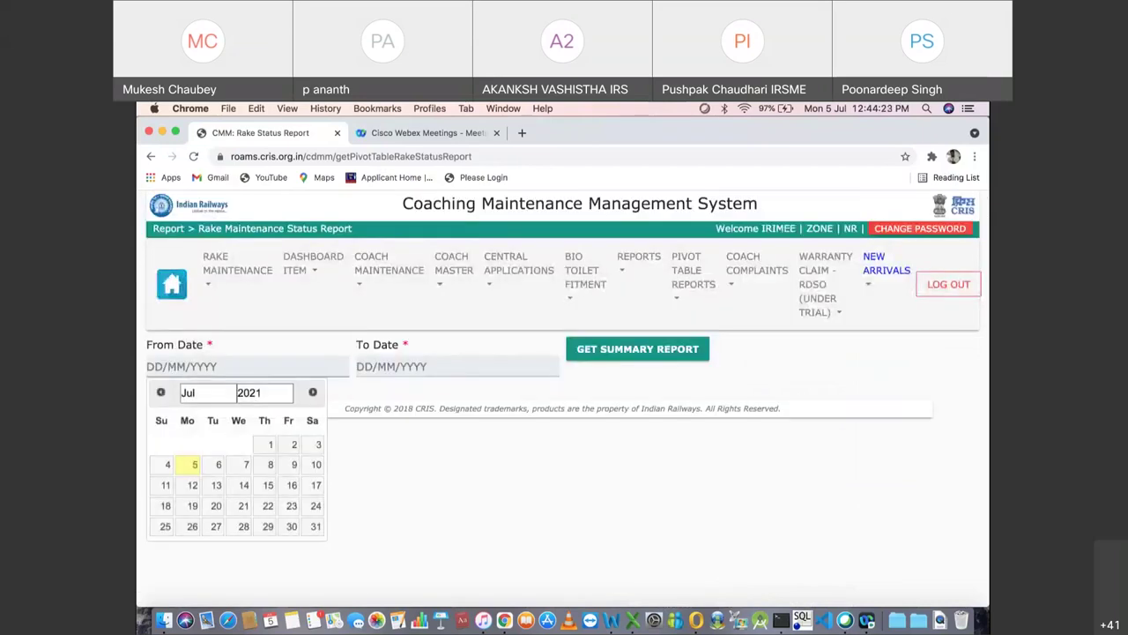
{"action": "left_click", "coordinate": [270, 445]}
{"action": "left_click", "coordinate": [457, 366]}
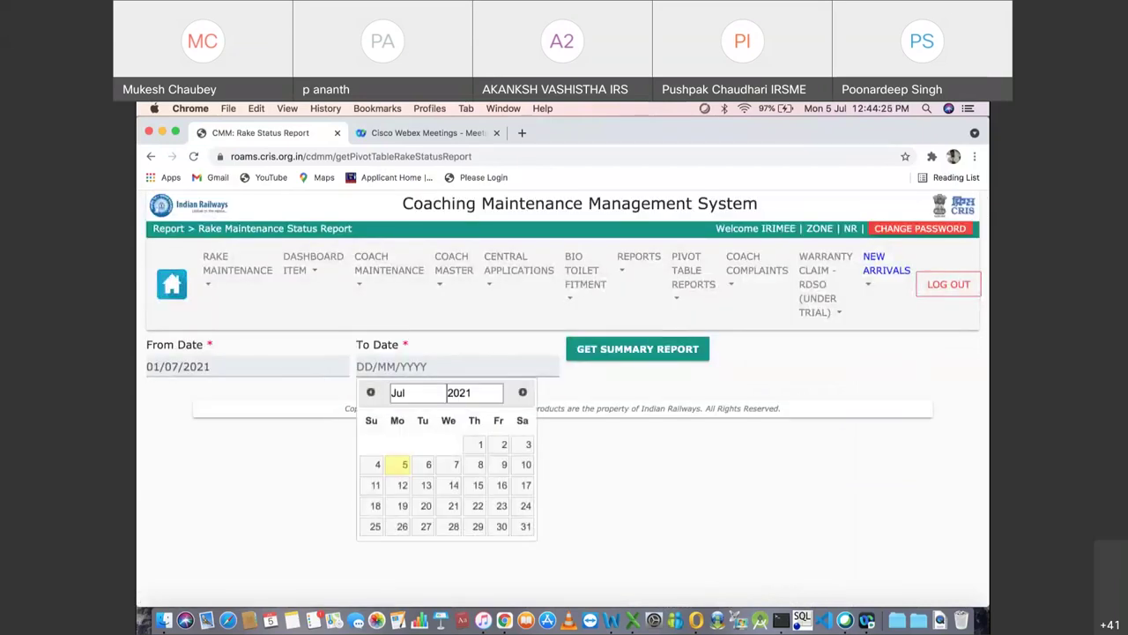
{"action": "left_click", "coordinate": [405, 465]}
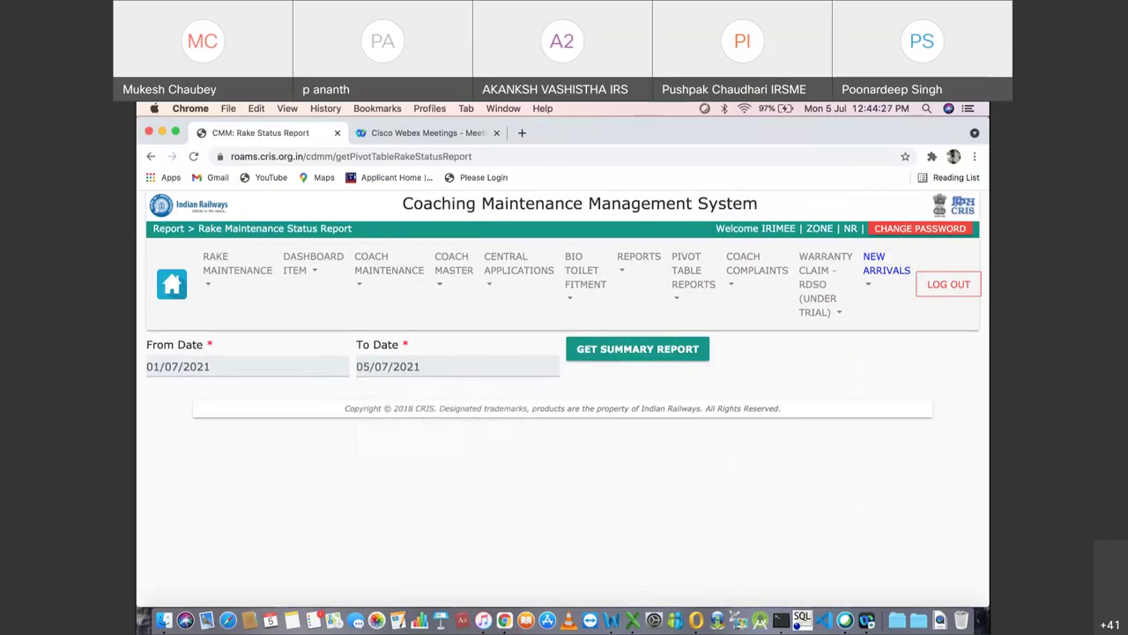
{"action": "left_click", "coordinate": [637, 348]}
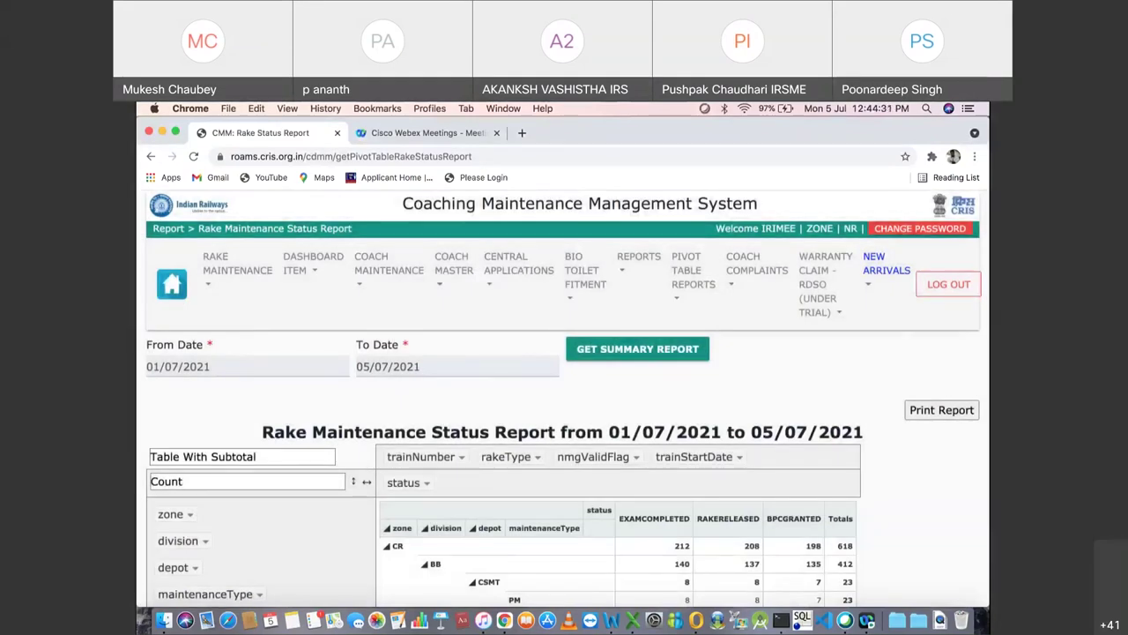
Step: Filter the rake maintenance status pivot table to show only the NR zone
{"action": "scroll", "coordinate": [562, 398], "scroll_direction": "down", "scroll_amount": 5}
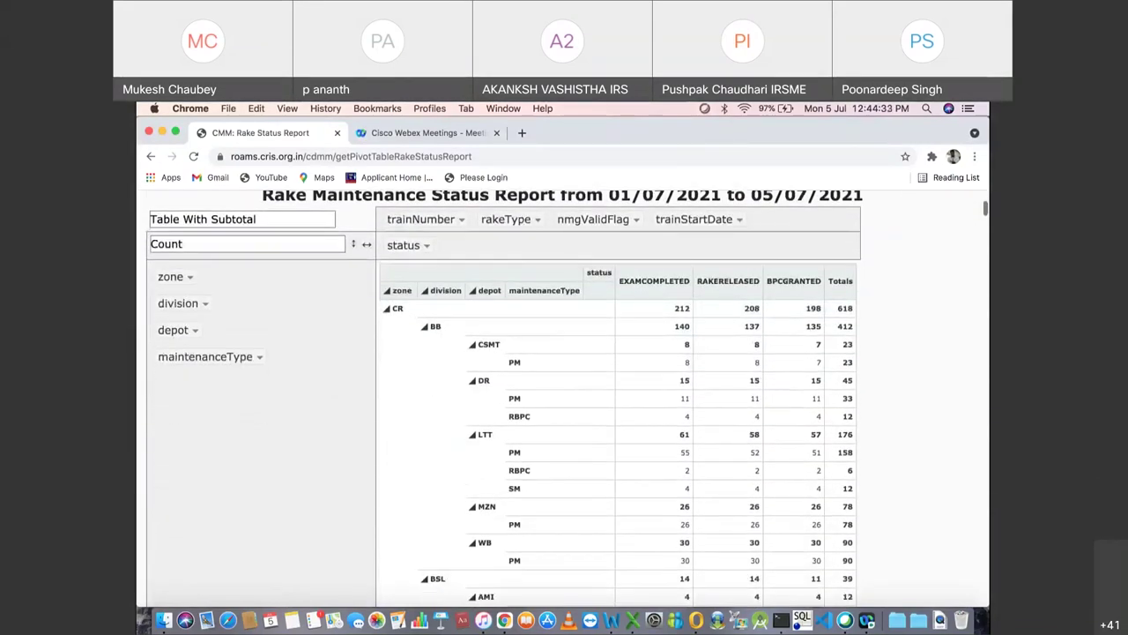
{"action": "scroll", "coordinate": [562, 398], "scroll_direction": "down", "scroll_amount": 1}
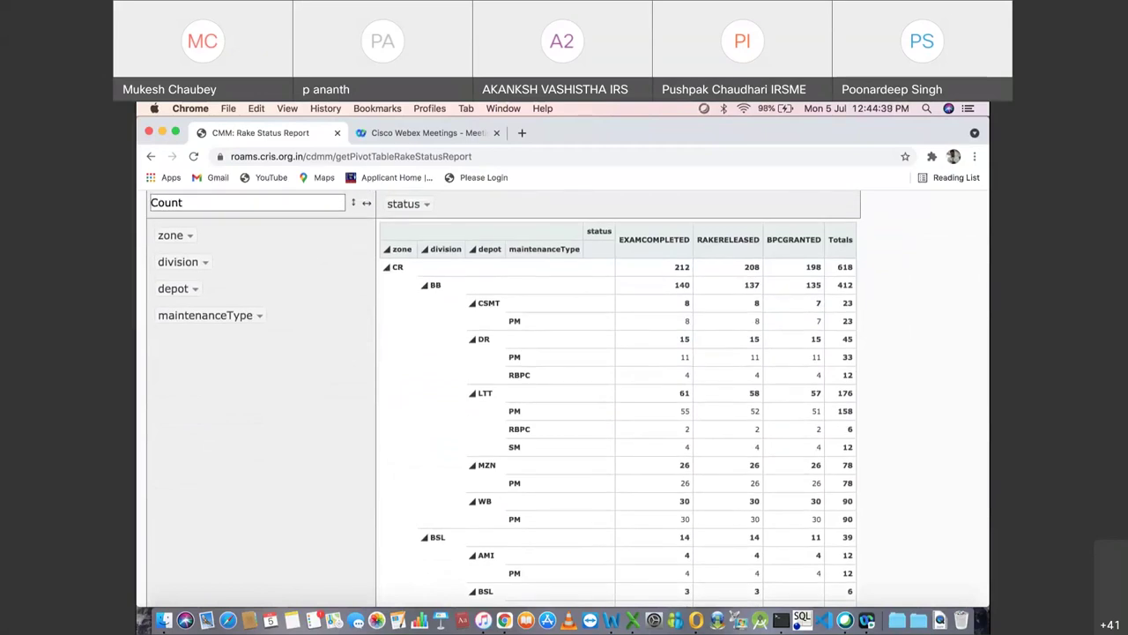
{"action": "scroll", "coordinate": [562, 398], "scroll_direction": "up", "scroll_amount": 1}
{"action": "scroll", "coordinate": [567, 389], "scroll_direction": "up", "scroll_amount": 1}
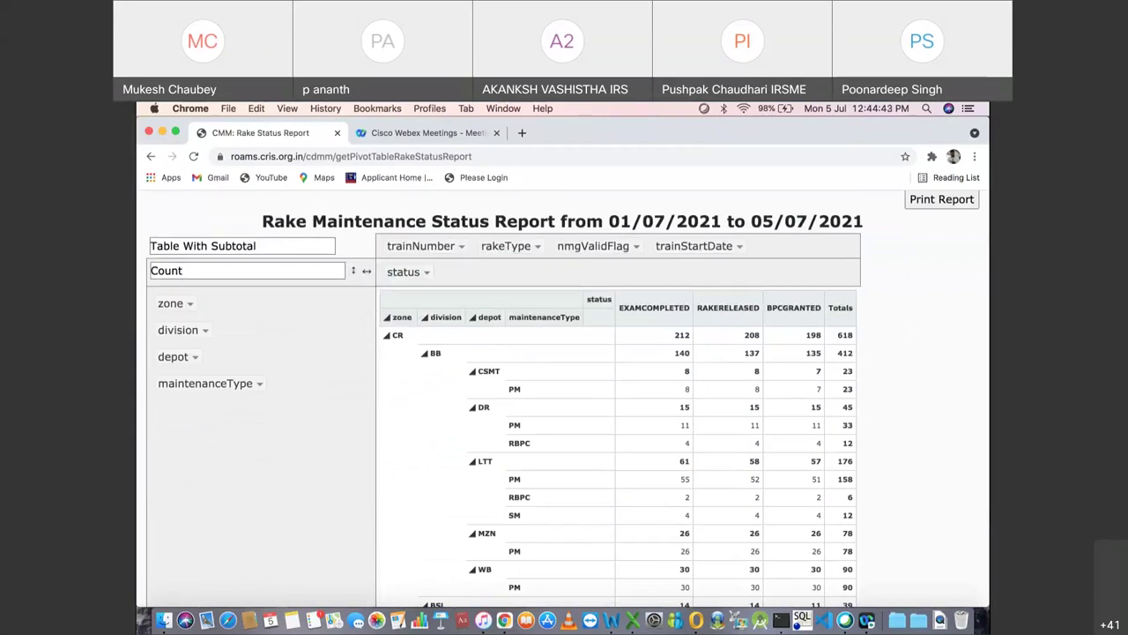
{"action": "left_click", "coordinate": [189, 303]}
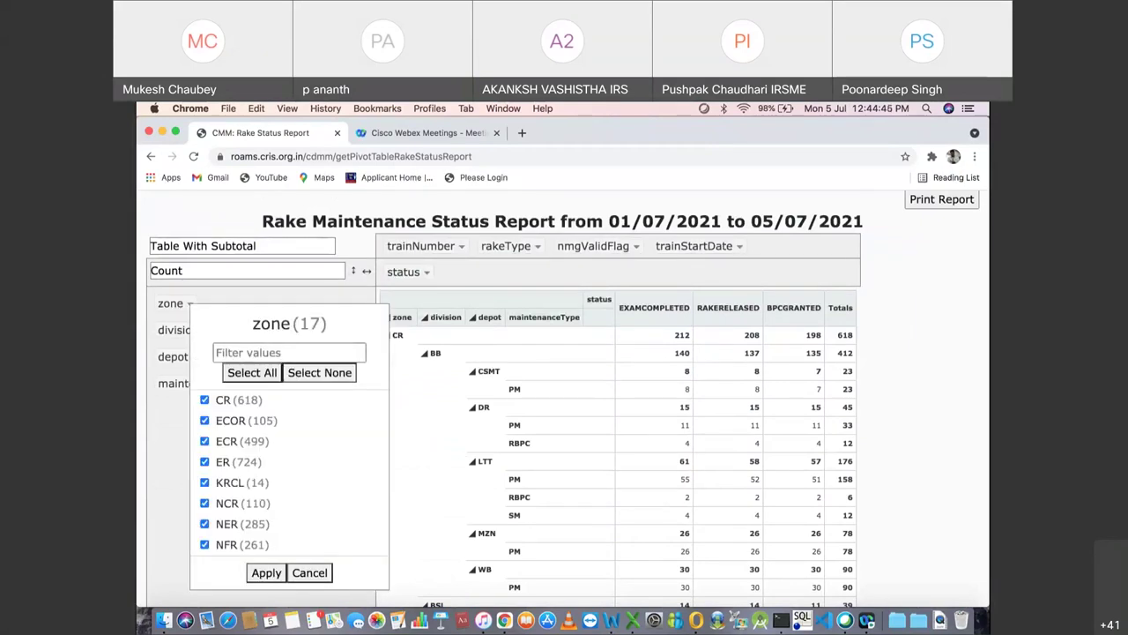
{"action": "left_click", "coordinate": [319, 372]}
{"action": "scroll", "coordinate": [291, 471], "scroll_direction": "down", "scroll_amount": 5}
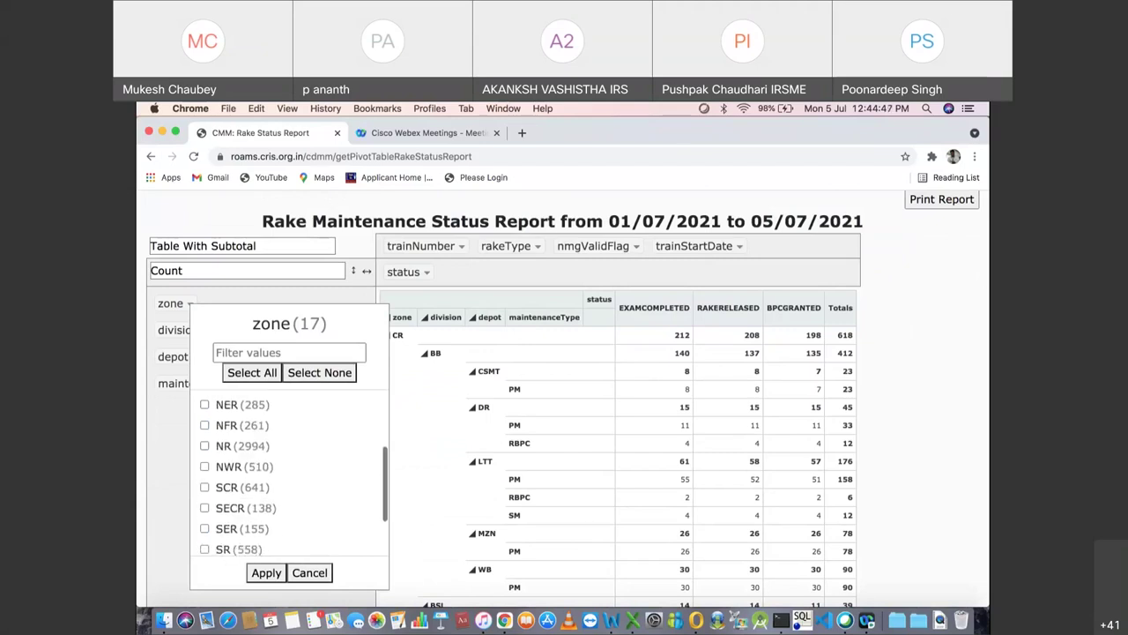
{"action": "left_click", "coordinate": [205, 445]}
{"action": "left_click", "coordinate": [267, 573]}
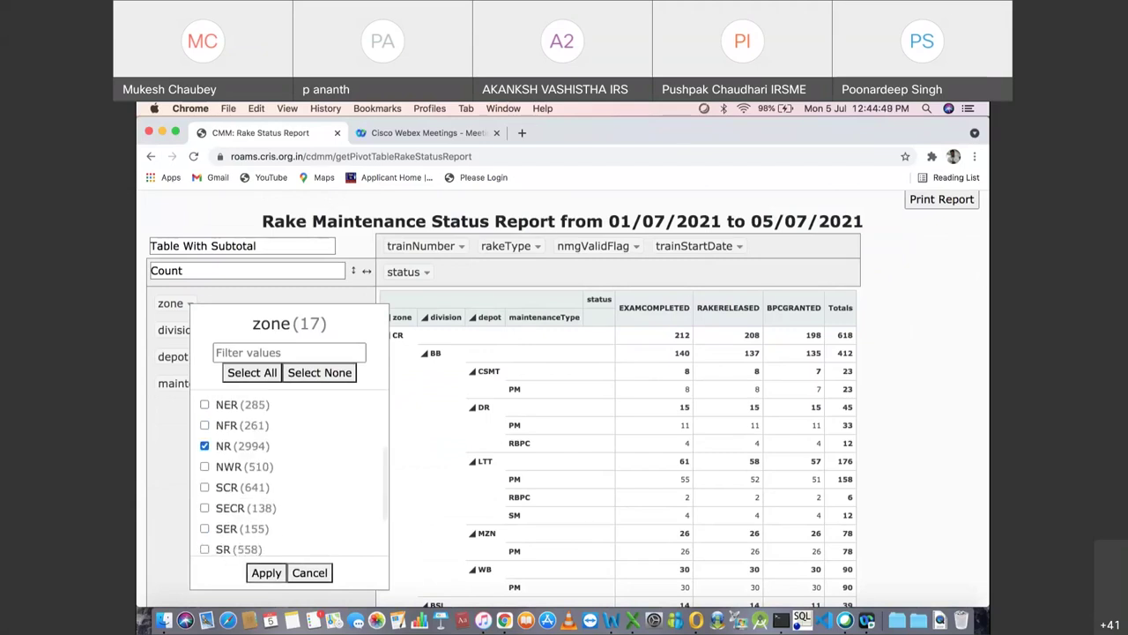
Step: Look through NR's division and depot counts, examine the detail records with BPCGRANTED status, and close the detail report
{"action": "scroll", "coordinate": [565, 396], "scroll_direction": "down", "scroll_amount": 2}
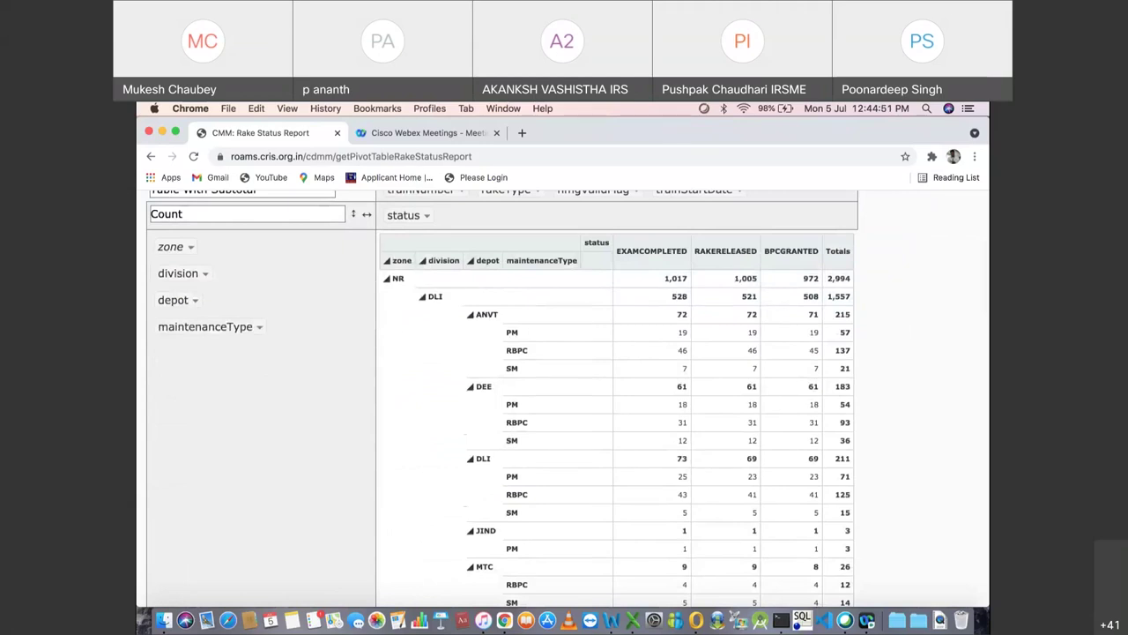
{"action": "scroll", "coordinate": [617, 397], "scroll_direction": "down", "scroll_amount": 10}
{"action": "scroll", "coordinate": [634, 397], "scroll_direction": "down", "scroll_amount": 20}
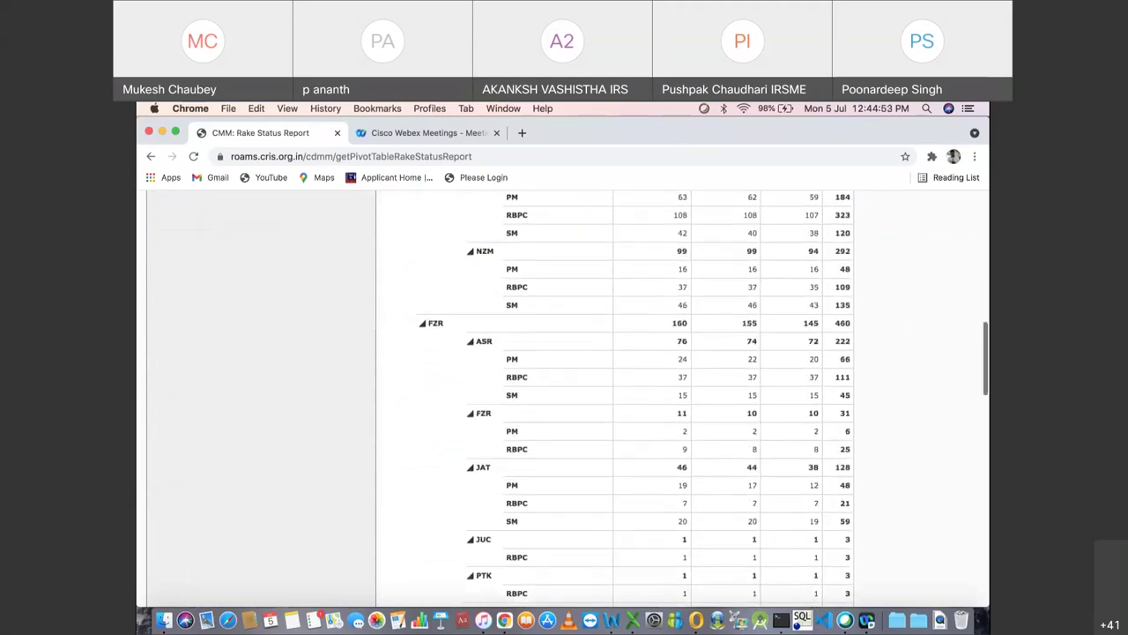
{"action": "scroll", "coordinate": [635, 396], "scroll_direction": "down", "scroll_amount": 5}
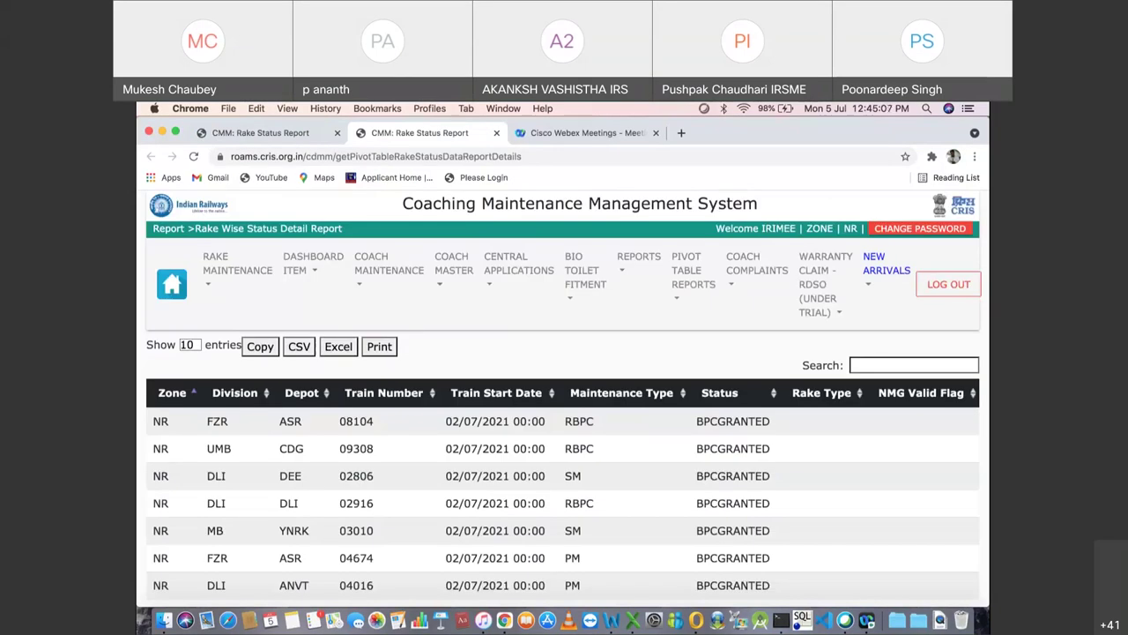
{"action": "scroll", "coordinate": [564, 396], "scroll_direction": "down", "scroll_amount": 3}
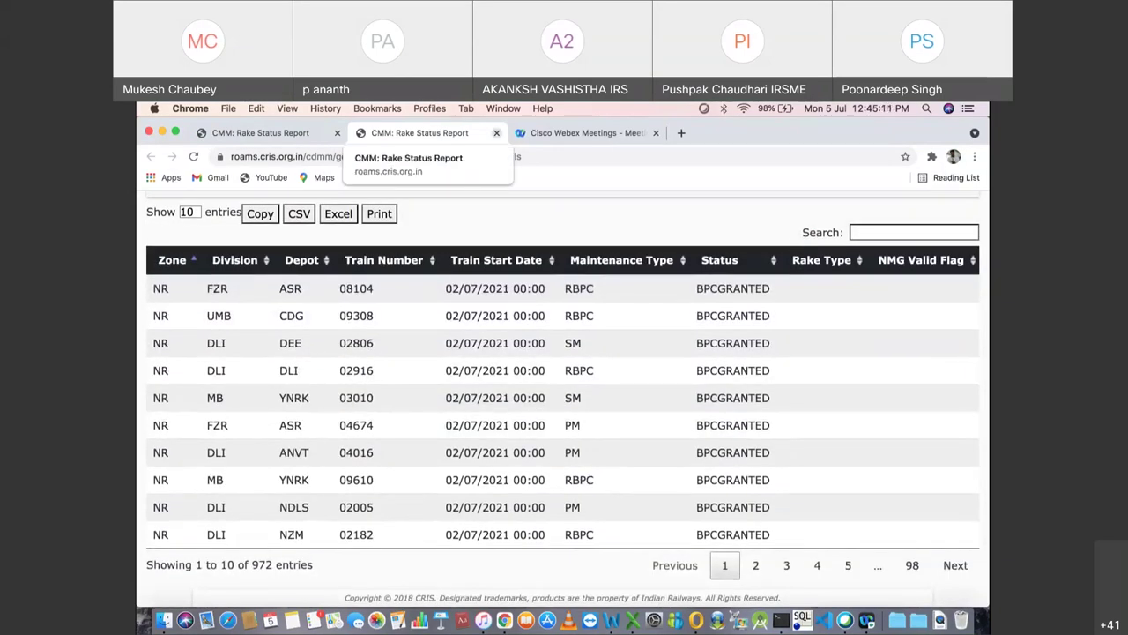
{"action": "left_click", "coordinate": [497, 132]}
Step: Open the PU Coach Turnout Report and generate its summary from 01/06/2021 to 30/06/2021 with coach status Turnout
{"action": "scroll", "coordinate": [694, 284], "scroll_direction": "up", "scroll_amount": 15}
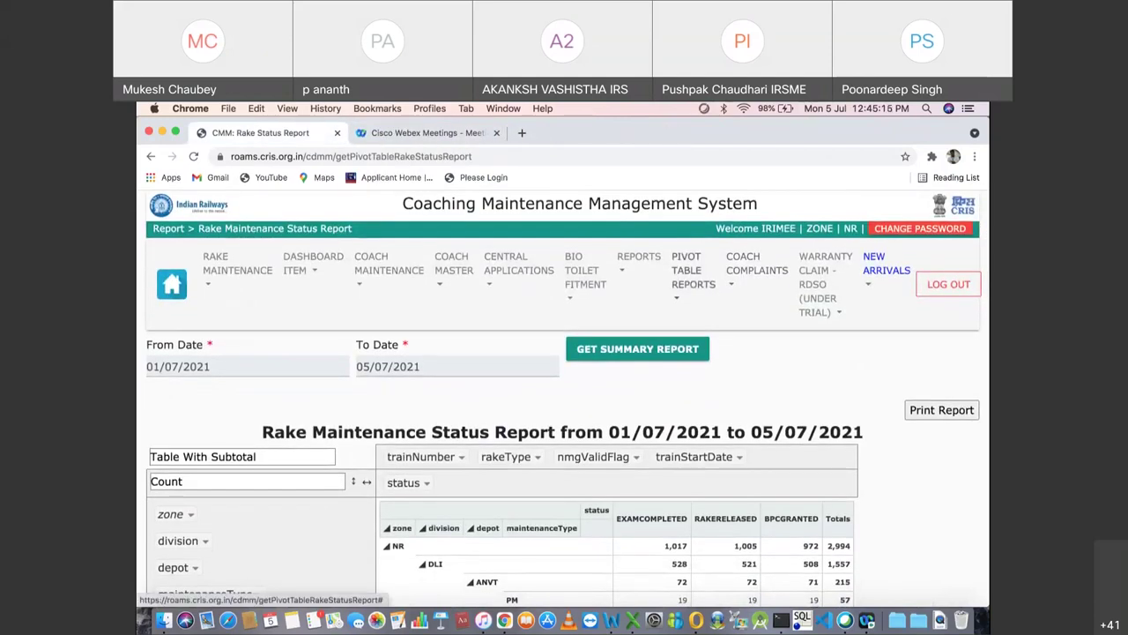
{"action": "left_click", "coordinate": [694, 284]}
{"action": "scroll", "coordinate": [705, 265], "scroll_direction": "down", "scroll_amount": 3}
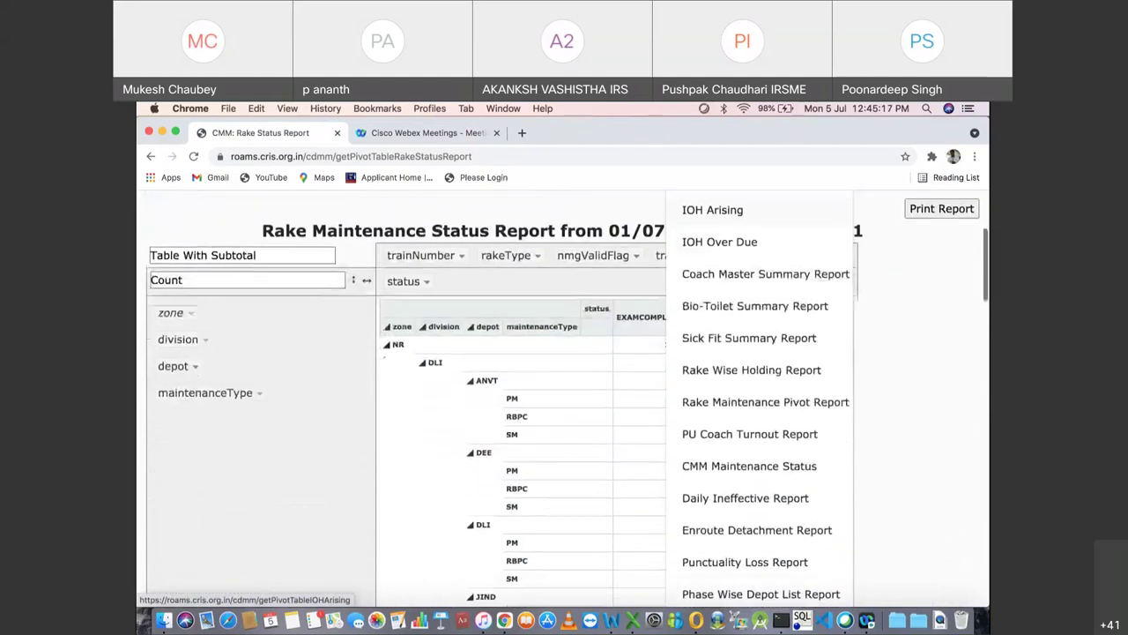
{"action": "scroll", "coordinate": [749, 265], "scroll_direction": "down", "scroll_amount": 1}
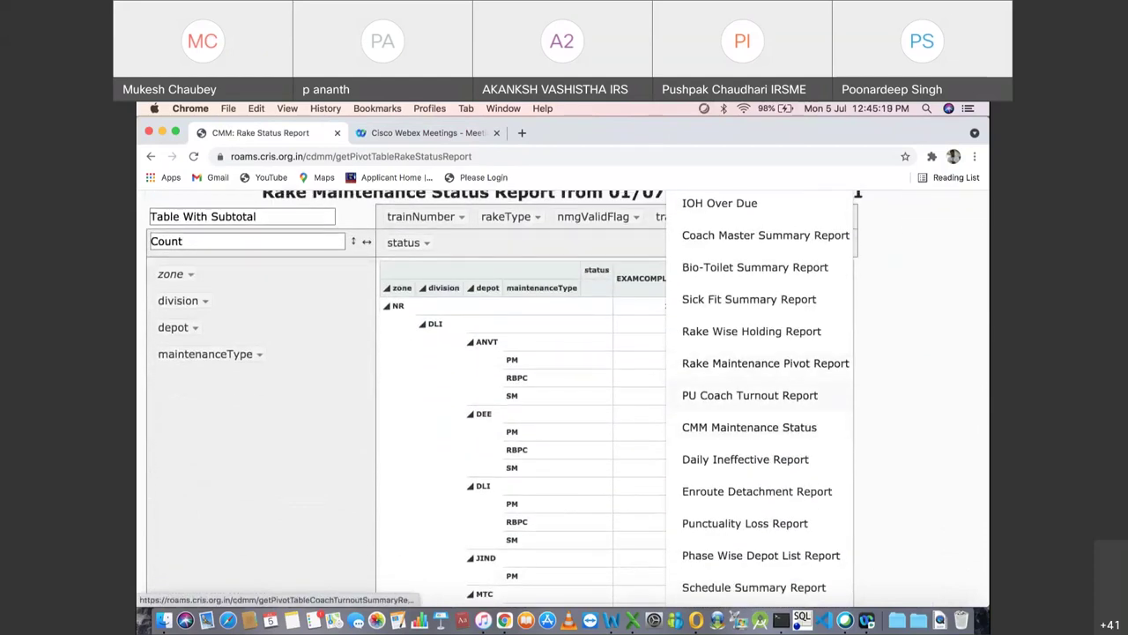
{"action": "left_click", "coordinate": [750, 395]}
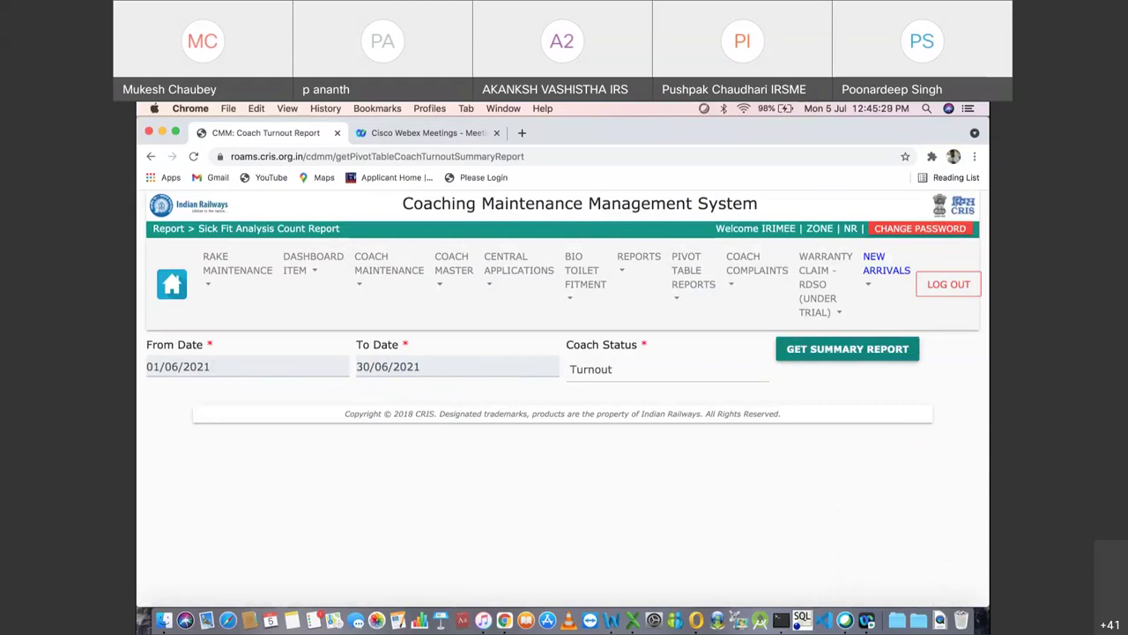
{"action": "left_click", "coordinate": [847, 348]}
Step: Examine the coach turnout summary by manufacturer, coach category and coach type across all owning railways, including the totals
{"action": "scroll", "coordinate": [564, 397], "scroll_direction": "down", "scroll_amount": 5}
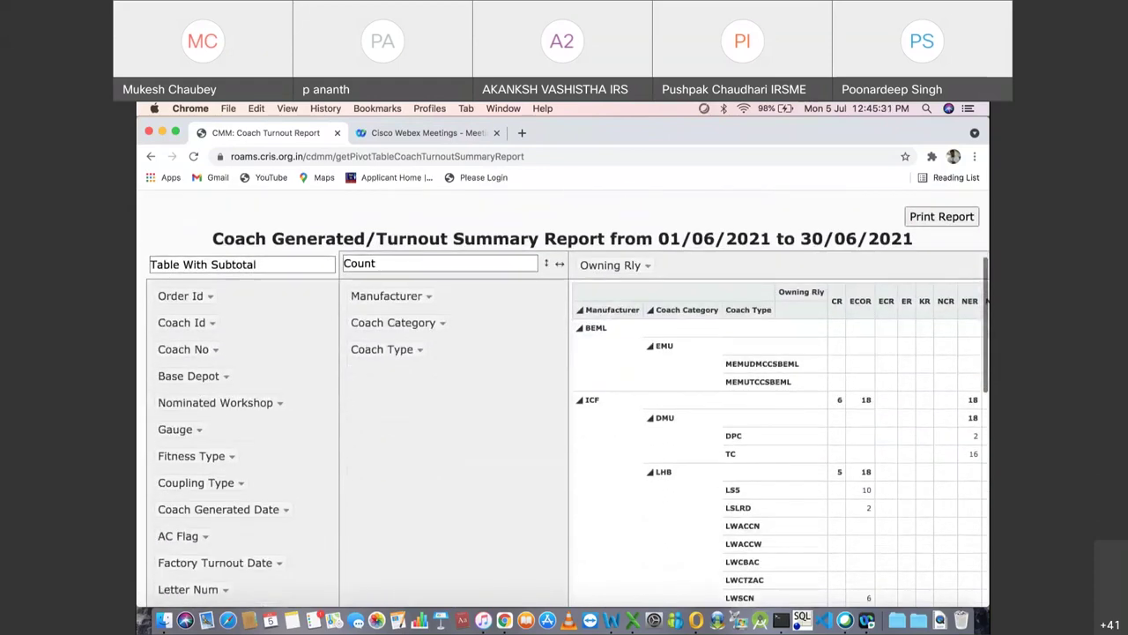
{"action": "scroll", "coordinate": [564, 397], "scroll_direction": "down", "scroll_amount": 1}
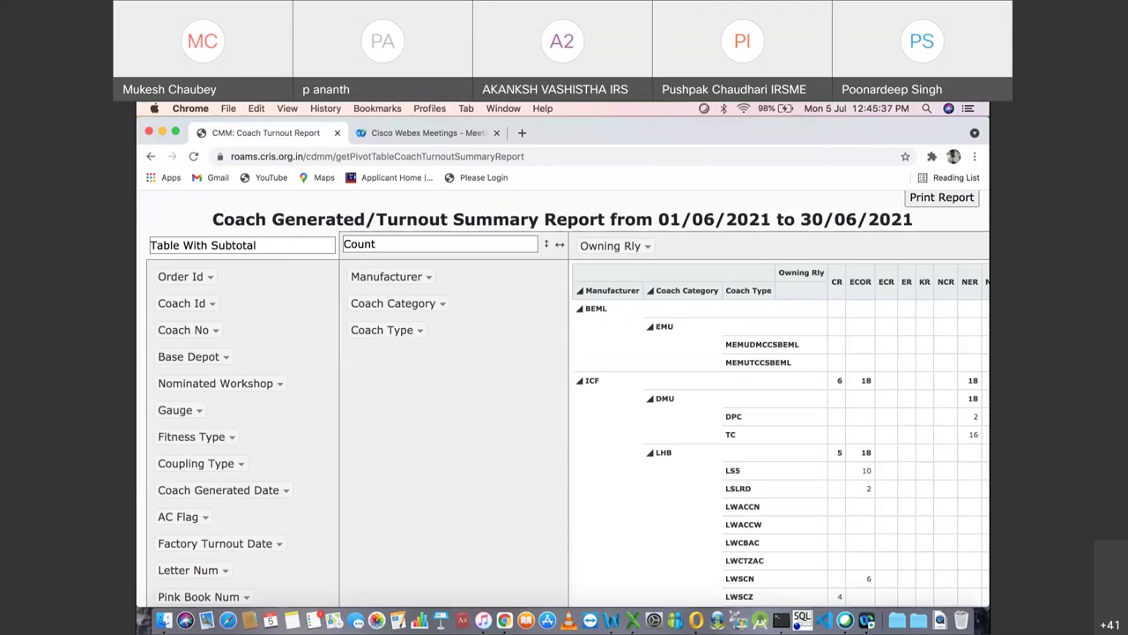
{"action": "scroll", "coordinate": [564, 397], "scroll_direction": "down", "scroll_amount": 1}
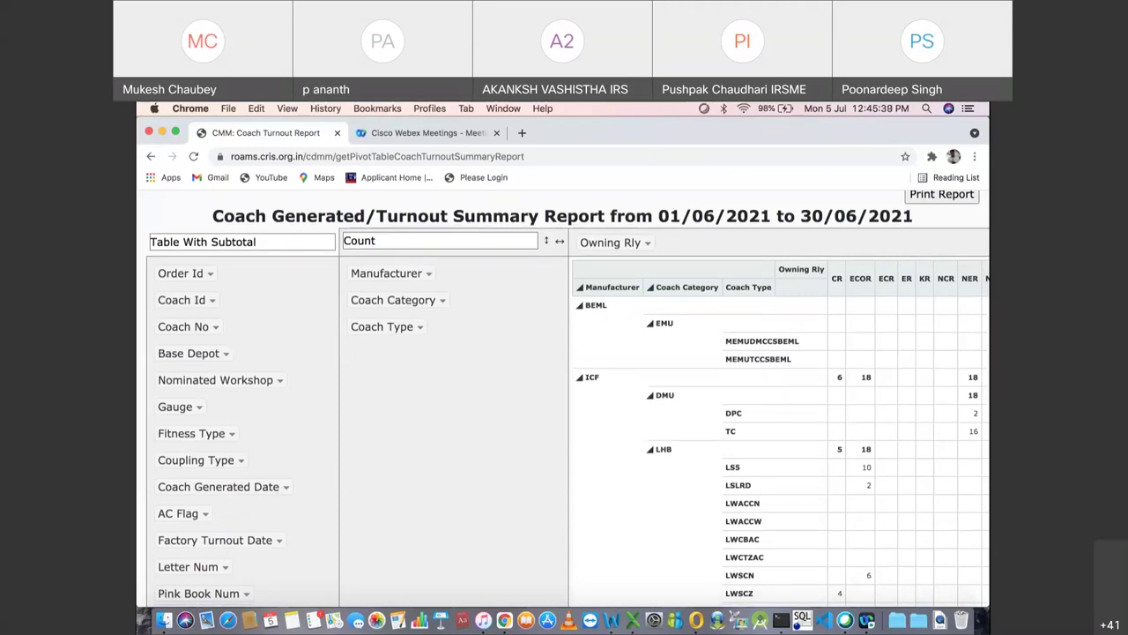
{"action": "scroll", "coordinate": [564, 397], "scroll_direction": "right", "scroll_amount": 5}
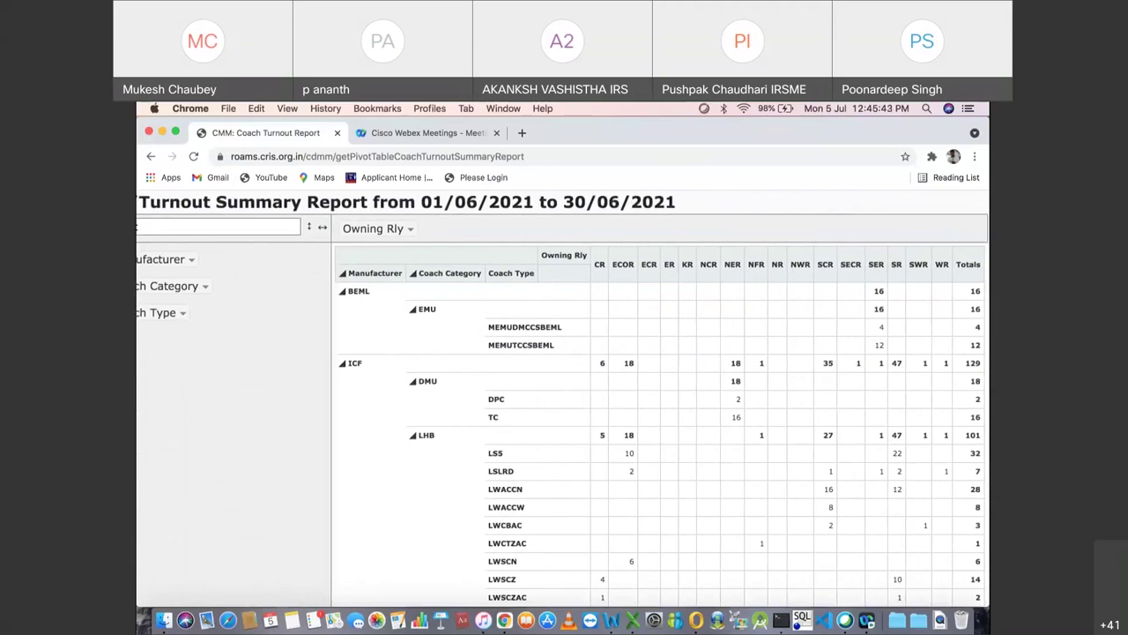
{"action": "scroll", "coordinate": [564, 396], "scroll_direction": "down", "scroll_amount": 8}
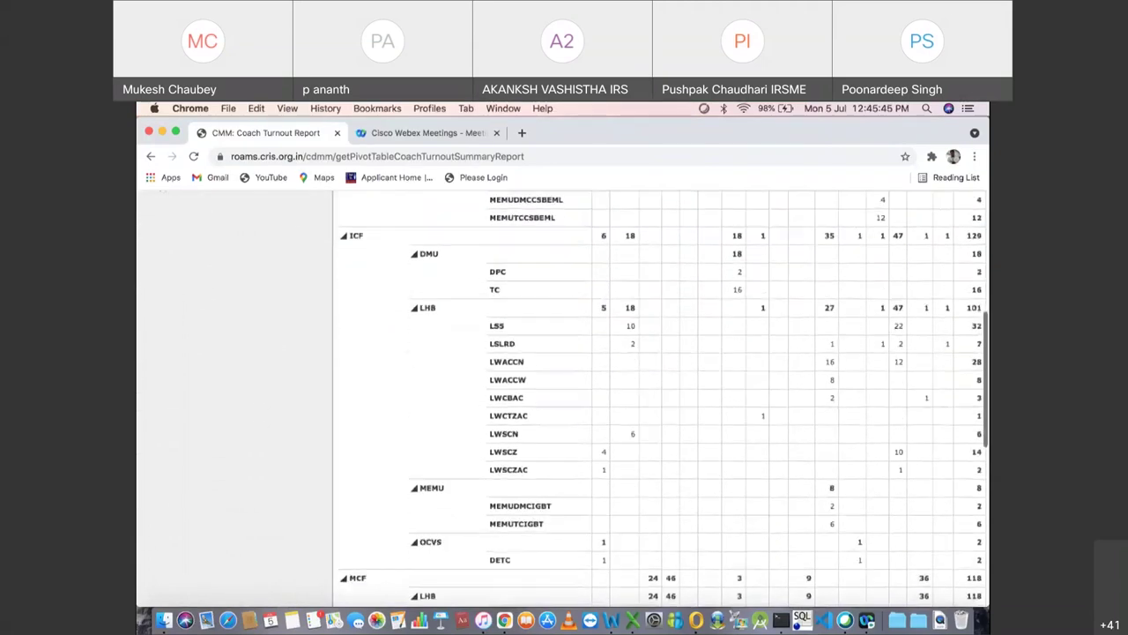
{"action": "scroll", "coordinate": [564, 397], "scroll_direction": "down", "scroll_amount": 5}
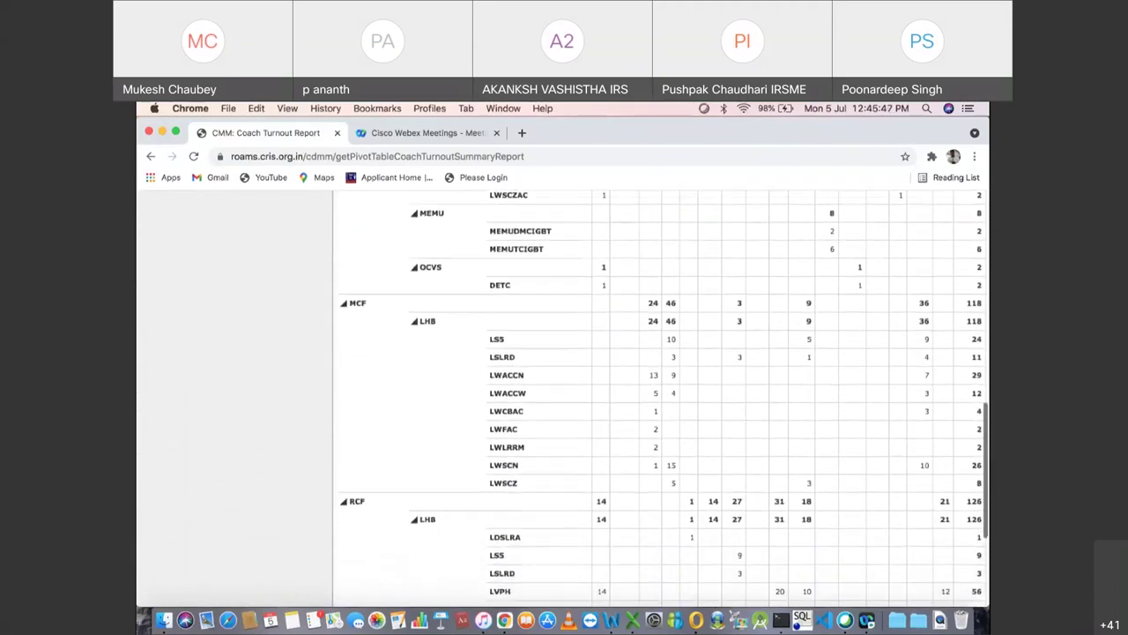
{"action": "scroll", "coordinate": [564, 397], "scroll_direction": "up", "scroll_amount": 15}
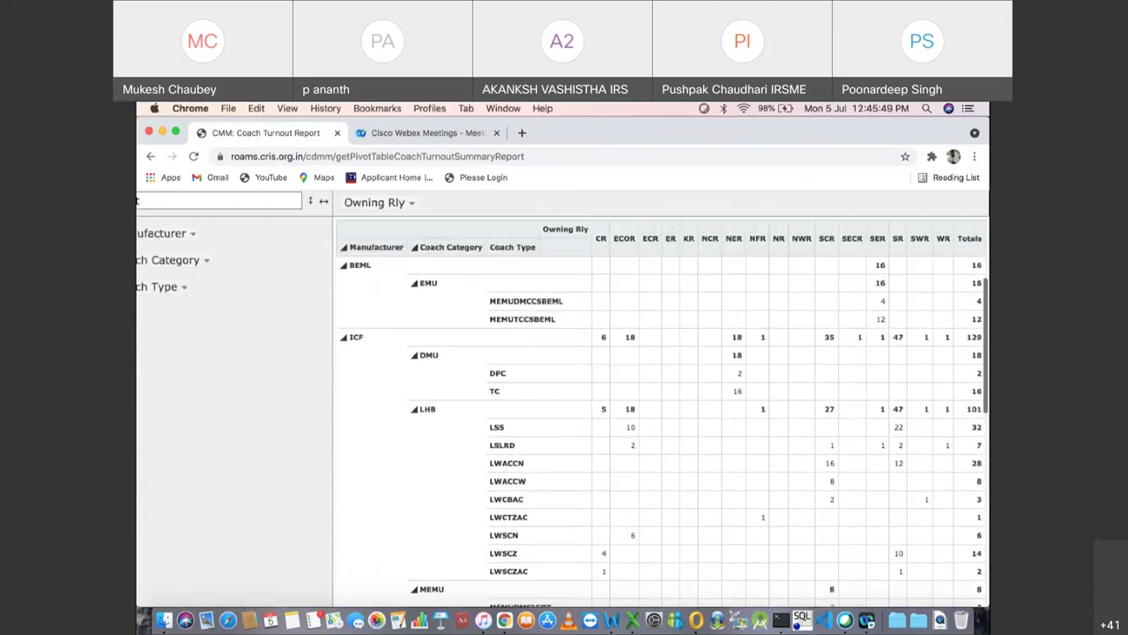
{"action": "scroll", "coordinate": [564, 396], "scroll_direction": "down", "scroll_amount": 8}
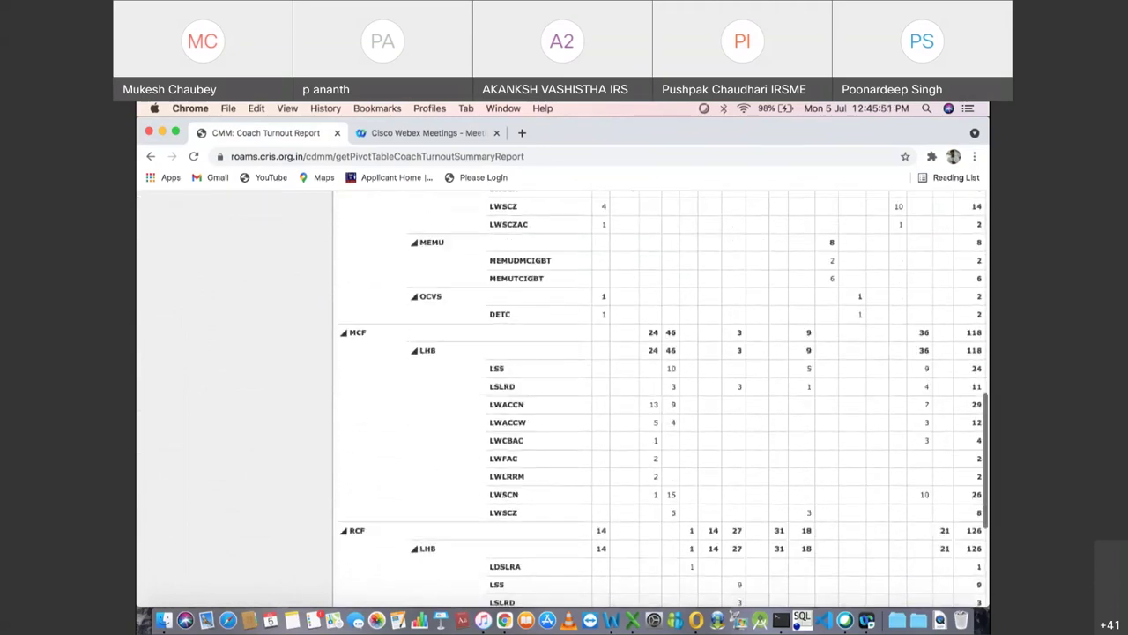
{"action": "scroll", "coordinate": [564, 397], "scroll_direction": "down", "scroll_amount": 5}
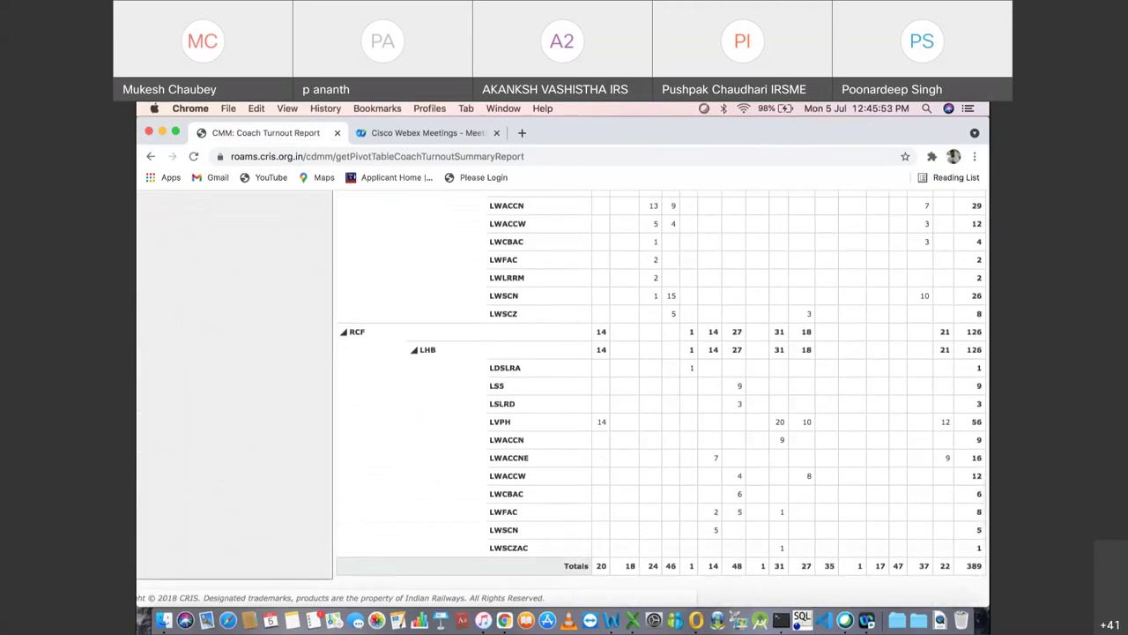
{"action": "scroll", "coordinate": [564, 396], "scroll_direction": "up", "scroll_amount": 1}
{"action": "scroll", "coordinate": [564, 397], "scroll_direction": "up", "scroll_amount": 15}
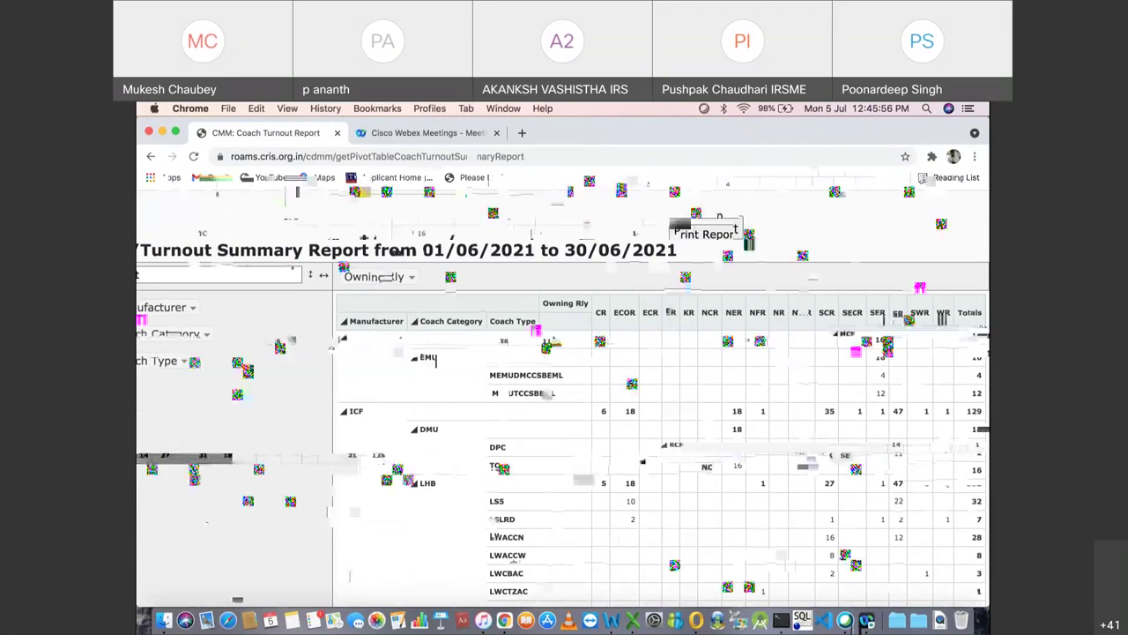
{"action": "scroll", "coordinate": [564, 397], "scroll_direction": "down", "scroll_amount": 9}
{"action": "scroll", "coordinate": [564, 397], "scroll_direction": "up", "scroll_amount": 4}
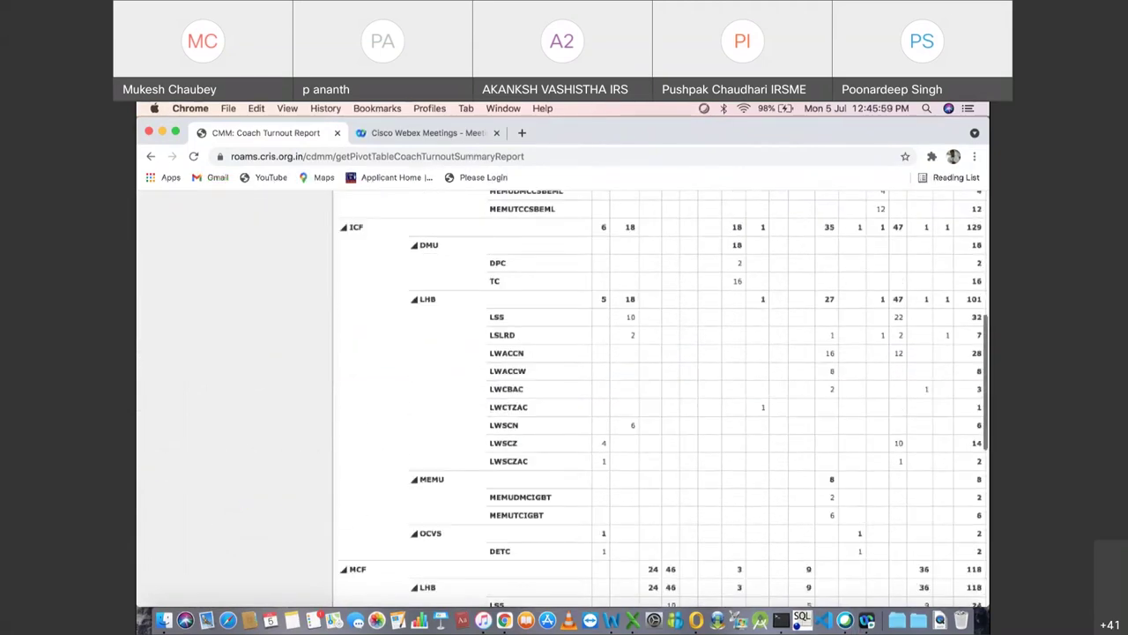
Step: Leave the coach turnout summary and open the CMM Maintenance Status pivot table report
{"action": "scroll", "coordinate": [564, 397], "scroll_direction": "up", "scroll_amount": 5}
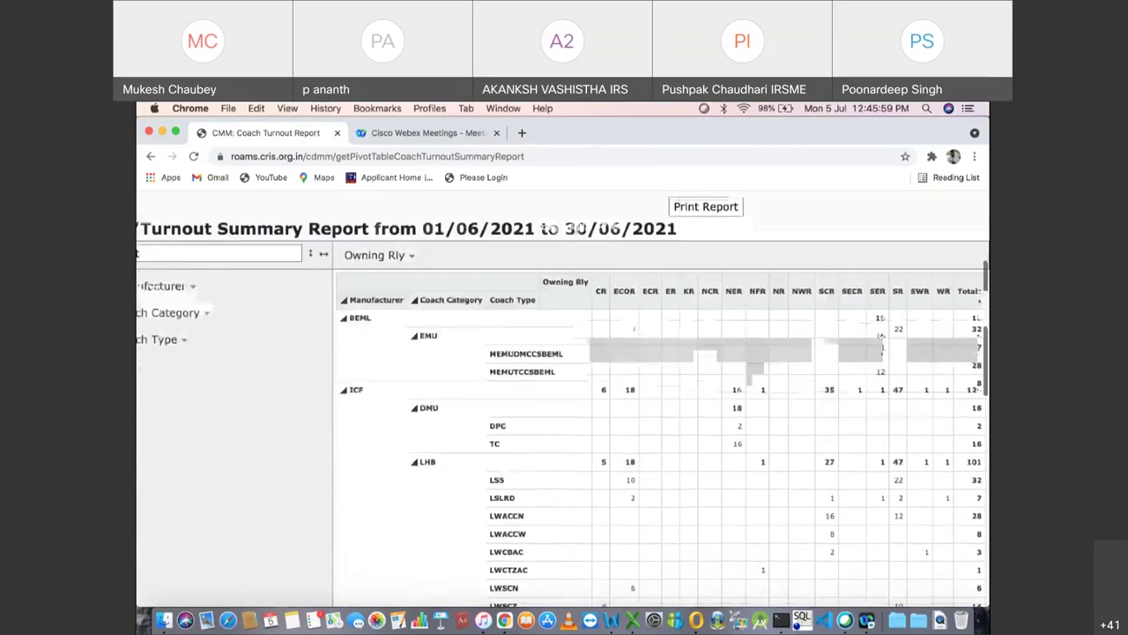
{"action": "mouse_move", "coordinate": [455, 267]}
{"action": "scroll", "coordinate": [564, 397], "scroll_direction": "down", "scroll_amount": 4}
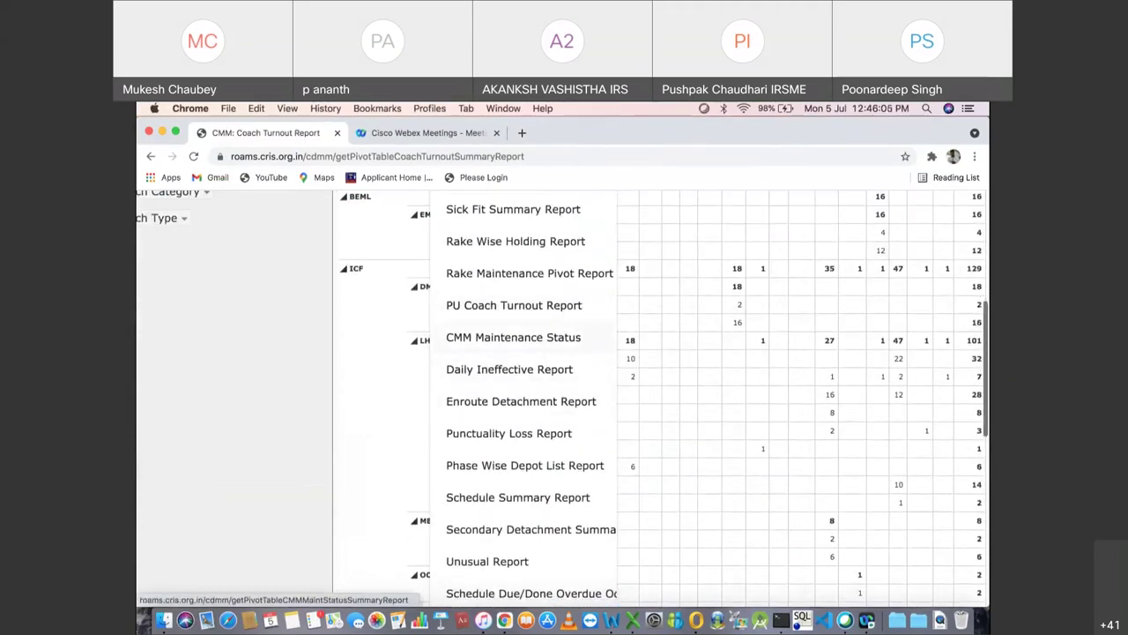
{"action": "left_click", "coordinate": [513, 337]}
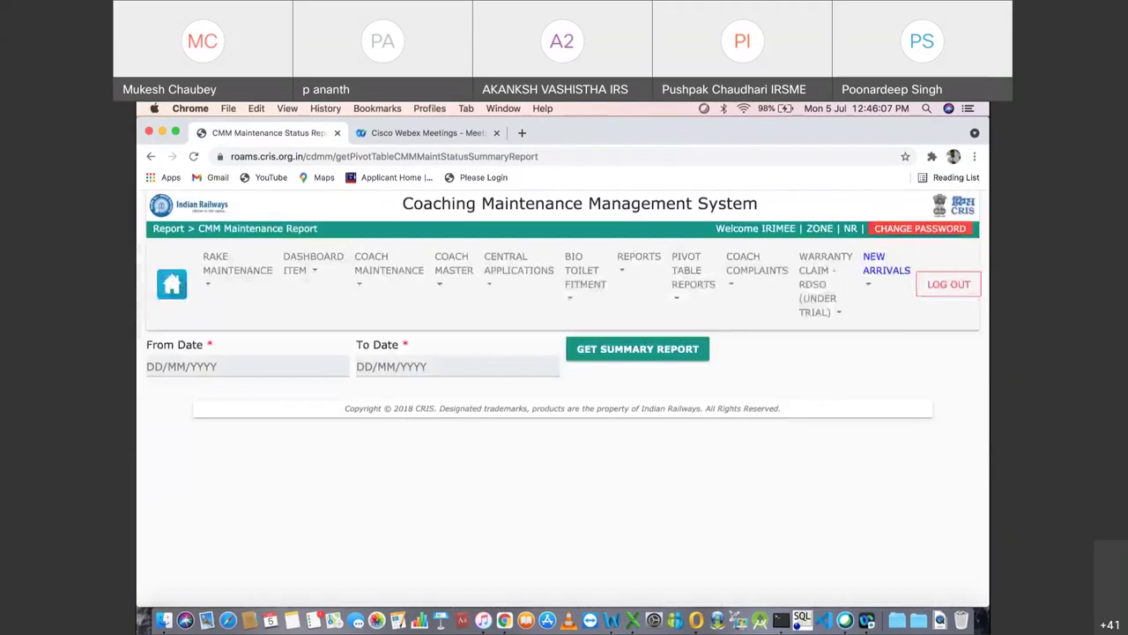
Step: Generate the CMM maintenance summary report from 01/07/2021 to 05/07/2021 and look over its depot rows and status columns
{"action": "left_click", "coordinate": [247, 366]}
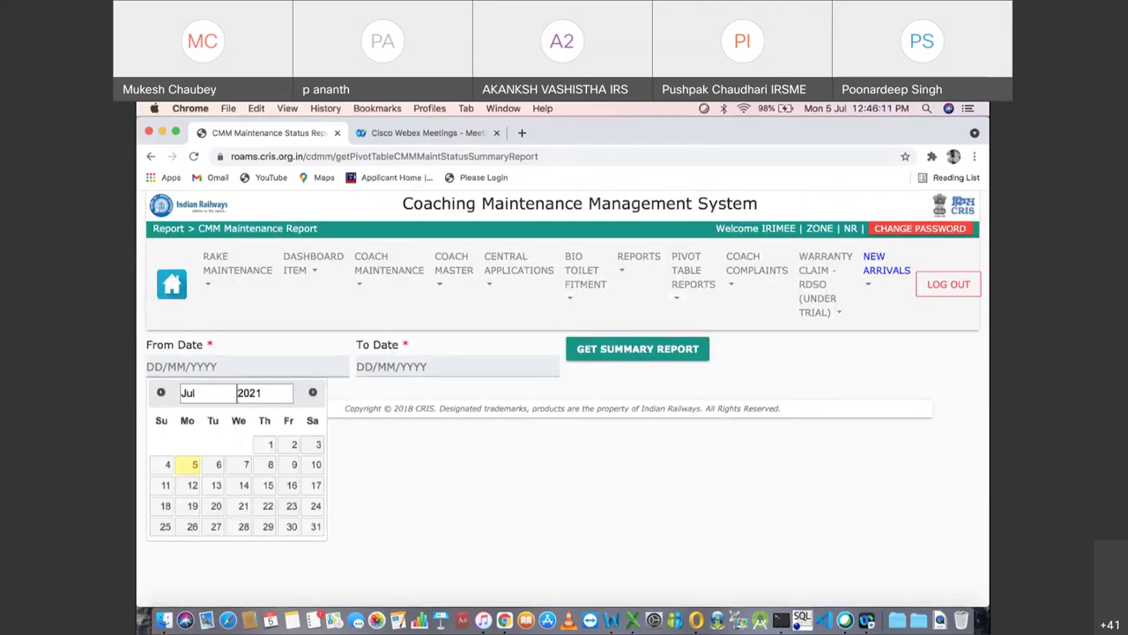
{"action": "left_click", "coordinate": [271, 444]}
{"action": "left_click", "coordinate": [457, 366]}
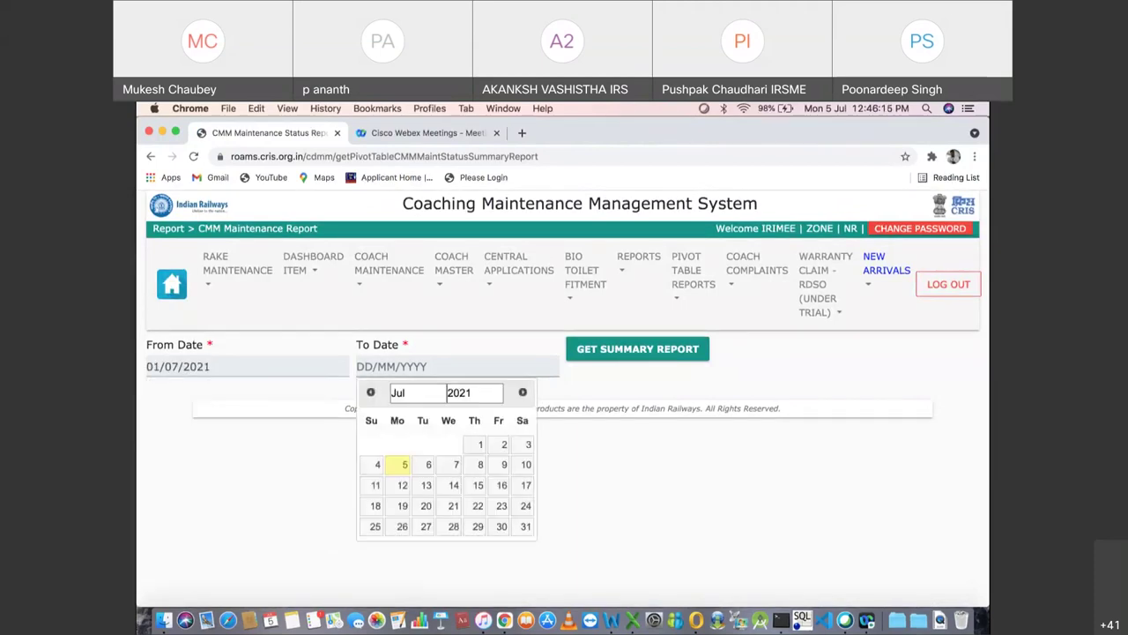
{"action": "left_click", "coordinate": [398, 465]}
{"action": "left_click", "coordinate": [637, 348]}
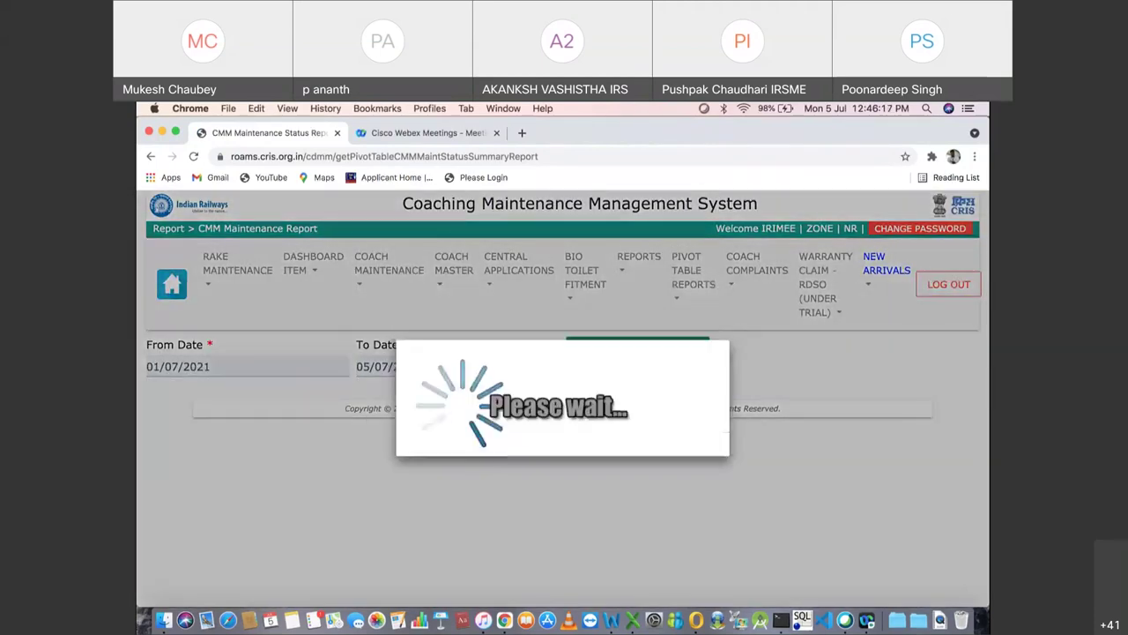
{"action": "scroll", "coordinate": [568, 398], "scroll_direction": "down", "scroll_amount": 3}
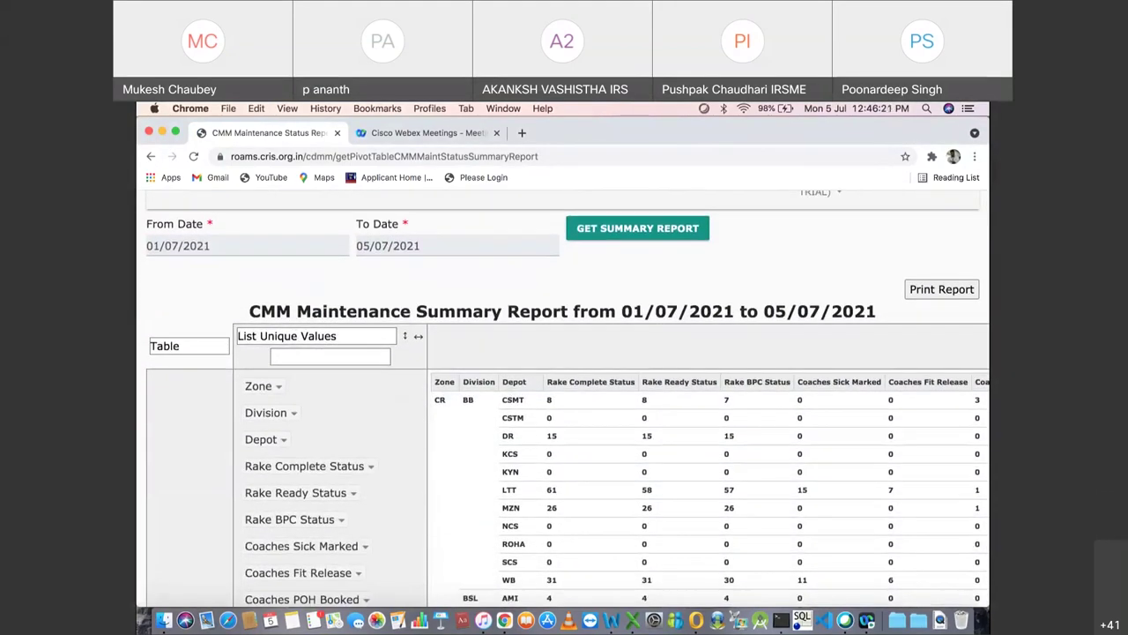
{"action": "scroll", "coordinate": [568, 399], "scroll_direction": "down", "scroll_amount": 2}
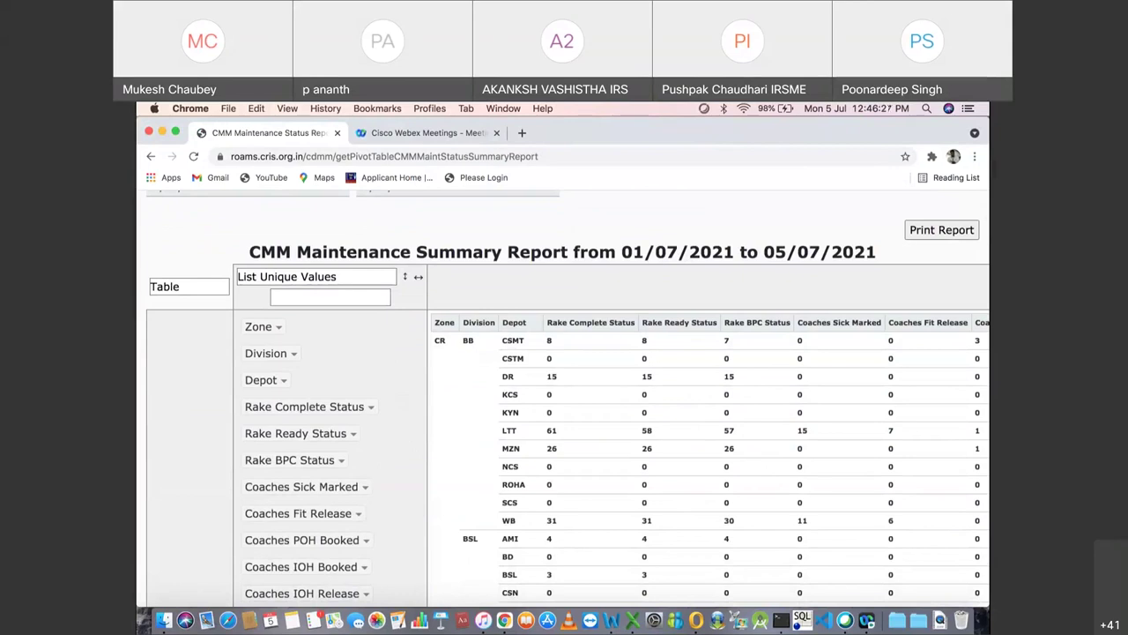
{"action": "scroll", "coordinate": [562, 396], "scroll_direction": "right", "scroll_amount": 2}
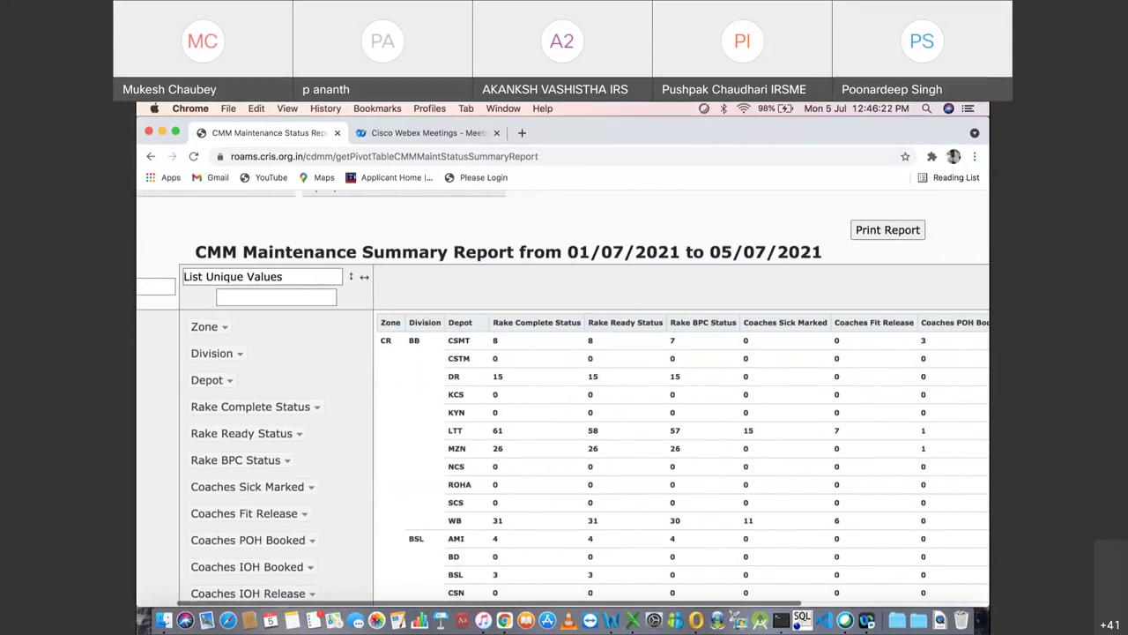
{"action": "scroll", "coordinate": [562, 397], "scroll_direction": "right", "scroll_amount": 8}
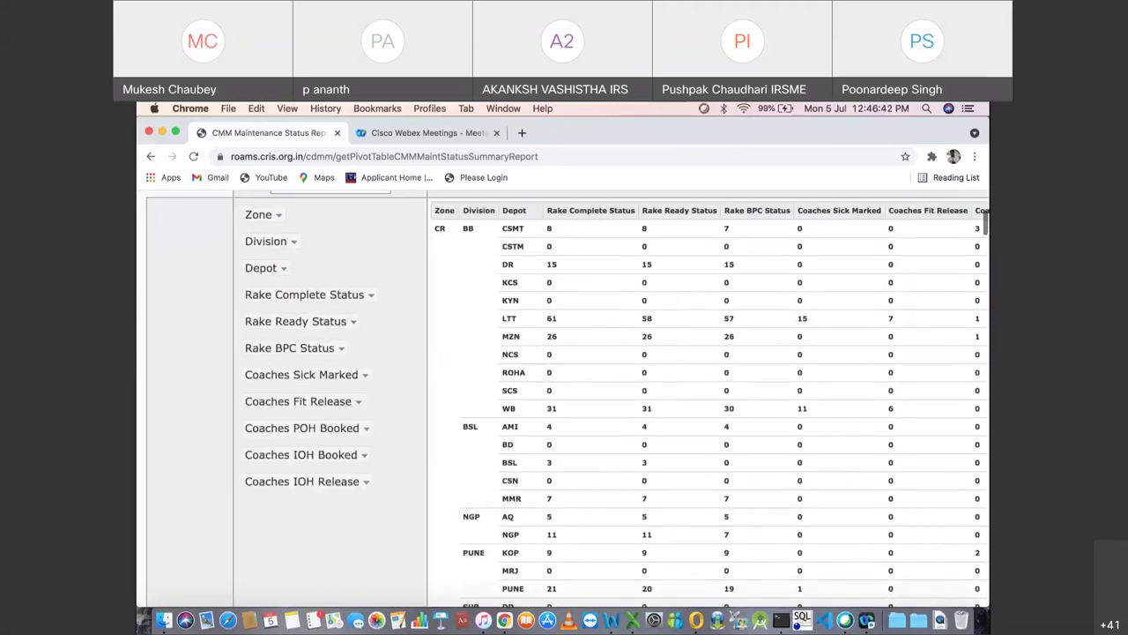
Step: Filter the maintenance summary report to the CR zone only
{"action": "scroll", "coordinate": [564, 396], "scroll_direction": "up", "scroll_amount": 3}
{"action": "left_click", "coordinate": [279, 344]}
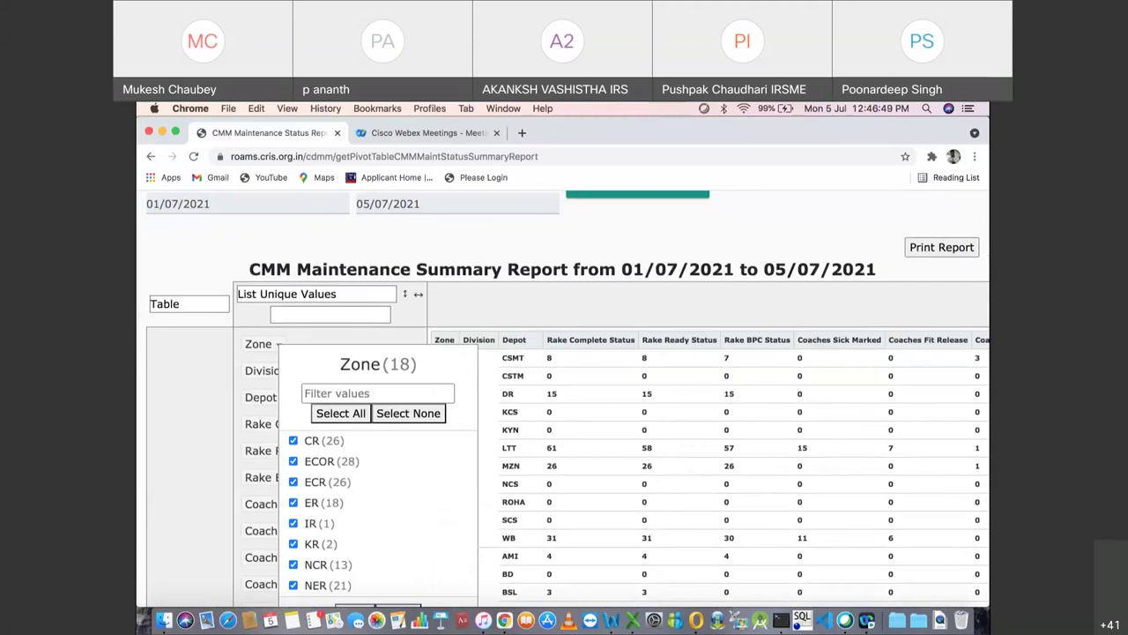
{"action": "left_click", "coordinate": [408, 412]}
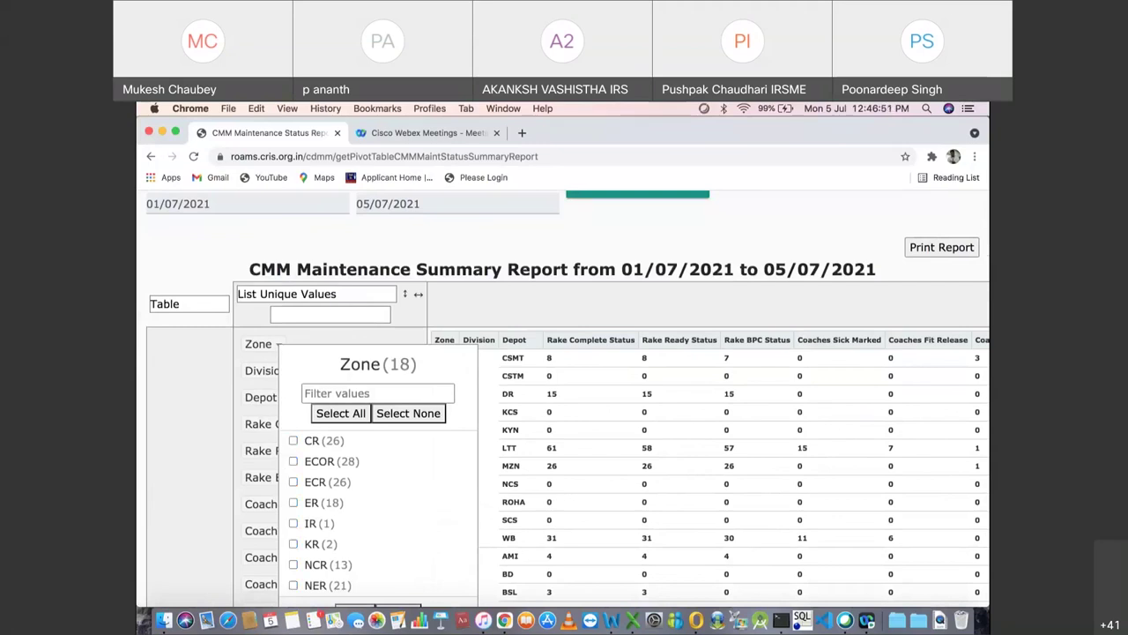
{"action": "left_click", "coordinate": [292, 440]}
{"action": "scroll", "coordinate": [379, 512], "scroll_direction": "down", "scroll_amount": 5}
{"action": "scroll", "coordinate": [379, 529], "scroll_direction": "down", "scroll_amount": 3}
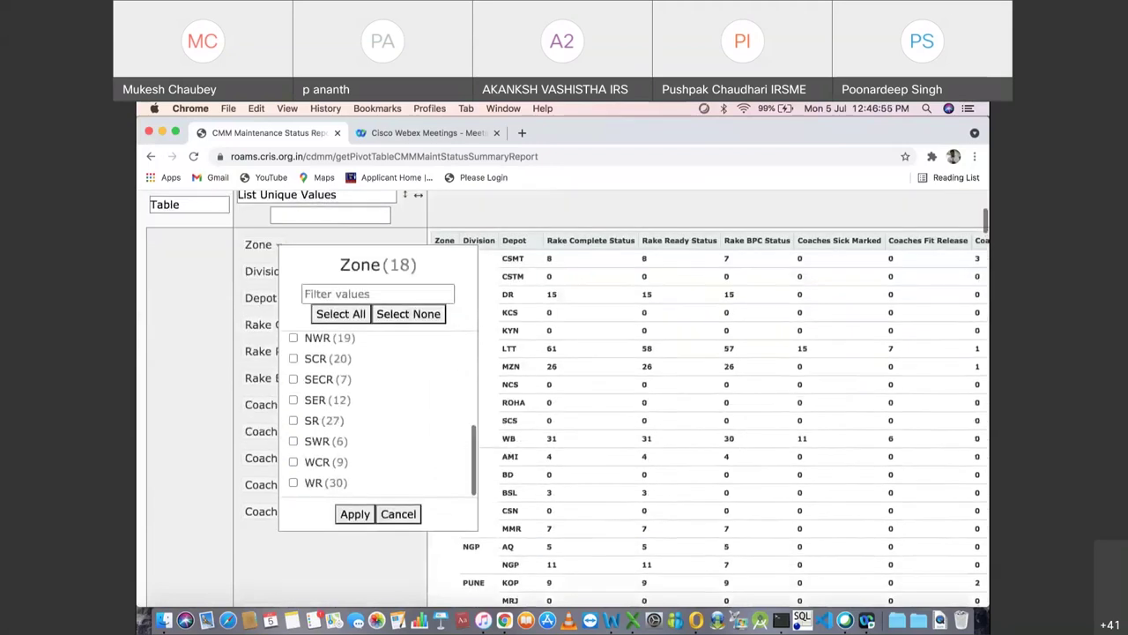
{"action": "left_click", "coordinate": [352, 512]}
{"action": "scroll", "coordinate": [564, 397], "scroll_direction": "down", "scroll_amount": 2}
Step: Open the Daily Ineffective Report for 04/07/2021 and look through its figures for the railways
{"action": "scroll", "coordinate": [564, 397], "scroll_direction": "up", "scroll_amount": 5}
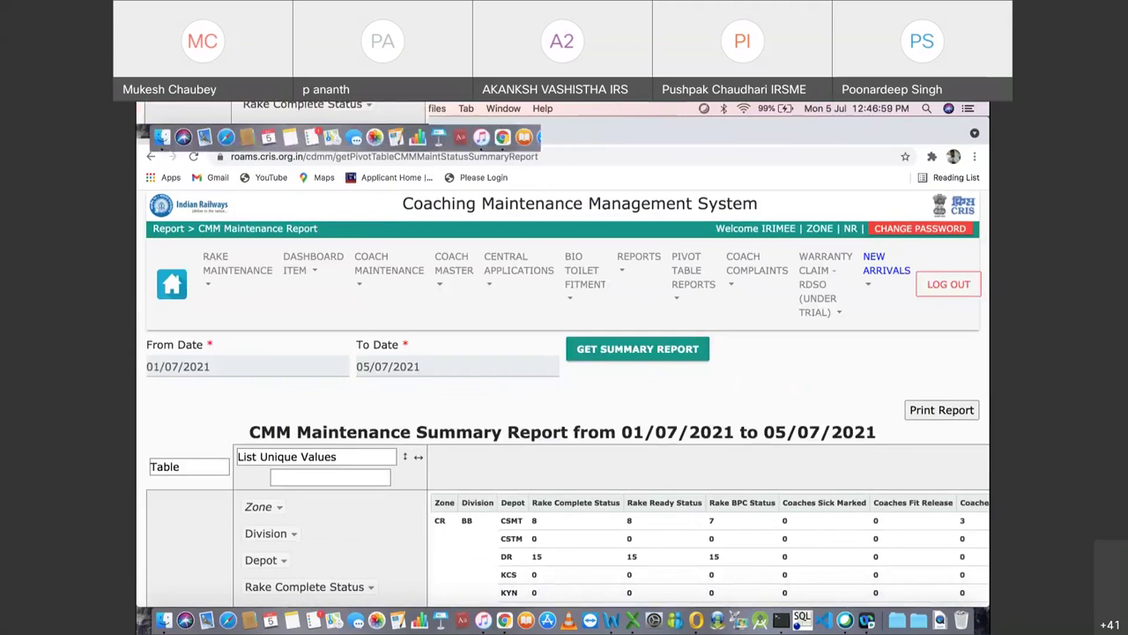
{"action": "left_click", "coordinate": [693, 270]}
{"action": "scroll", "coordinate": [757, 370], "scroll_direction": "down", "scroll_amount": 8}
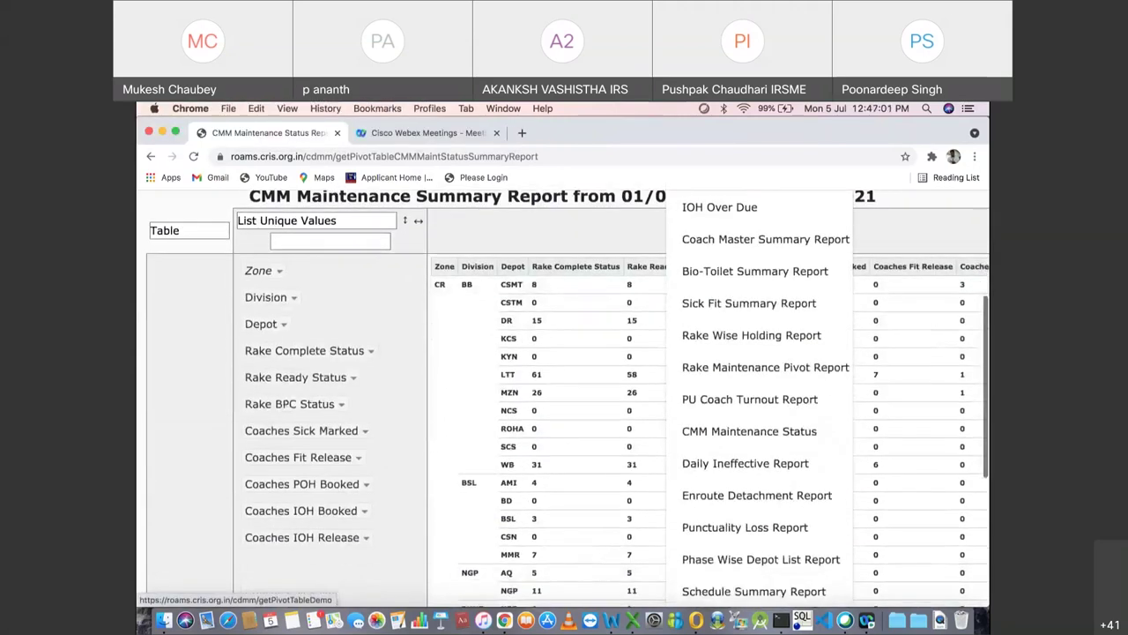
{"action": "scroll", "coordinate": [757, 370], "scroll_direction": "down", "scroll_amount": 1}
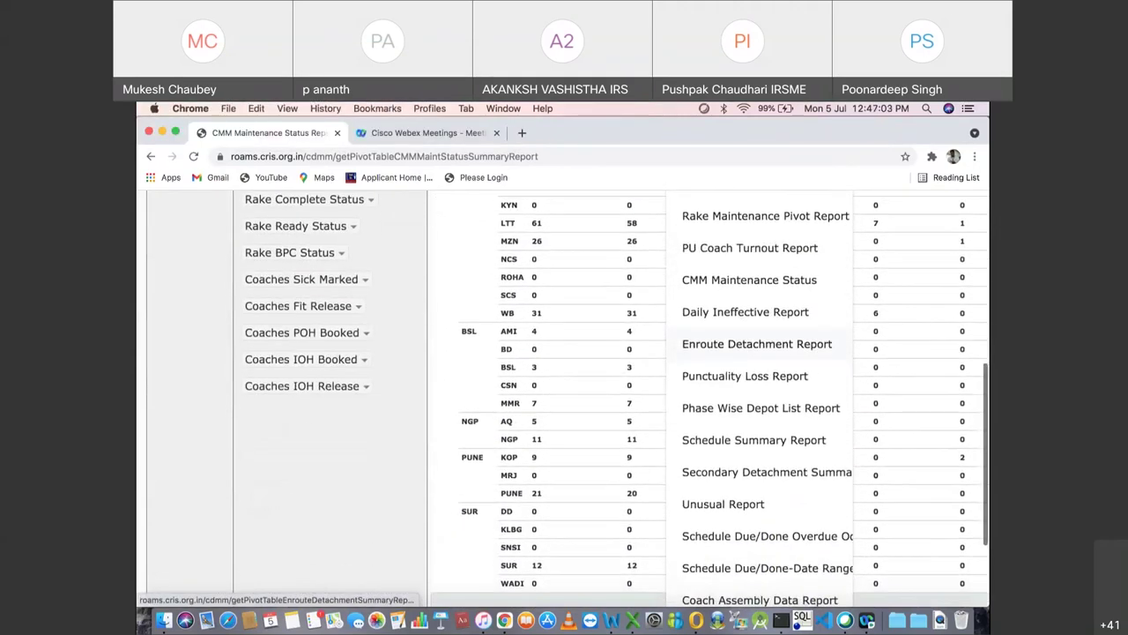
{"action": "left_click", "coordinate": [745, 312]}
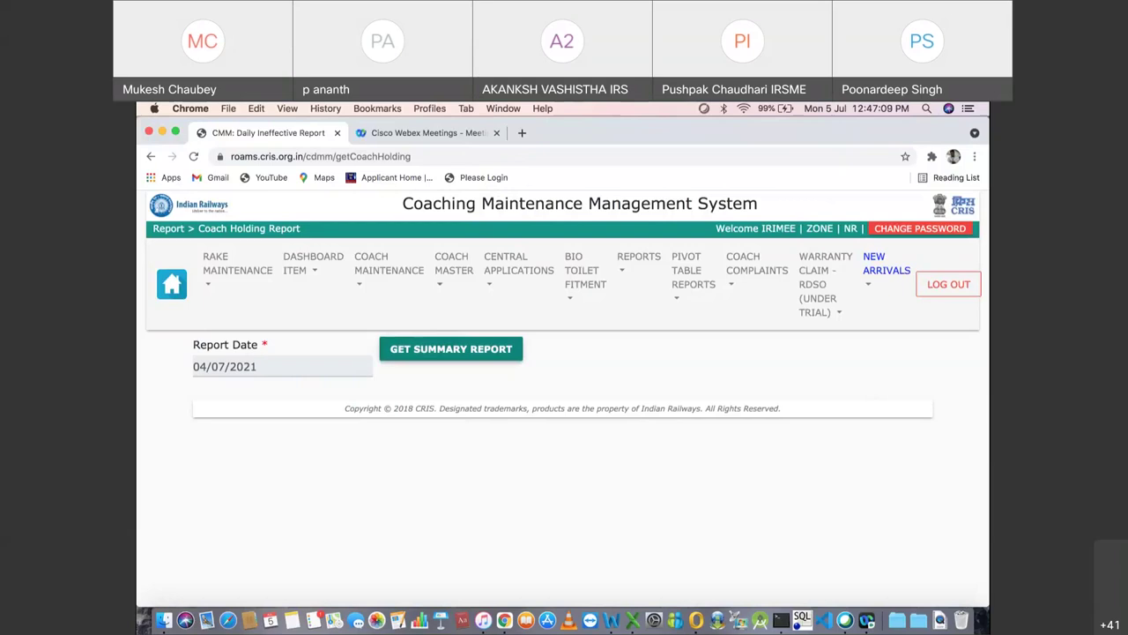
{"action": "scroll", "coordinate": [564, 397], "scroll_direction": "down", "scroll_amount": 10}
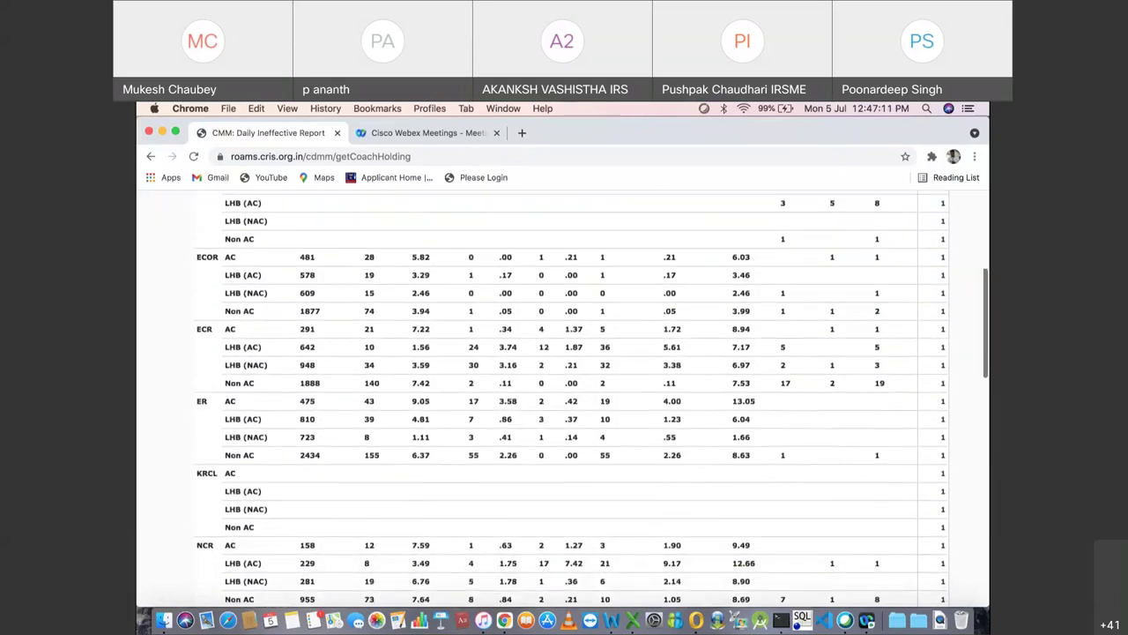
{"action": "scroll", "coordinate": [564, 397], "scroll_direction": "up", "scroll_amount": 10}
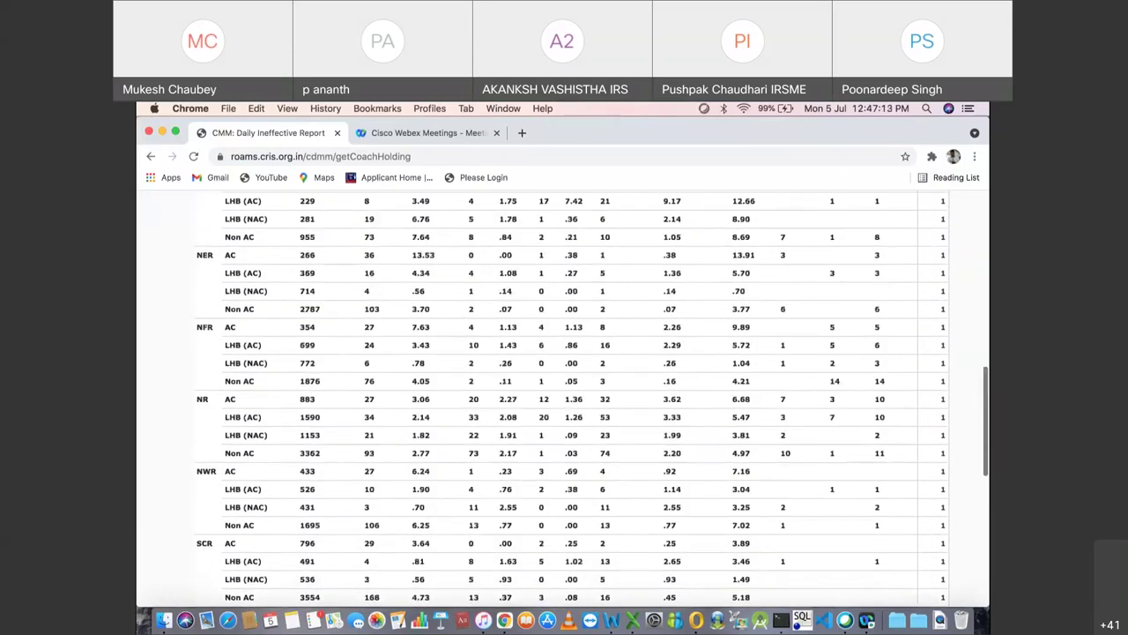
{"action": "scroll", "coordinate": [564, 397], "scroll_direction": "up", "scroll_amount": 5}
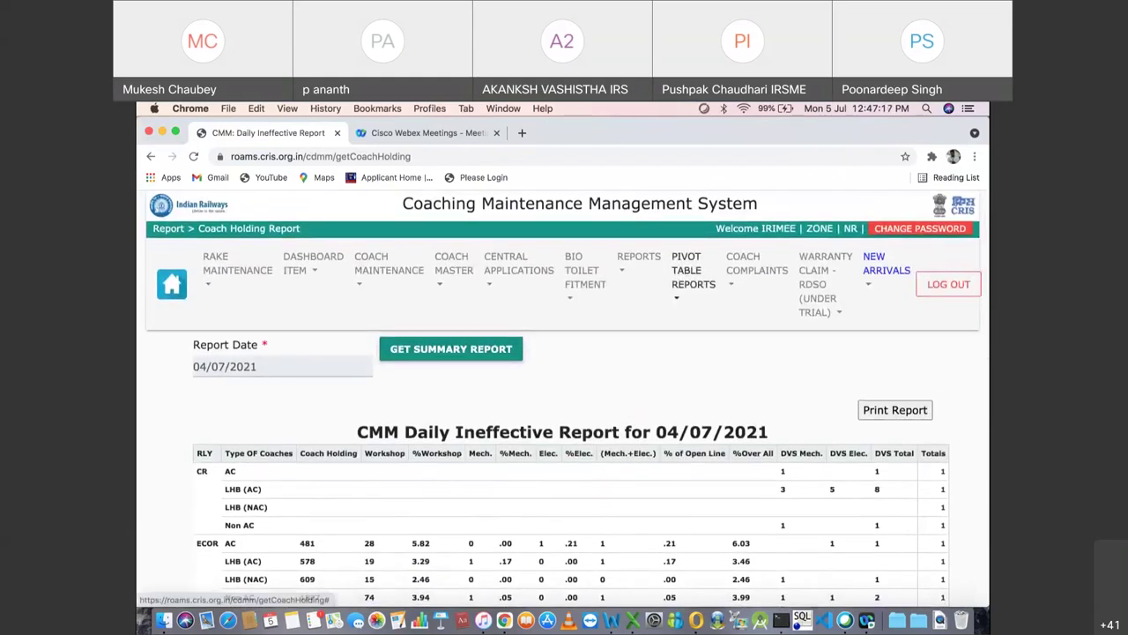
Step: Open the Enroute Detachment Report and generate its summary for 01/07/2021 to 05/07/2021
{"action": "left_click", "coordinate": [694, 269]}
{"action": "scroll", "coordinate": [712, 389], "scroll_direction": "down", "scroll_amount": 1}
{"action": "scroll", "coordinate": [712, 396], "scroll_direction": "down", "scroll_amount": 8}
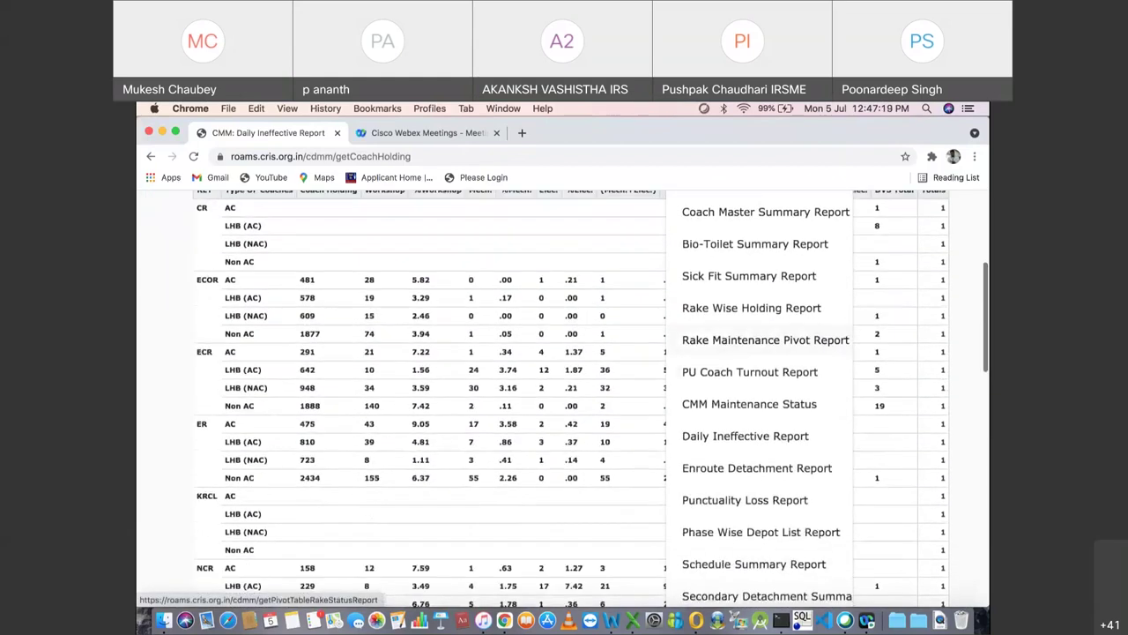
{"action": "scroll", "coordinate": [745, 412], "scroll_direction": "down", "scroll_amount": 2}
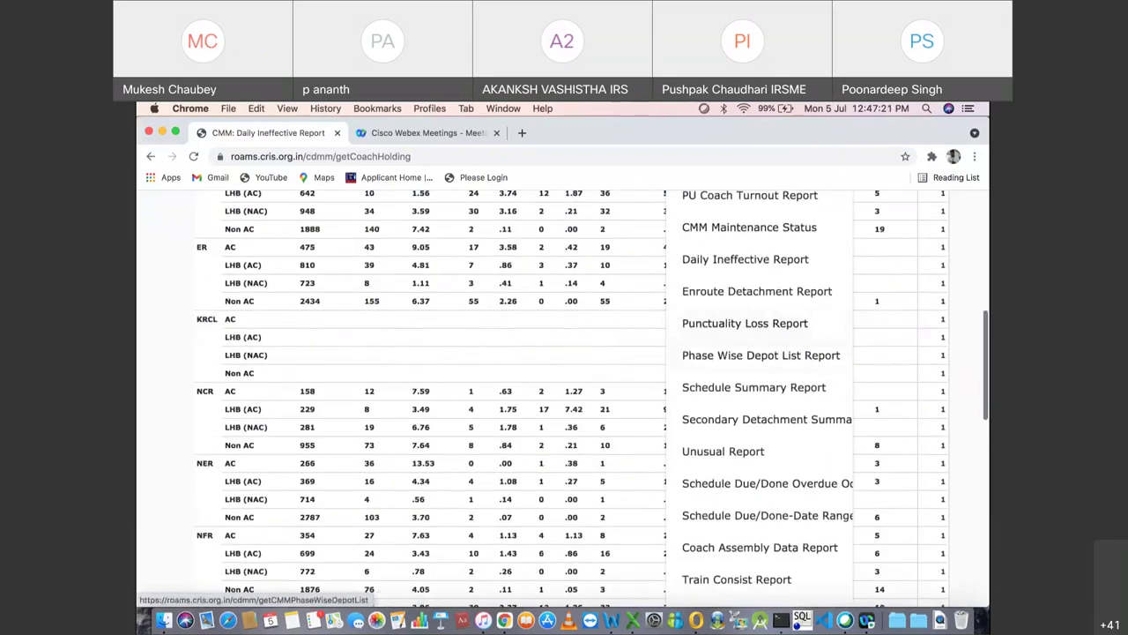
{"action": "left_click", "coordinate": [744, 413]}
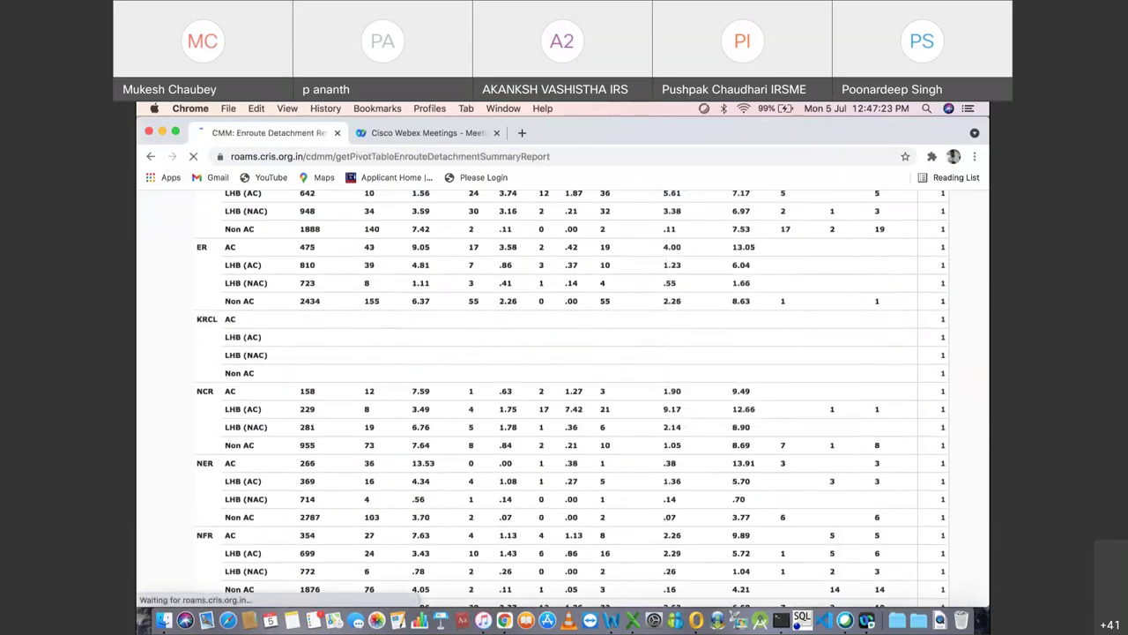
{"action": "left_click", "coordinate": [637, 348]}
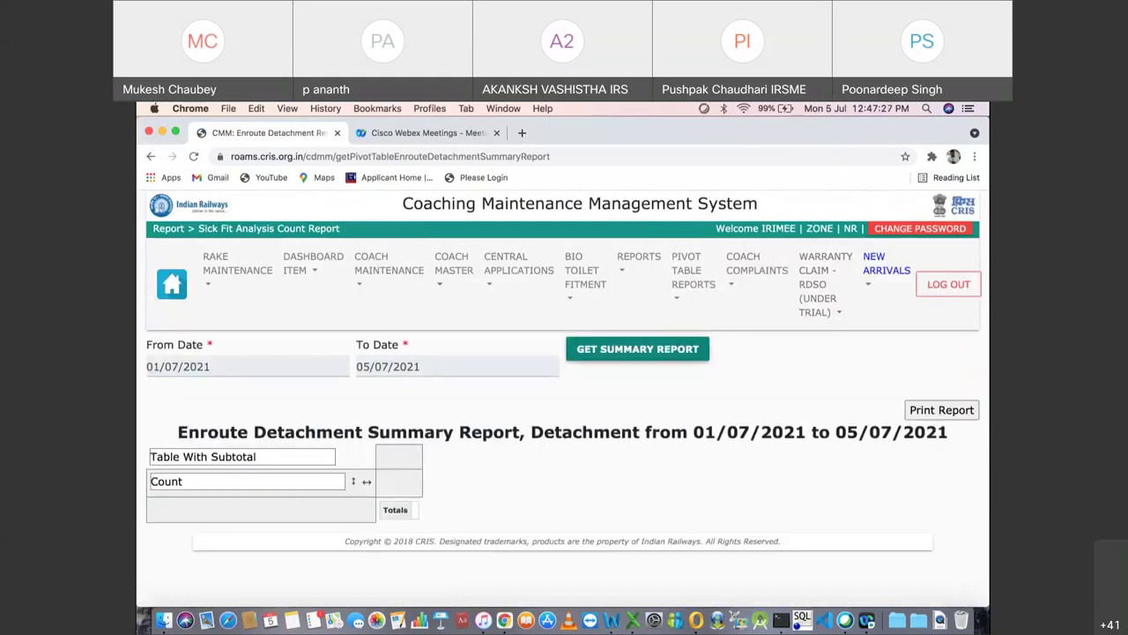
Step: Set the From Date to 01/04/2021 and regenerate the enroute detachment summary
{"action": "left_click", "coordinate": [248, 366]}
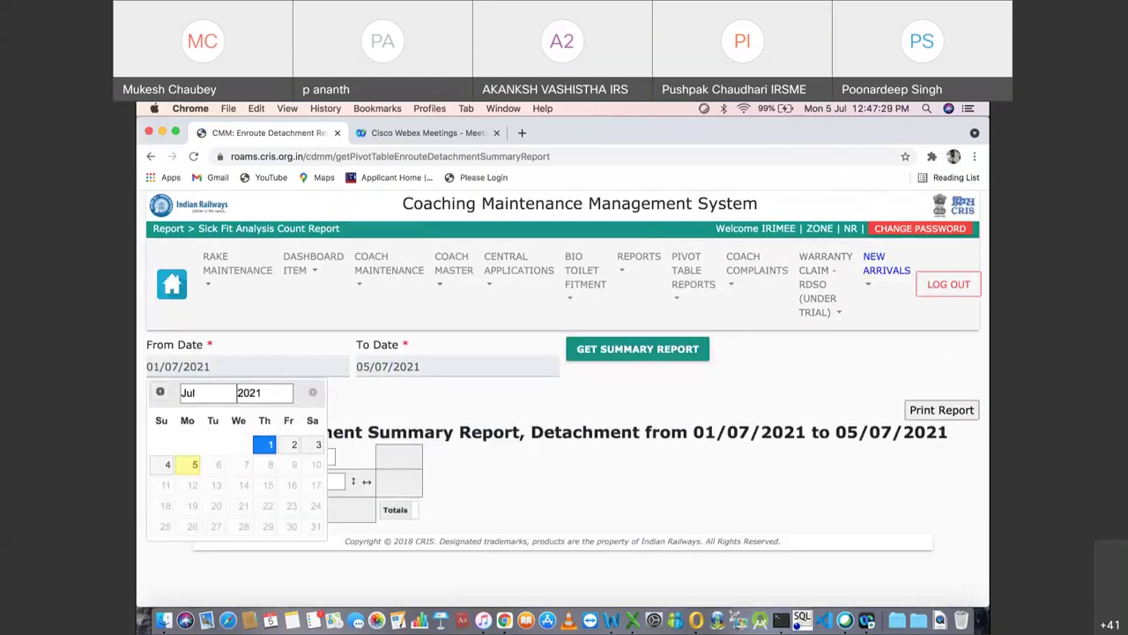
{"action": "left_click", "coordinate": [159, 392]}
{"action": "left_click", "coordinate": [159, 392]}
{"action": "left_click", "coordinate": [159, 392]}
{"action": "left_click", "coordinate": [269, 444]}
{"action": "left_click", "coordinate": [638, 348]}
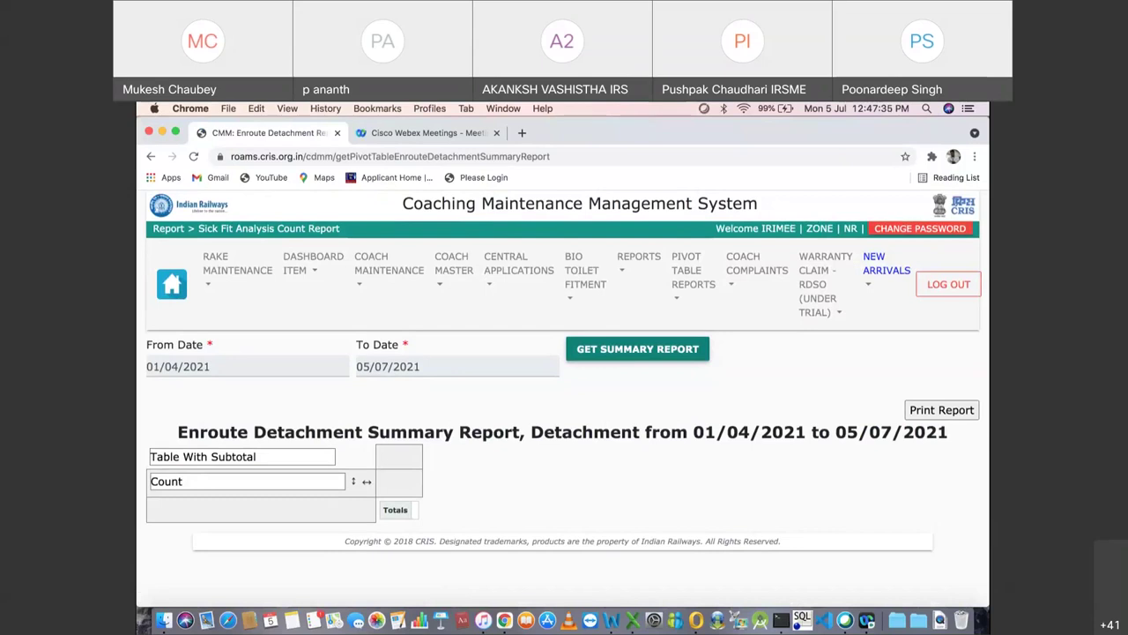
Step: Set the From Date to 01/01/2021 and regenerate the enroute detachment summary
{"action": "left_click", "coordinate": [247, 366]}
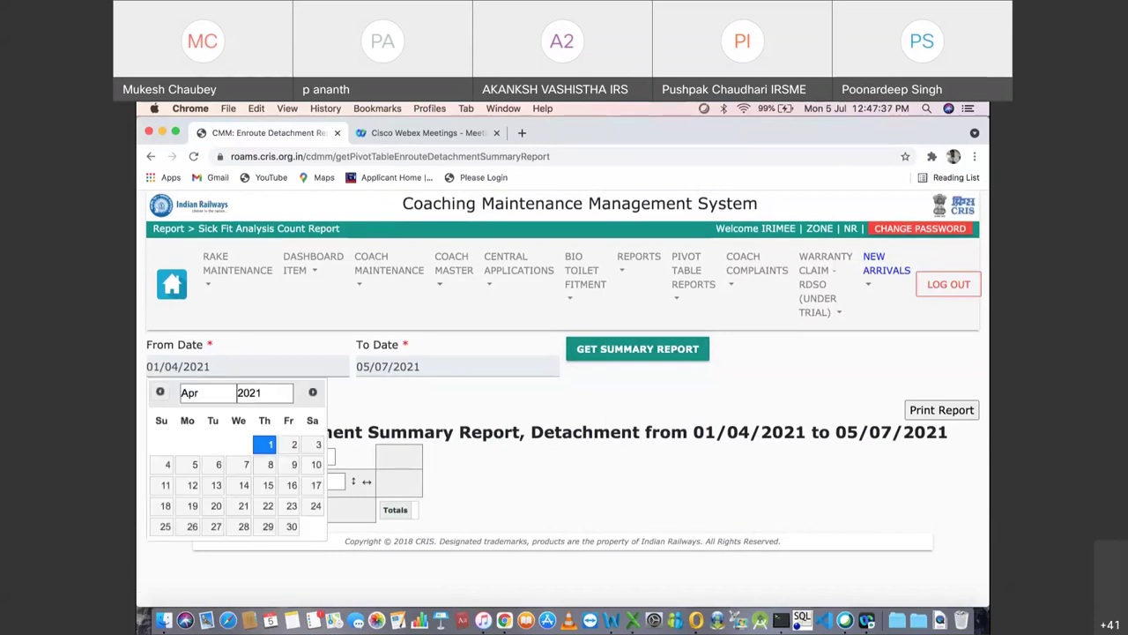
{"action": "left_click", "coordinate": [160, 391]}
{"action": "left_click", "coordinate": [160, 391]}
{"action": "left_click", "coordinate": [161, 392]}
{"action": "left_click", "coordinate": [294, 444]}
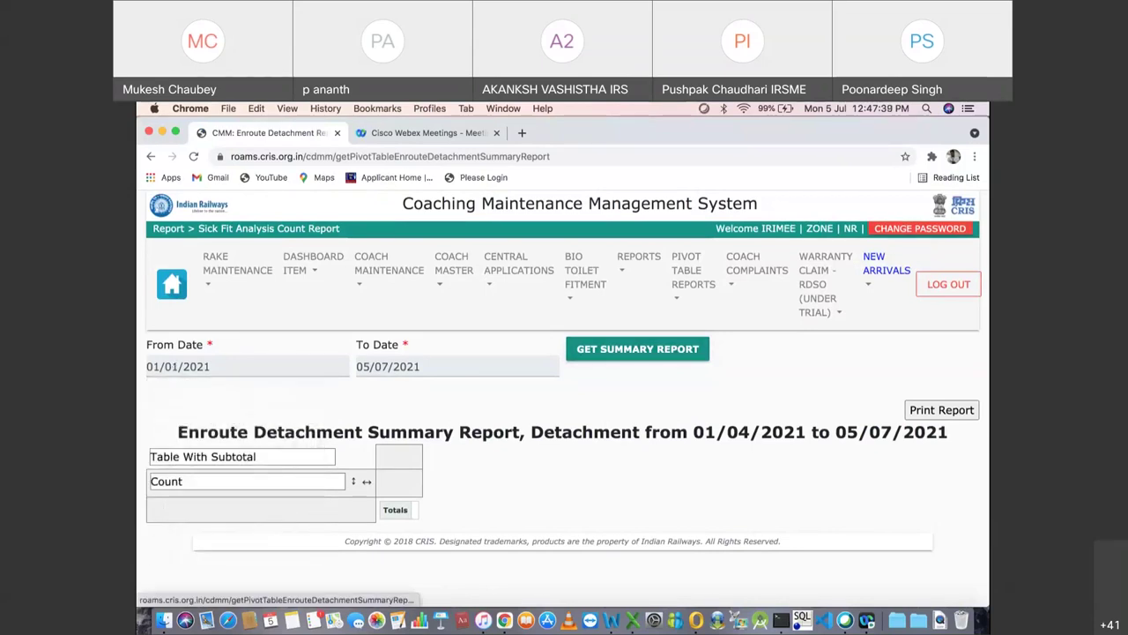
{"action": "left_click", "coordinate": [637, 349]}
{"action": "scroll", "coordinate": [564, 397], "scroll_direction": "down", "scroll_amount": 5}
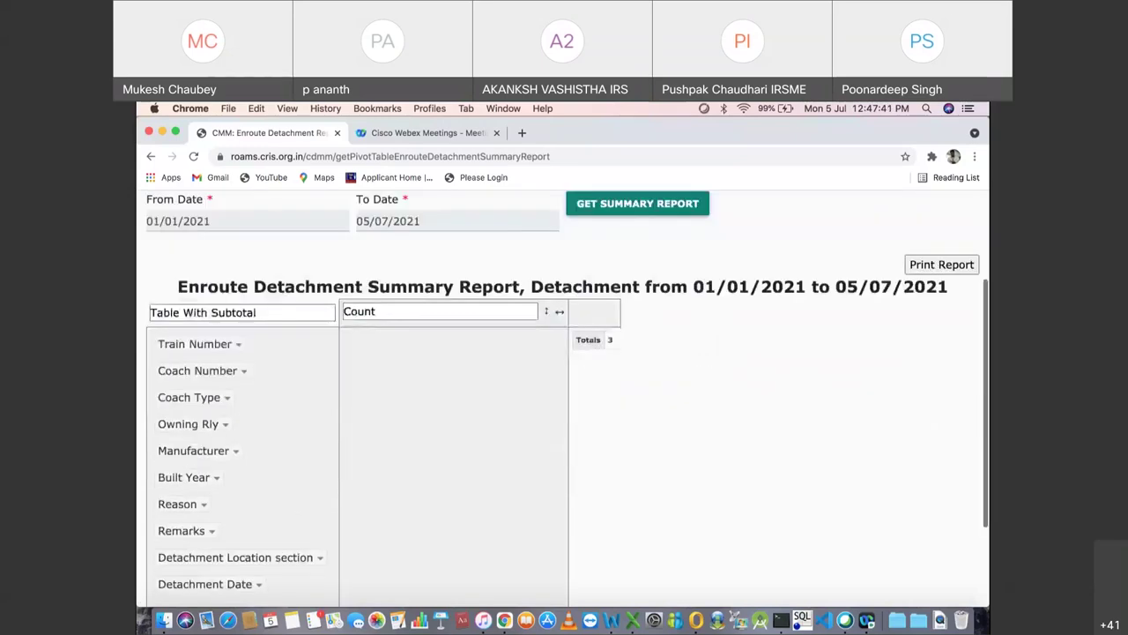
Step: View the detail report behind the enroute detachment total, dismissing the table warning, and return to the summary
{"action": "left_click", "coordinate": [609, 284]}
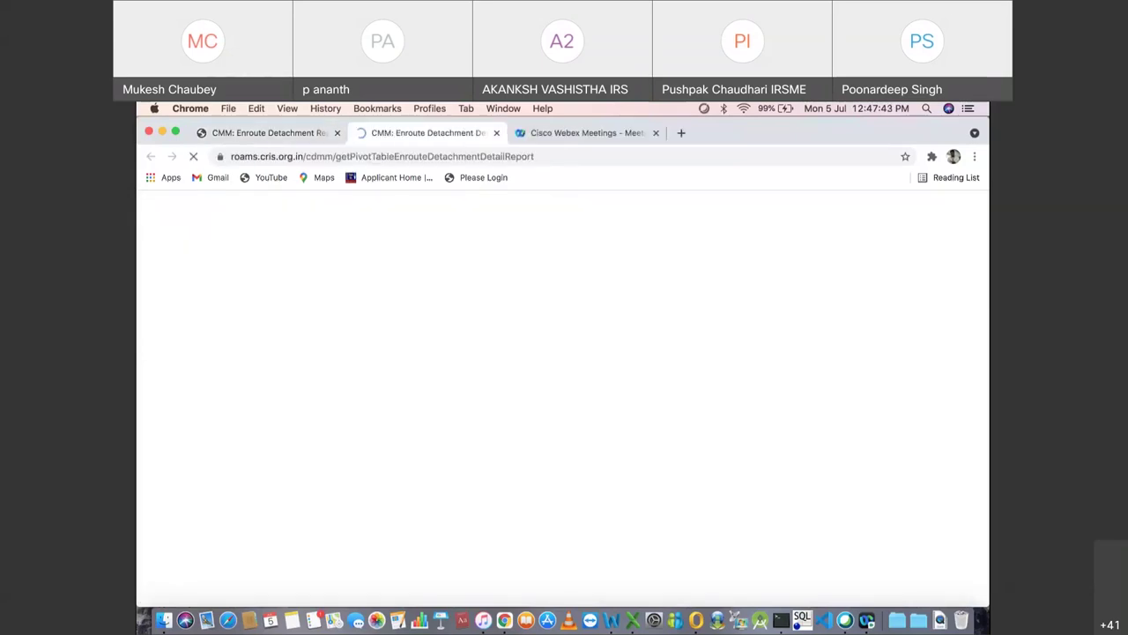
{"action": "key", "text": "Return"}
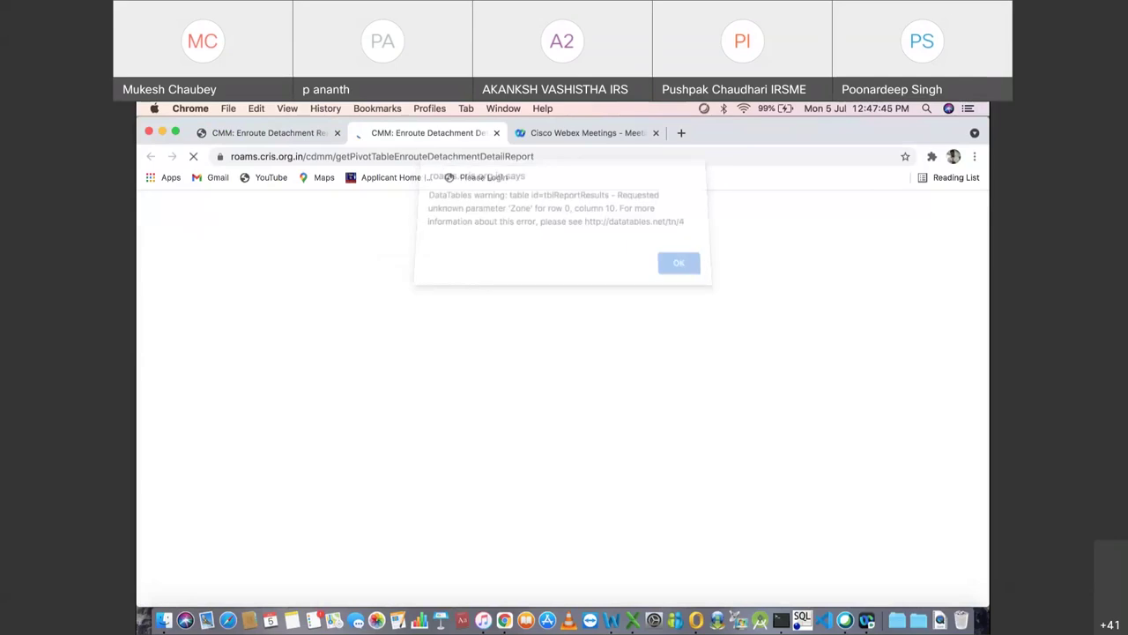
{"action": "key", "text": "Return"}
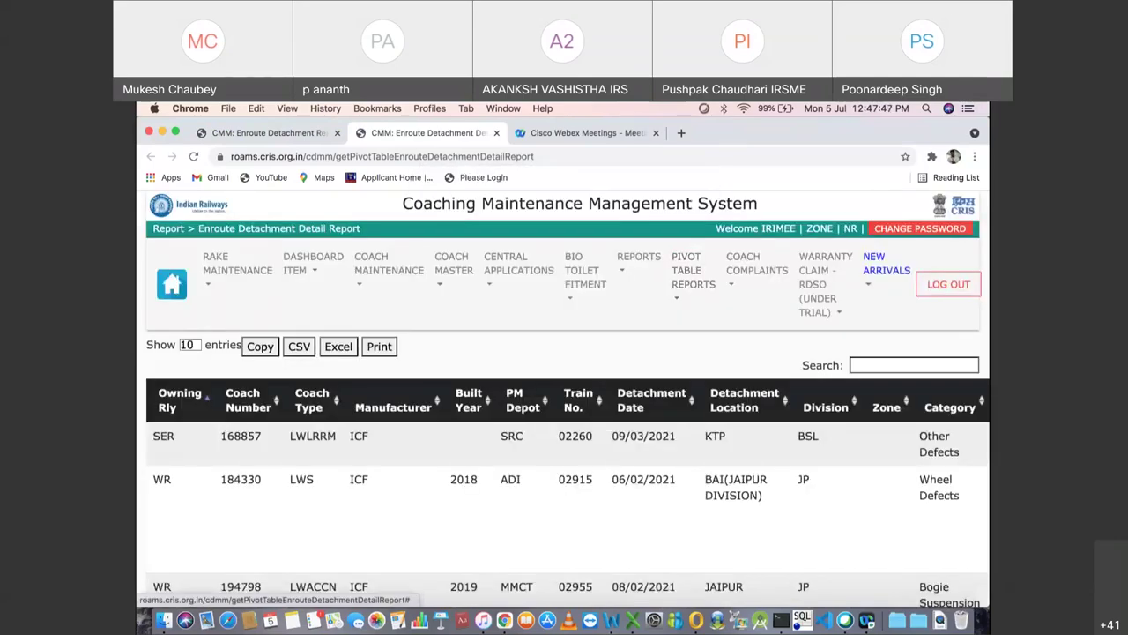
{"action": "key", "text": "super+w"}
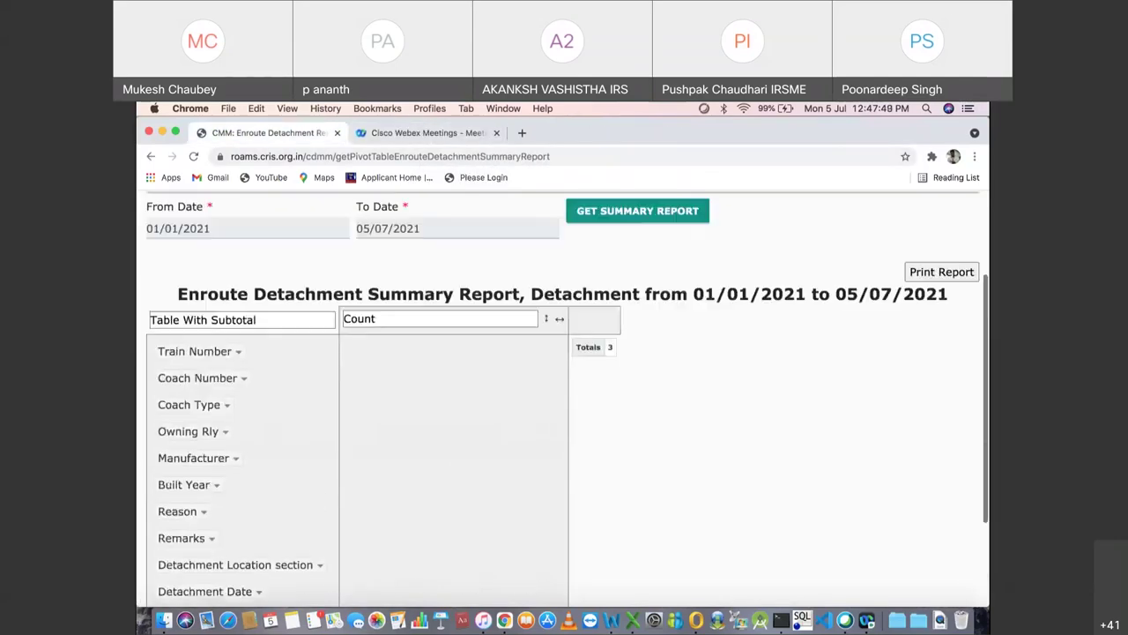
Step: Open the Punctuality Loss Report and generate its summary for 01/07/2021 to 05/07/2021
{"action": "mouse_move", "coordinate": [692, 270]}
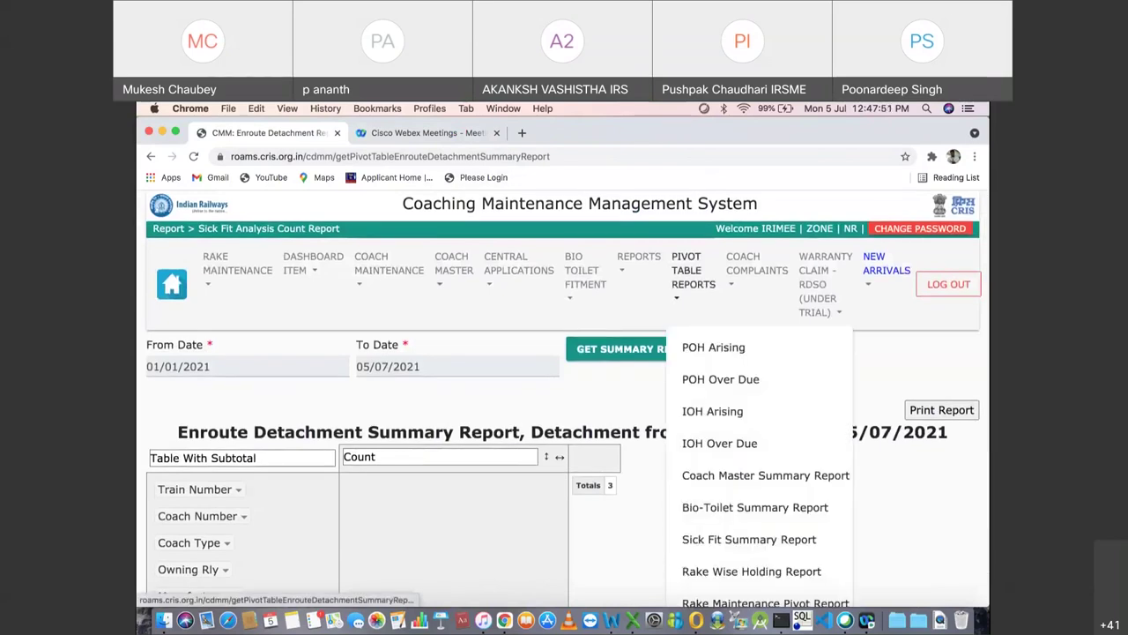
{"action": "scroll", "coordinate": [721, 199], "scroll_direction": "down", "scroll_amount": 3}
{"action": "scroll", "coordinate": [720, 265], "scroll_direction": "down", "scroll_amount": 5}
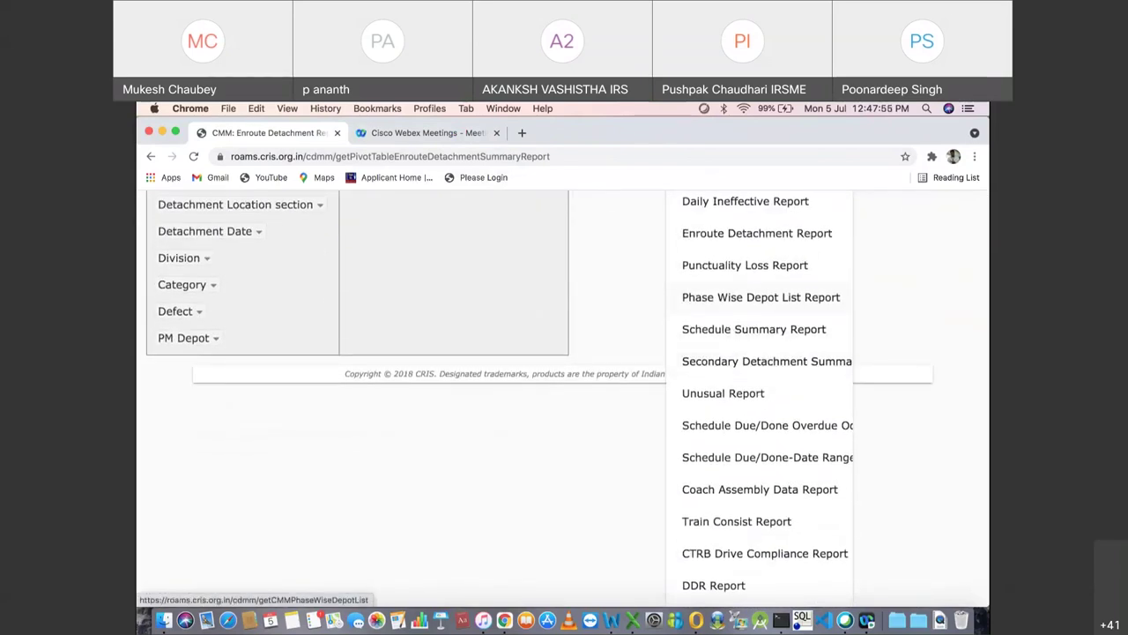
{"action": "left_click", "coordinate": [744, 265]}
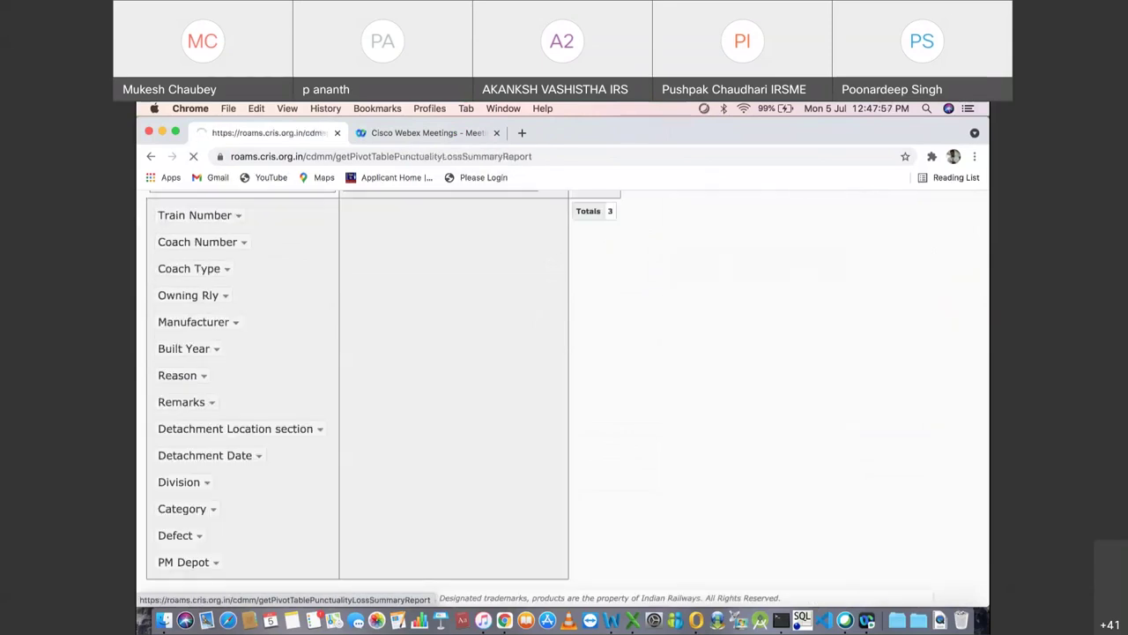
{"action": "left_click", "coordinate": [637, 348]}
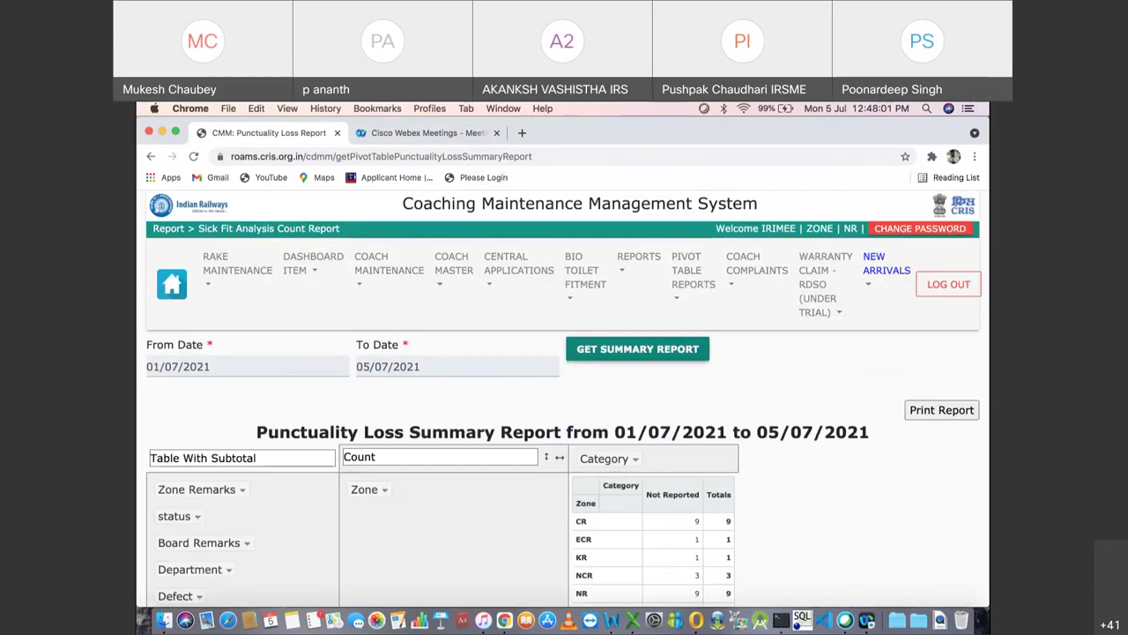
{"action": "scroll", "coordinate": [564, 397], "scroll_direction": "down", "scroll_amount": 5}
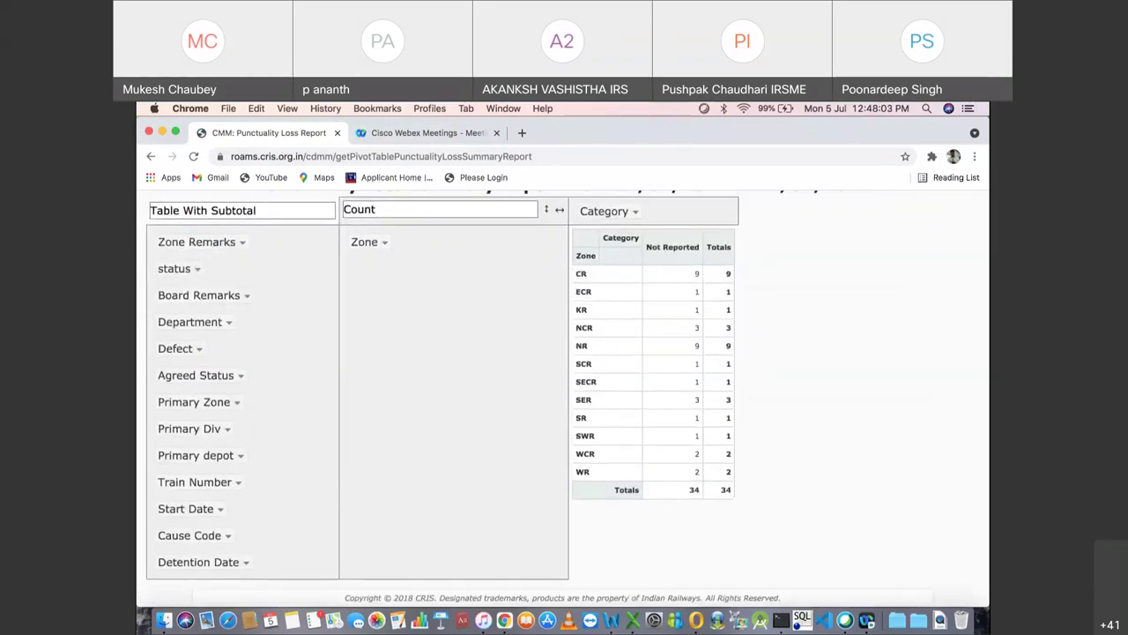
{"action": "scroll", "coordinate": [564, 397], "scroll_direction": "up", "scroll_amount": 3}
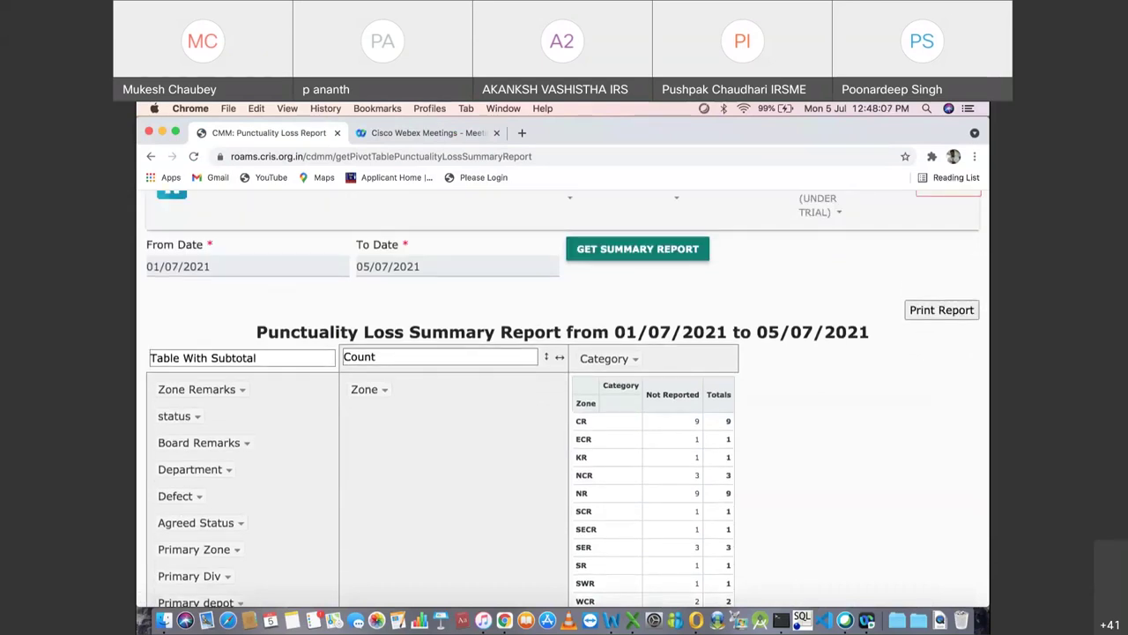
{"action": "scroll", "coordinate": [564, 396], "scroll_direction": "up", "scroll_amount": 2}
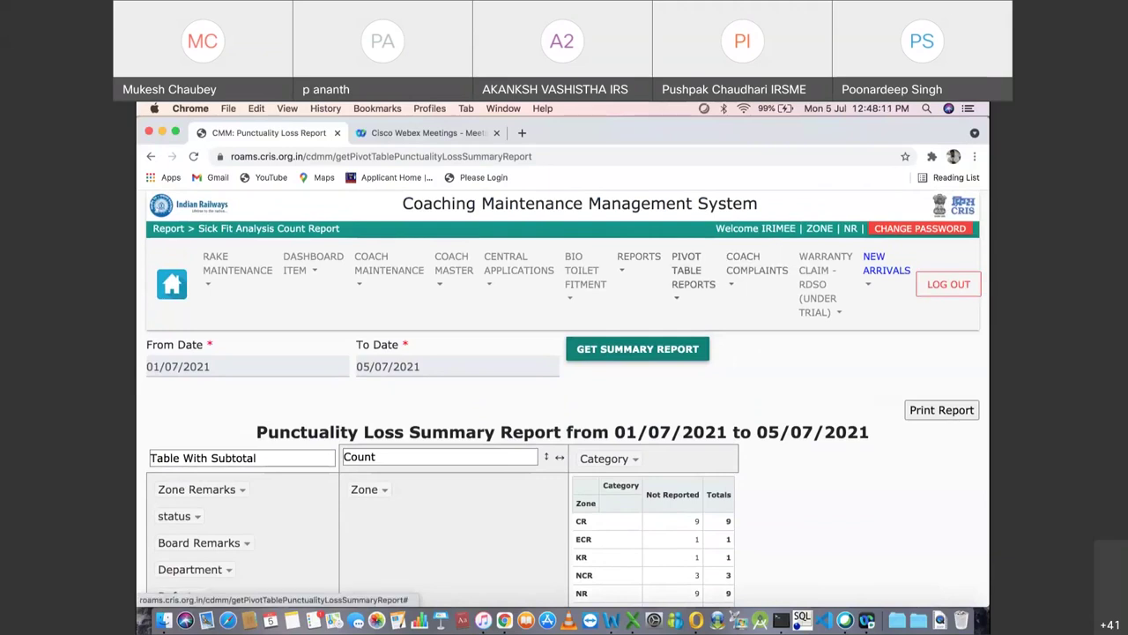
Step: Open the Phase Wise Depot List Report and collapse the CR zone in its table
{"action": "left_click", "coordinate": [693, 269]}
{"action": "scroll", "coordinate": [693, 397], "scroll_direction": "down", "scroll_amount": 7}
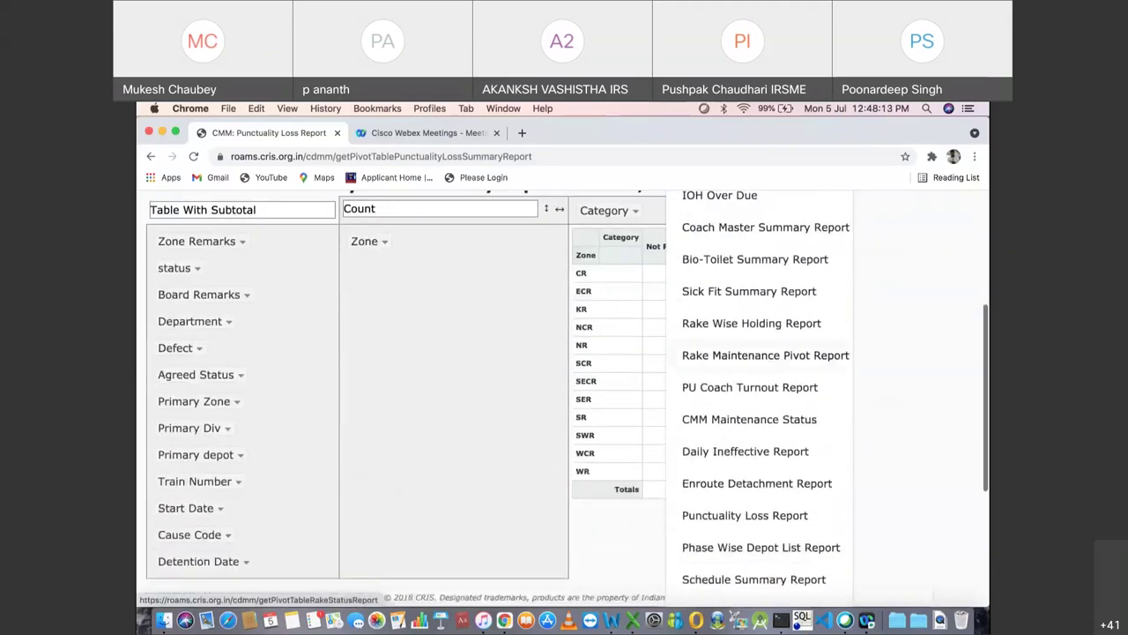
{"action": "scroll", "coordinate": [758, 357], "scroll_direction": "down", "scroll_amount": 2}
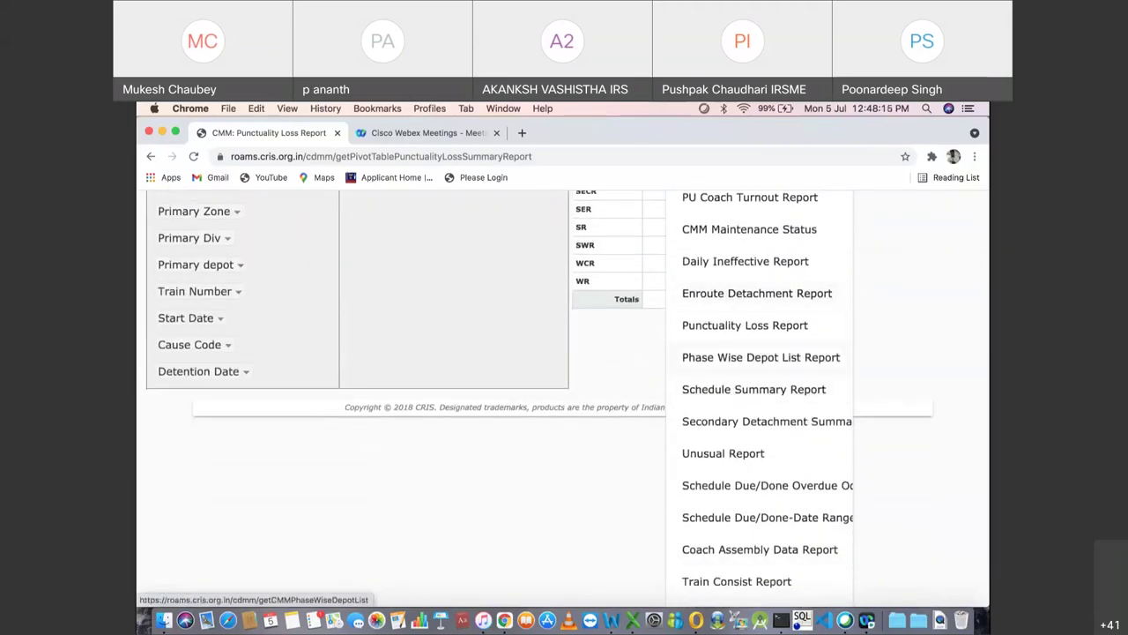
{"action": "left_click", "coordinate": [761, 357]}
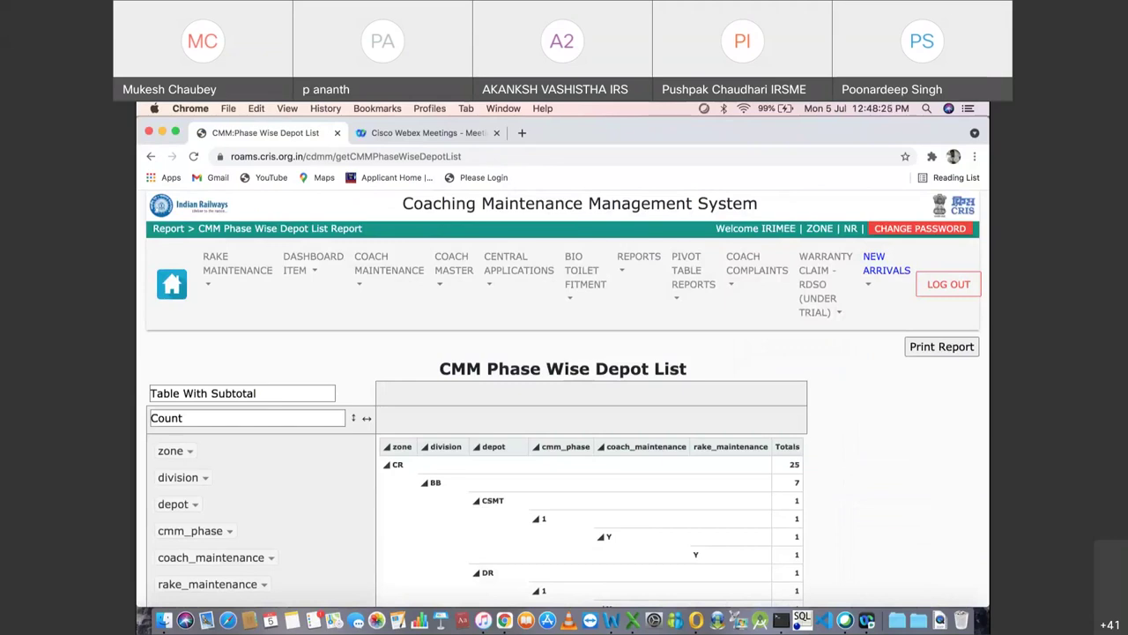
{"action": "scroll", "coordinate": [564, 396], "scroll_direction": "down", "scroll_amount": 5}
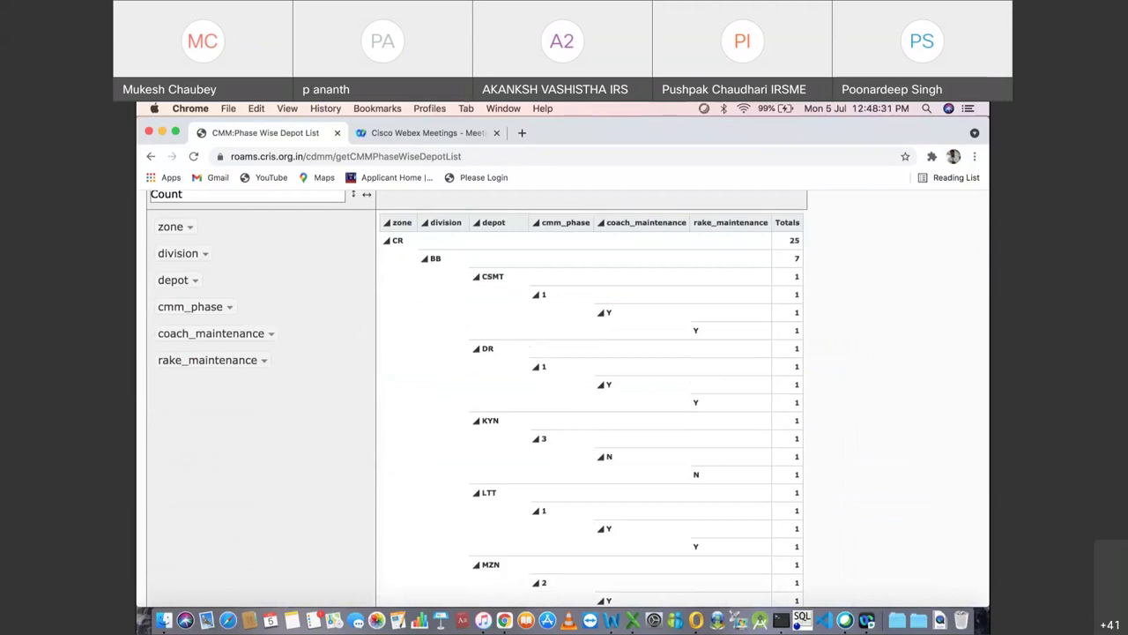
{"action": "scroll", "coordinate": [564, 396], "scroll_direction": "up", "scroll_amount": 2}
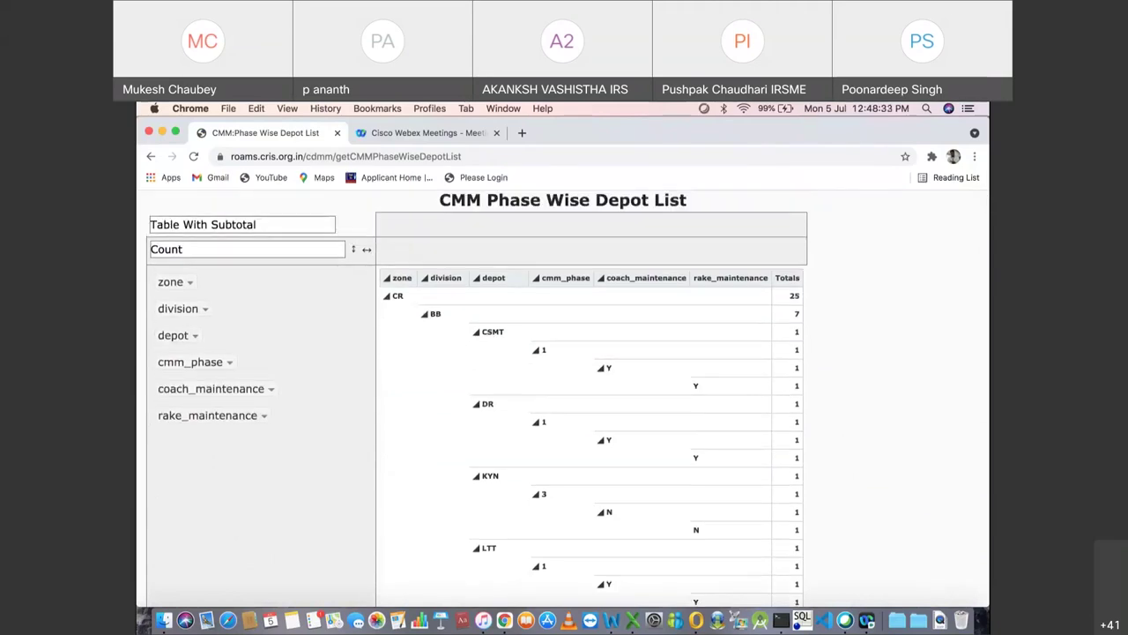
{"action": "scroll", "coordinate": [564, 397], "scroll_direction": "up", "scroll_amount": 1}
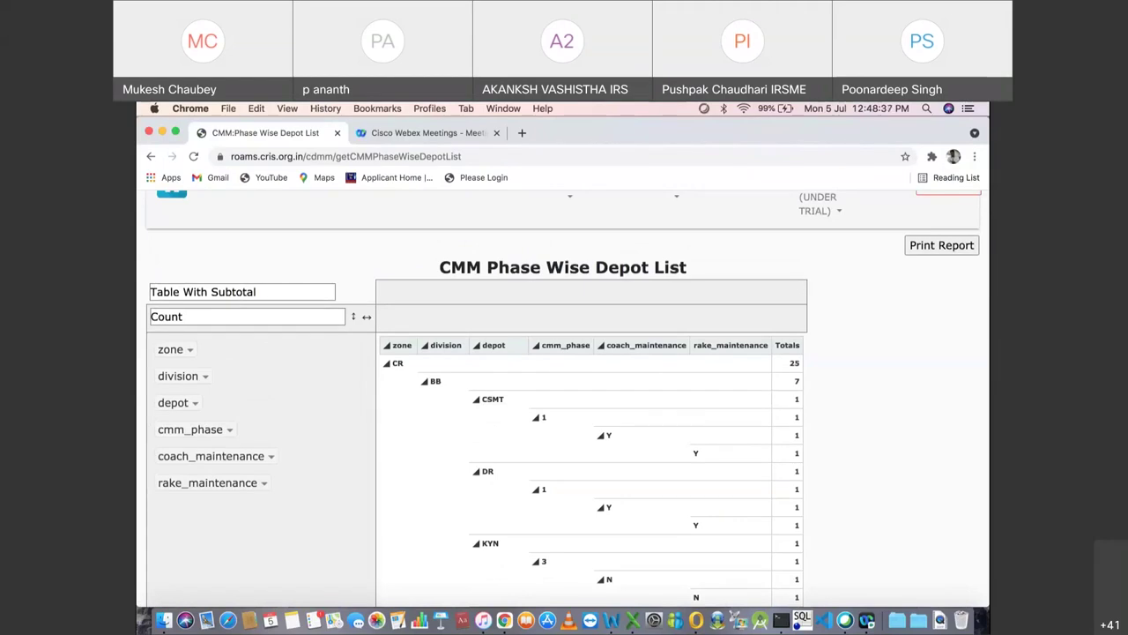
{"action": "left_click", "coordinate": [386, 363]}
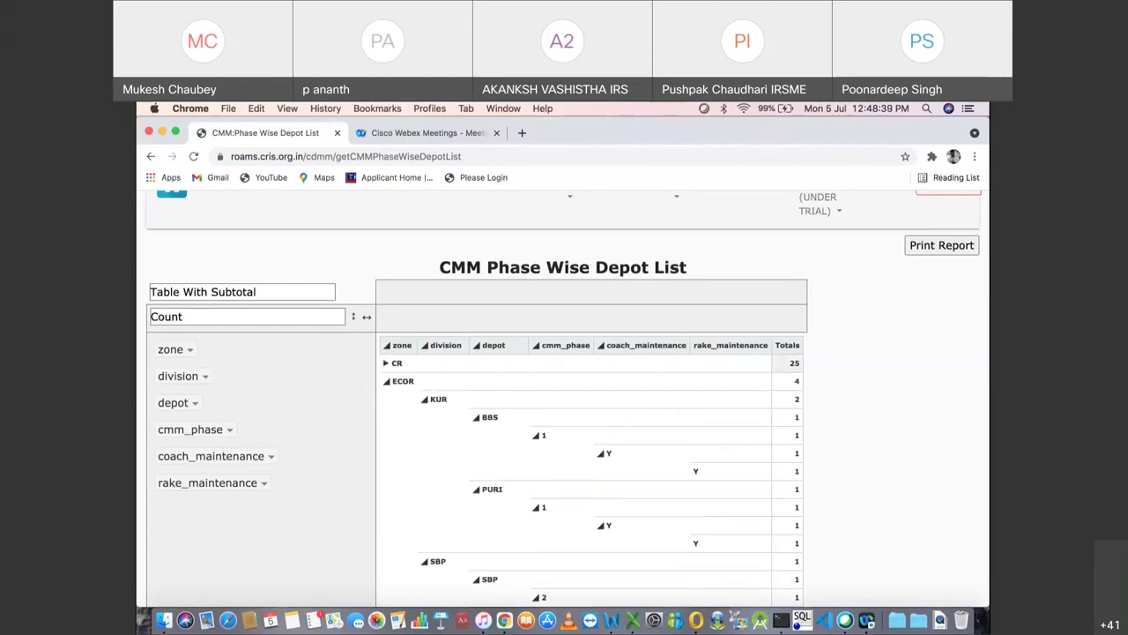
Step: Filter the depot list's cmm_phase field to show only phase 1
{"action": "mouse_move", "coordinate": [211, 455]}
{"action": "left_mouse_down"}
{"action": "mouse_move", "coordinate": [220, 434]}
{"action": "mouse_move", "coordinate": [210, 455]}
{"action": "left_mouse_up"}
{"action": "left_click", "coordinate": [229, 429]}
{"action": "left_click", "coordinate": [359, 498]}
{"action": "scroll", "coordinate": [564, 397], "scroll_direction": "down", "scroll_amount": 5}
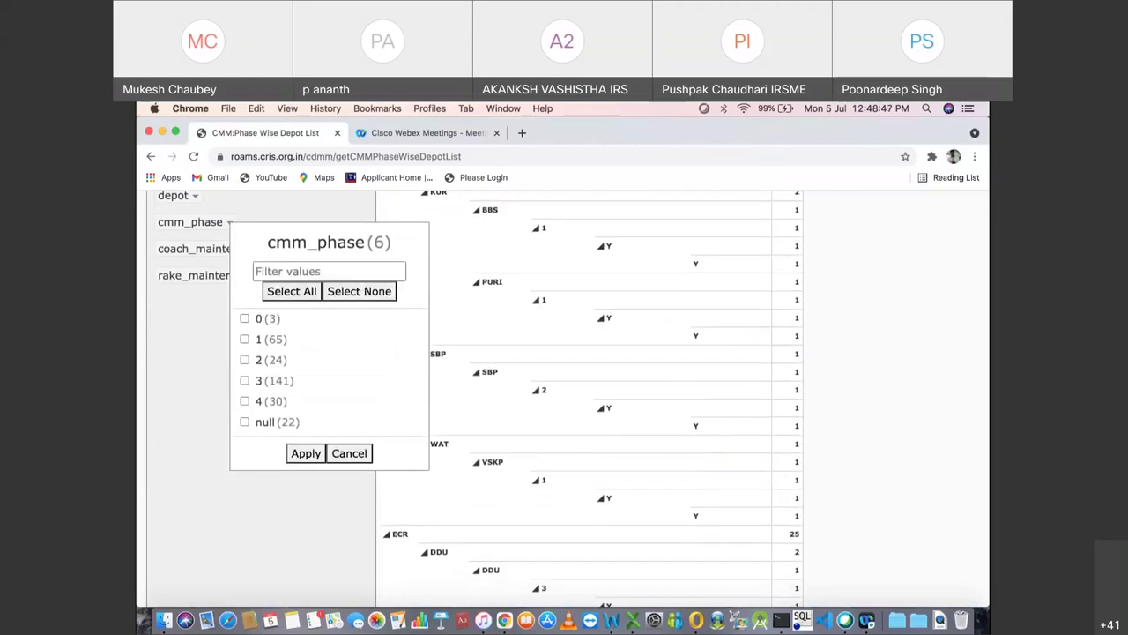
{"action": "left_click", "coordinate": [245, 339]}
{"action": "left_click", "coordinate": [306, 453]}
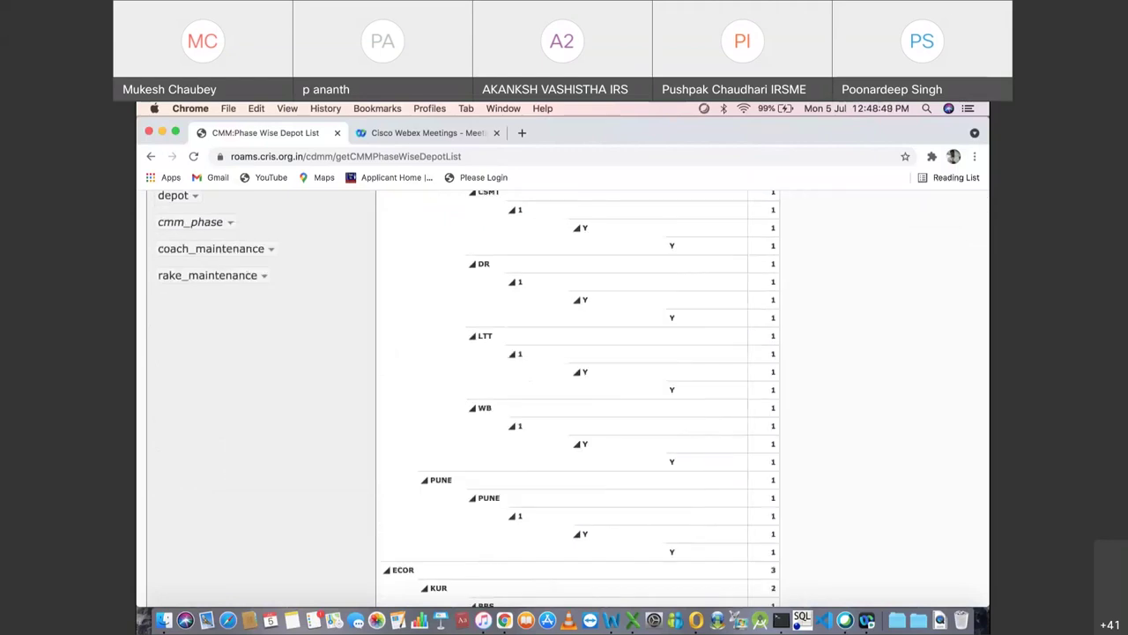
{"action": "scroll", "coordinate": [564, 397], "scroll_direction": "up", "scroll_amount": 7}
{"action": "scroll", "coordinate": [564, 397], "scroll_direction": "down", "scroll_amount": 3}
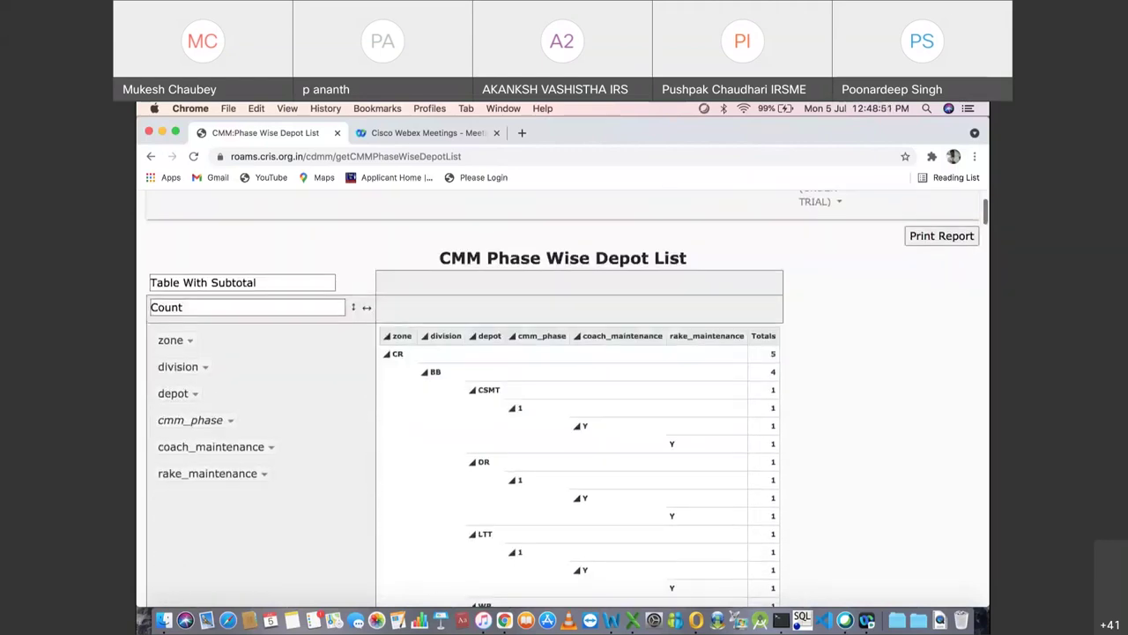
{"action": "scroll", "coordinate": [568, 400], "scroll_direction": "up", "scroll_amount": 2}
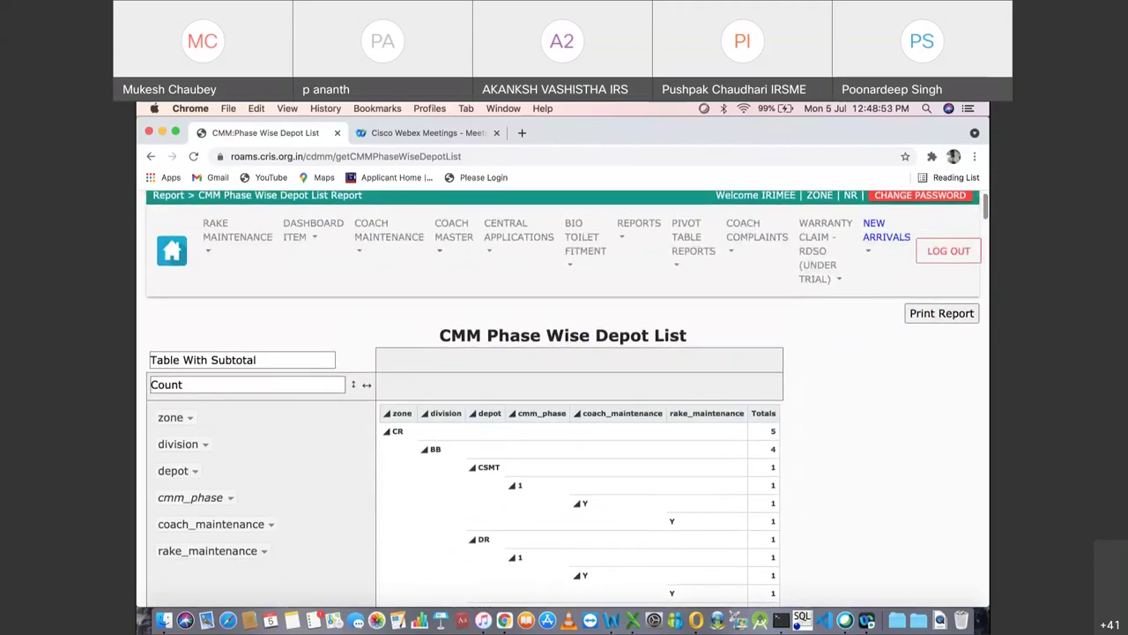
Step: Display the depot list as Table With Subtotal Bar Chart, and restore the Table With Subtotal display
{"action": "left_click", "coordinate": [242, 359]}
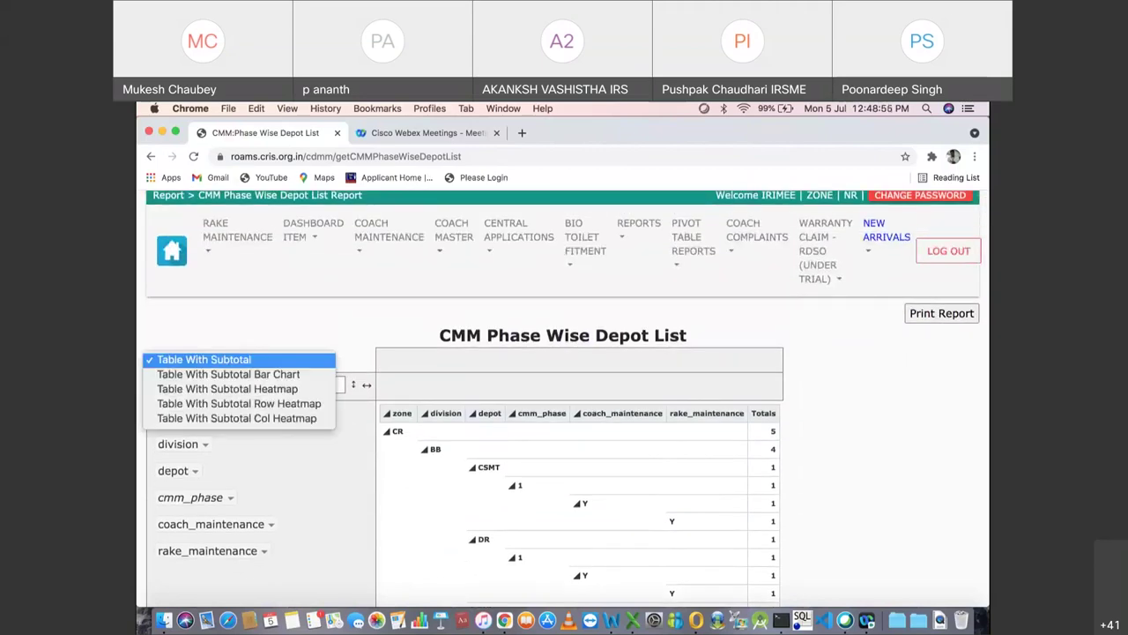
{"action": "key", "text": "Down"}
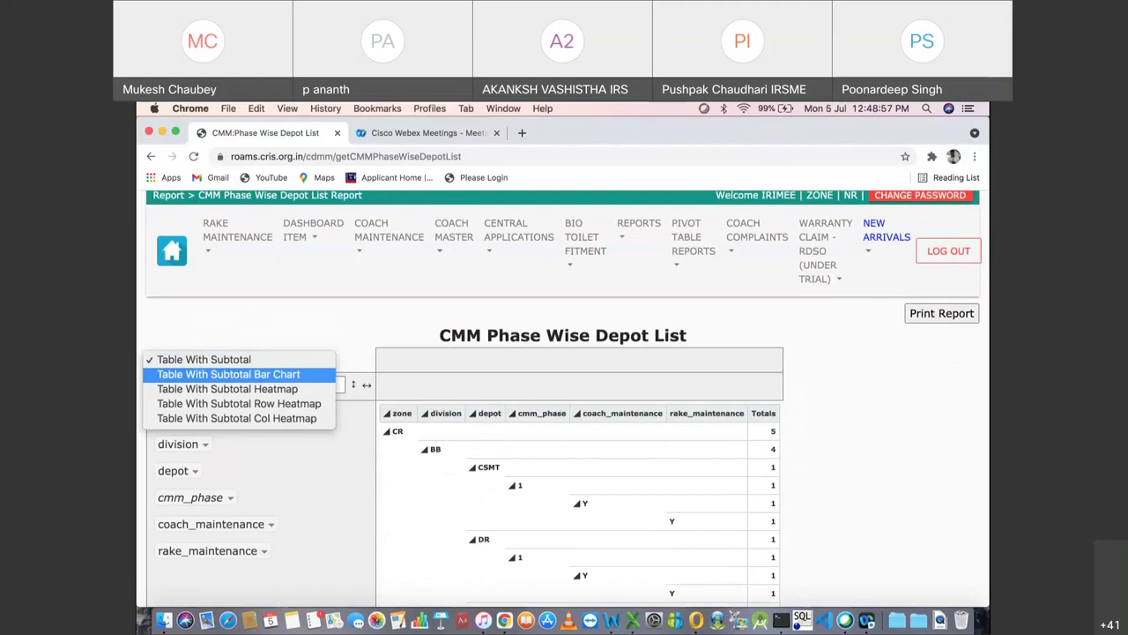
{"action": "key", "text": "Return"}
{"action": "key", "text": "space"}
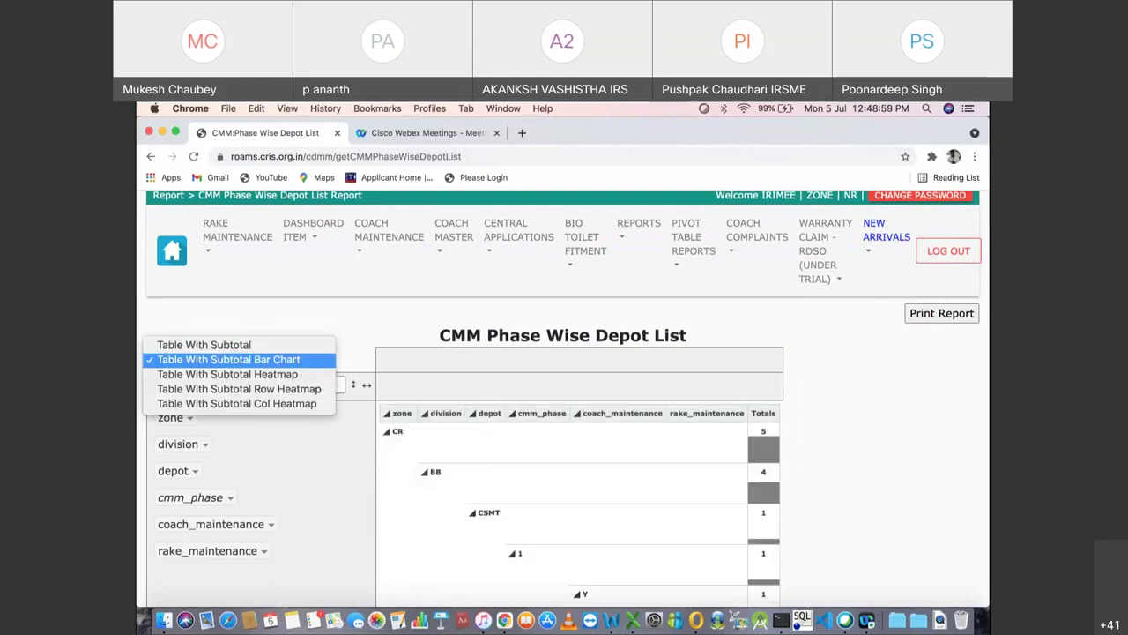
{"action": "key", "text": "Return"}
{"action": "key", "text": "space"}
{"action": "key", "text": "Return"}
Step: Look through the filtered phase 1 depots across the zones and divisions of the depot list
{"action": "scroll", "coordinate": [564, 396], "scroll_direction": "down", "scroll_amount": 5}
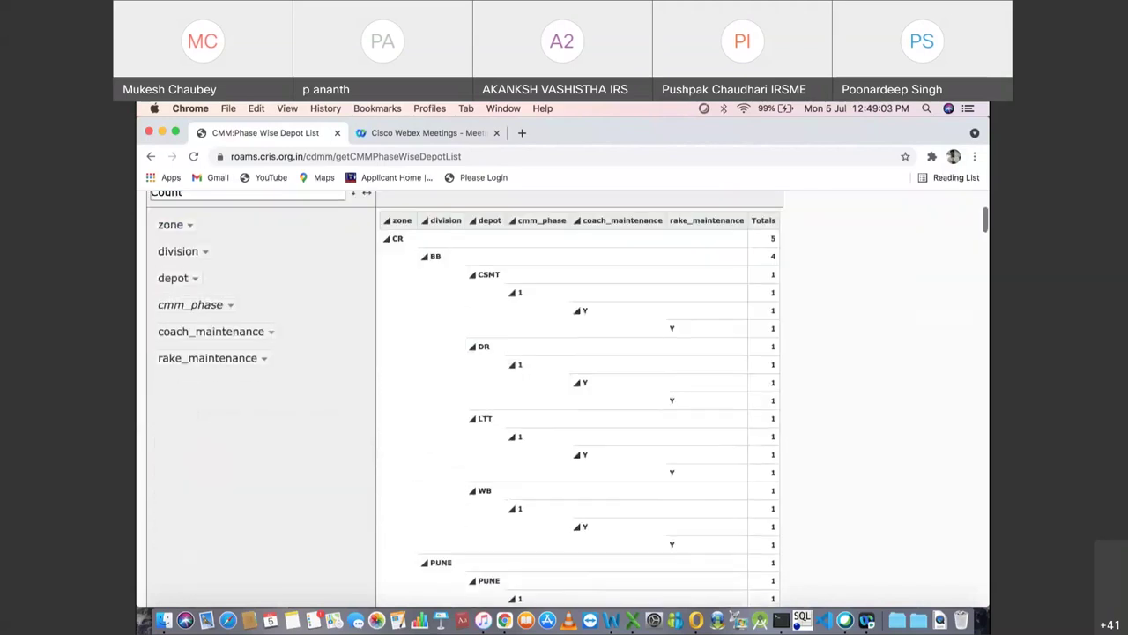
{"action": "scroll", "coordinate": [564, 397], "scroll_direction": "up", "scroll_amount": 2}
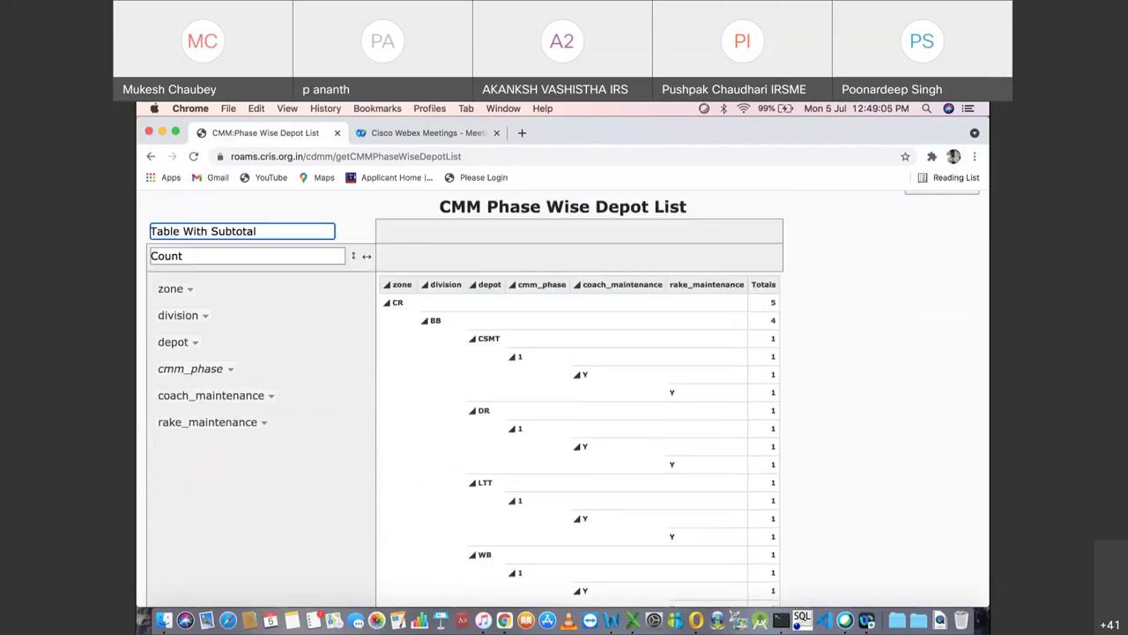
{"action": "scroll", "coordinate": [564, 397], "scroll_direction": "down", "scroll_amount": 15}
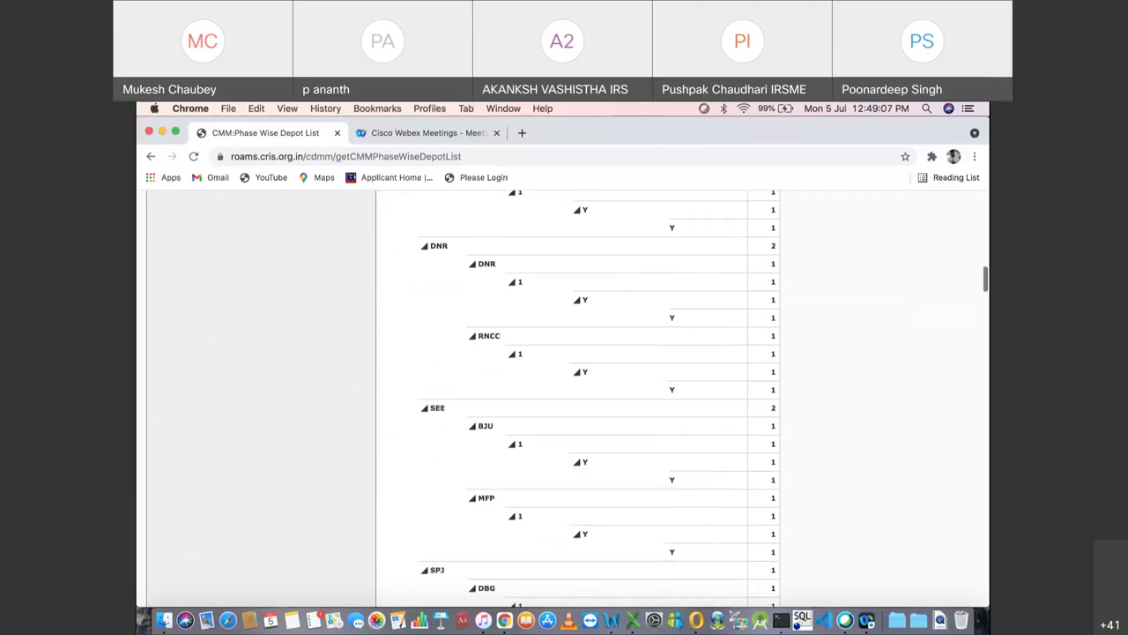
{"action": "scroll", "coordinate": [564, 396], "scroll_direction": "down", "scroll_amount": 15}
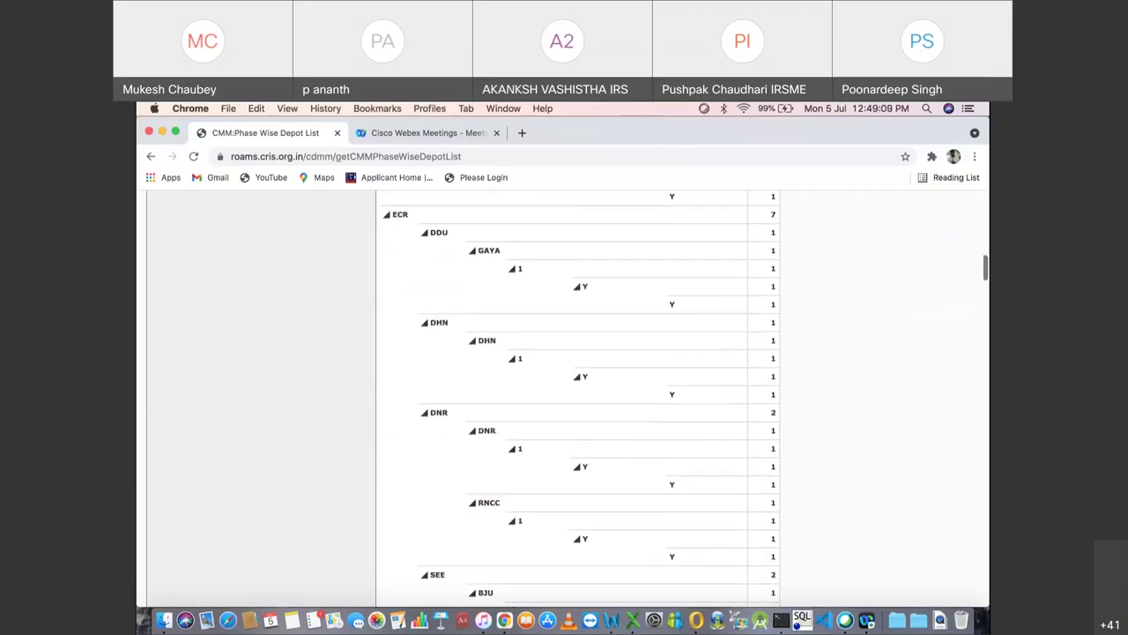
{"action": "scroll", "coordinate": [564, 396], "scroll_direction": "up", "scroll_amount": 20}
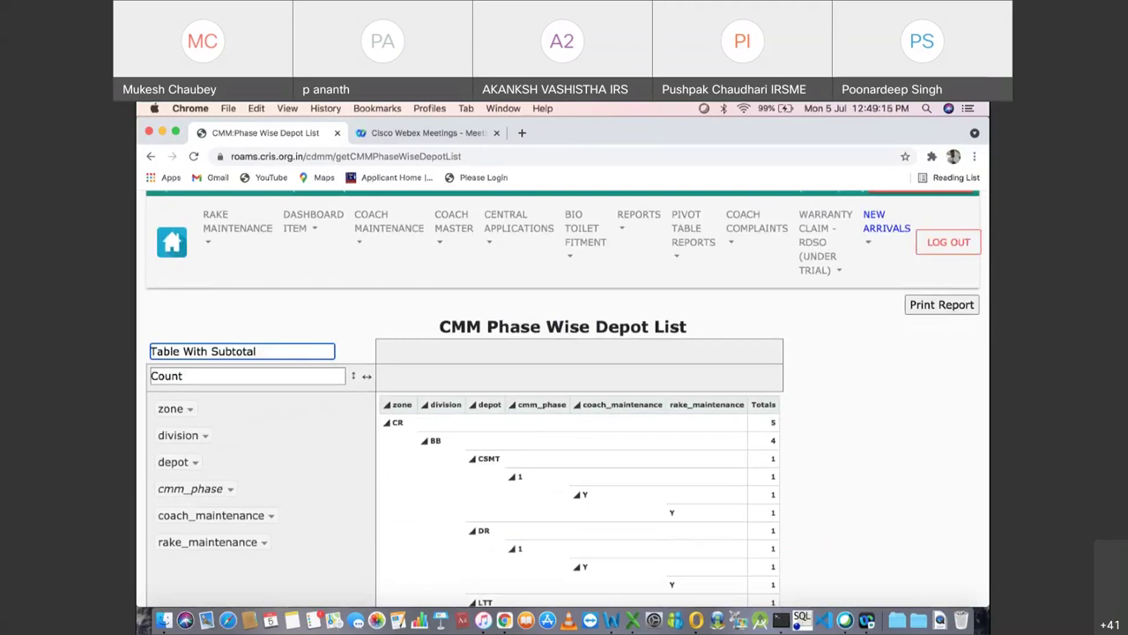
{"action": "scroll", "coordinate": [564, 396], "scroll_direction": "down", "scroll_amount": 3}
{"action": "scroll", "coordinate": [564, 396], "scroll_direction": "up", "scroll_amount": 5}
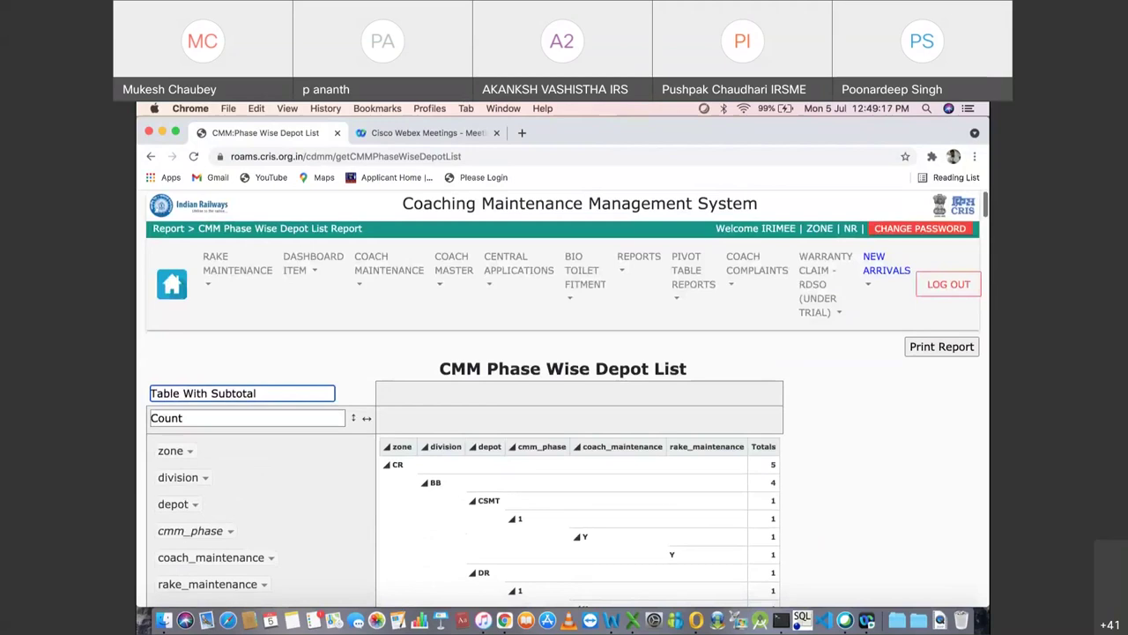
Step: Open the Schedule Summary Report and generate its summary for 01/07/2021 to 05/07/2021
{"action": "mouse_move", "coordinate": [694, 270]}
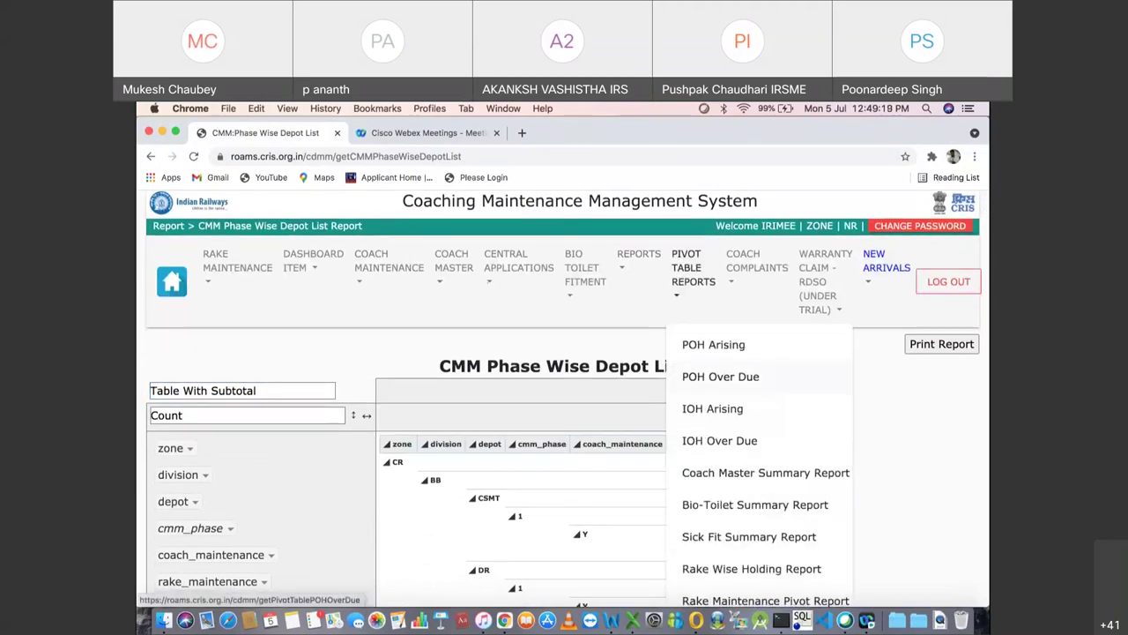
{"action": "scroll", "coordinate": [758, 396], "scroll_direction": "down", "scroll_amount": 3}
{"action": "scroll", "coordinate": [758, 372], "scroll_direction": "down", "scroll_amount": 3}
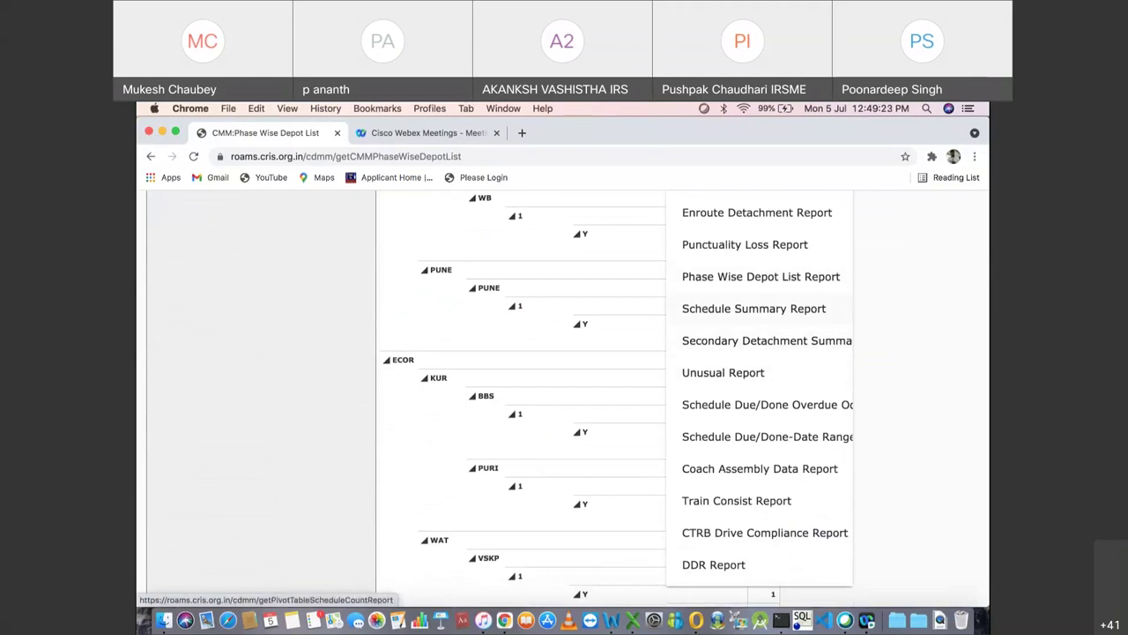
{"action": "left_click", "coordinate": [754, 308]}
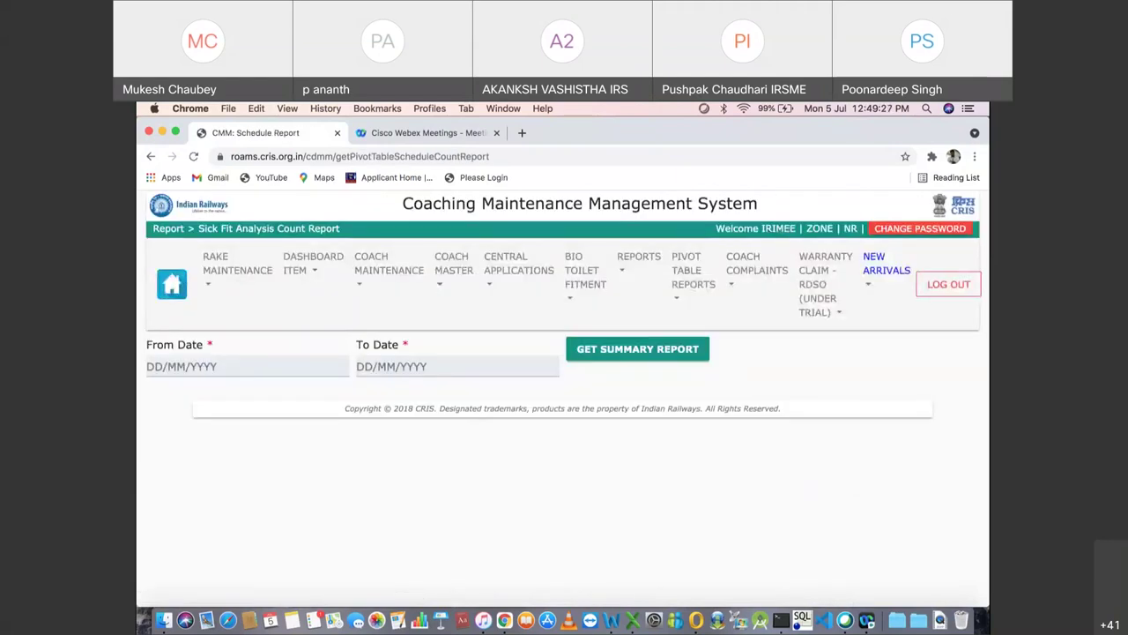
{"action": "left_click", "coordinate": [246, 366]}
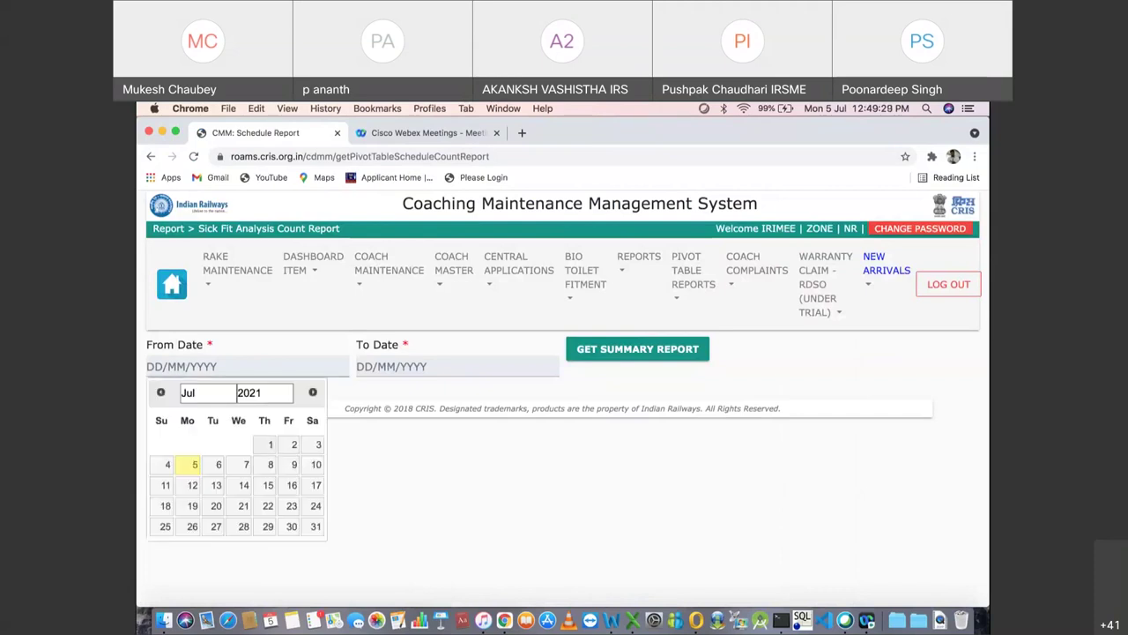
{"action": "left_click", "coordinate": [271, 444]}
{"action": "left_click", "coordinate": [406, 366]}
{"action": "left_click", "coordinate": [405, 464]}
{"action": "left_click", "coordinate": [637, 348]}
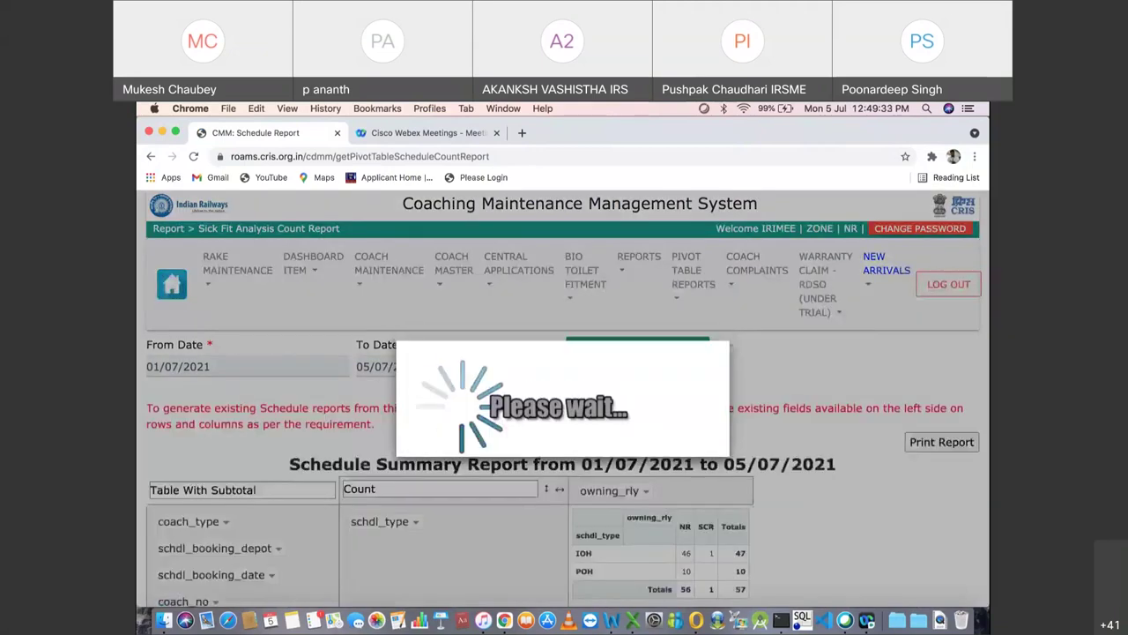
Step: View the schedule detail report behind the SCR count, dismissing the table warning, and examine its further columns
{"action": "scroll", "coordinate": [562, 397], "scroll_direction": "down", "scroll_amount": 2}
{"action": "scroll", "coordinate": [562, 397], "scroll_direction": "down", "scroll_amount": 2}
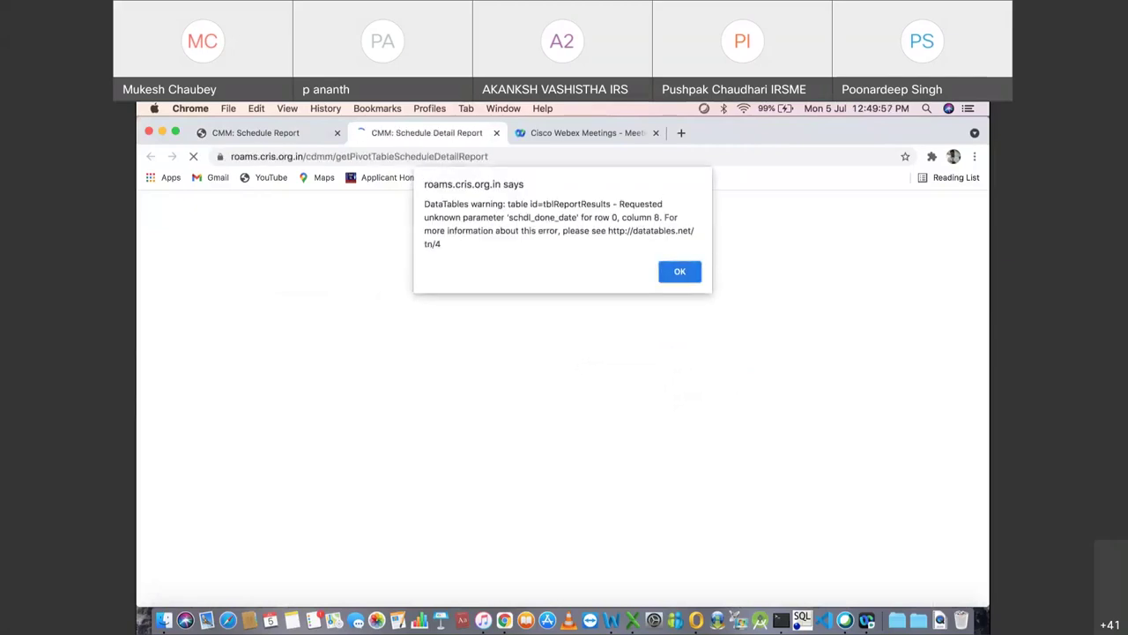
{"action": "key", "text": "Return"}
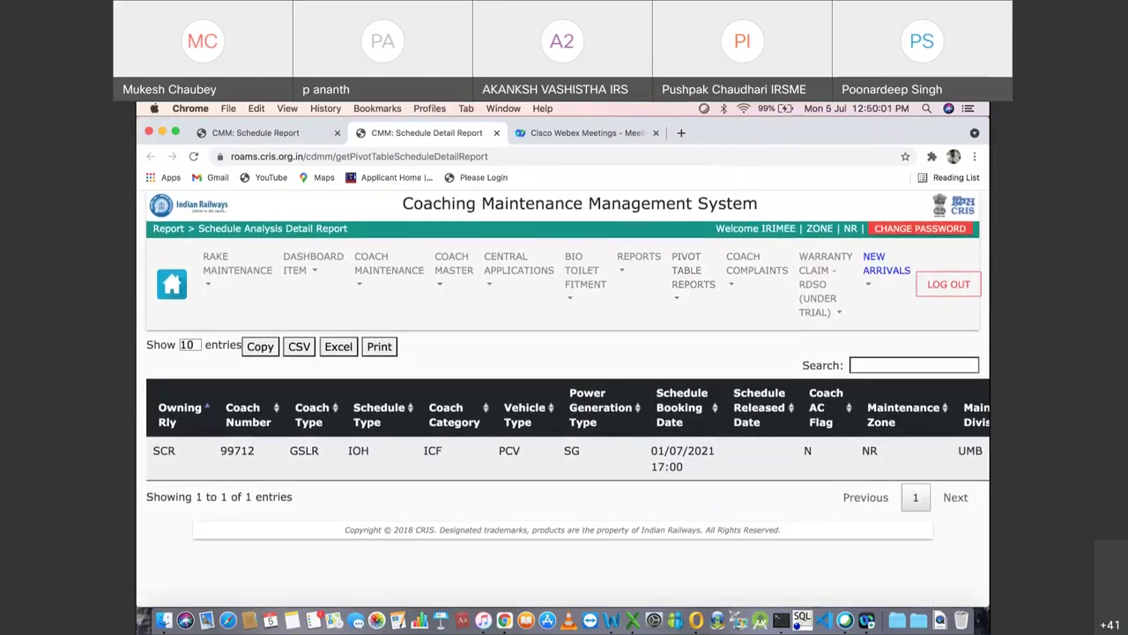
{"action": "scroll", "coordinate": [562, 391], "scroll_direction": "right", "scroll_amount": 5}
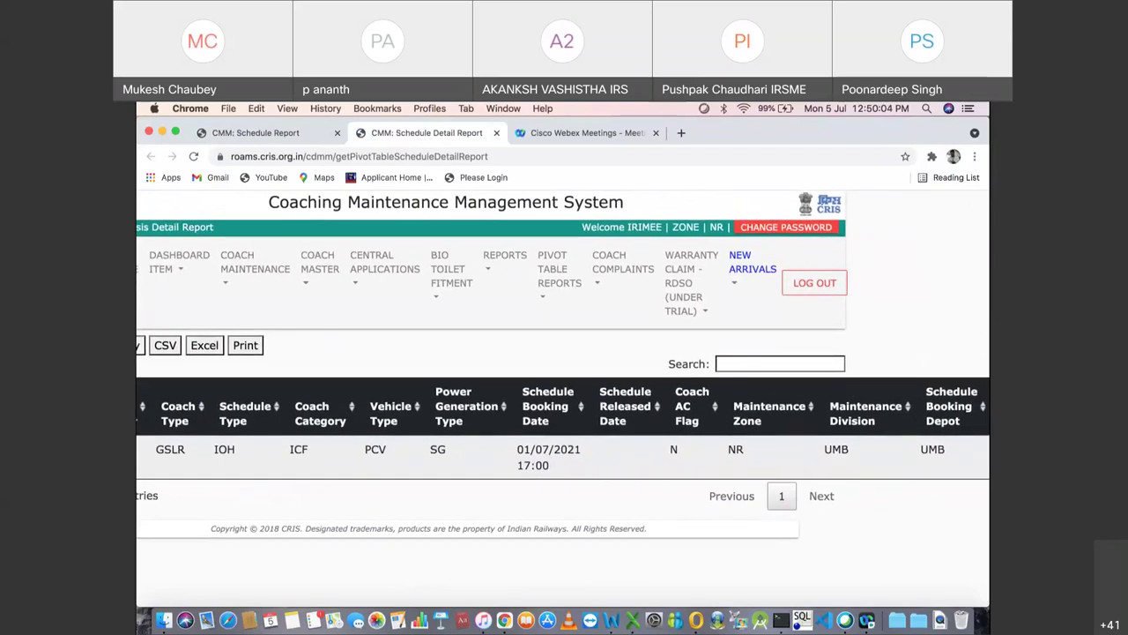
Step: View the first columns of the schedule detail report and close it to return to the schedule summary
{"action": "scroll", "coordinate": [563, 391], "scroll_direction": "up", "scroll_amount": 1}
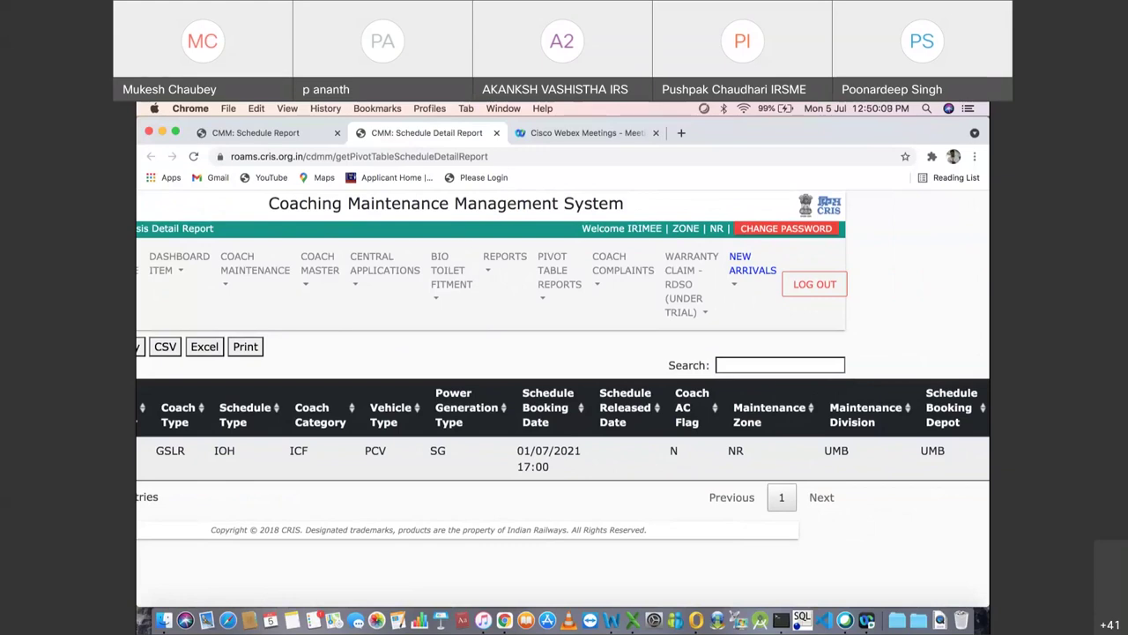
{"action": "scroll", "coordinate": [562, 390], "scroll_direction": "left", "scroll_amount": 5}
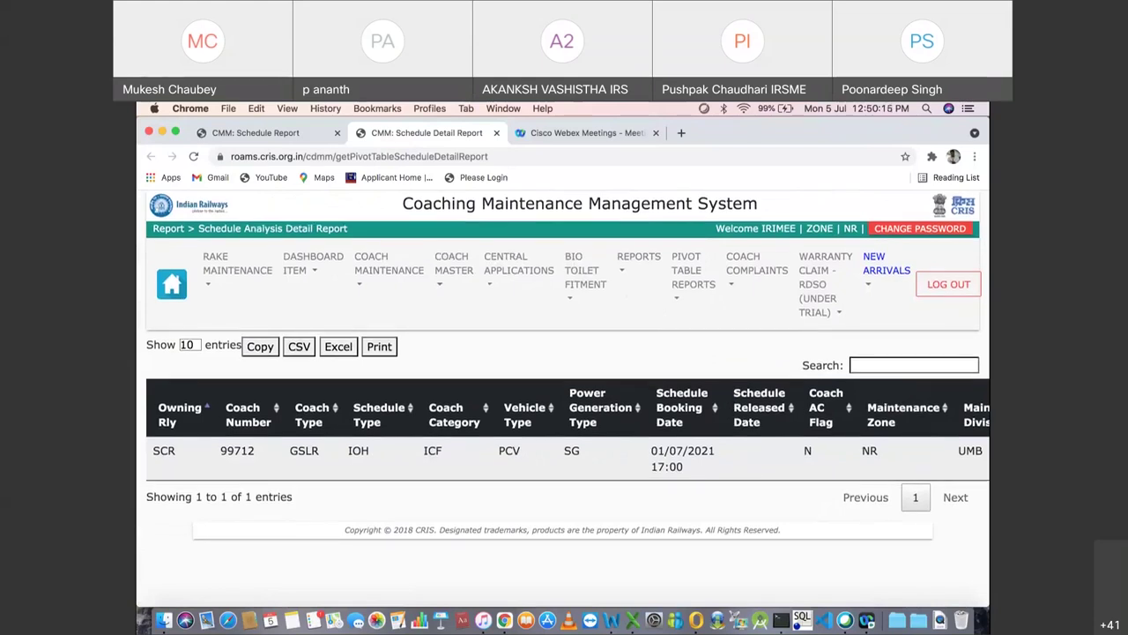
{"action": "left_click", "coordinate": [496, 132]}
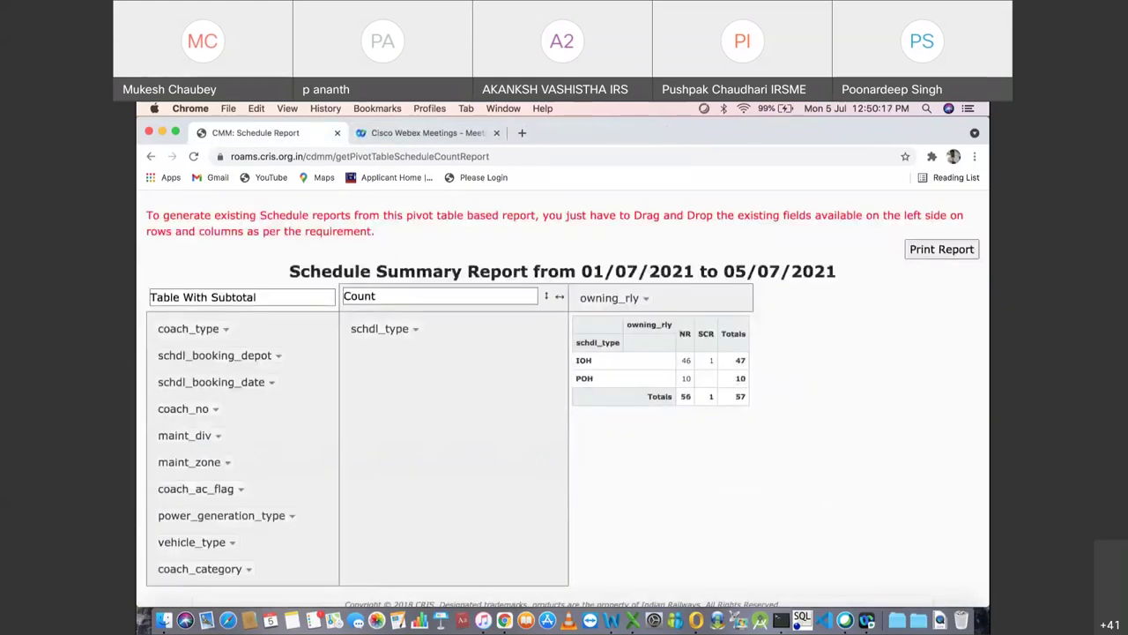
Step: Open the Secondary Detachment Summary Report from the pivot table reports
{"action": "scroll", "coordinate": [562, 396], "scroll_direction": "up", "scroll_amount": 3}
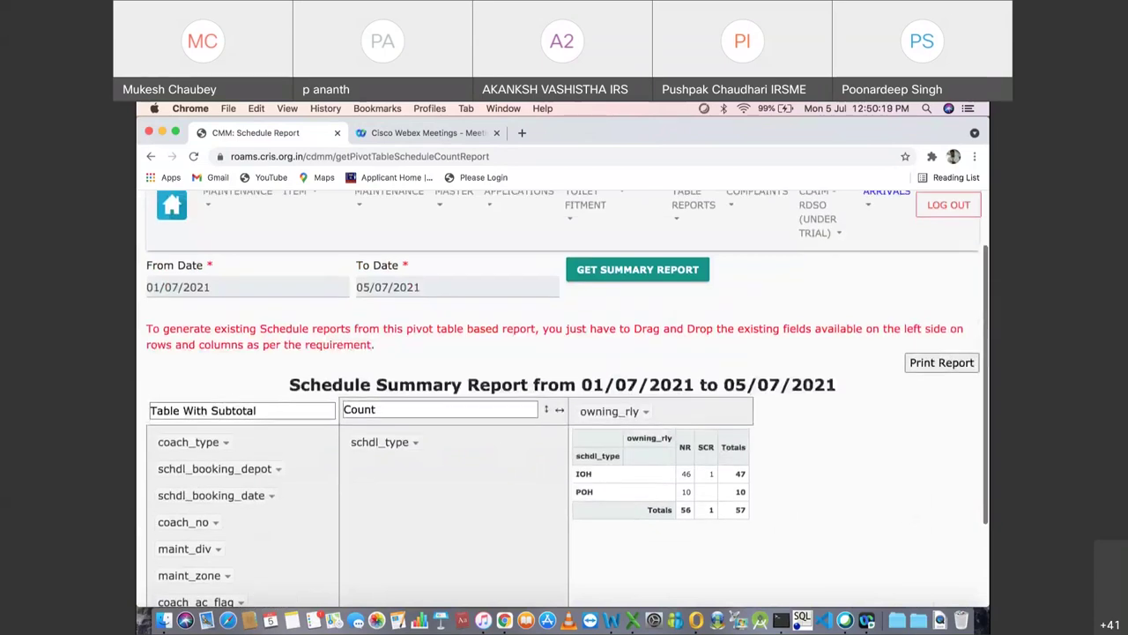
{"action": "scroll", "coordinate": [562, 397], "scroll_direction": "up", "scroll_amount": 2}
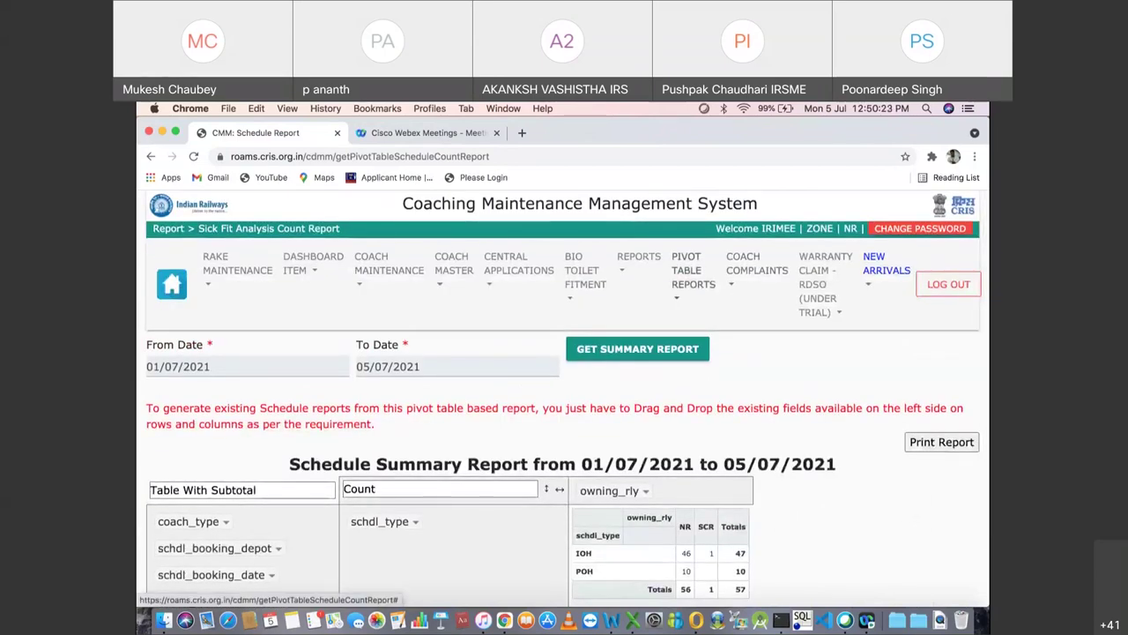
{"action": "left_click", "coordinate": [694, 270]}
{"action": "scroll", "coordinate": [564, 396], "scroll_direction": "down", "scroll_amount": 8}
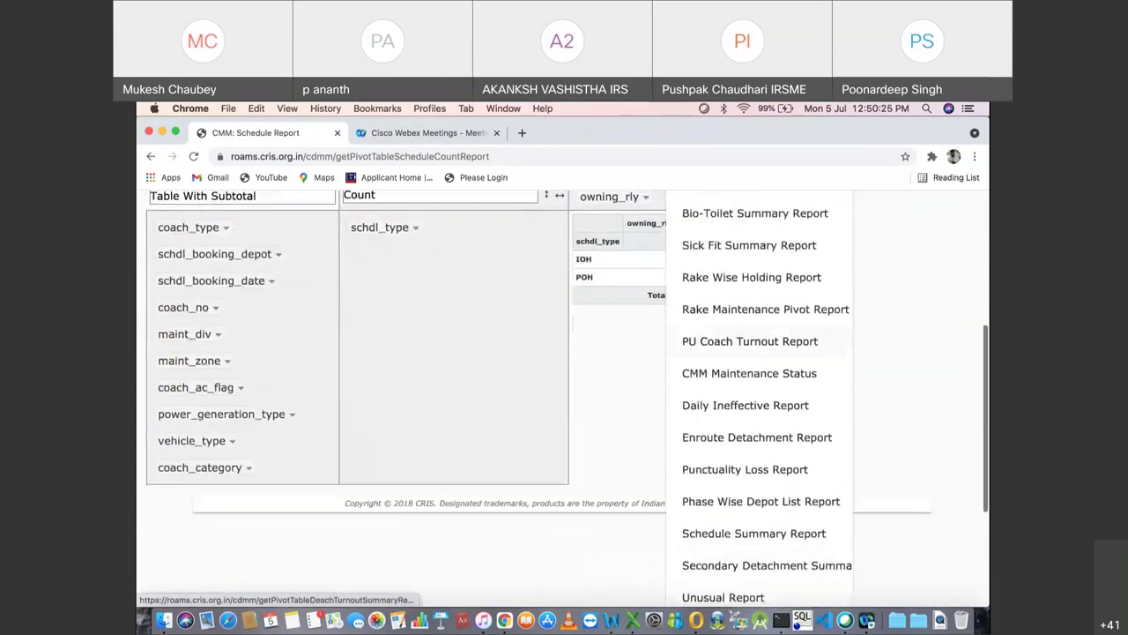
{"action": "scroll", "coordinate": [565, 397], "scroll_direction": "down", "scroll_amount": 1}
{"action": "scroll", "coordinate": [564, 397], "scroll_direction": "down", "scroll_amount": 1}
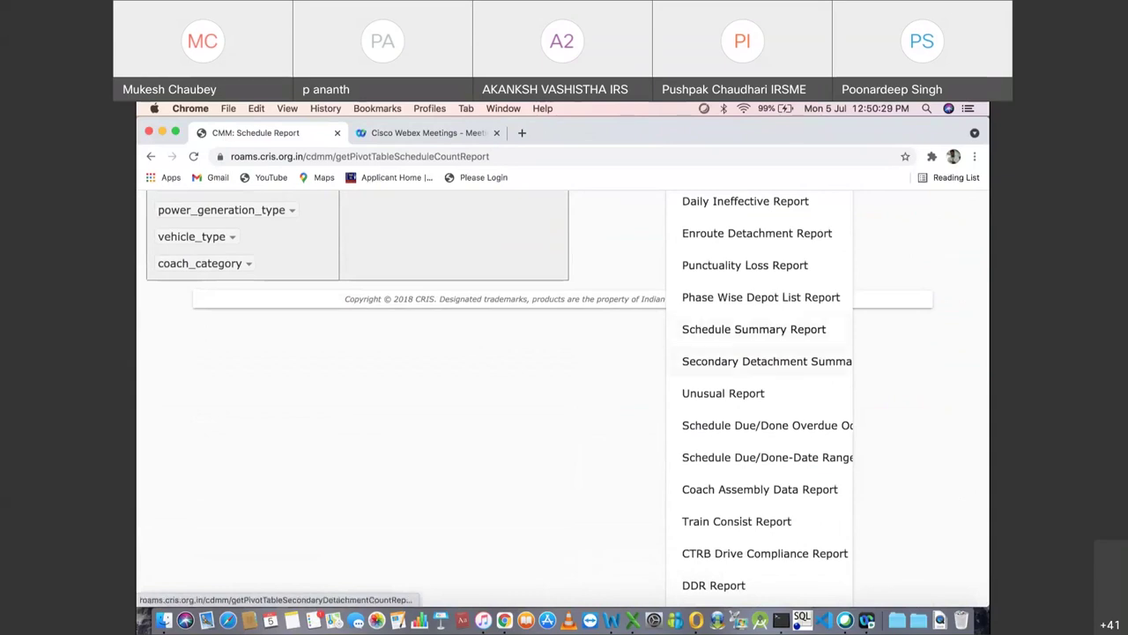
{"action": "left_click", "coordinate": [767, 361]}
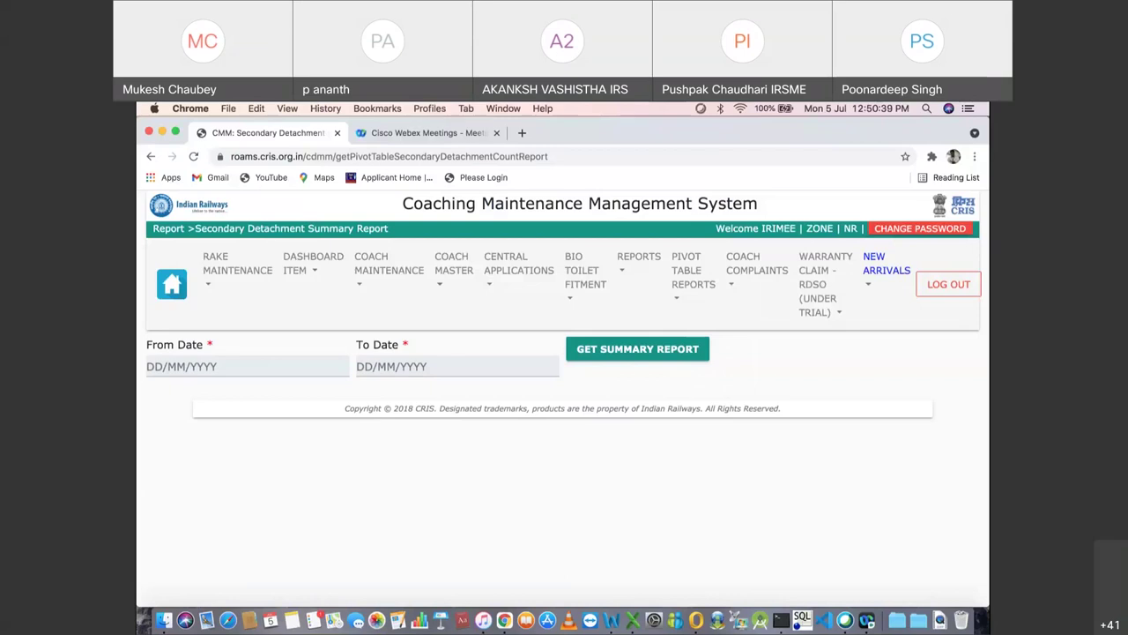
Step: Generate the secondary detachment summary for the period 01/04/2021 to 05/07/2021
{"action": "left_click", "coordinate": [246, 366]}
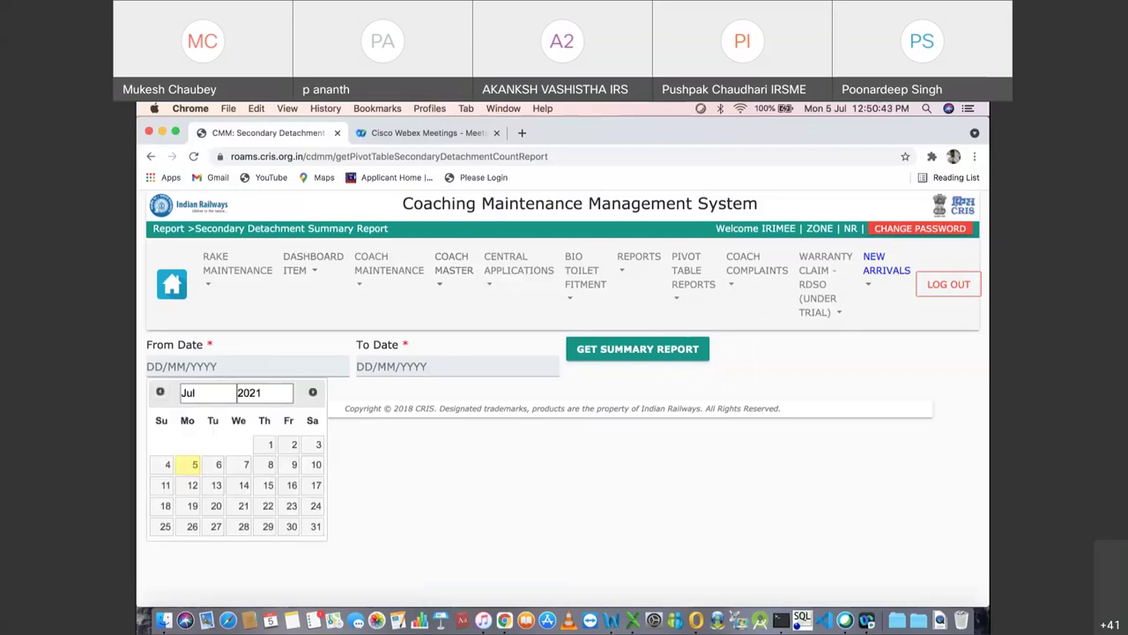
{"action": "left_click", "coordinate": [159, 392]}
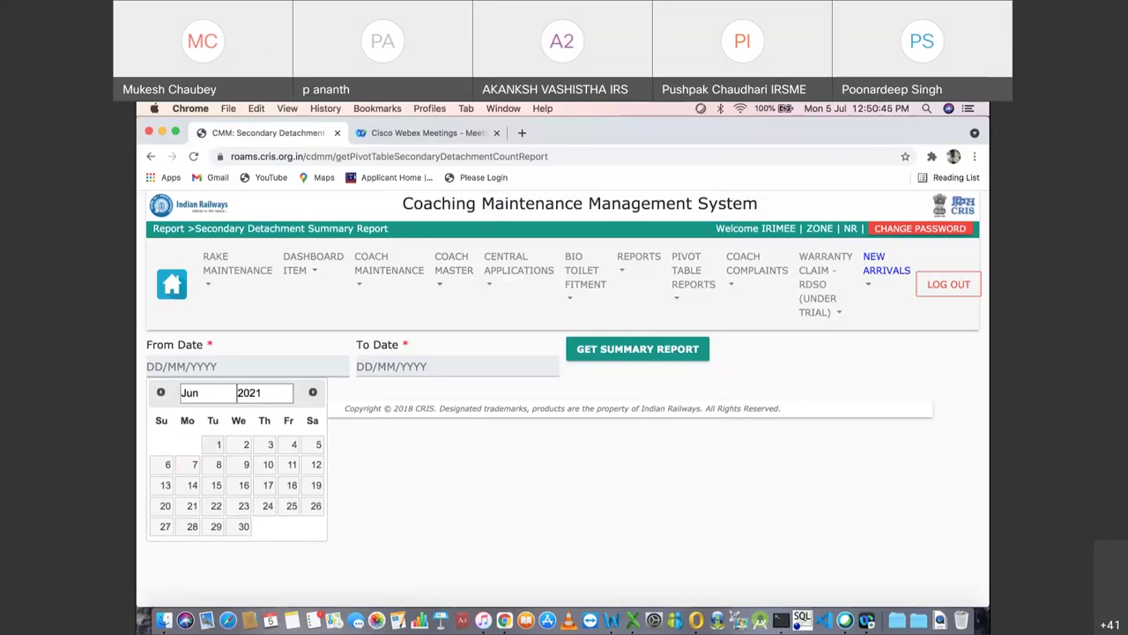
{"action": "left_click", "coordinate": [161, 391]}
{"action": "left_click", "coordinate": [318, 444]}
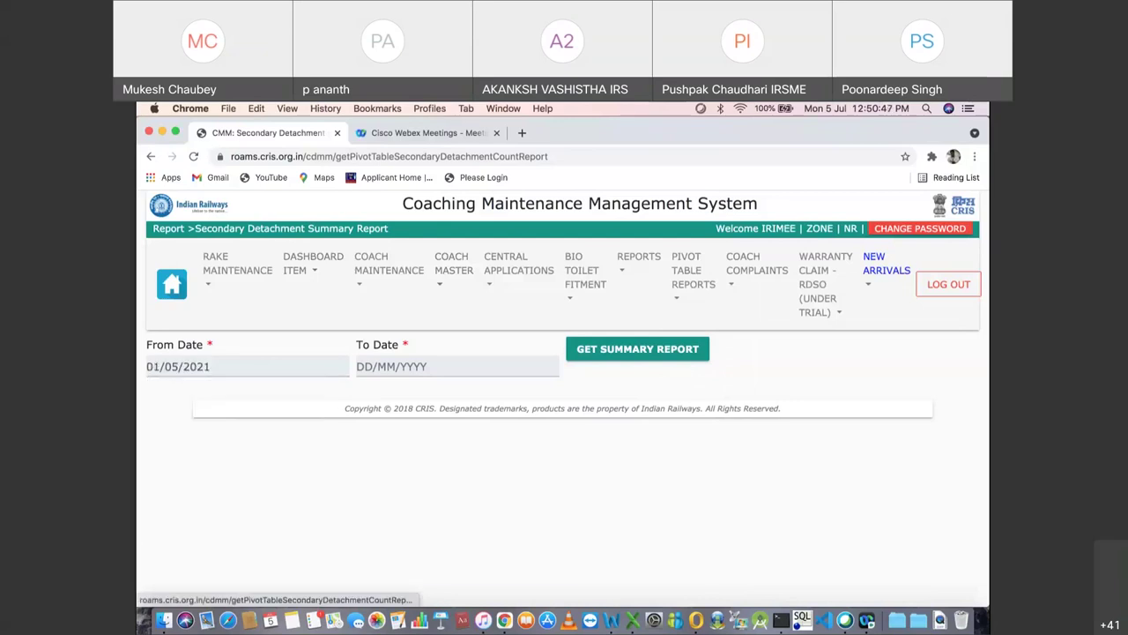
{"action": "left_click", "coordinate": [202, 366]}
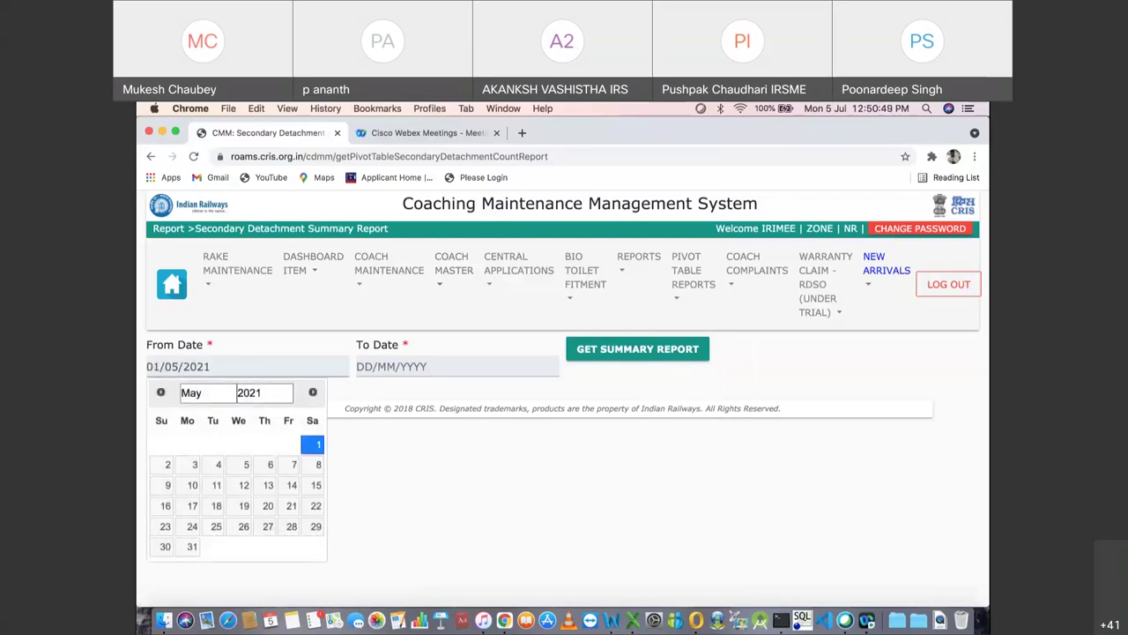
{"action": "left_click", "coordinate": [160, 391]}
{"action": "left_click", "coordinate": [270, 444]}
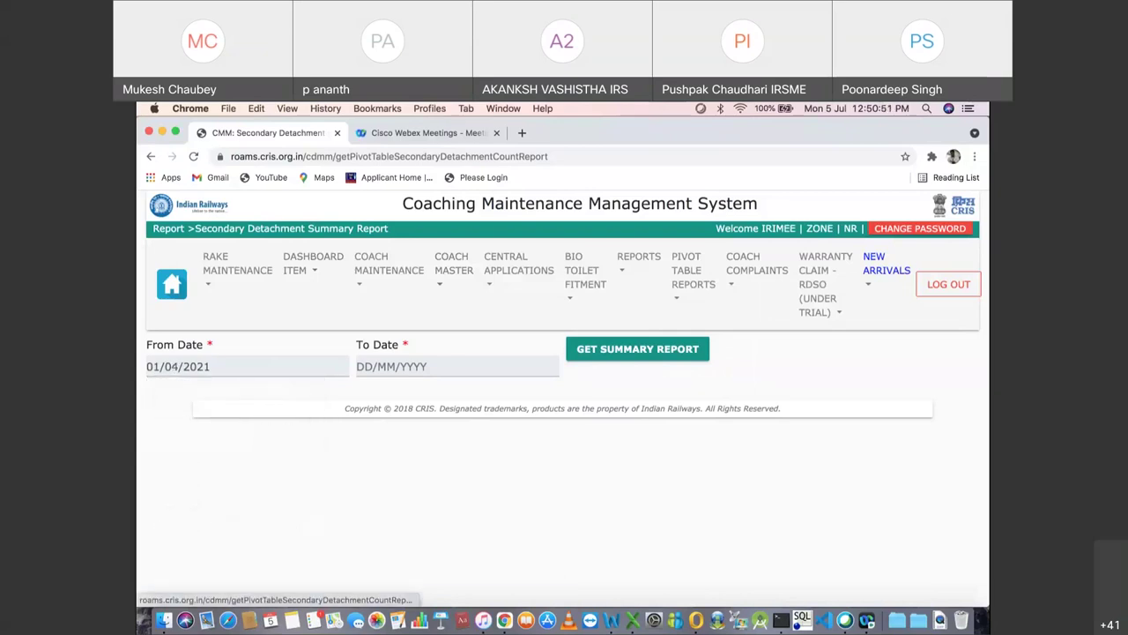
{"action": "left_click", "coordinate": [414, 365]}
{"action": "left_click", "coordinate": [405, 464]}
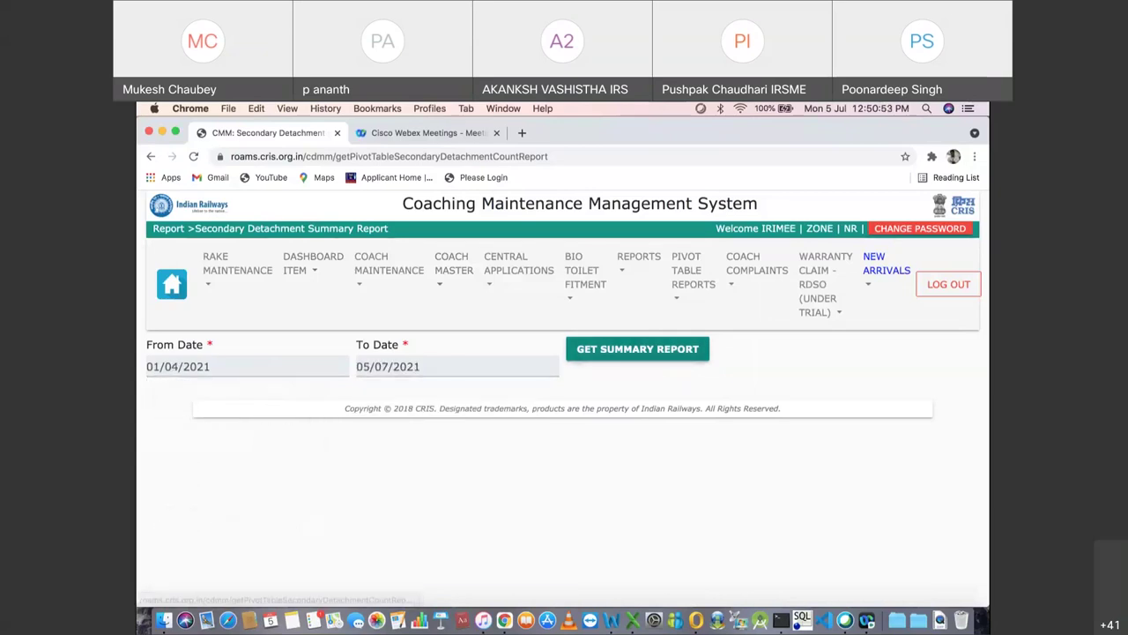
{"action": "left_click", "coordinate": [637, 349]}
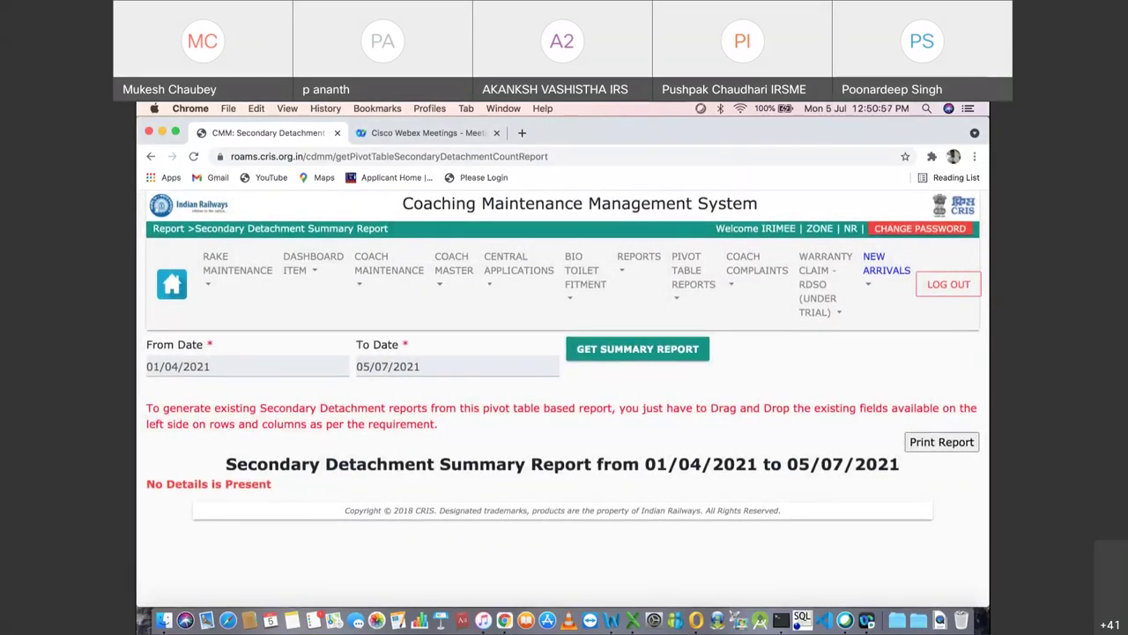
Step: Set the From Date to 01/04/2020, regenerate the secondary detachment summary and view its pivot table
{"action": "left_click", "coordinate": [203, 366]}
{"action": "left_click", "coordinate": [265, 392]}
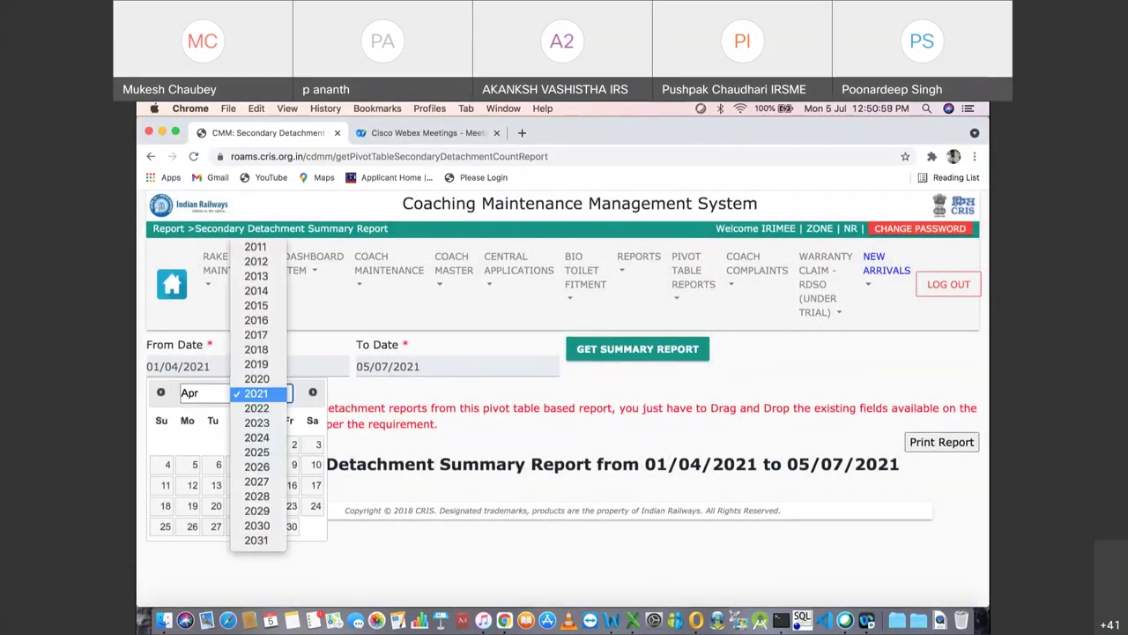
{"action": "left_click", "coordinate": [255, 377]}
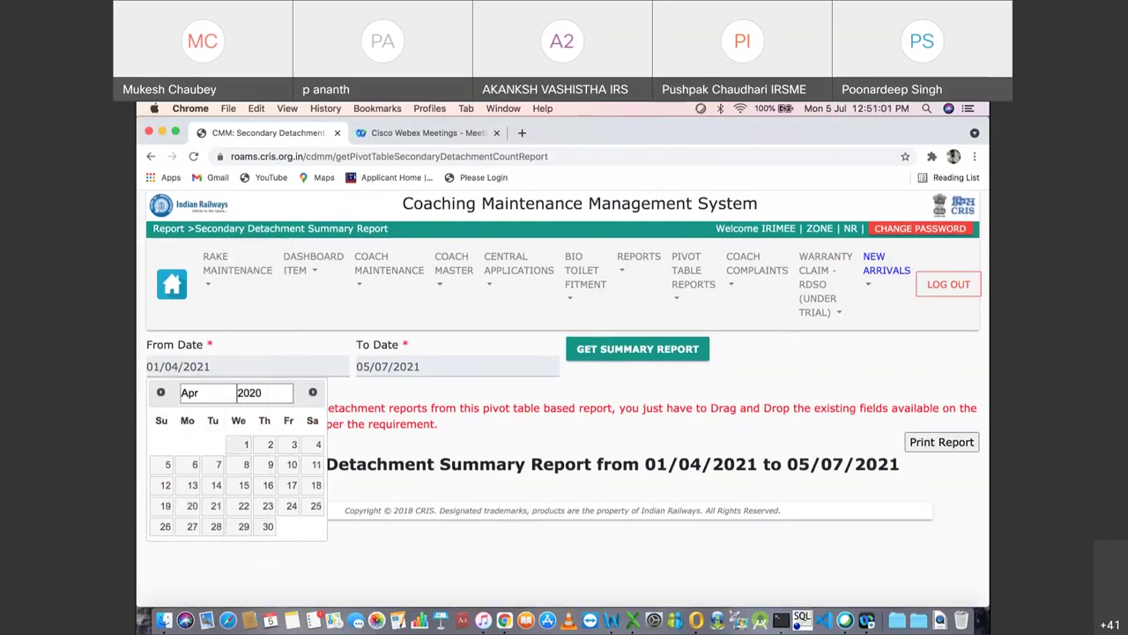
{"action": "left_click", "coordinate": [246, 443]}
{"action": "left_click", "coordinate": [637, 349]}
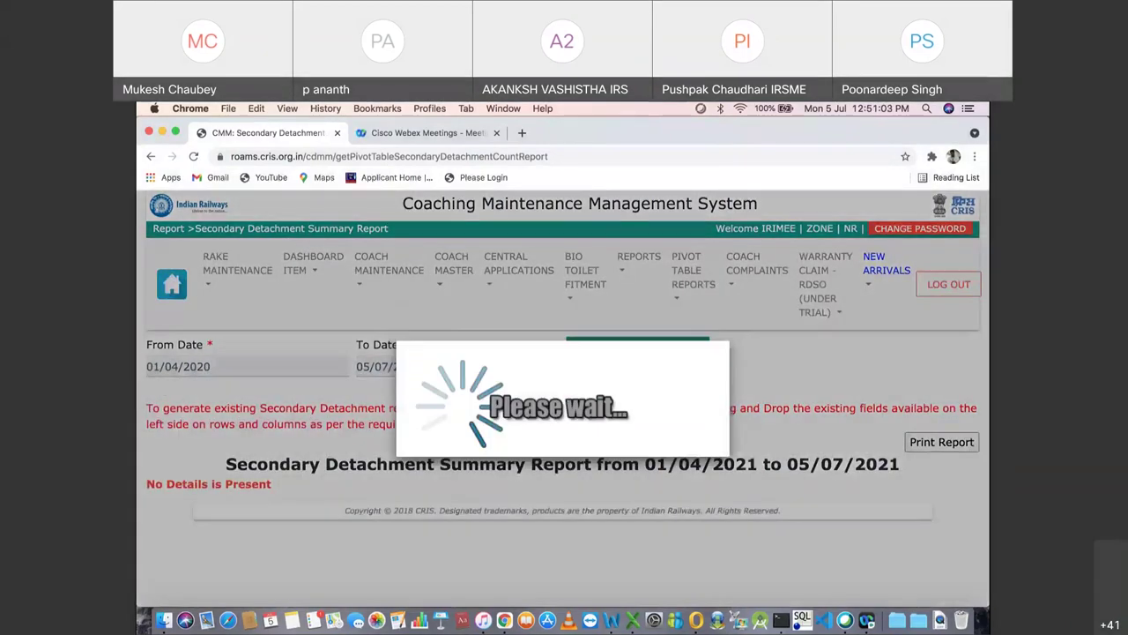
{"action": "scroll", "coordinate": [564, 396], "scroll_direction": "down", "scroll_amount": 3}
{"action": "scroll", "coordinate": [564, 397], "scroll_direction": "down", "scroll_amount": 1}
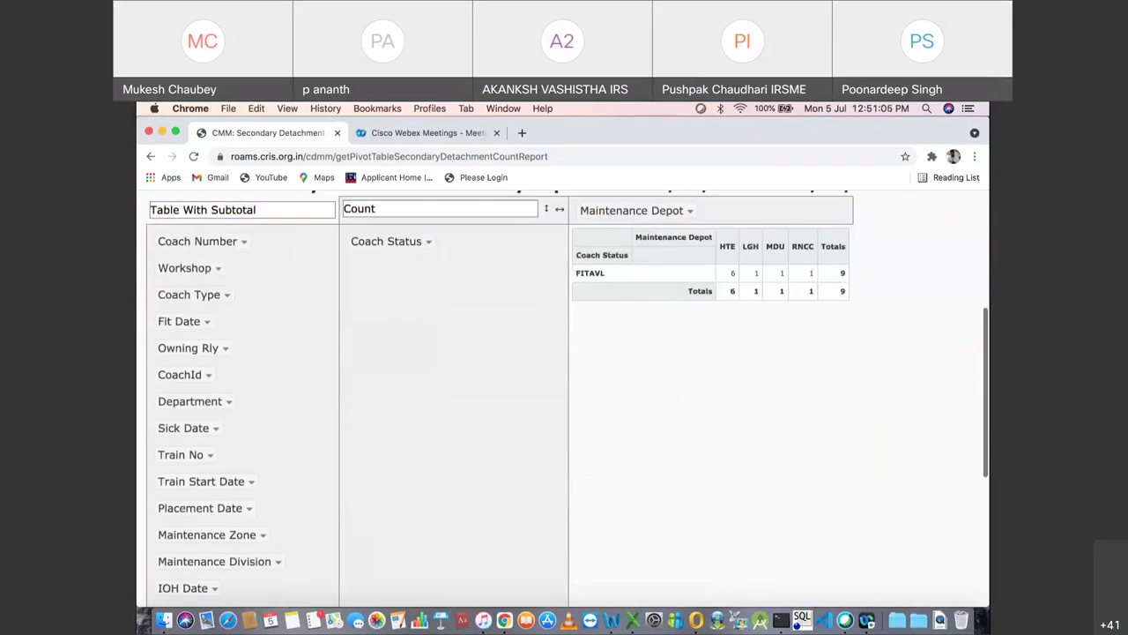
{"action": "scroll", "coordinate": [564, 397], "scroll_direction": "up", "scroll_amount": 1}
{"action": "scroll", "coordinate": [564, 396], "scroll_direction": "up", "scroll_amount": 1}
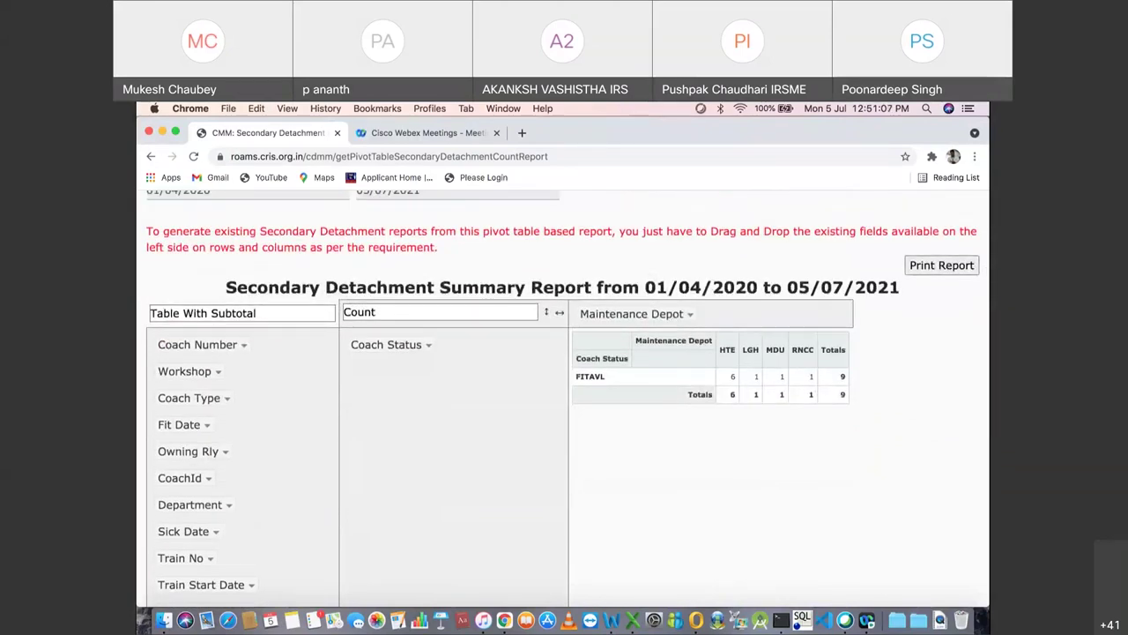
Step: Open the Unusual Report from the pivot table reports
{"action": "scroll", "coordinate": [564, 397], "scroll_direction": "up", "scroll_amount": 5}
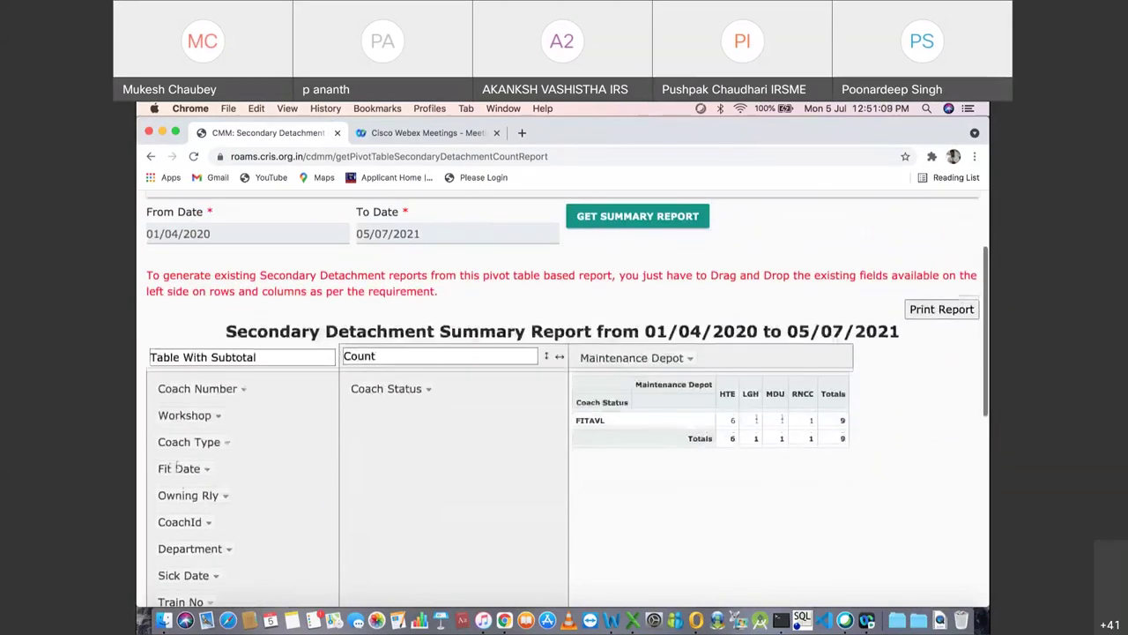
{"action": "scroll", "coordinate": [564, 396], "scroll_direction": "down", "scroll_amount": 1}
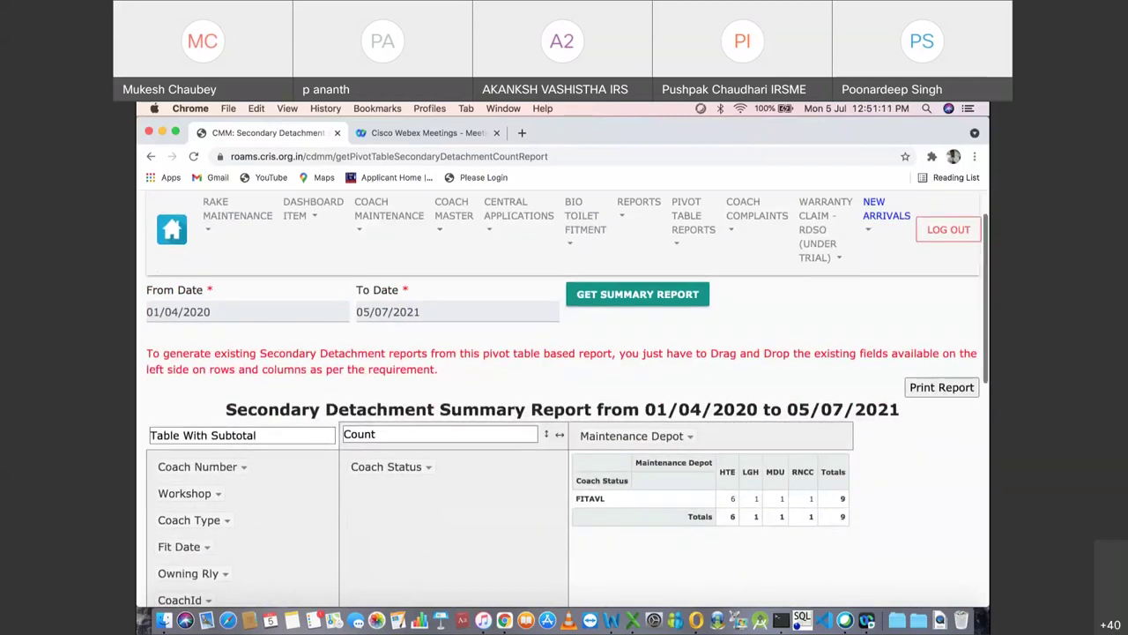
{"action": "scroll", "coordinate": [564, 397], "scroll_direction": "up", "scroll_amount": 1}
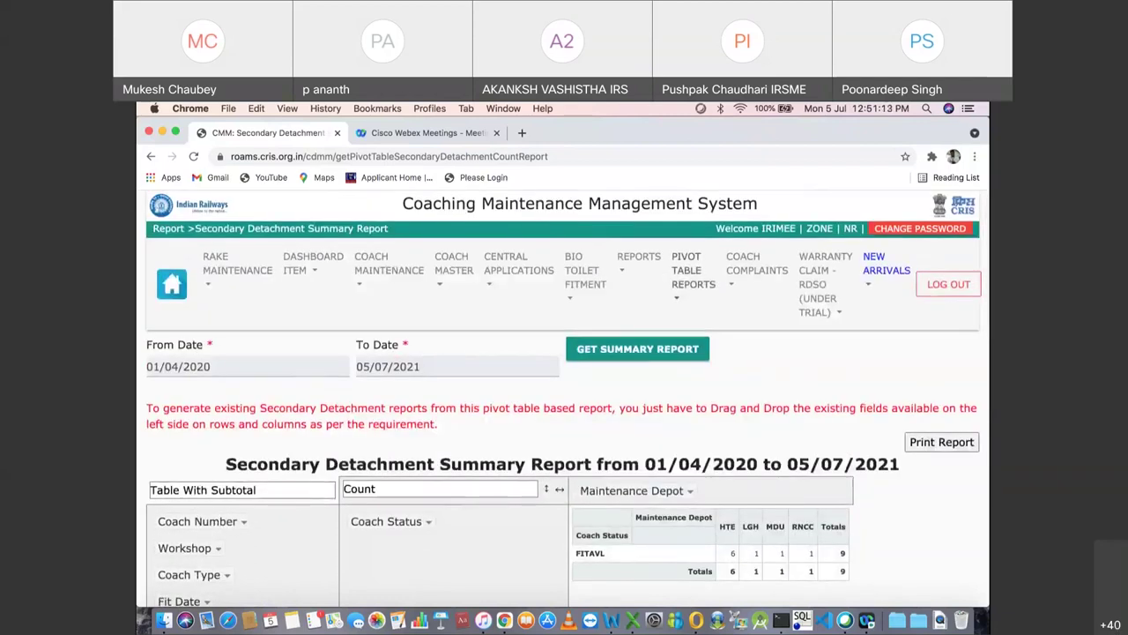
{"action": "left_click", "coordinate": [694, 270]}
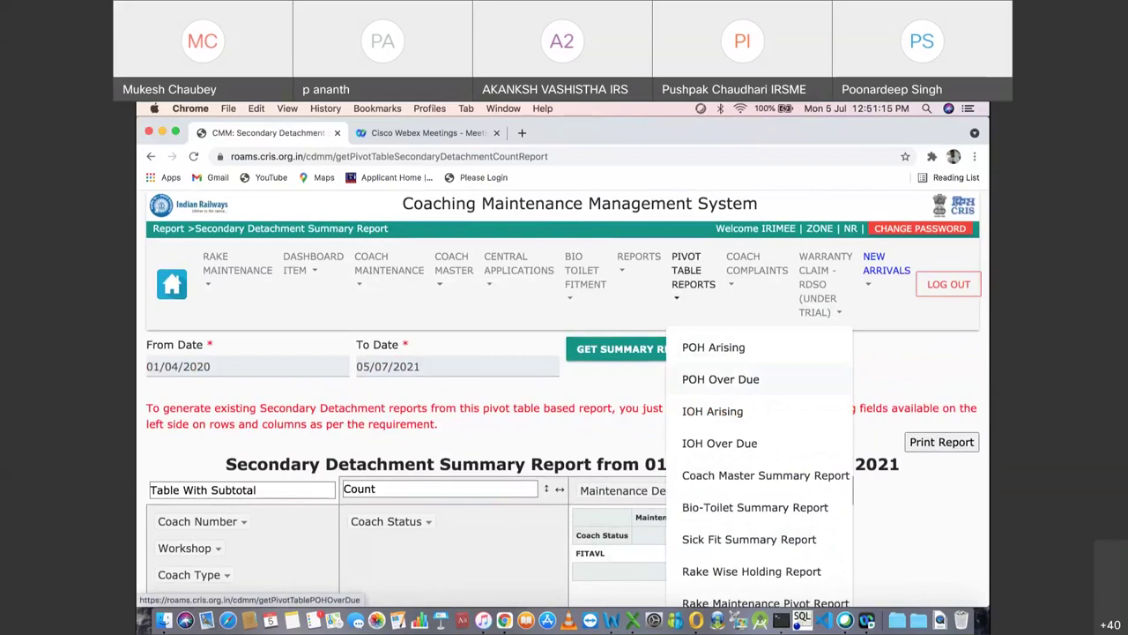
{"action": "scroll", "coordinate": [722, 387], "scroll_direction": "down", "scroll_amount": 8}
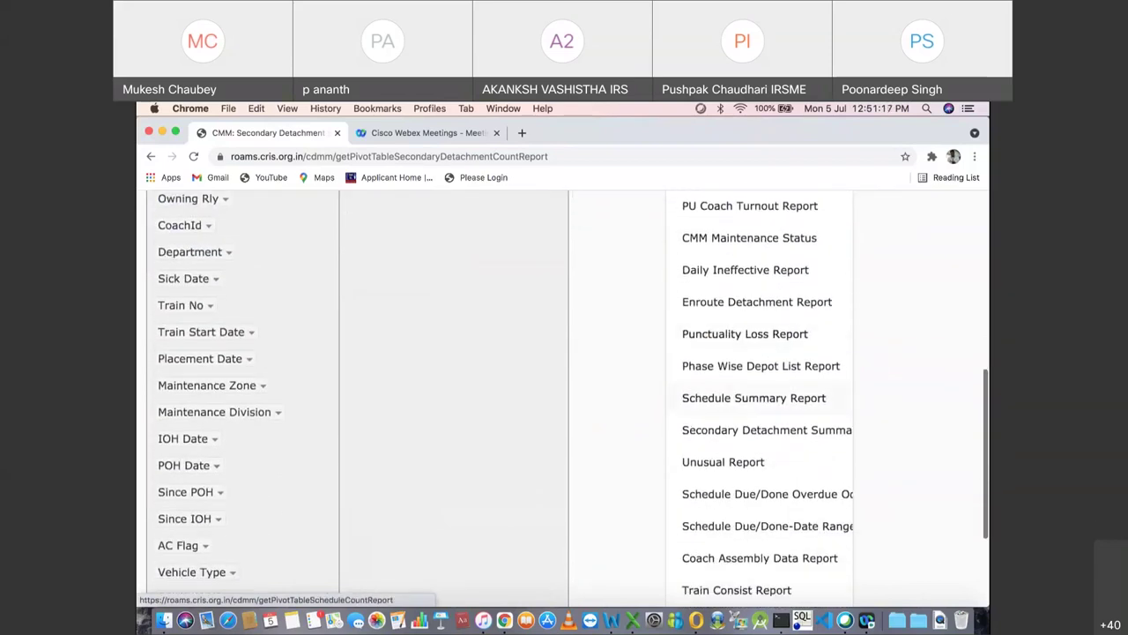
{"action": "scroll", "coordinate": [723, 379], "scroll_direction": "down", "scroll_amount": 2}
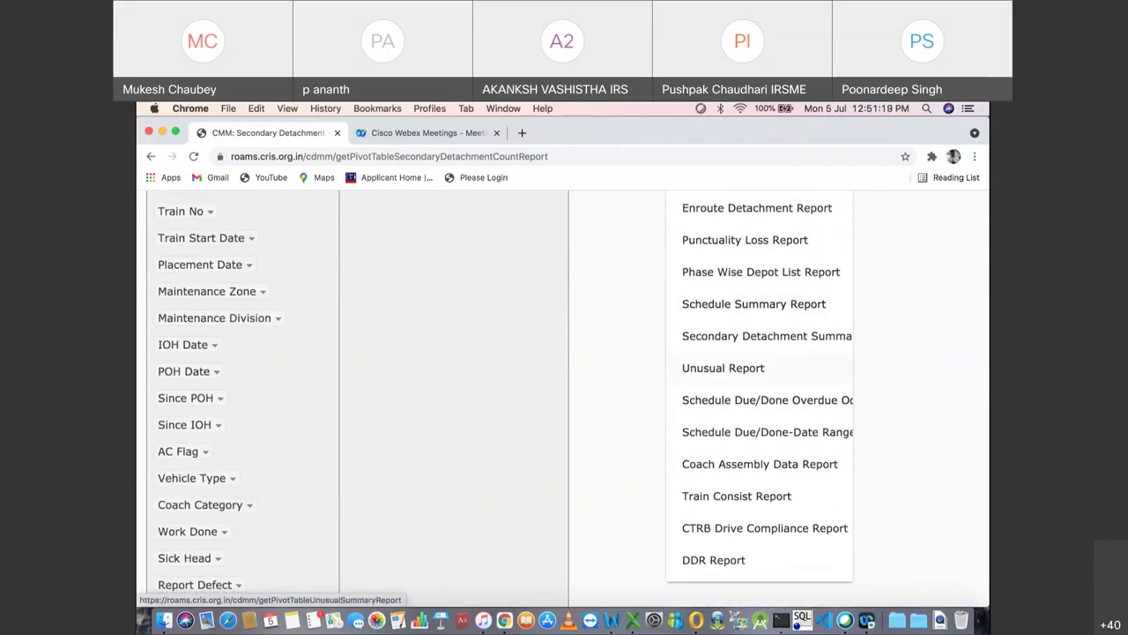
{"action": "left_click", "coordinate": [723, 368]}
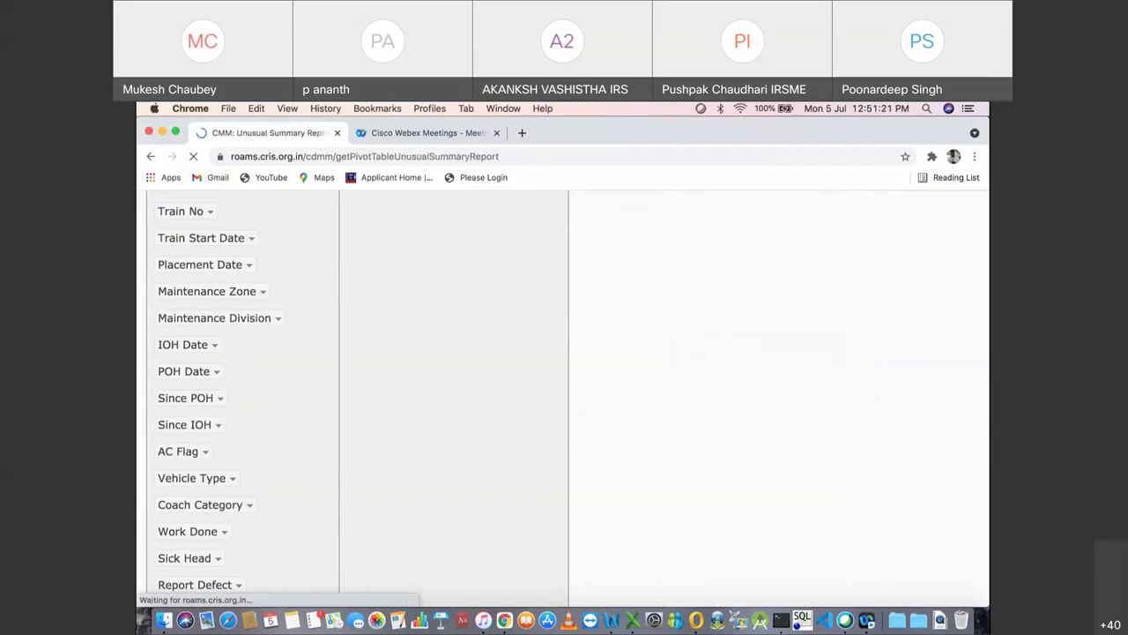
Step: Generate the unusual summary for 01/07/2021 to 05/07/2021 and view its pivot table by item name and division
{"action": "left_click", "coordinate": [247, 366]}
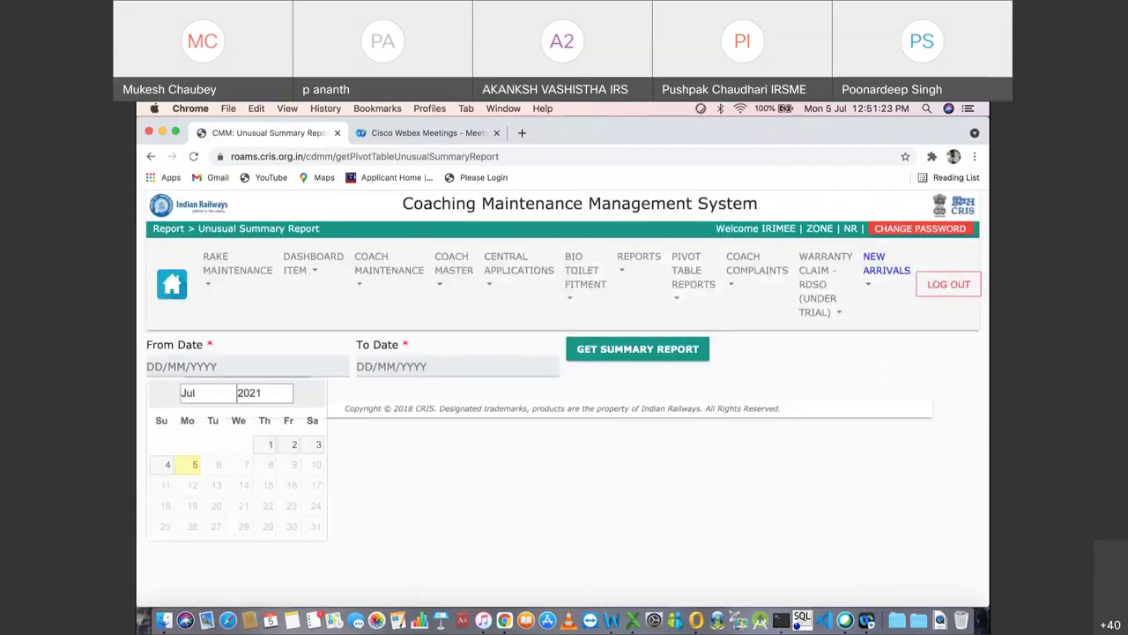
{"action": "left_click", "coordinate": [270, 443]}
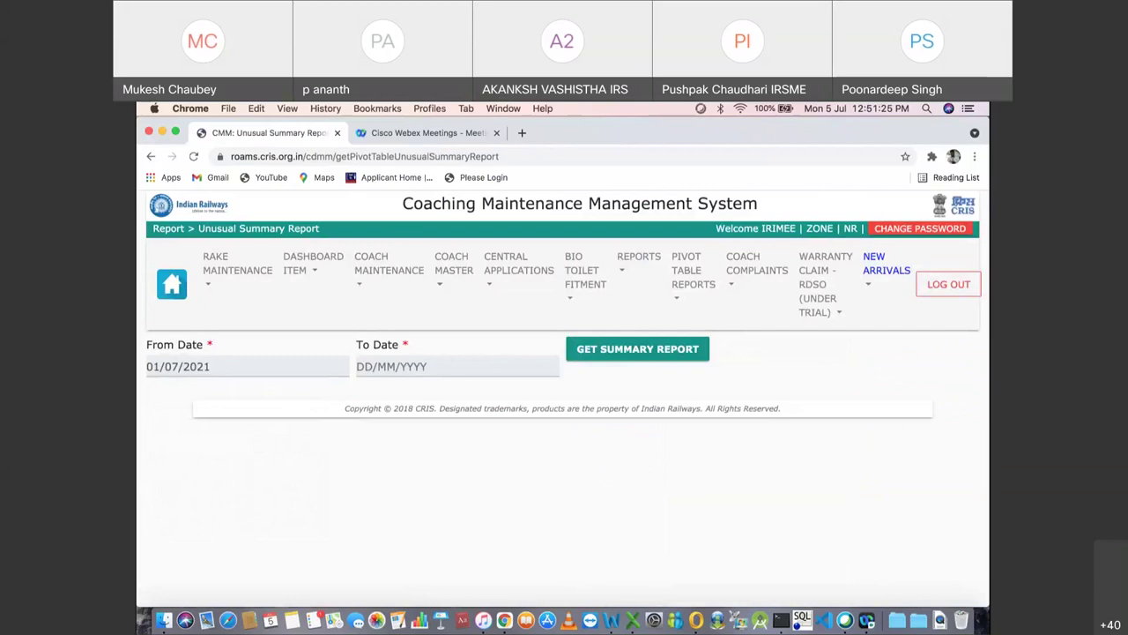
{"action": "left_click", "coordinate": [457, 366]}
{"action": "left_click", "coordinate": [398, 464]}
{"action": "left_click", "coordinate": [637, 348]}
{"action": "scroll", "coordinate": [564, 396], "scroll_direction": "down", "scroll_amount": 2}
{"action": "scroll", "coordinate": [564, 397], "scroll_direction": "down", "scroll_amount": 5}
{"action": "scroll", "coordinate": [564, 397], "scroll_direction": "up", "scroll_amount": 4}
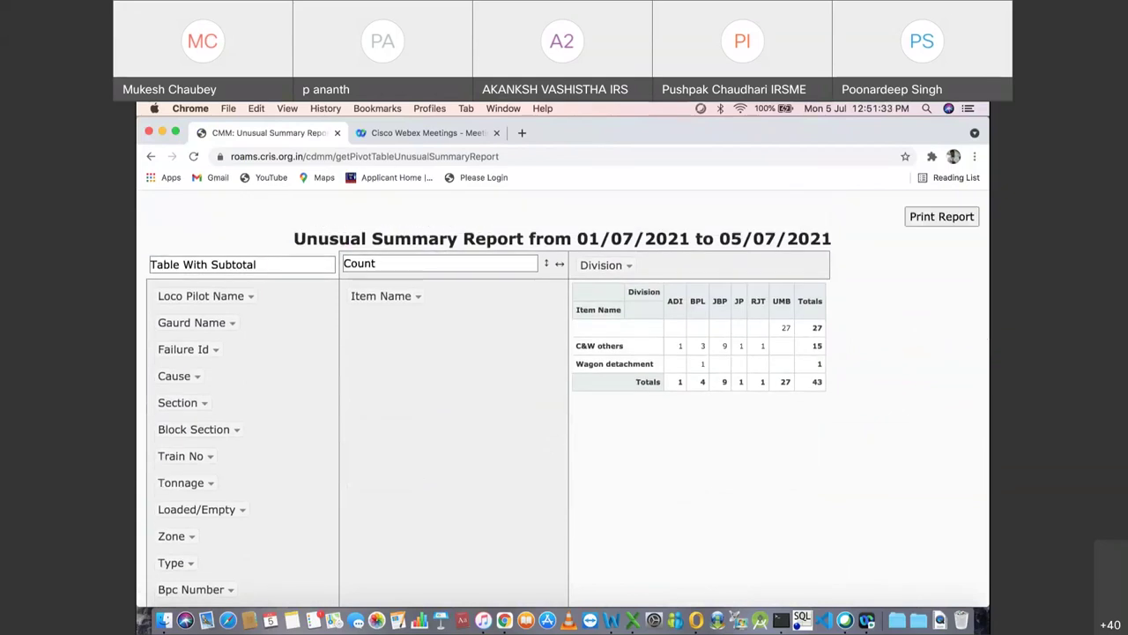
Step: Open the unusual detail report behind the UMB division count and look through its entries
{"action": "scroll", "coordinate": [564, 396], "scroll_direction": "up", "scroll_amount": 1}
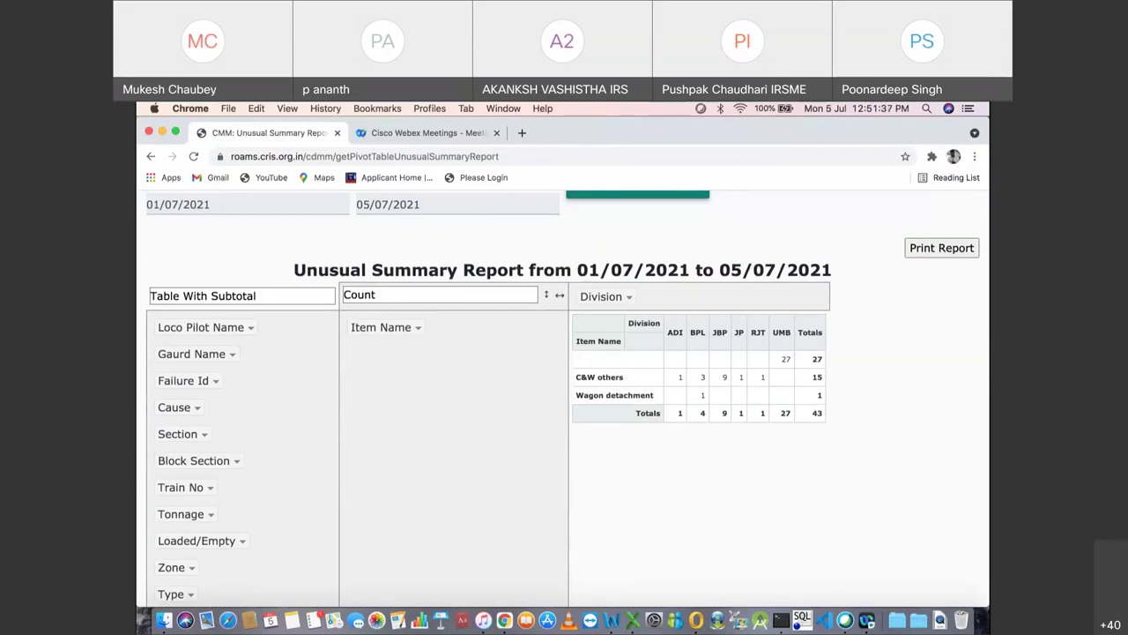
{"action": "scroll", "coordinate": [564, 397], "scroll_direction": "up", "scroll_amount": 4}
{"action": "scroll", "coordinate": [564, 397], "scroll_direction": "down", "scroll_amount": 3}
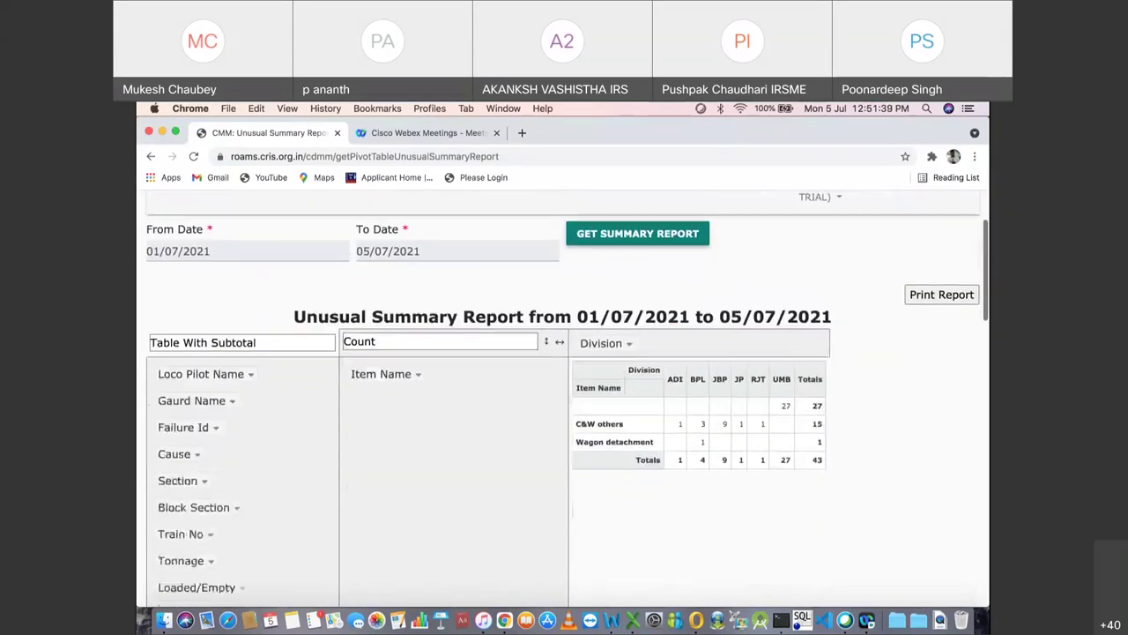
{"action": "scroll", "coordinate": [567, 392], "scroll_direction": "down", "scroll_amount": 1}
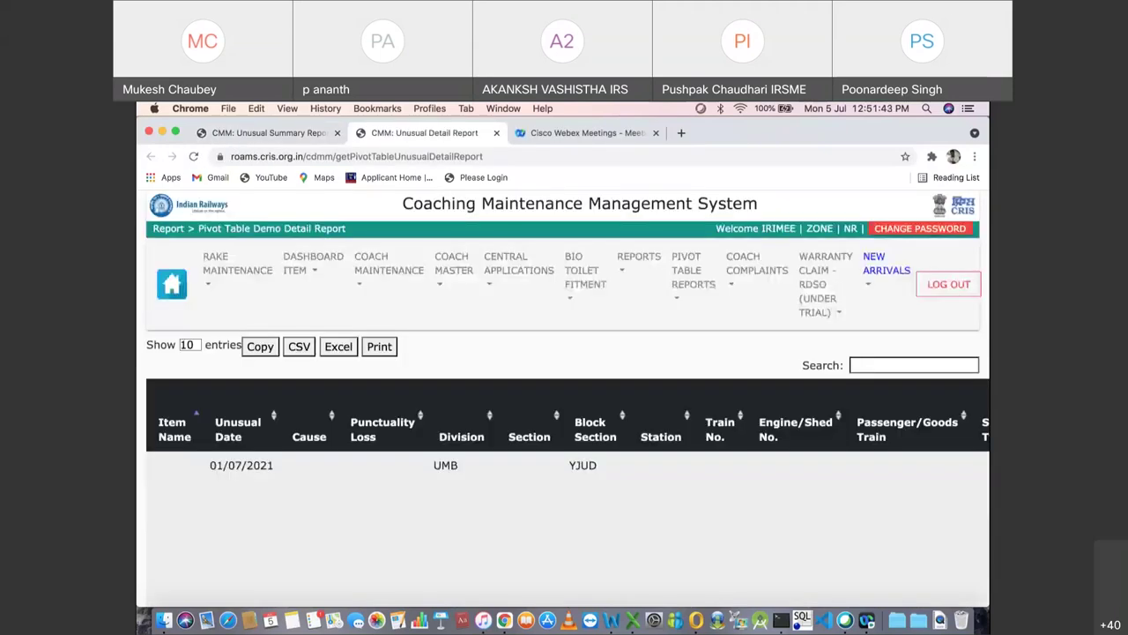
{"action": "scroll", "coordinate": [563, 397], "scroll_direction": "down", "scroll_amount": 10}
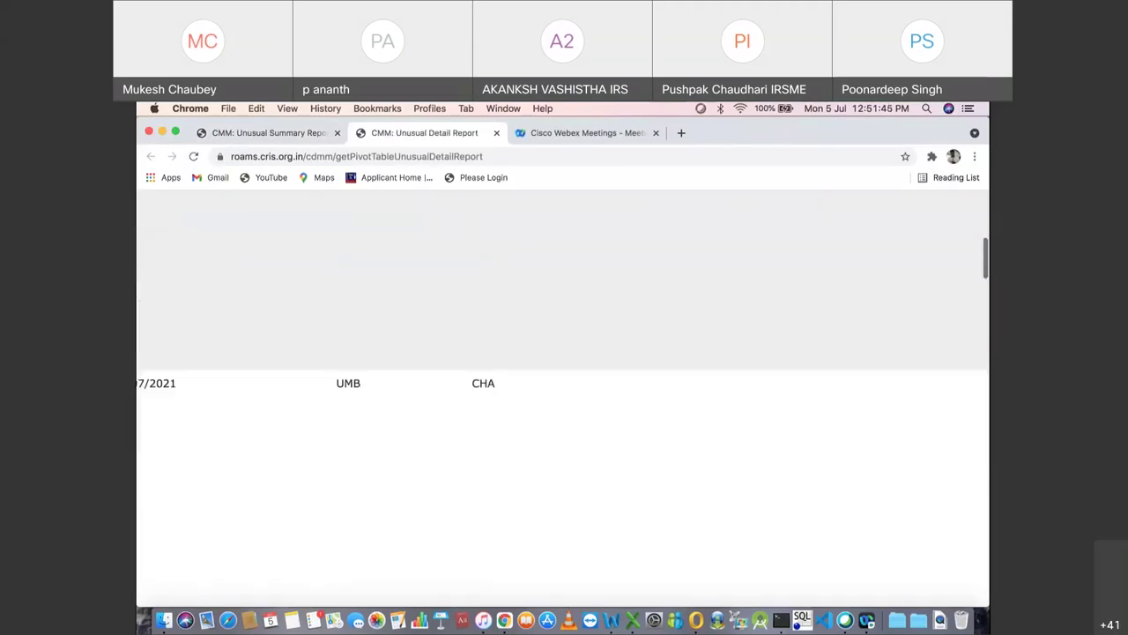
{"action": "scroll", "coordinate": [563, 397], "scroll_direction": "down", "scroll_amount": 5}
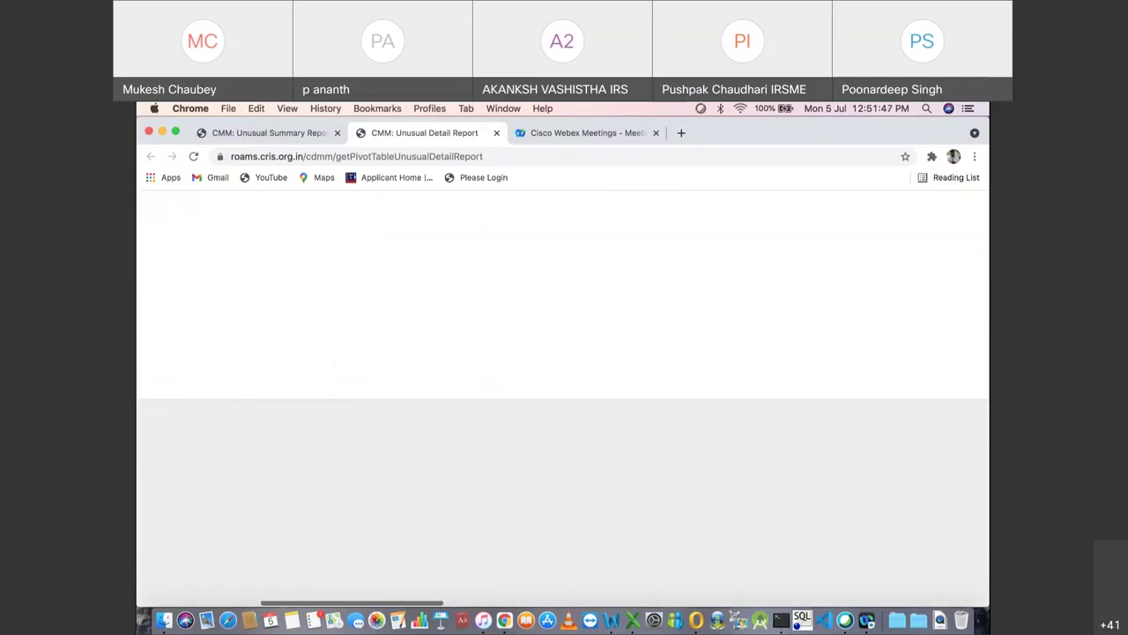
Step: Look through the remaining columns of the unusual detail report up to the remarks, and close the report
{"action": "scroll", "coordinate": [562, 396], "scroll_direction": "up", "scroll_amount": 2}
{"action": "scroll", "coordinate": [562, 397], "scroll_direction": "right", "scroll_amount": 5}
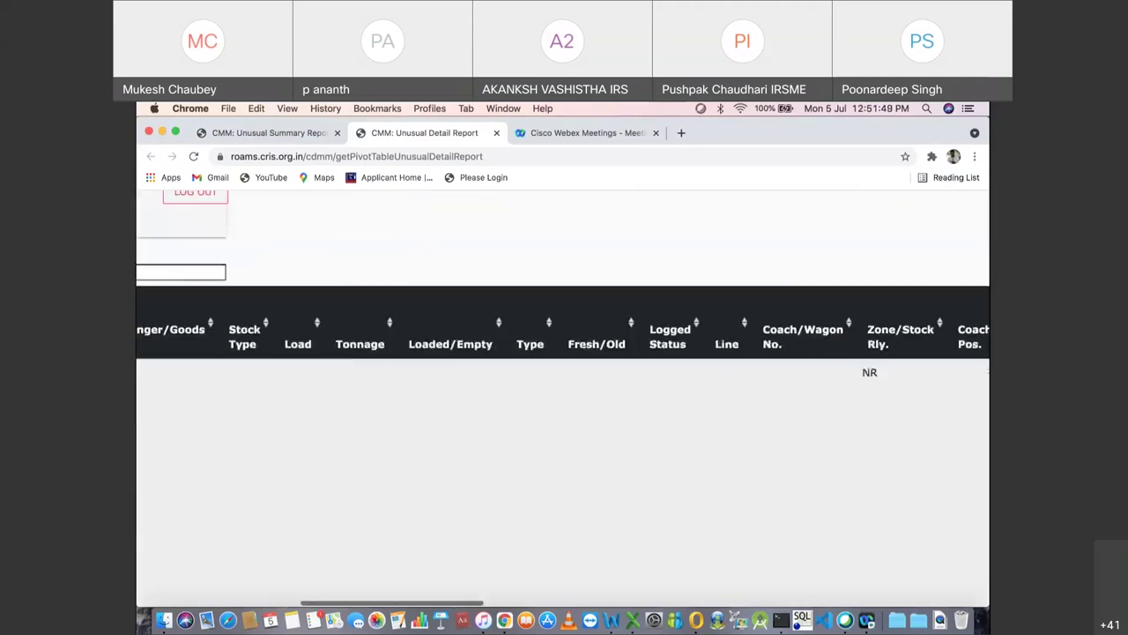
{"action": "scroll", "coordinate": [562, 397], "scroll_direction": "right", "scroll_amount": 10}
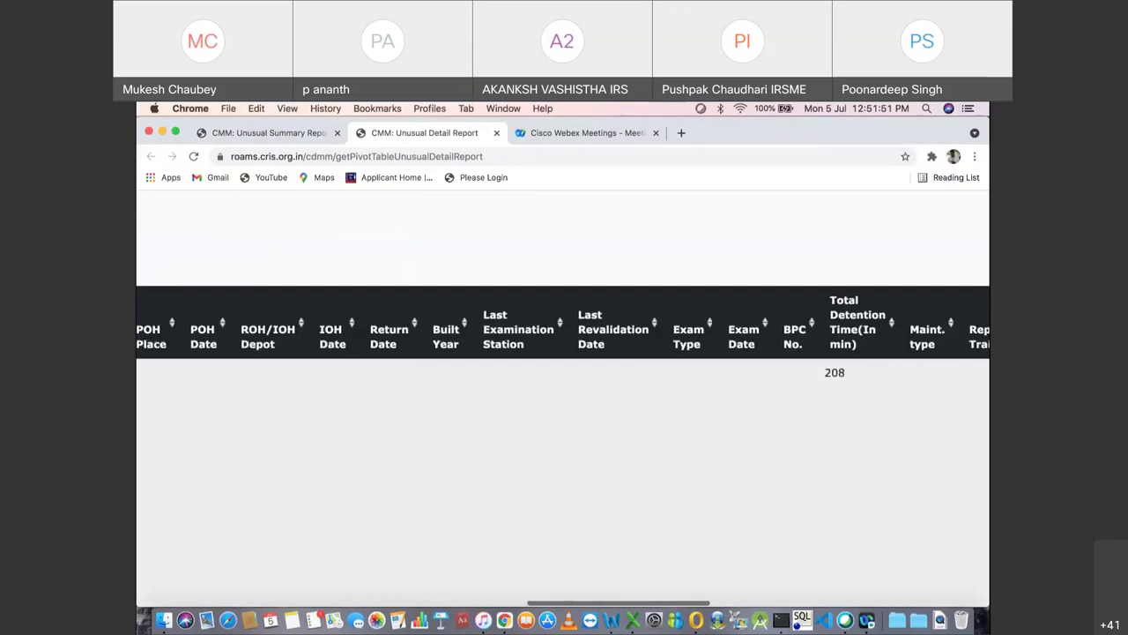
{"action": "scroll", "coordinate": [562, 397], "scroll_direction": "right", "scroll_amount": 8}
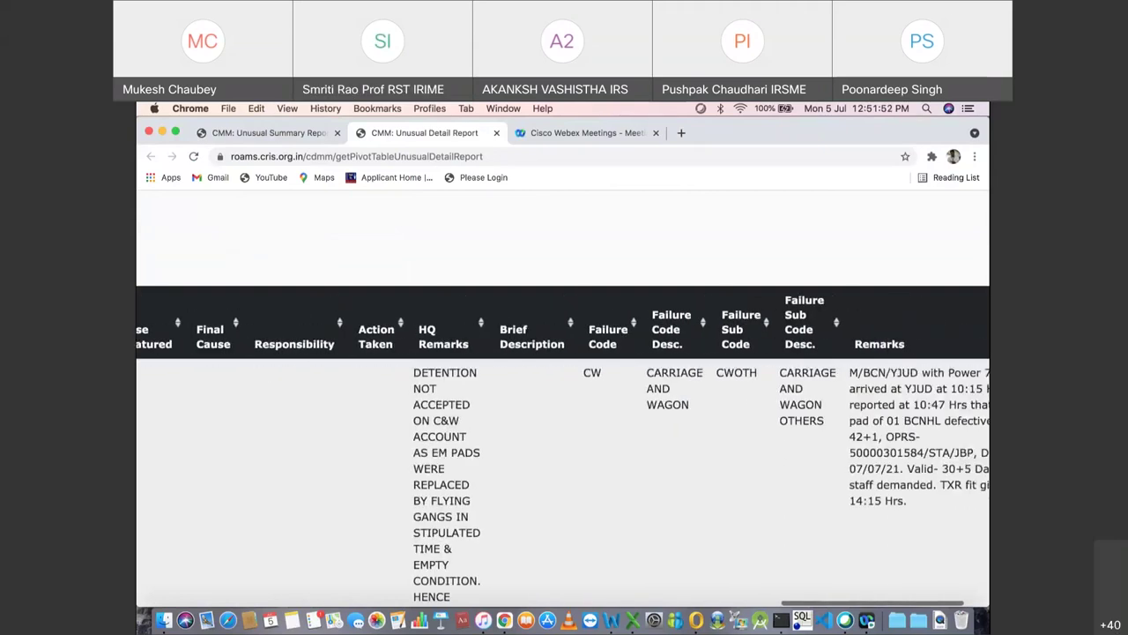
{"action": "scroll", "coordinate": [562, 397], "scroll_direction": "right", "scroll_amount": 2}
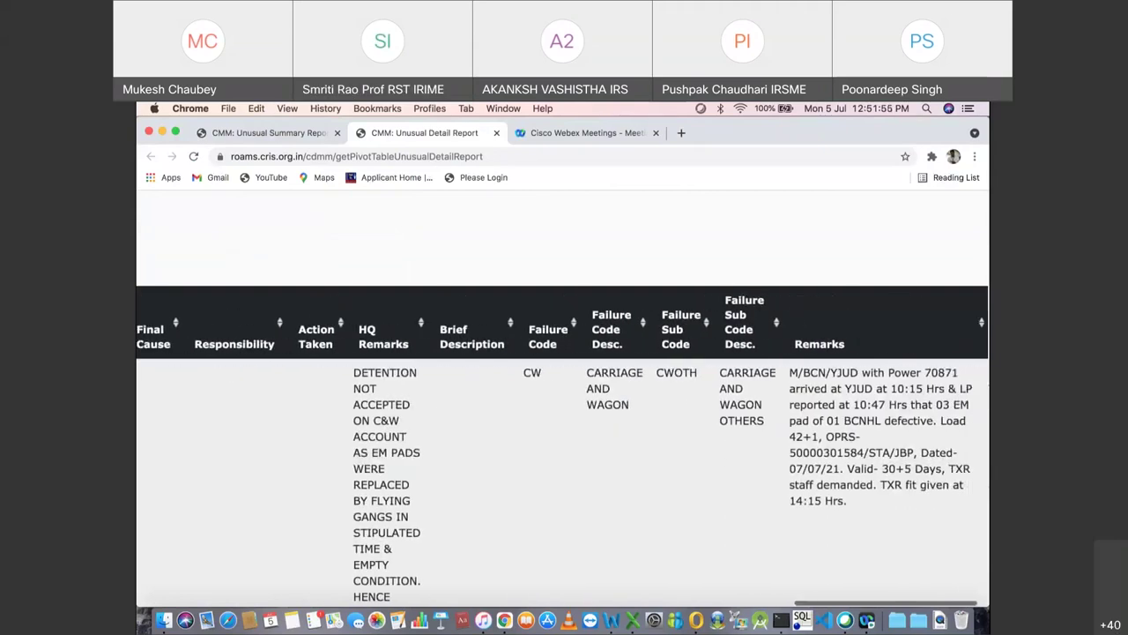
{"action": "scroll", "coordinate": [562, 397], "scroll_direction": "left", "scroll_amount": 8}
{"action": "scroll", "coordinate": [562, 397], "scroll_direction": "left", "scroll_amount": 5}
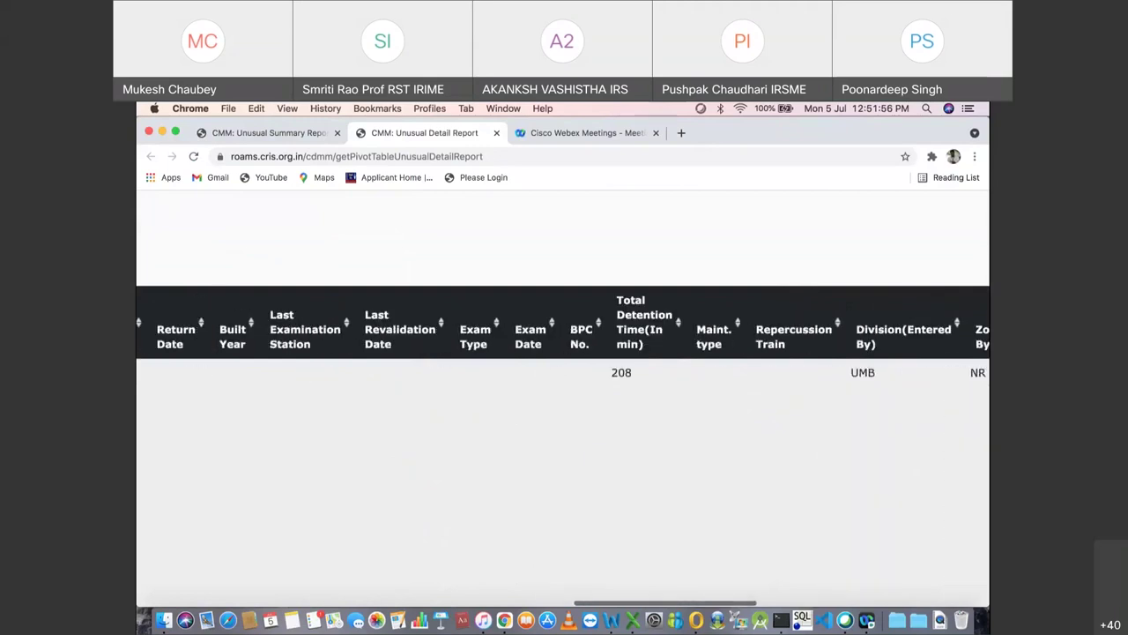
{"action": "scroll", "coordinate": [562, 396], "scroll_direction": "left", "scroll_amount": 10}
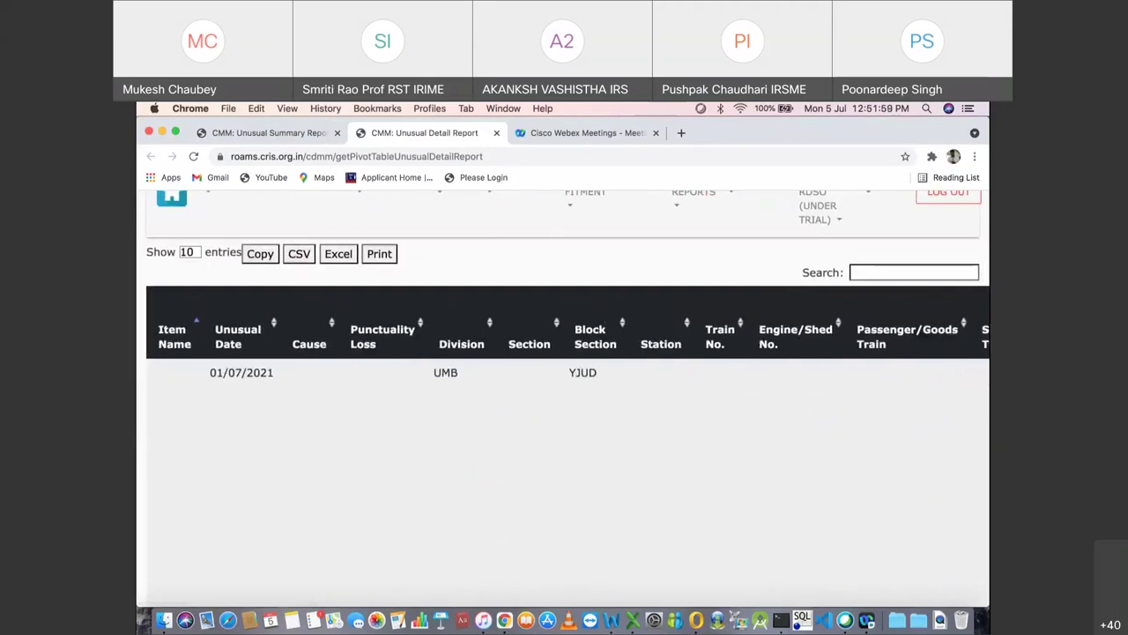
{"action": "left_click", "coordinate": [497, 132]}
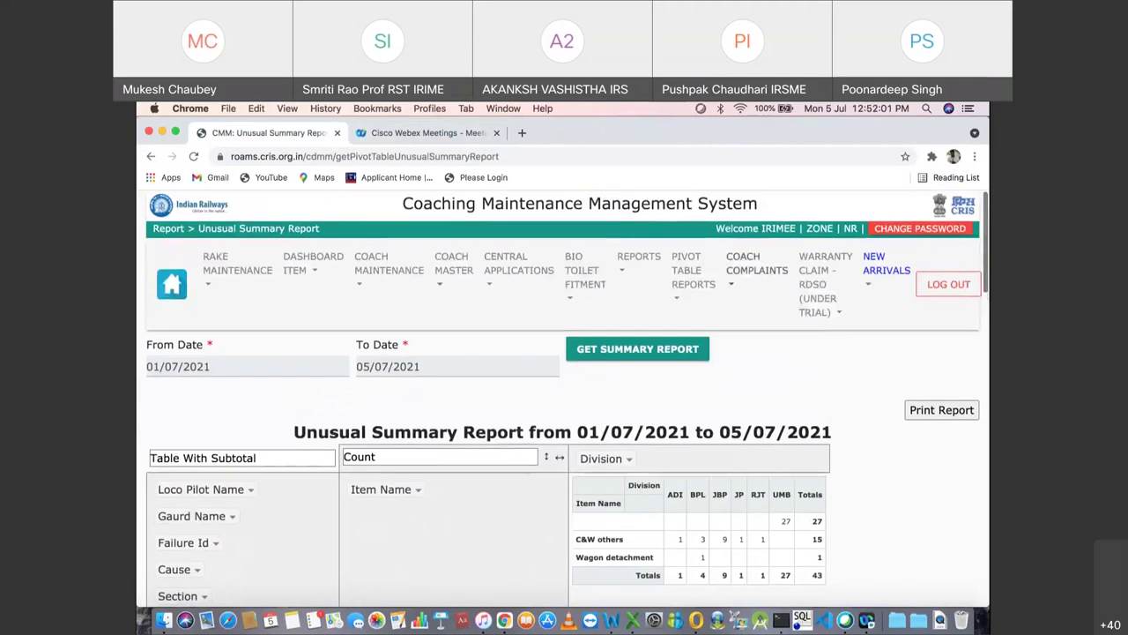
Step: Open the Schedule Due/Done Overdue Odd Hrs report from the pivot table reports
{"action": "left_click", "coordinate": [694, 269]}
{"action": "scroll", "coordinate": [758, 370], "scroll_direction": "down", "scroll_amount": 10}
{"action": "scroll", "coordinate": [758, 371], "scroll_direction": "down", "scroll_amount": 3}
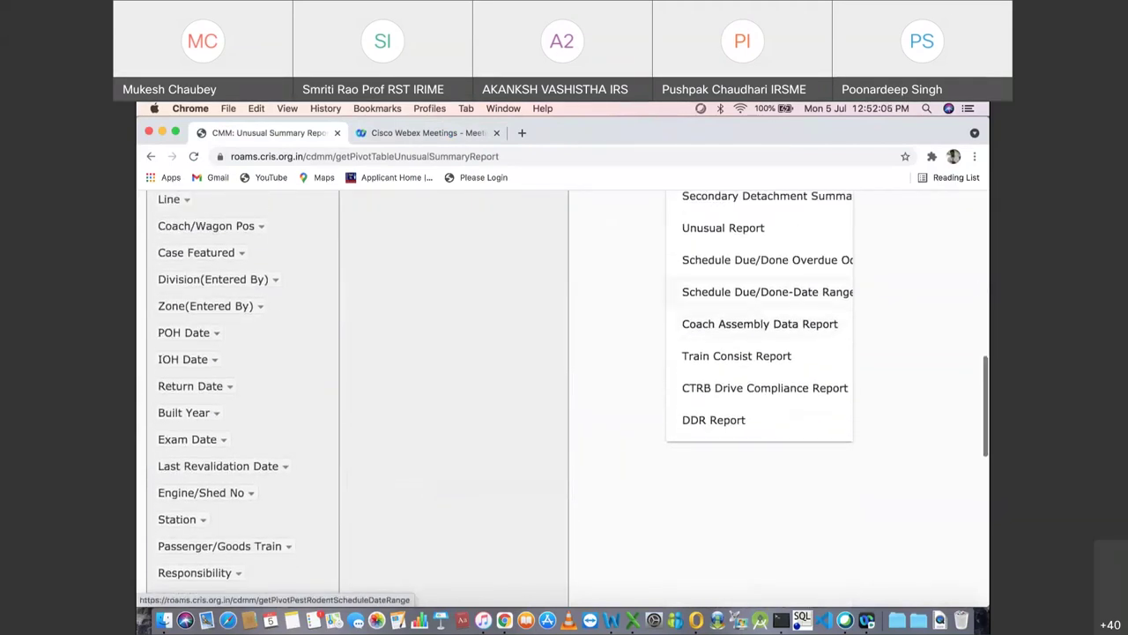
{"action": "left_click", "coordinate": [767, 259]}
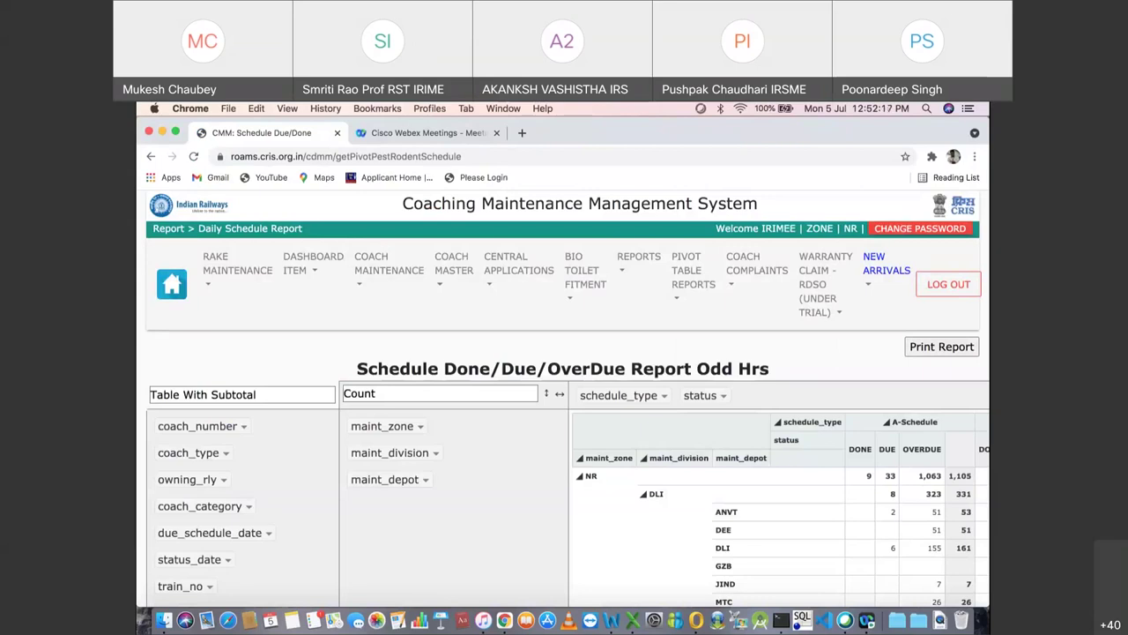
Step: Check the filter values available for maint_zone and leave the filter without applying changes
{"action": "scroll", "coordinate": [564, 396], "scroll_direction": "down", "scroll_amount": 3}
{"action": "left_click", "coordinate": [421, 275]}
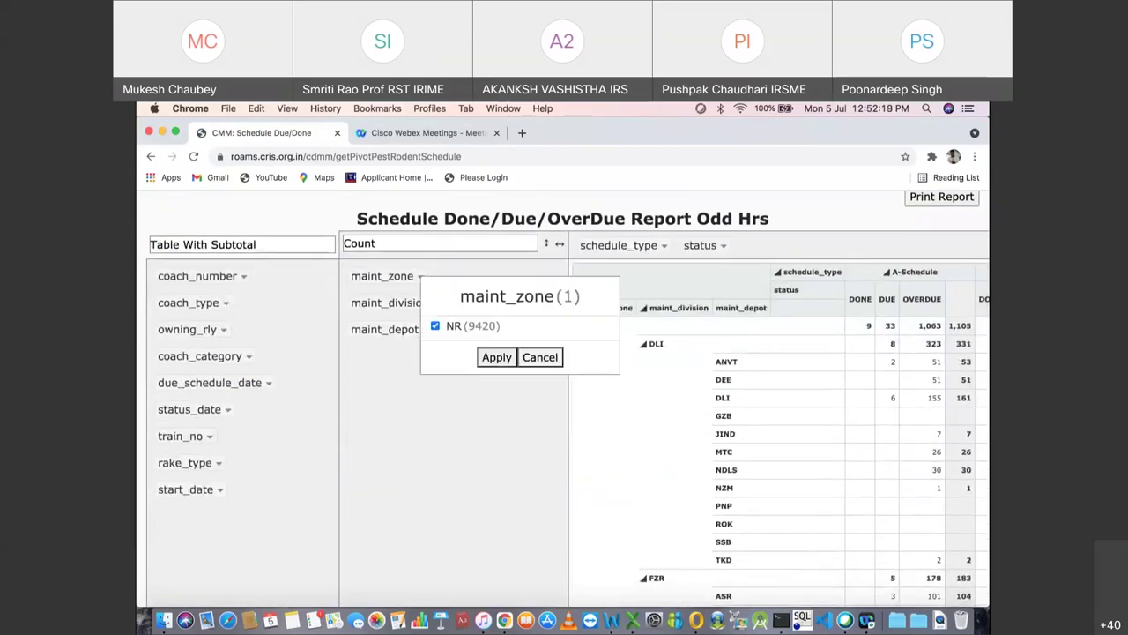
{"action": "left_click", "coordinate": [539, 357]}
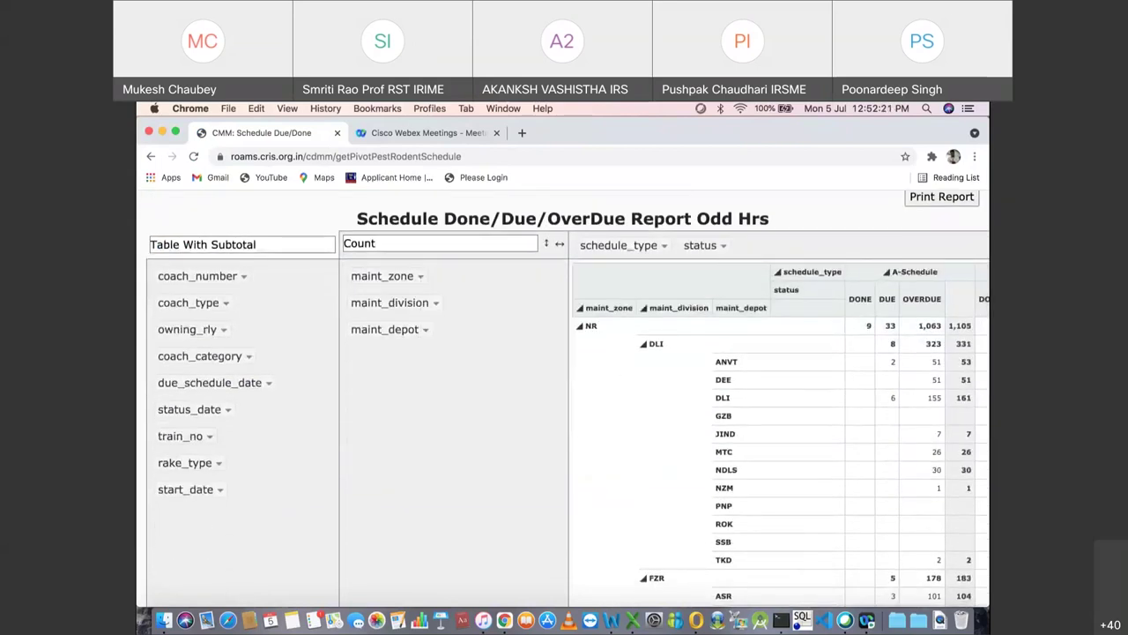
Step: Examine the done, due and overdue counts for each schedule type, from A-Schedule across to SS2 and the totals
{"action": "scroll", "coordinate": [564, 397], "scroll_direction": "right", "scroll_amount": 5}
{"action": "scroll", "coordinate": [564, 397], "scroll_direction": "right", "scroll_amount": 1}
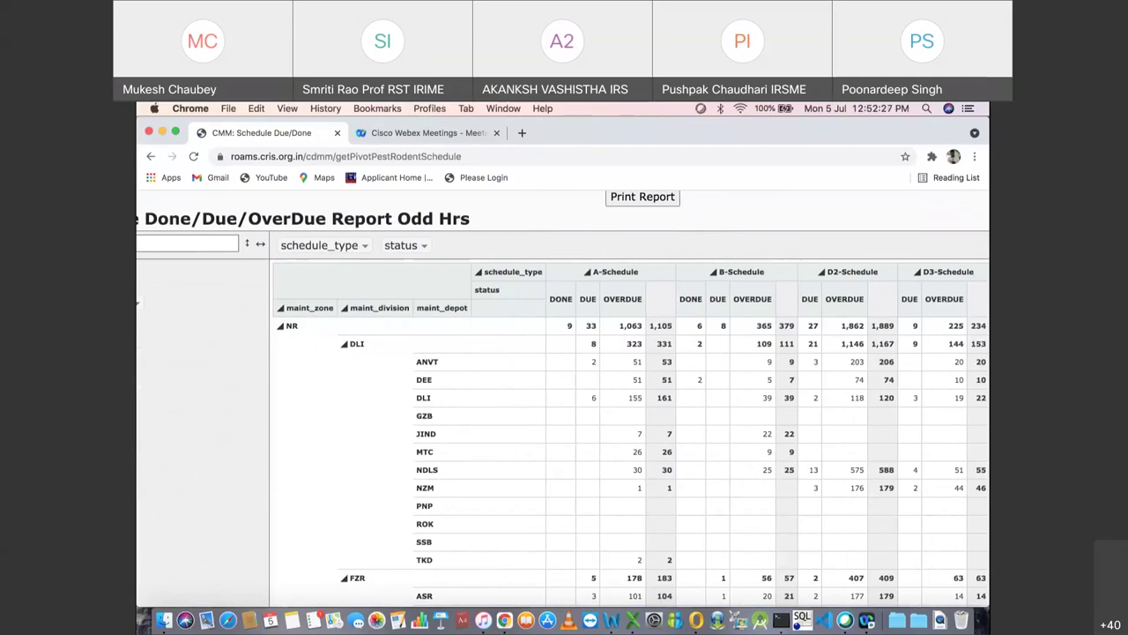
{"action": "scroll", "coordinate": [564, 396], "scroll_direction": "right", "scroll_amount": 5}
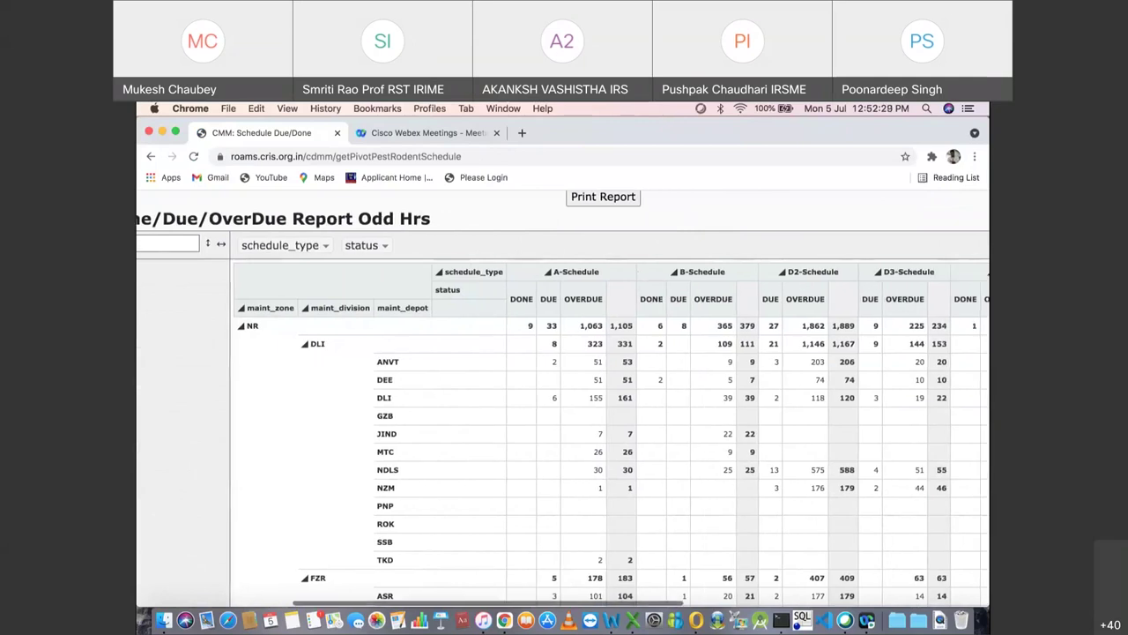
{"action": "scroll", "coordinate": [564, 397], "scroll_direction": "right", "scroll_amount": 1}
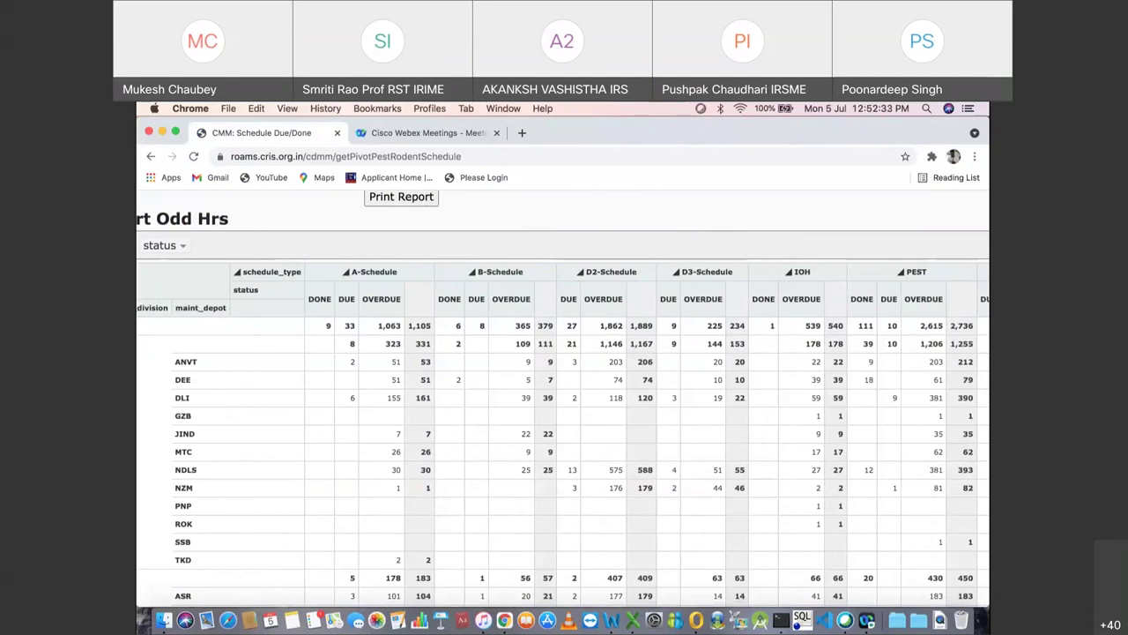
{"action": "scroll", "coordinate": [564, 397], "scroll_direction": "right", "scroll_amount": 1}
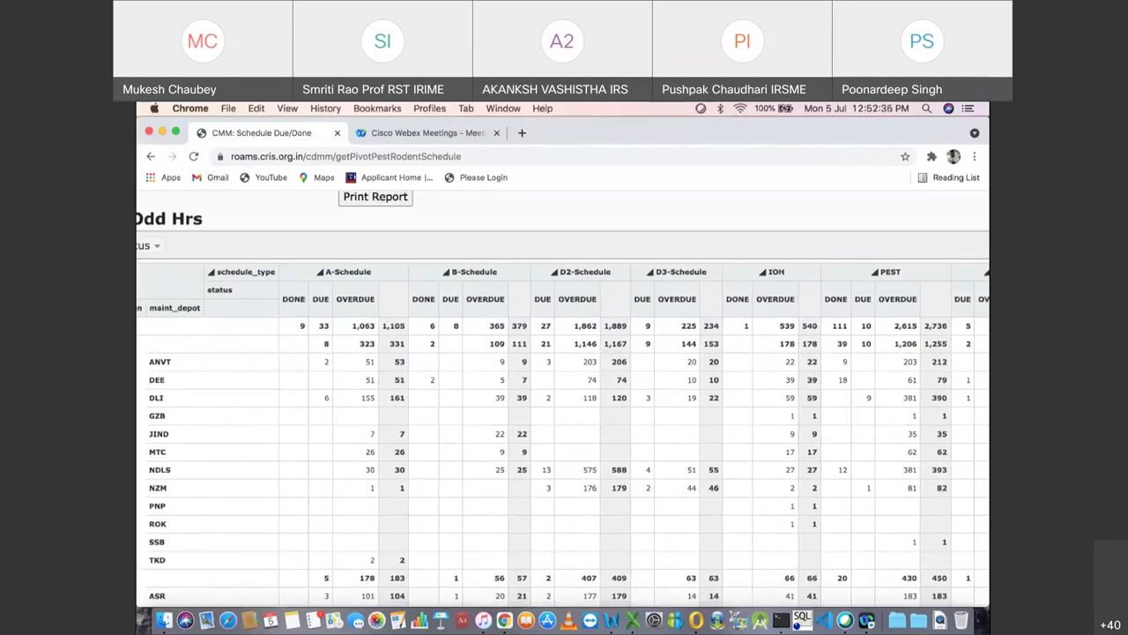
{"action": "scroll", "coordinate": [564, 397], "scroll_direction": "right", "scroll_amount": 4}
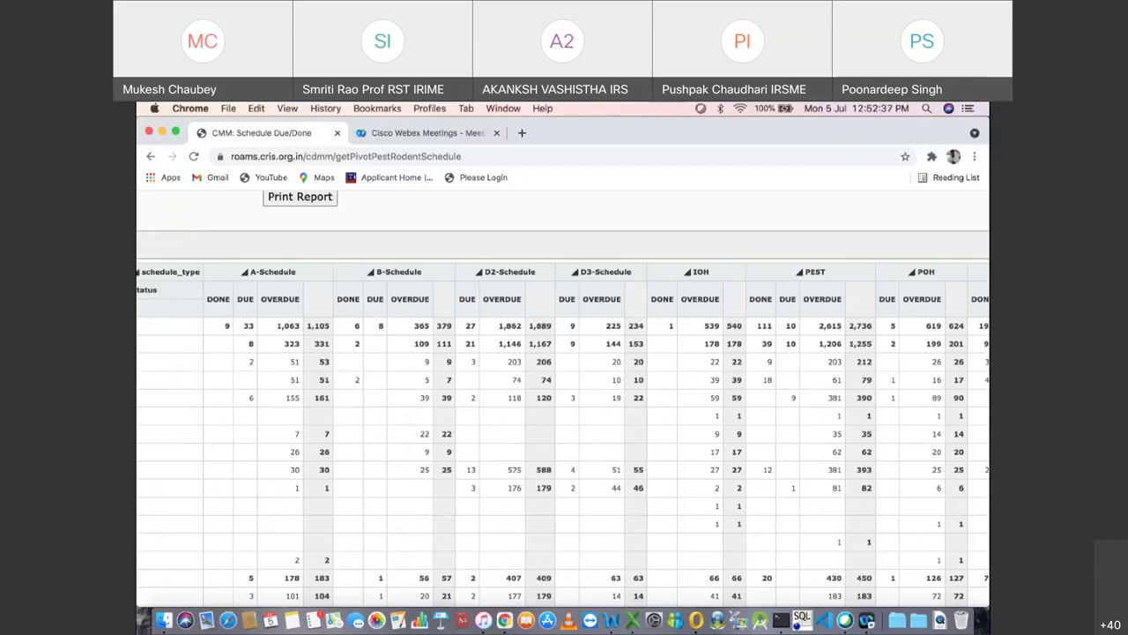
{"action": "scroll", "coordinate": [564, 396], "scroll_direction": "right", "scroll_amount": 2}
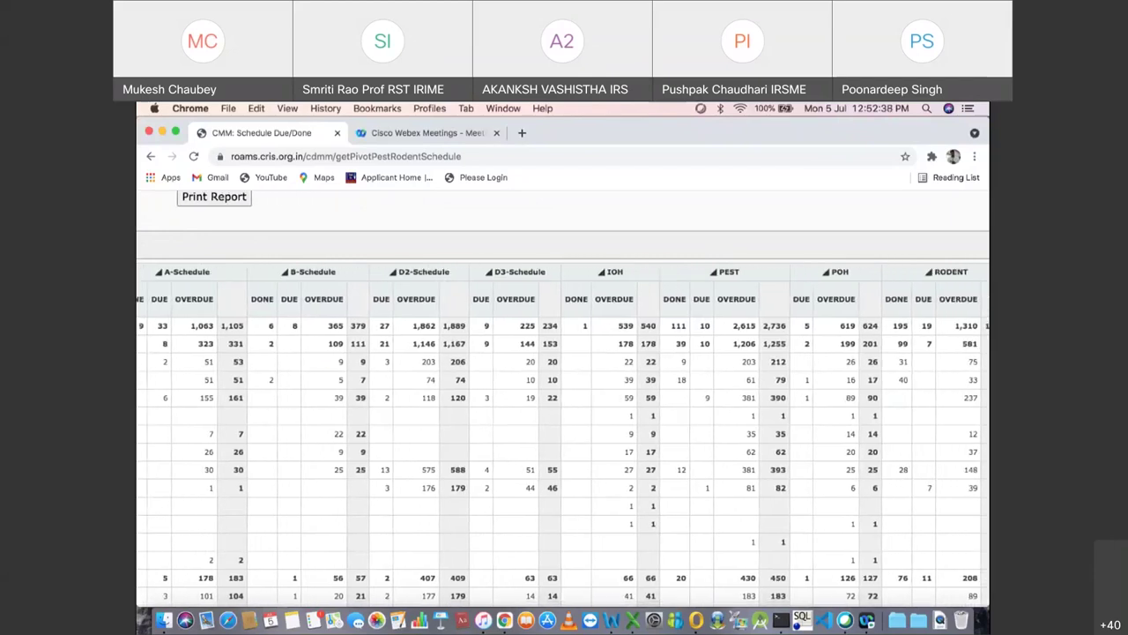
{"action": "scroll", "coordinate": [564, 396], "scroll_direction": "right", "scroll_amount": 8}
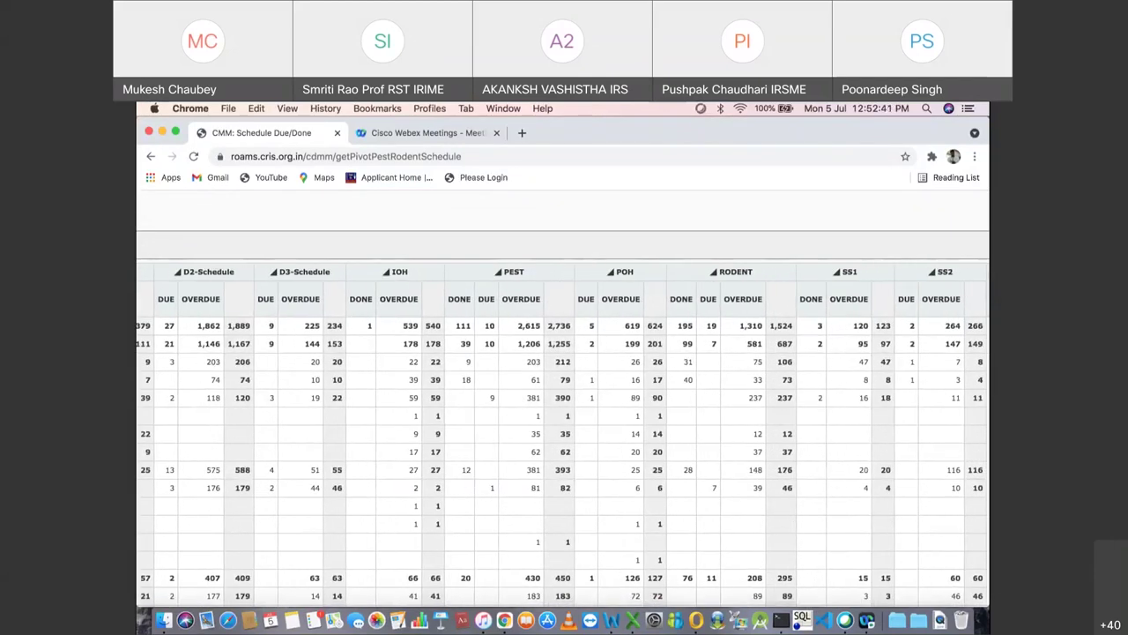
{"action": "scroll", "coordinate": [565, 397], "scroll_direction": "right", "scroll_amount": 1}
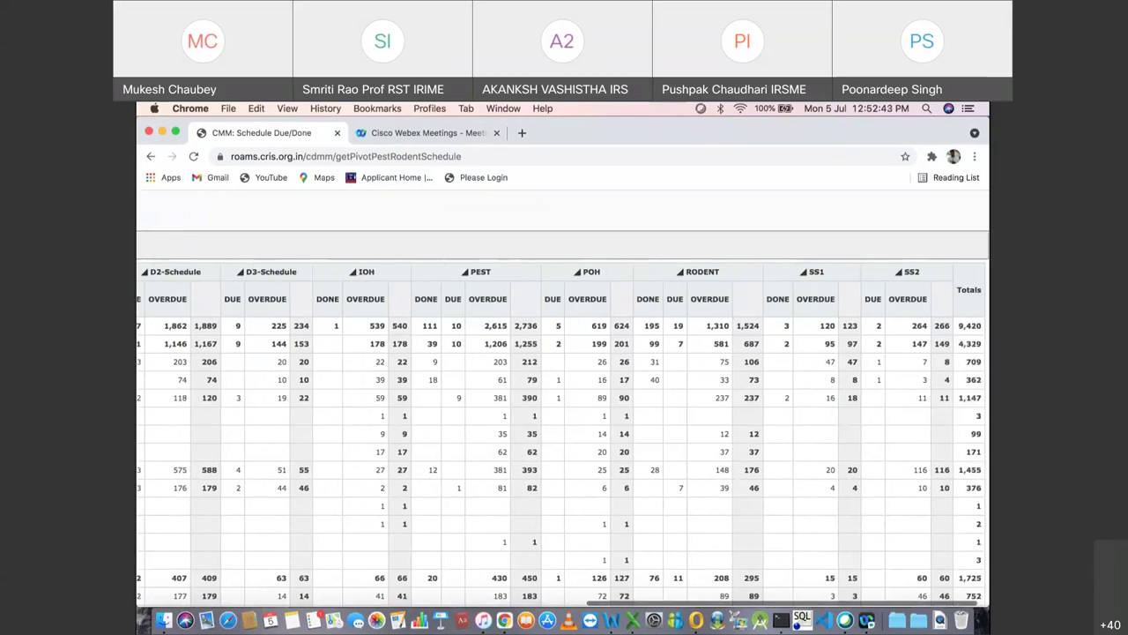
{"action": "scroll", "coordinate": [564, 397], "scroll_direction": "left", "scroll_amount": 15}
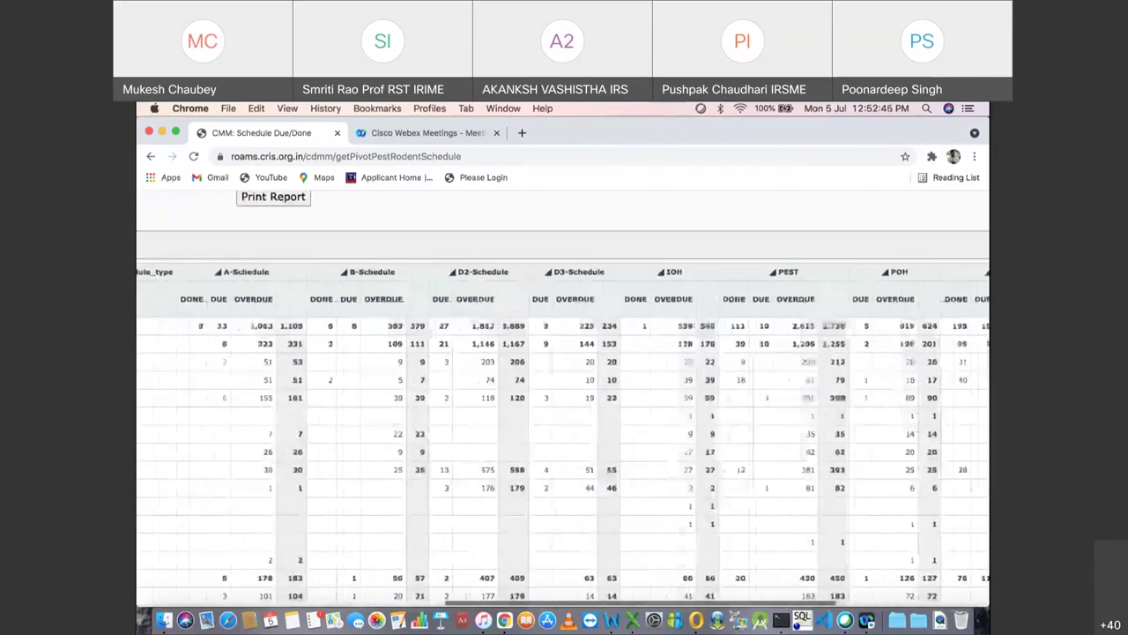
{"action": "scroll", "coordinate": [565, 397], "scroll_direction": "left", "scroll_amount": 1}
Step: Review the schedule status counts by maintenance depot, going down through the divisions of the NR zone
{"action": "scroll", "coordinate": [564, 397], "scroll_direction": "right", "scroll_amount": 3}
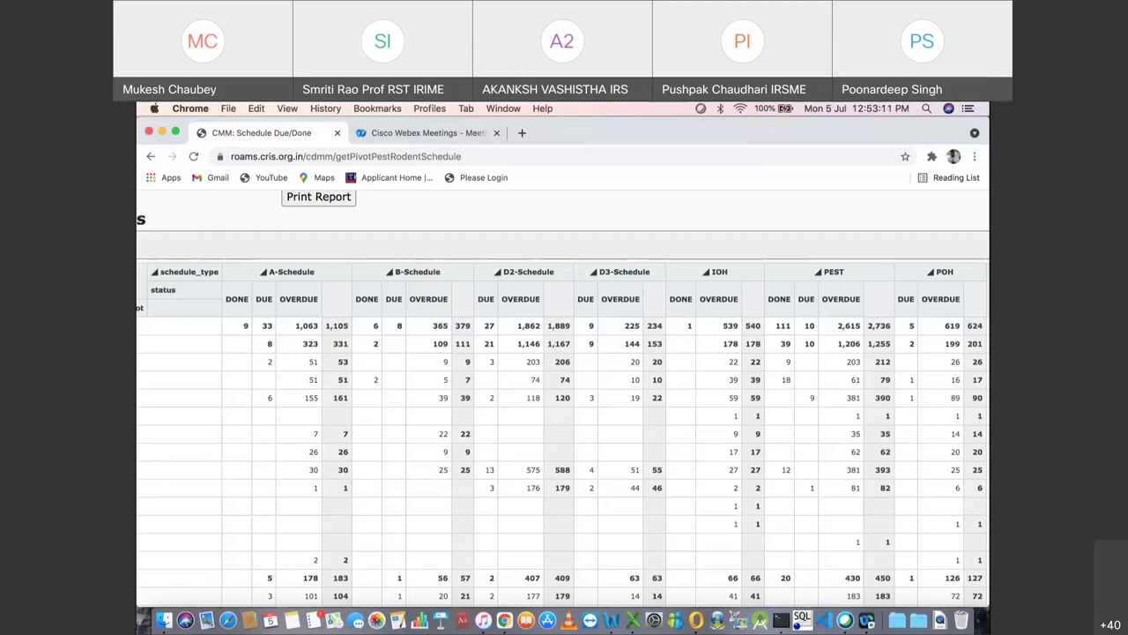
{"action": "scroll", "coordinate": [562, 432], "scroll_direction": "right", "scroll_amount": 3}
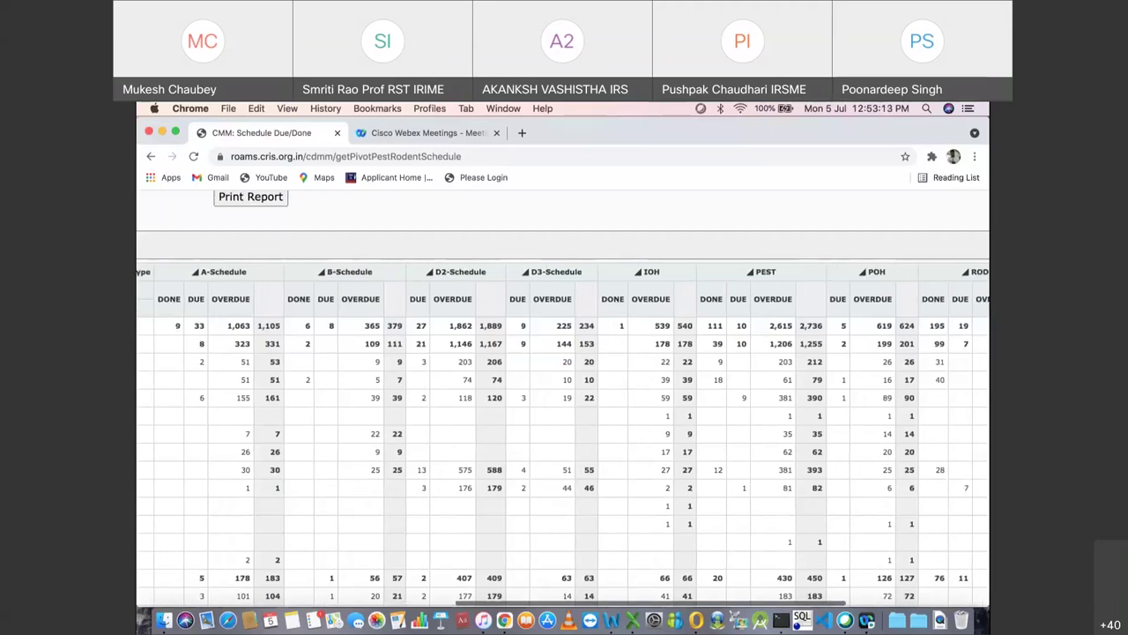
{"action": "scroll", "coordinate": [562, 432], "scroll_direction": "right", "scroll_amount": 3}
{"action": "scroll", "coordinate": [562, 397], "scroll_direction": "down", "scroll_amount": 2}
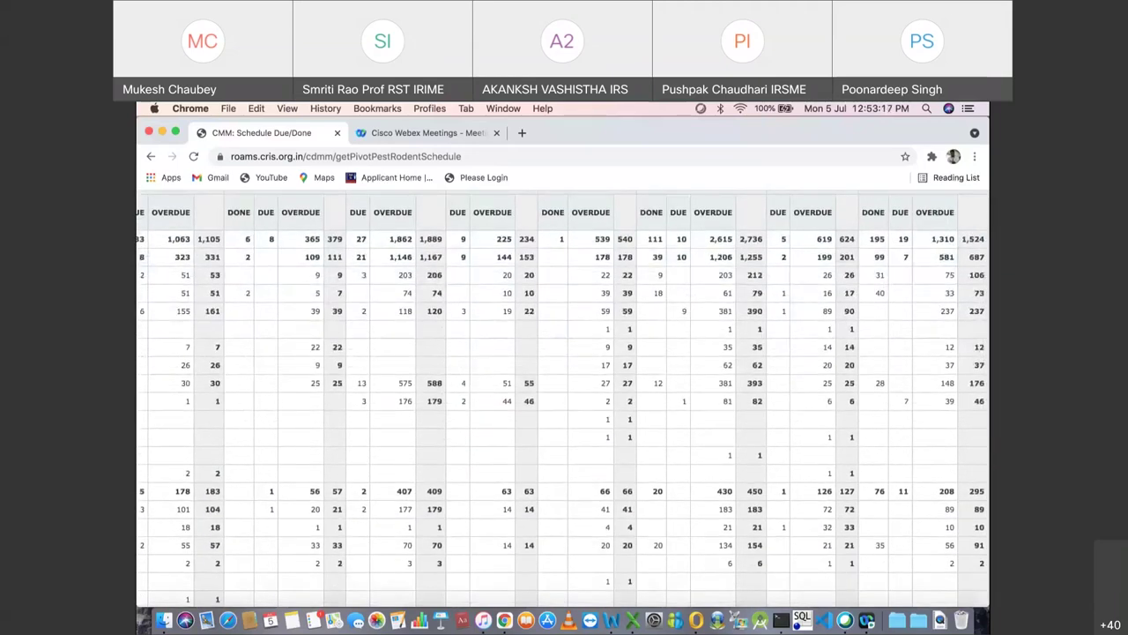
{"action": "scroll", "coordinate": [562, 398], "scroll_direction": "down", "scroll_amount": 2}
{"action": "scroll", "coordinate": [562, 397], "scroll_direction": "left", "scroll_amount": 2}
{"action": "scroll", "coordinate": [562, 398], "scroll_direction": "left", "scroll_amount": 1}
{"action": "scroll", "coordinate": [562, 398], "scroll_direction": "up", "scroll_amount": 3}
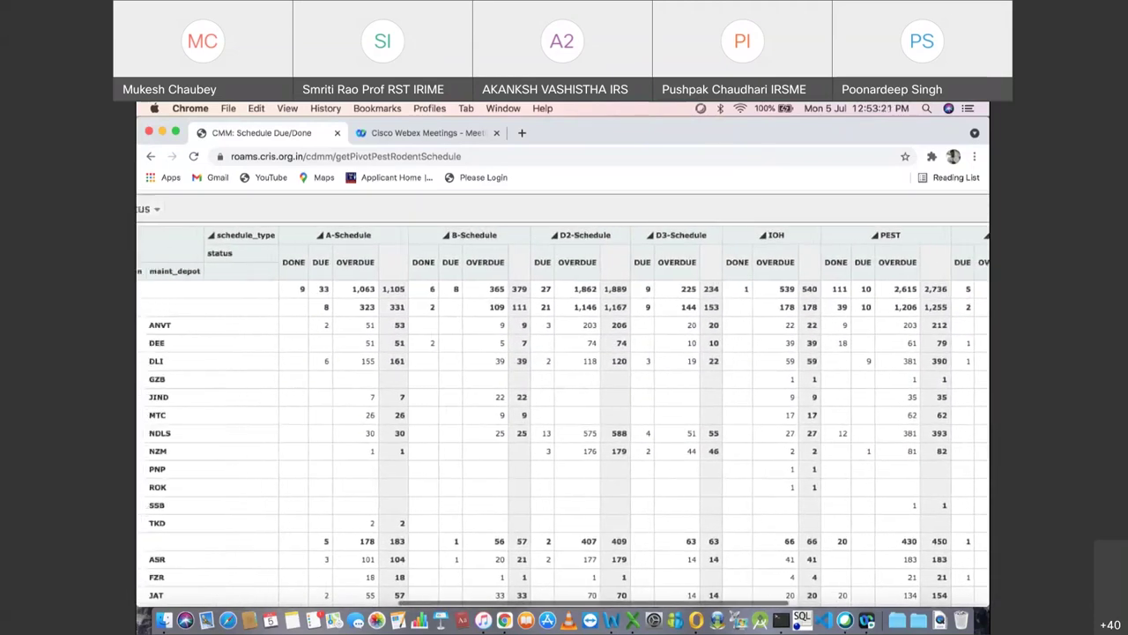
{"action": "scroll", "coordinate": [562, 397], "scroll_direction": "down", "scroll_amount": 3}
{"action": "scroll", "coordinate": [563, 396], "scroll_direction": "down", "scroll_amount": 3}
{"action": "scroll", "coordinate": [562, 396], "scroll_direction": "up", "scroll_amount": 6}
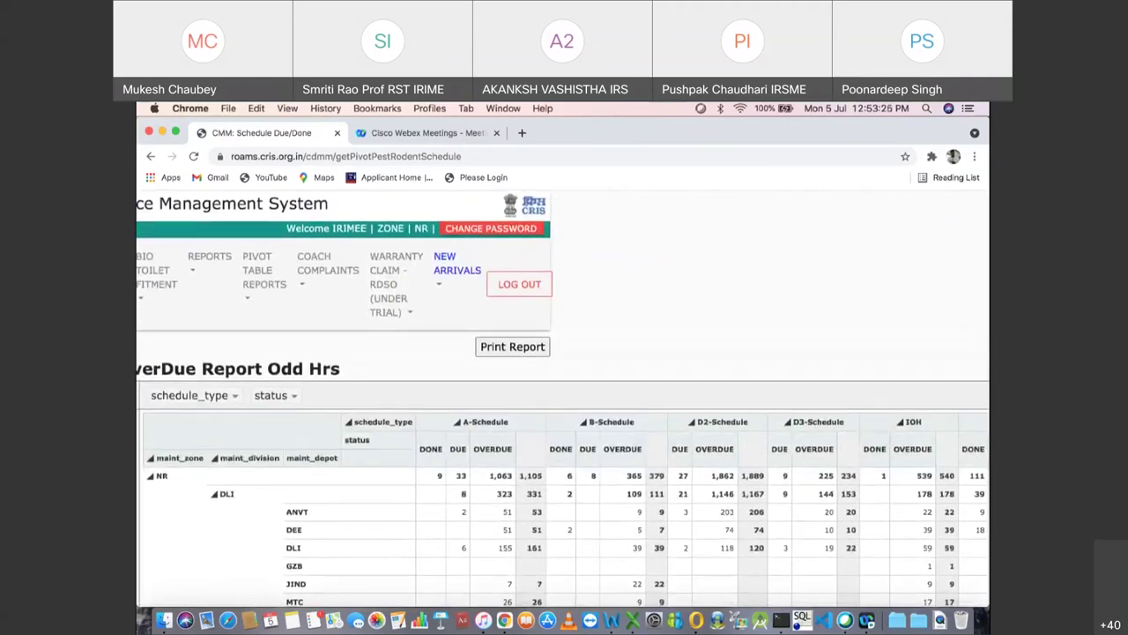
Step: Open the Coach Assembly Data Report from the pivot table reports
{"action": "left_click", "coordinate": [265, 270]}
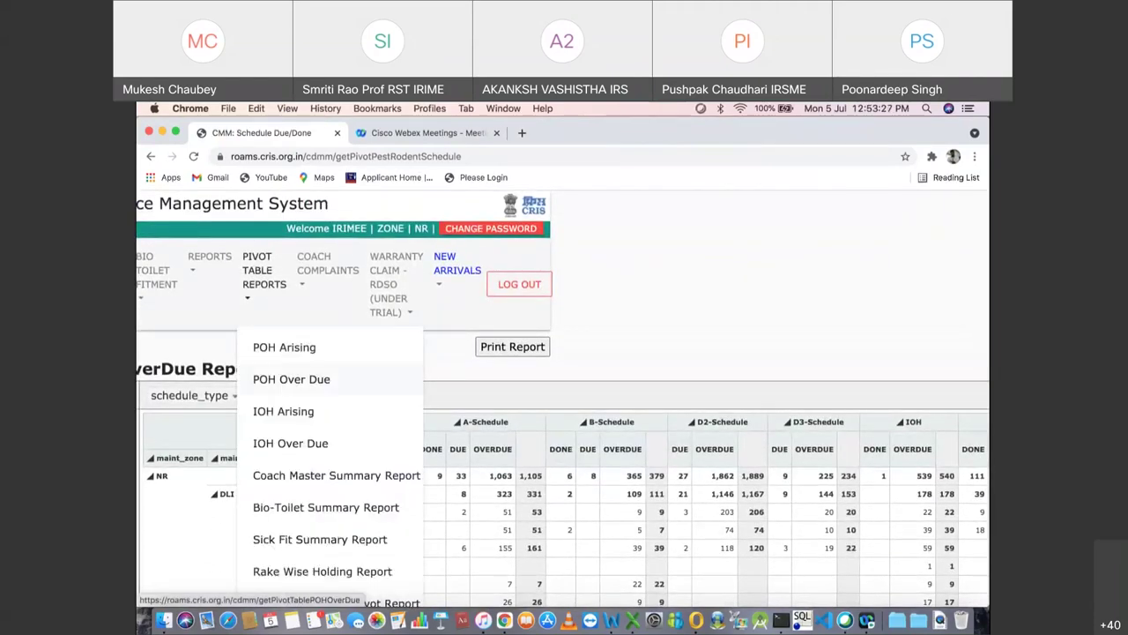
{"action": "scroll", "coordinate": [291, 377], "scroll_direction": "down", "scroll_amount": 5}
{"action": "scroll", "coordinate": [334, 389], "scroll_direction": "down", "scroll_amount": 8}
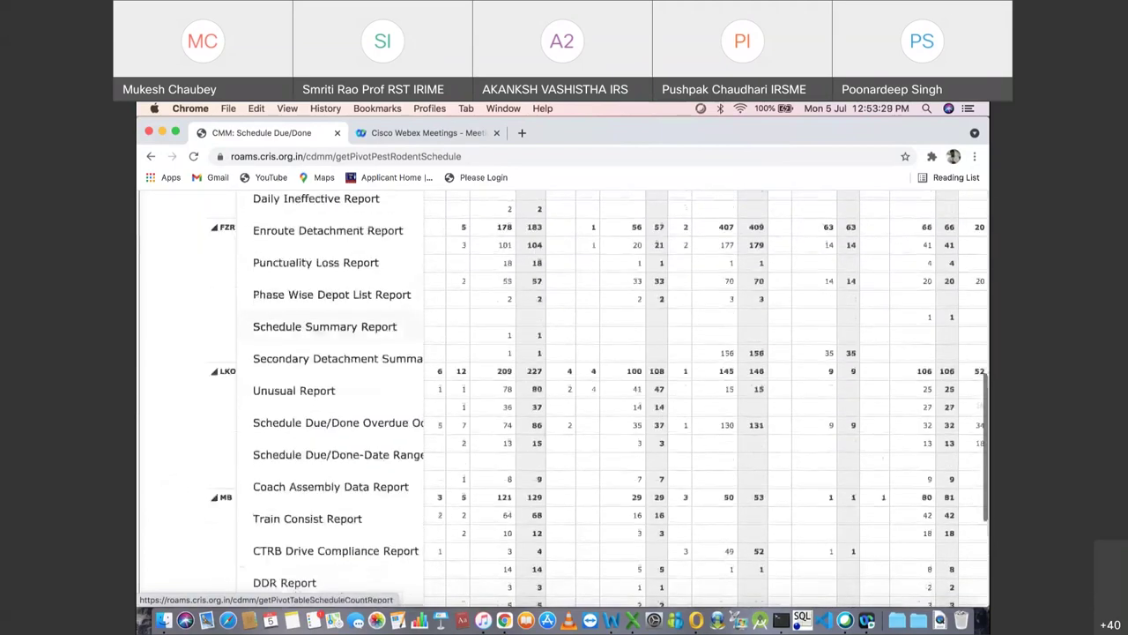
{"action": "scroll", "coordinate": [335, 389], "scroll_direction": "down", "scroll_amount": 1}
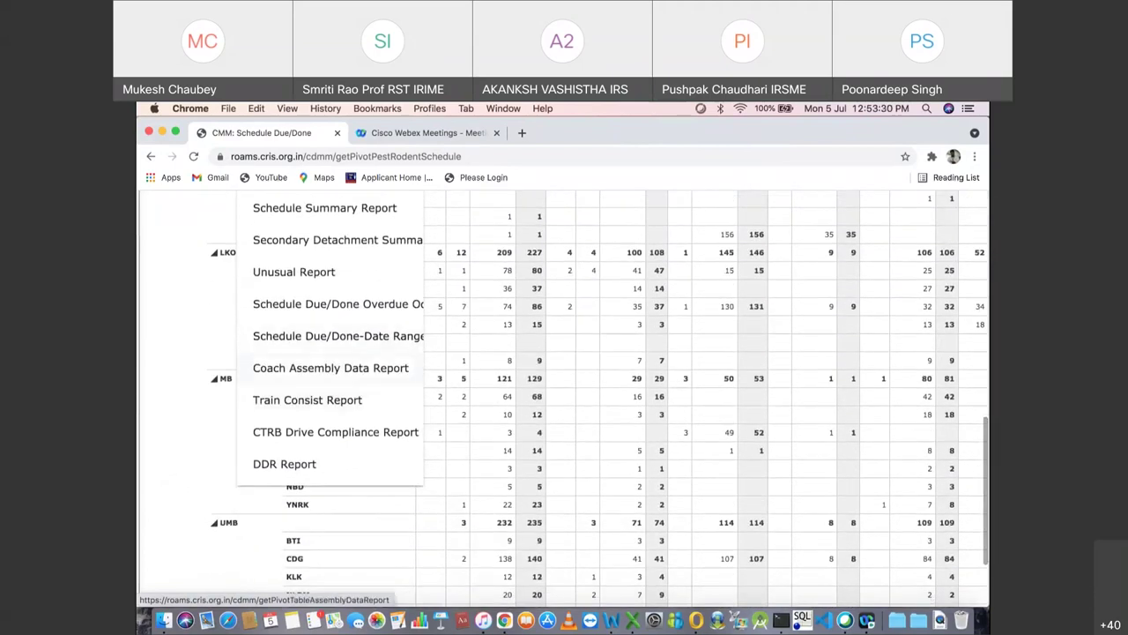
{"action": "left_click", "coordinate": [328, 368]}
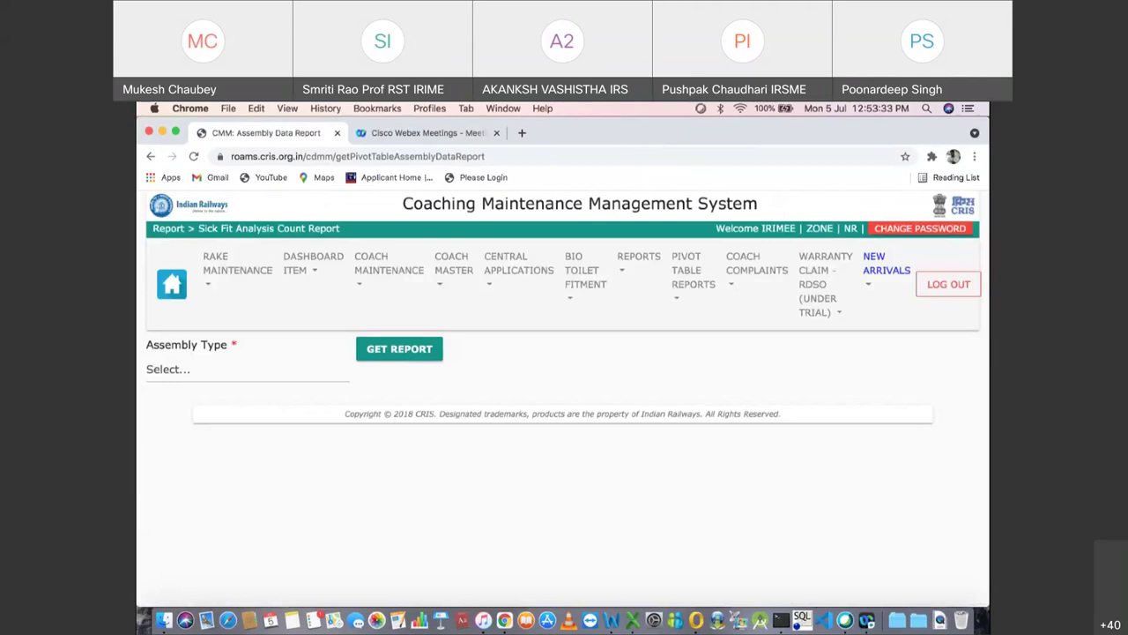
Step: Try to generate the assembly data report for assembly type ALL
{"action": "left_click", "coordinate": [167, 369]}
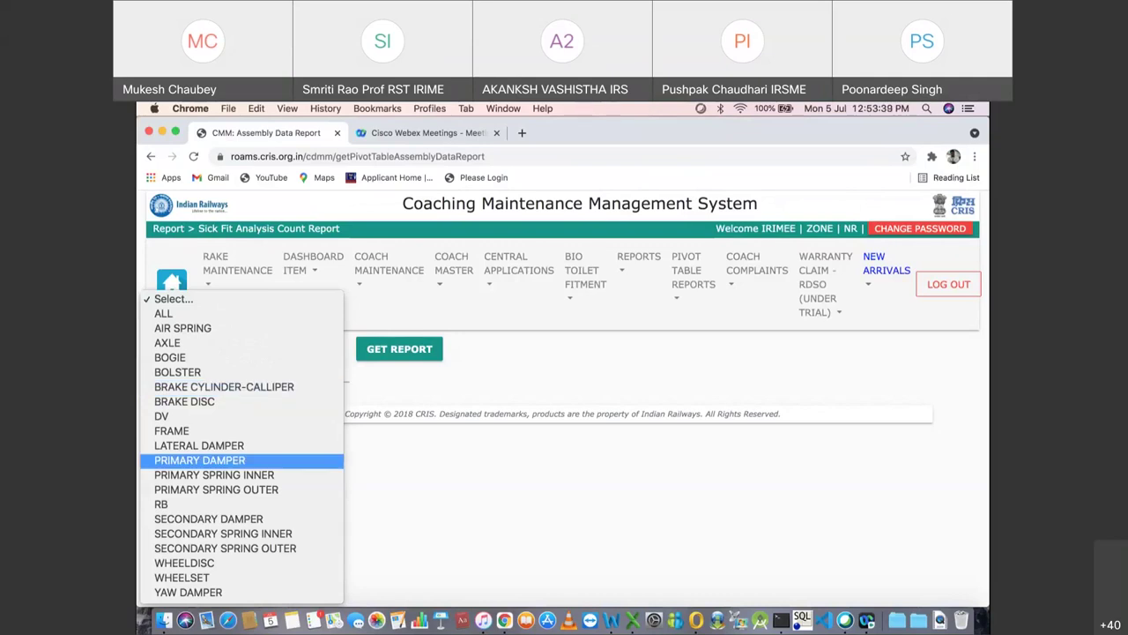
{"action": "left_click", "coordinate": [163, 312]}
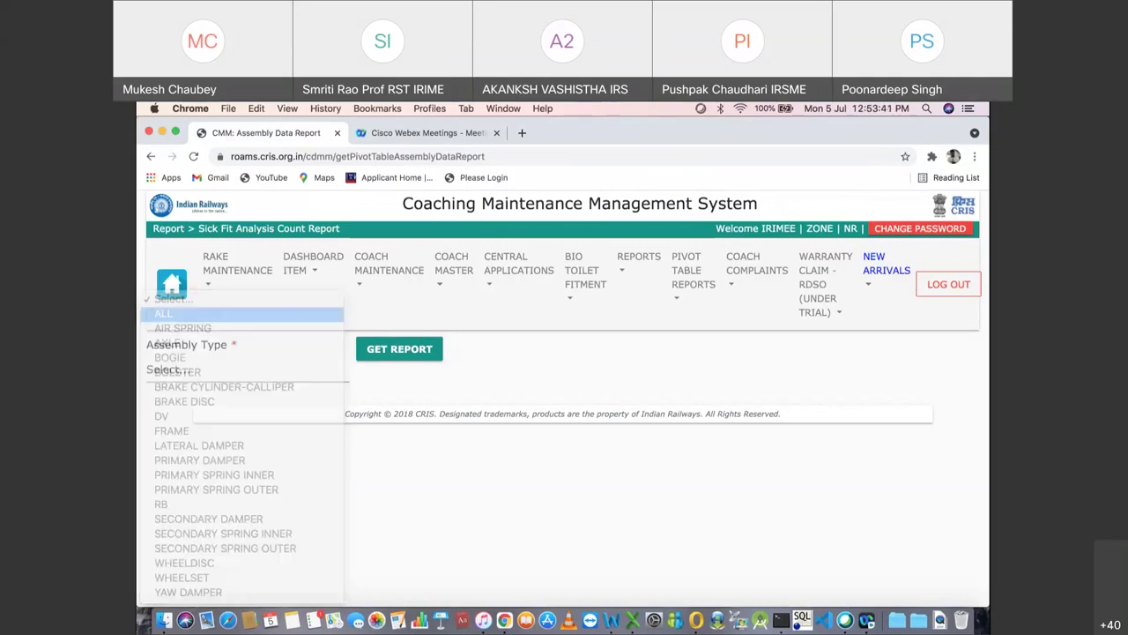
{"action": "left_click", "coordinate": [399, 348]}
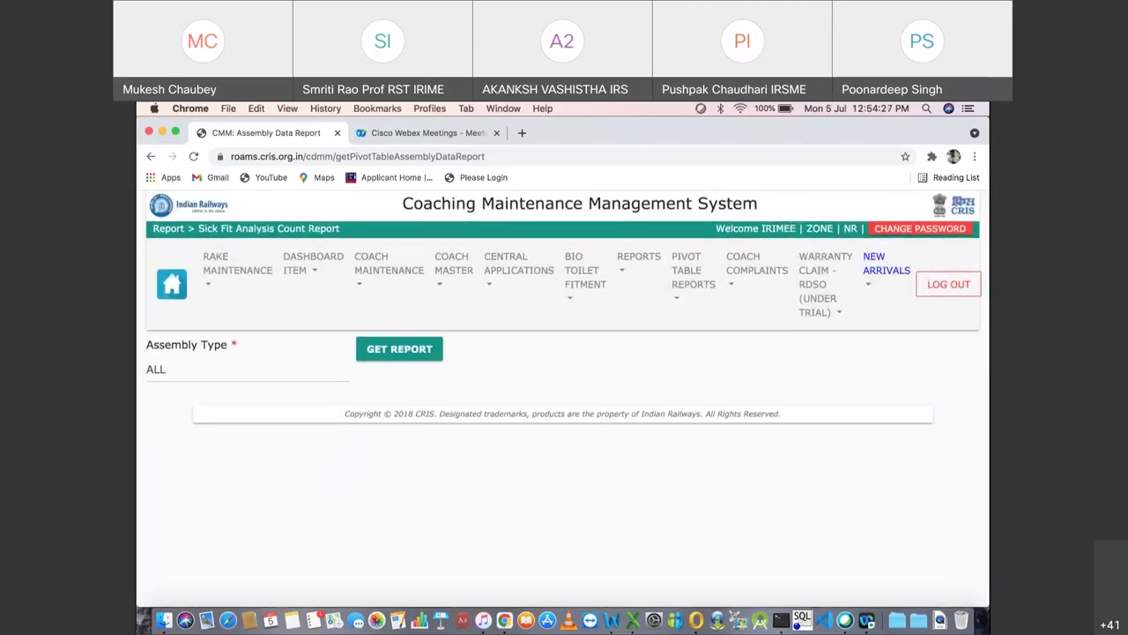
Step: Generate the assembly data report for assembly type AIR SPRING and view its pivot table by maintenance zone and assembly position
{"action": "left_click", "coordinate": [246, 368]}
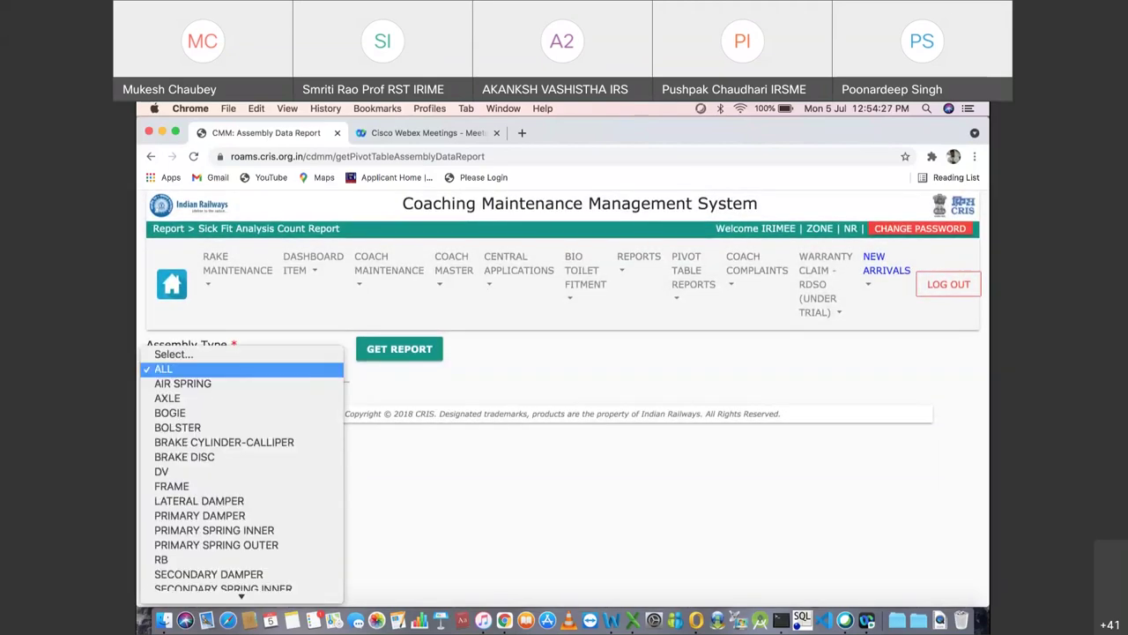
{"action": "left_click", "coordinate": [194, 382]}
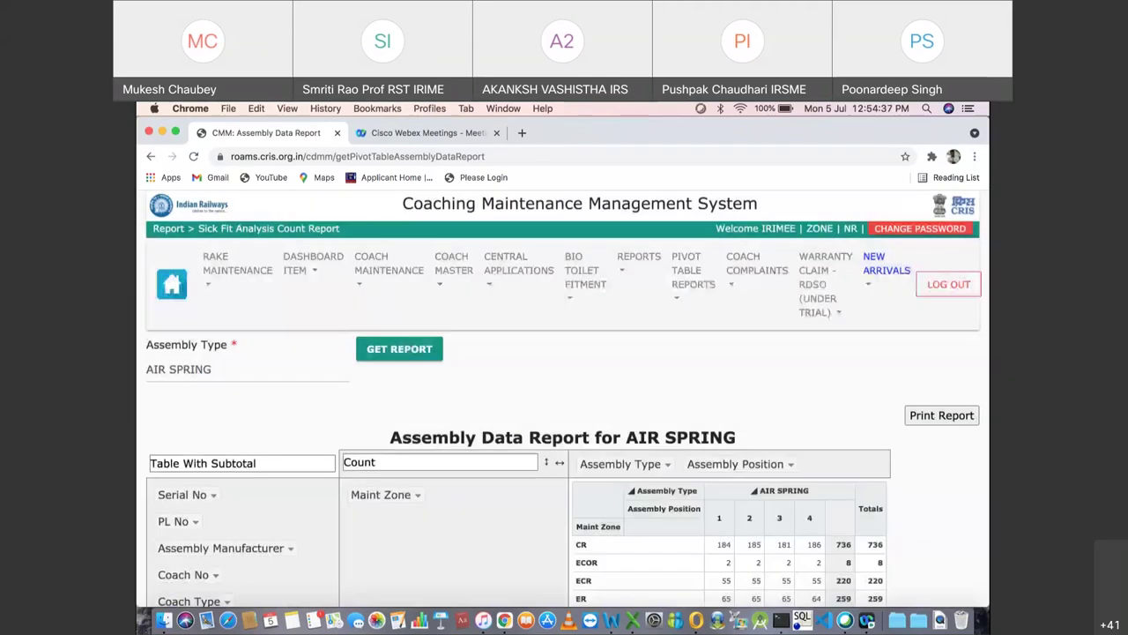
{"action": "scroll", "coordinate": [564, 397], "scroll_direction": "down", "scroll_amount": 2}
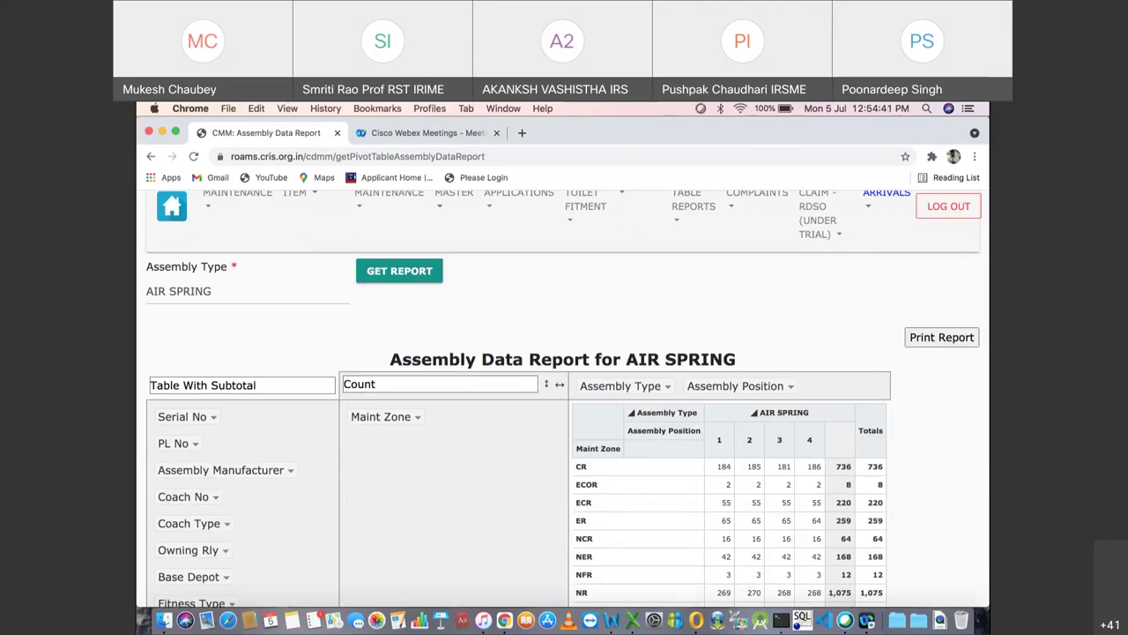
Step: Review the AIR SPRING counts by maintenance zone and assembly position, down to the totals row
{"action": "scroll", "coordinate": [564, 397], "scroll_direction": "down", "scroll_amount": 2}
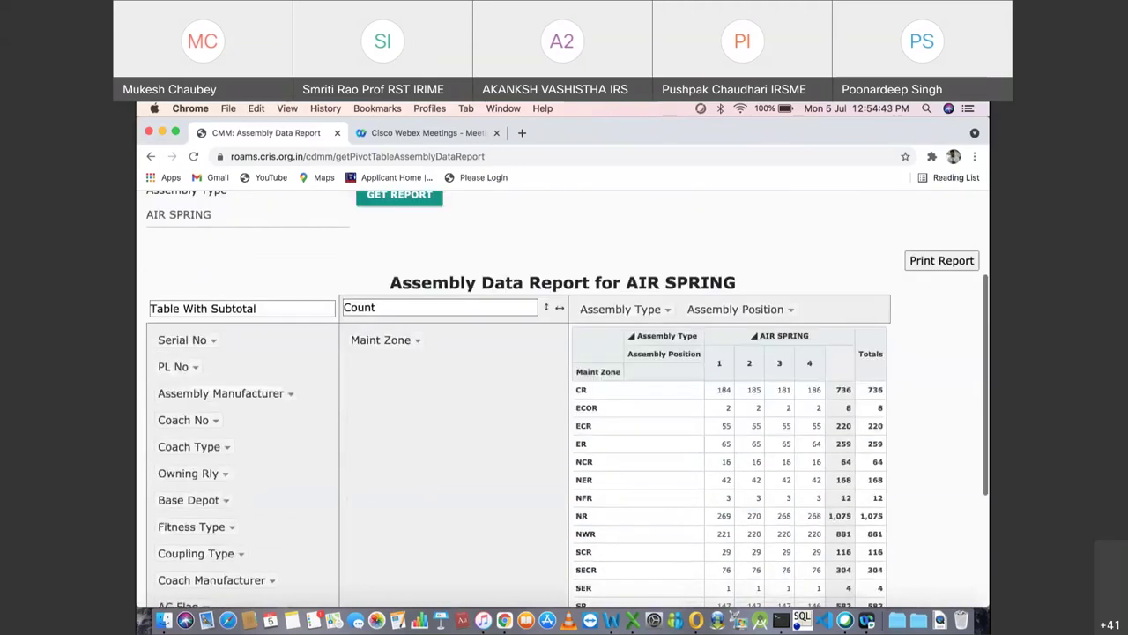
{"action": "scroll", "coordinate": [564, 397], "scroll_direction": "down", "scroll_amount": 2}
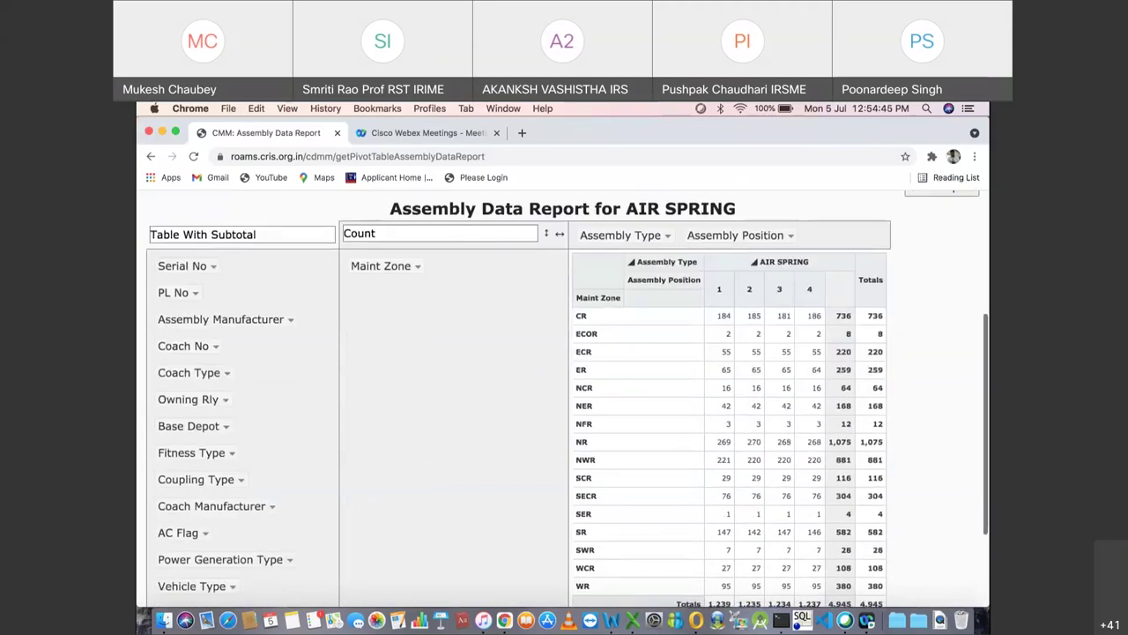
{"action": "scroll", "coordinate": [564, 396], "scroll_direction": "down", "scroll_amount": 2}
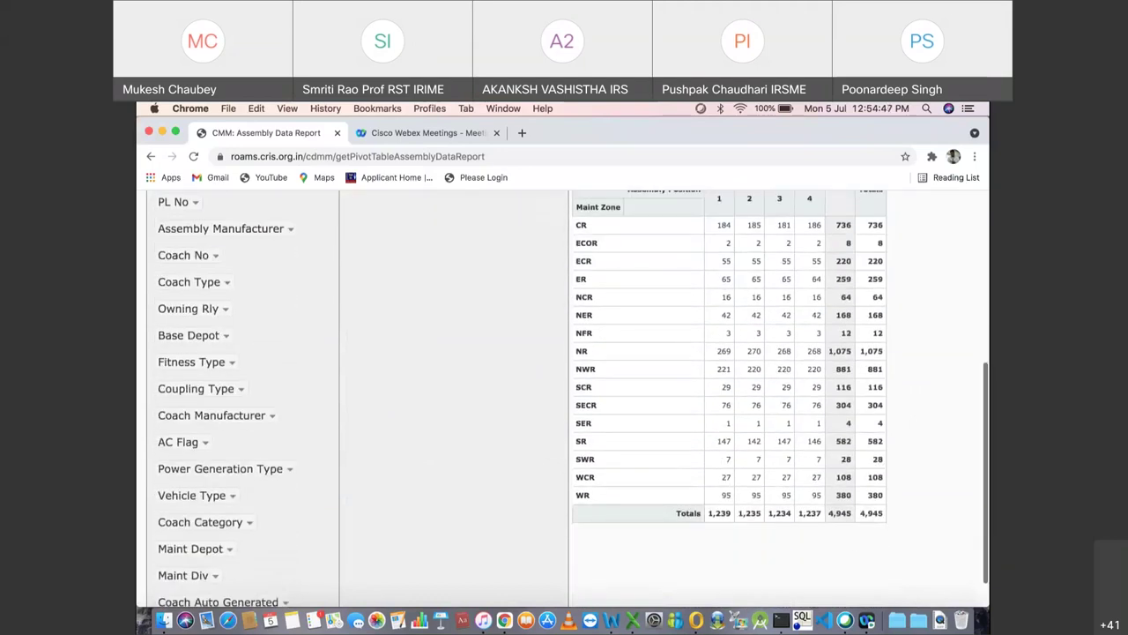
{"action": "scroll", "coordinate": [564, 396], "scroll_direction": "up", "scroll_amount": 3}
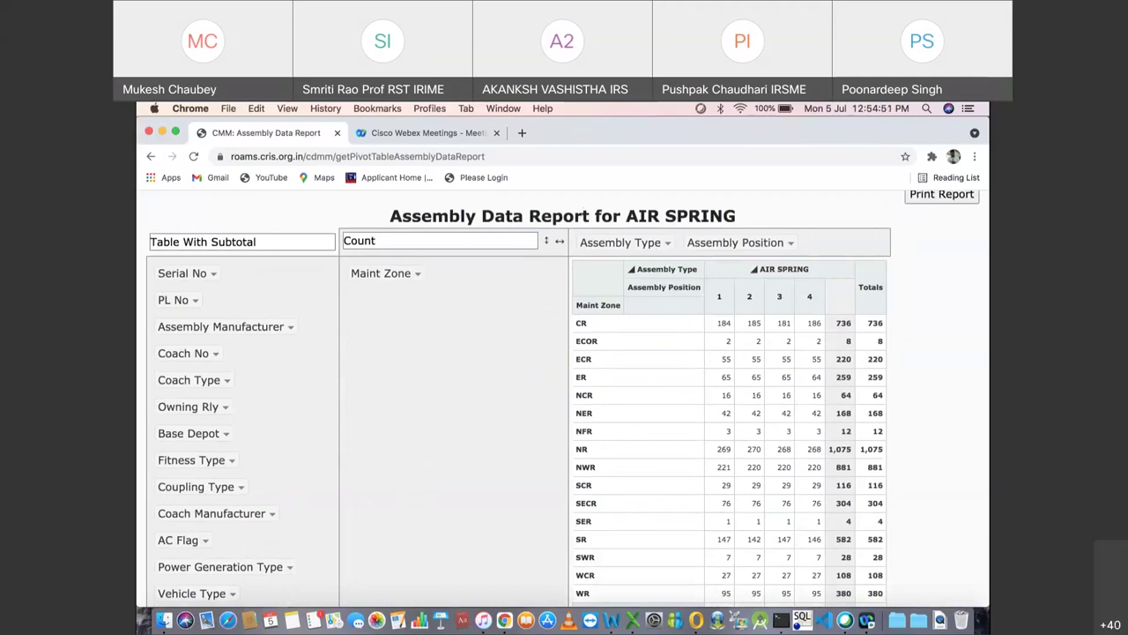
{"action": "scroll", "coordinate": [564, 397], "scroll_direction": "down", "scroll_amount": 3}
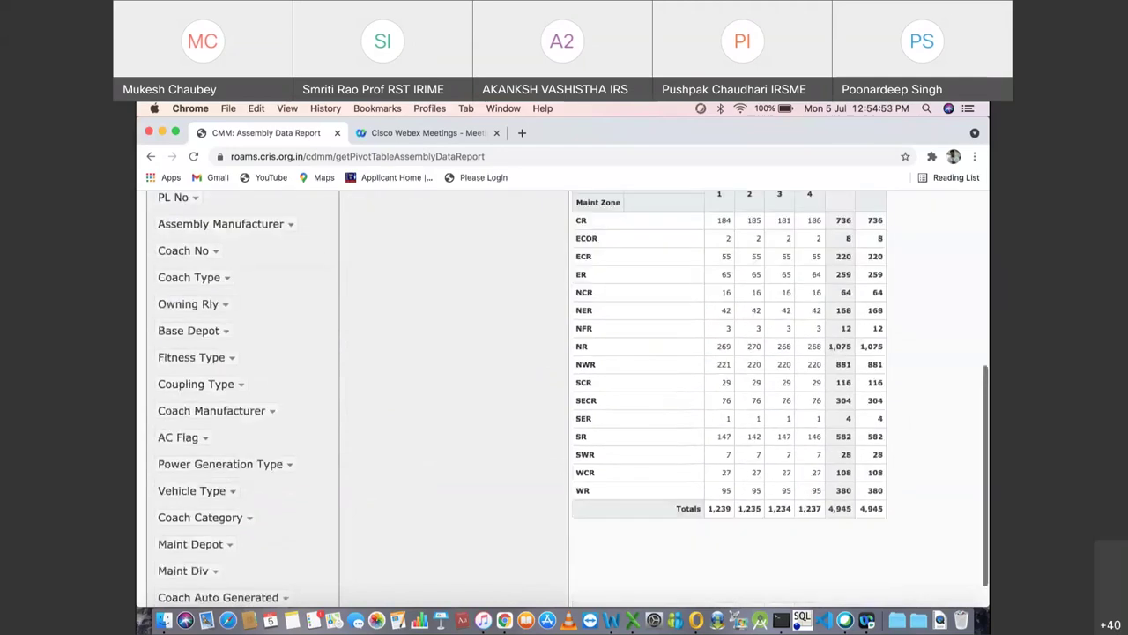
Step: Open the detail records behind the ECOR count for air spring position 1 and review all their columns
{"action": "scroll", "coordinate": [564, 396], "scroll_direction": "up", "scroll_amount": 2}
{"action": "scroll", "coordinate": [564, 396], "scroll_direction": "up", "scroll_amount": 2}
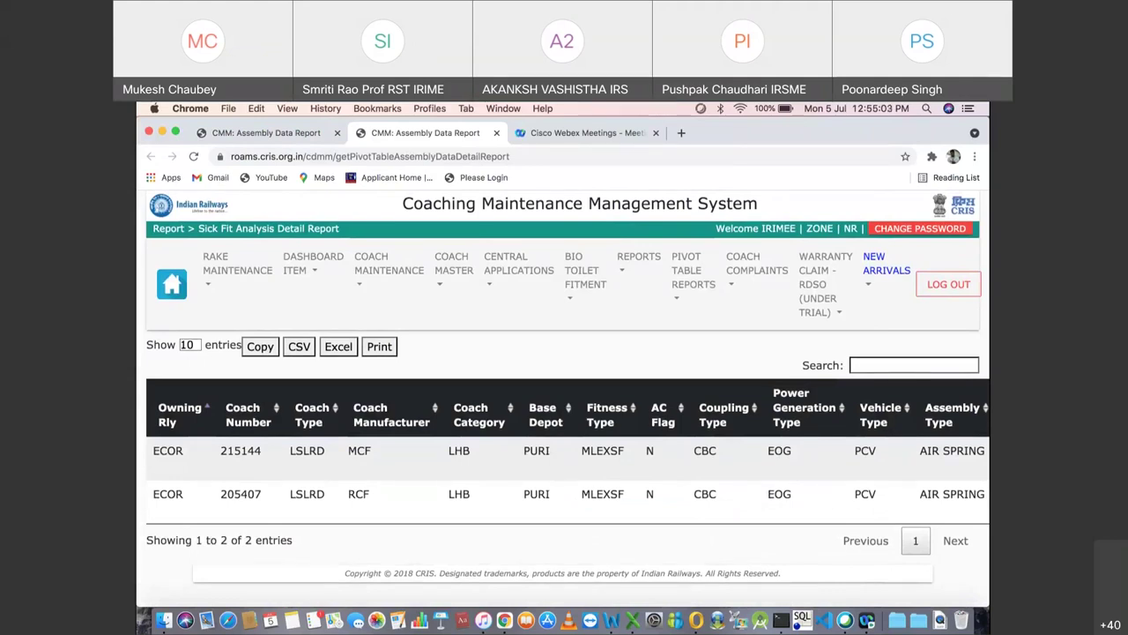
{"action": "scroll", "coordinate": [564, 399], "scroll_direction": "right", "scroll_amount": 10}
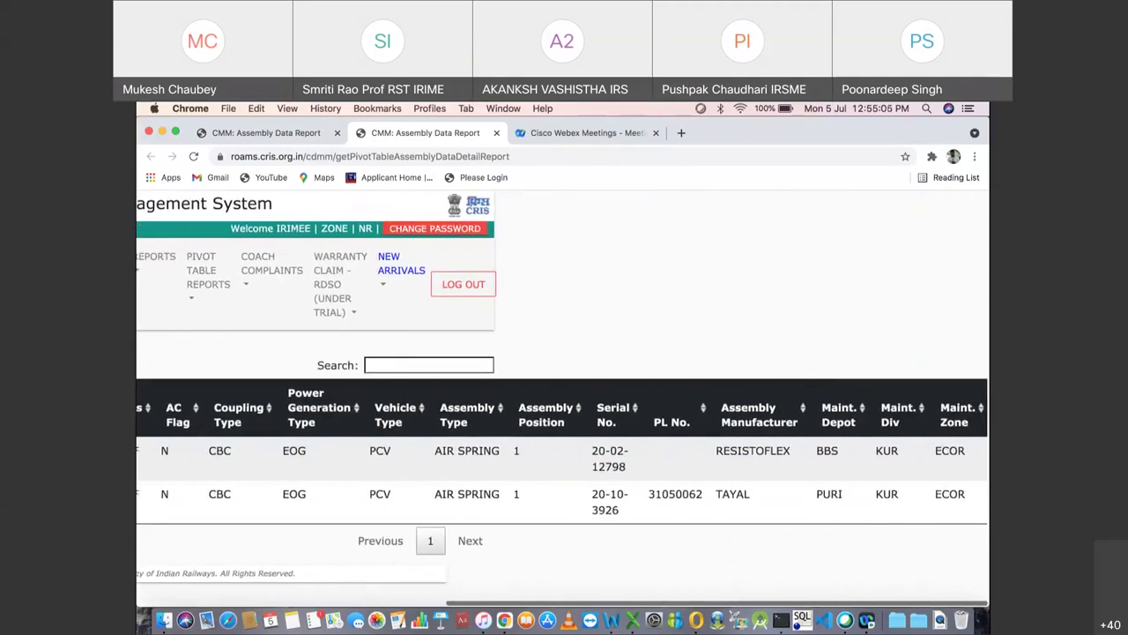
{"action": "scroll", "coordinate": [563, 399], "scroll_direction": "left", "scroll_amount": 10}
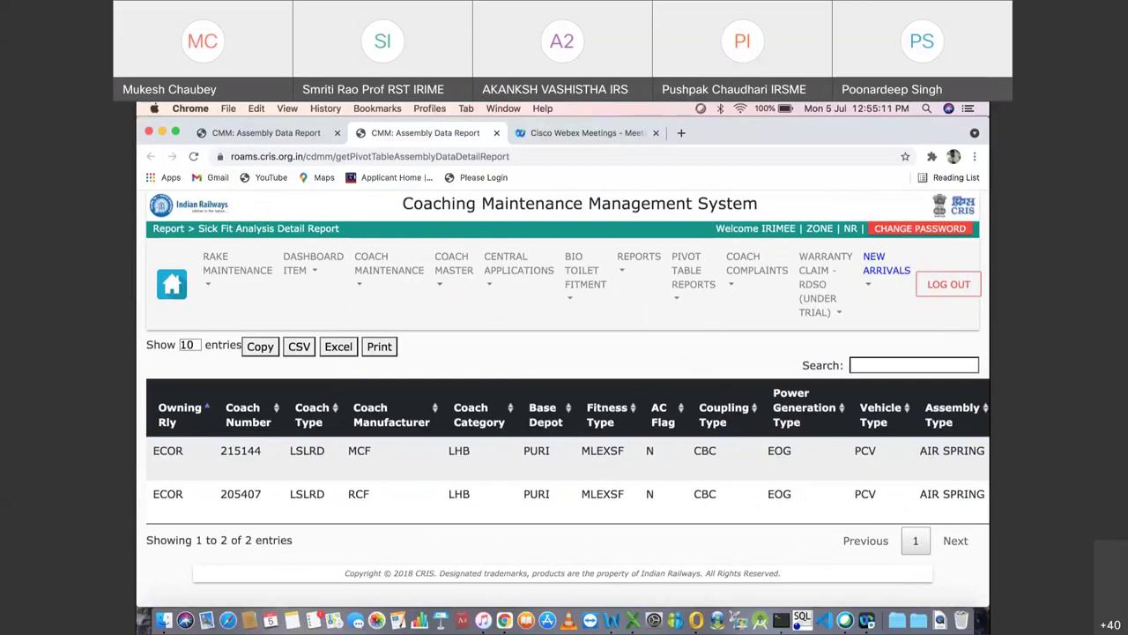
Step: Return to the air spring pivot table and open the Train Consist Report from the pivot table reports
{"action": "key", "text": "ctrl+shift+Tab"}
{"action": "scroll", "coordinate": [564, 397], "scroll_direction": "up", "scroll_amount": 5}
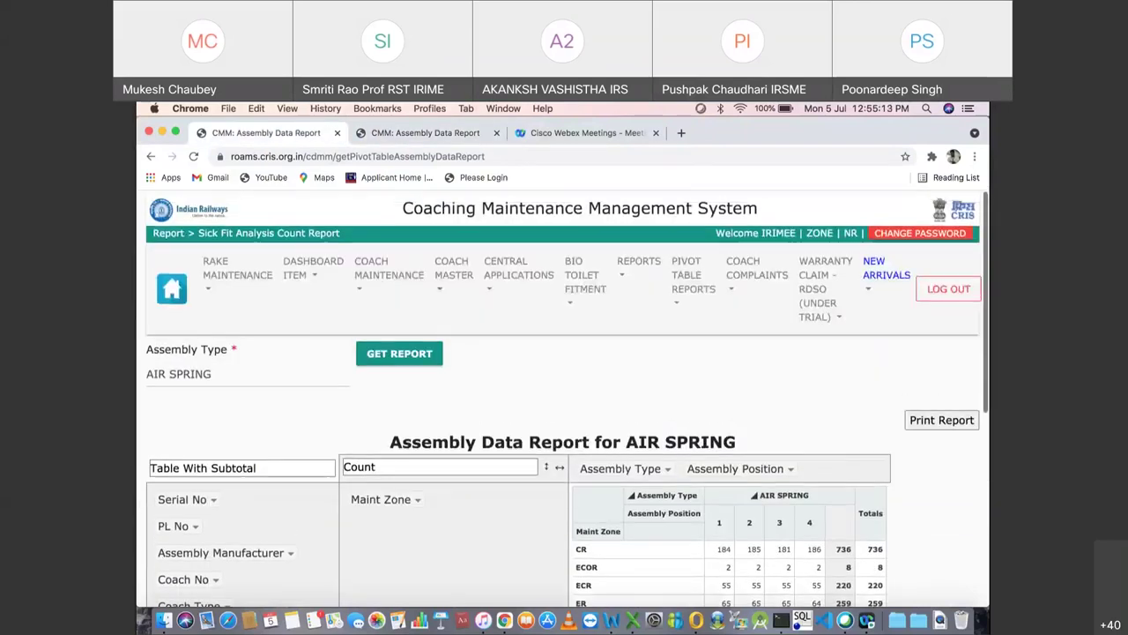
{"action": "left_click", "coordinate": [694, 270]}
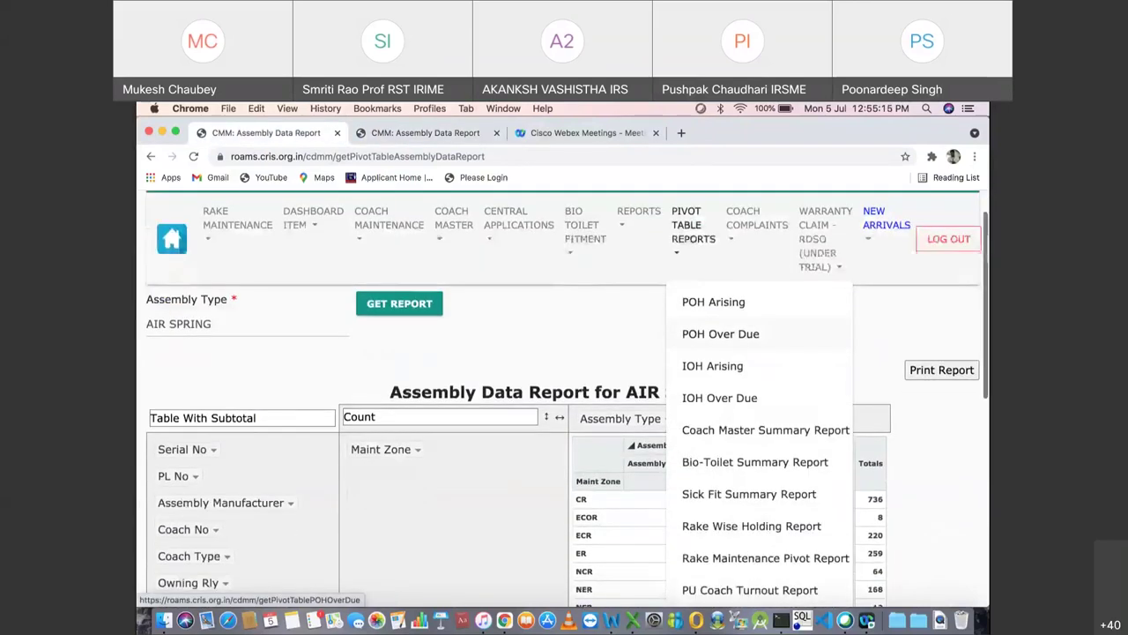
{"action": "scroll", "coordinate": [749, 352], "scroll_direction": "down", "scroll_amount": 5}
{"action": "scroll", "coordinate": [737, 521], "scroll_direction": "down", "scroll_amount": 3}
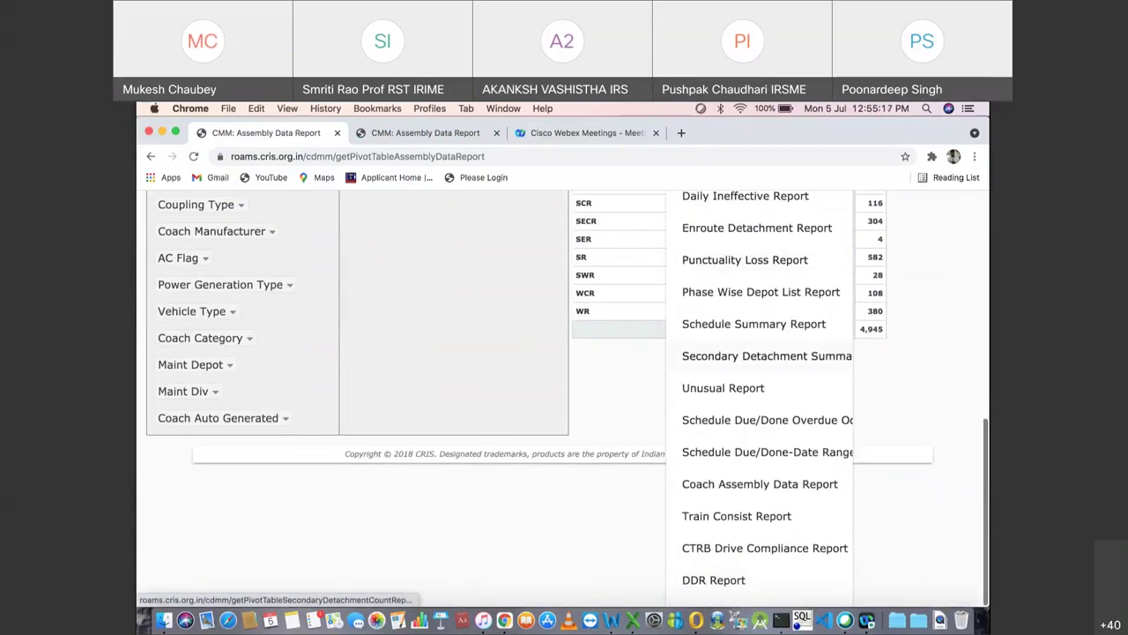
{"action": "left_click", "coordinate": [737, 521]}
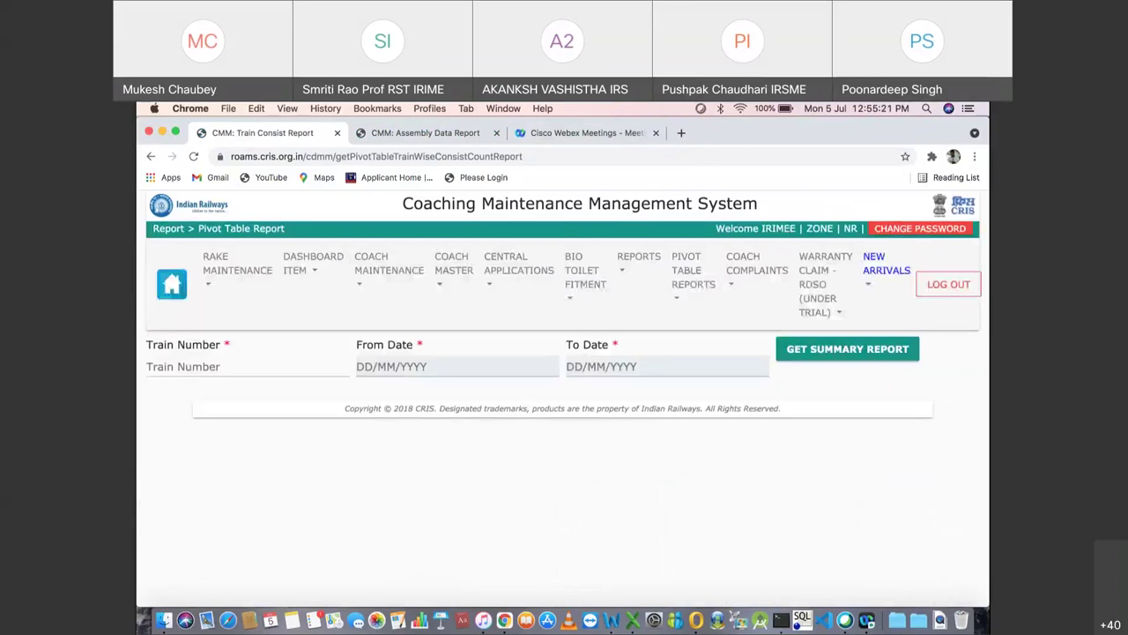
Step: Generate the train consist summary report for train number 02951 from 01/07/2021 to 05/07/2021
{"action": "left_click", "coordinate": [246, 366]}
{"action": "type", "text": "02951"}
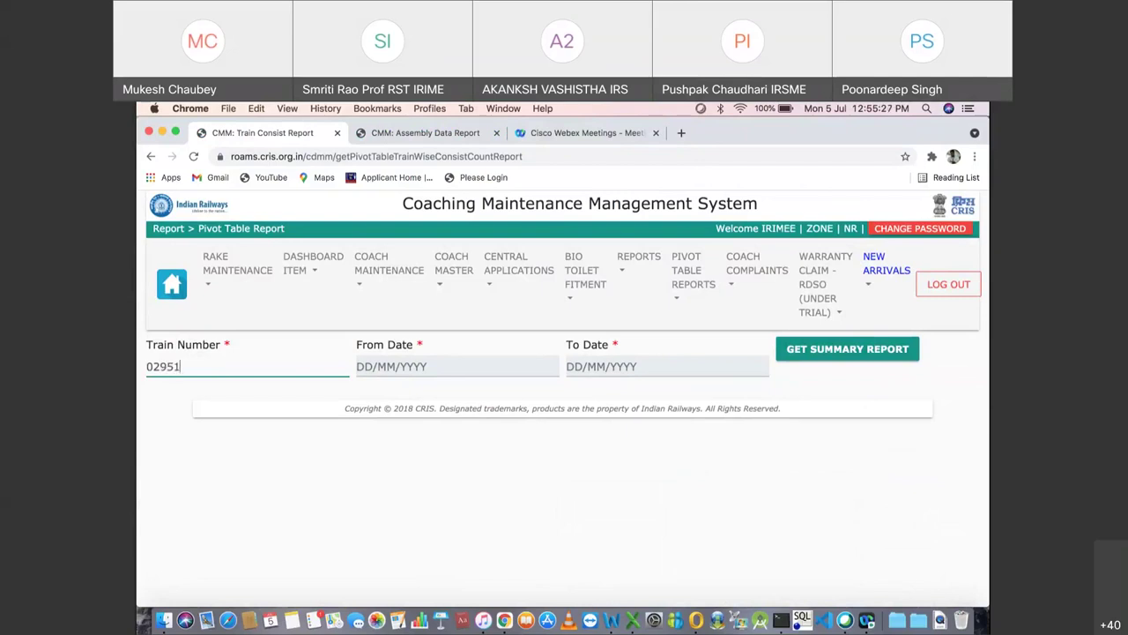
{"action": "key", "text": "Tab"}
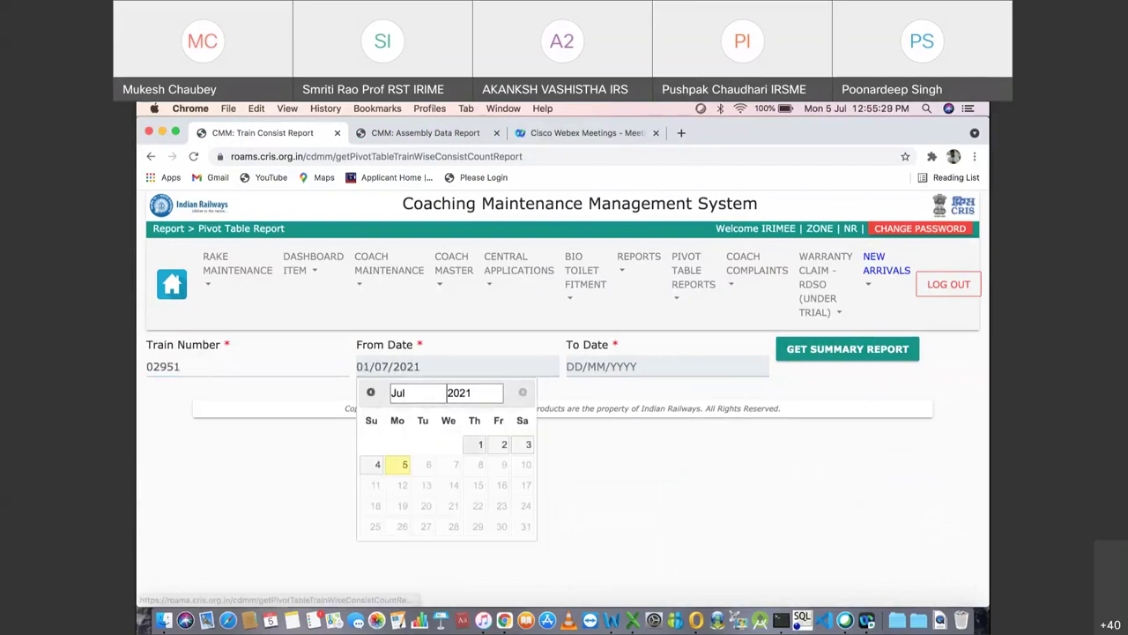
{"action": "key", "text": "Tab"}
{"action": "key", "text": "Return"}
{"action": "key", "text": "Tab"}
{"action": "key", "text": "Return"}
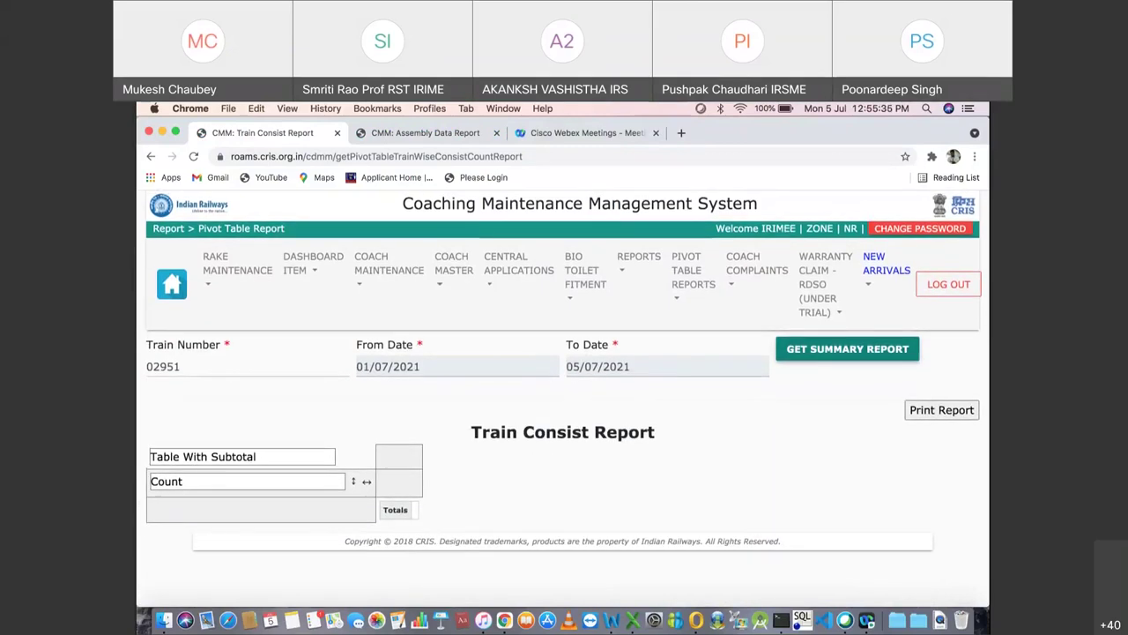
Step: Try an earlier From Date of 01/06/2021 for the train consist report
{"action": "left_click", "coordinate": [388, 366]}
{"action": "left_click", "coordinate": [371, 391]}
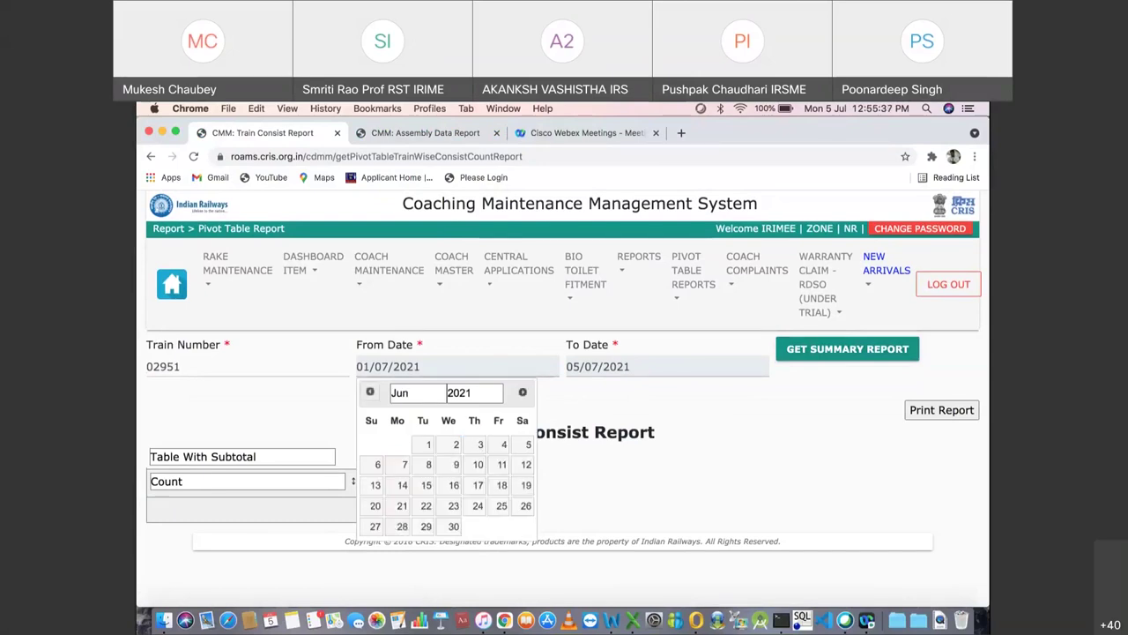
{"action": "left_click", "coordinate": [428, 444]}
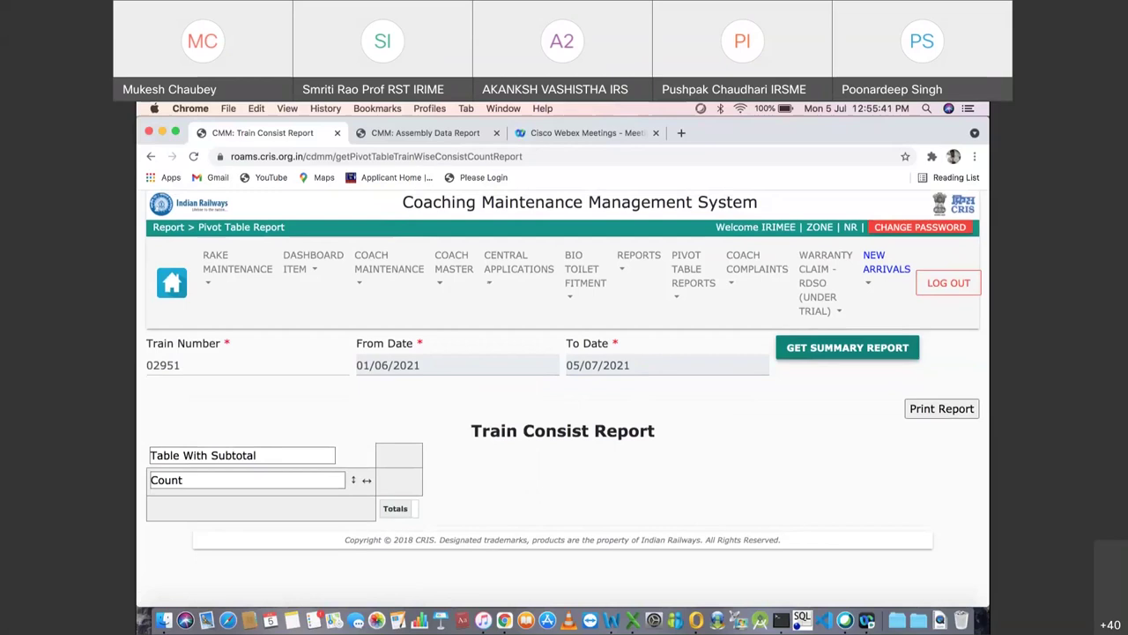
Step: Set the train consist report's From Date to 01/04/2021
{"action": "left_click", "coordinate": [387, 365]}
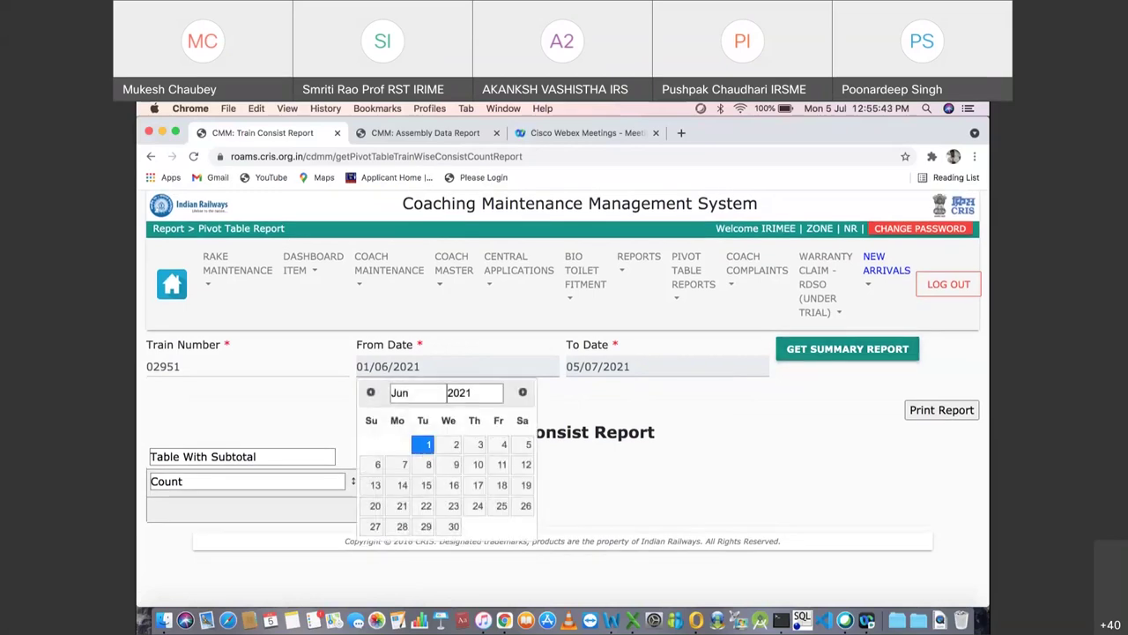
{"action": "left_click", "coordinate": [370, 392]}
{"action": "left_click", "coordinate": [370, 392]}
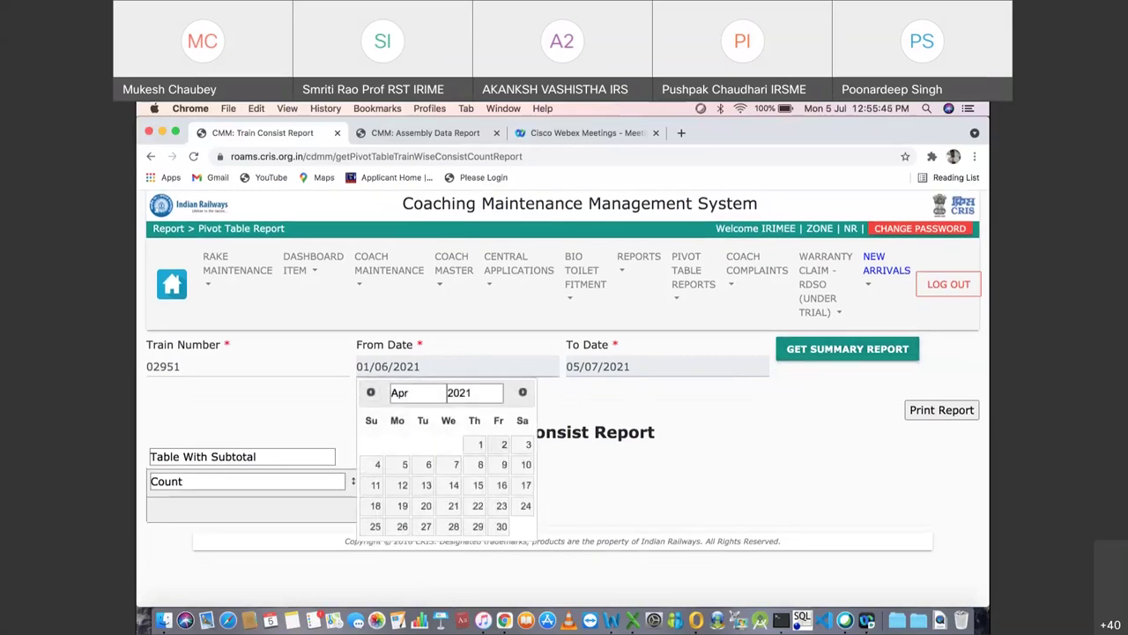
{"action": "left_click", "coordinate": [474, 444]}
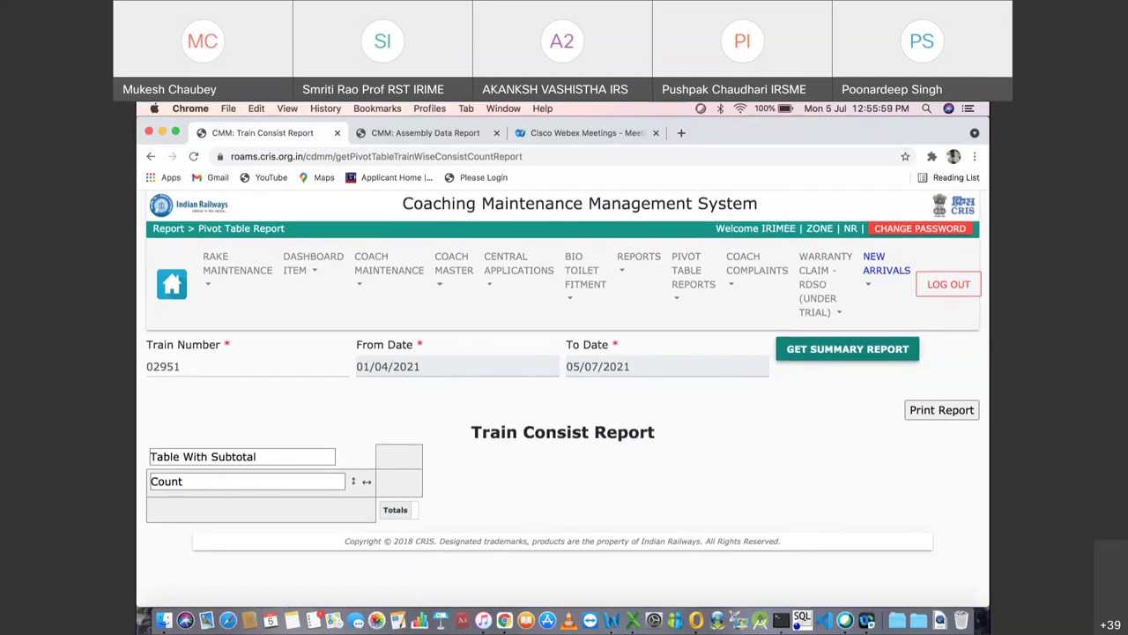
{"action": "left_click", "coordinate": [181, 366]}
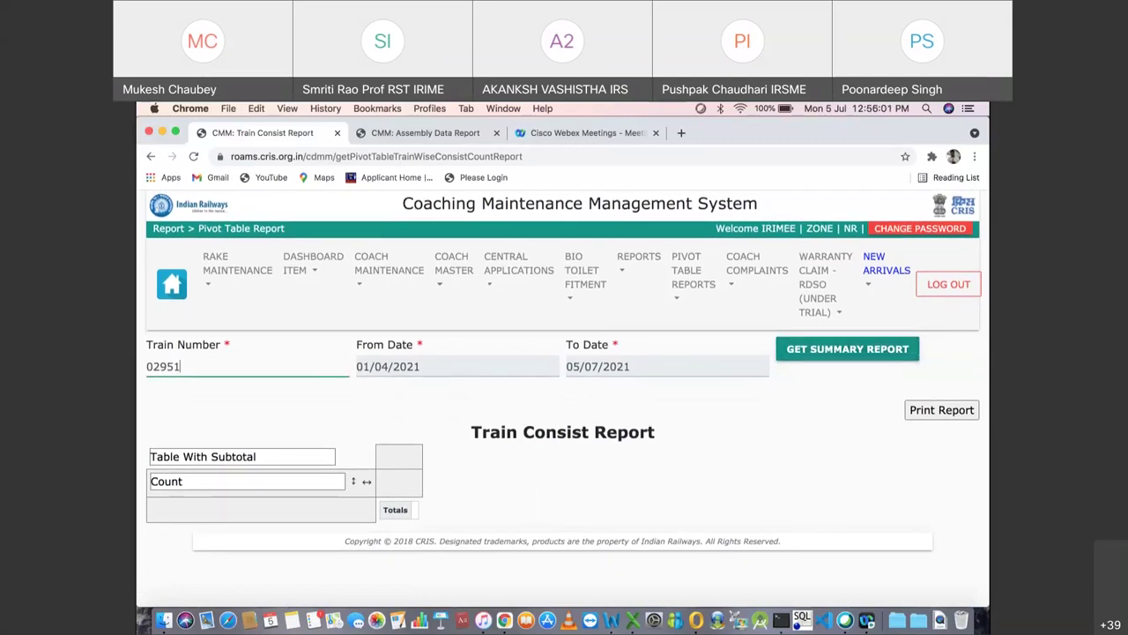
Step: Open the CTRB Drive Compliance Report and view its coach type counts across all feeding zones
{"action": "left_click", "coordinate": [693, 282]}
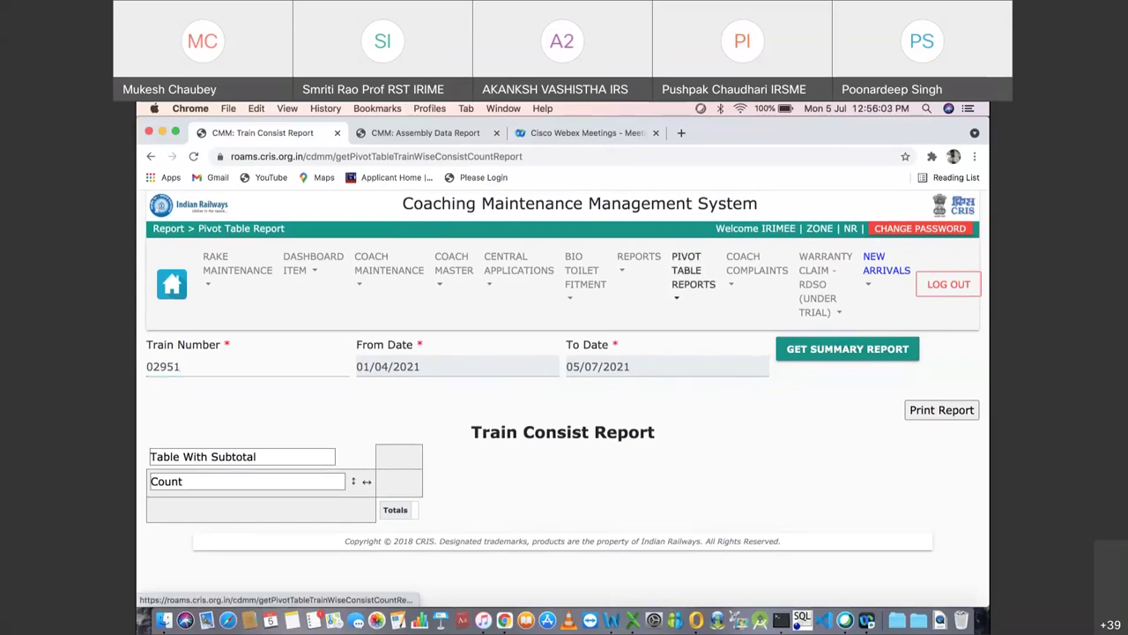
{"action": "scroll", "coordinate": [719, 265], "scroll_direction": "down", "scroll_amount": 3}
{"action": "scroll", "coordinate": [758, 397], "scroll_direction": "down", "scroll_amount": 4}
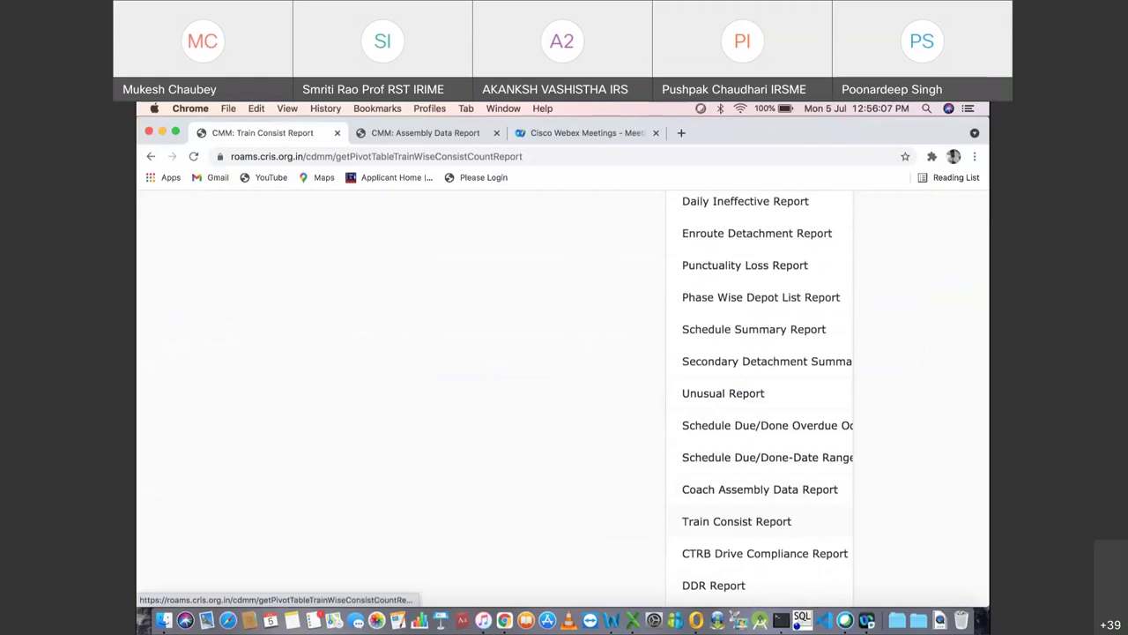
{"action": "left_click", "coordinate": [765, 553]}
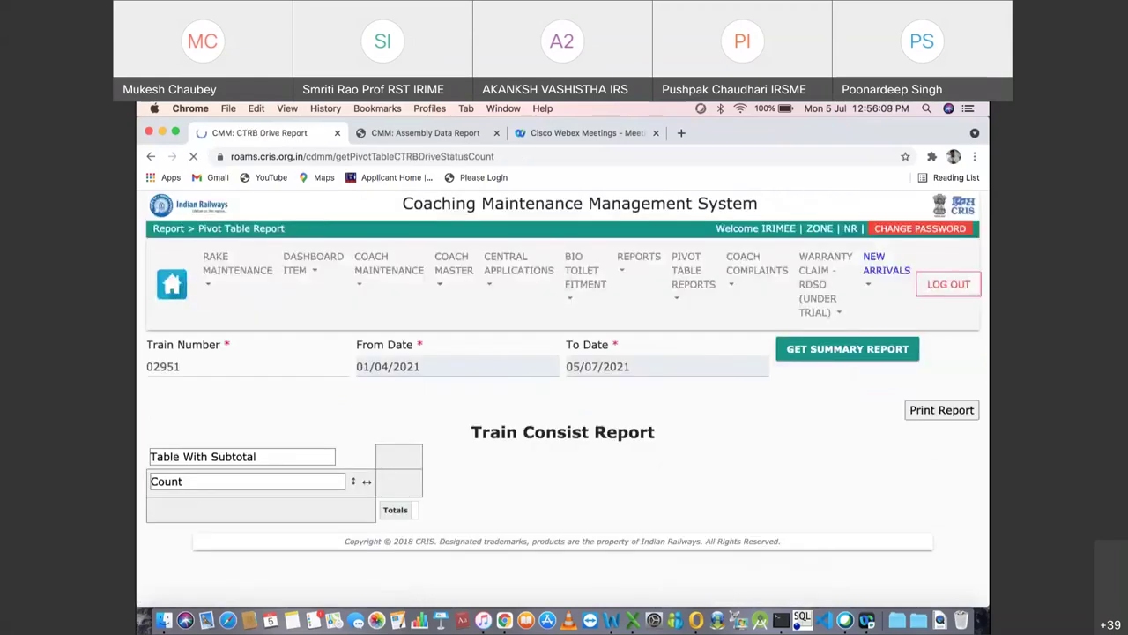
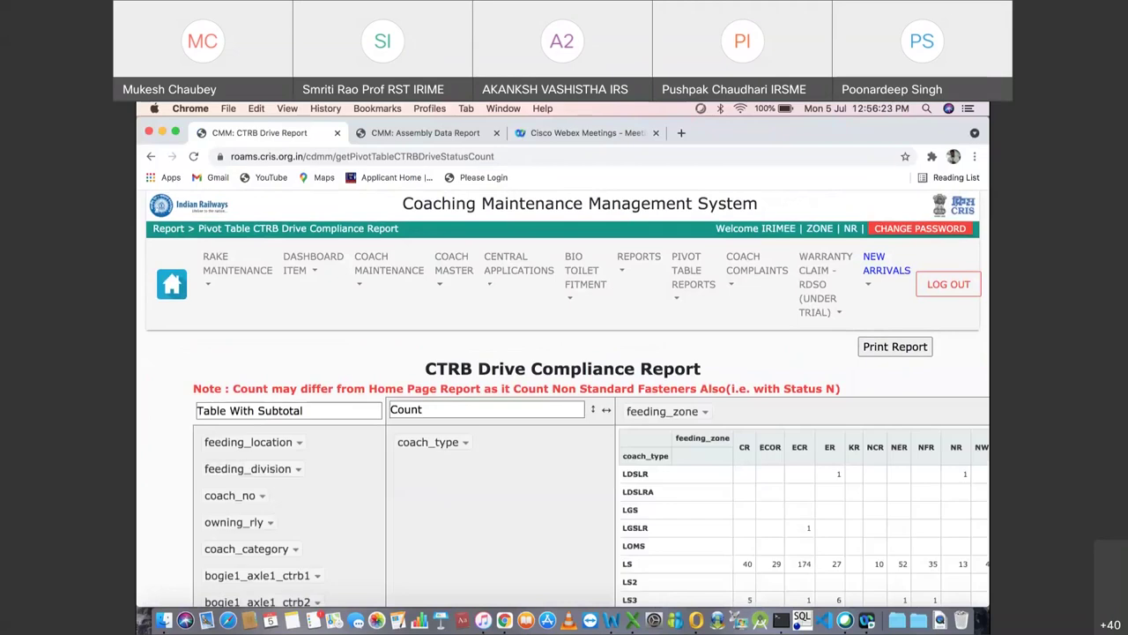
{"action": "scroll", "coordinate": [564, 397], "scroll_direction": "down", "scroll_amount": 3}
{"action": "scroll", "coordinate": [564, 397], "scroll_direction": "right", "scroll_amount": 2}
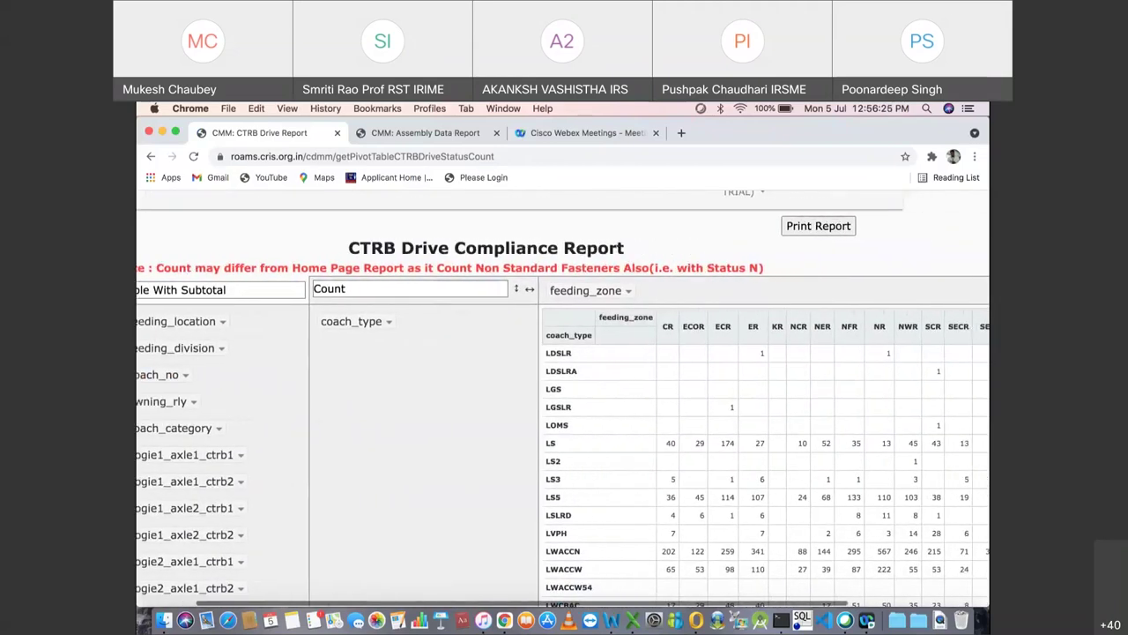
{"action": "scroll", "coordinate": [564, 397], "scroll_direction": "right", "scroll_amount": 3}
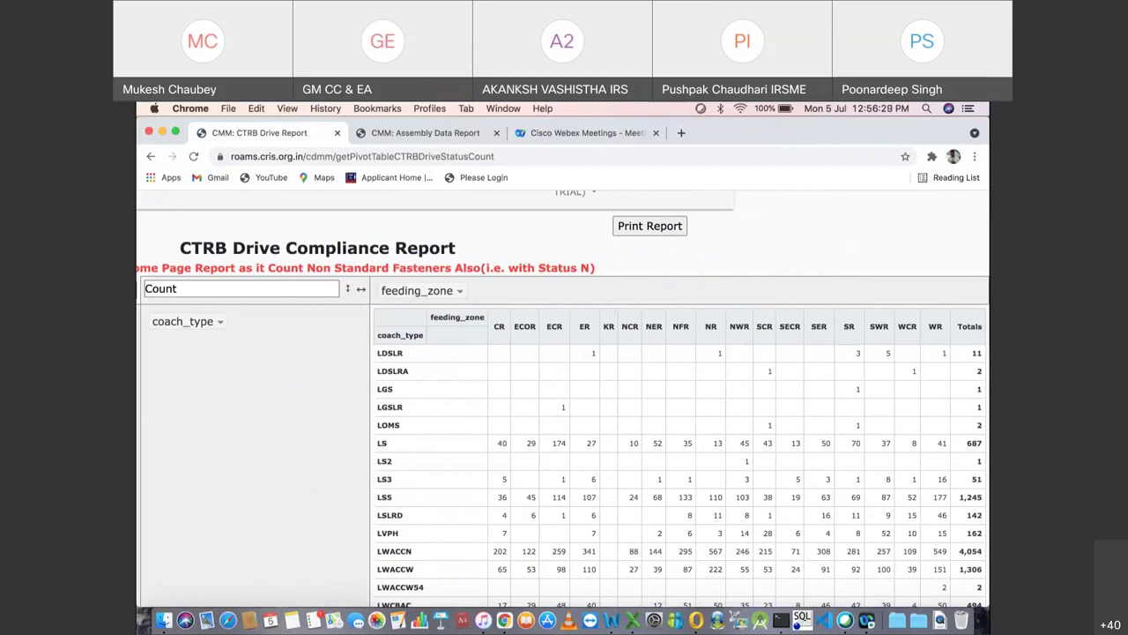
Step: Open the DDR Report from the pivot table reports
{"action": "scroll", "coordinate": [564, 397], "scroll_direction": "up", "scroll_amount": 3}
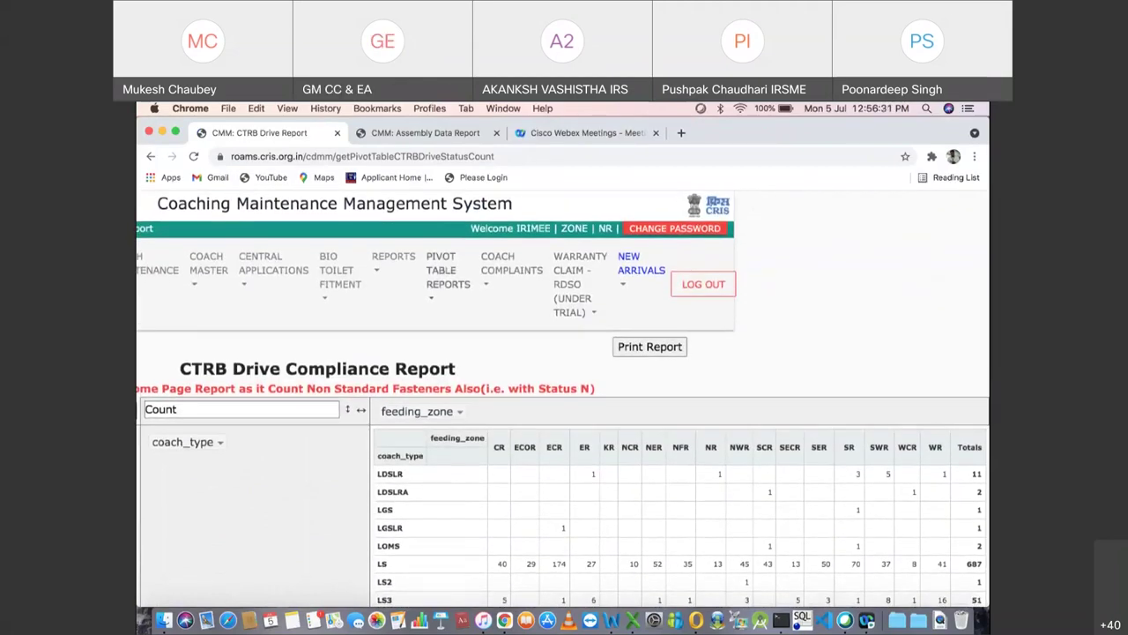
{"action": "left_click", "coordinate": [448, 273]}
{"action": "scroll", "coordinate": [447, 273], "scroll_direction": "down", "scroll_amount": 5}
{"action": "scroll", "coordinate": [516, 297], "scroll_direction": "down", "scroll_amount": 4}
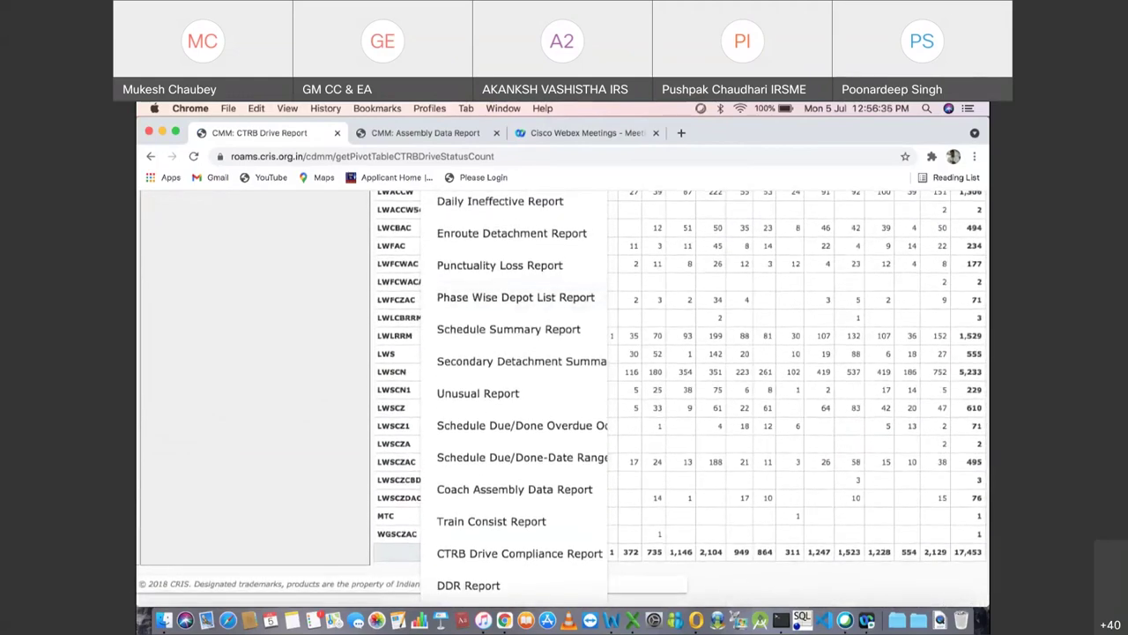
{"action": "left_click", "coordinate": [468, 585]}
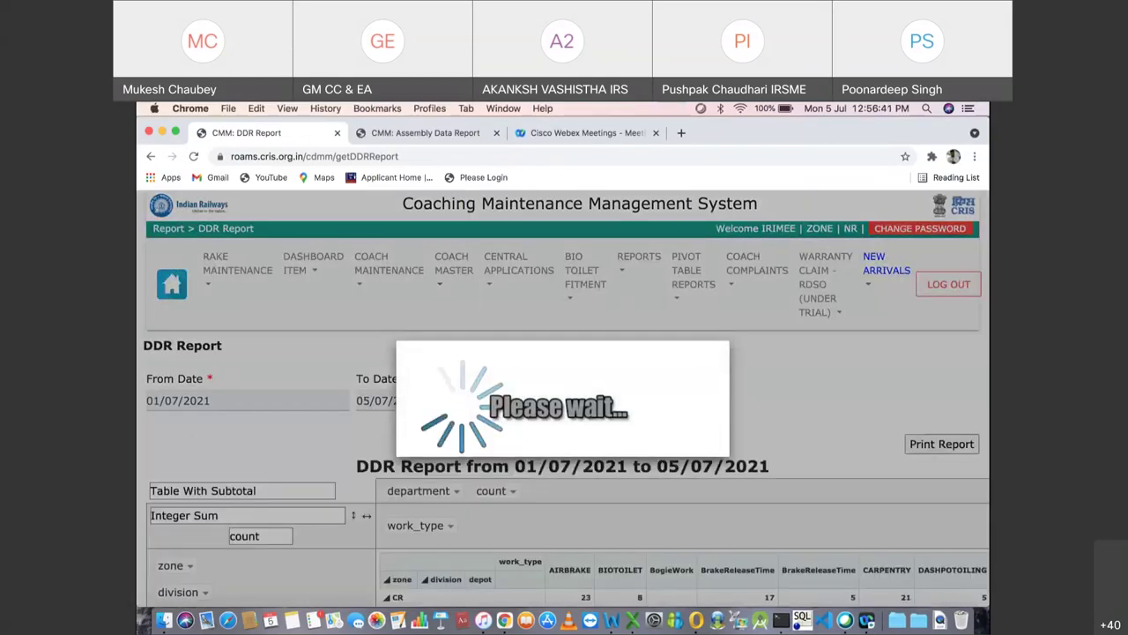
{"action": "right_click", "coordinate": [801, 398]}
{"action": "key", "text": "Escape"}
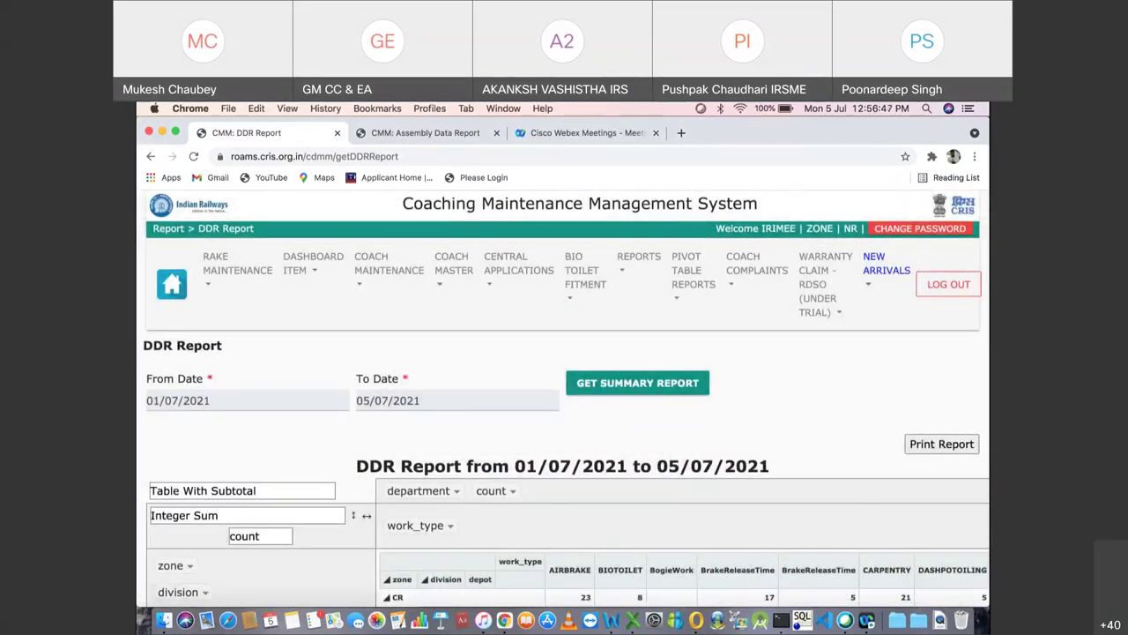
Step: Review the DDR counts by zone, division and depot across the work type columns
{"action": "scroll", "coordinate": [564, 396], "scroll_direction": "down", "scroll_amount": 5}
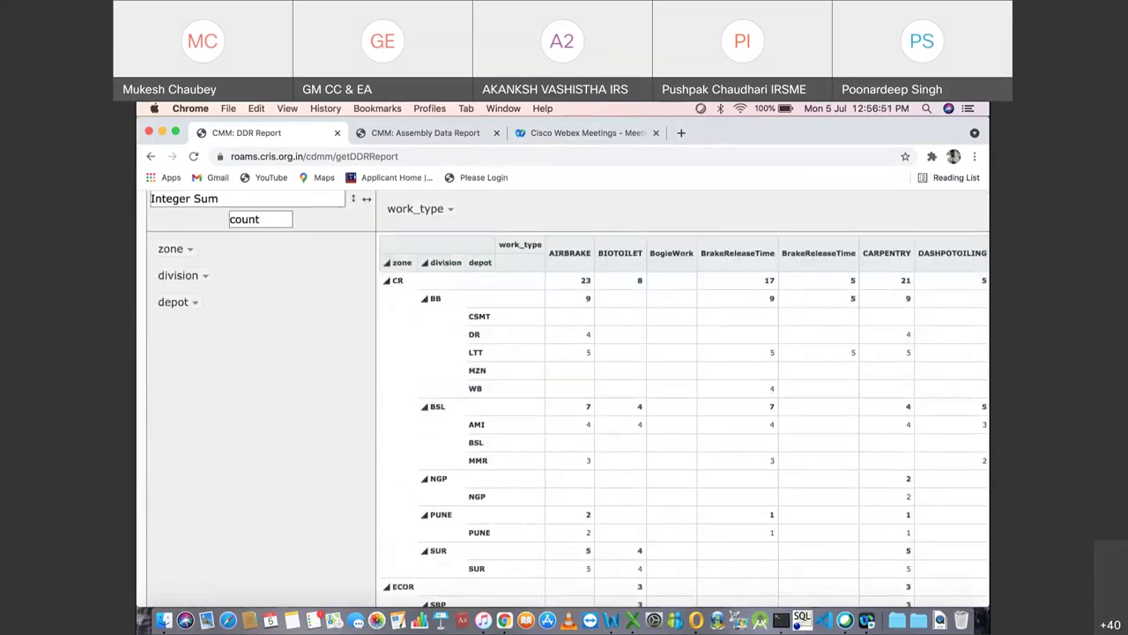
{"action": "scroll", "coordinate": [564, 397], "scroll_direction": "right", "scroll_amount": 5}
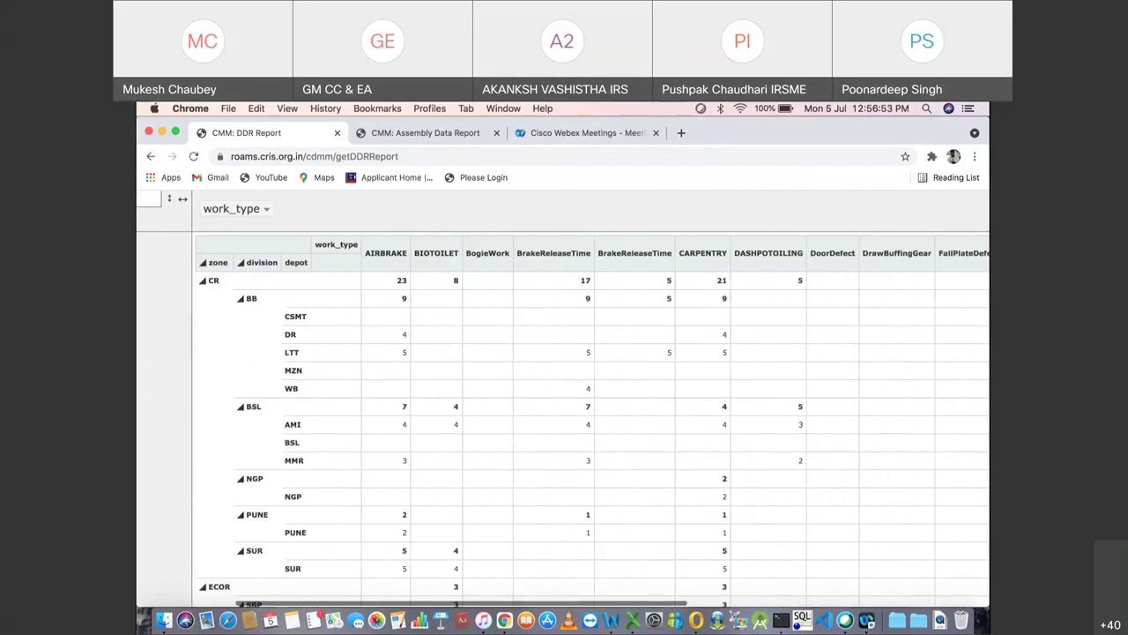
{"action": "scroll", "coordinate": [564, 397], "scroll_direction": "right", "scroll_amount": 8}
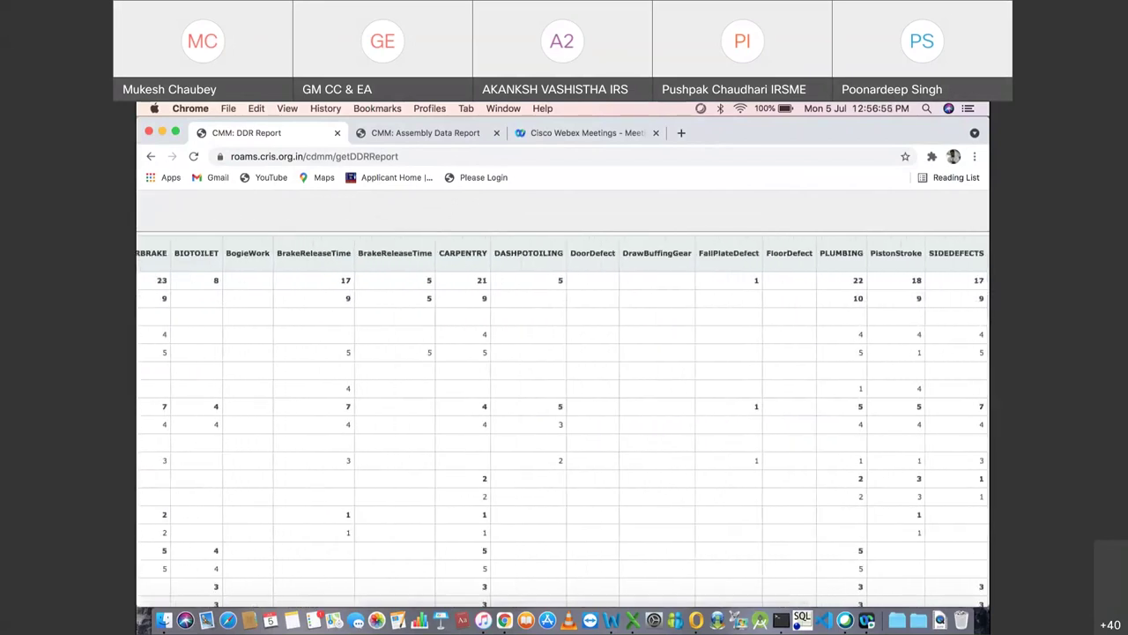
{"action": "scroll", "coordinate": [564, 397], "scroll_direction": "left", "scroll_amount": 12}
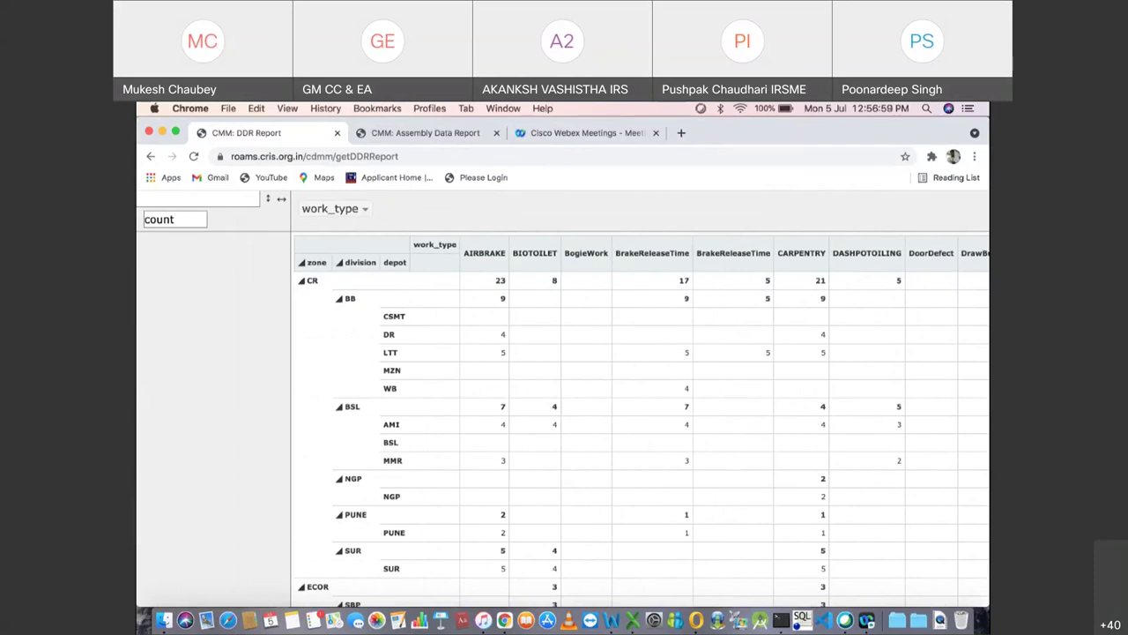
Step: Examine the DDR Report's work type columns through TrimmingWork and the rows for further zones and divisions
{"action": "scroll", "coordinate": [564, 397], "scroll_direction": "right", "scroll_amount": 6}
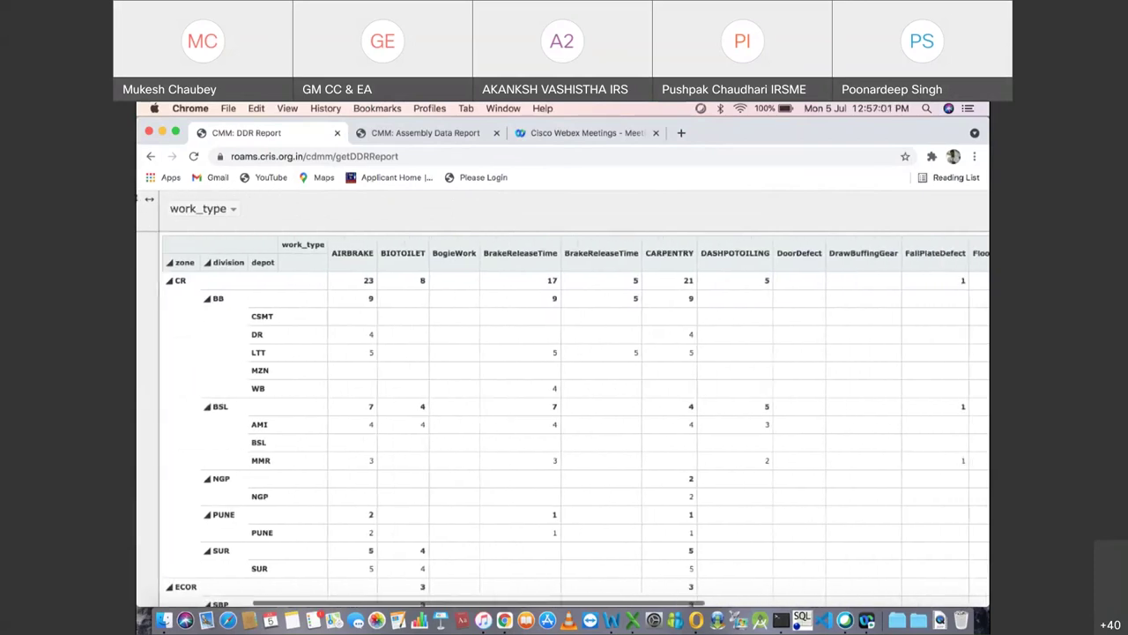
{"action": "scroll", "coordinate": [564, 397], "scroll_direction": "right", "scroll_amount": 3}
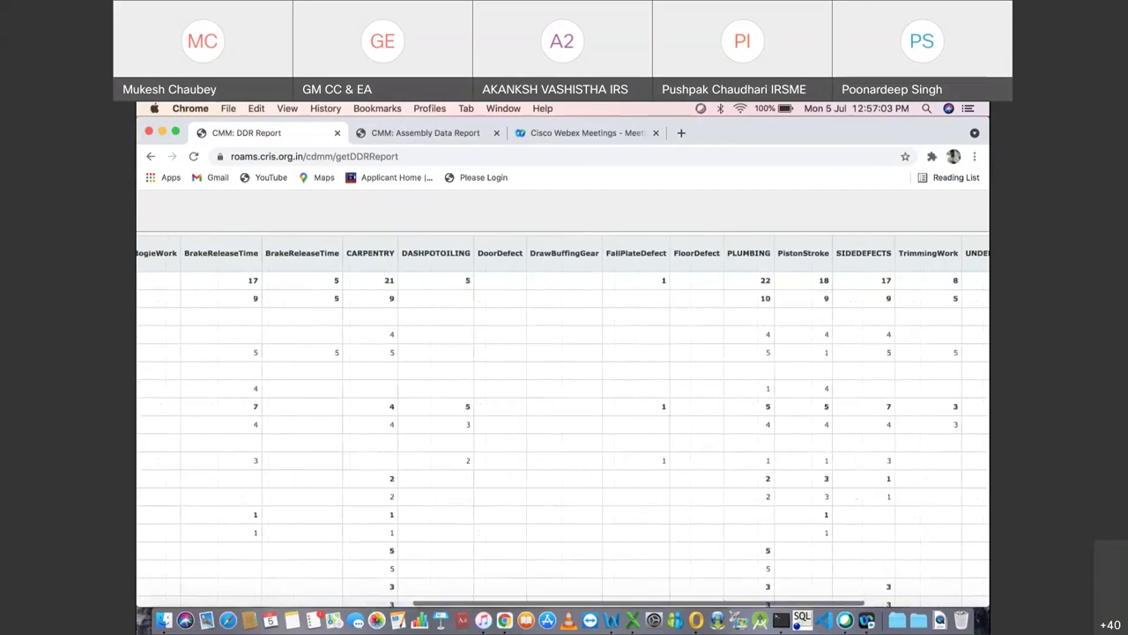
{"action": "scroll", "coordinate": [565, 396], "scroll_direction": "down", "scroll_amount": 3}
{"action": "scroll", "coordinate": [562, 399], "scroll_direction": "down", "scroll_amount": 8}
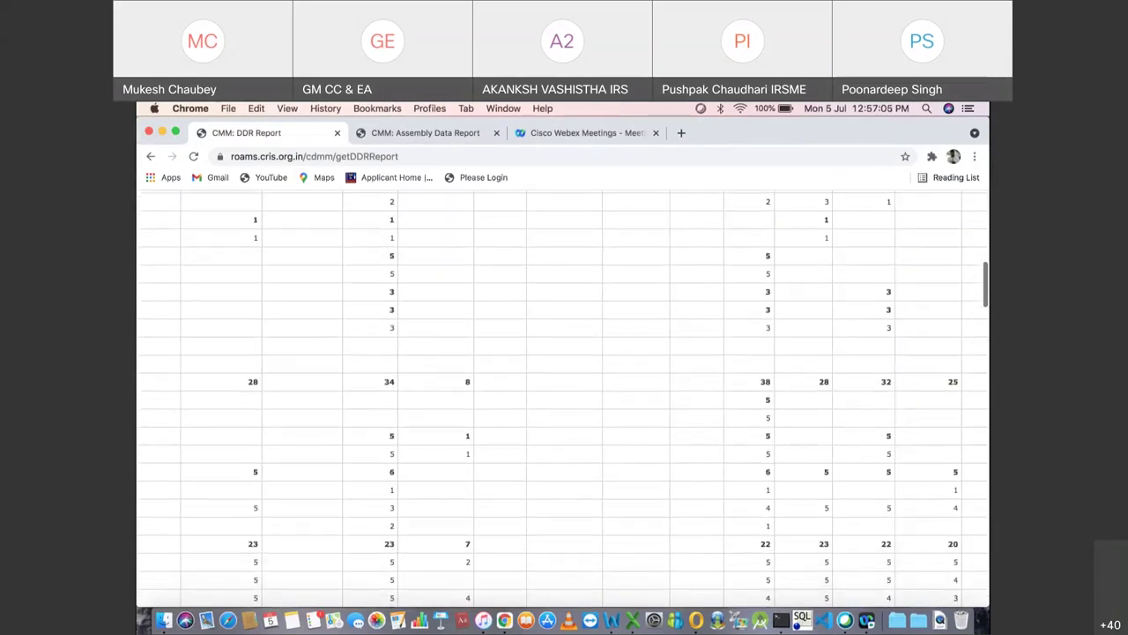
{"action": "scroll", "coordinate": [564, 396], "scroll_direction": "up", "scroll_amount": 8}
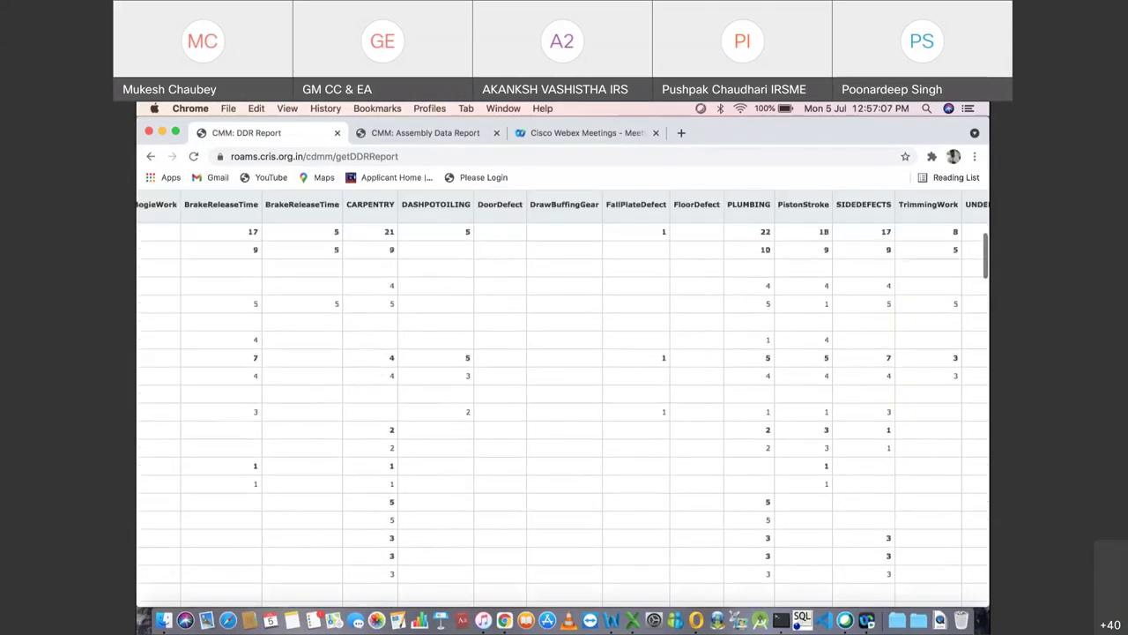
{"action": "scroll", "coordinate": [564, 396], "scroll_direction": "left", "scroll_amount": 10}
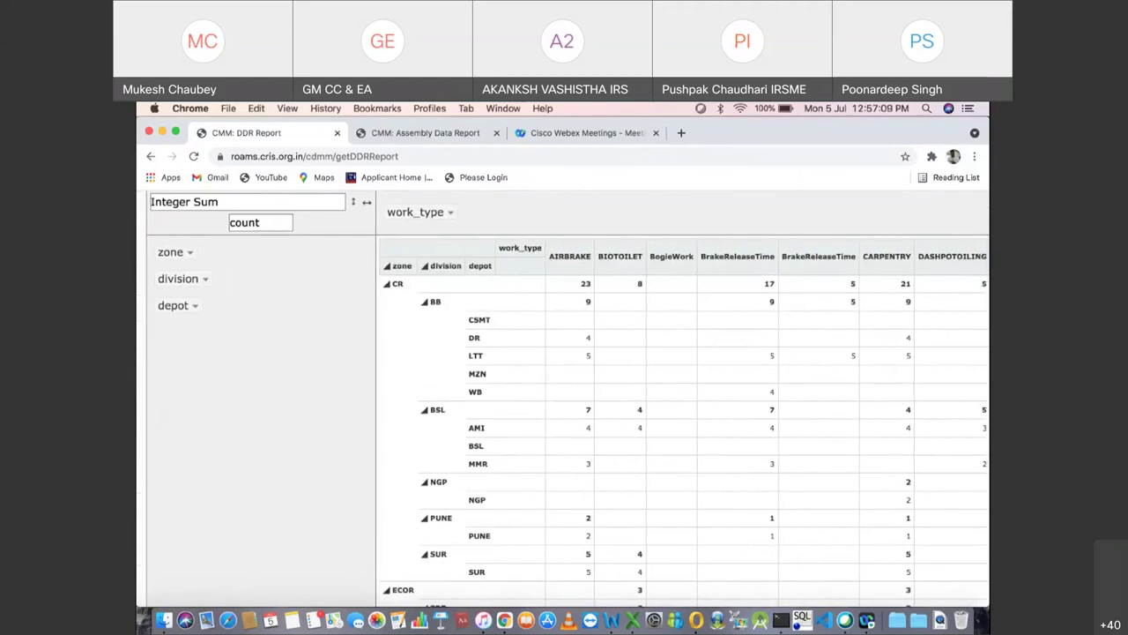
{"action": "scroll", "coordinate": [564, 396], "scroll_direction": "up", "scroll_amount": 3}
{"action": "scroll", "coordinate": [564, 397], "scroll_direction": "up", "scroll_amount": 3}
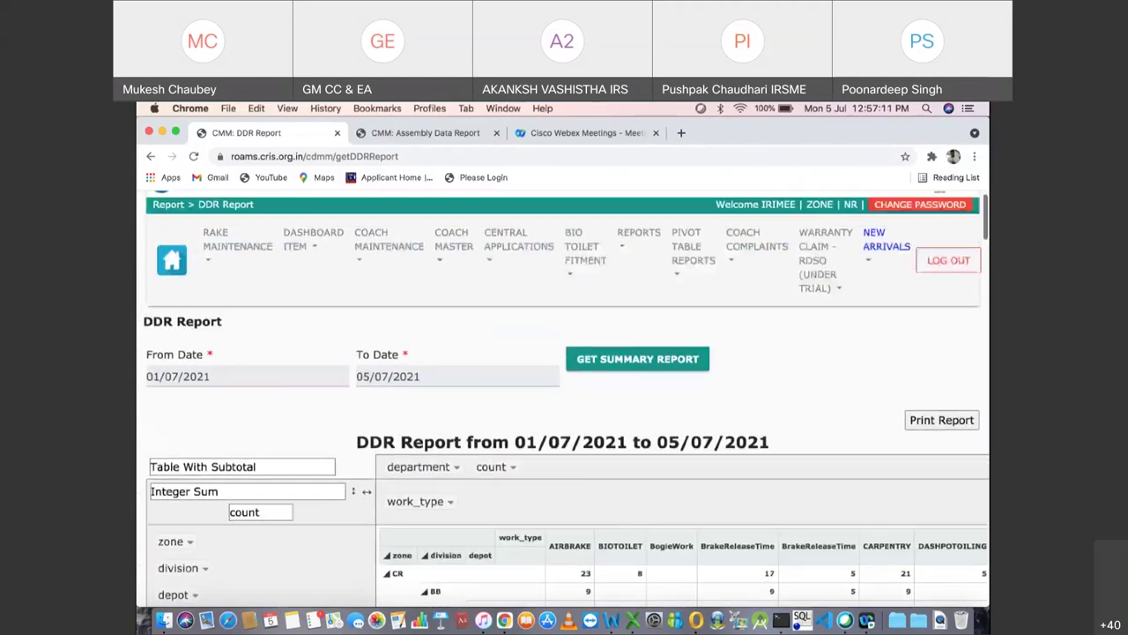
Step: Look over the available pivot table reports and open the Warranty Complaint Report for coach complaints
{"action": "mouse_move", "coordinate": [694, 270]}
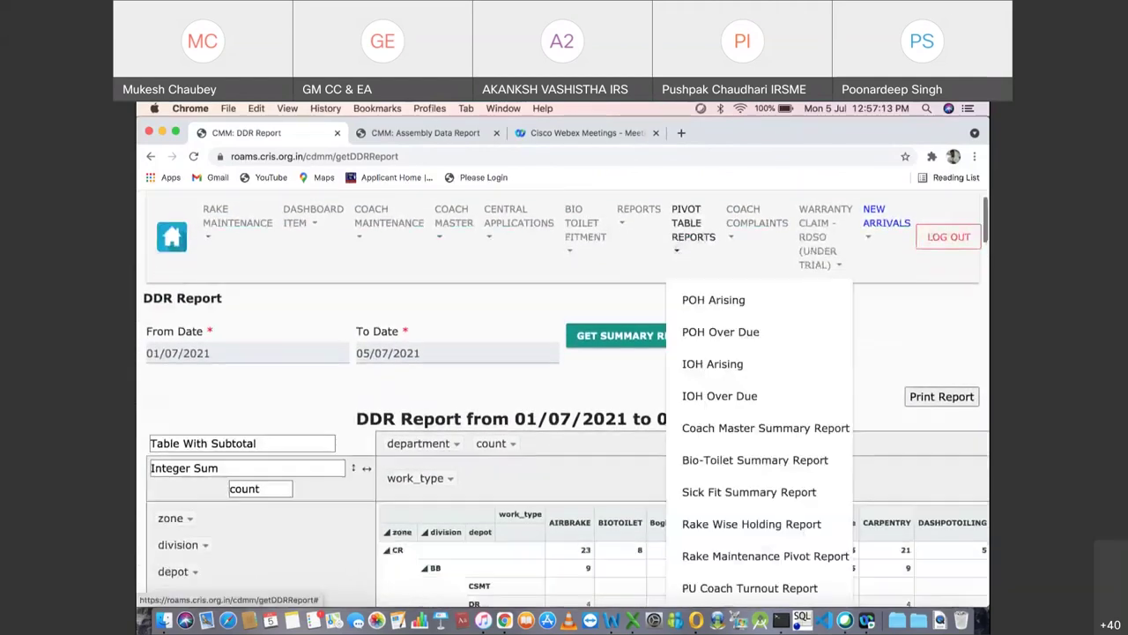
{"action": "scroll", "coordinate": [758, 397], "scroll_direction": "down", "scroll_amount": 10}
{"action": "scroll", "coordinate": [758, 397], "scroll_direction": "up", "scroll_amount": 10}
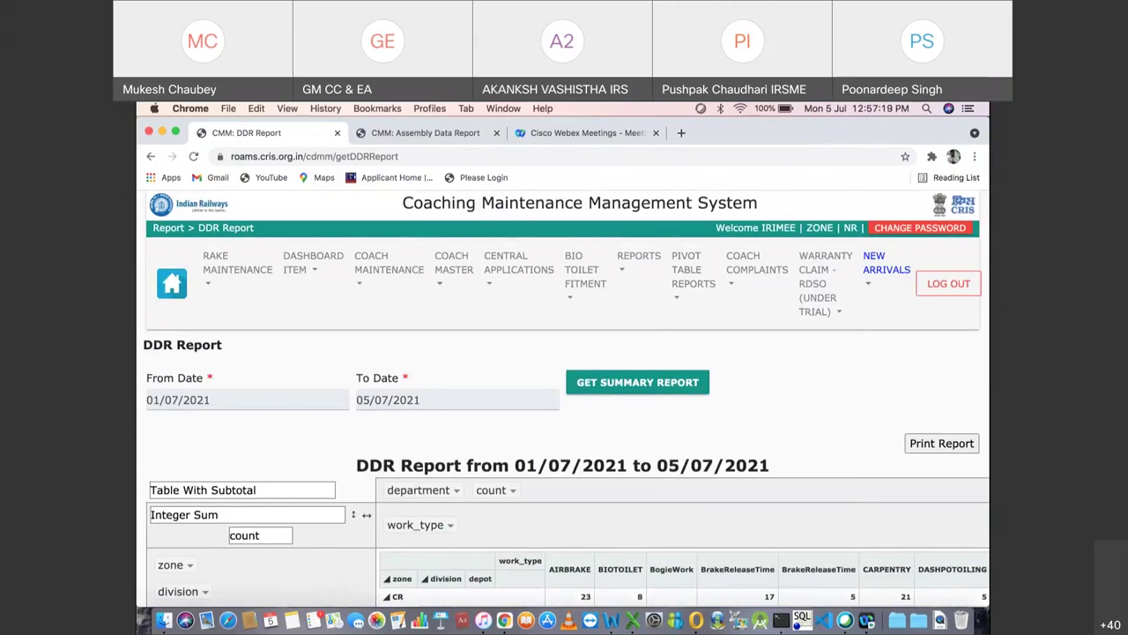
{"action": "mouse_move", "coordinate": [756, 269]}
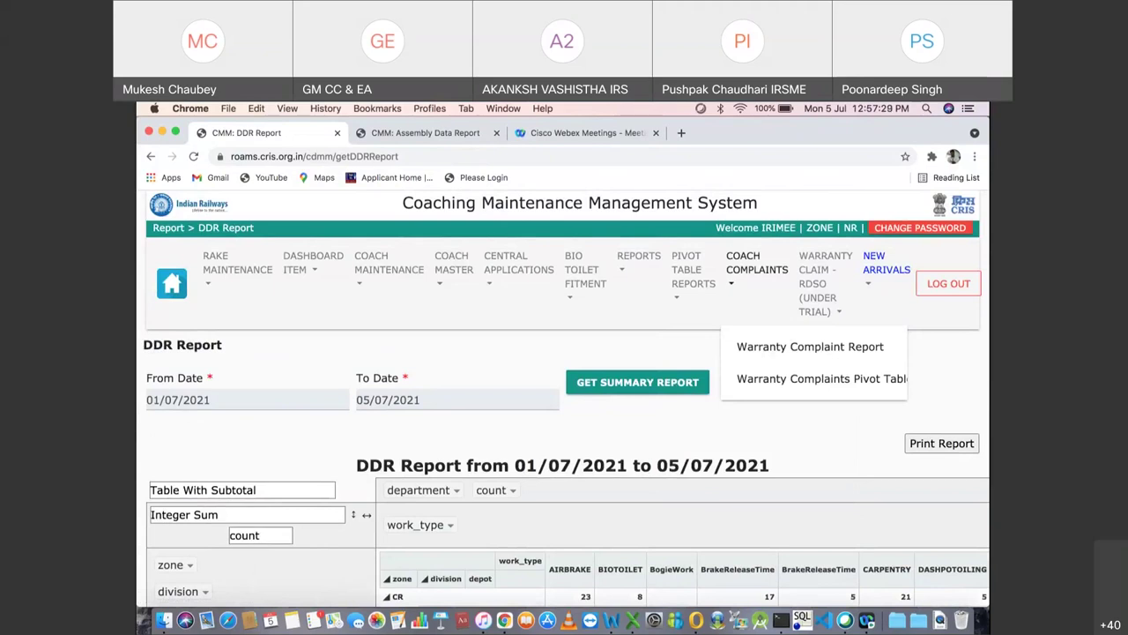
{"action": "left_click", "coordinate": [810, 346]}
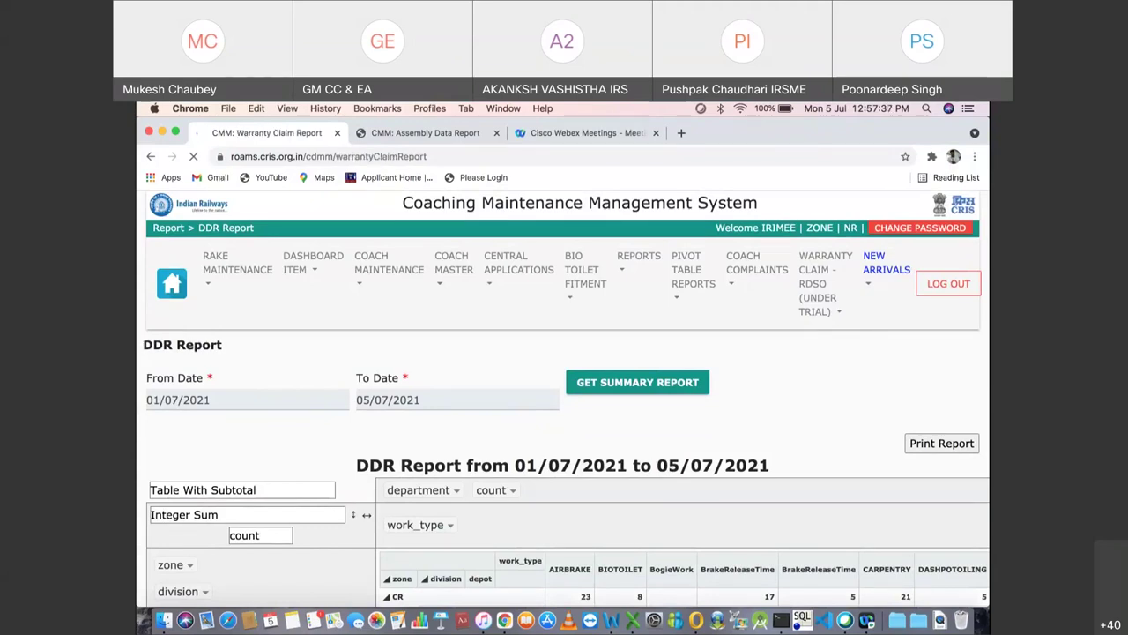
Step: Examine the Warranty Complaint Report's entries, including failed assembly, failure description, warranty validity and complaint status
{"action": "scroll", "coordinate": [563, 396], "scroll_direction": "down", "scroll_amount": 3}
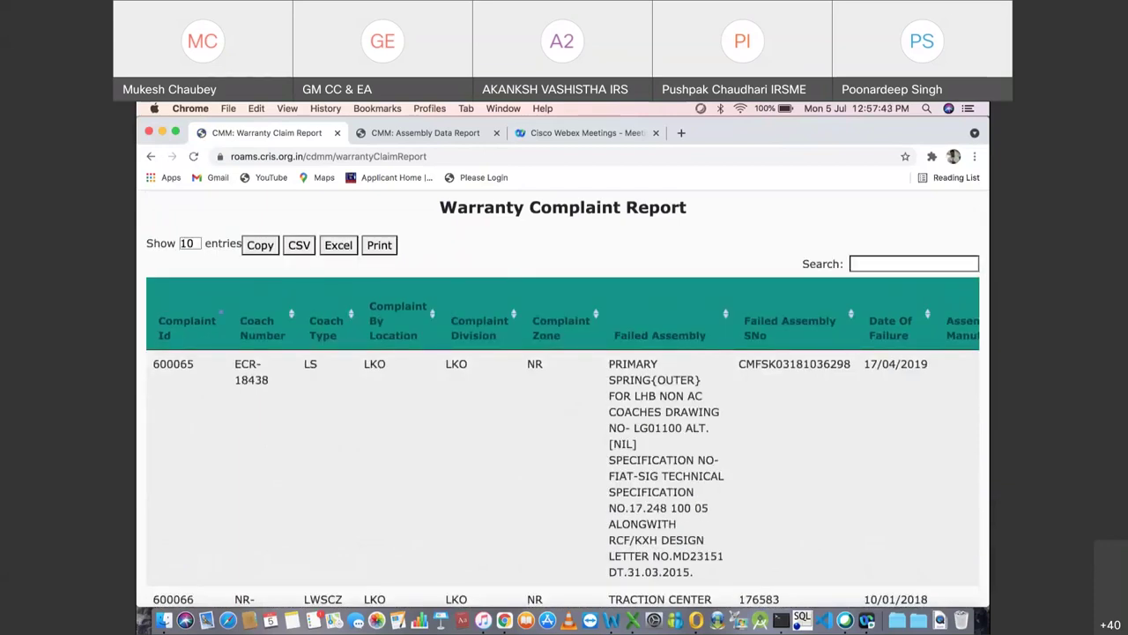
{"action": "scroll", "coordinate": [563, 396], "scroll_direction": "down", "scroll_amount": 10}
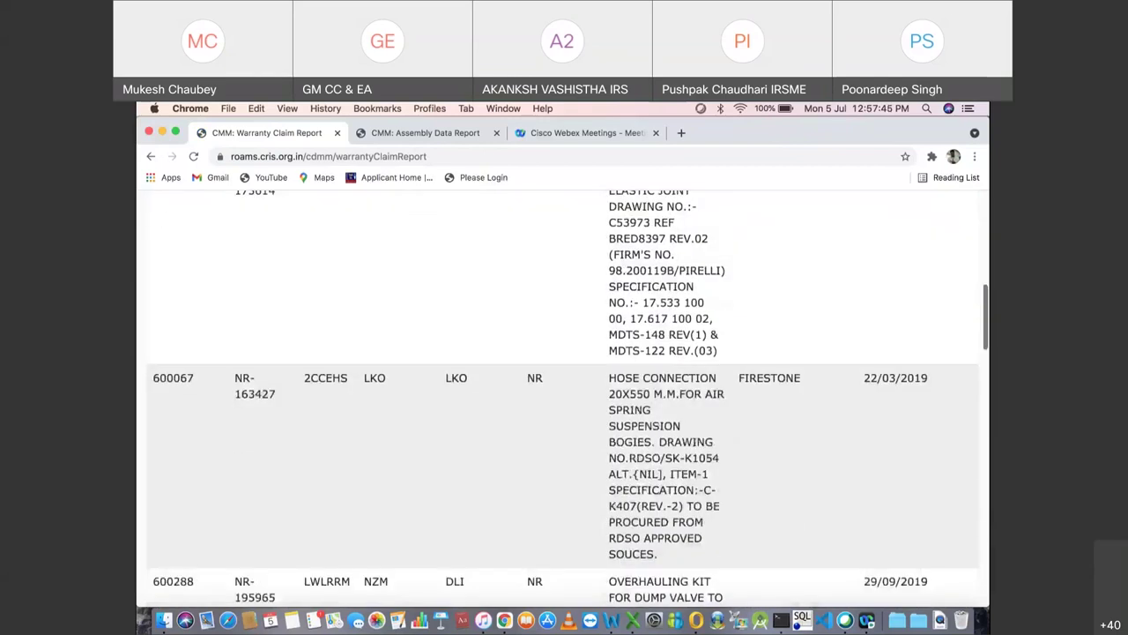
{"action": "scroll", "coordinate": [562, 397], "scroll_direction": "down", "scroll_amount": 15}
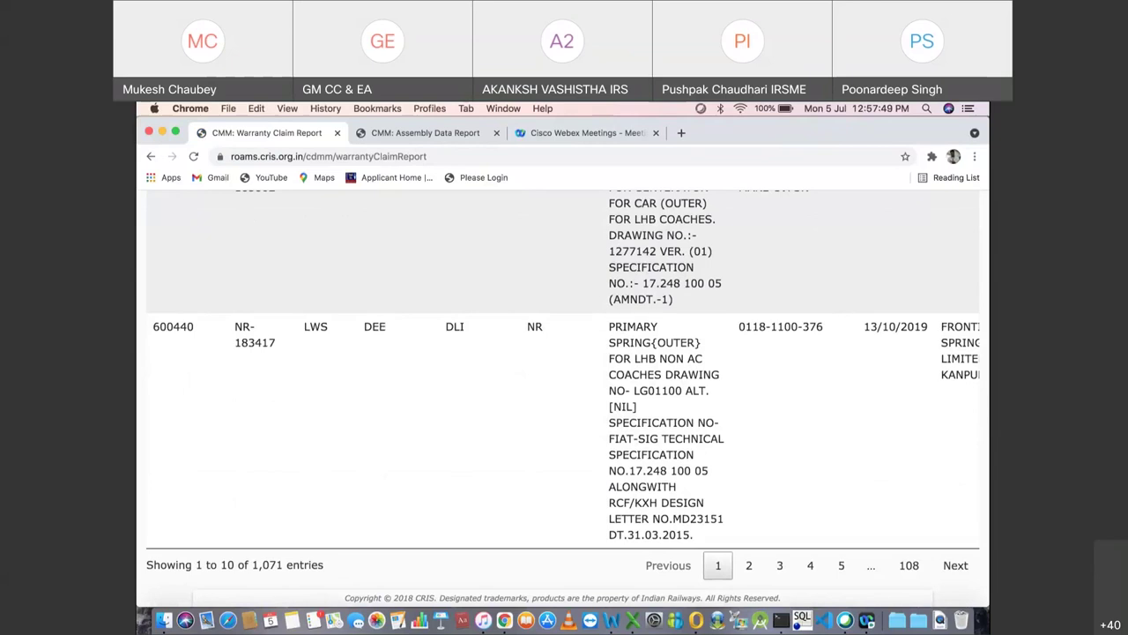
{"action": "scroll", "coordinate": [562, 397], "scroll_direction": "up", "scroll_amount": 10}
{"action": "scroll", "coordinate": [563, 397], "scroll_direction": "up", "scroll_amount": 10}
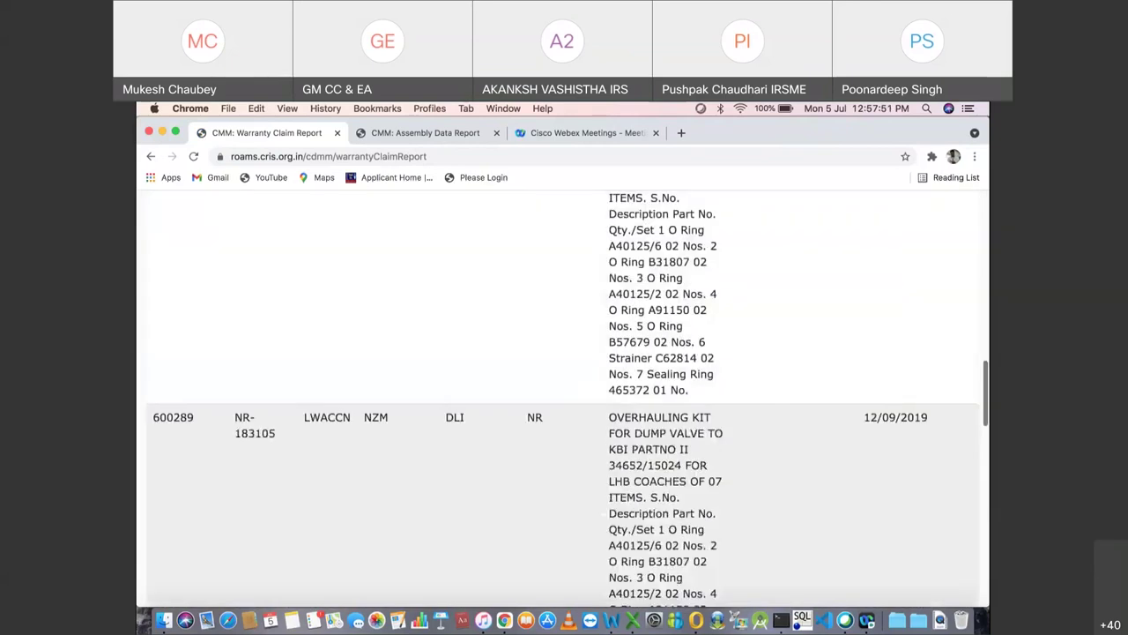
{"action": "scroll", "coordinate": [562, 397], "scroll_direction": "up", "scroll_amount": 6}
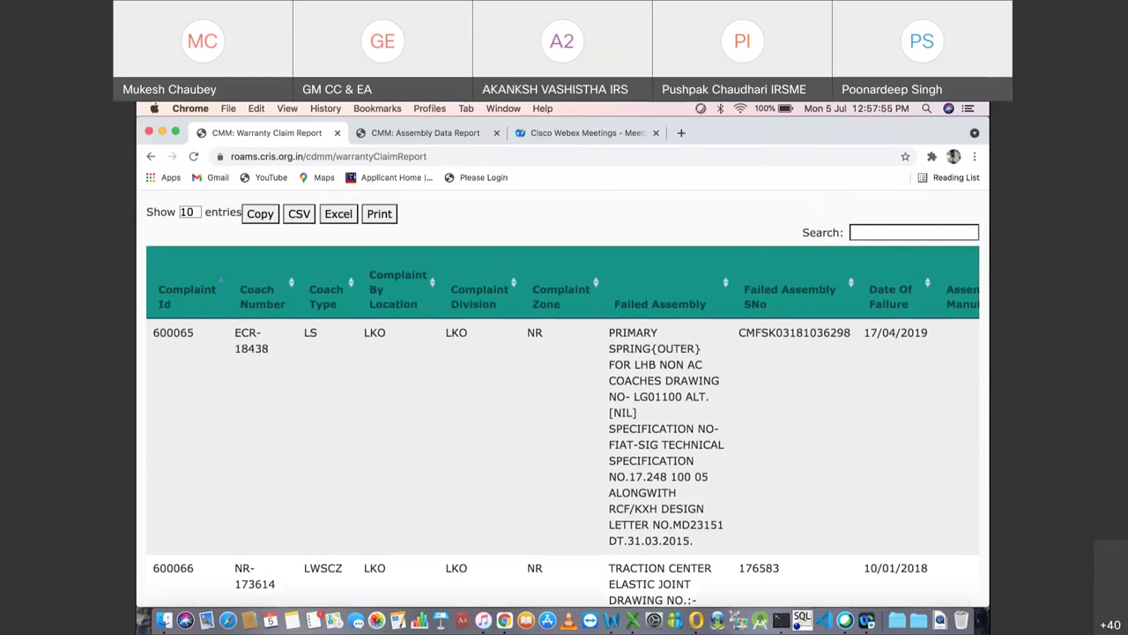
{"action": "scroll", "coordinate": [562, 423], "scroll_direction": "right", "scroll_amount": 10}
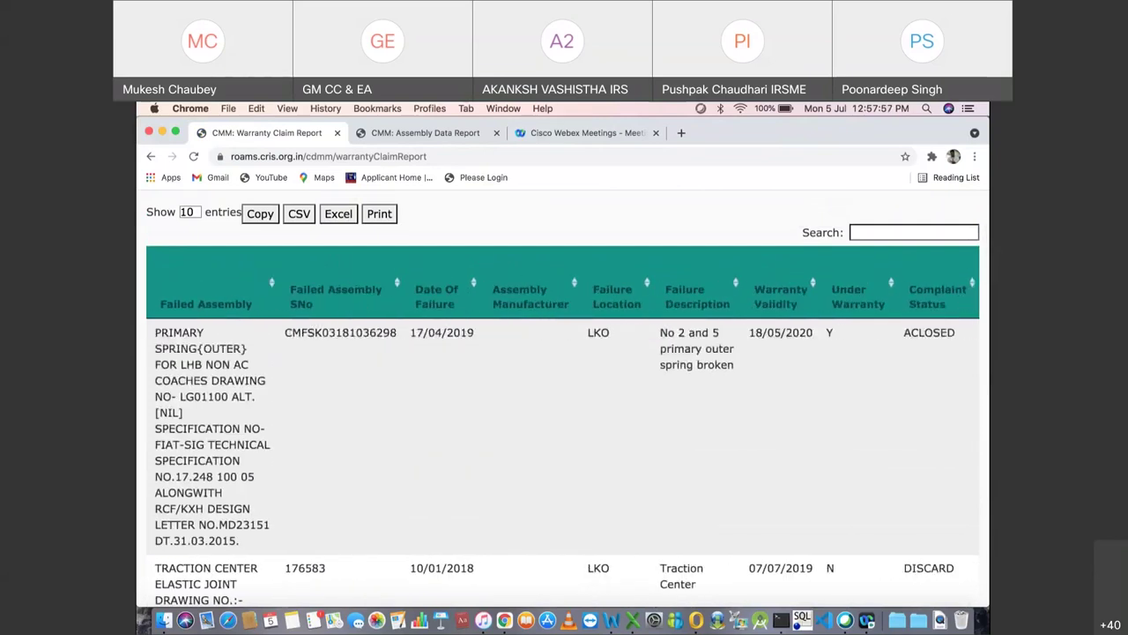
{"action": "scroll", "coordinate": [562, 423], "scroll_direction": "right", "scroll_amount": 5}
{"action": "scroll", "coordinate": [563, 423], "scroll_direction": "left", "scroll_amount": 15}
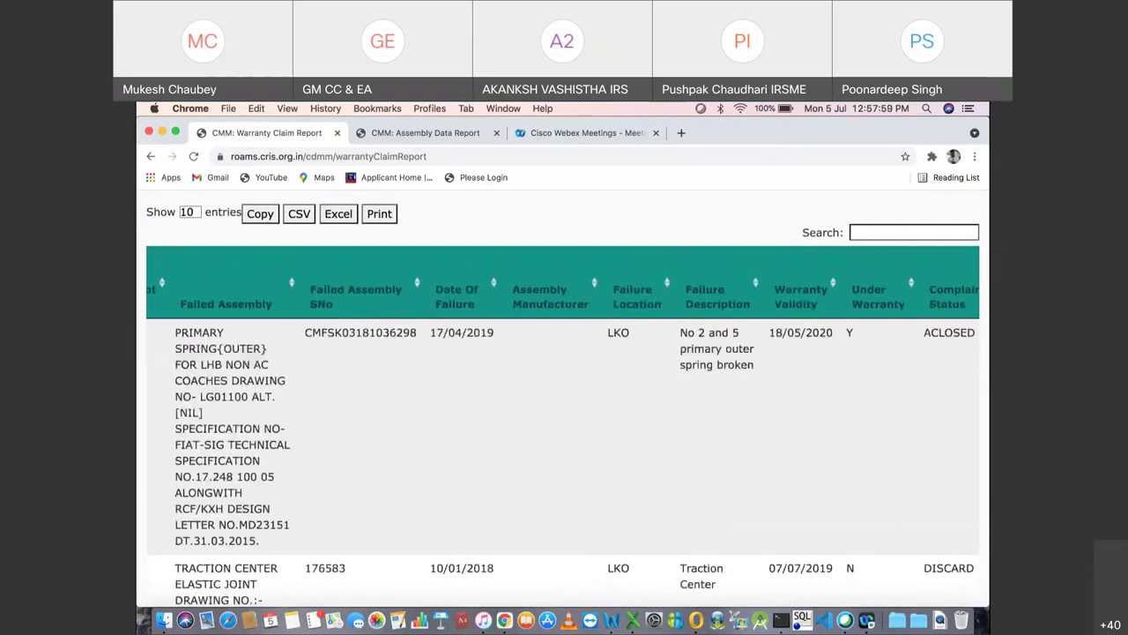
{"action": "scroll", "coordinate": [562, 397], "scroll_direction": "up", "scroll_amount": 3}
{"action": "scroll", "coordinate": [562, 396], "scroll_direction": "up", "scroll_amount": 1}
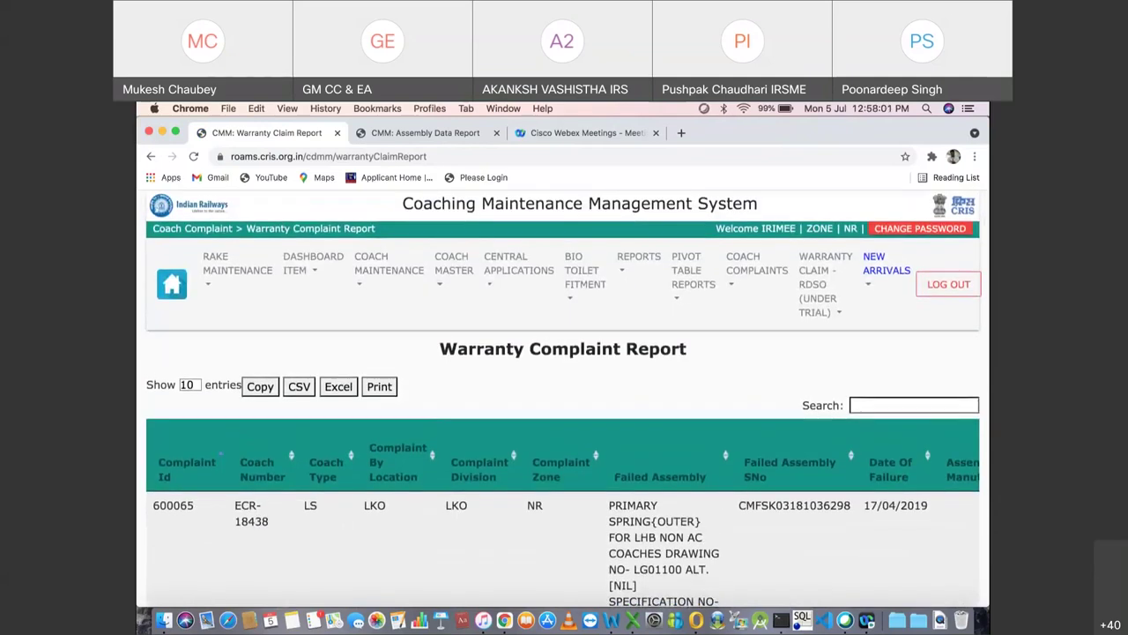
Step: Open the Warranty Complaints Pivot Table and generate its summary report for 01/07/2021 to 05/07/2021
{"action": "left_click", "coordinate": [756, 270]}
{"action": "left_click", "coordinate": [820, 380]}
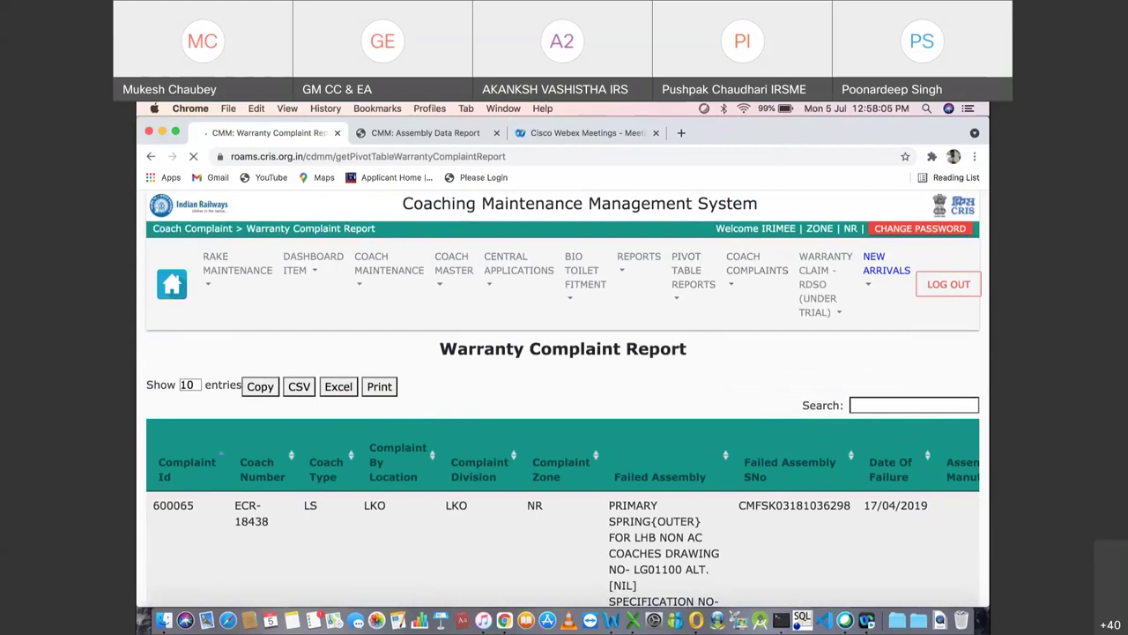
{"action": "left_click", "coordinate": [247, 366]}
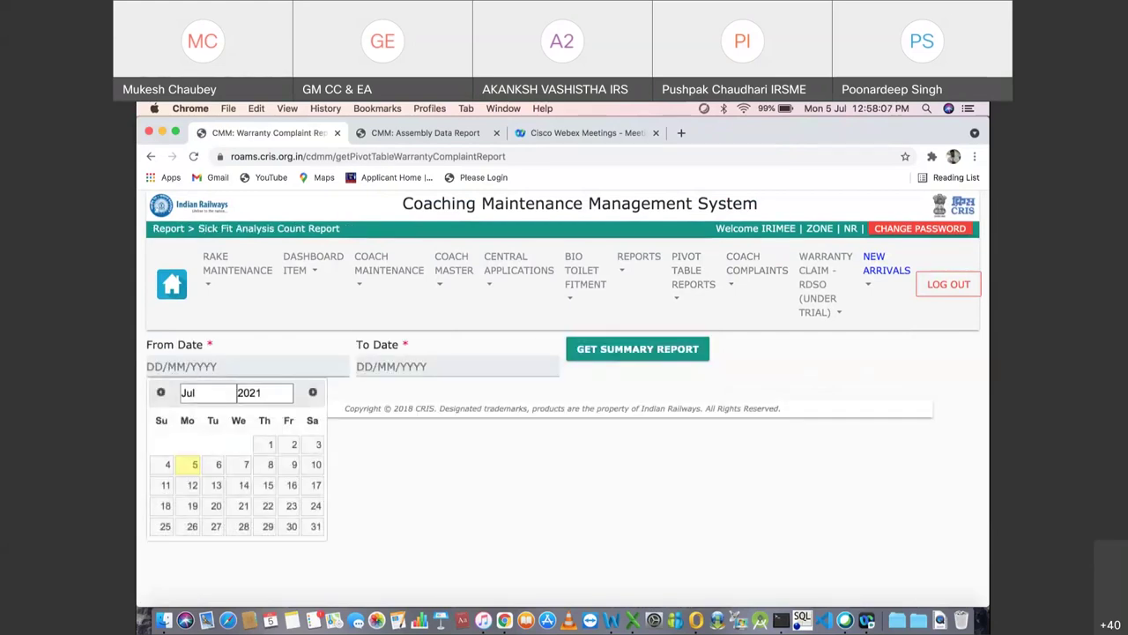
{"action": "left_click", "coordinate": [265, 444]}
{"action": "left_click", "coordinate": [457, 366]}
{"action": "left_click", "coordinate": [403, 464]}
{"action": "left_click", "coordinate": [637, 349]}
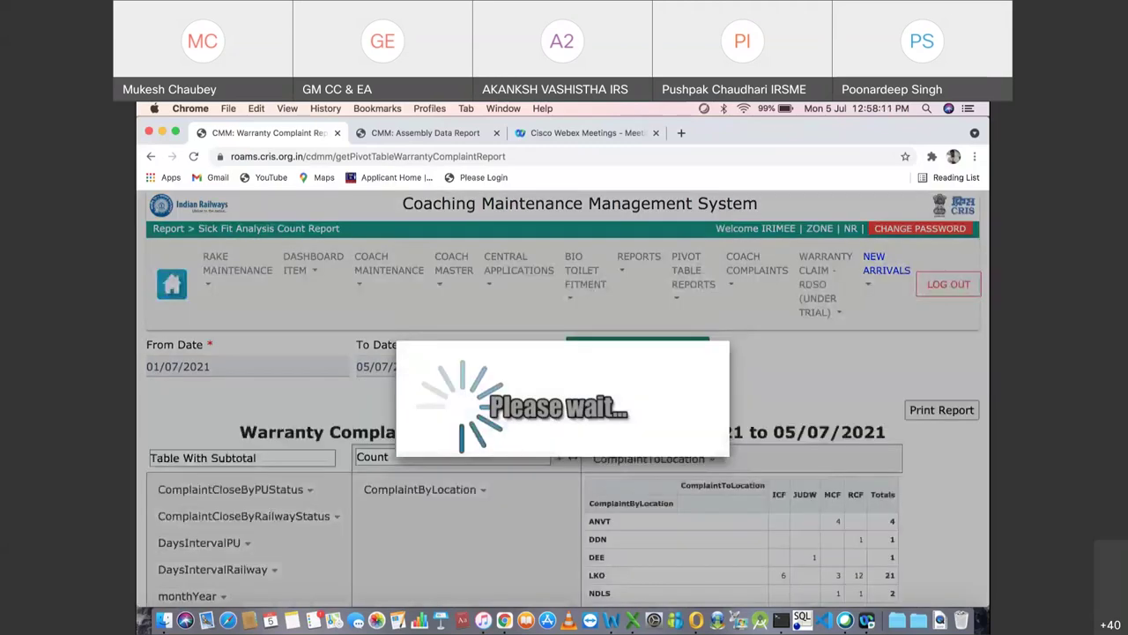
Step: Open the details behind depot ANVT's complaint count, examine their failure, date, status and responsible workshop columns, and close the details page
{"action": "scroll", "coordinate": [564, 397], "scroll_direction": "down", "scroll_amount": 2}
{"action": "scroll", "coordinate": [565, 396], "scroll_direction": "down", "scroll_amount": 2}
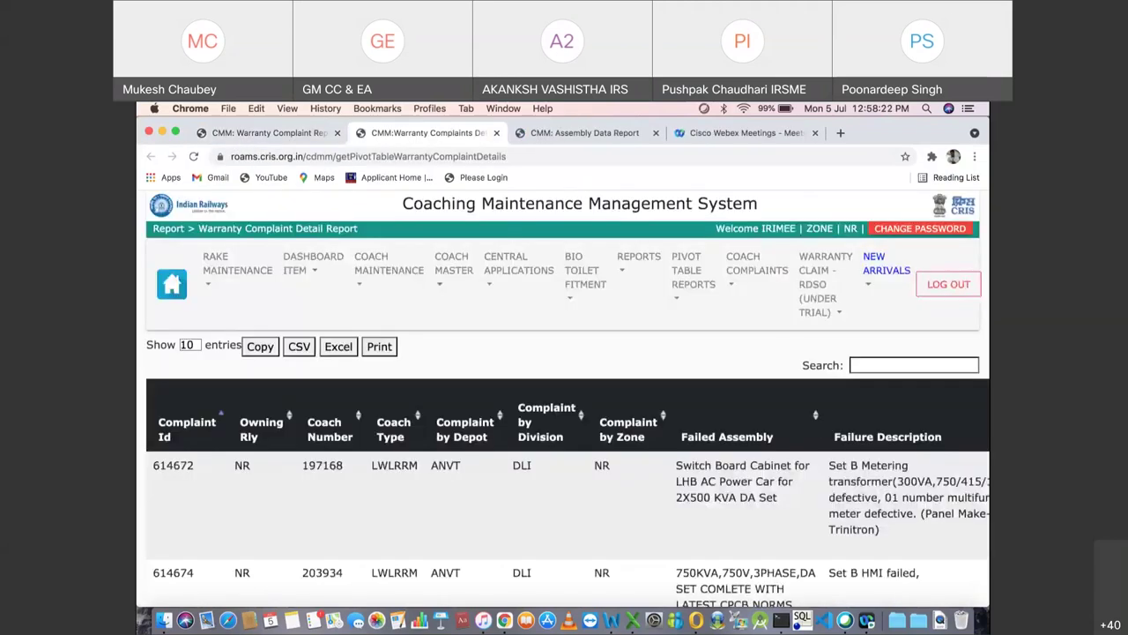
{"action": "scroll", "coordinate": [564, 396], "scroll_direction": "down", "scroll_amount": 2}
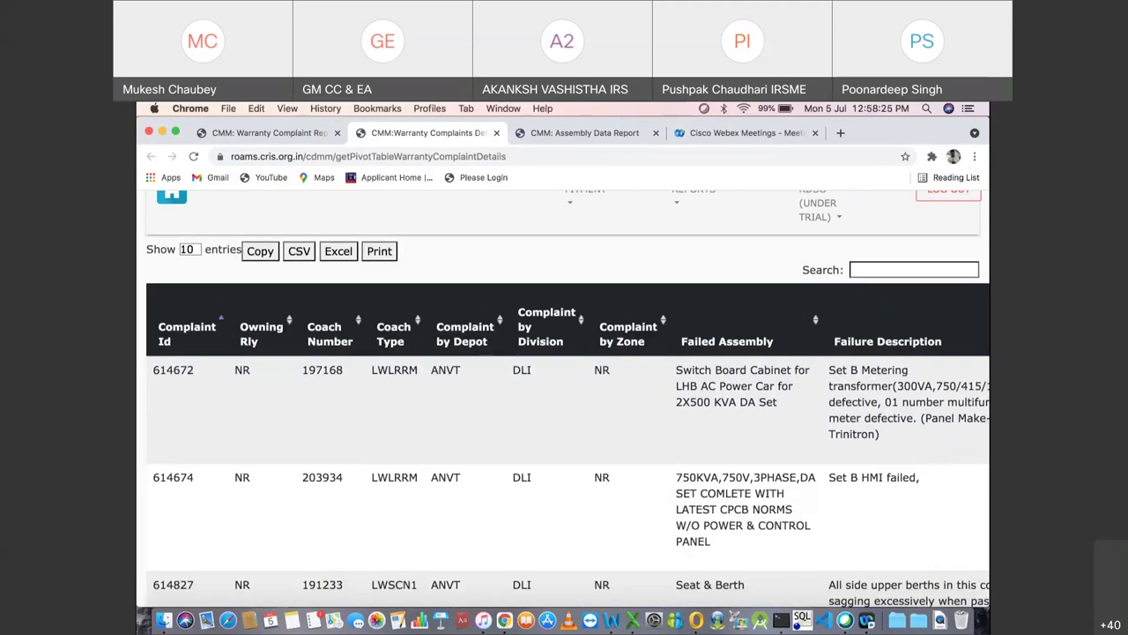
{"action": "scroll", "coordinate": [564, 397], "scroll_direction": "down", "scroll_amount": 3}
{"action": "scroll", "coordinate": [564, 397], "scroll_direction": "right", "scroll_amount": 5}
{"action": "scroll", "coordinate": [564, 396], "scroll_direction": "right", "scroll_amount": 10}
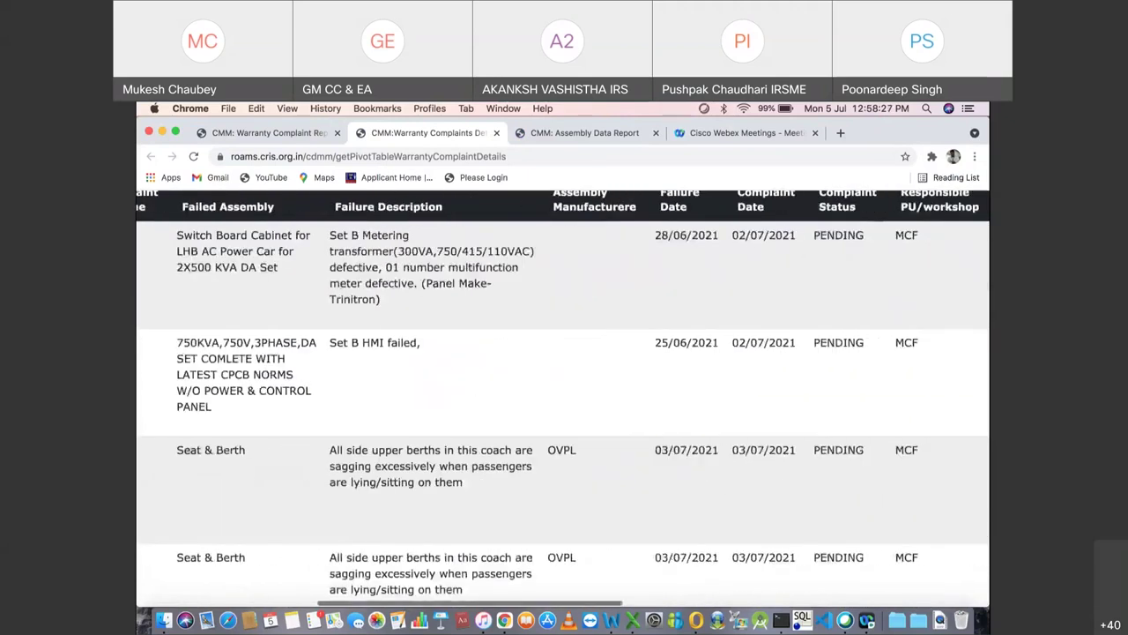
{"action": "scroll", "coordinate": [564, 397], "scroll_direction": "right", "scroll_amount": 3}
{"action": "scroll", "coordinate": [565, 397], "scroll_direction": "left", "scroll_amount": 15}
{"action": "scroll", "coordinate": [564, 397], "scroll_direction": "up", "scroll_amount": 5}
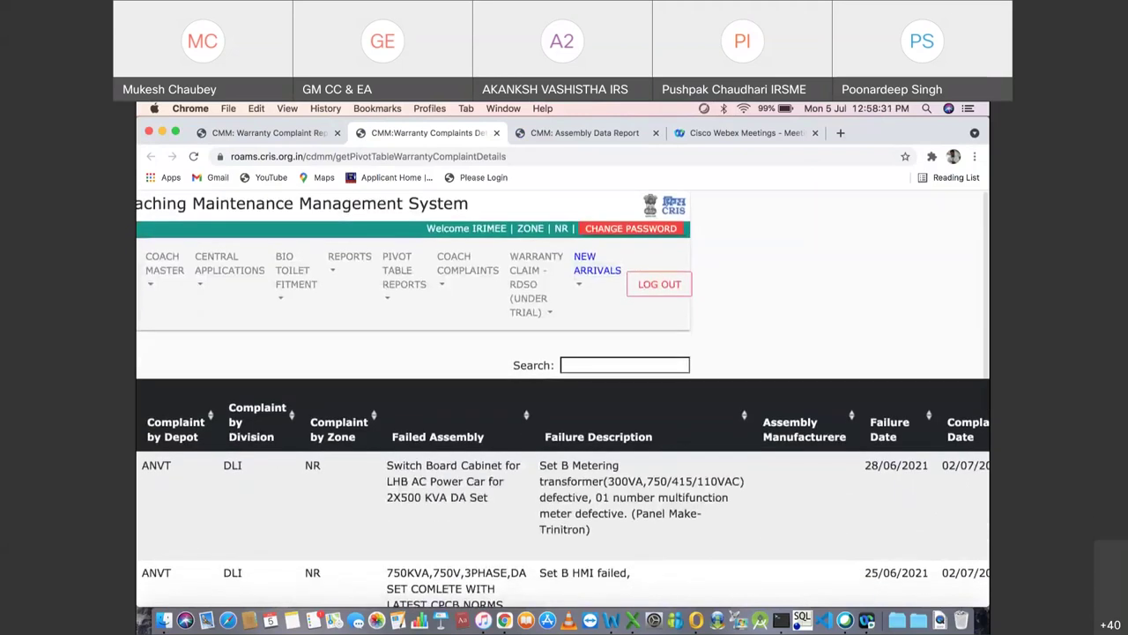
{"action": "left_click", "coordinate": [496, 132]}
Step: Open the Warranty Claim Pivot Report from the RDSO warranty claim options
{"action": "scroll", "coordinate": [564, 396], "scroll_direction": "up", "scroll_amount": 3}
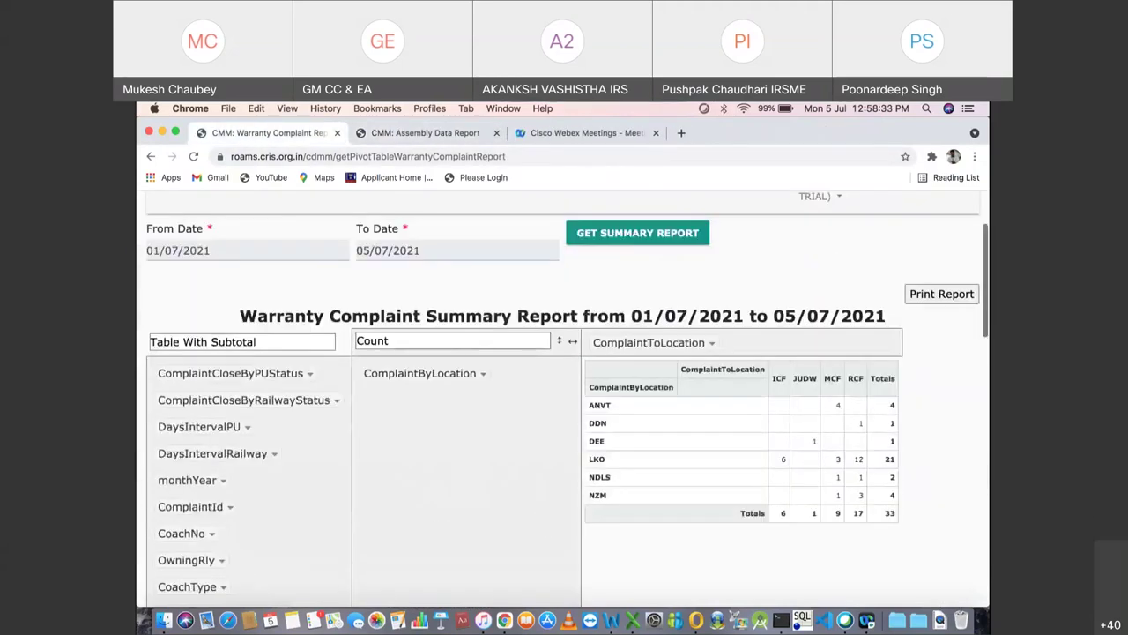
{"action": "left_click", "coordinate": [826, 282]}
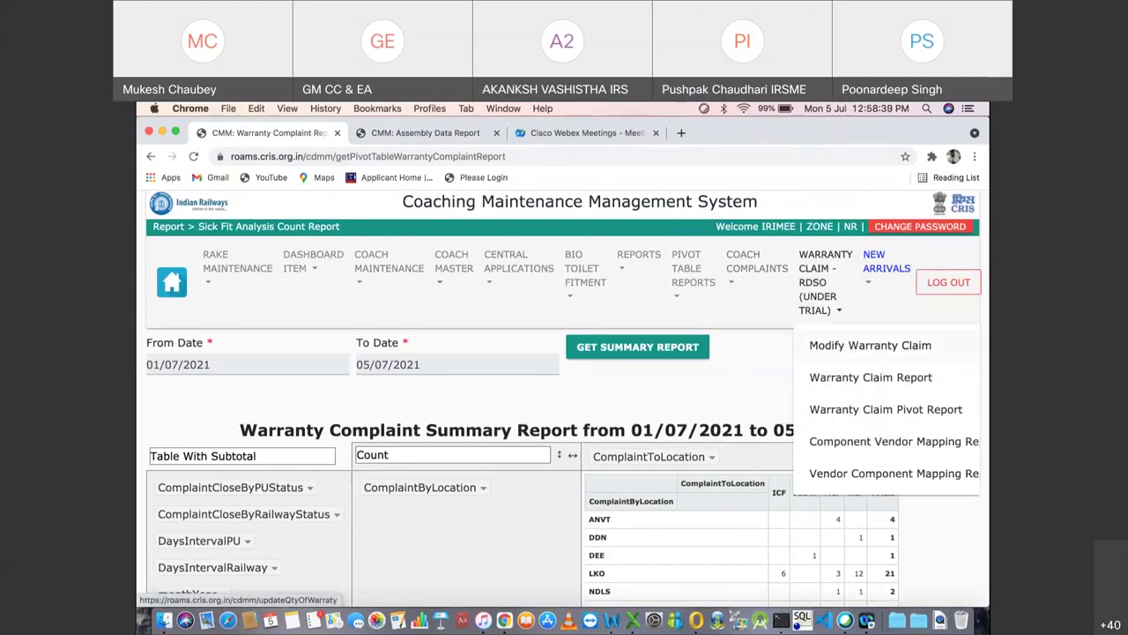
{"action": "scroll", "coordinate": [871, 346], "scroll_direction": "down", "scroll_amount": 2}
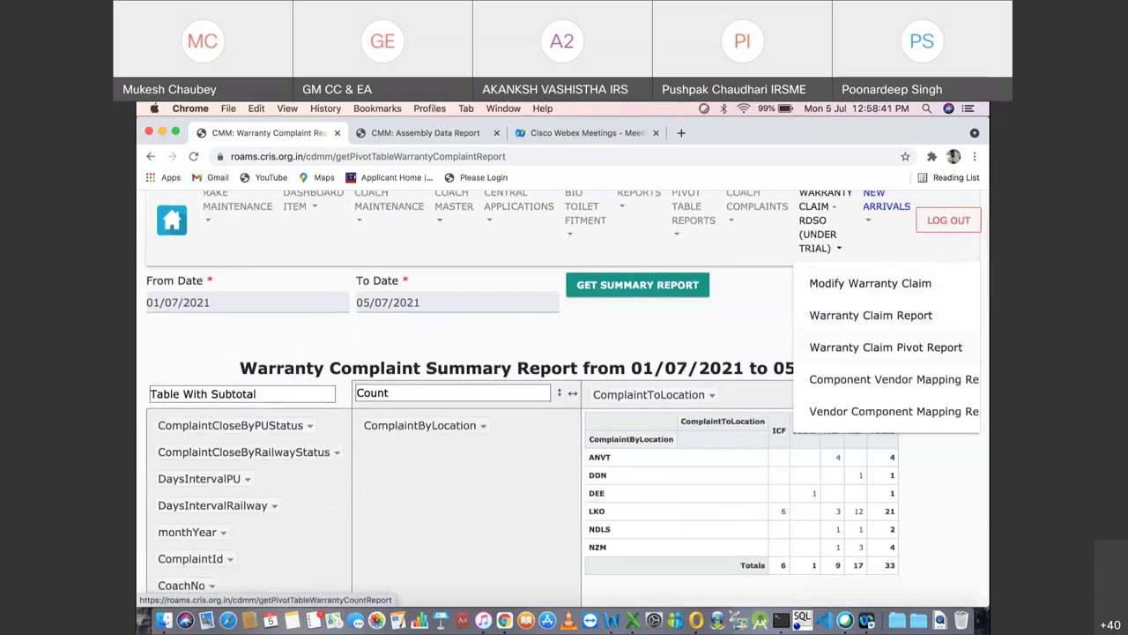
{"action": "left_click", "coordinate": [871, 345]}
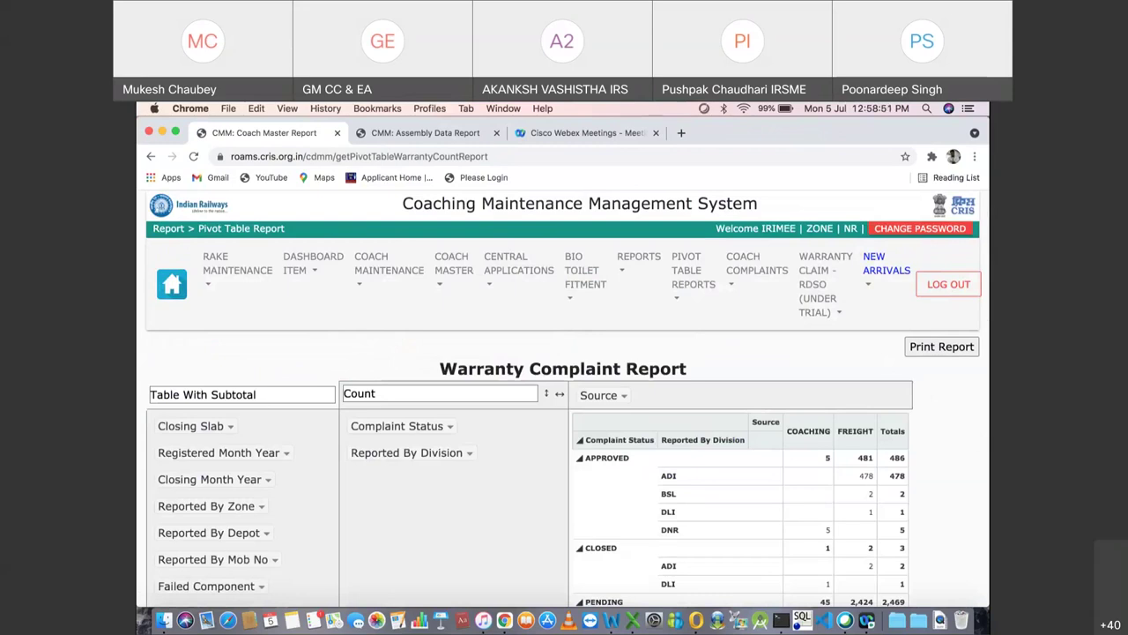
Step: Review the warranty complaint counts by complaint status and reporting division for the coaching and freight sources
{"action": "scroll", "coordinate": [564, 396], "scroll_direction": "down", "scroll_amount": 2}
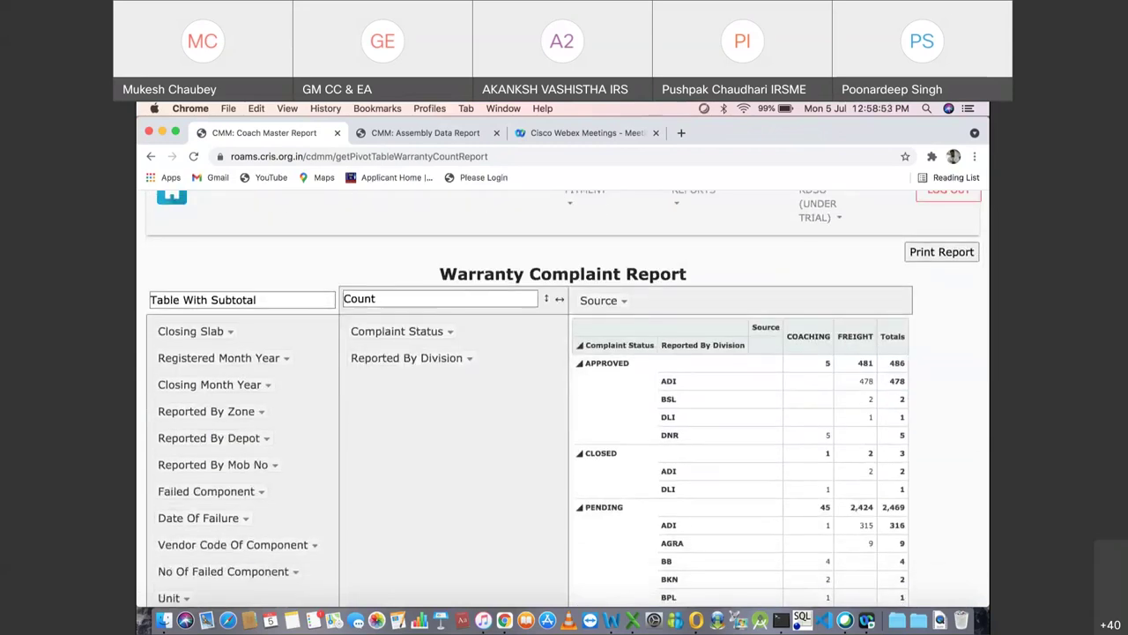
{"action": "scroll", "coordinate": [564, 397], "scroll_direction": "down", "scroll_amount": 2}
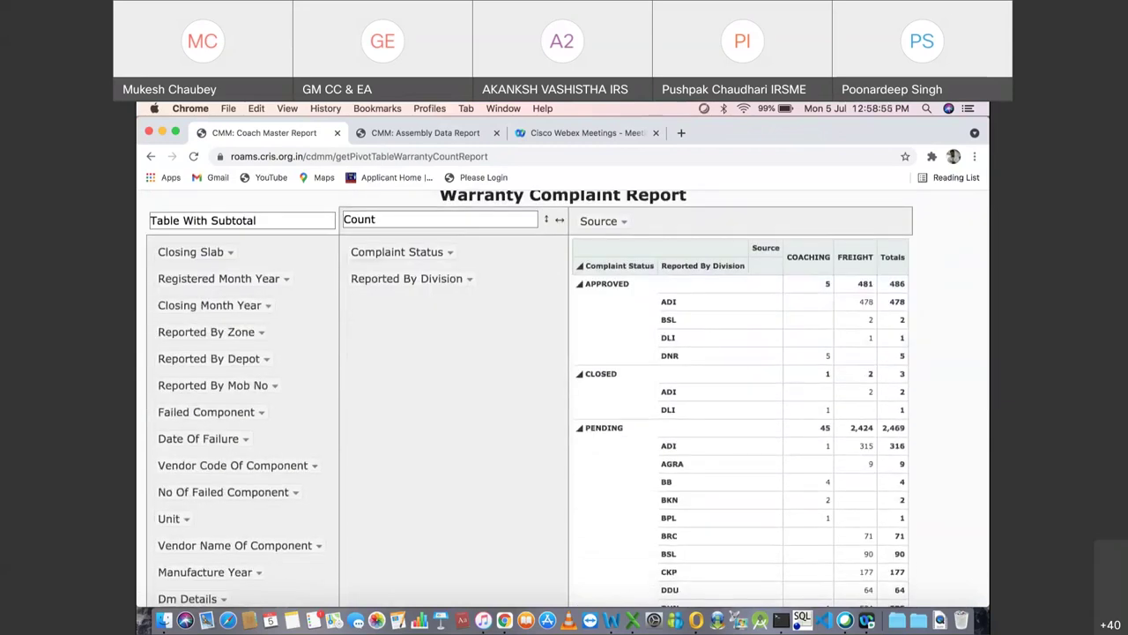
{"action": "scroll", "coordinate": [564, 396], "scroll_direction": "up", "scroll_amount": 1}
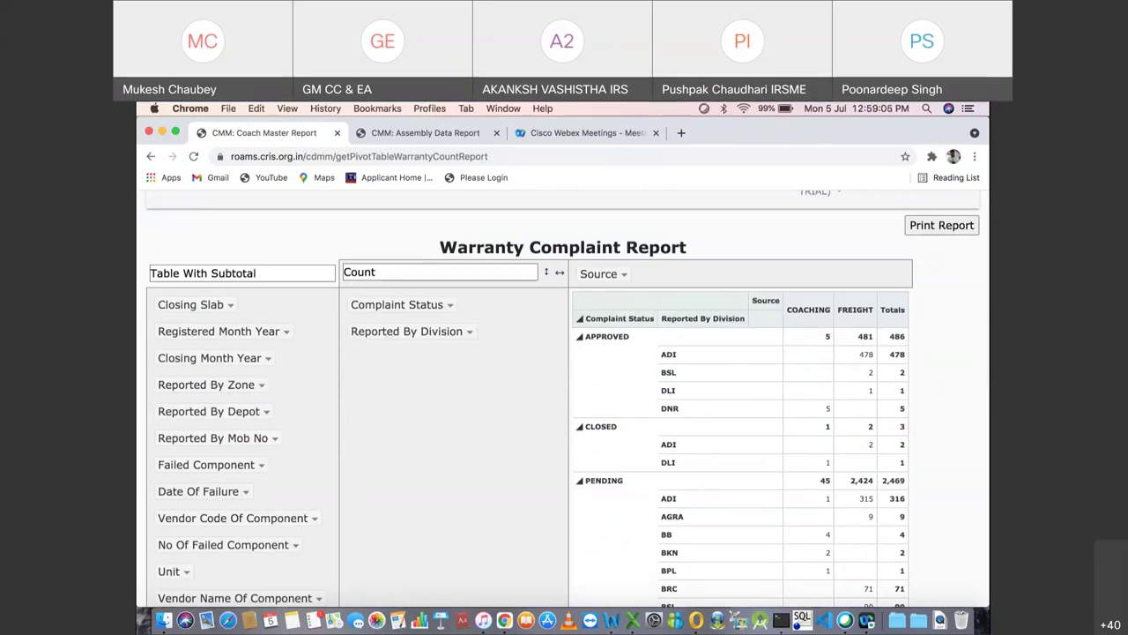
{"action": "scroll", "coordinate": [562, 397], "scroll_direction": "up", "scroll_amount": 3}
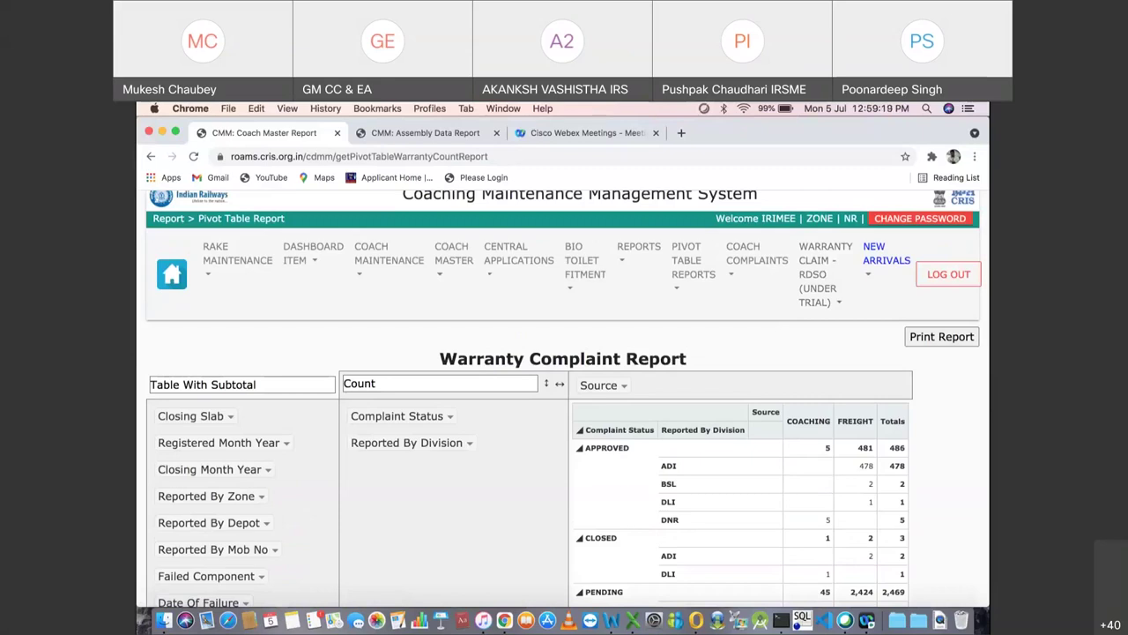
{"action": "scroll", "coordinate": [564, 397], "scroll_direction": "down", "scroll_amount": 5}
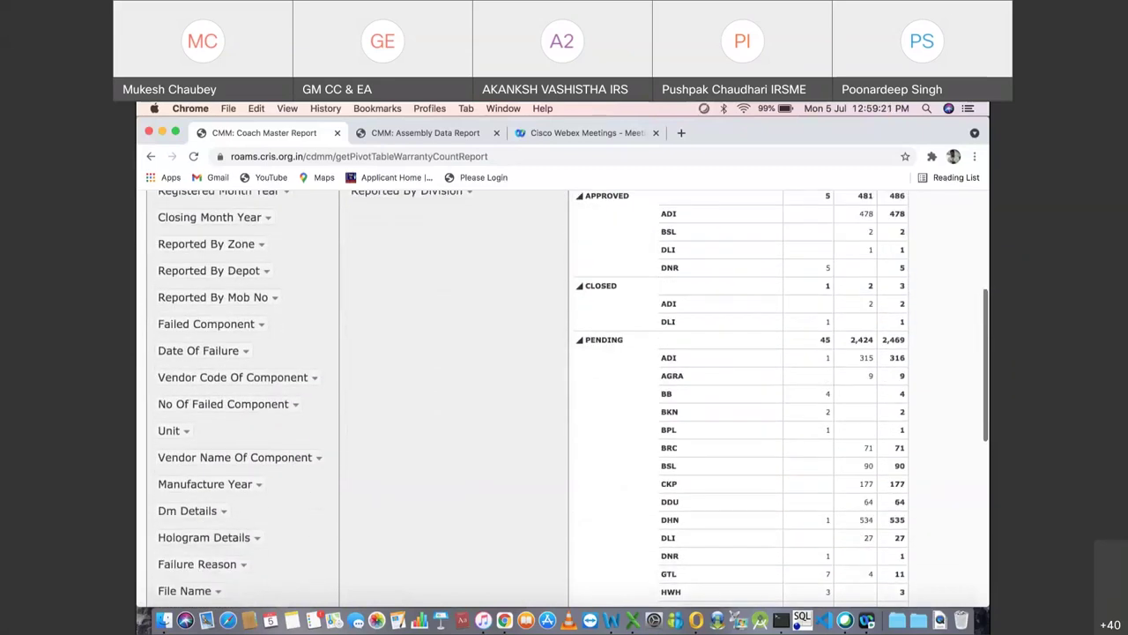
{"action": "scroll", "coordinate": [564, 397], "scroll_direction": "up", "scroll_amount": 2}
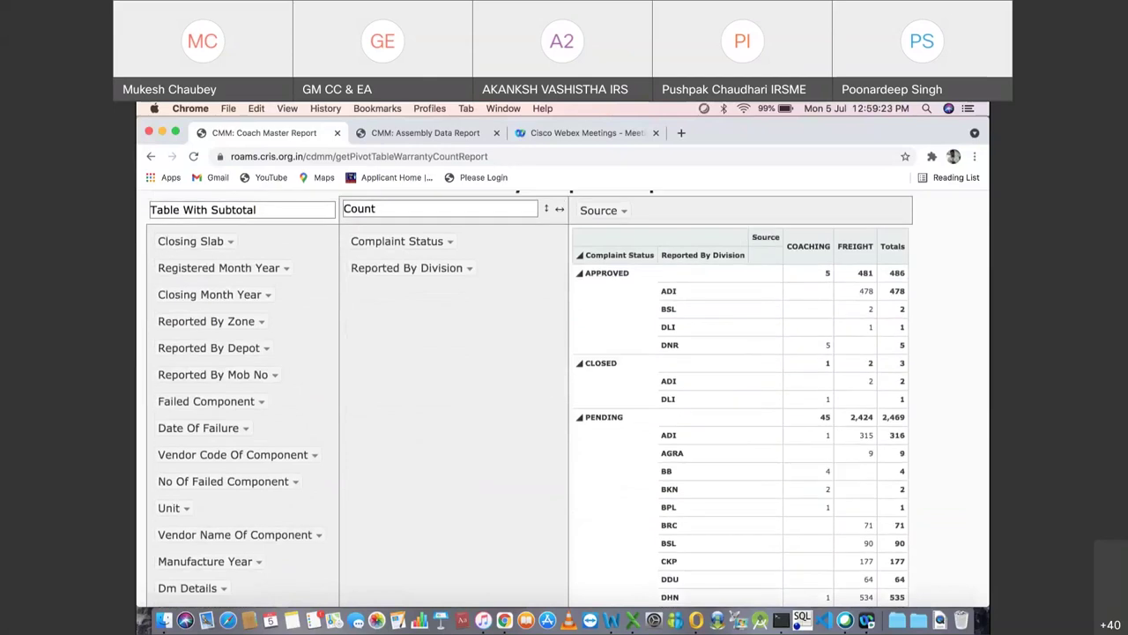
Step: Examine the Warranty Complaint Report through its pending and rejected divisions down to the grand totals row
{"action": "scroll", "coordinate": [564, 396], "scroll_direction": "down", "scroll_amount": 4}
{"action": "scroll", "coordinate": [564, 397], "scroll_direction": "up", "scroll_amount": 6}
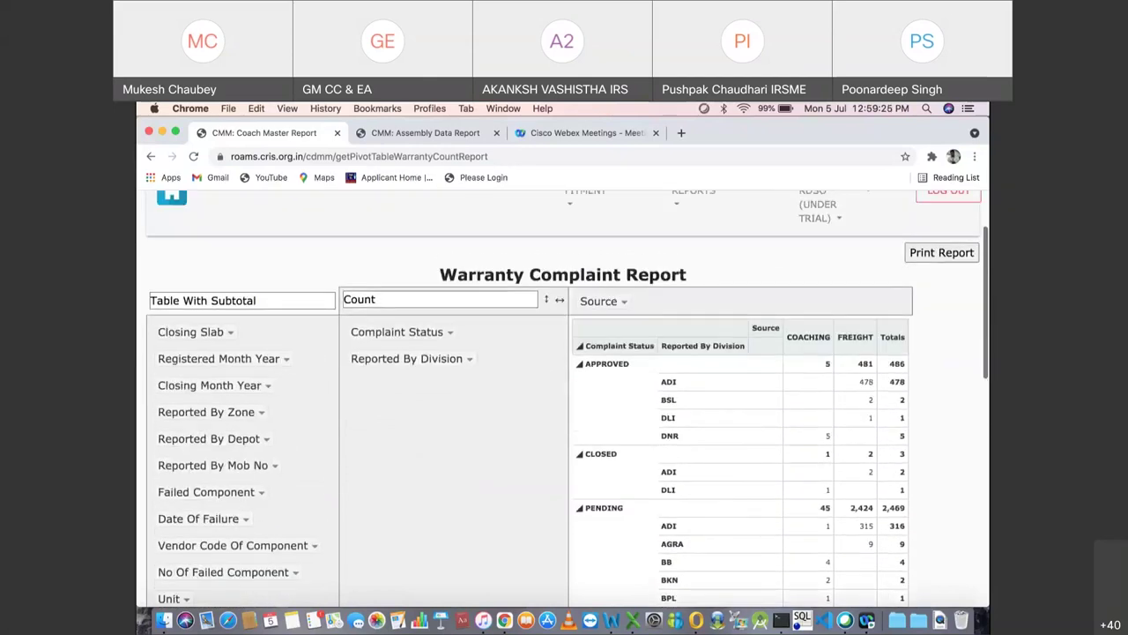
{"action": "scroll", "coordinate": [564, 397], "scroll_direction": "down", "scroll_amount": 2}
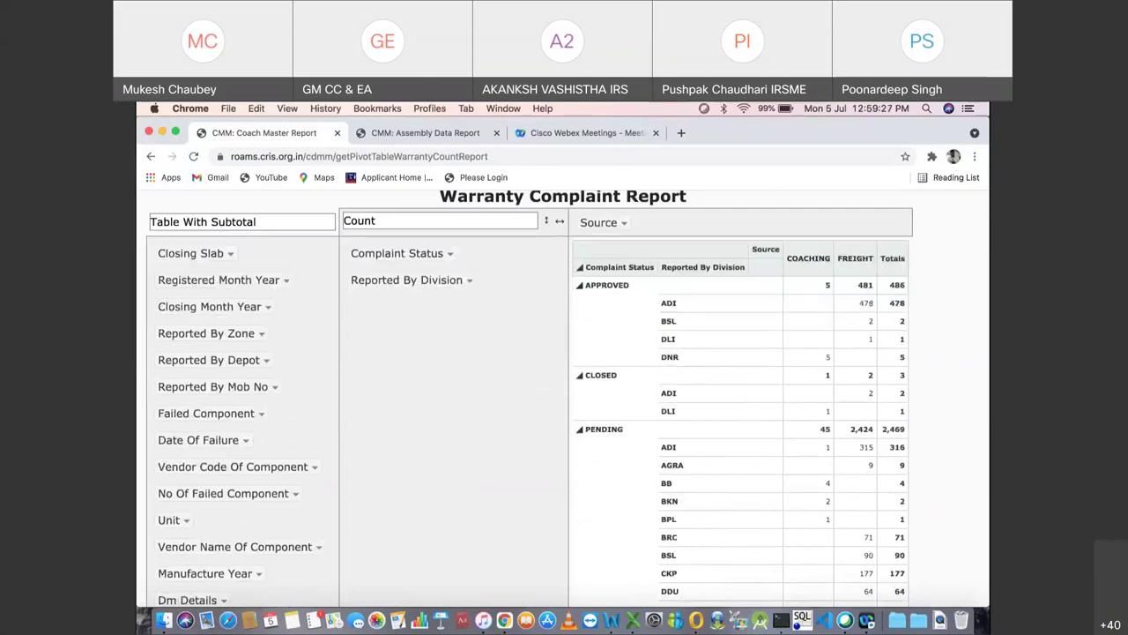
{"action": "scroll", "coordinate": [564, 397], "scroll_direction": "down", "scroll_amount": 10}
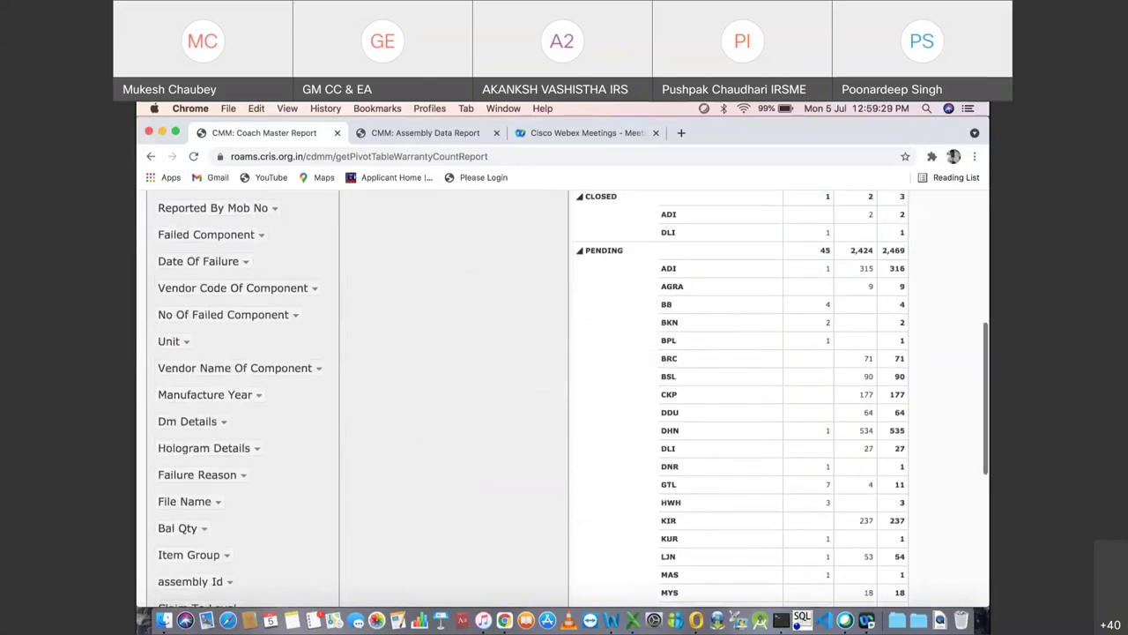
{"action": "scroll", "coordinate": [564, 397], "scroll_direction": "down", "scroll_amount": 2}
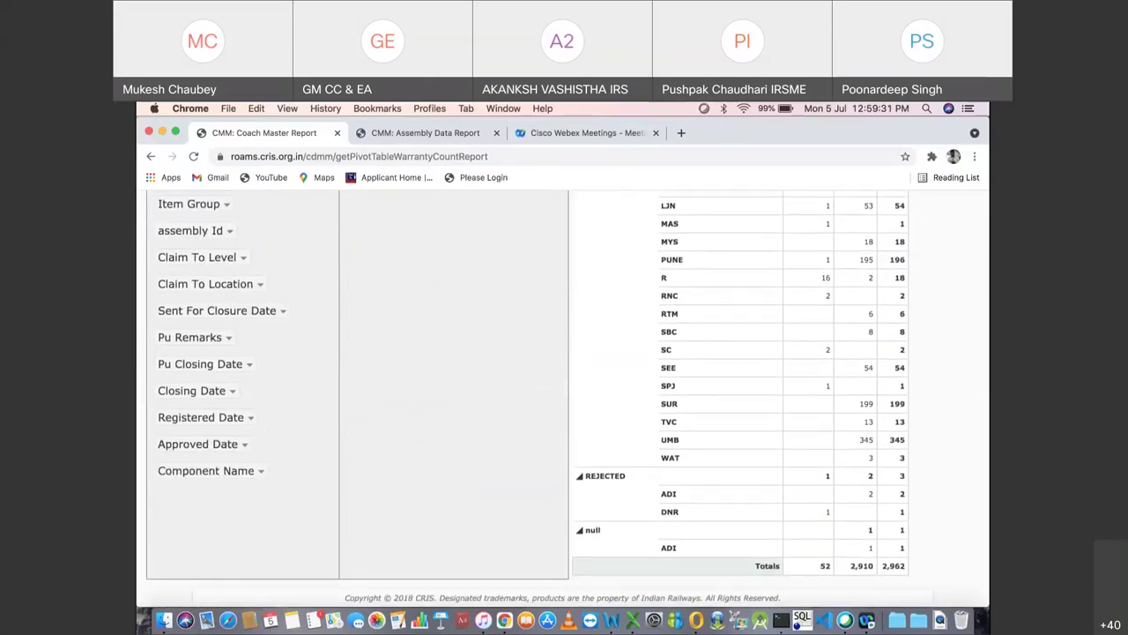
{"action": "scroll", "coordinate": [564, 397], "scroll_direction": "up", "scroll_amount": 15}
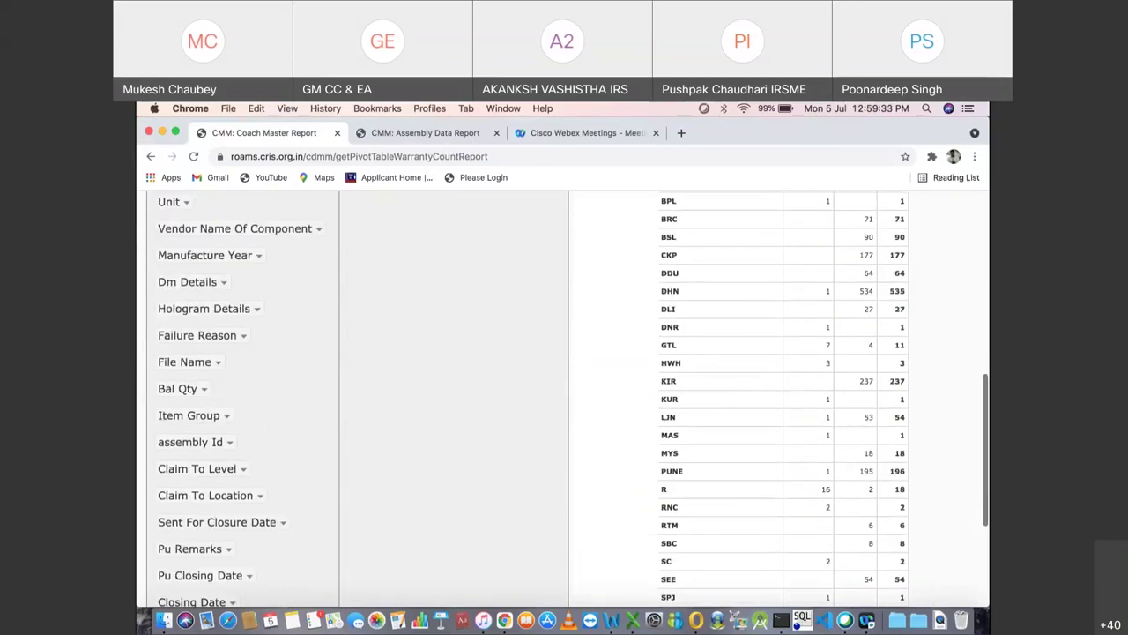
{"action": "scroll", "coordinate": [564, 397], "scroll_direction": "down", "scroll_amount": 15}
{"action": "scroll", "coordinate": [529, 396], "scroll_direction": "down", "scroll_amount": 1}
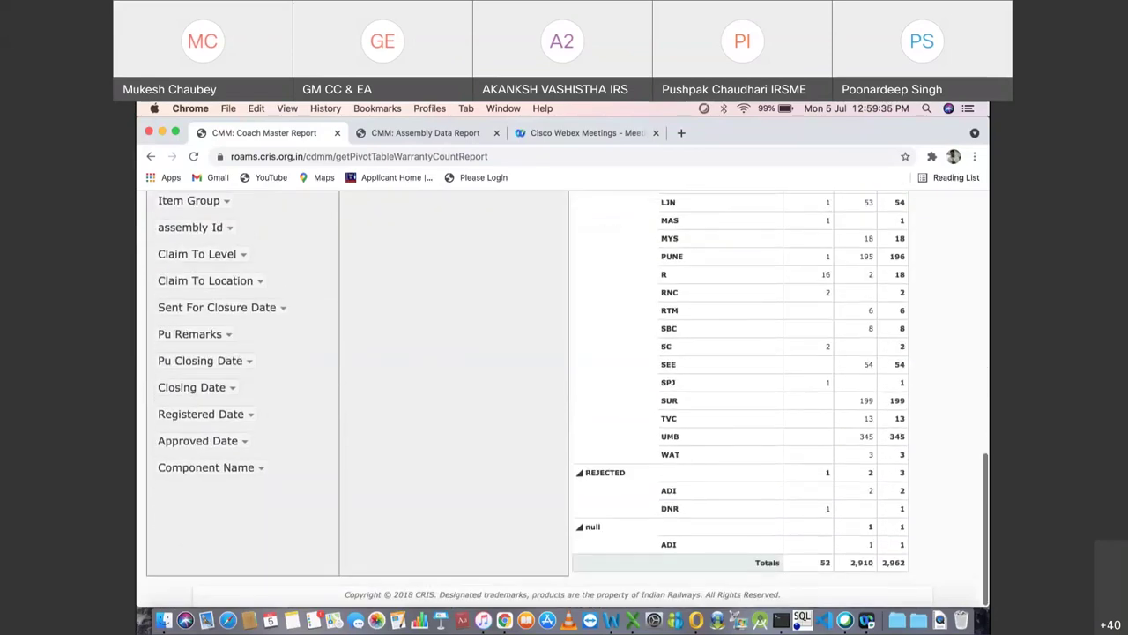
{"action": "scroll", "coordinate": [564, 397], "scroll_direction": "up", "scroll_amount": 15}
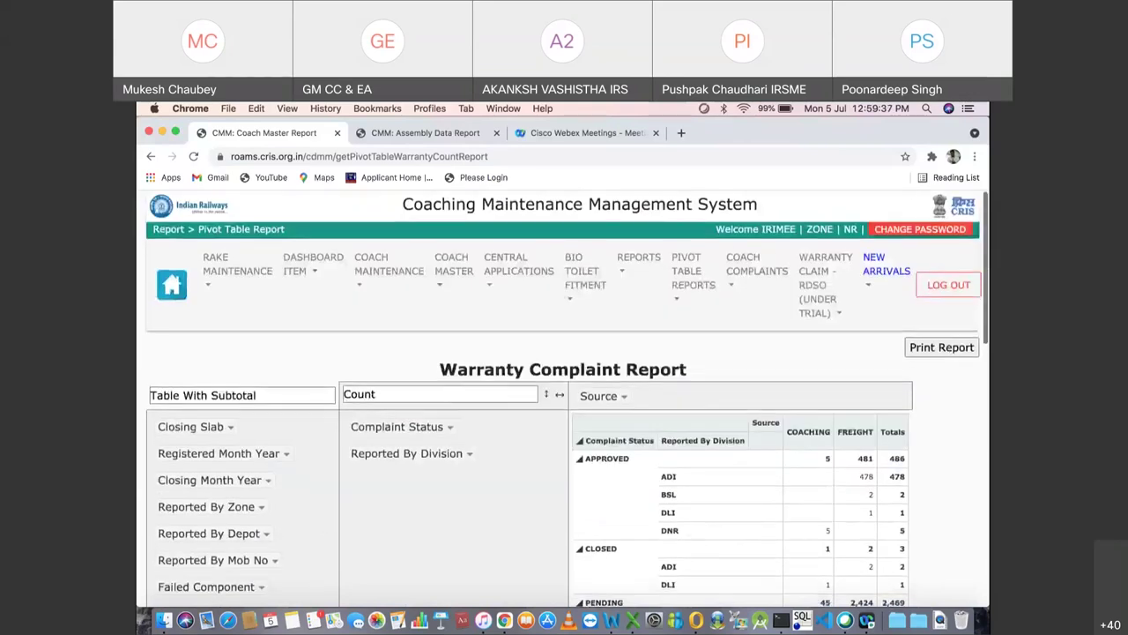
Step: Open the Component Vendor Mapping Report from the RDSO warranty claim options and filter rs_category to COACHING only
{"action": "mouse_move", "coordinate": [826, 282]}
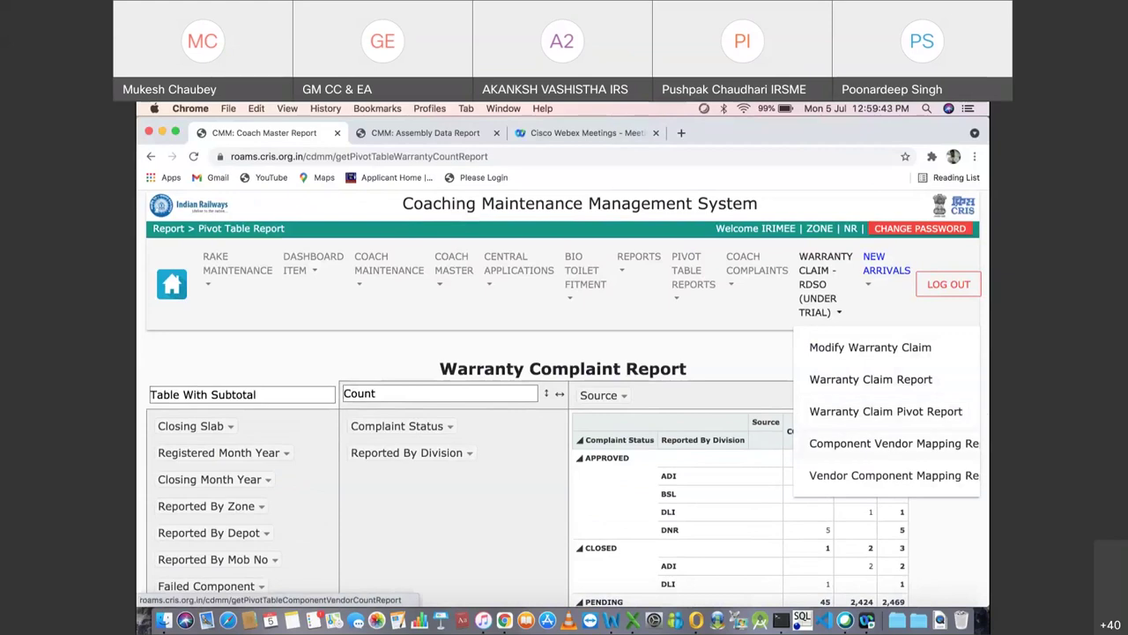
{"action": "left_click", "coordinate": [892, 443]}
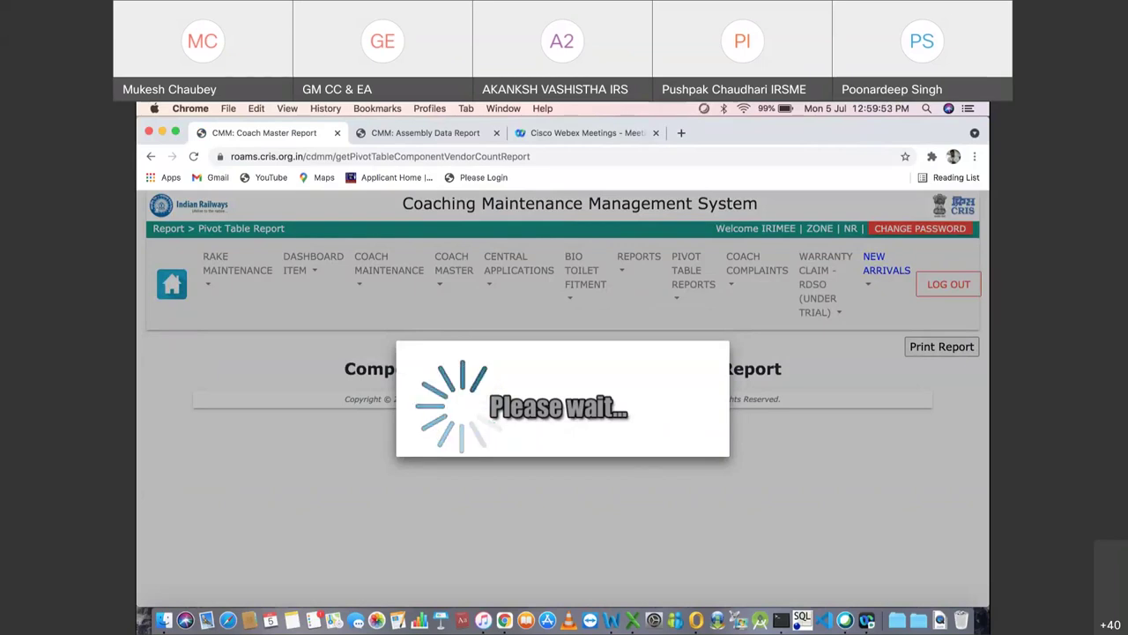
{"action": "scroll", "coordinate": [568, 391], "scroll_direction": "down", "scroll_amount": 4}
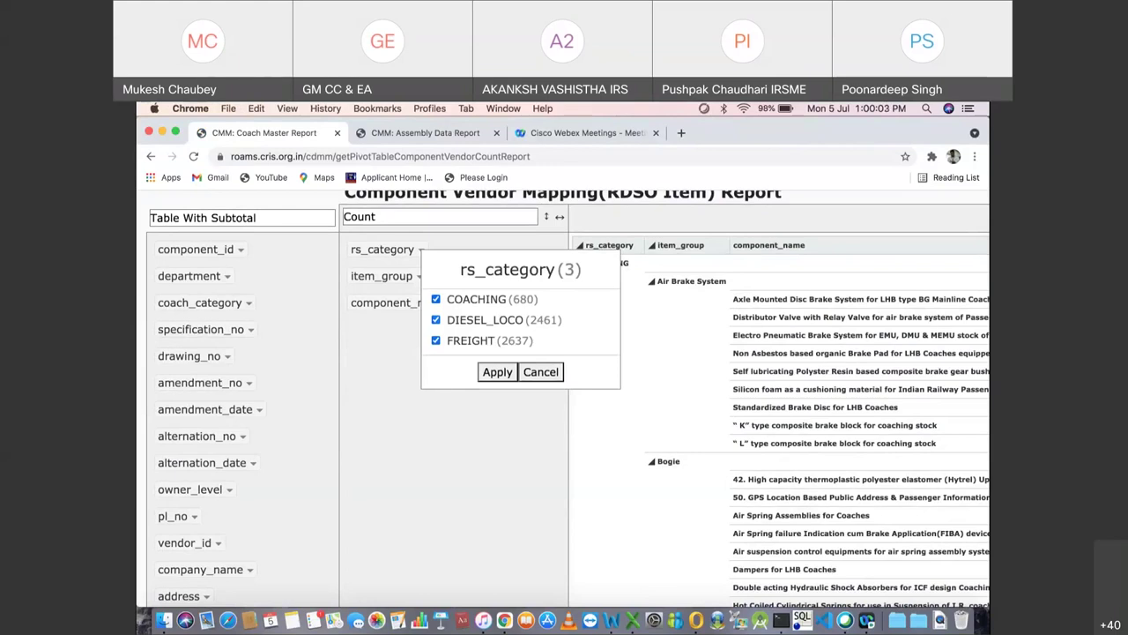
{"action": "left_click", "coordinate": [435, 319]}
{"action": "left_click", "coordinate": [436, 340]}
{"action": "left_click", "coordinate": [497, 371]}
Step: Examine the component names listed under the coaching item groups, such as Air Brake System, Bogie and CTRB
{"action": "scroll", "coordinate": [569, 400], "scroll_direction": "down", "scroll_amount": 2}
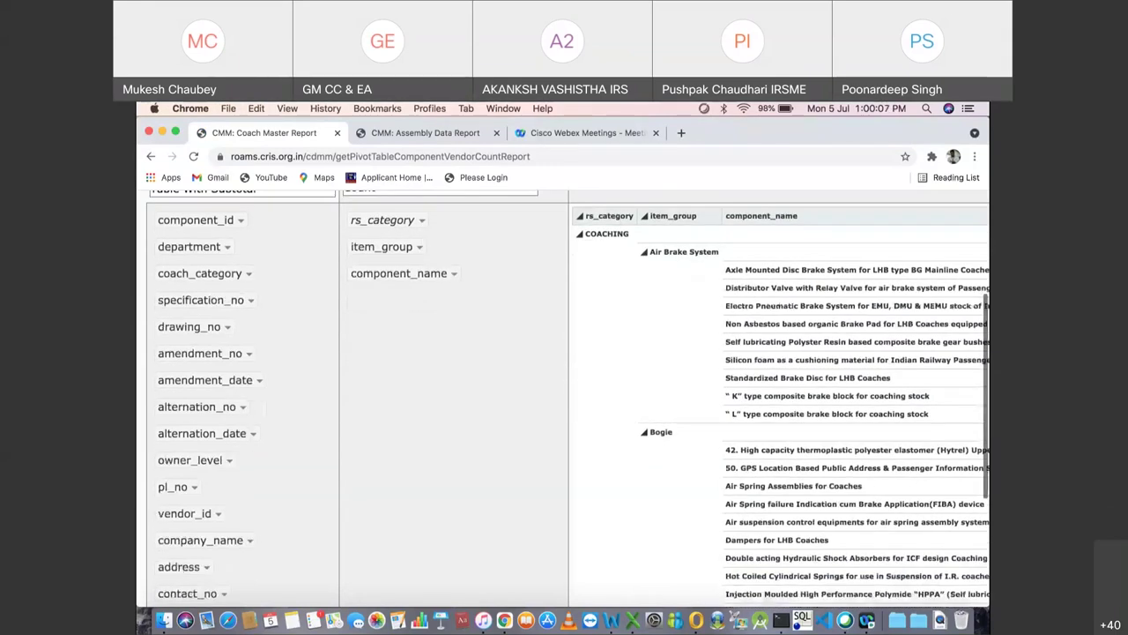
{"action": "scroll", "coordinate": [569, 400], "scroll_direction": "down", "scroll_amount": 9}
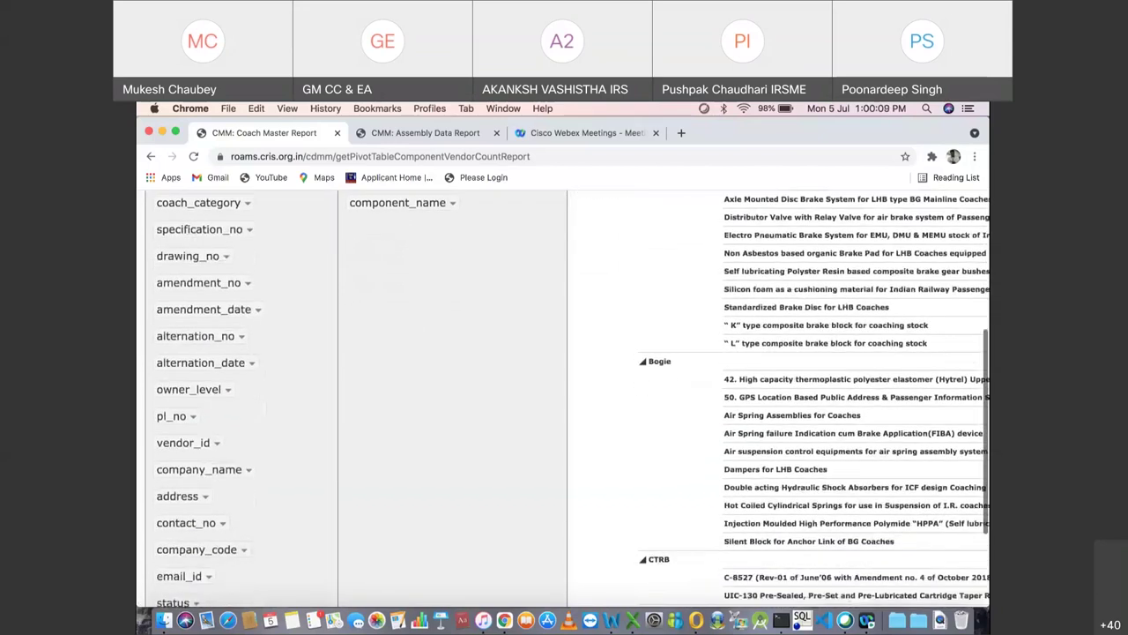
{"action": "scroll", "coordinate": [564, 396], "scroll_direction": "up", "scroll_amount": 10}
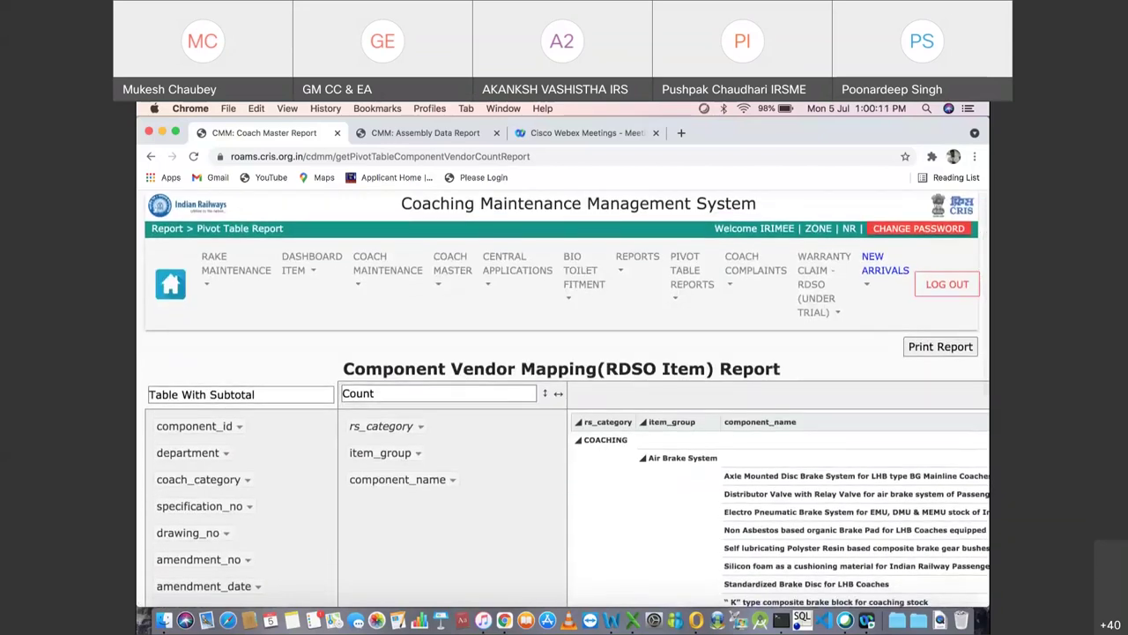
{"action": "scroll", "coordinate": [564, 397], "scroll_direction": "right", "scroll_amount": 6}
{"action": "scroll", "coordinate": [564, 396], "scroll_direction": "left", "scroll_amount": 3}
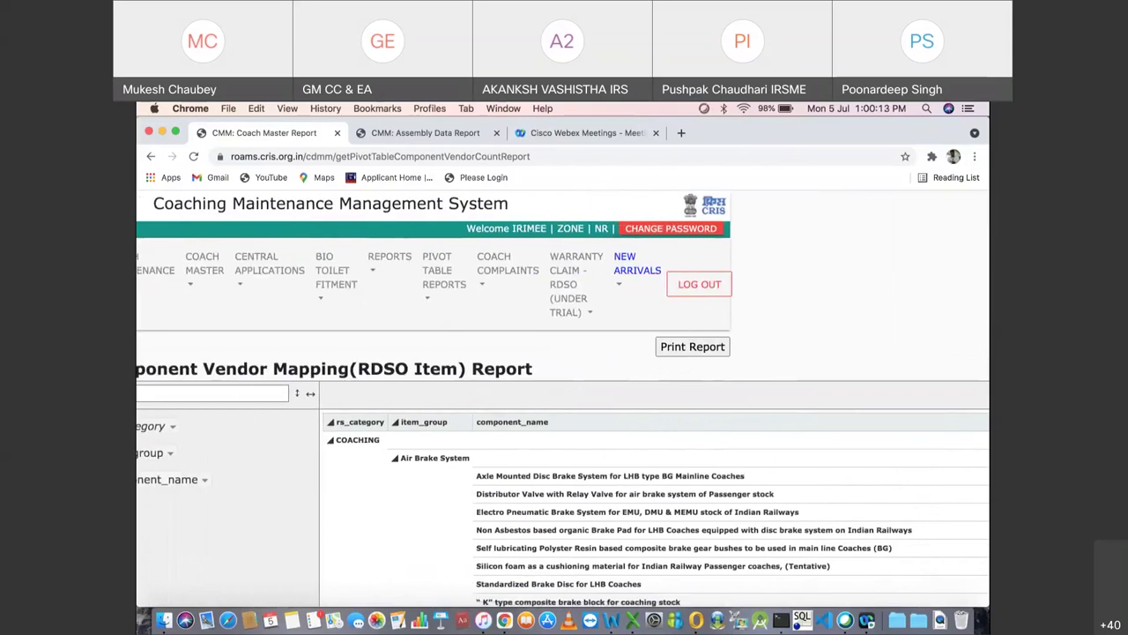
Step: Open the Vendor Component Mapping Report from the RDSO warranty claim options
{"action": "left_click", "coordinate": [573, 282]}
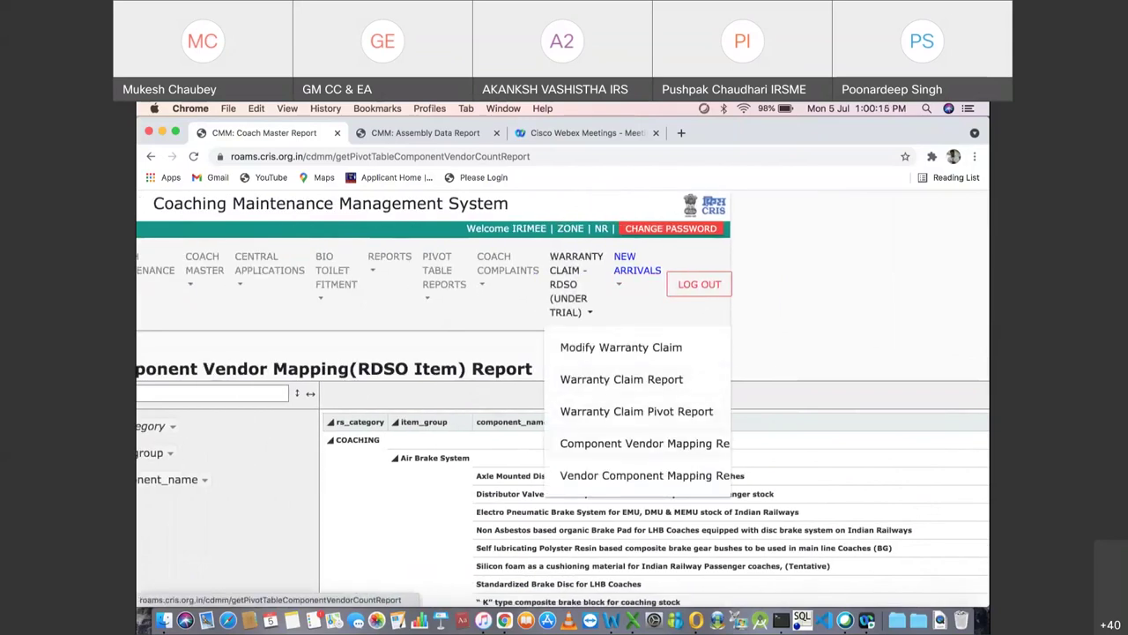
{"action": "left_click", "coordinate": [652, 475]}
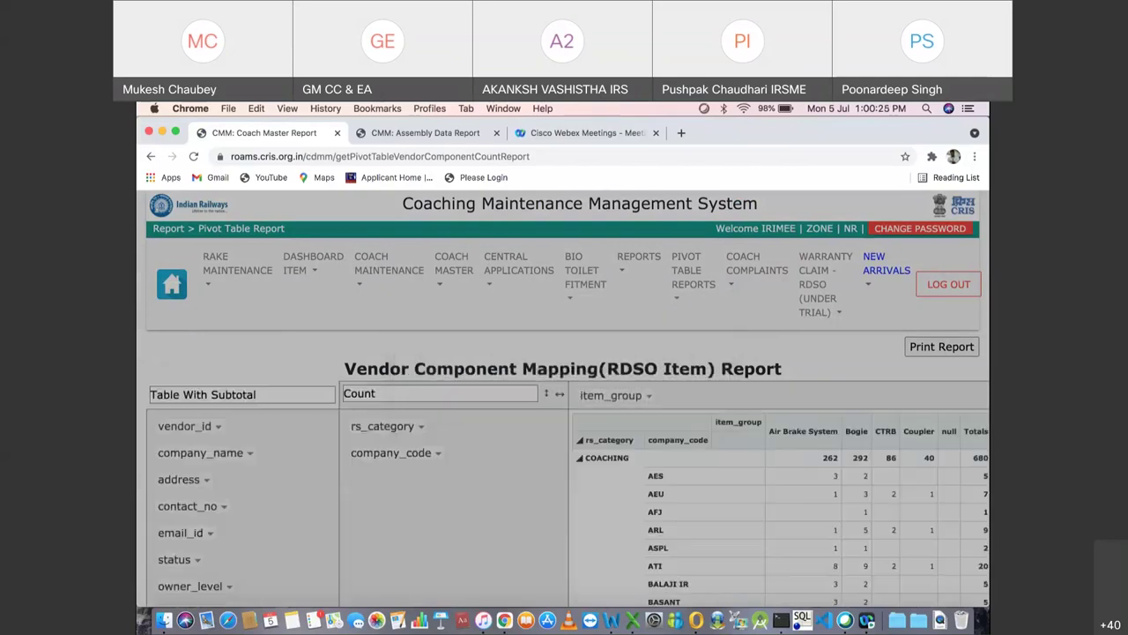
{"action": "scroll", "coordinate": [565, 396], "scroll_direction": "down", "scroll_amount": 3}
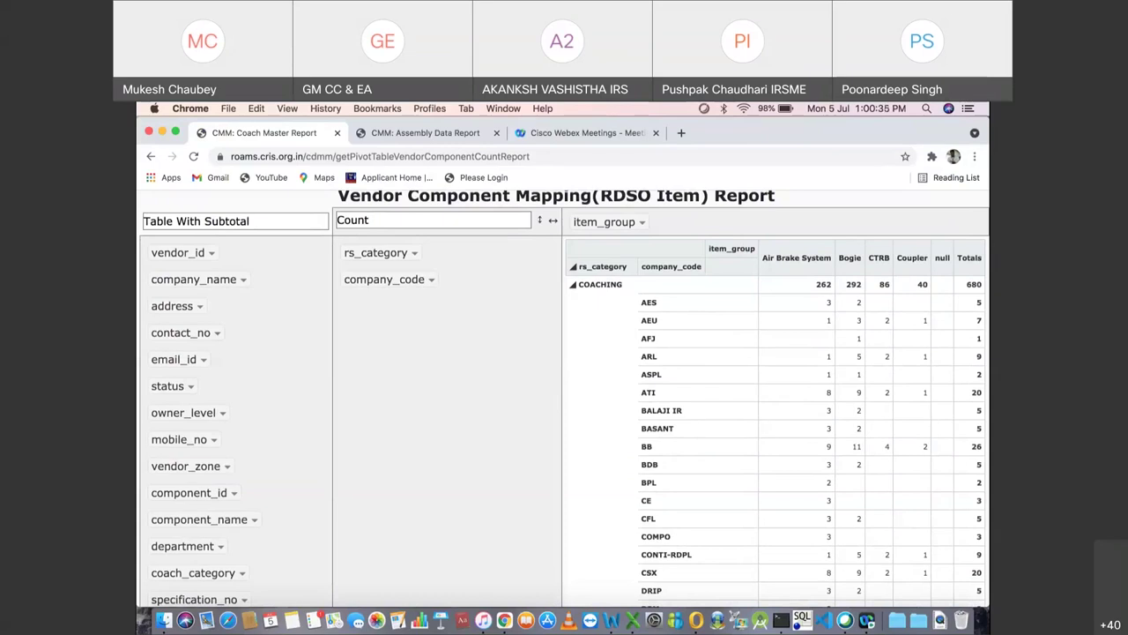
Step: Examine the company_code filter values, cancel the filter, and review the vendors' component counts by item group
{"action": "left_click", "coordinate": [431, 279]}
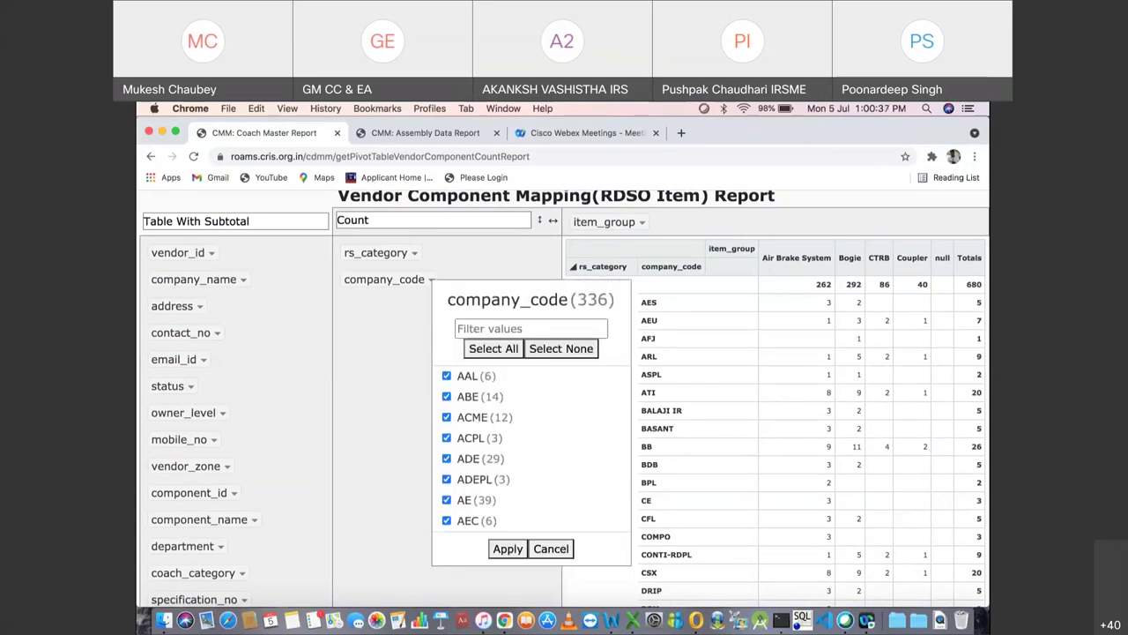
{"action": "scroll", "coordinate": [529, 449], "scroll_direction": "down", "scroll_amount": 2}
{"action": "scroll", "coordinate": [529, 450], "scroll_direction": "up", "scroll_amount": 3}
{"action": "left_click", "coordinate": [551, 548]}
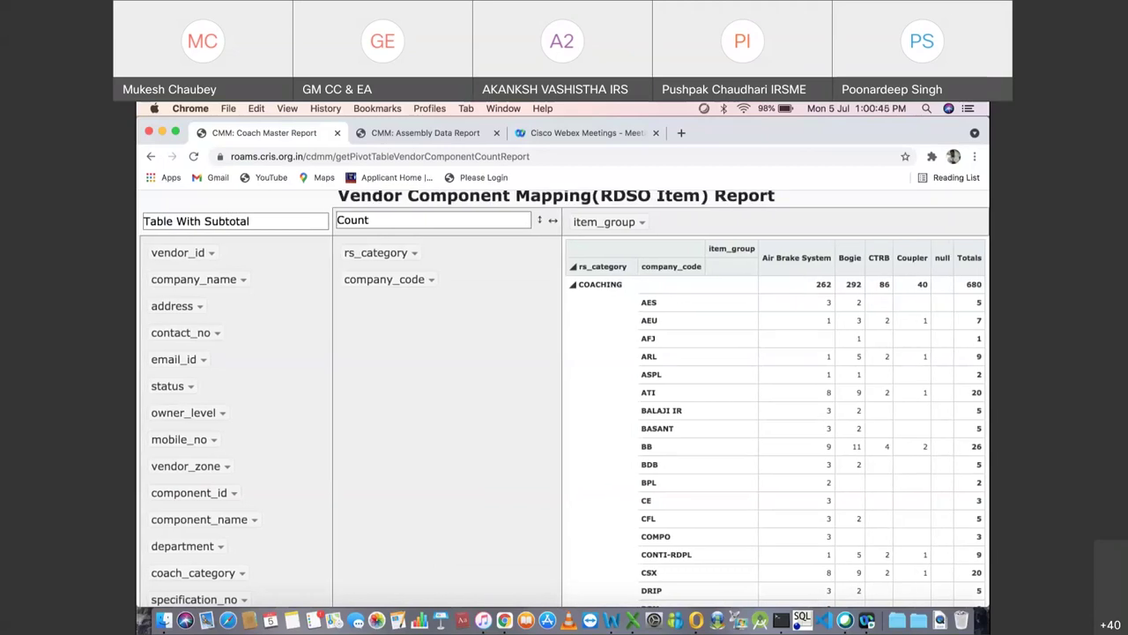
{"action": "scroll", "coordinate": [564, 397], "scroll_direction": "up", "scroll_amount": 4}
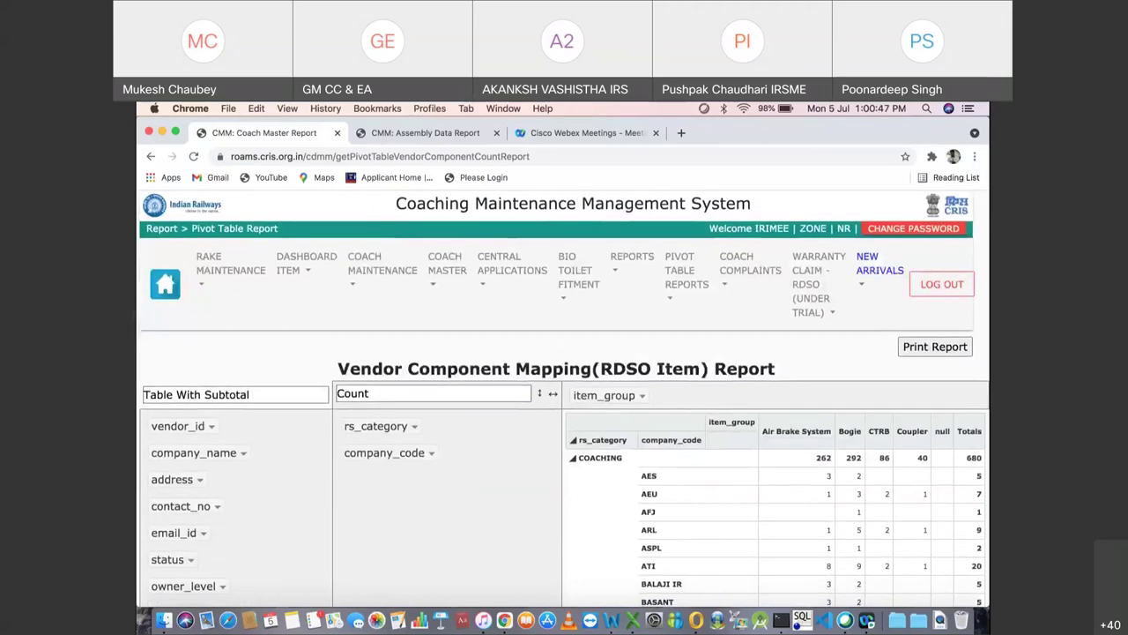
{"action": "scroll", "coordinate": [564, 397], "scroll_direction": "down", "scroll_amount": 1}
{"action": "scroll", "coordinate": [564, 397], "scroll_direction": "down", "scroll_amount": 4}
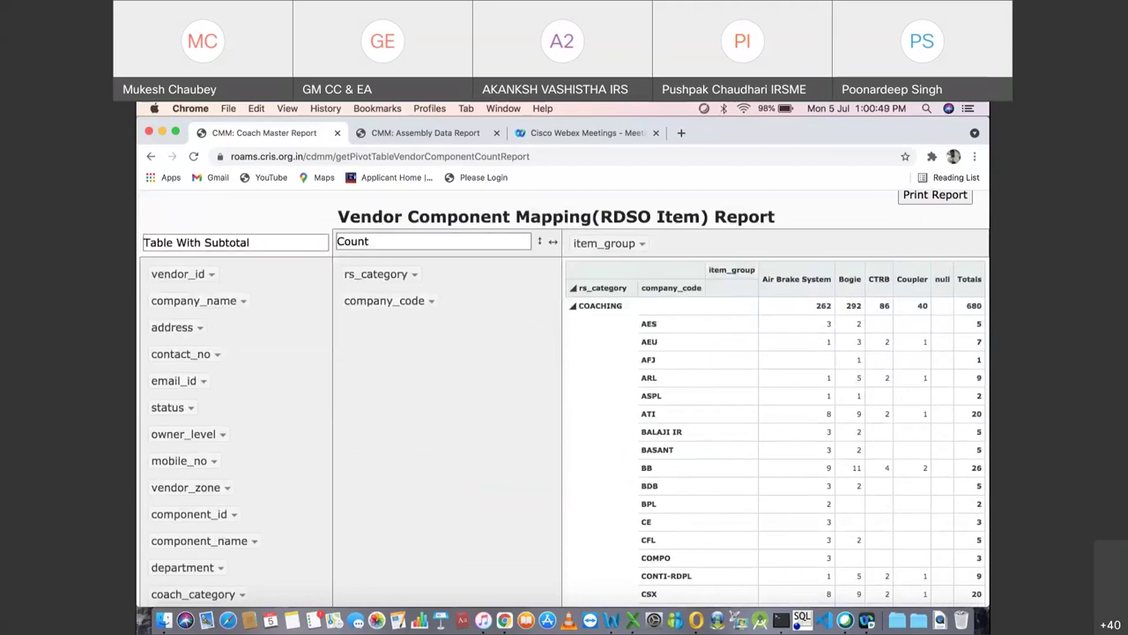
{"action": "scroll", "coordinate": [564, 396], "scroll_direction": "up", "scroll_amount": 3}
{"action": "scroll", "coordinate": [564, 396], "scroll_direction": "up", "scroll_amount": 2}
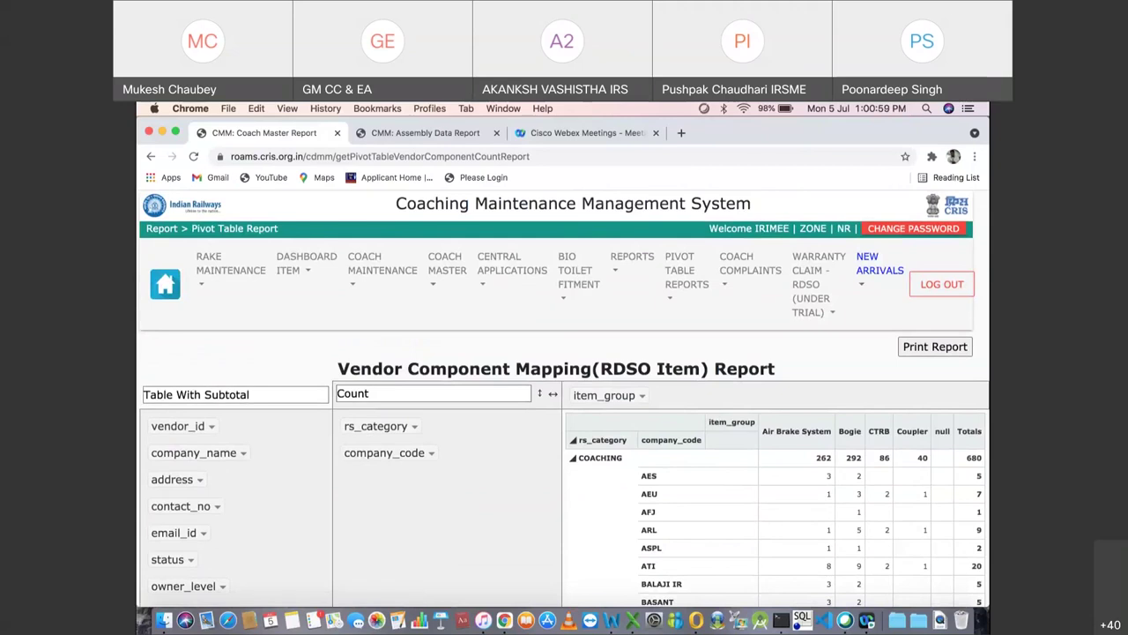
Step: Log out of the current zone-level account
{"action": "left_click", "coordinate": [941, 284]}
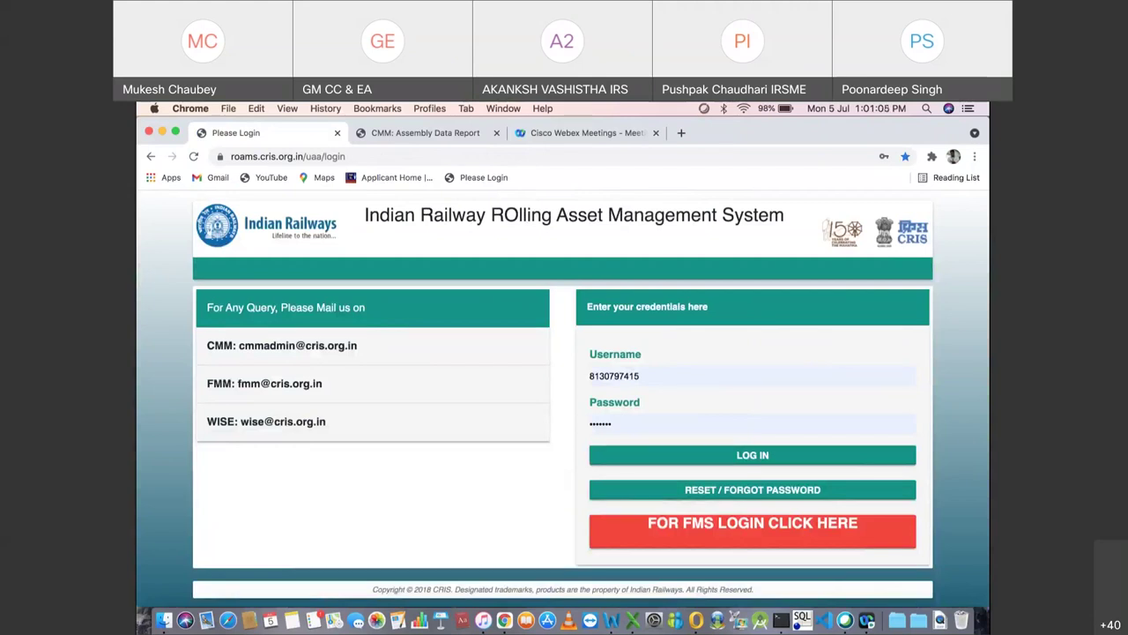
{"action": "left_click", "coordinate": [650, 375]}
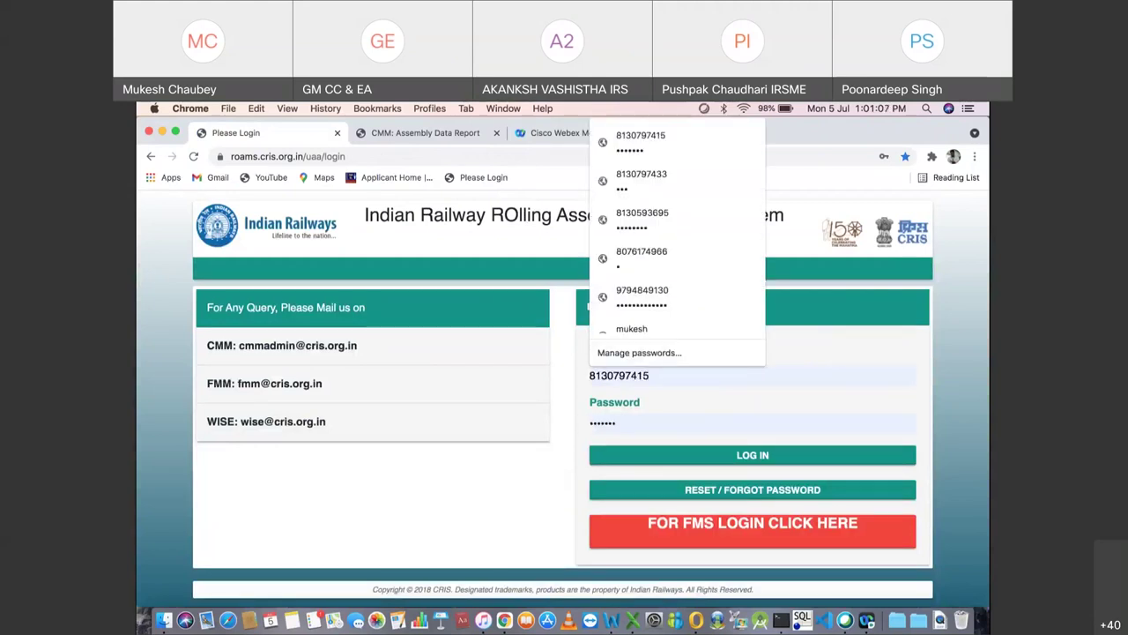
{"action": "key", "text": "BackSpace"}
{"action": "key", "text": "BackSpace"}
{"action": "key", "text": "BackSpace"}
{"action": "key", "text": "BackSpace"}
{"action": "key", "text": "BackSpace"}
{"action": "key", "text": "BackSpace"}
{"action": "key", "text": "BackSpace"}
{"action": "key", "text": "BackSpace"}
{"action": "key", "text": "BackSpace"}
{"action": "key", "text": "BackSpace"}
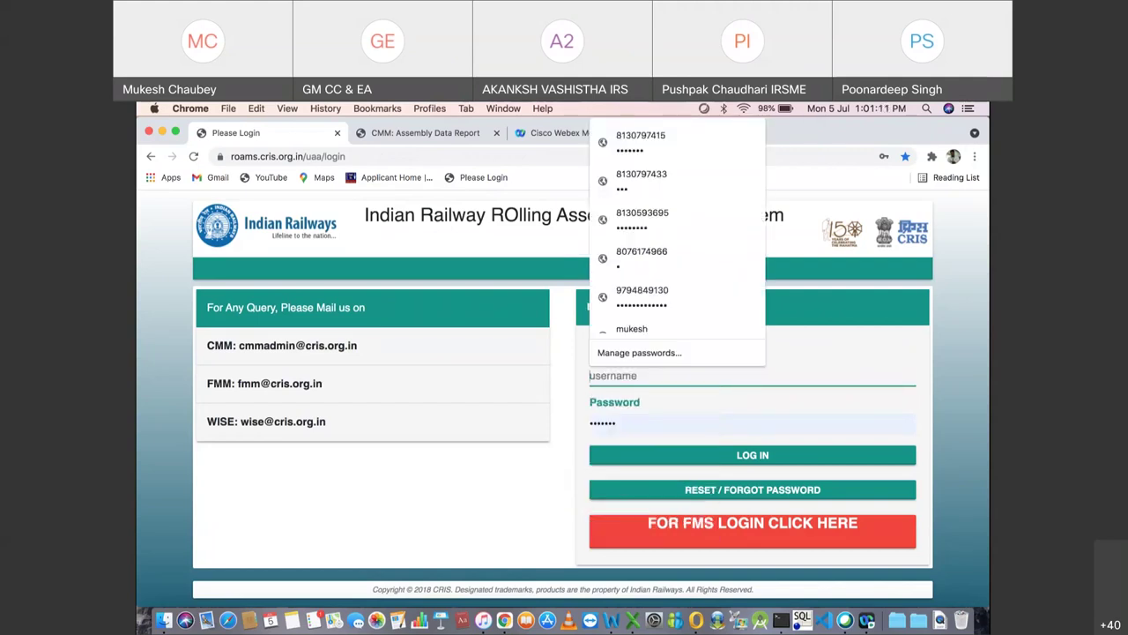
{"action": "type", "text": "i"}
{"action": "key", "text": "Down"}
{"action": "key", "text": "Down"}
{"action": "key", "text": "Down"}
{"action": "key", "text": "Return"}
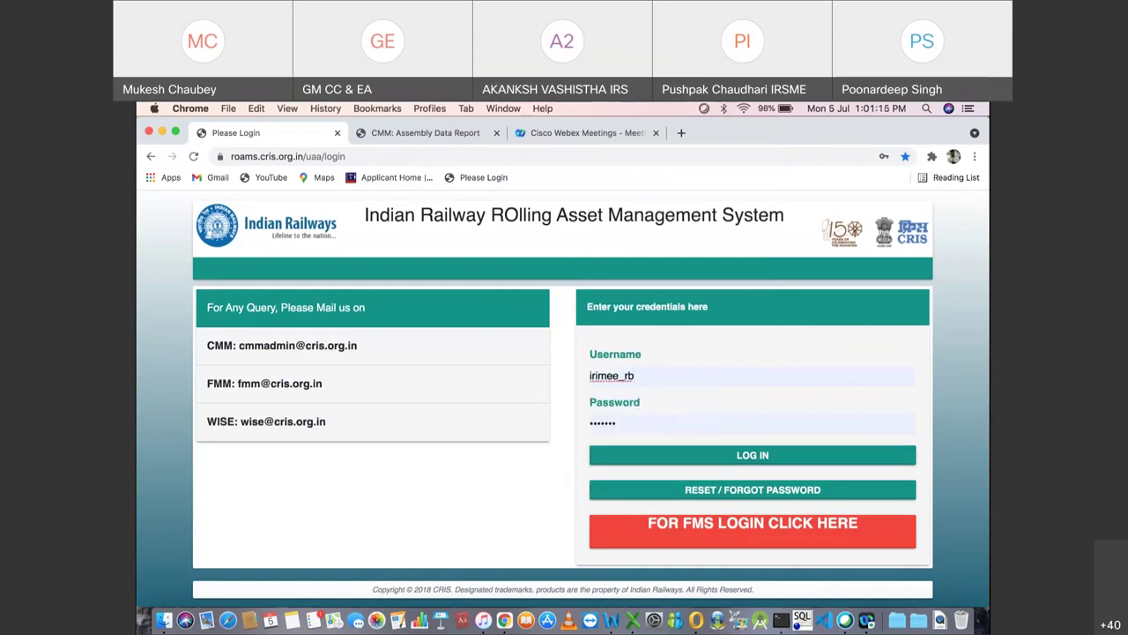
{"action": "key", "text": "Tab"}
{"action": "type", "text": "•••••••"}
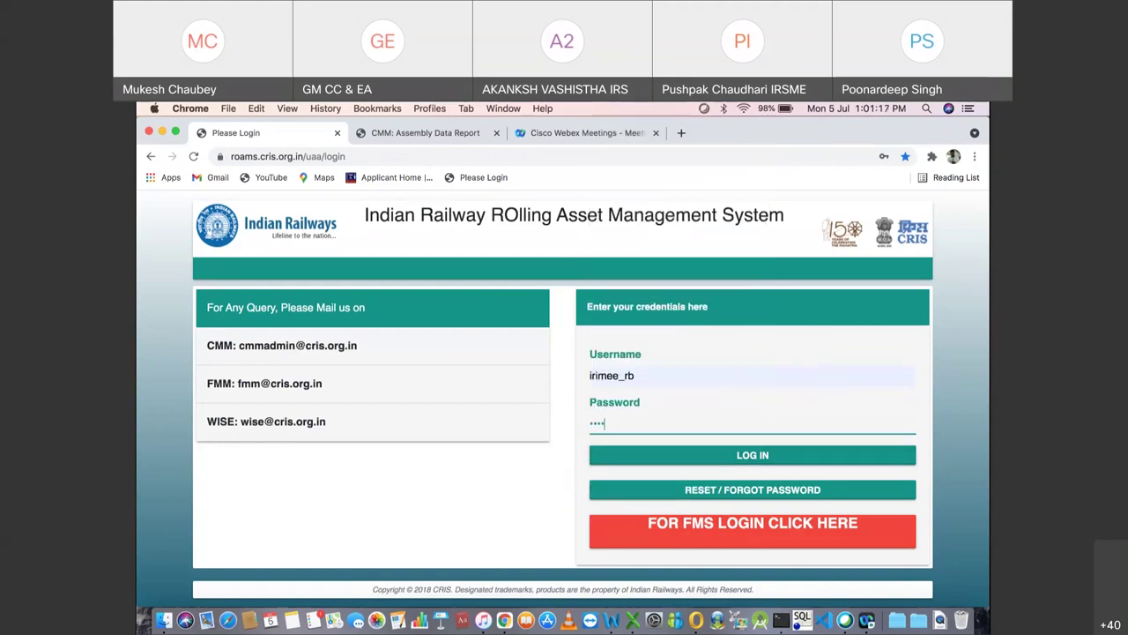
{"action": "type", "text": "•"}
{"action": "key", "text": "Return"}
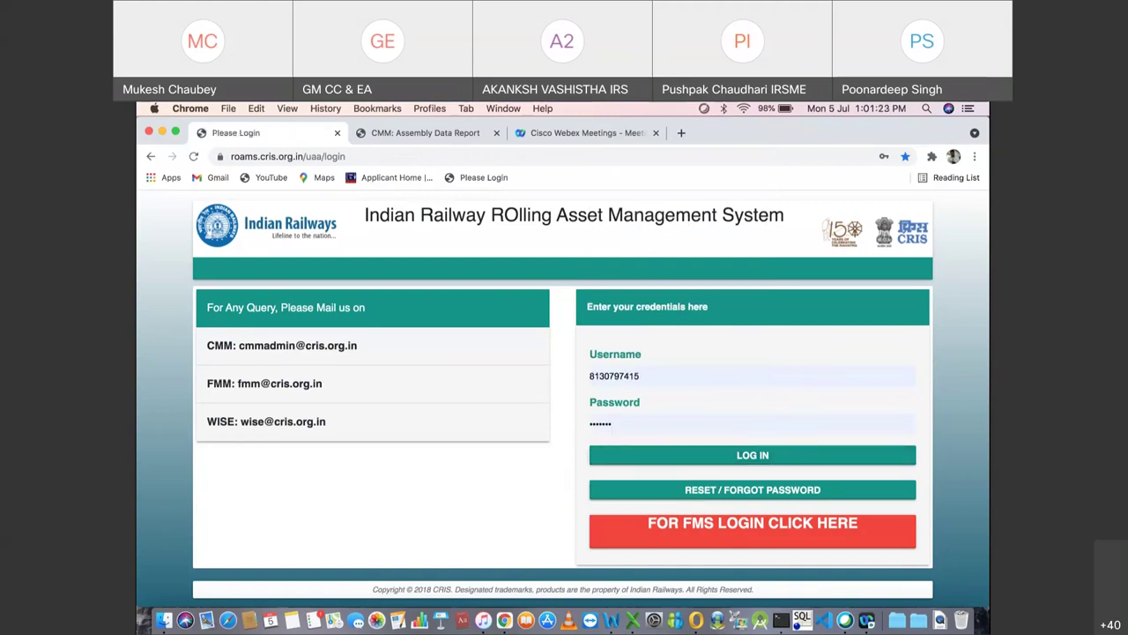
Step: Clear the prefilled username on the login form and close the CMM: Assembly Data Report browser tab
{"action": "left_click", "coordinate": [638, 376]}
{"action": "key", "text": "BackSpace"}
{"action": "key", "text": "BackSpace"}
{"action": "key", "text": "BackSpace"}
{"action": "key", "text": "BackSpace"}
{"action": "key", "text": "BackSpace"}
{"action": "key", "text": "BackSpace"}
{"action": "key", "text": "BackSpace"}
{"action": "key", "text": "BackSpace"}
{"action": "key", "text": "BackSpace"}
{"action": "key", "text": "BackSpace"}
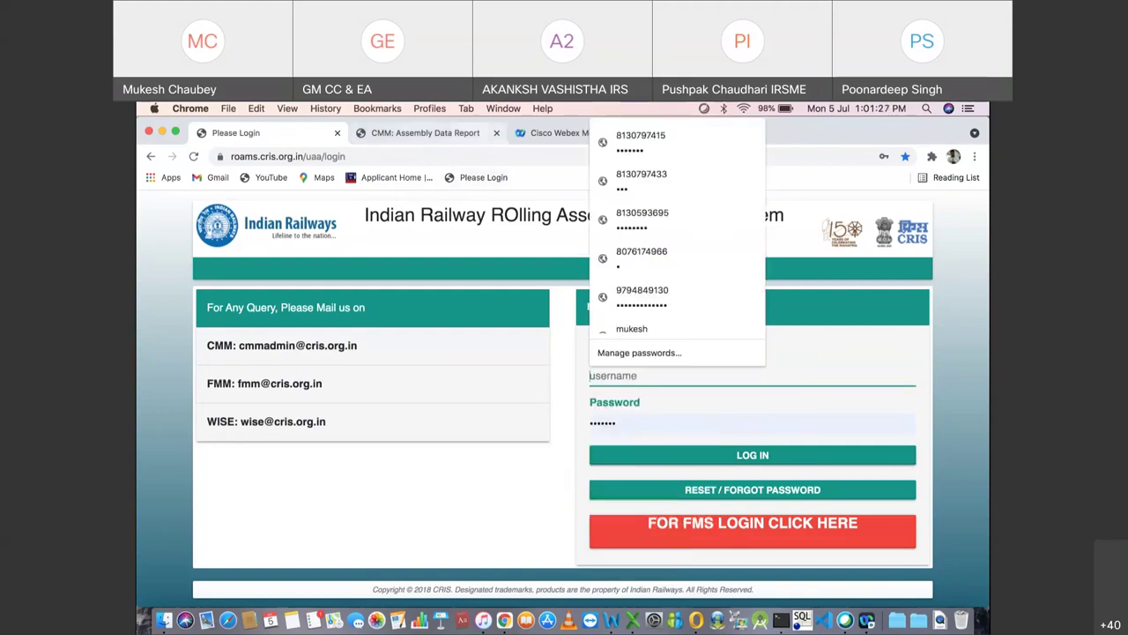
{"action": "left_click", "coordinate": [497, 133]}
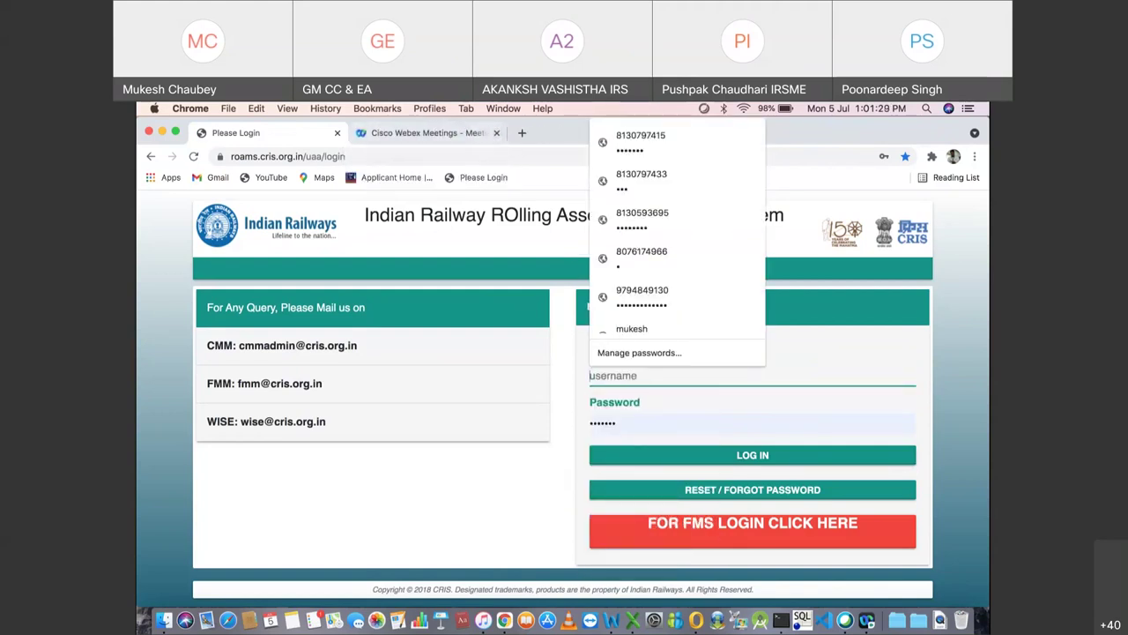
{"action": "type", "text": "ir"}
{"action": "key", "text": "Down"}
{"action": "key", "text": "Down"}
{"action": "key", "text": "Down"}
{"action": "key", "text": "Return"}
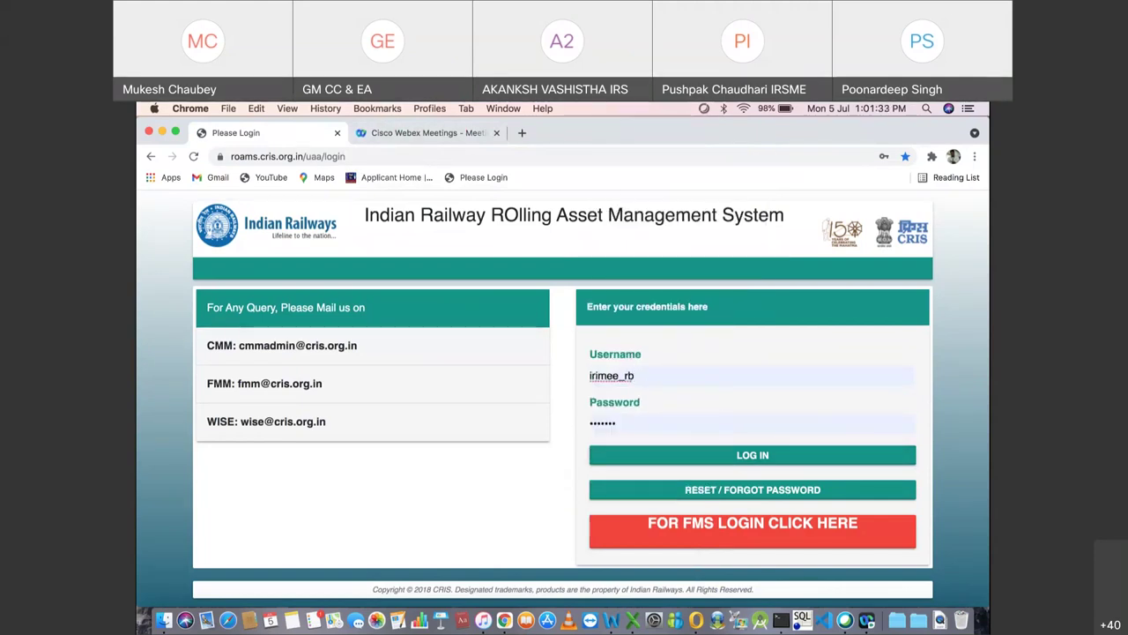
{"action": "key", "text": "Tab"}
{"action": "type", "text": "•••••••"}
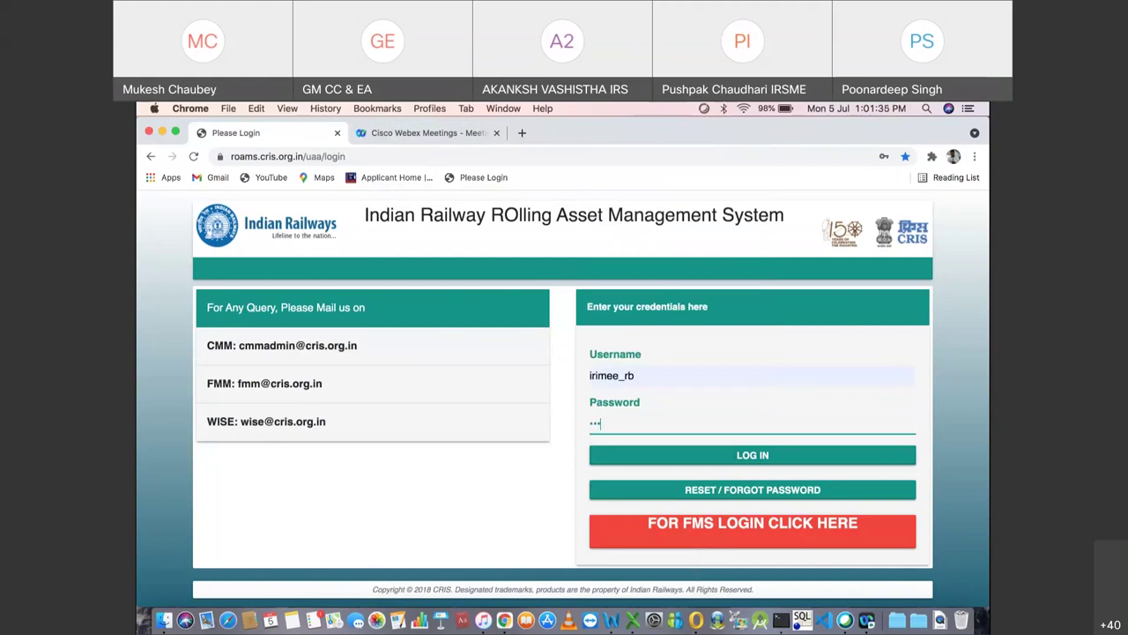
{"action": "type", "text": "•"}
{"action": "key", "text": "Return"}
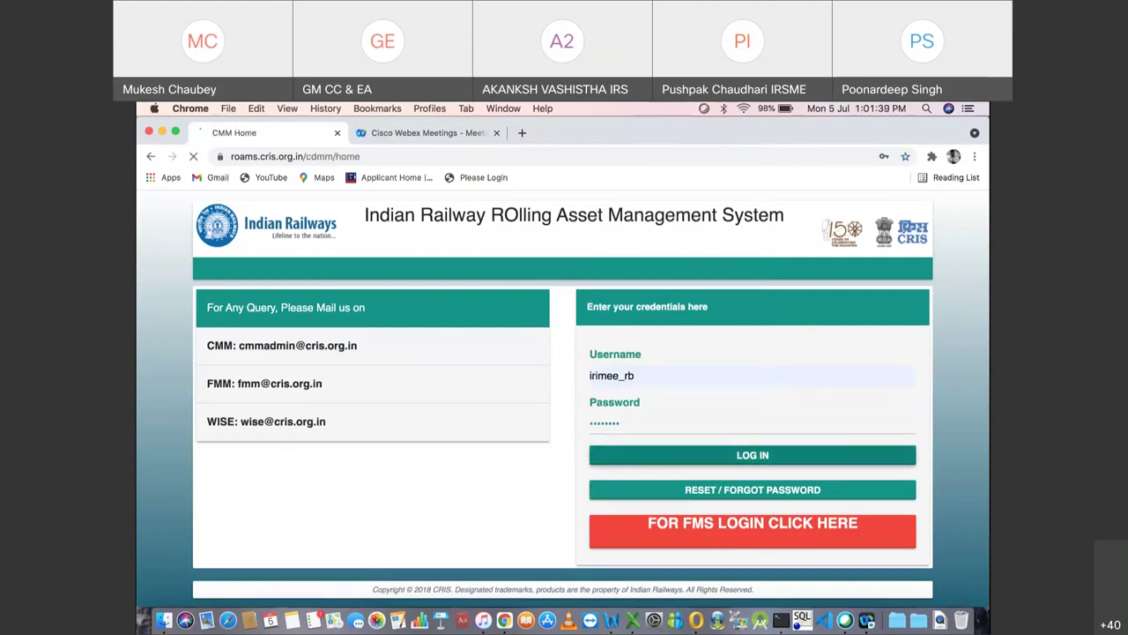
Step: Review the home dashboard's report links, PU-wise assembly filled counts and zone-wise Bogie Drive compliance table
{"action": "scroll", "coordinate": [562, 405], "scroll_direction": "down", "scroll_amount": 2}
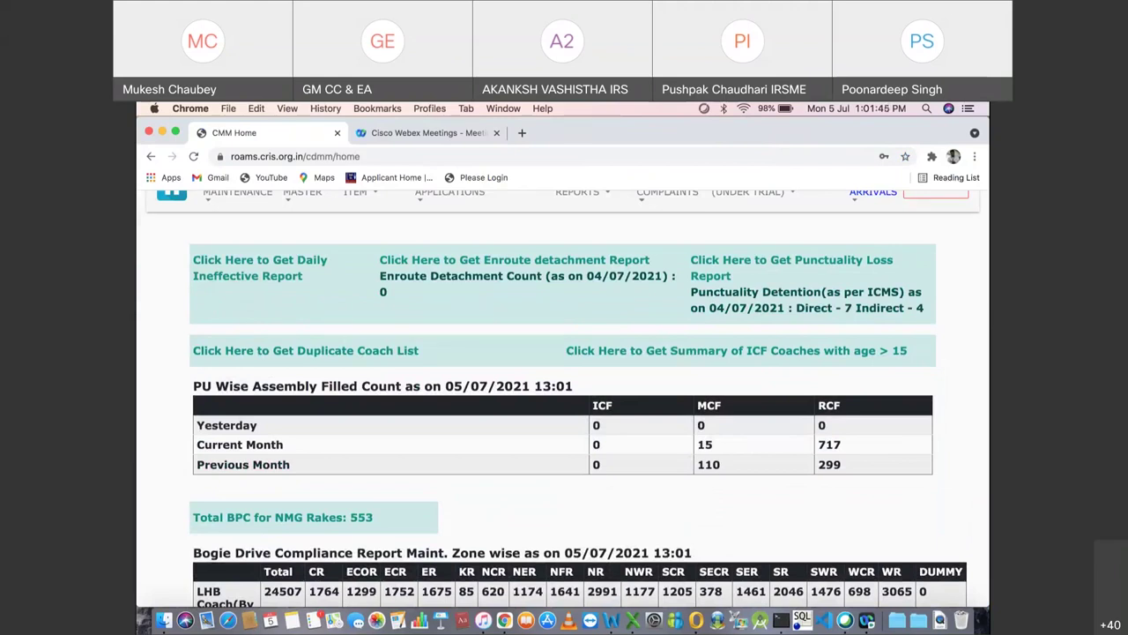
{"action": "scroll", "coordinate": [562, 397], "scroll_direction": "down", "scroll_amount": 5}
{"action": "scroll", "coordinate": [563, 397], "scroll_direction": "up", "scroll_amount": 6}
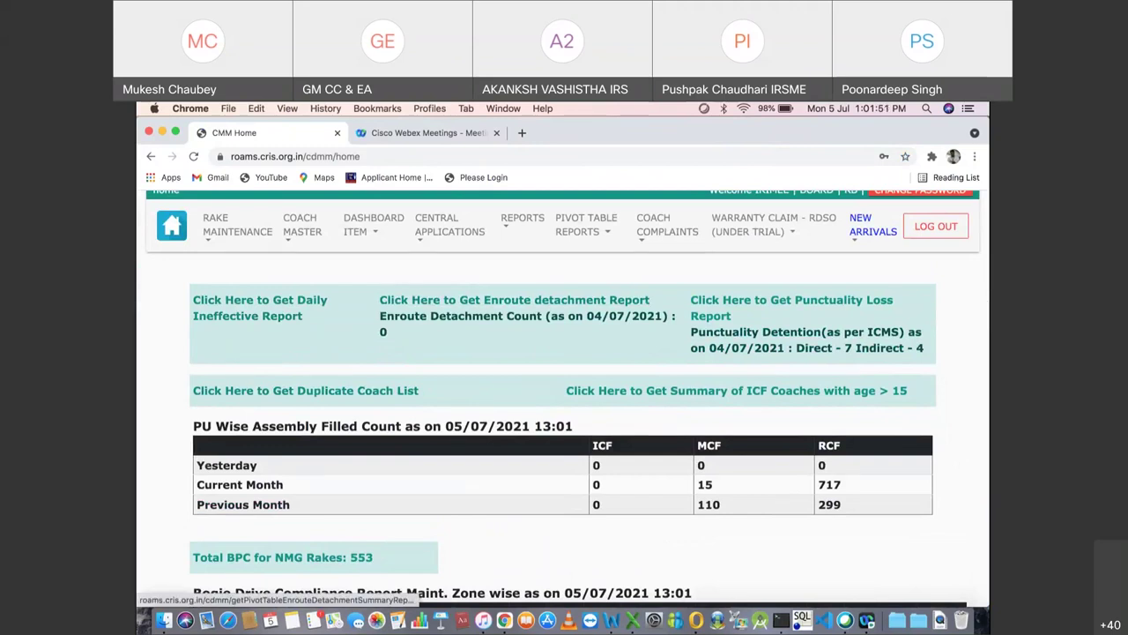
Step: Open the Duplicate Coach List from the home dashboard, review its coach entries, and close its browser tab
{"action": "scroll", "coordinate": [564, 397], "scroll_direction": "down", "scroll_amount": 2}
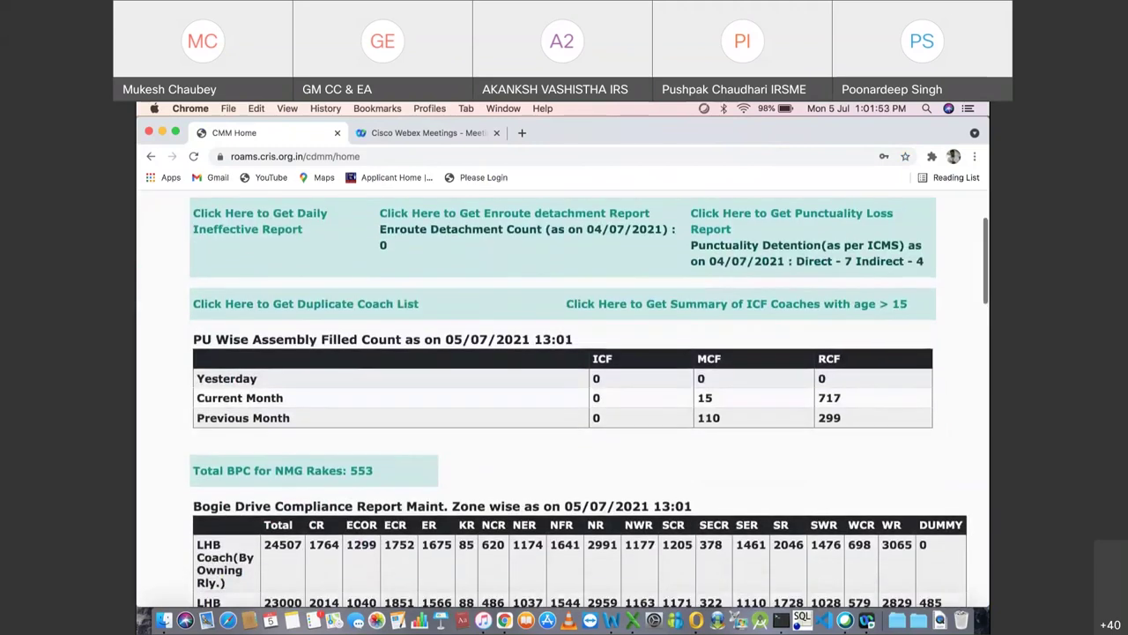
{"action": "scroll", "coordinate": [305, 291], "scroll_direction": "down", "scroll_amount": 1}
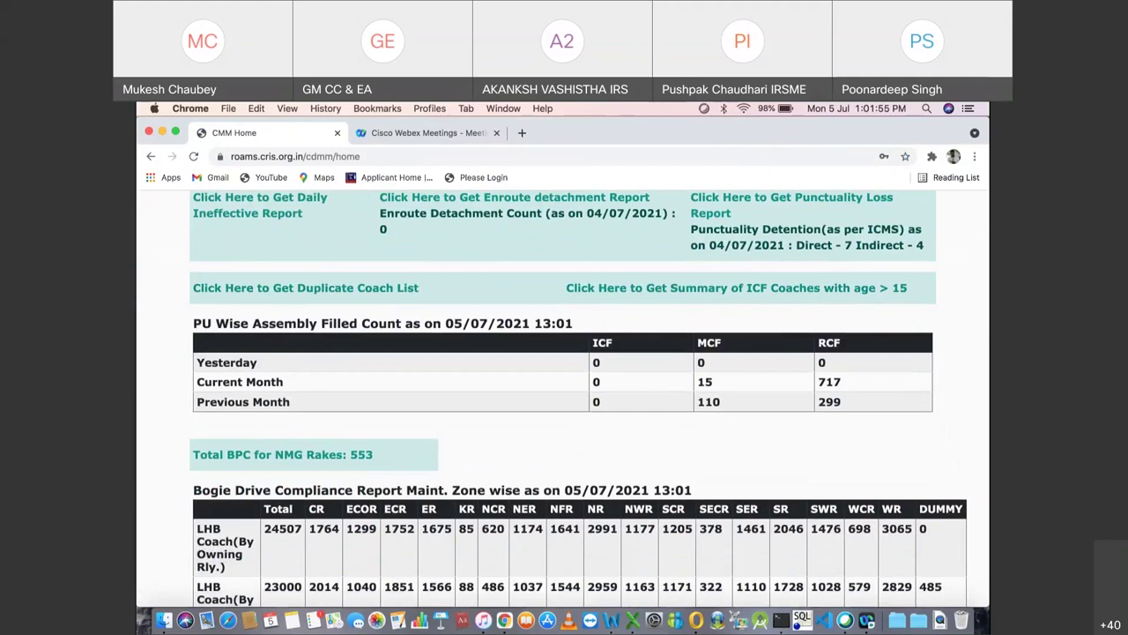
{"action": "left_click", "coordinate": [305, 288]}
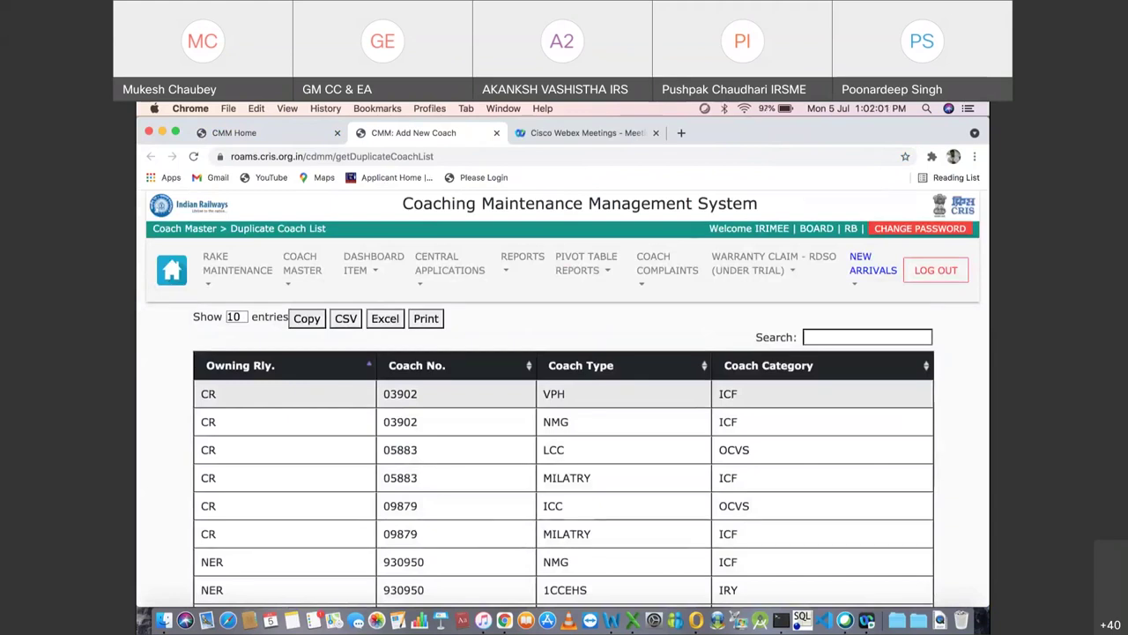
{"action": "scroll", "coordinate": [567, 398], "scroll_direction": "down", "scroll_amount": 2}
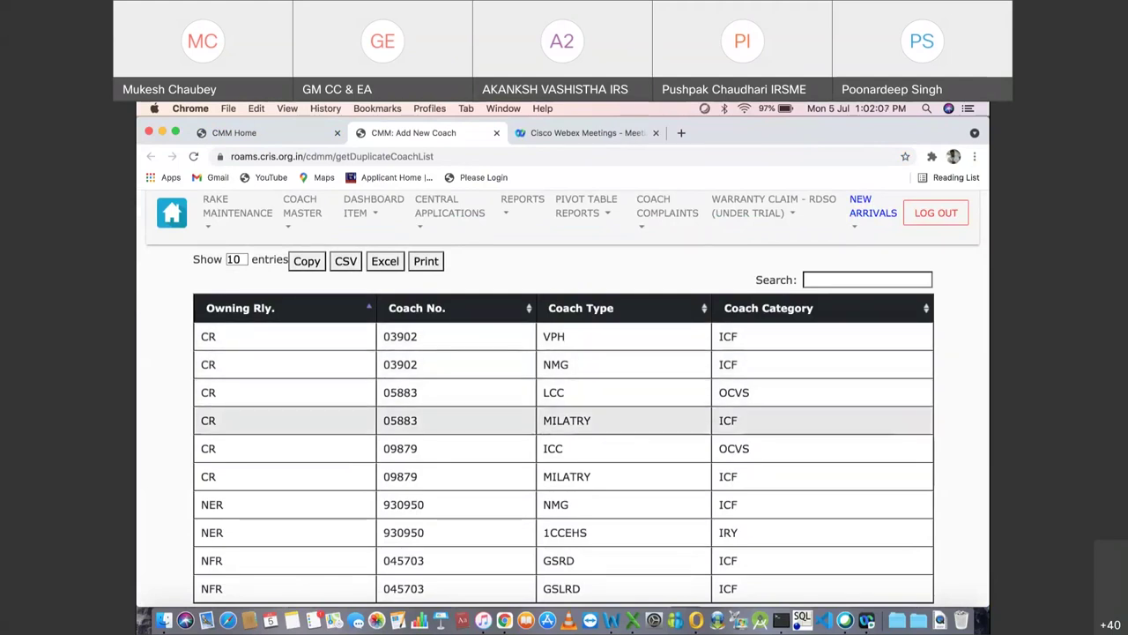
{"action": "scroll", "coordinate": [564, 421], "scroll_direction": "down", "scroll_amount": 2}
{"action": "scroll", "coordinate": [564, 422], "scroll_direction": "up", "scroll_amount": 4}
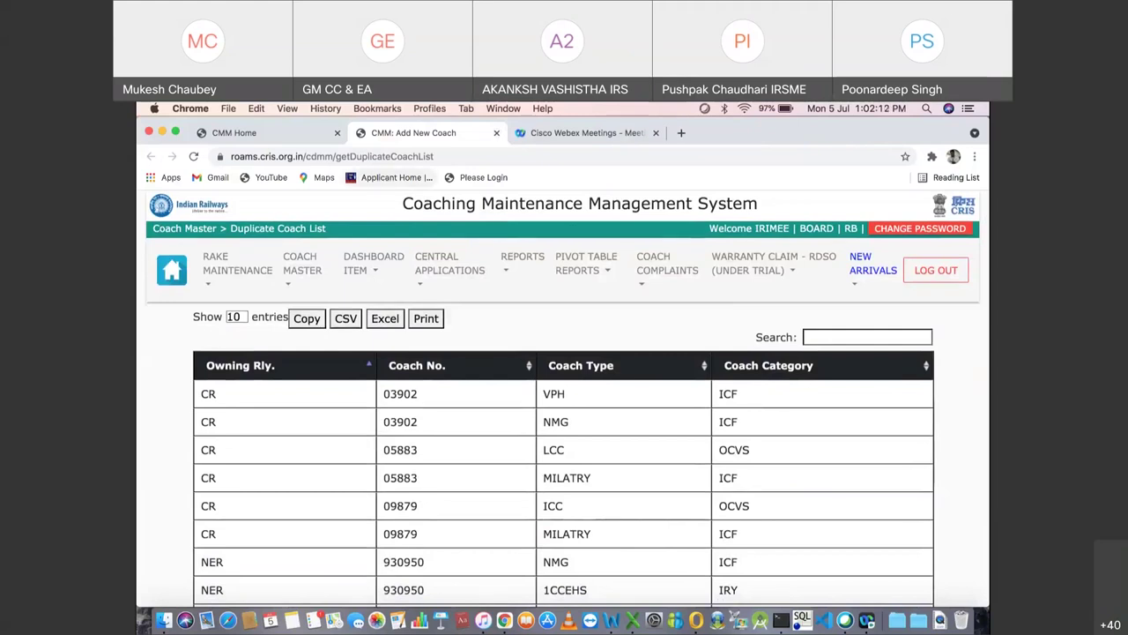
{"action": "left_click", "coordinate": [496, 132]}
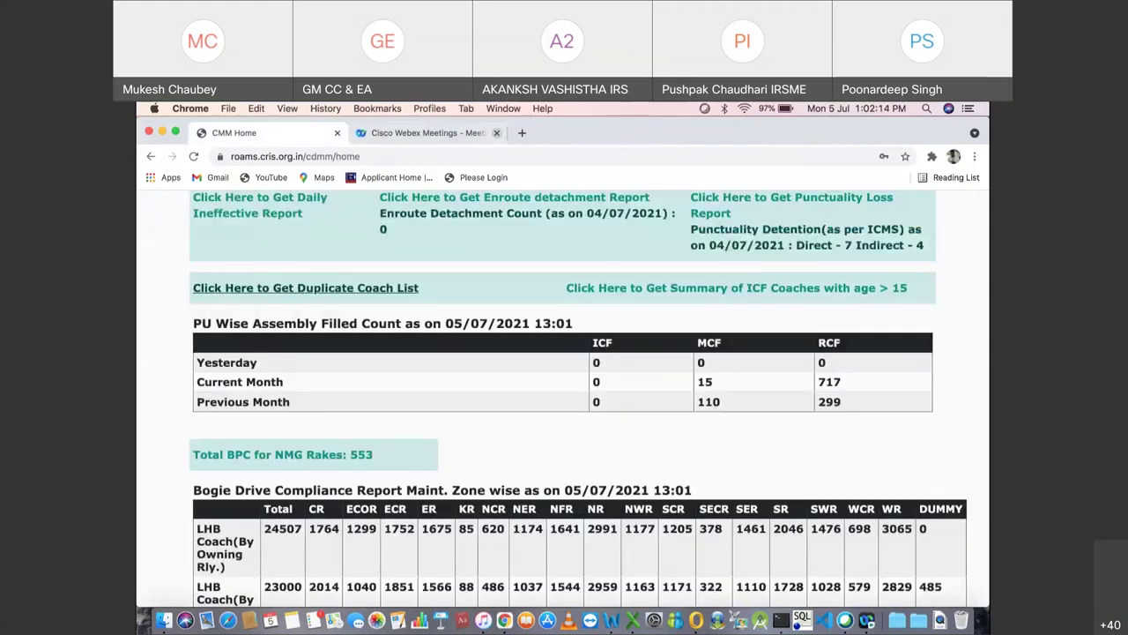
Step: Open the Total BPC for NMG Rakes list from the home dashboard and review its train entries
{"action": "scroll", "coordinate": [589, 398], "scroll_direction": "down", "scroll_amount": 1}
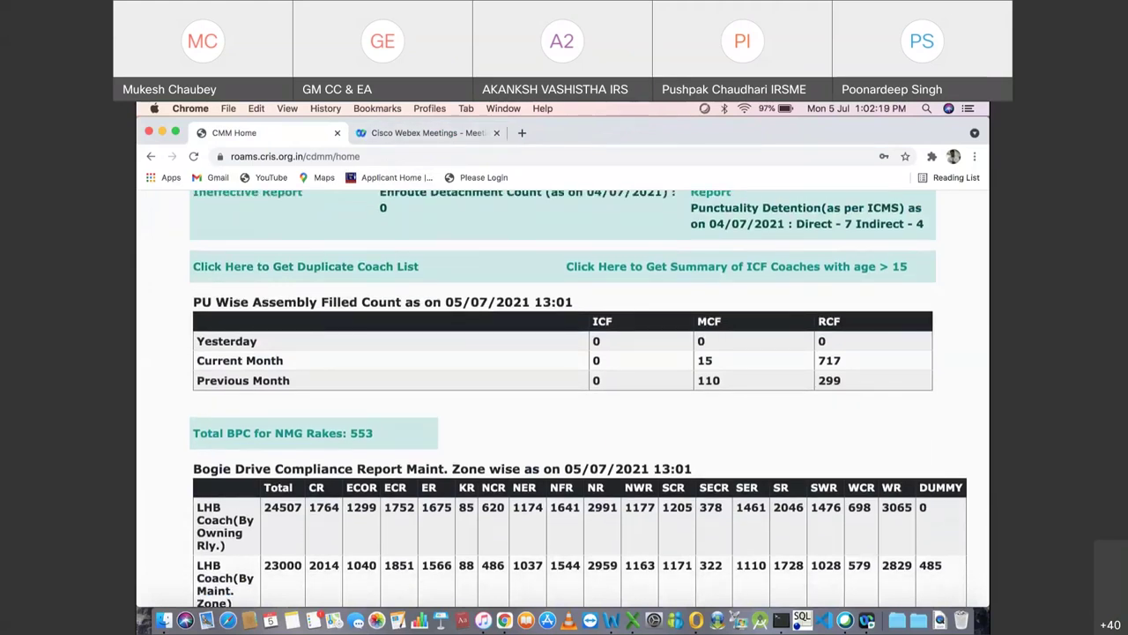
{"action": "scroll", "coordinate": [589, 399], "scroll_direction": "down", "scroll_amount": 5}
{"action": "scroll", "coordinate": [578, 396], "scroll_direction": "down", "scroll_amount": 3}
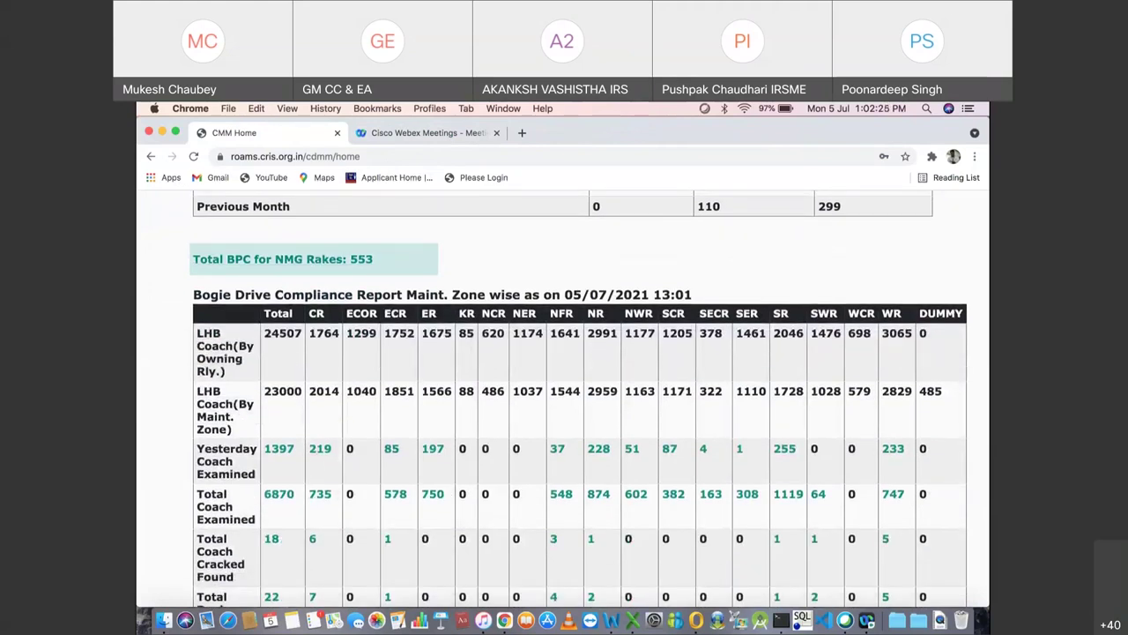
{"action": "left_click", "coordinate": [282, 259]}
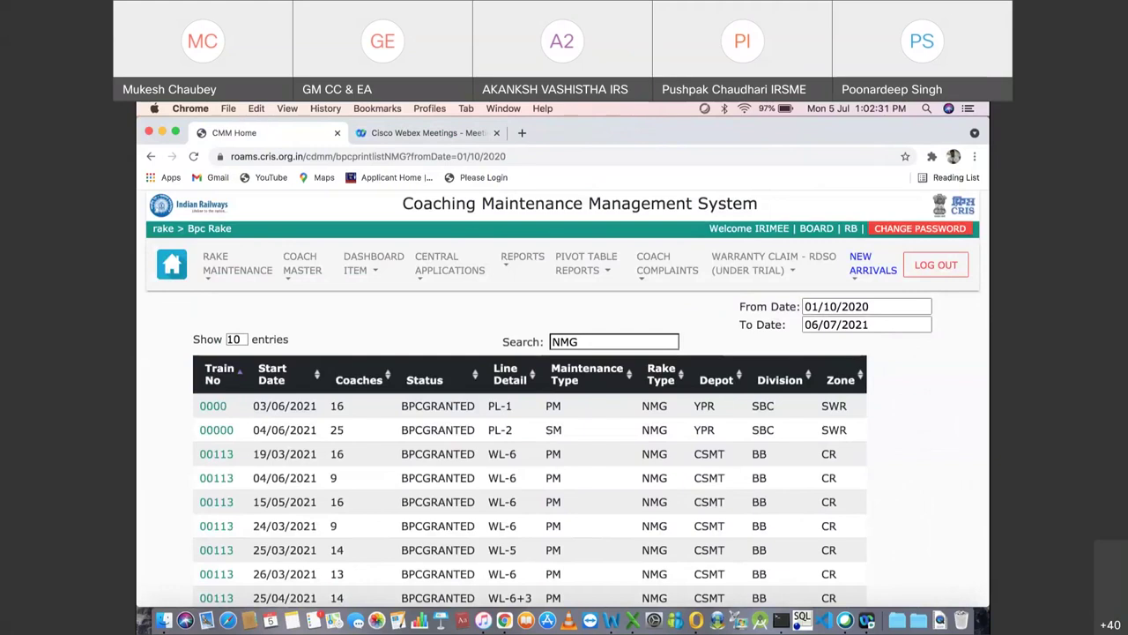
{"action": "scroll", "coordinate": [564, 396], "scroll_direction": "down", "scroll_amount": 3}
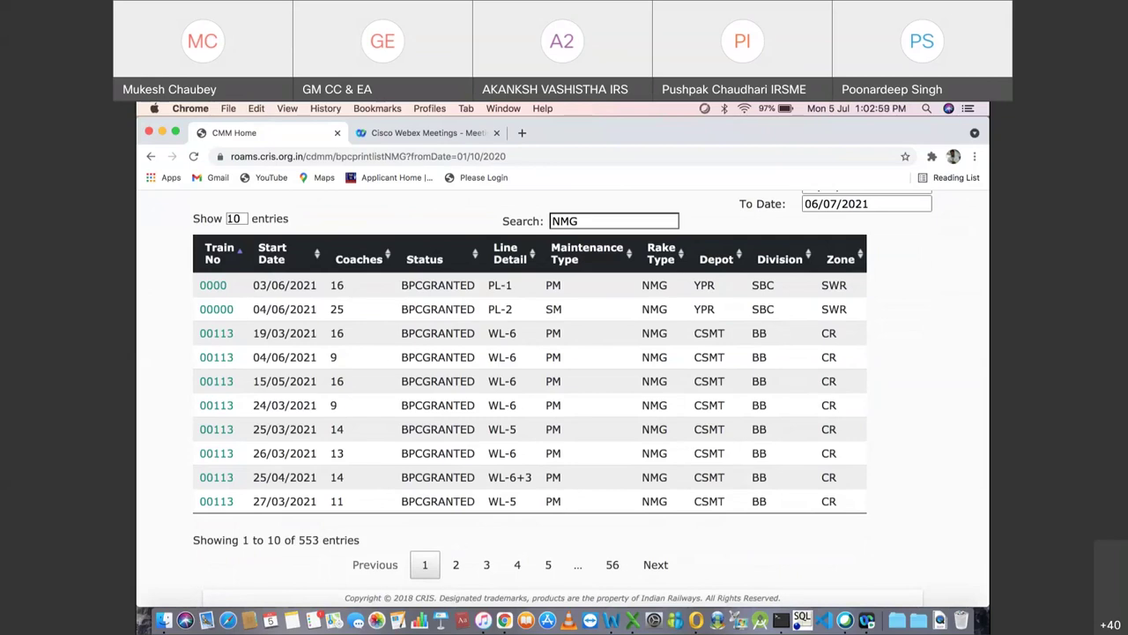
{"action": "scroll", "coordinate": [568, 389], "scroll_direction": "up", "scroll_amount": 2}
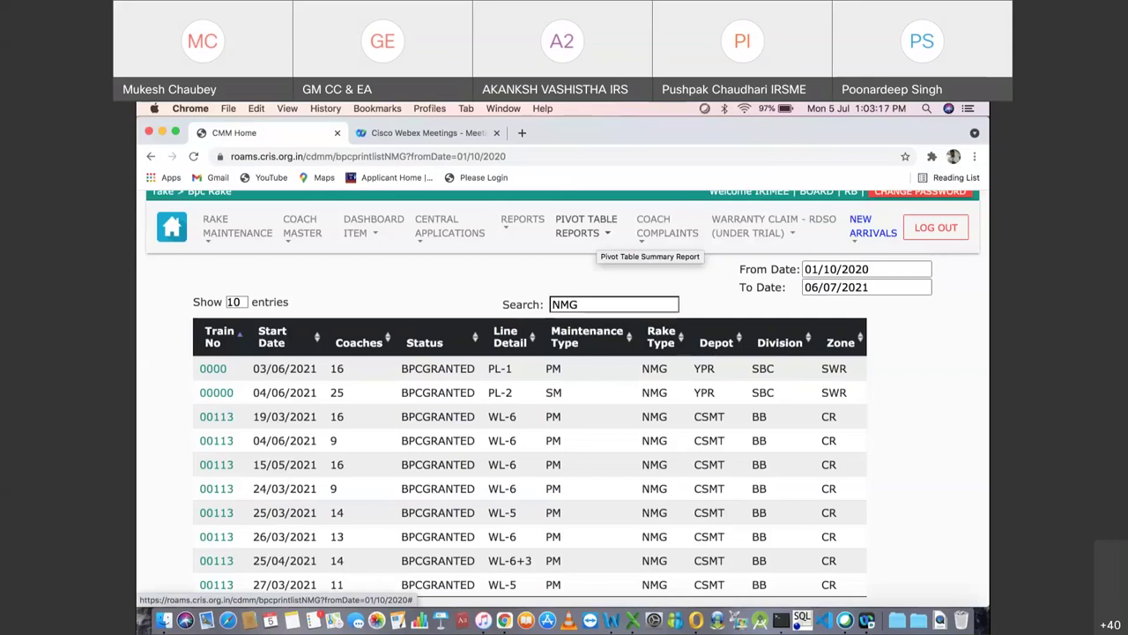
Step: Examine which reports are offered under Pivot Table Reports, from POH Arising down to the DDR Report
{"action": "left_click", "coordinate": [608, 233]}
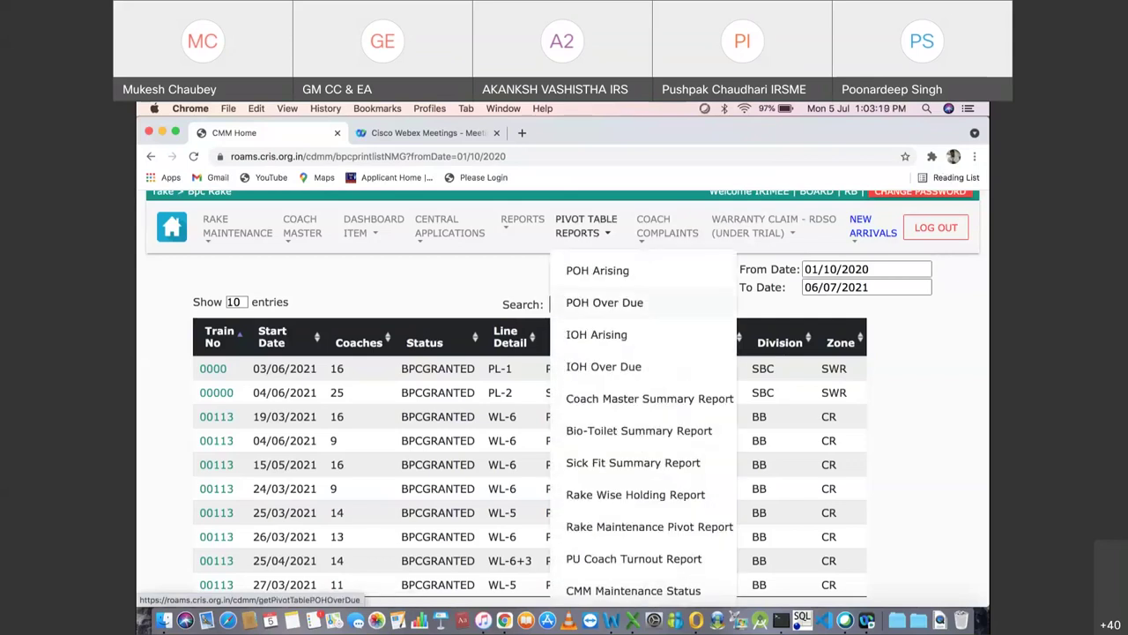
{"action": "scroll", "coordinate": [604, 303], "scroll_direction": "down", "scroll_amount": 2}
{"action": "scroll", "coordinate": [617, 291], "scroll_direction": "down", "scroll_amount": 2}
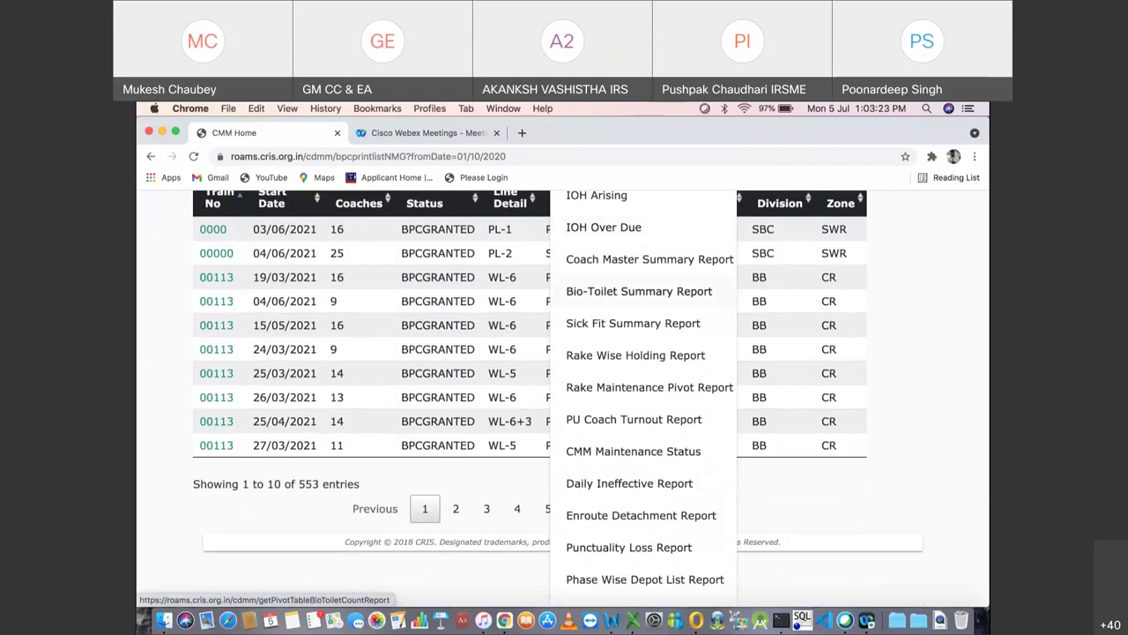
{"action": "scroll", "coordinate": [643, 353], "scroll_direction": "down", "scroll_amount": 3}
{"action": "scroll", "coordinate": [643, 302], "scroll_direction": "down", "scroll_amount": 3}
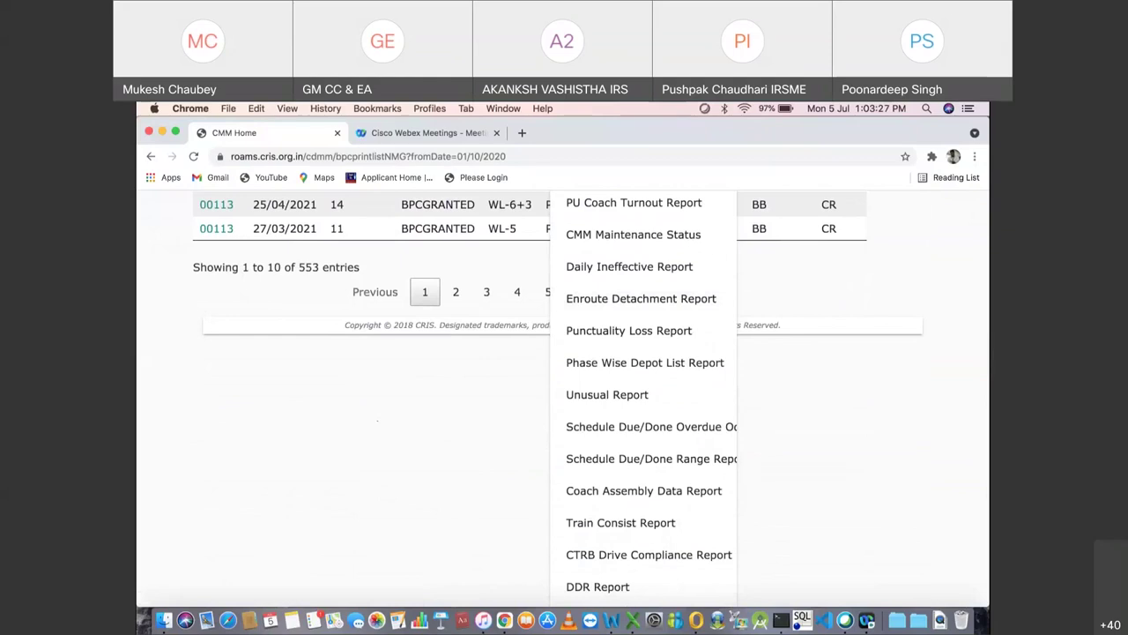
{"action": "scroll", "coordinate": [644, 302], "scroll_direction": "up", "scroll_amount": 4}
{"action": "scroll", "coordinate": [644, 302], "scroll_direction": "up", "scroll_amount": 5}
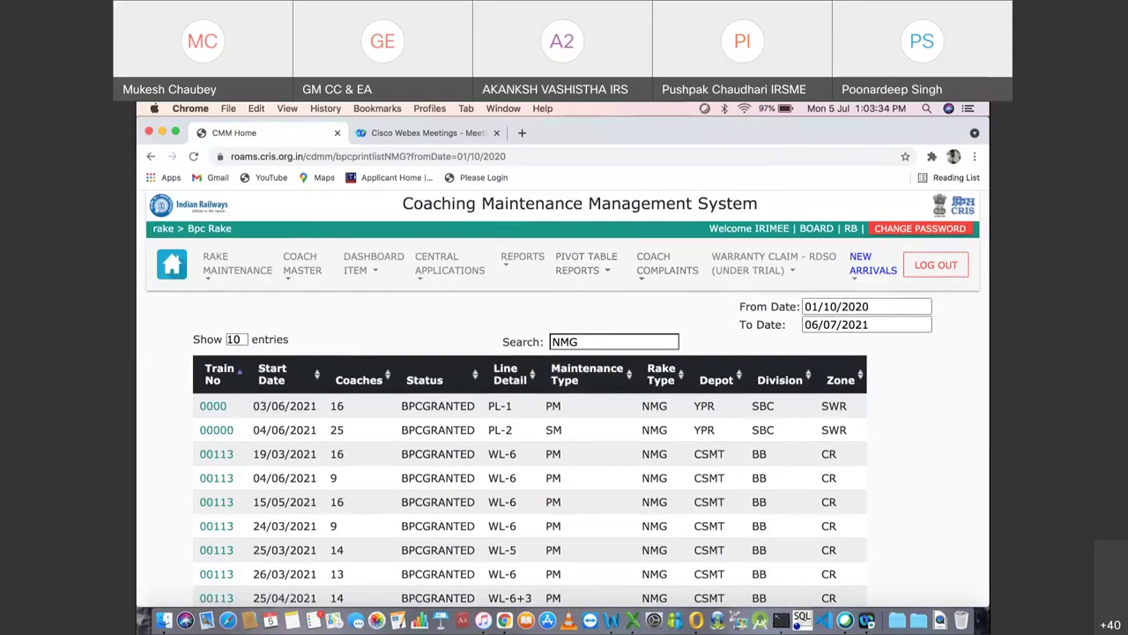
{"action": "left_click", "coordinate": [586, 262]}
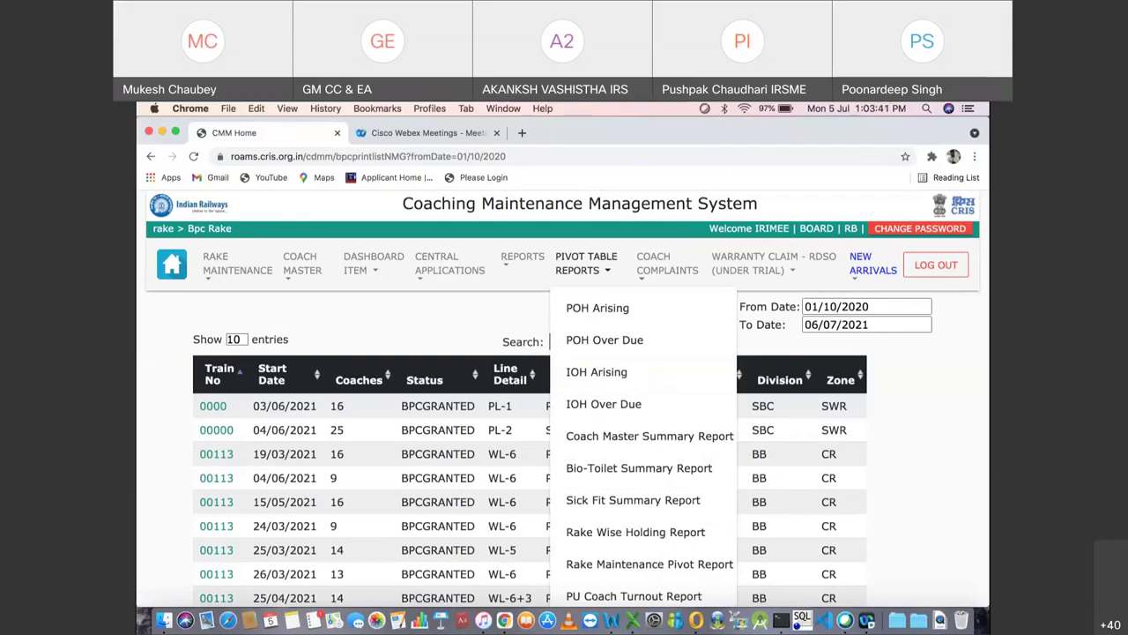
{"action": "key", "text": "Escape"}
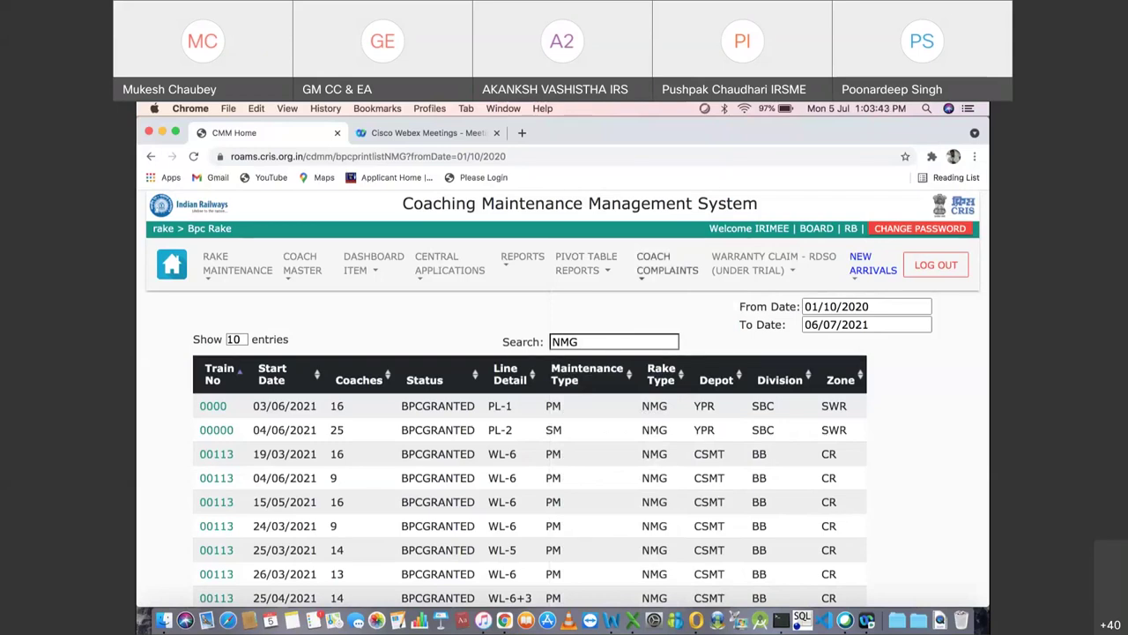
Step: Look over the available standard reports and open the Rake Wise Attention report
{"action": "scroll", "coordinate": [529, 396], "scroll_direction": "down", "scroll_amount": 1}
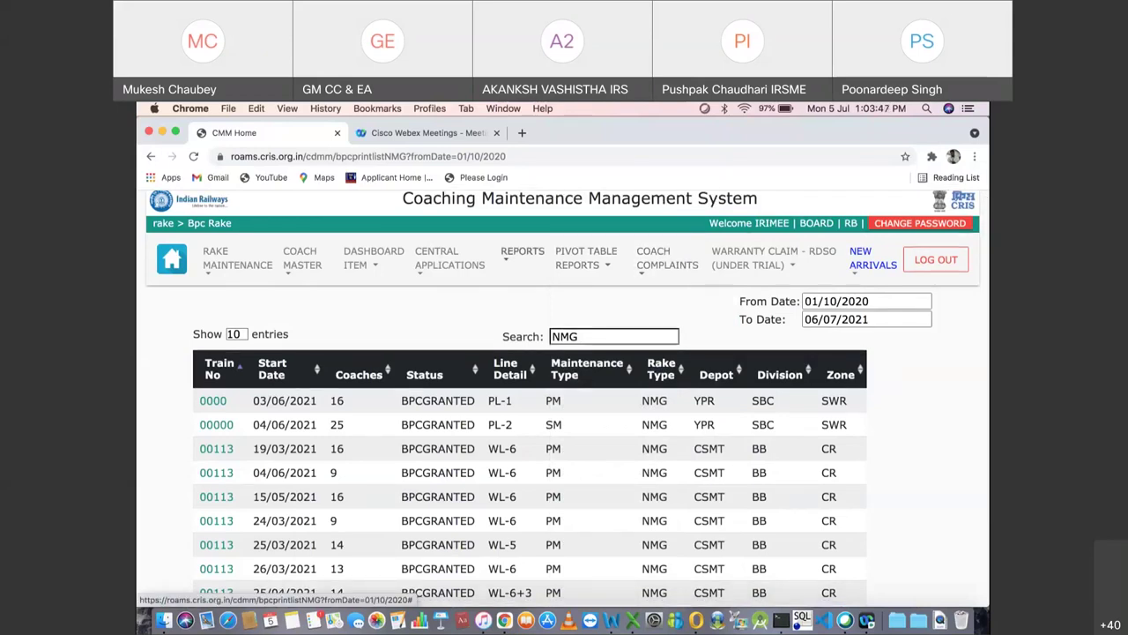
{"action": "left_click", "coordinate": [523, 251]}
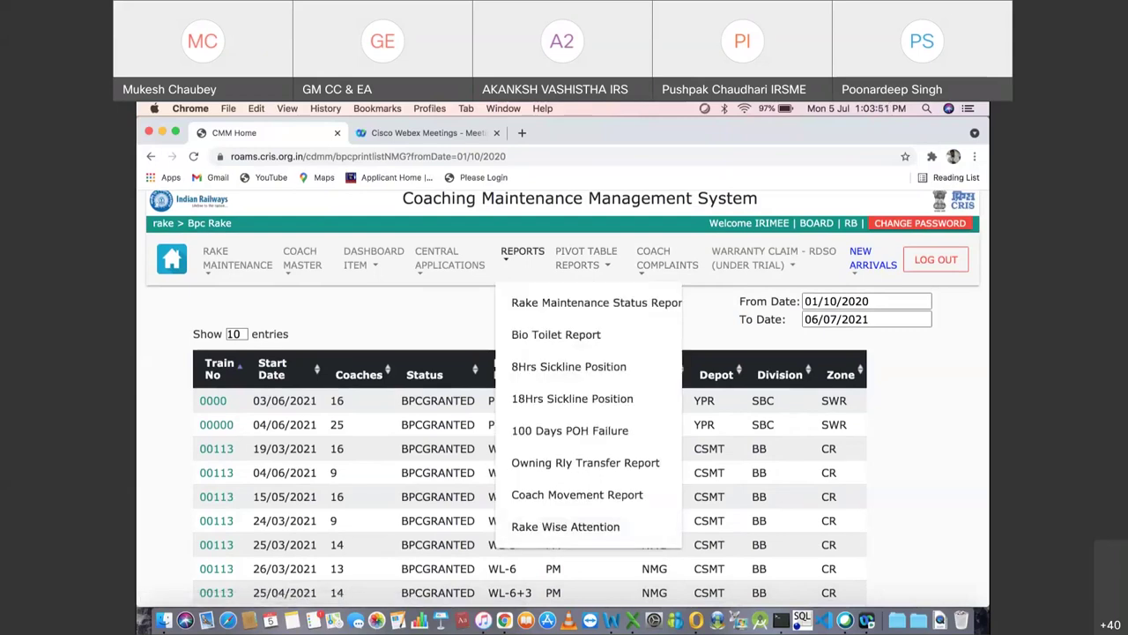
{"action": "left_click", "coordinate": [586, 257]}
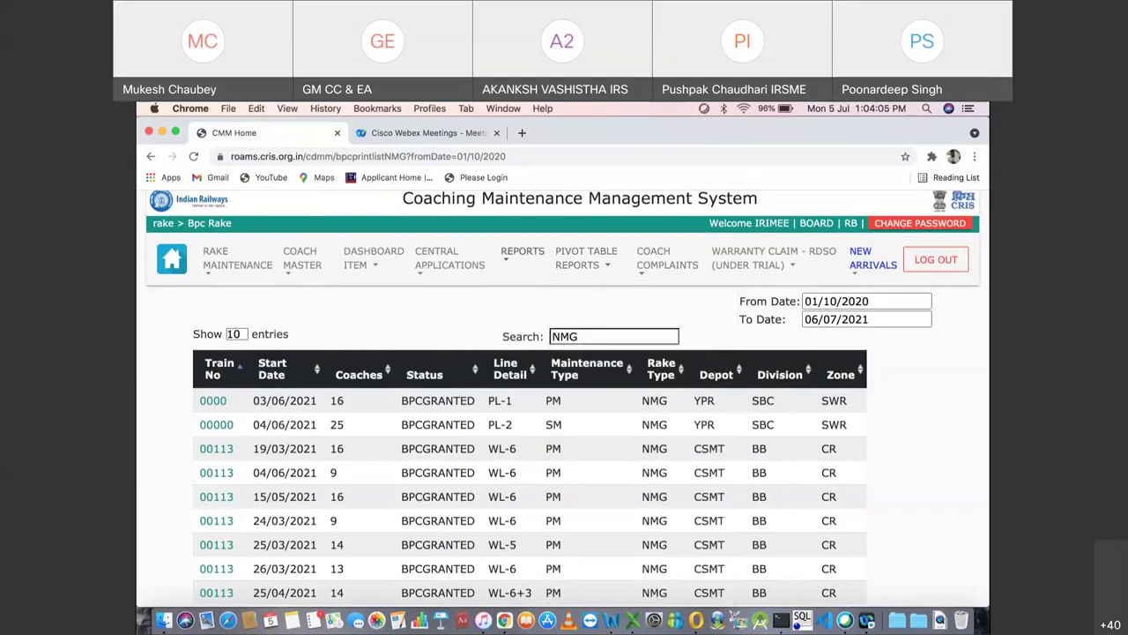
{"action": "mouse_move", "coordinate": [523, 251]}
{"action": "left_click", "coordinate": [565, 526]}
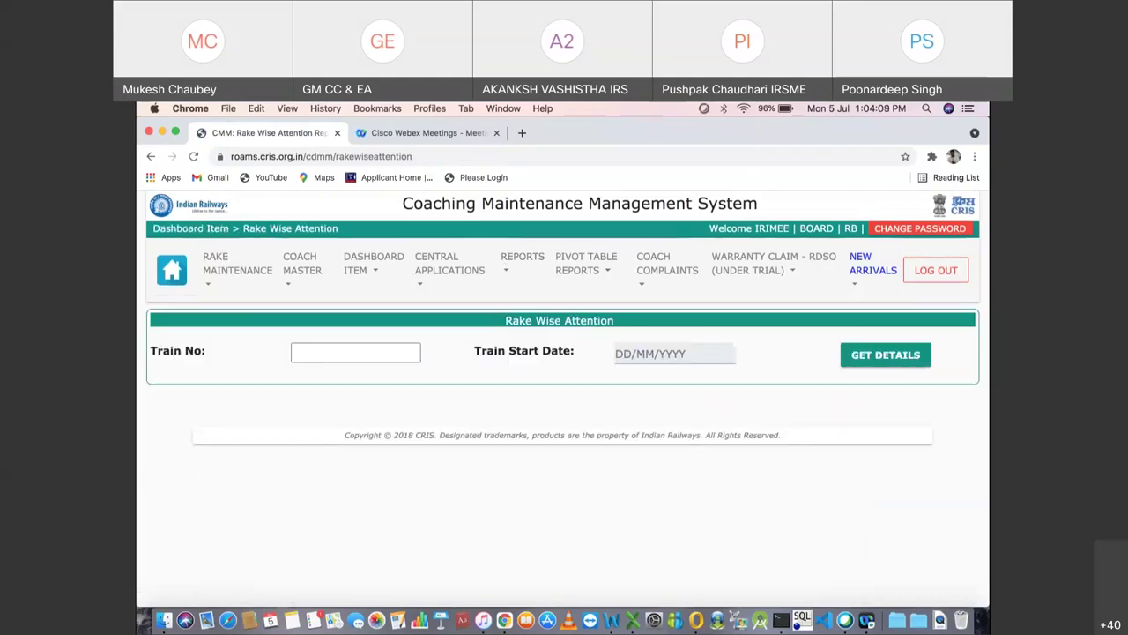
Step: Get the rake wise attention details for train number 02951 with train start date 01/07/2021
{"action": "left_click", "coordinate": [355, 353]}
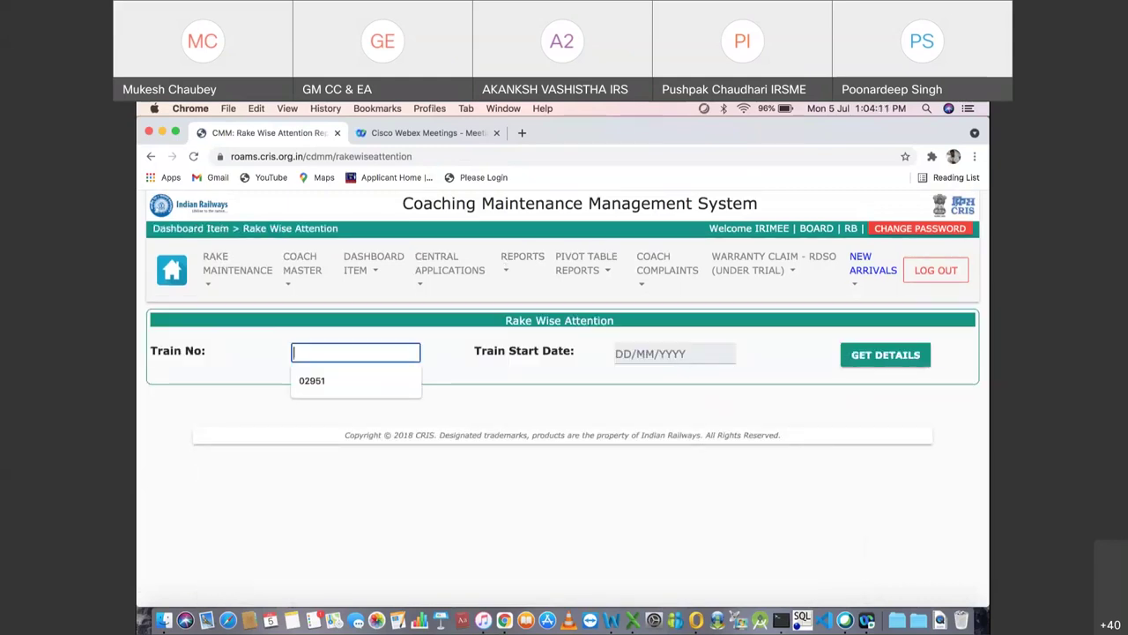
{"action": "type", "text": "02951"}
{"action": "key", "text": "Tab"}
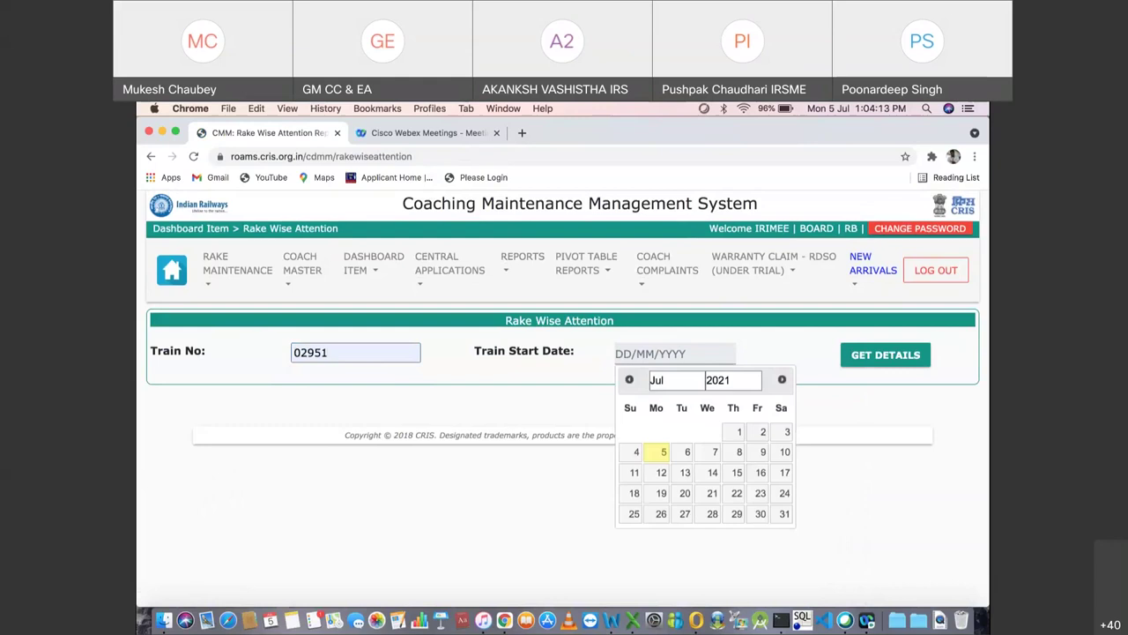
{"action": "left_click", "coordinate": [739, 431]}
{"action": "left_click", "coordinate": [885, 354]}
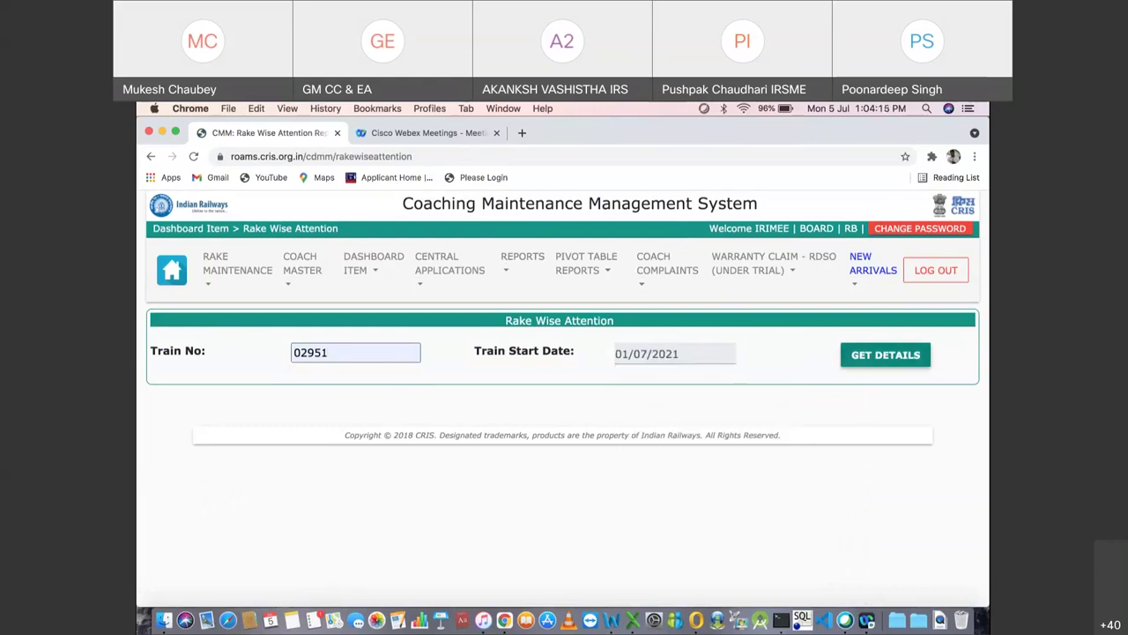
Step: Review the train's placement-to-release timings, supervisor and gang table, and the coach-wise side and under gear defects
{"action": "scroll", "coordinate": [562, 397], "scroll_direction": "down", "scroll_amount": 5}
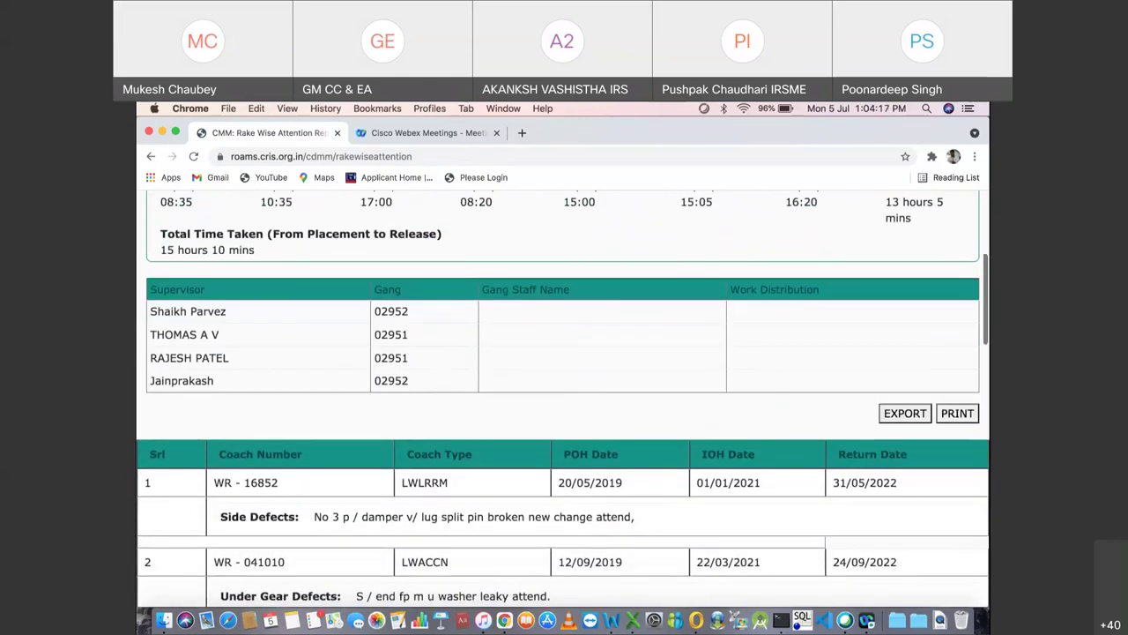
{"action": "scroll", "coordinate": [563, 397], "scroll_direction": "down", "scroll_amount": 1}
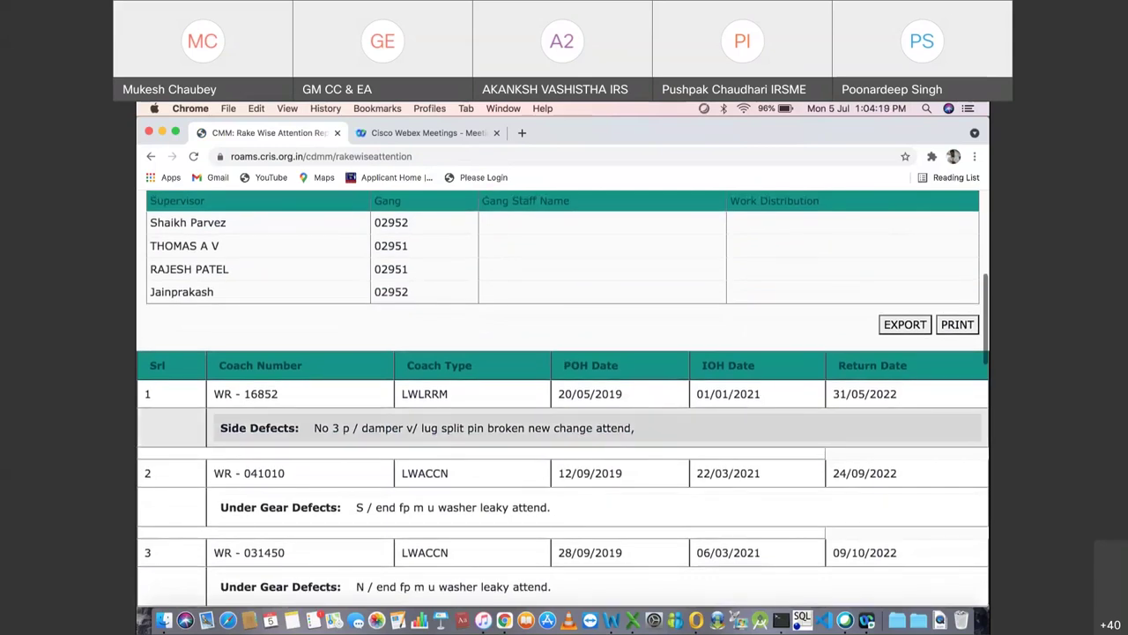
{"action": "scroll", "coordinate": [562, 397], "scroll_direction": "down", "scroll_amount": 6}
{"action": "scroll", "coordinate": [562, 264], "scroll_direction": "down", "scroll_amount": 7}
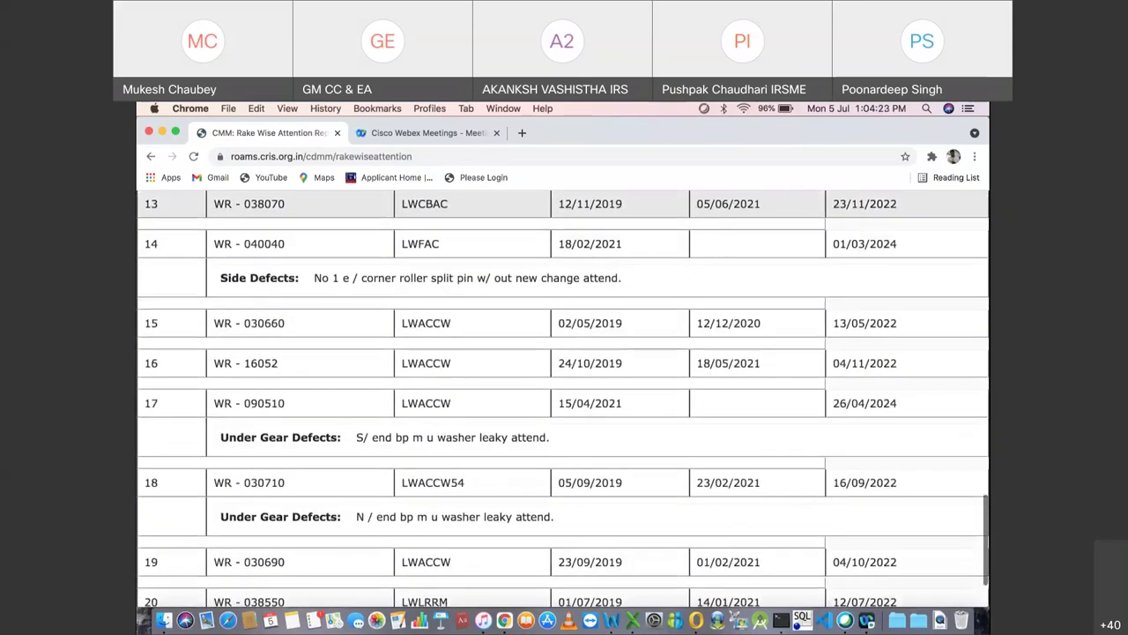
{"action": "scroll", "coordinate": [562, 432], "scroll_direction": "down", "scroll_amount": 2}
{"action": "scroll", "coordinate": [563, 353], "scroll_direction": "up", "scroll_amount": 8}
{"action": "scroll", "coordinate": [562, 396], "scroll_direction": "up", "scroll_amount": 5}
{"action": "scroll", "coordinate": [563, 397], "scroll_direction": "up", "scroll_amount": 4}
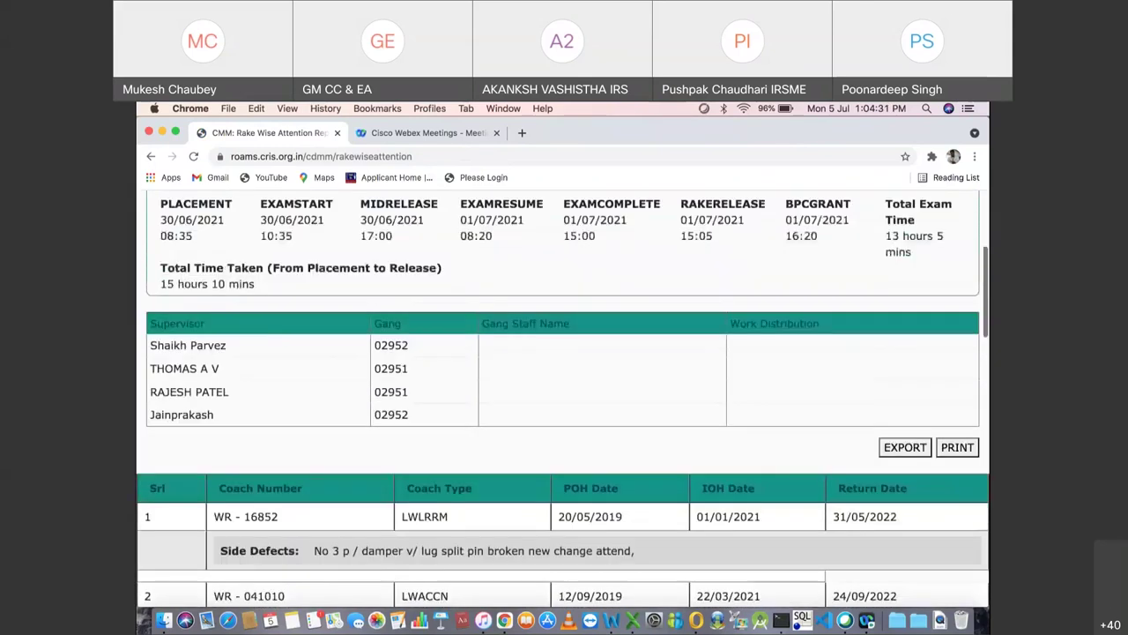
{"action": "scroll", "coordinate": [562, 396], "scroll_direction": "up", "scroll_amount": 2}
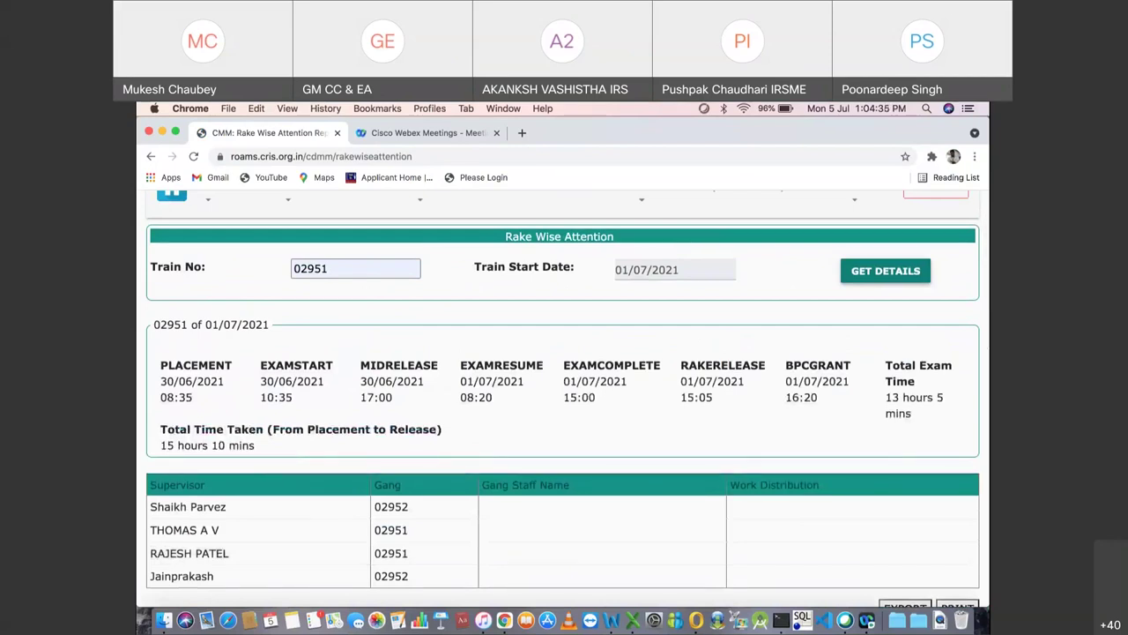
{"action": "scroll", "coordinate": [562, 396], "scroll_direction": "up", "scroll_amount": 1}
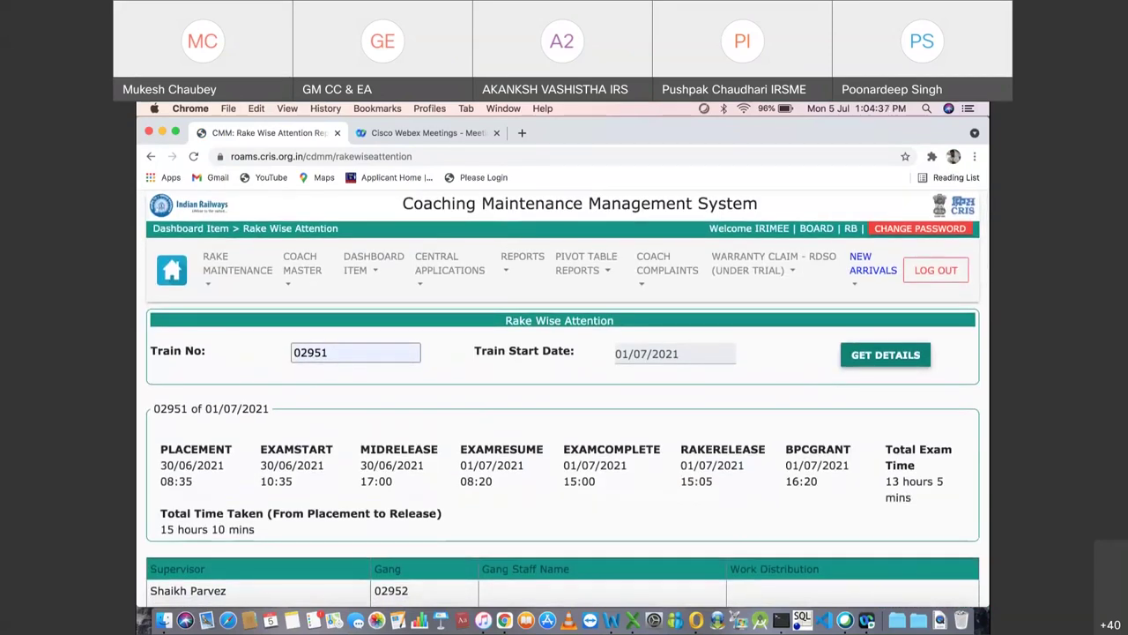
Step: Open the Rake Maintenance Pivot Report and generate its summary for 01/07/2021 to 05/07/2021
{"action": "left_click", "coordinate": [586, 263]}
{"action": "scroll", "coordinate": [633, 375], "scroll_direction": "down", "scroll_amount": 5}
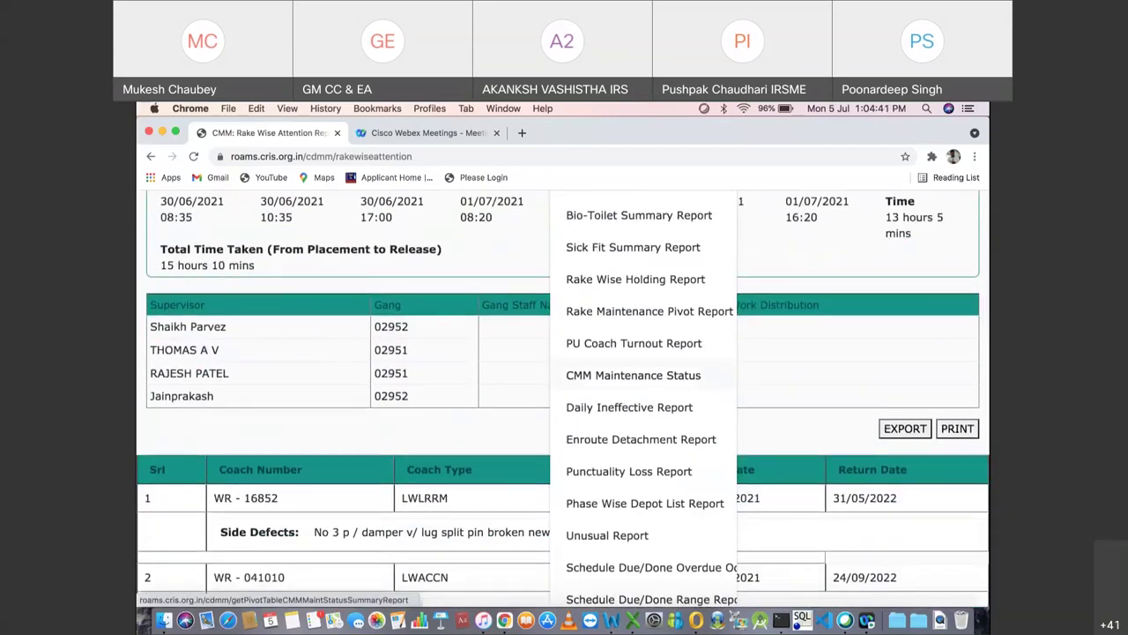
{"action": "left_click", "coordinate": [649, 311]}
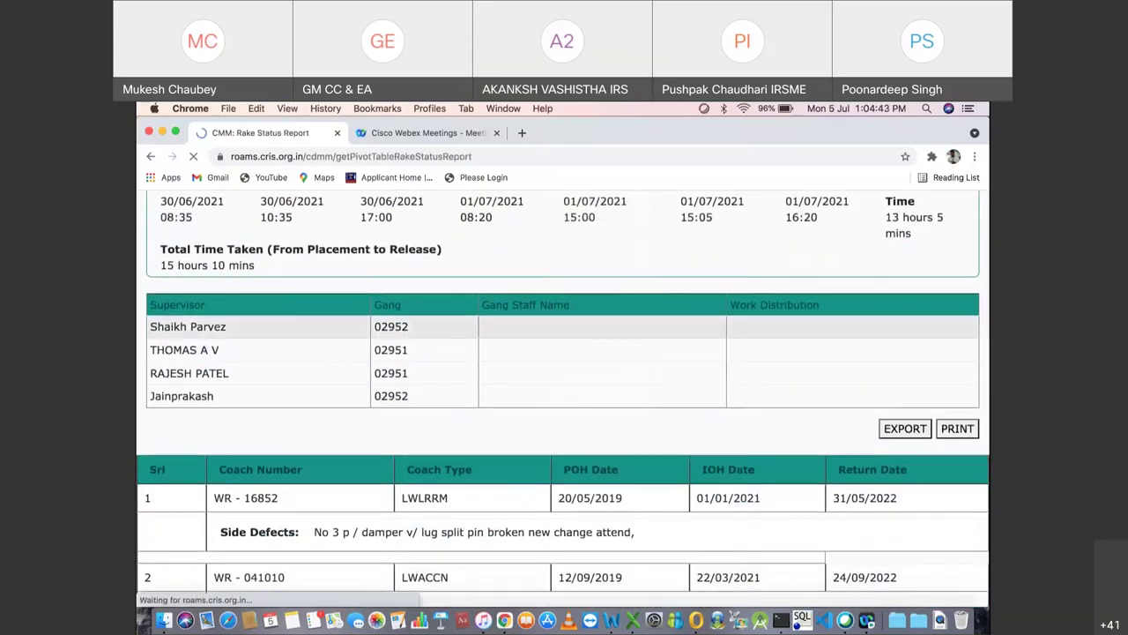
{"action": "left_click", "coordinate": [247, 338]}
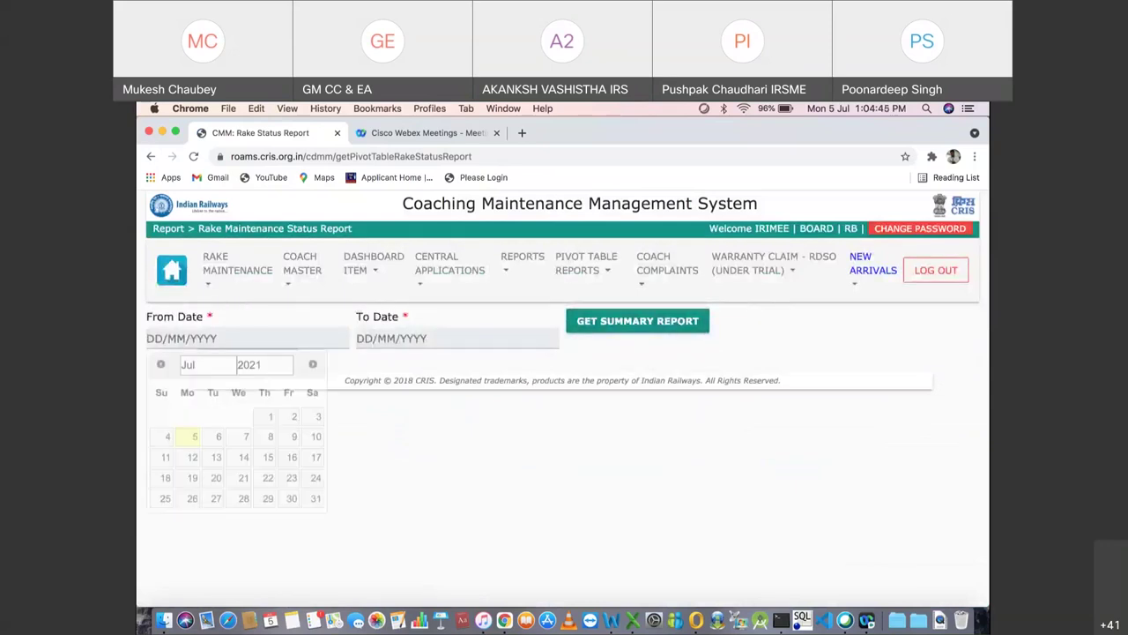
{"action": "left_click", "coordinate": [269, 416]}
{"action": "left_click", "coordinate": [423, 339]}
{"action": "left_click", "coordinate": [404, 436]}
{"action": "left_click", "coordinate": [637, 321]}
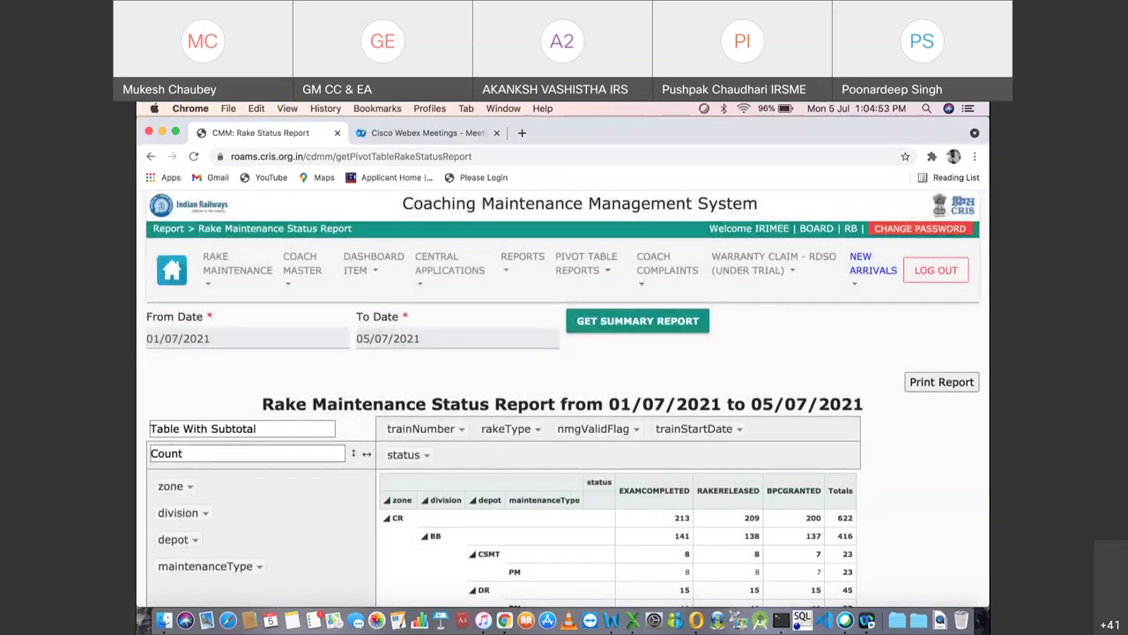
{"action": "scroll", "coordinate": [564, 397], "scroll_direction": "down", "scroll_amount": 5}
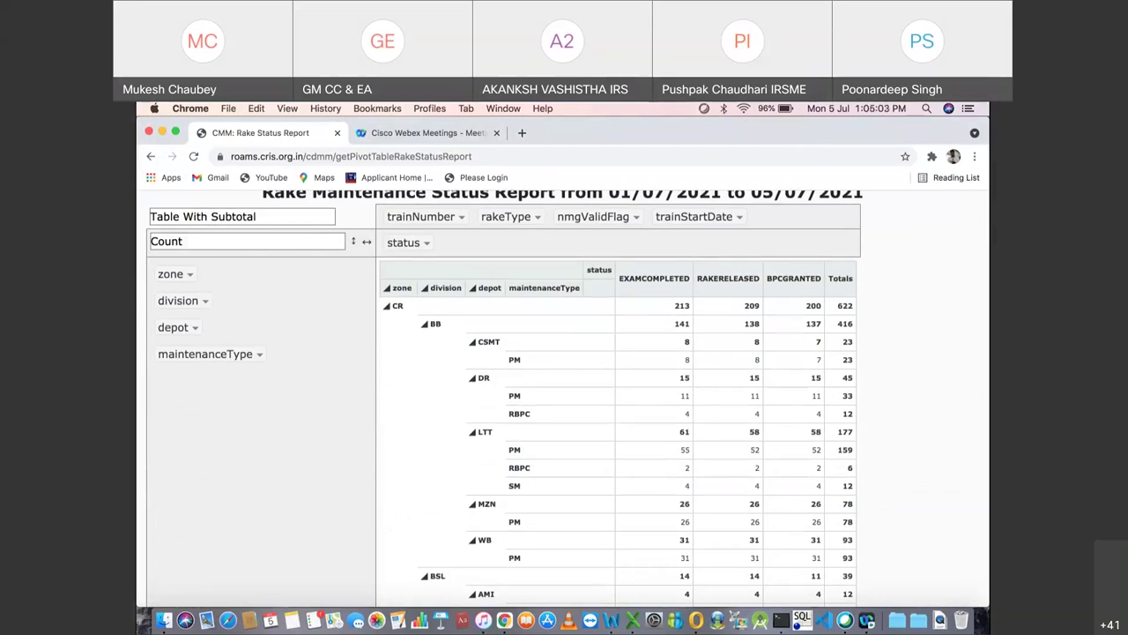
Step: Filter the rake maintenance pivot table to show only the NWR zone
{"action": "left_click", "coordinate": [461, 216]}
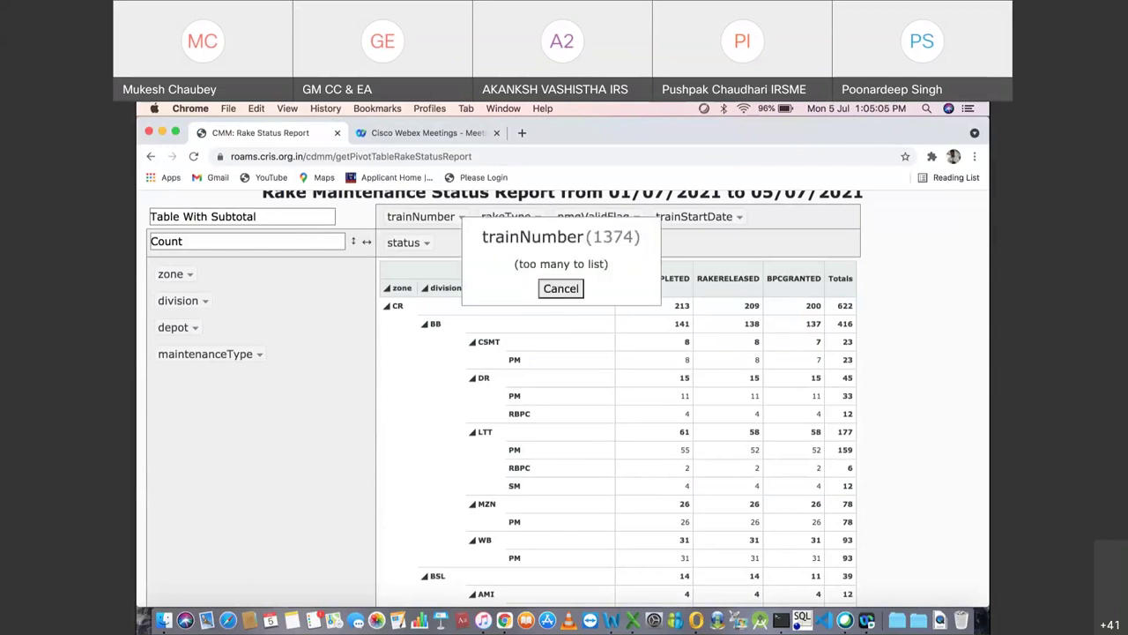
{"action": "left_click", "coordinate": [560, 289]}
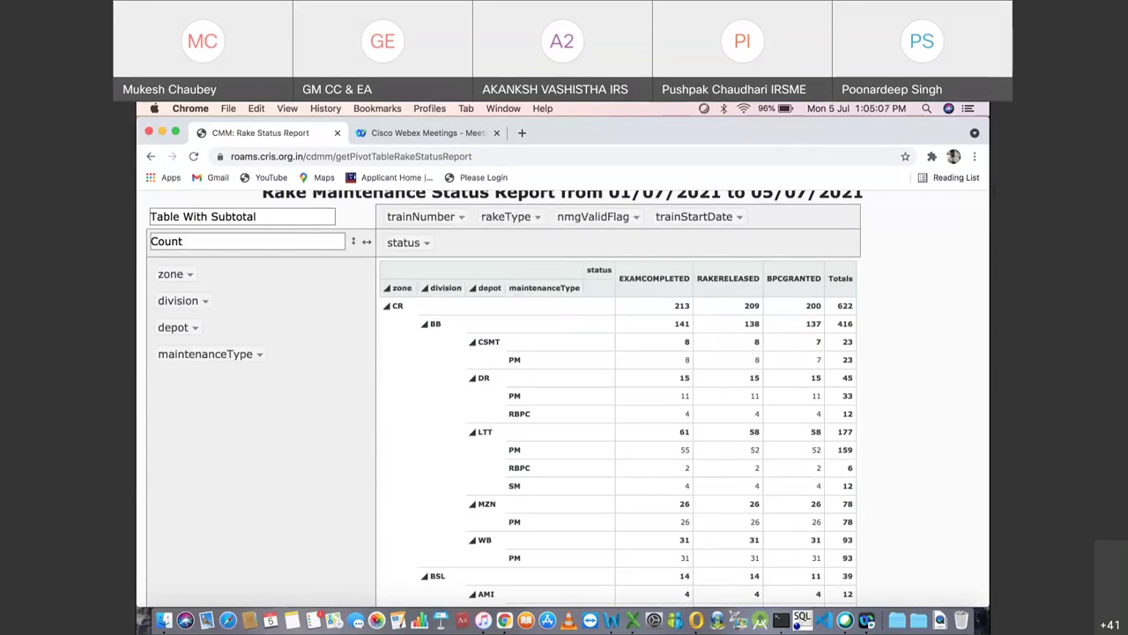
{"action": "scroll", "coordinate": [564, 397], "scroll_direction": "up", "scroll_amount": 2}
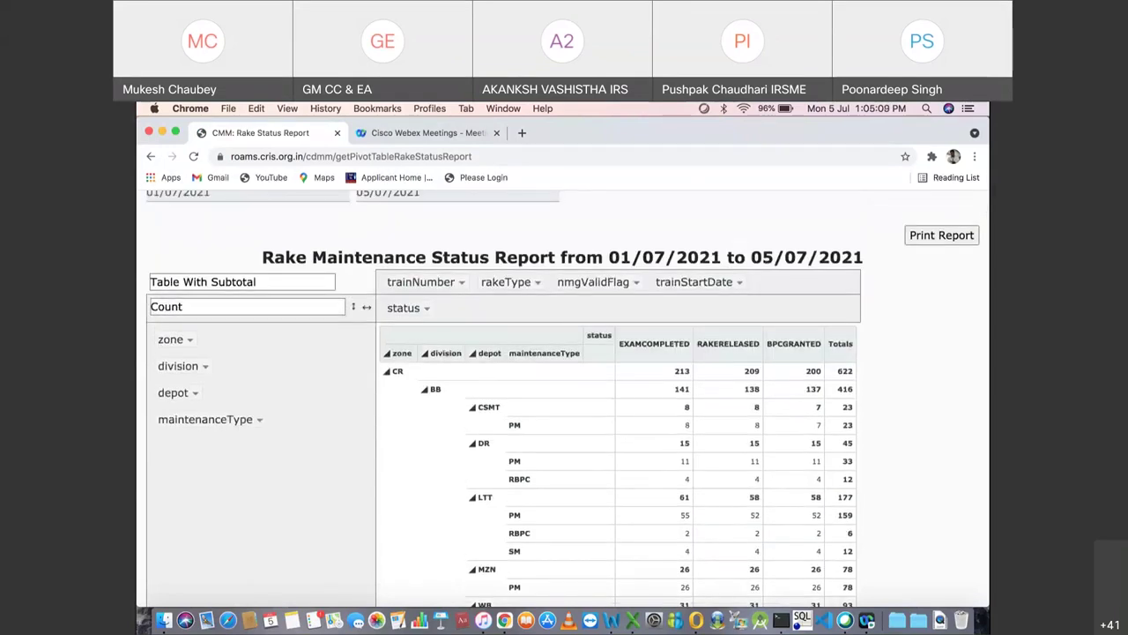
{"action": "left_click", "coordinate": [189, 339]}
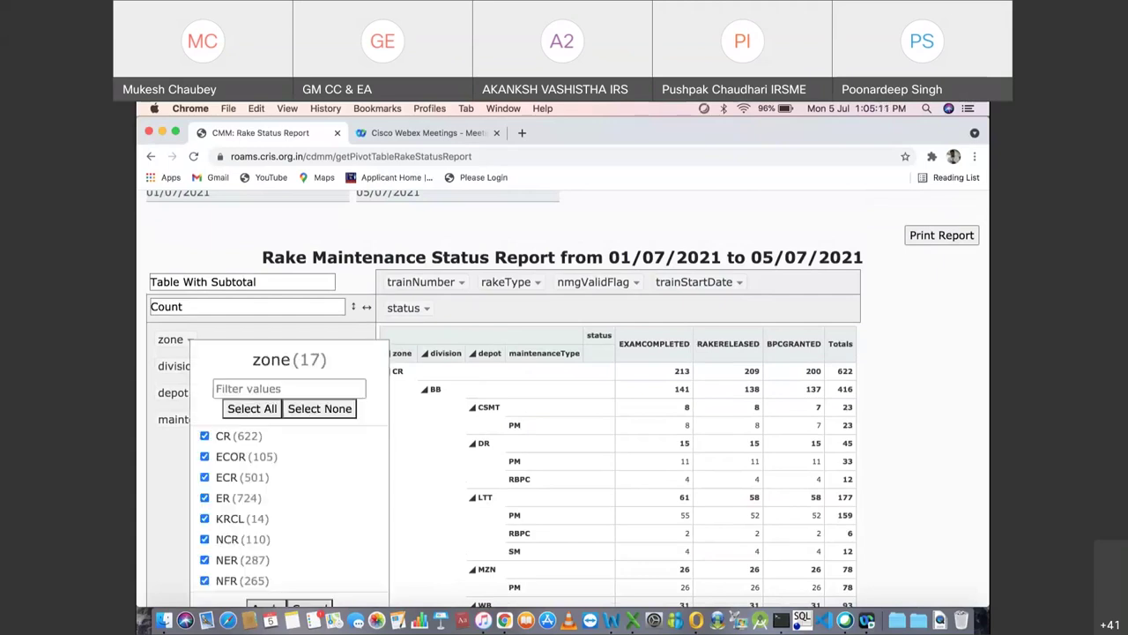
{"action": "left_click", "coordinate": [319, 408]}
{"action": "scroll", "coordinate": [291, 509], "scroll_direction": "down", "scroll_amount": 4}
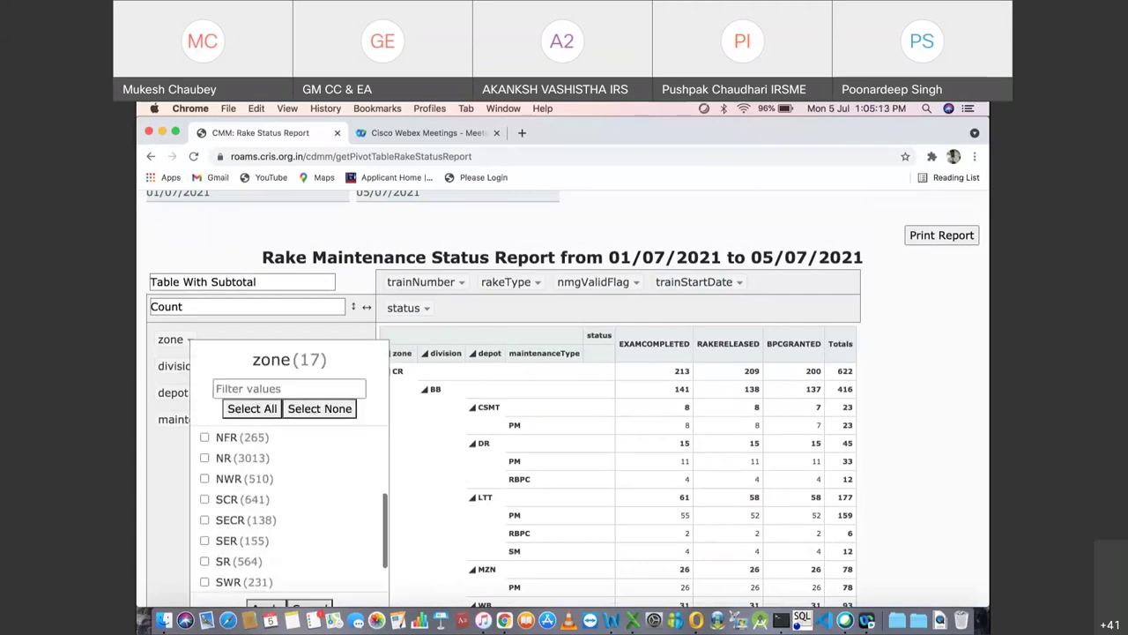
{"action": "left_click", "coordinate": [205, 478]}
{"action": "scroll", "coordinate": [291, 509], "scroll_direction": "down", "scroll_amount": 2}
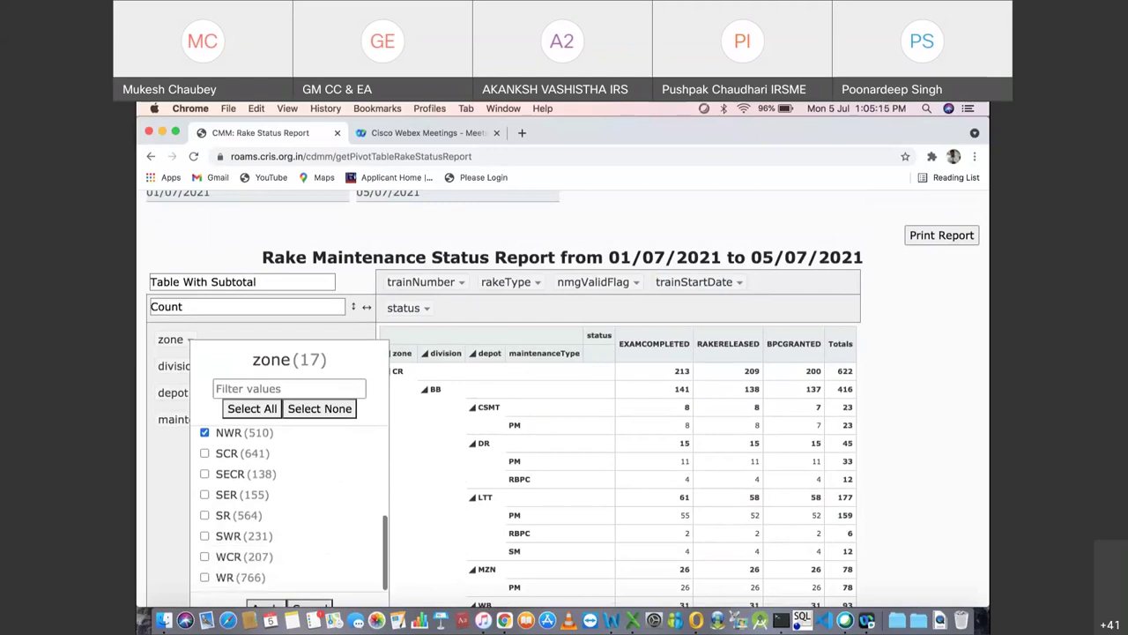
{"action": "left_click", "coordinate": [265, 605]}
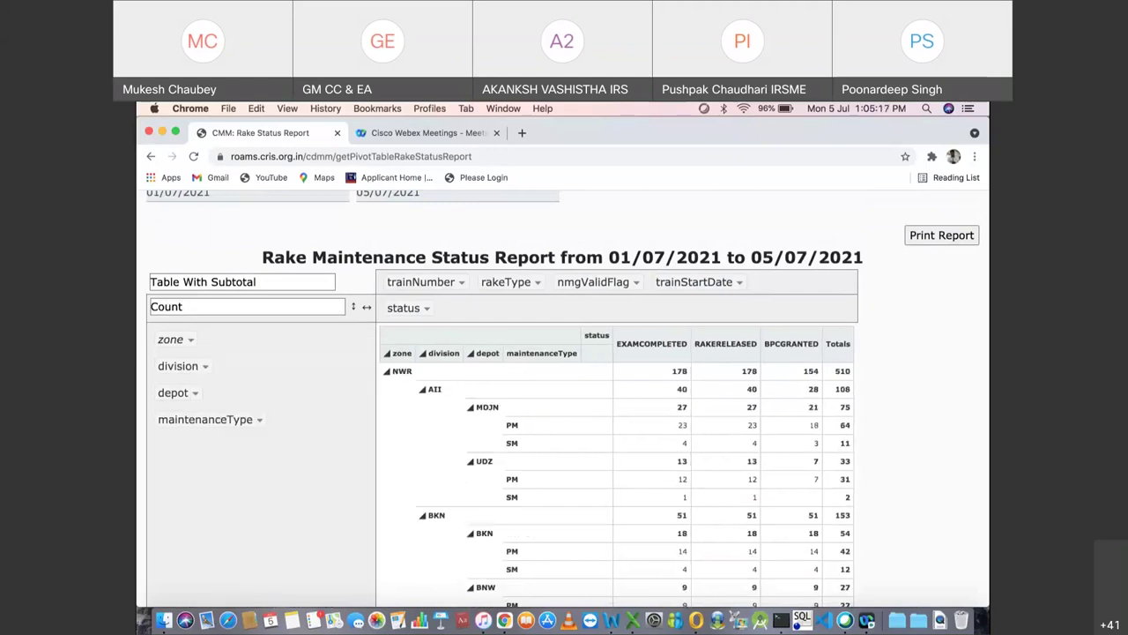
Step: Narrow the pivot table to the JP depot only, finding it with the depot filter text "jp"
{"action": "left_click", "coordinate": [461, 282]}
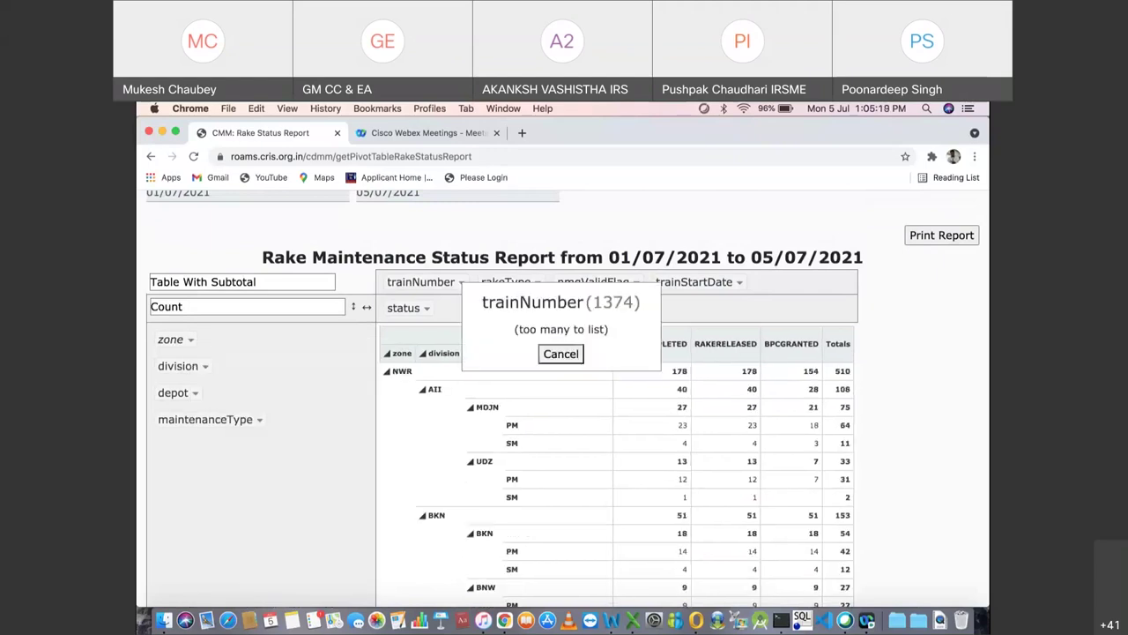
{"action": "key", "text": "Escape"}
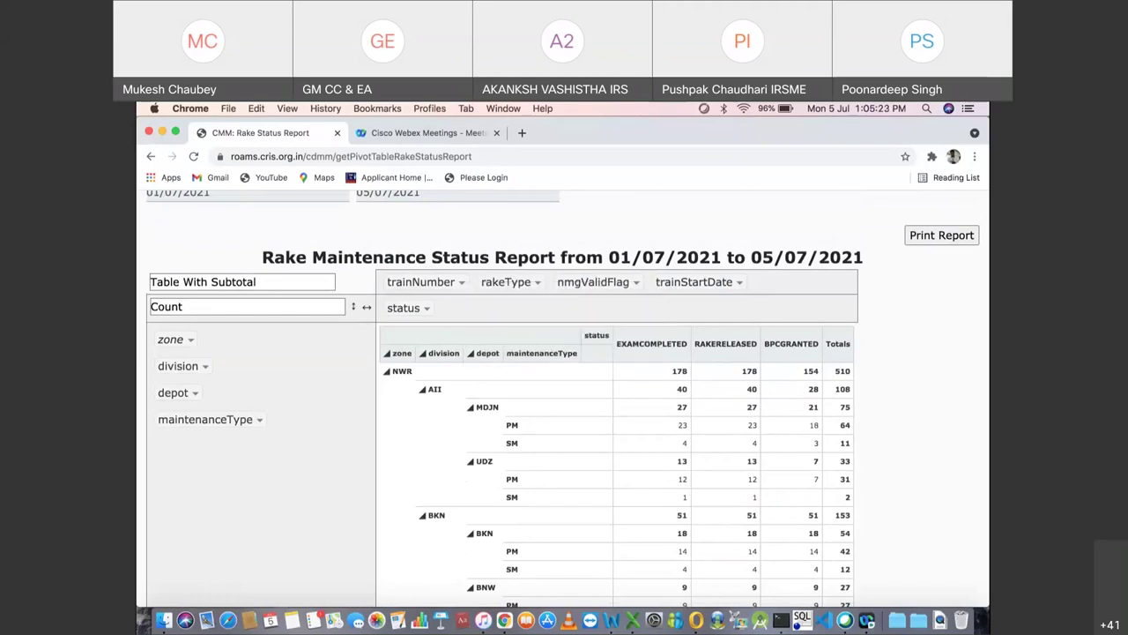
{"action": "left_click", "coordinate": [194, 393]}
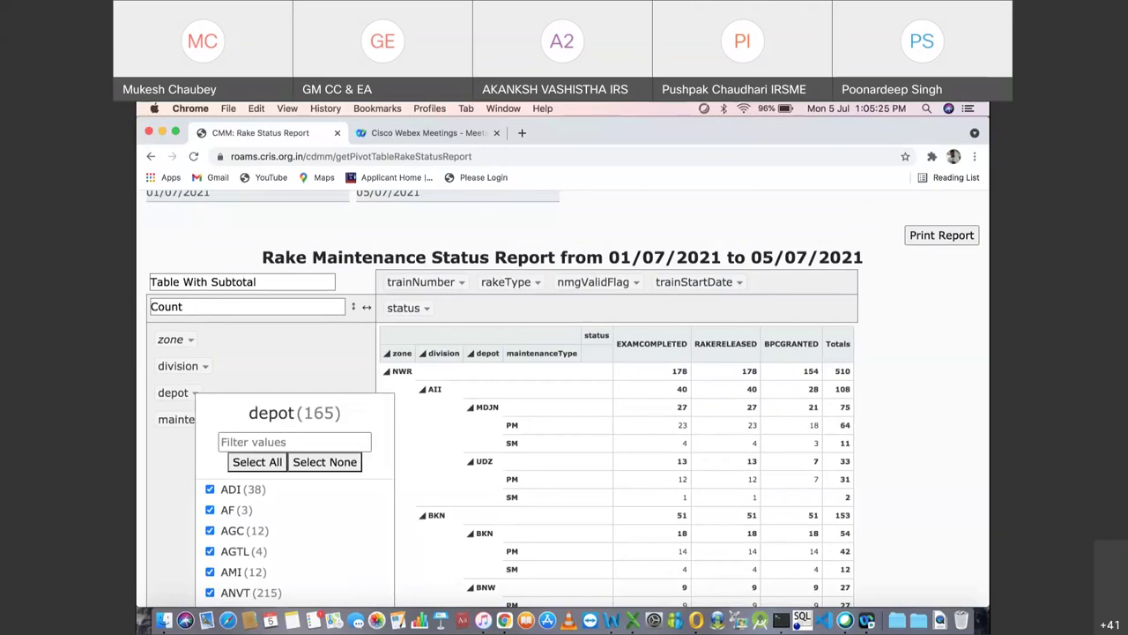
{"action": "left_click", "coordinate": [324, 462]}
{"action": "scroll", "coordinate": [564, 397], "scroll_direction": "down", "scroll_amount": 2}
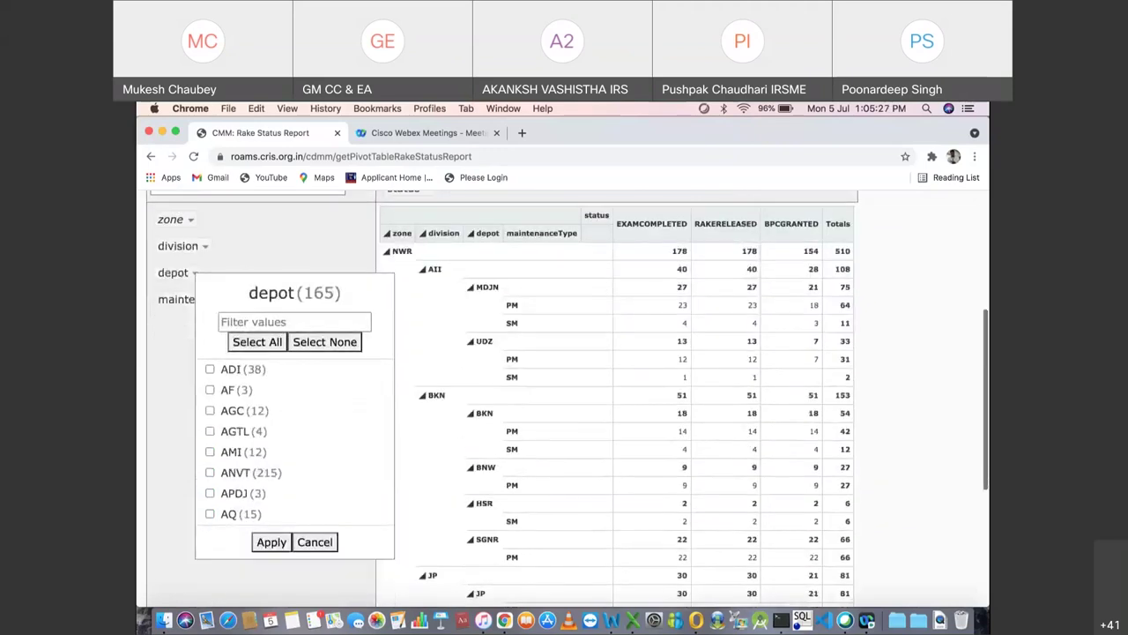
{"action": "scroll", "coordinate": [296, 441], "scroll_direction": "down", "scroll_amount": 2}
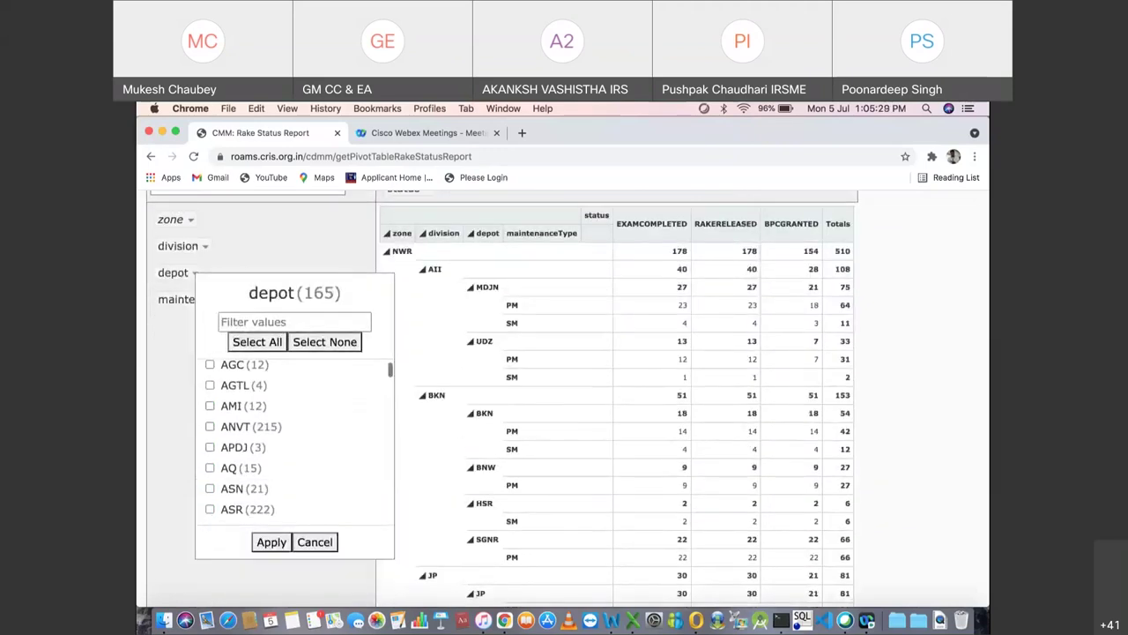
{"action": "left_click", "coordinate": [295, 322]}
{"action": "type", "text": "jp"}
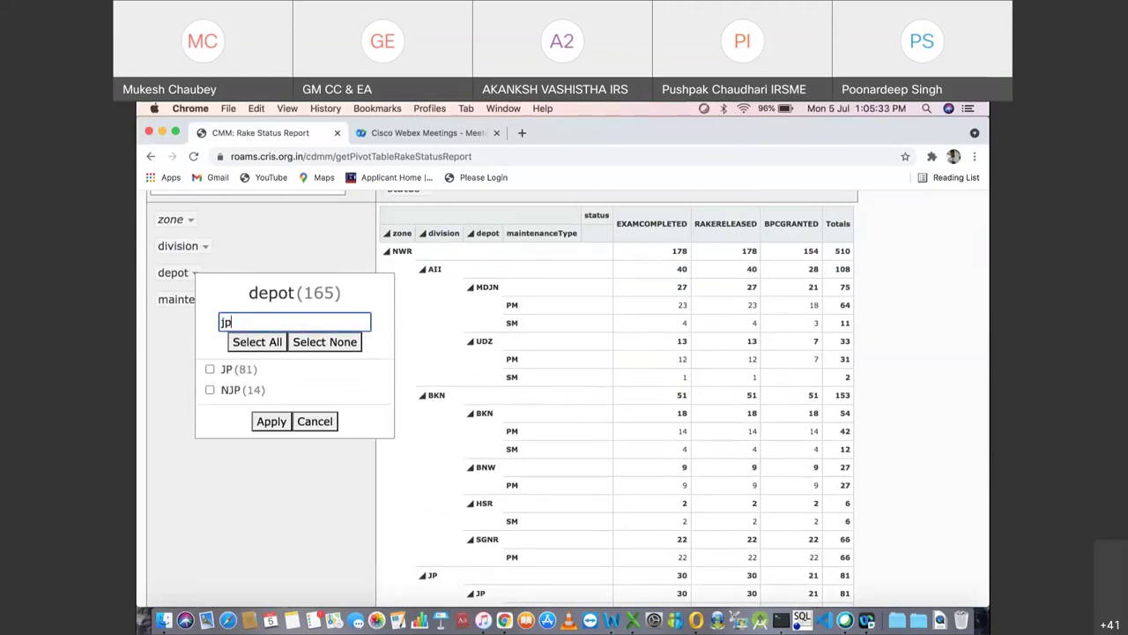
{"action": "left_click", "coordinate": [209, 369]}
{"action": "left_click", "coordinate": [270, 421]}
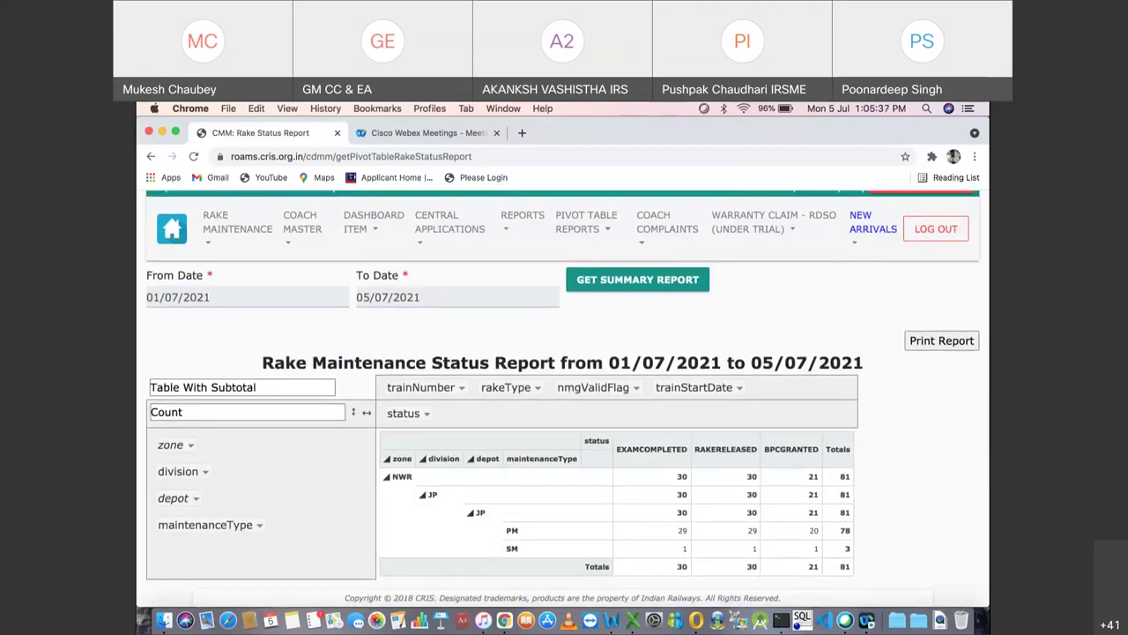
Step: Check the filter values offered for train number and maintenance type without changing either filter
{"action": "left_click", "coordinate": [461, 387]}
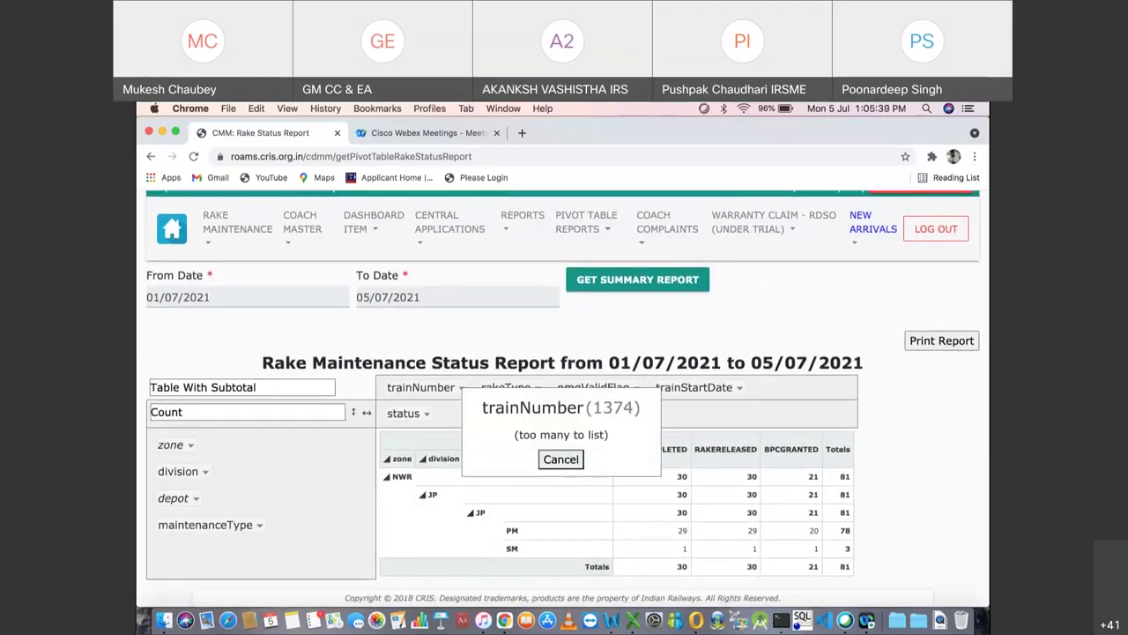
{"action": "key", "text": "Escape"}
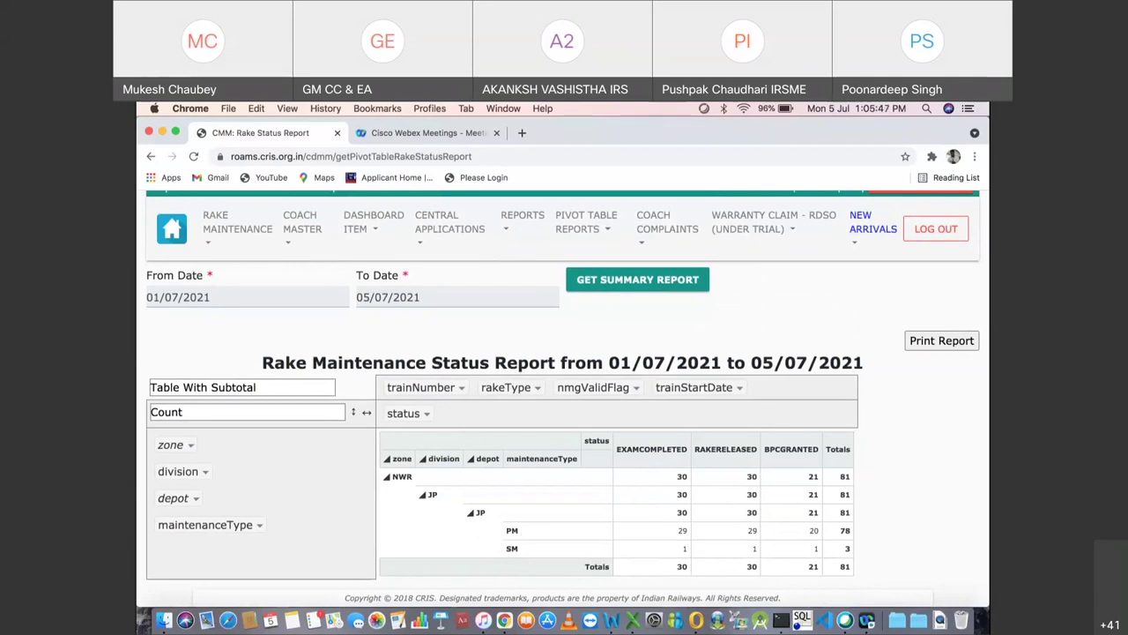
{"action": "left_click", "coordinate": [259, 524]}
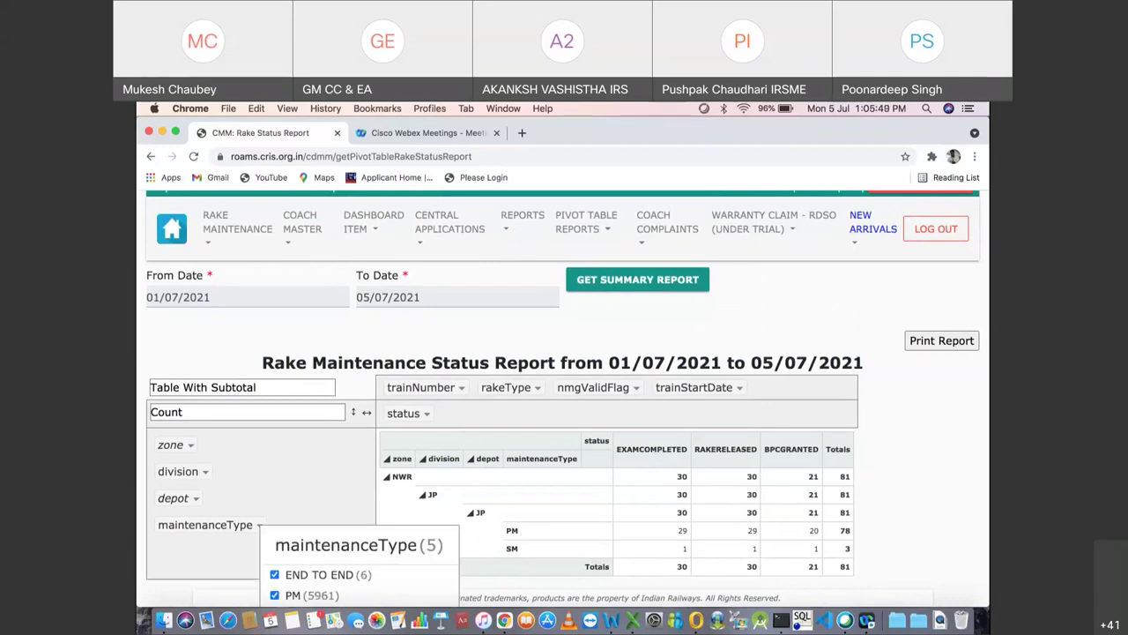
{"action": "scroll", "coordinate": [564, 397], "scroll_direction": "down", "scroll_amount": 3}
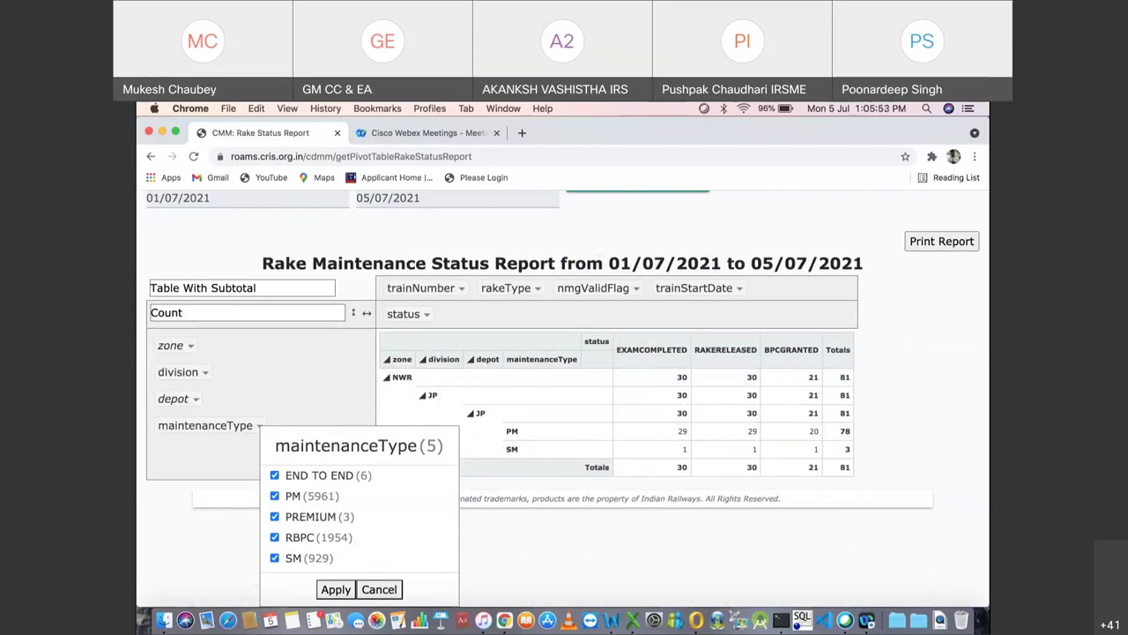
{"action": "left_click", "coordinate": [379, 589]}
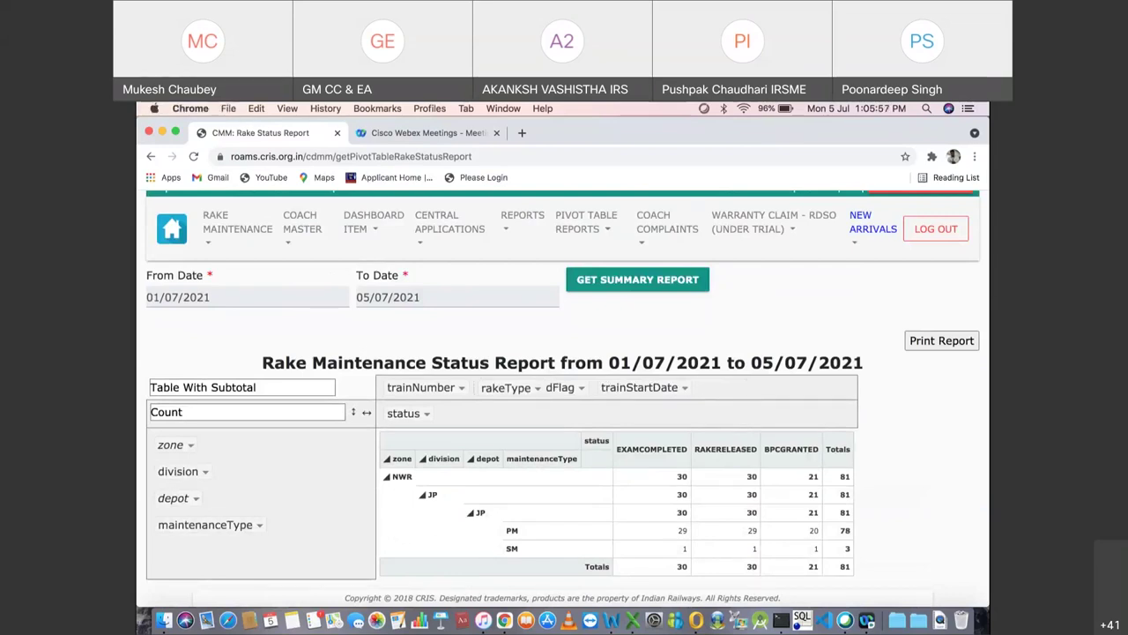
Step: Exclude the NMG and null rake types from the pivot table
{"action": "left_click", "coordinate": [537, 387]}
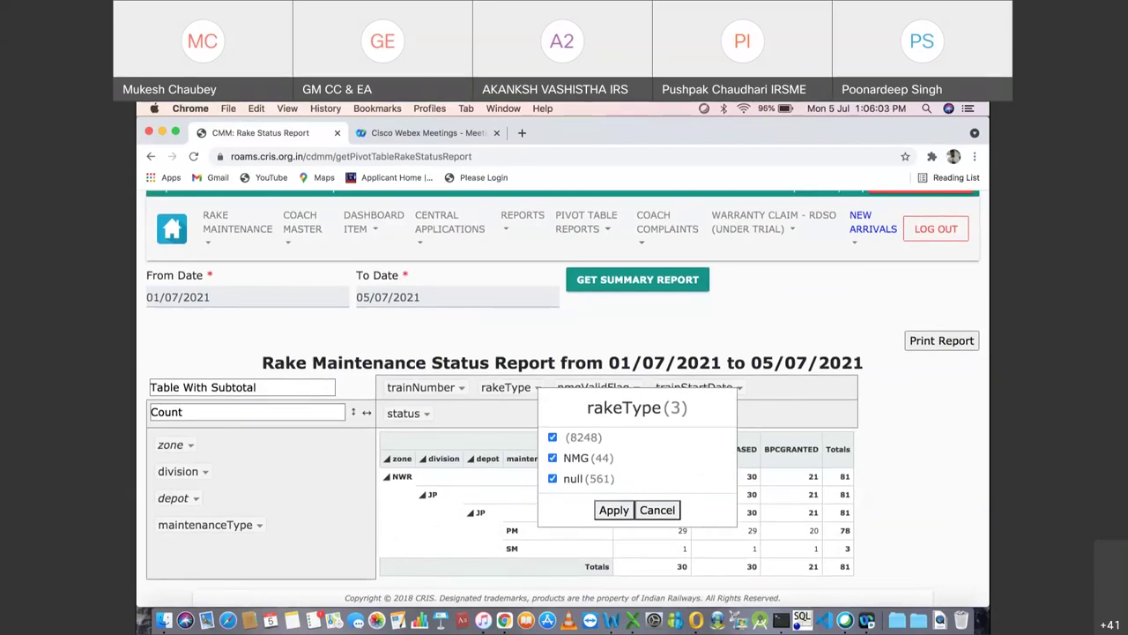
{"action": "left_click", "coordinate": [552, 458]}
{"action": "left_click", "coordinate": [613, 510]}
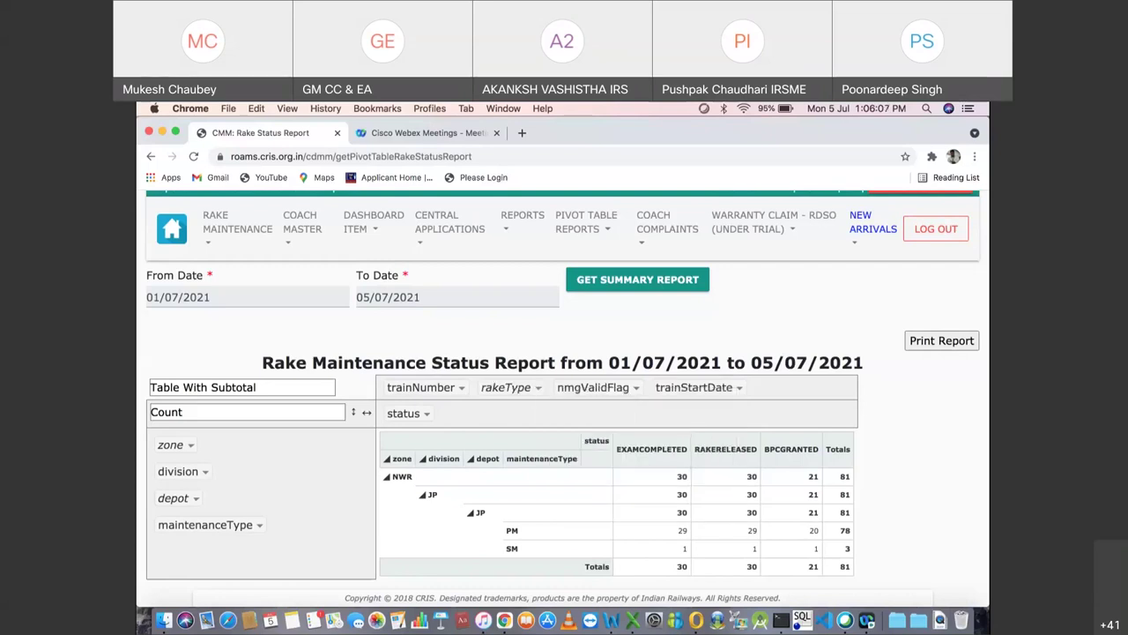
{"action": "left_click", "coordinate": [537, 387]}
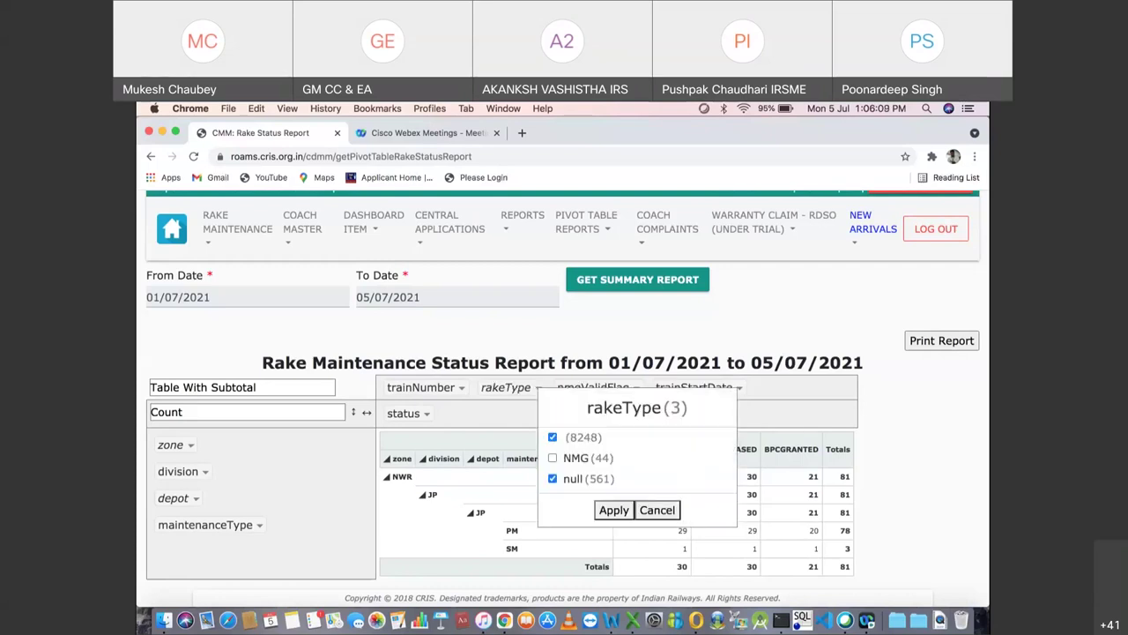
{"action": "left_click", "coordinate": [552, 478]}
{"action": "left_click", "coordinate": [613, 509]}
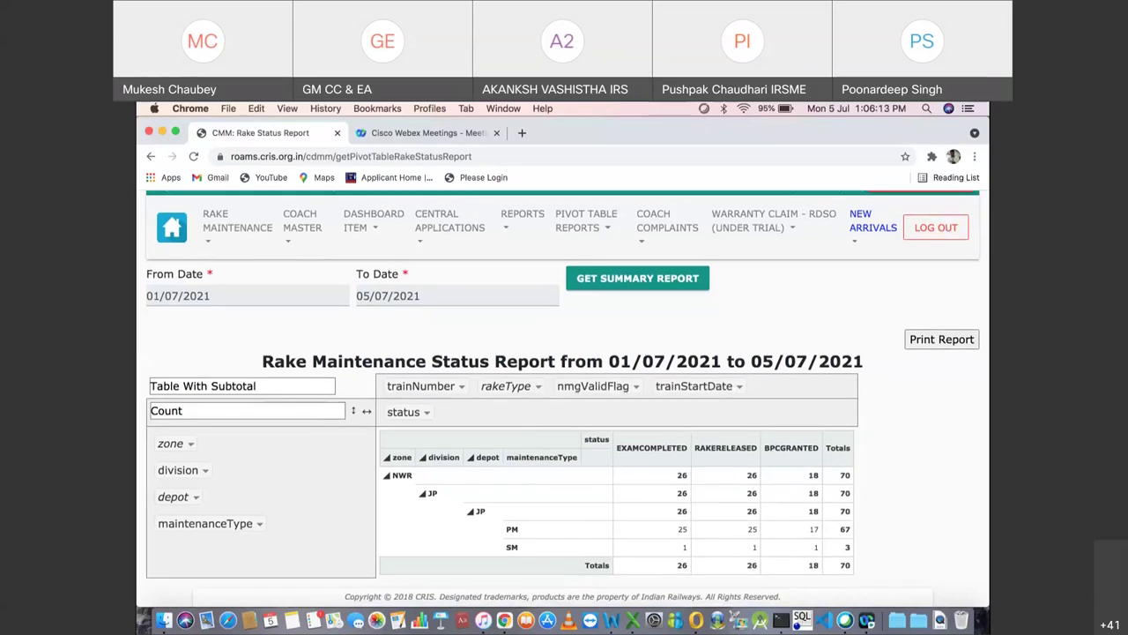
{"action": "left_click", "coordinate": [461, 387]}
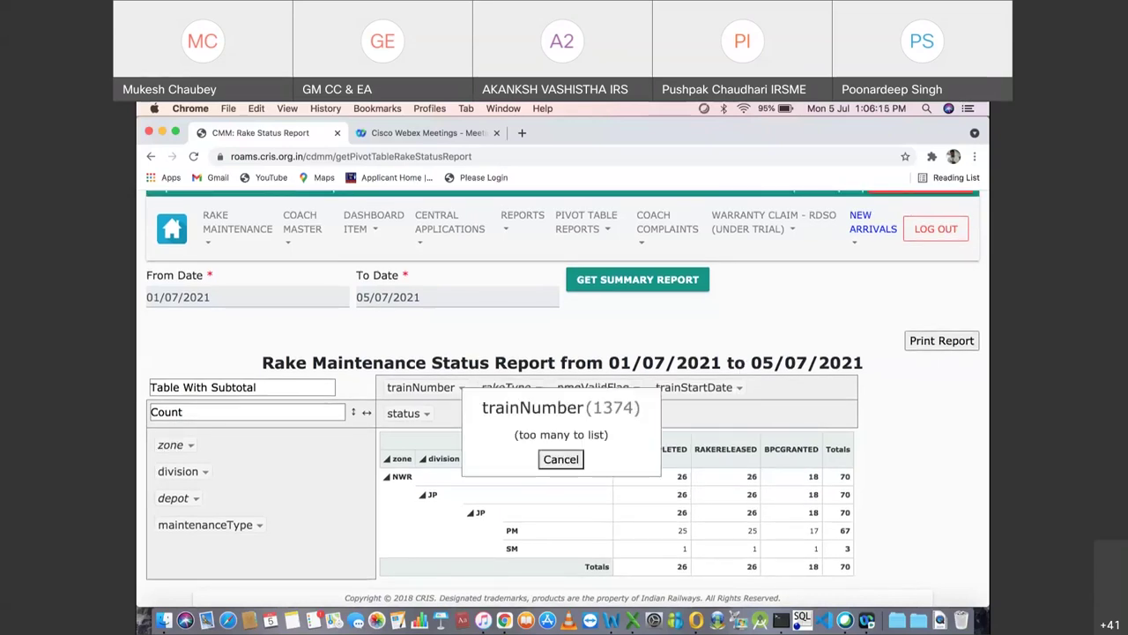
{"action": "key", "text": "Escape"}
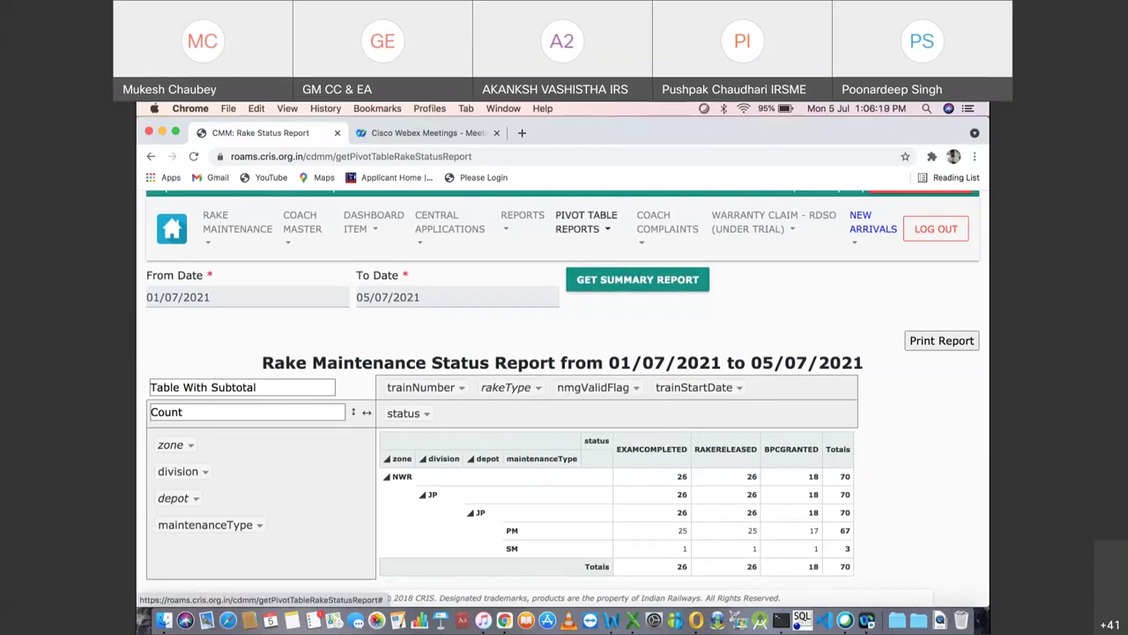
Step: Look over the list of available pivot table reports
{"action": "left_click", "coordinate": [586, 222]}
{"action": "scroll", "coordinate": [634, 360], "scroll_direction": "down", "scroll_amount": 3}
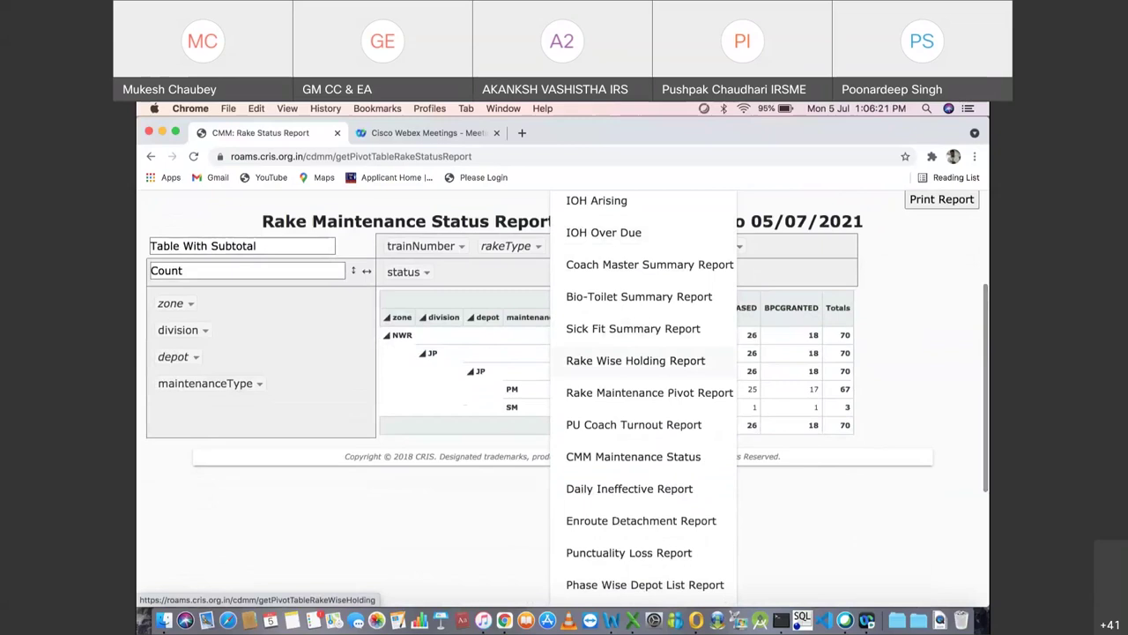
{"action": "scroll", "coordinate": [635, 361], "scroll_direction": "up", "scroll_amount": 3}
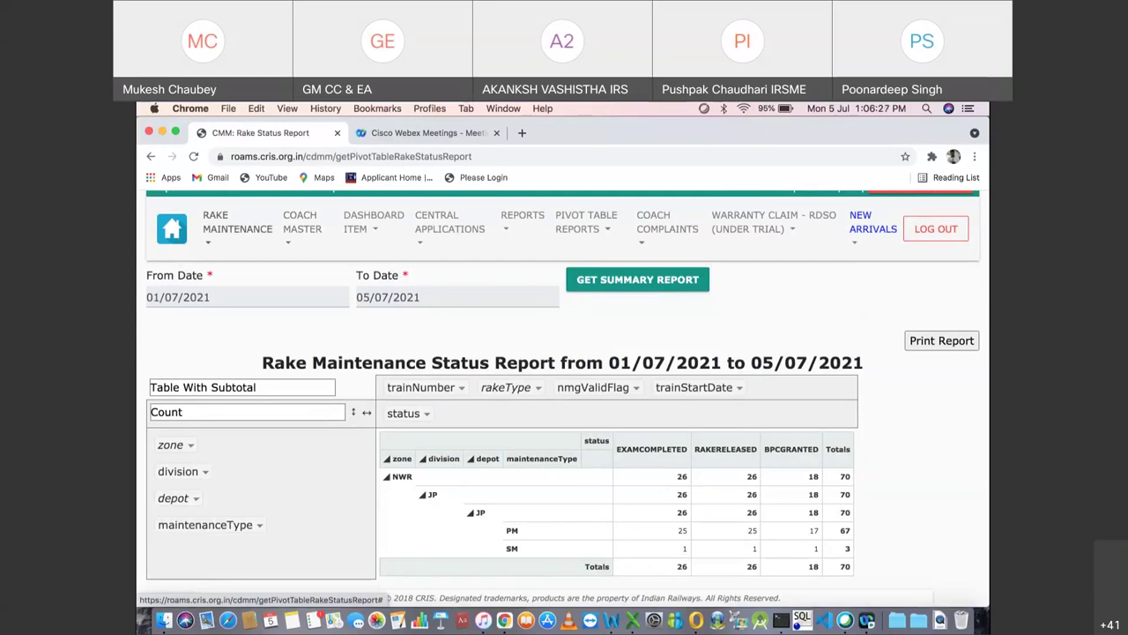
Step: Return to the home page and review its dashboard tables, including wheel and spring sick counts, asset failures and sick position
{"action": "left_click", "coordinate": [171, 229]}
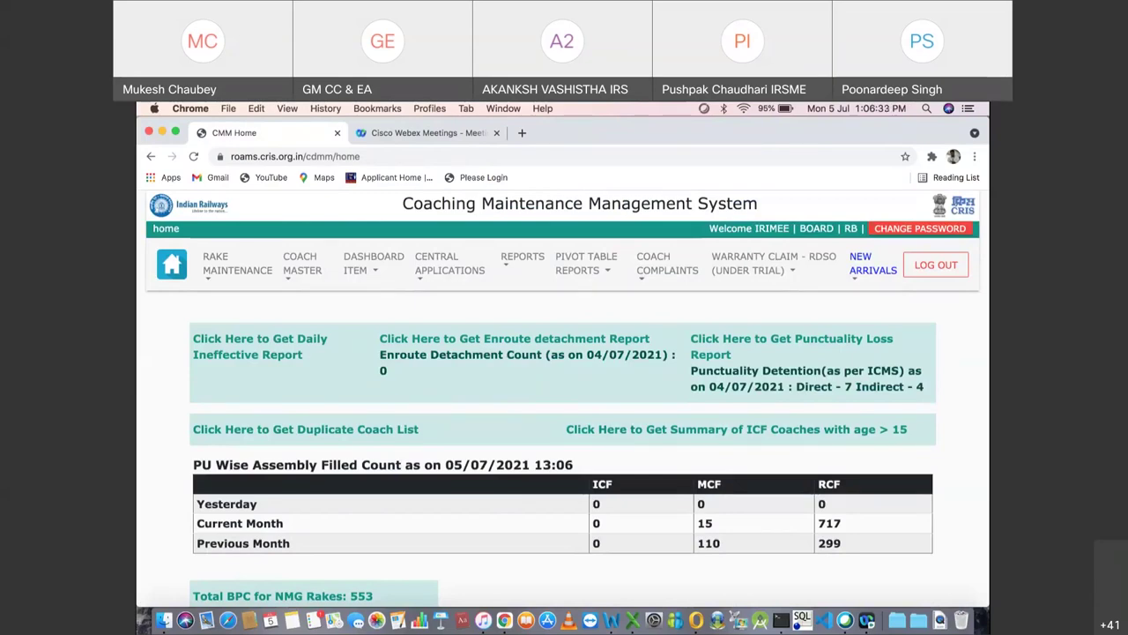
{"action": "scroll", "coordinate": [564, 396], "scroll_direction": "down", "scroll_amount": 5}
{"action": "scroll", "coordinate": [564, 397], "scroll_direction": "down", "scroll_amount": 8}
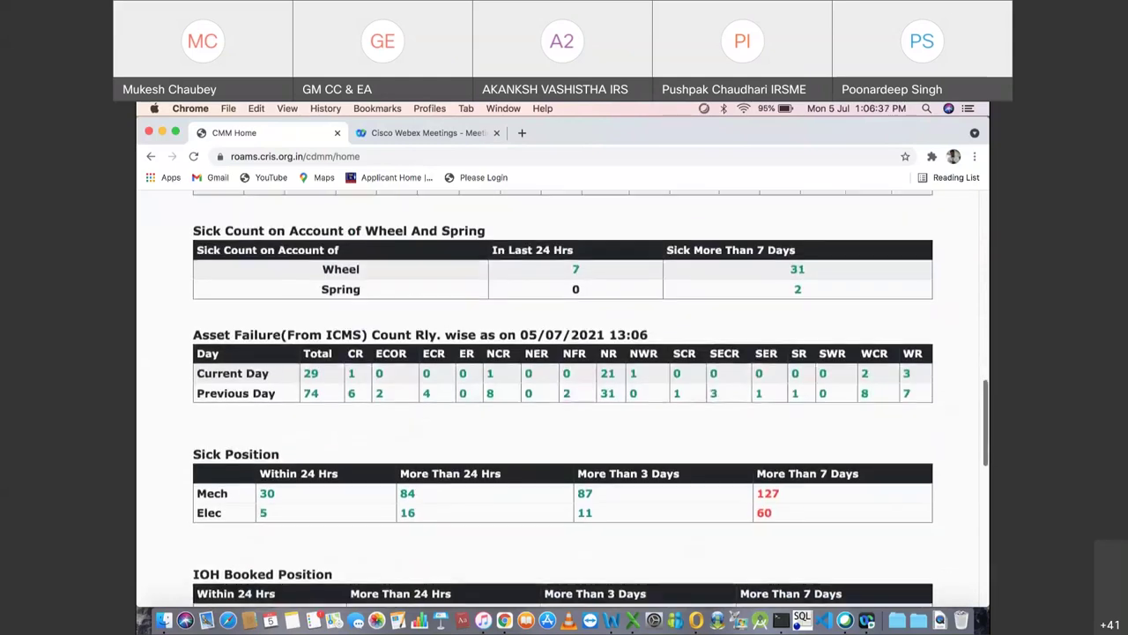
{"action": "scroll", "coordinate": [565, 397], "scroll_direction": "up", "scroll_amount": 1}
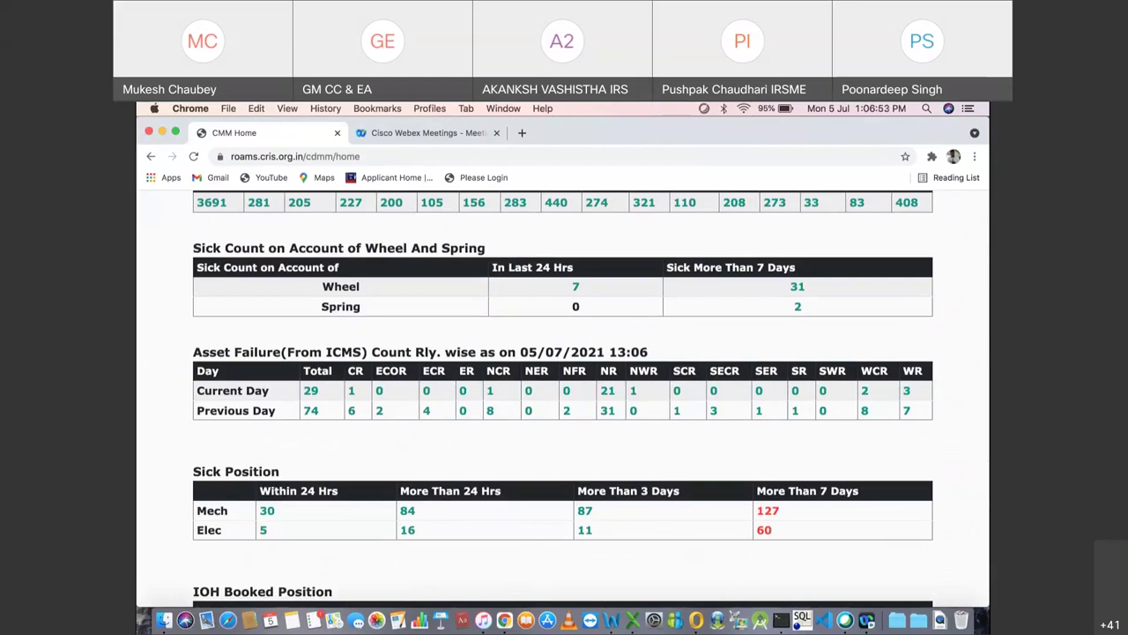
{"action": "scroll", "coordinate": [564, 397], "scroll_direction": "down", "scroll_amount": 5}
{"action": "scroll", "coordinate": [564, 397], "scroll_direction": "down", "scroll_amount": 6}
{"action": "scroll", "coordinate": [564, 397], "scroll_direction": "up", "scroll_amount": 10}
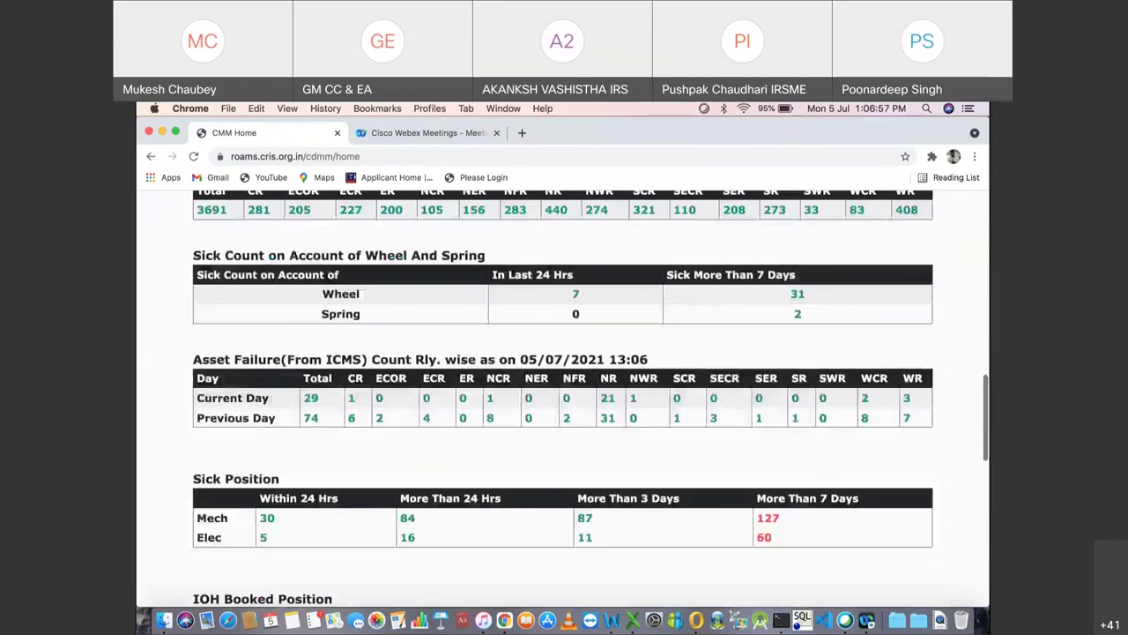
{"action": "scroll", "coordinate": [565, 397], "scroll_direction": "up", "scroll_amount": 10}
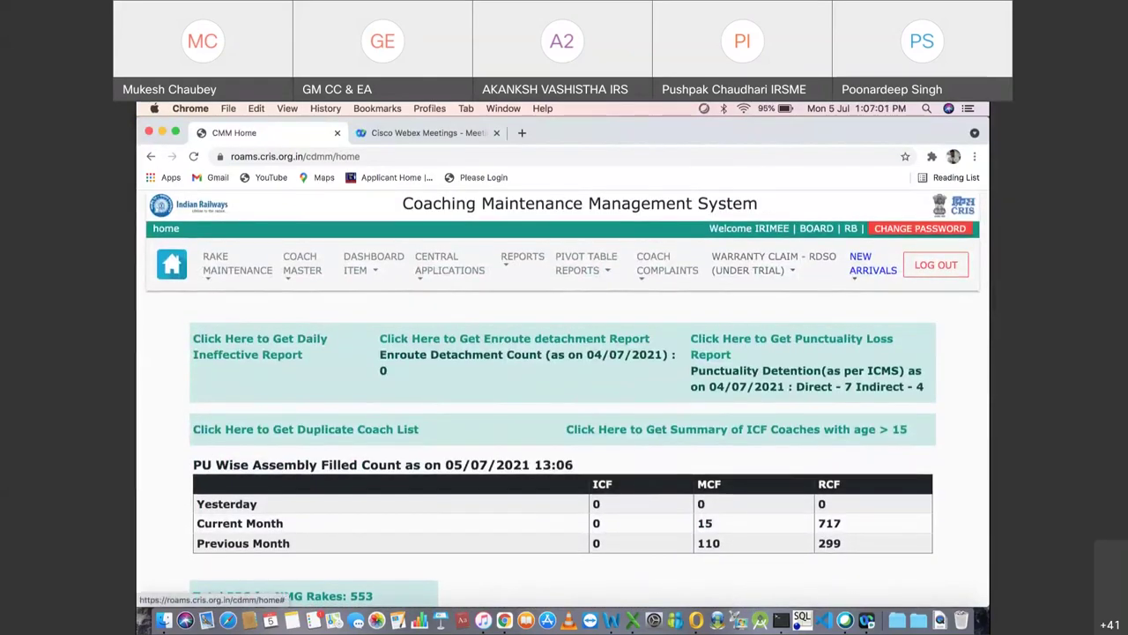
Step: Open the Isolation Ward Converted Coach Report and look through the quarantine converted coaches by coaching depot
{"action": "left_click", "coordinate": [872, 263]}
{"action": "left_click", "coordinate": [921, 308]}
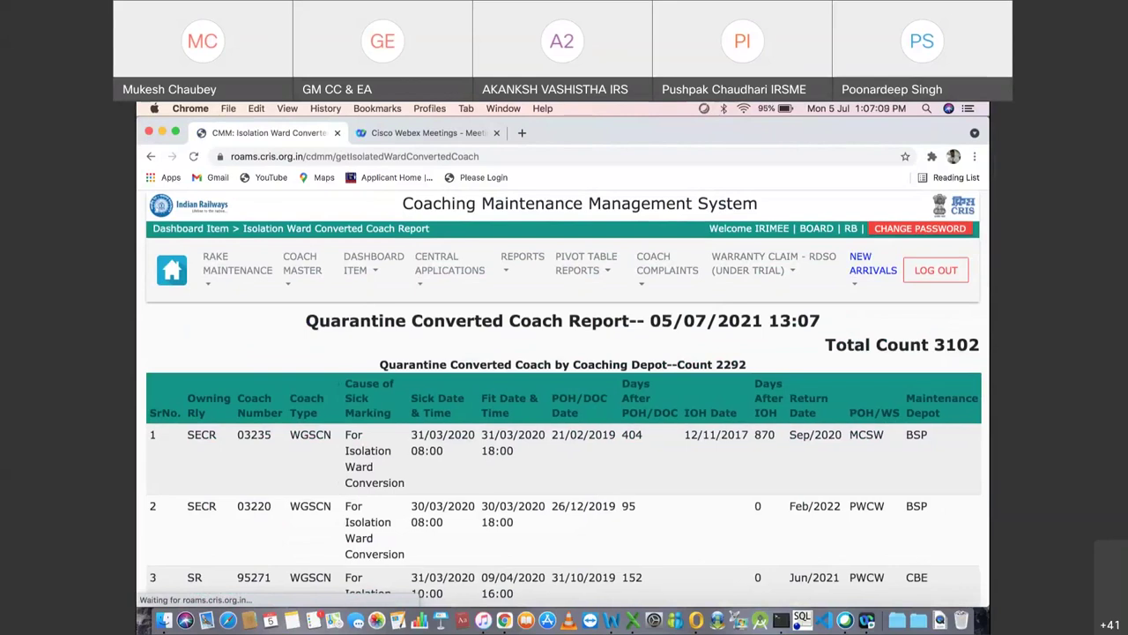
{"action": "scroll", "coordinate": [564, 397], "scroll_direction": "down", "scroll_amount": 5}
{"action": "scroll", "coordinate": [564, 397], "scroll_direction": "up", "scroll_amount": 5}
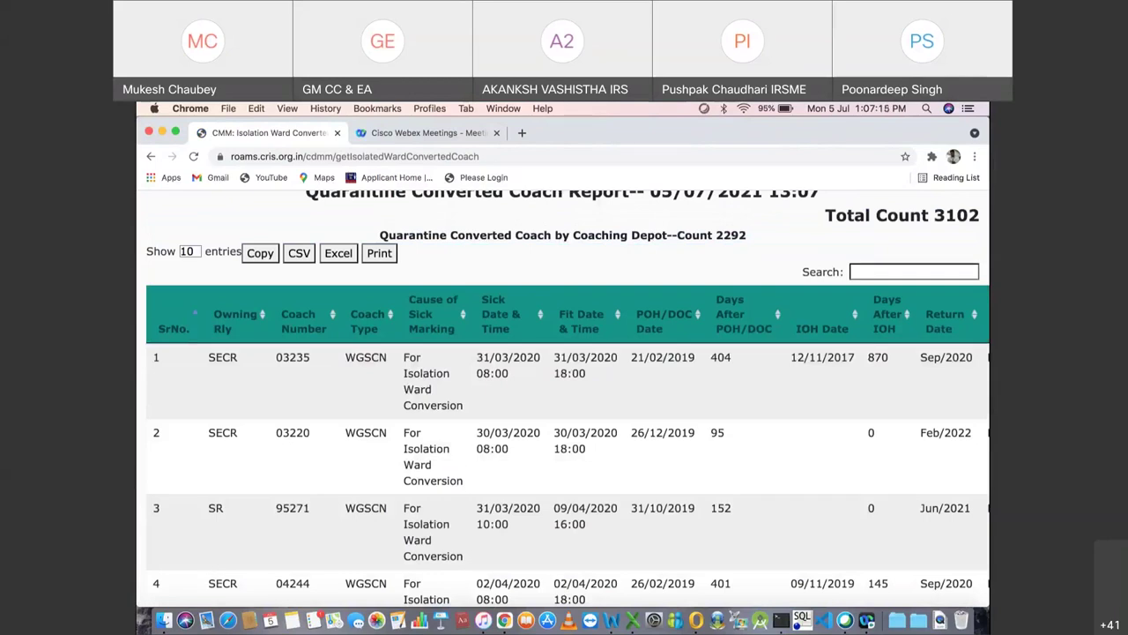
{"action": "scroll", "coordinate": [567, 391], "scroll_direction": "down", "scroll_amount": 10}
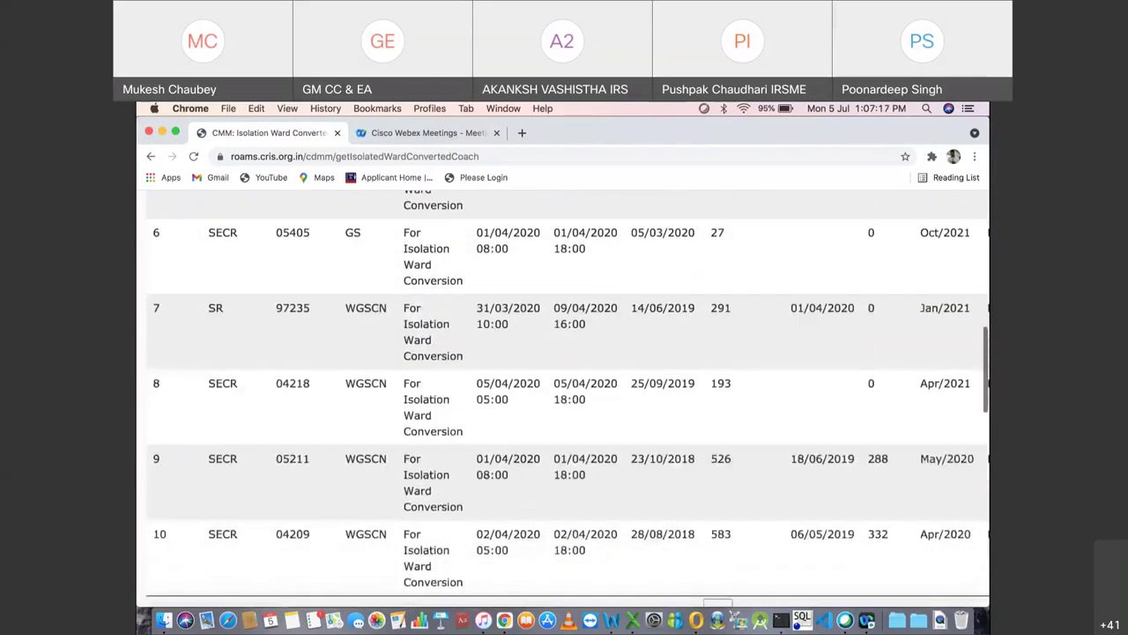
Step: Review the Quarantine Converted Coach Report, comparing the coaching depot table with the workshop table
{"action": "scroll", "coordinate": [564, 397], "scroll_direction": "up", "scroll_amount": 10}
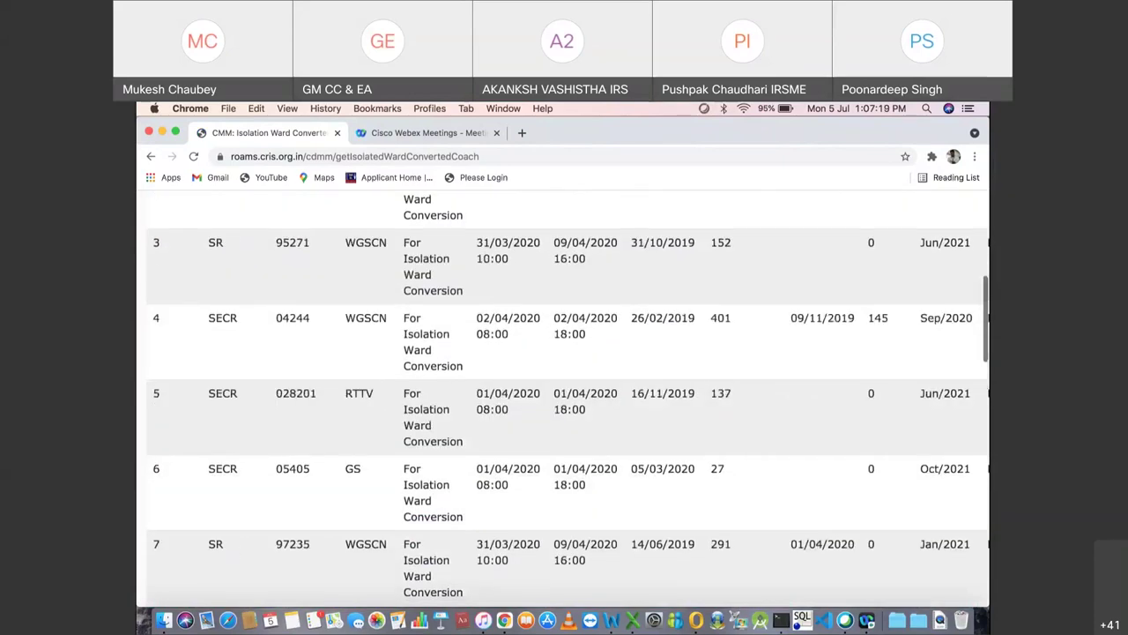
{"action": "scroll", "coordinate": [564, 397], "scroll_direction": "up", "scroll_amount": 1}
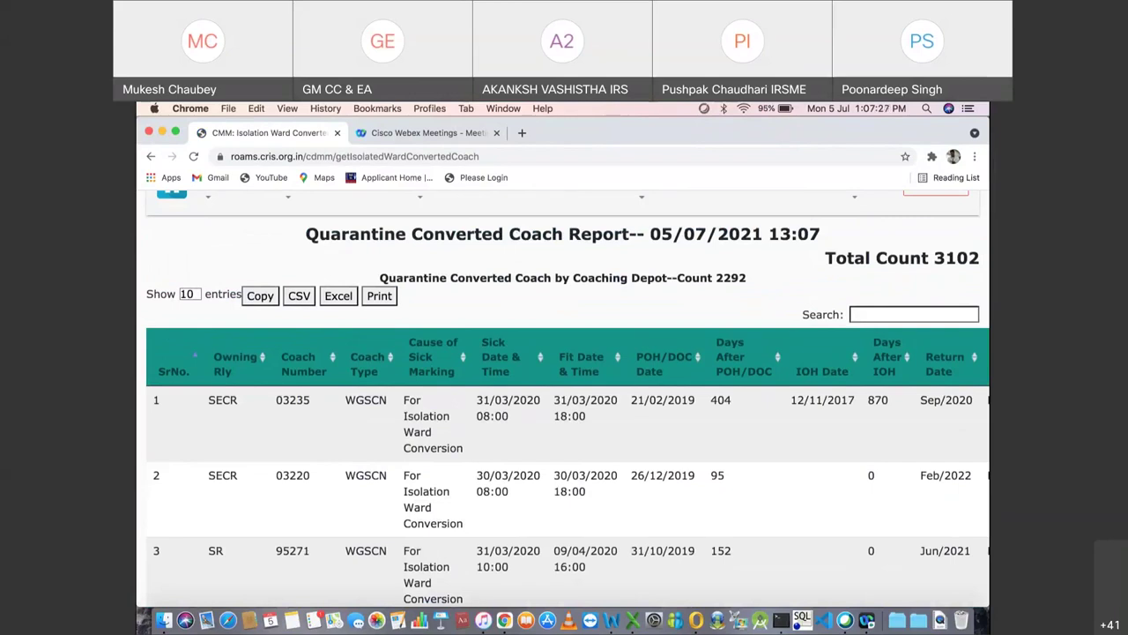
{"action": "scroll", "coordinate": [564, 397], "scroll_direction": "down", "scroll_amount": 10}
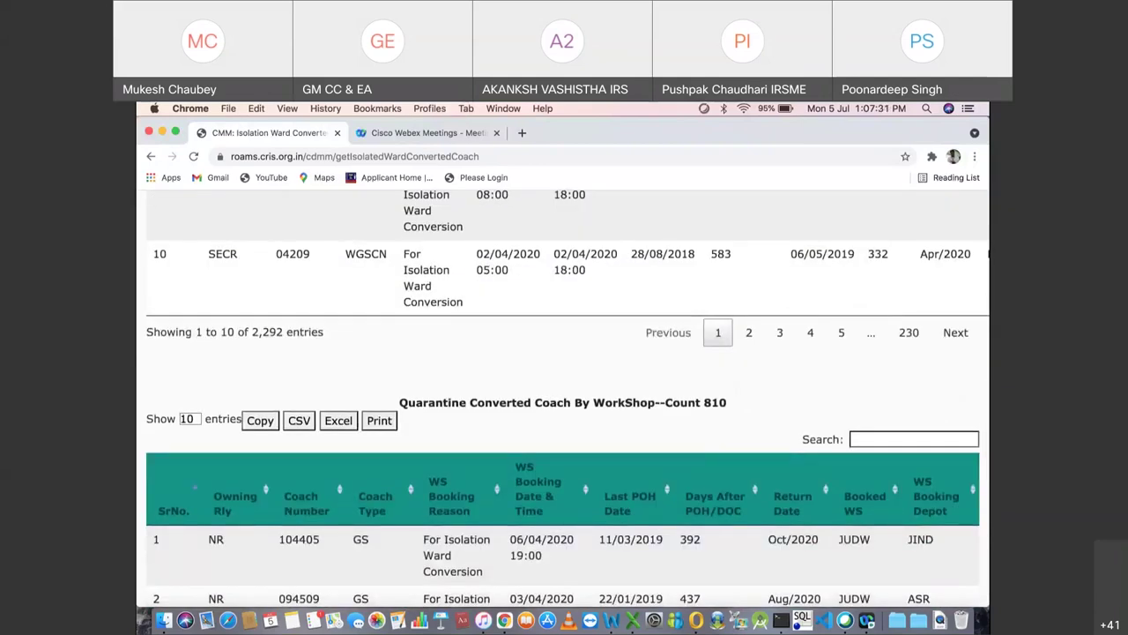
{"action": "scroll", "coordinate": [564, 397], "scroll_direction": "down", "scroll_amount": 10}
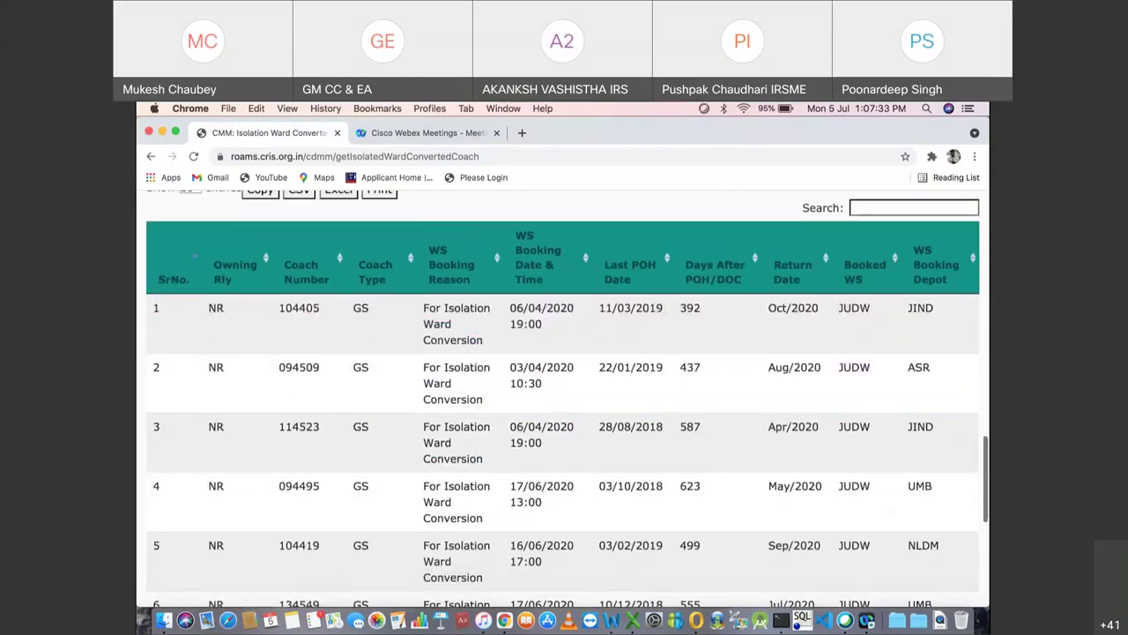
{"action": "scroll", "coordinate": [564, 397], "scroll_direction": "up", "scroll_amount": 20}
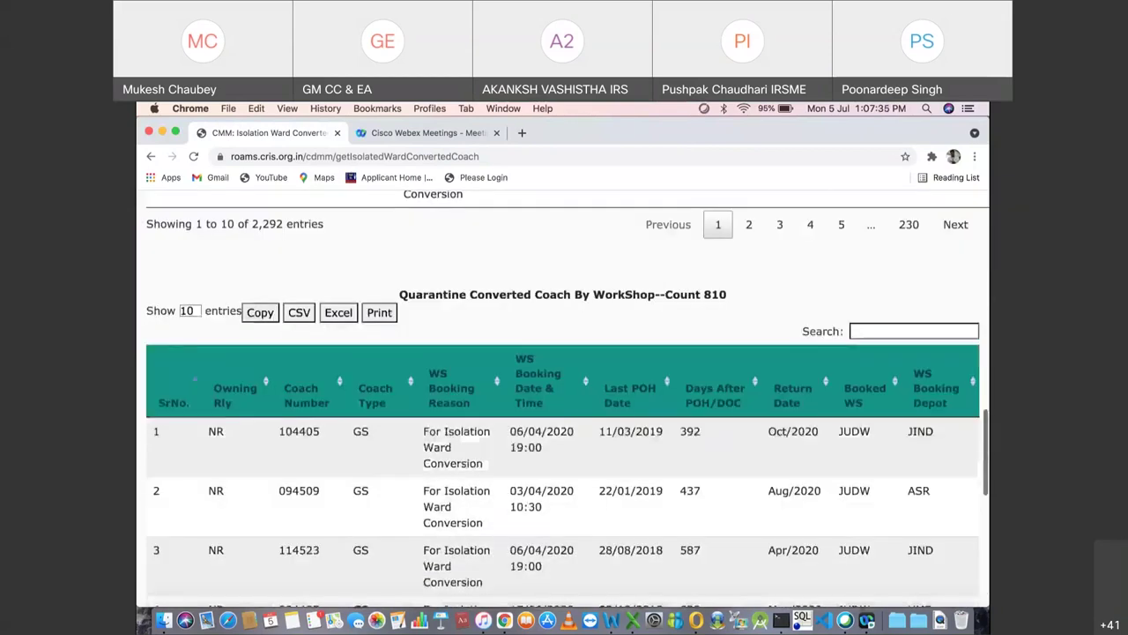
{"action": "scroll", "coordinate": [564, 397], "scroll_direction": "up", "scroll_amount": 5}
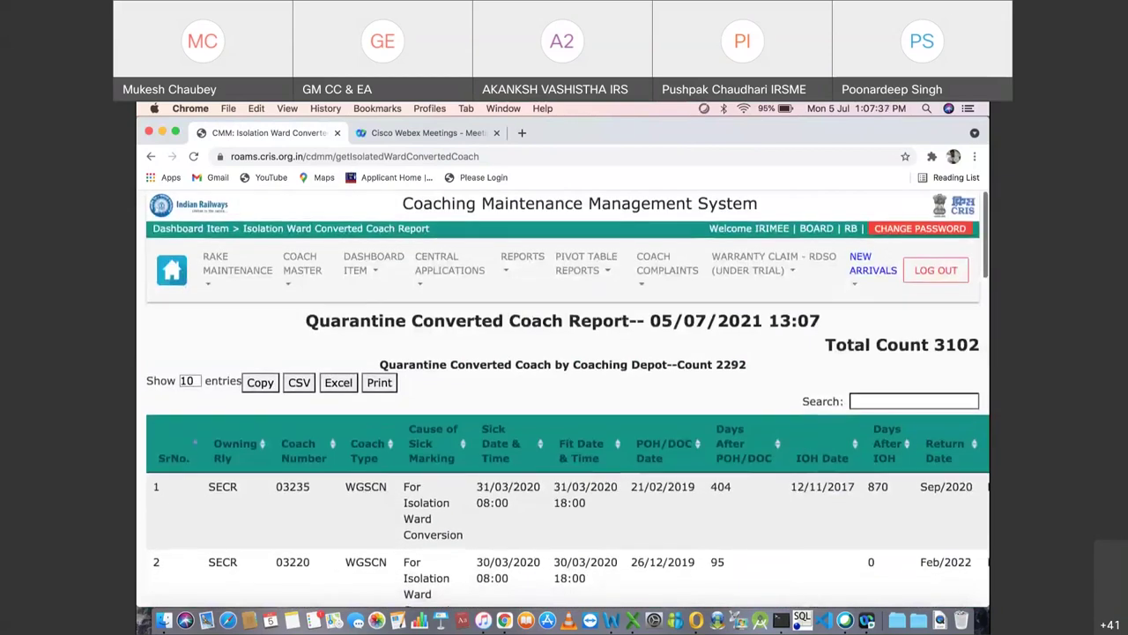
Step: Open the CMM Registered User report from the new arrivals and look through the CMM User List
{"action": "mouse_move", "coordinate": [873, 262]}
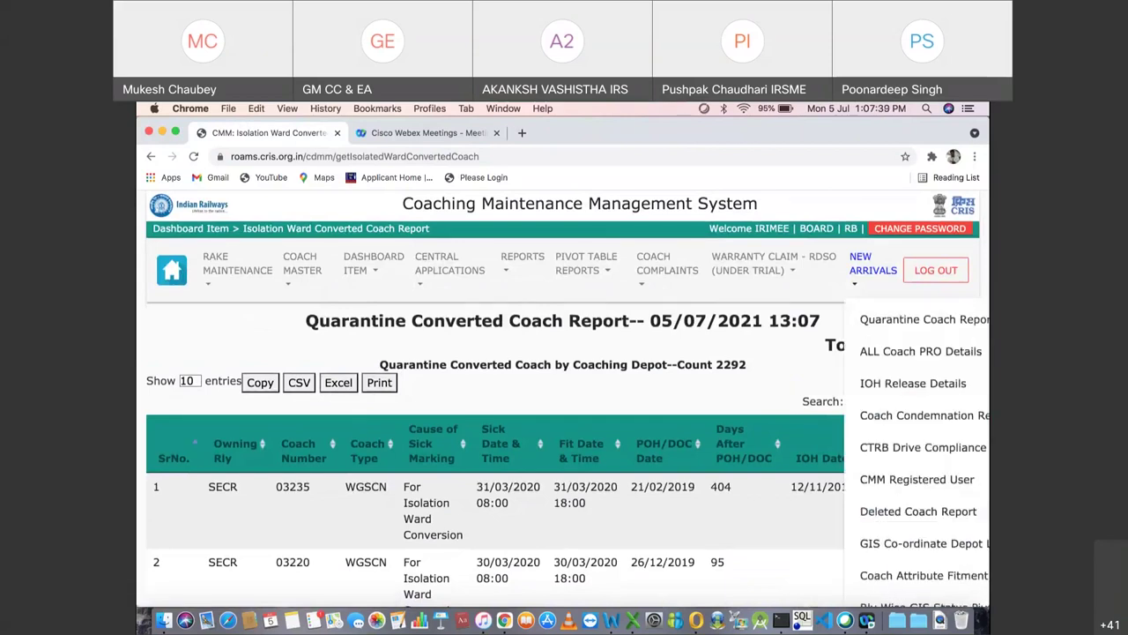
{"action": "scroll", "coordinate": [494, 397], "scroll_direction": "down", "scroll_amount": 3}
{"action": "scroll", "coordinate": [493, 397], "scroll_direction": "down", "scroll_amount": 2}
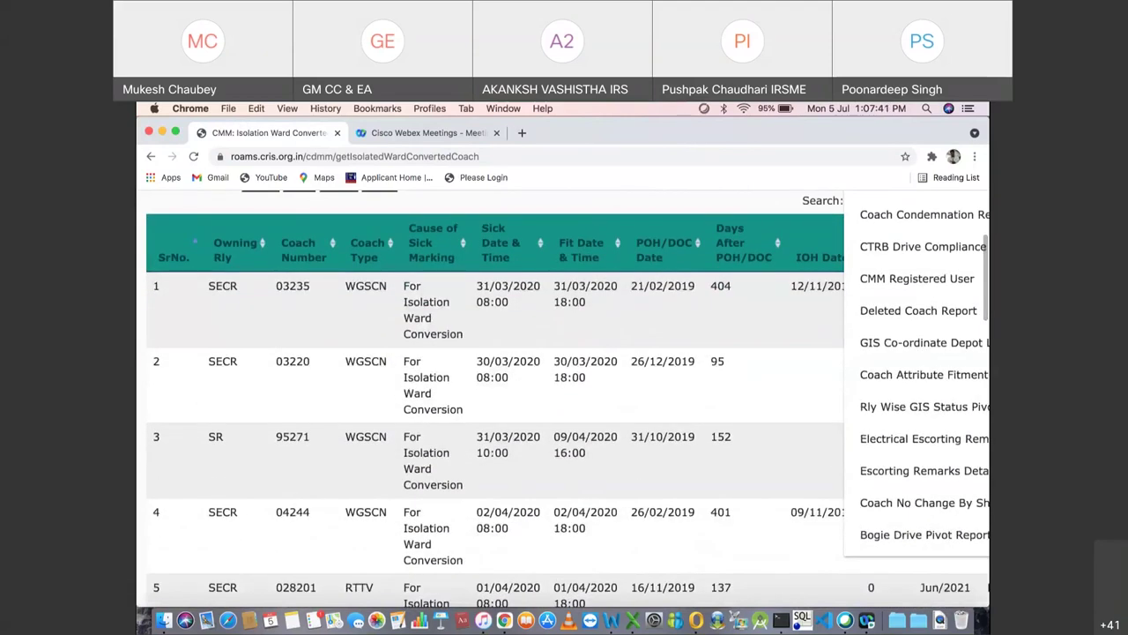
{"action": "left_click", "coordinate": [917, 278]}
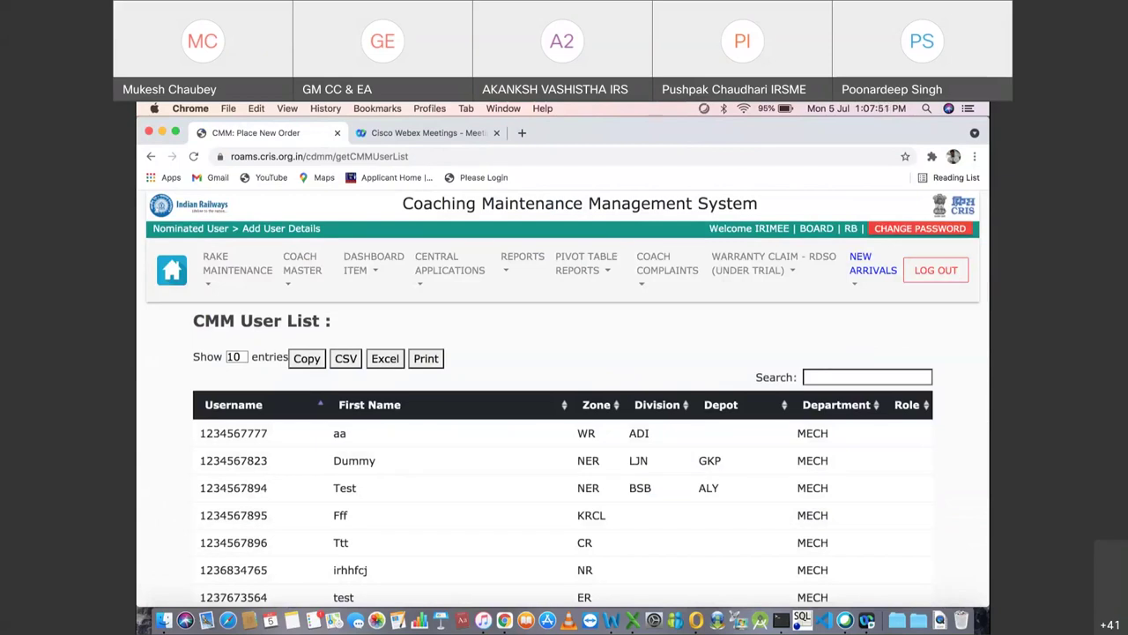
{"action": "scroll", "coordinate": [564, 388], "scroll_direction": "down", "scroll_amount": 5}
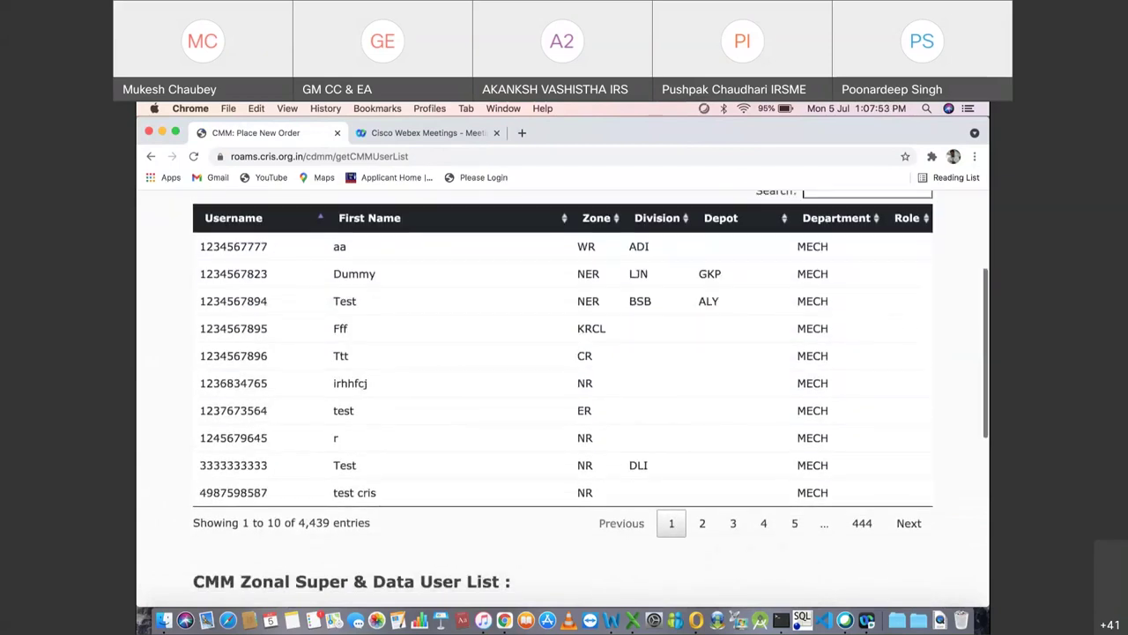
{"action": "scroll", "coordinate": [564, 388], "scroll_direction": "up", "scroll_amount": 2}
{"action": "scroll", "coordinate": [564, 388], "scroll_direction": "up", "scroll_amount": 2}
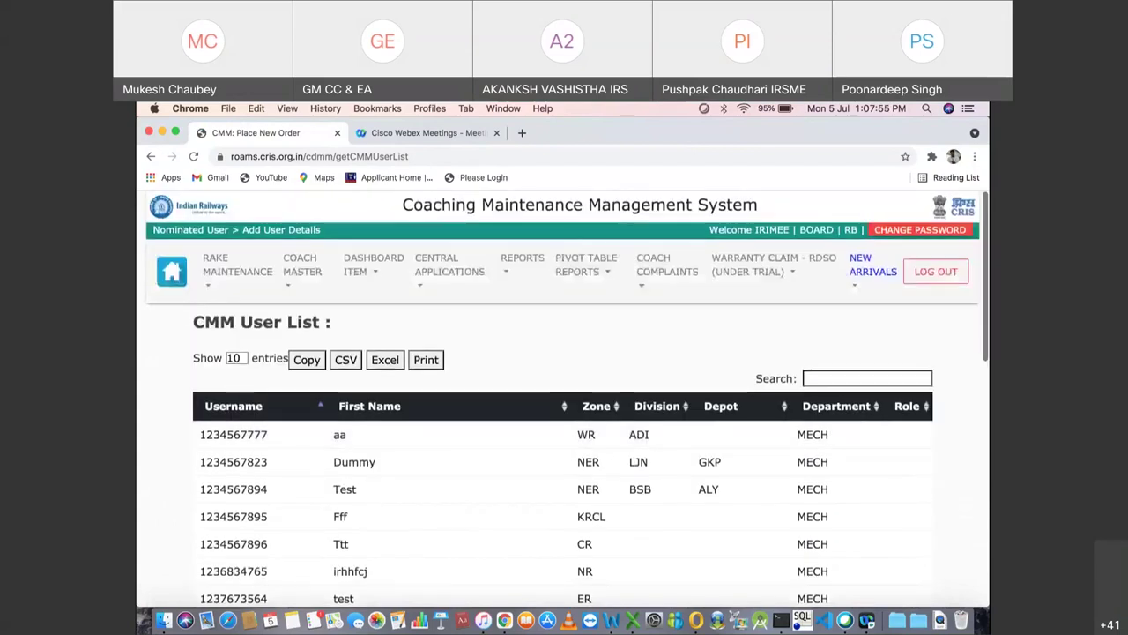
Step: Open the Deleted Coach Report to view the deleted coaches by owning railway
{"action": "mouse_move", "coordinate": [873, 263]}
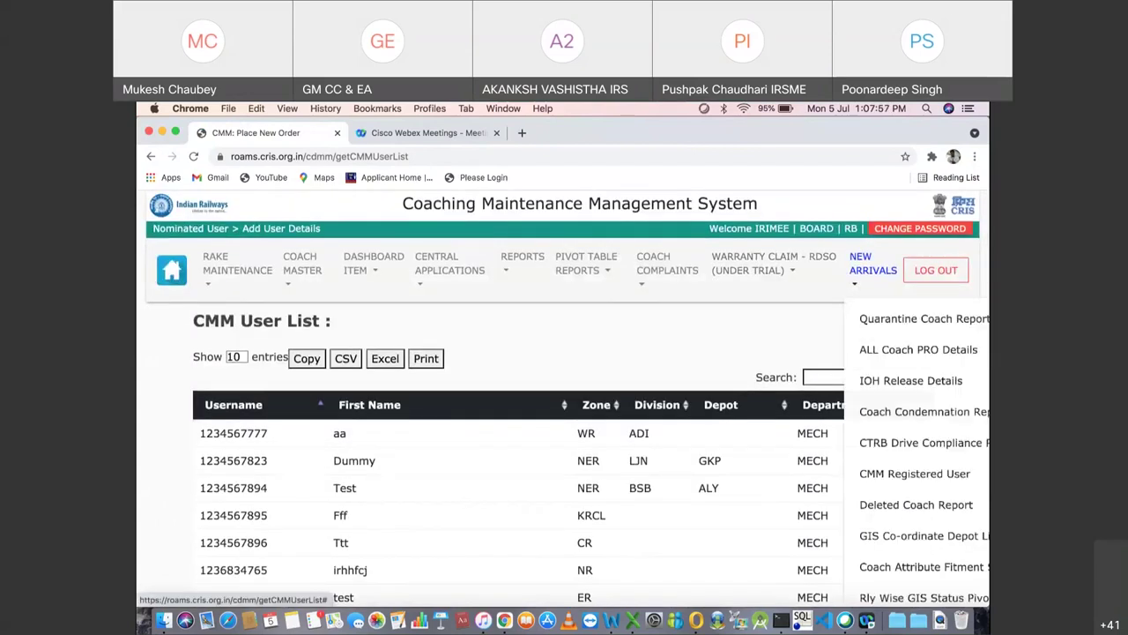
{"action": "scroll", "coordinate": [920, 284], "scroll_direction": "down", "scroll_amount": 2}
{"action": "scroll", "coordinate": [920, 284], "scroll_direction": "down", "scroll_amount": 2}
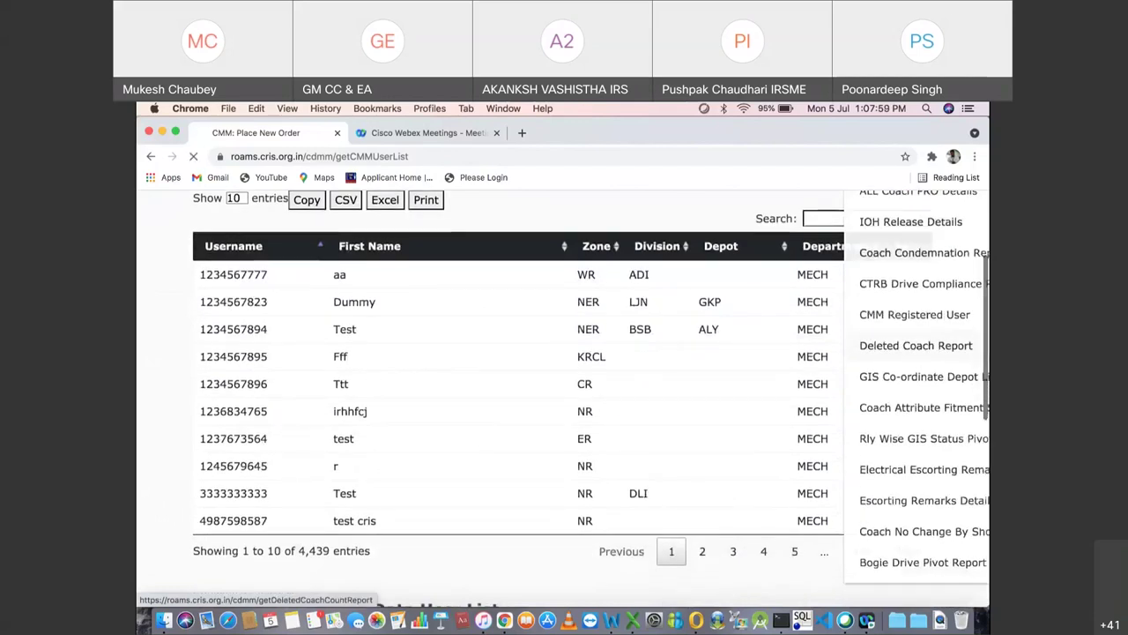
{"action": "left_click", "coordinate": [916, 345]}
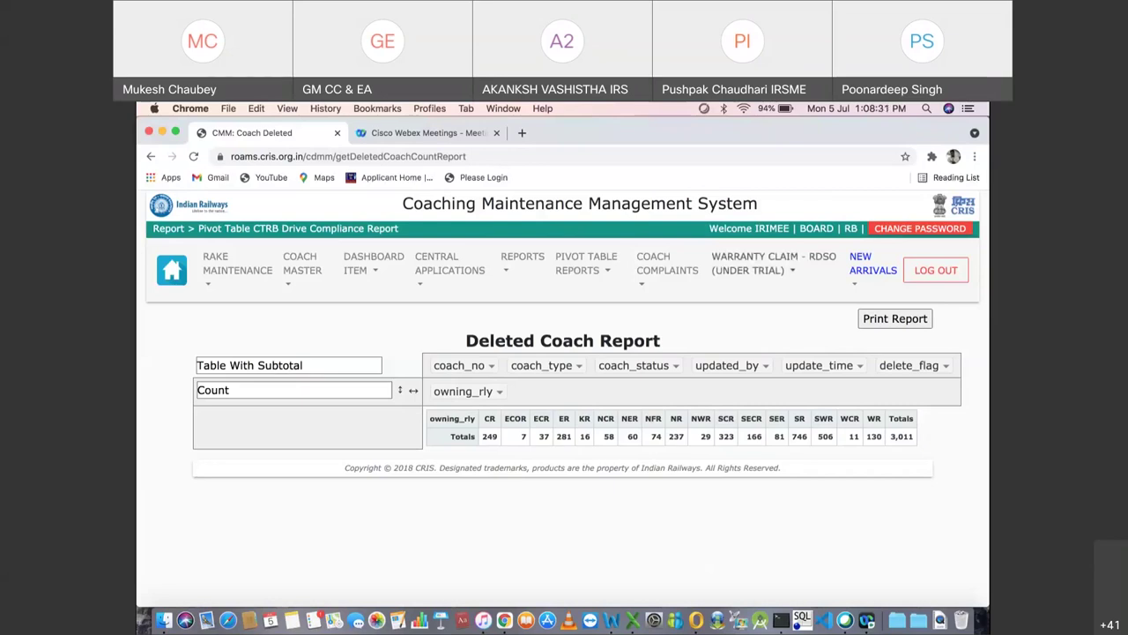
Step: Open the GIS Co-ordinate Depot List and look through the depots with their division, district and state
{"action": "mouse_move", "coordinate": [873, 269]}
{"action": "scroll", "coordinate": [917, 393], "scroll_direction": "down", "scroll_amount": 3}
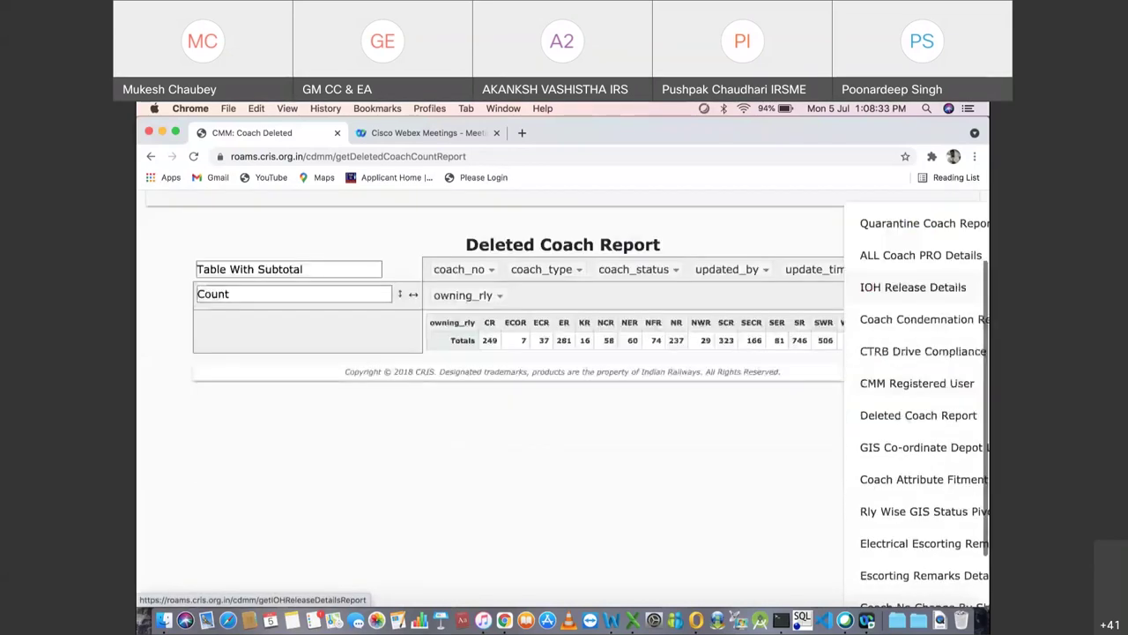
{"action": "left_click", "coordinate": [917, 394]}
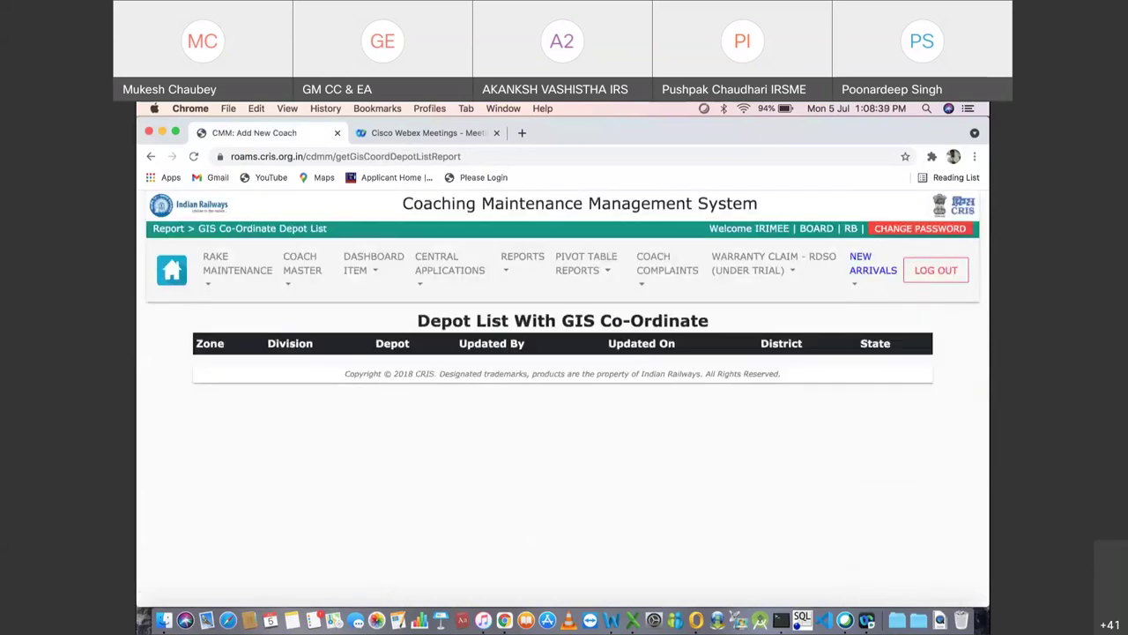
{"action": "scroll", "coordinate": [562, 397], "scroll_direction": "down", "scroll_amount": 1}
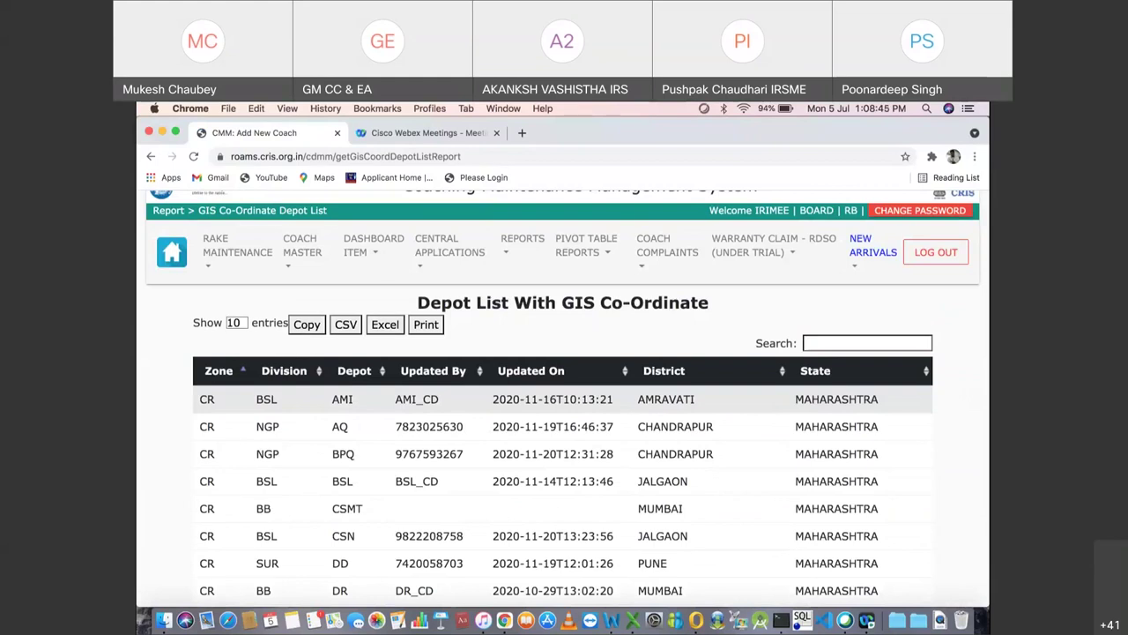
{"action": "scroll", "coordinate": [562, 405], "scroll_direction": "down", "scroll_amount": 2}
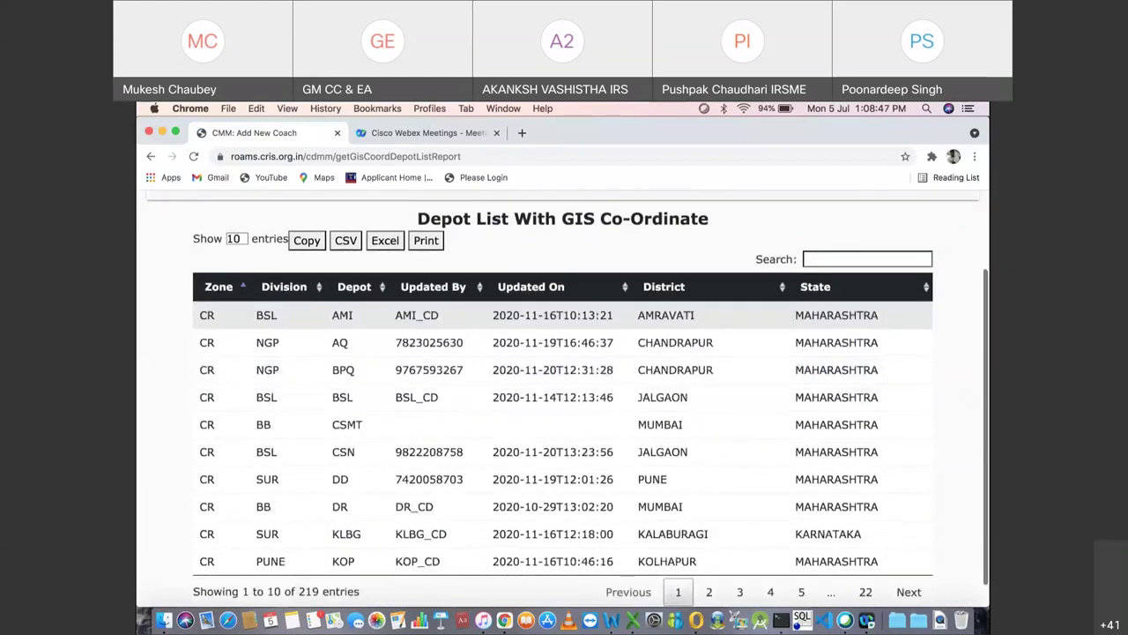
{"action": "scroll", "coordinate": [563, 406], "scroll_direction": "up", "scroll_amount": 3}
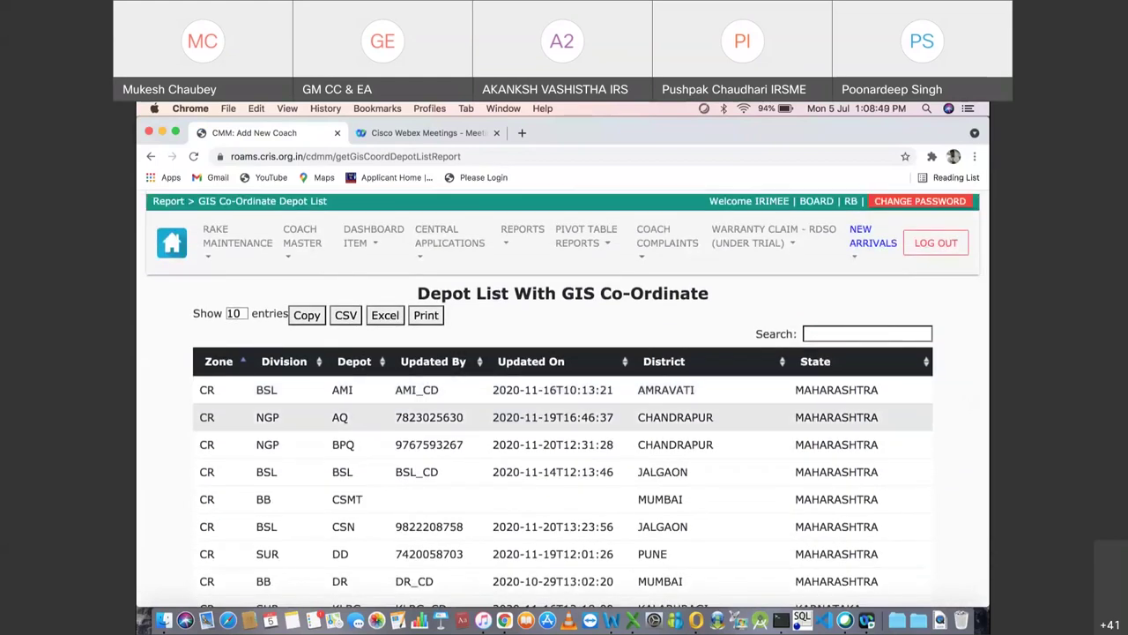
{"action": "scroll", "coordinate": [562, 444], "scroll_direction": "down", "scroll_amount": 2}
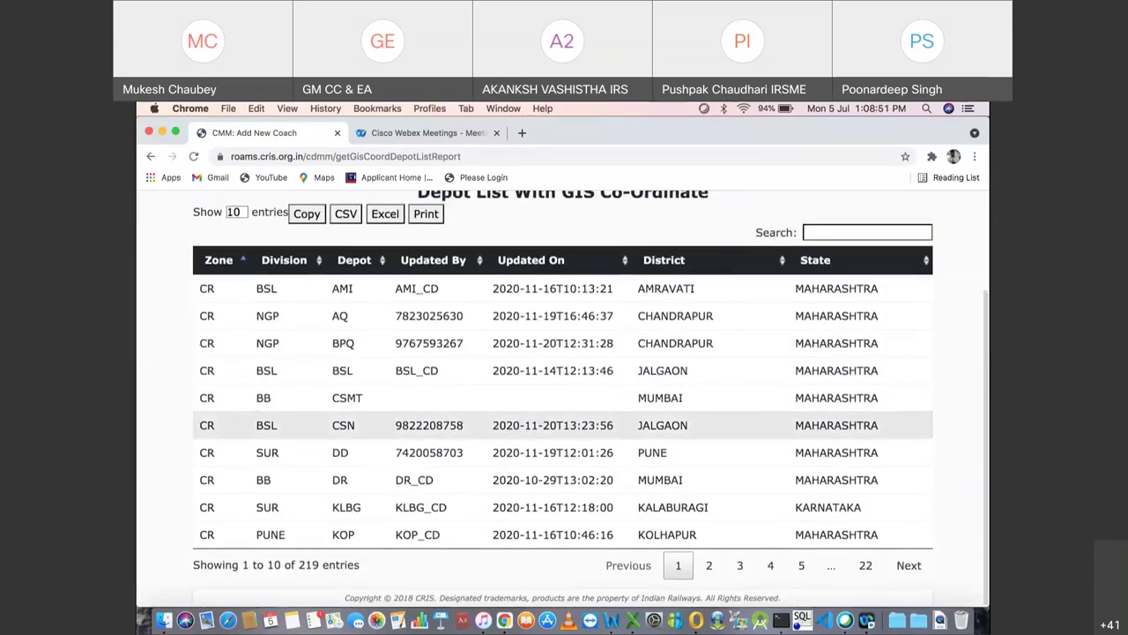
{"action": "scroll", "coordinate": [562, 445], "scroll_direction": "up", "scroll_amount": 3}
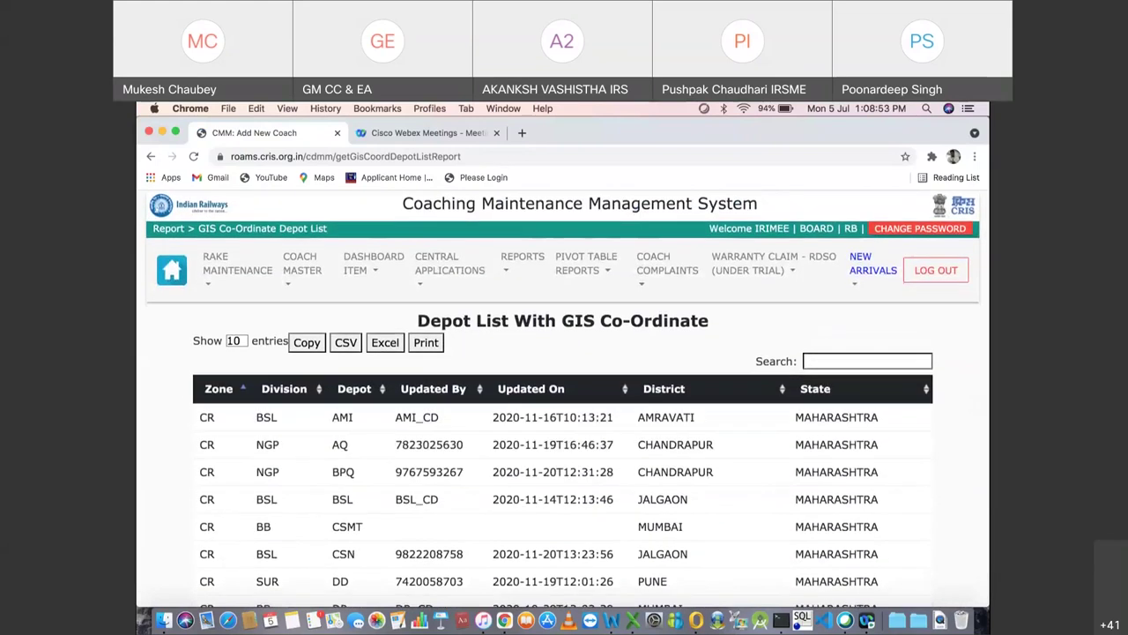
Step: Generate the Railway Wise GIS Status Report for the Coaching Depot location type and review submissions by railway
{"action": "mouse_move", "coordinate": [872, 265]}
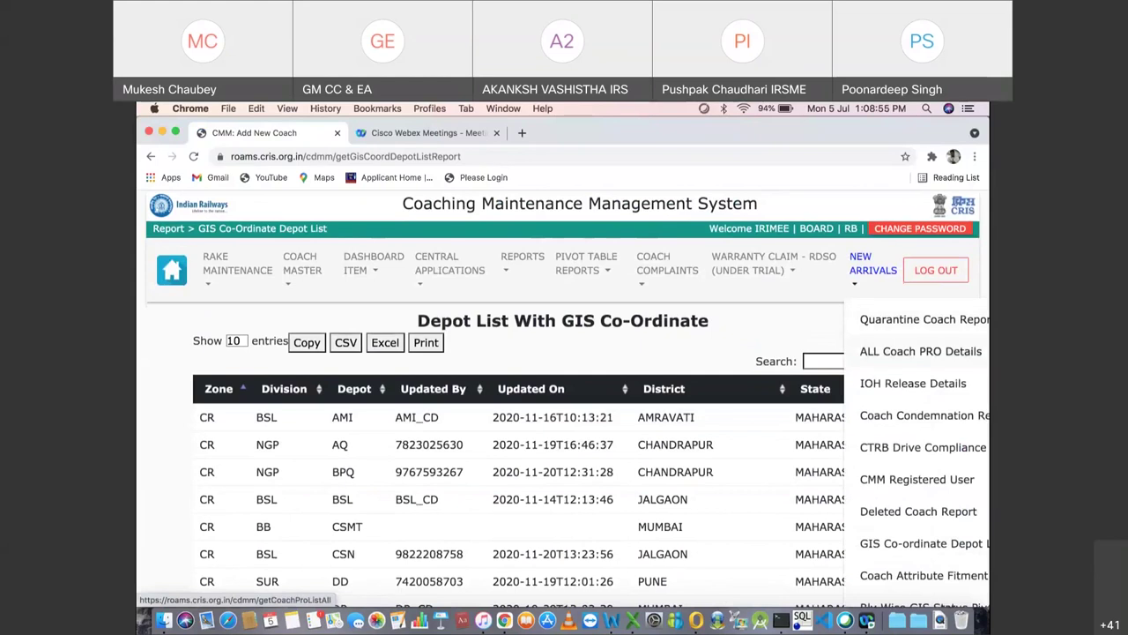
{"action": "scroll", "coordinate": [908, 177], "scroll_direction": "down", "scroll_amount": 3}
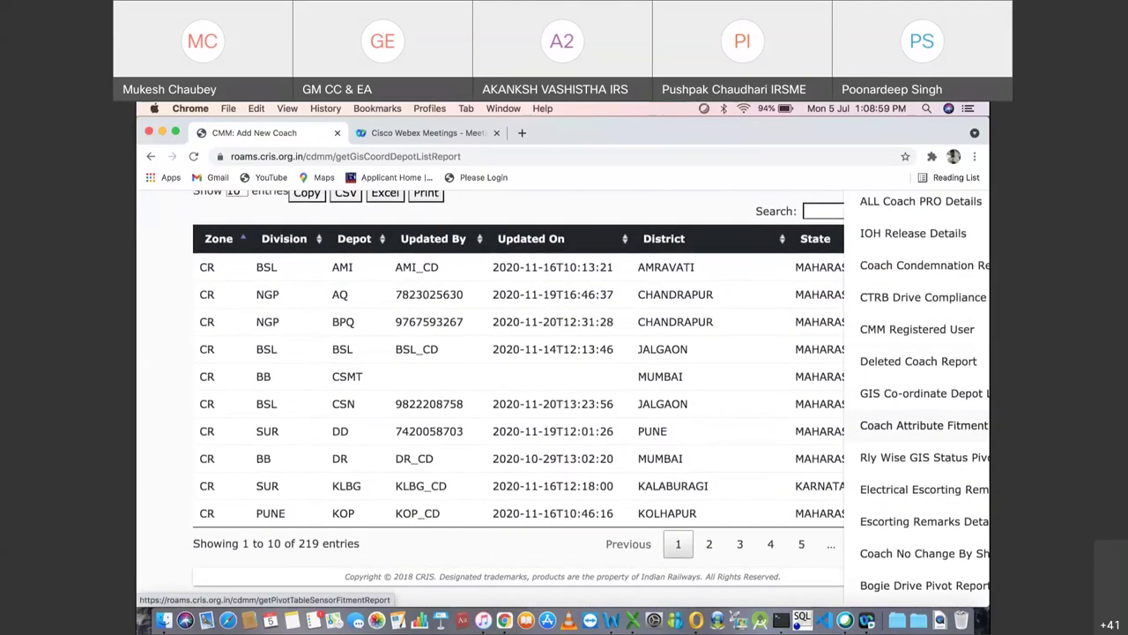
{"action": "left_click", "coordinate": [923, 458]}
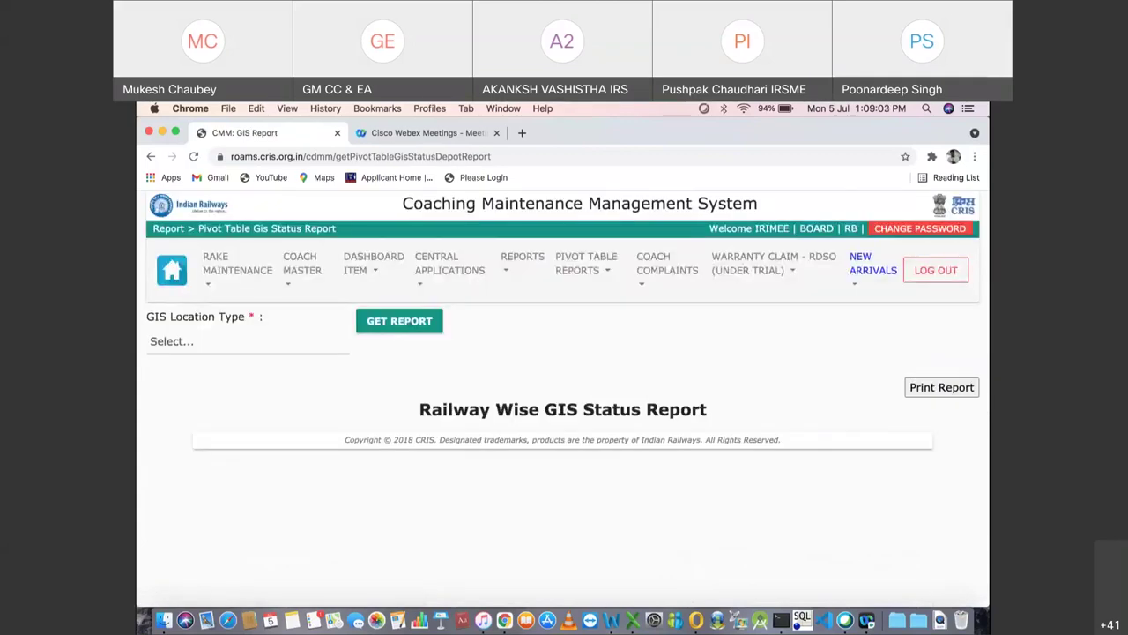
{"action": "left_click", "coordinate": [203, 341]}
{"action": "left_click", "coordinate": [177, 355]}
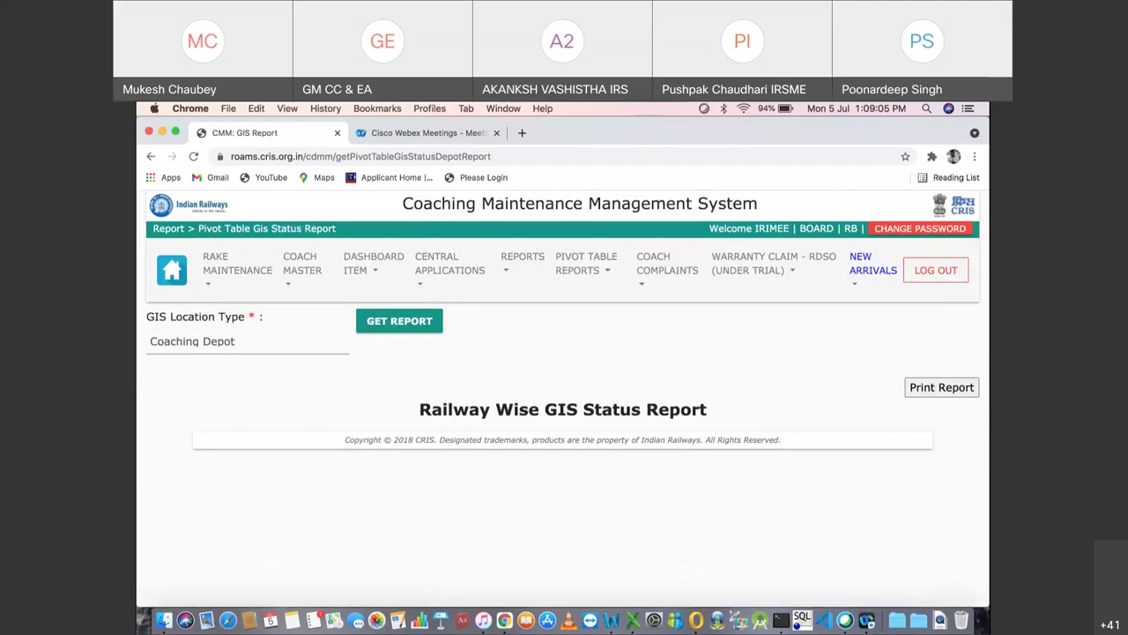
{"action": "scroll", "coordinate": [565, 396], "scroll_direction": "down", "scroll_amount": 5}
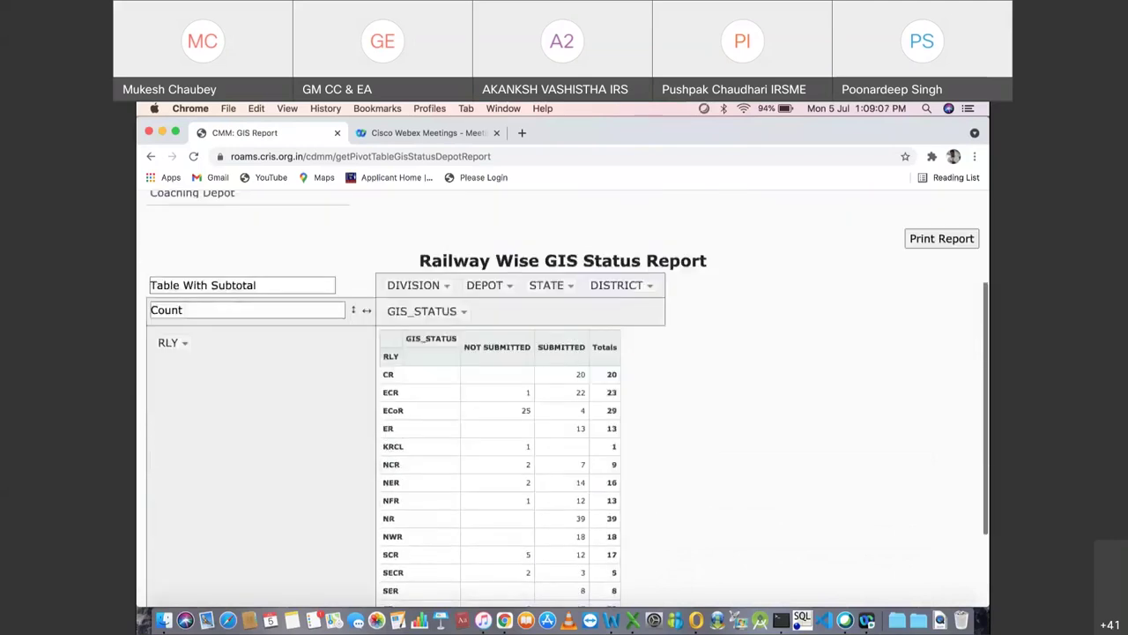
{"action": "scroll", "coordinate": [567, 398], "scroll_direction": "down", "scroll_amount": 1}
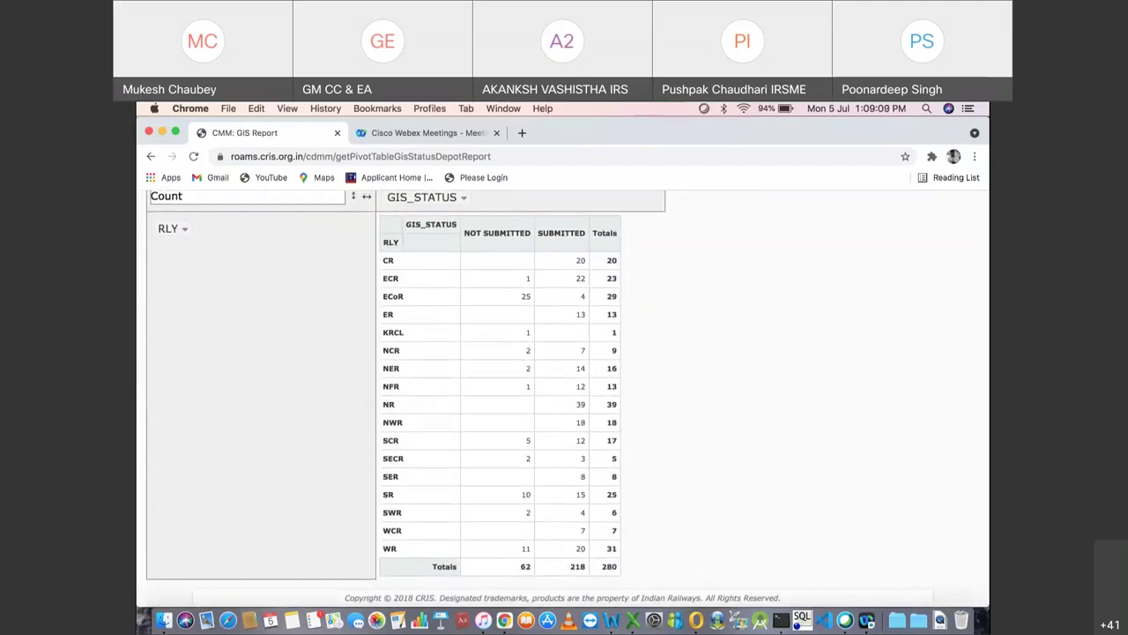
{"action": "scroll", "coordinate": [564, 396], "scroll_direction": "down", "scroll_amount": 2}
{"action": "scroll", "coordinate": [564, 396], "scroll_direction": "up", "scroll_amount": 3}
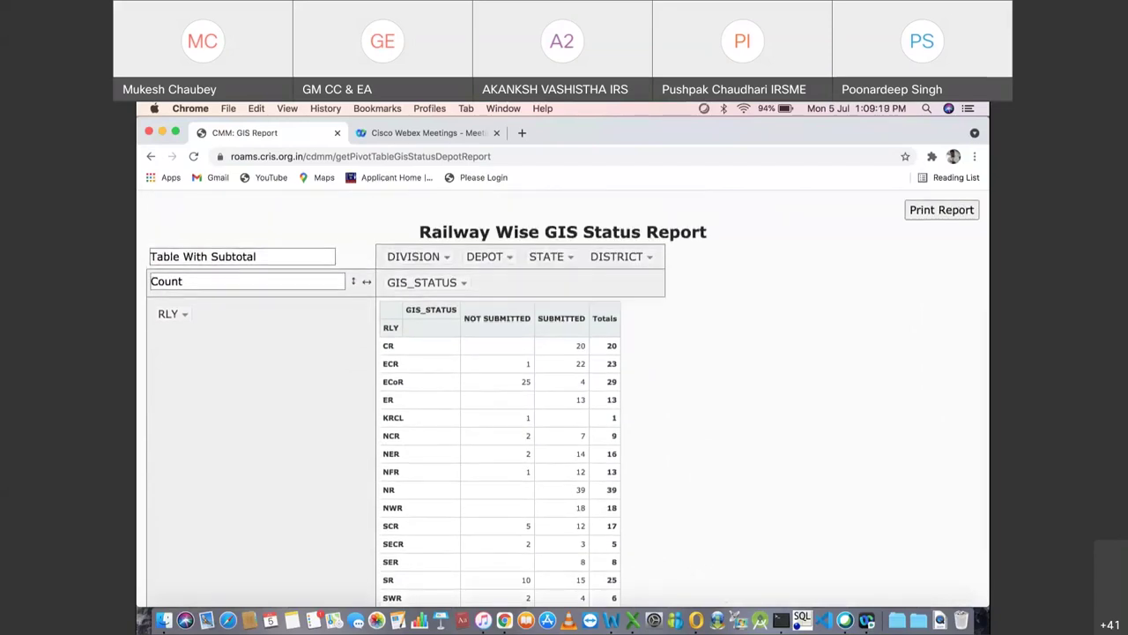
Step: Regenerate the Railway Wise GIS Status Report with the GIS location type Freight Depot and review its railway rows
{"action": "scroll", "coordinate": [564, 396], "scroll_direction": "up", "scroll_amount": 3}
{"action": "left_click", "coordinate": [203, 284]}
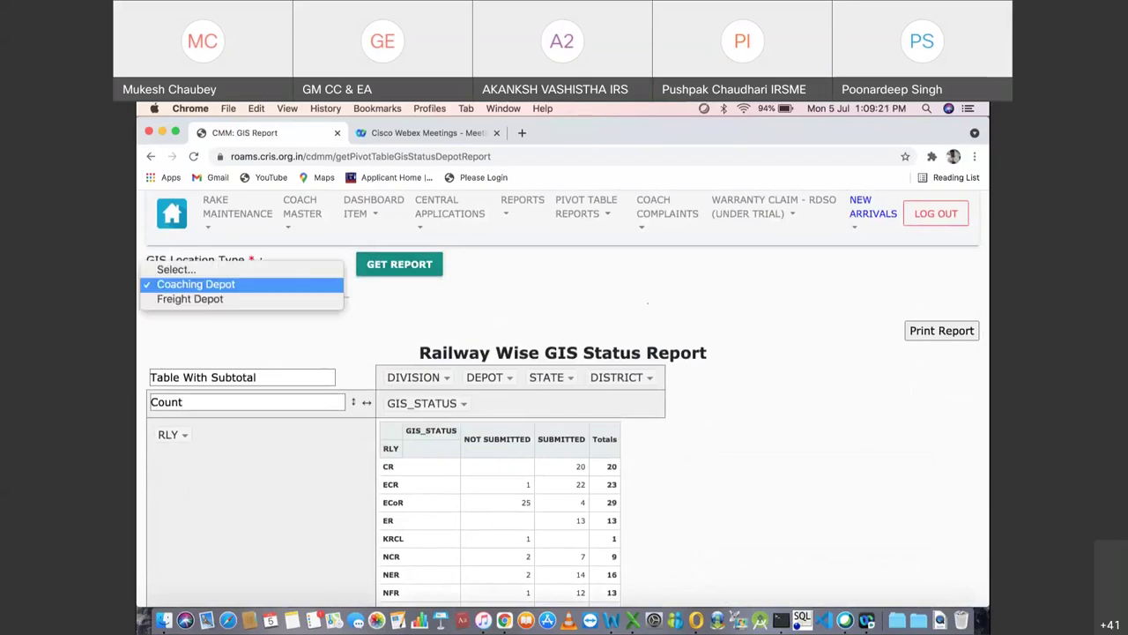
{"action": "left_click", "coordinate": [189, 299]}
{"action": "scroll", "coordinate": [564, 397], "scroll_direction": "up", "scroll_amount": 2}
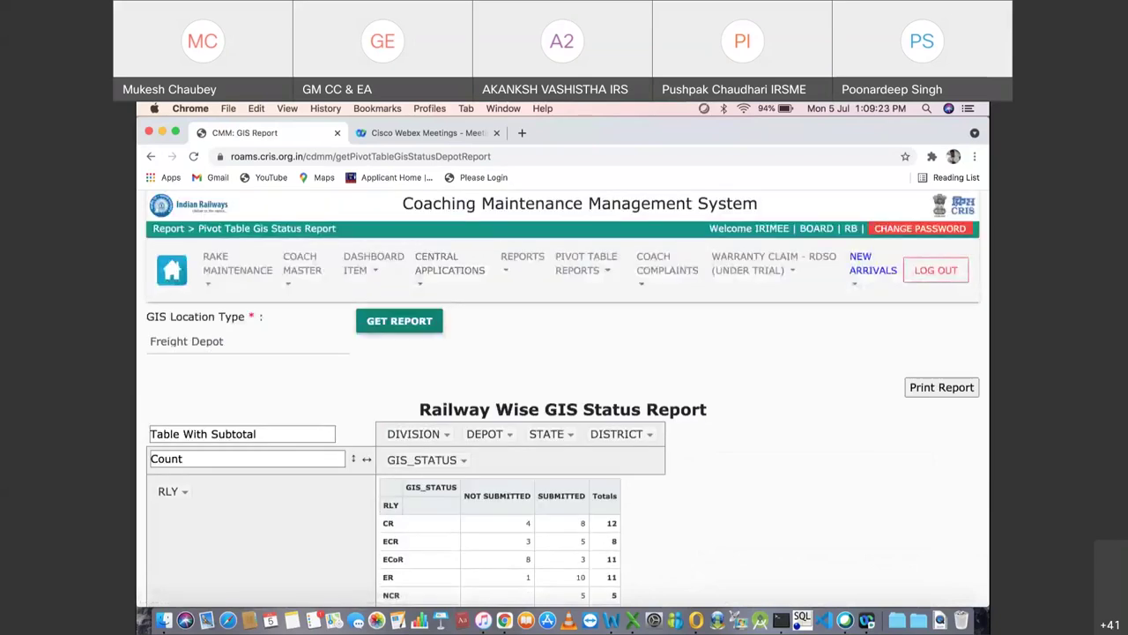
{"action": "scroll", "coordinate": [564, 397], "scroll_direction": "down", "scroll_amount": 9}
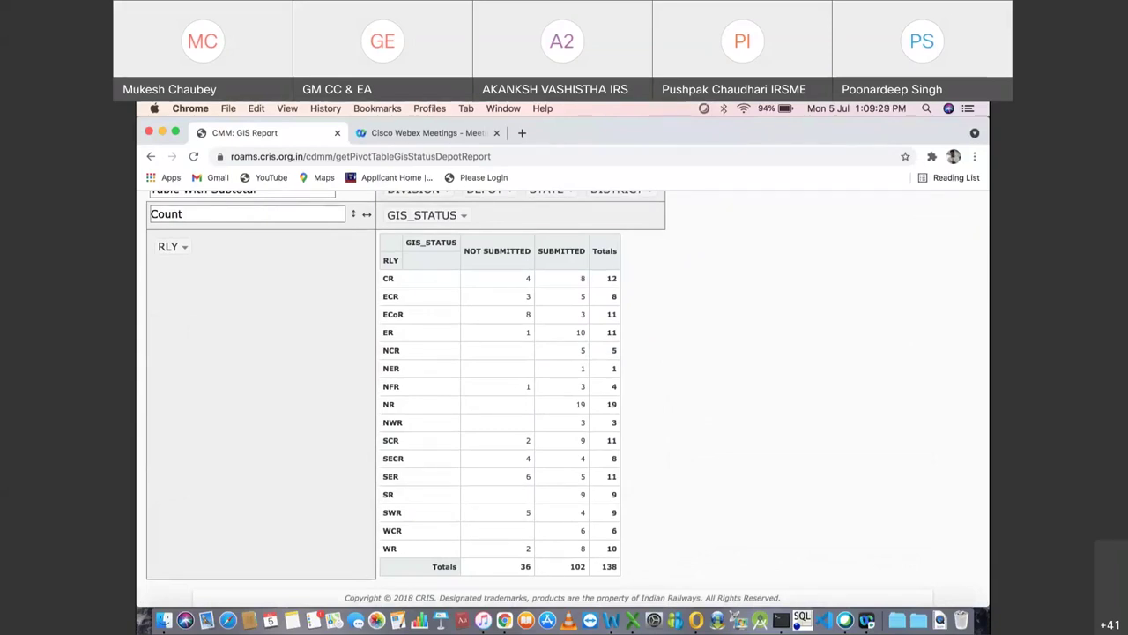
{"action": "scroll", "coordinate": [564, 397], "scroll_direction": "up", "scroll_amount": 5}
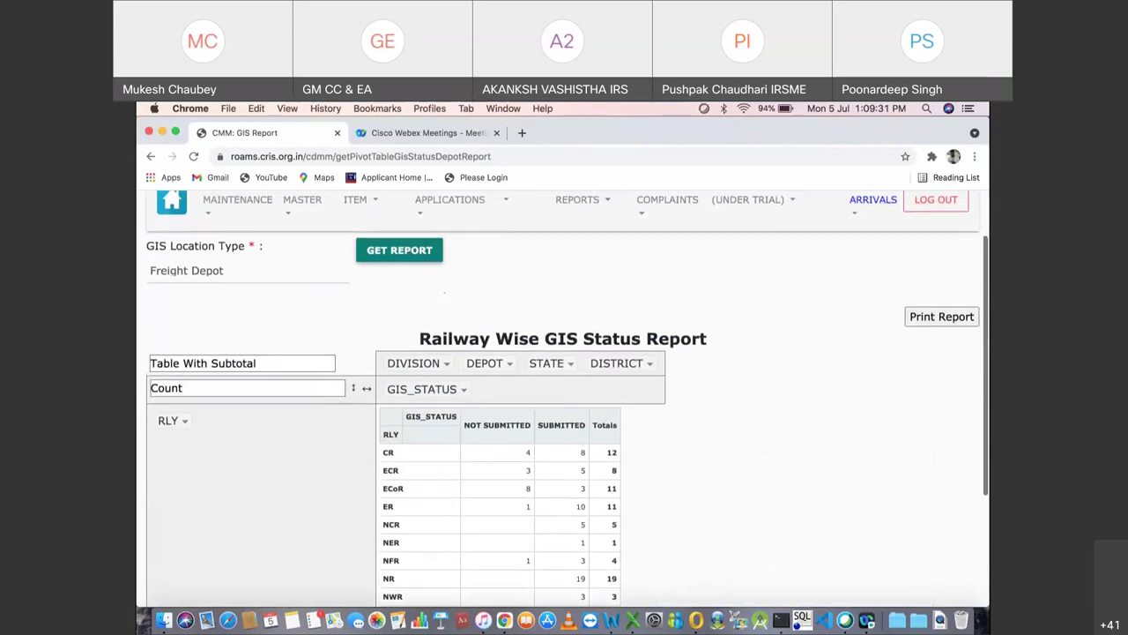
Step: Open the Electrical Escorting Remarks report from the new arrivals
{"action": "scroll", "coordinate": [564, 396], "scroll_direction": "up", "scroll_amount": 2}
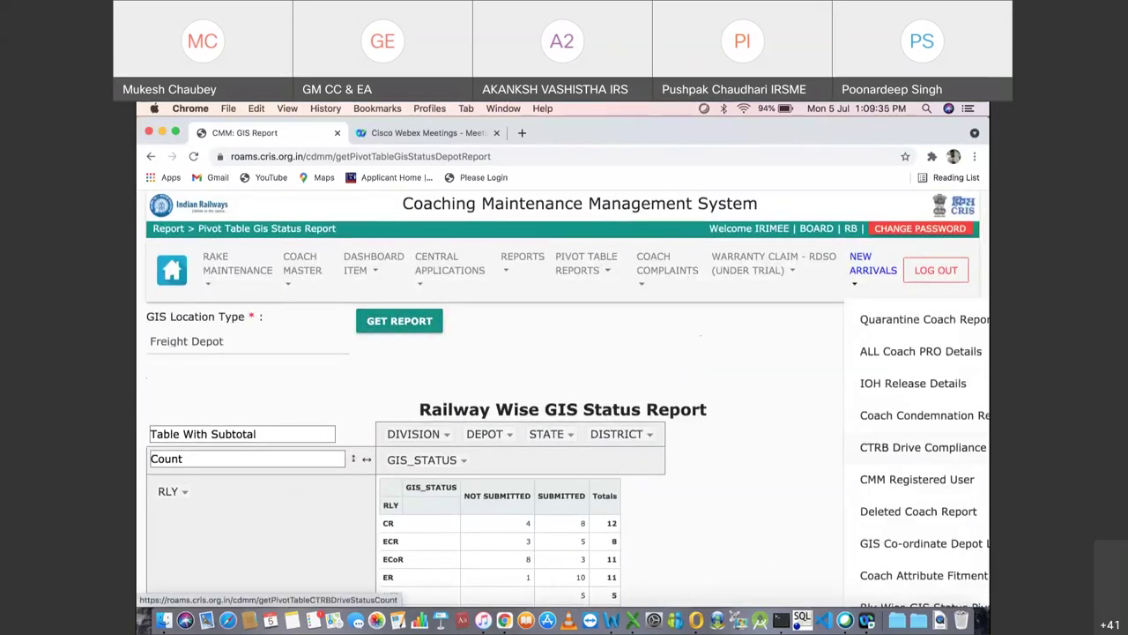
{"action": "scroll", "coordinate": [921, 408], "scroll_direction": "down", "scroll_amount": 6}
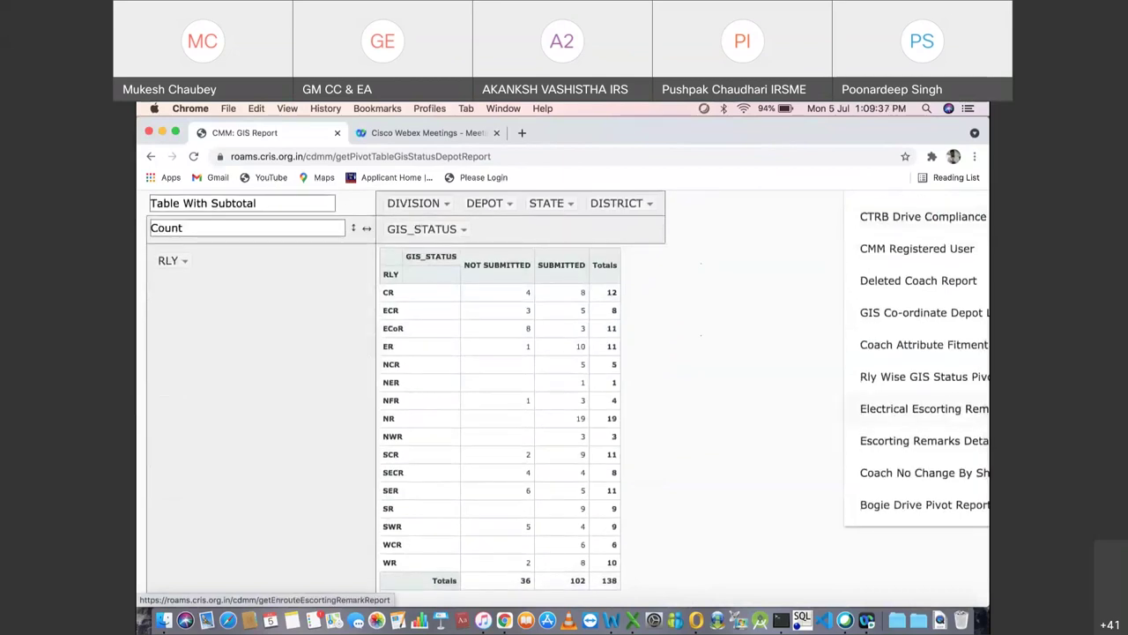
{"action": "left_click", "coordinate": [923, 408]}
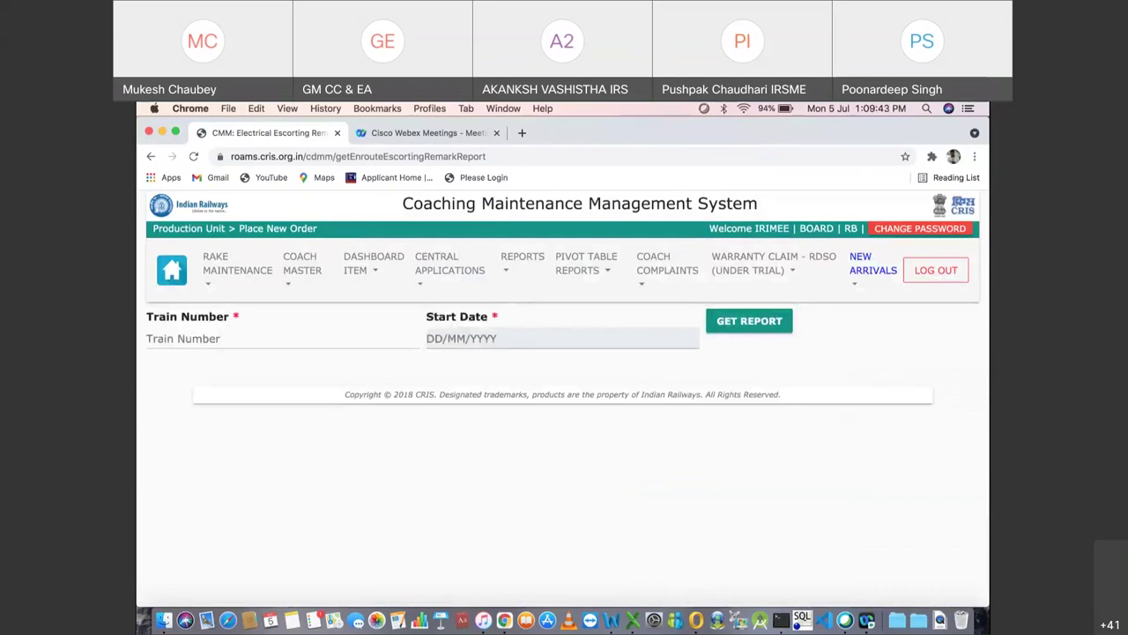
Step: Open the Escorting Remarks Details report from the new arrivals
{"action": "key", "text": "Return"}
{"action": "left_click", "coordinate": [220, 339]}
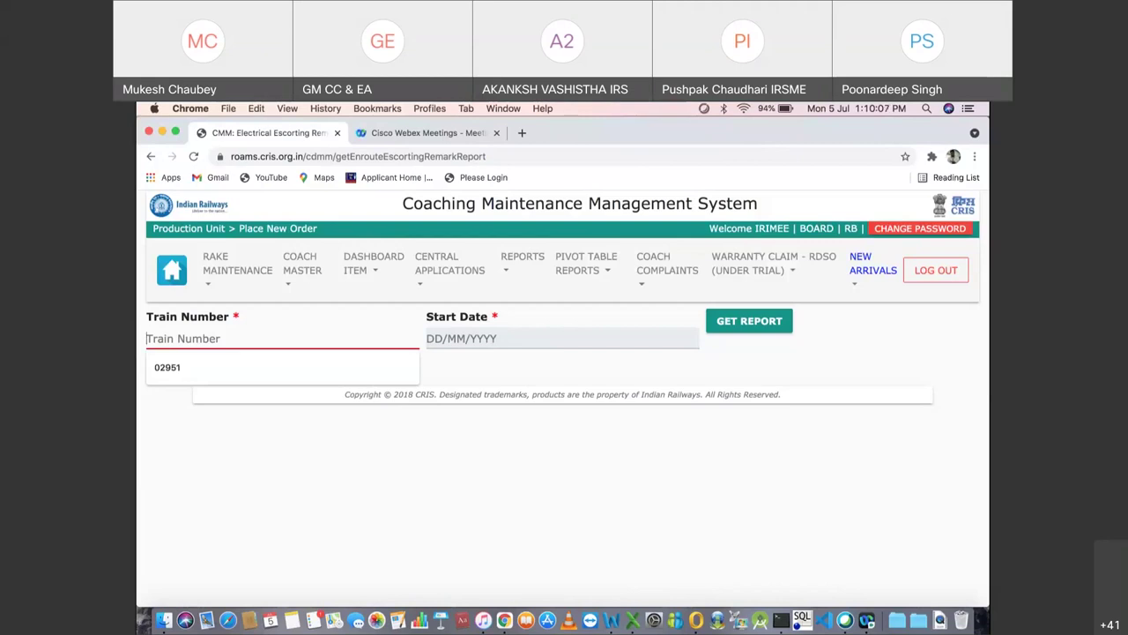
{"action": "left_click", "coordinate": [873, 262]}
{"action": "scroll", "coordinate": [917, 396], "scroll_direction": "down", "scroll_amount": 1}
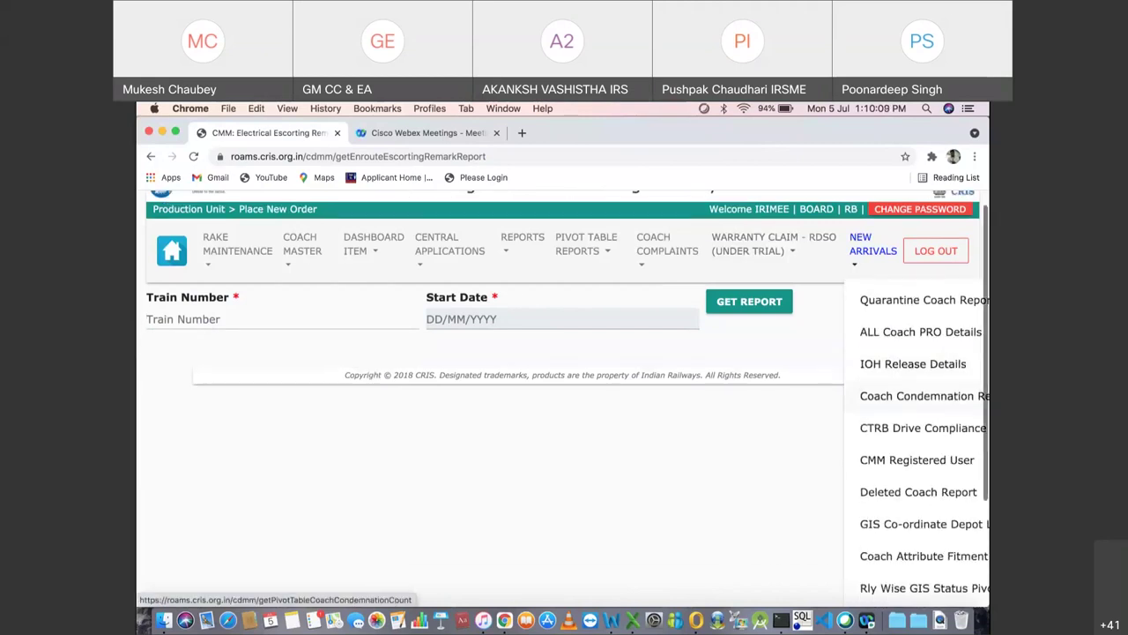
{"action": "scroll", "coordinate": [921, 395], "scroll_direction": "down", "scroll_amount": 3}
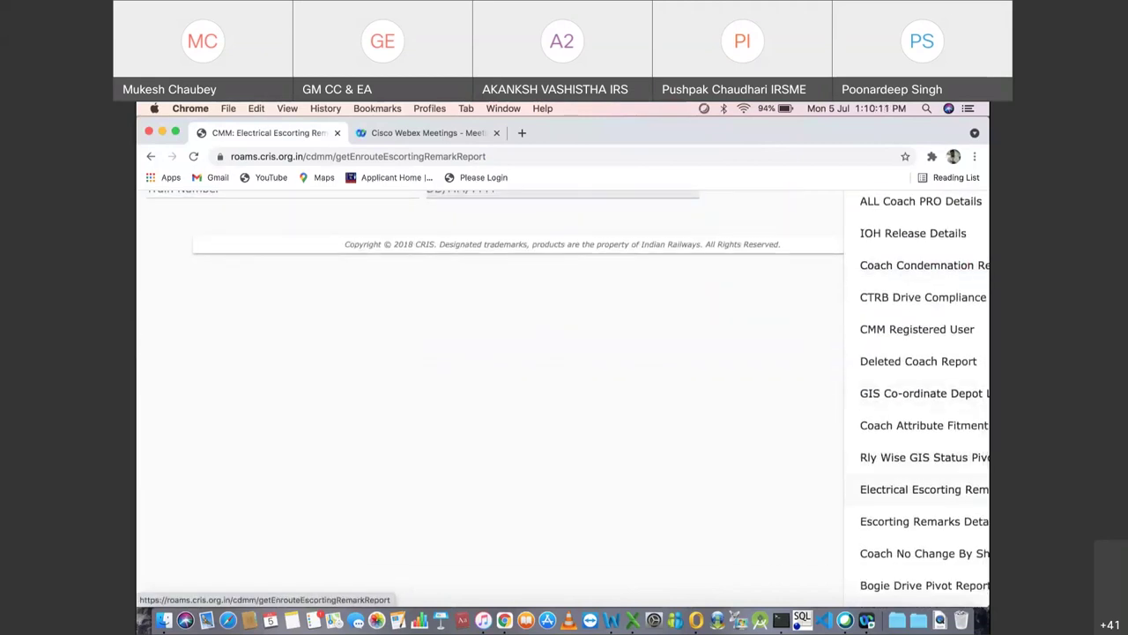
{"action": "left_click", "coordinate": [921, 490]}
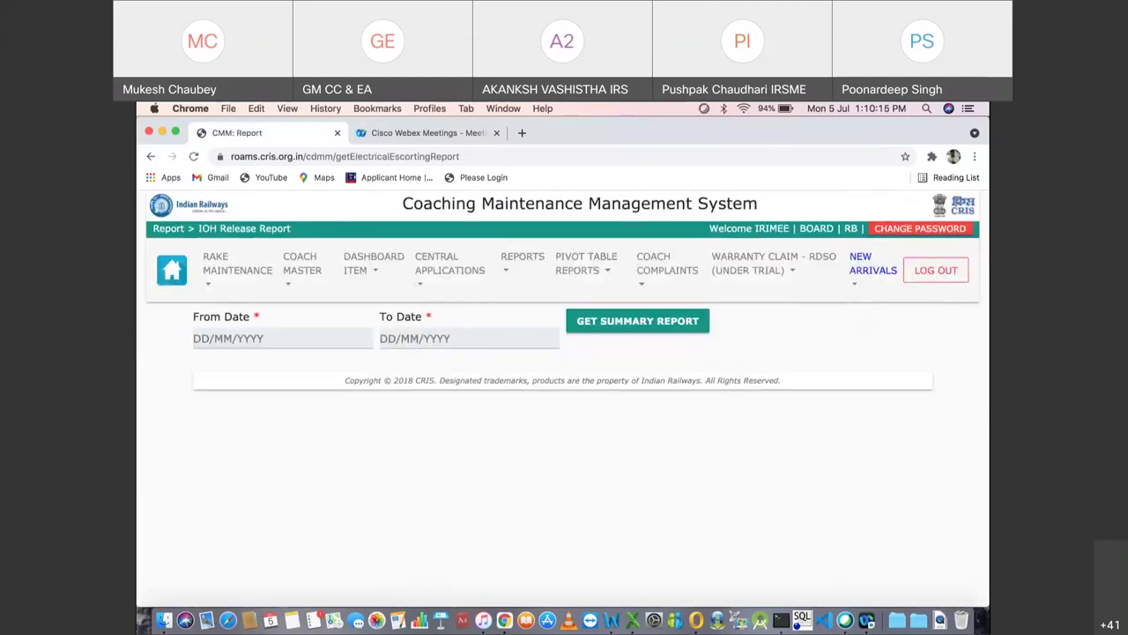
Step: Generate the escorting remarks summary report for the period from 01/04/2021 to 05/07/2021
{"action": "left_click", "coordinate": [207, 364]}
{"action": "left_click", "coordinate": [207, 364]}
{"action": "left_click", "coordinate": [207, 364]}
{"action": "left_click", "coordinate": [316, 416]}
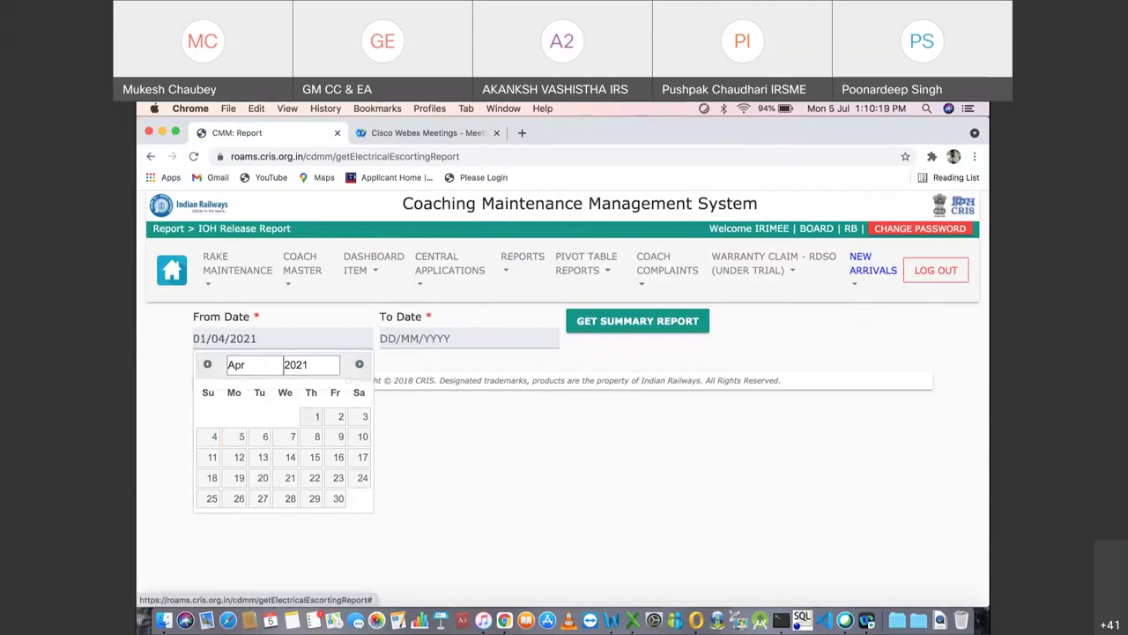
{"action": "left_click", "coordinate": [467, 338]}
{"action": "left_click", "coordinate": [422, 436]}
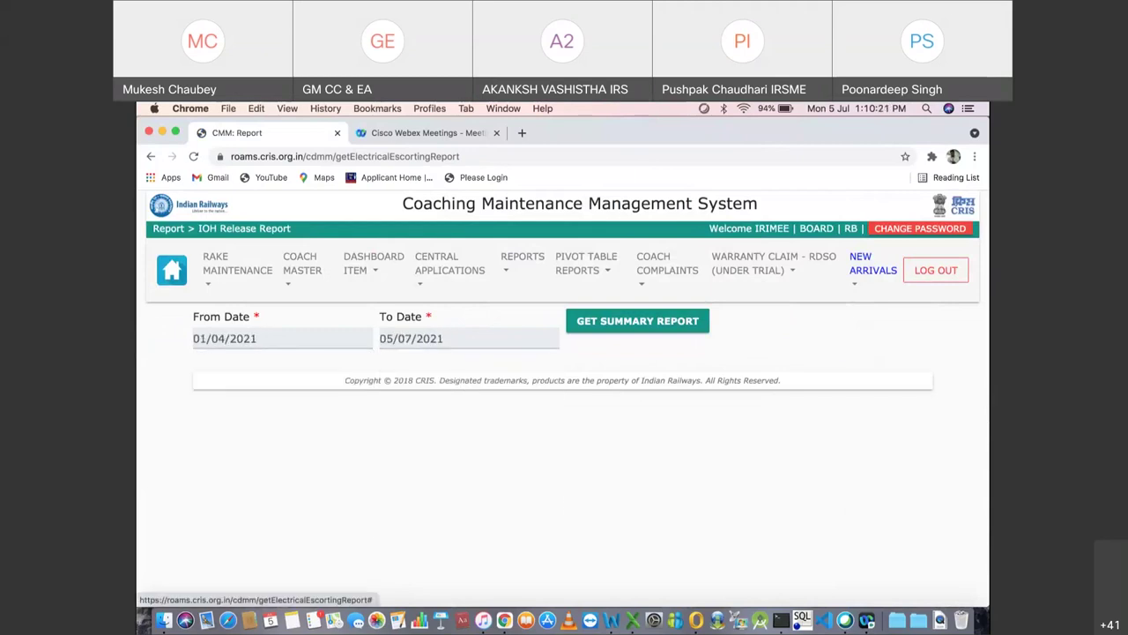
{"action": "left_click", "coordinate": [637, 321]}
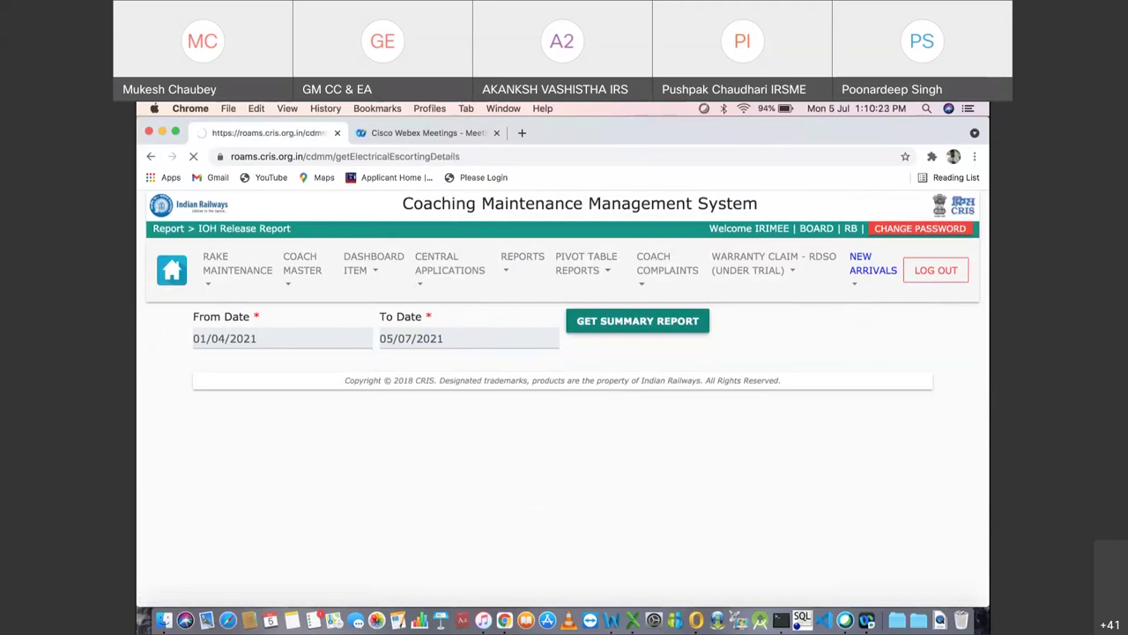
Step: Review the escorting totals and the Electrical Escorting Remarks Details table, including its HOG failure, depot and update columns
{"action": "scroll", "coordinate": [564, 396], "scroll_direction": "down", "scroll_amount": 3}
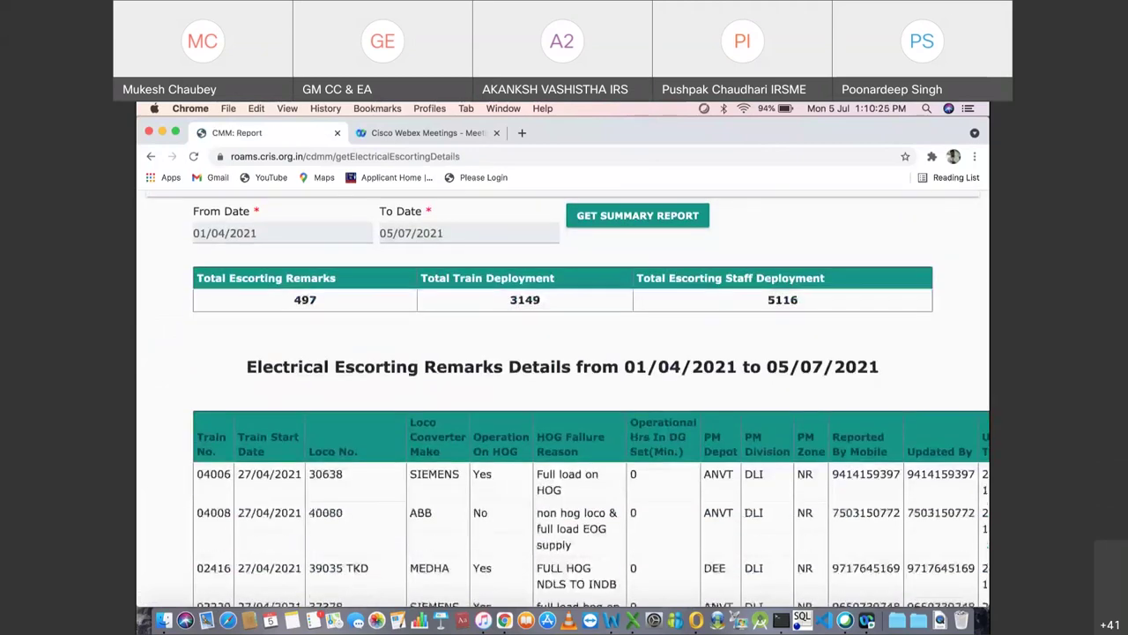
{"action": "scroll", "coordinate": [564, 397], "scroll_direction": "up", "scroll_amount": 1}
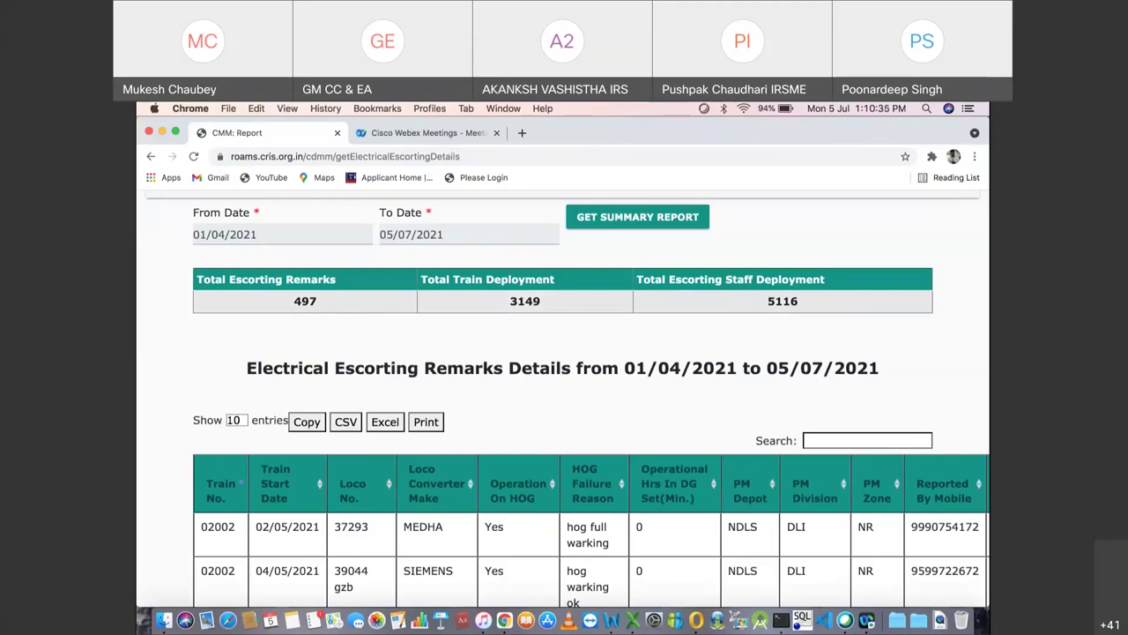
{"action": "scroll", "coordinate": [564, 396], "scroll_direction": "down", "scroll_amount": 3}
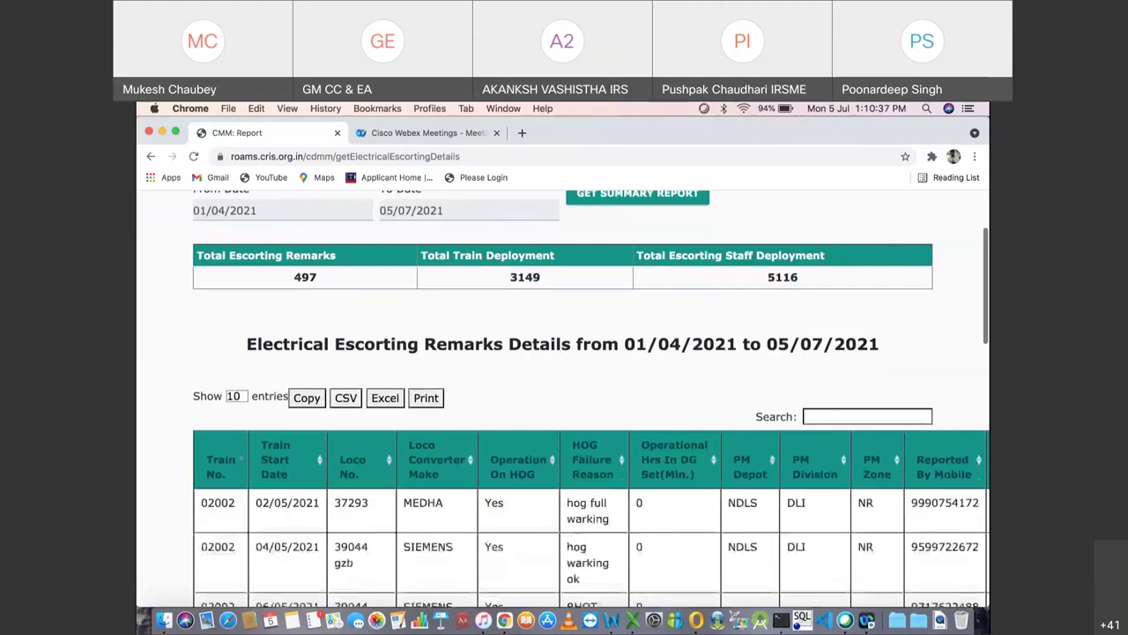
{"action": "scroll", "coordinate": [564, 397], "scroll_direction": "up", "scroll_amount": 3}
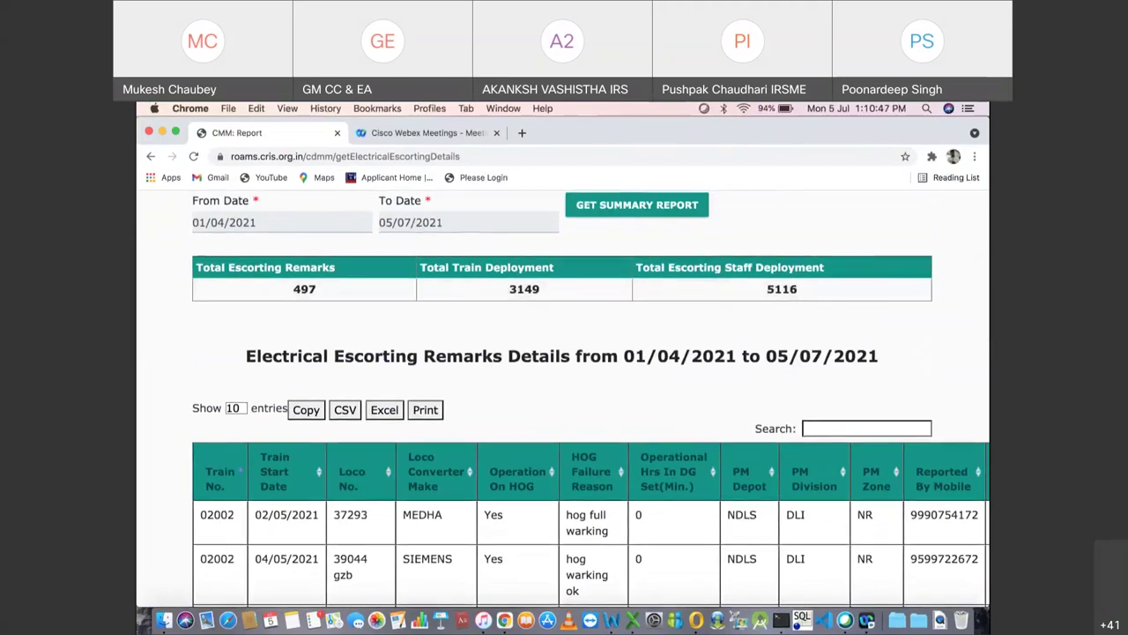
{"action": "scroll", "coordinate": [590, 397], "scroll_direction": "down", "scroll_amount": 4}
{"action": "scroll", "coordinate": [591, 397], "scroll_direction": "down", "scroll_amount": 2}
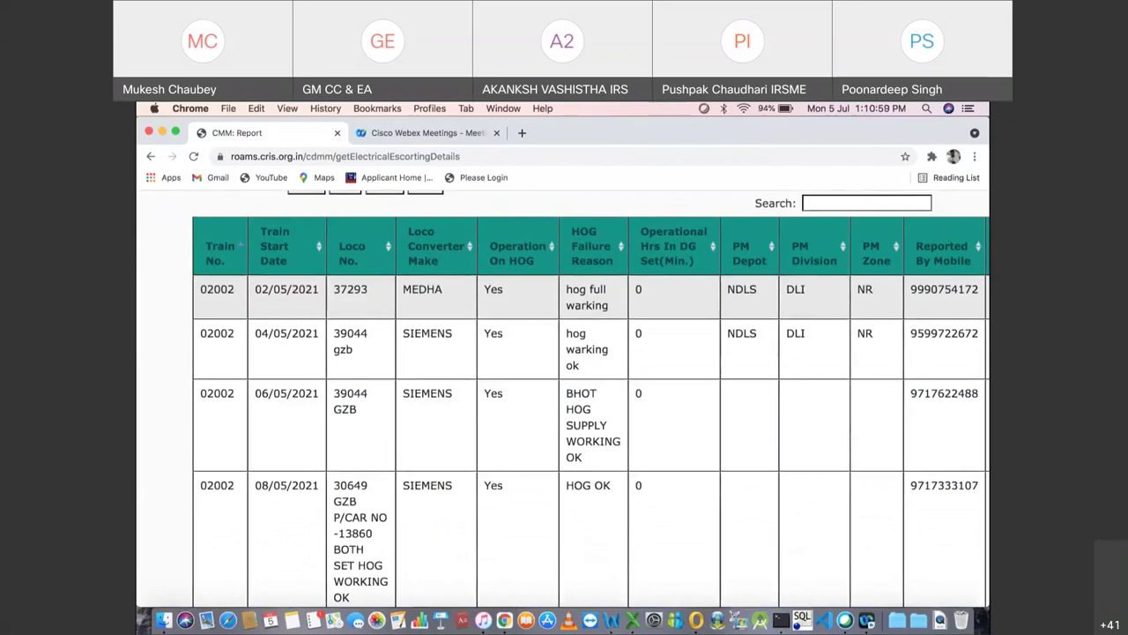
{"action": "scroll", "coordinate": [564, 397], "scroll_direction": "right", "scroll_amount": 5}
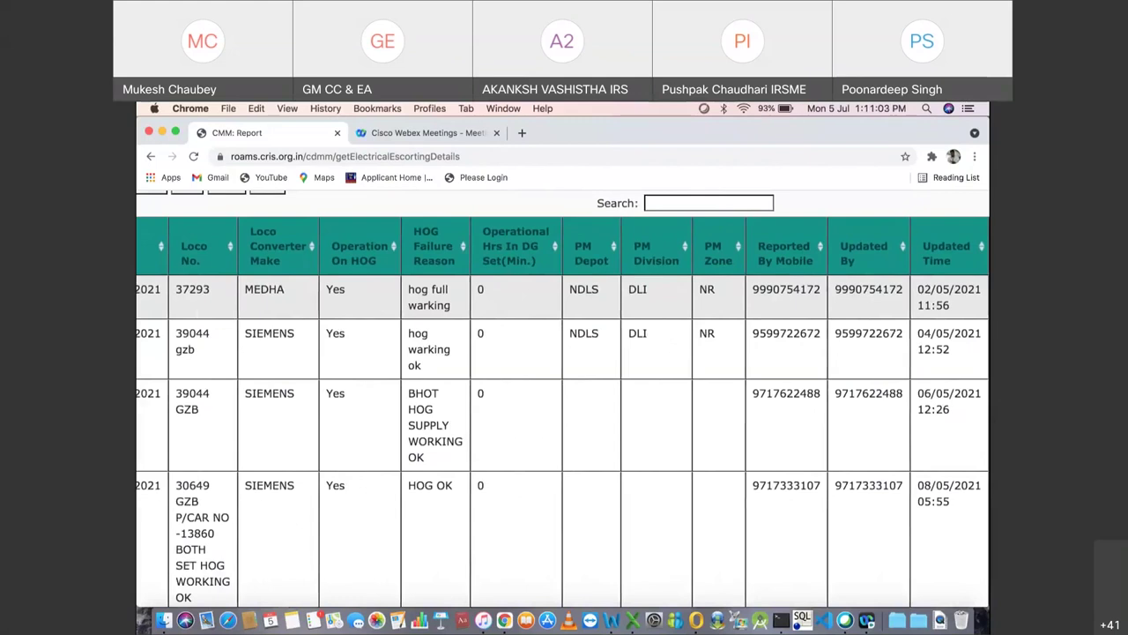
{"action": "scroll", "coordinate": [564, 397], "scroll_direction": "up", "scroll_amount": 5}
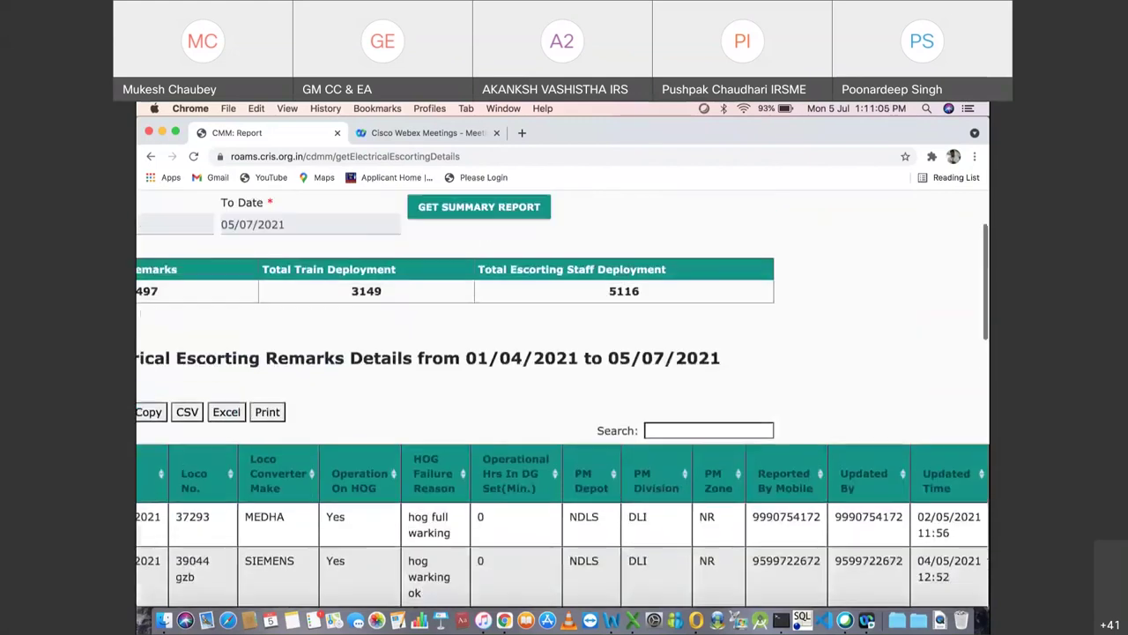
{"action": "scroll", "coordinate": [564, 397], "scroll_direction": "left", "scroll_amount": 2}
{"action": "scroll", "coordinate": [564, 396], "scroll_direction": "down", "scroll_amount": 5}
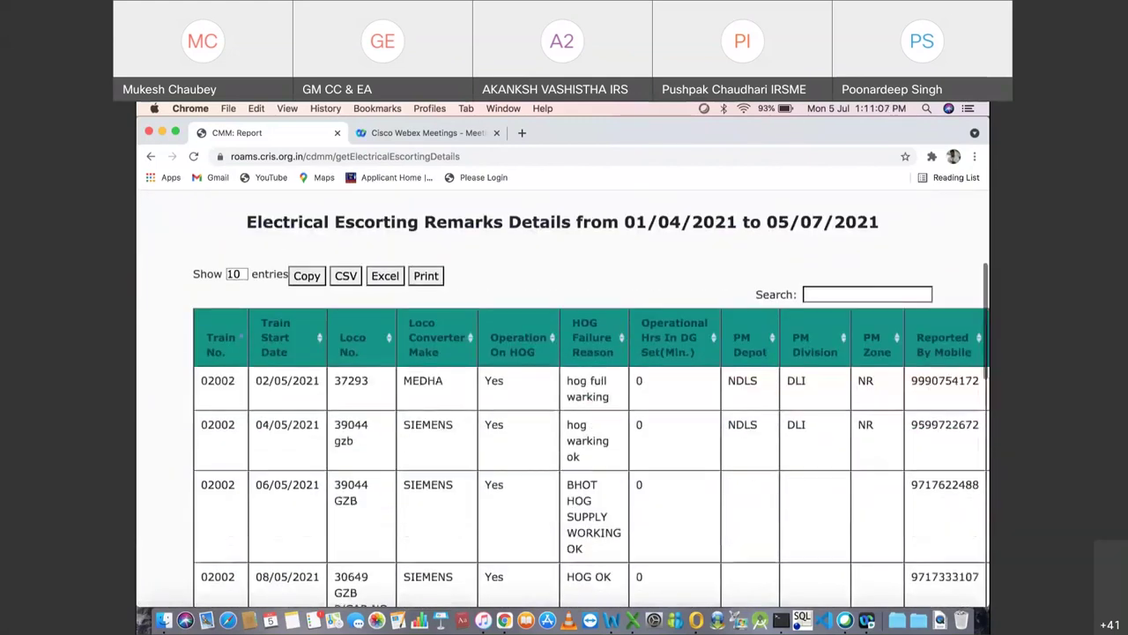
{"action": "scroll", "coordinate": [590, 397], "scroll_direction": "down", "scroll_amount": 2}
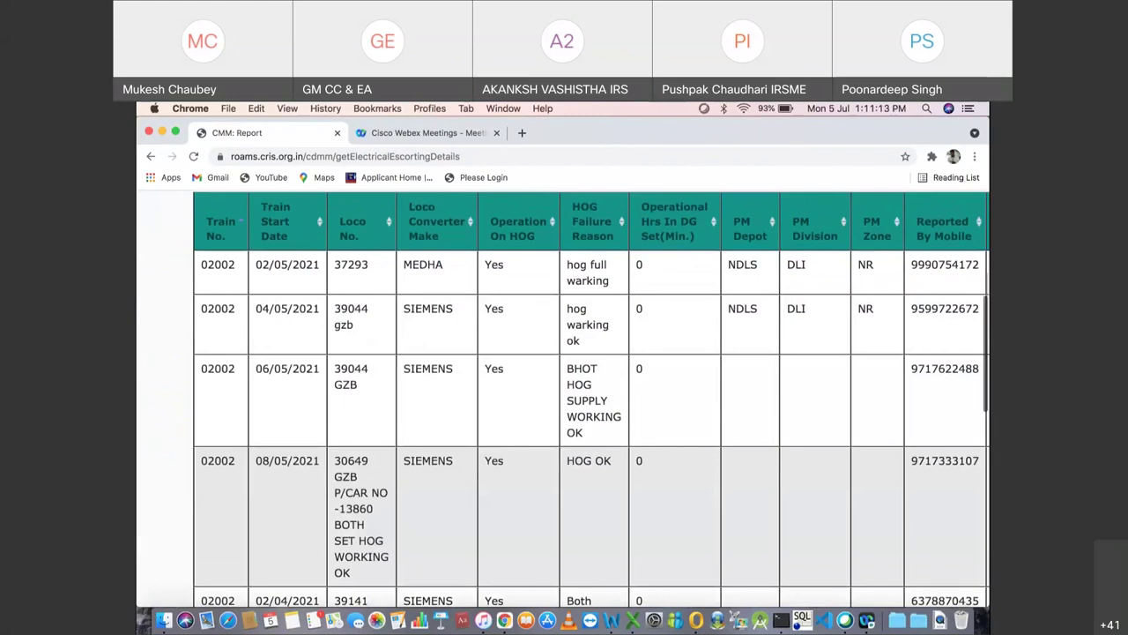
{"action": "scroll", "coordinate": [564, 396], "scroll_direction": "up", "scroll_amount": 10}
Step: Switch to the Electrical Escorting Remarks report that is queried by train number and start date
{"action": "left_click", "coordinate": [873, 263]}
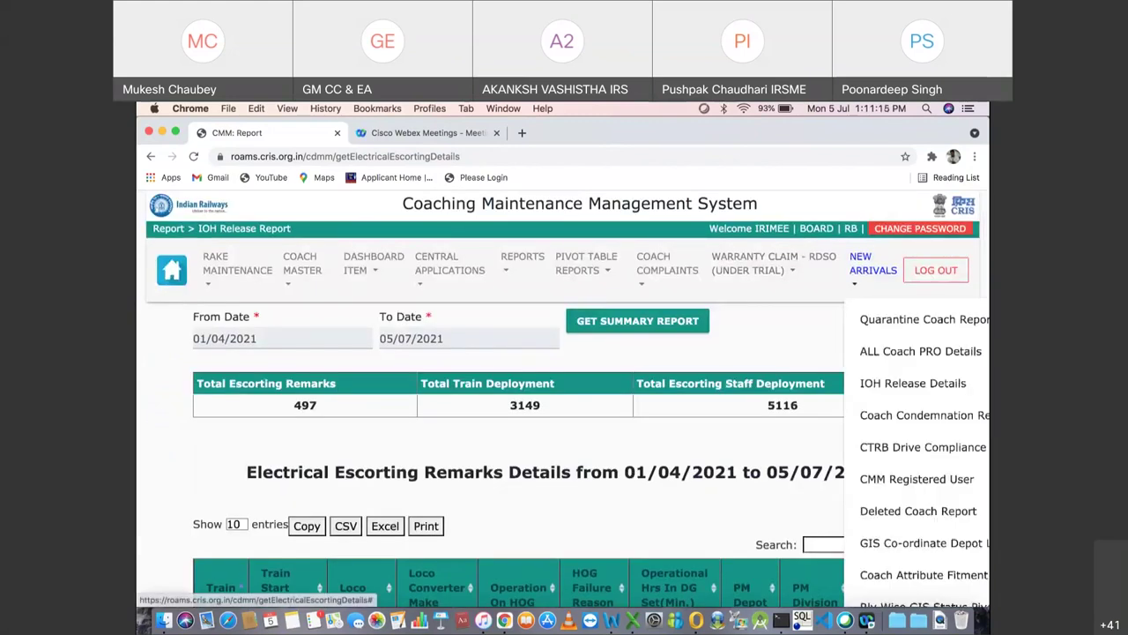
{"action": "scroll", "coordinate": [913, 243], "scroll_direction": "down", "scroll_amount": 3}
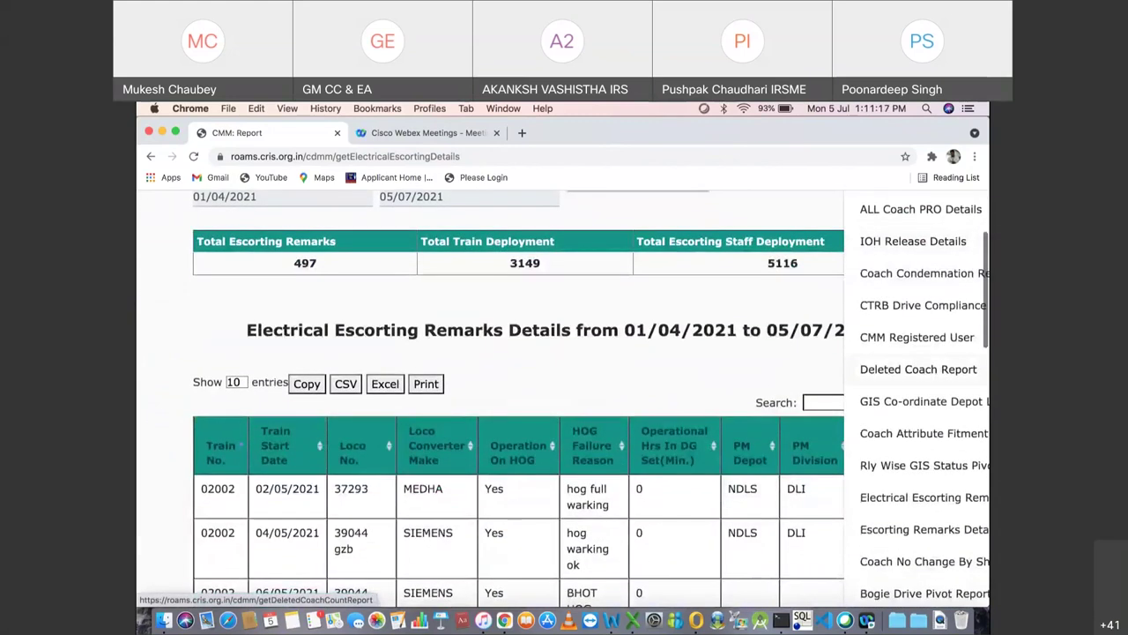
{"action": "left_click", "coordinate": [924, 498]}
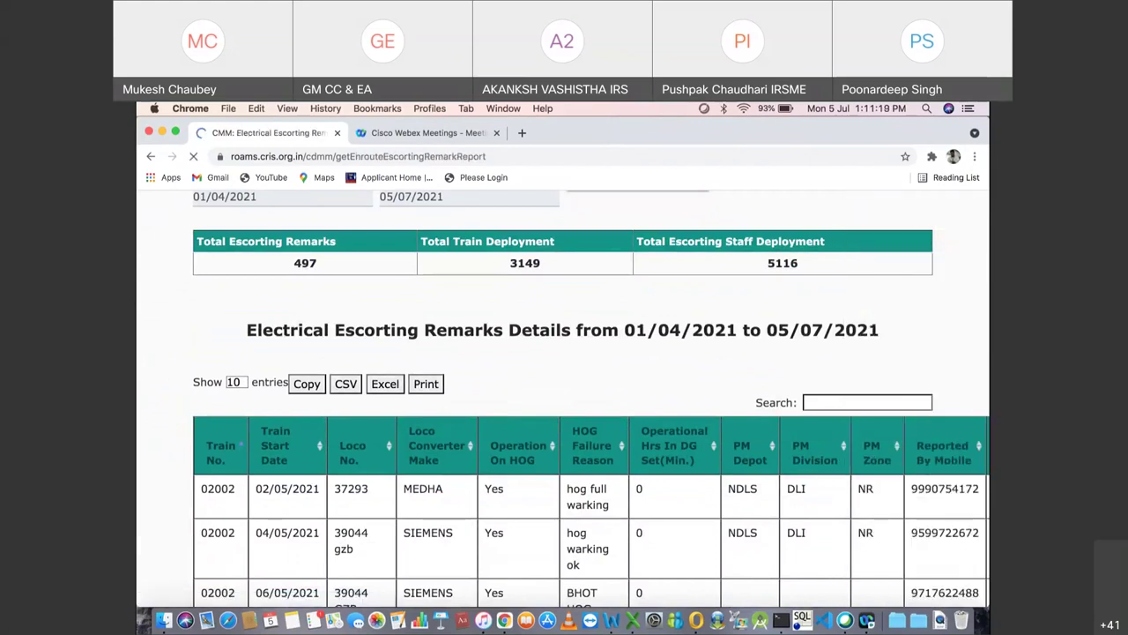
Step: Generate the Electrical Escorting Remarks report for train number 02002 with start date 08/05/2021
{"action": "left_click", "coordinate": [282, 339]}
{"action": "type", "text": "0"}
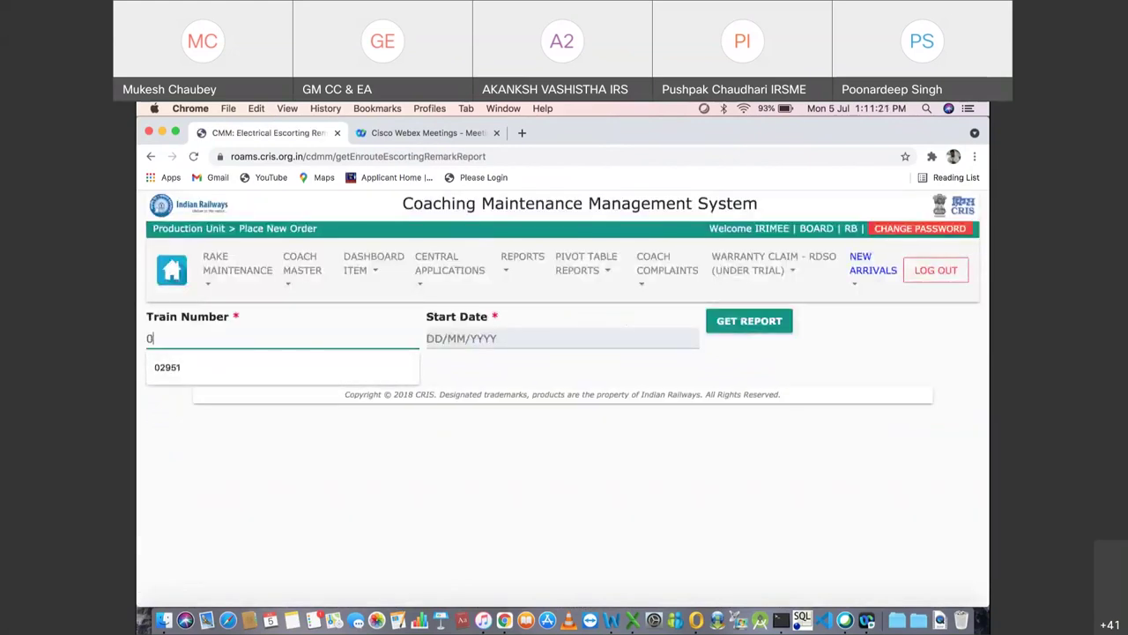
{"action": "type", "text": "2002"}
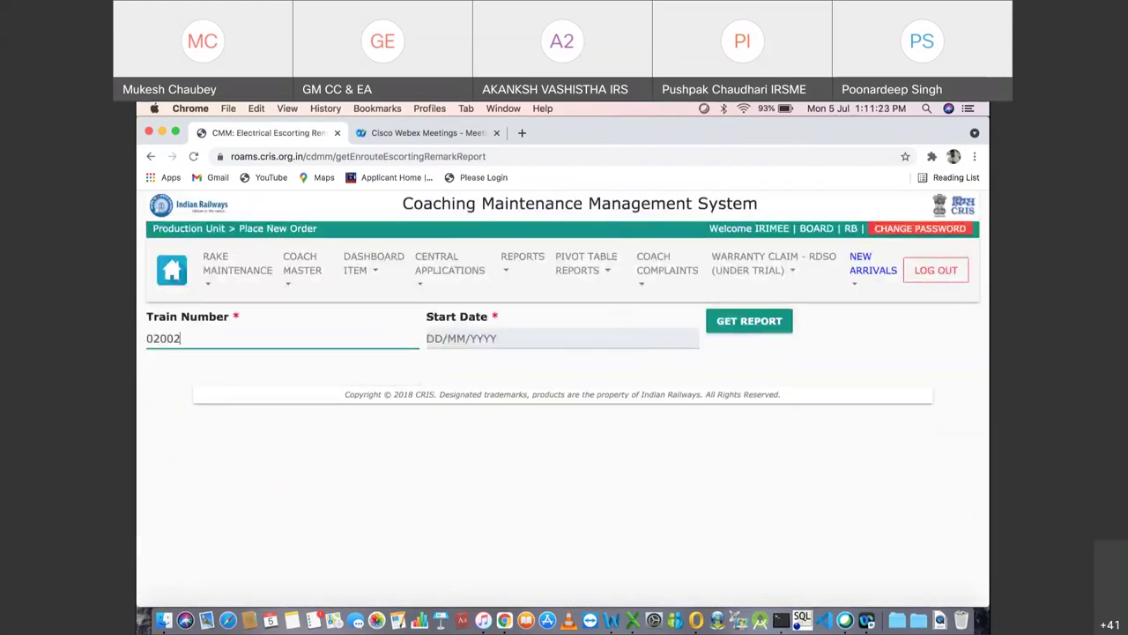
{"action": "key", "text": "Tab"}
{"action": "left_click", "coordinate": [441, 364]}
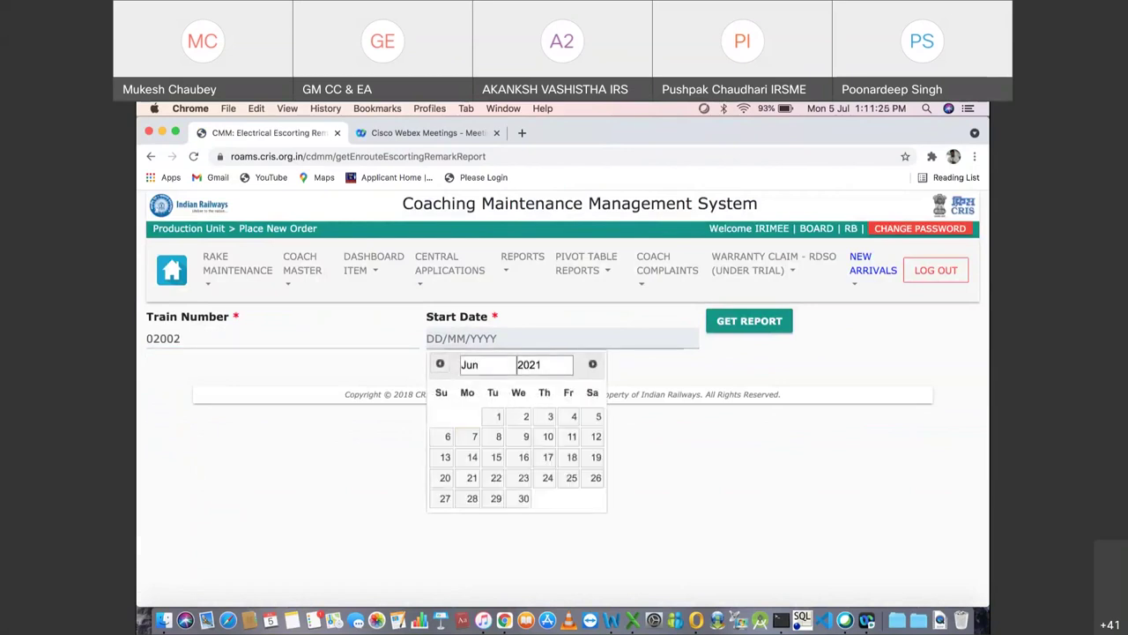
{"action": "left_click", "coordinate": [440, 364]}
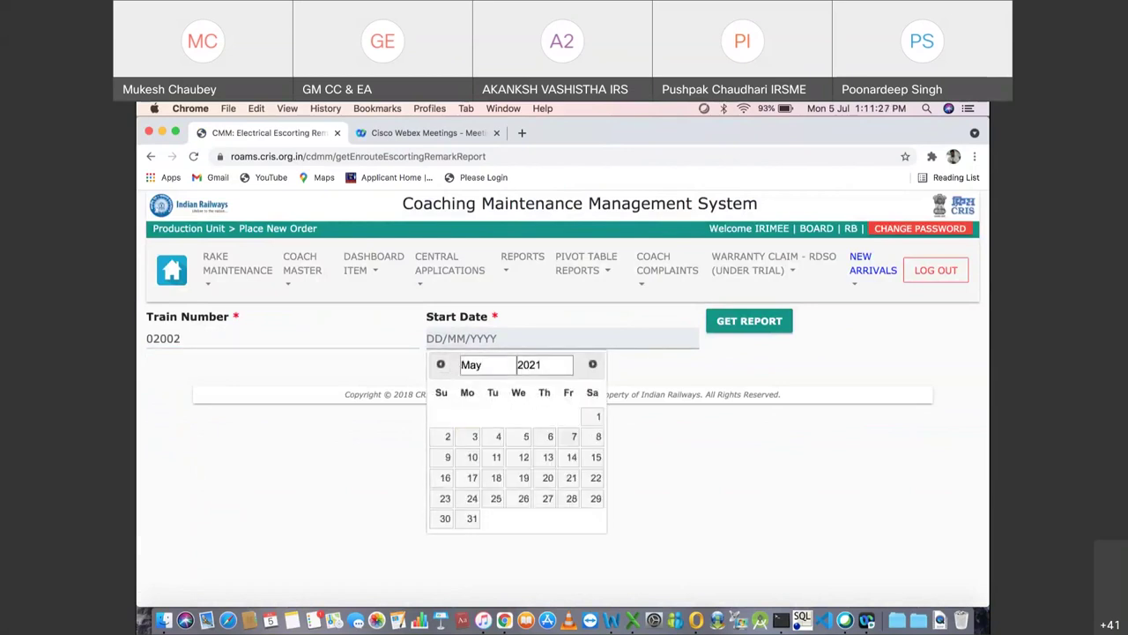
{"action": "left_click", "coordinate": [598, 437]}
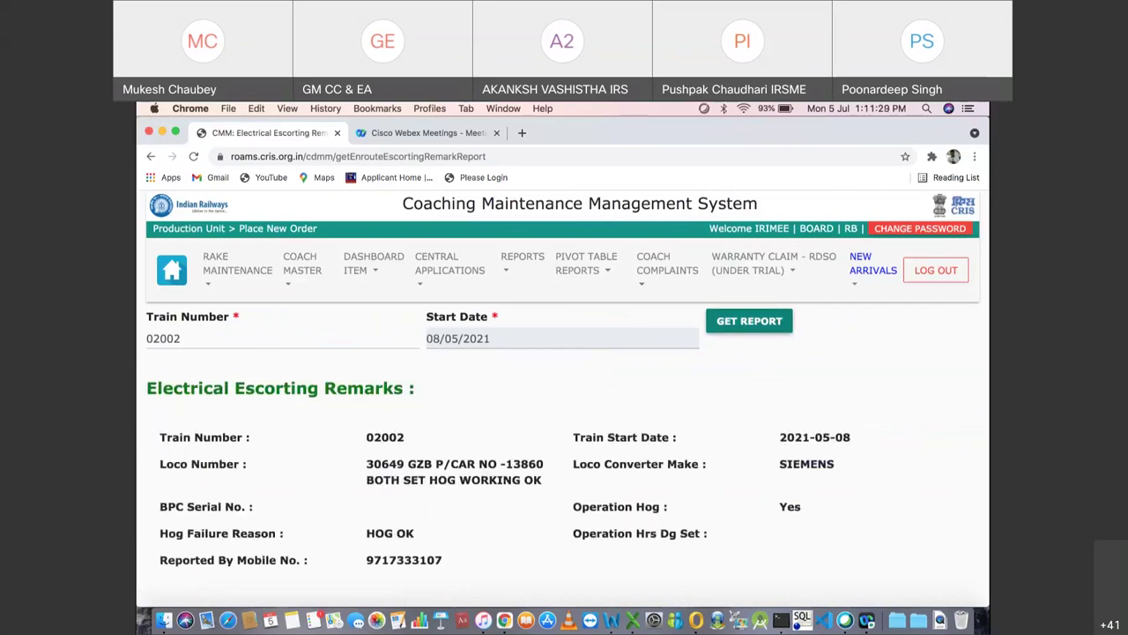
Step: Examine the train's electrical escorting remarks and the Defect Details table beneath them
{"action": "scroll", "coordinate": [568, 403], "scroll_direction": "down", "scroll_amount": 3}
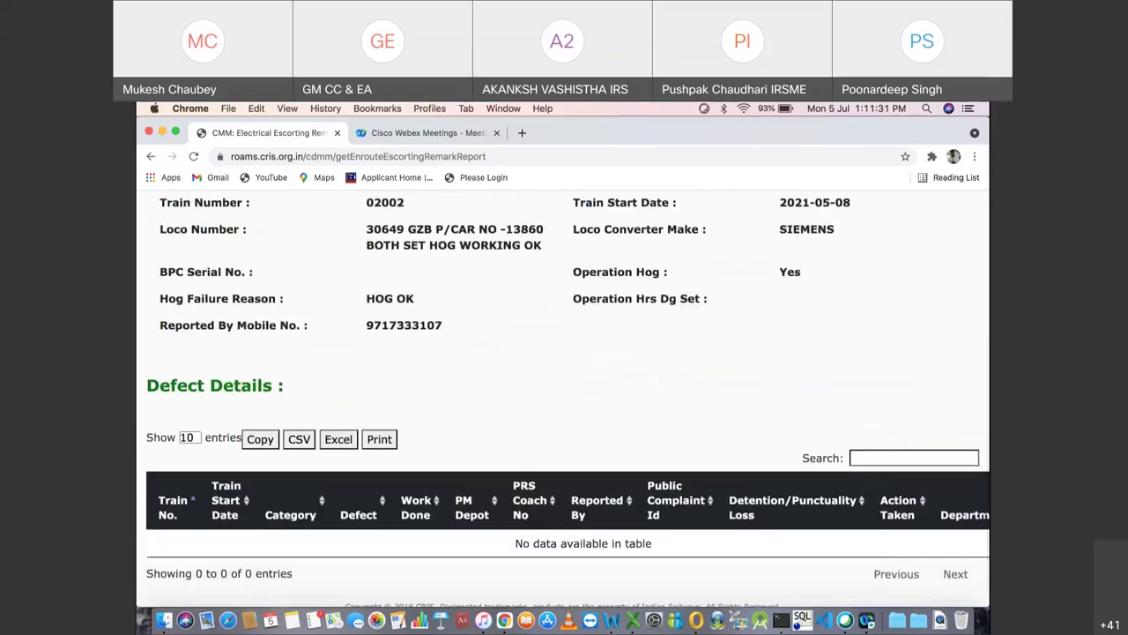
{"action": "scroll", "coordinate": [568, 398], "scroll_direction": "up", "scroll_amount": 2}
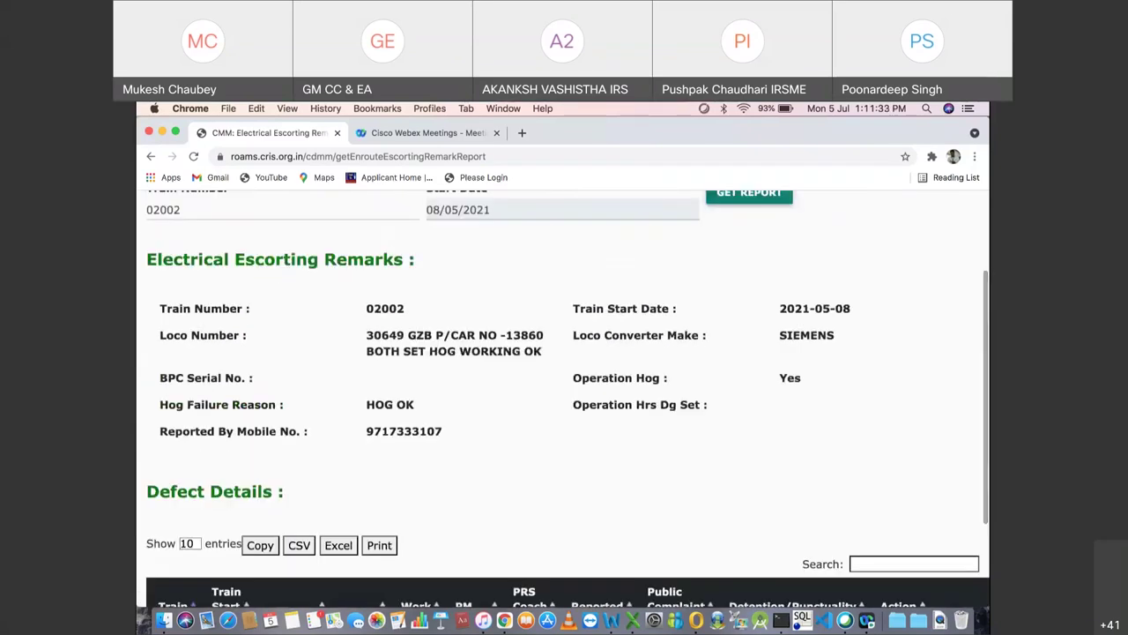
{"action": "scroll", "coordinate": [568, 399], "scroll_direction": "down", "scroll_amount": 2}
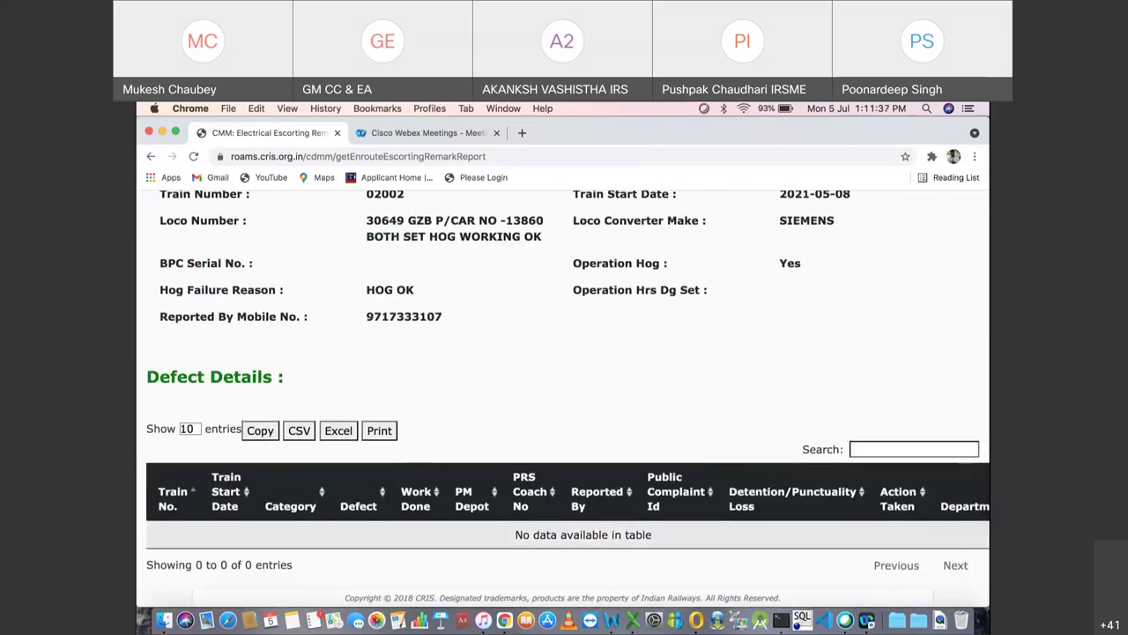
{"action": "scroll", "coordinate": [568, 398], "scroll_direction": "up", "scroll_amount": 3}
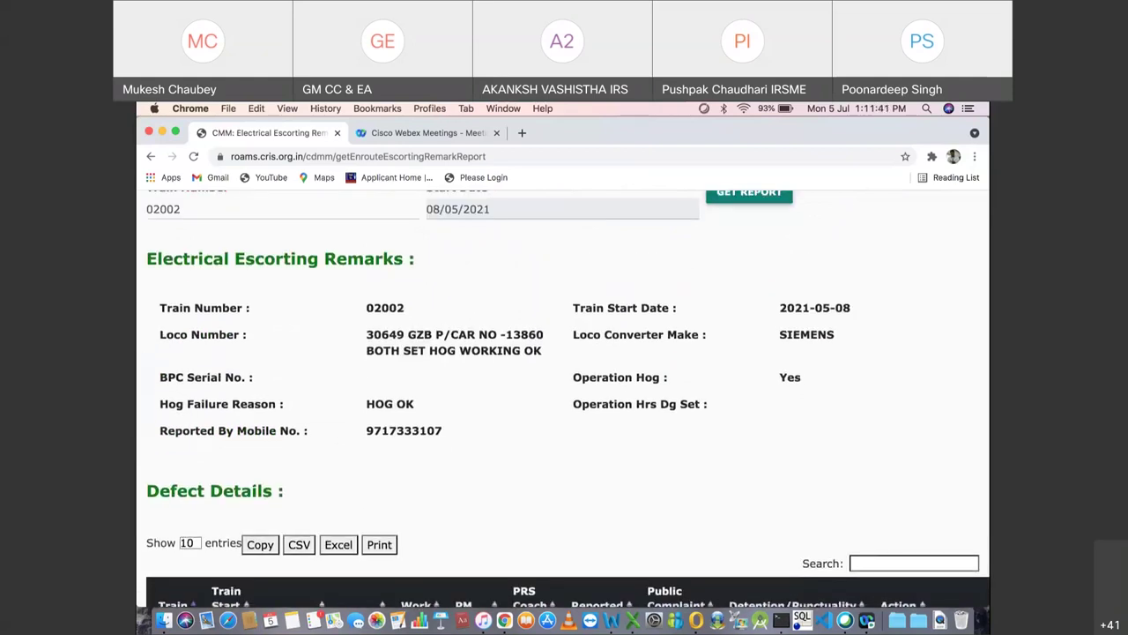
{"action": "scroll", "coordinate": [567, 398], "scroll_direction": "down", "scroll_amount": 2}
{"action": "scroll", "coordinate": [567, 398], "scroll_direction": "up", "scroll_amount": 3}
{"action": "scroll", "coordinate": [567, 399], "scroll_direction": "up", "scroll_amount": 1}
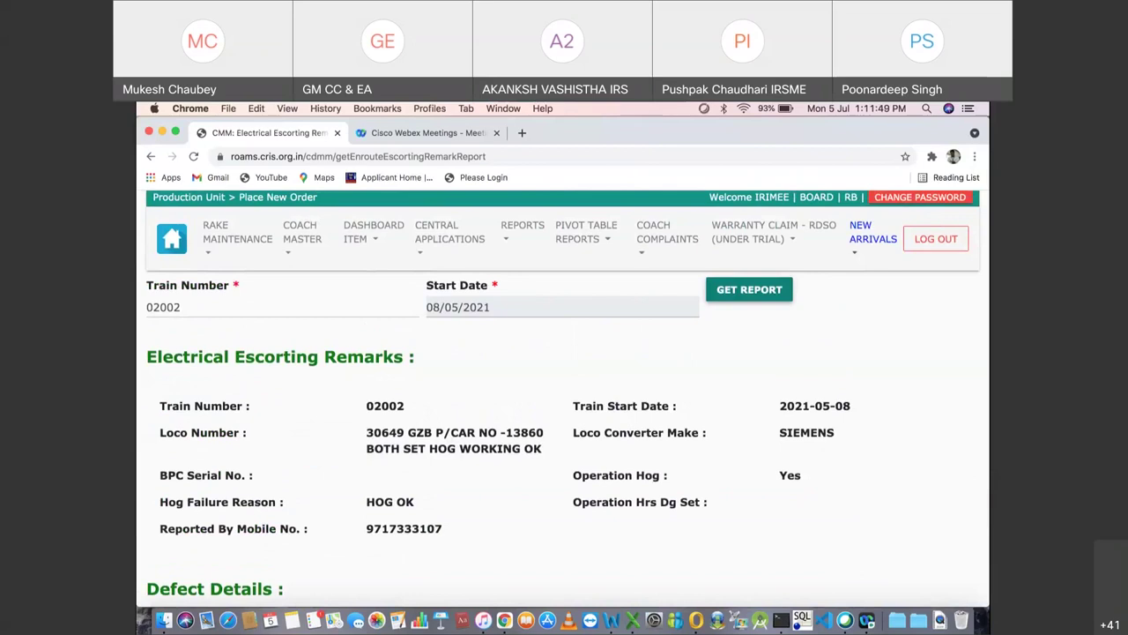
Step: Look over the list of new arrivals reports and return to the system's home page
{"action": "left_click", "coordinate": [872, 231]}
{"action": "scroll", "coordinate": [916, 264], "scroll_direction": "down", "scroll_amount": 3}
{"action": "scroll", "coordinate": [917, 352], "scroll_direction": "down", "scroll_amount": 4}
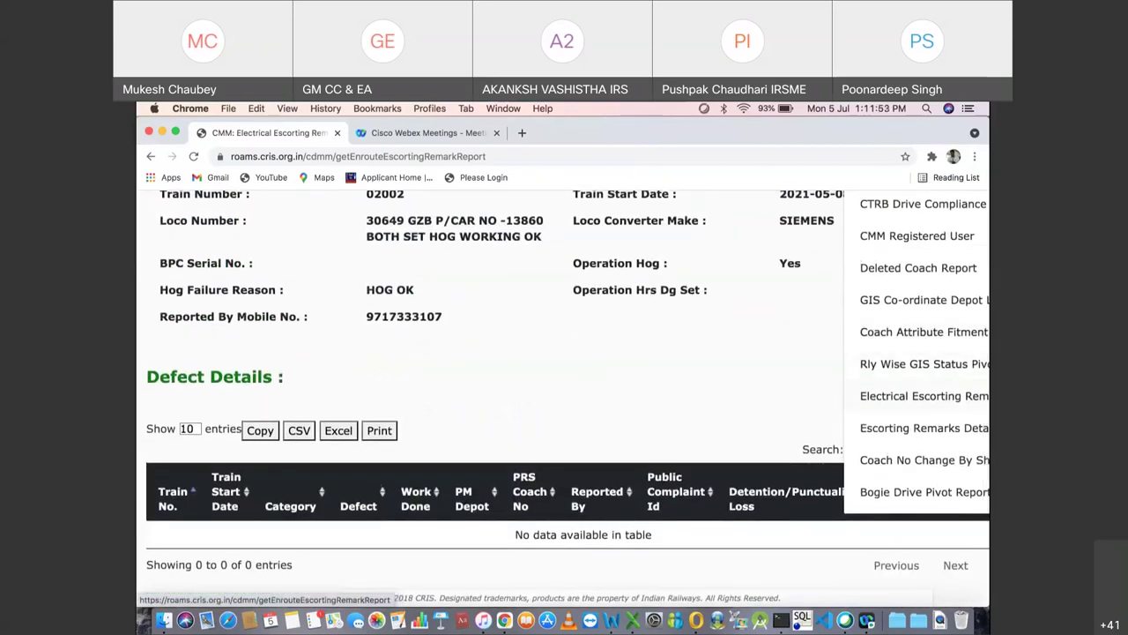
{"action": "scroll", "coordinate": [917, 366], "scroll_direction": "up", "scroll_amount": 2}
{"action": "scroll", "coordinate": [917, 379], "scroll_direction": "up", "scroll_amount": 2}
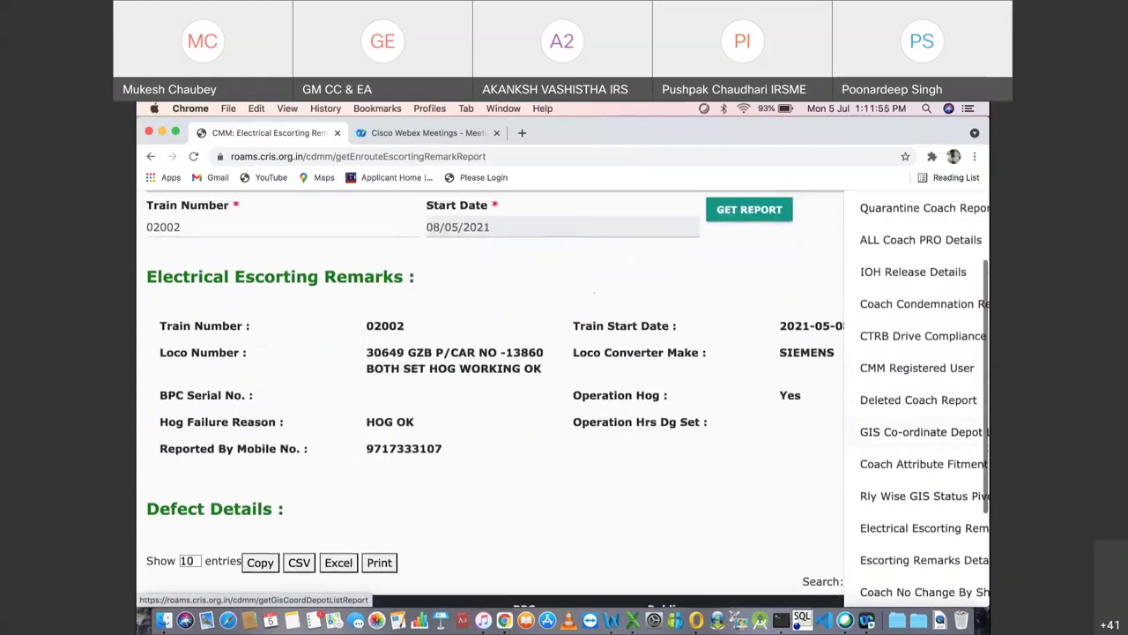
{"action": "scroll", "coordinate": [917, 379], "scroll_direction": "up", "scroll_amount": 2}
{"action": "scroll", "coordinate": [917, 397], "scroll_direction": "up", "scroll_amount": 2}
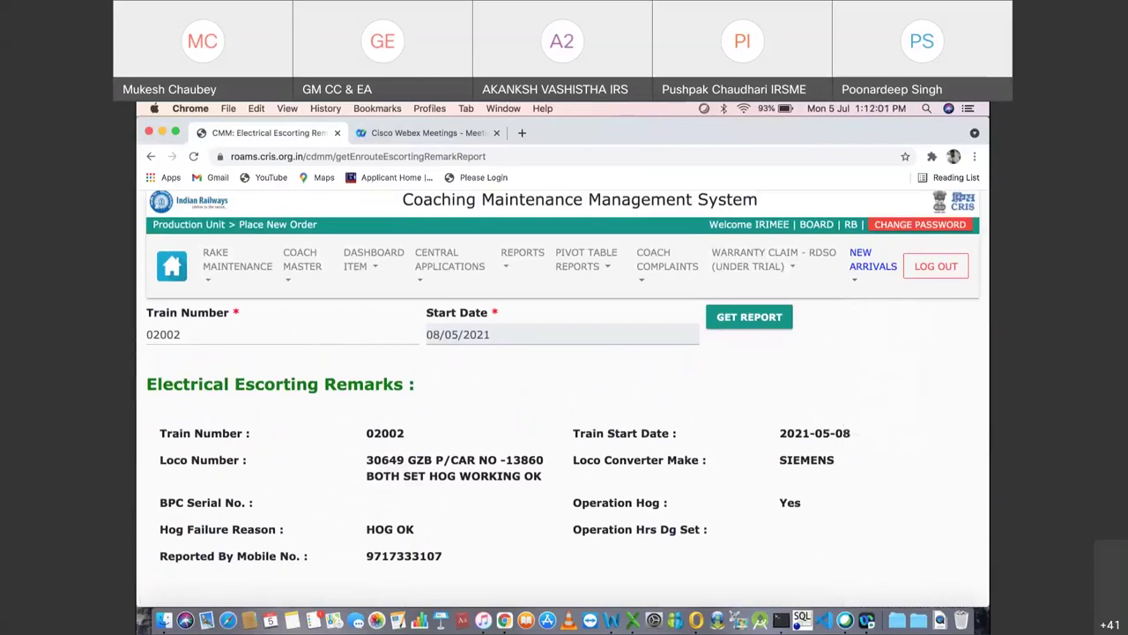
{"action": "left_click", "coordinate": [171, 265]}
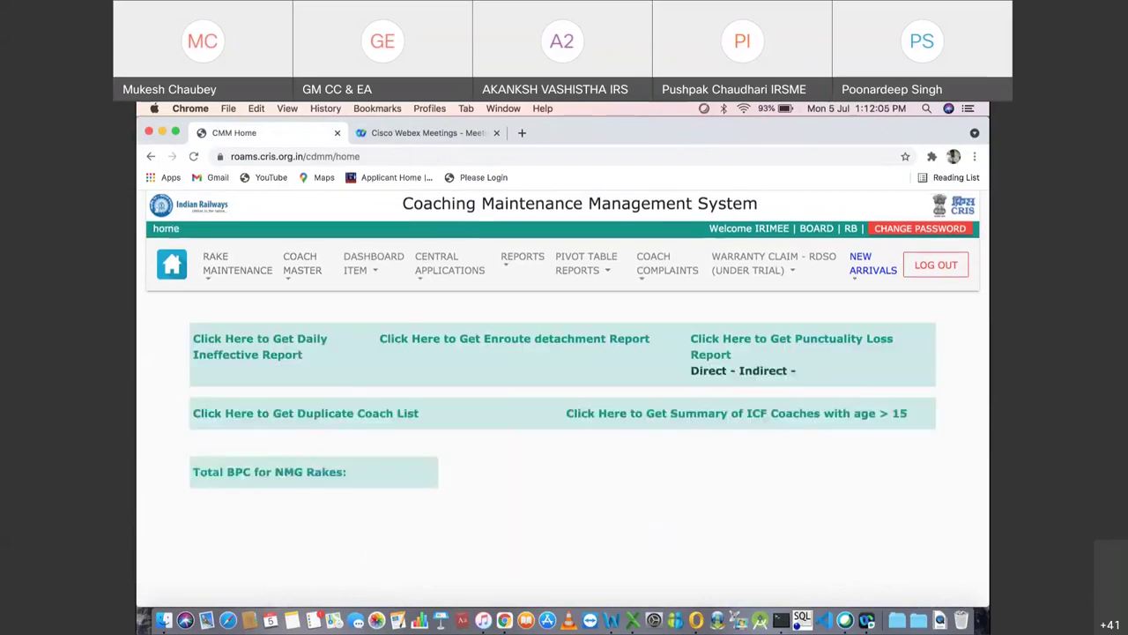